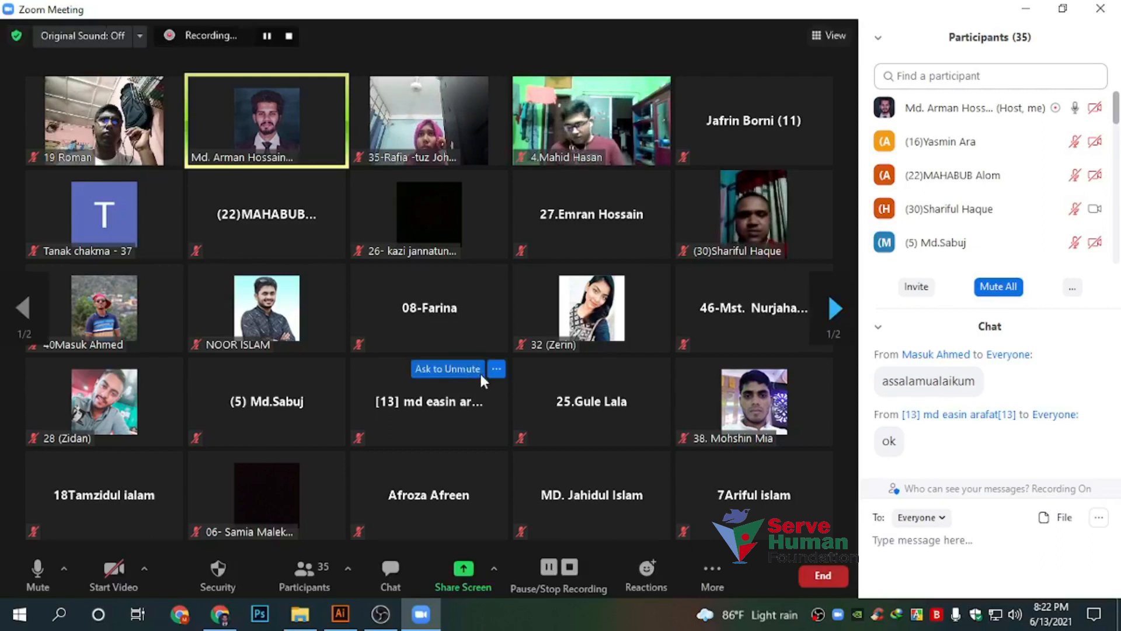
Share the screen in Zoom and show Illustrator's blank Untitled-3 artboard
{"action": "left_click", "coordinate": [462, 571]}
{"action": "left_click", "coordinate": [892, 533]}
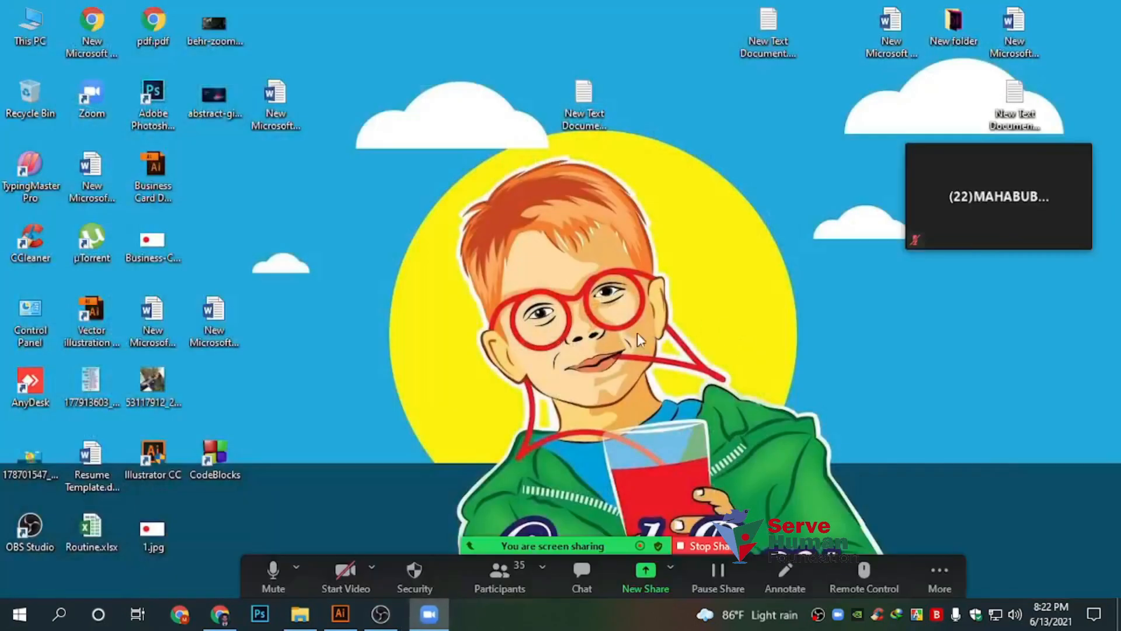
{"action": "left_click", "coordinate": [340, 613]}
{"action": "scroll", "coordinate": [472, 351], "scroll_direction": "down", "scroll_amount": 2}
{"action": "left_click_drag", "start_coordinate": [408, 326], "coordinate": [368, 250]}
Browse Save As to the Desktop, review the AI/PDF/EPS/AIT/SVG formats, keep AI, and cancel
{"action": "left_click", "coordinate": [45, 13]}
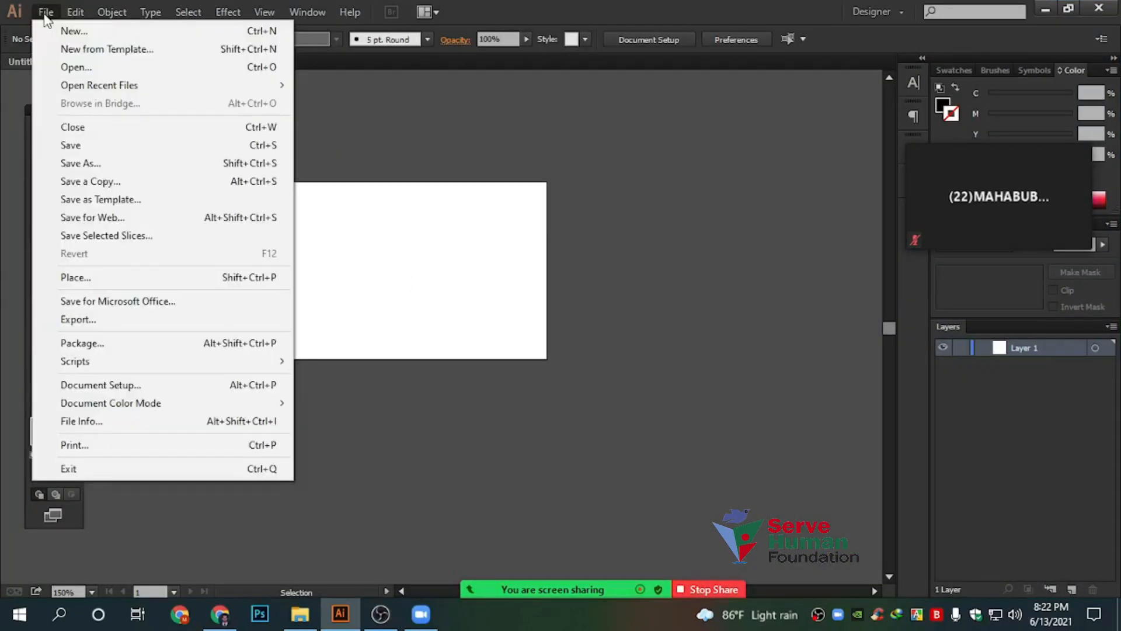
{"action": "left_click", "coordinate": [85, 163]}
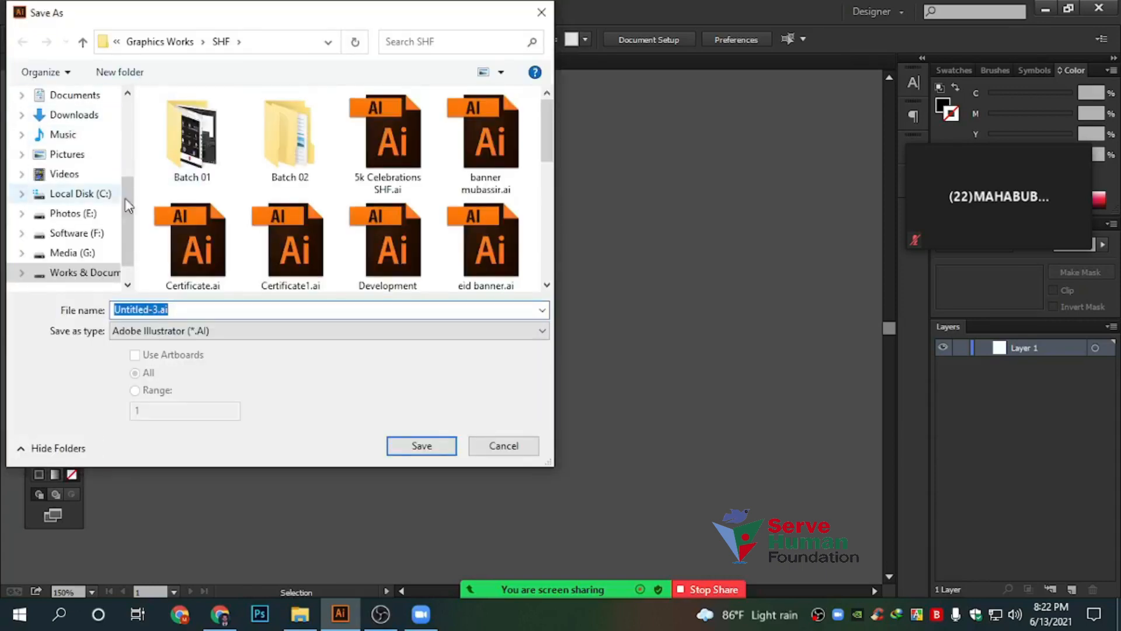
{"action": "scroll", "coordinate": [88, 193], "scroll_direction": "up", "scroll_amount": 5}
{"action": "left_click", "coordinate": [67, 128]}
{"action": "left_click_drag", "start_coordinate": [135, 22], "coordinate": [353, 47]}
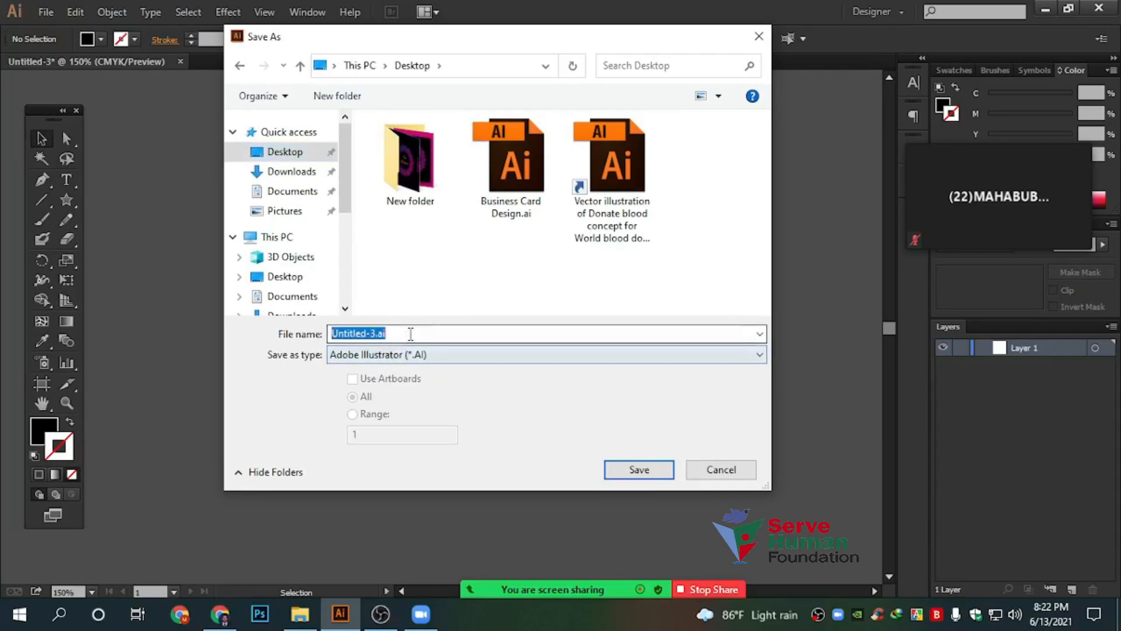
{"action": "left_click", "coordinate": [470, 357]}
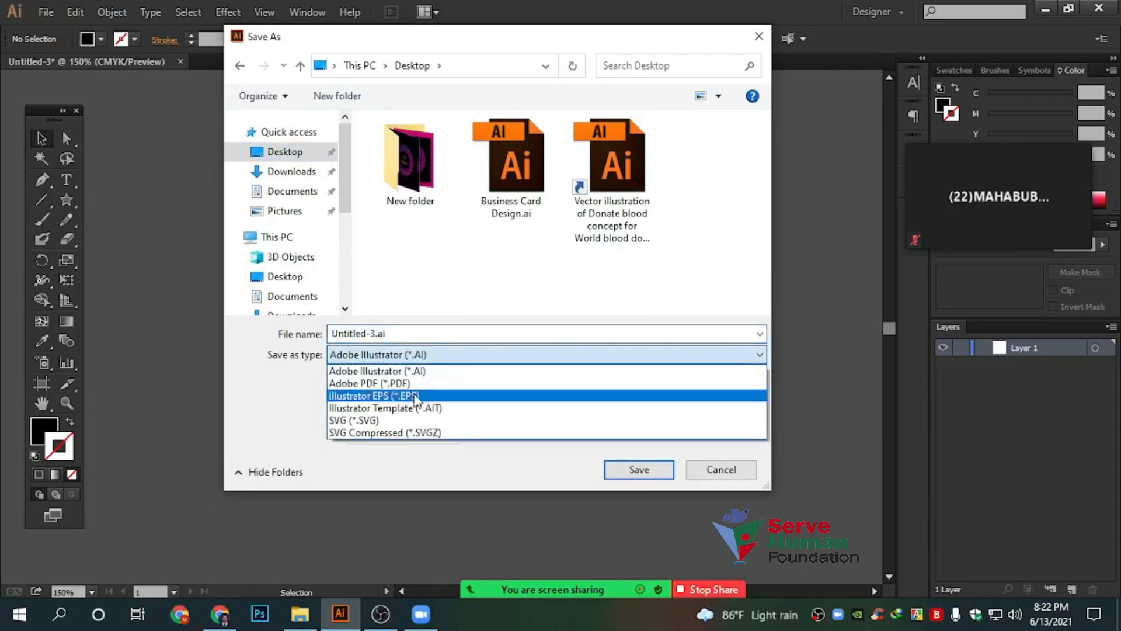
{"action": "left_click", "coordinate": [705, 463]}
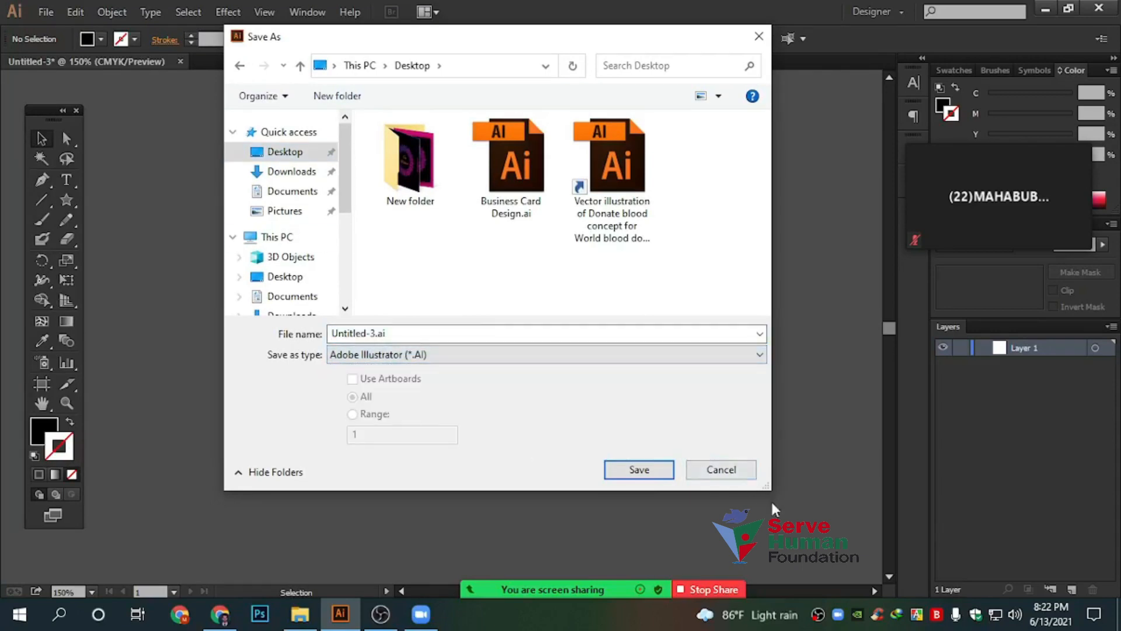
{"action": "left_click", "coordinate": [720, 468]}
{"action": "left_click", "coordinate": [46, 11]}
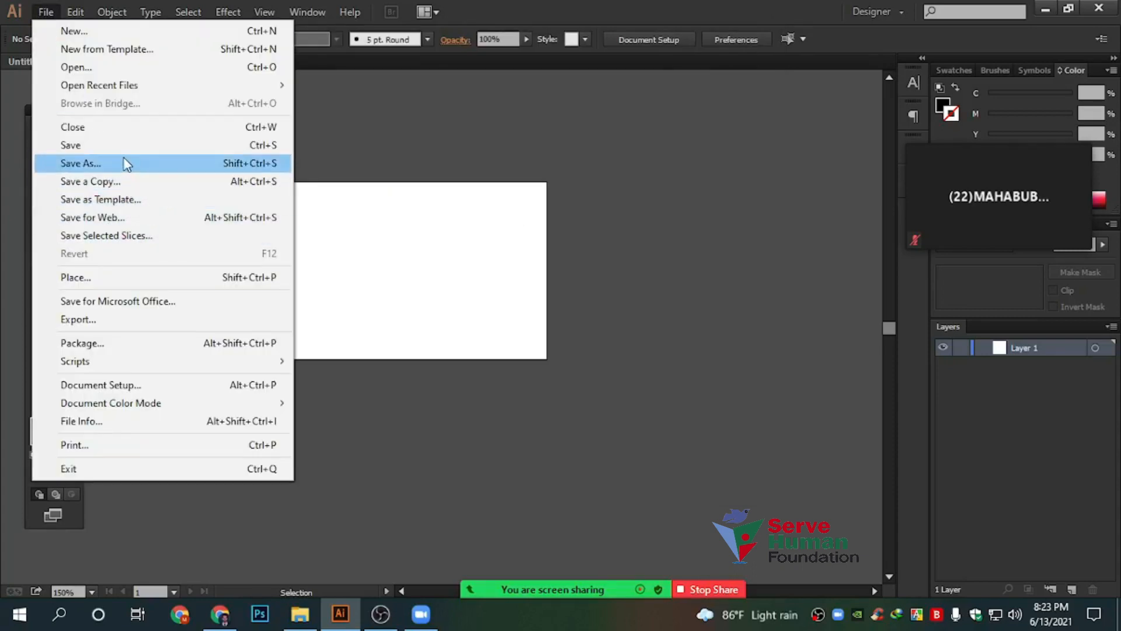
Set up an Export as JPEG (*.JPG) to the Desktop, then move the dialog aside
{"action": "left_click", "coordinate": [111, 321]}
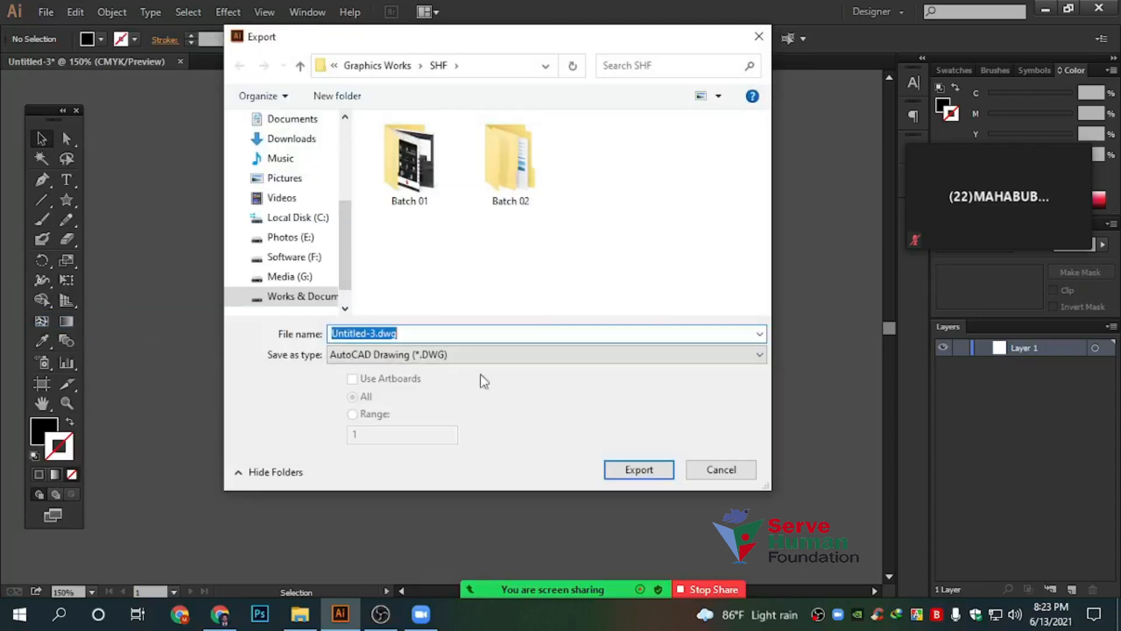
{"action": "left_click", "coordinate": [389, 354]}
{"action": "left_click", "coordinate": [399, 449]}
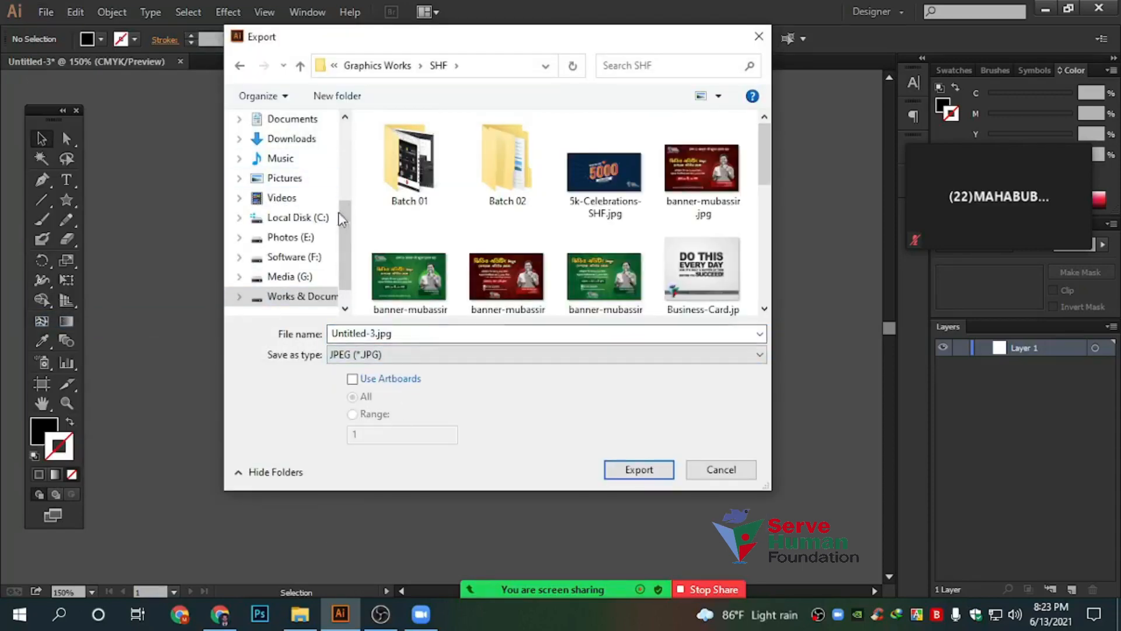
{"action": "scroll", "coordinate": [342, 218], "scroll_direction": "up", "scroll_amount": 5}
{"action": "left_click", "coordinate": [283, 151]}
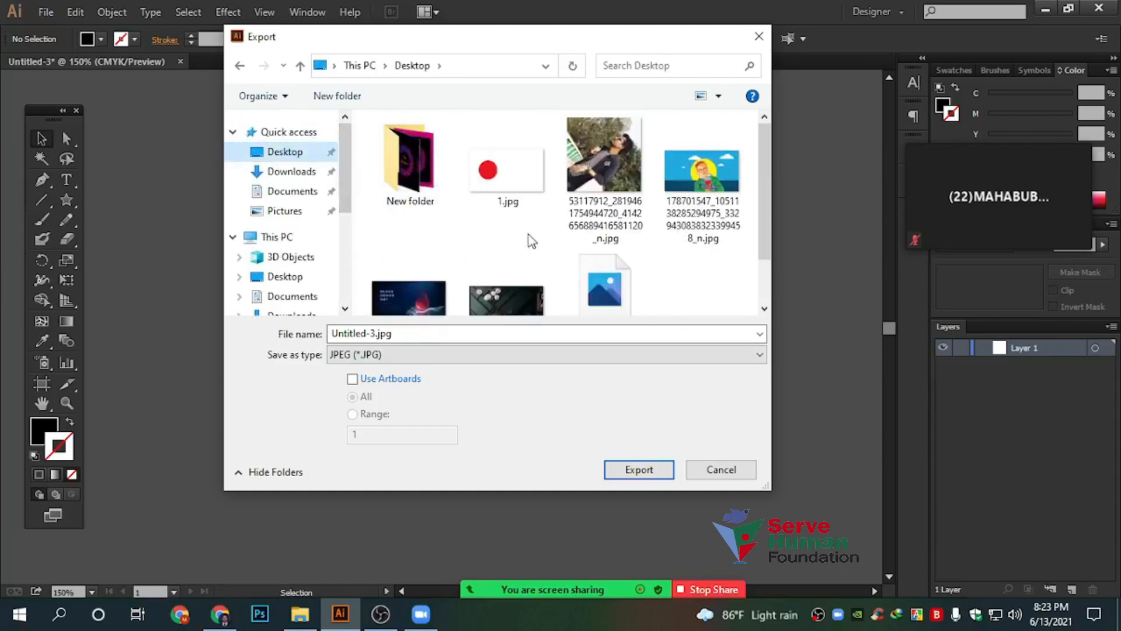
{"action": "scroll", "coordinate": [528, 241], "scroll_direction": "down", "scroll_amount": 1}
{"action": "left_click_drag", "start_coordinate": [368, 48], "coordinate": [385, 106]}
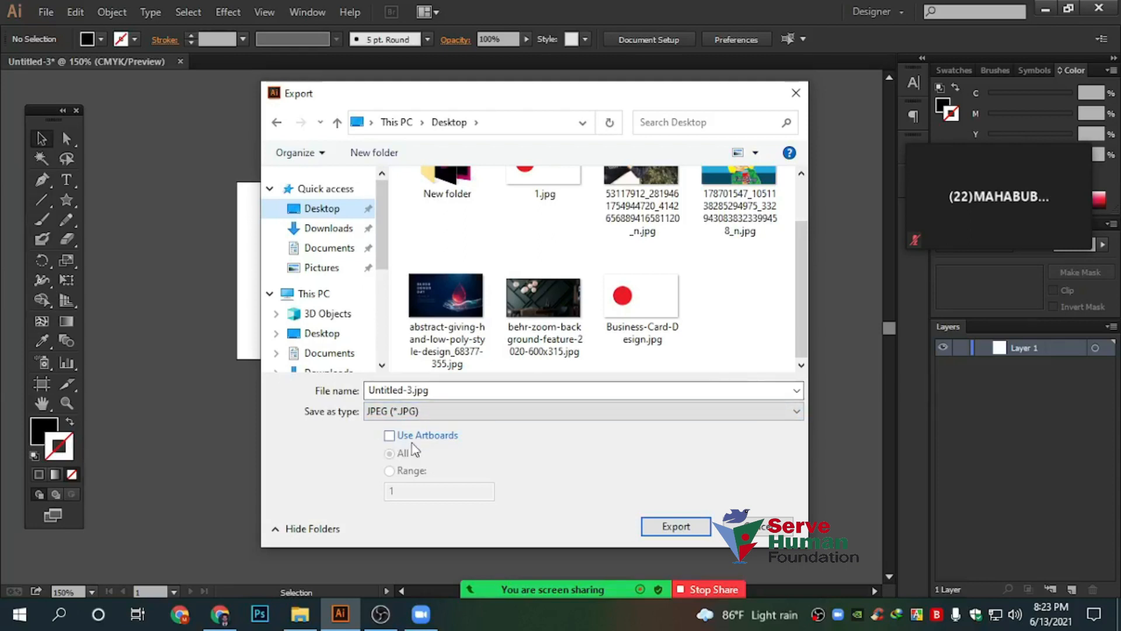
{"action": "left_click_drag", "start_coordinate": [304, 93], "coordinate": [512, 105]}
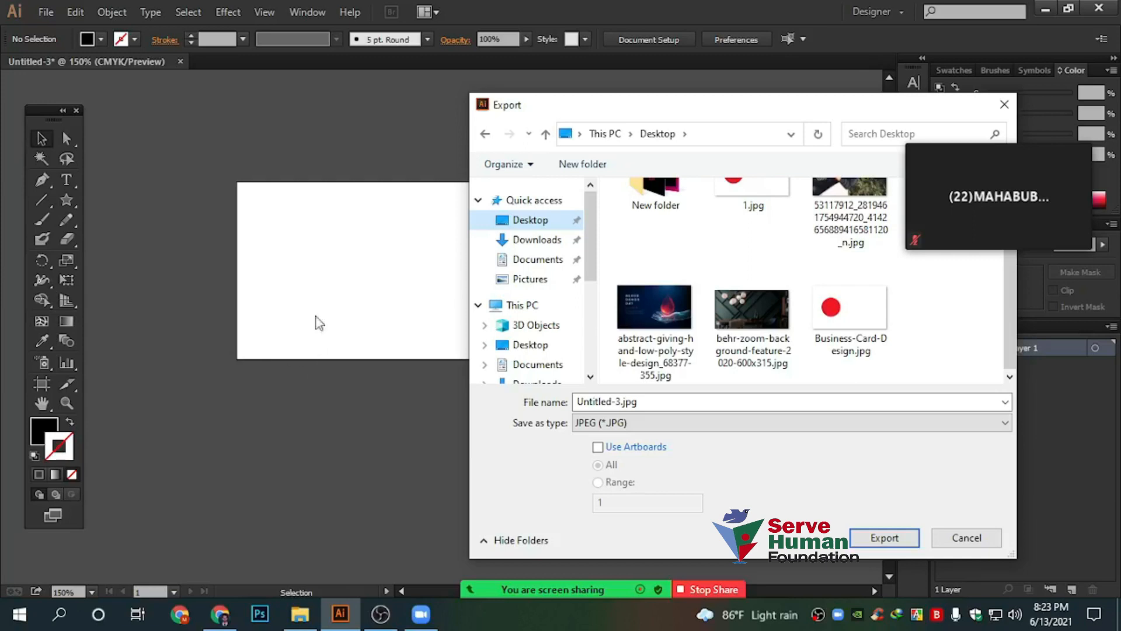
Cancel the export and draw a black triangle above the artboard with the Star tool
{"action": "left_click", "coordinate": [958, 537]}
{"action": "left_click", "coordinate": [66, 200]}
{"action": "left_click_drag", "start_coordinate": [514, 119], "coordinate": [542, 137]}
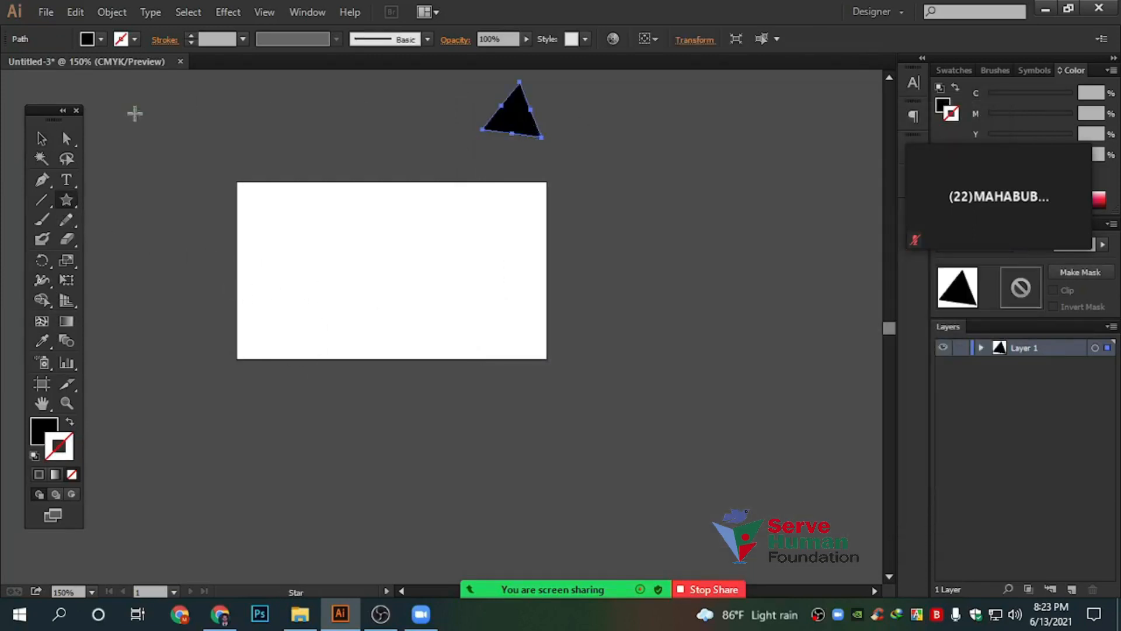
{"action": "key", "text": "v"}
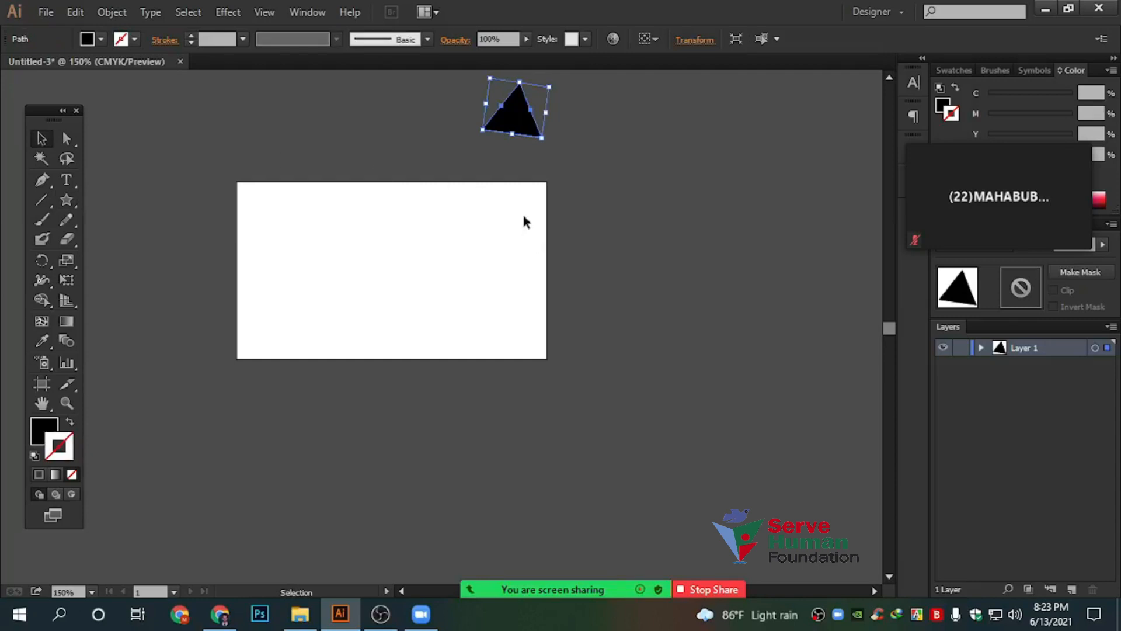
{"action": "scroll", "coordinate": [519, 198], "scroll_direction": "up", "scroll_amount": 2}
{"action": "left_click", "coordinate": [86, 260]}
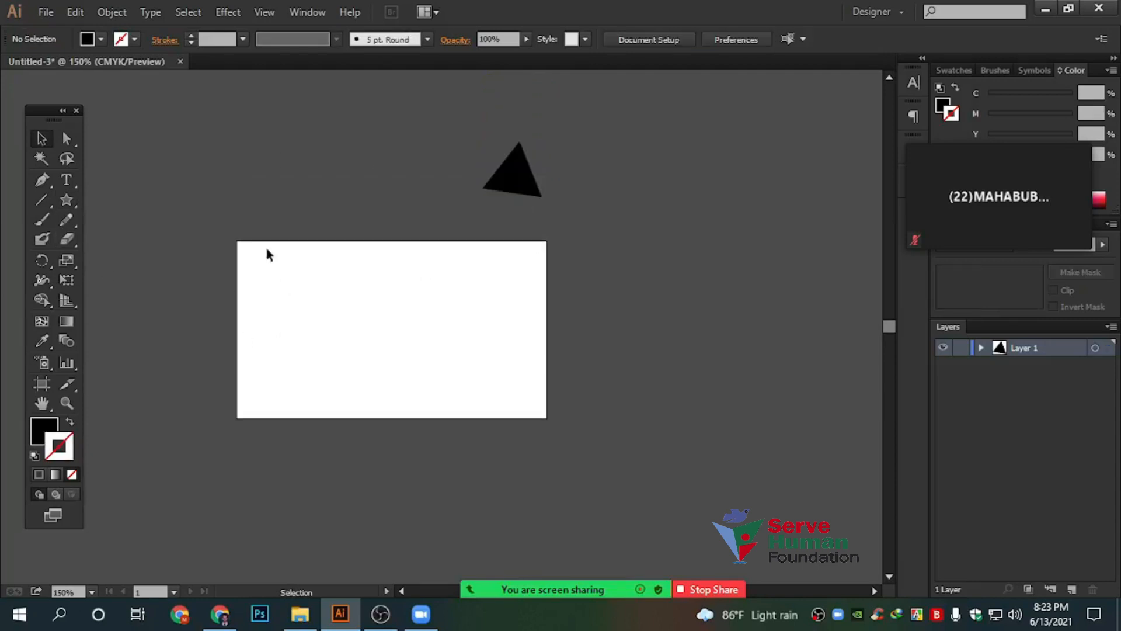
{"action": "left_click_drag", "start_coordinate": [251, 254], "coordinate": [583, 440]}
Export the document as Untitled-3.jpg in JPEG format to the Desktop, then minimize Illustrator
{"action": "left_click", "coordinate": [47, 13]}
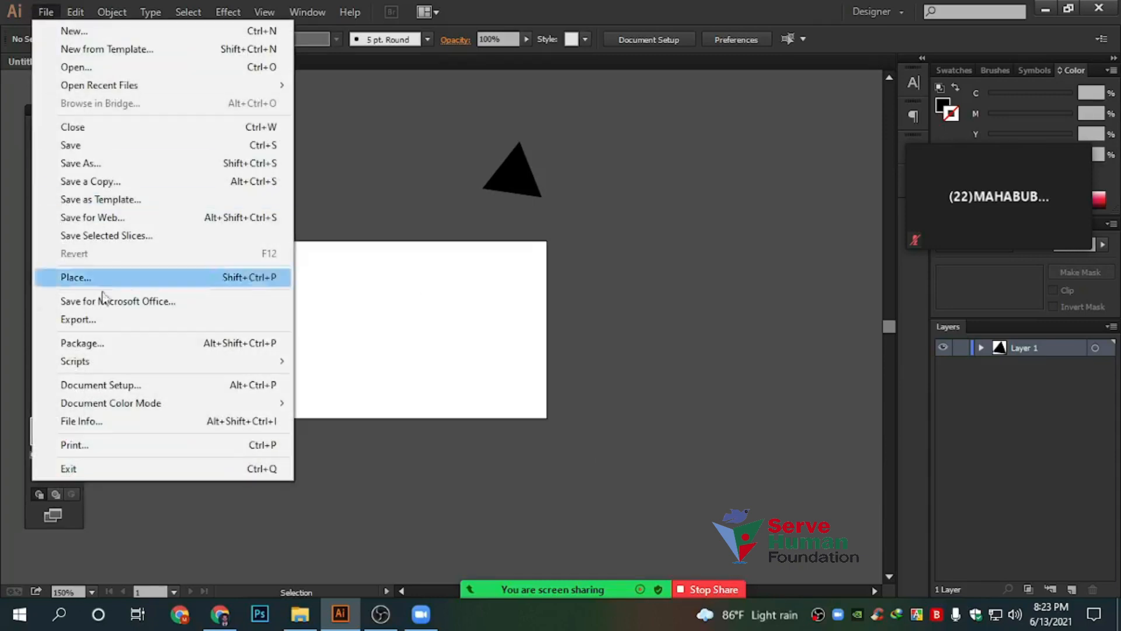
{"action": "left_click", "coordinate": [105, 320]}
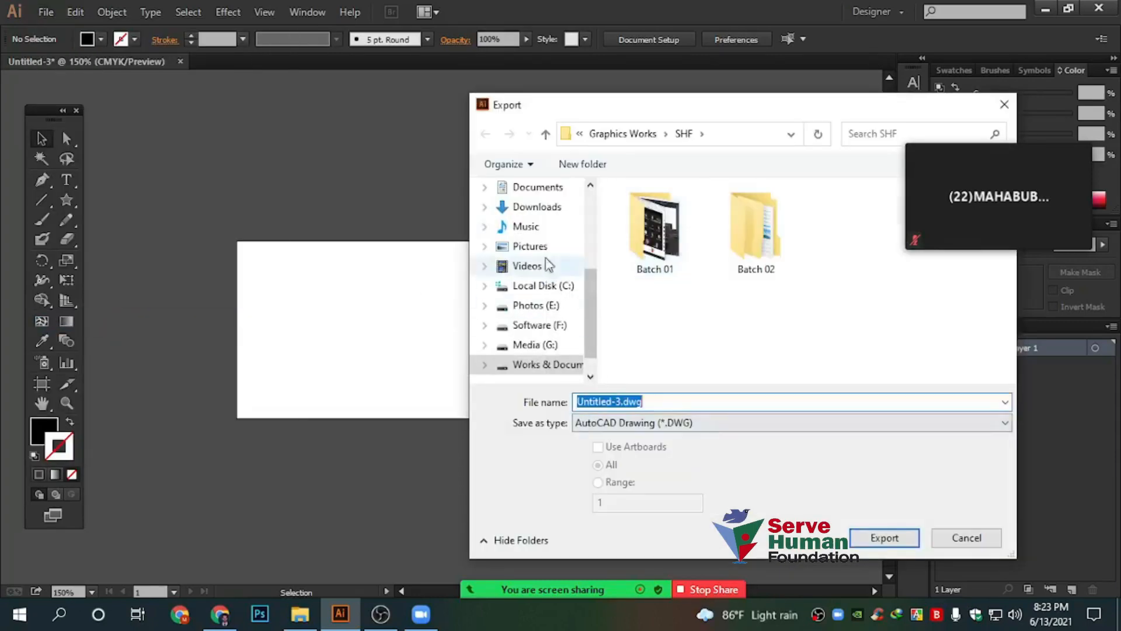
{"action": "left_click_drag", "start_coordinate": [592, 304], "coordinate": [582, 172]}
{"action": "left_click", "coordinate": [530, 220]}
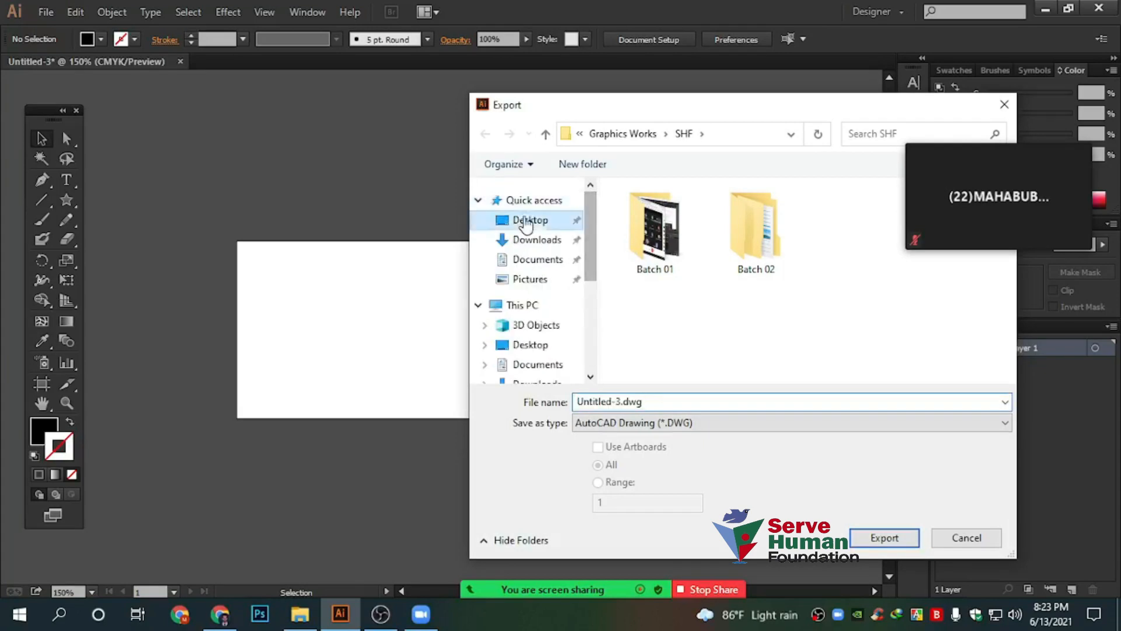
{"action": "left_click", "coordinate": [672, 423]}
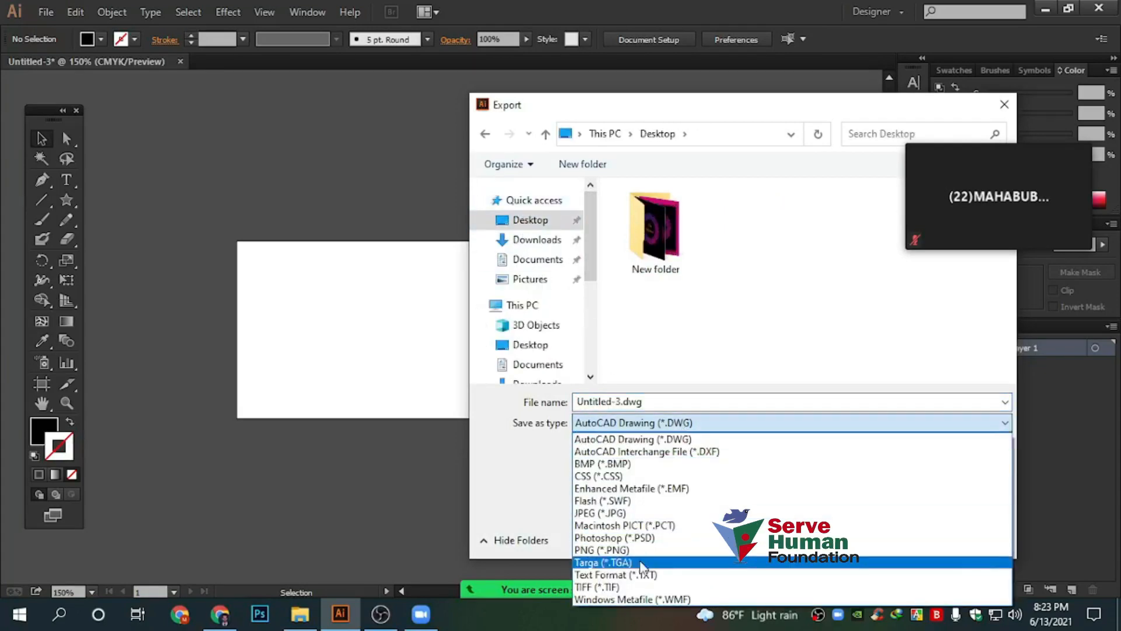
{"action": "left_click", "coordinate": [624, 513]}
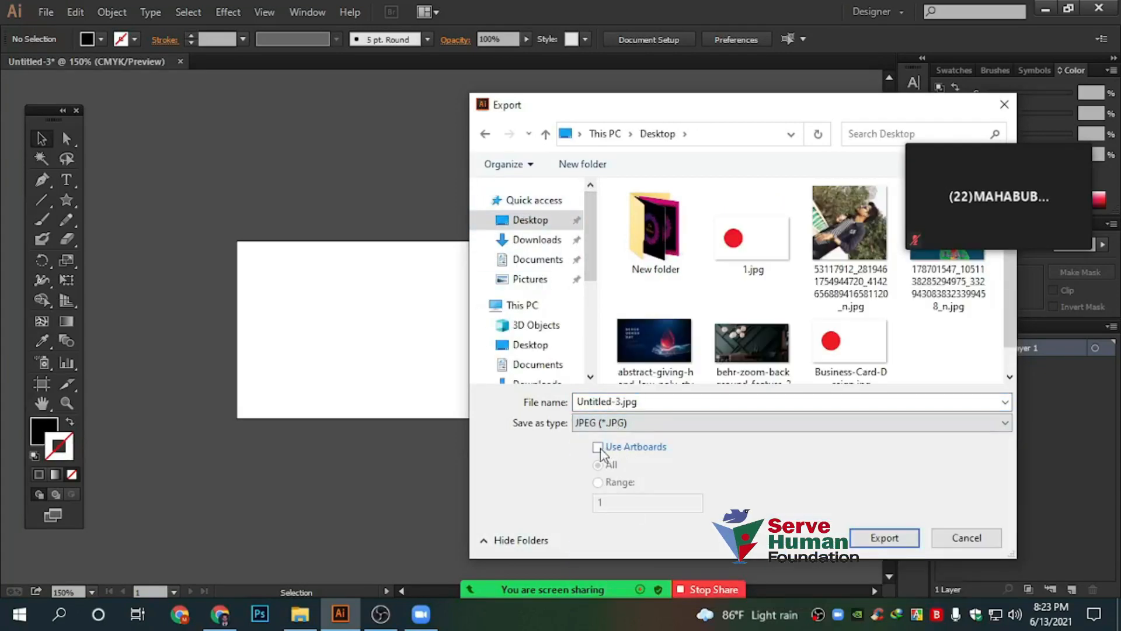
{"action": "left_click", "coordinate": [875, 537]}
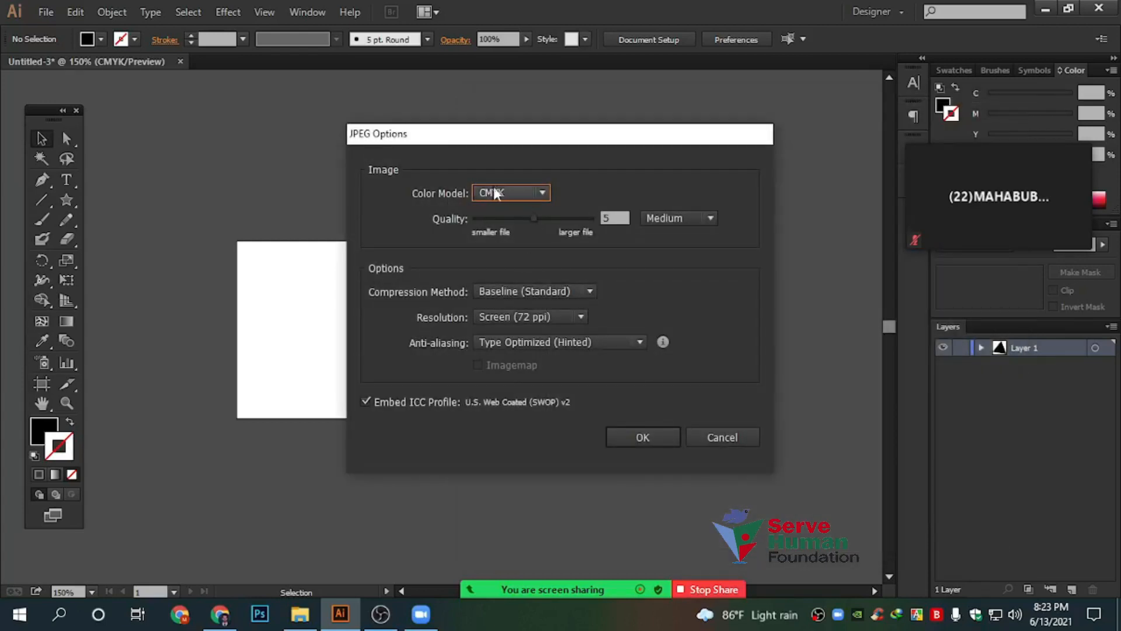
{"action": "left_click", "coordinate": [644, 438]}
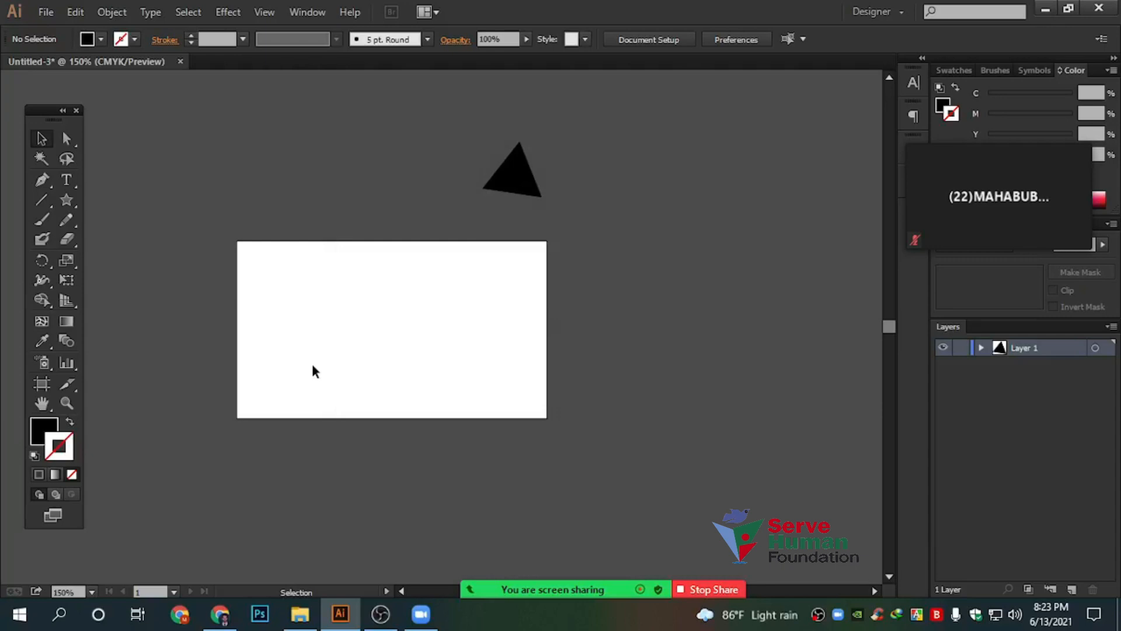
{"action": "left_click", "coordinate": [1046, 8]}
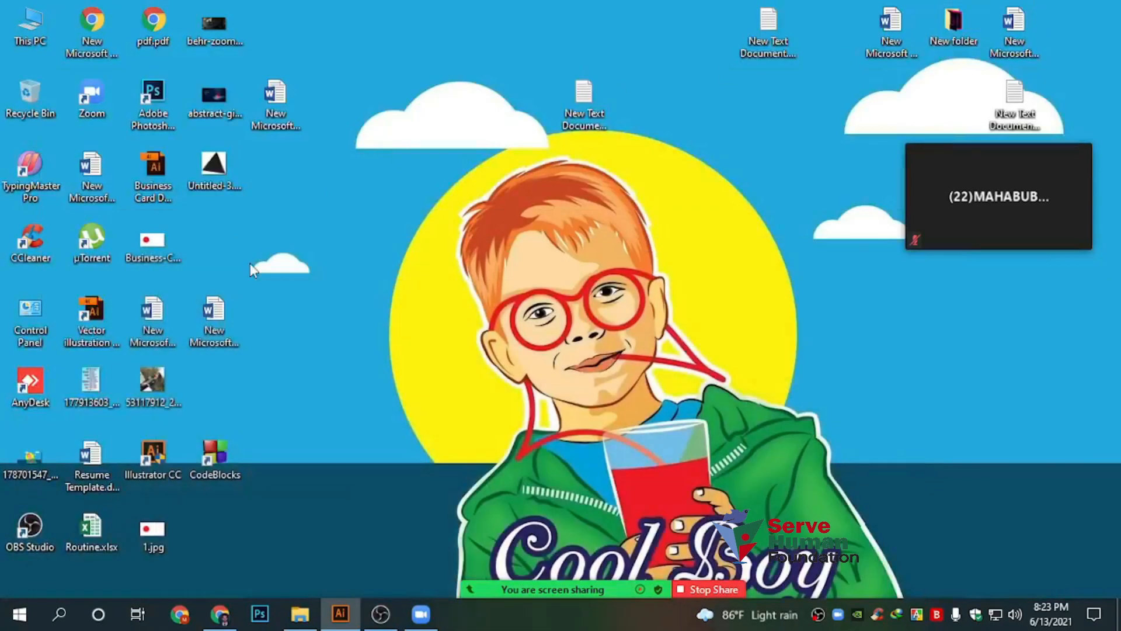
Open Untitled-3.jpg in Photos to check the triangle, then return to Illustrator and select it
{"action": "left_click", "coordinate": [214, 169]}
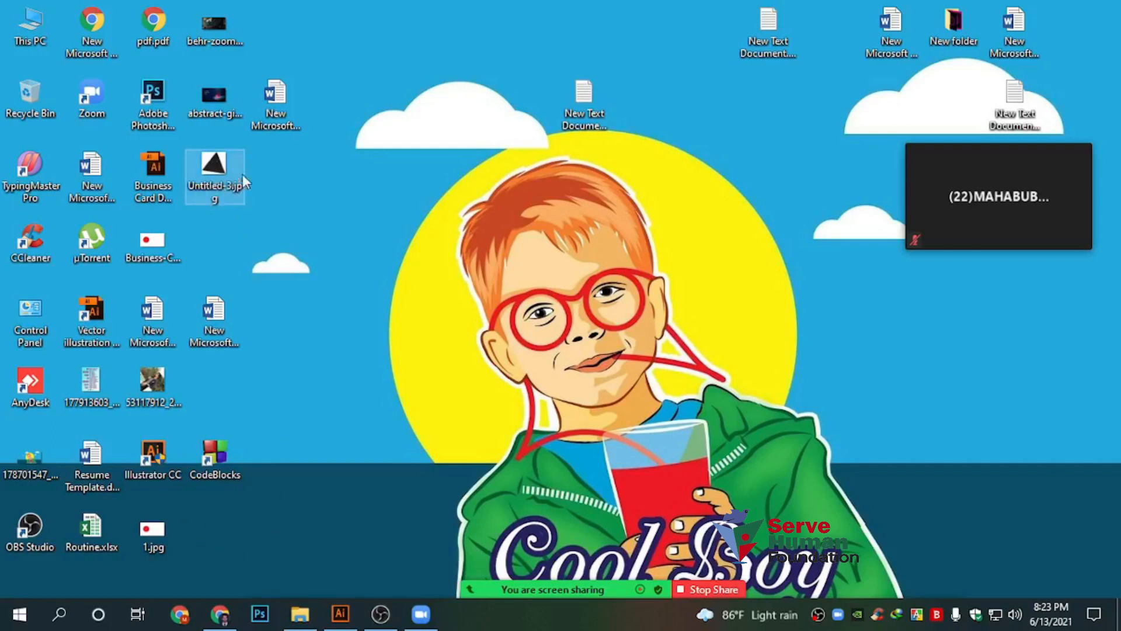
{"action": "double_click", "coordinate": [220, 166]}
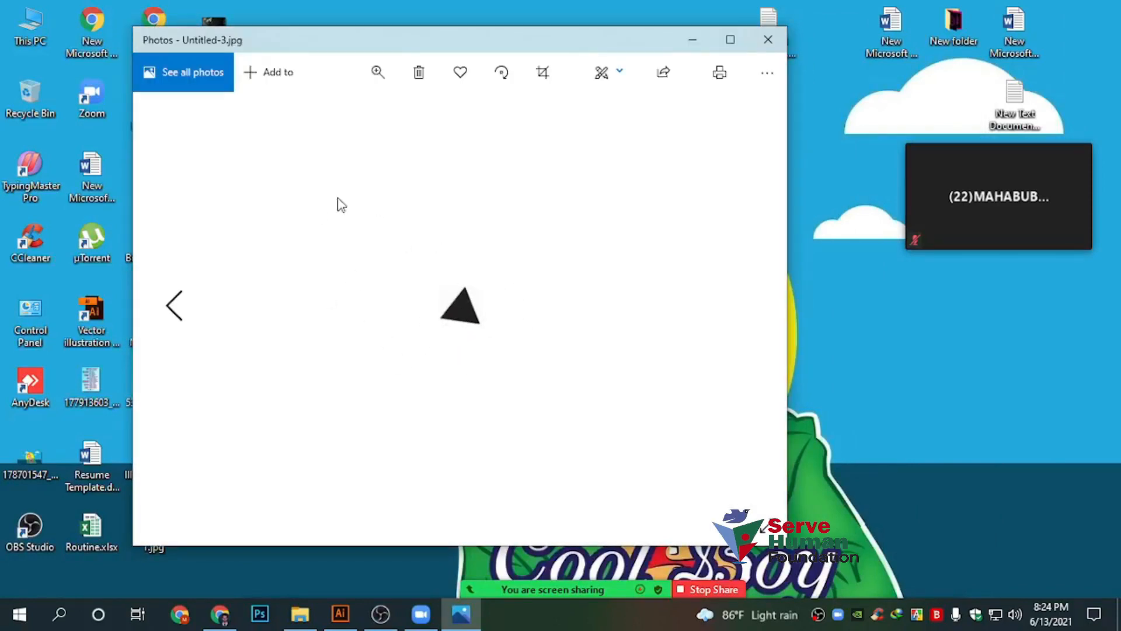
{"action": "left_click", "coordinate": [771, 42]}
{"action": "left_click_drag", "start_coordinate": [209, 169], "coordinate": [210, 171]}
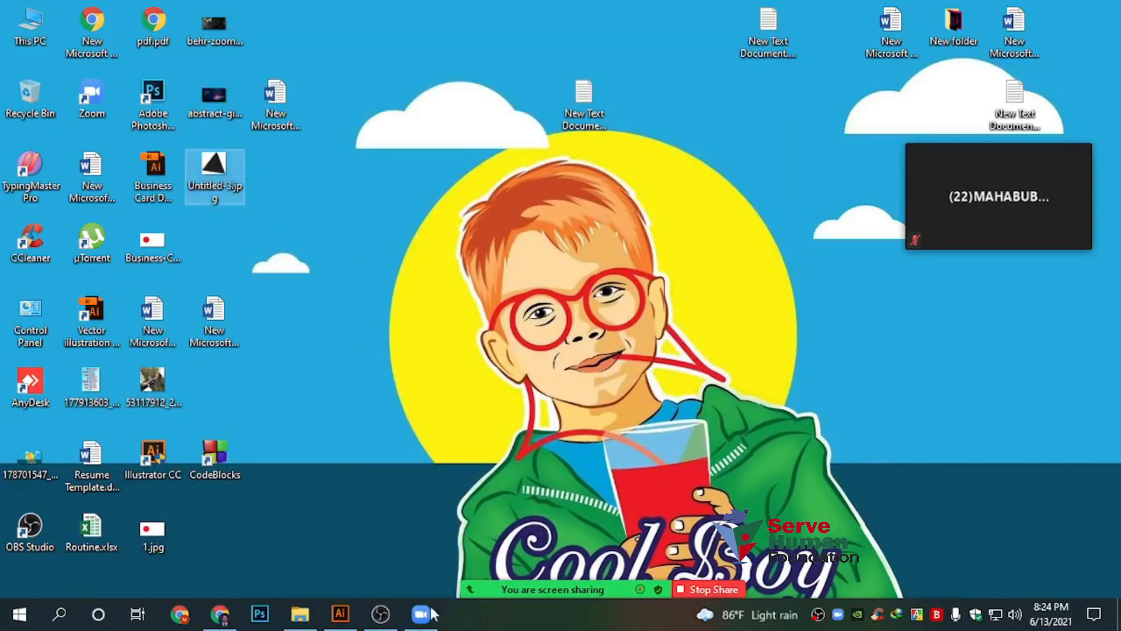
{"action": "left_click", "coordinate": [341, 613]}
{"action": "left_click_drag", "start_coordinate": [453, 109], "coordinate": [572, 206]}
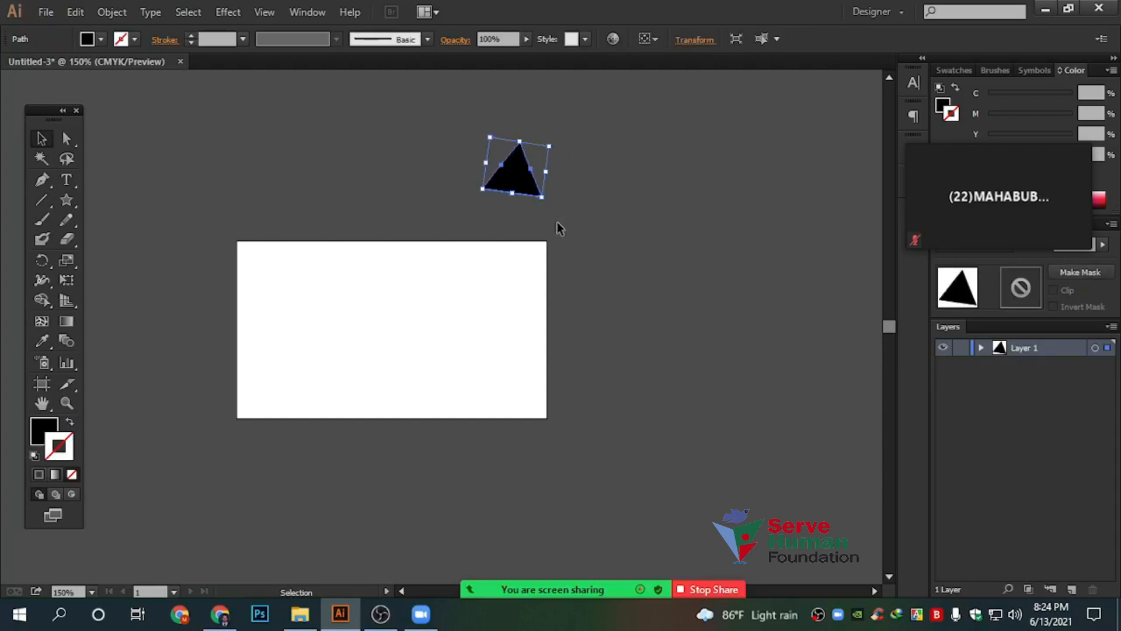
Delete the black triangle and move the meeting video tile off the artboard
{"action": "key", "text": "Delete"}
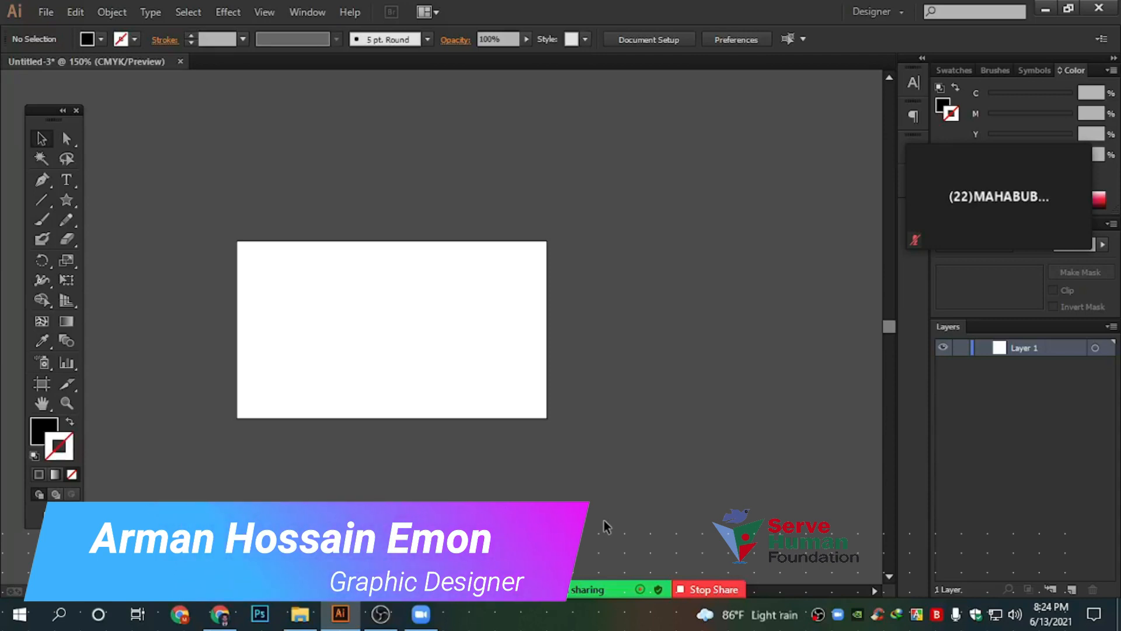
{"action": "left_click_drag", "start_coordinate": [1040, 193], "coordinate": [834, 141]}
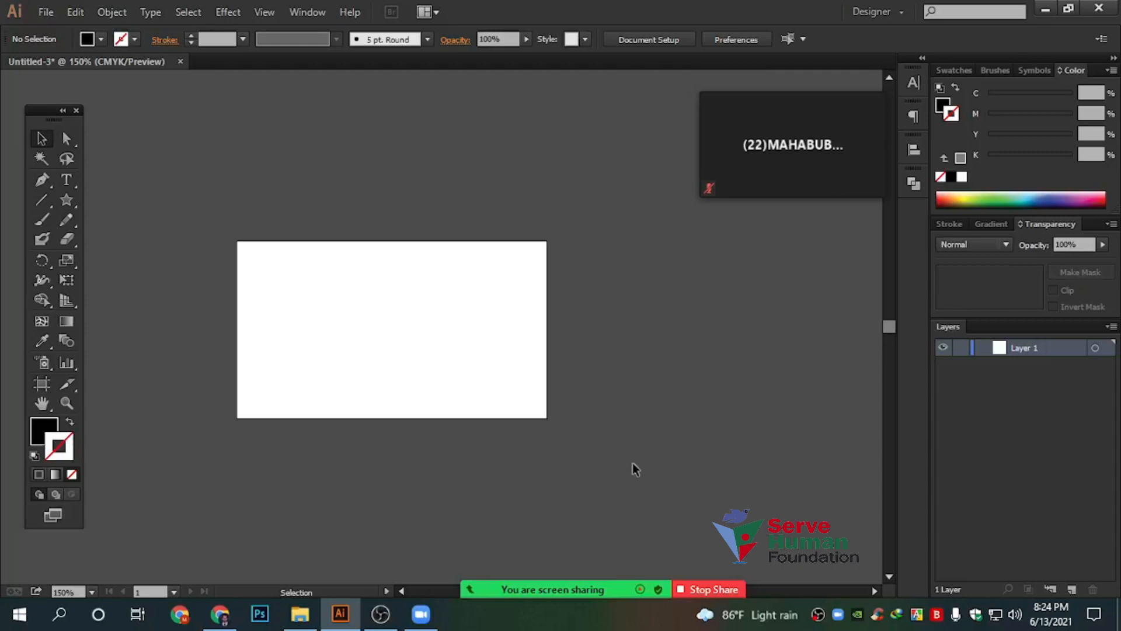
{"action": "mouse_move", "coordinate": [557, 593]}
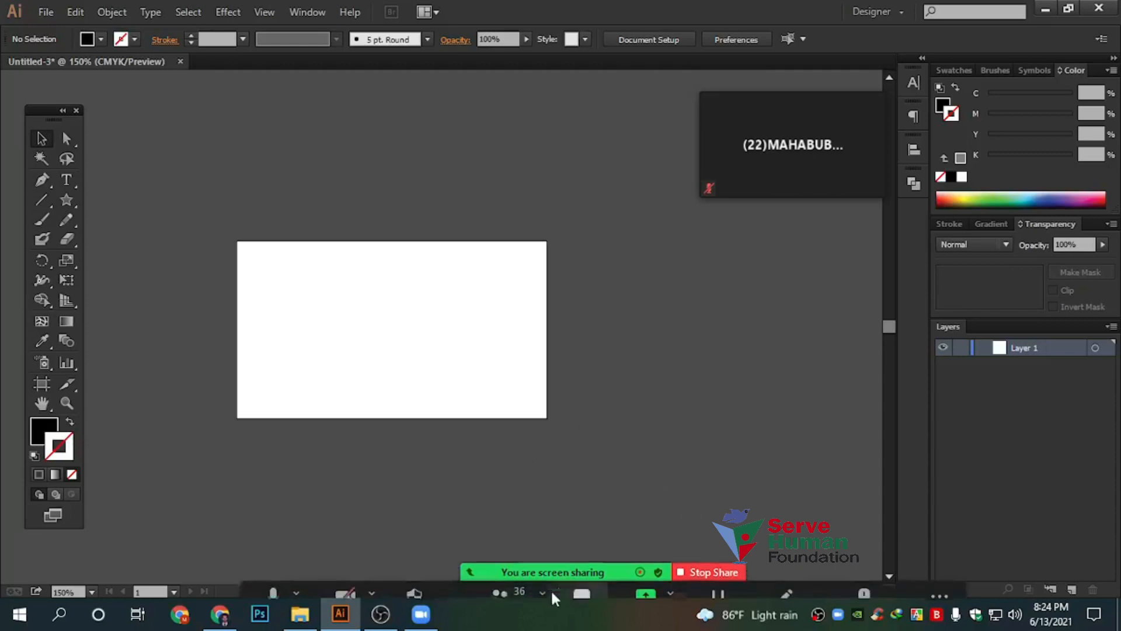
{"action": "left_click_drag", "start_coordinate": [500, 313], "coordinate": [570, 333]}
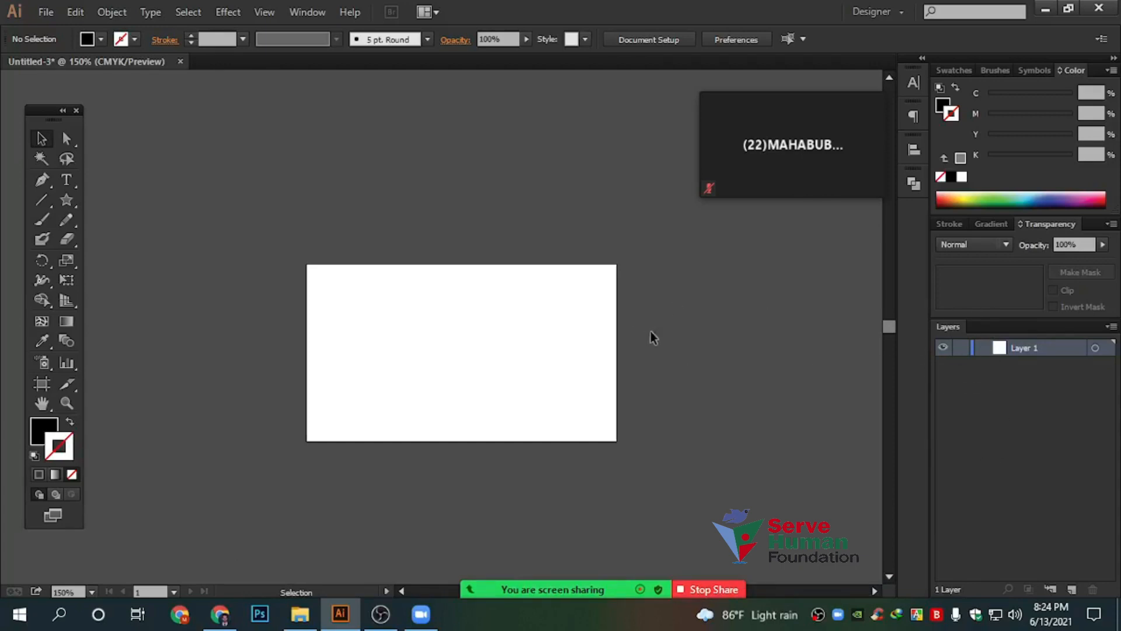
Open the Stroke panel and draw a black square in the artboard's upper left with the Rectangle tool
{"action": "left_click", "coordinate": [945, 225]}
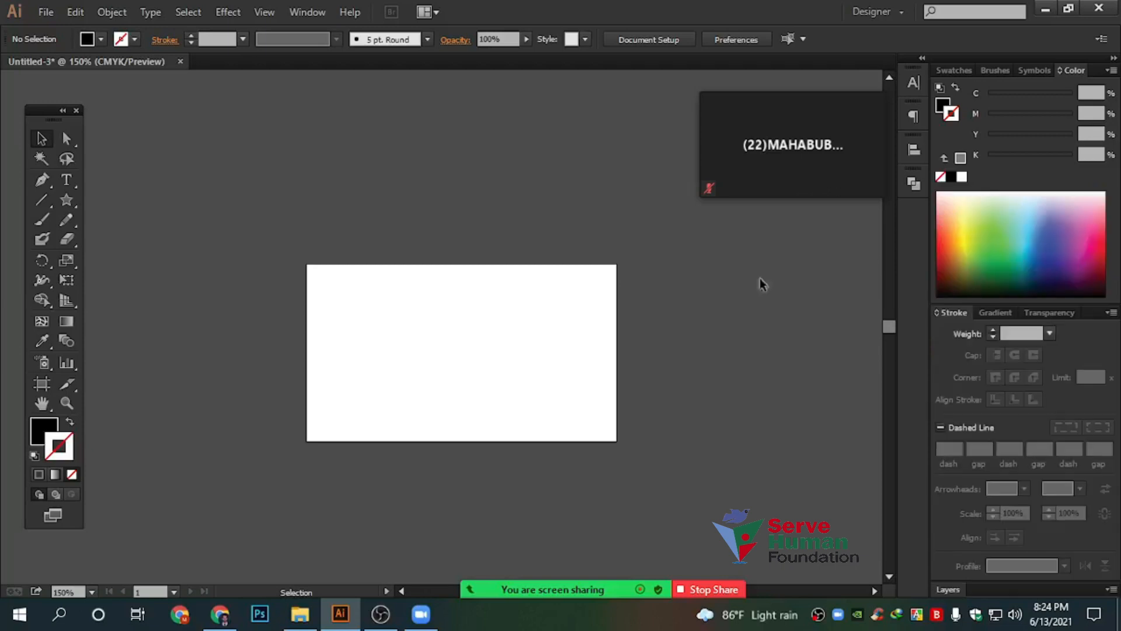
{"action": "scroll", "coordinate": [450, 409], "scroll_direction": "up", "scroll_amount": 2}
{"action": "left_click_drag", "start_coordinate": [706, 429], "coordinate": [606, 431]}
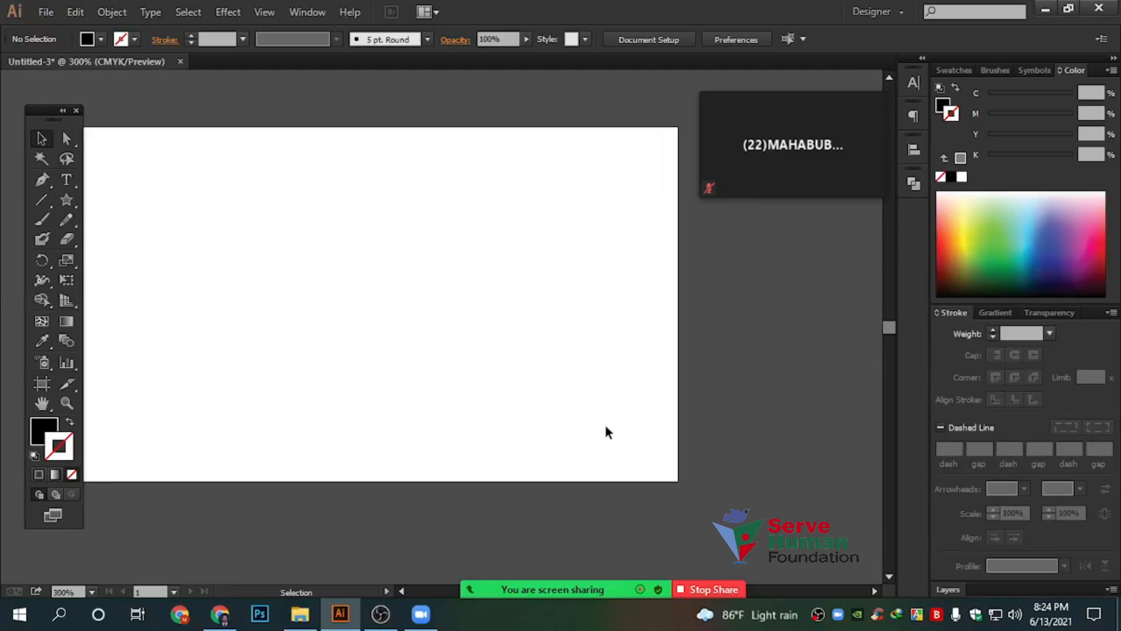
{"action": "left_click_drag", "start_coordinate": [559, 368], "coordinate": [652, 408]}
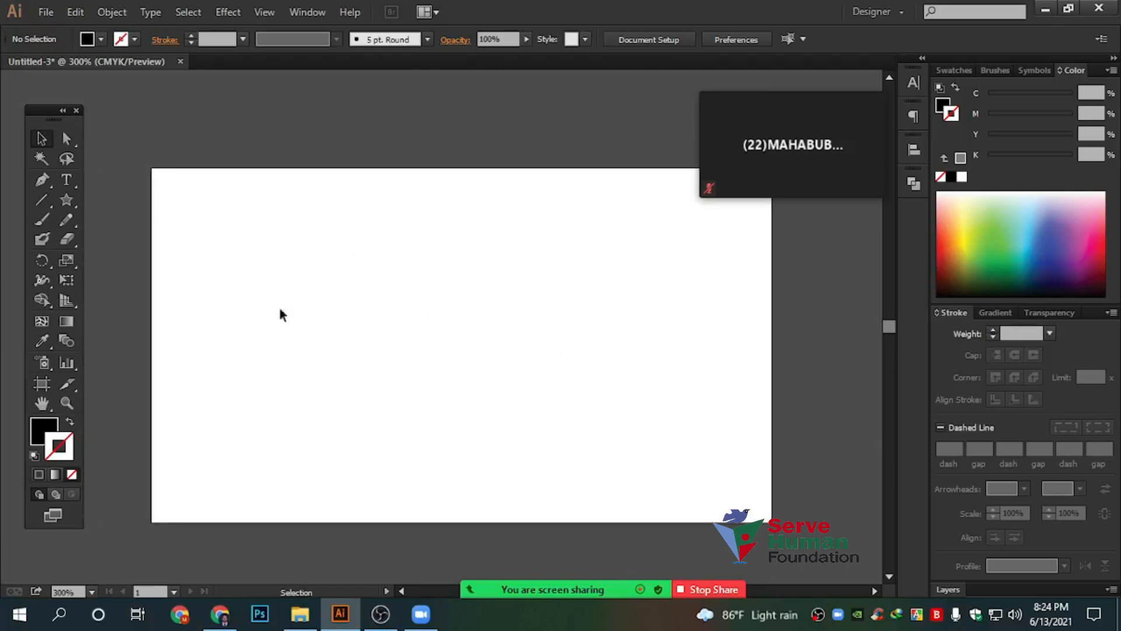
{"action": "scroll", "coordinate": [460, 374], "scroll_direction": "up", "scroll_amount": 3}
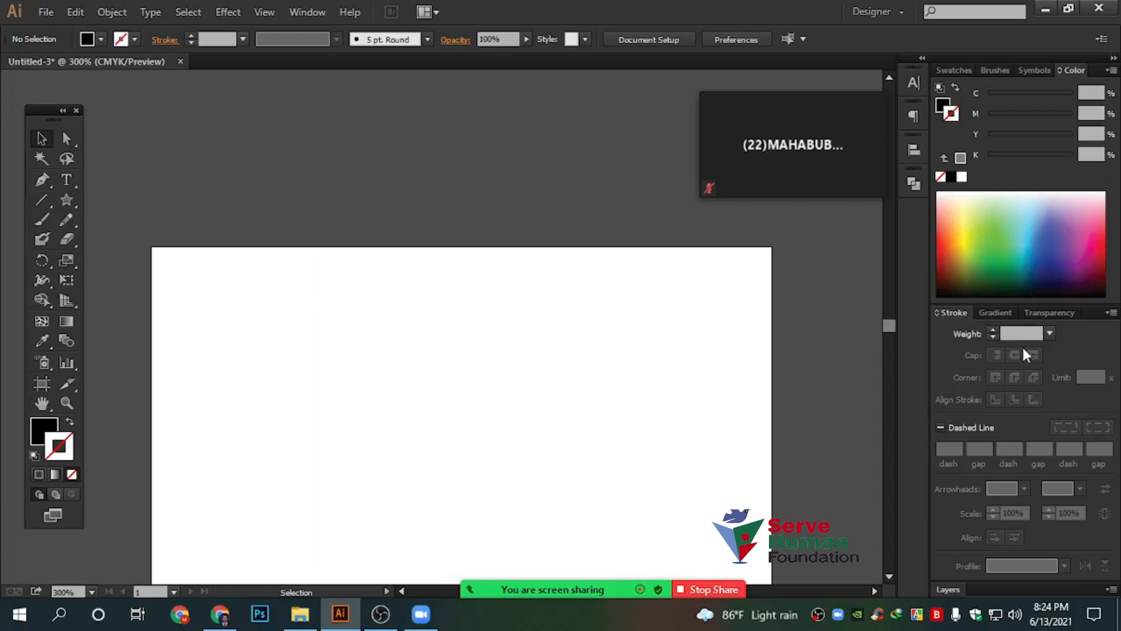
{"action": "left_click_drag", "start_coordinate": [66, 199], "coordinate": [153, 198]}
{"action": "scroll", "coordinate": [193, 239], "scroll_direction": "down", "scroll_amount": 2}
{"action": "left_click_drag", "start_coordinate": [216, 247], "coordinate": [324, 354]}
{"action": "left_click", "coordinate": [47, 146]}
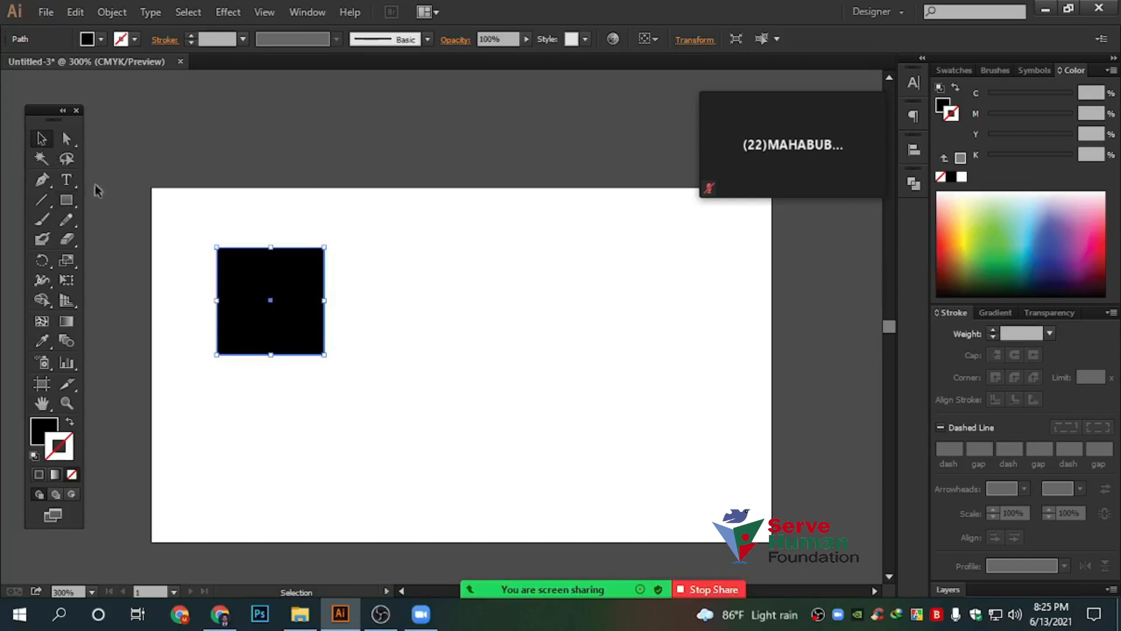
Swap fill and stroke so the square becomes an unfilled black outline
{"action": "left_click", "coordinate": [69, 424]}
{"action": "left_click", "coordinate": [397, 405]}
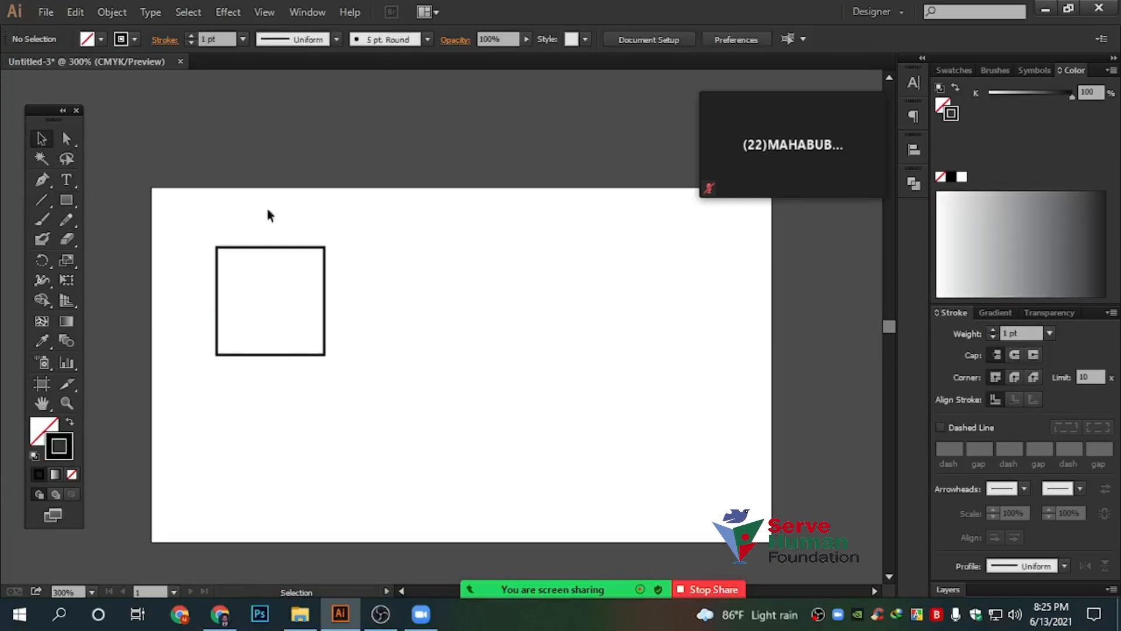
{"action": "scroll", "coordinate": [180, 295], "scroll_direction": "up", "scroll_amount": 2}
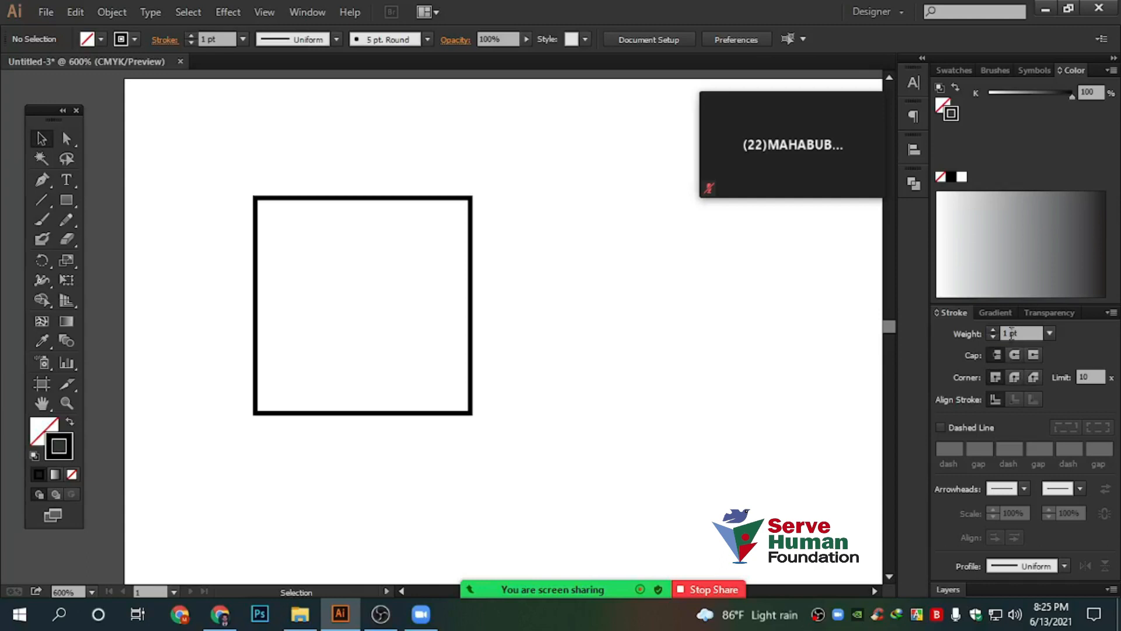
{"action": "left_click_drag", "start_coordinate": [198, 145], "coordinate": [566, 464]}
{"action": "scroll", "coordinate": [560, 445], "scroll_direction": "down", "scroll_amount": 1}
{"action": "scroll", "coordinate": [559, 446], "scroll_direction": "left", "scroll_amount": 2}
{"action": "left_click_drag", "start_coordinate": [471, 314], "coordinate": [539, 329]}
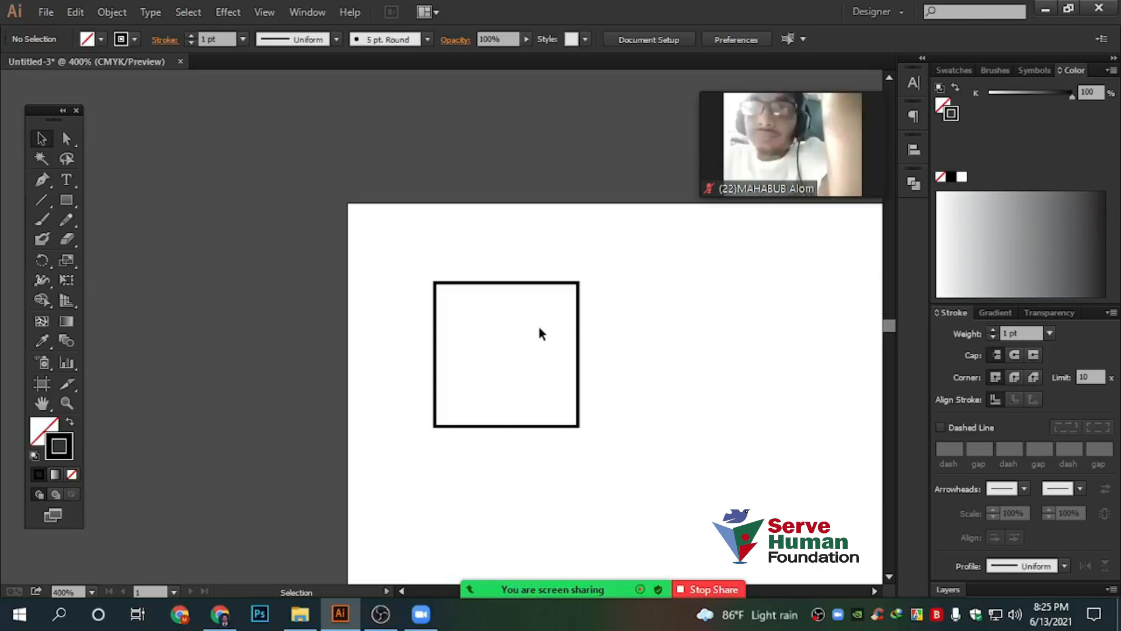
{"action": "left_click", "coordinate": [388, 619]}
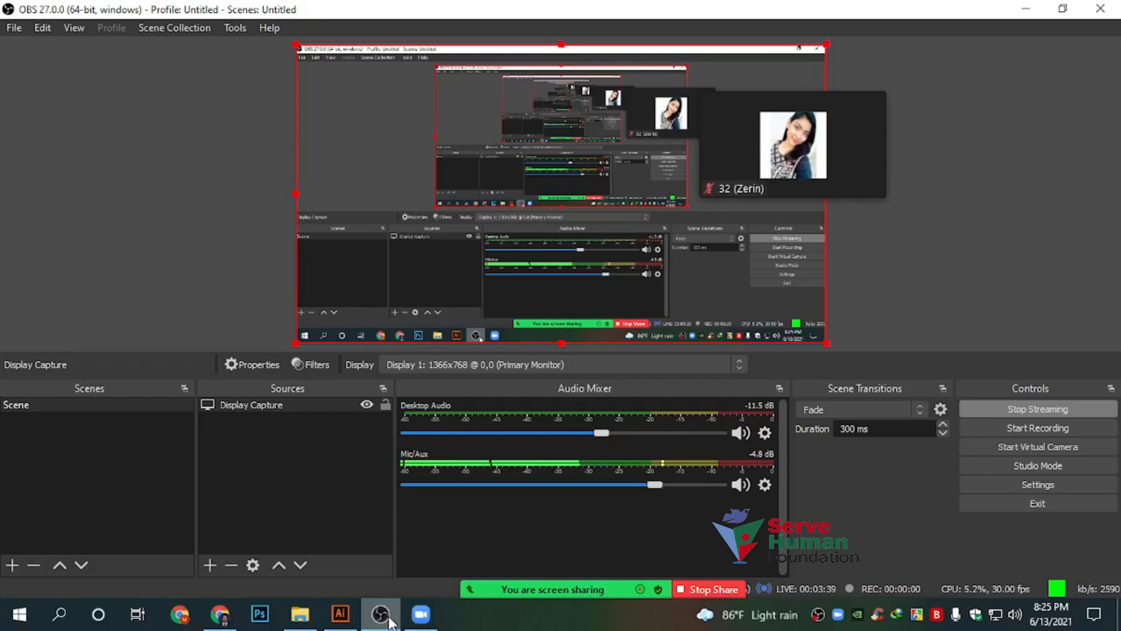
{"action": "left_click", "coordinate": [388, 618]}
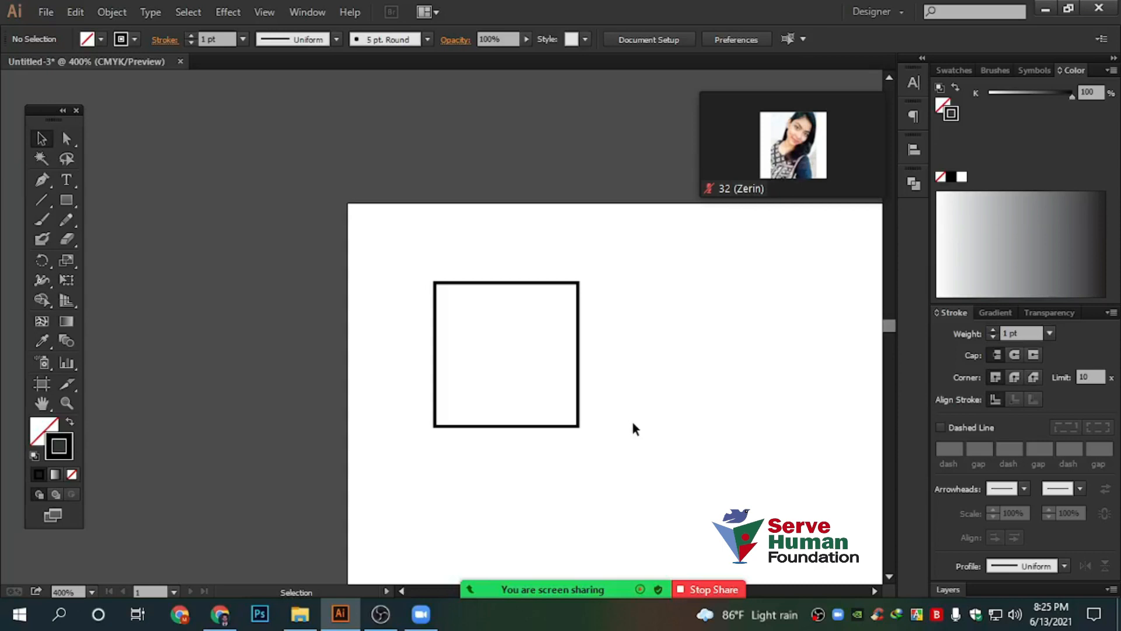
Move the square and shrink it around its centre
{"action": "scroll", "coordinate": [589, 375], "scroll_direction": "up", "scroll_amount": 1}
{"action": "left_click_drag", "start_coordinate": [576, 306], "coordinate": [405, 277]}
{"action": "left_click_drag", "start_coordinate": [481, 319], "coordinate": [618, 336]}
{"action": "left_click_drag", "start_coordinate": [360, 265], "coordinate": [426, 411]}
{"action": "left_click_drag", "start_coordinate": [370, 231], "coordinate": [566, 241]}
{"action": "scroll", "coordinate": [752, 272], "scroll_direction": "up", "scroll_amount": 2}
{"action": "left_click_drag", "start_coordinate": [726, 199], "coordinate": [430, 281]}
{"action": "left_click", "coordinate": [514, 309]}
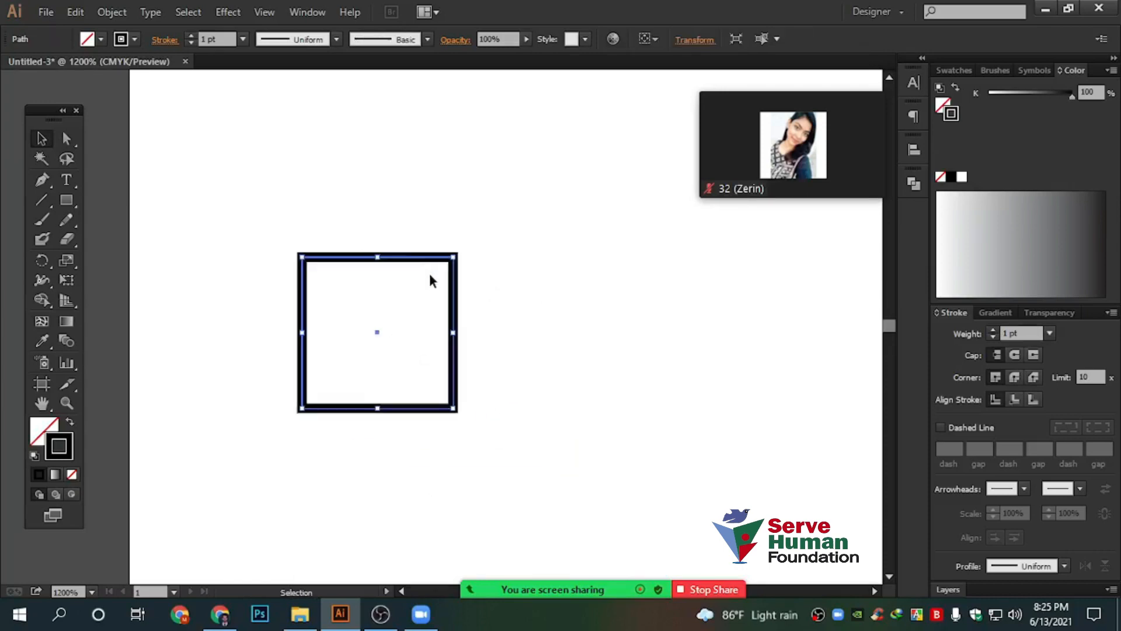
{"action": "scroll", "coordinate": [576, 340], "scroll_direction": "up", "scroll_amount": 1}
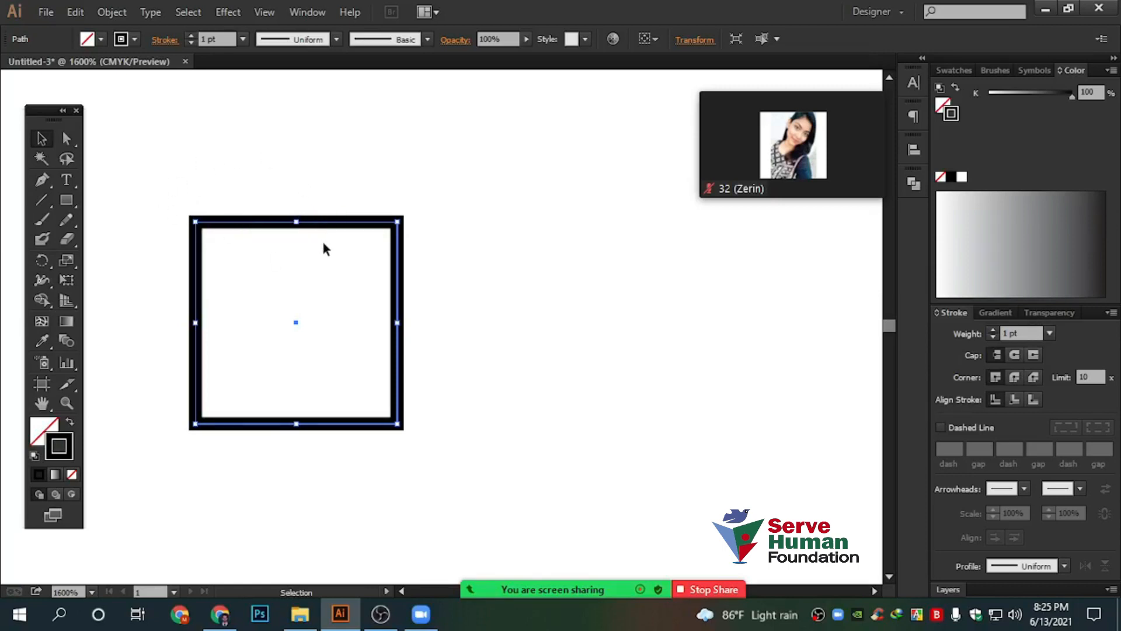
Try a 2 pt stroke weight on the square, then return it to 1 pt
{"action": "left_click", "coordinate": [224, 39]}
{"action": "left_click", "coordinate": [191, 36]}
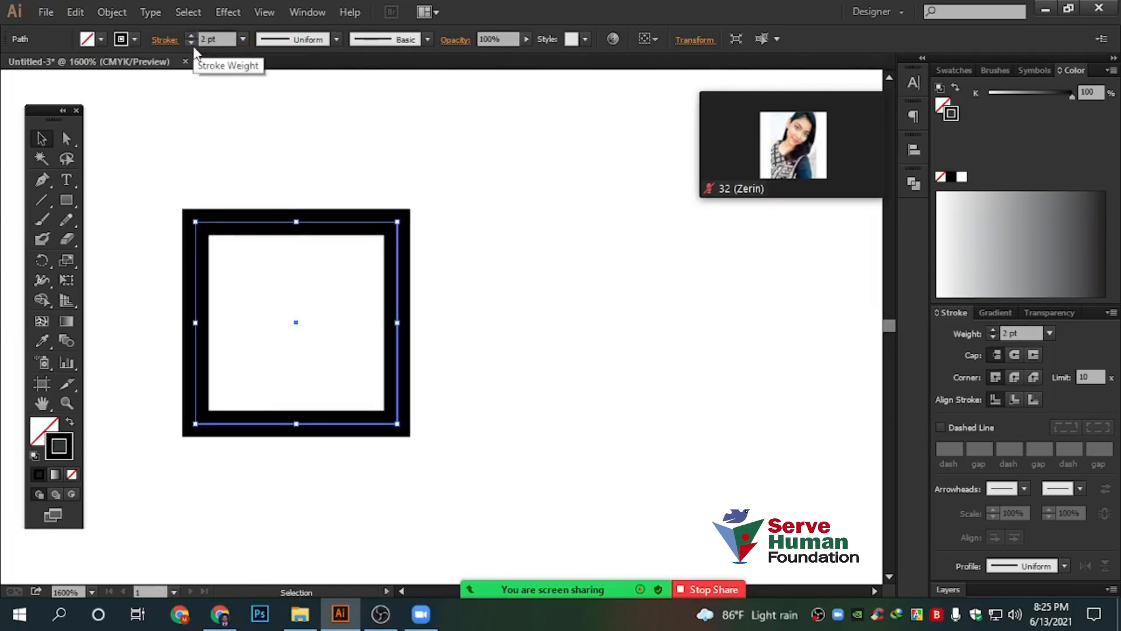
{"action": "left_click", "coordinate": [192, 43]}
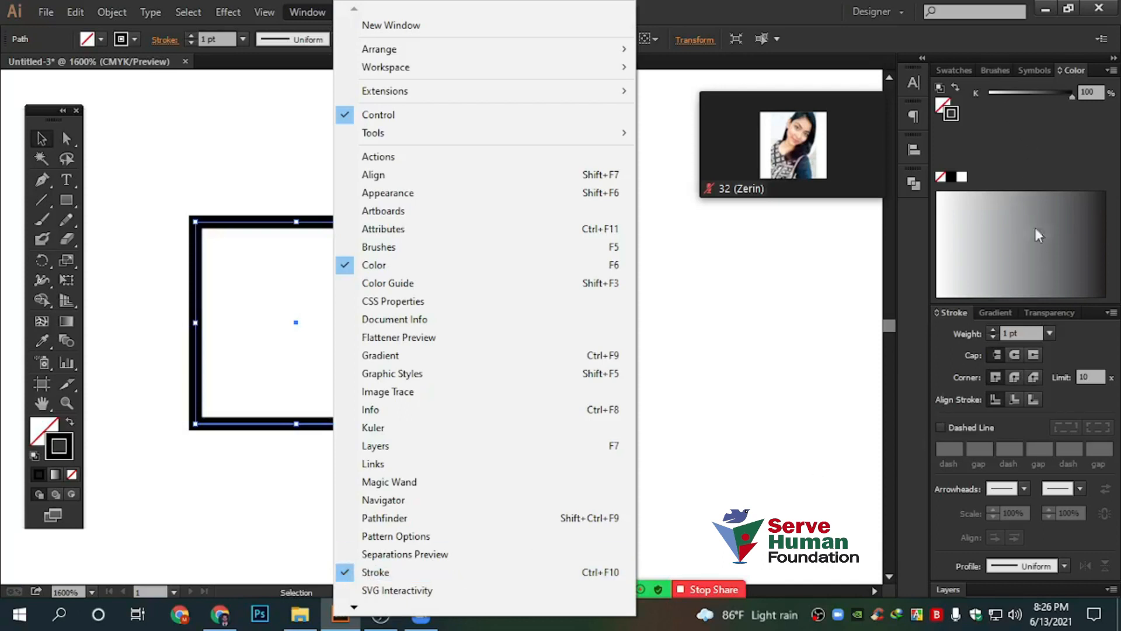
{"action": "left_click", "coordinate": [825, 226]}
{"action": "left_click", "coordinate": [763, 369]}
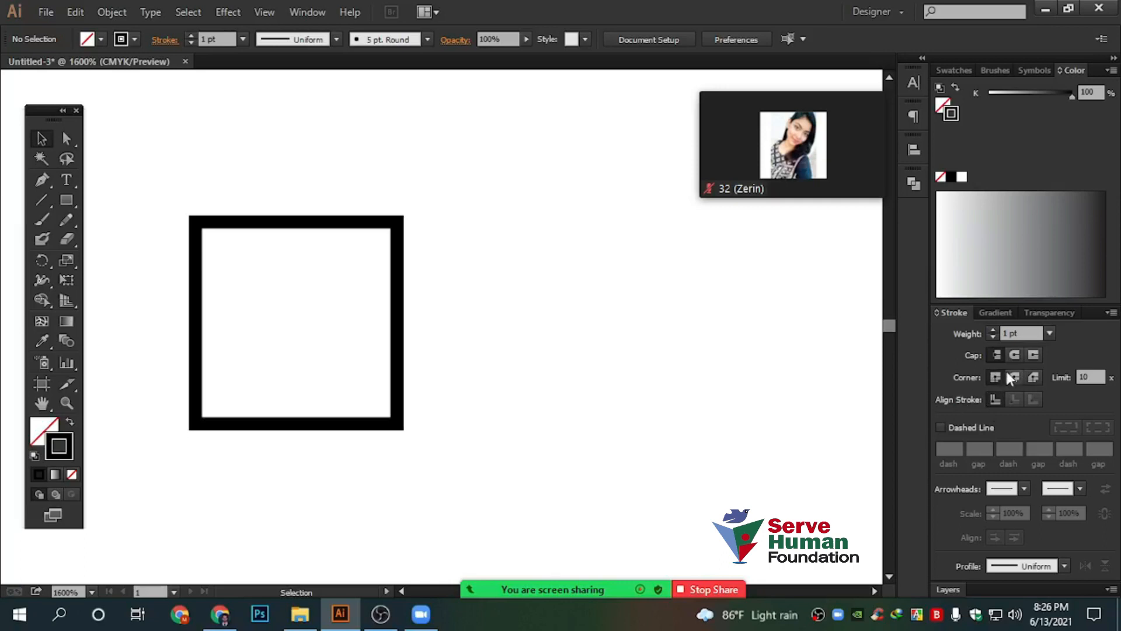
{"action": "left_click", "coordinate": [1024, 334]}
{"action": "left_click", "coordinate": [993, 331]}
Raise the square's stroke weight step by step up to 7 pt
{"action": "left_click_drag", "start_coordinate": [552, 332], "coordinate": [228, 177]}
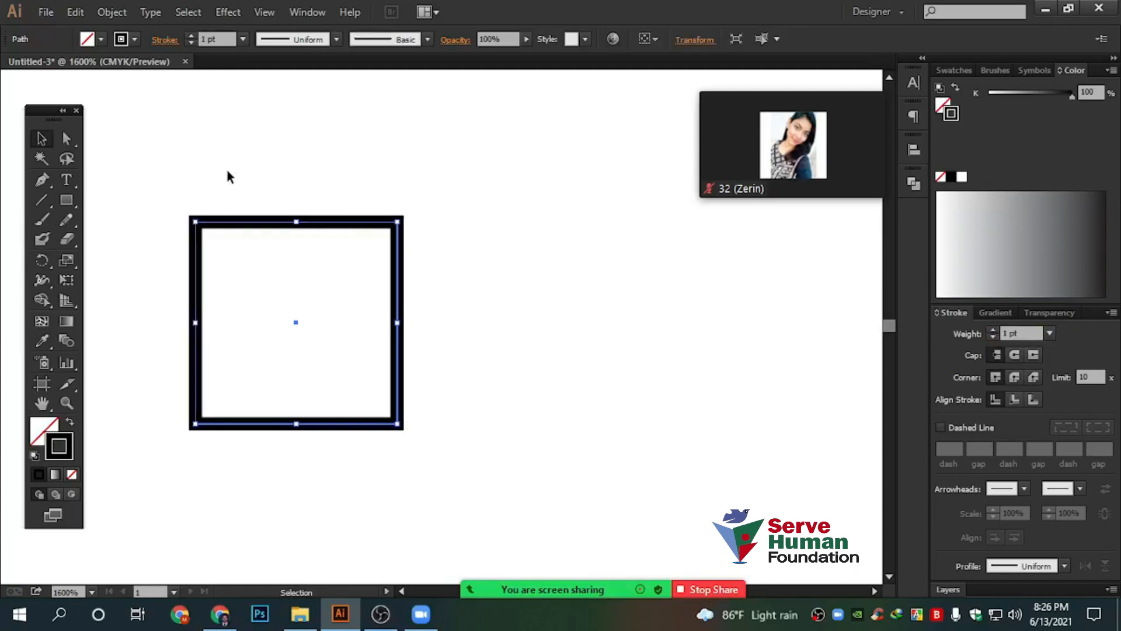
{"action": "left_click", "coordinate": [996, 328]}
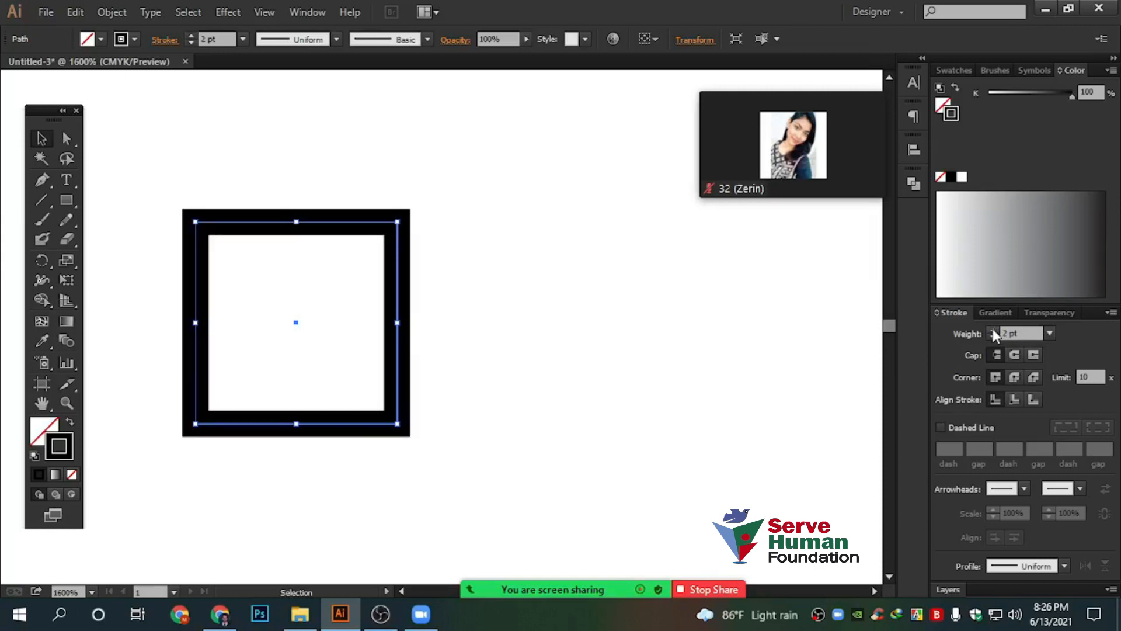
{"action": "left_click", "coordinate": [993, 328]}
{"action": "left_click", "coordinate": [993, 328]}
{"action": "left_click", "coordinate": [991, 329]}
{"action": "left_click", "coordinate": [991, 329]}
{"action": "left_click", "coordinate": [991, 329]}
Nudge the square right and thin its stroke back down to 2 pt
{"action": "left_click_drag", "start_coordinate": [313, 230], "coordinate": [433, 229]}
{"action": "left_click", "coordinate": [992, 337]}
{"action": "left_click", "coordinate": [992, 337]}
{"action": "left_click", "coordinate": [992, 337]}
{"action": "left_click", "coordinate": [992, 337]}
{"action": "left_click", "coordinate": [992, 337]}
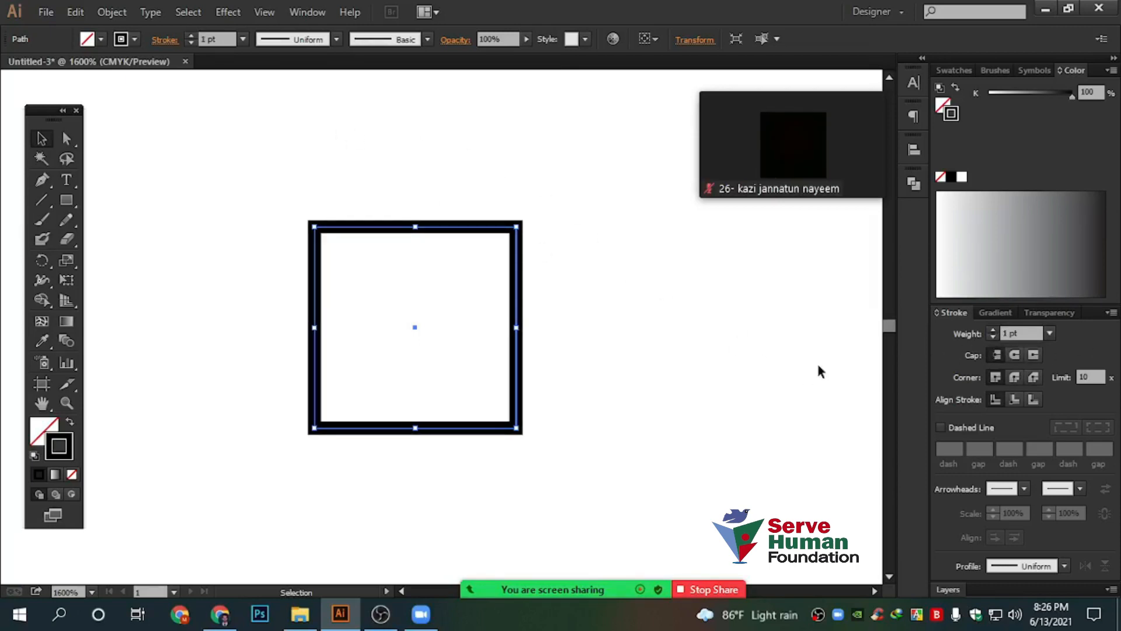
{"action": "left_click", "coordinate": [1111, 315]}
{"action": "left_click", "coordinate": [1023, 315]}
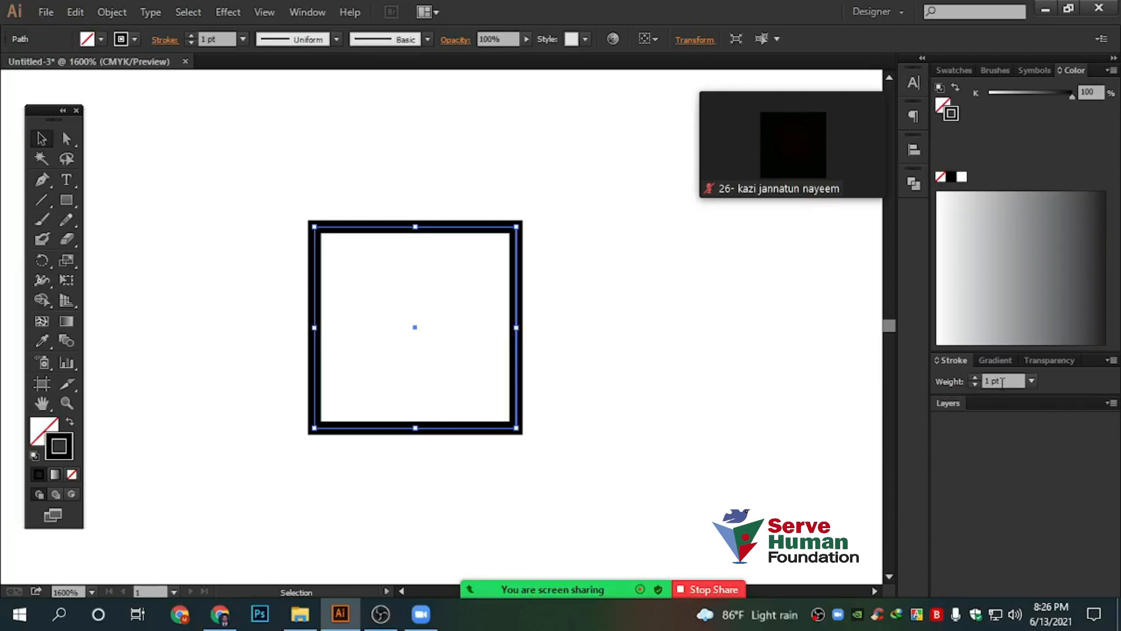
{"action": "left_click", "coordinate": [1002, 381]}
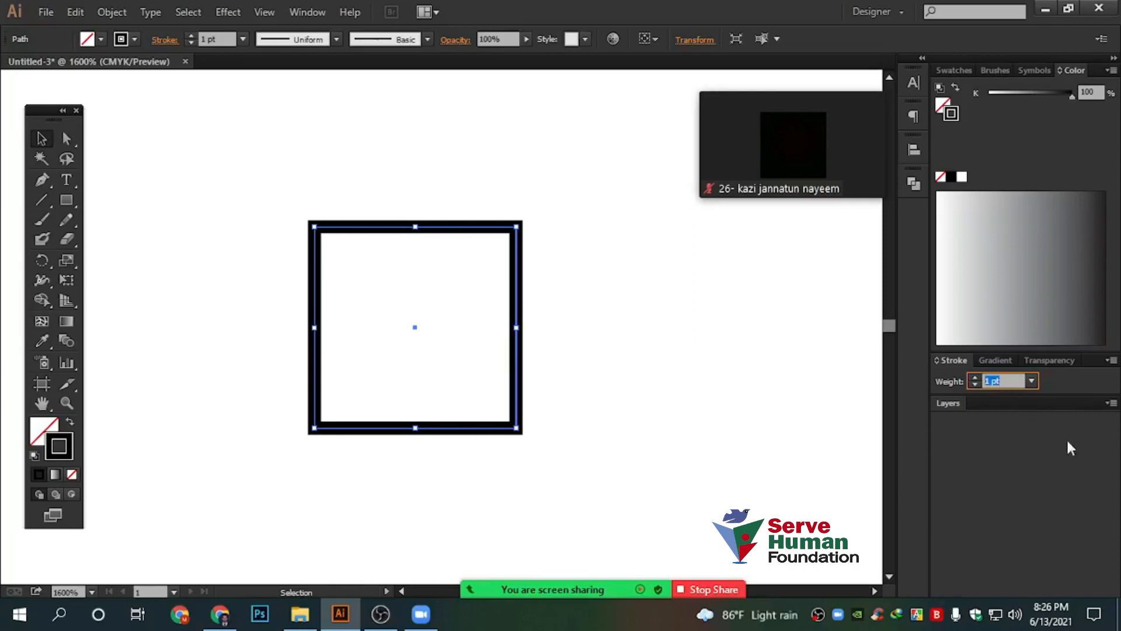
{"action": "left_click", "coordinate": [1112, 361]}
{"action": "left_click", "coordinate": [1027, 365]}
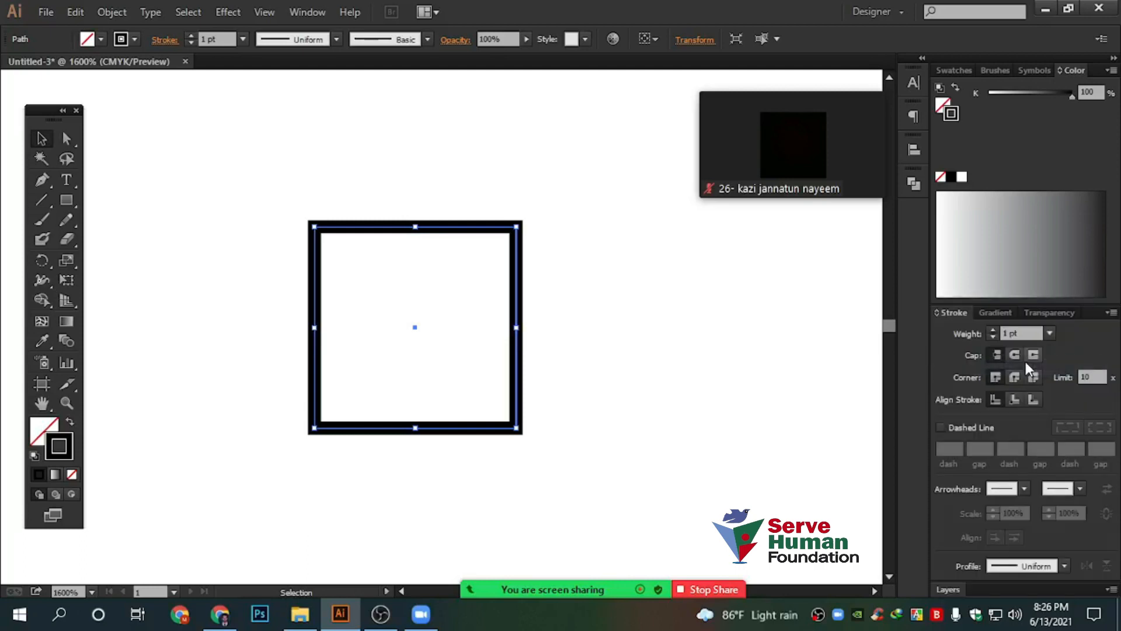
{"action": "left_click", "coordinate": [1111, 313]}
{"action": "left_click", "coordinate": [1114, 317]}
{"action": "left_click", "coordinate": [1111, 313]}
{"action": "left_click", "coordinate": [1113, 316]}
Show the Swatches panel and look through its options menu without choosing anything
{"action": "left_click", "coordinate": [954, 70]}
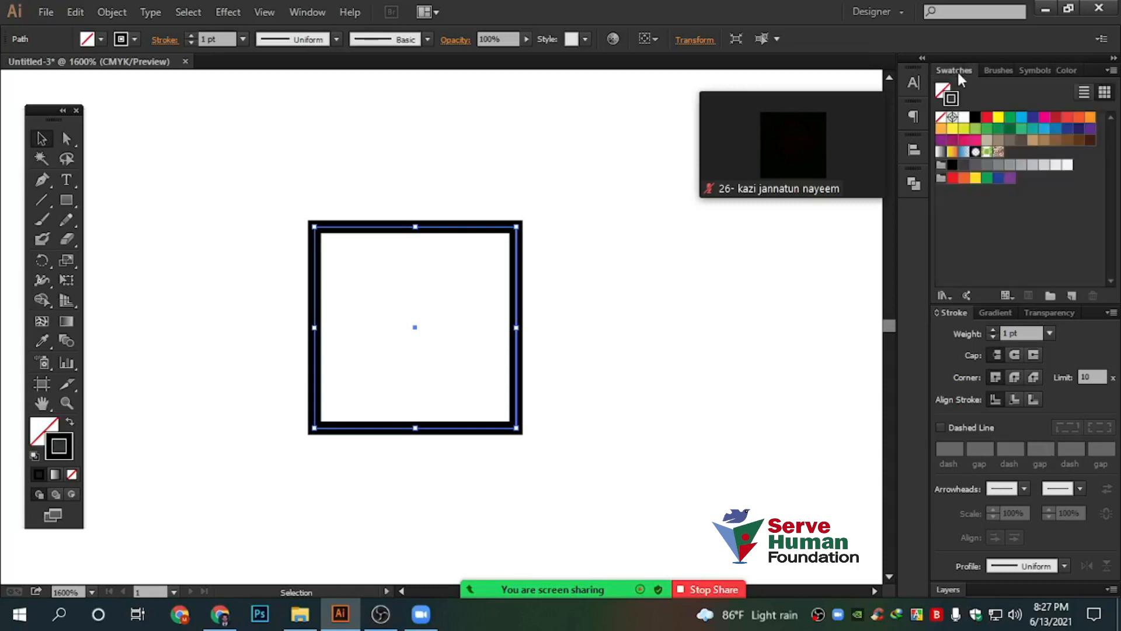
{"action": "left_click", "coordinate": [1107, 70]}
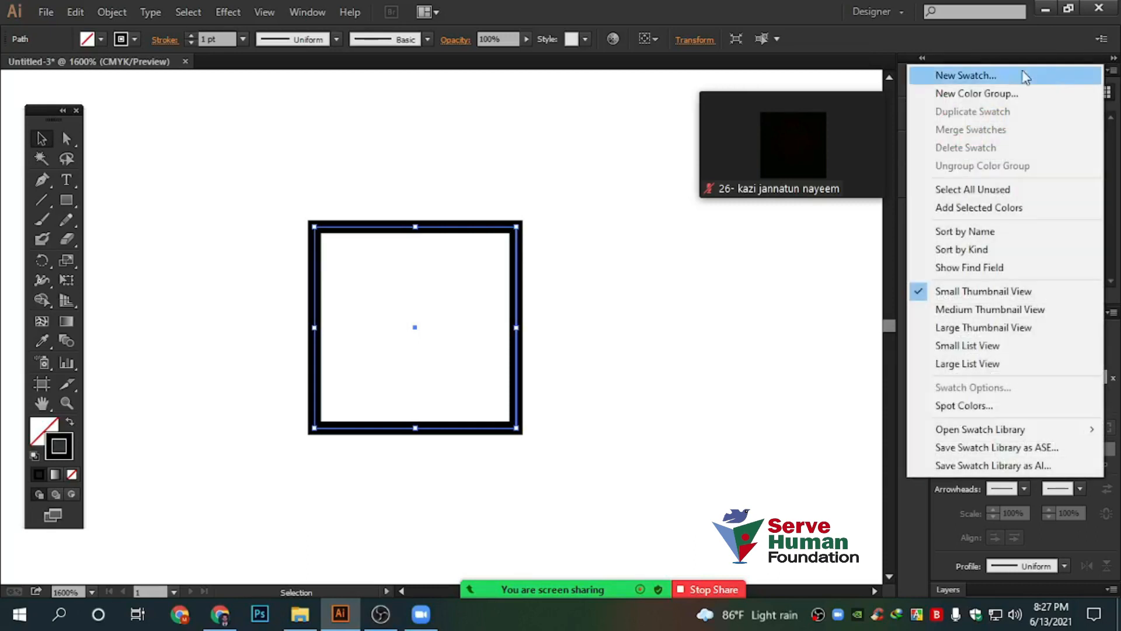
{"action": "left_click", "coordinate": [967, 75]}
{"action": "left_click", "coordinate": [1112, 70]}
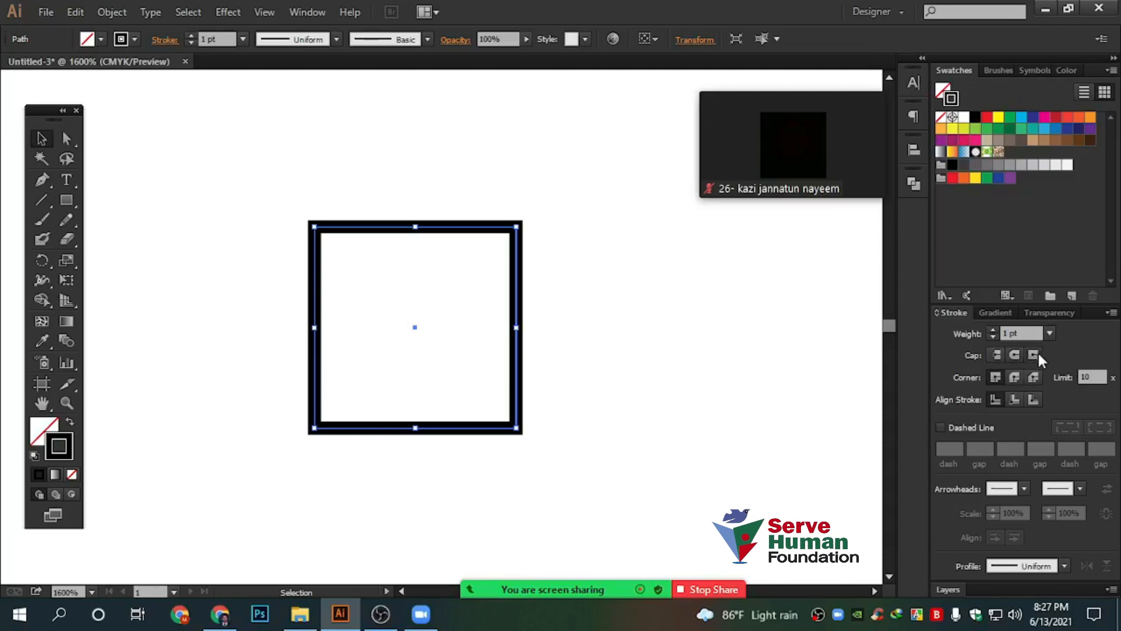
Select the square and give its outline a Round Join
{"action": "left_click", "coordinate": [743, 336]}
{"action": "key", "text": "space"}
{"action": "left_click_drag", "start_coordinate": [643, 305], "coordinate": [683, 306]}
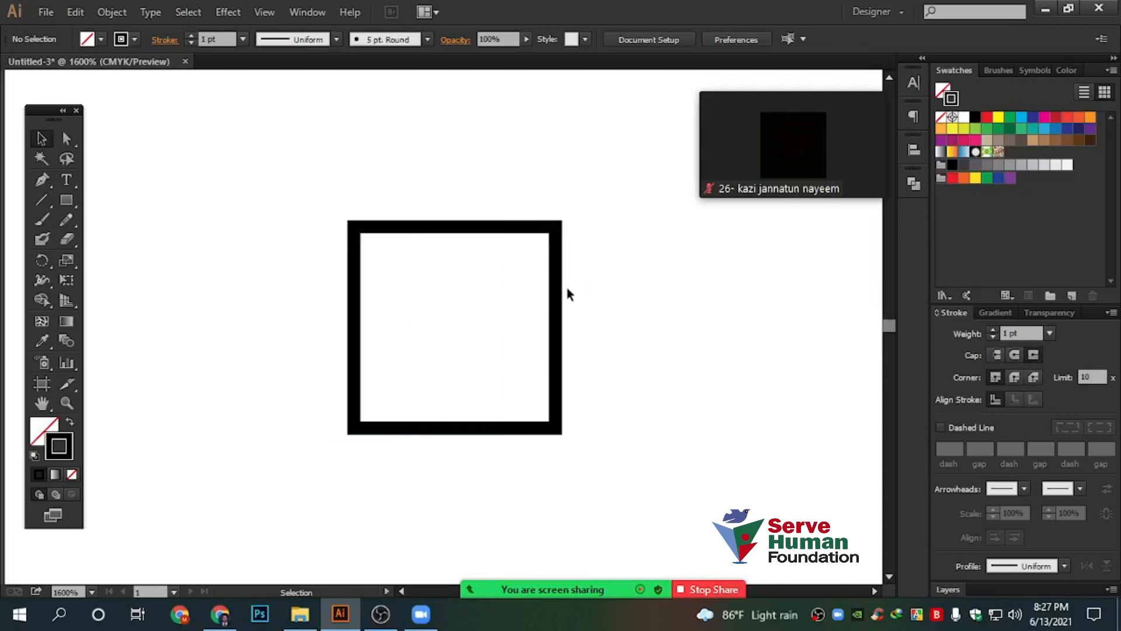
{"action": "scroll", "coordinate": [566, 284], "scroll_direction": "up", "scroll_amount": 2}
{"action": "left_click_drag", "start_coordinate": [375, 127], "coordinate": [660, 292]}
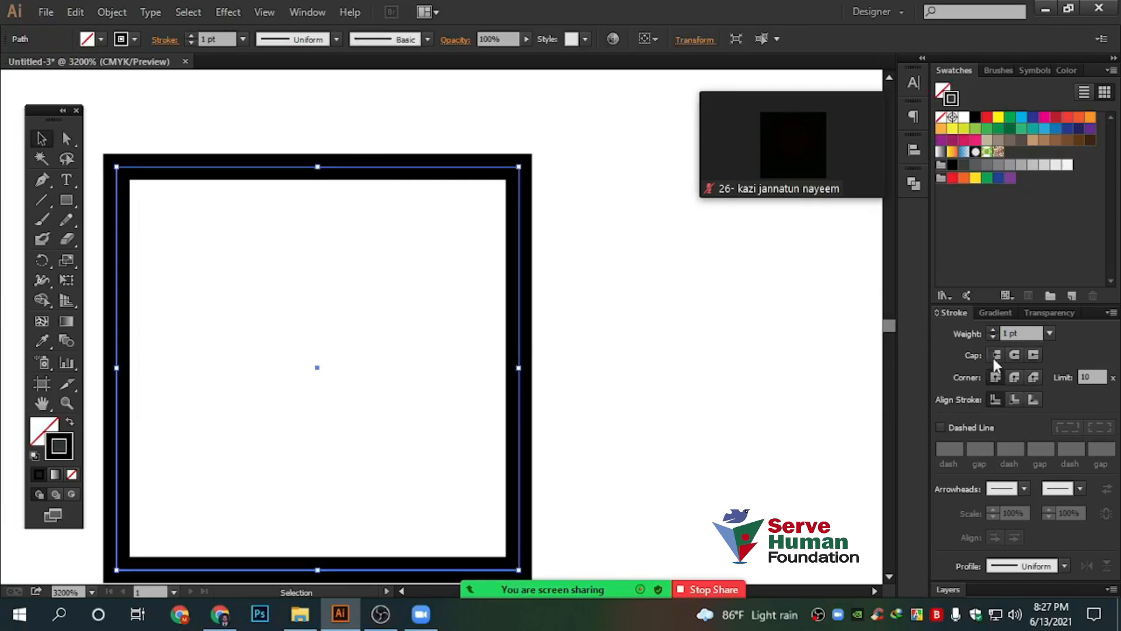
{"action": "scroll", "coordinate": [502, 339], "scroll_direction": "down", "scroll_amount": 1}
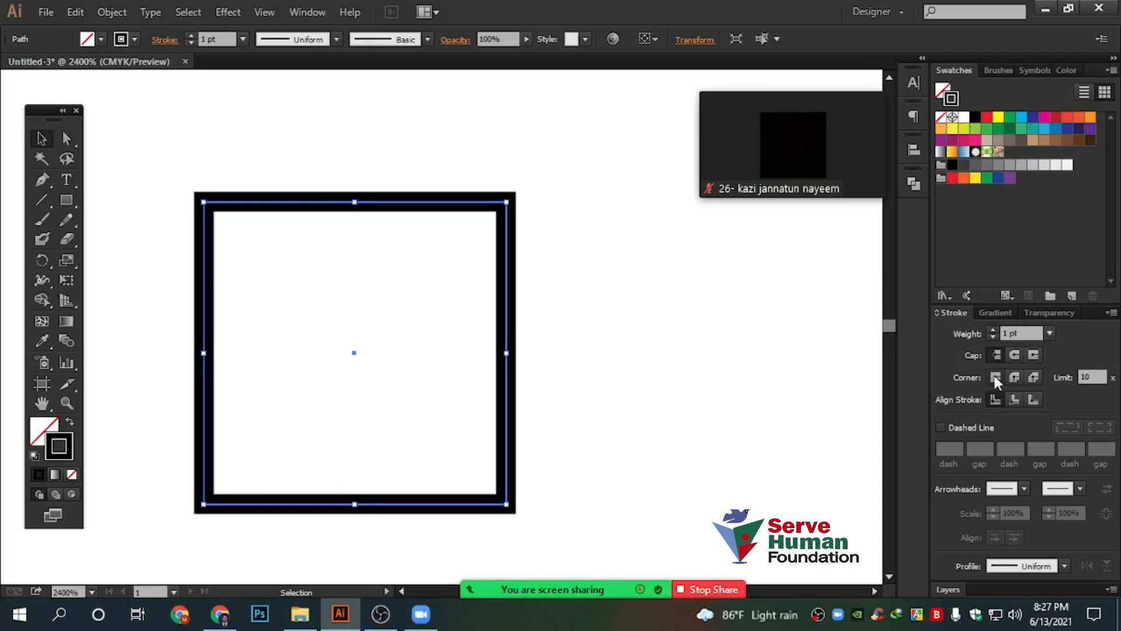
{"action": "left_click", "coordinate": [1014, 378]}
Switch the outline to a Bevel Join and zoom out to see the whole square
{"action": "left_click", "coordinate": [171, 166]}
{"action": "scroll", "coordinate": [158, 195], "scroll_direction": "up", "scroll_amount": 2}
{"action": "left_click_drag", "start_coordinate": [167, 110], "coordinate": [449, 282]}
{"action": "scroll", "coordinate": [297, 195], "scroll_direction": "up", "scroll_amount": 3}
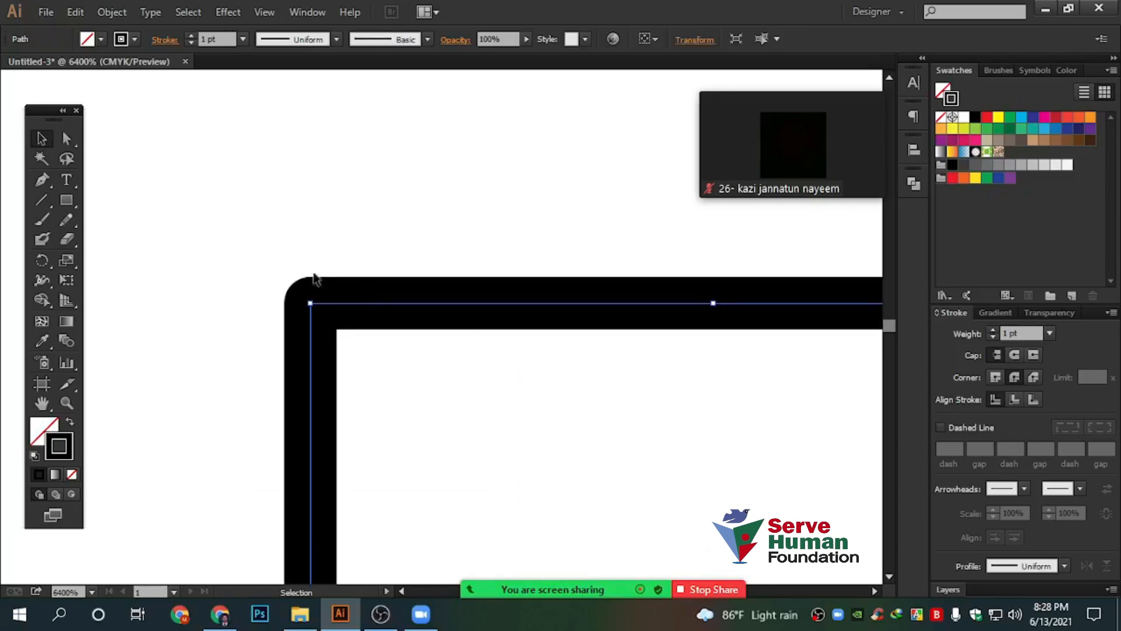
{"action": "left_click", "coordinate": [1030, 378]}
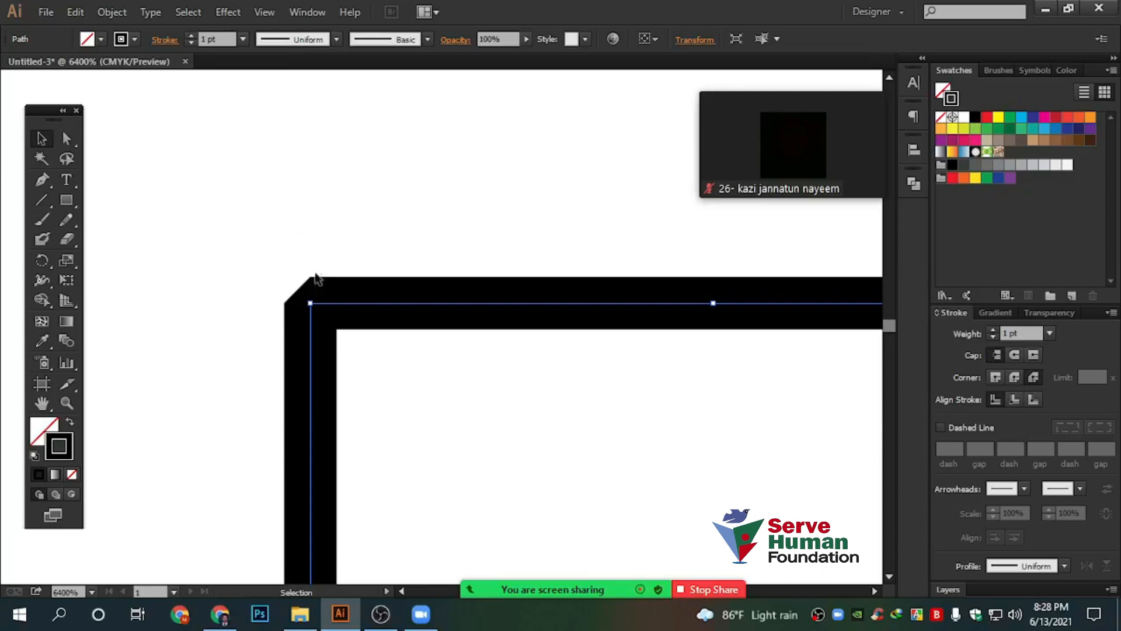
{"action": "key", "text": "ctrl+minus"}
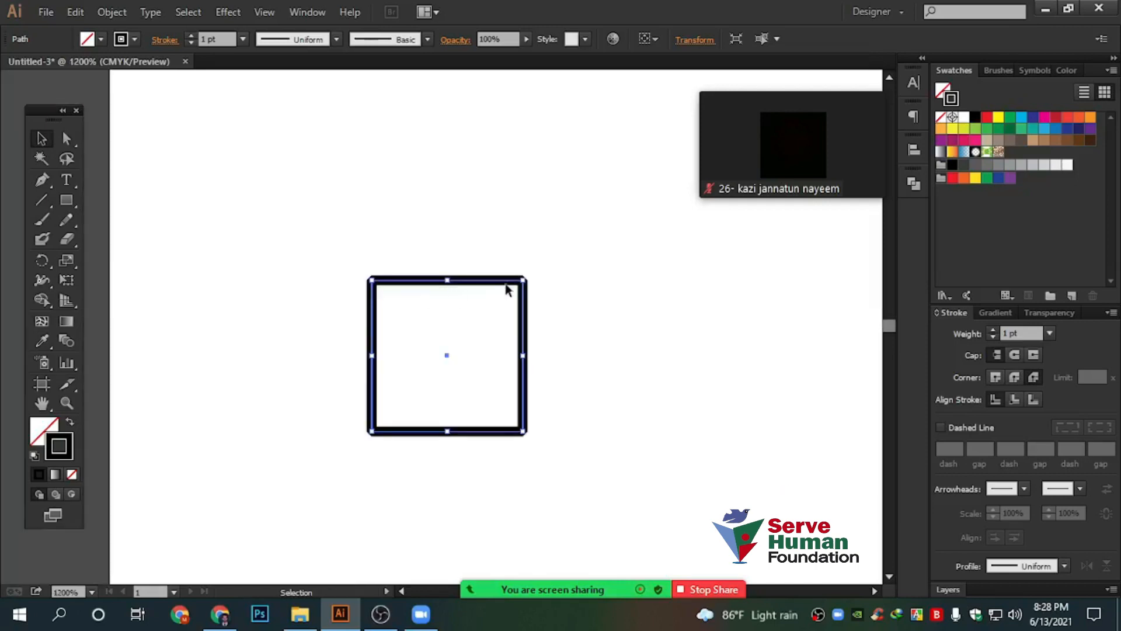
Raise the square's stroke weight to 6 pt
{"action": "double_click", "coordinate": [191, 35]}
{"action": "left_click", "coordinate": [190, 36]}
{"action": "left_click", "coordinate": [190, 36]}
{"action": "left_click", "coordinate": [190, 36]}
{"action": "left_click", "coordinate": [629, 284]}
Make two copies of the square in a row to its right
{"action": "left_click_drag", "start_coordinate": [629, 285], "coordinate": [432, 258]}
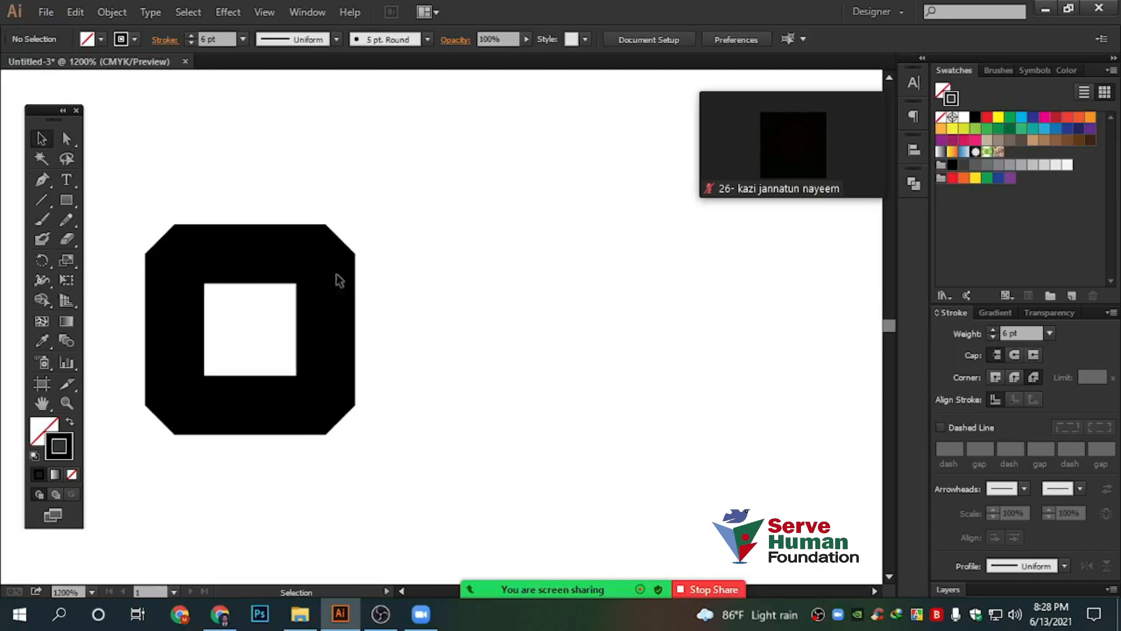
{"action": "left_click_drag", "start_coordinate": [344, 258], "coordinate": [610, 272]}
{"action": "key", "text": "ctrl+d"}
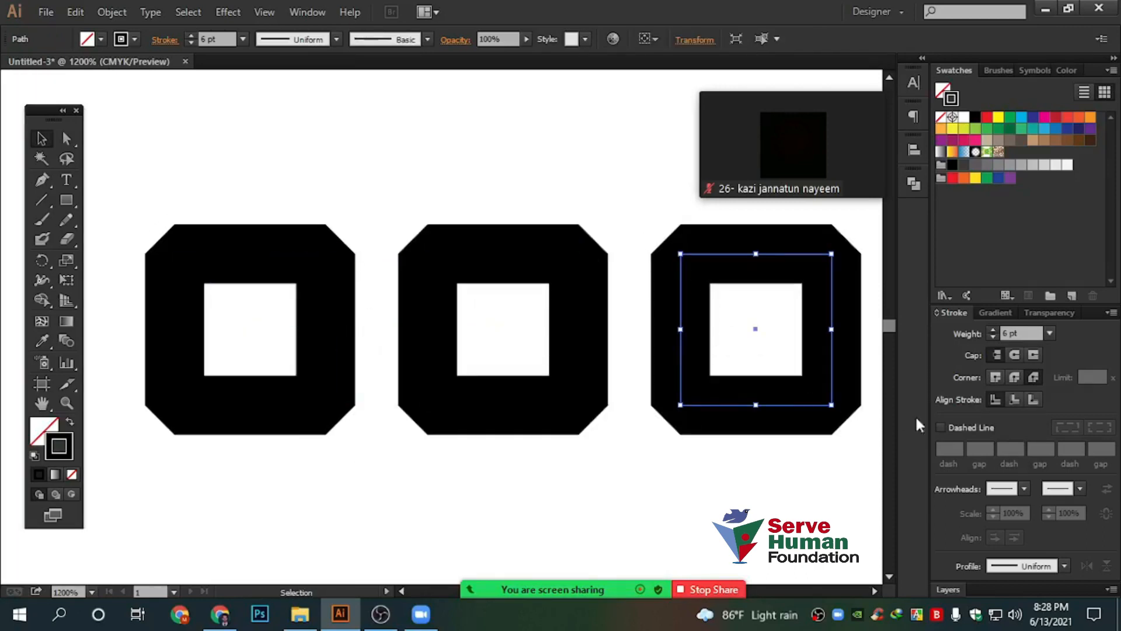
Give the third square a Miter Join and the middle square a Round Join
{"action": "left_click", "coordinate": [994, 376]}
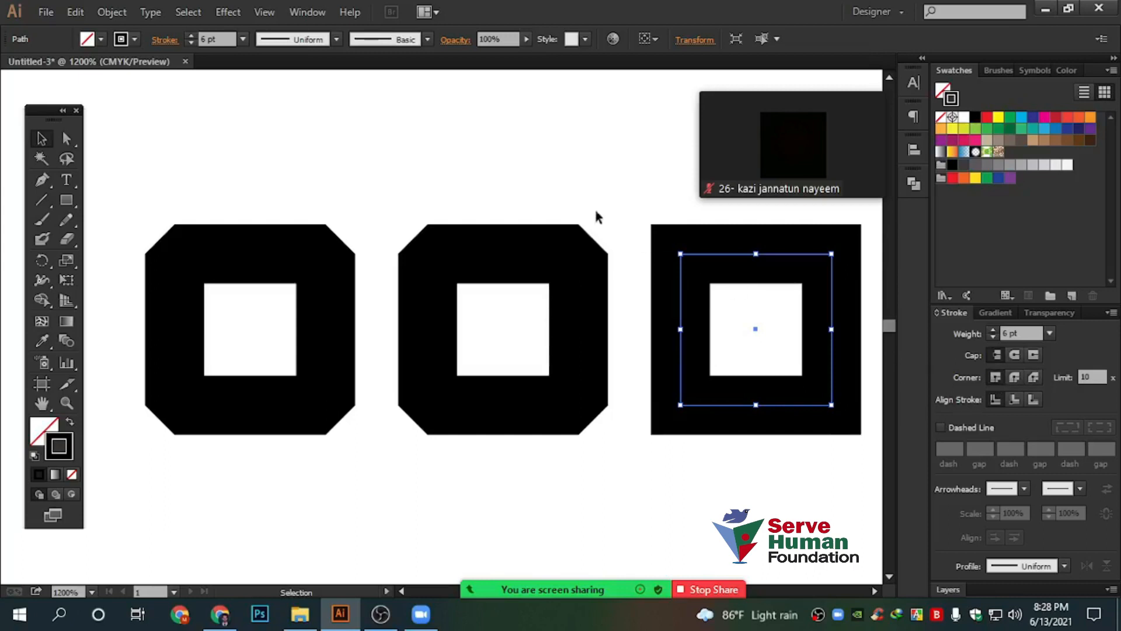
{"action": "left_click", "coordinate": [566, 331]}
{"action": "left_click", "coordinate": [1013, 377]}
{"action": "left_click", "coordinate": [630, 493]}
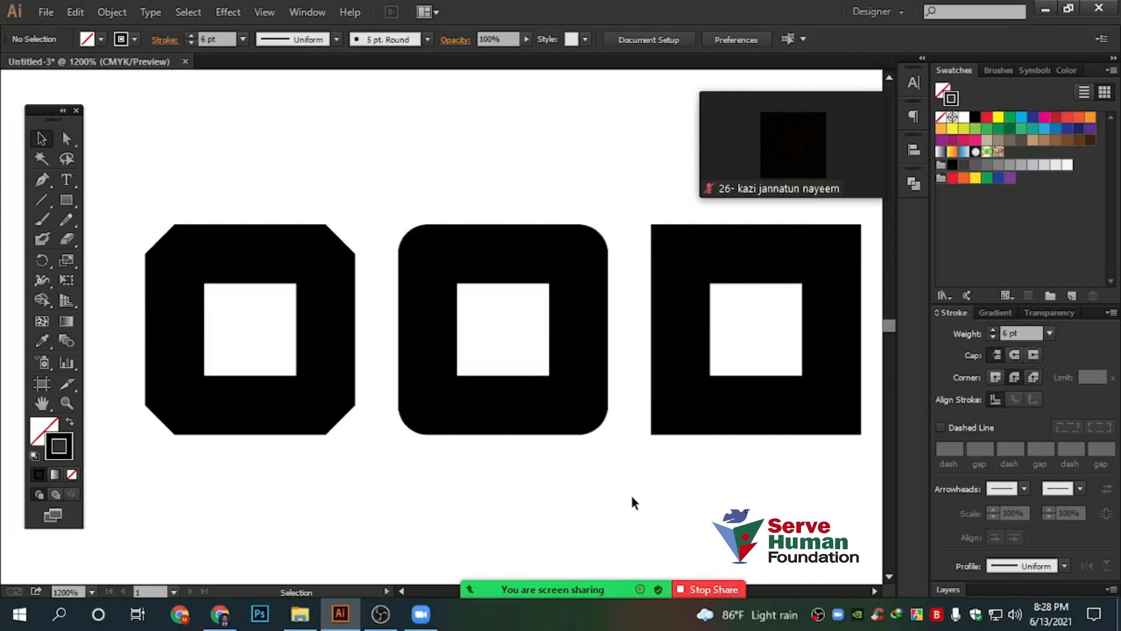
Select each square in turn to compare the mitred, rounded and bevelled corners
{"action": "scroll", "coordinate": [631, 493], "scroll_direction": "up", "scroll_amount": 2}
{"action": "left_click_drag", "start_coordinate": [711, 245], "coordinate": [809, 501]}
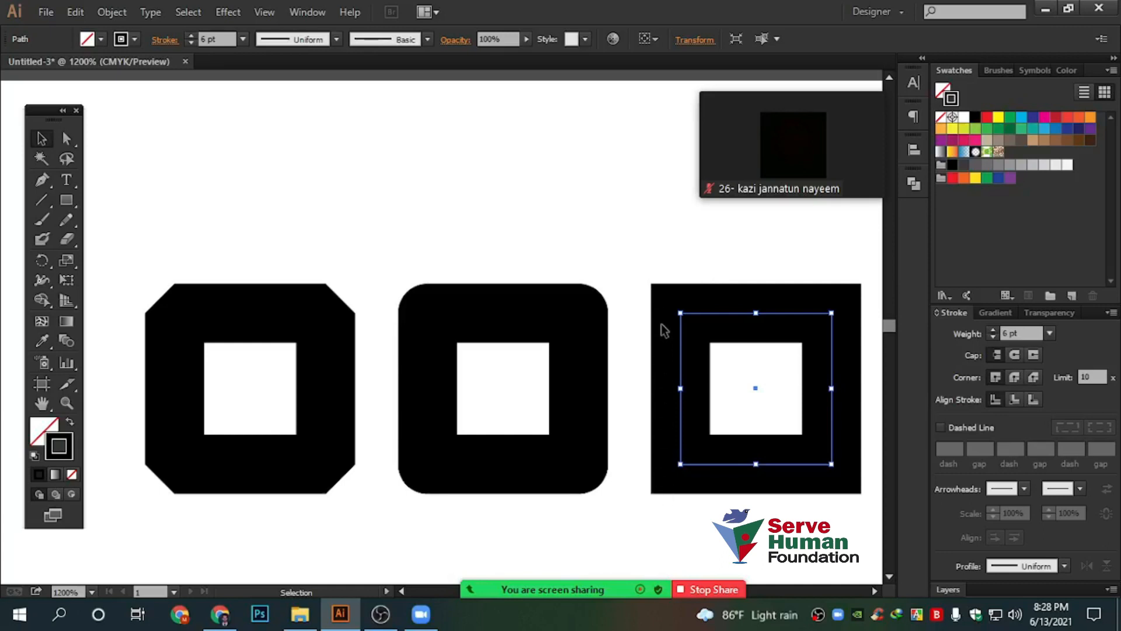
{"action": "left_click_drag", "start_coordinate": [400, 199], "coordinate": [562, 382]}
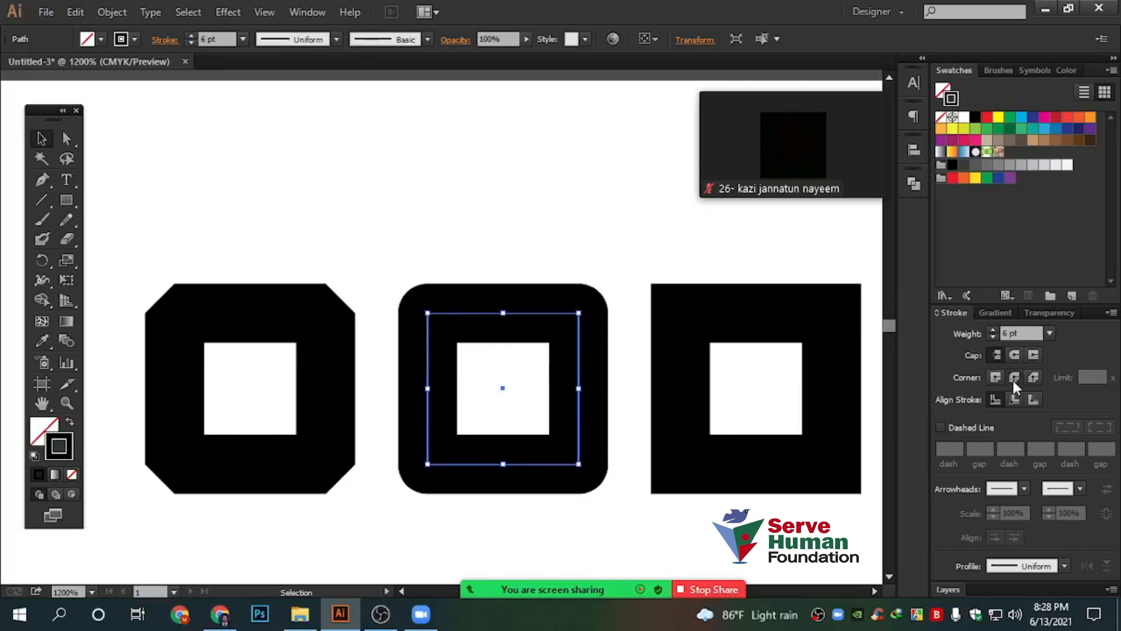
{"action": "left_click_drag", "start_coordinate": [181, 176], "coordinate": [367, 520]}
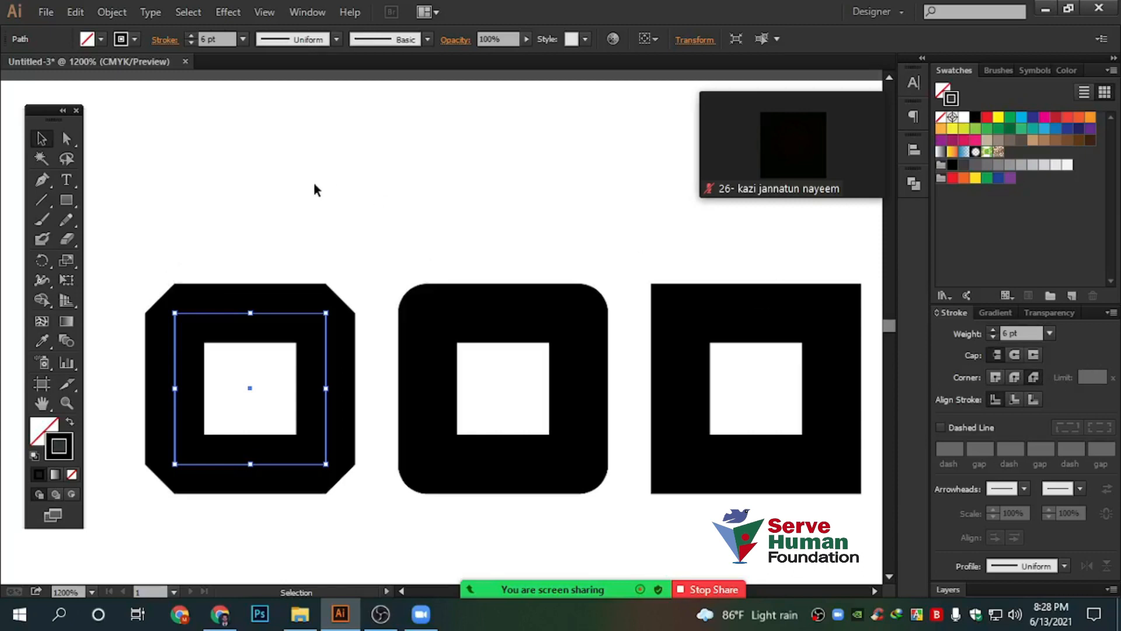
{"action": "left_click", "coordinate": [403, 193]}
Move the three square frames down to make room above them
{"action": "scroll", "coordinate": [403, 198], "scroll_direction": "down", "scroll_amount": 1}
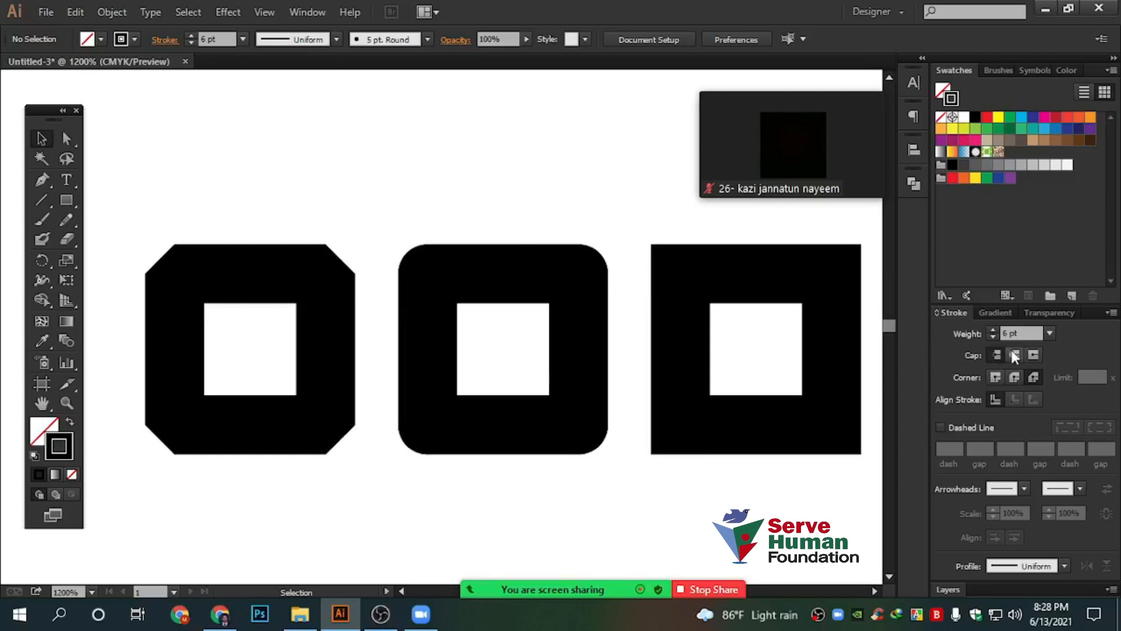
{"action": "scroll", "coordinate": [586, 335], "scroll_direction": "up", "scroll_amount": 3}
{"action": "scroll", "coordinate": [328, 358], "scroll_direction": "down", "scroll_amount": 1}
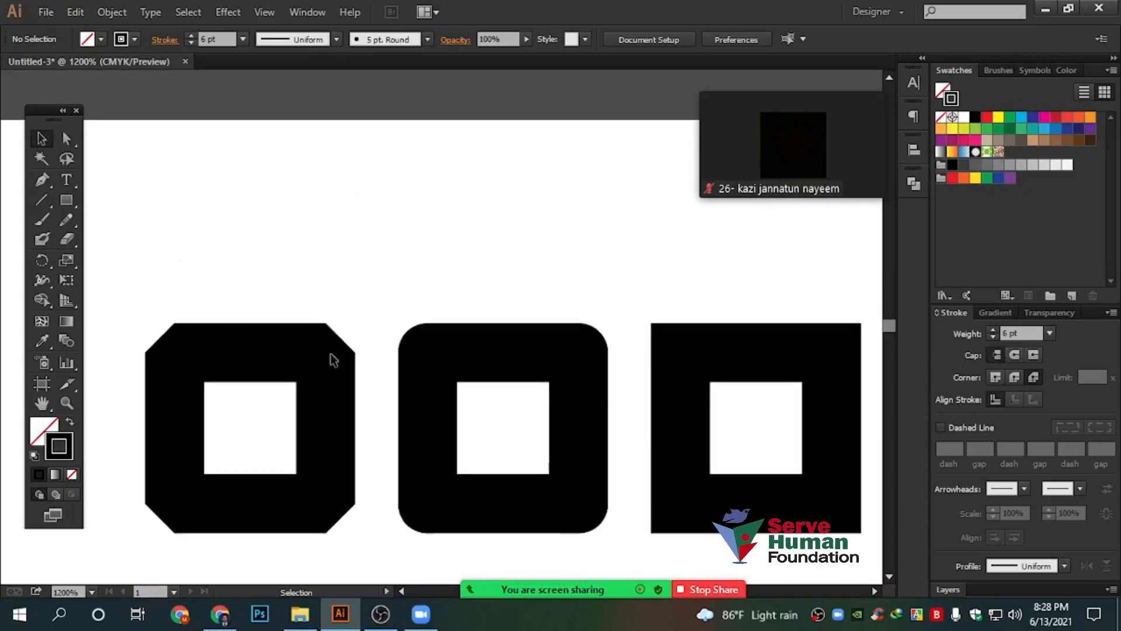
{"action": "left_click_drag", "start_coordinate": [178, 200], "coordinate": [762, 403]}
{"action": "left_click_drag", "start_coordinate": [746, 330], "coordinate": [673, 448]}
Draw a horizontal line above the frames and nudge it into place
{"action": "left_click", "coordinate": [41, 200]}
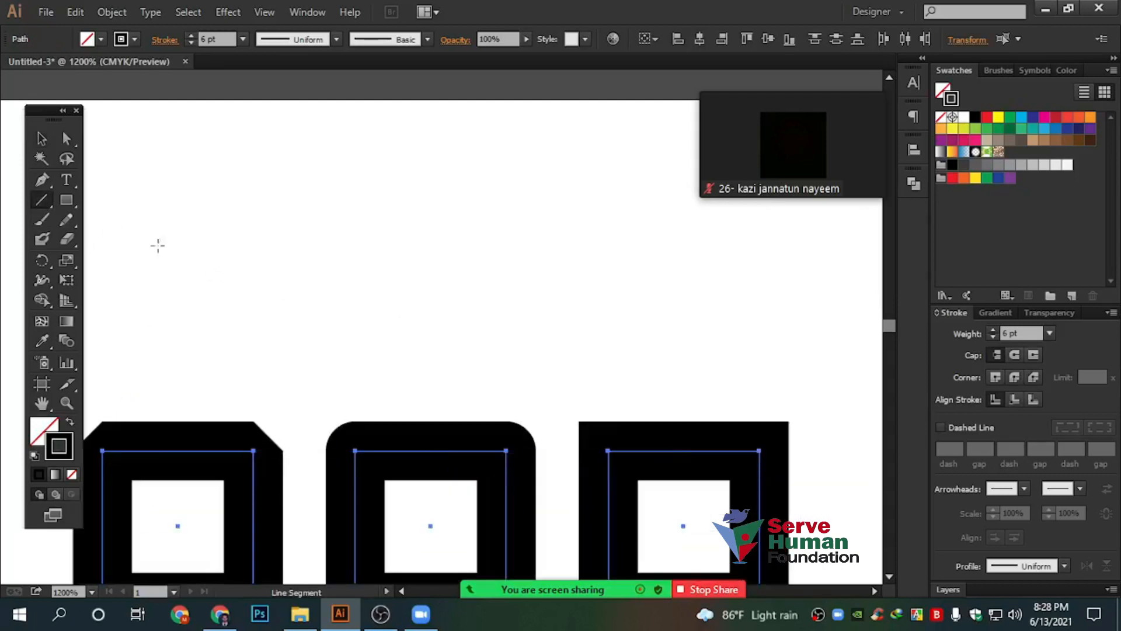
{"action": "left_click_drag", "start_coordinate": [131, 257], "coordinate": [690, 302]}
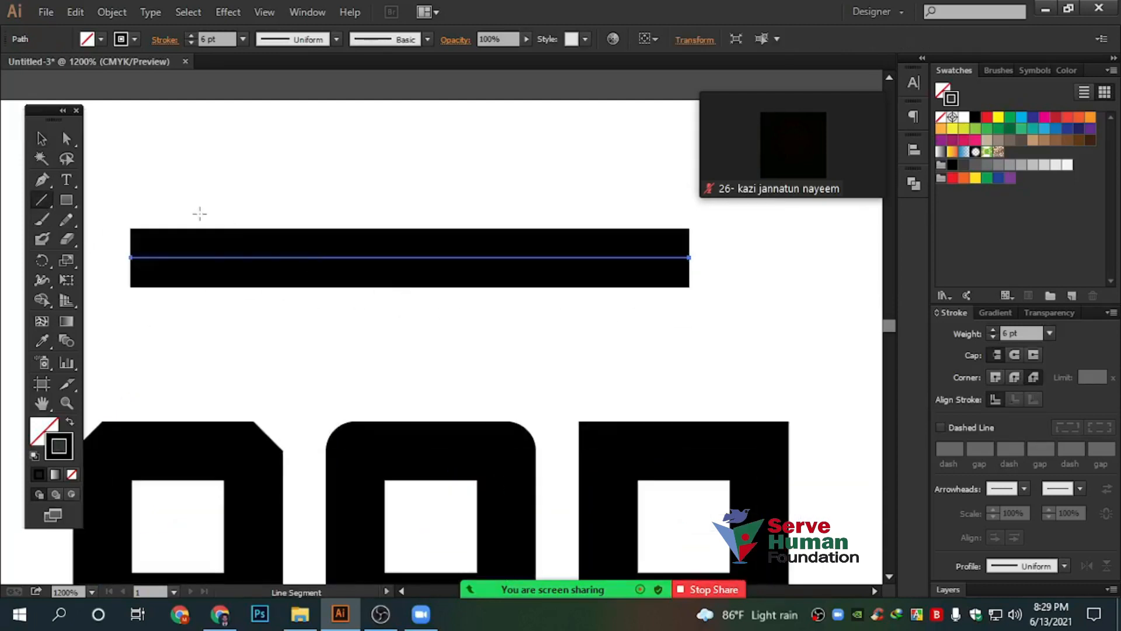
{"action": "left_click", "coordinate": [42, 138]}
{"action": "left_click_drag", "start_coordinate": [294, 260], "coordinate": [390, 277]}
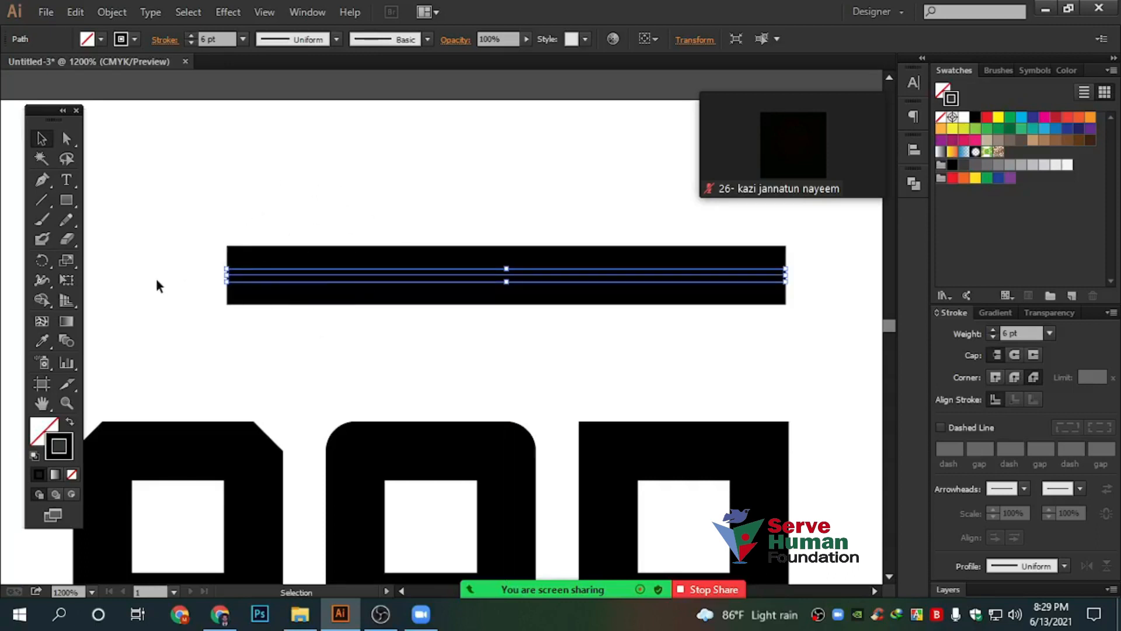
Draw a few extra line segments, then select and delete the three stray lines
{"action": "left_click", "coordinate": [44, 199]}
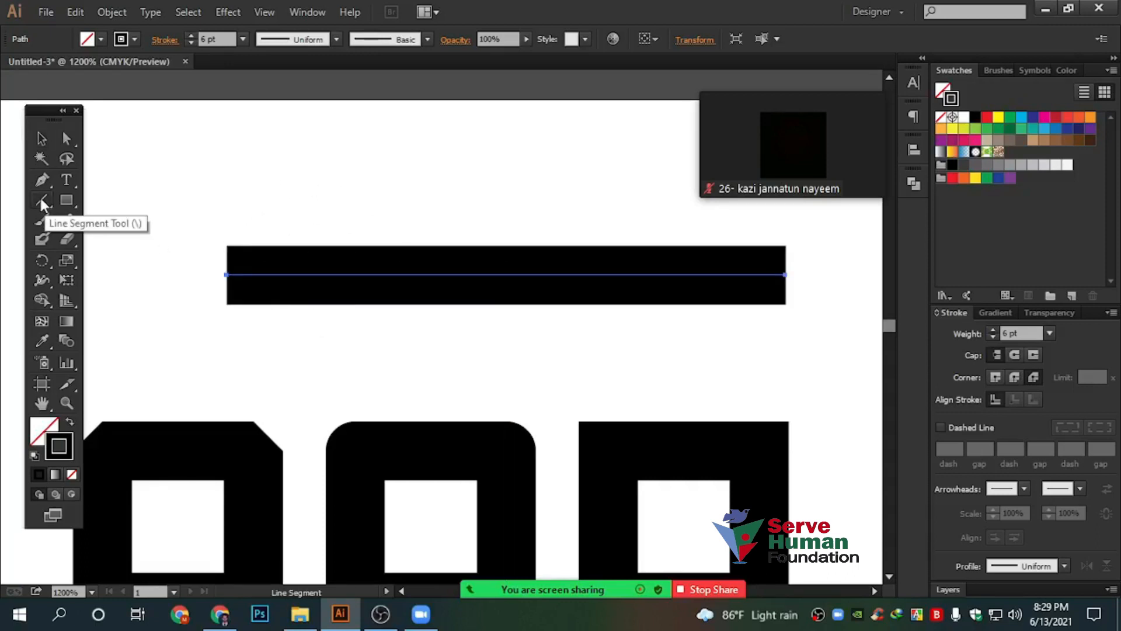
{"action": "left_click", "coordinate": [40, 198]}
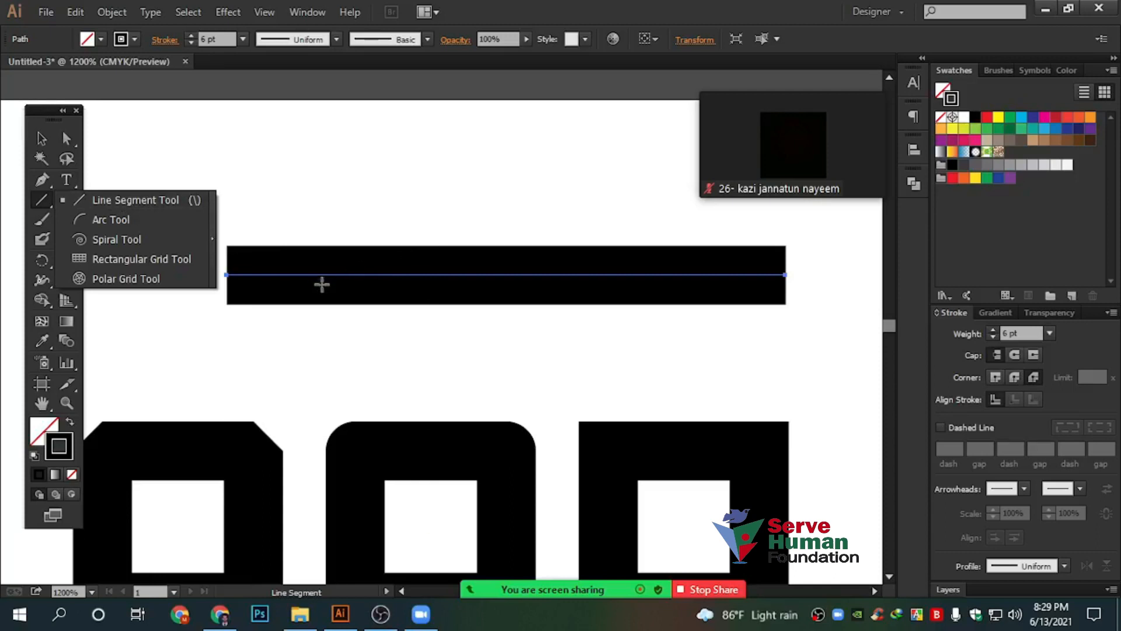
{"action": "scroll", "coordinate": [514, 175], "scroll_direction": "up", "scroll_amount": 1}
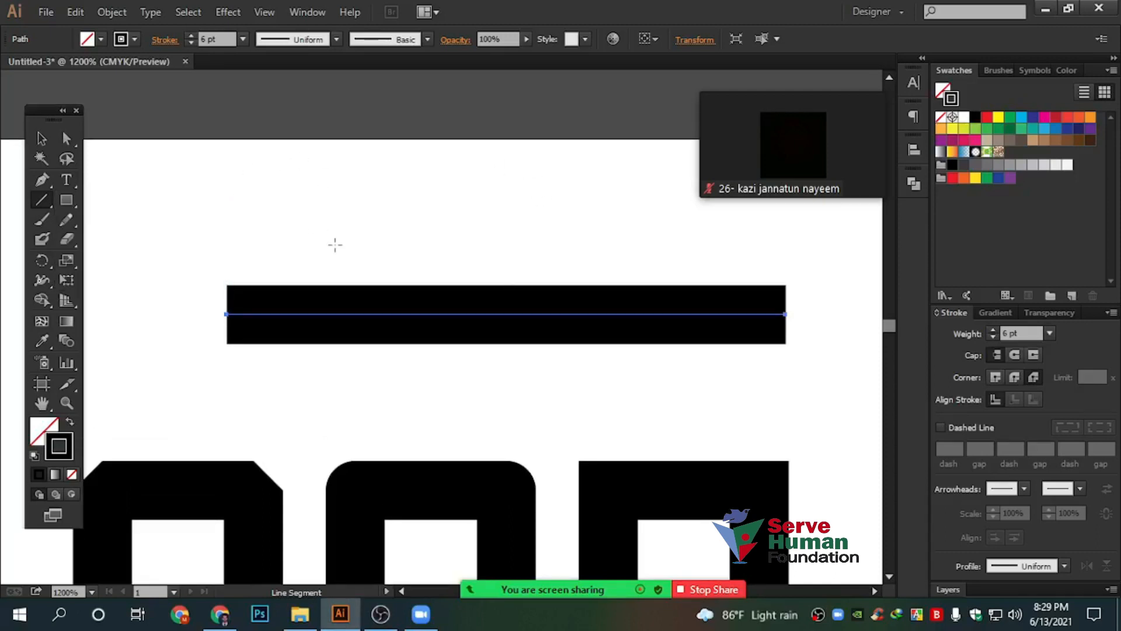
{"action": "scroll", "coordinate": [332, 243], "scroll_direction": "up", "scroll_amount": 2}
{"action": "left_click_drag", "start_coordinate": [500, 108], "coordinate": [500, 108]}
{"action": "left_click_drag", "start_coordinate": [256, 134], "coordinate": [780, 334]}
{"action": "left_click_drag", "start_coordinate": [589, 129], "coordinate": [9, 314]}
{"action": "left_click", "coordinate": [41, 138]}
{"action": "left_click_drag", "start_coordinate": [333, 95], "coordinate": [506, 292]}
{"action": "key", "text": "Delete"}
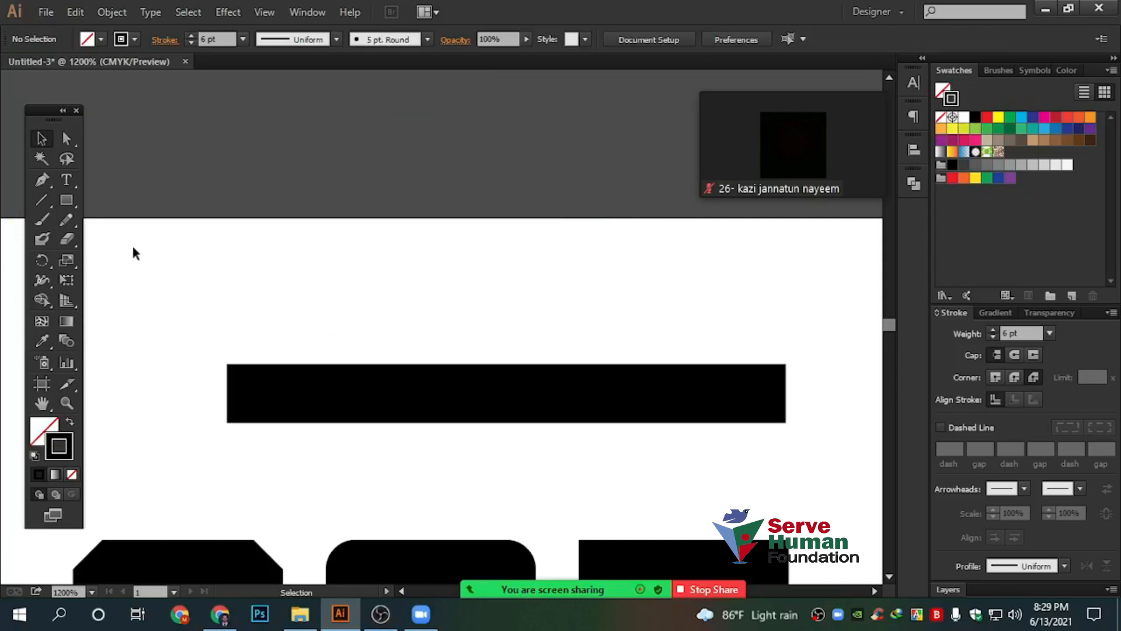
Try Round Cap on the bar, then undo to keep flat butt ends
{"action": "left_click_drag", "start_coordinate": [42, 199], "coordinate": [50, 129]}
{"action": "left_click_drag", "start_coordinate": [350, 274], "coordinate": [495, 455]}
{"action": "scroll", "coordinate": [443, 371], "scroll_direction": "down", "scroll_amount": 1}
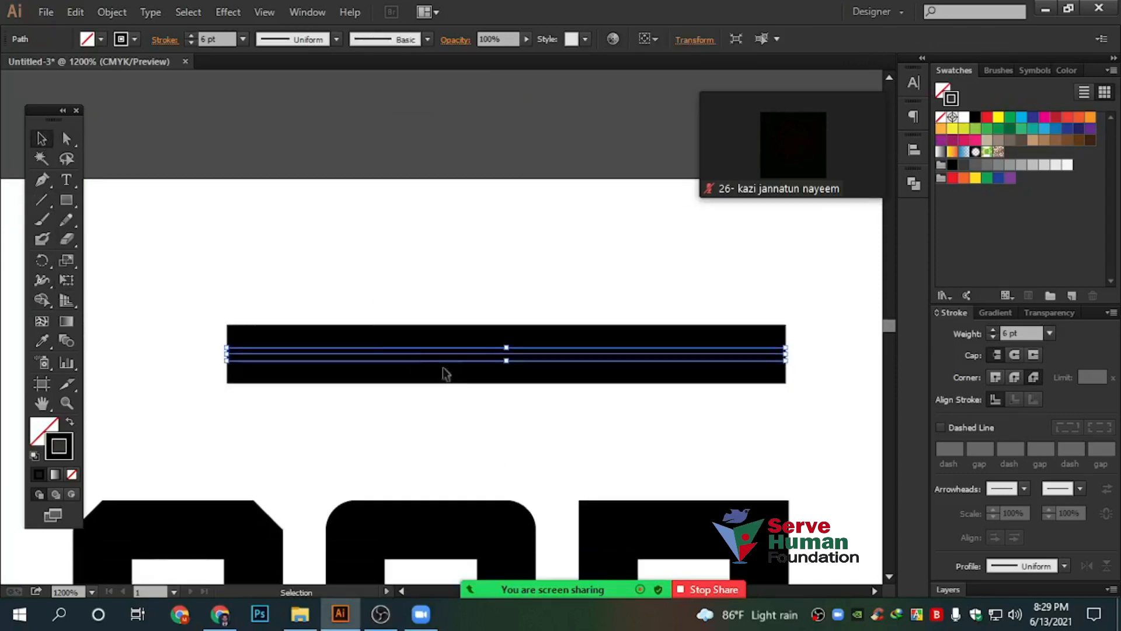
{"action": "left_click", "coordinate": [1015, 354]}
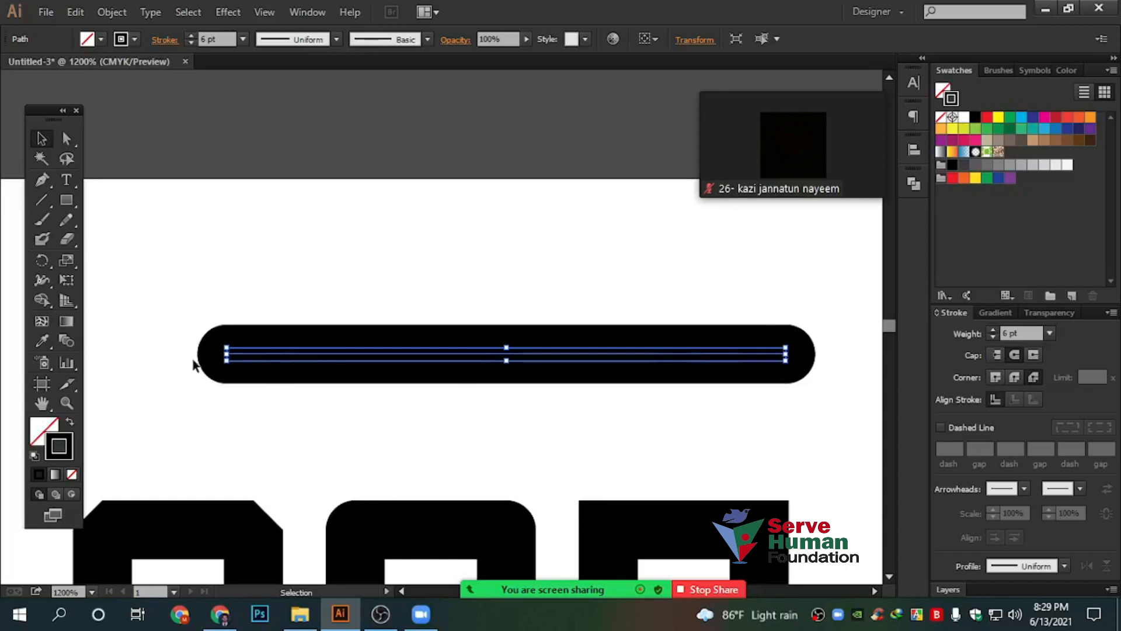
{"action": "key", "text": "a"}
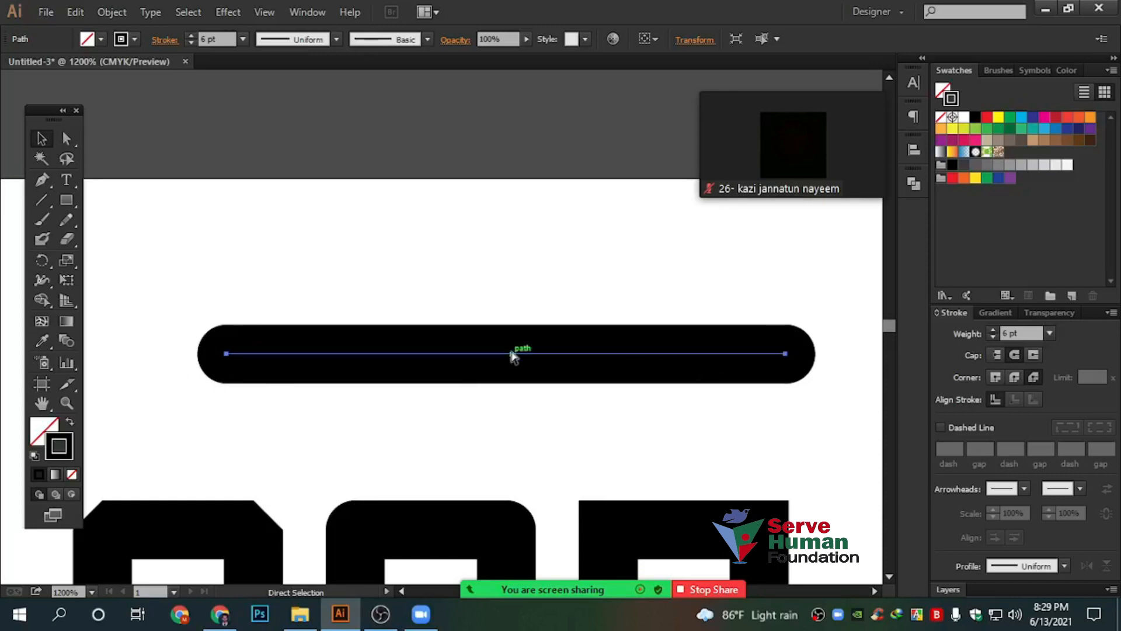
{"action": "key", "text": "ctrl+z"}
{"action": "scroll", "coordinate": [502, 303], "scroll_direction": "down", "scroll_amount": 2}
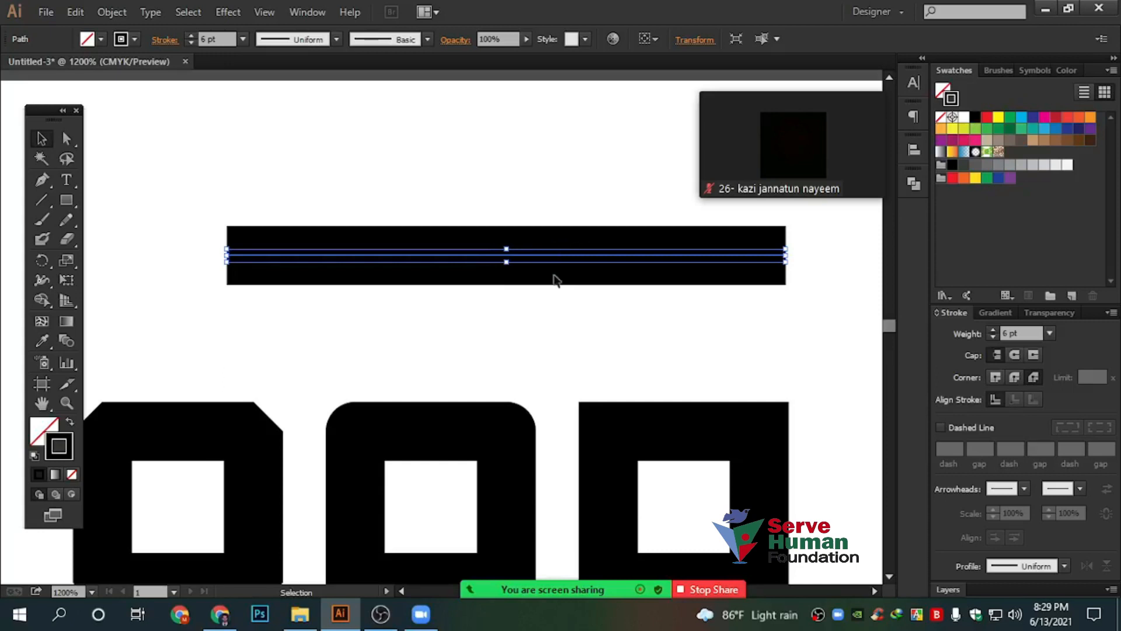
Copy the bar and push the three square frames further down
{"action": "scroll", "coordinate": [556, 282], "scroll_direction": "up", "scroll_amount": 1}
{"action": "mouse_move", "coordinate": [562, 333]}
{"action": "left_mouse_down"}
{"action": "mouse_move", "coordinate": [559, 216]}
{"action": "mouse_move", "coordinate": [569, 218]}
{"action": "mouse_move", "coordinate": [548, 414]}
{"action": "left_mouse_up"}
{"action": "scroll", "coordinate": [548, 413], "scroll_direction": "down", "scroll_amount": 5}
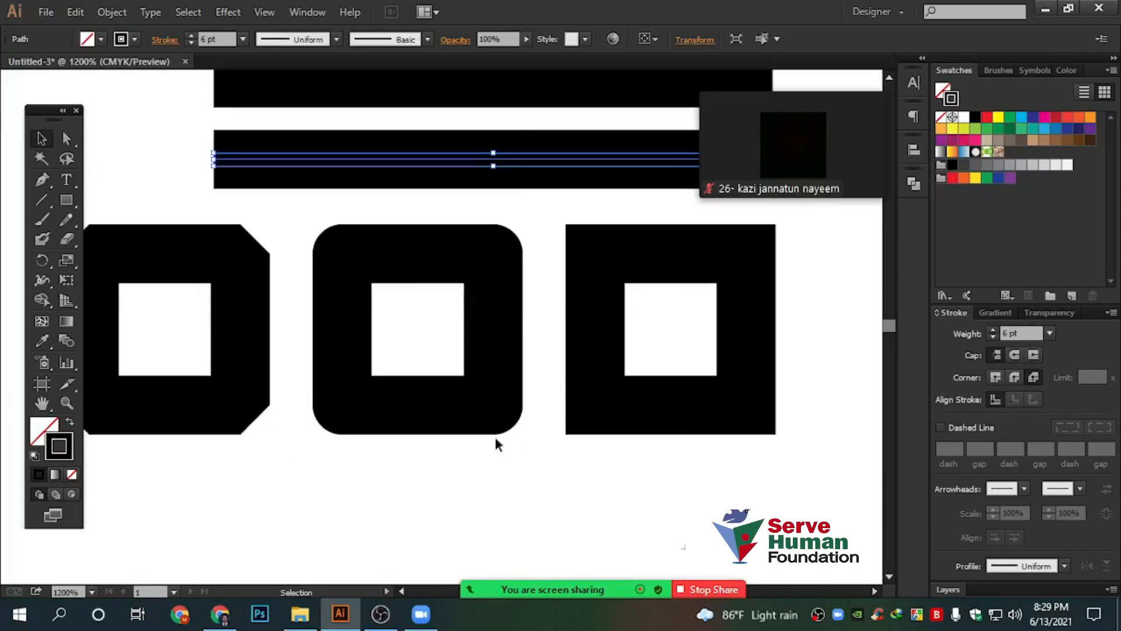
{"action": "left_click_drag", "start_coordinate": [496, 439], "coordinate": [211, 288]}
{"action": "left_click_drag", "start_coordinate": [596, 273], "coordinate": [596, 419]}
{"action": "key", "text": "space"}
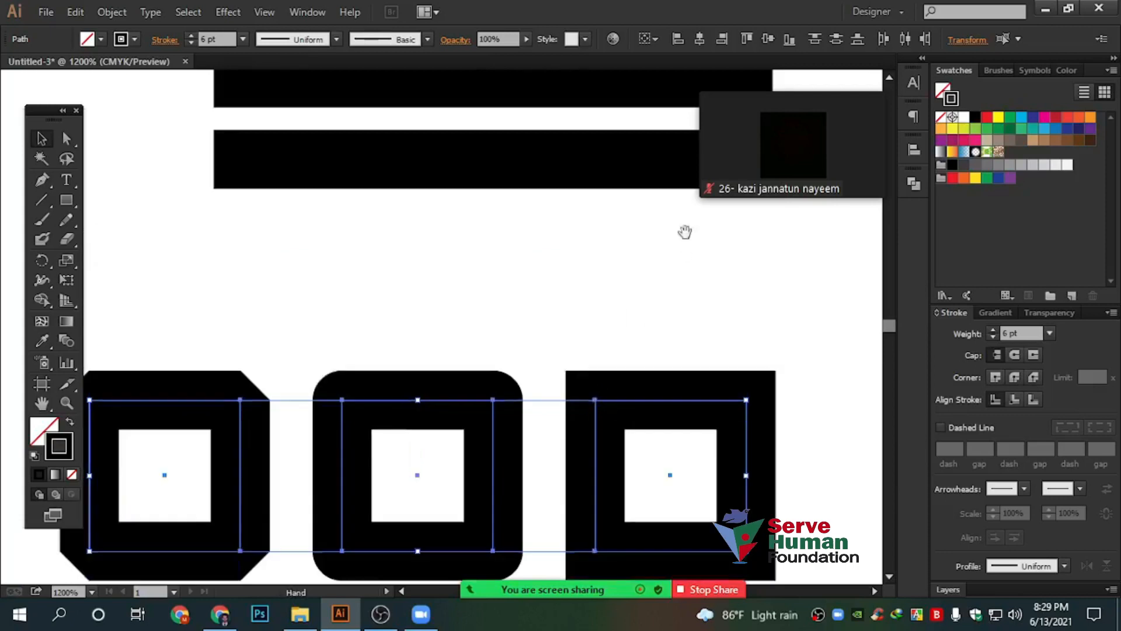
{"action": "left_click_drag", "start_coordinate": [685, 232], "coordinate": [696, 443]}
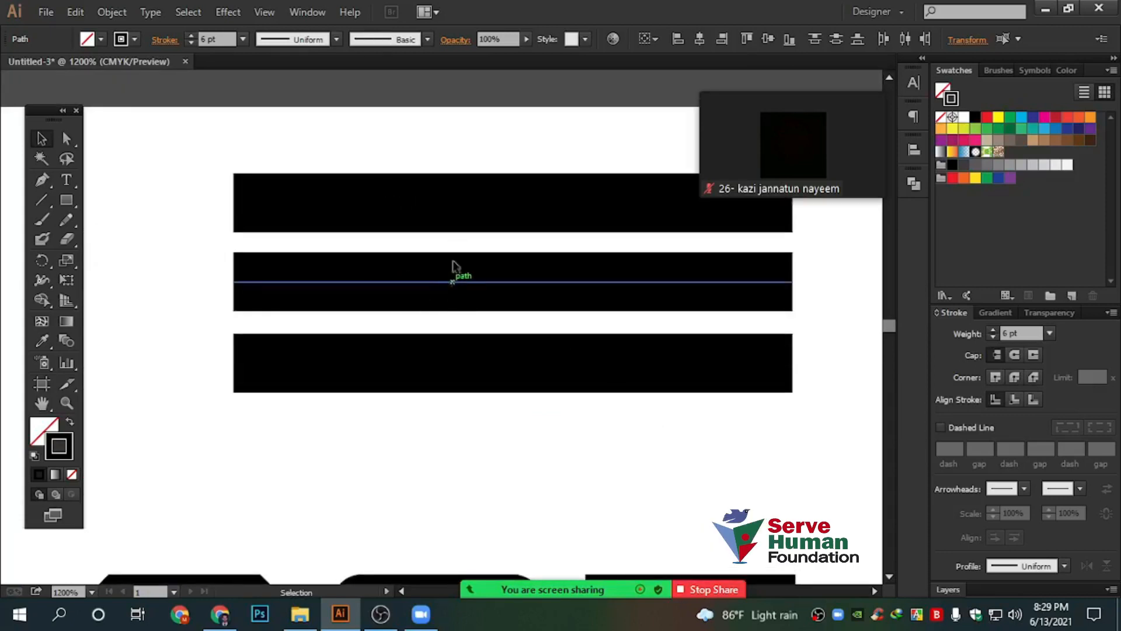
Give the middle bar Round Caps and the bottom bar Projecting Caps
{"action": "left_click", "coordinate": [475, 282]}
{"action": "left_click", "coordinate": [1015, 354]}
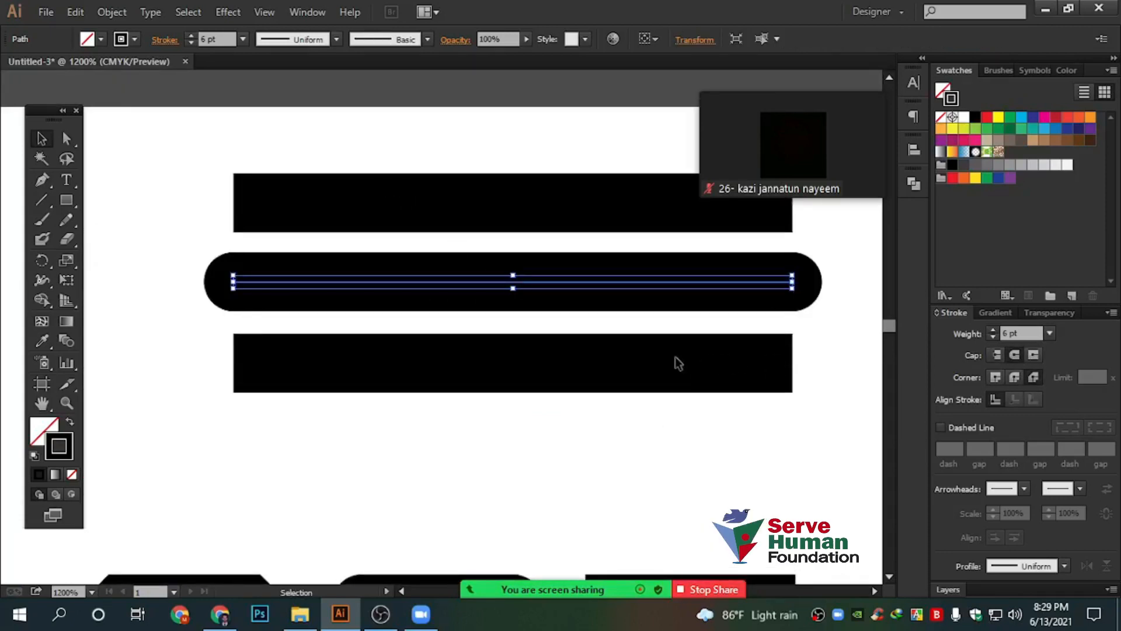
{"action": "left_click", "coordinate": [676, 366]}
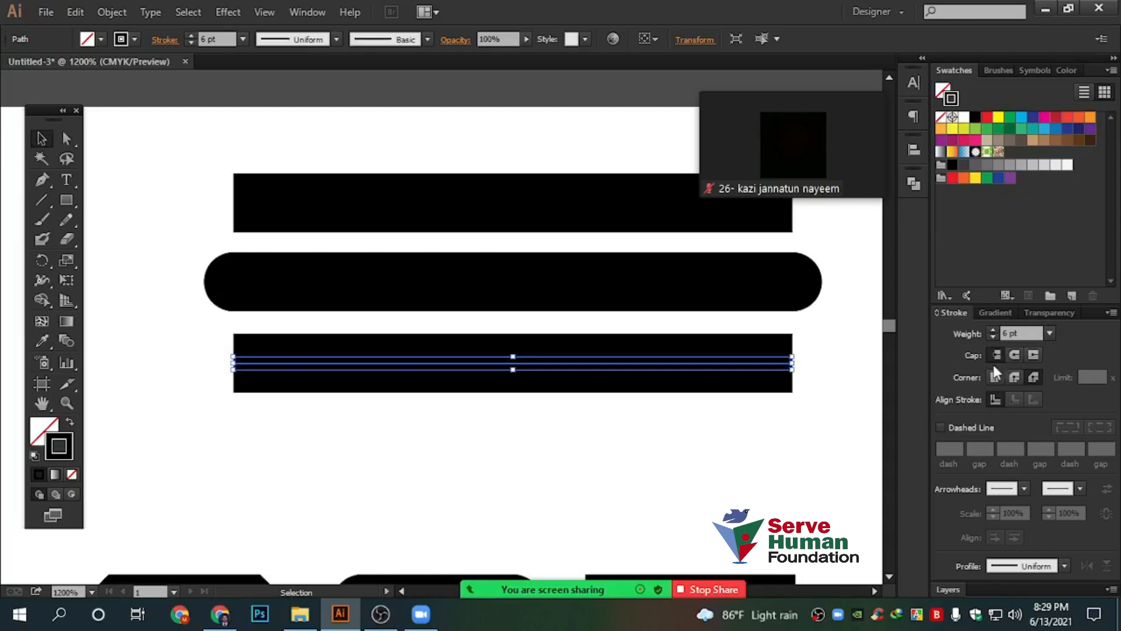
{"action": "left_click", "coordinate": [1032, 356]}
{"action": "left_click", "coordinate": [482, 474]}
Check each bar's caps, reapplying Projecting Cap to the bottom bar
{"action": "scroll", "coordinate": [482, 472], "scroll_direction": "up", "scroll_amount": 2}
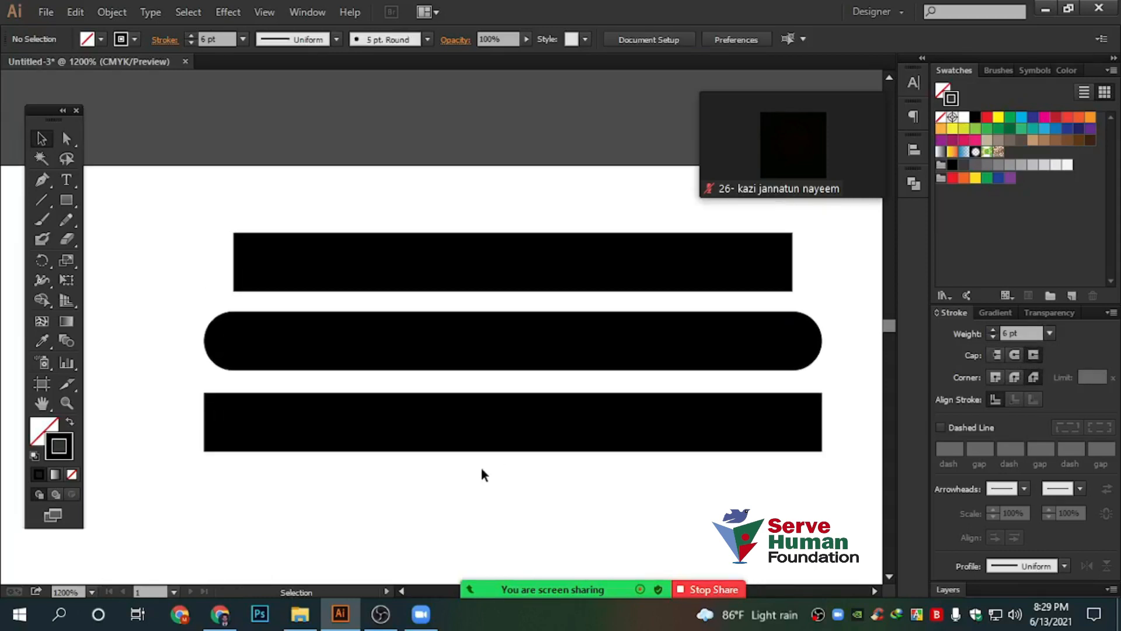
{"action": "left_click_drag", "start_coordinate": [631, 503], "coordinate": [665, 503]}
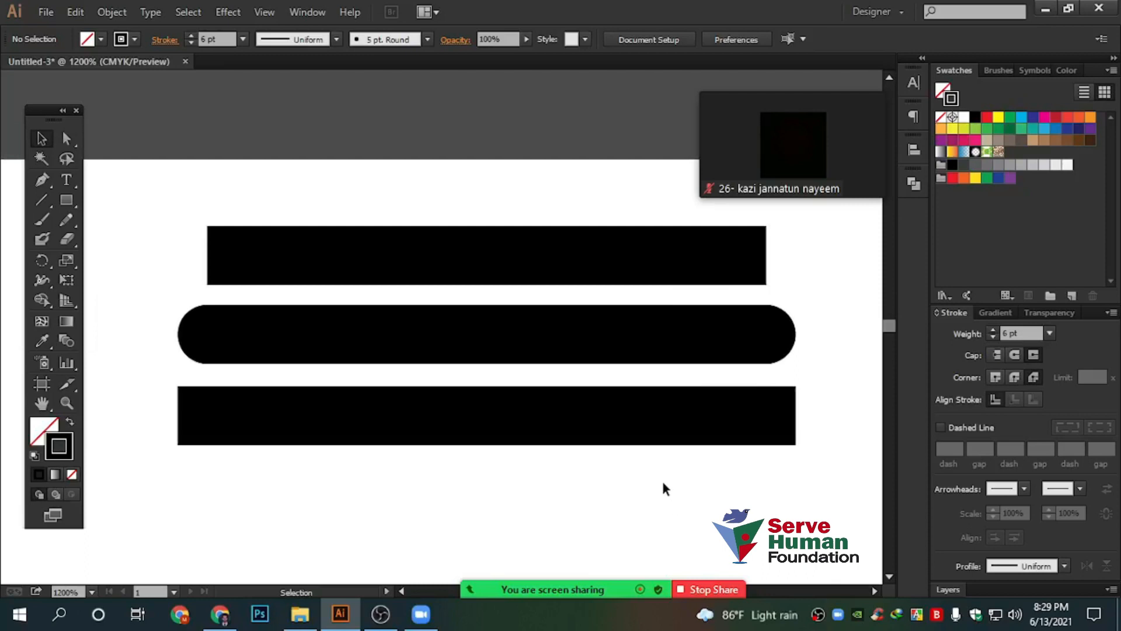
{"action": "left_click_drag", "start_coordinate": [188, 171], "coordinate": [422, 282]}
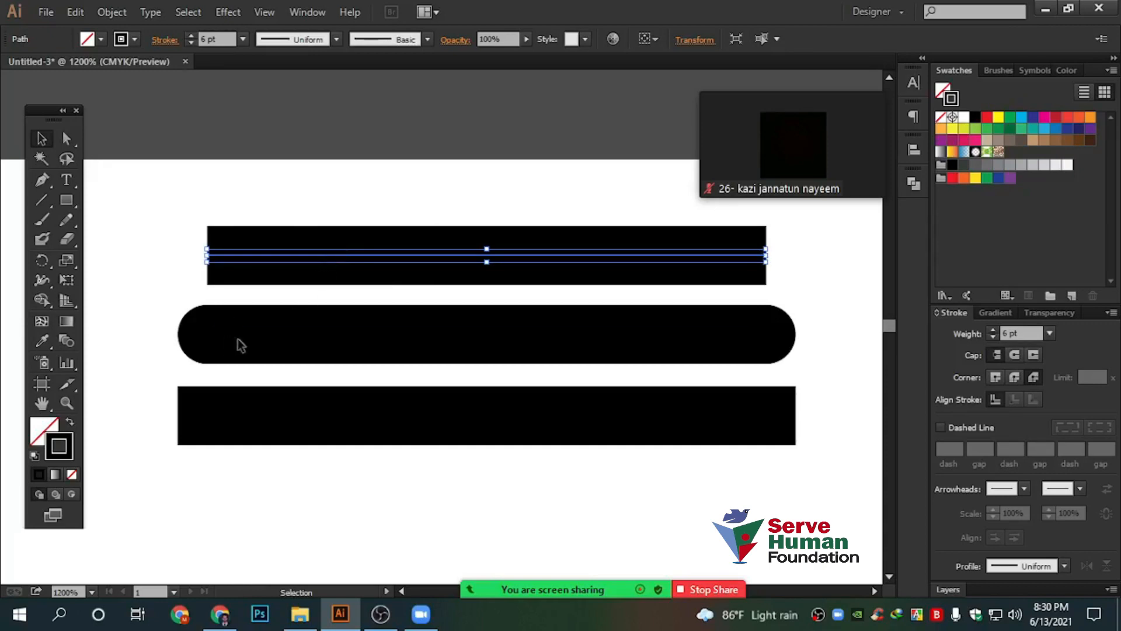
{"action": "left_click", "coordinate": [260, 334]}
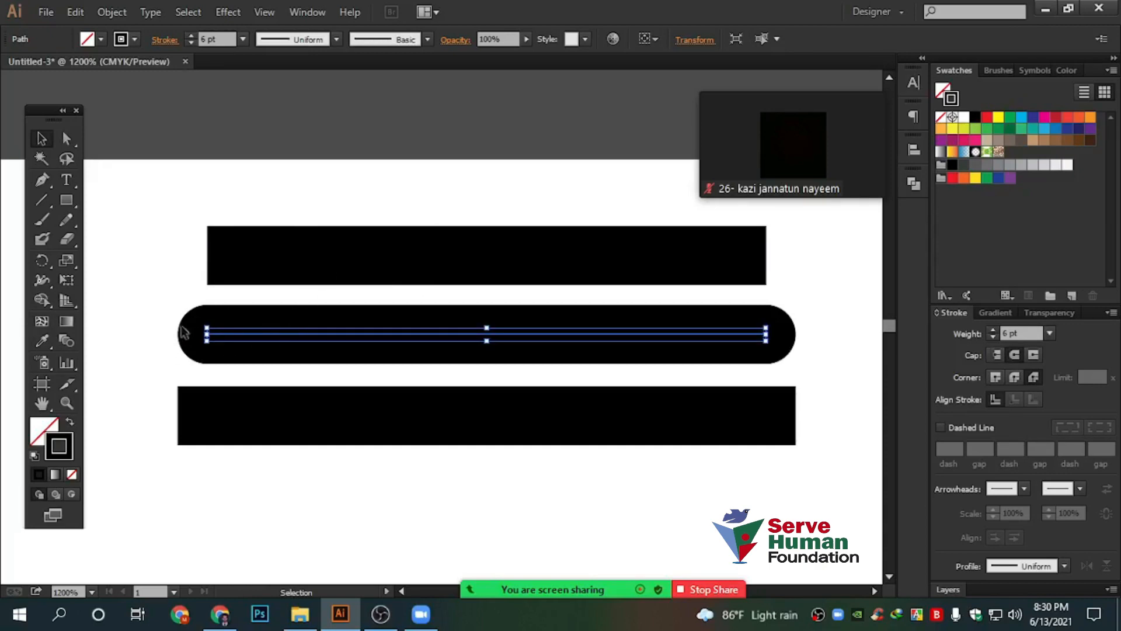
{"action": "left_click", "coordinate": [437, 416]}
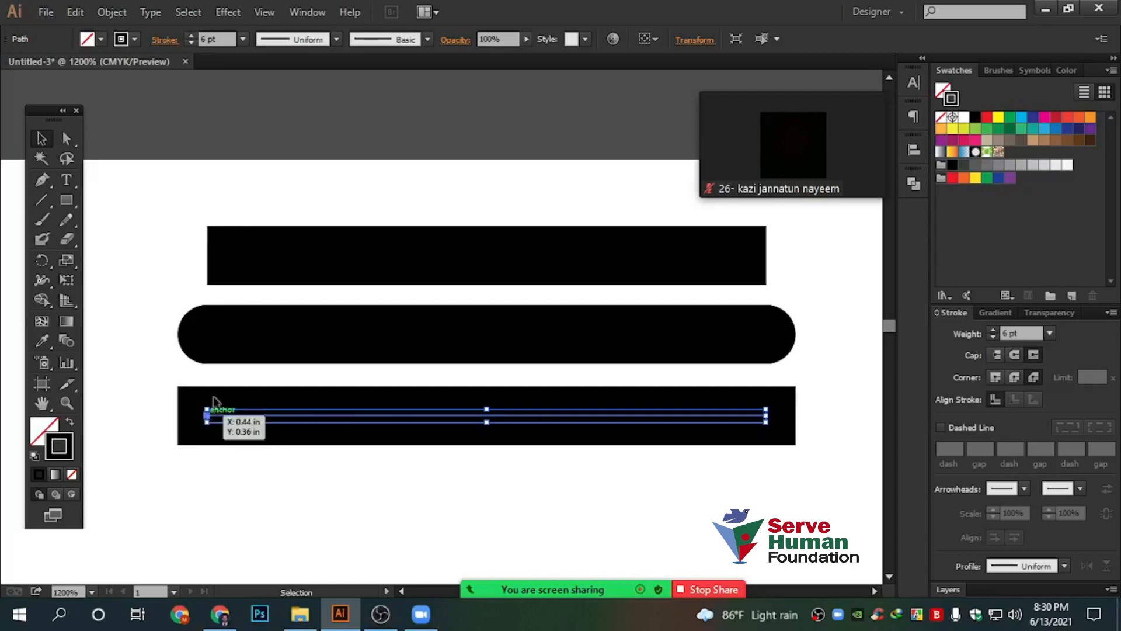
{"action": "scroll", "coordinate": [213, 396], "scroll_direction": "down", "scroll_amount": 3}
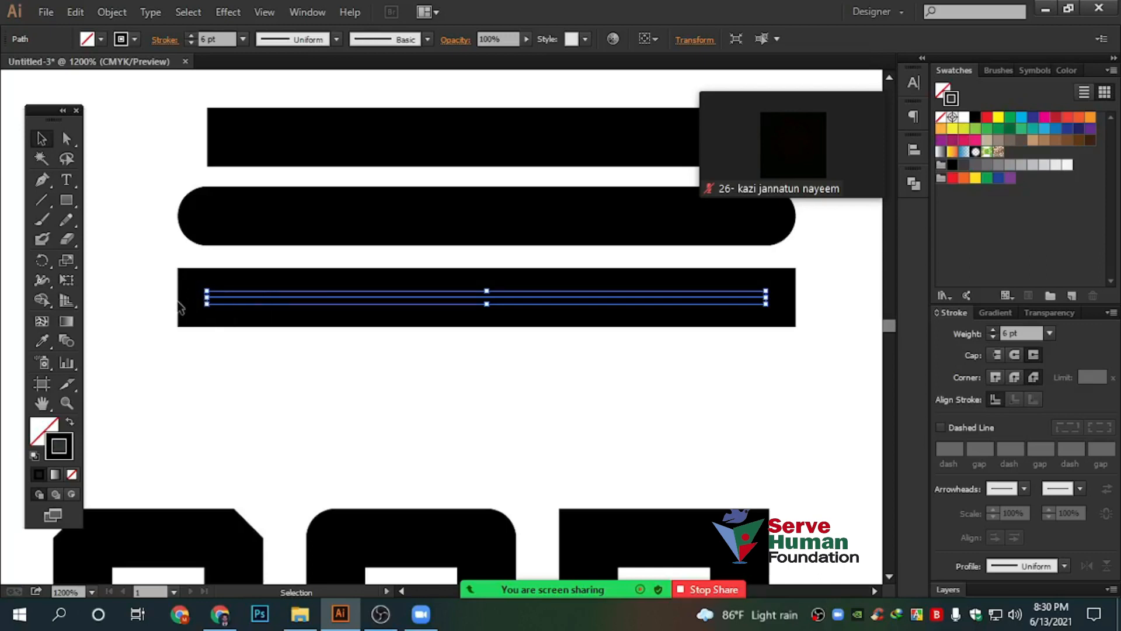
{"action": "left_click", "coordinate": [1033, 355]}
{"action": "scroll", "coordinate": [165, 153], "scroll_direction": "up", "scroll_amount": 3}
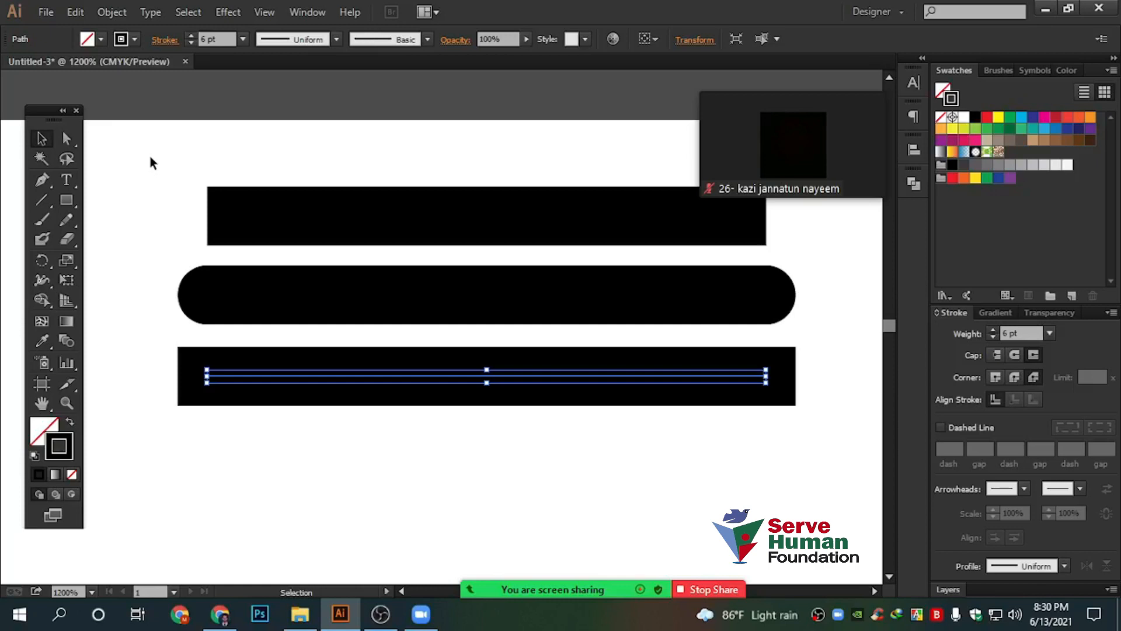
{"action": "left_click_drag", "start_coordinate": [140, 148], "coordinate": [492, 308]}
{"action": "scroll", "coordinate": [488, 303], "scroll_direction": "down", "scroll_amount": 2}
{"action": "left_click", "coordinate": [162, 250]}
{"action": "scroll", "coordinate": [278, 333], "scroll_direction": "down", "scroll_amount": 7}
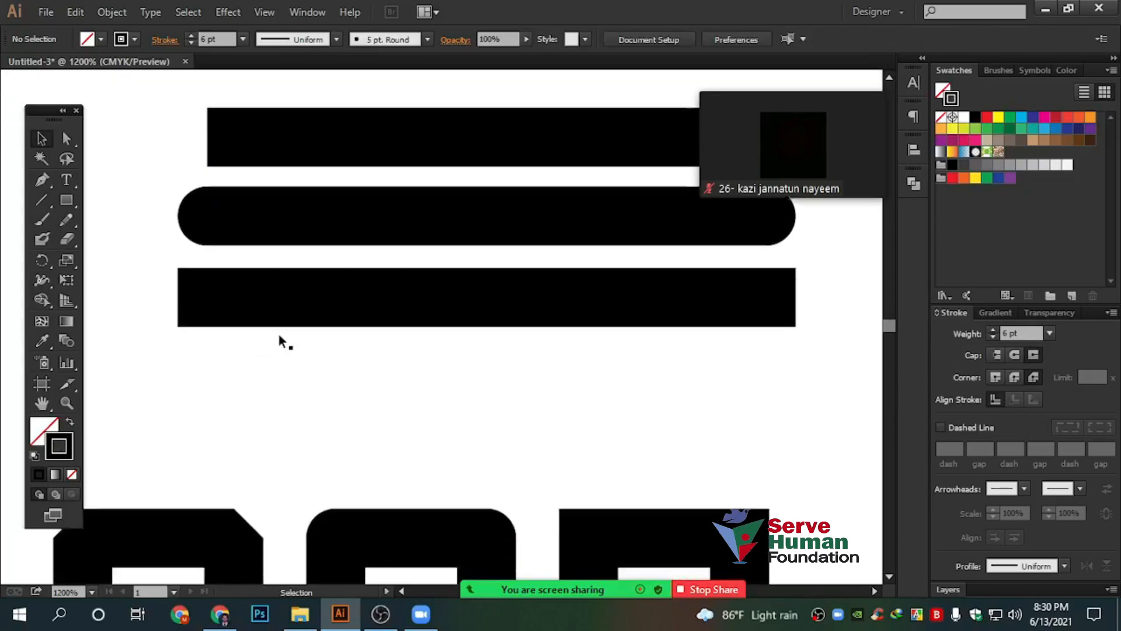
Delete the three square outlines and select the three black bars
{"action": "left_click_drag", "start_coordinate": [147, 166], "coordinate": [730, 471]}
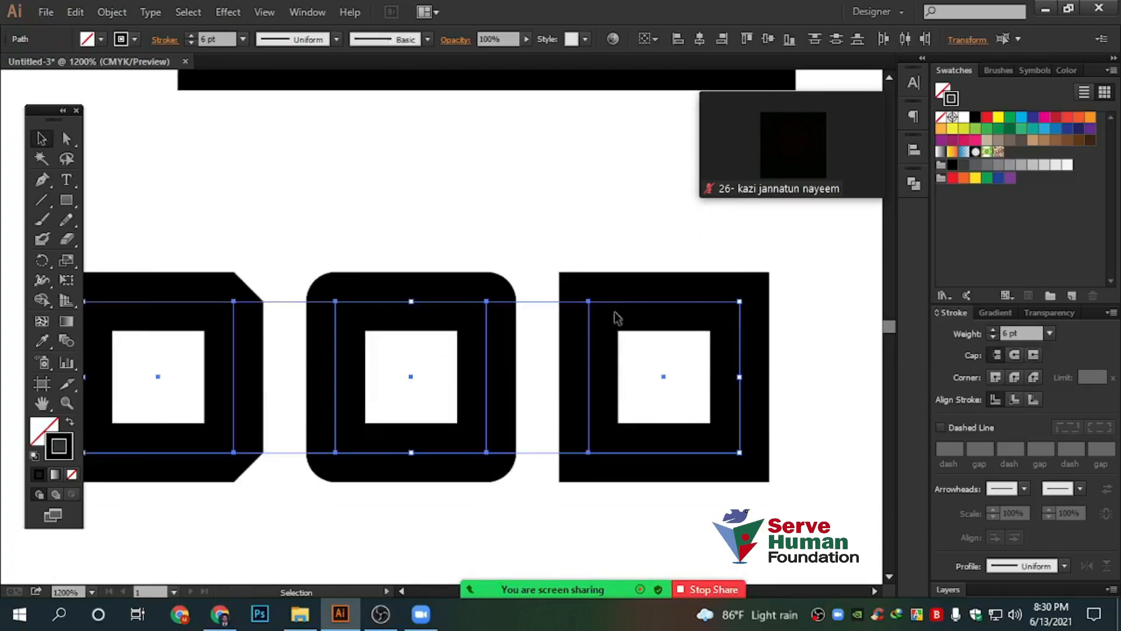
{"action": "left_click_drag", "start_coordinate": [625, 311], "coordinate": [680, 300]}
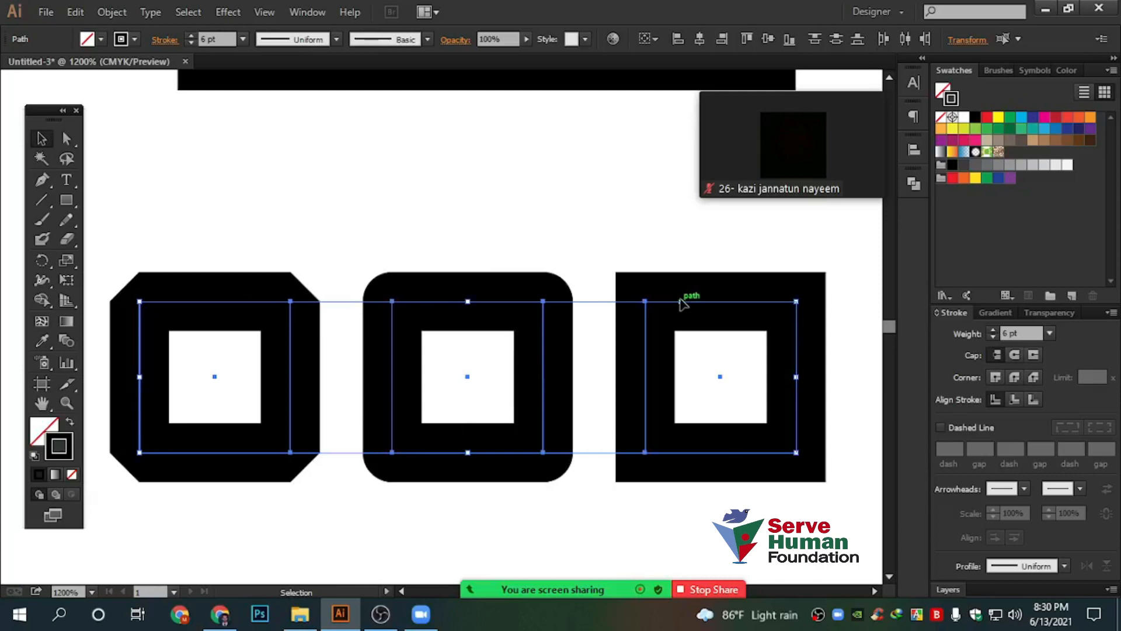
{"action": "scroll", "coordinate": [277, 207], "scroll_direction": "up", "scroll_amount": 2}
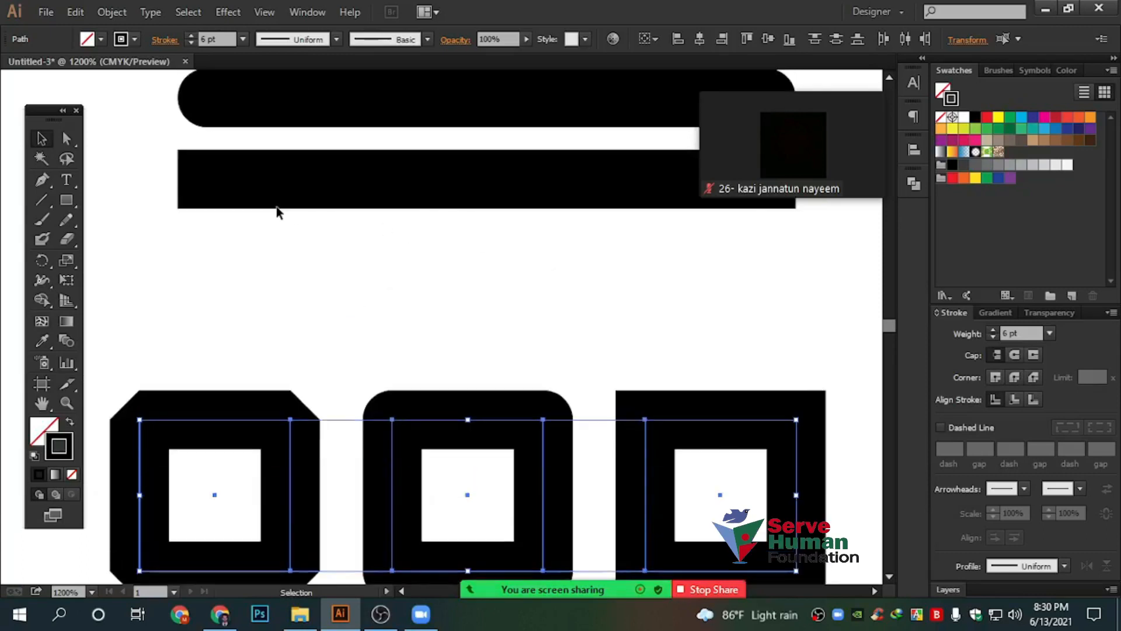
{"action": "key", "text": "Delete"}
{"action": "scroll", "coordinate": [378, 308], "scroll_direction": "down", "scroll_amount": 2}
{"action": "left_click_drag", "start_coordinate": [555, 363], "coordinate": [508, 434]}
{"action": "left_click_drag", "start_coordinate": [268, 163], "coordinate": [598, 403]}
Delete the three black bars and the leftover label text
{"action": "key", "text": "Delete"}
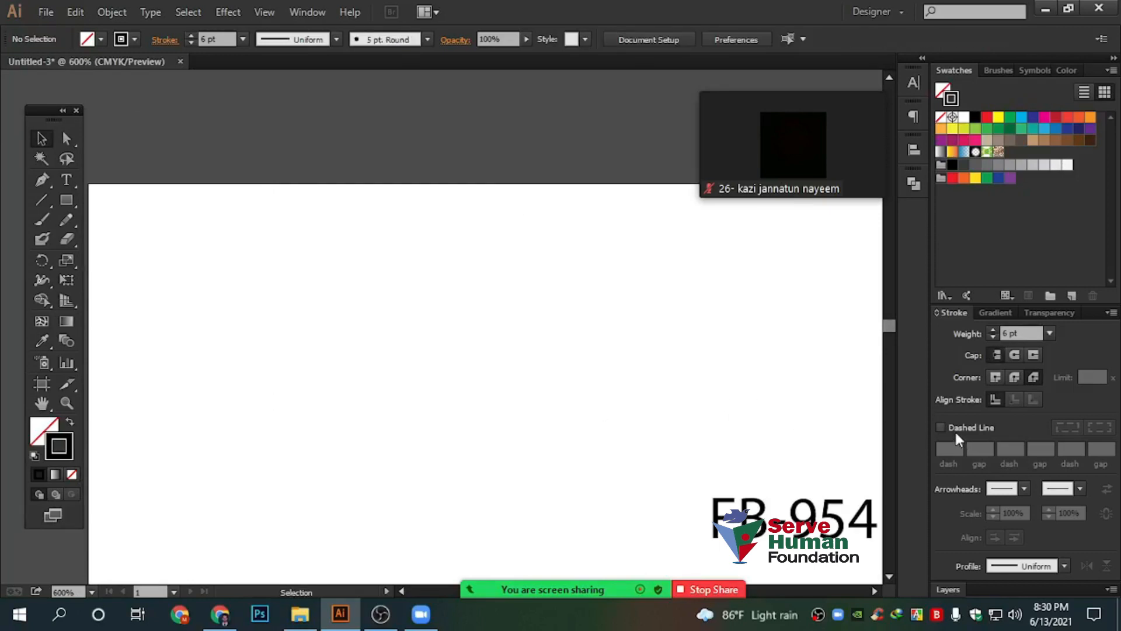
{"action": "left_click_drag", "start_coordinate": [752, 397], "coordinate": [601, 292]}
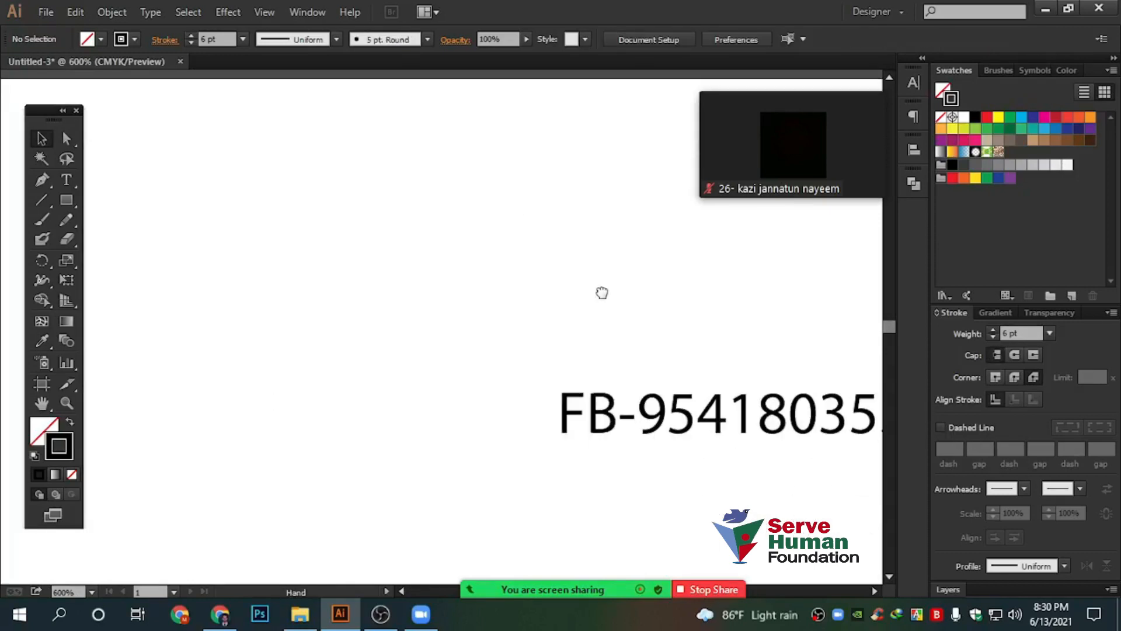
{"action": "scroll", "coordinate": [551, 386], "scroll_direction": "down", "scroll_amount": 3}
{"action": "left_click_drag", "start_coordinate": [518, 331], "coordinate": [727, 475]}
{"action": "key", "text": "Delete"}
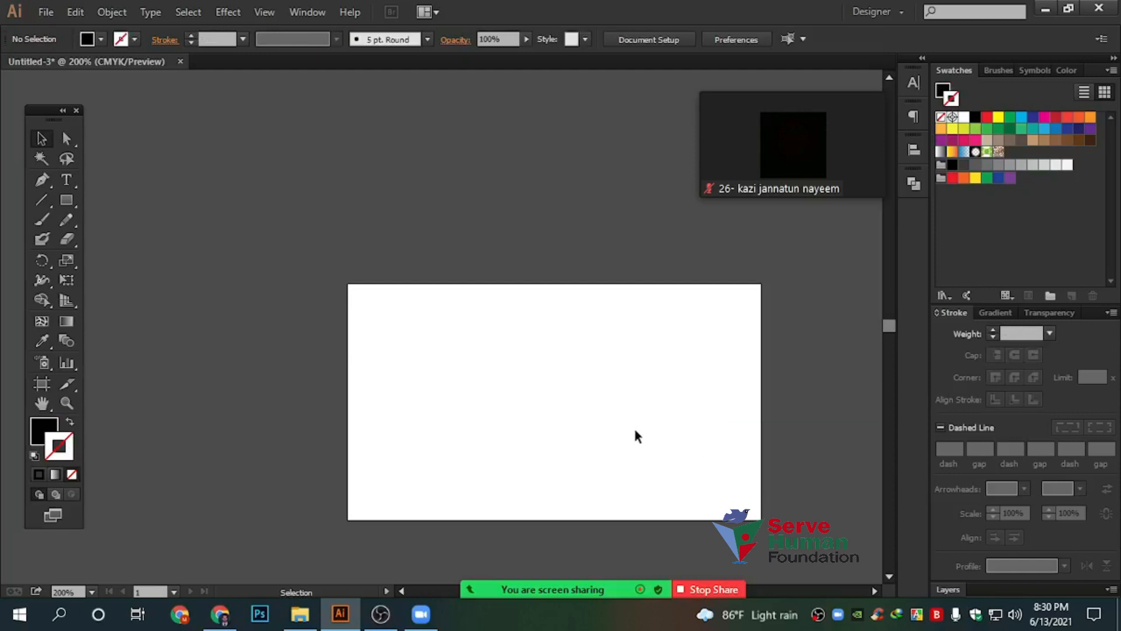
Start a line of hyphen text on the empty artboard with the Type tool
{"action": "scroll", "coordinate": [606, 413], "scroll_direction": "up", "scroll_amount": 3}
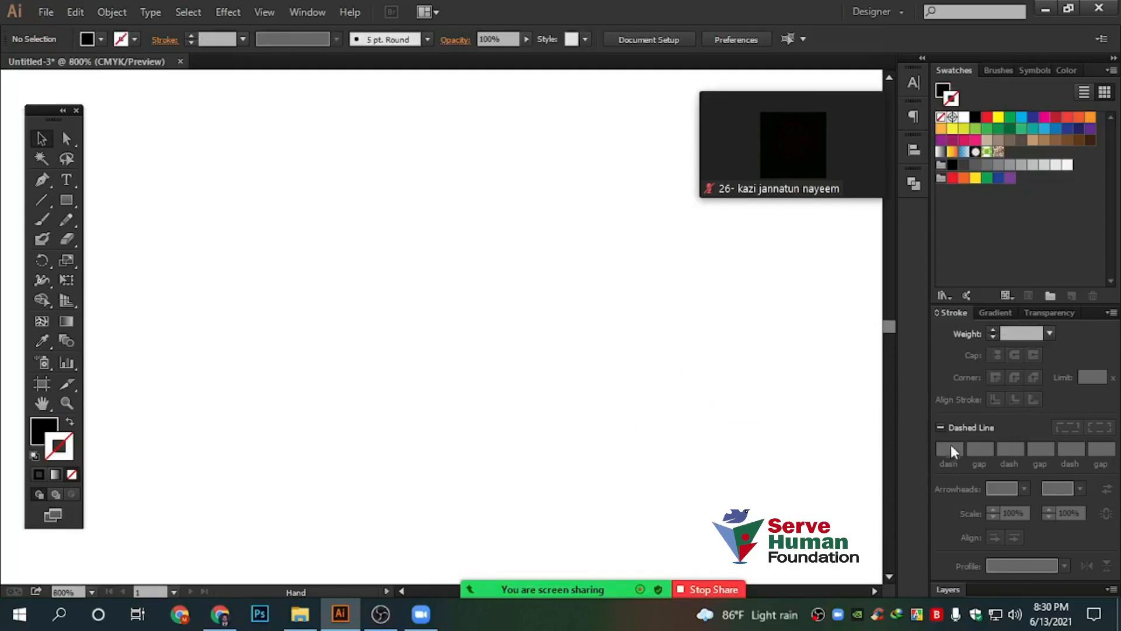
{"action": "scroll", "coordinate": [671, 403], "scroll_direction": "down", "scroll_amount": 2}
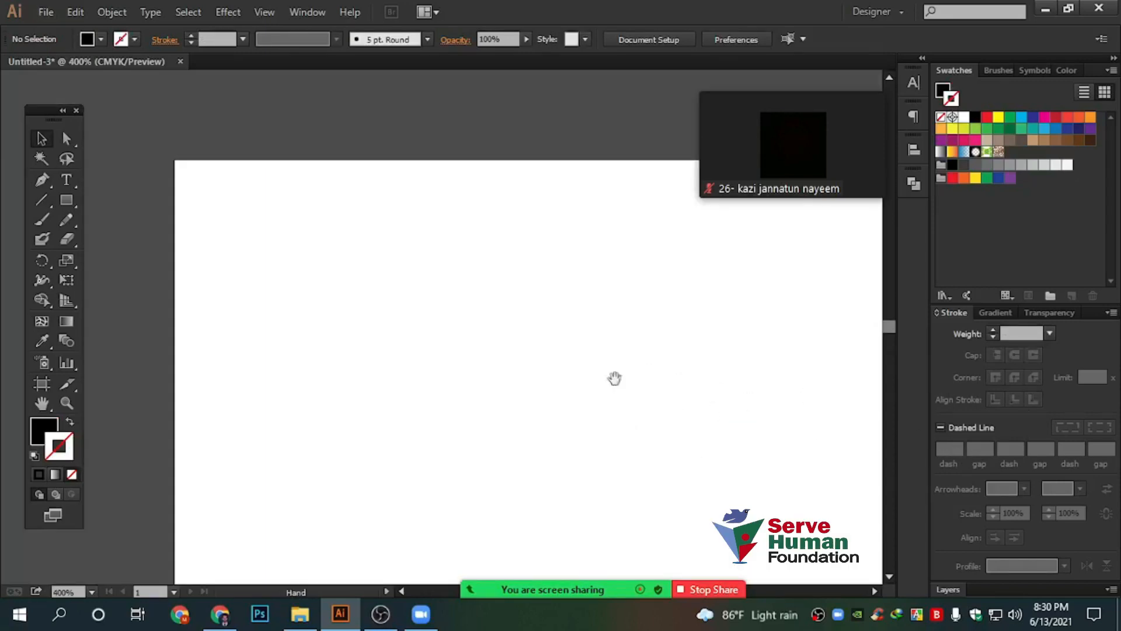
{"action": "left_click_drag", "start_coordinate": [709, 415], "coordinate": [572, 344]}
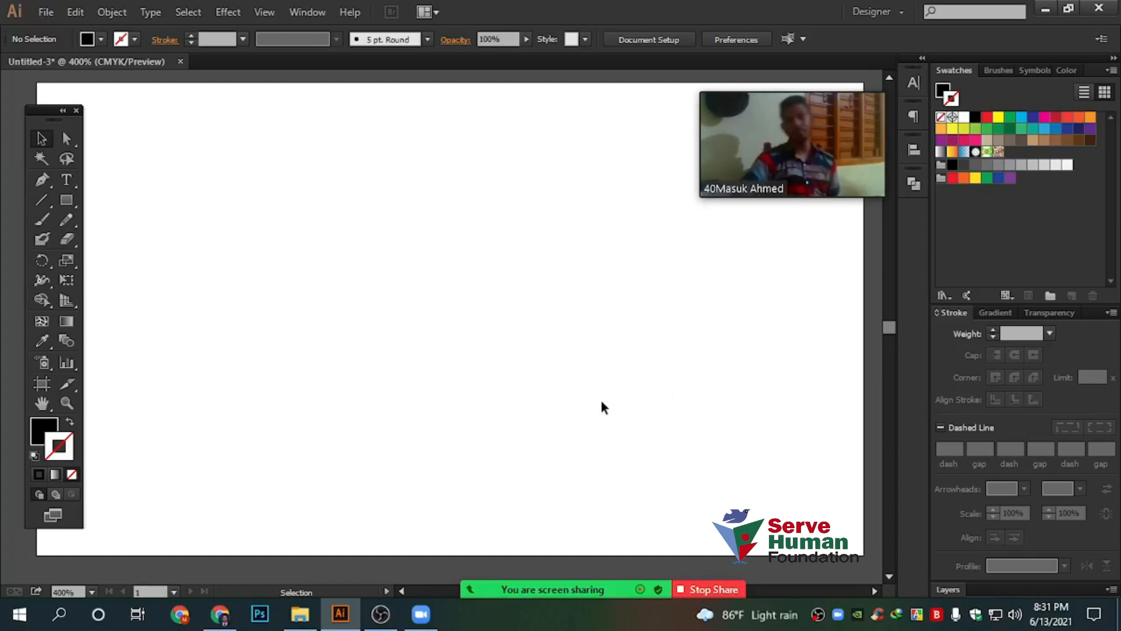
{"action": "left_click", "coordinate": [66, 180]}
{"action": "left_click", "coordinate": [264, 311]}
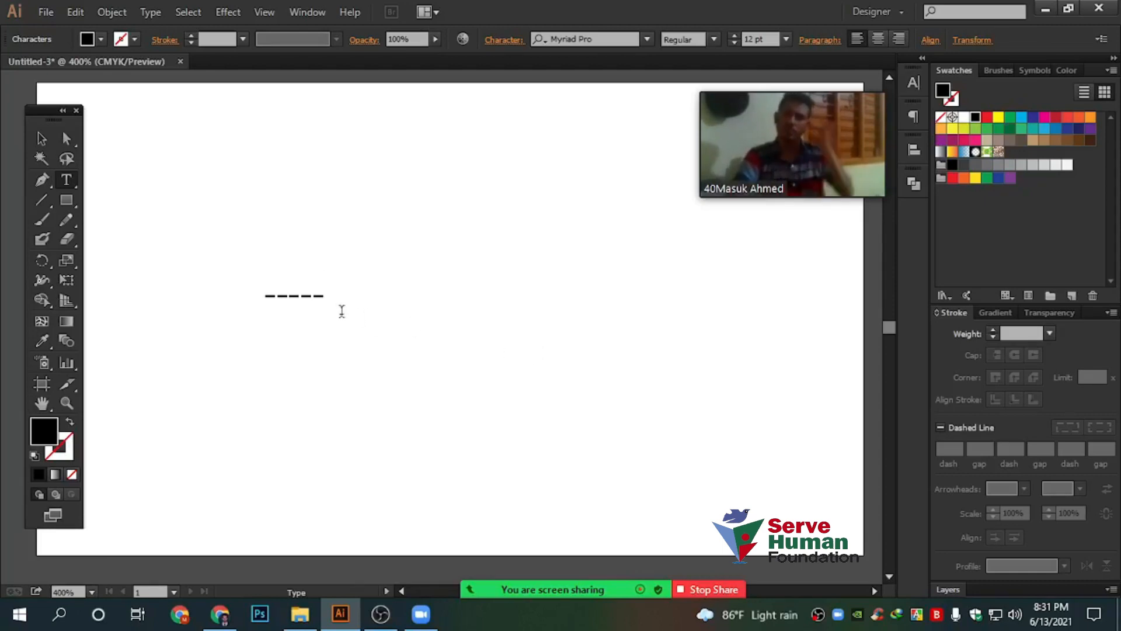
Trim the hyphen text down to two dashes
{"action": "left_click_drag", "start_coordinate": [314, 295], "coordinate": [348, 295]}
{"action": "key", "text": "Escape"}
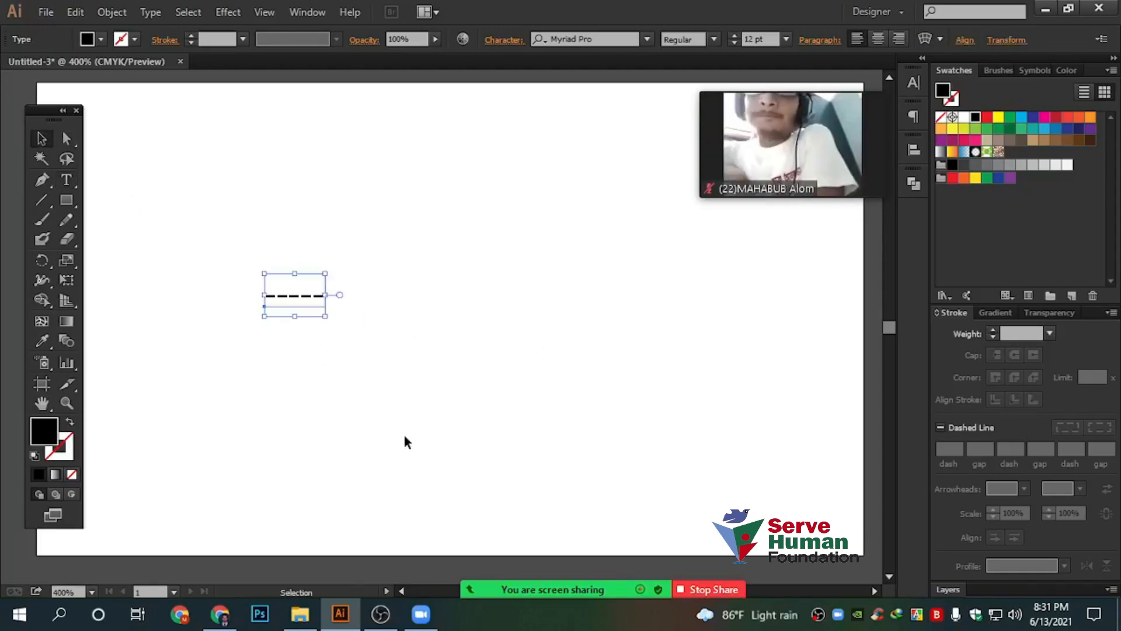
{"action": "left_click", "coordinate": [402, 433]}
{"action": "scroll", "coordinate": [282, 295], "scroll_direction": "up", "scroll_amount": 2}
{"action": "scroll", "coordinate": [284, 300], "scroll_direction": "up", "scroll_amount": 2}
{"action": "left_click_drag", "start_coordinate": [624, 172], "coordinate": [507, 409]}
{"action": "scroll", "coordinate": [464, 298], "scroll_direction": "down", "scroll_amount": 1}
{"action": "key", "text": "t"}
{"action": "left_click", "coordinate": [619, 352]}
{"action": "key", "text": "BackSpace"}
{"action": "key", "text": "BackSpace"}
{"action": "key", "text": "BackSpace"}
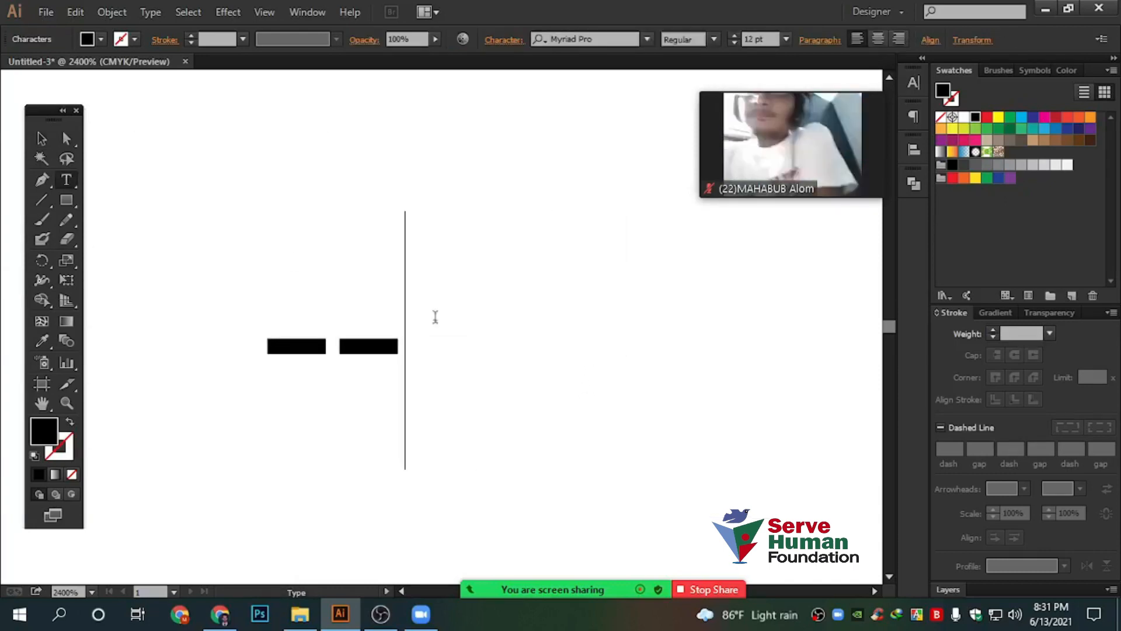
{"action": "key", "text": "Escape"}
Scale the dash text to 22.72 pt and shift it slightly right
{"action": "scroll", "coordinate": [409, 355], "scroll_direction": "up", "scroll_amount": 2}
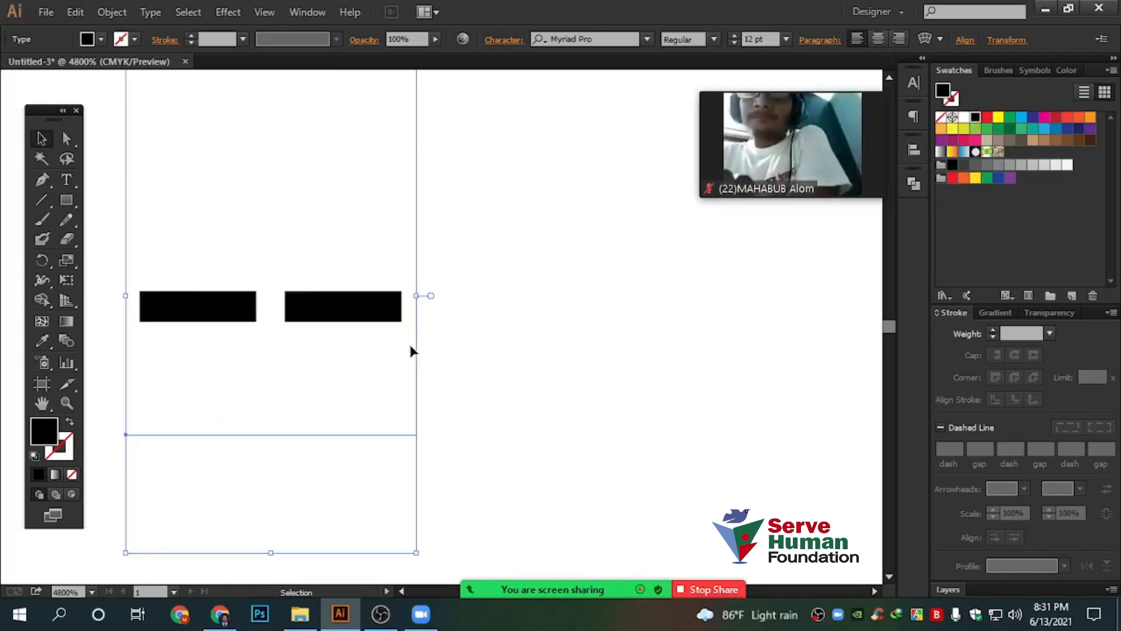
{"action": "left_click_drag", "start_coordinate": [417, 296], "coordinate": [677, 296]}
{"action": "left_click_drag", "start_coordinate": [516, 327], "coordinate": [552, 328]}
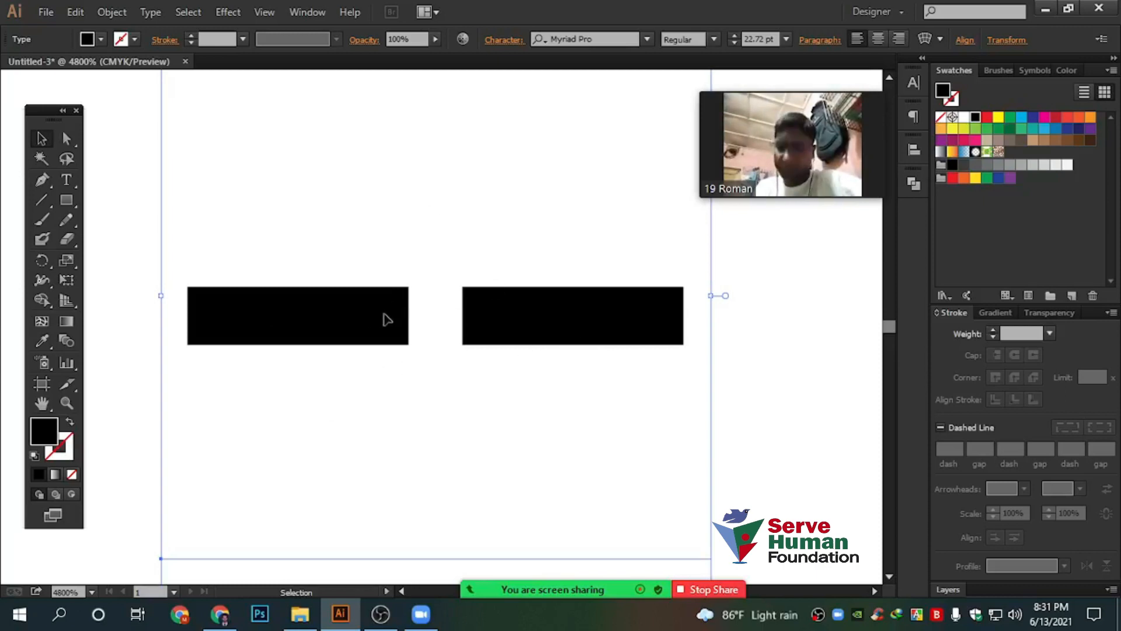
{"action": "scroll", "coordinate": [285, 375], "scroll_direction": "up", "scroll_amount": 1}
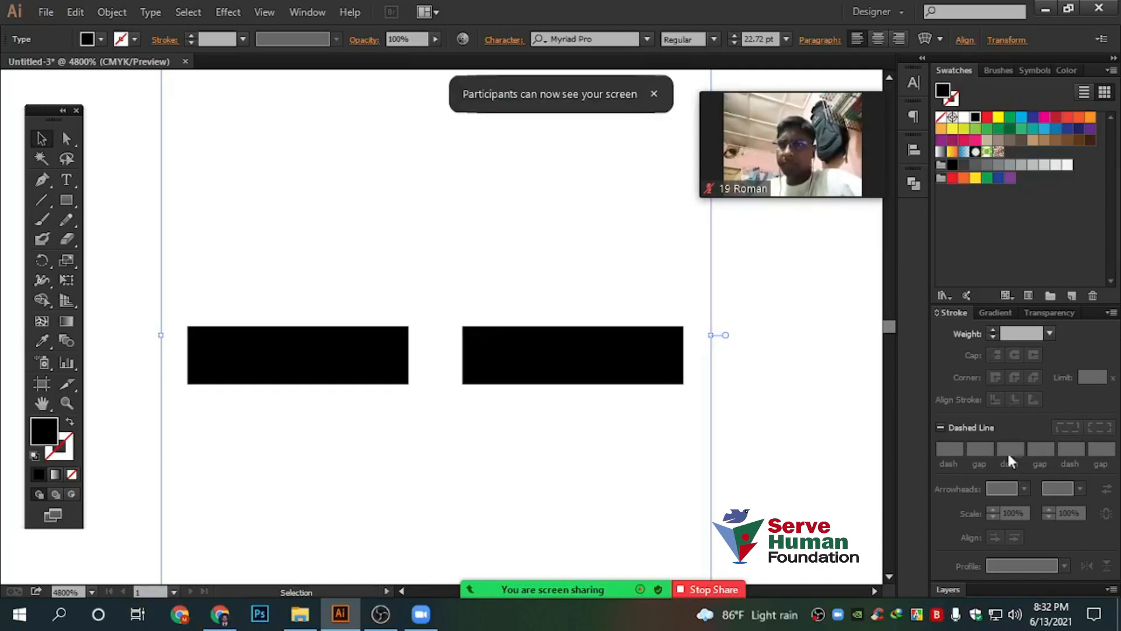
Delete the dash text and draw a black square in its place
{"action": "left_click_drag", "start_coordinate": [792, 459], "coordinate": [409, 291]}
{"action": "key", "text": "Delete"}
{"action": "left_click", "coordinate": [67, 200]}
{"action": "left_click_drag", "start_coordinate": [287, 255], "coordinate": [565, 531]}
{"action": "left_click", "coordinate": [41, 138]}
{"action": "left_click_drag", "start_coordinate": [400, 255], "coordinate": [344, 197]}
Swap fill and stroke for a black outline, then enlarge the square
{"action": "left_click", "coordinate": [70, 422]}
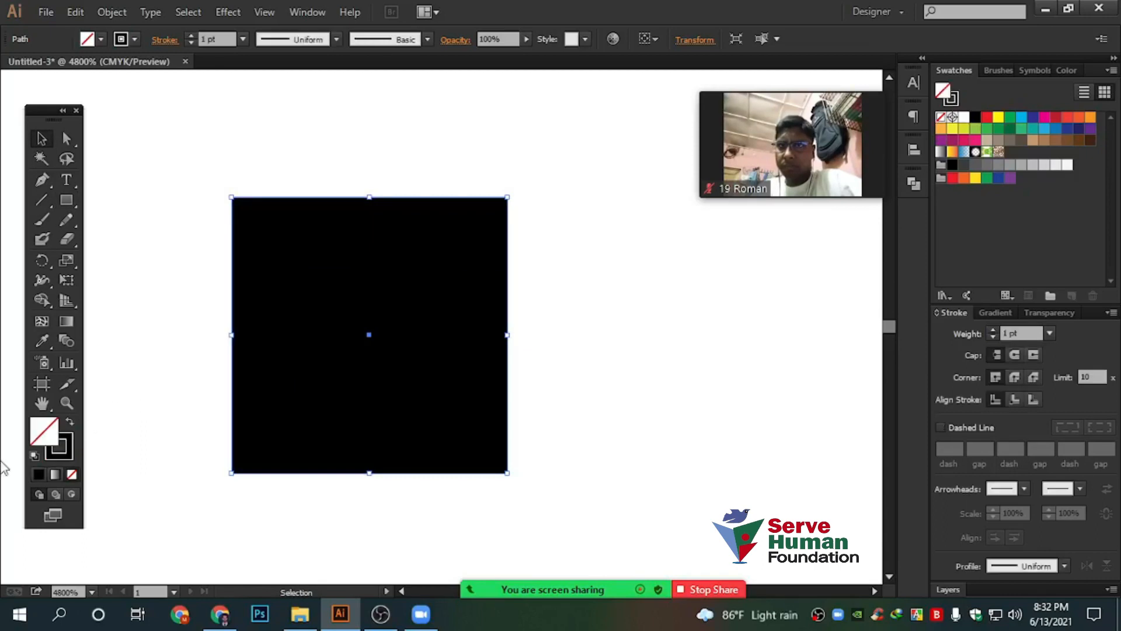
{"action": "left_click", "coordinate": [68, 437]}
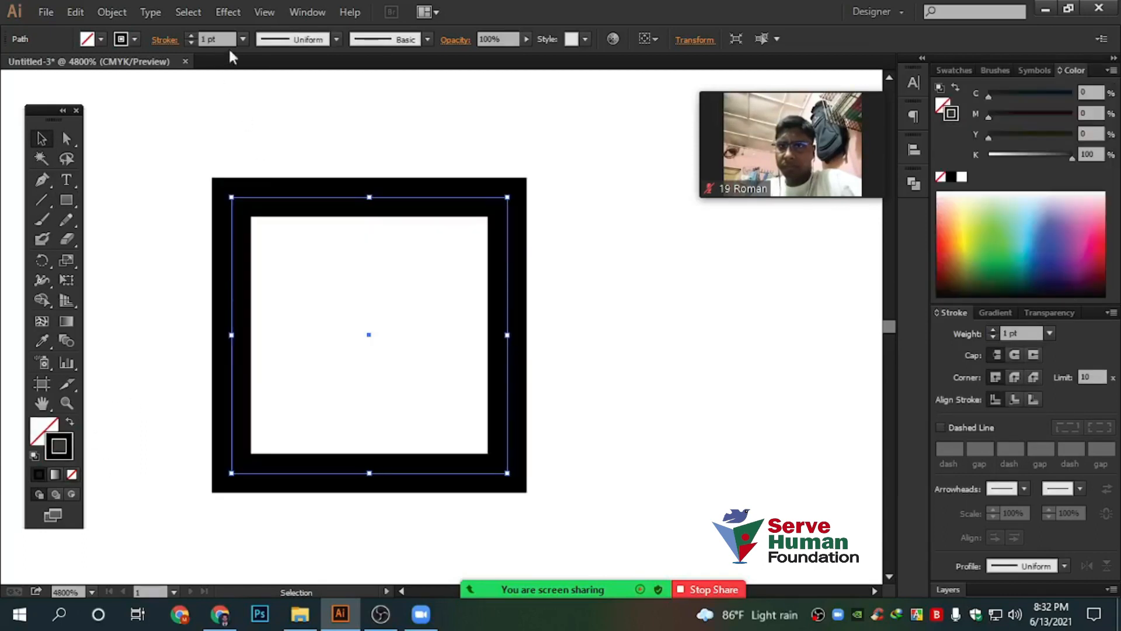
{"action": "scroll", "coordinate": [549, 310], "scroll_direction": "down", "scroll_amount": 2, "text": "alt"}
{"action": "left_click_drag", "start_coordinate": [522, 385], "coordinate": [671, 525]}
{"action": "left_click_drag", "start_coordinate": [750, 386], "coordinate": [674, 374]}
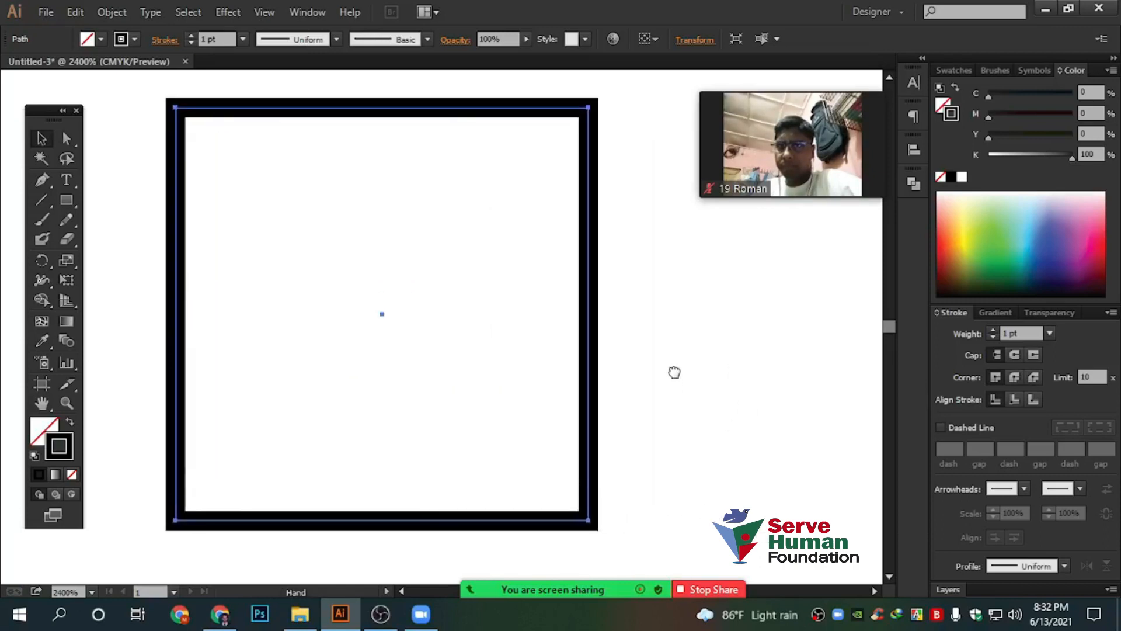
Enable Dashed Line on the square's stroke with a 5 pt dash length
{"action": "left_click", "coordinate": [941, 429]}
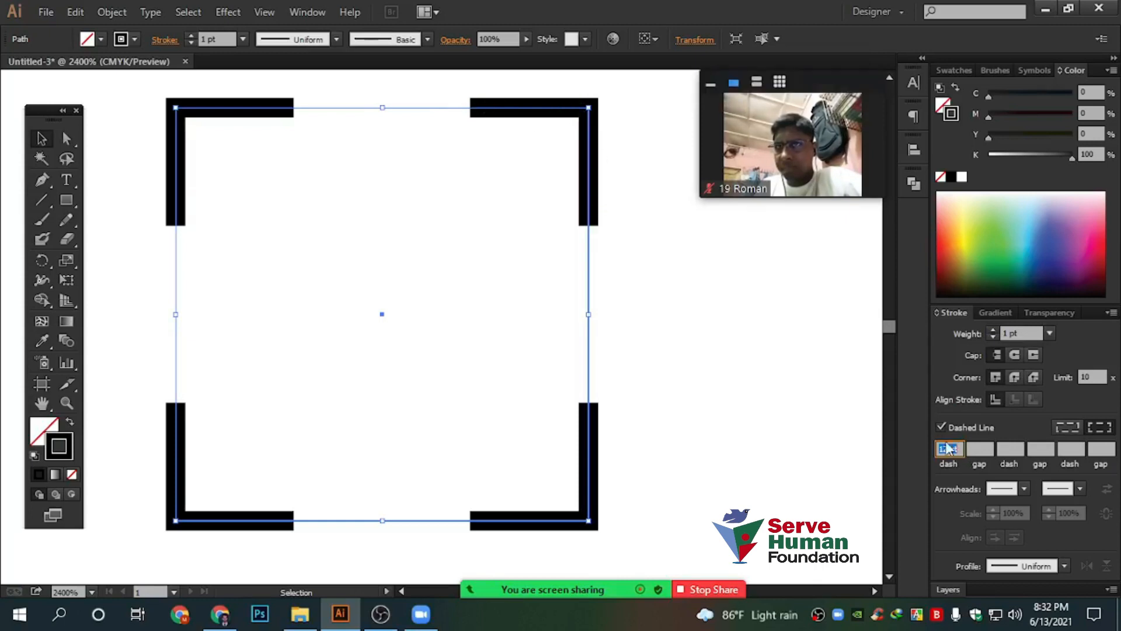
{"action": "type", "text": "5"}
{"action": "left_click", "coordinate": [978, 449]}
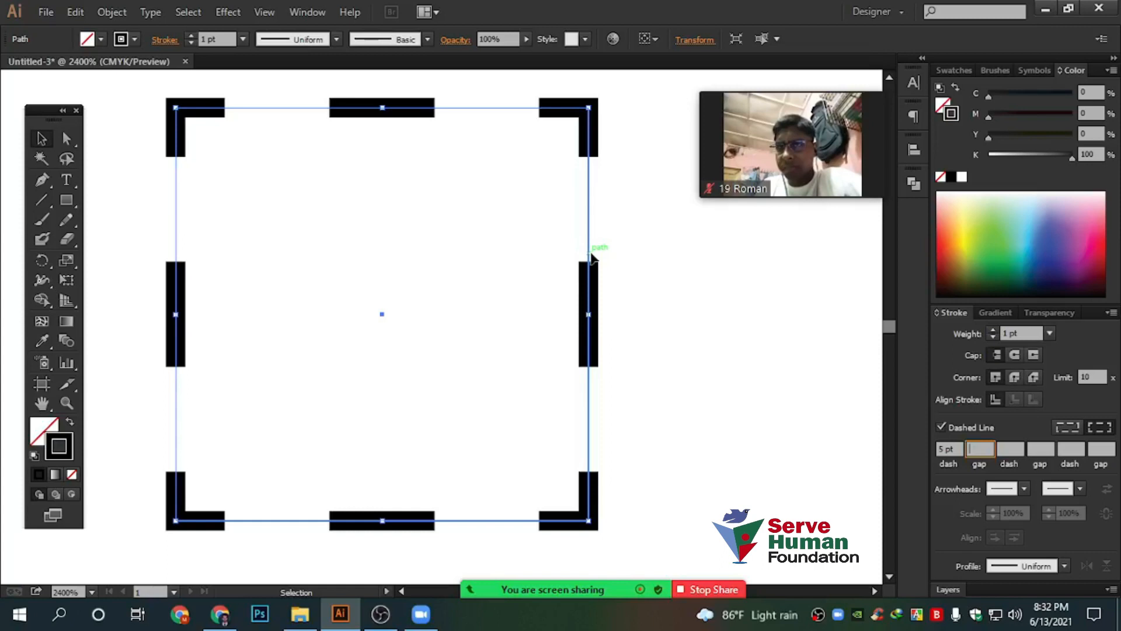
{"action": "scroll", "coordinate": [580, 231], "scroll_direction": "up", "scroll_amount": 1}
{"action": "scroll", "coordinate": [581, 232], "scroll_direction": "down", "scroll_amount": 2}
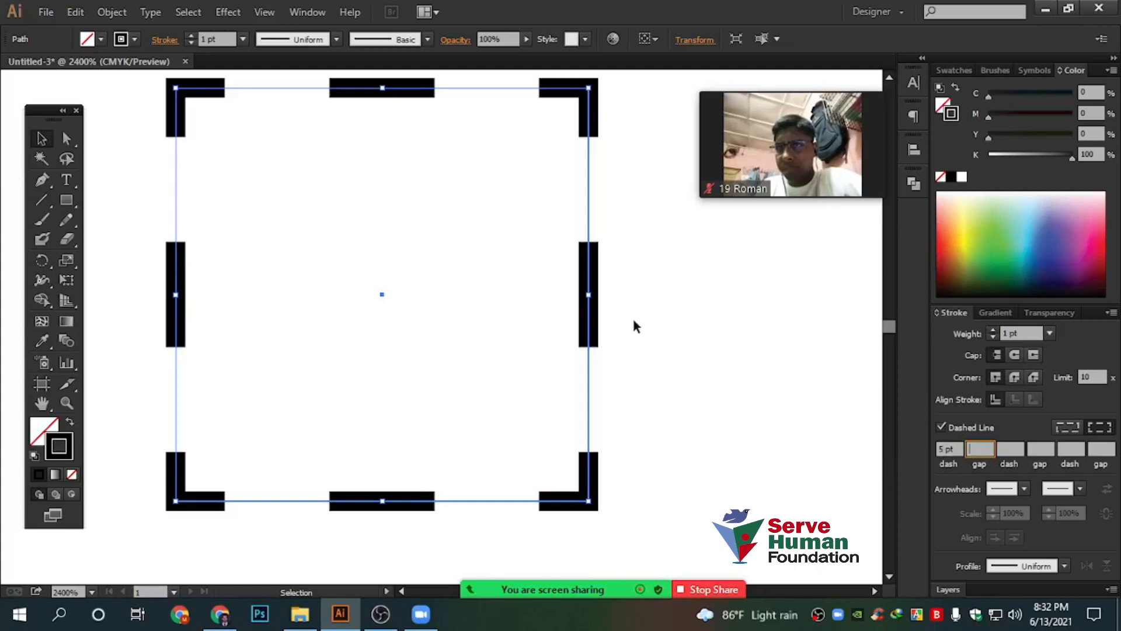
{"action": "scroll", "coordinate": [635, 326], "scroll_direction": "up", "scroll_amount": 2}
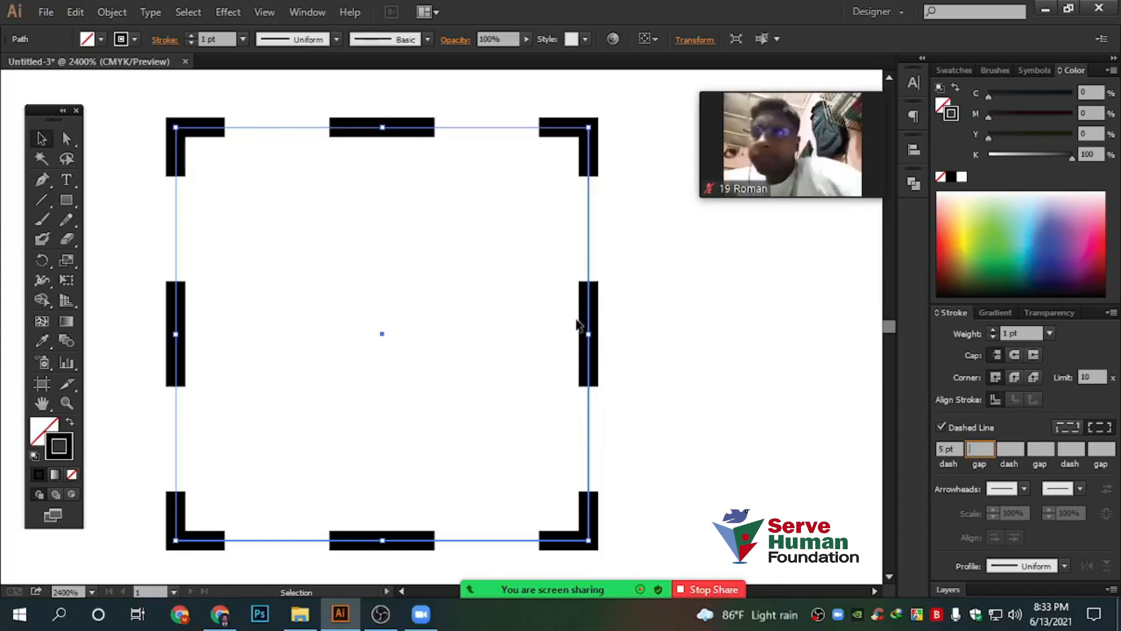
{"action": "scroll", "coordinate": [577, 325], "scroll_direction": "up", "scroll_amount": 1}
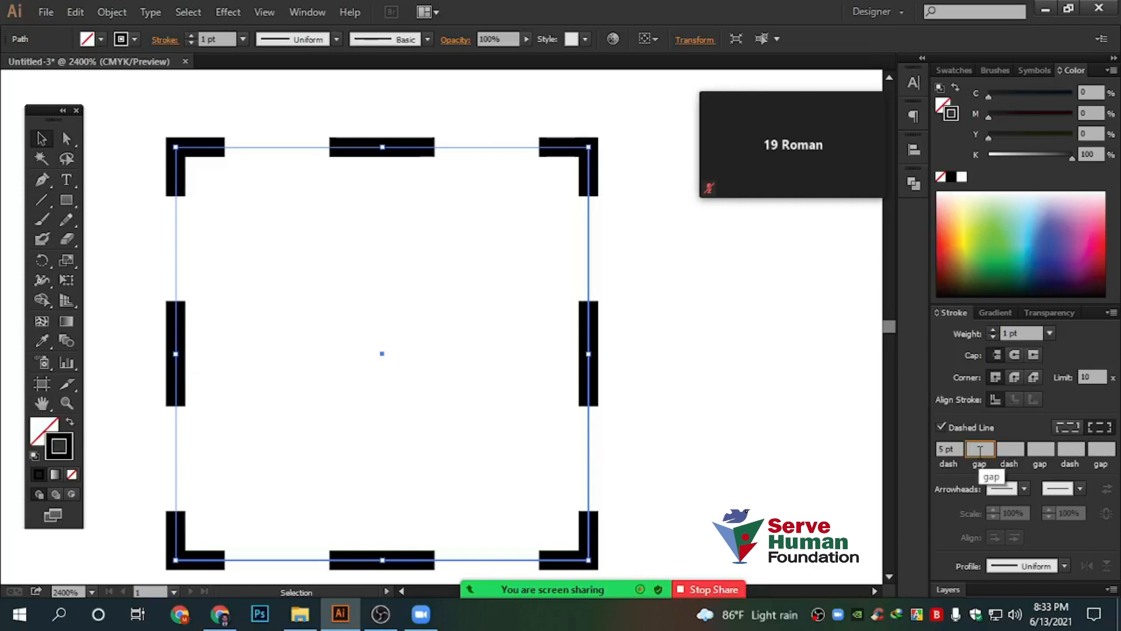
Set a 3 pt gap and compare exact dash lengths with corner-aligned dashes
{"action": "type", "text": "3"}
{"action": "key", "text": "Return"}
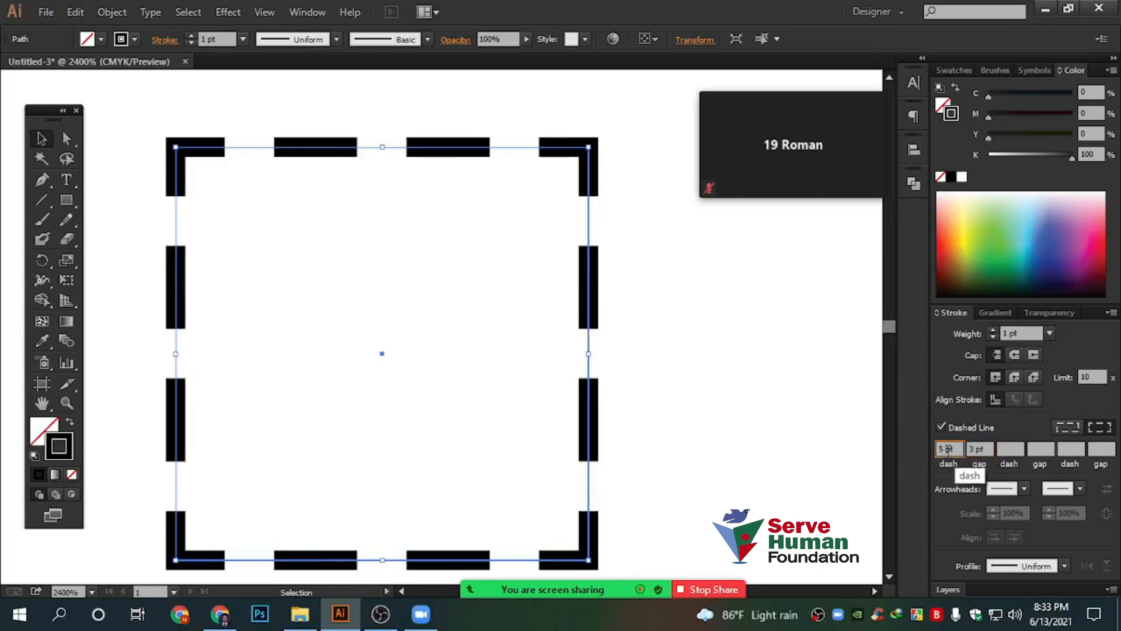
{"action": "left_click", "coordinate": [988, 450]}
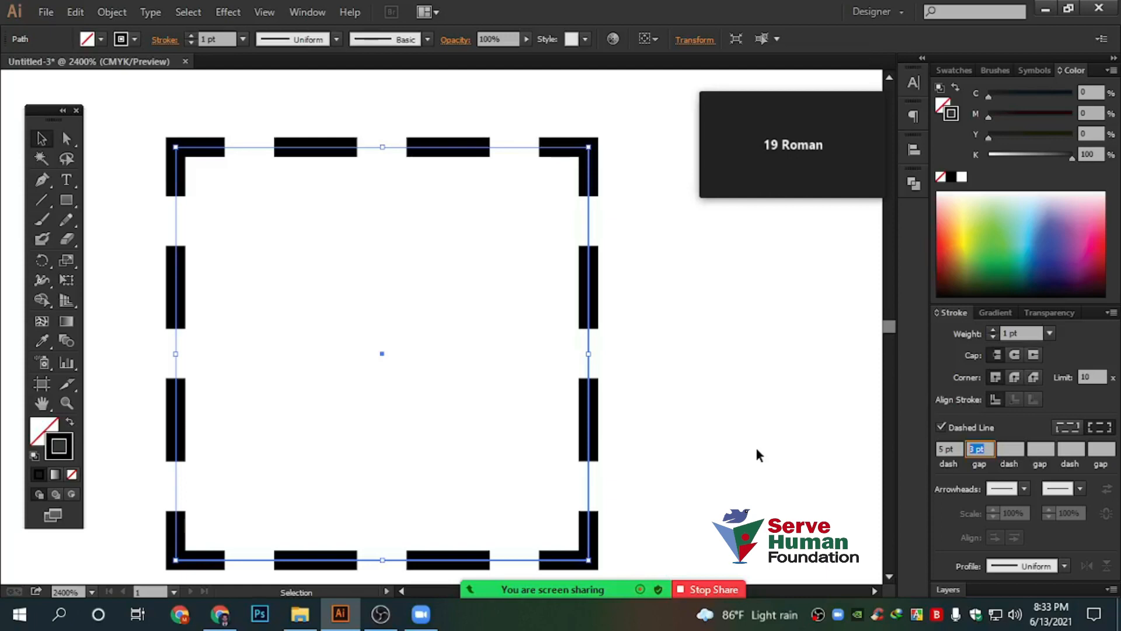
{"action": "left_click", "coordinate": [1057, 425]}
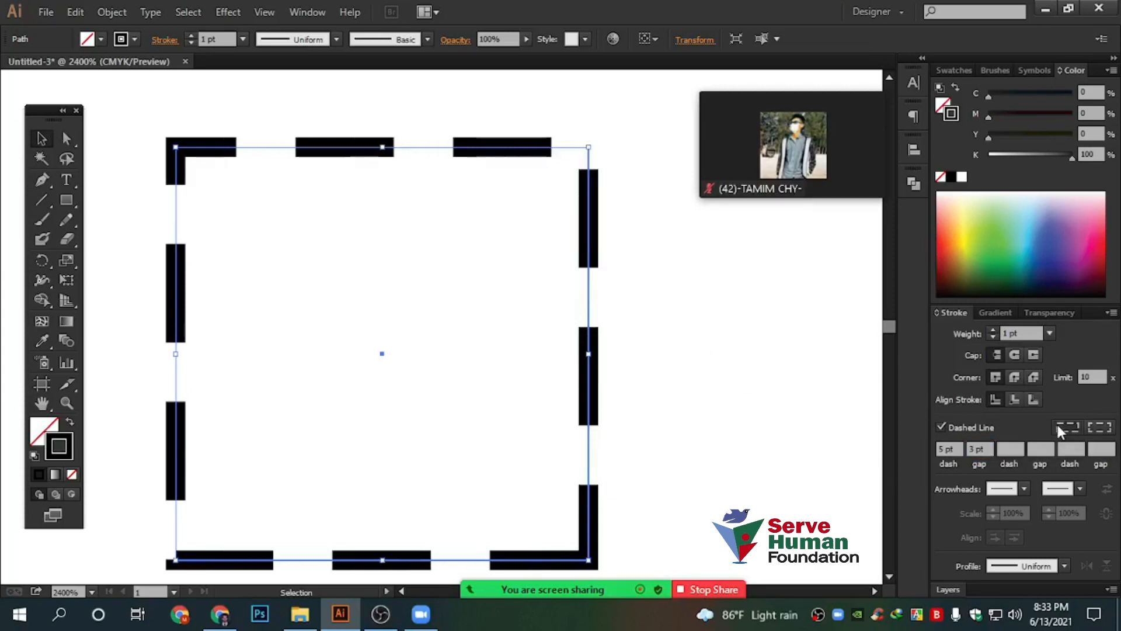
{"action": "left_click", "coordinate": [1099, 427]}
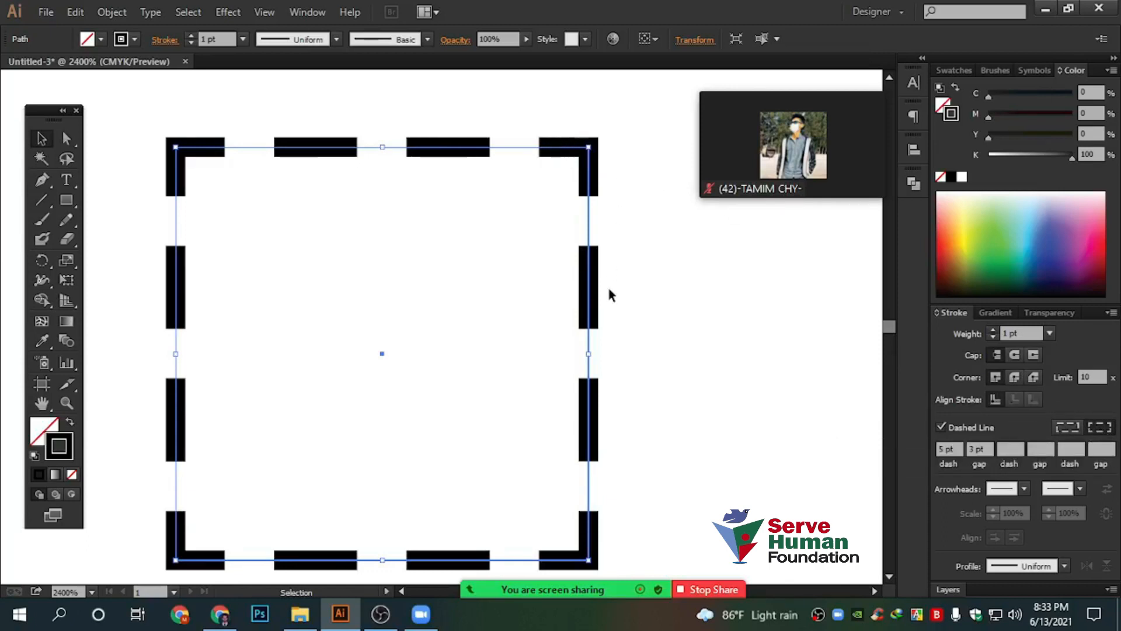
{"action": "scroll", "coordinate": [608, 296], "scroll_direction": "down", "scroll_amount": 1}
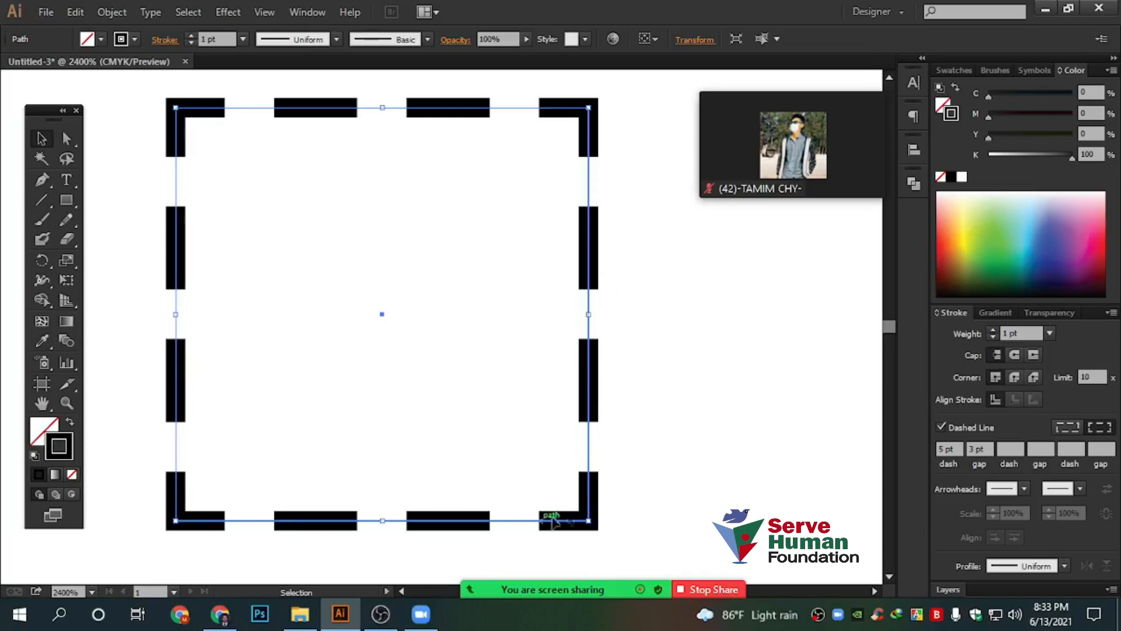
{"action": "left_click", "coordinate": [1066, 428]}
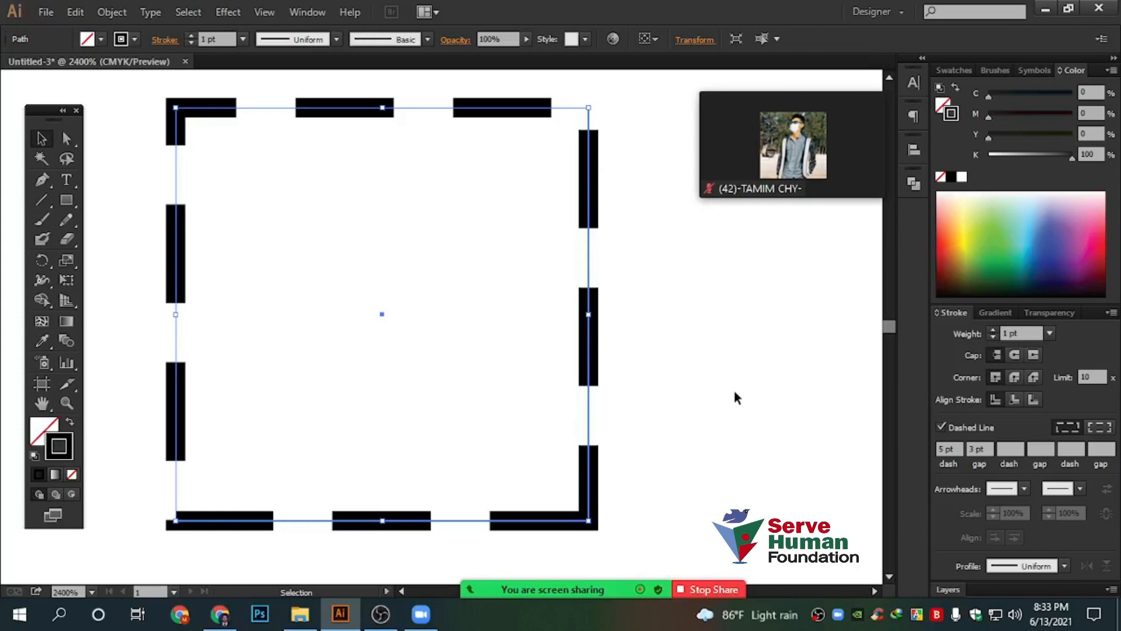
{"action": "left_click", "coordinate": [700, 420]}
{"action": "left_click_drag", "start_coordinate": [724, 488], "coordinate": [485, 281]}
{"action": "left_click", "coordinate": [1100, 427]}
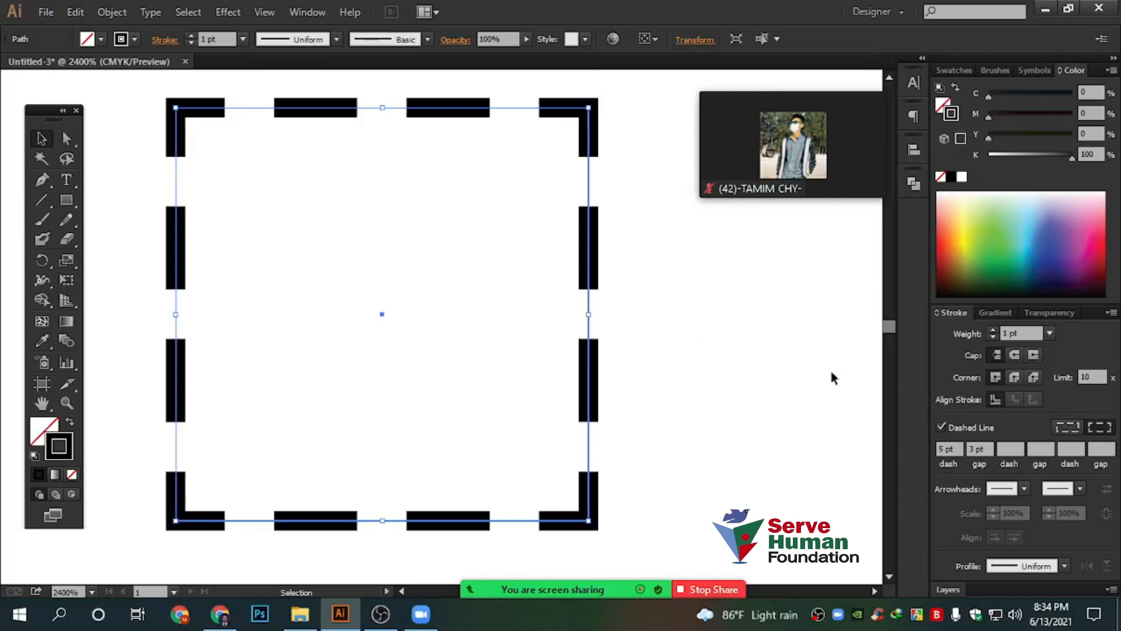
Add a 3 pt third dash to the pattern
{"action": "left_click", "coordinate": [1008, 448]}
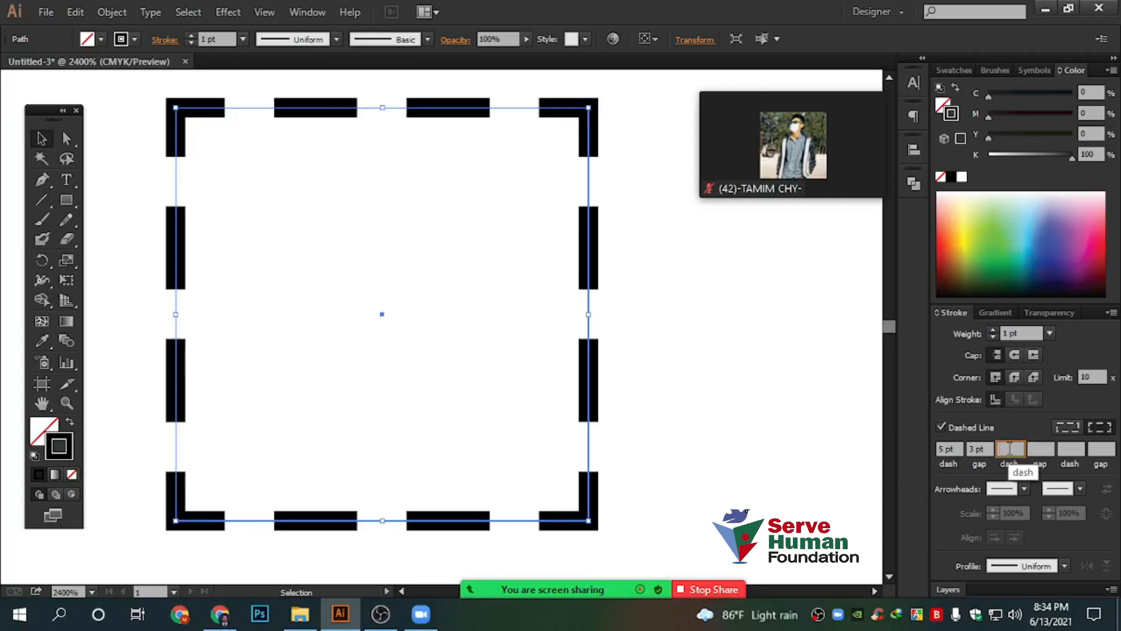
{"action": "type", "text": "3"}
{"action": "key", "text": "Return"}
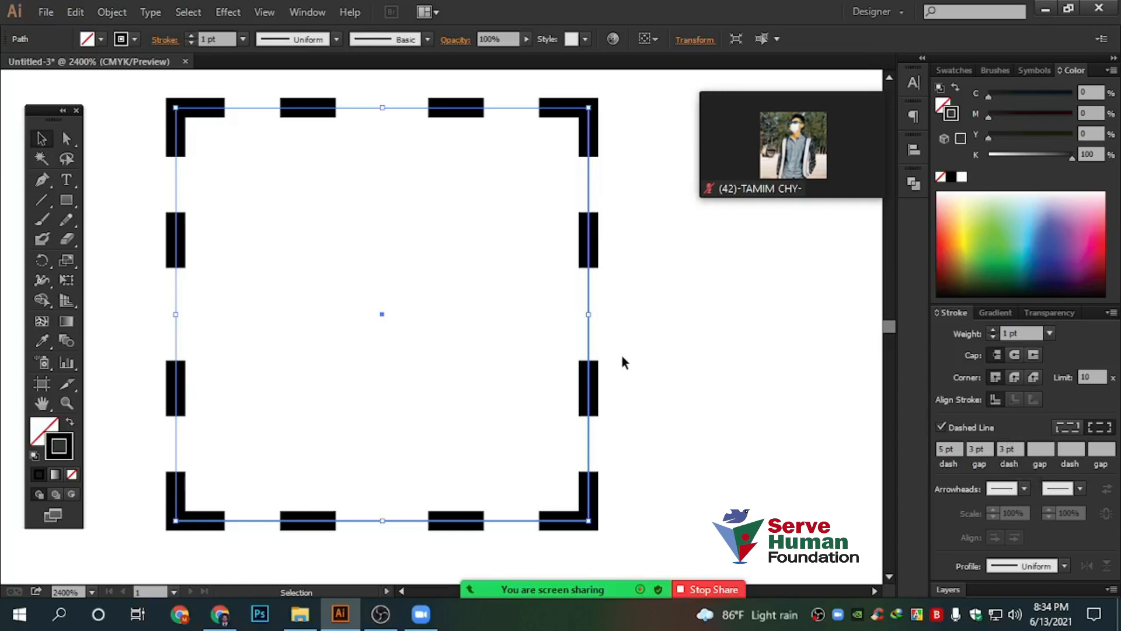
{"action": "left_click", "coordinate": [691, 329]}
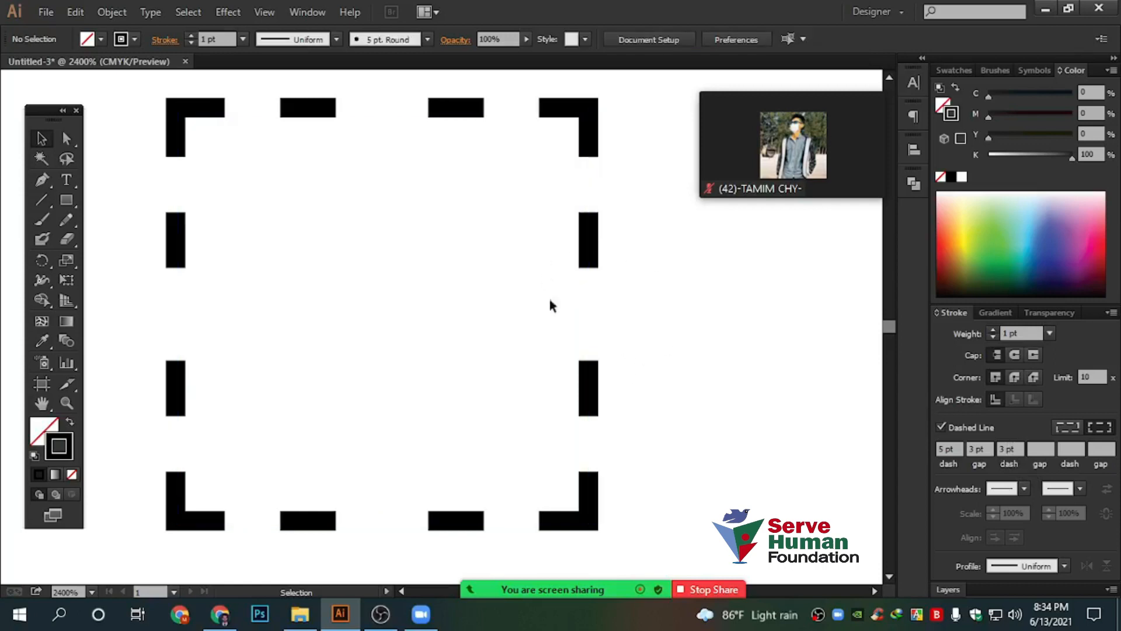
Clear the third dash value, leaving 5 pt dashes and 3 pt gaps
{"action": "left_click", "coordinate": [1021, 448]}
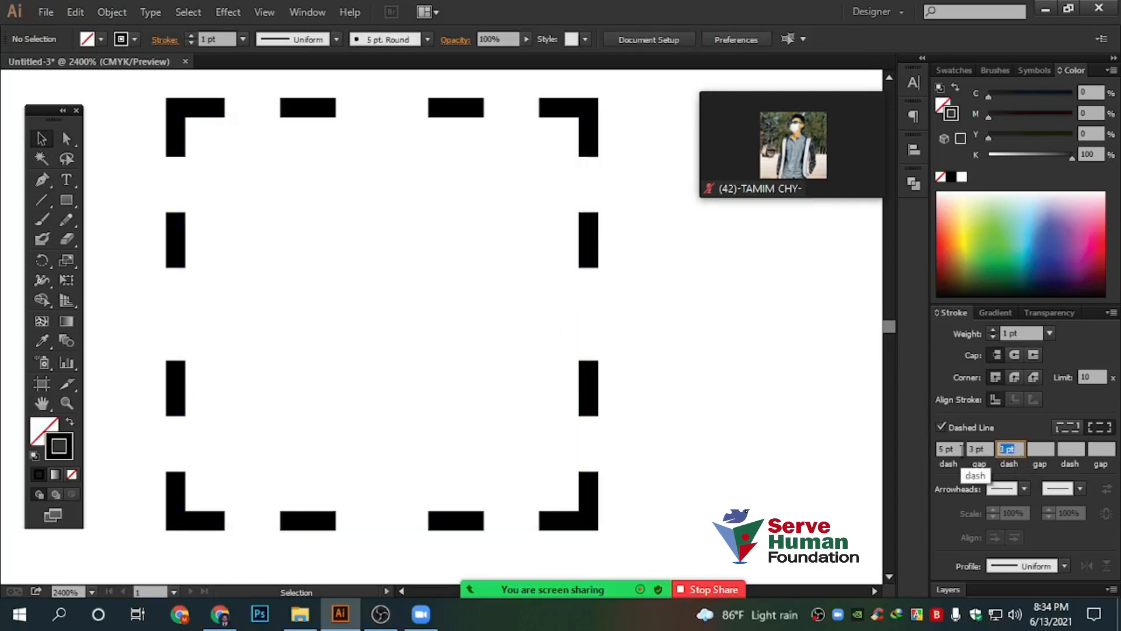
{"action": "key", "text": "BackSpace"}
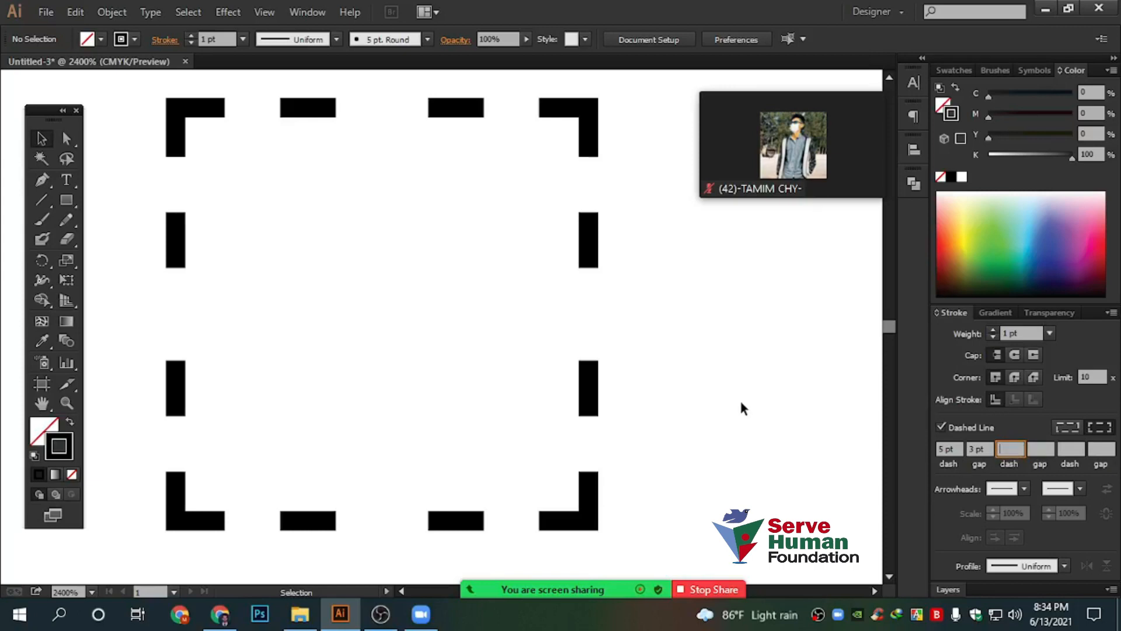
{"action": "left_click_drag", "start_coordinate": [674, 441], "coordinate": [495, 315]}
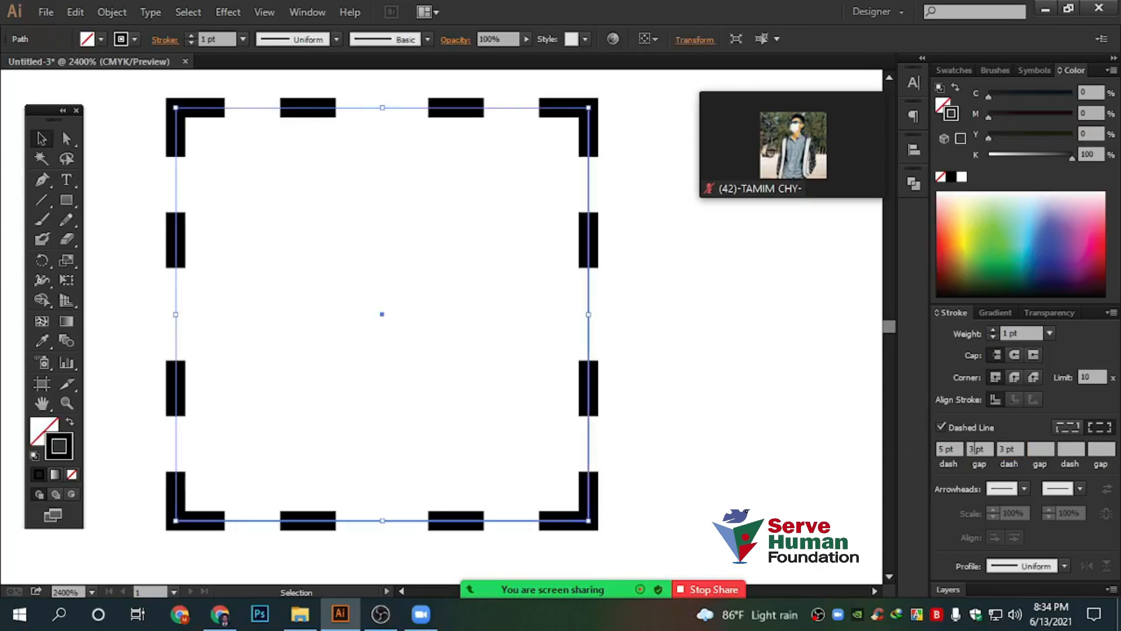
{"action": "left_click", "coordinate": [1022, 448]}
{"action": "key", "text": "BackSpace"}
{"action": "left_click", "coordinate": [979, 448]}
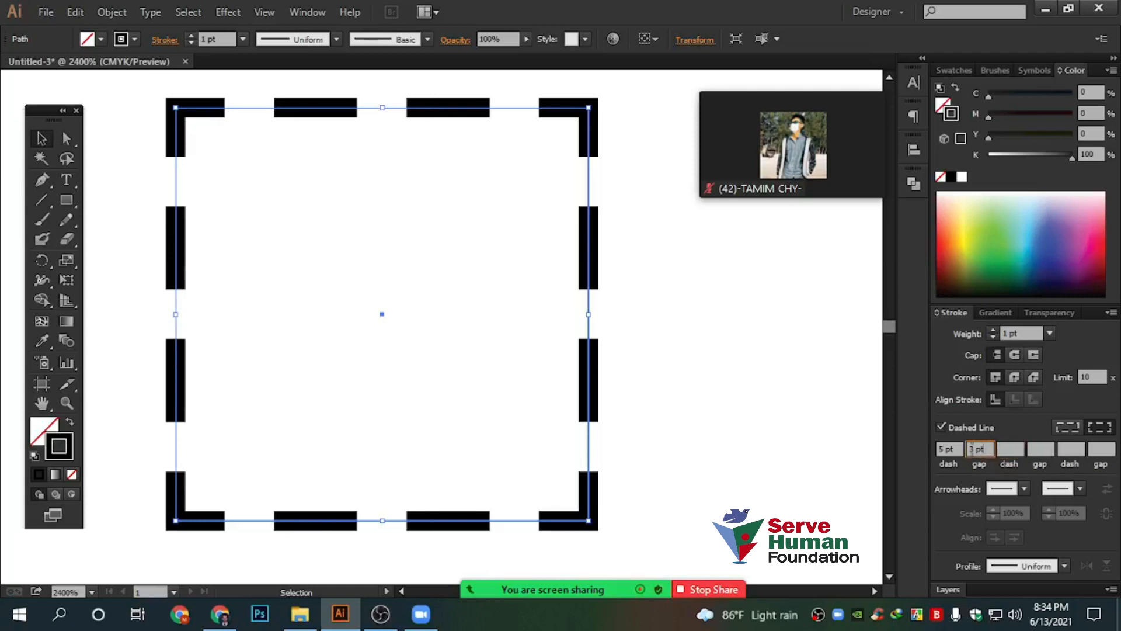
{"action": "left_click", "coordinate": [698, 364]}
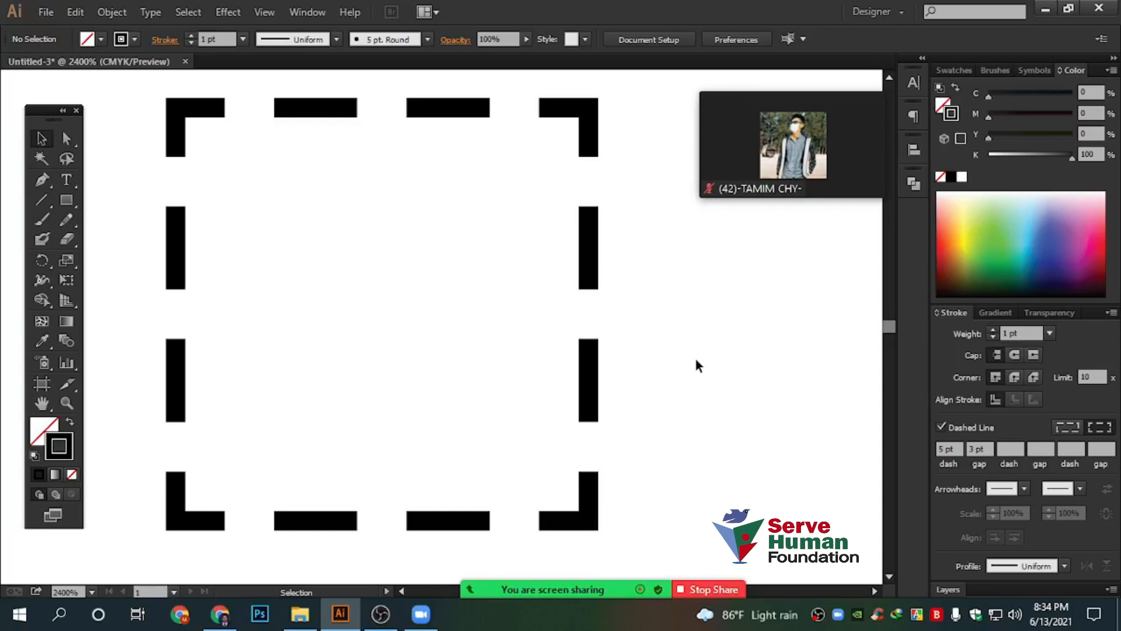
Select the enlarged dashed square and move it higher on the canvas
{"action": "scroll", "coordinate": [684, 346], "scroll_direction": "down", "scroll_amount": 2}
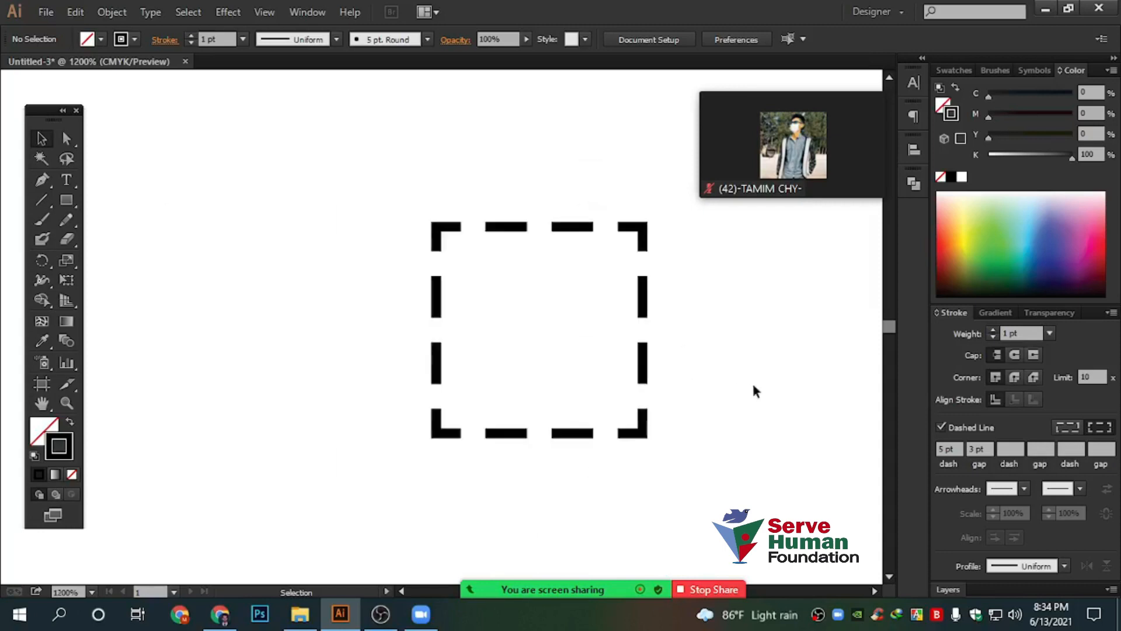
{"action": "left_click_drag", "start_coordinate": [751, 381], "coordinate": [566, 327]}
{"action": "left_click_drag", "start_coordinate": [375, 171], "coordinate": [544, 453]}
{"action": "scroll", "coordinate": [545, 453], "scroll_direction": "down", "scroll_amount": 1}
{"action": "left_click", "coordinate": [615, 408]}
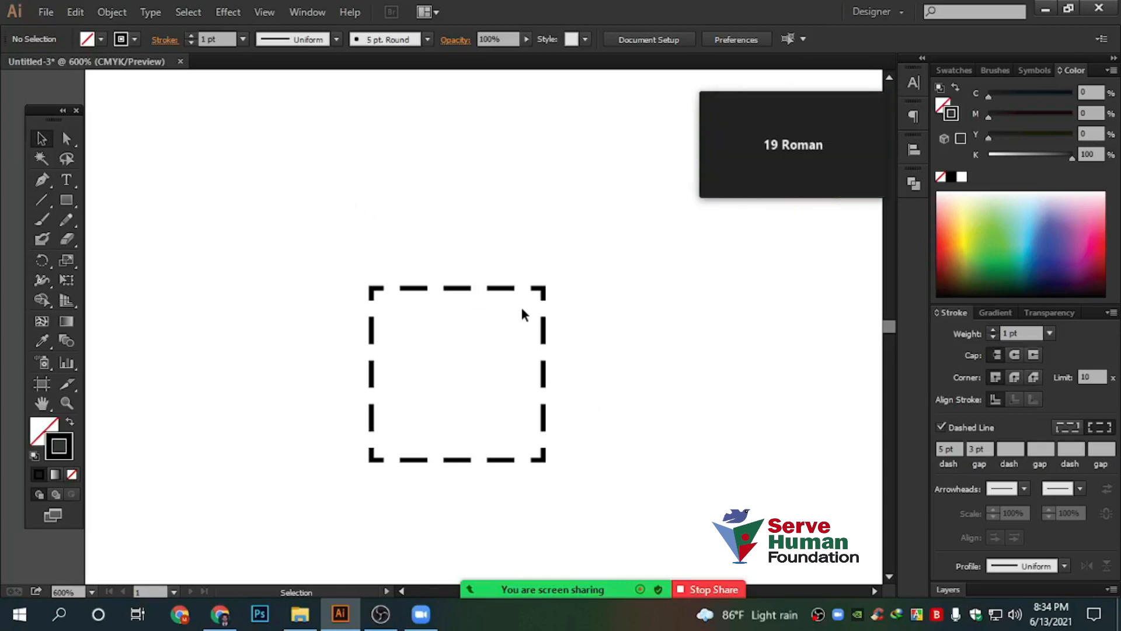
{"action": "left_click_drag", "start_coordinate": [260, 179], "coordinate": [671, 516]}
{"action": "left_click", "coordinate": [490, 341]}
{"action": "left_click_drag", "start_coordinate": [292, 200], "coordinate": [708, 567]}
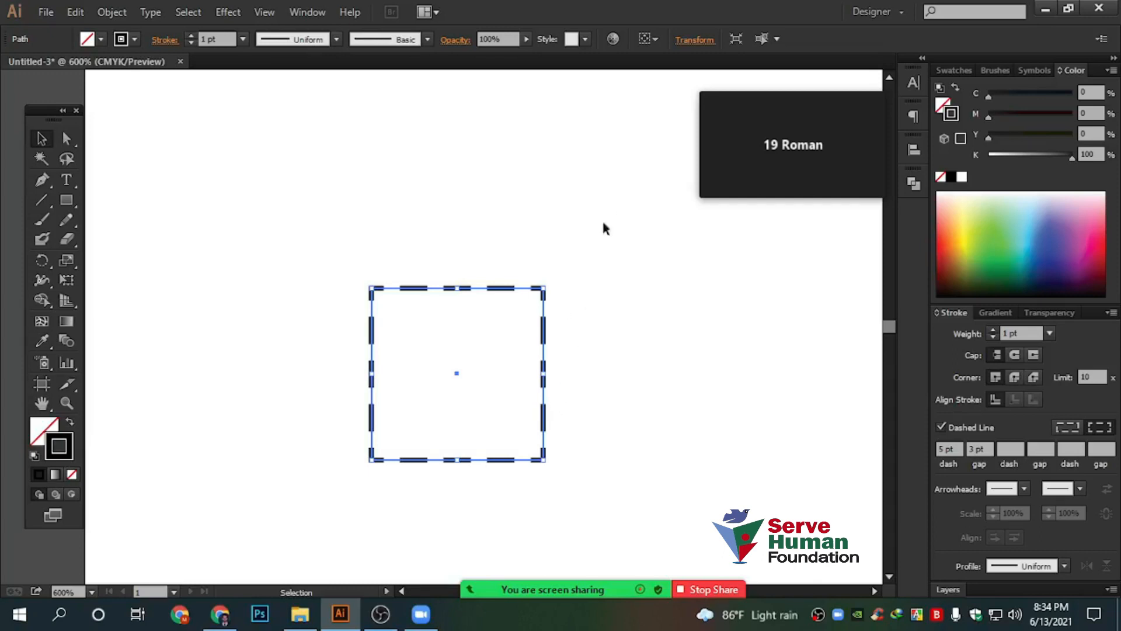
{"action": "left_click_drag", "start_coordinate": [500, 288], "coordinate": [440, 205]}
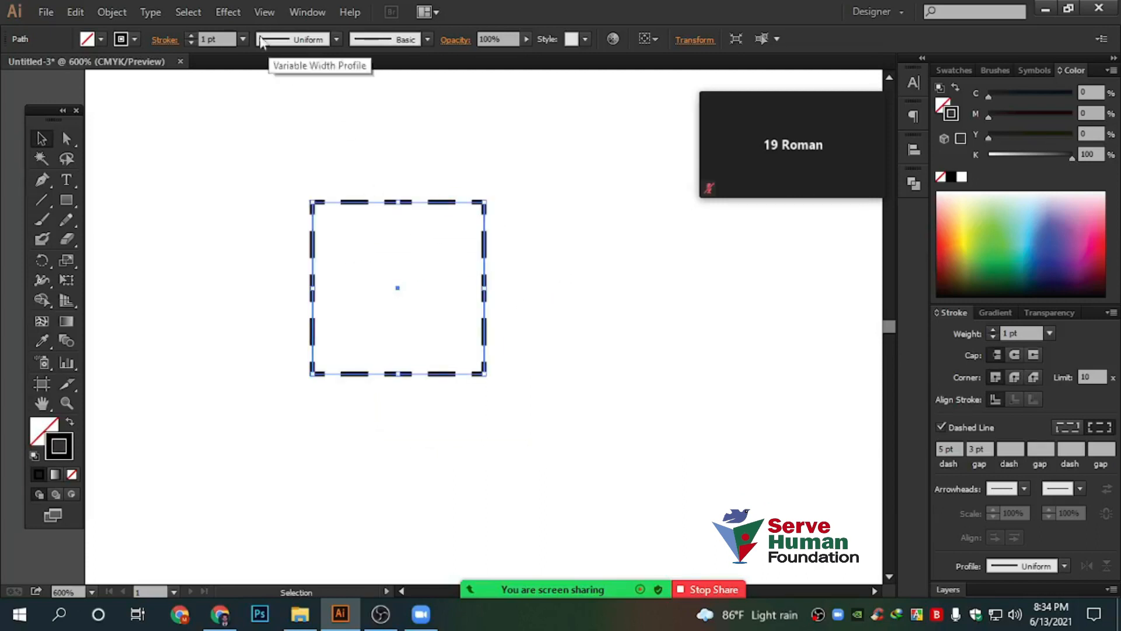
Raise the stroke weight to 2 pt, then swap fill and stroke to solid black and back
{"action": "left_click", "coordinate": [191, 36]}
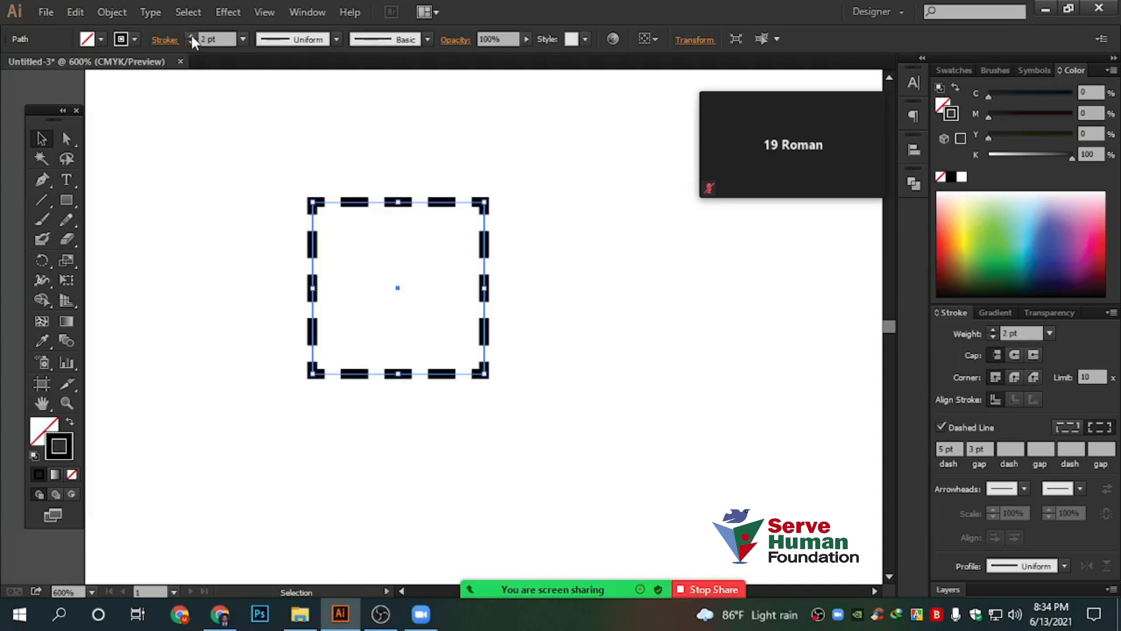
{"action": "left_click", "coordinate": [480, 155]}
{"action": "left_click_drag", "start_coordinate": [229, 124], "coordinate": [678, 518]}
{"action": "left_click", "coordinate": [69, 424]}
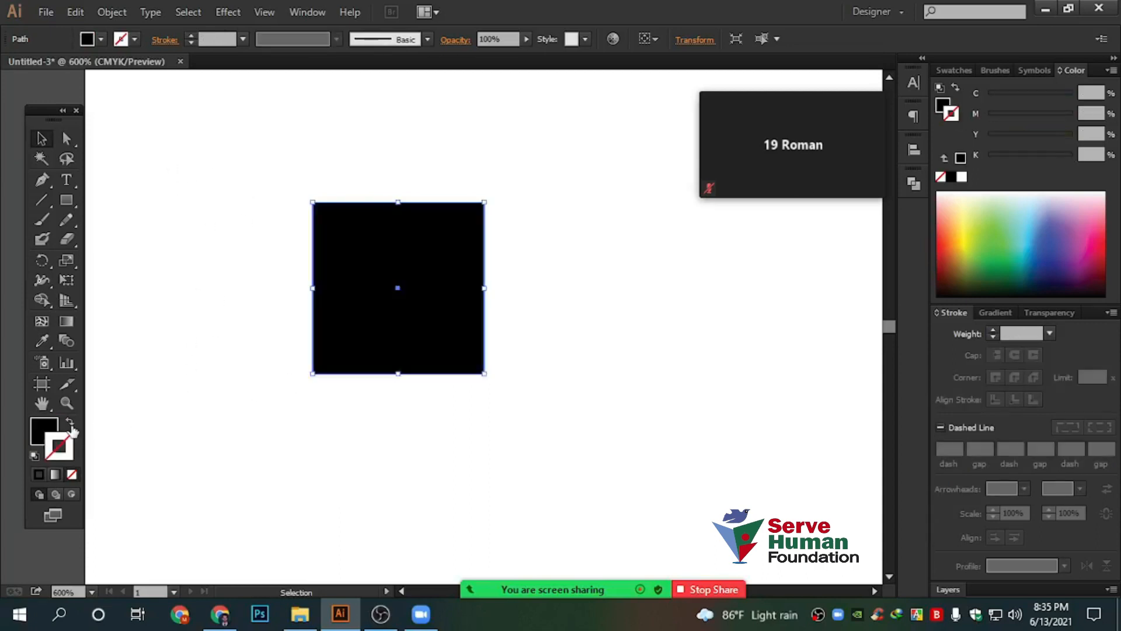
{"action": "left_click", "coordinate": [68, 431]}
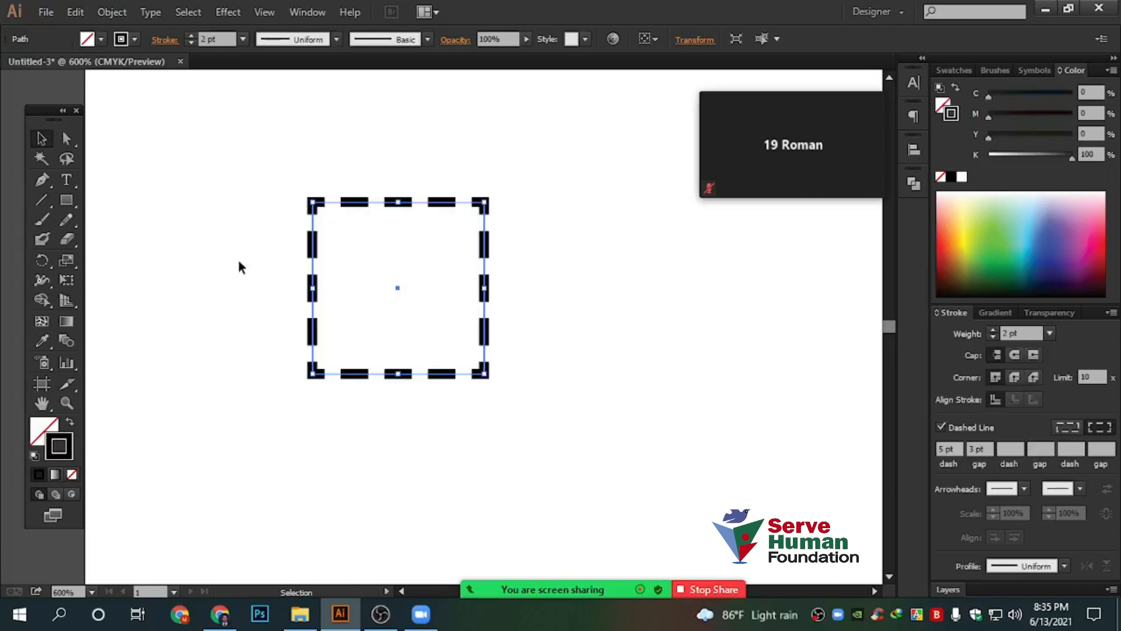
{"action": "left_click_drag", "start_coordinate": [269, 167], "coordinate": [524, 459]}
{"action": "left_click", "coordinate": [71, 424]}
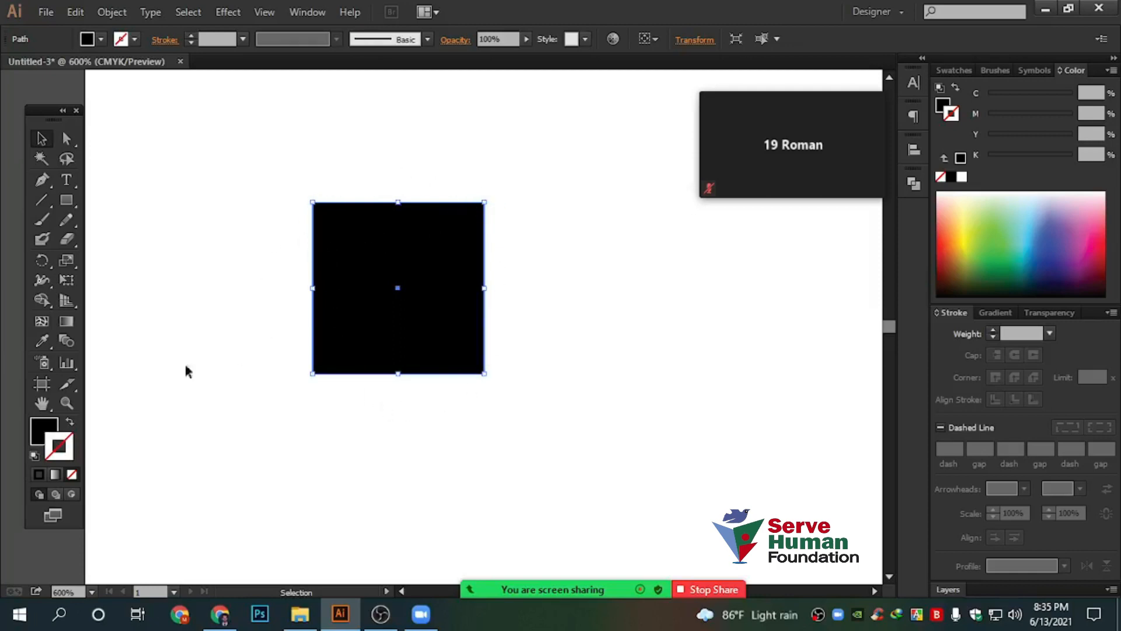
{"action": "left_click", "coordinate": [71, 423]}
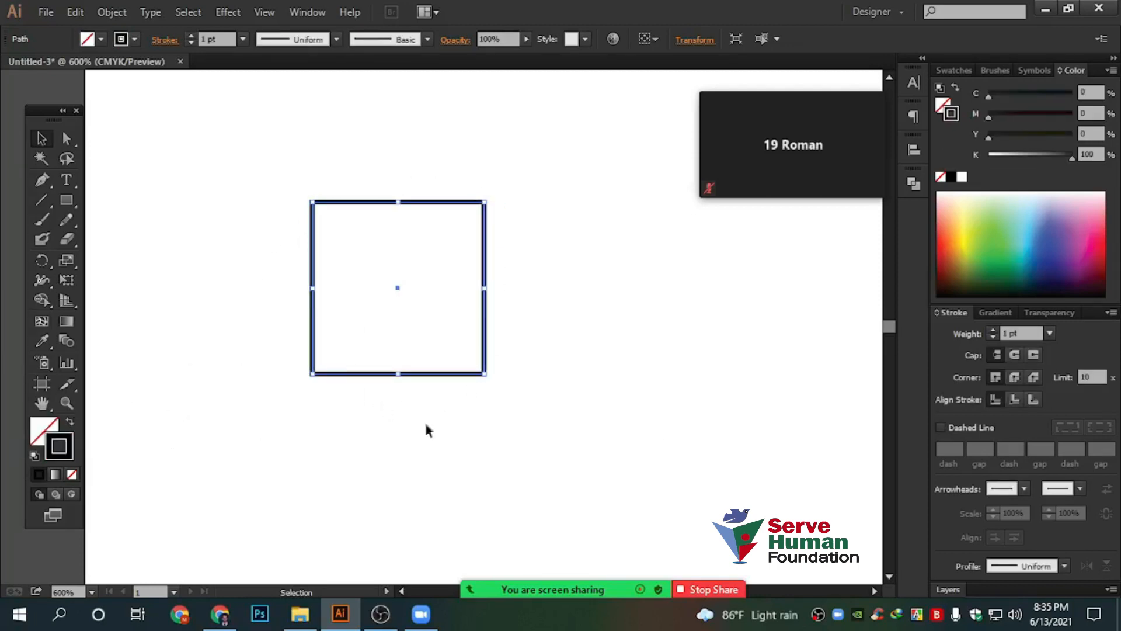
Re-apply the dashed line, set the weight to 2 pt again, and nudge the square right and down
{"action": "left_click", "coordinate": [940, 428]}
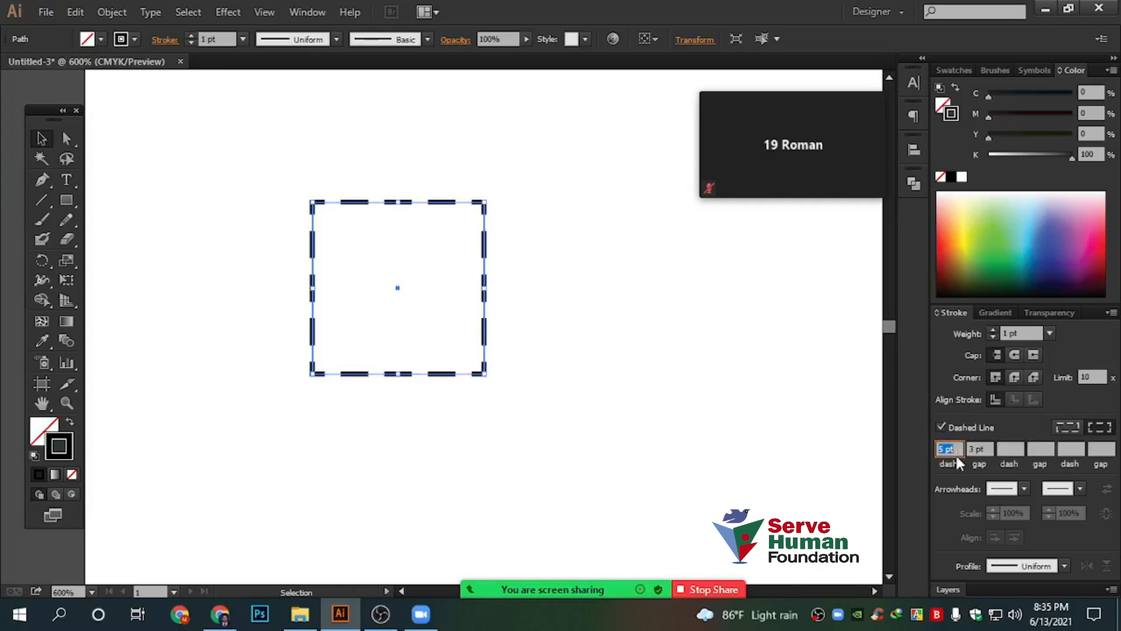
{"action": "left_click", "coordinate": [605, 339]}
{"action": "left_click_drag", "start_coordinate": [148, 127], "coordinate": [676, 505]}
{"action": "left_click", "coordinate": [190, 36]}
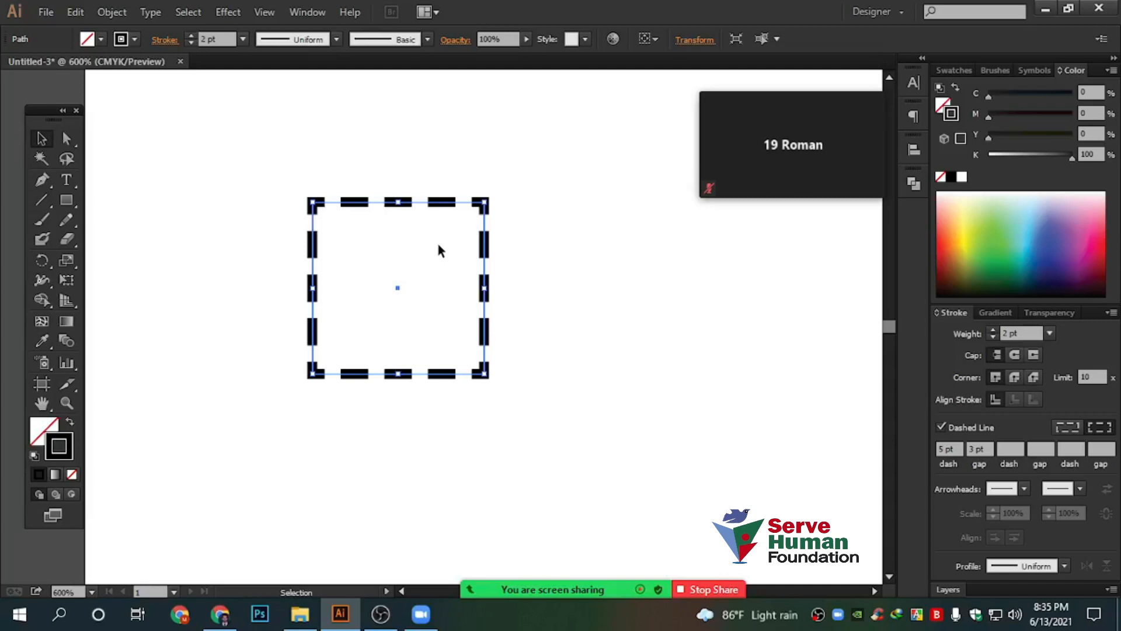
{"action": "left_click_drag", "start_coordinate": [362, 201], "coordinate": [379, 213]}
Expand the dashed stroke's appearance, then expand its fill and stroke into separate dash shapes
{"action": "left_click", "coordinate": [111, 11]}
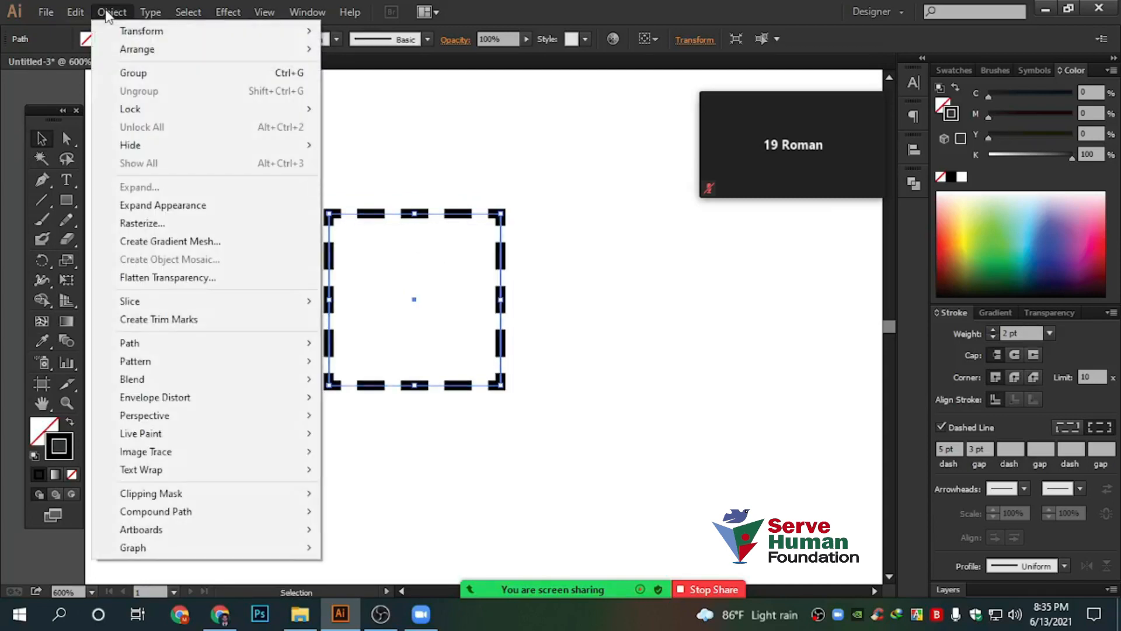
{"action": "left_click", "coordinate": [214, 208]}
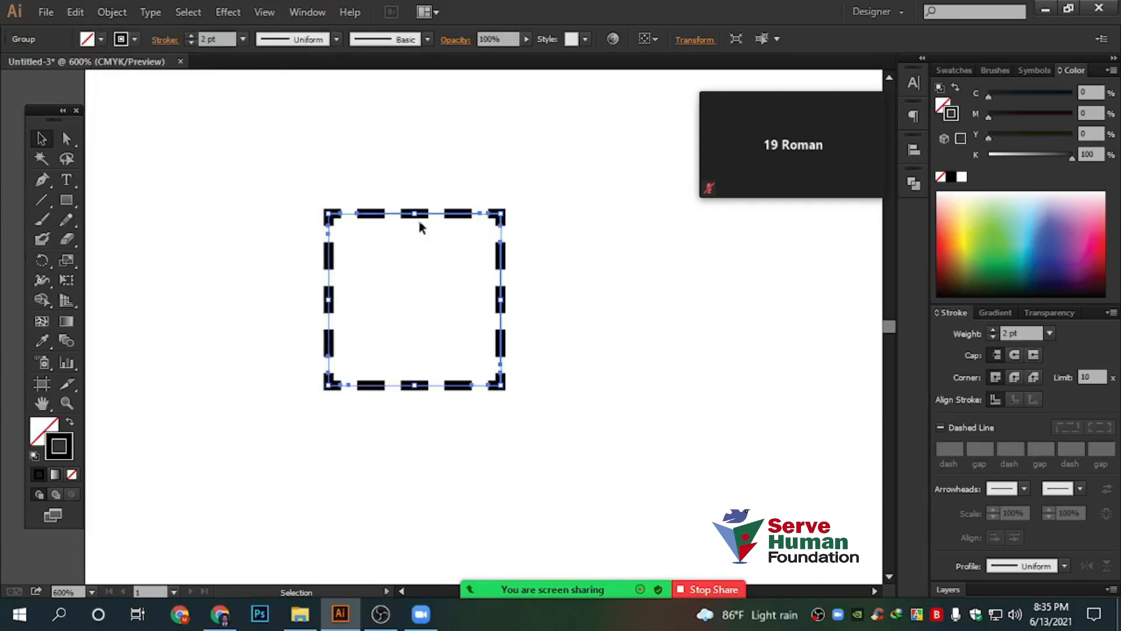
{"action": "left_click", "coordinate": [115, 12]}
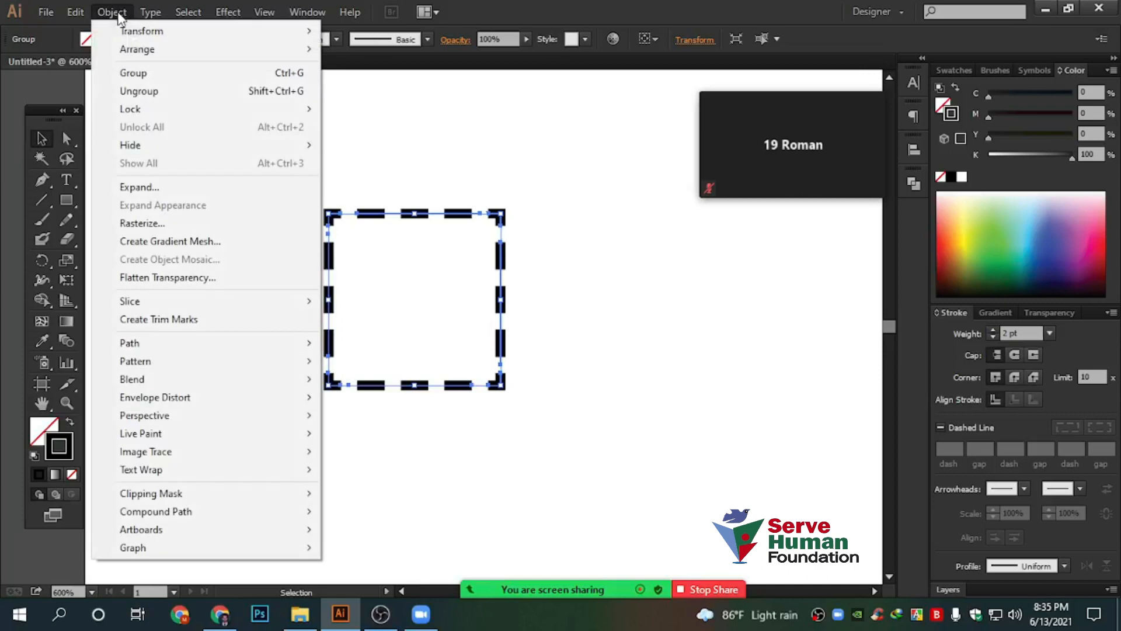
{"action": "left_click", "coordinate": [166, 195]}
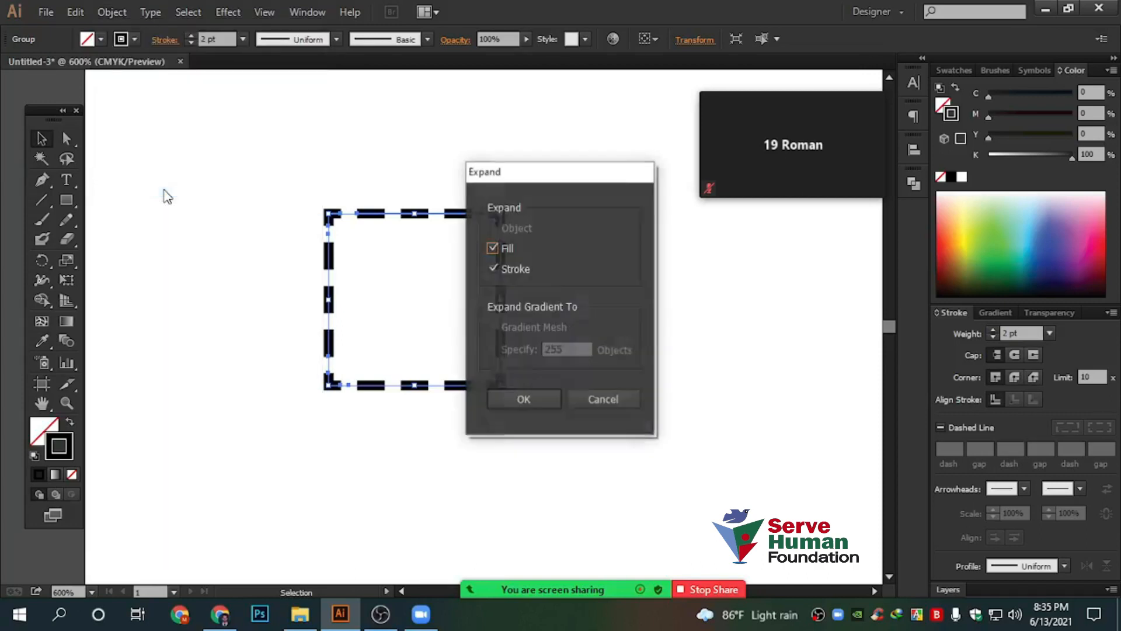
{"action": "left_click", "coordinate": [524, 398]}
Move the dash group up and right, set black as the fill, and switch to the Group Selection tool
{"action": "left_click", "coordinate": [480, 267]}
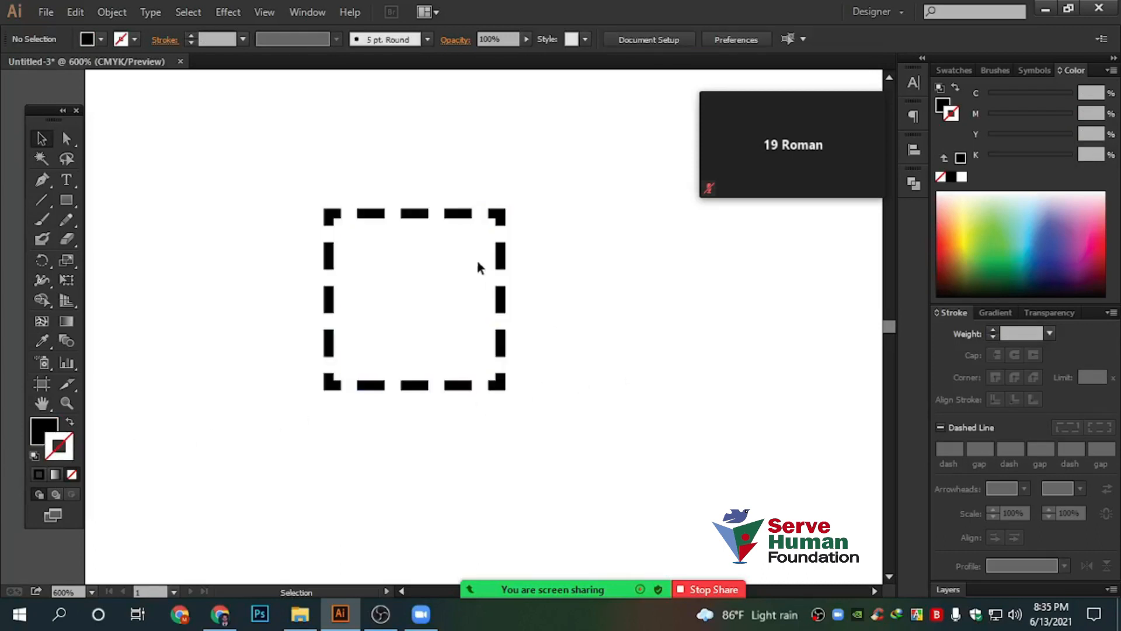
{"action": "left_click_drag", "start_coordinate": [460, 214], "coordinate": [484, 203]}
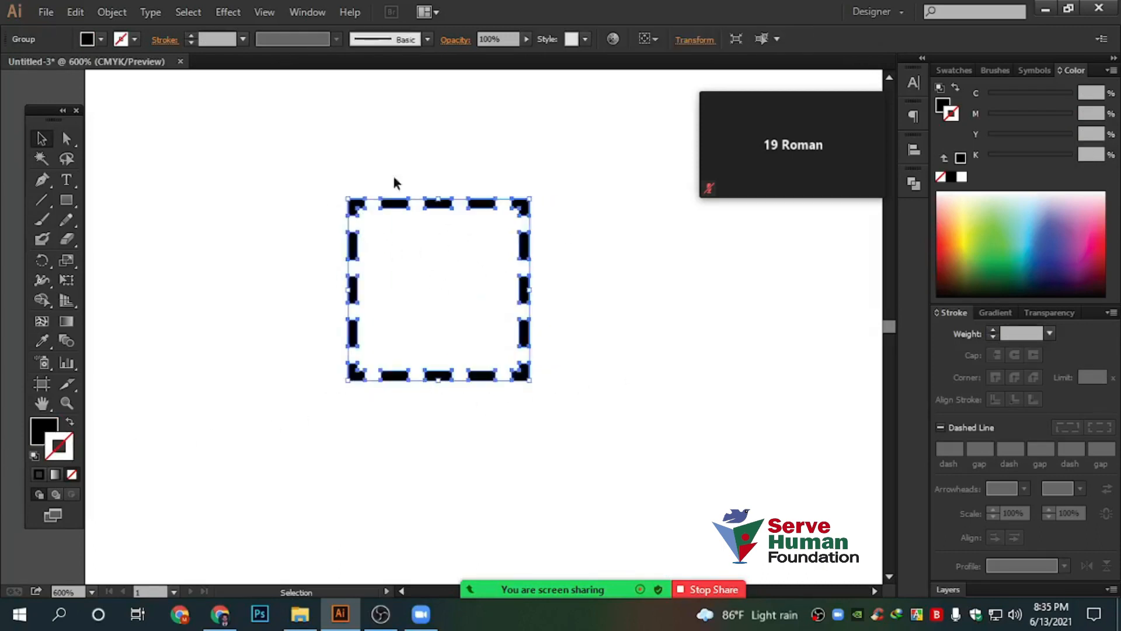
{"action": "left_click", "coordinate": [38, 431]}
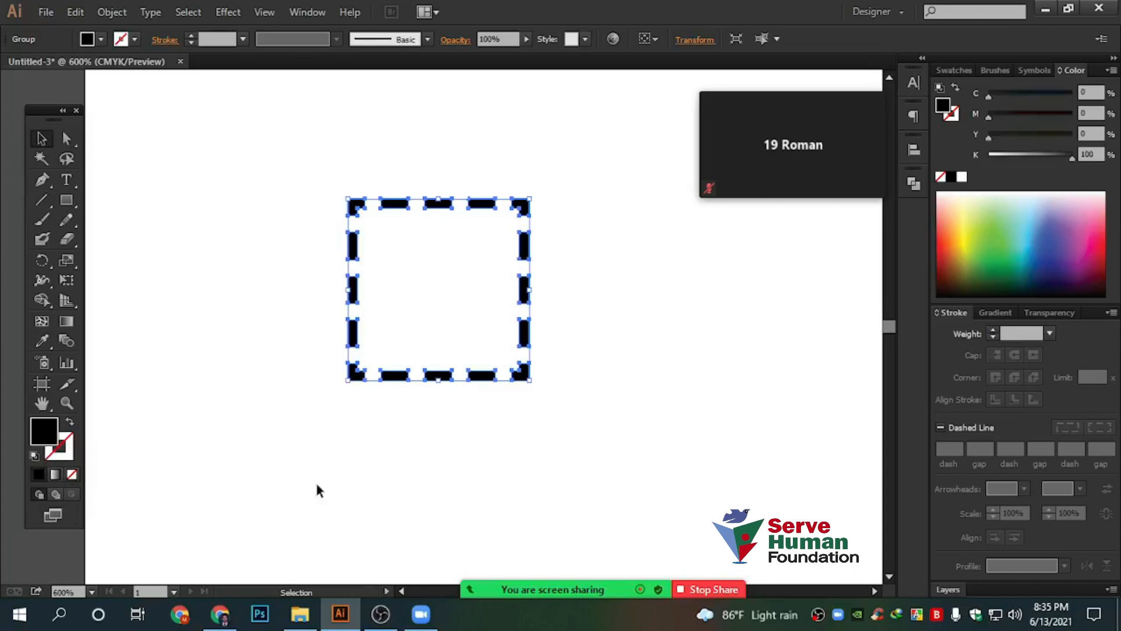
{"action": "left_click", "coordinate": [694, 467]}
{"action": "scroll", "coordinate": [529, 222], "scroll_direction": "up", "scroll_amount": 3}
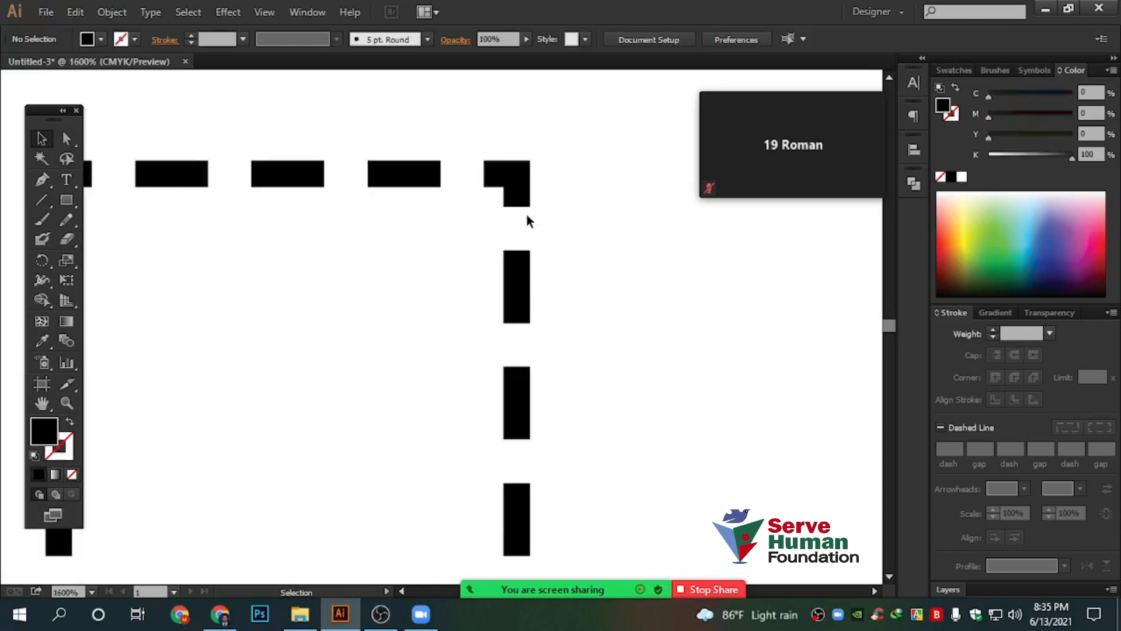
{"action": "scroll", "coordinate": [397, 220], "scroll_direction": "down", "scroll_amount": 1}
{"action": "left_click_drag", "start_coordinate": [208, 123], "coordinate": [508, 359]}
{"action": "left_click_drag", "start_coordinate": [63, 136], "coordinate": [134, 163]}
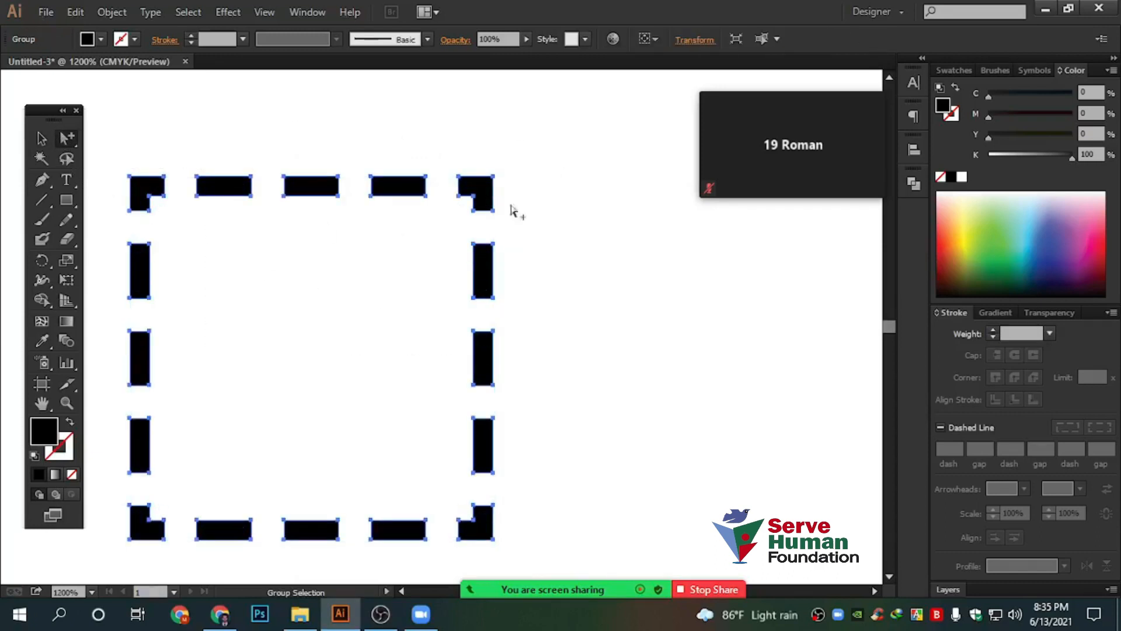
Select the four corner dashes and fill them orange from the Swatches panel
{"action": "left_click", "coordinate": [508, 225]}
{"action": "left_click", "coordinate": [484, 194]}
{"action": "left_click_drag", "start_coordinate": [605, 403], "coordinate": [691, 345]}
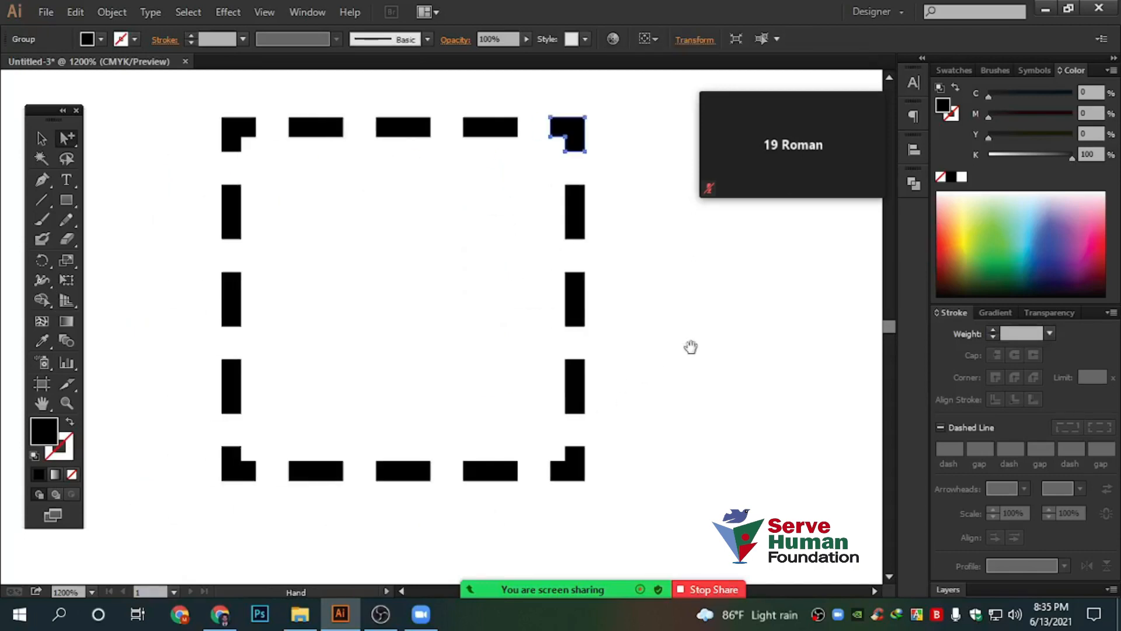
{"action": "left_click", "coordinate": [240, 468], "text": "shift"}
{"action": "left_click", "coordinate": [581, 474], "text": "shift"}
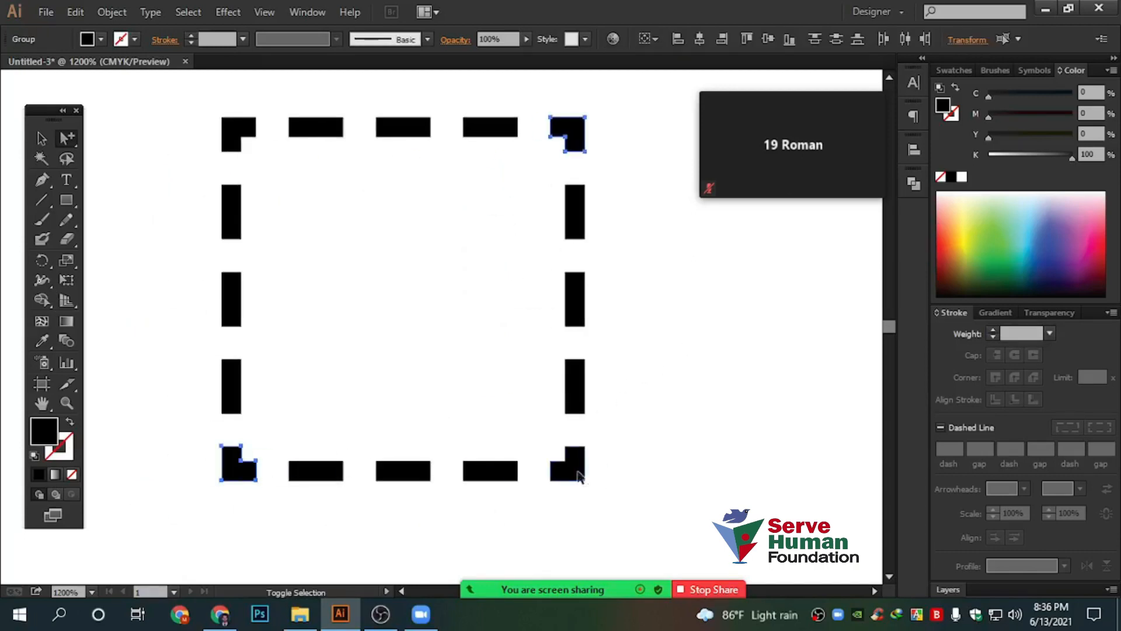
{"action": "left_click", "coordinate": [240, 128], "text": "shift"}
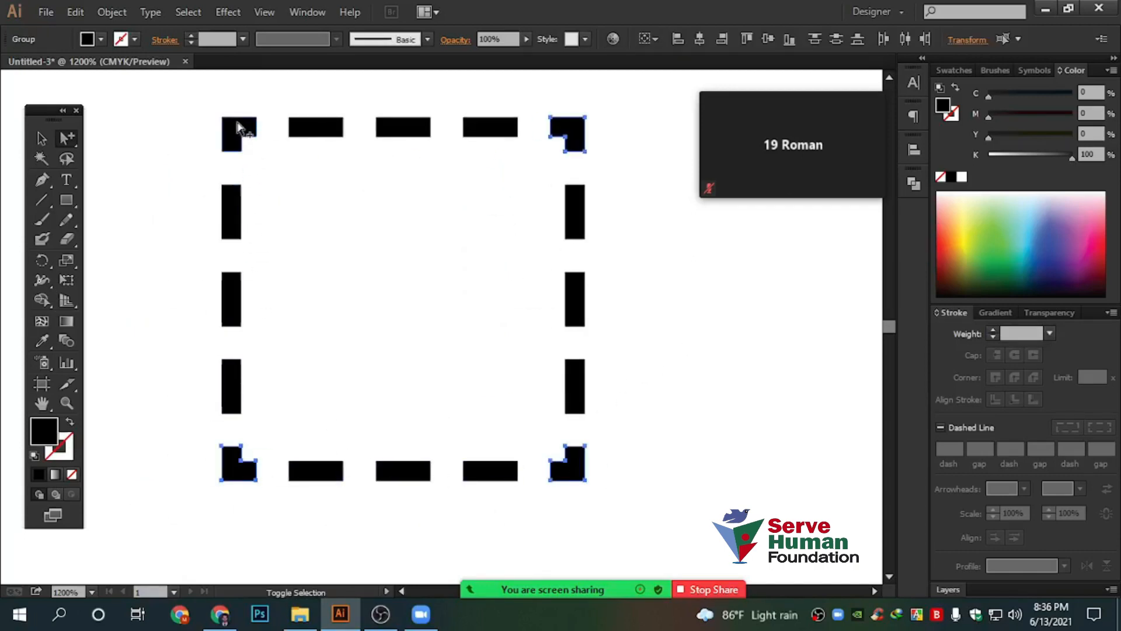
{"action": "left_click", "coordinate": [954, 70]}
{"action": "left_click", "coordinate": [1090, 116]}
Select the whole dashed frame with the Selection tool and delete it
{"action": "left_click", "coordinate": [750, 322]}
{"action": "left_click", "coordinate": [42, 141]}
{"action": "scroll", "coordinate": [478, 264], "scroll_direction": "up", "scroll_amount": 1}
{"action": "key", "text": "ctrl+a"}
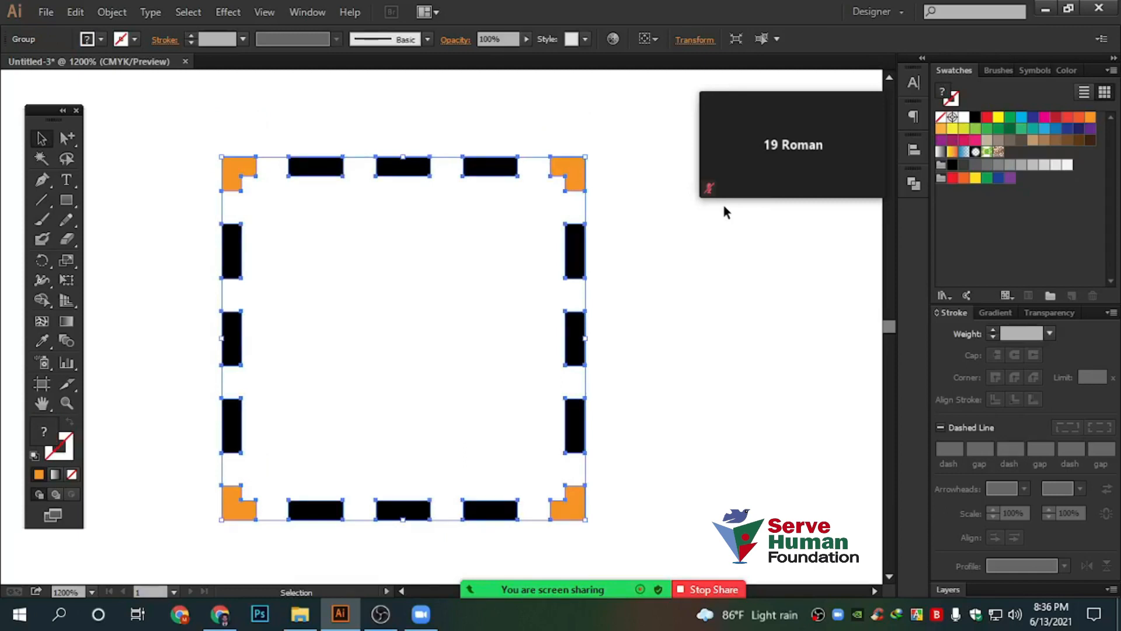
{"action": "scroll", "coordinate": [723, 205], "scroll_direction": "down", "scroll_amount": 1}
{"action": "left_click_drag", "start_coordinate": [771, 409], "coordinate": [691, 428]}
{"action": "key", "text": "Delete"}
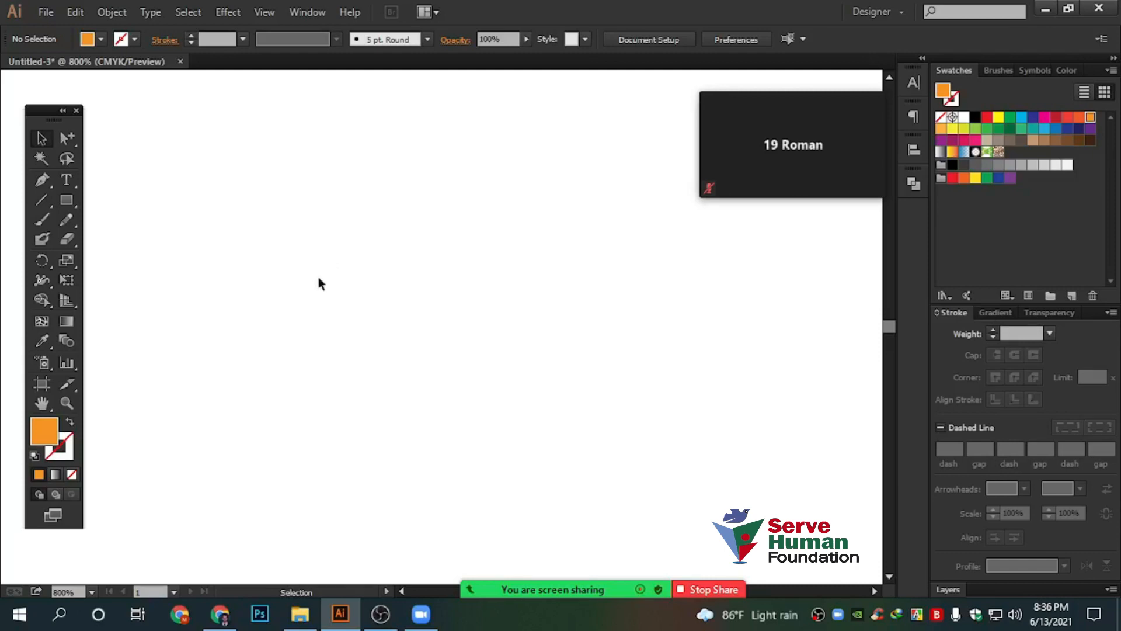
Draw a square near the artboard centre and turn its orange fill into an orange outline
{"action": "left_click", "coordinate": [42, 199]}
{"action": "left_click", "coordinate": [66, 200]}
{"action": "left_click_drag", "start_coordinate": [293, 214], "coordinate": [557, 477]}
{"action": "key", "text": "v"}
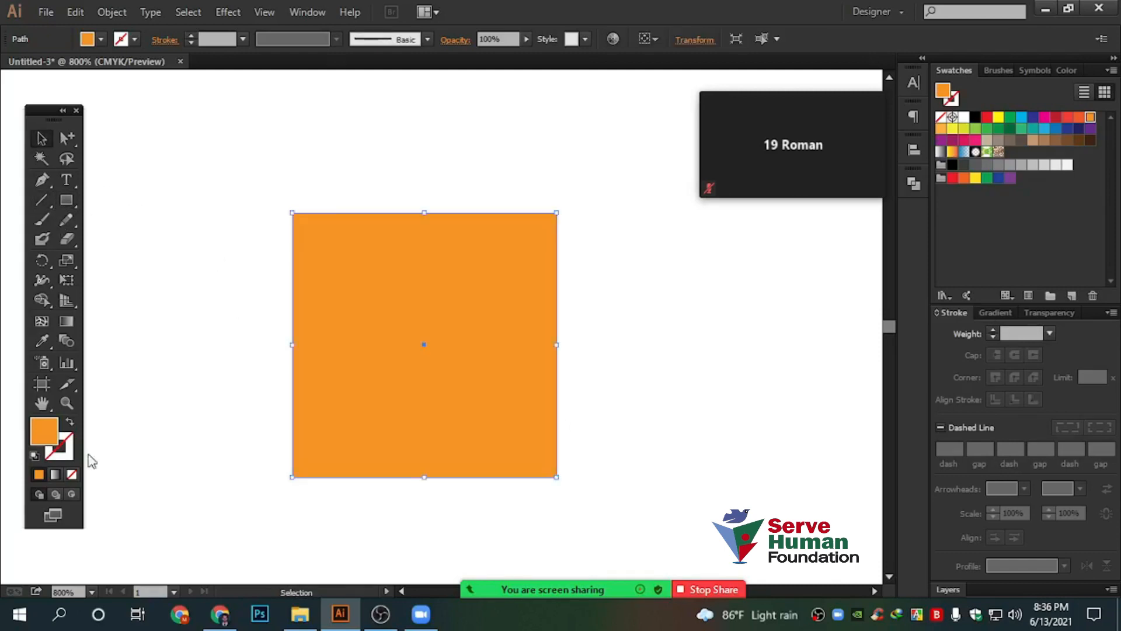
{"action": "left_click", "coordinate": [70, 423]}
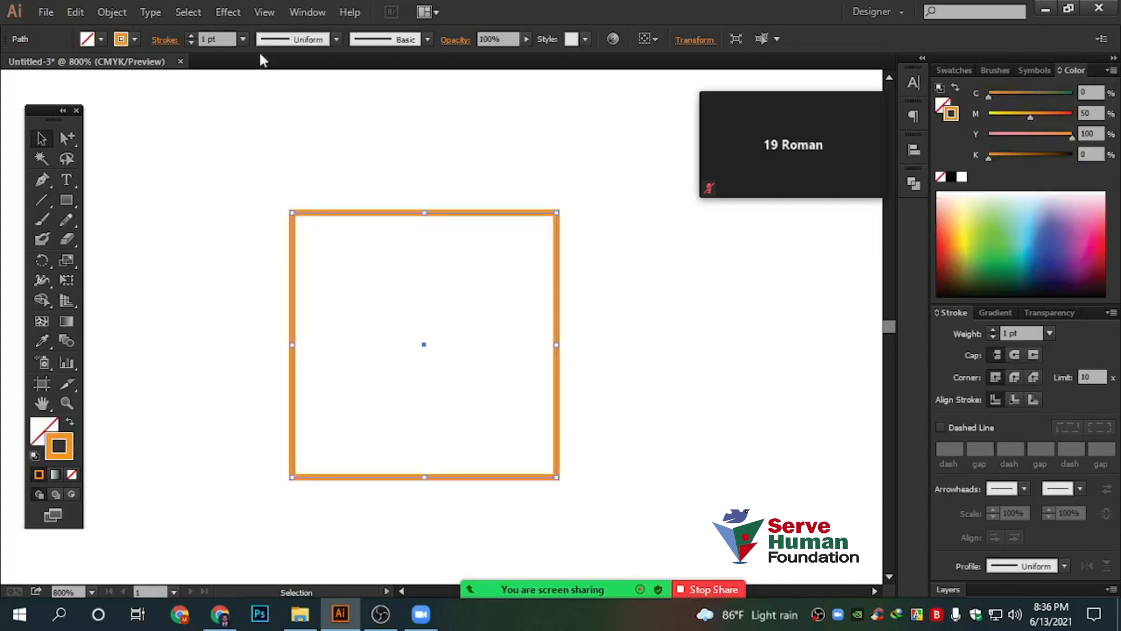
Try the tapered and bone width profiles on the outline, then settle on the arc profile (Width Profile 6)
{"action": "left_click", "coordinate": [319, 41]}
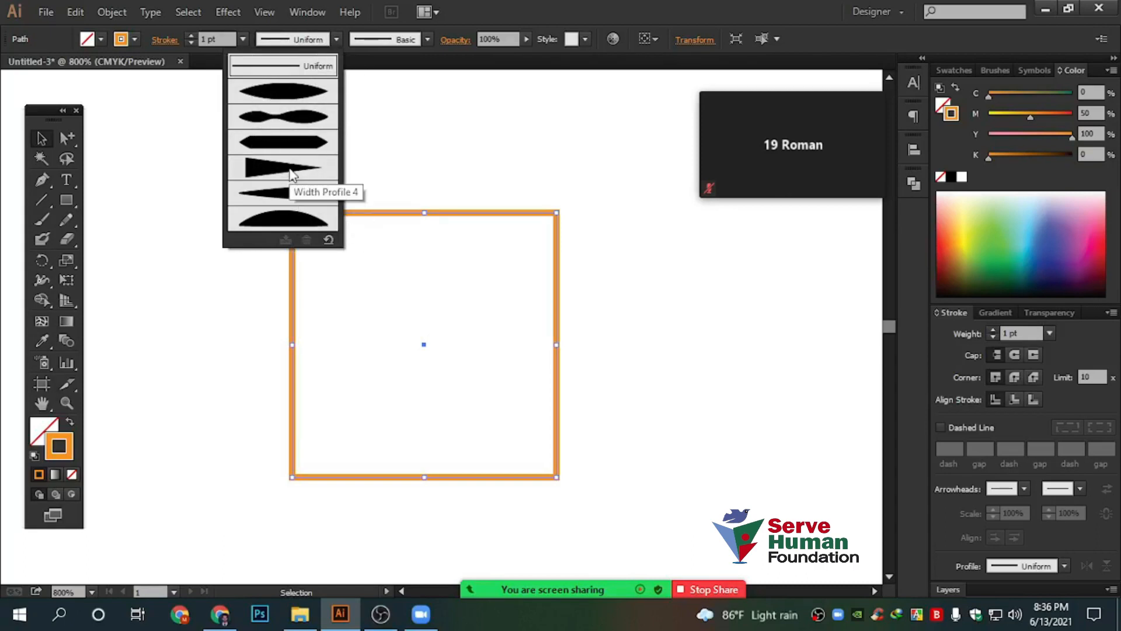
{"action": "left_click", "coordinate": [286, 95]}
{"action": "left_click", "coordinate": [451, 201]}
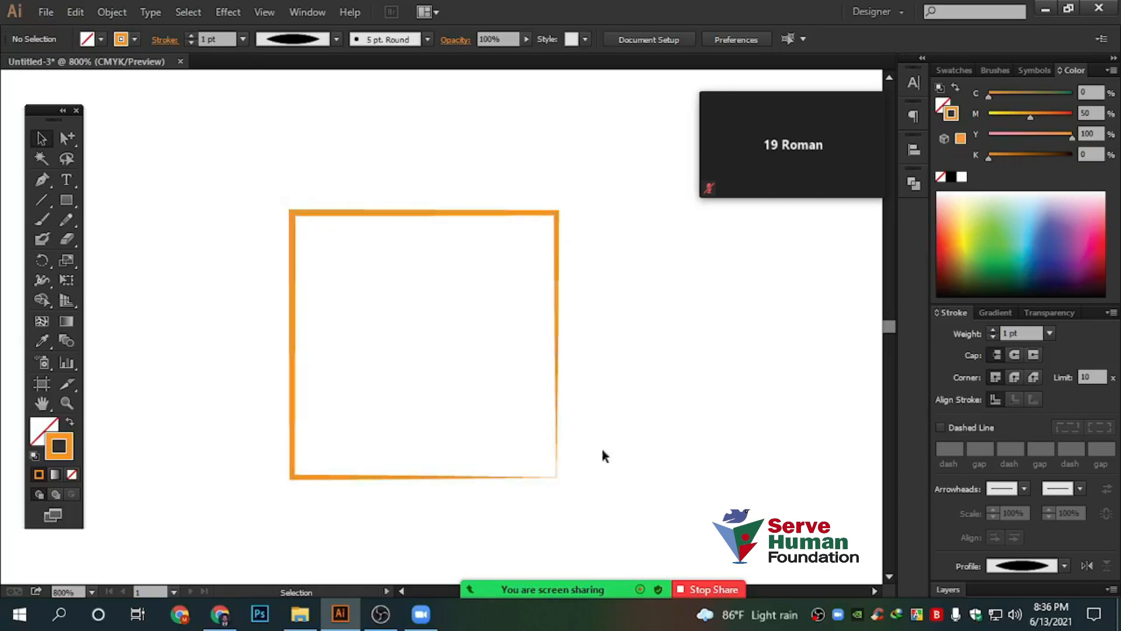
{"action": "key", "text": "ctrl+a"}
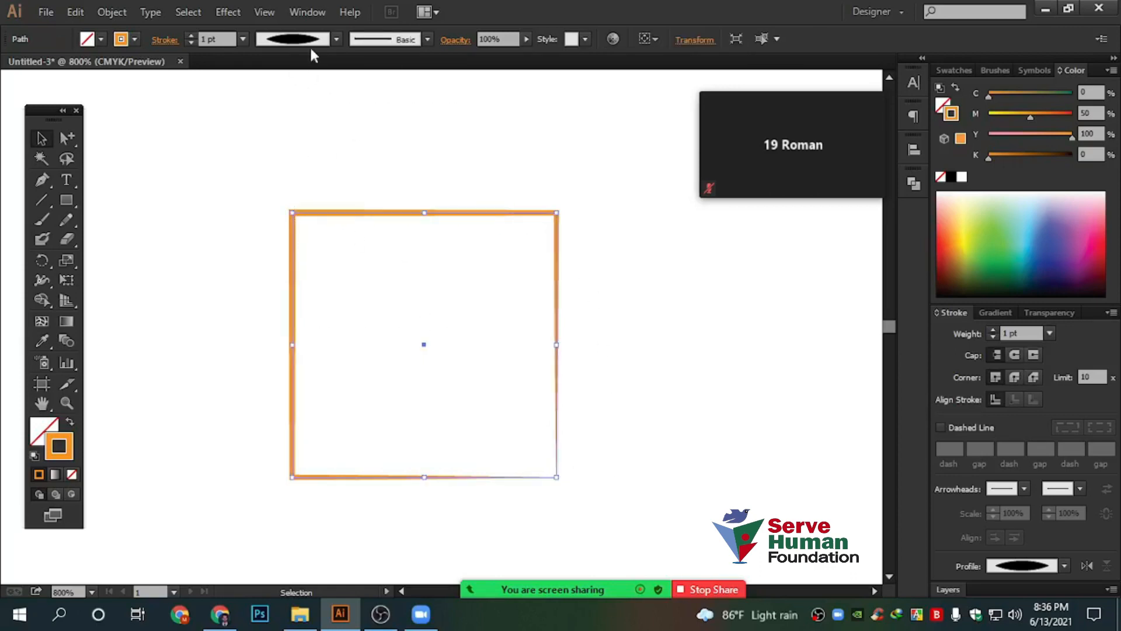
{"action": "left_click", "coordinate": [337, 40]}
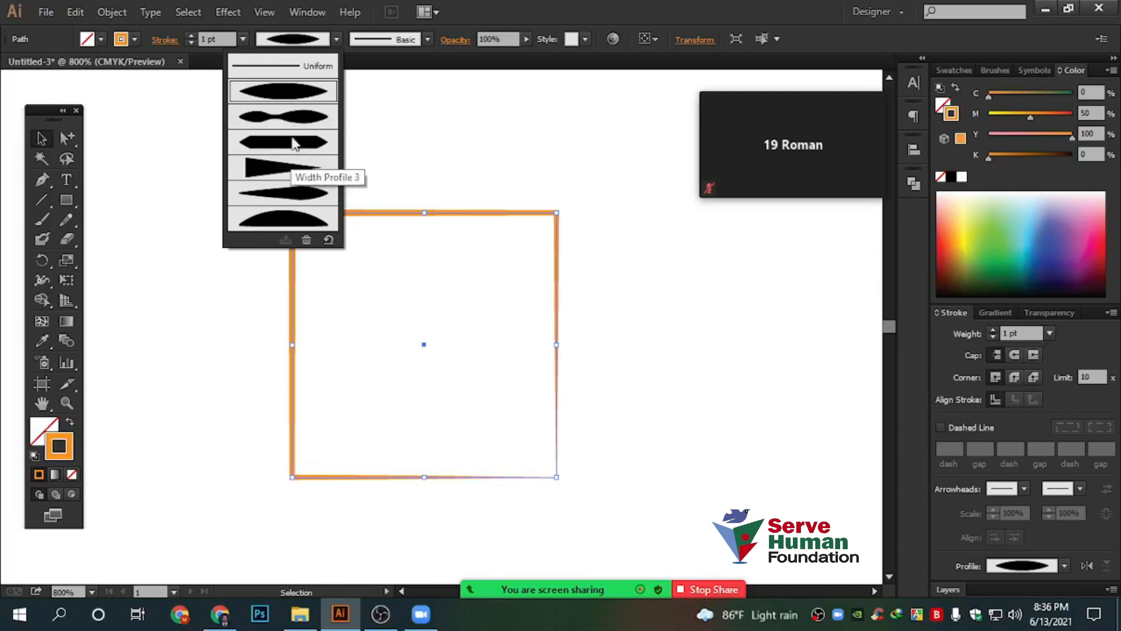
{"action": "left_click", "coordinate": [285, 120]}
{"action": "left_click_drag", "start_coordinate": [212, 91], "coordinate": [705, 531]}
{"action": "left_click", "coordinate": [323, 38]}
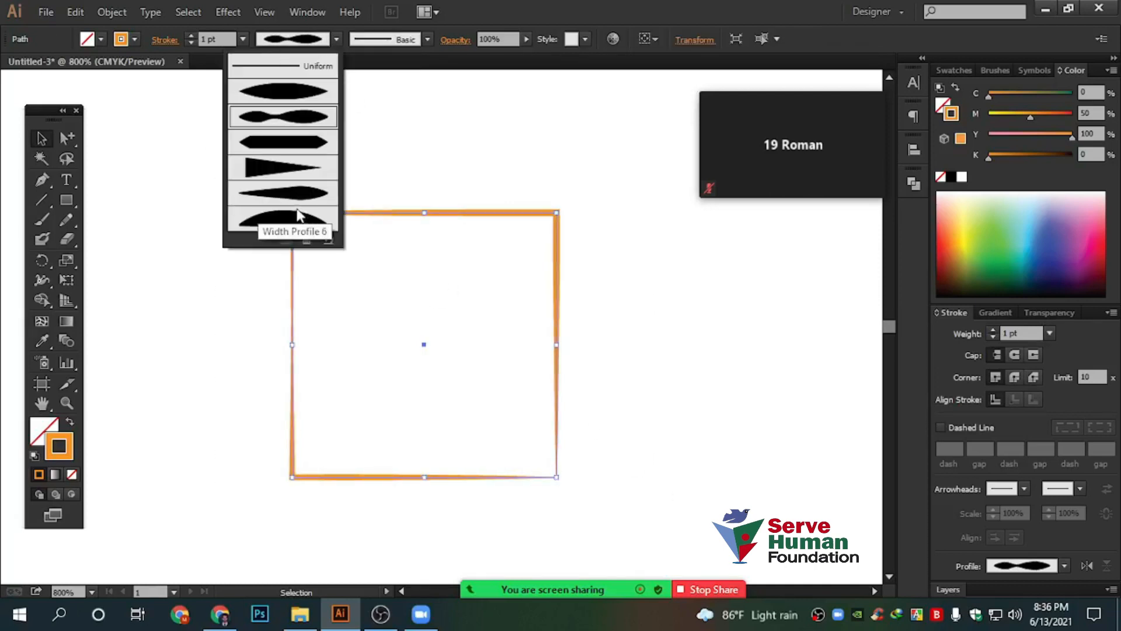
{"action": "left_click", "coordinate": [301, 219]}
{"action": "left_click", "coordinate": [374, 162]}
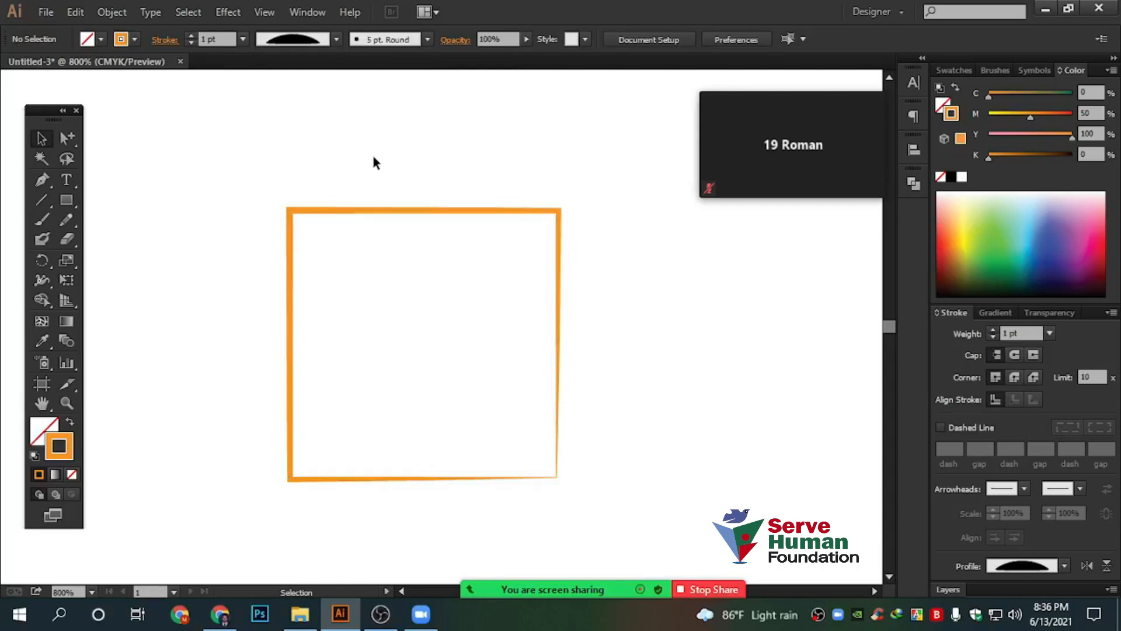
{"action": "left_click_drag", "start_coordinate": [205, 107], "coordinate": [668, 494]}
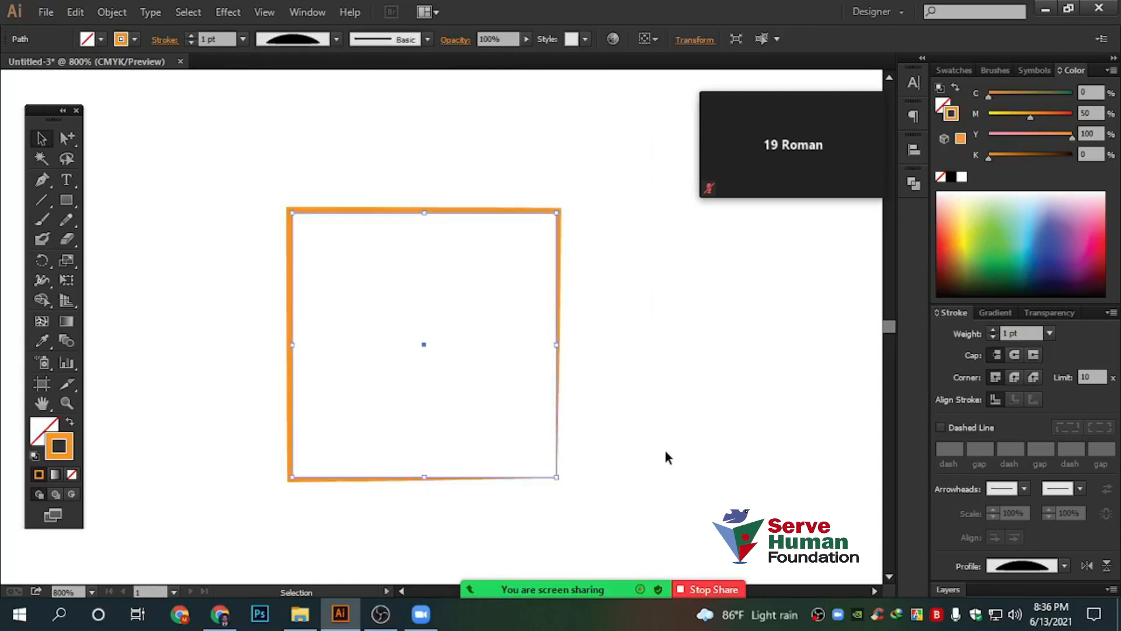
Apply the charcoal brush to the square's outline, then undo it
{"action": "left_click", "coordinate": [427, 39]}
{"action": "left_click", "coordinate": [341, 128]}
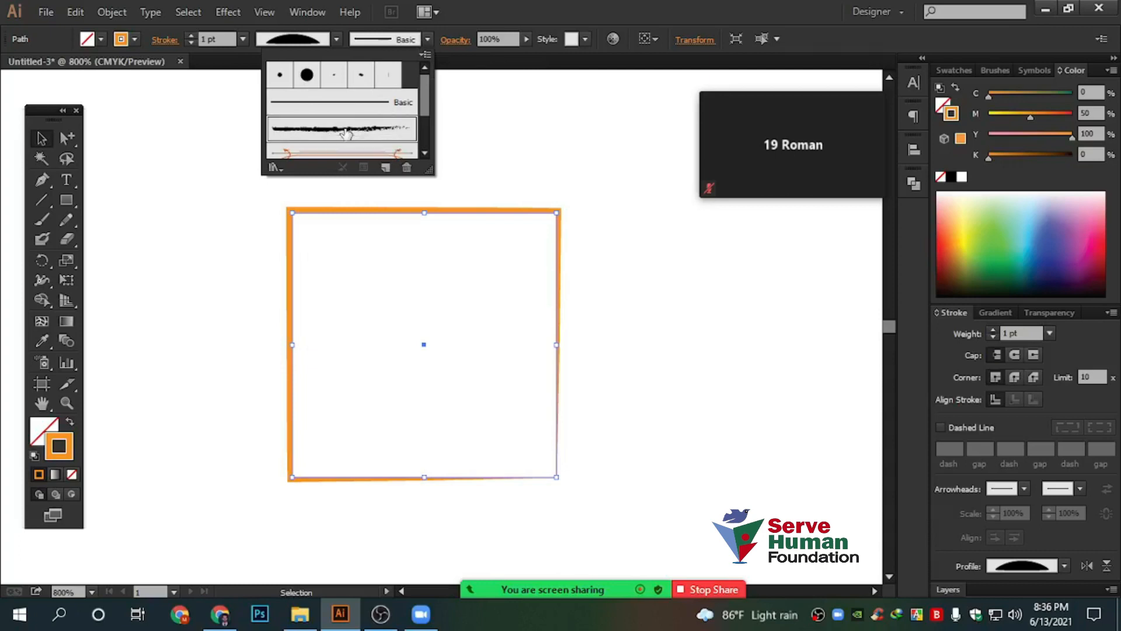
{"action": "left_click", "coordinate": [654, 221]}
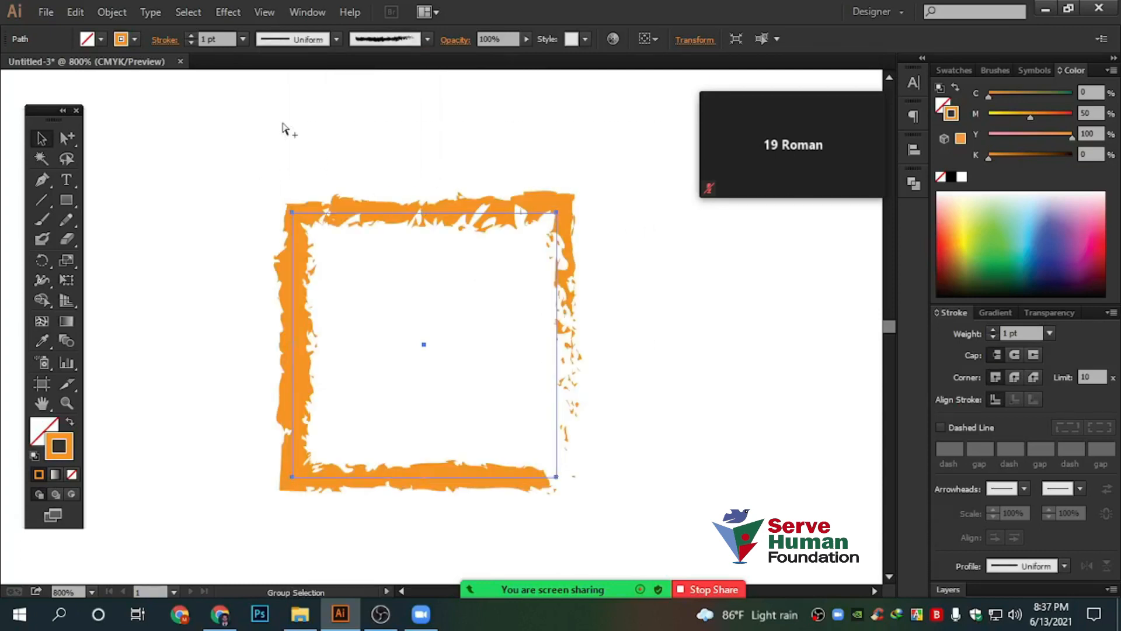
{"action": "key", "text": "ctrl+z"}
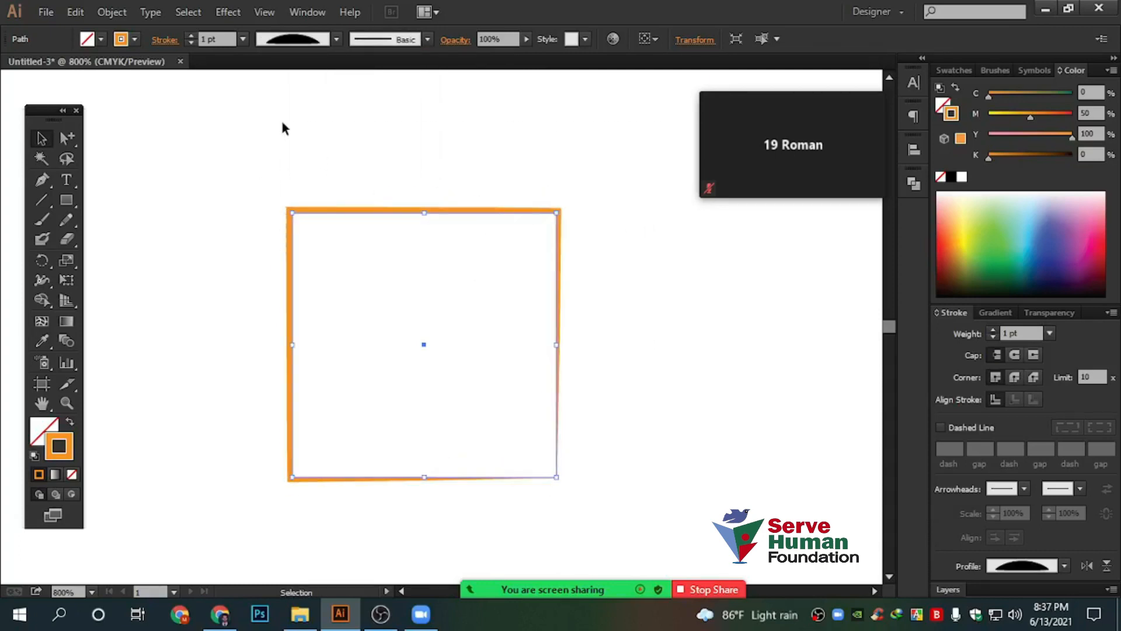
Marquee-select the orange square and delete it
{"action": "left_click_drag", "start_coordinate": [245, 163], "coordinate": [707, 489]}
{"action": "key", "text": "Delete"}
{"action": "left_click", "coordinate": [68, 200]}
Draw a wide rectangle, make it orange-filled with no outline, and stretch it taller
{"action": "left_click_drag", "start_coordinate": [176, 171], "coordinate": [627, 449]}
{"action": "left_click", "coordinate": [42, 138]}
{"action": "left_click", "coordinate": [69, 422]}
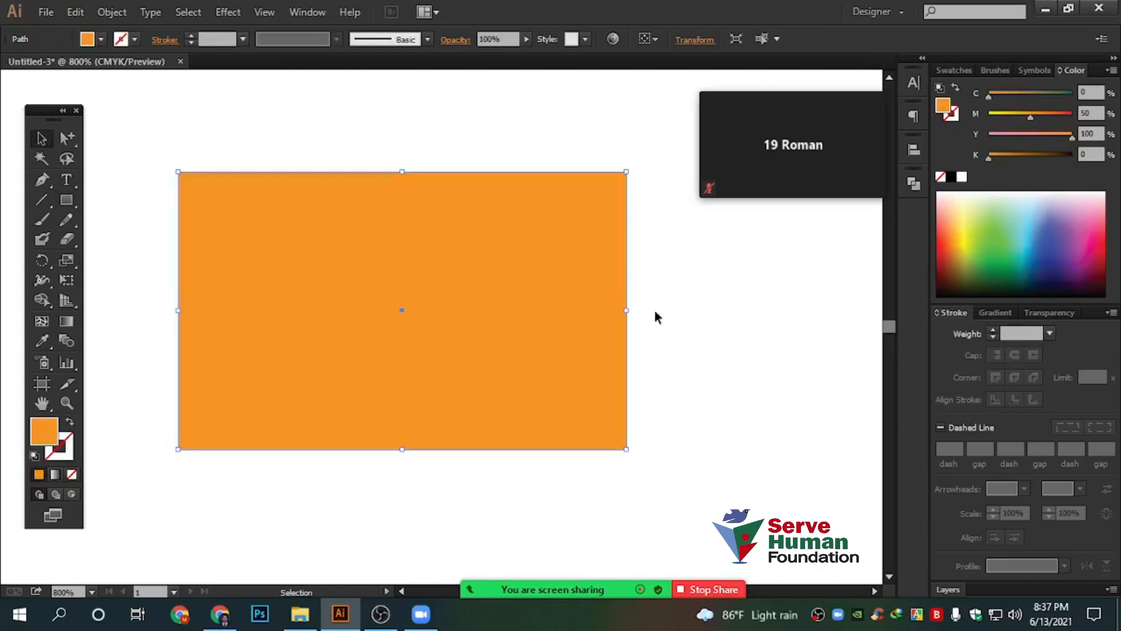
{"action": "left_click_drag", "start_coordinate": [402, 449], "coordinate": [401, 476]}
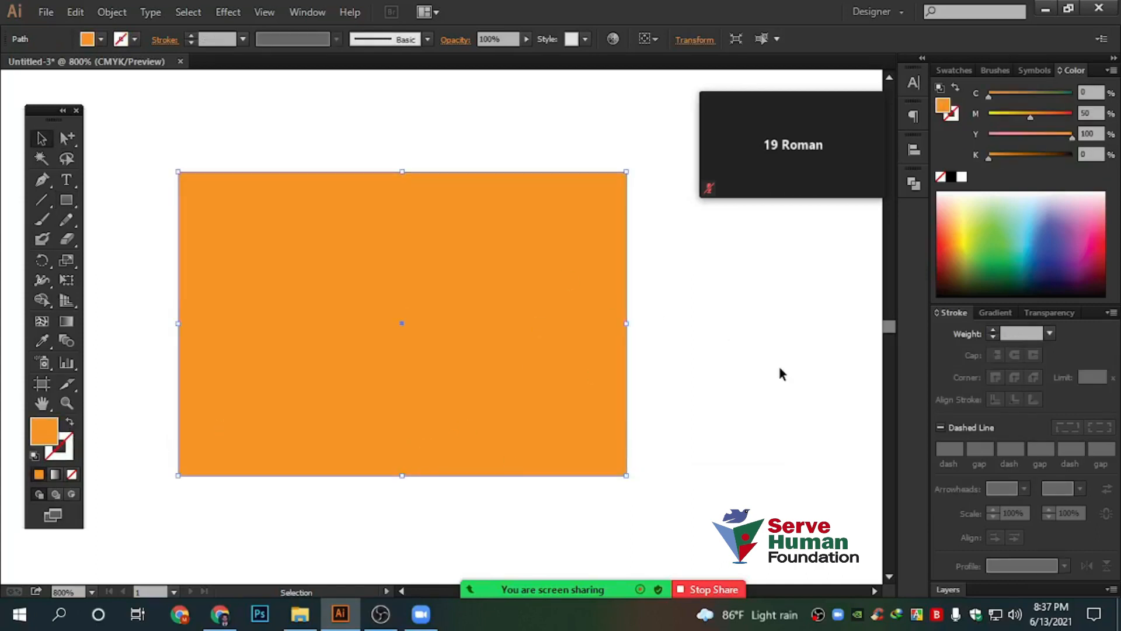
Show all options in the Transparency panel, keeping the Normal blending mode
{"action": "left_click", "coordinate": [1061, 313]}
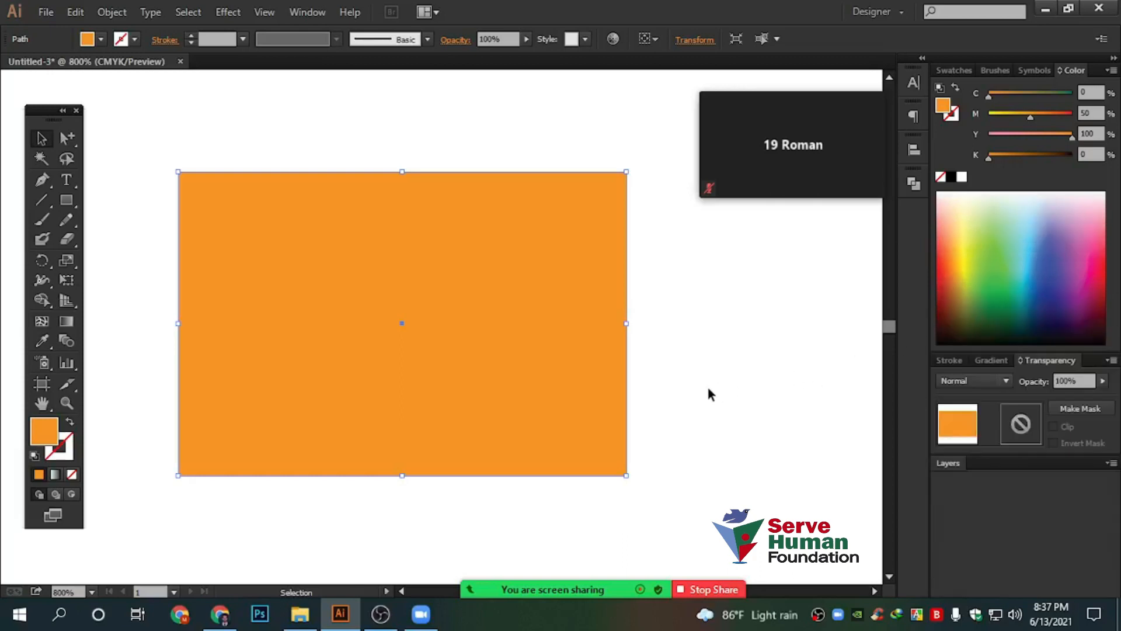
{"action": "left_click", "coordinate": [1108, 361]}
{"action": "left_click", "coordinate": [919, 384]}
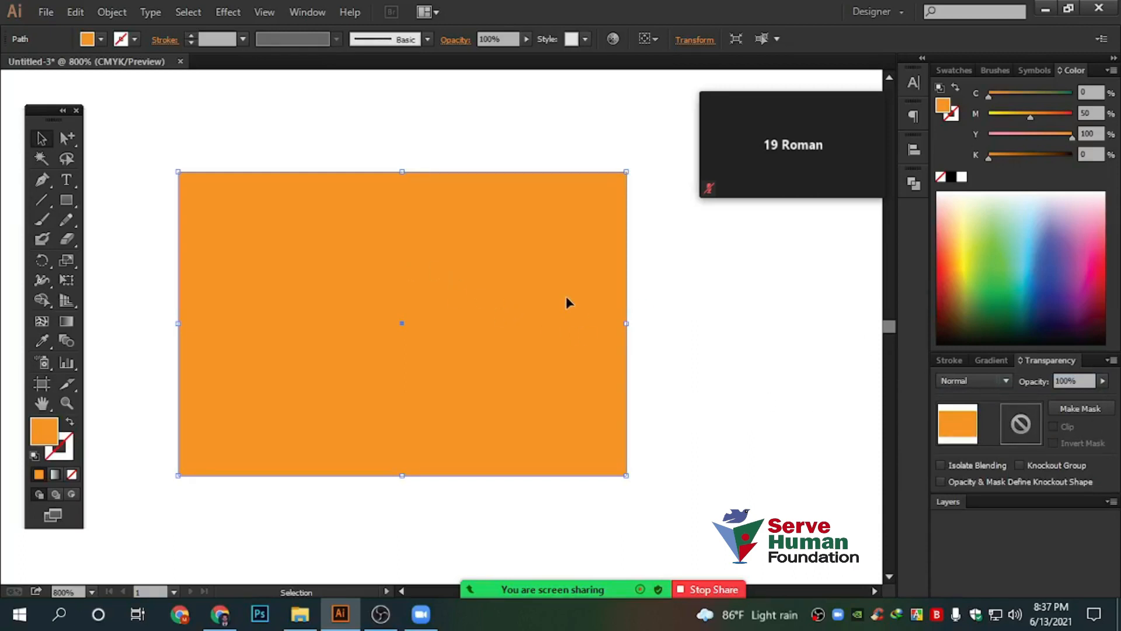
{"action": "left_click", "coordinate": [984, 382]}
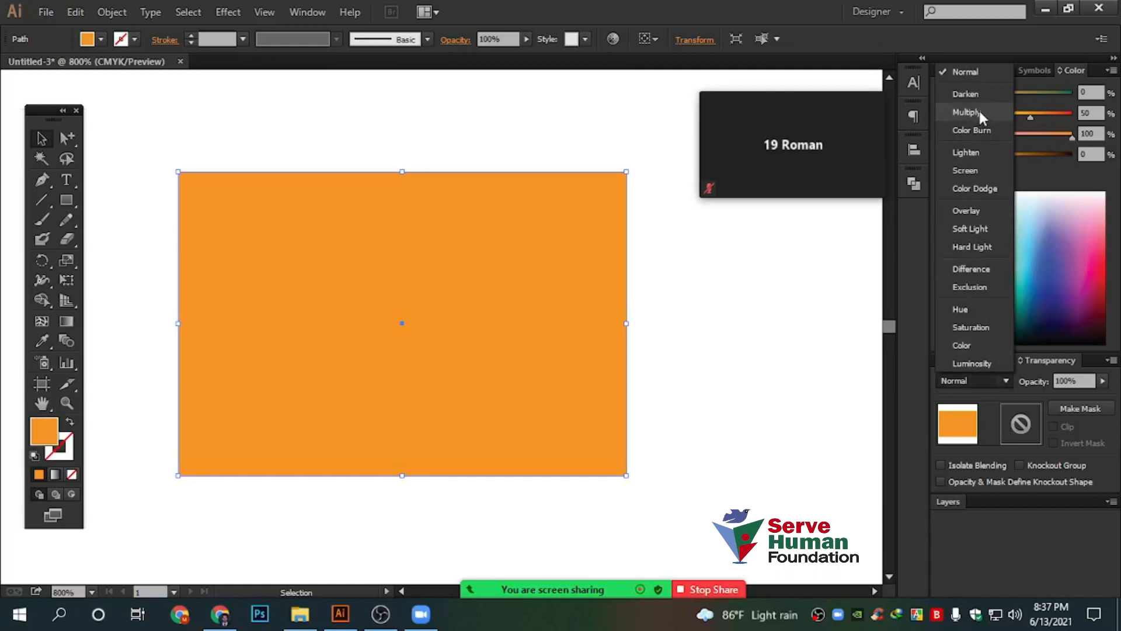
{"action": "left_click", "coordinate": [975, 381]}
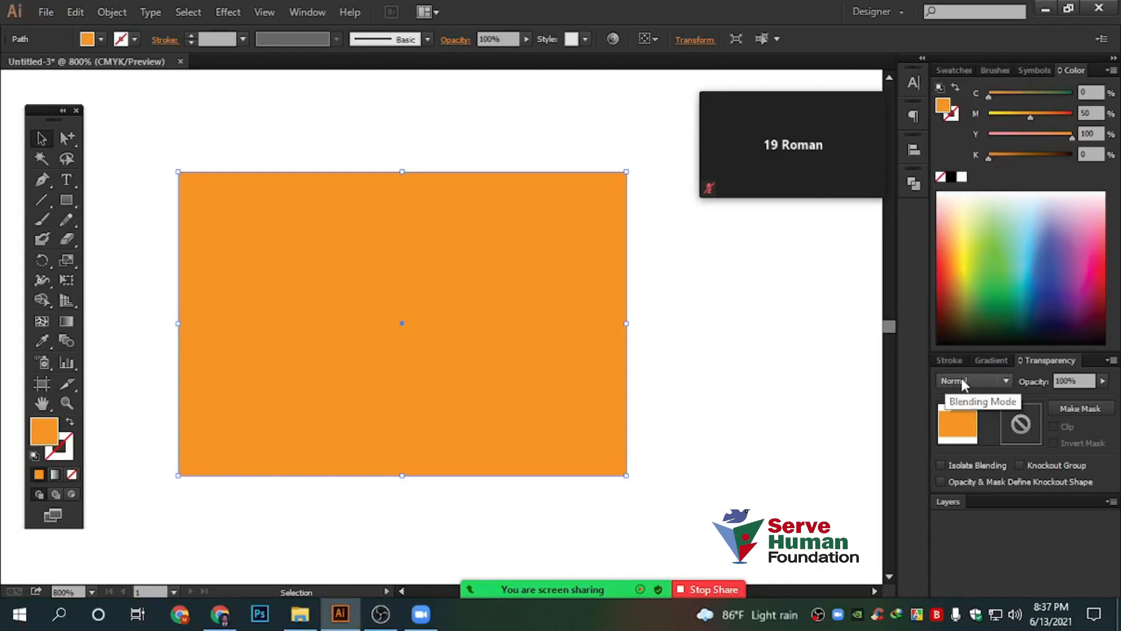
{"action": "left_click", "coordinate": [1086, 380]}
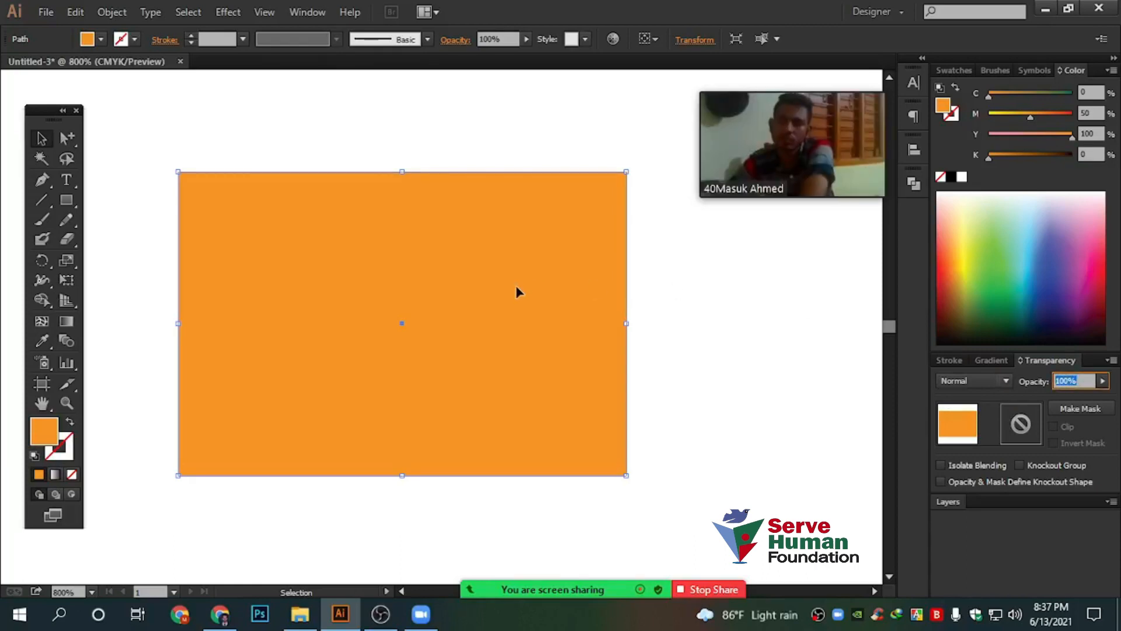
{"action": "scroll", "coordinate": [587, 356], "scroll_direction": "down", "scroll_amount": 2}
{"action": "scroll", "coordinate": [532, 315], "scroll_direction": "up", "scroll_amount": 3}
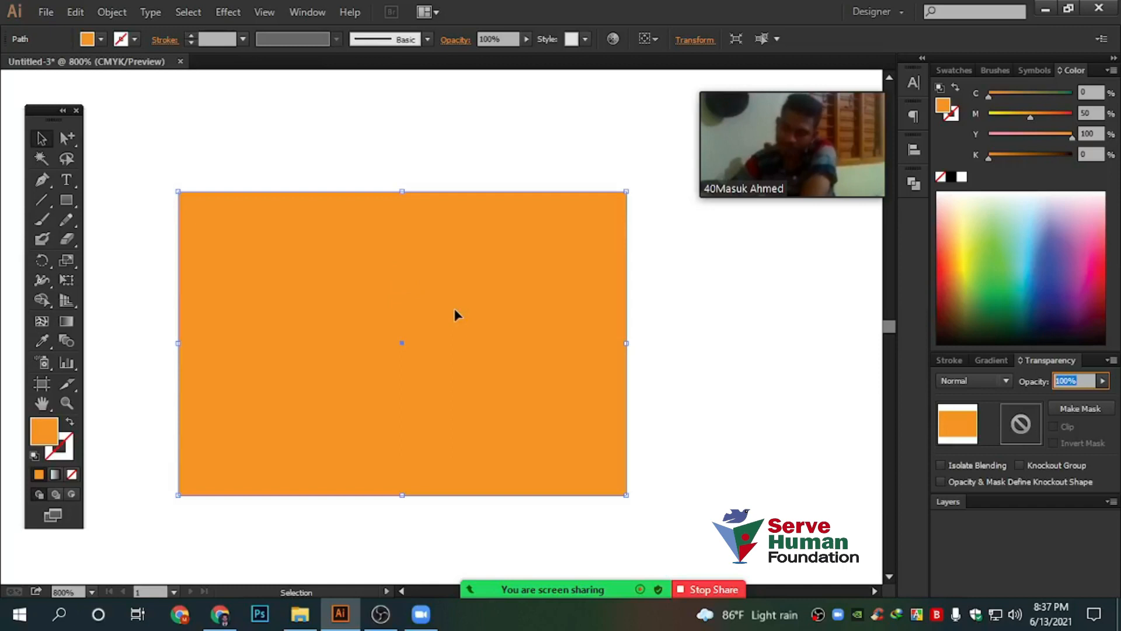
Move the orange rectangle slightly up and drag a duplicate toward the lower right
{"action": "left_click_drag", "start_coordinate": [459, 310], "coordinate": [458, 274]}
{"action": "scroll", "coordinate": [533, 379], "scroll_direction": "up", "scroll_amount": 9}
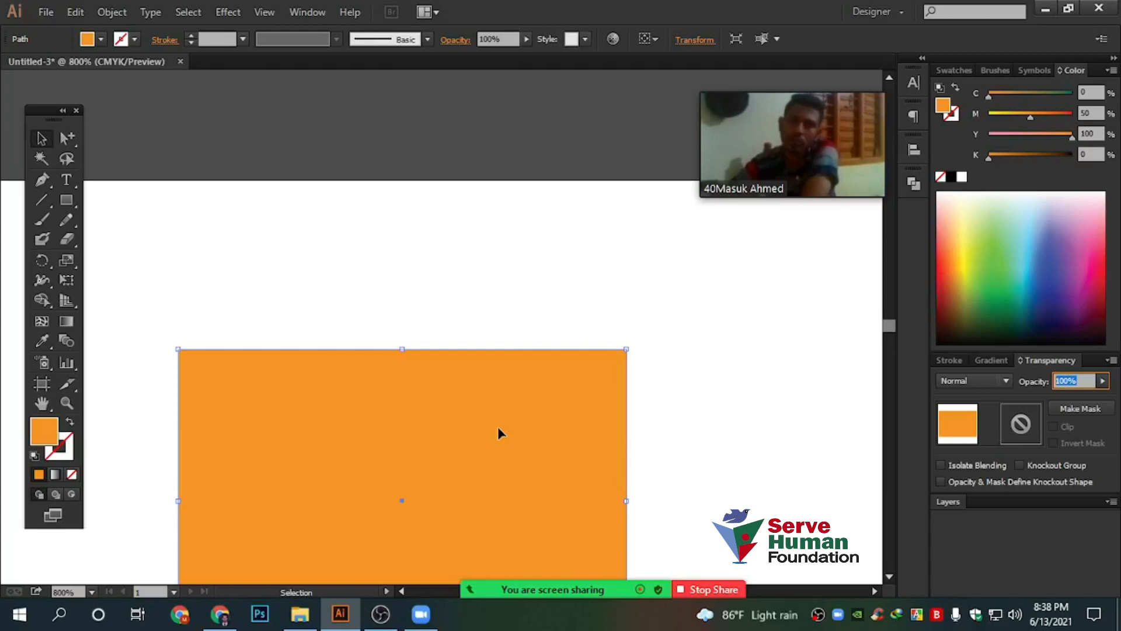
{"action": "scroll", "coordinate": [499, 429], "scroll_direction": "down", "scroll_amount": 8}
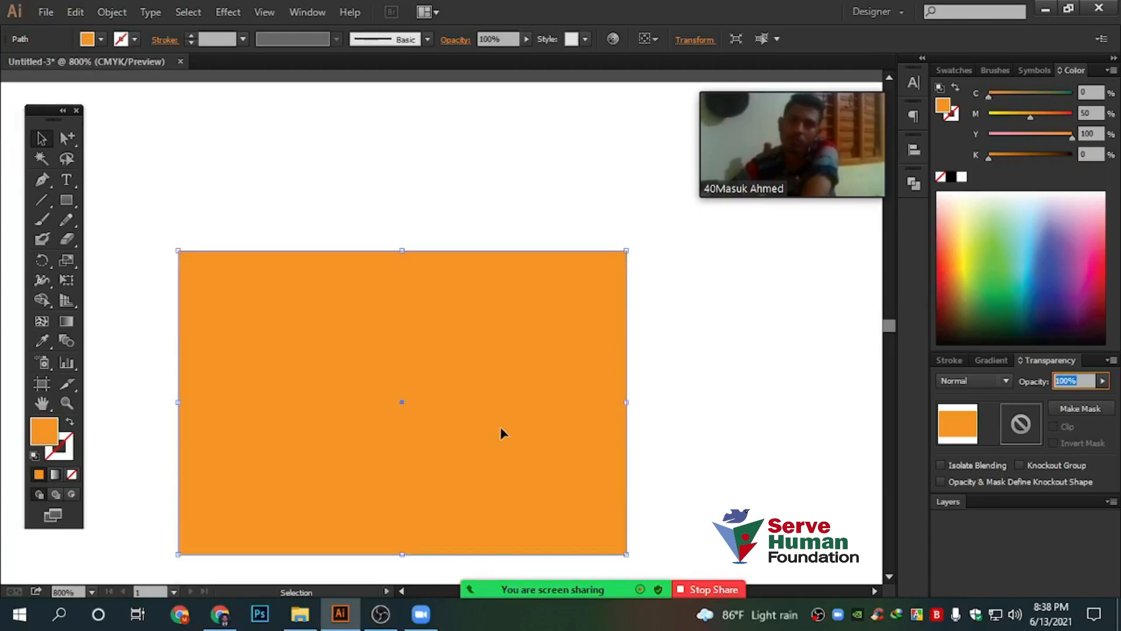
{"action": "left_click_drag", "start_coordinate": [350, 222], "coordinate": [663, 296]}
{"action": "left_click", "coordinate": [1102, 380]}
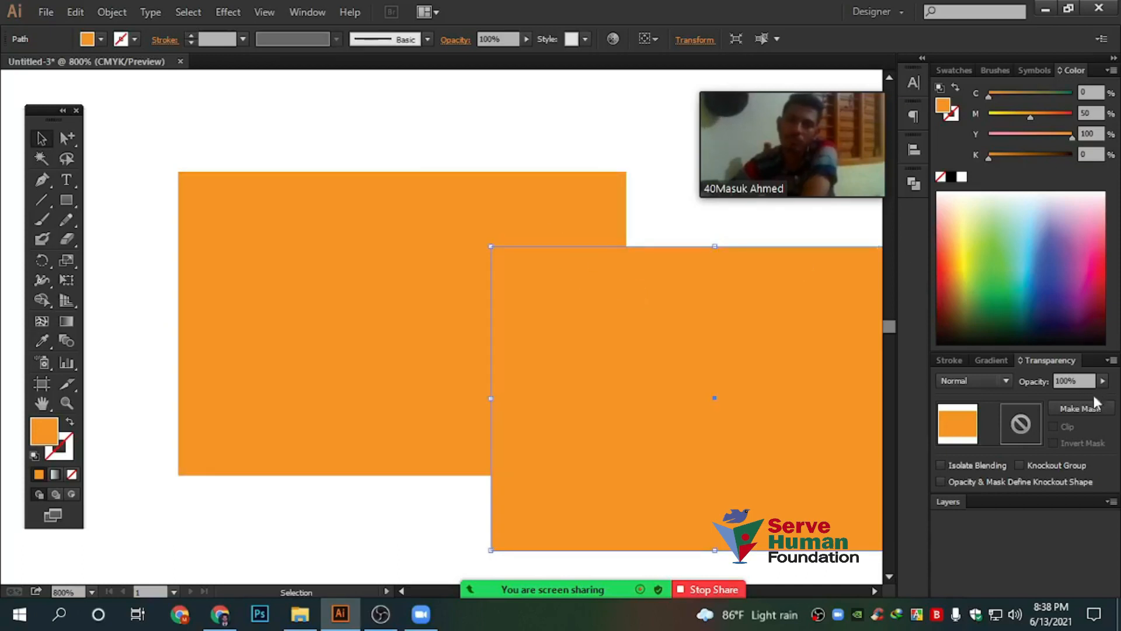
{"action": "left_click_drag", "start_coordinate": [1081, 395], "coordinate": [1055, 397]}
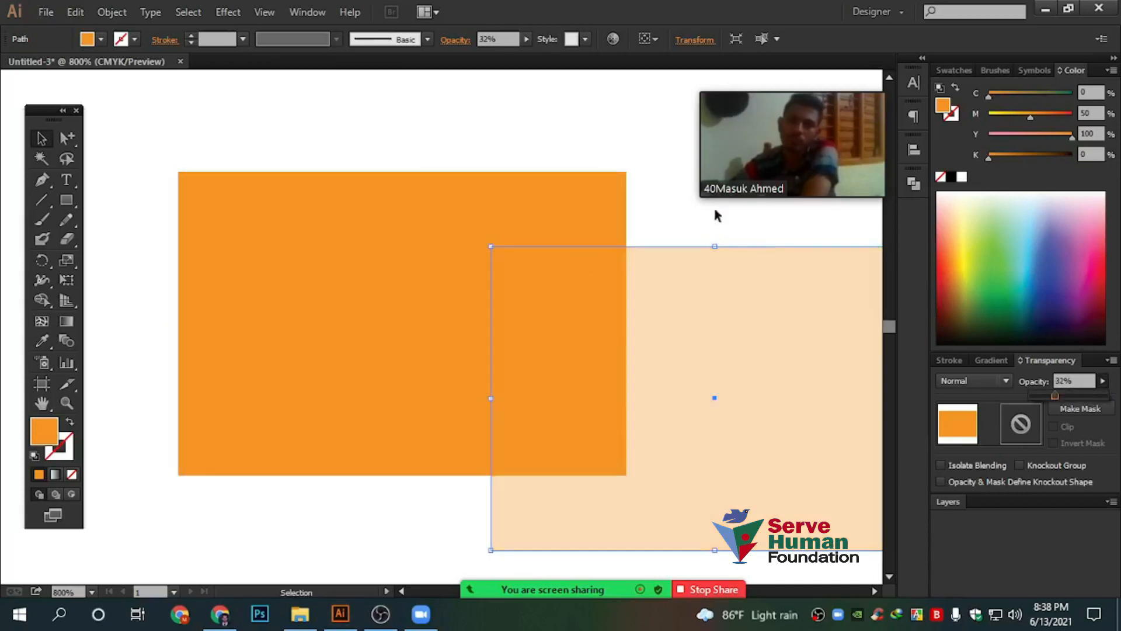
{"action": "left_click", "coordinate": [619, 125]}
{"action": "key", "text": "space"}
{"action": "left_click_drag", "start_coordinate": [640, 156], "coordinate": [526, 155]}
{"action": "left_click_drag", "start_coordinate": [535, 290], "coordinate": [566, 282]}
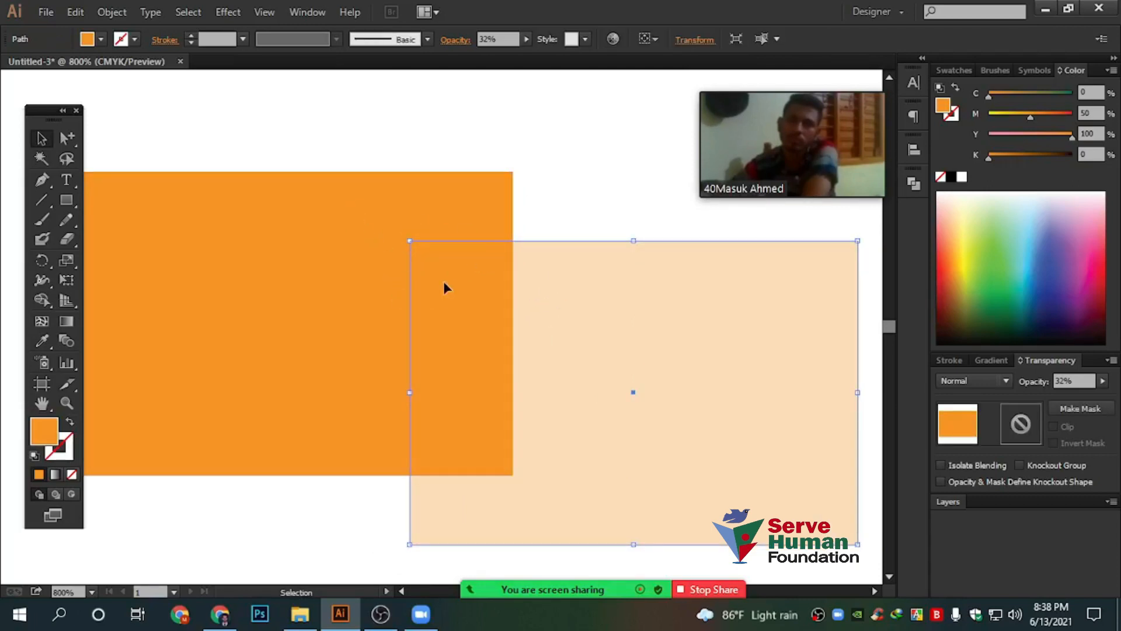
{"action": "left_click", "coordinate": [1071, 93]}
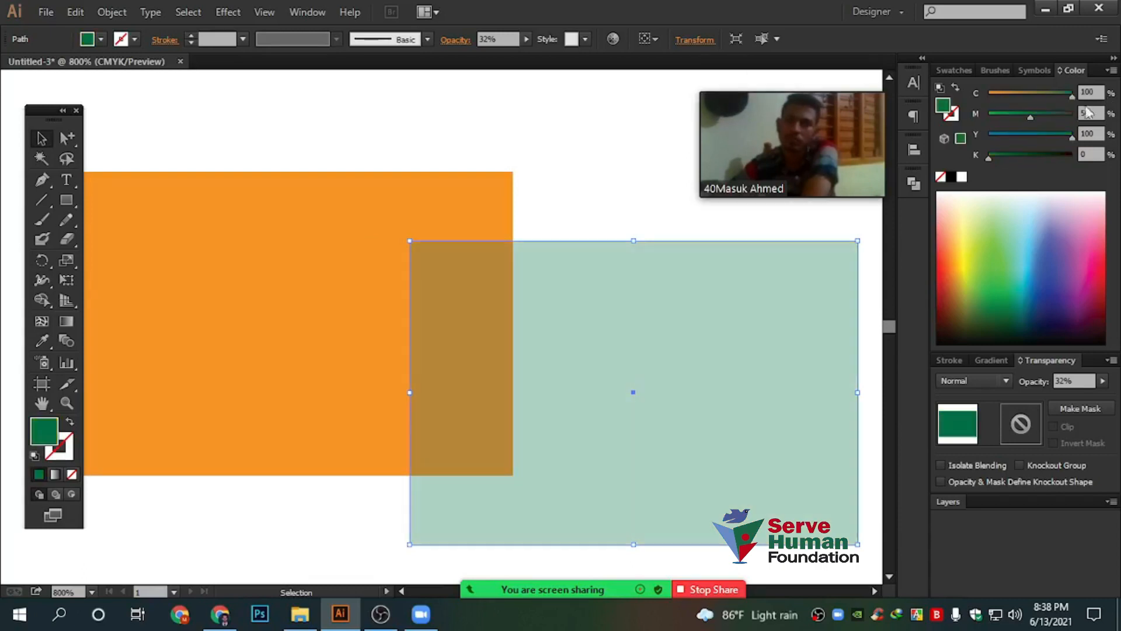
{"action": "left_click", "coordinate": [526, 189]}
{"action": "left_click", "coordinate": [459, 288]}
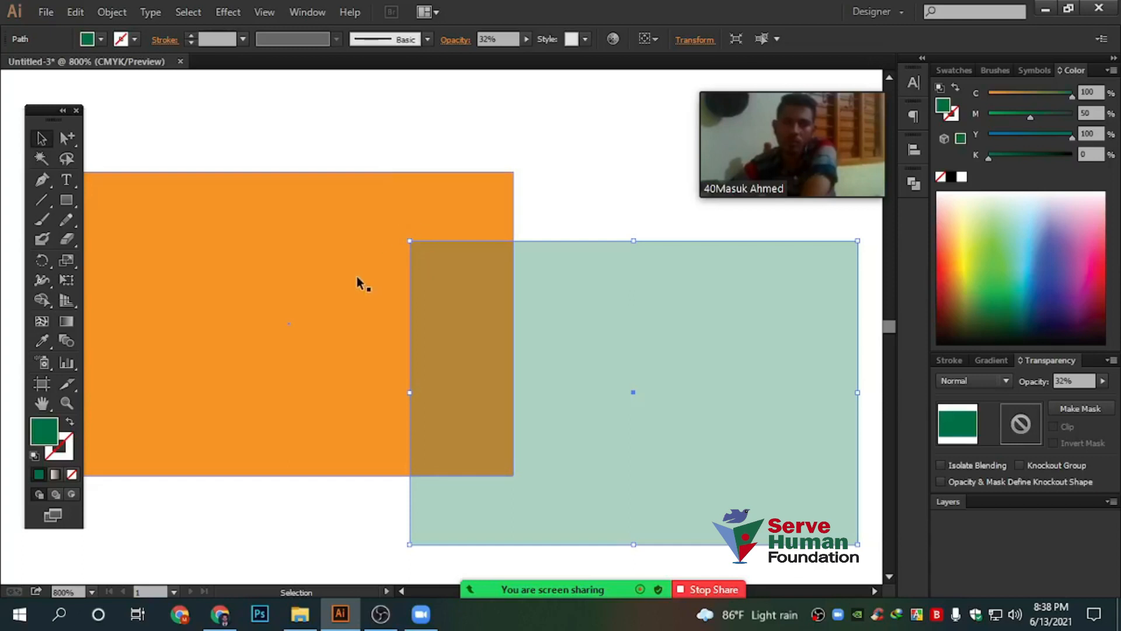
{"action": "left_click_drag", "start_coordinate": [651, 363], "coordinate": [642, 319]}
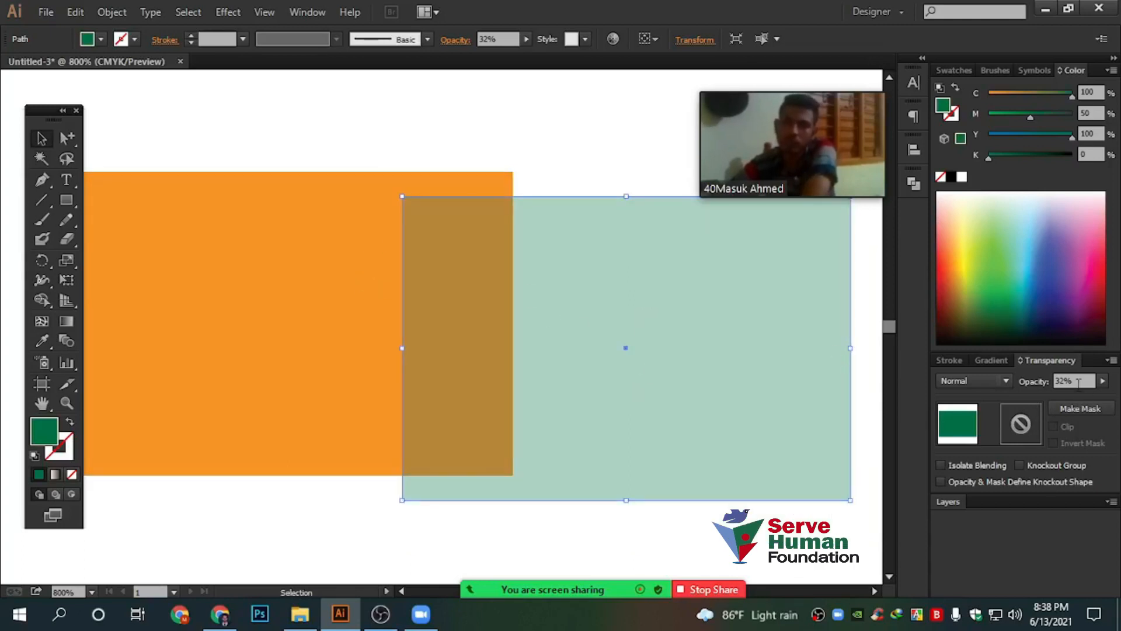
{"action": "left_click", "coordinate": [1102, 381]}
{"action": "left_click_drag", "start_coordinate": [1057, 395], "coordinate": [1043, 399]}
{"action": "left_click", "coordinate": [536, 129]}
{"action": "left_click_drag", "start_coordinate": [524, 285], "coordinate": [521, 268]}
{"action": "left_click", "coordinate": [1103, 381]}
{"action": "left_click_drag", "start_coordinate": [1091, 400], "coordinate": [1100, 400]}
{"action": "left_click", "coordinate": [574, 125]}
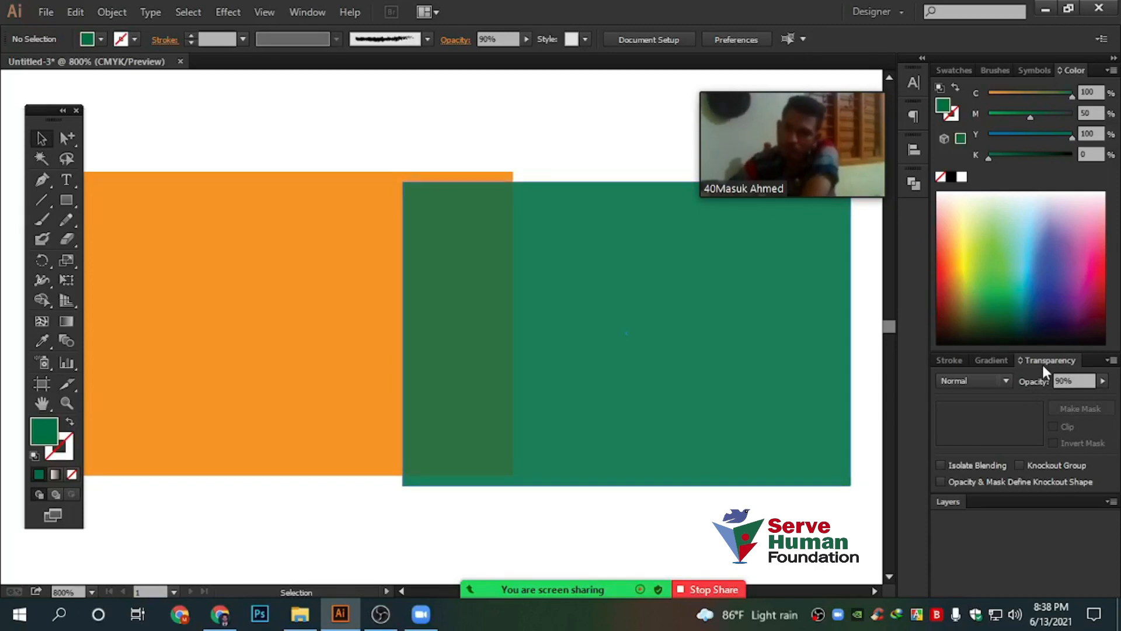
{"action": "left_click", "coordinate": [994, 379]}
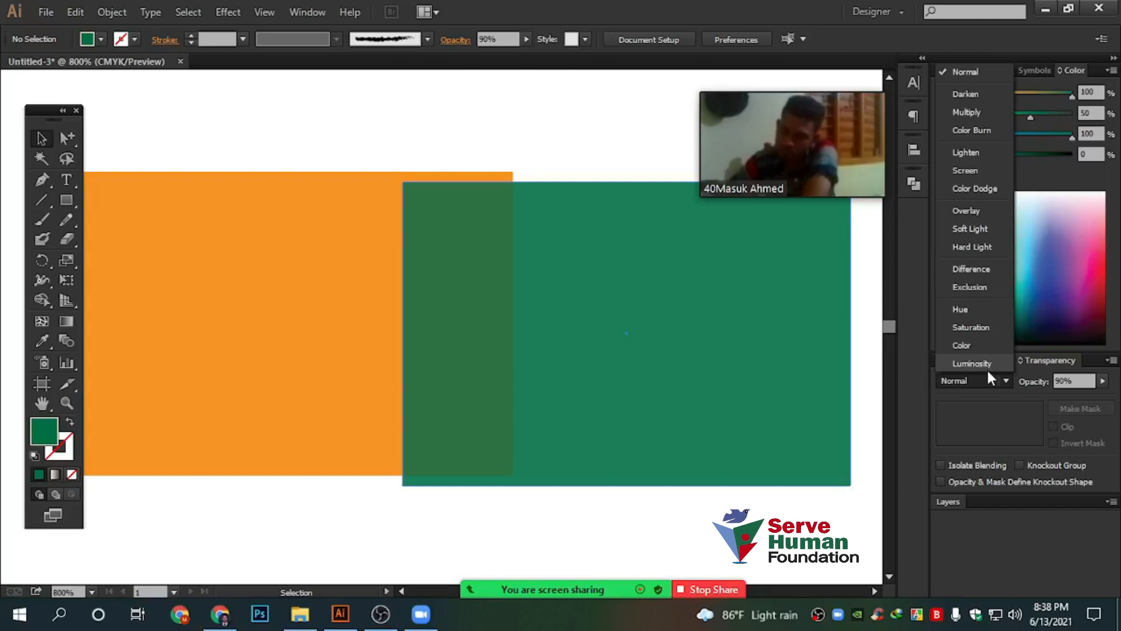
{"action": "left_click", "coordinate": [783, 544]}
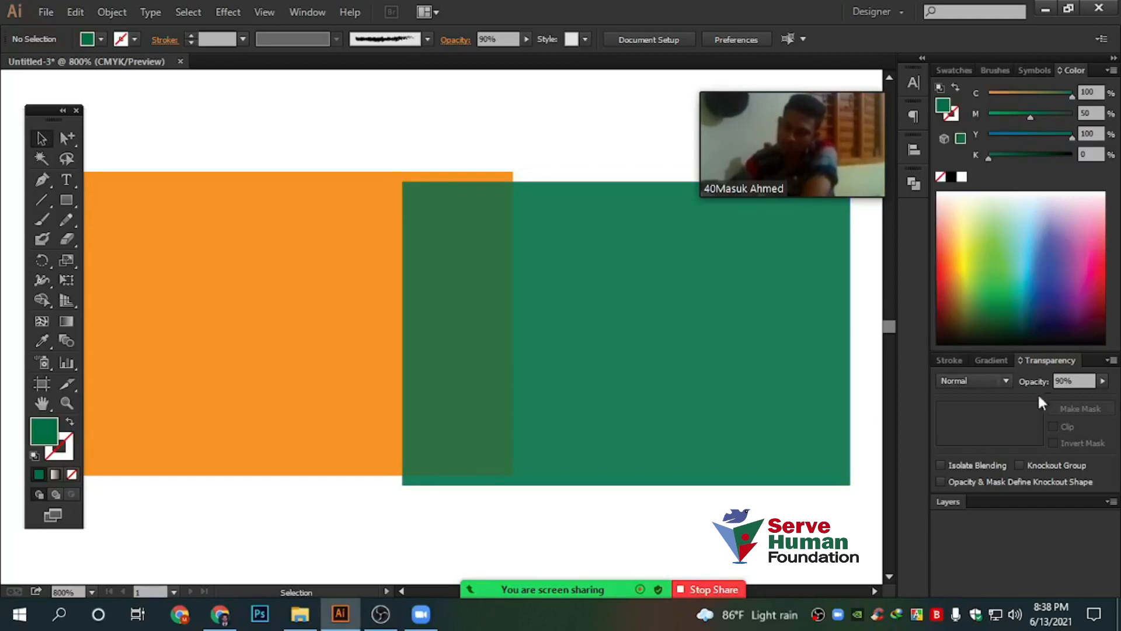
{"action": "left_click", "coordinate": [497, 321]}
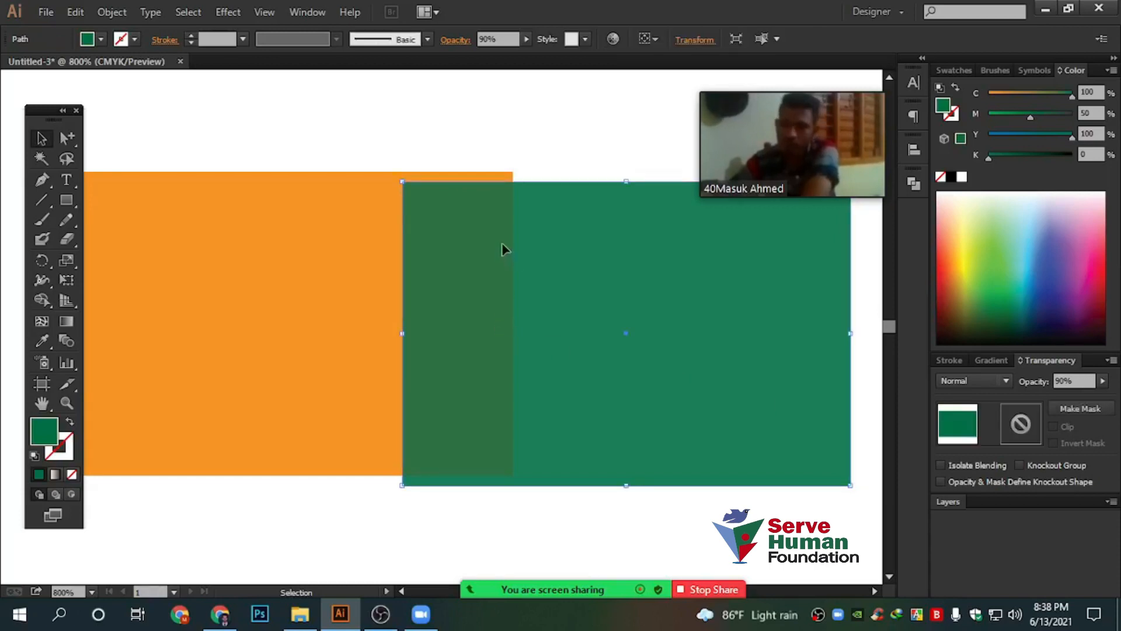
{"action": "left_click", "coordinate": [510, 39]}
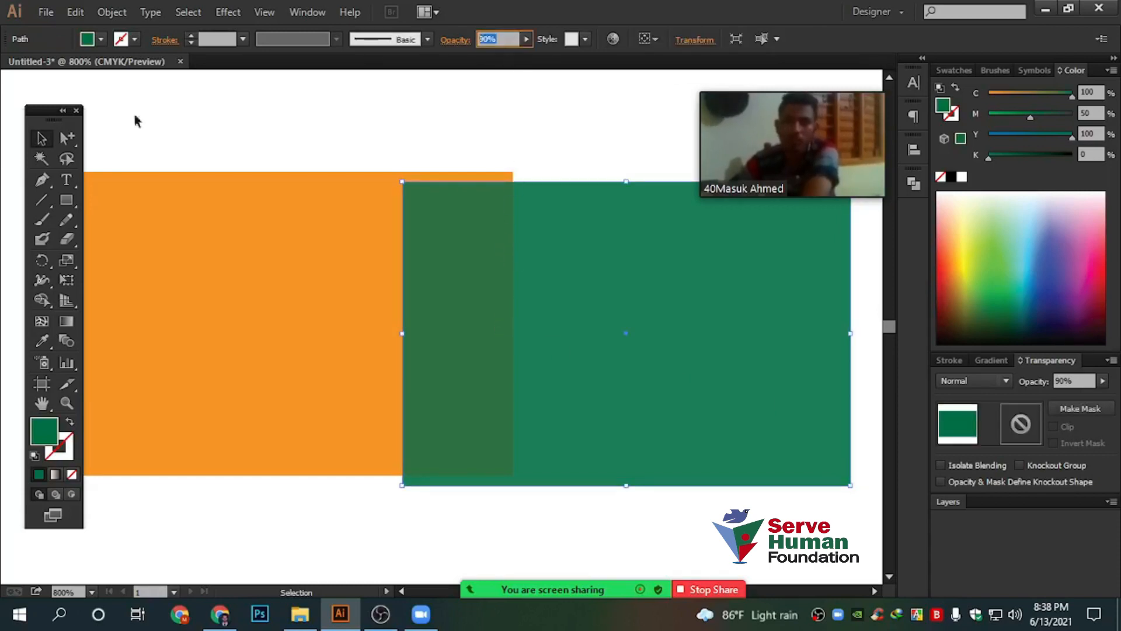
Delete the green rectangle, then bring the orange rectangle into view and delete it too
{"action": "left_click_drag", "start_coordinate": [566, 91], "coordinate": [727, 453]}
{"action": "key", "text": "Delete"}
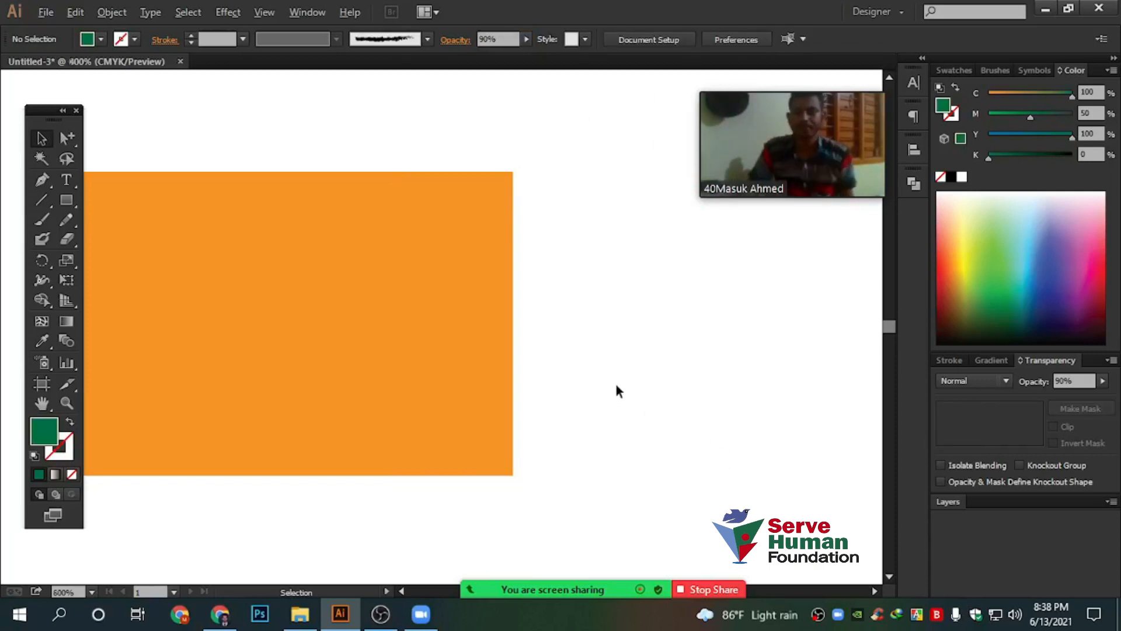
{"action": "scroll", "coordinate": [615, 384], "scroll_direction": "down", "scroll_amount": 4}
{"action": "left_click_drag", "start_coordinate": [678, 393], "coordinate": [522, 327]}
{"action": "left_click_drag", "start_coordinate": [311, 194], "coordinate": [528, 397]}
{"action": "key", "text": "Delete"}
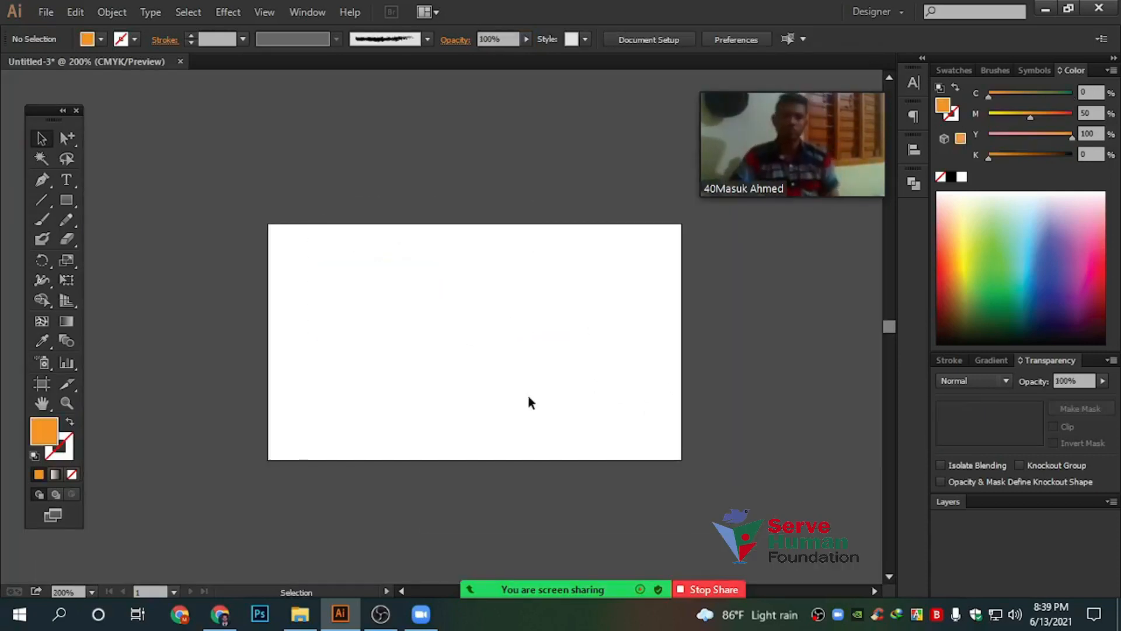
{"action": "scroll", "coordinate": [562, 337], "scroll_direction": "up", "scroll_amount": 1}
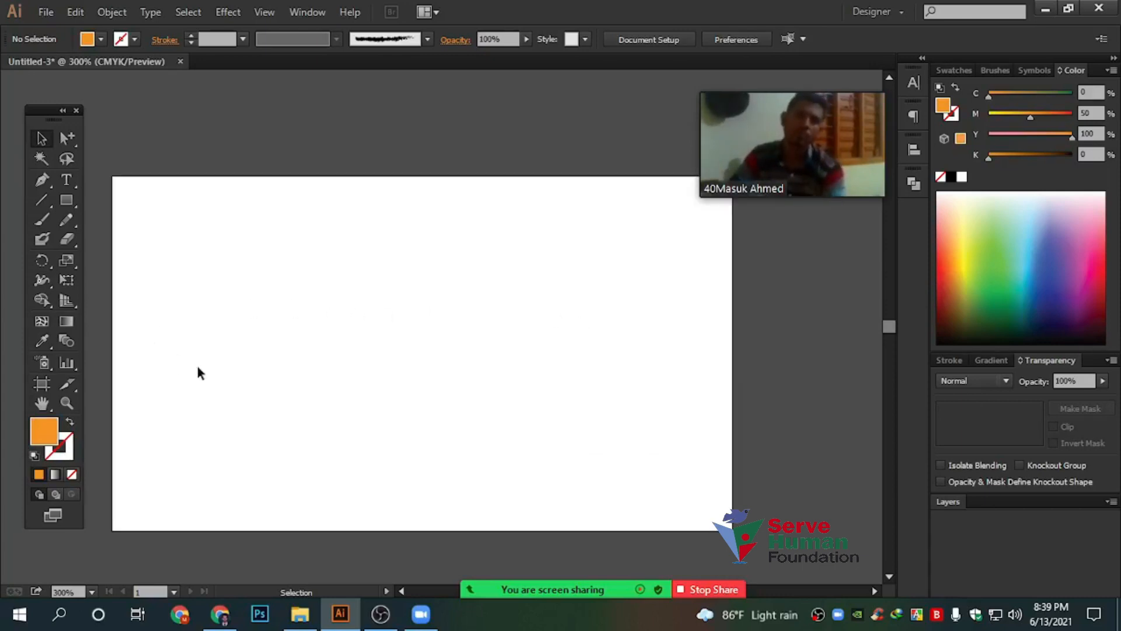
{"action": "left_click_drag", "start_coordinate": [93, 121], "coordinate": [832, 569]}
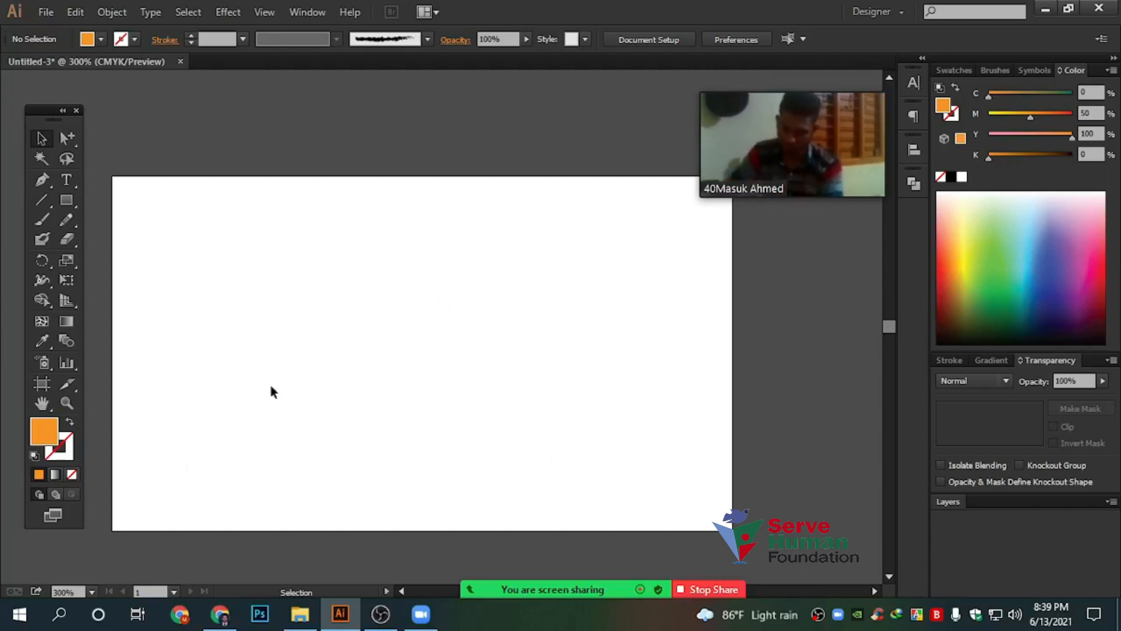
Nudge Artboard 1 right and down, then draw Artboard 2 above and square Artboard 3 to the right
{"action": "left_click", "coordinate": [40, 389]}
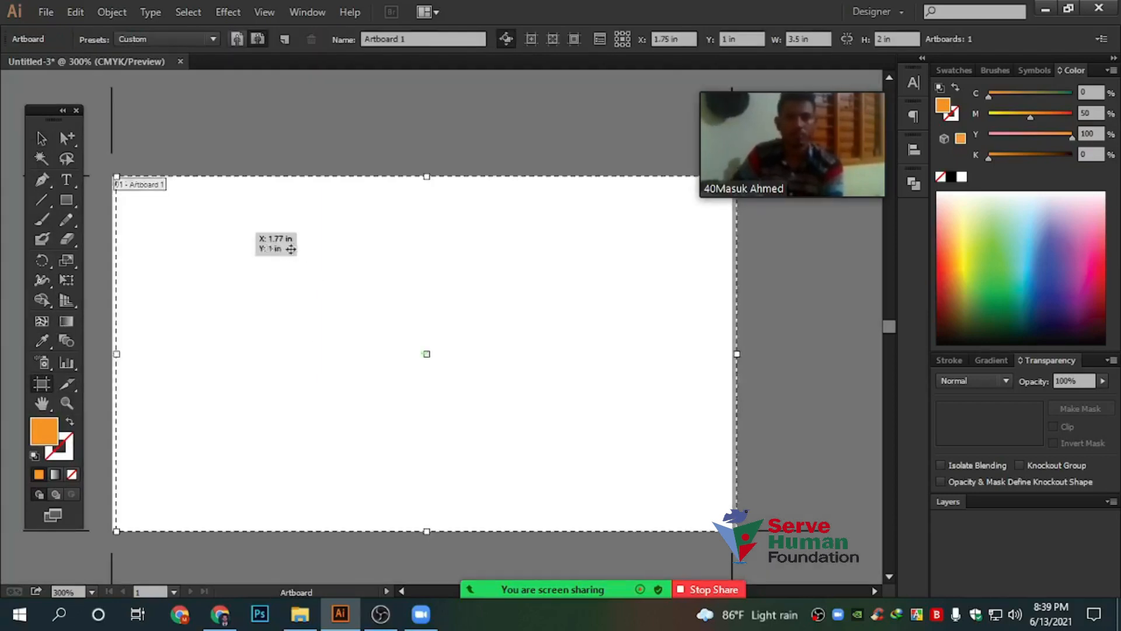
{"action": "left_click_drag", "start_coordinate": [290, 249], "coordinate": [316, 228]}
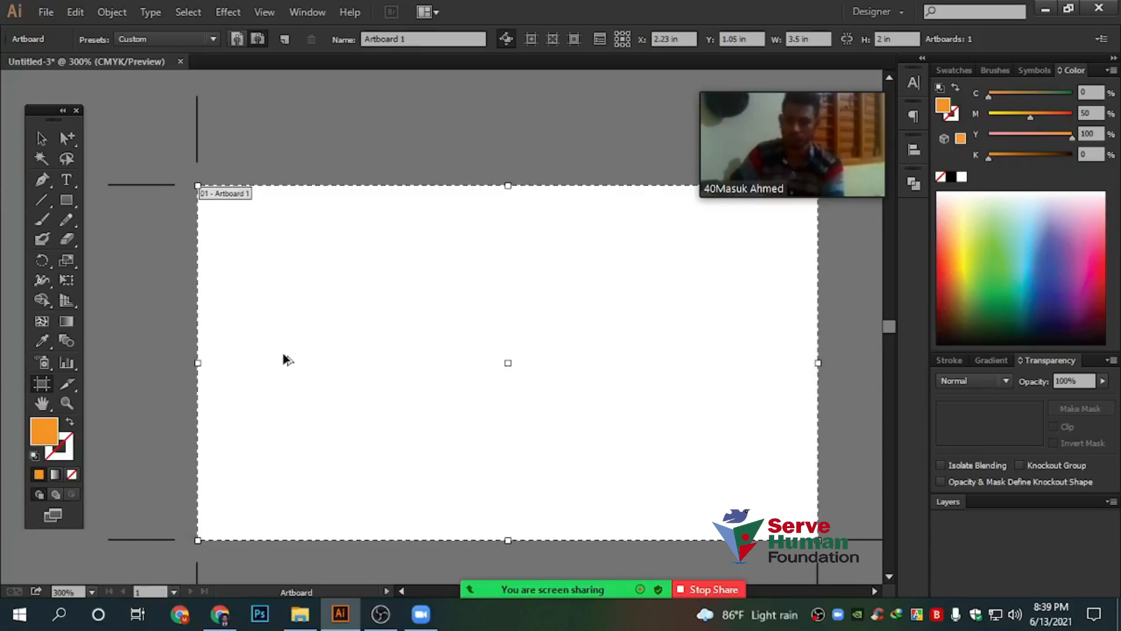
{"action": "scroll", "coordinate": [283, 354], "scroll_direction": "down", "scroll_amount": 3}
{"action": "scroll", "coordinate": [284, 355], "scroll_direction": "up", "scroll_amount": 1}
{"action": "left_click_drag", "start_coordinate": [237, 145], "coordinate": [521, 263]}
{"action": "left_click_drag", "start_coordinate": [579, 238], "coordinate": [728, 406]}
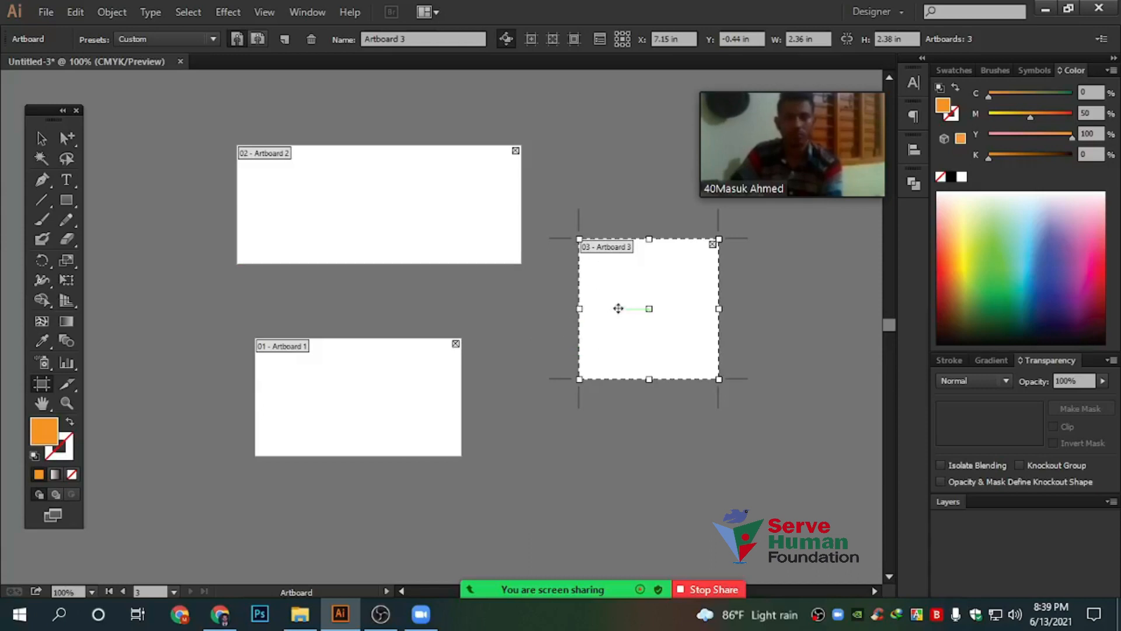
Delete Artboards 2 and 3 and zoom in on the remaining Artboard 1
{"action": "left_click", "coordinate": [340, 196]}
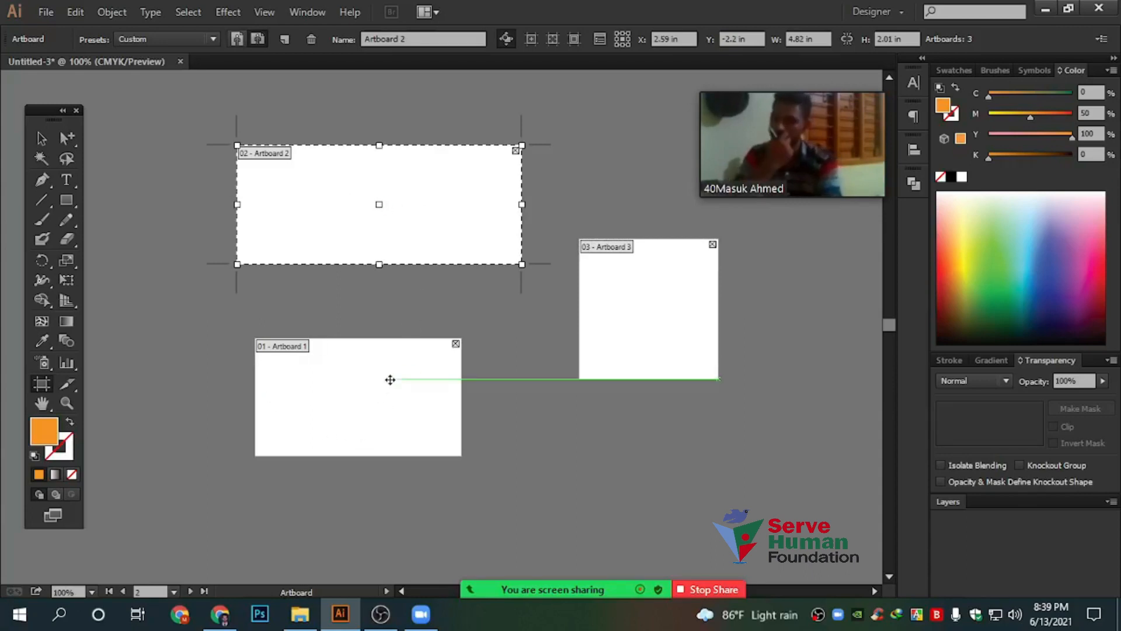
{"action": "left_click", "coordinate": [391, 379]}
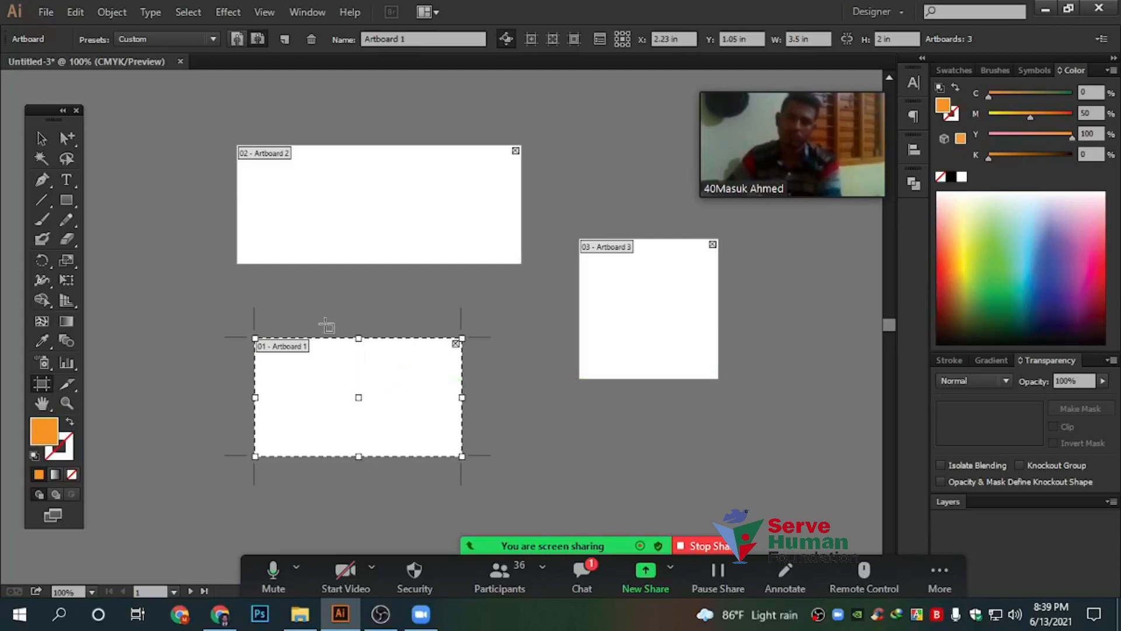
{"action": "scroll", "coordinate": [327, 321], "scroll_direction": "down", "scroll_amount": 1}
{"action": "left_click", "coordinate": [474, 196]}
{"action": "key", "text": "Delete"}
{"action": "left_click", "coordinate": [621, 263]}
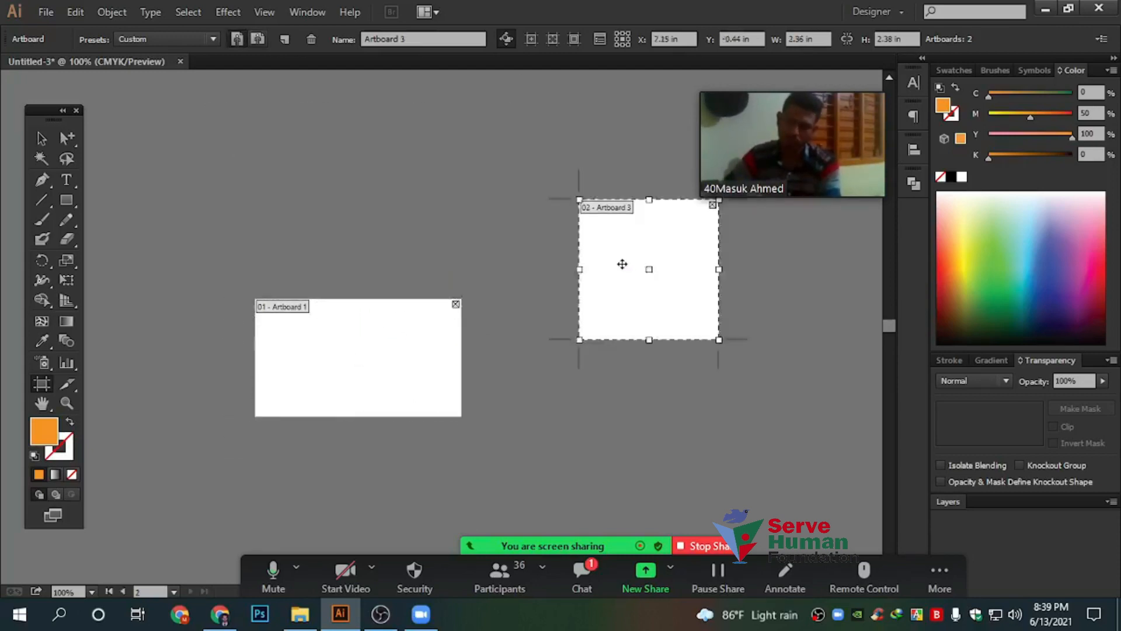
{"action": "key", "text": "Delete"}
{"action": "key", "text": "alt"}
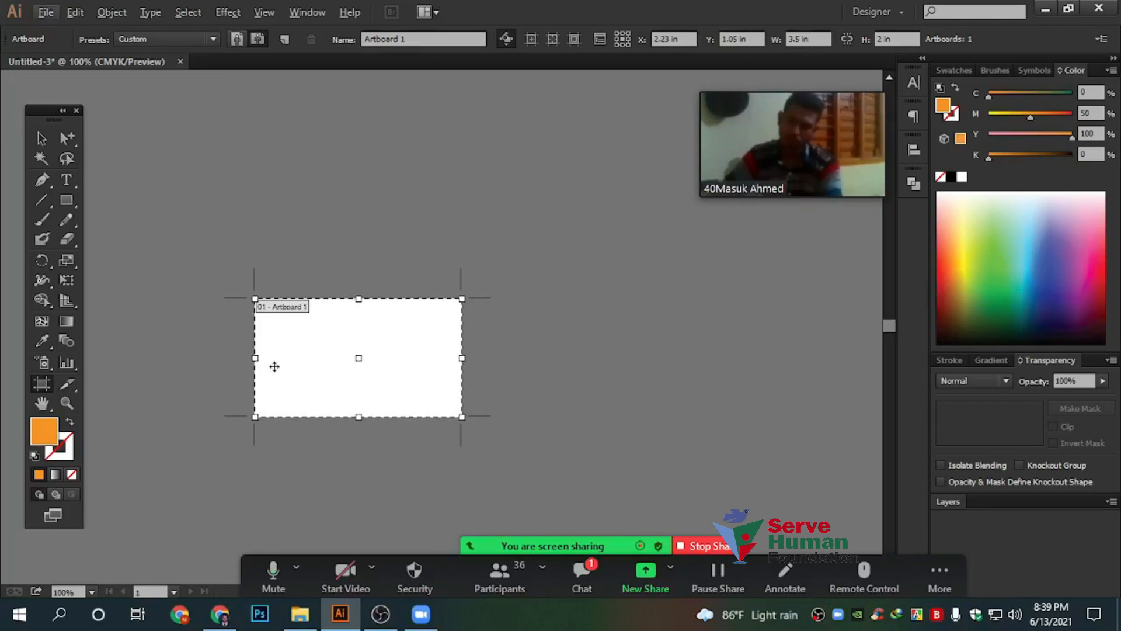
{"action": "scroll", "coordinate": [304, 333], "scroll_direction": "up", "scroll_amount": 1}
{"action": "scroll", "coordinate": [304, 334], "scroll_direction": "up", "scroll_amount": 2}
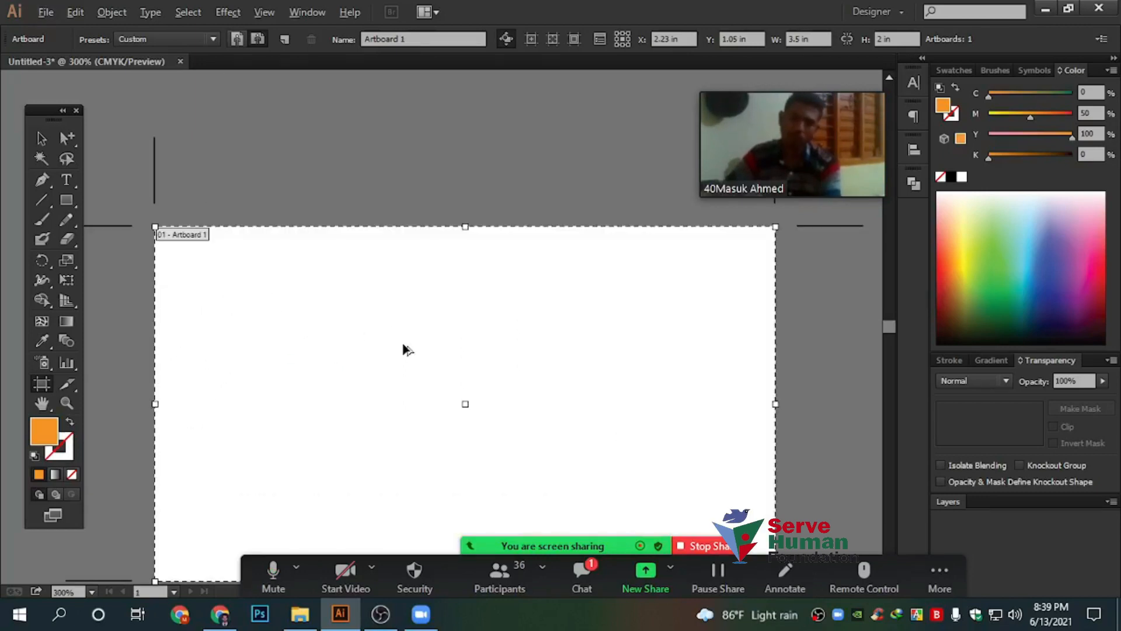
{"action": "scroll", "coordinate": [403, 348], "scroll_direction": "down", "scroll_amount": 2}
{"action": "scroll", "coordinate": [405, 330], "scroll_direction": "down", "scroll_amount": 1}
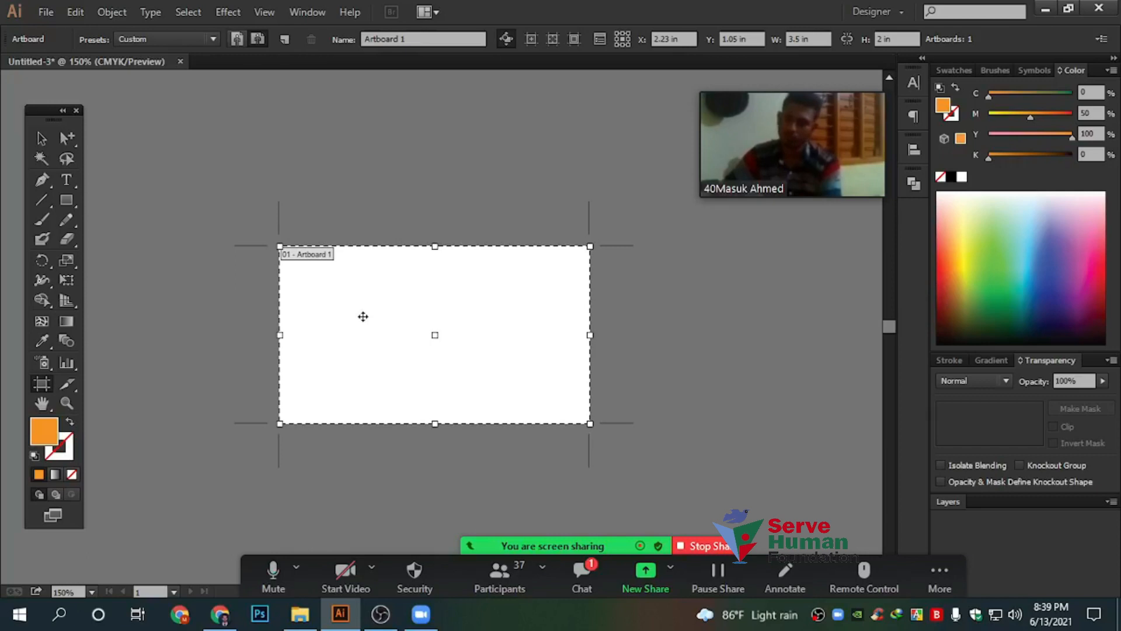
{"action": "left_click", "coordinate": [808, 39]}
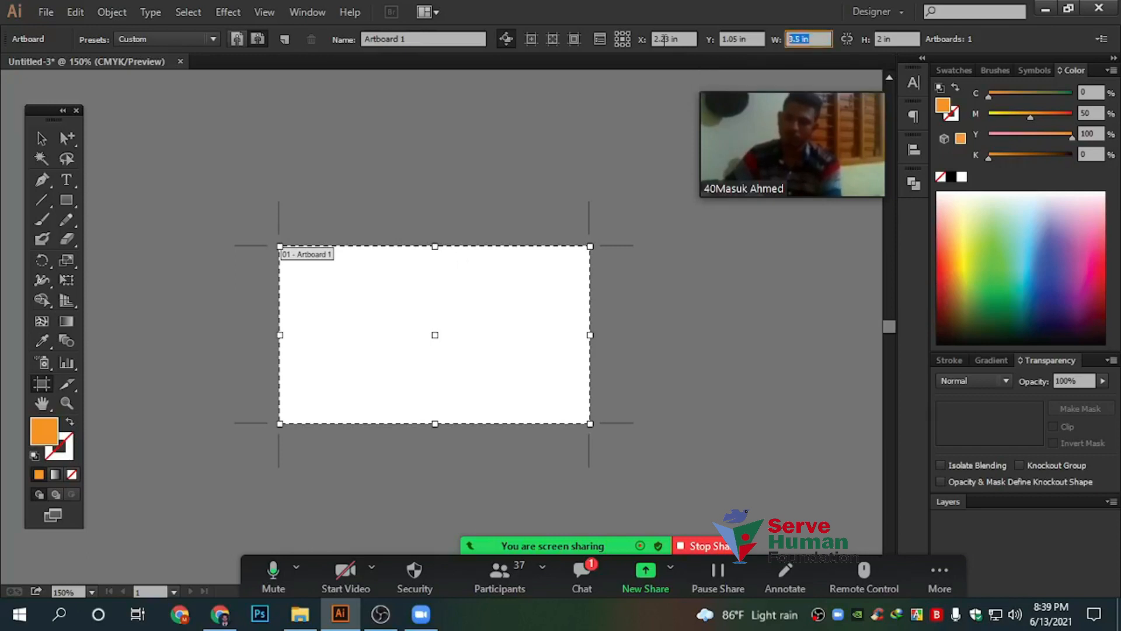
{"action": "type", "text": "3"}
{"action": "key", "text": "Tab"}
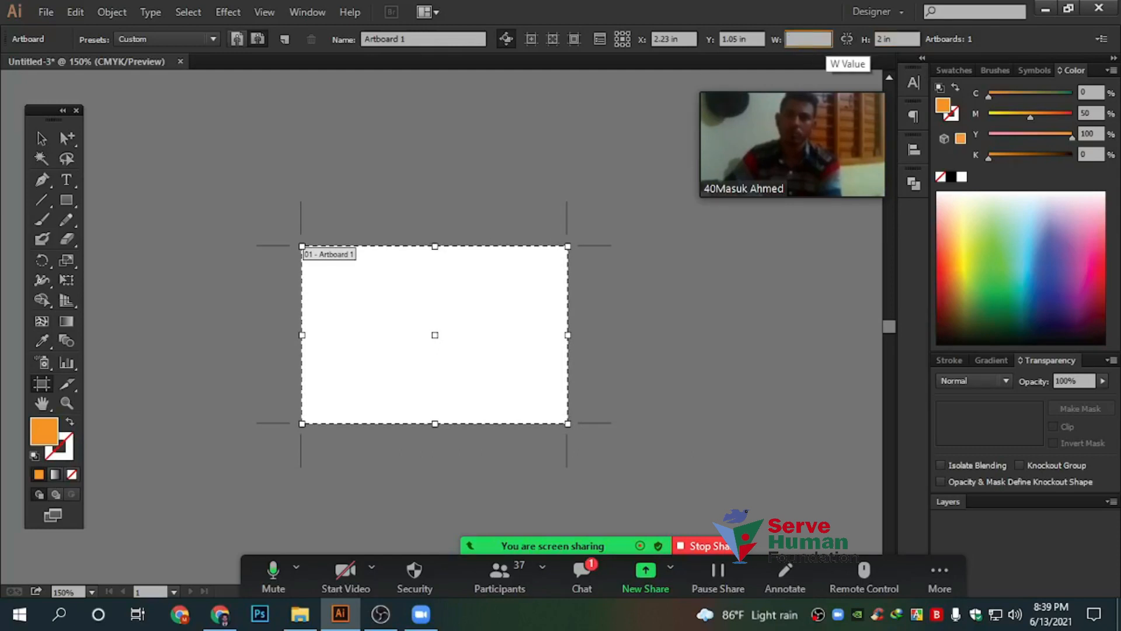
{"action": "key", "text": "shift+Tab"}
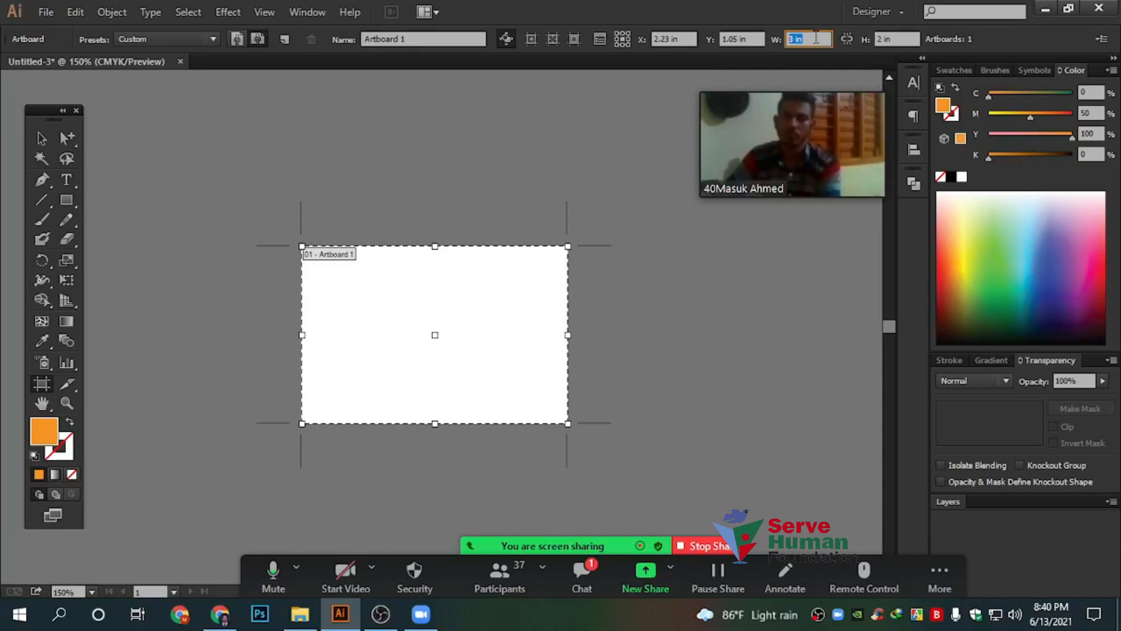
{"action": "type", "text": "3.5"}
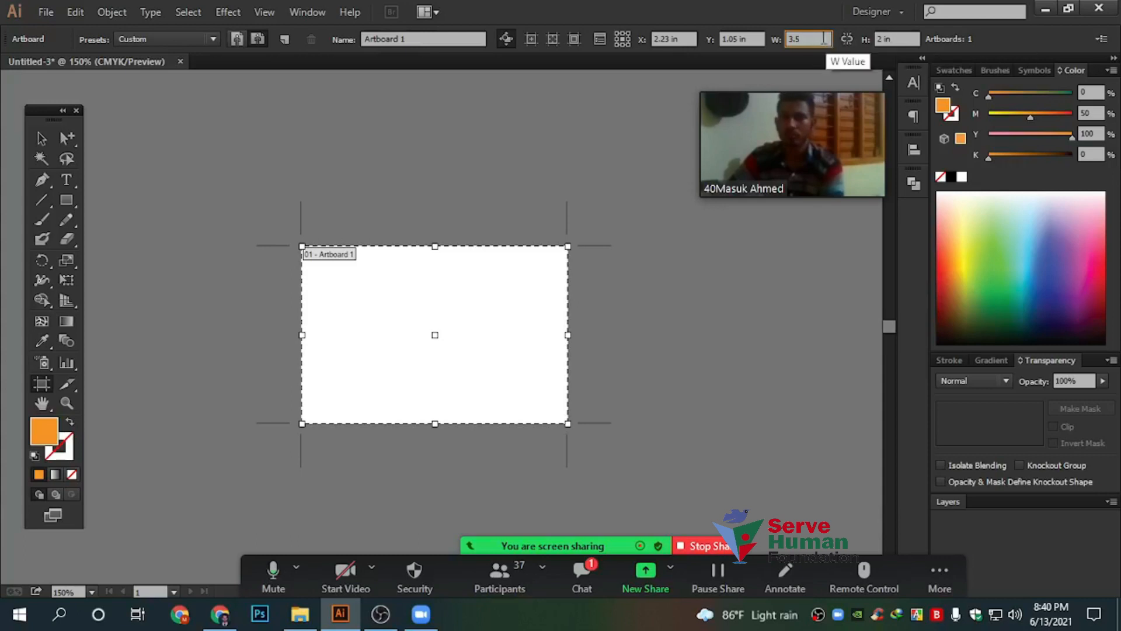
{"action": "key", "text": "Return"}
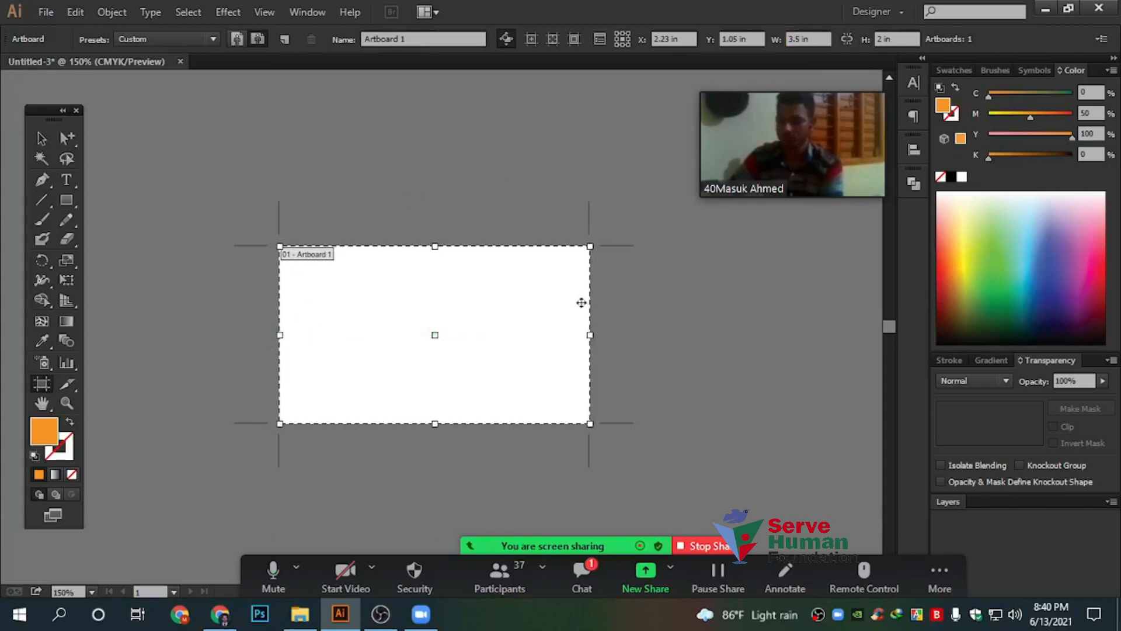
{"action": "left_click", "coordinate": [804, 39]}
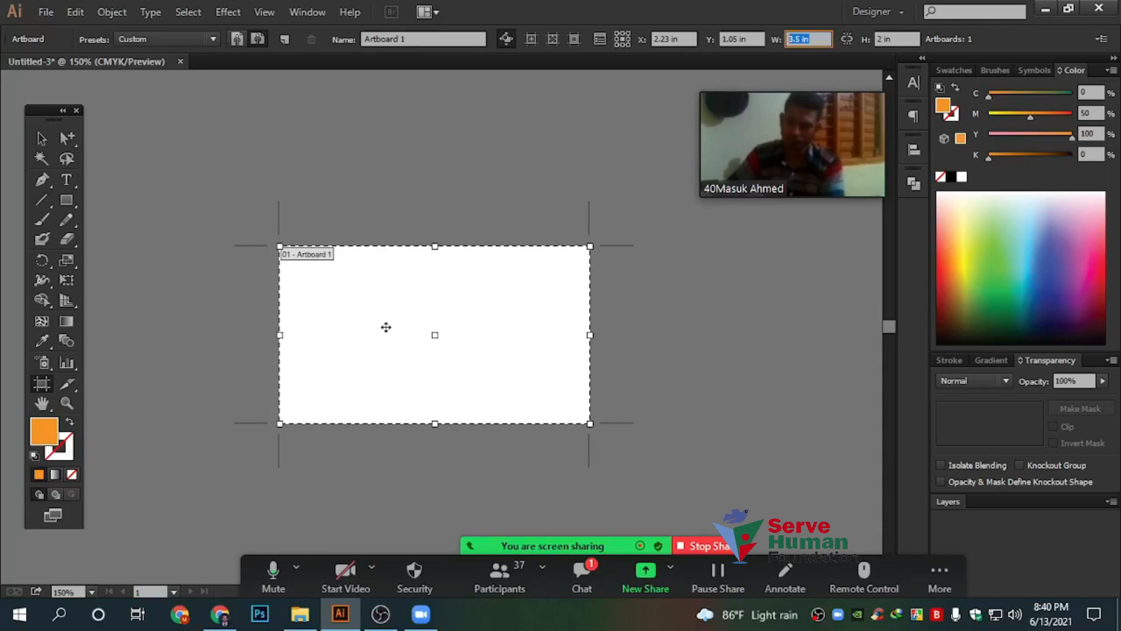
{"action": "scroll", "coordinate": [386, 327], "scroll_direction": "up", "scroll_amount": 1}
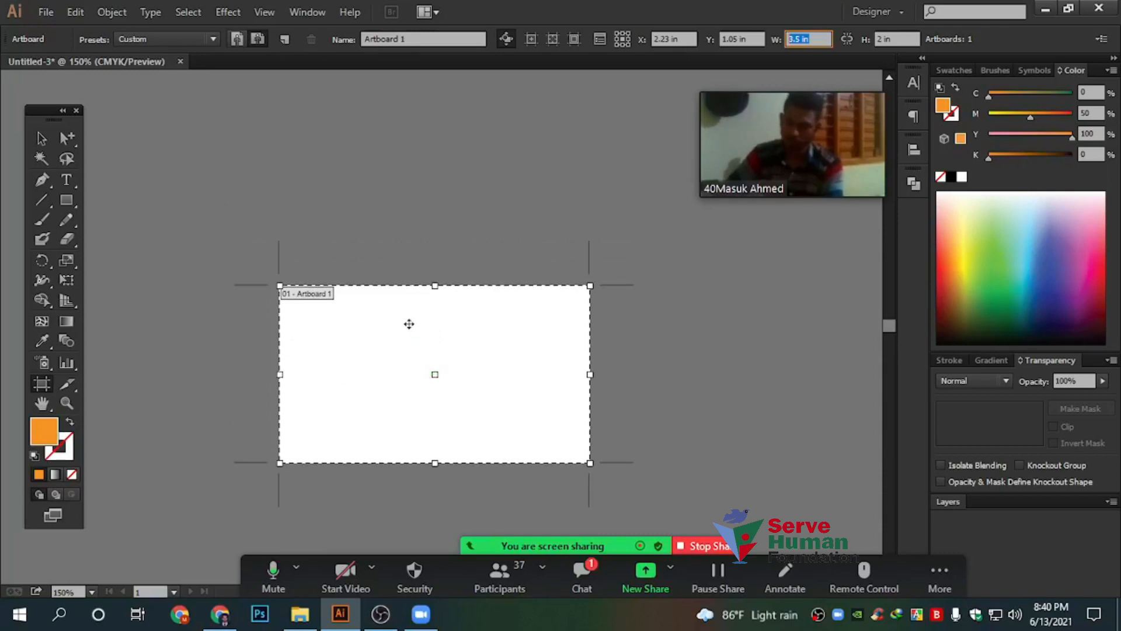
{"action": "scroll", "coordinate": [367, 251], "scroll_direction": "up", "scroll_amount": 2}
{"action": "scroll", "coordinate": [367, 251], "scroll_direction": "down", "scroll_amount": 1}
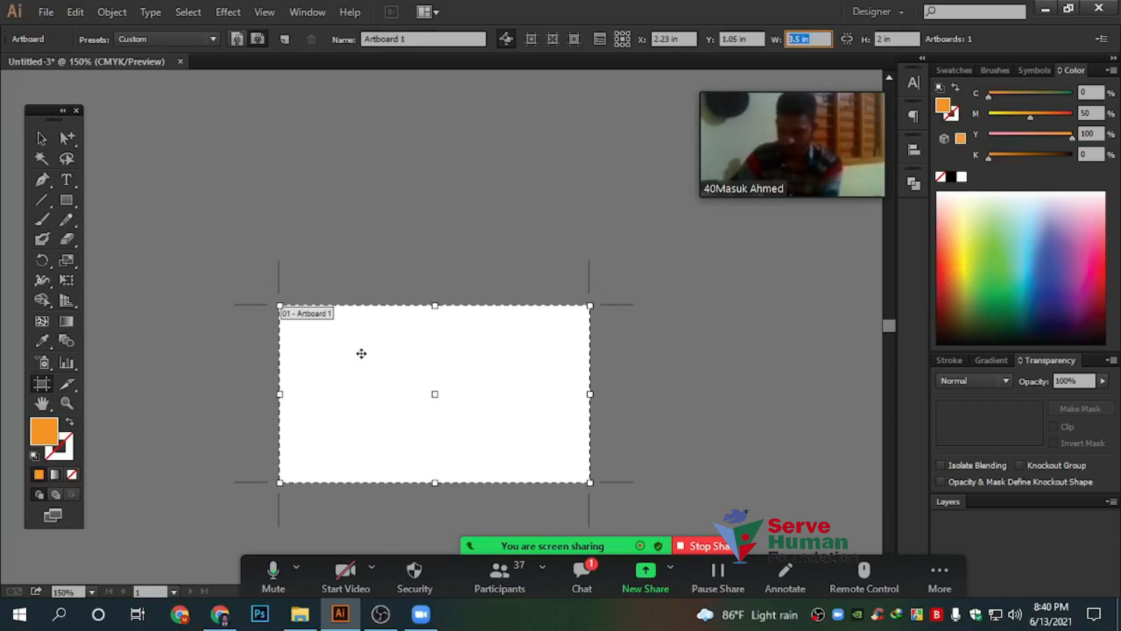
{"action": "scroll", "coordinate": [362, 354], "scroll_direction": "down", "scroll_amount": 1}
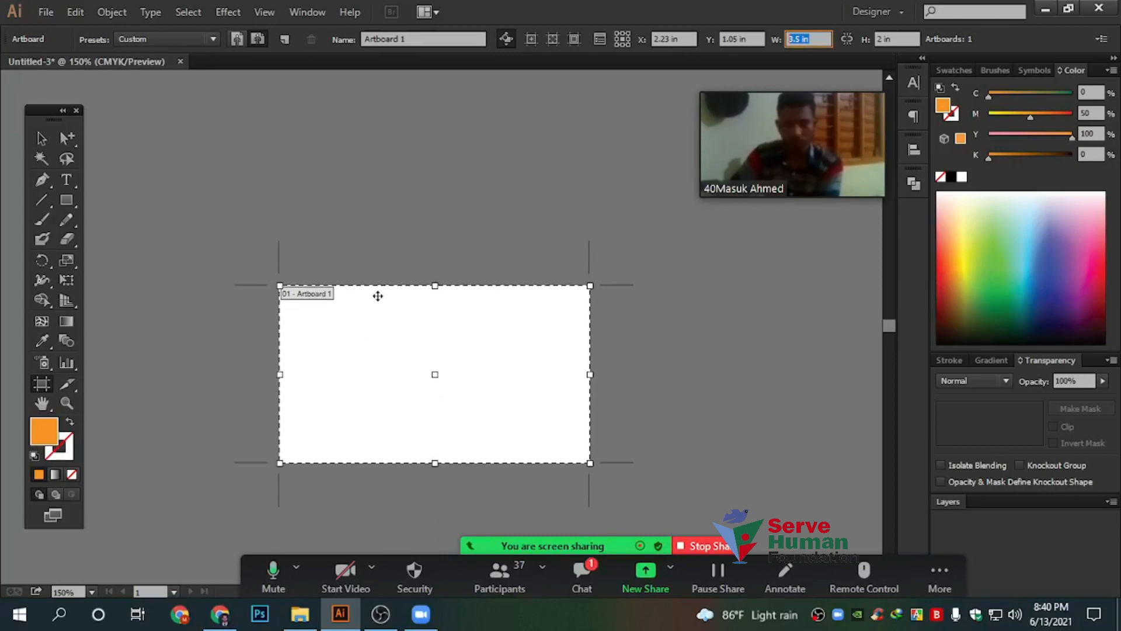
{"action": "scroll", "coordinate": [378, 296], "scroll_direction": "up", "scroll_amount": 3}
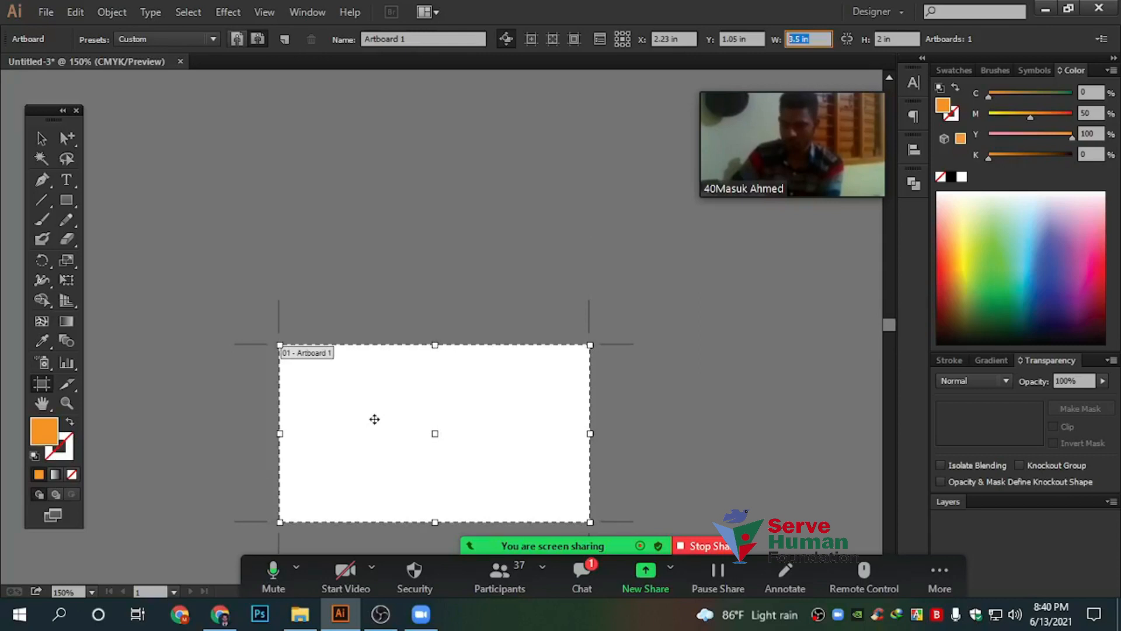
{"action": "left_click_drag", "start_coordinate": [286, 107], "coordinate": [610, 226]}
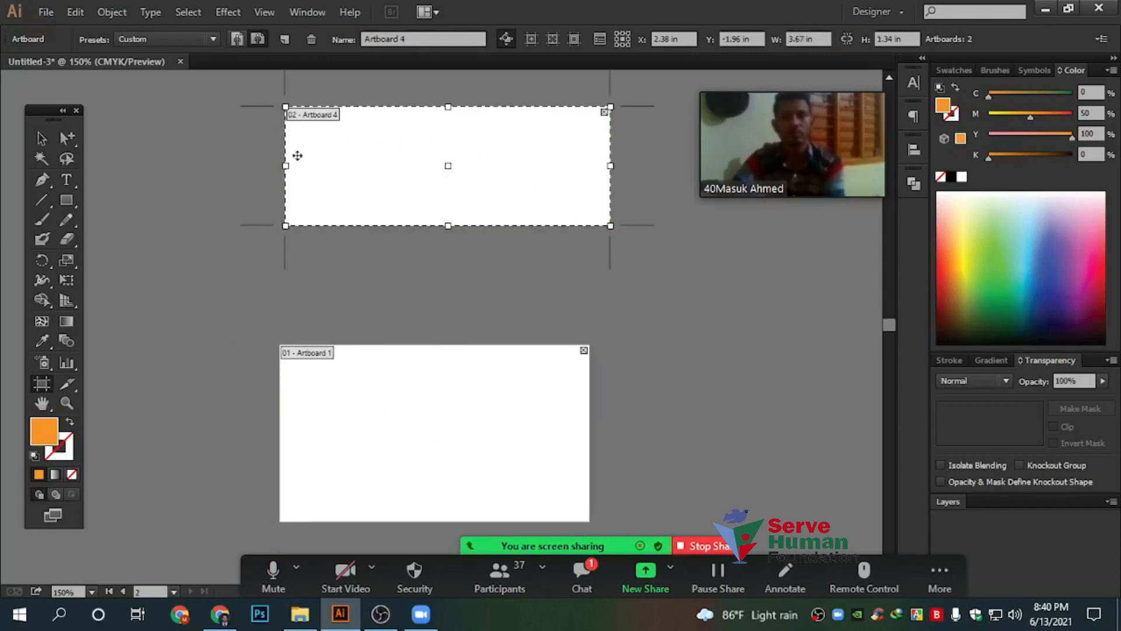
Select and delete the extra Artboards 4 and 5
{"action": "scroll", "coordinate": [387, 187], "scroll_direction": "down", "scroll_amount": 3}
{"action": "left_click_drag", "start_coordinate": [675, 232], "coordinate": [830, 475]}
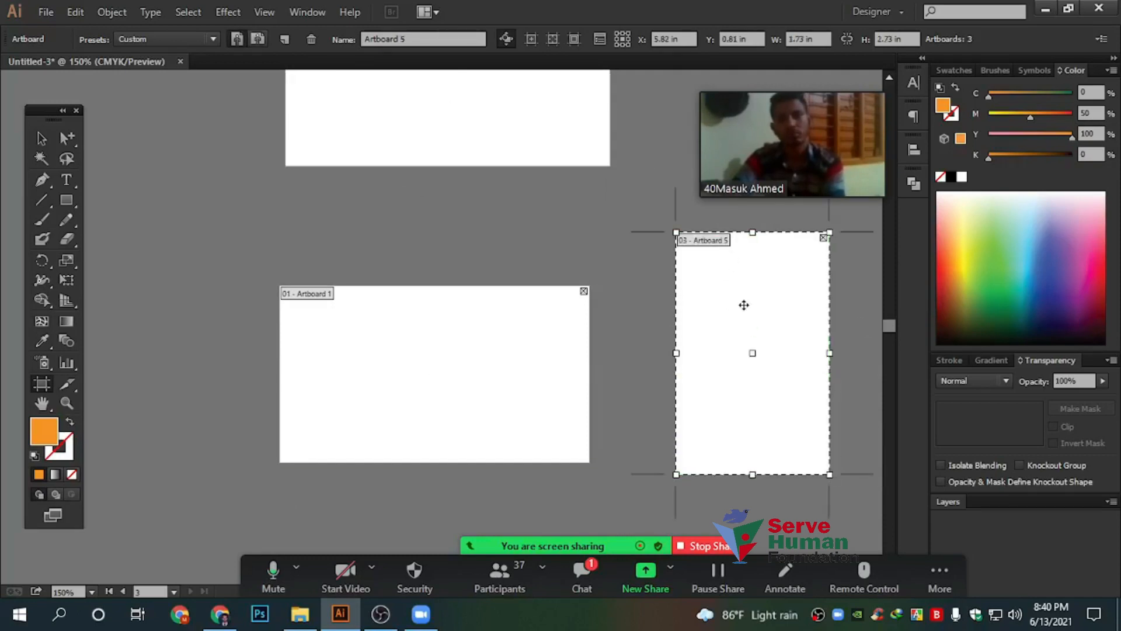
{"action": "scroll", "coordinate": [743, 305], "scroll_direction": "up", "scroll_amount": 2}
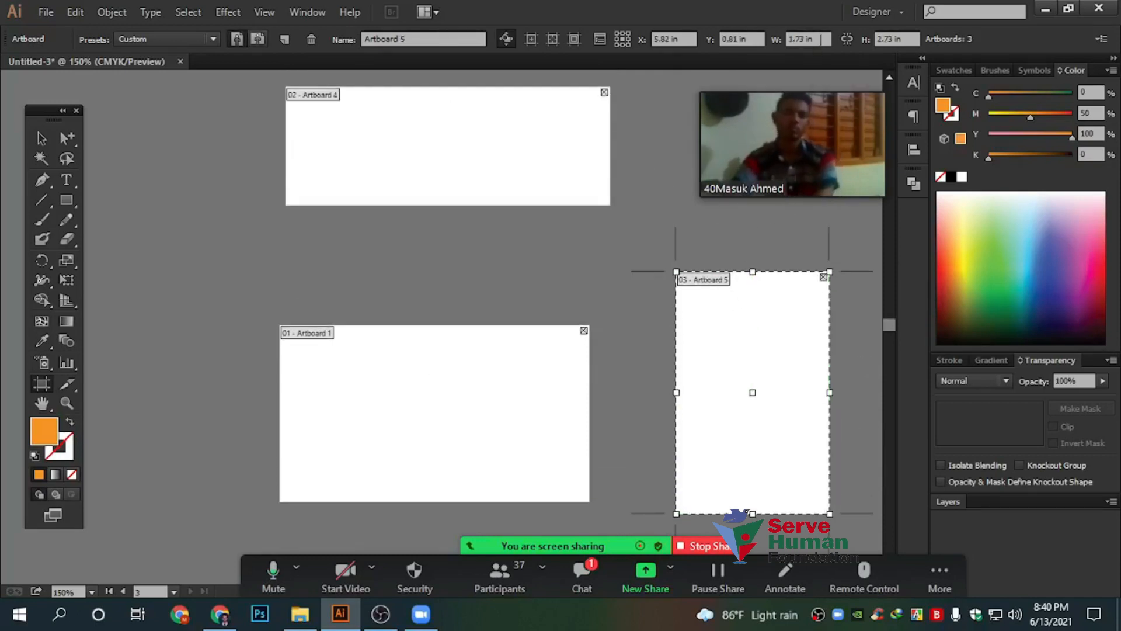
{"action": "key", "text": "Delete"}
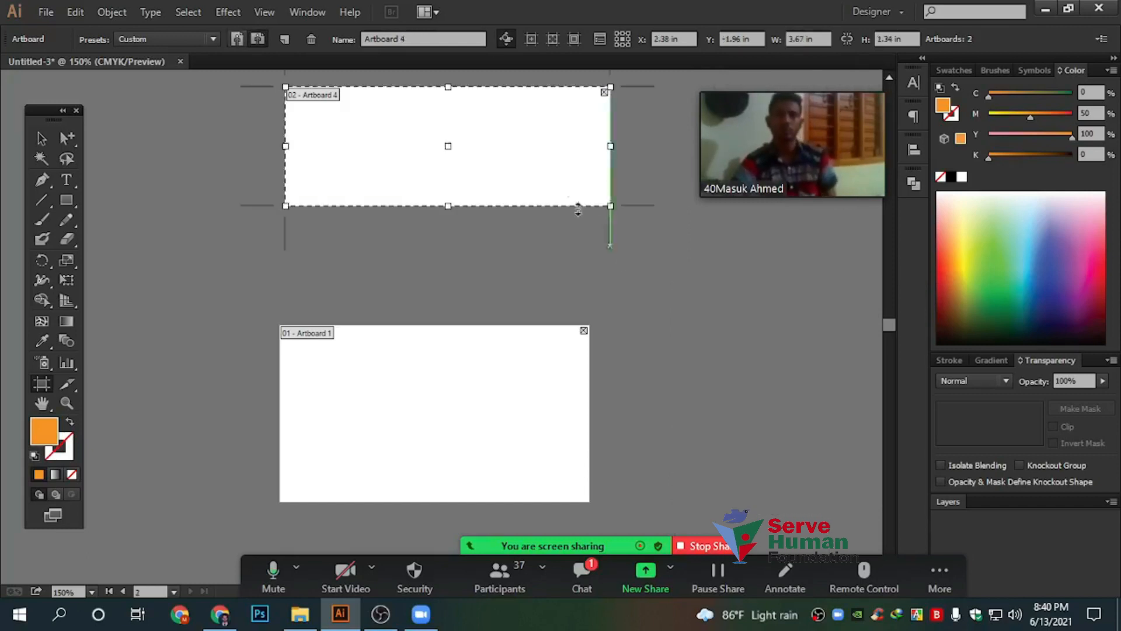
{"action": "key", "text": "Delete"}
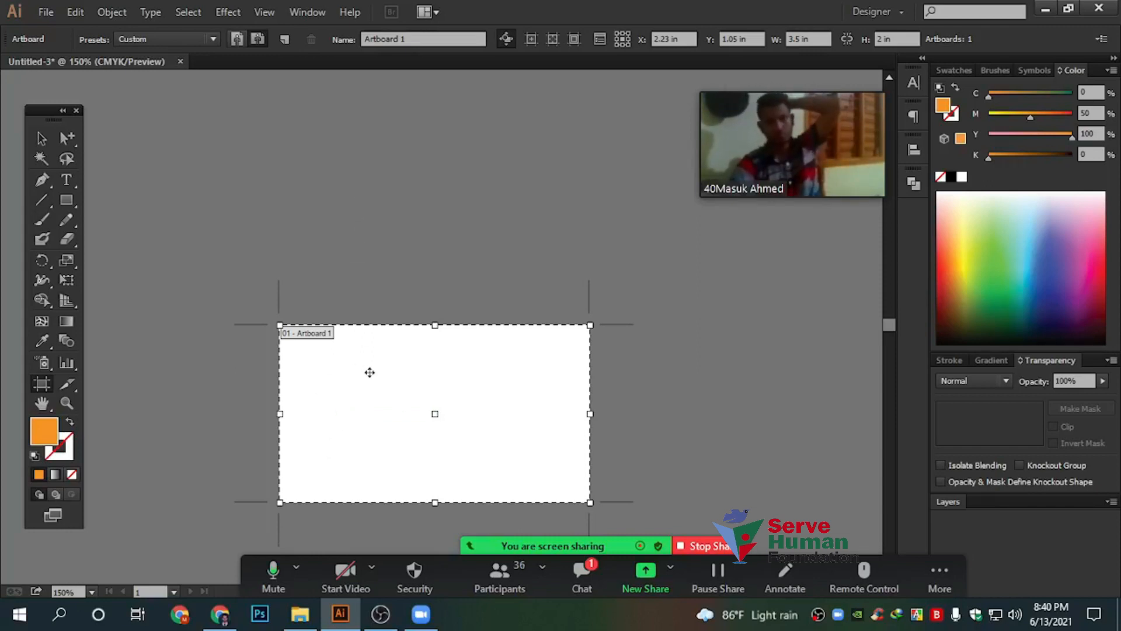
Alt-drag copies of Artboard 1 above it and to its right
{"action": "left_click_drag", "start_coordinate": [368, 392], "coordinate": [378, 150]}
{"action": "scroll", "coordinate": [411, 300], "scroll_direction": "up", "scroll_amount": 2}
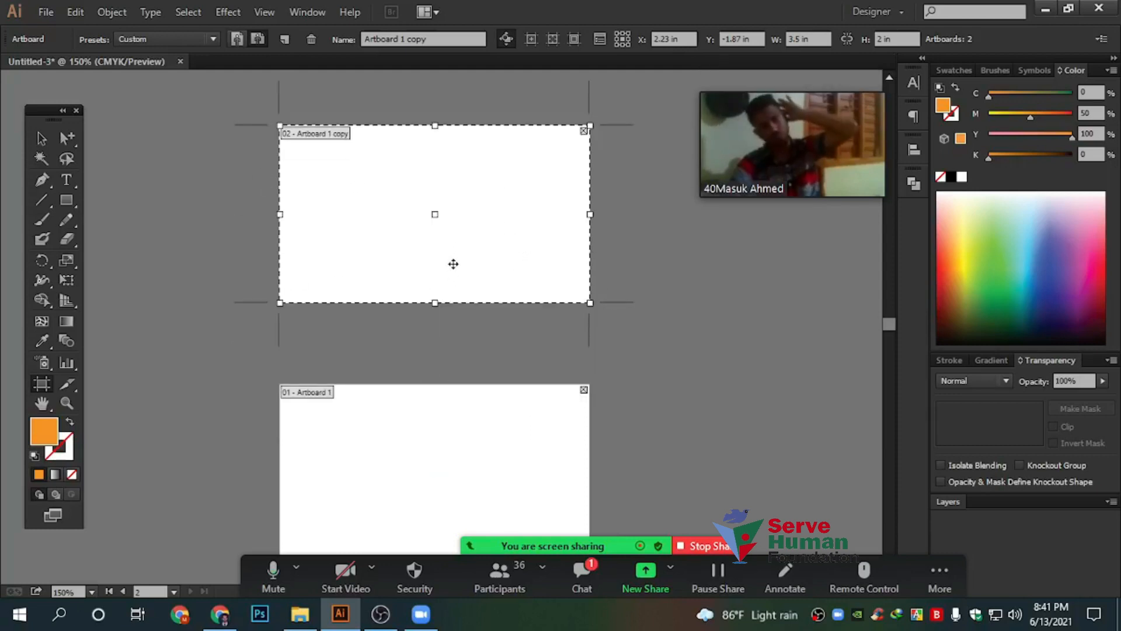
{"action": "scroll", "coordinate": [453, 264], "scroll_direction": "down", "scroll_amount": 3}
{"action": "left_click", "coordinate": [410, 390]}
{"action": "left_click_drag", "start_coordinate": [324, 351], "coordinate": [694, 356]}
Delete the right-hand and upper artboard copies
{"action": "key", "text": "v"}
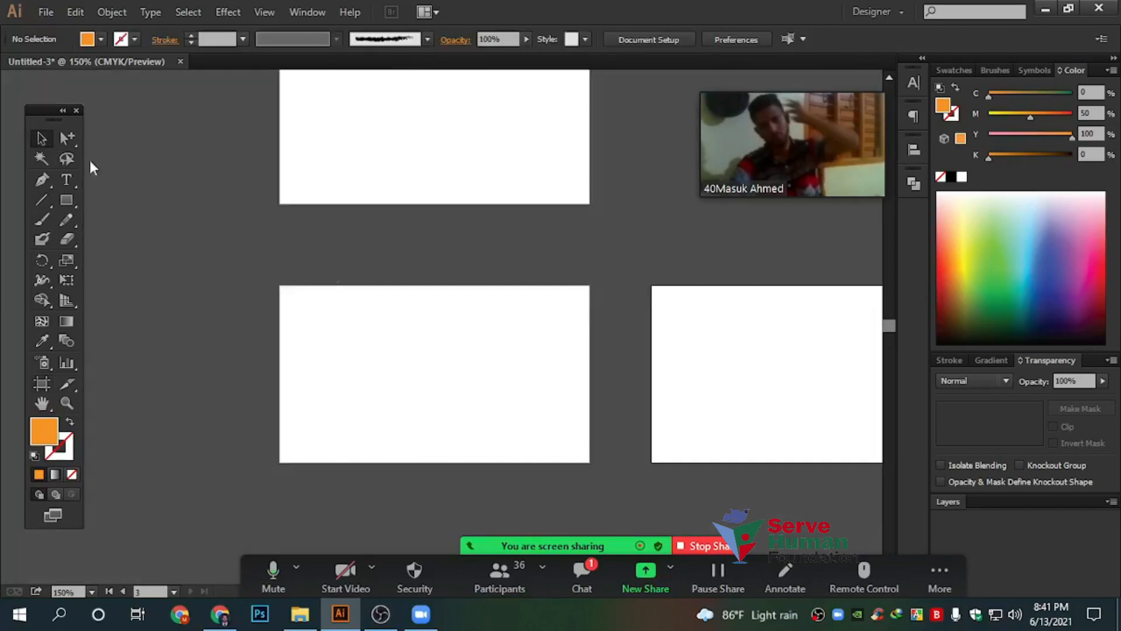
{"action": "scroll", "coordinate": [529, 349], "scroll_direction": "up", "scroll_amount": 2}
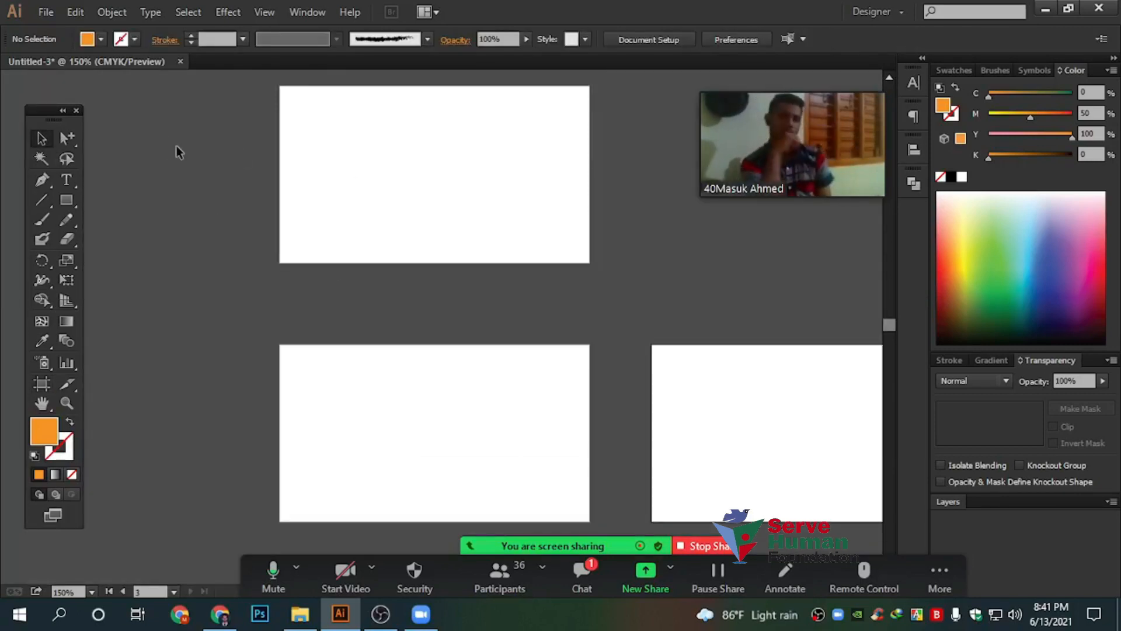
{"action": "left_click", "coordinate": [42, 384]}
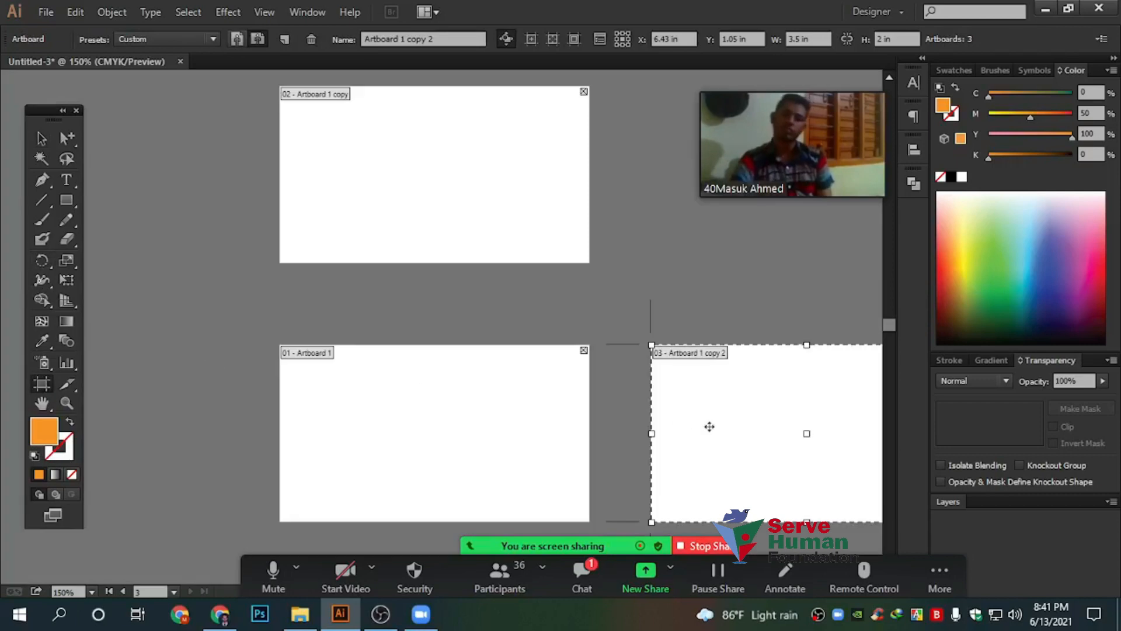
{"action": "key", "text": "Delete"}
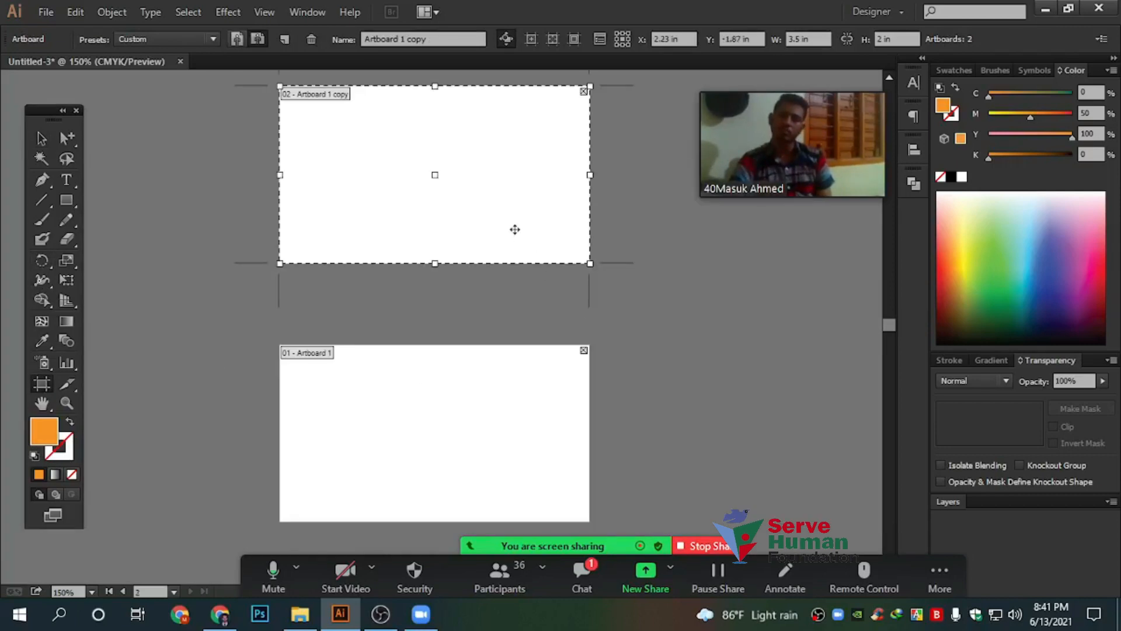
{"action": "key", "text": "Delete"}
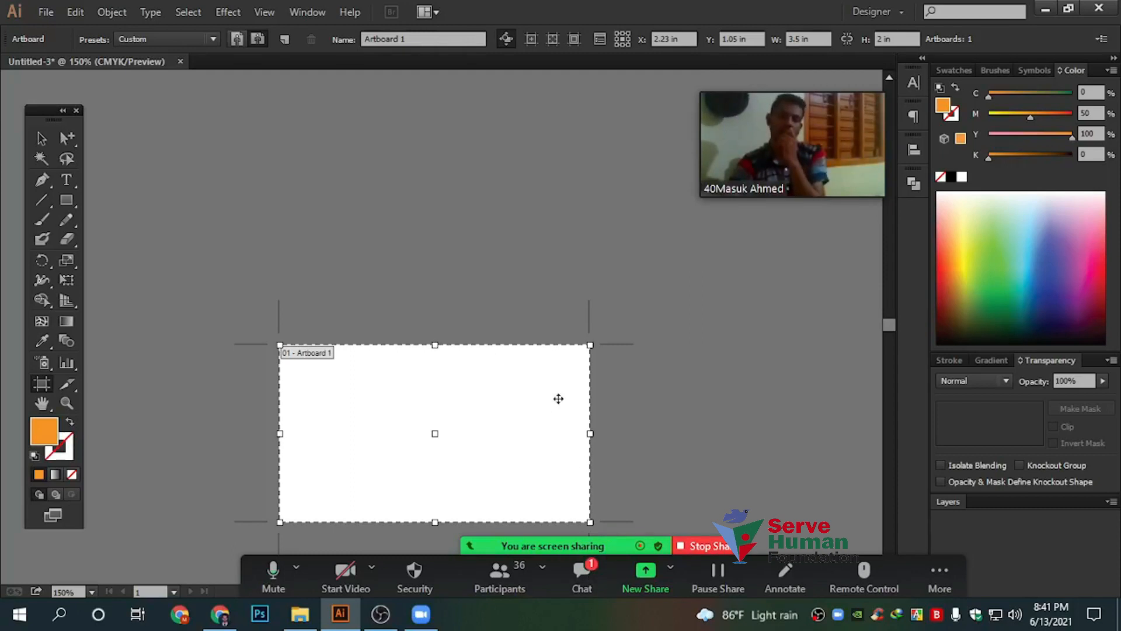
Briefly check the meeting chat, then undo with Ctrl+Z to restore the two artboard copies
{"action": "left_click", "coordinate": [591, 572]}
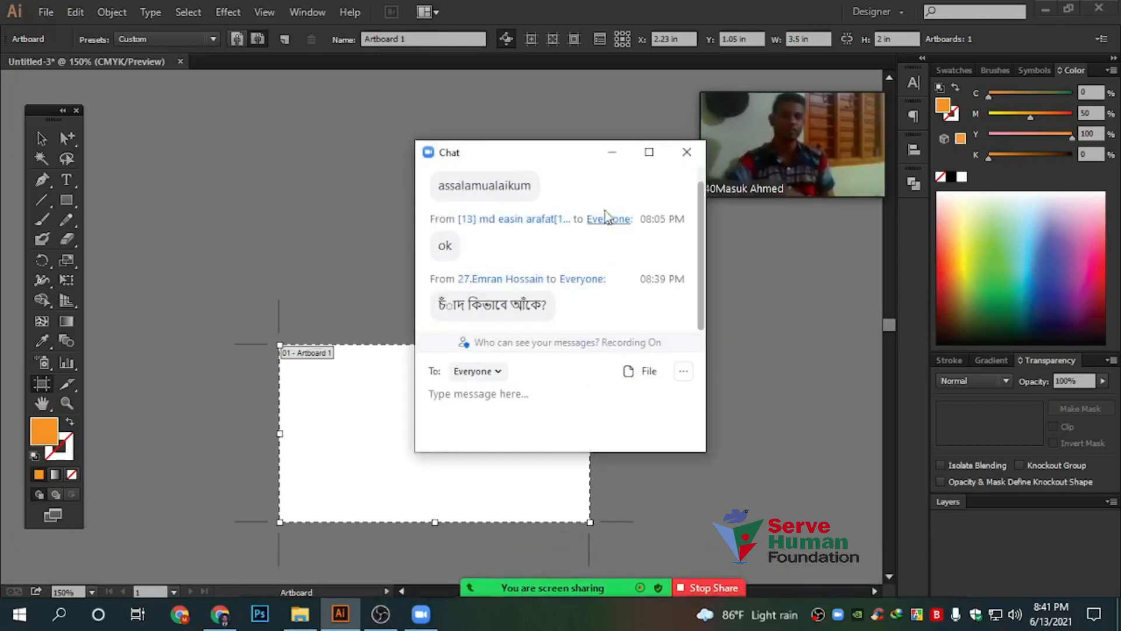
{"action": "left_click", "coordinate": [612, 152]}
{"action": "left_click", "coordinate": [42, 137]}
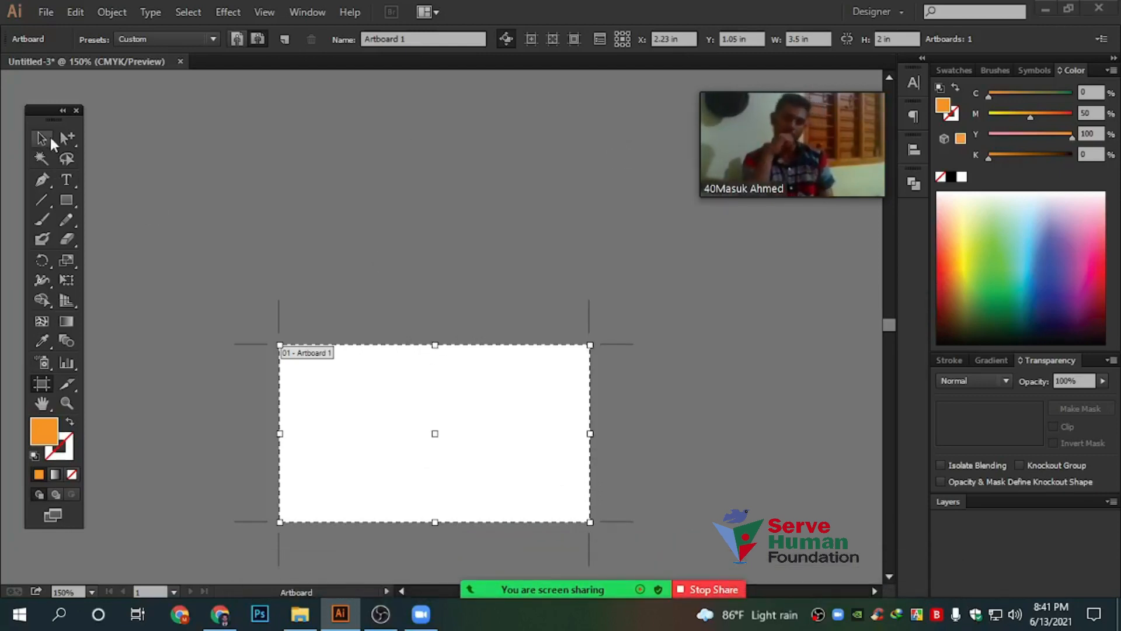
{"action": "left_click", "coordinate": [74, 200]}
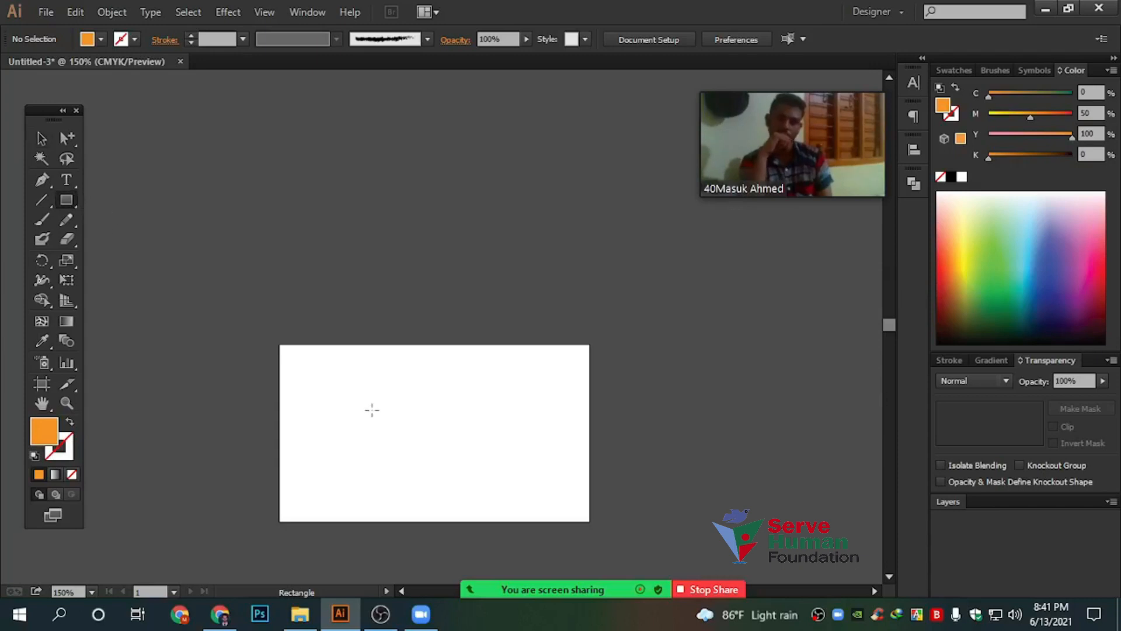
{"action": "scroll", "coordinate": [372, 408], "scroll_direction": "down", "scroll_amount": 3}
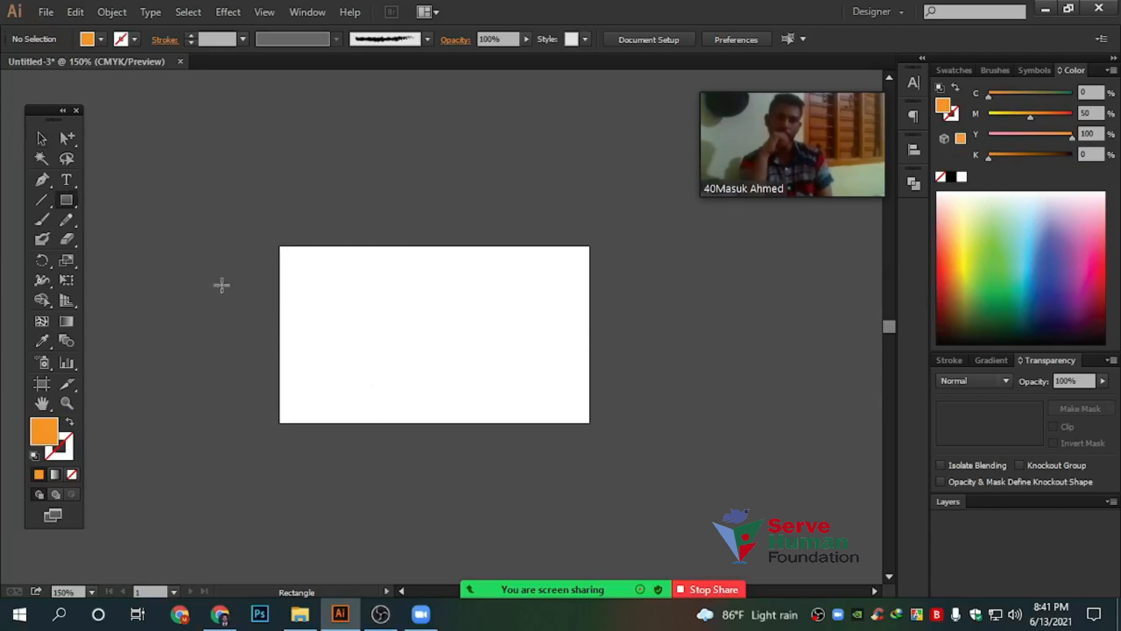
{"action": "left_click", "coordinate": [41, 137]}
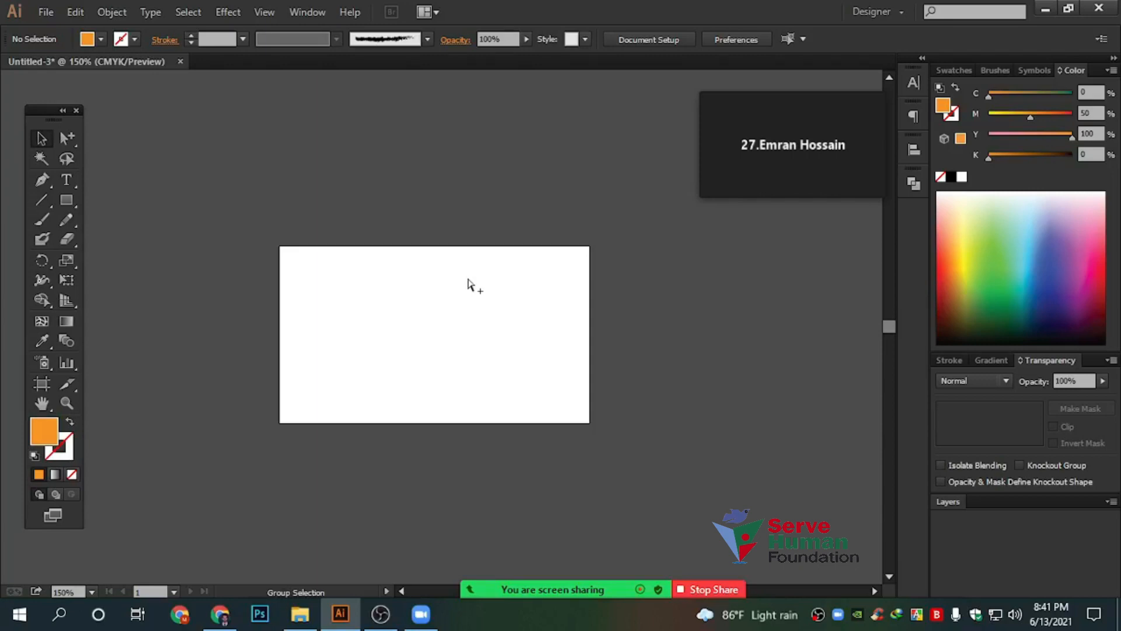
{"action": "key", "text": "ctrl+z"}
{"action": "key", "text": "ctrl+z"}
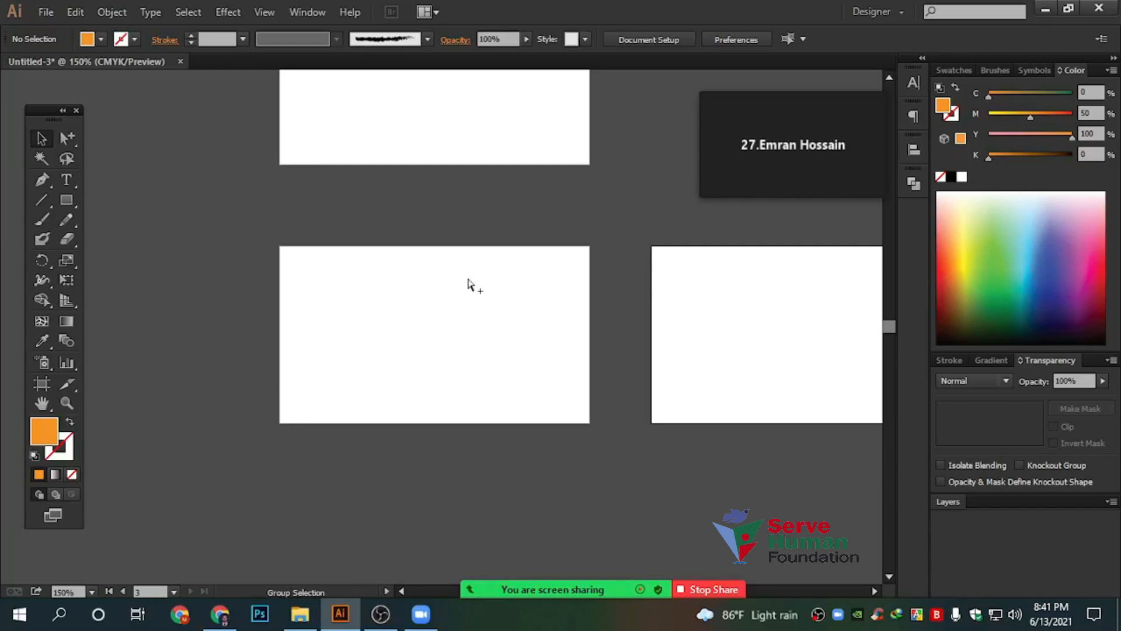
Undo the artboard, green and orange rectangle edits back to the single dashed square, then deselect it
{"action": "key", "text": "ctrl+z"}
{"action": "key", "text": "ctrl+z"}
{"action": "key", "text": "ctrl+z"}
{"action": "key", "text": "ctrl+z"}
{"action": "key", "text": "ctrl+z"}
{"action": "key", "text": "ctrl+z"}
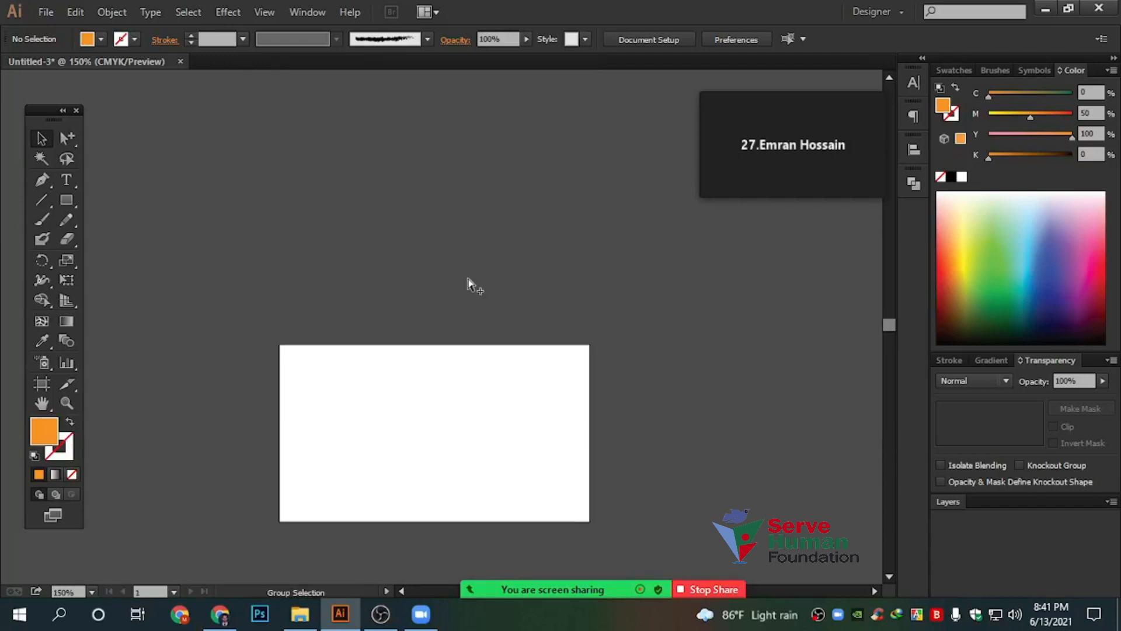
{"action": "key", "text": "ctrl+z"}
{"action": "key", "text": "ctrl+z"}
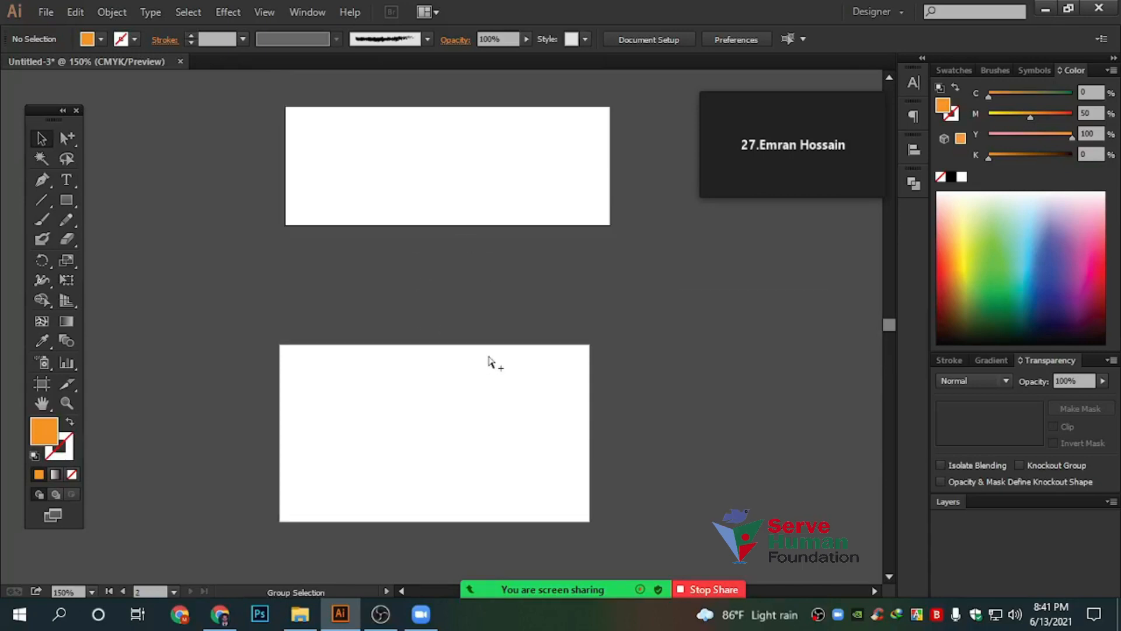
{"action": "key", "text": "ctrl+z"}
{"action": "key", "text": "ctrl+z"}
{"action": "key", "text": "ctrl+z"}
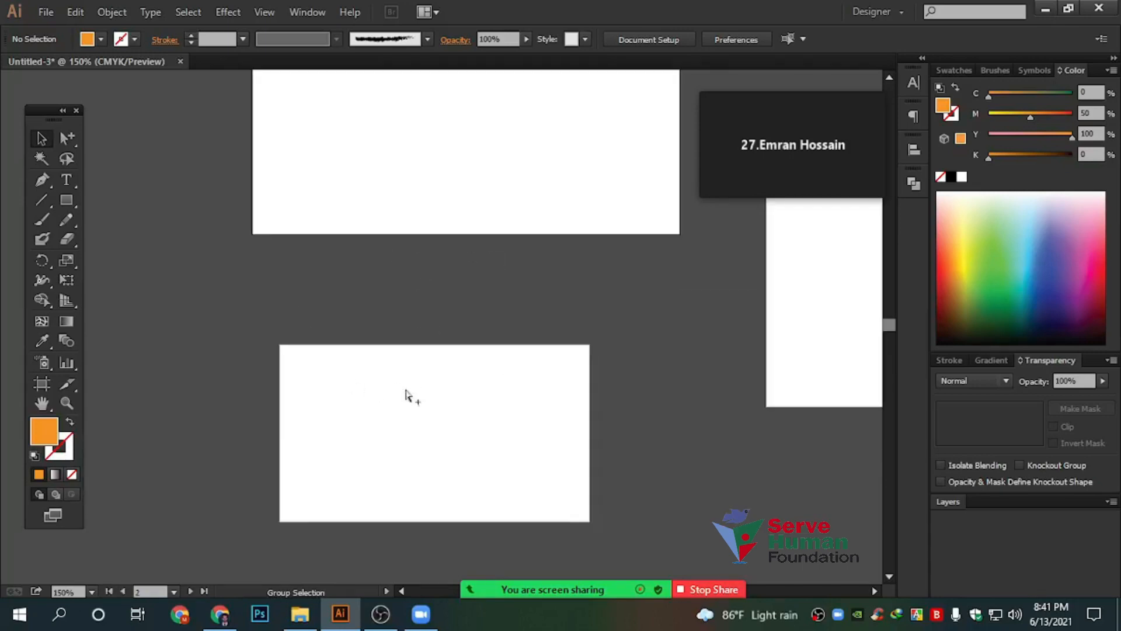
{"action": "key", "text": "ctrl+z"}
{"action": "key", "text": "ctrl+z"}
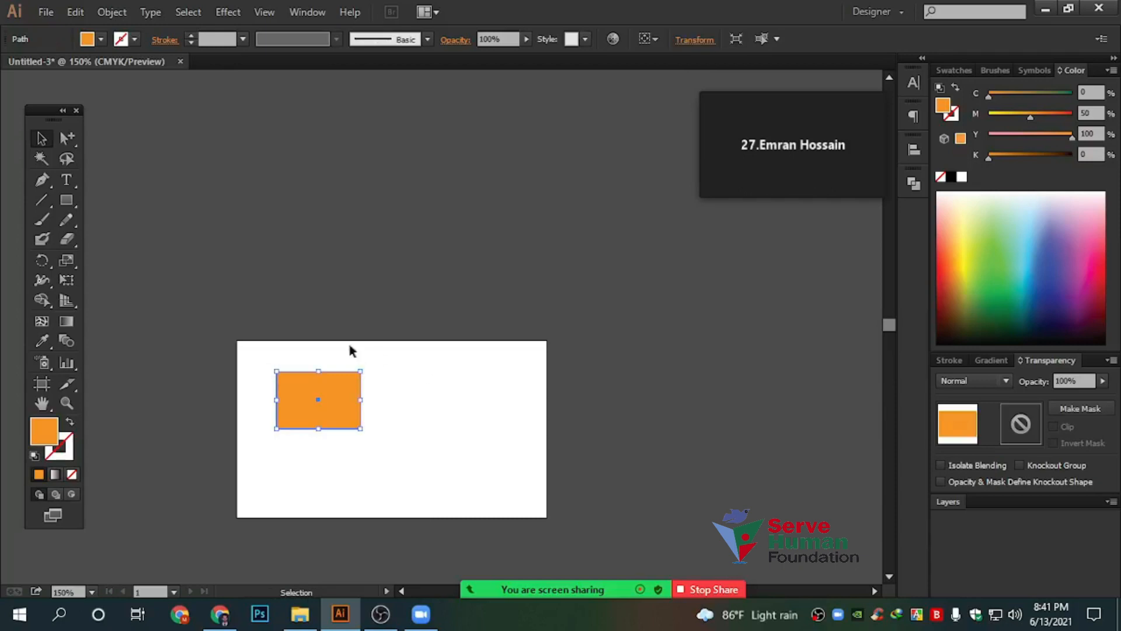
{"action": "key", "text": "ctrl+z"}
{"action": "key", "text": "ctrl+z"}
{"action": "key", "text": "ctrl+z"}
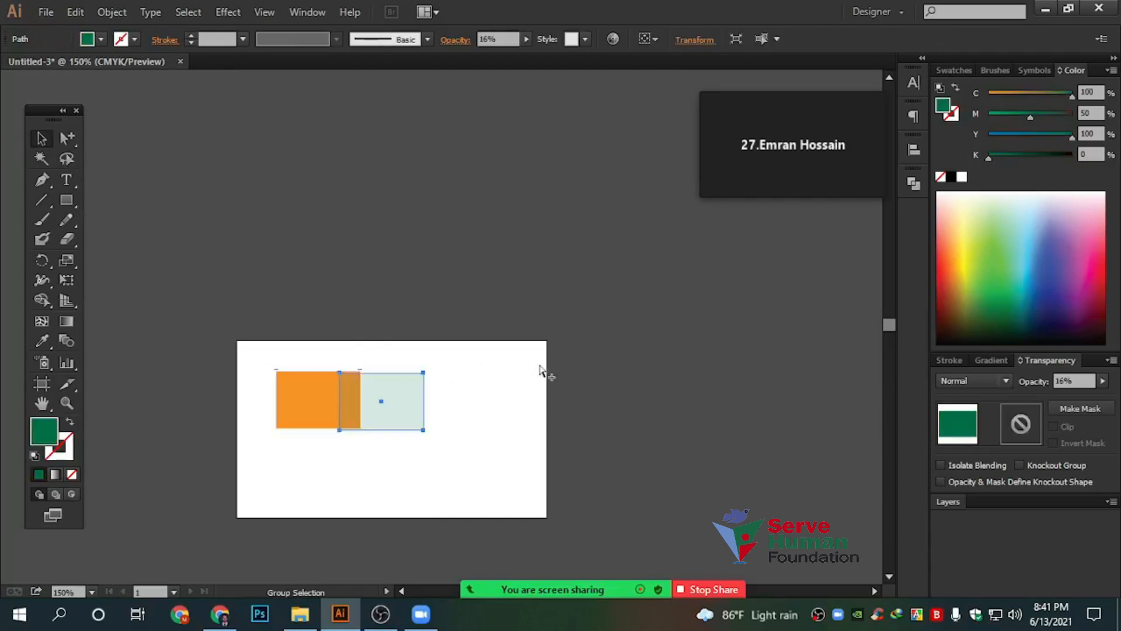
{"action": "key", "text": "ctrl+z"}
{"action": "key", "text": "ctrl+z"}
{"action": "key", "text": "ctrl+z"}
{"action": "key", "text": "ctrl+z"}
{"action": "key", "text": "ctrl+z"}
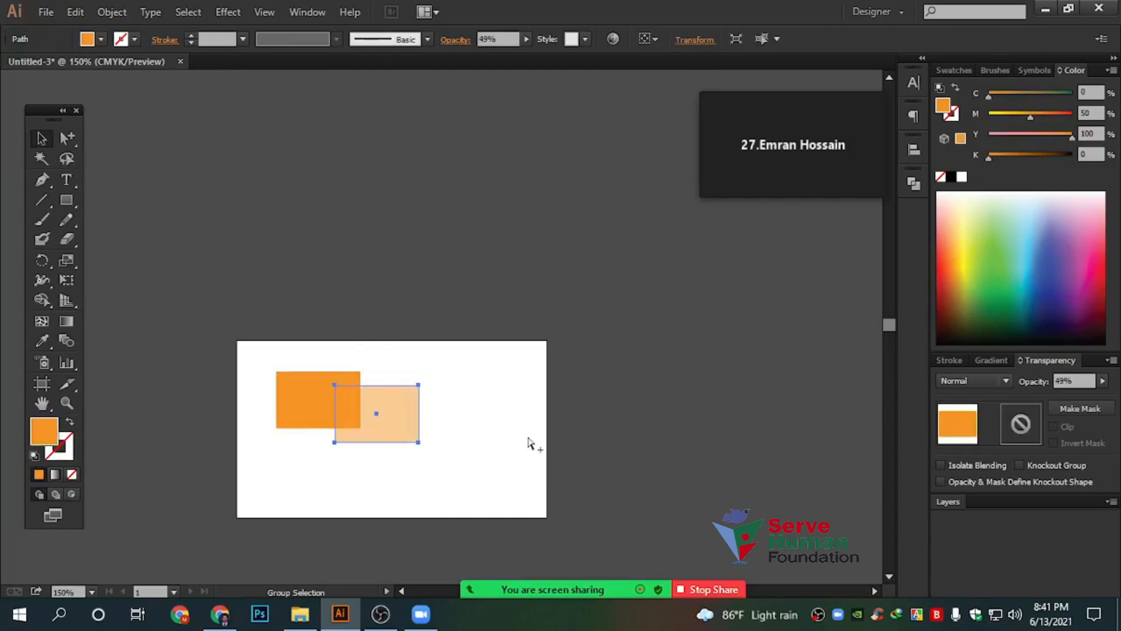
{"action": "key", "text": "ctrl+z"}
{"action": "key", "text": "ctrl+z"}
{"action": "key", "text": "ctrl+z"}
{"action": "key", "text": "ctrl+z"}
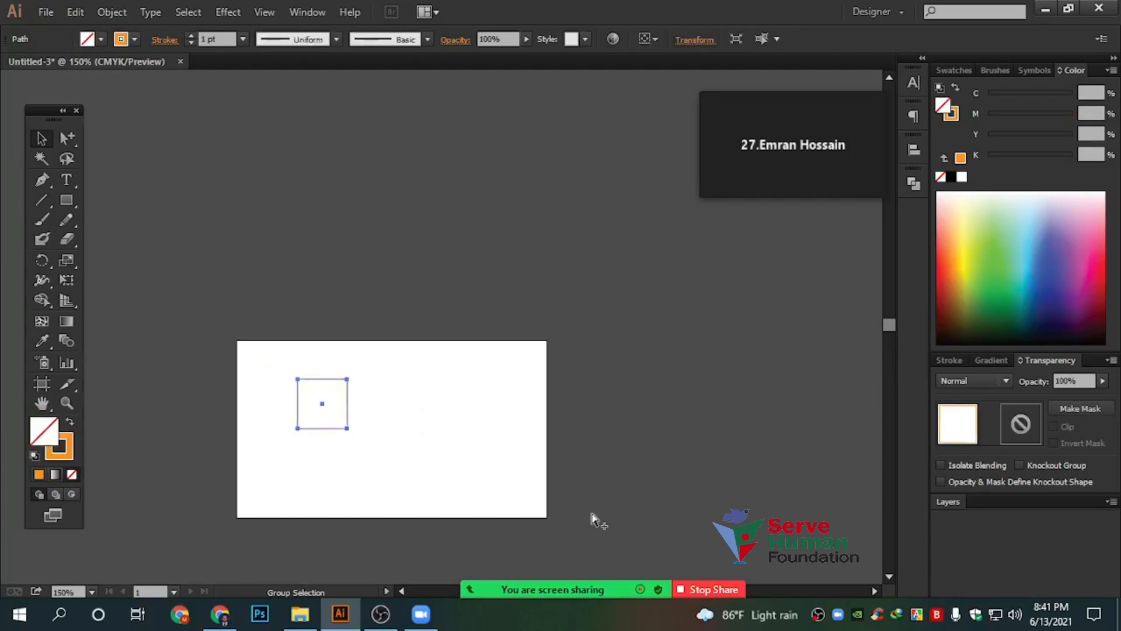
{"action": "key", "text": "ctrl+z"}
{"action": "key", "text": "z"}
{"action": "key", "text": "ctrl+z"}
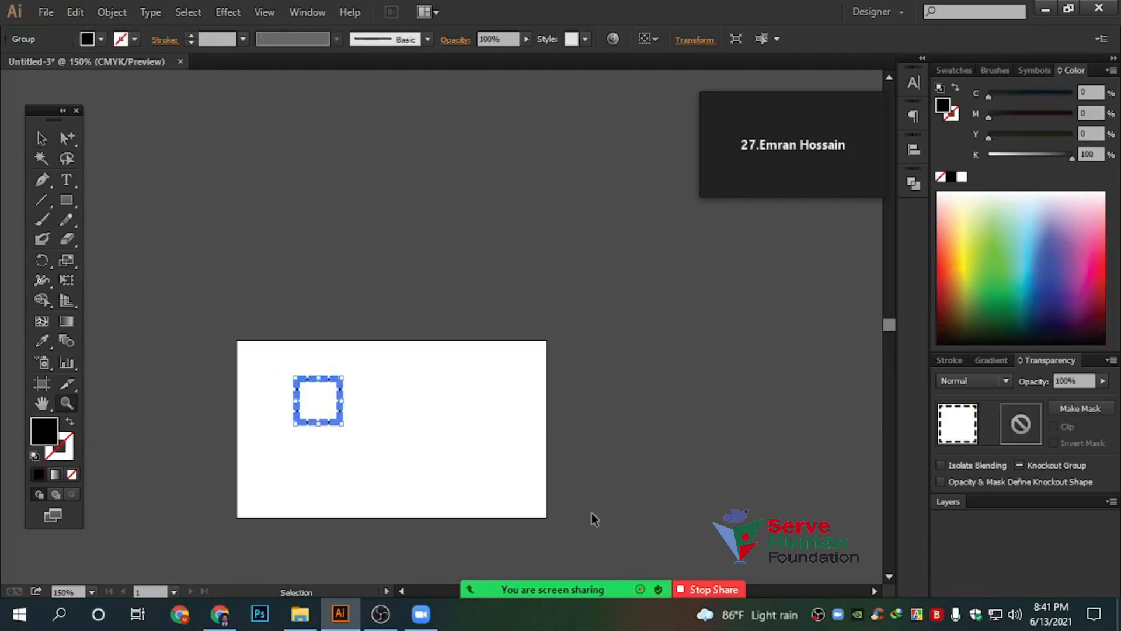
{"action": "left_click", "coordinate": [39, 145]}
Zoom in on the small dashed square and delete it, leaving Artboard 1 blank
{"action": "left_click", "coordinate": [317, 457]}
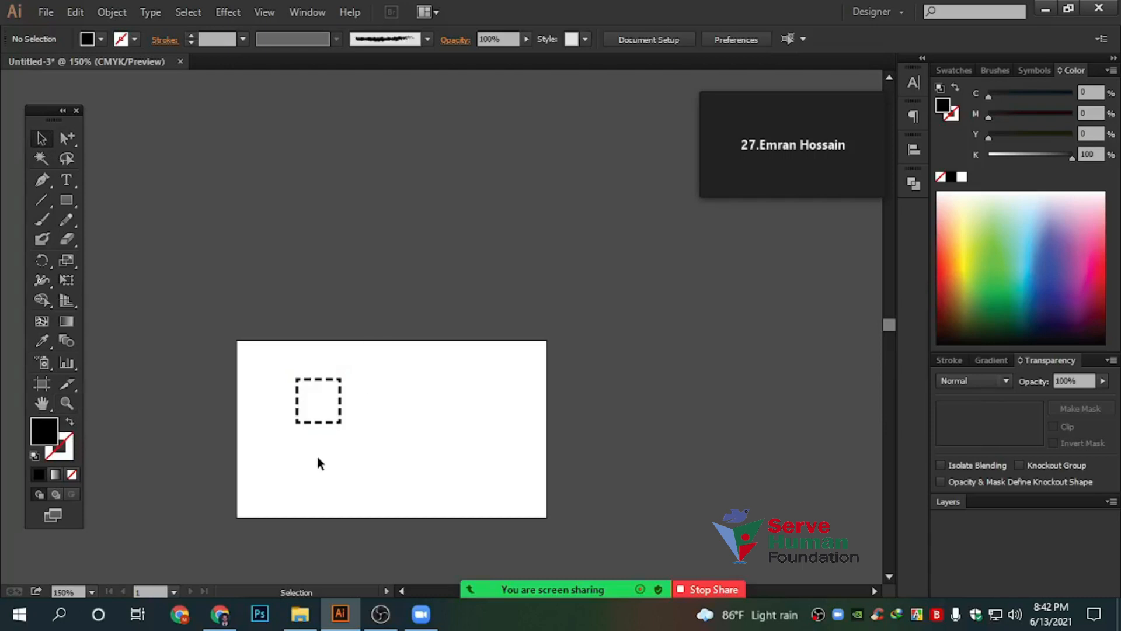
{"action": "scroll", "coordinate": [317, 457], "scroll_direction": "up", "scroll_amount": 2}
{"action": "key", "text": "space"}
{"action": "left_click_drag", "start_coordinate": [489, 428], "coordinate": [600, 440]}
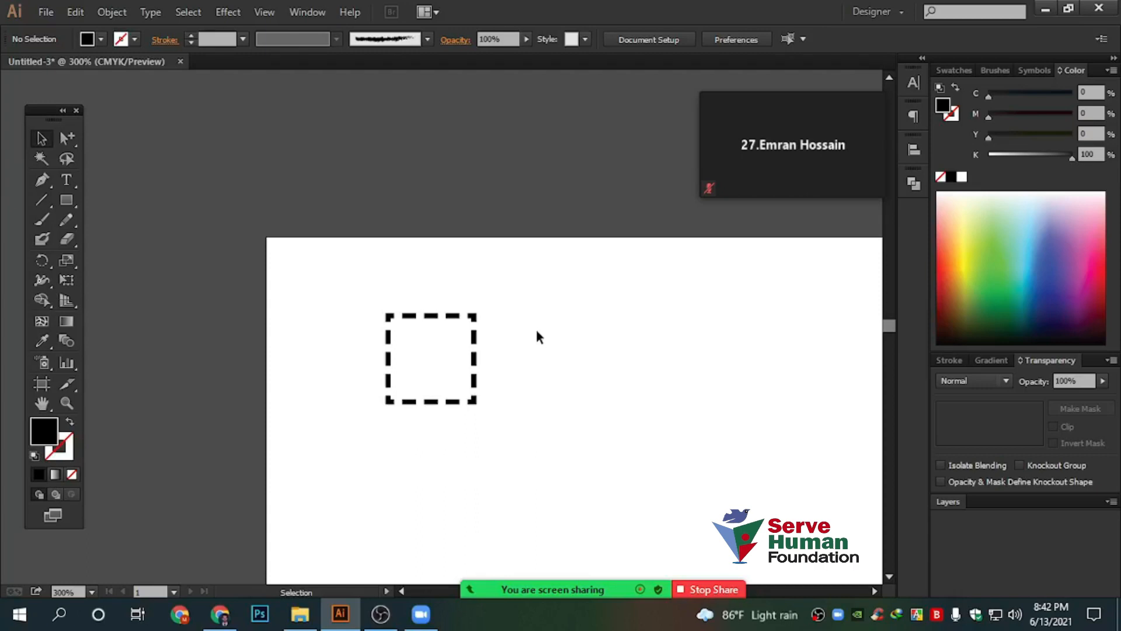
{"action": "scroll", "coordinate": [535, 329], "scroll_direction": "down", "scroll_amount": 1}
{"action": "left_click_drag", "start_coordinate": [825, 404], "coordinate": [648, 373]}
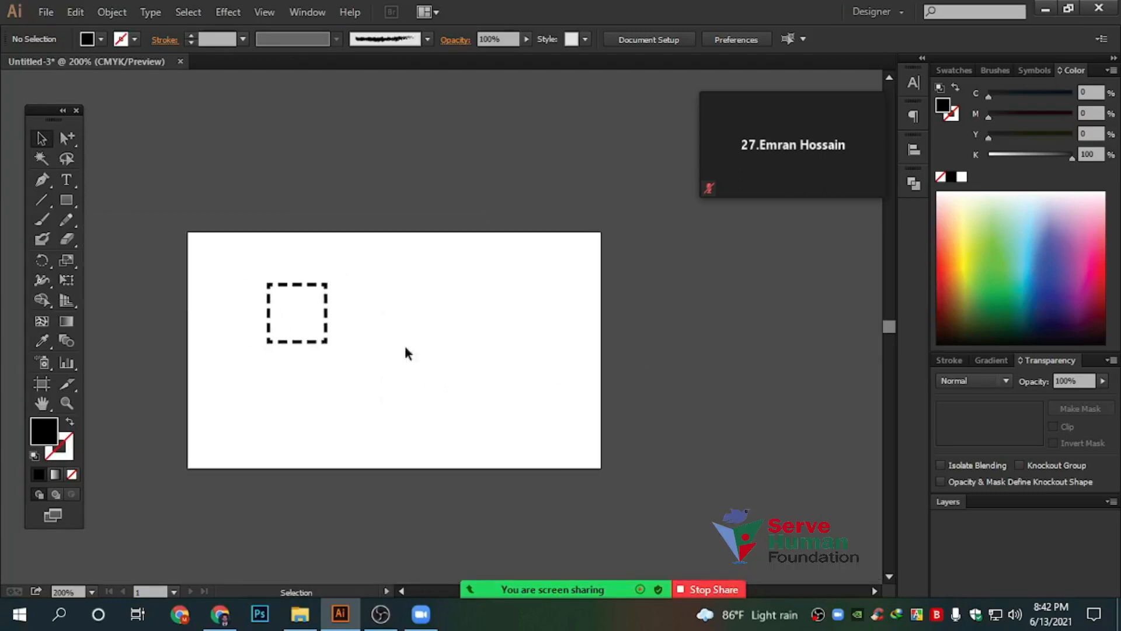
{"action": "left_click_drag", "start_coordinate": [370, 393], "coordinate": [155, 278]}
{"action": "key", "text": "Delete"}
{"action": "key", "text": "alt"}
{"action": "left_click", "coordinate": [64, 201]}
Draw a small black square from its centre and move it down and right
{"action": "scroll", "coordinate": [245, 333], "scroll_direction": "up", "scroll_amount": 1}
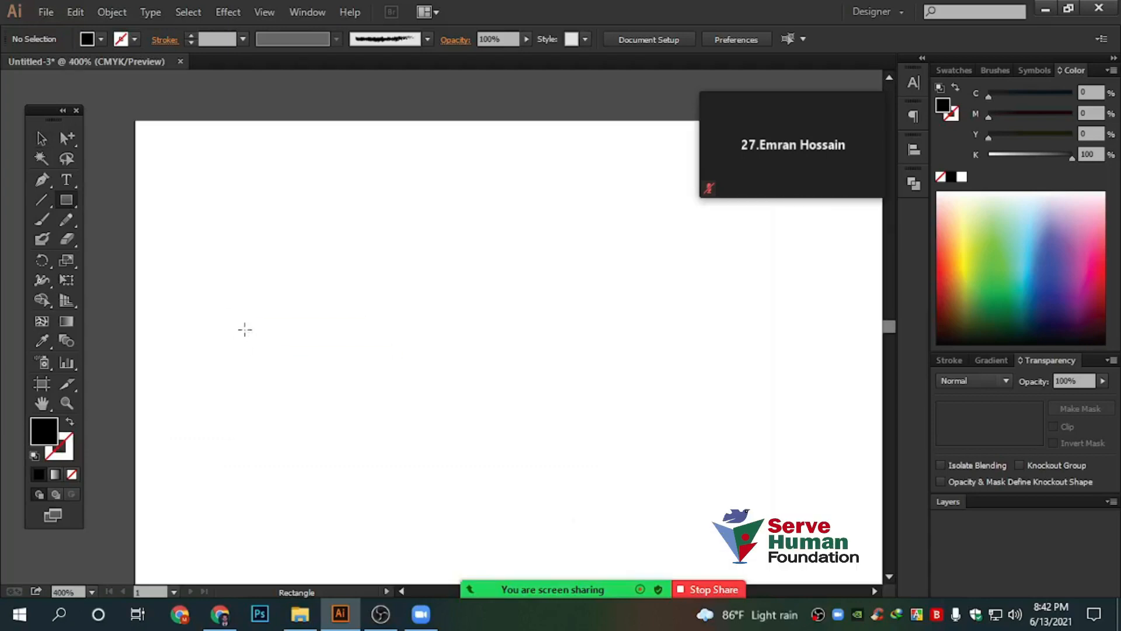
{"action": "mouse_move", "coordinate": [223, 189]}
{"action": "left_mouse_down"}
{"action": "mouse_move", "coordinate": [288, 251]}
{"action": "mouse_move", "coordinate": [264, 232]}
{"action": "left_mouse_up"}
{"action": "key", "text": "v"}
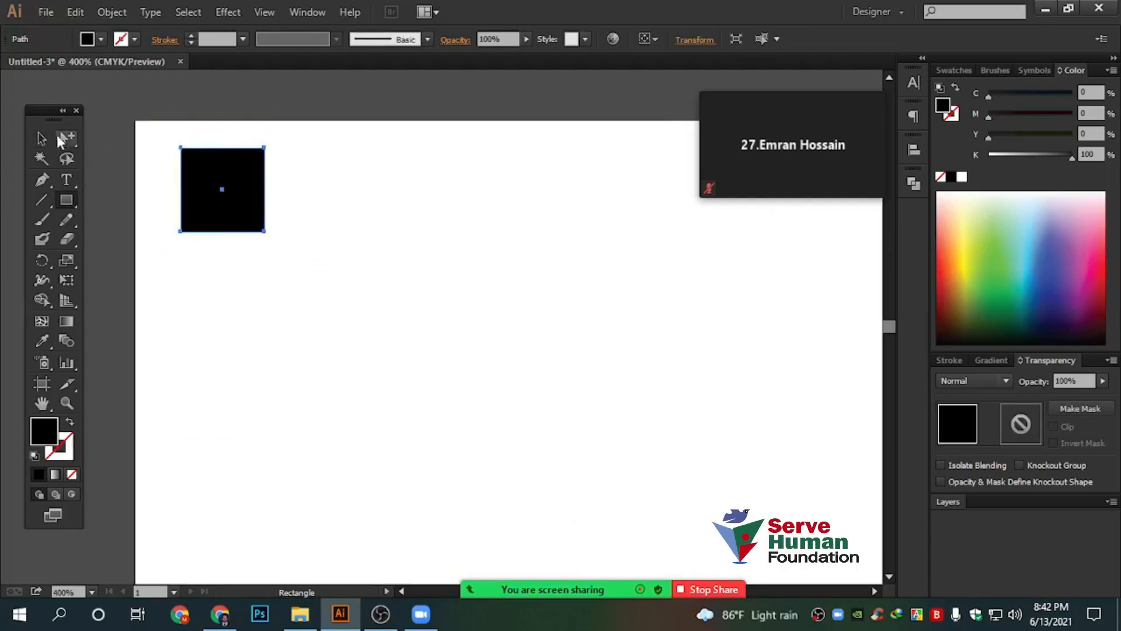
{"action": "left_click_drag", "start_coordinate": [187, 181], "coordinate": [504, 251]}
Delete the stray second square, then Alt-drag a copy of the black square to its right
{"action": "scroll", "coordinate": [266, 270], "scroll_direction": "up", "scroll_amount": 1}
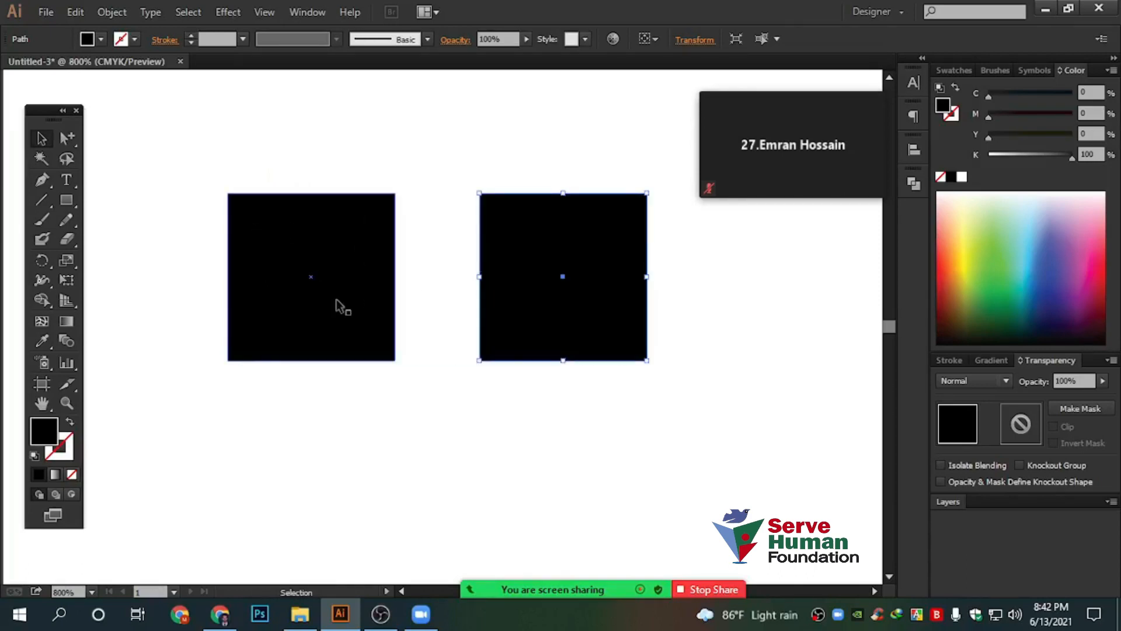
{"action": "scroll", "coordinate": [336, 299], "scroll_direction": "down", "scroll_amount": 6}
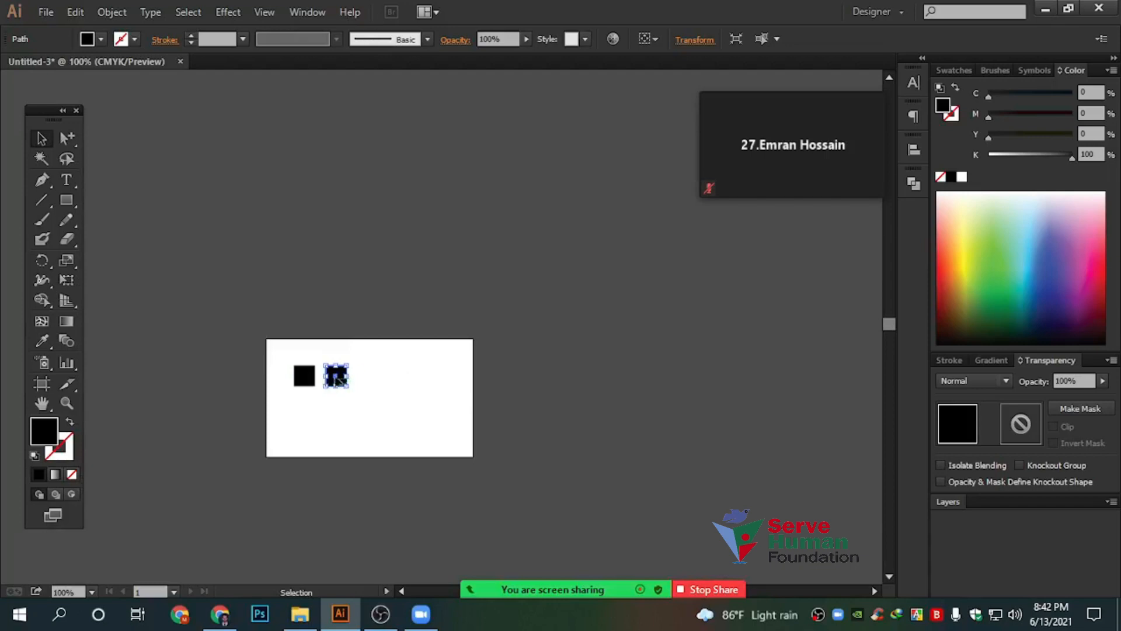
{"action": "scroll", "coordinate": [365, 386], "scroll_direction": "up", "scroll_amount": 1}
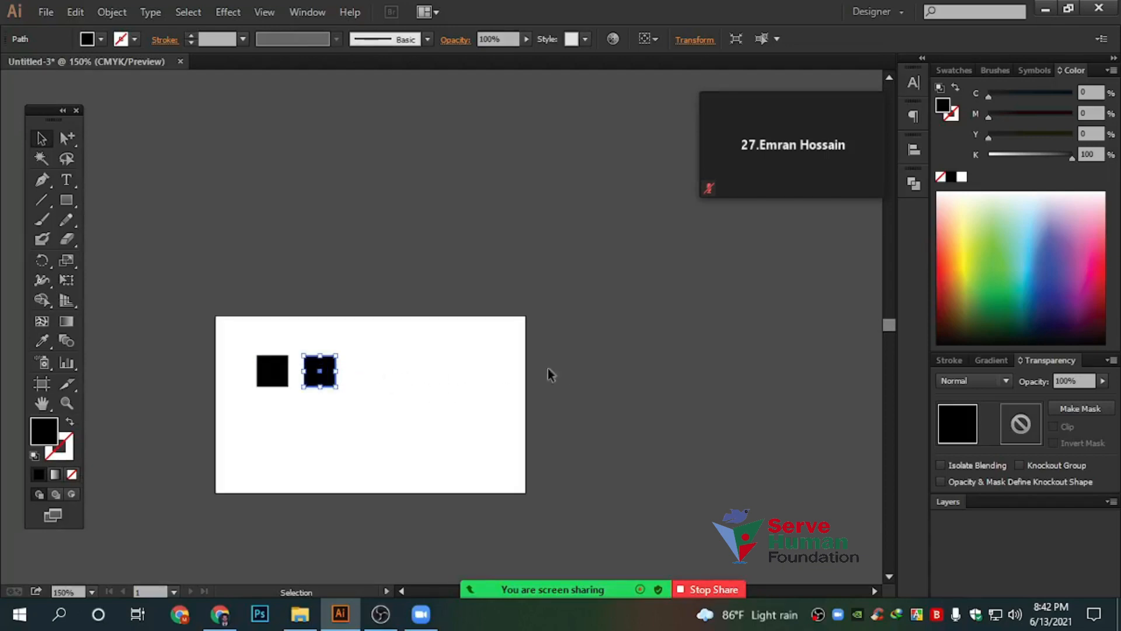
{"action": "scroll", "coordinate": [307, 374], "scroll_direction": "up", "scroll_amount": 1}
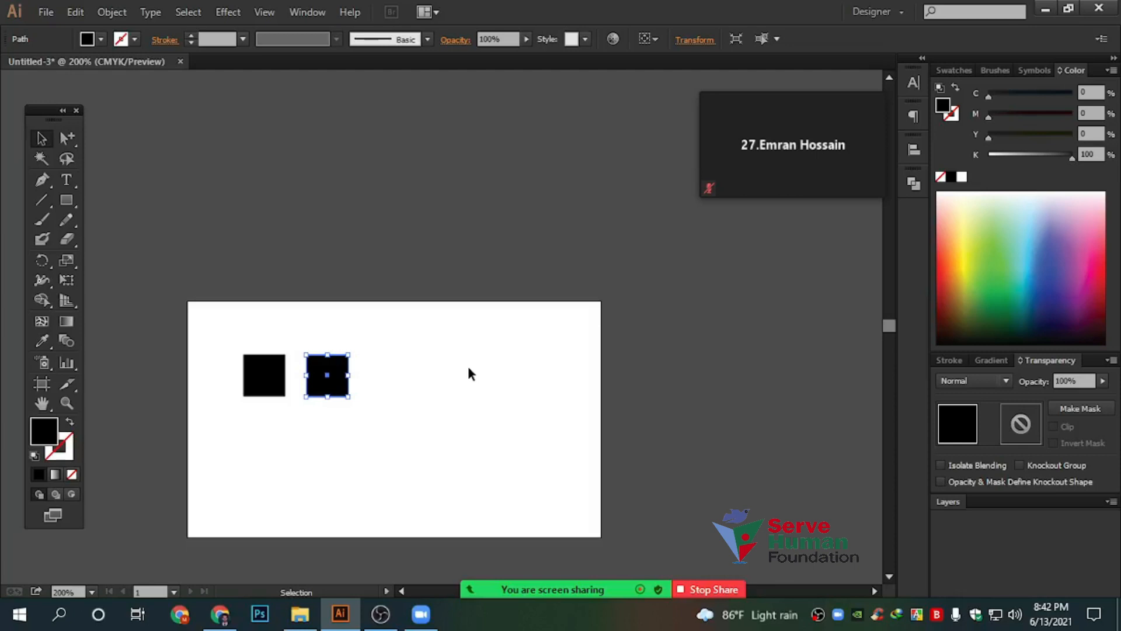
{"action": "key", "text": "Delete"}
{"action": "scroll", "coordinate": [247, 388], "scroll_direction": "up", "scroll_amount": 3}
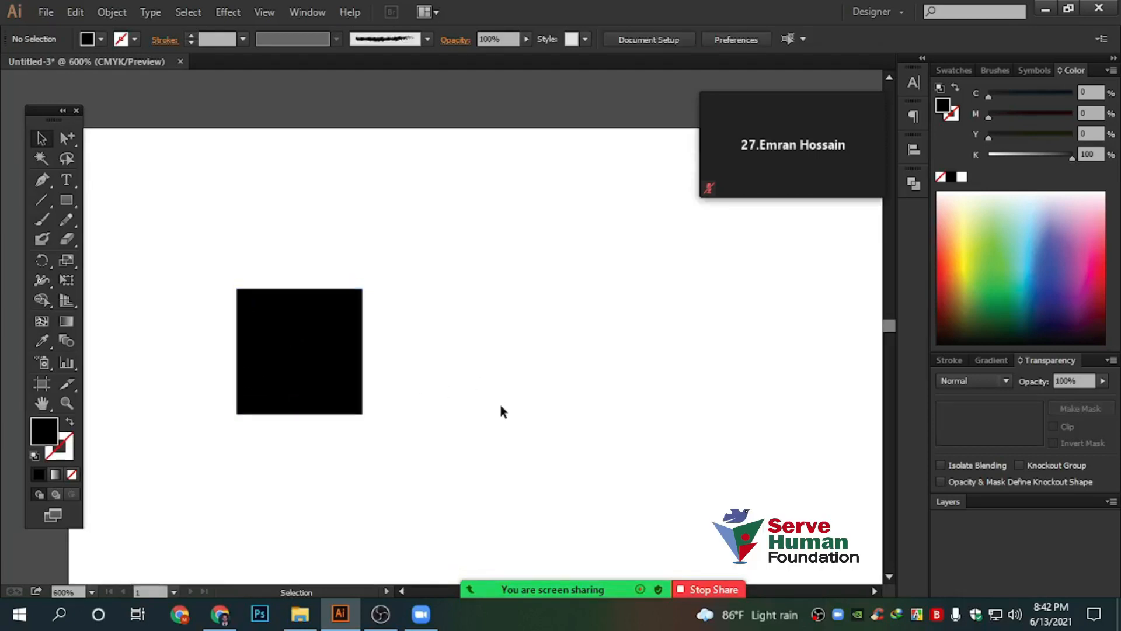
{"action": "left_click", "coordinate": [339, 334]}
{"action": "left_click_drag", "start_coordinate": [253, 331], "coordinate": [447, 331]}
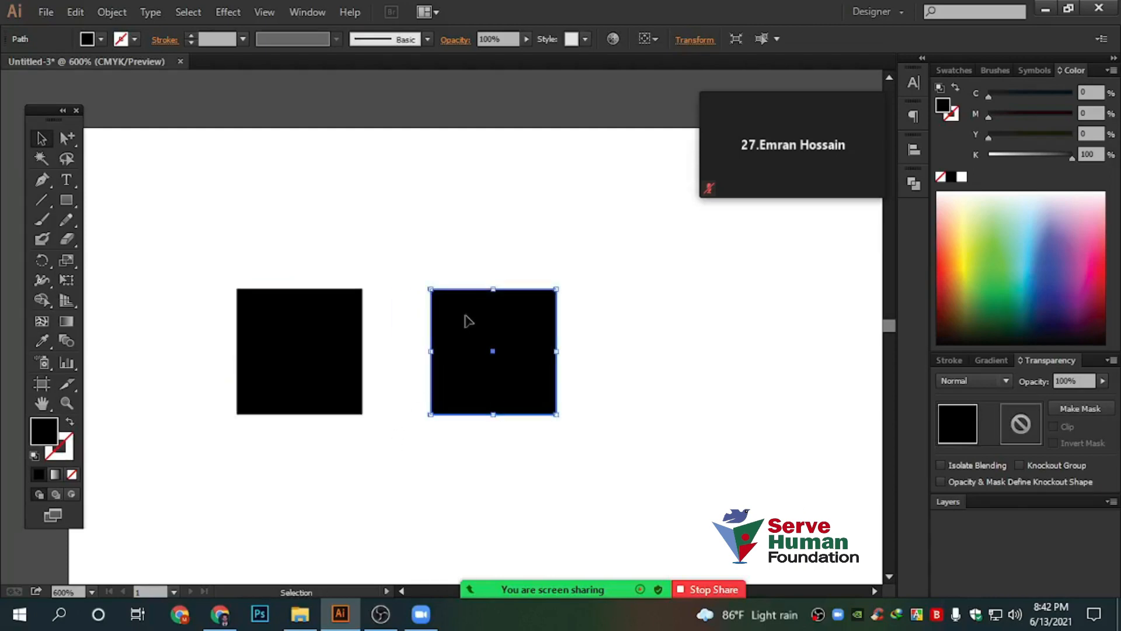
{"action": "scroll", "coordinate": [434, 343], "scroll_direction": "down", "scroll_amount": 2}
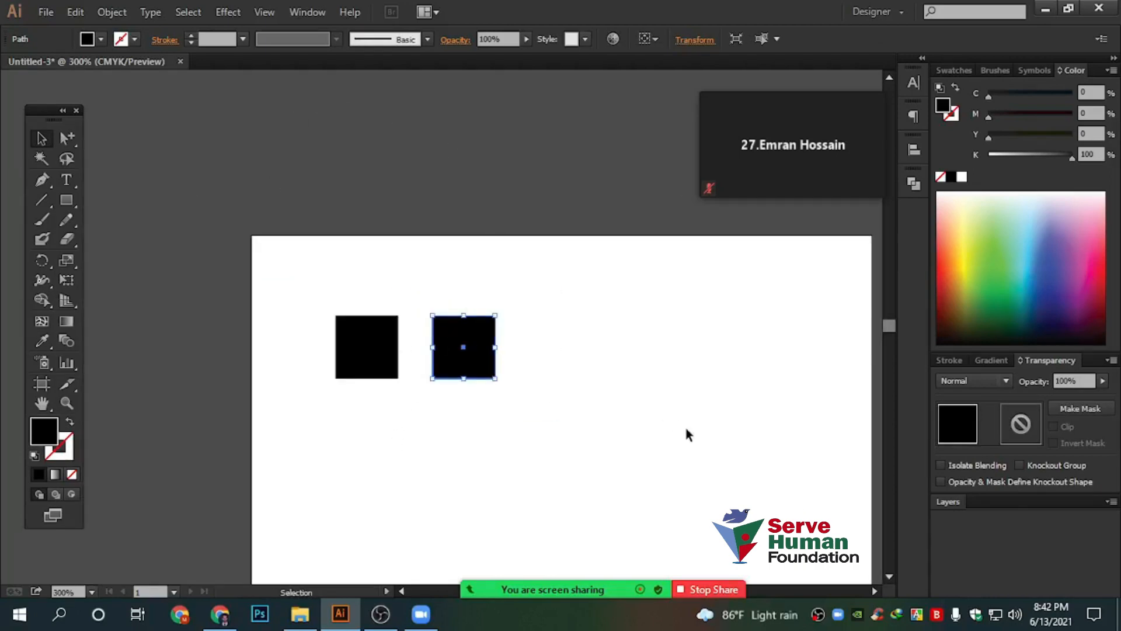
Repeat the duplicate with Ctrl+D to extend the row of evenly spaced black squares
{"action": "key", "text": "ctrl+d"}
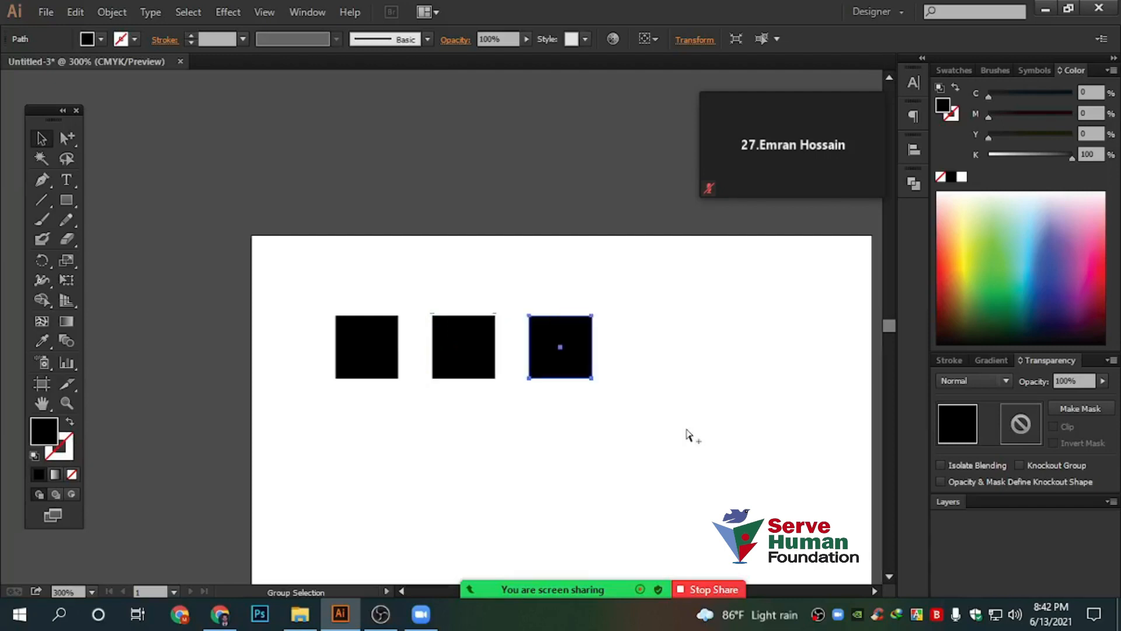
{"action": "key", "text": "ctrl+d"}
{"action": "key", "text": "ctrl+d"}
{"action": "key", "text": "ctrl+d"}
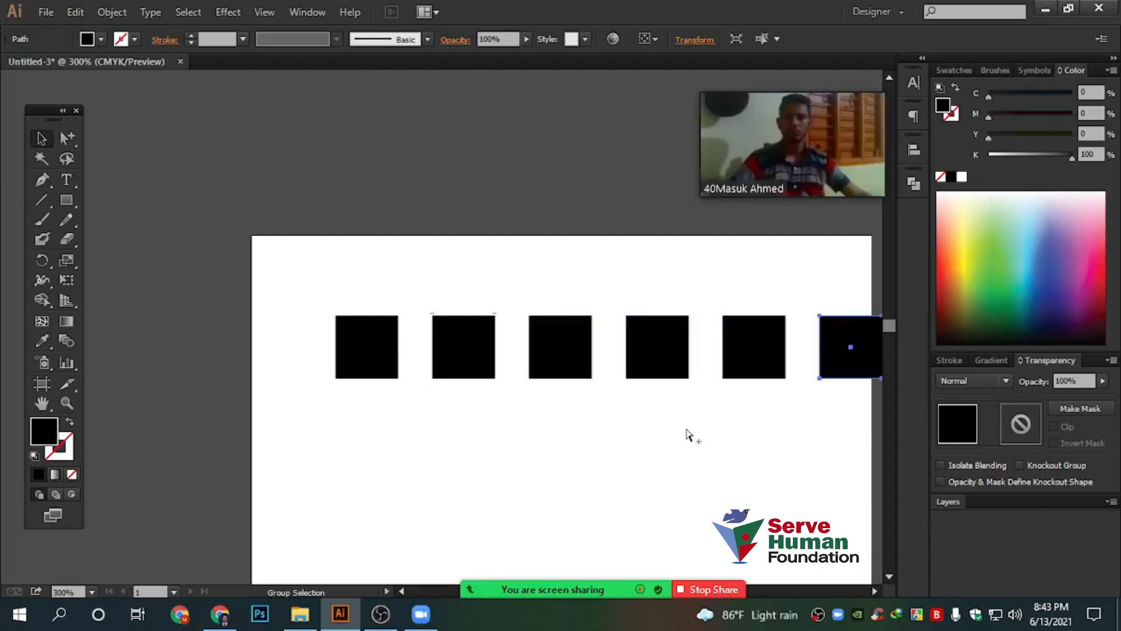
{"action": "scroll", "coordinate": [580, 438], "scroll_direction": "down", "scroll_amount": 4}
{"action": "key", "text": "ctrl+d"}
{"action": "key", "text": "ctrl+d"}
{"action": "key", "text": "ctrl+d"}
{"action": "key", "text": "ctrl+d"}
{"action": "key", "text": "ctrl+d"}
{"action": "key", "text": "ctrl+d"}
{"action": "key", "text": "ctrl+d"}
Copy the row just below and repeat with Ctrl+D to build a roughly 13-by-10 grid
{"action": "left_click_drag", "start_coordinate": [503, 307], "coordinate": [881, 516]}
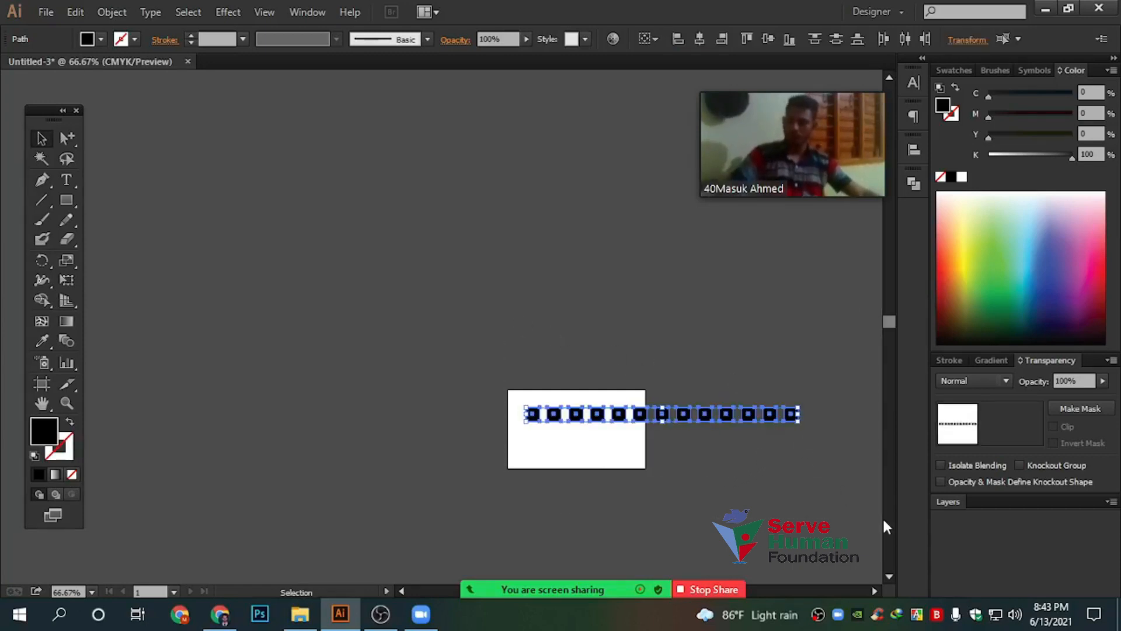
{"action": "scroll", "coordinate": [762, 500], "scroll_direction": "up", "scroll_amount": 2}
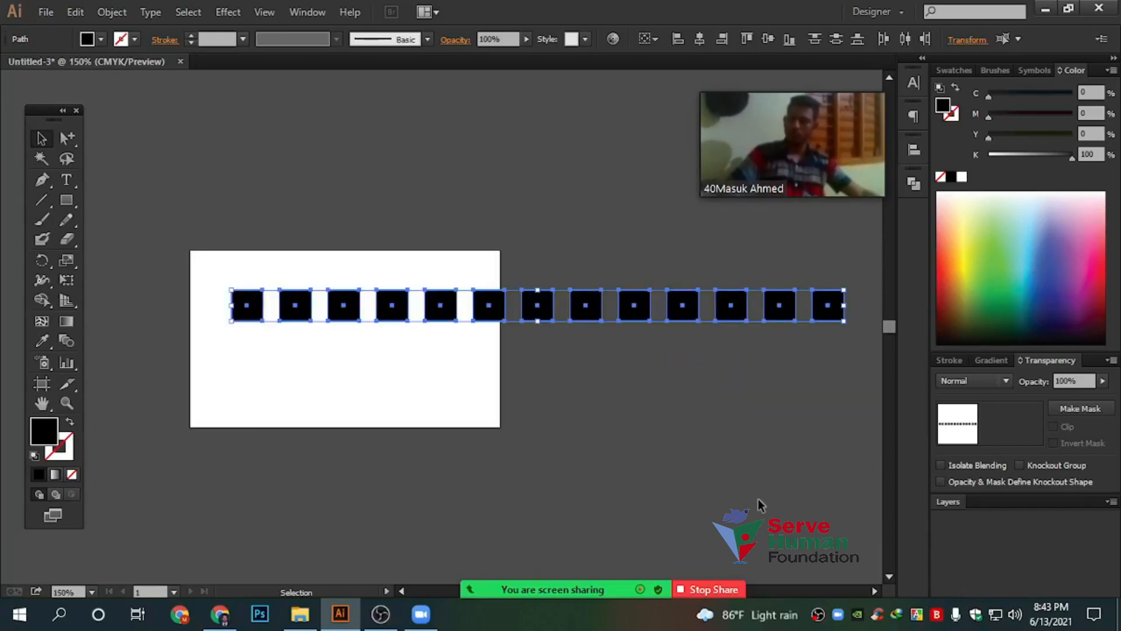
{"action": "key", "text": "alt"}
{"action": "left_click_drag", "start_coordinate": [595, 305], "coordinate": [600, 349]}
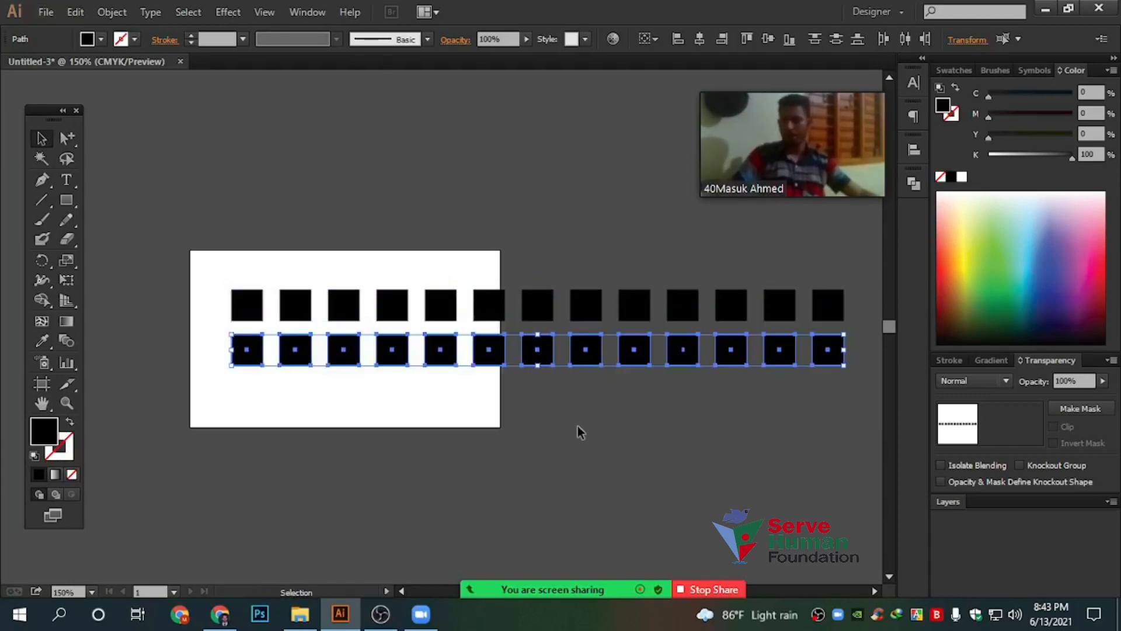
{"action": "key", "text": "ctrl"}
{"action": "key", "text": "ctrl+d"}
{"action": "key", "text": "ctrl+d"}
{"action": "key", "text": "ctrl+d"}
{"action": "key", "text": "ctrl+d"}
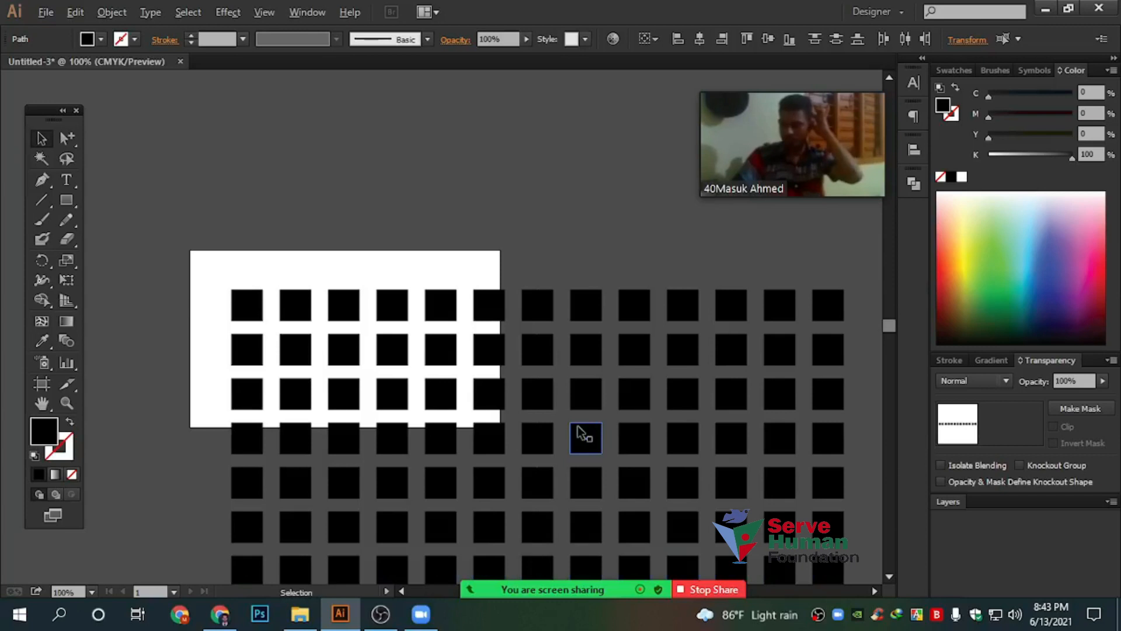
{"action": "scroll", "coordinate": [581, 435], "scroll_direction": "down", "scroll_amount": 1, "text": "alt"}
{"action": "left_click_drag", "start_coordinate": [599, 435], "coordinate": [513, 365]}
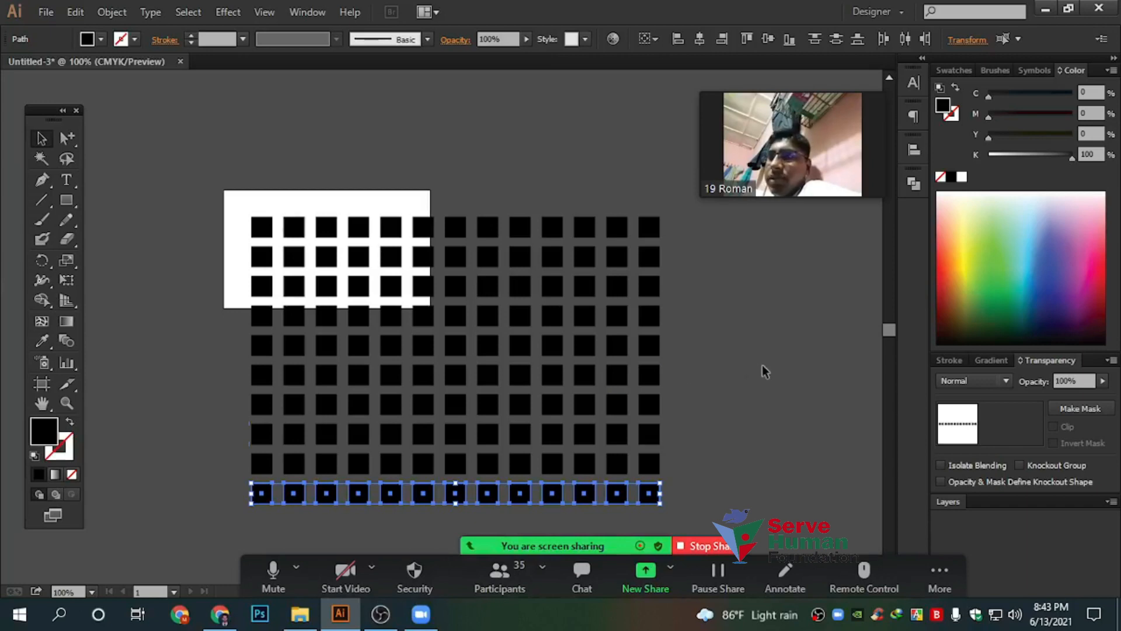
{"action": "left_click", "coordinate": [710, 503]}
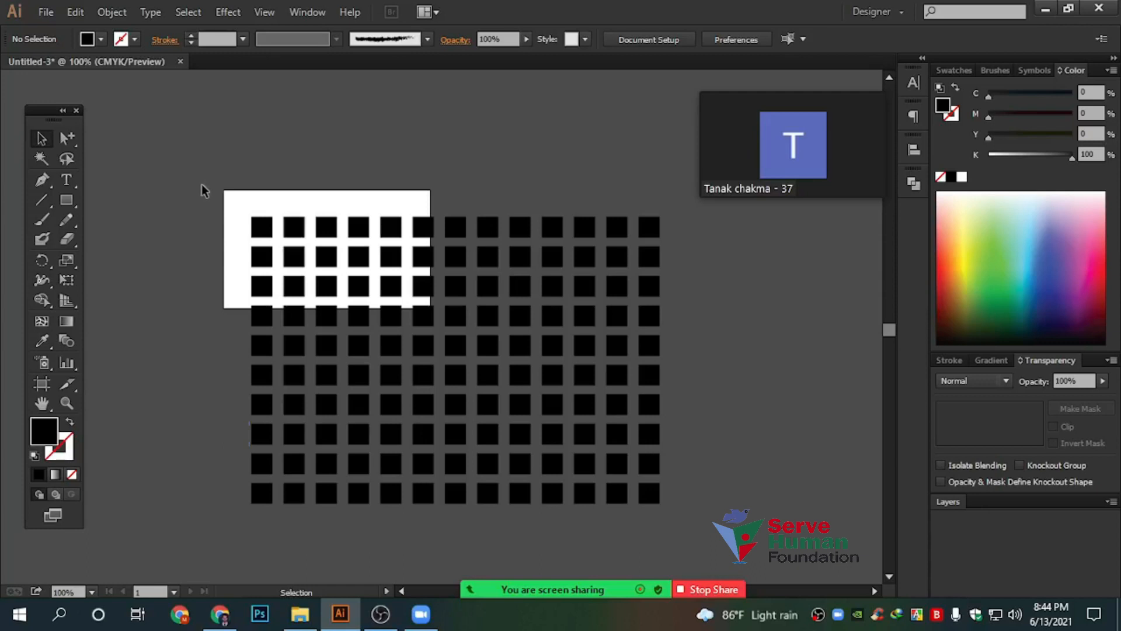
Marquee-select every black square in the grid and delete them all
{"action": "left_click_drag", "start_coordinate": [205, 172], "coordinate": [749, 541]}
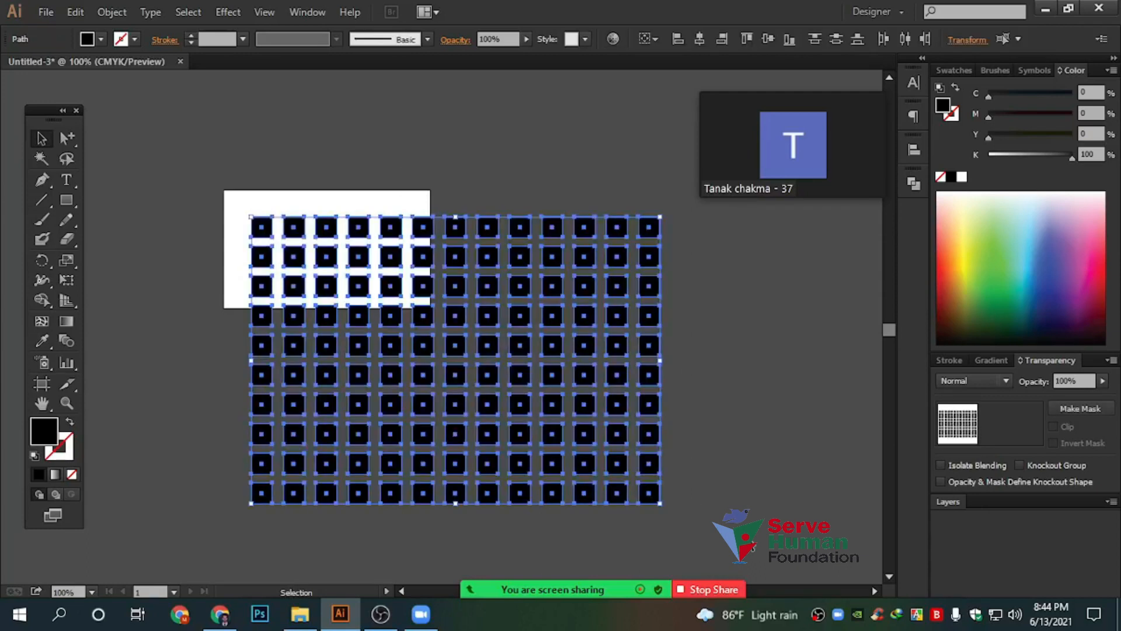
{"action": "key", "text": "Delete"}
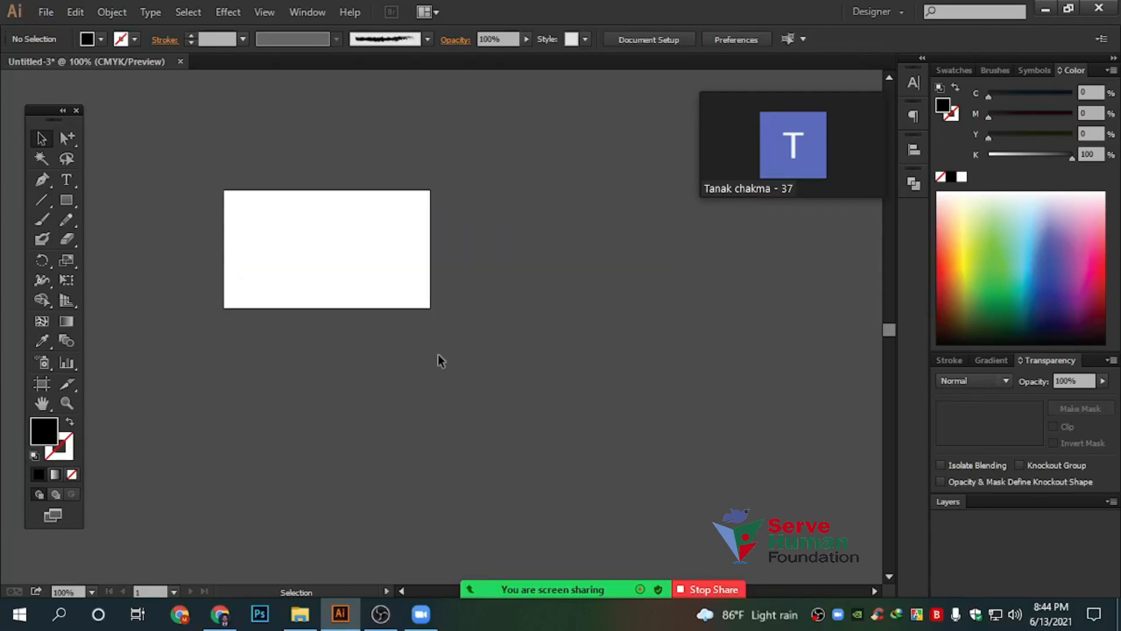
{"action": "scroll", "coordinate": [228, 228], "scroll_direction": "up", "scroll_amount": 2}
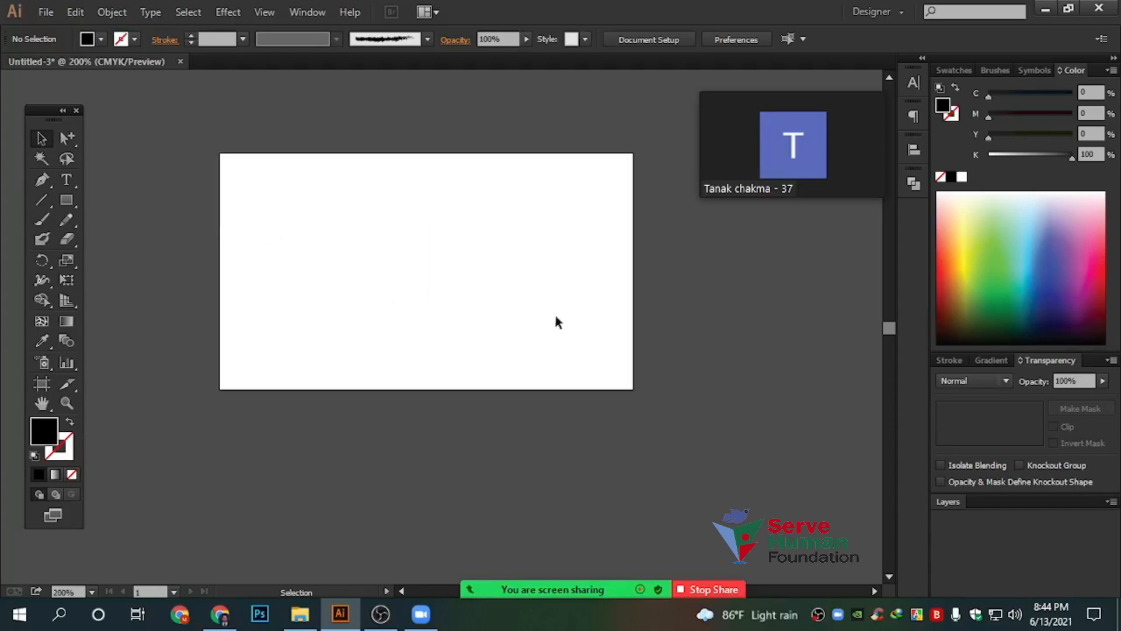
{"action": "scroll", "coordinate": [555, 315], "scroll_direction": "up", "scroll_amount": 1}
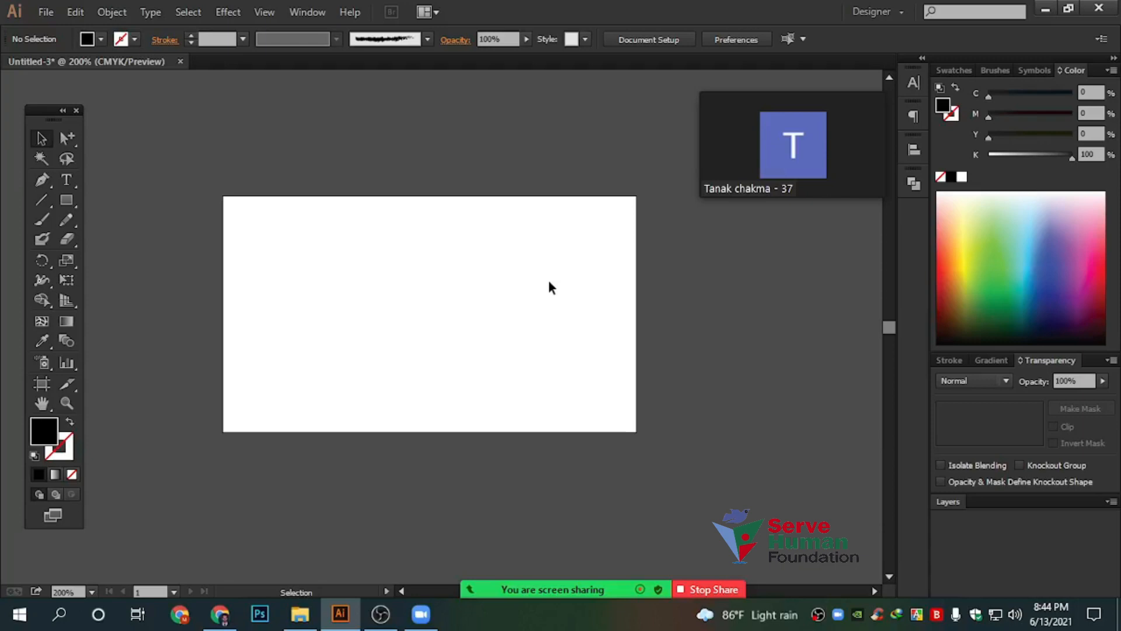
{"action": "mouse_move", "coordinate": [811, 170]}
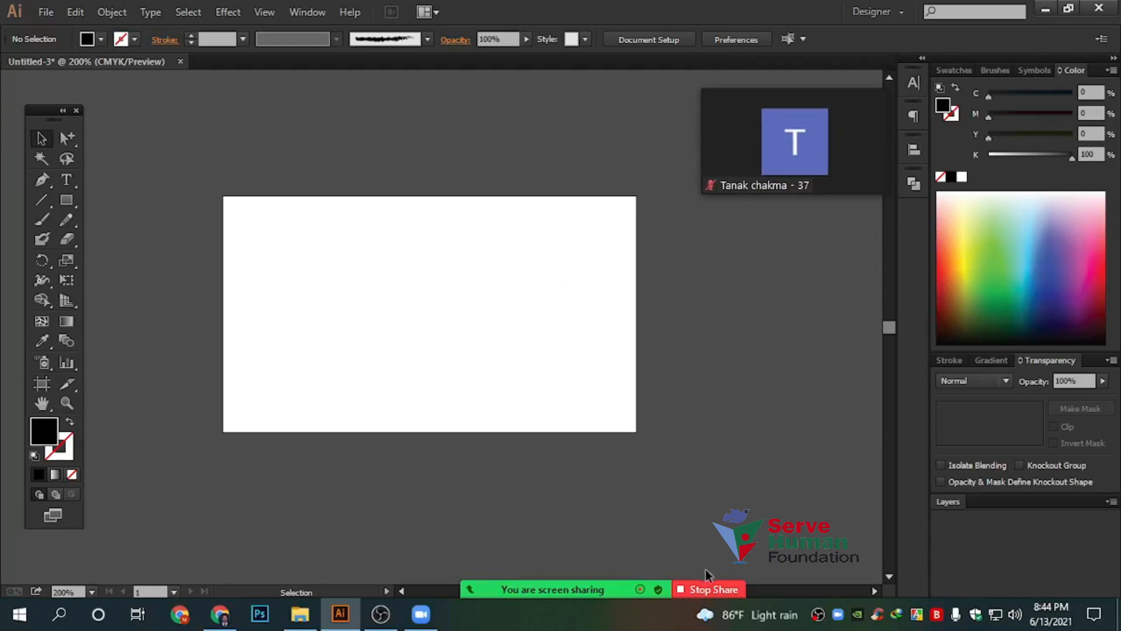
Stop the screen share in Zoom to return to the 34-participant gallery with participants list and chat
{"action": "left_click", "coordinate": [705, 586]}
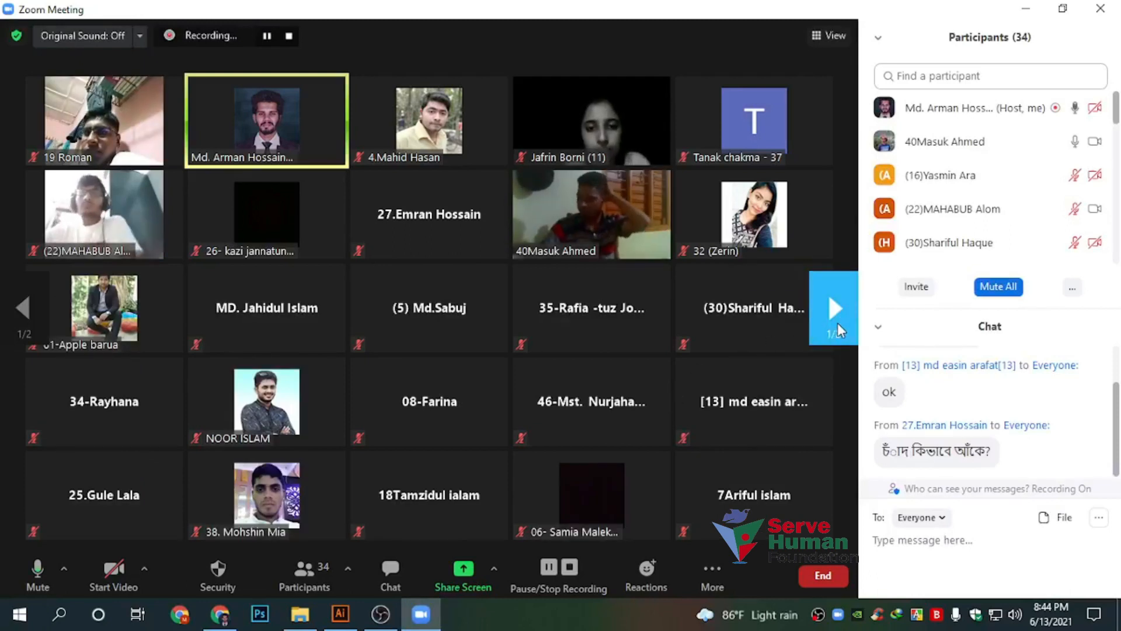
{"action": "mouse_move", "coordinate": [746, 266]}
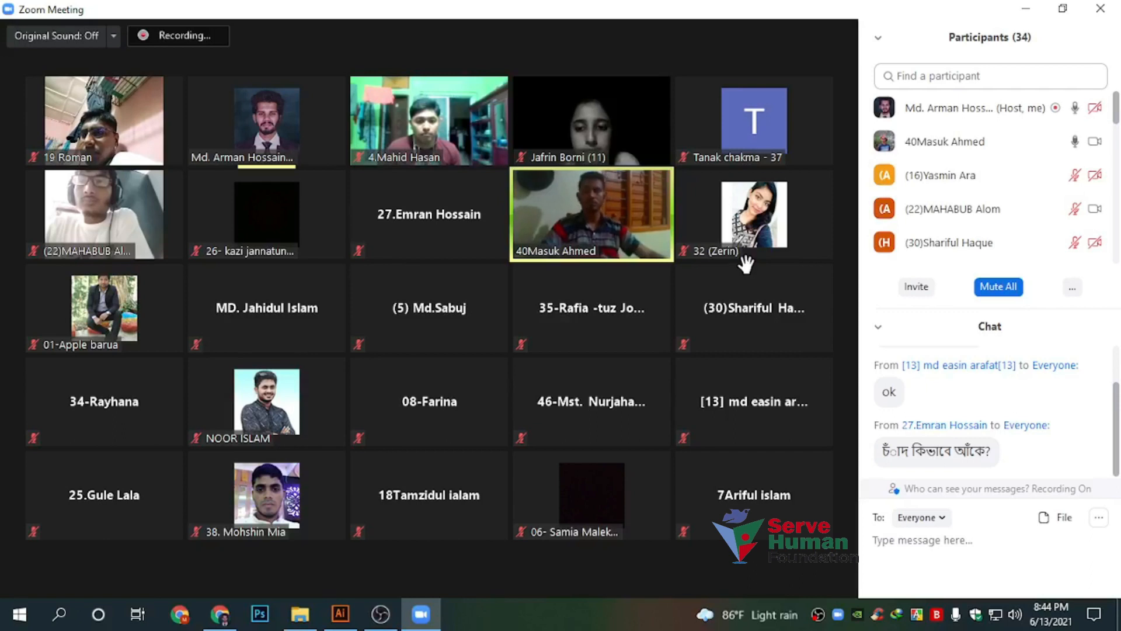
{"action": "mouse_move", "coordinate": [836, 322]}
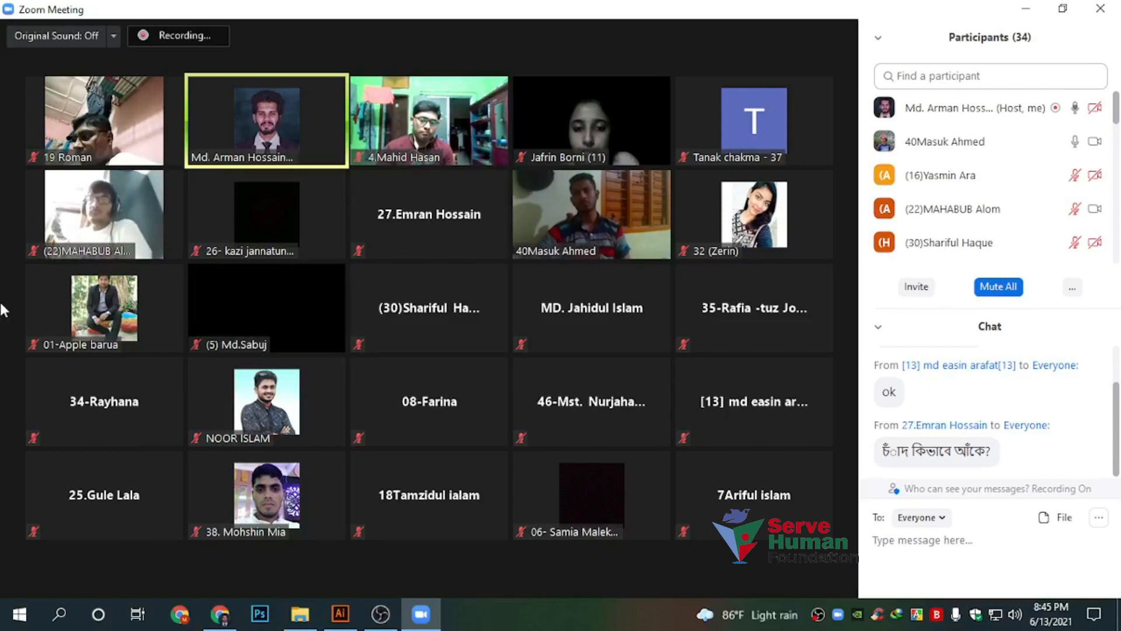
{"action": "mouse_move", "coordinate": [5, 310]}
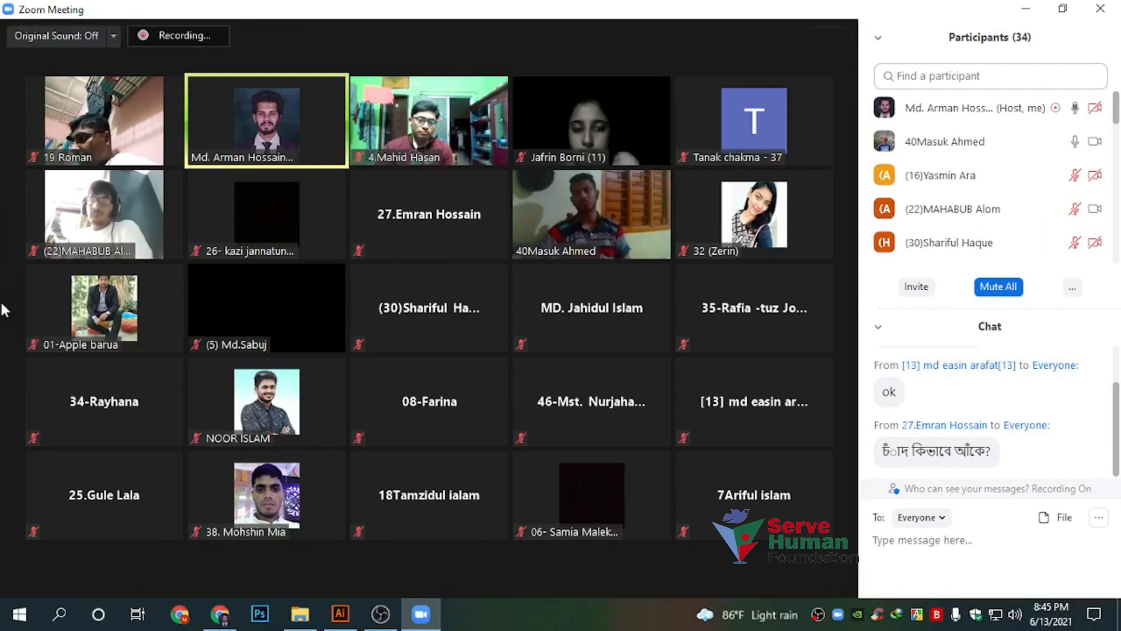
{"action": "mouse_move", "coordinate": [218, 327]}
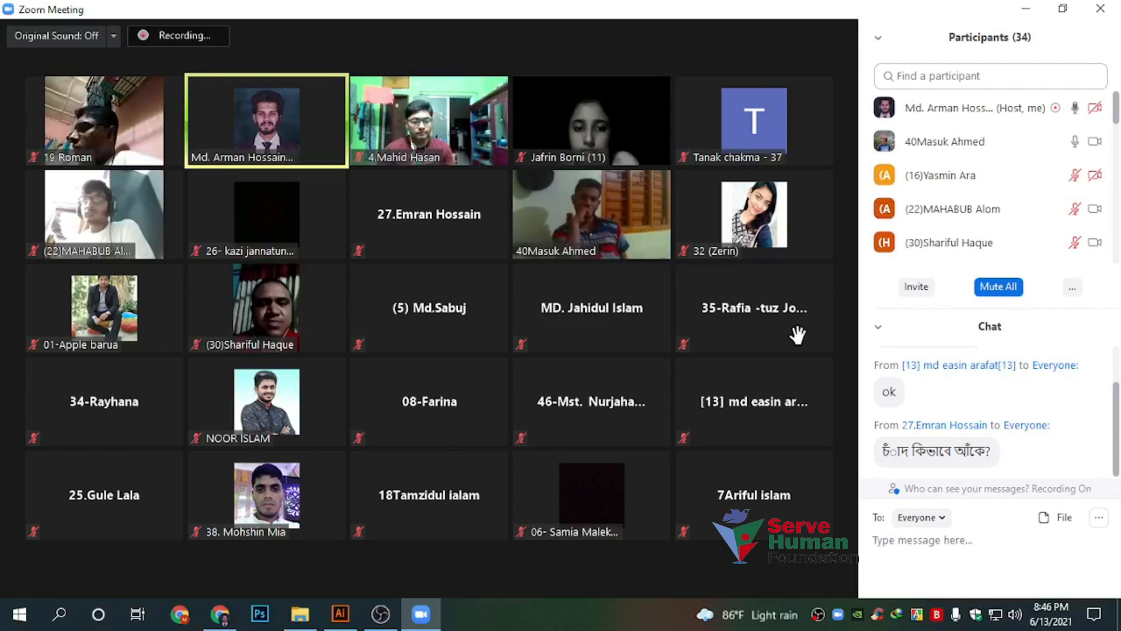
{"action": "mouse_move", "coordinate": [799, 335]}
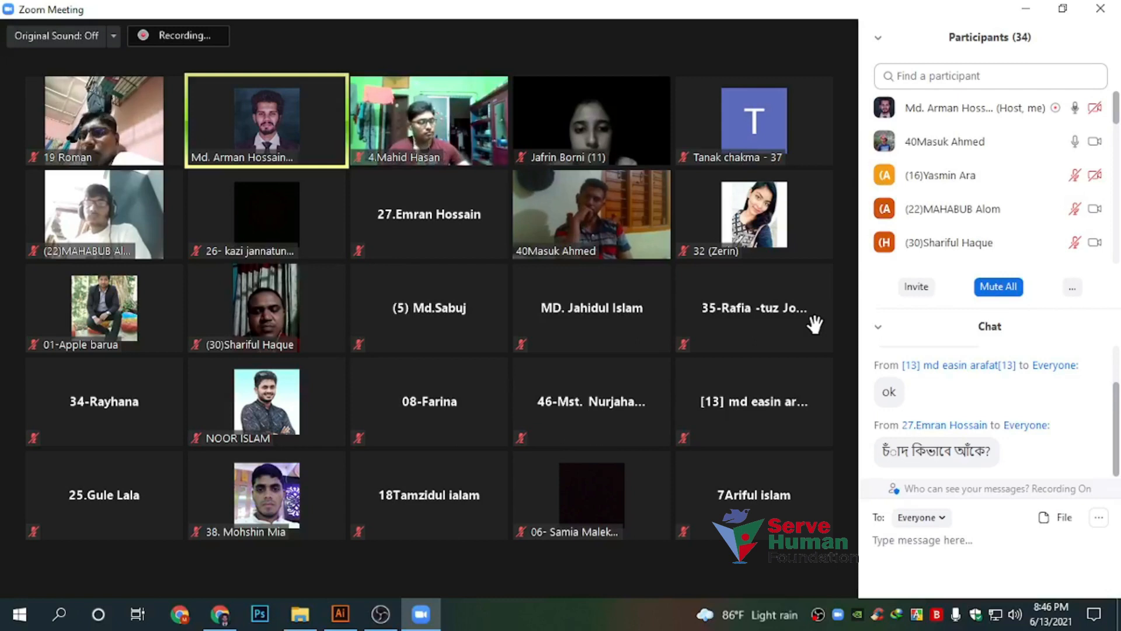
{"action": "mouse_move", "coordinate": [831, 372]}
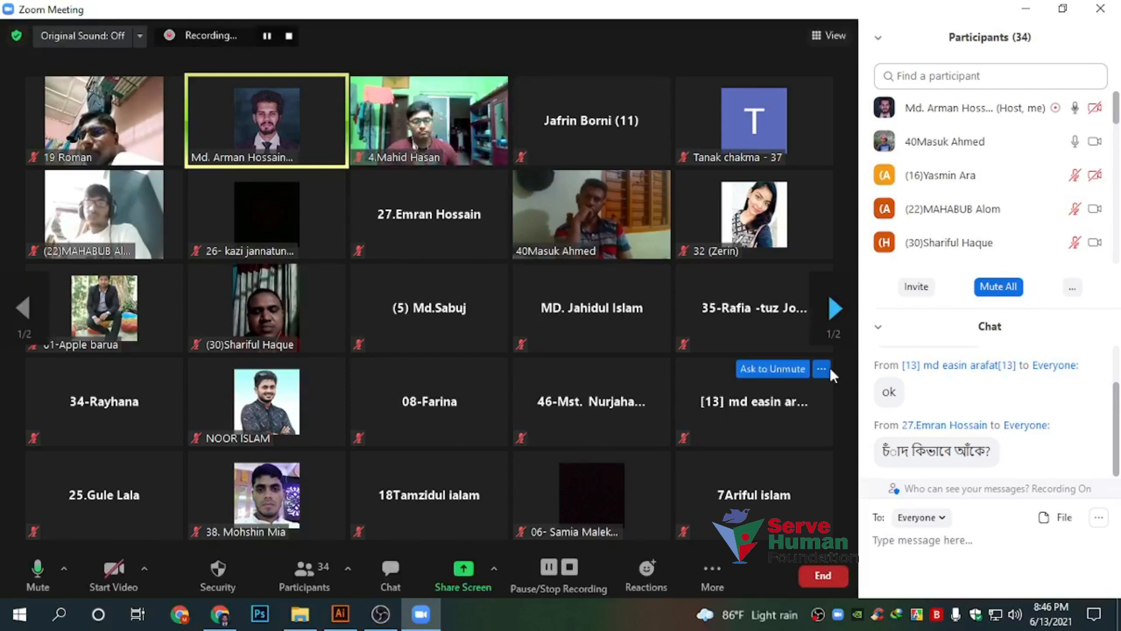
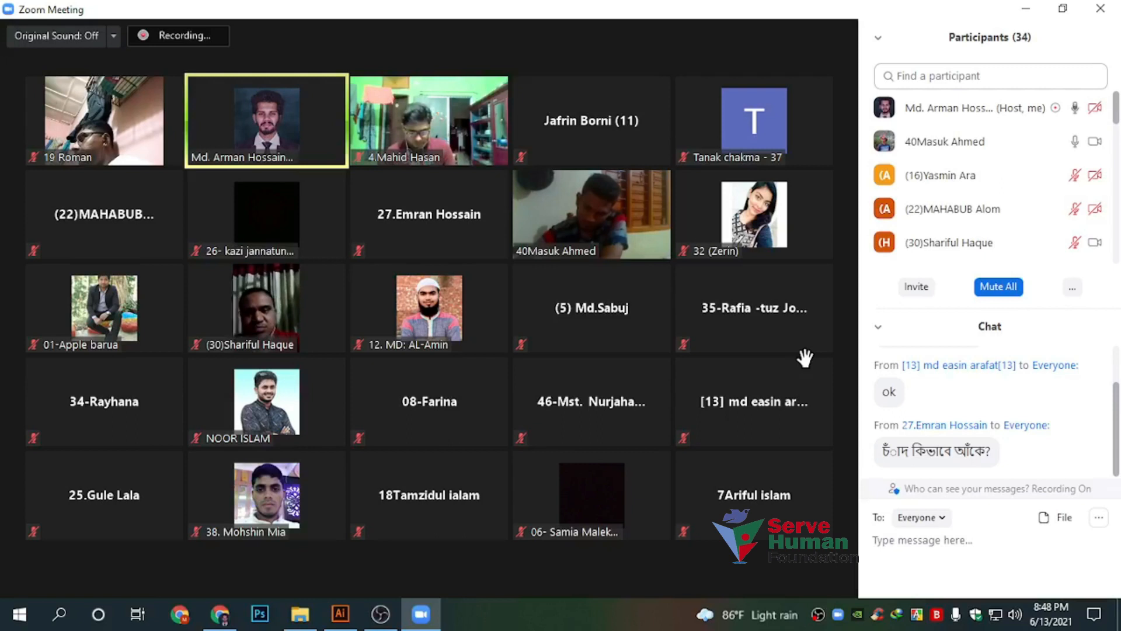
Reveal the Zoom meeting toolbar from the 34-participant gallery view
{"action": "mouse_move", "coordinate": [824, 341]}
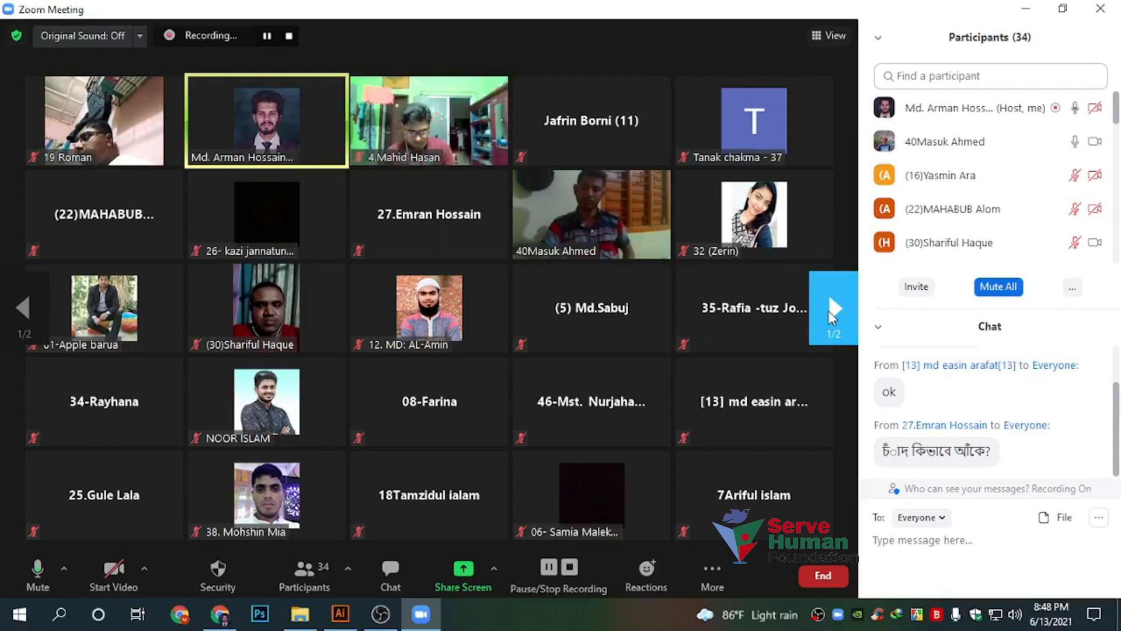
{"action": "mouse_move", "coordinate": [833, 311]}
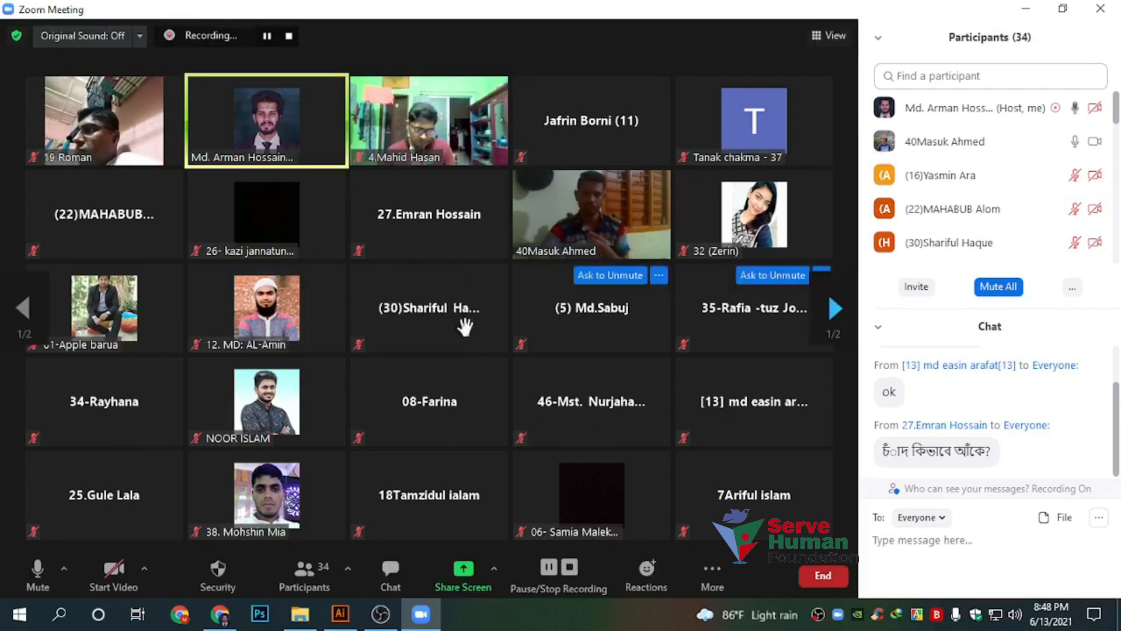
{"action": "mouse_move", "coordinate": [527, 397]}
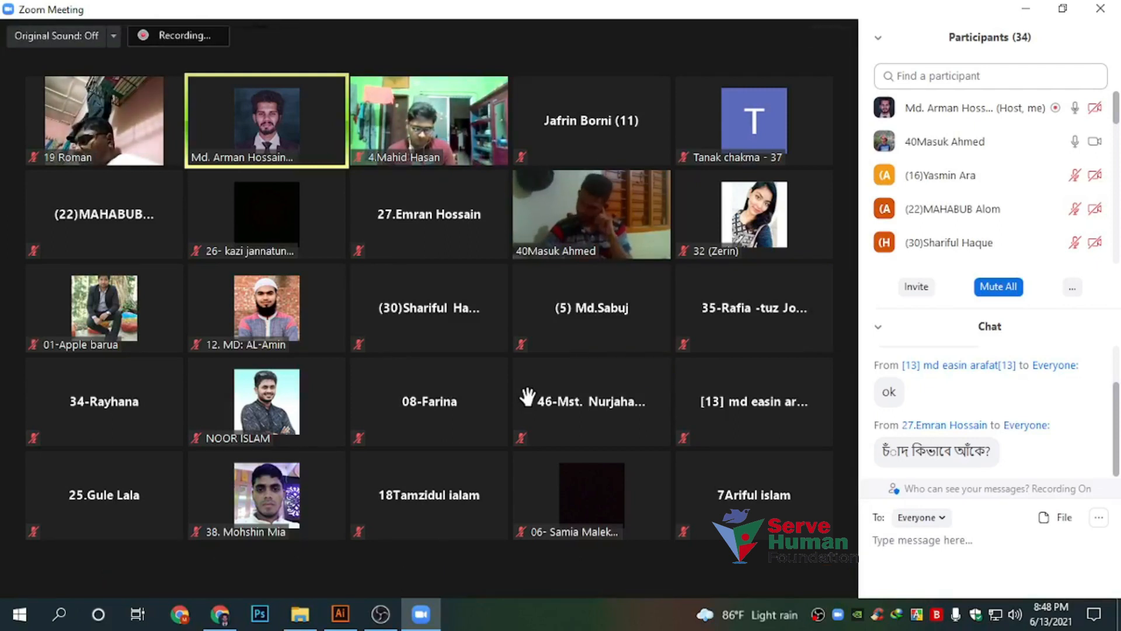
Share the Illustrator window in Zoom, then close Untitled-3 without saving
{"action": "left_click", "coordinate": [449, 570]}
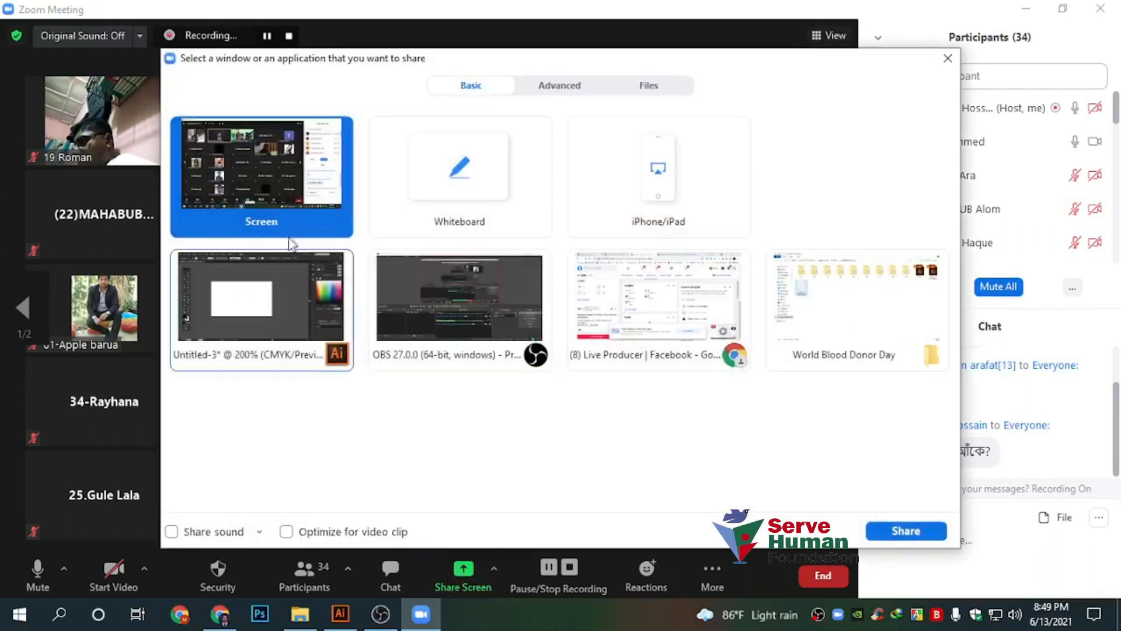
{"action": "left_click", "coordinate": [905, 533]}
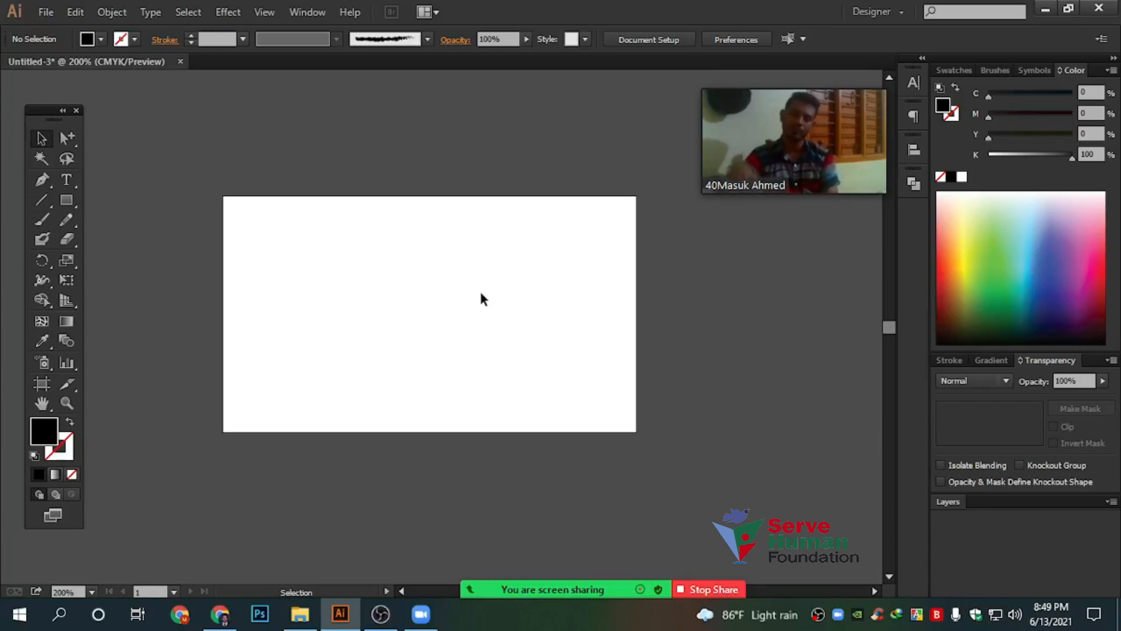
{"action": "key", "text": "ctrl+w"}
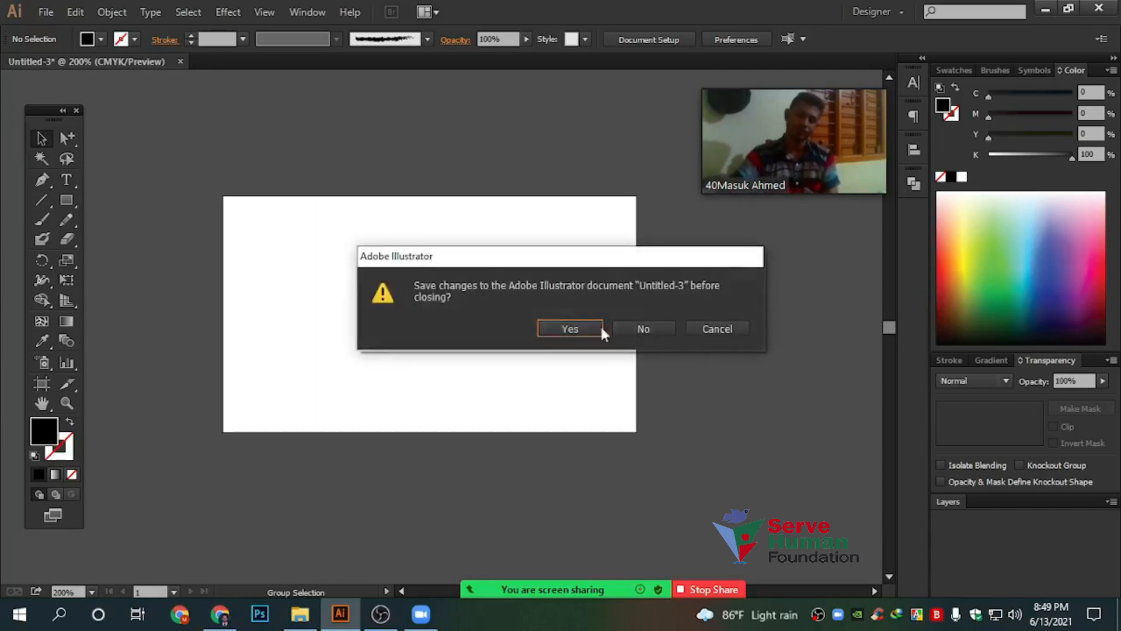
{"action": "left_click", "coordinate": [659, 333]}
{"action": "left_click_drag", "start_coordinate": [852, 115], "coordinate": [859, 104]}
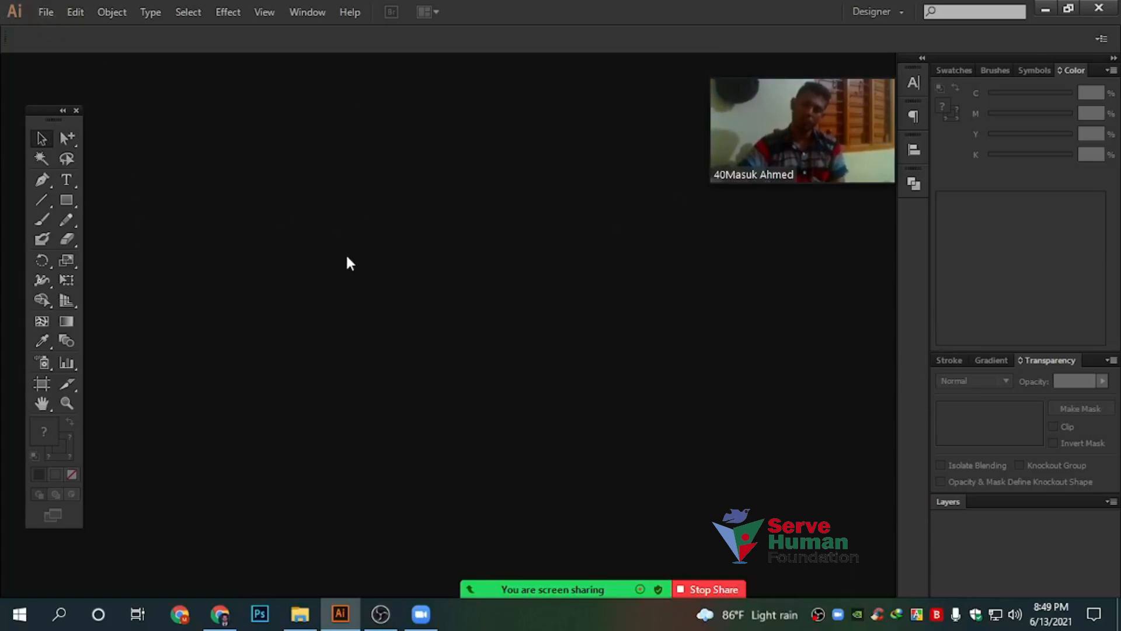
Set up a new Business Card document with one 3.5 in × 2 in artboard
{"action": "left_click", "coordinate": [44, 12]}
{"action": "left_click", "coordinate": [50, 31]}
{"action": "left_click_drag", "start_coordinate": [245, 173], "coordinate": [268, 190]}
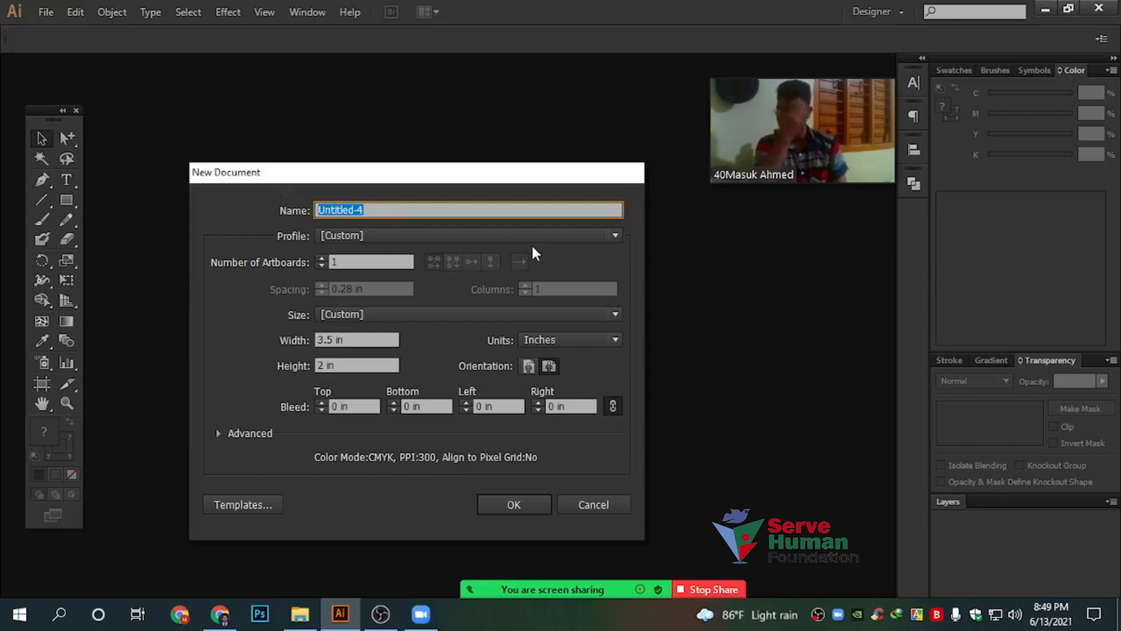
{"action": "type", "text": "b"}
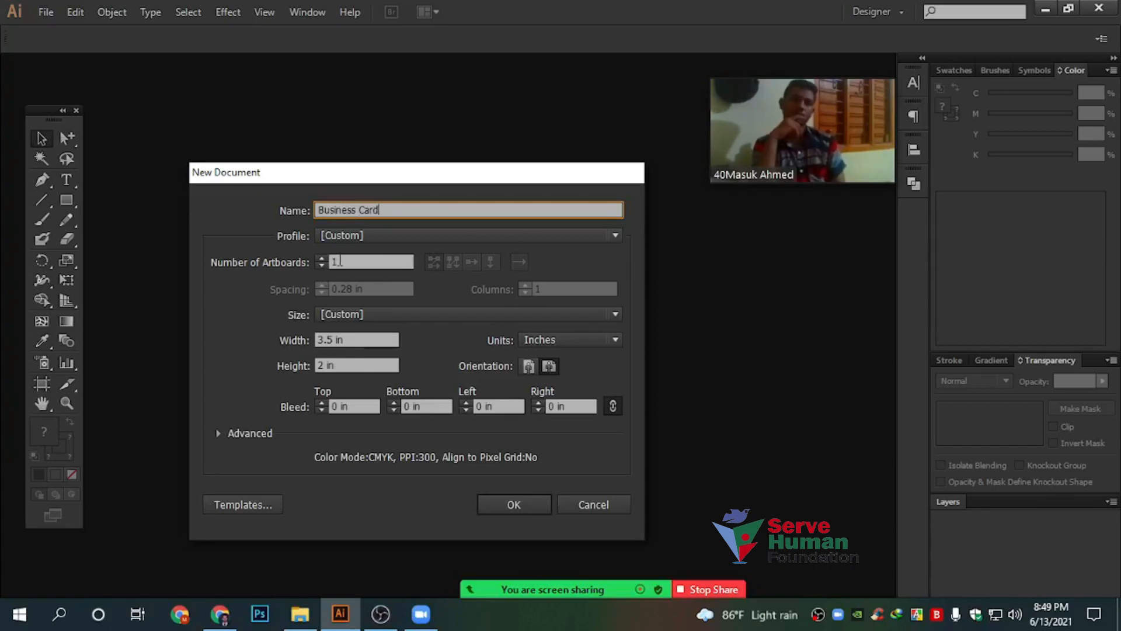
{"action": "key", "text": "Tab"}
{"action": "left_click_drag", "start_coordinate": [322, 174], "coordinate": [318, 142]}
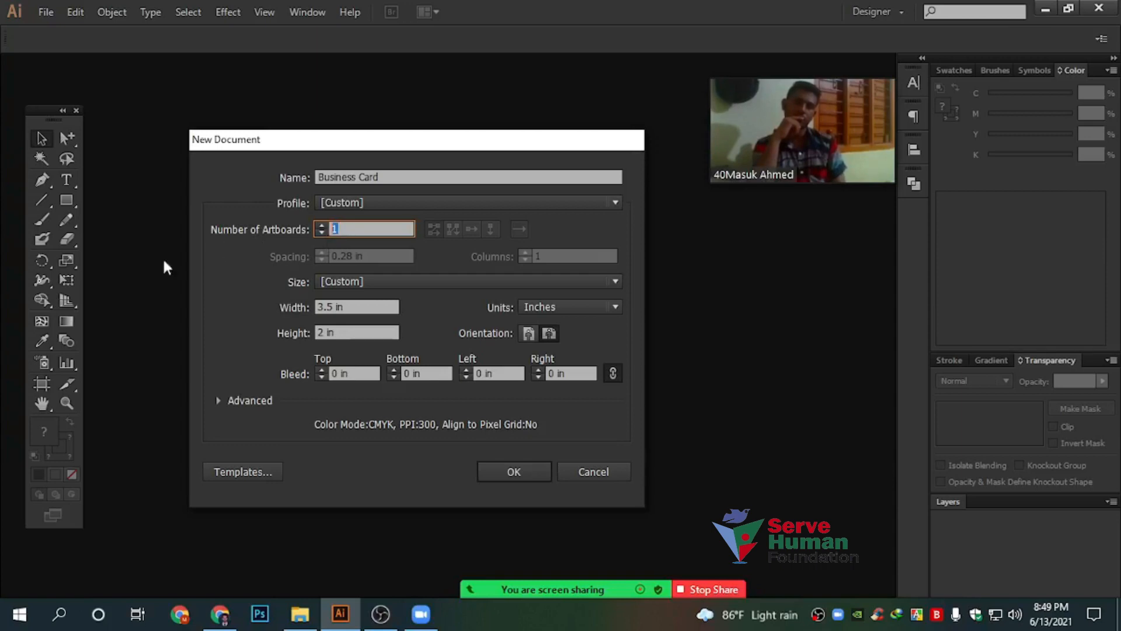
{"action": "left_click", "coordinate": [357, 308]}
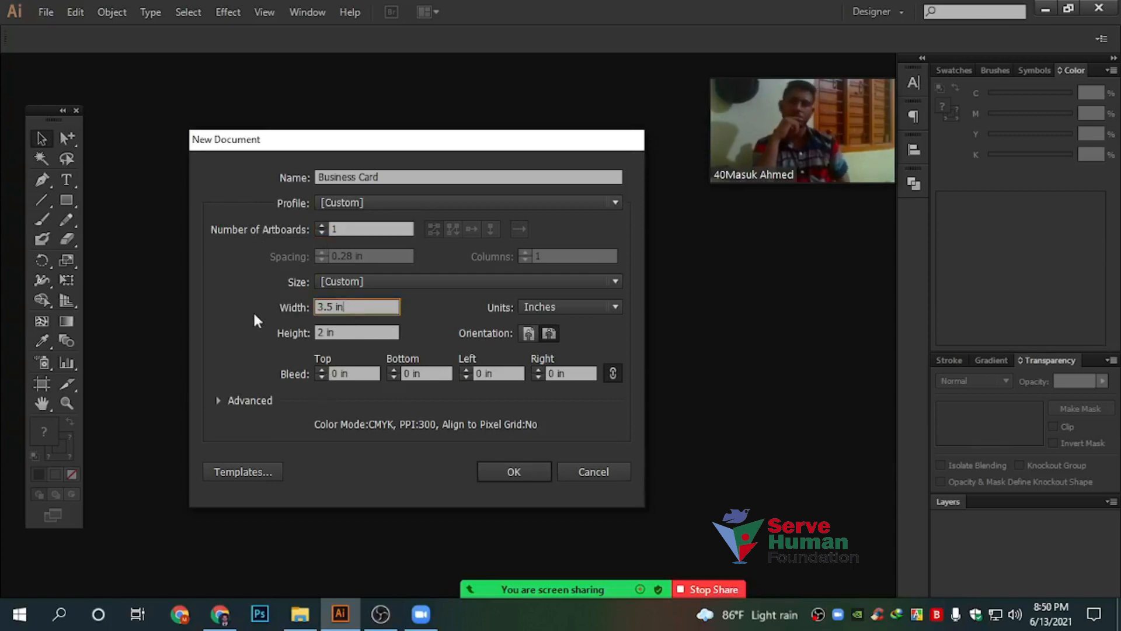
{"action": "left_click", "coordinate": [358, 331]}
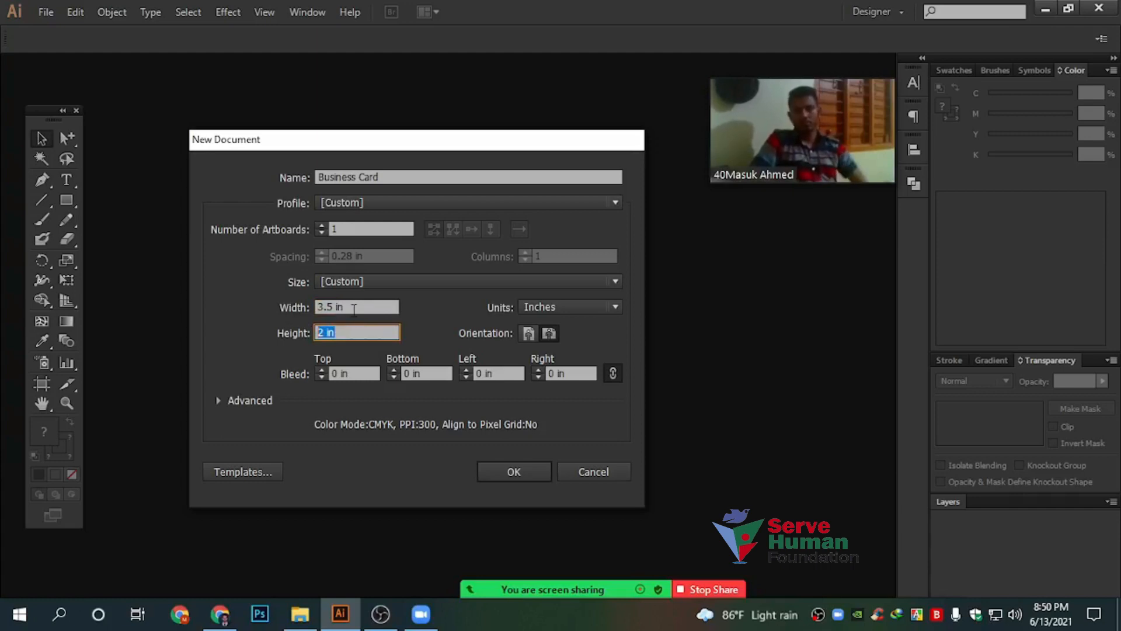
{"action": "key", "text": "shift+Tab"}
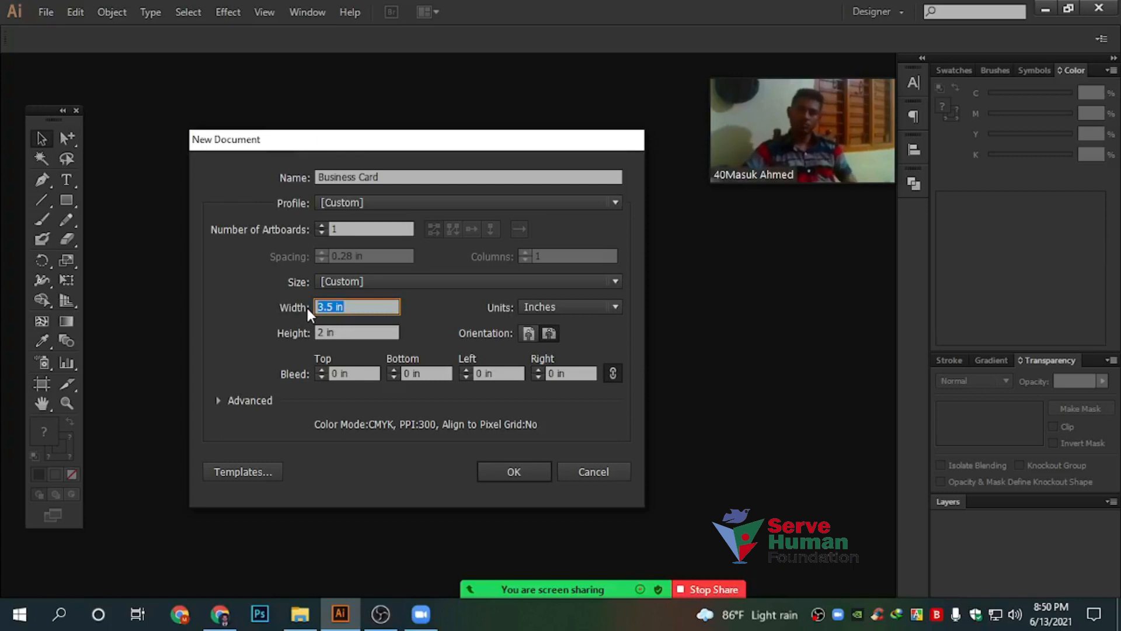
{"action": "left_click", "coordinate": [223, 614]}
Search for uprinting in a new Chrome tab and open the UPrinting site
{"action": "left_click", "coordinate": [759, 14]}
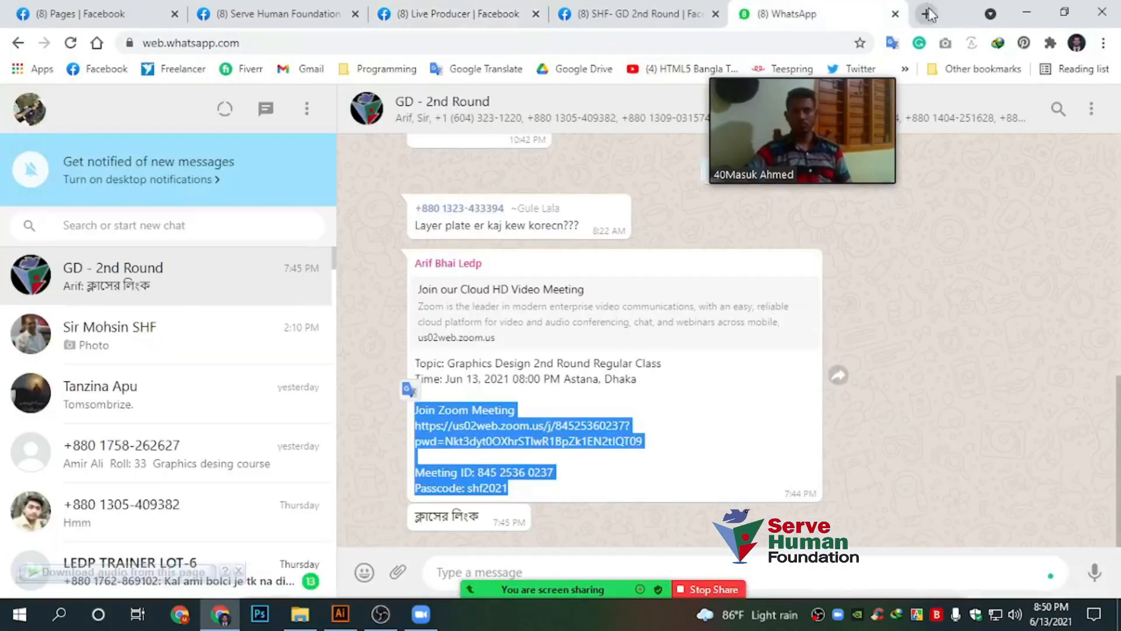
{"action": "left_click", "coordinate": [927, 13]}
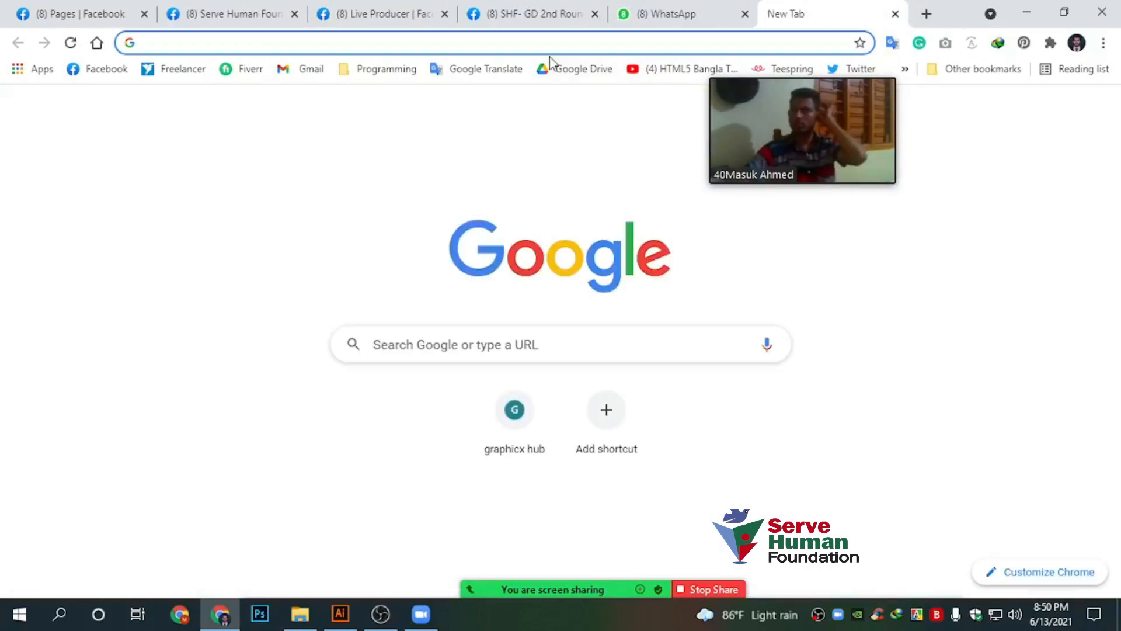
{"action": "type", "text": "urpi"}
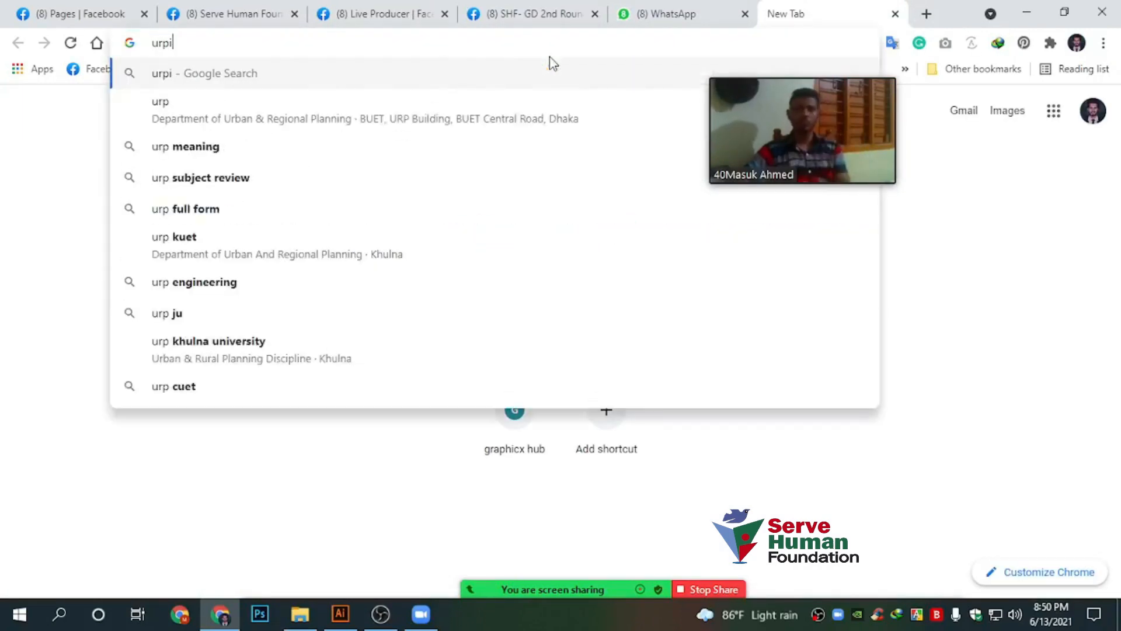
{"action": "key", "text": "BackSpace"}
{"action": "type", "text": "rinti"}
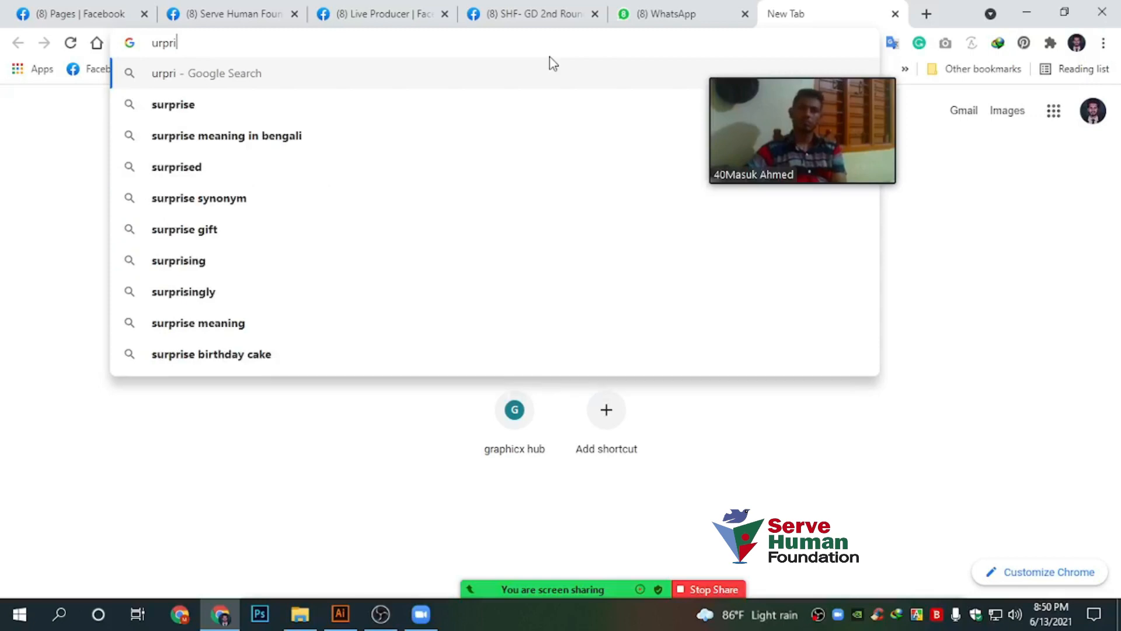
{"action": "key", "text": "Down"}
{"action": "key", "text": "Return"}
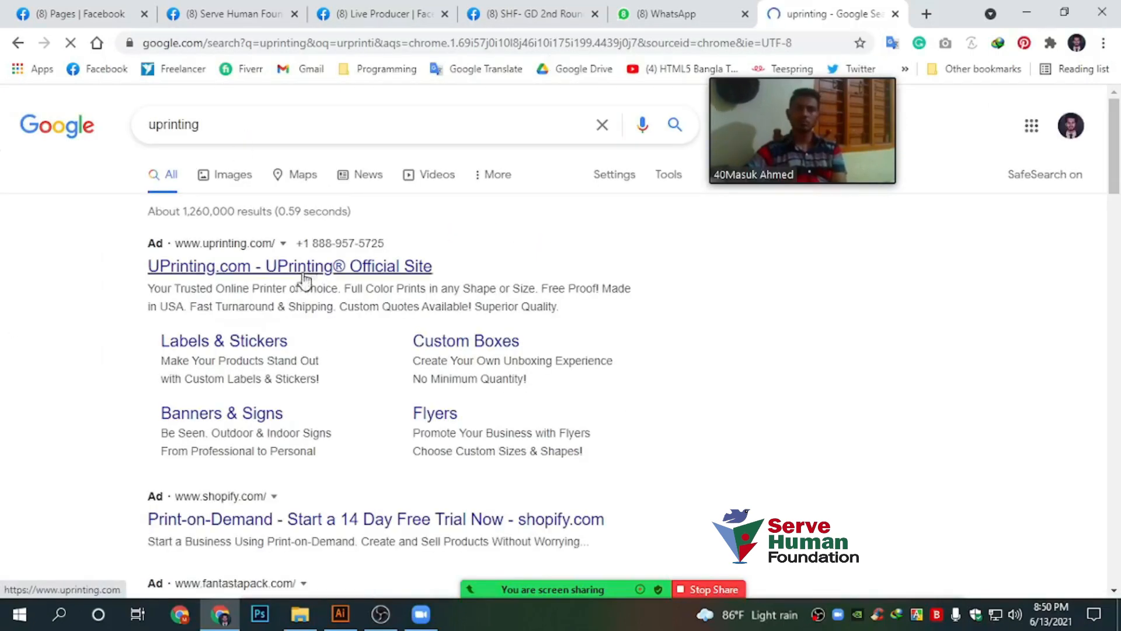
{"action": "scroll", "coordinate": [292, 277], "scroll_direction": "down", "scroll_amount": 4}
{"action": "scroll", "coordinate": [166, 301], "scroll_direction": "up", "scroll_amount": 4}
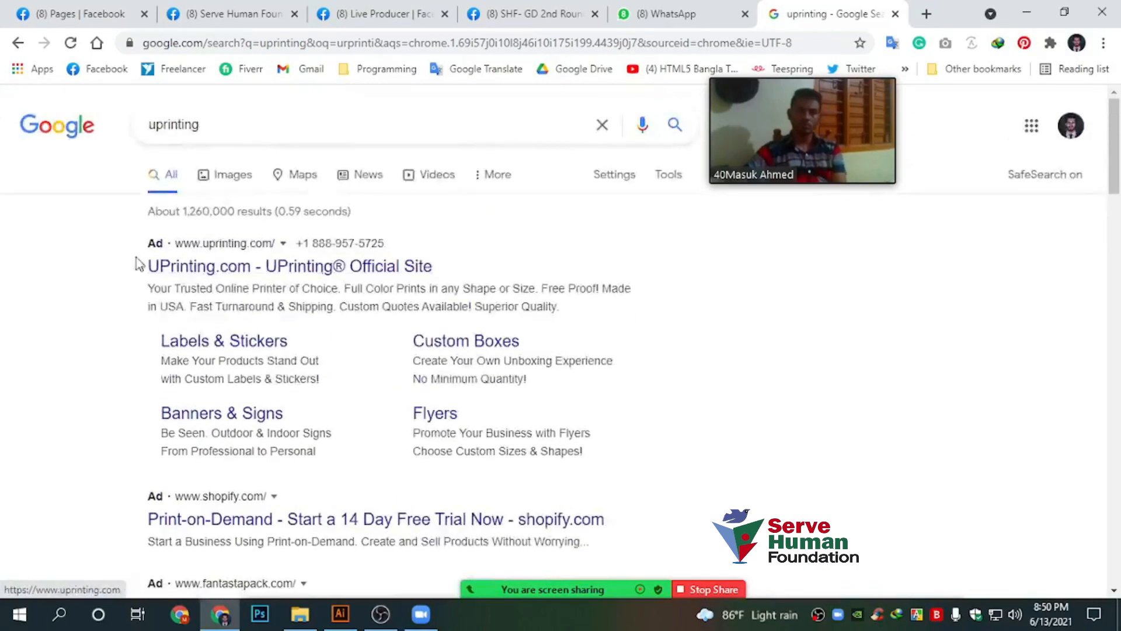
{"action": "left_click", "coordinate": [290, 268]}
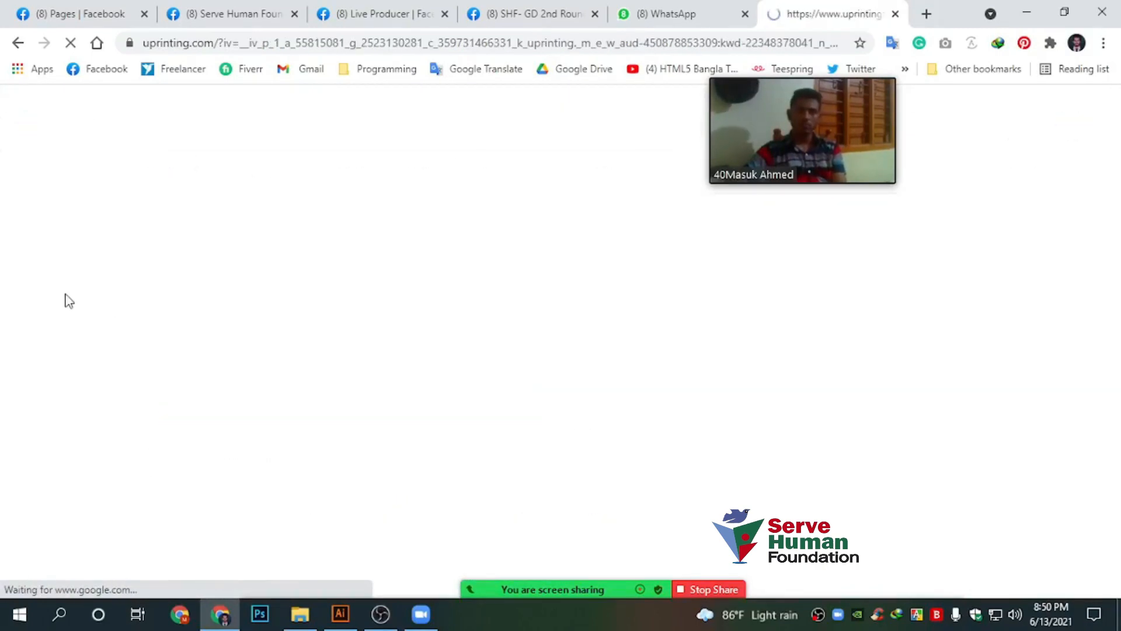
Go to UPrinting's Standard Business Cards product page under Business Cards
{"action": "left_click_drag", "start_coordinate": [743, 158], "coordinate": [879, 185]}
{"action": "scroll", "coordinate": [385, 295], "scroll_direction": "down", "scroll_amount": 4}
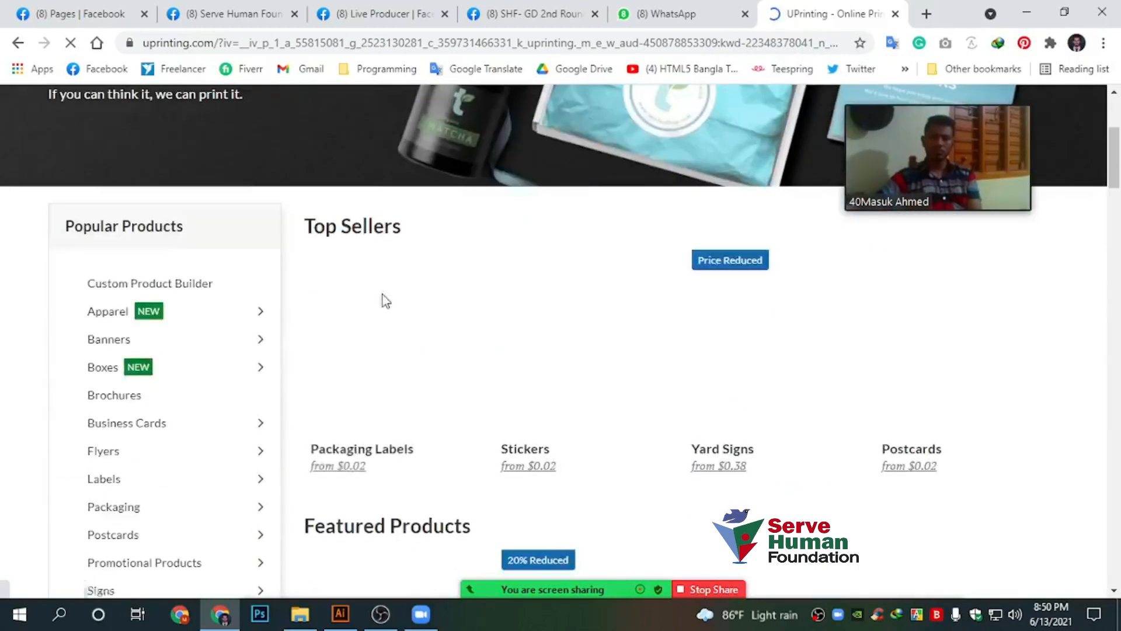
{"action": "scroll", "coordinate": [198, 249], "scroll_direction": "up", "scroll_amount": 4}
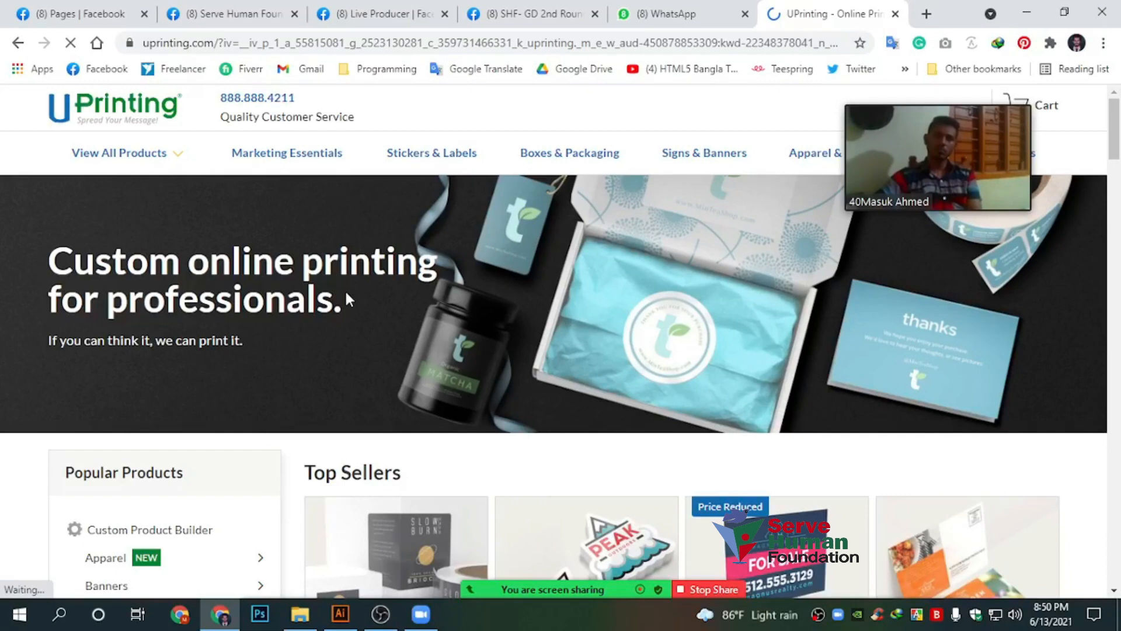
{"action": "scroll", "coordinate": [204, 292], "scroll_direction": "down", "scroll_amount": 5}
{"action": "scroll", "coordinate": [35, 298], "scroll_direction": "up", "scroll_amount": 2}
{"action": "scroll", "coordinate": [4, 309], "scroll_direction": "down", "scroll_amount": 2}
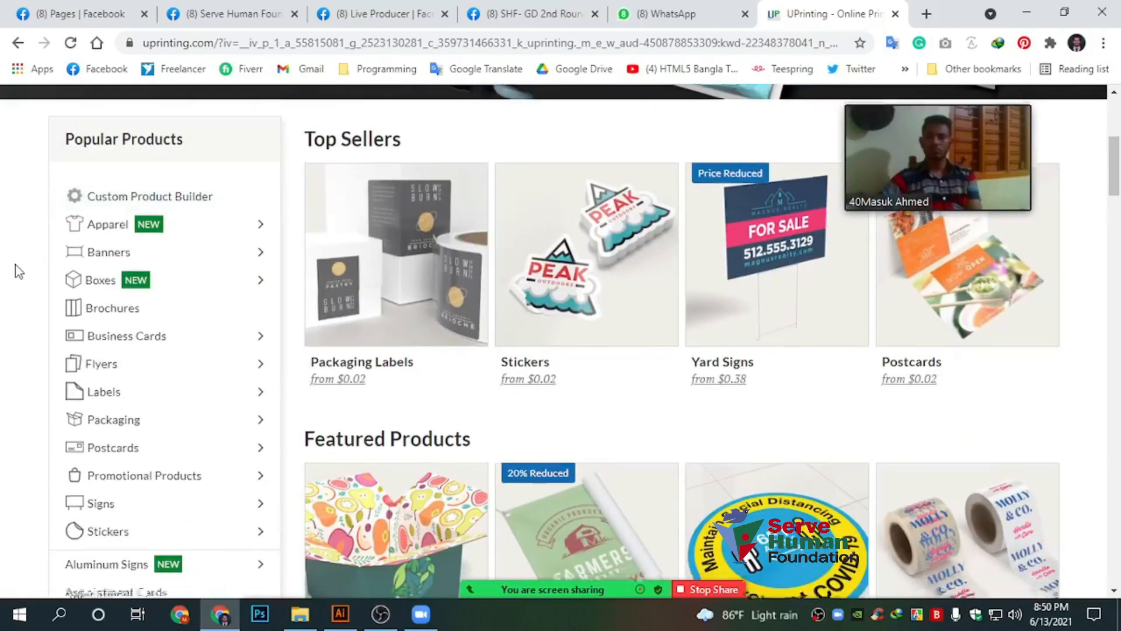
{"action": "scroll", "coordinate": [14, 267], "scroll_direction": "down", "scroll_amount": 1}
{"action": "mouse_move", "coordinate": [112, 319]}
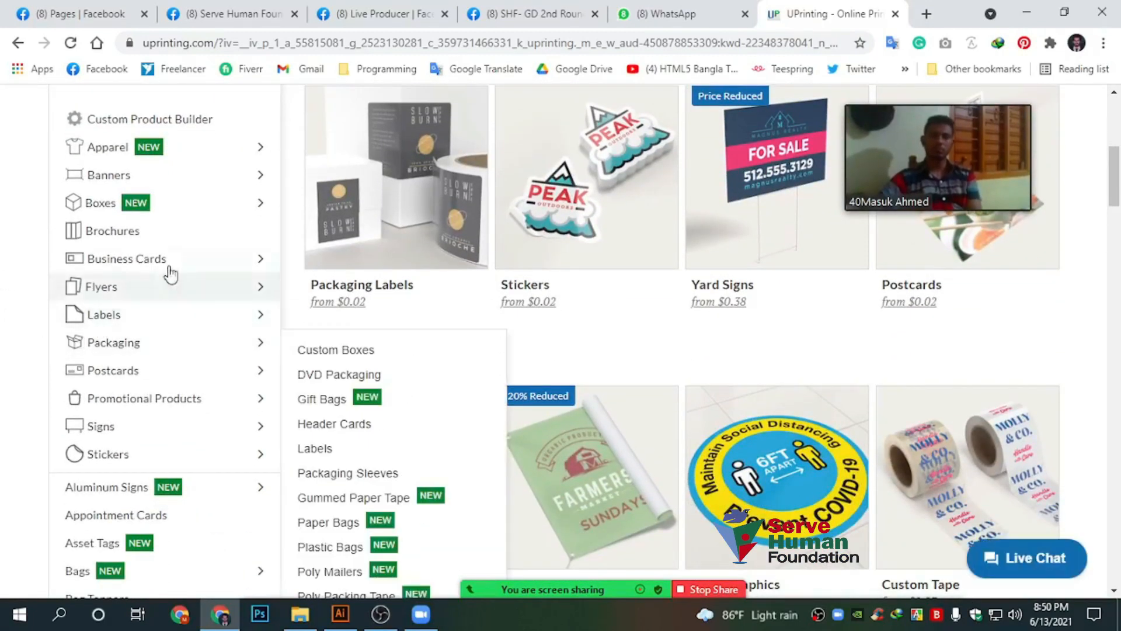
{"action": "mouse_move", "coordinate": [256, 262]}
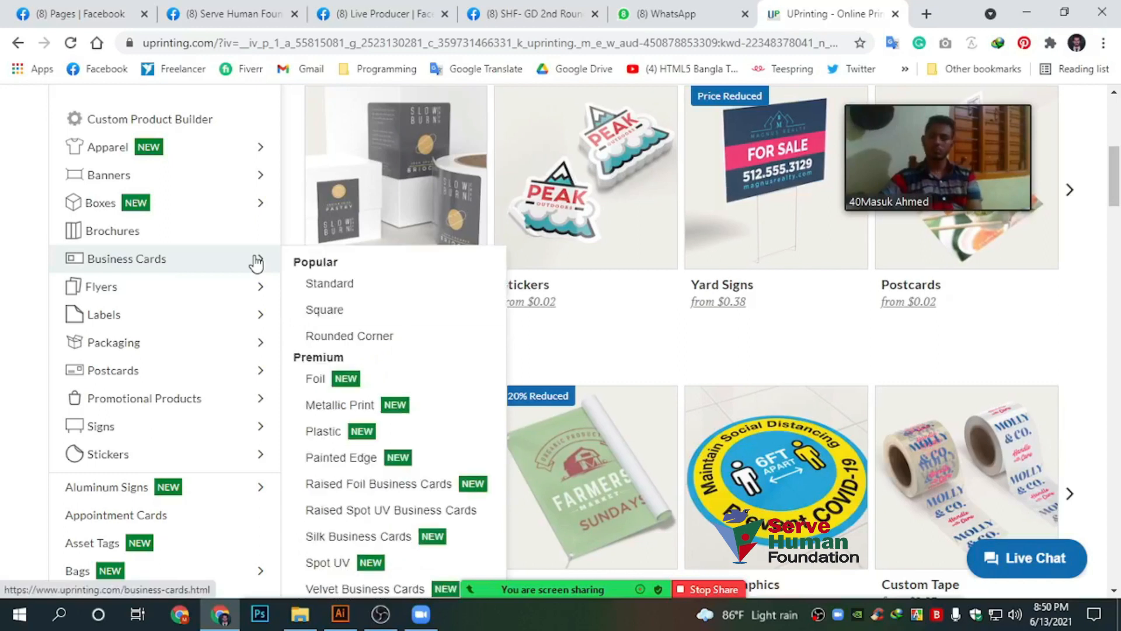
{"action": "left_click", "coordinate": [350, 284]}
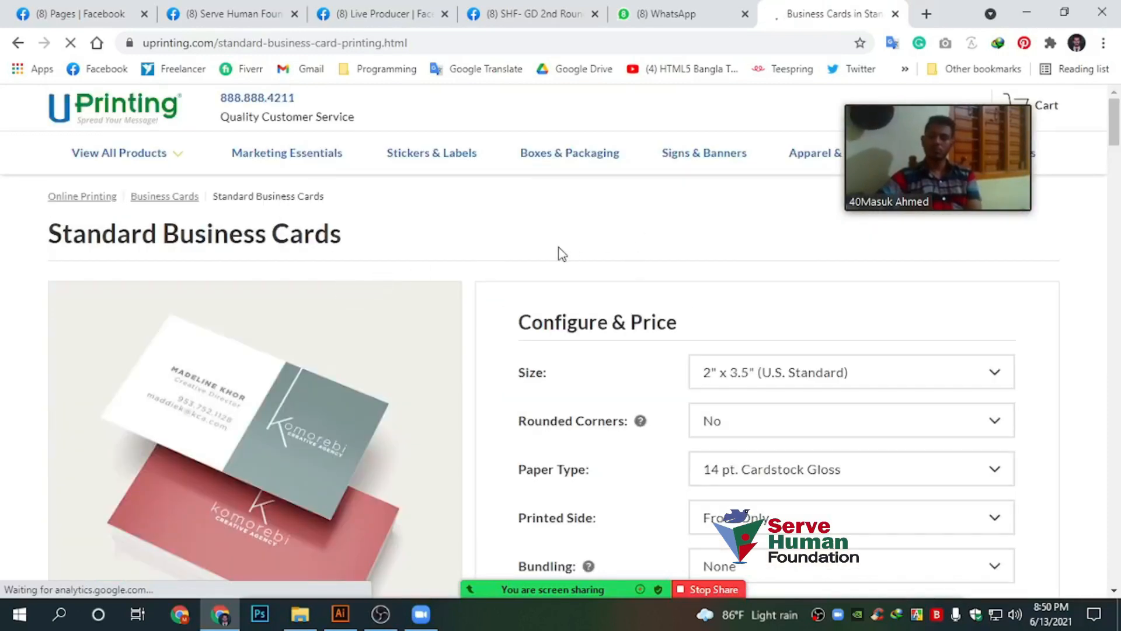
Choose 2" x 3.5" (U.S. Standard) from the Size list on Configure & Price
{"action": "scroll", "coordinate": [562, 252], "scroll_direction": "down", "scroll_amount": 1}
{"action": "scroll", "coordinate": [271, 209], "scroll_direction": "down", "scroll_amount": 2}
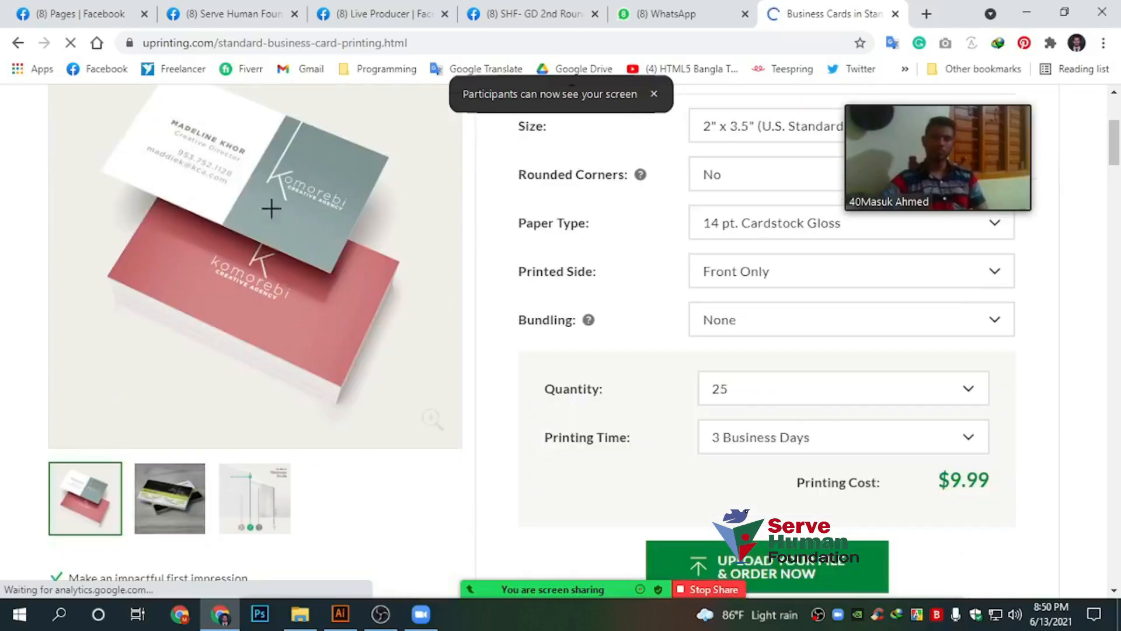
{"action": "scroll", "coordinate": [398, 320], "scroll_direction": "up", "scroll_amount": 3}
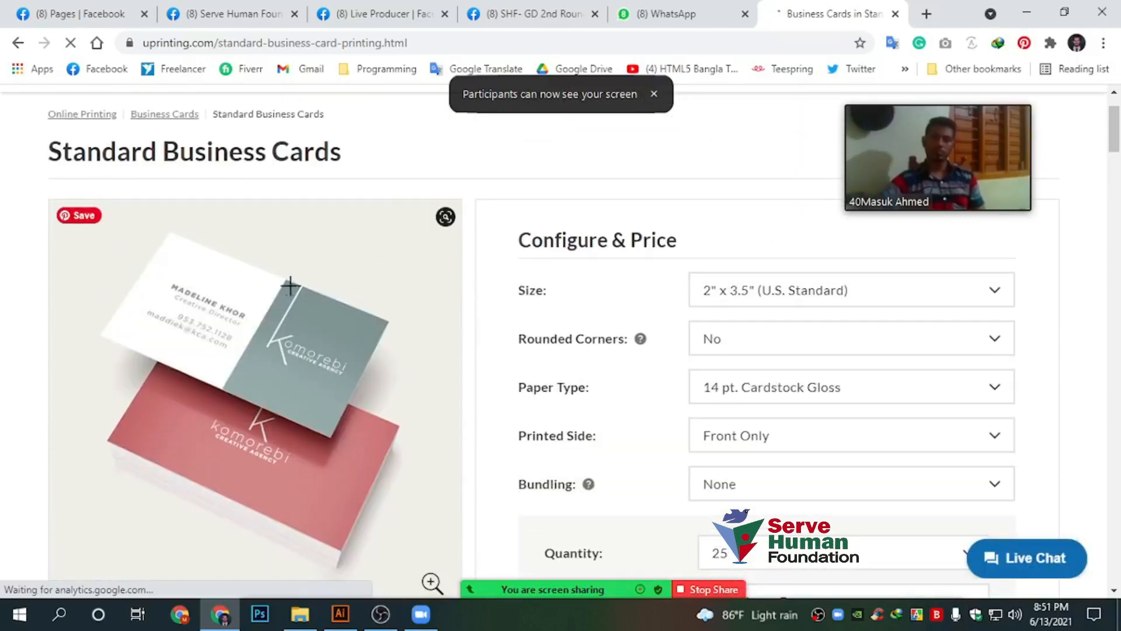
{"action": "left_click_drag", "start_coordinate": [525, 295], "coordinate": [568, 293]}
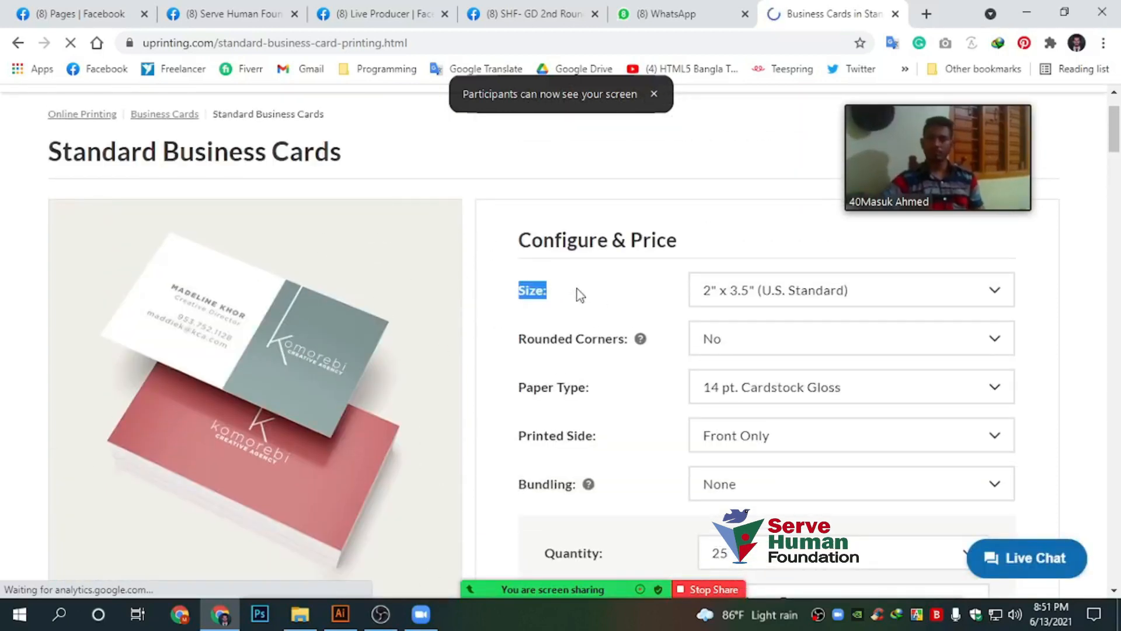
{"action": "left_click", "coordinate": [582, 338]}
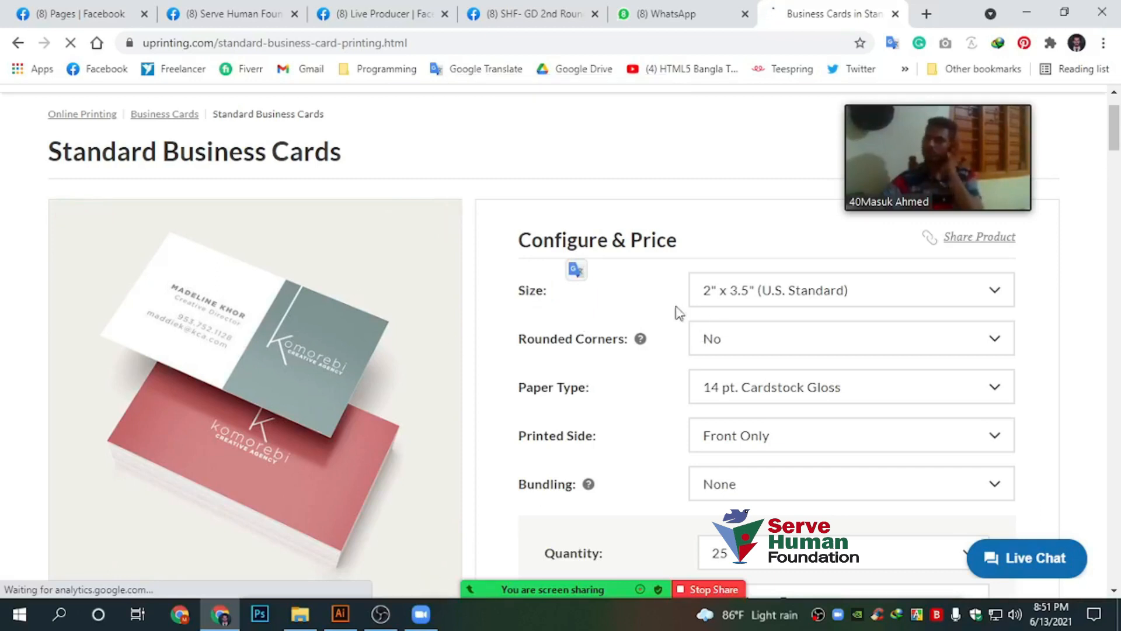
{"action": "left_click", "coordinate": [703, 297]}
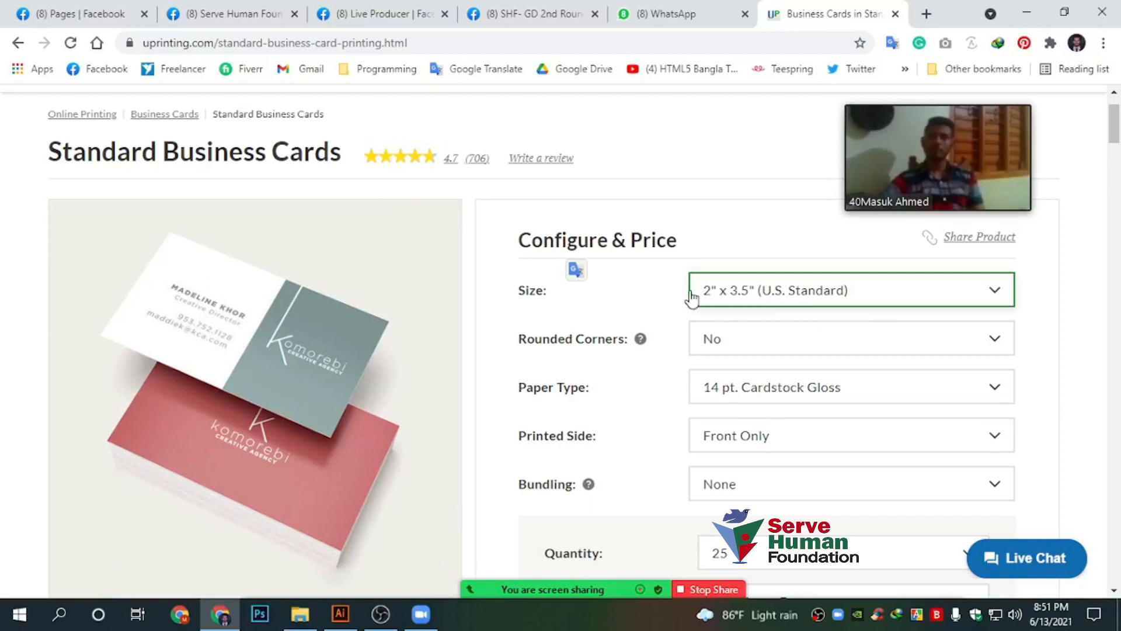
{"action": "left_click", "coordinate": [785, 295]}
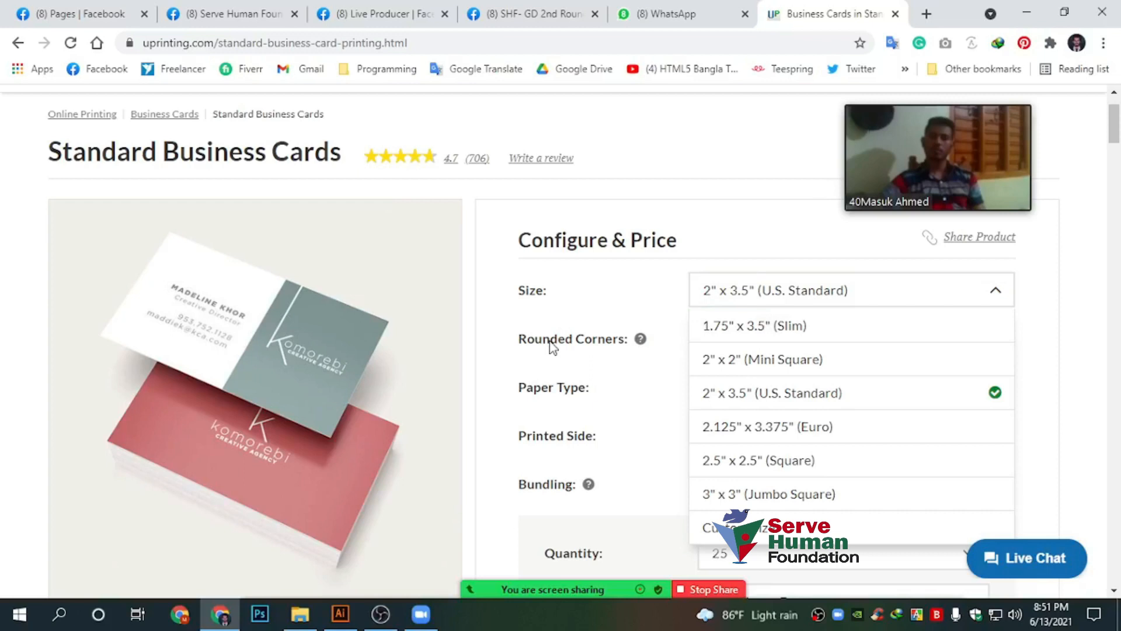
{"action": "scroll", "coordinate": [621, 345], "scroll_direction": "down", "scroll_amount": 1}
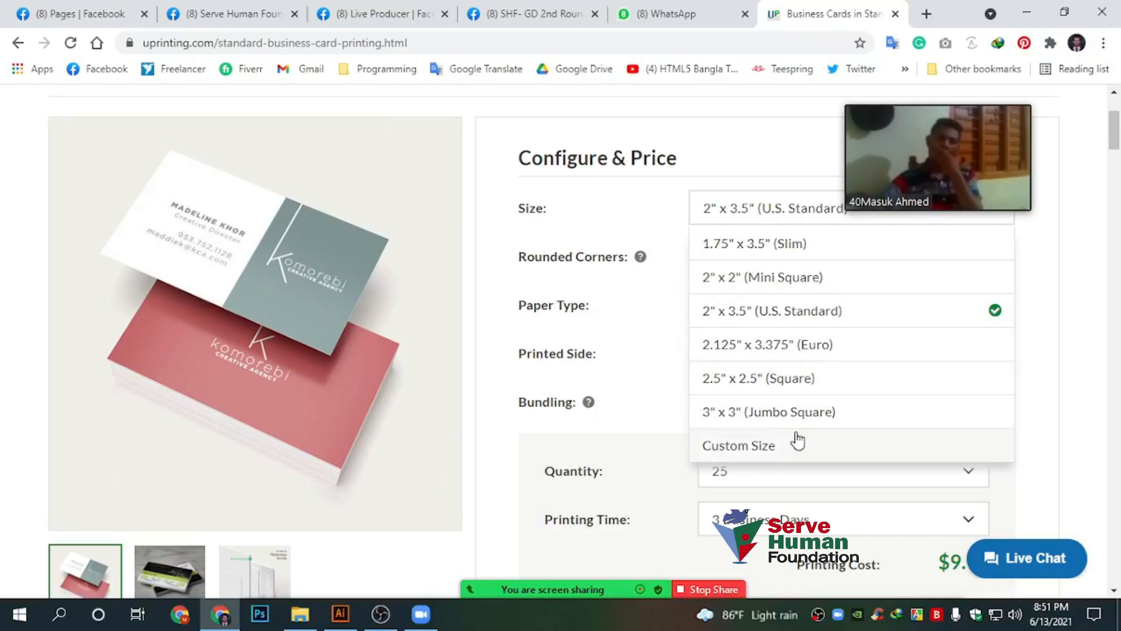
{"action": "left_click", "coordinate": [822, 326]}
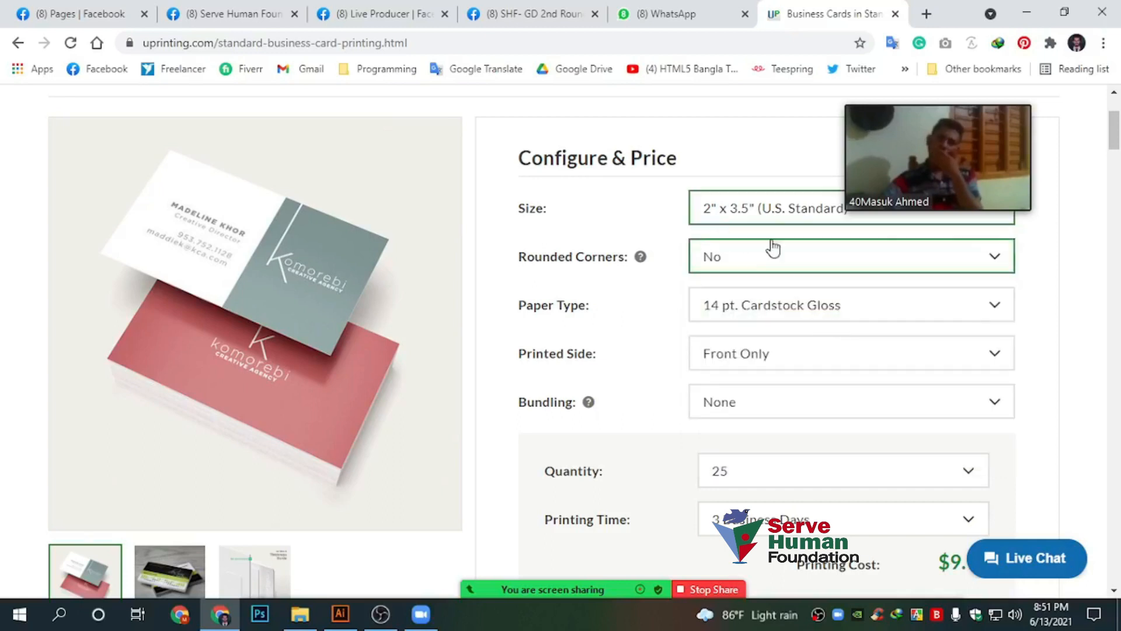
{"action": "scroll", "coordinate": [742, 316], "scroll_direction": "up", "scroll_amount": 1}
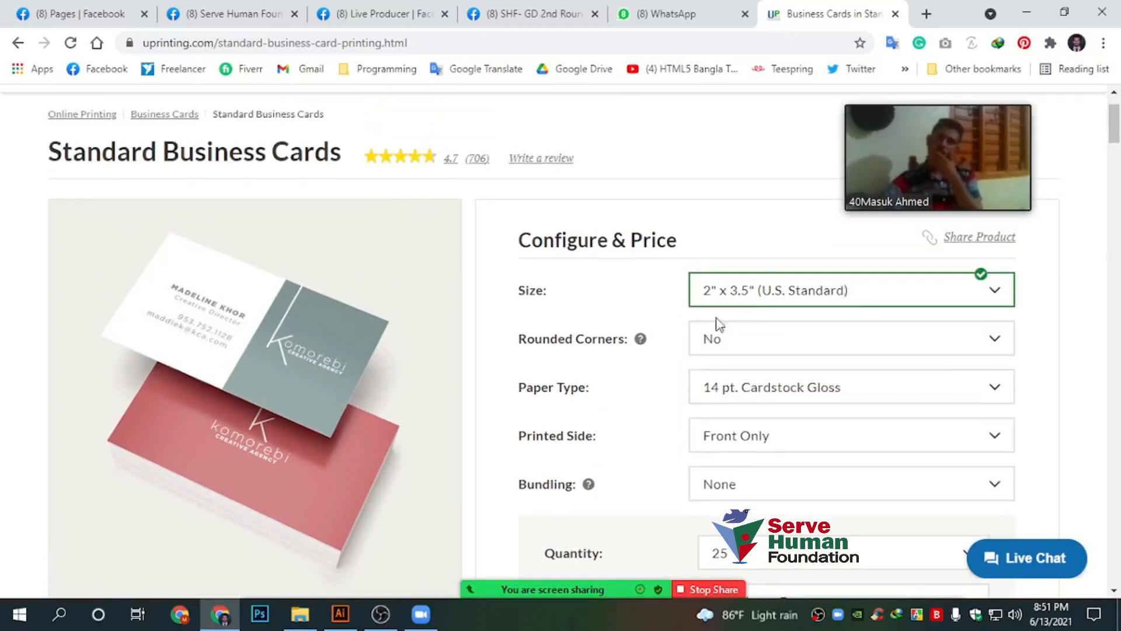
{"action": "scroll", "coordinate": [678, 333], "scroll_direction": "down", "scroll_amount": 10}
{"action": "scroll", "coordinate": [645, 269], "scroll_direction": "up", "scroll_amount": 10}
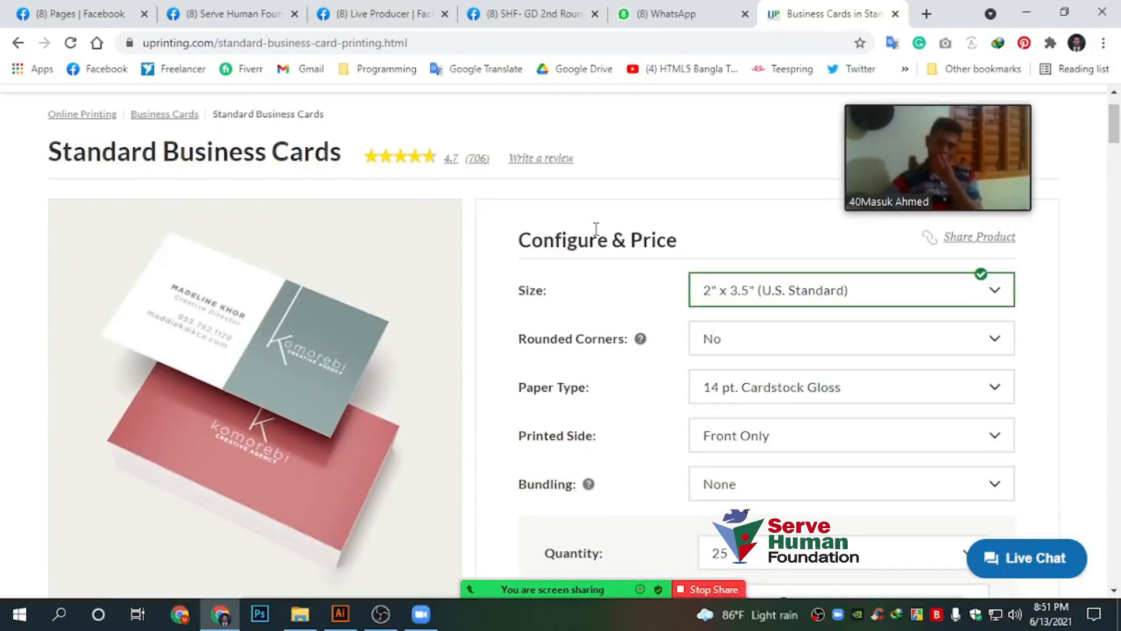
Download the Adobe Illustrator template for 3.5" x 2" horizontal business cards
{"action": "scroll", "coordinate": [576, 289], "scroll_direction": "down", "scroll_amount": 10}
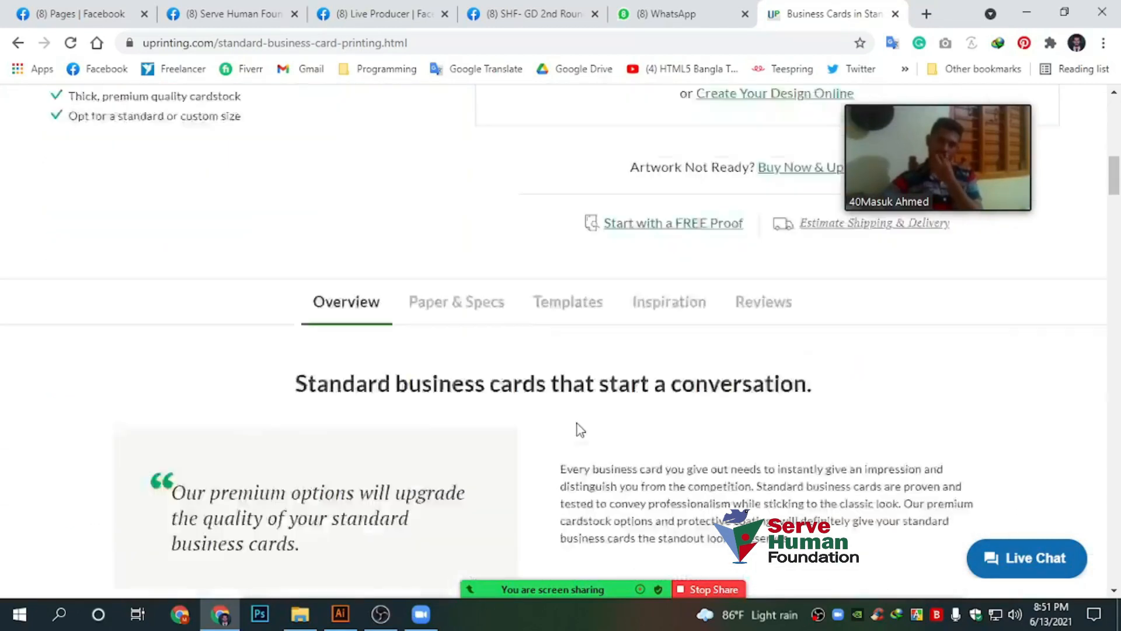
{"action": "scroll", "coordinate": [455, 431], "scroll_direction": "down", "scroll_amount": 15}
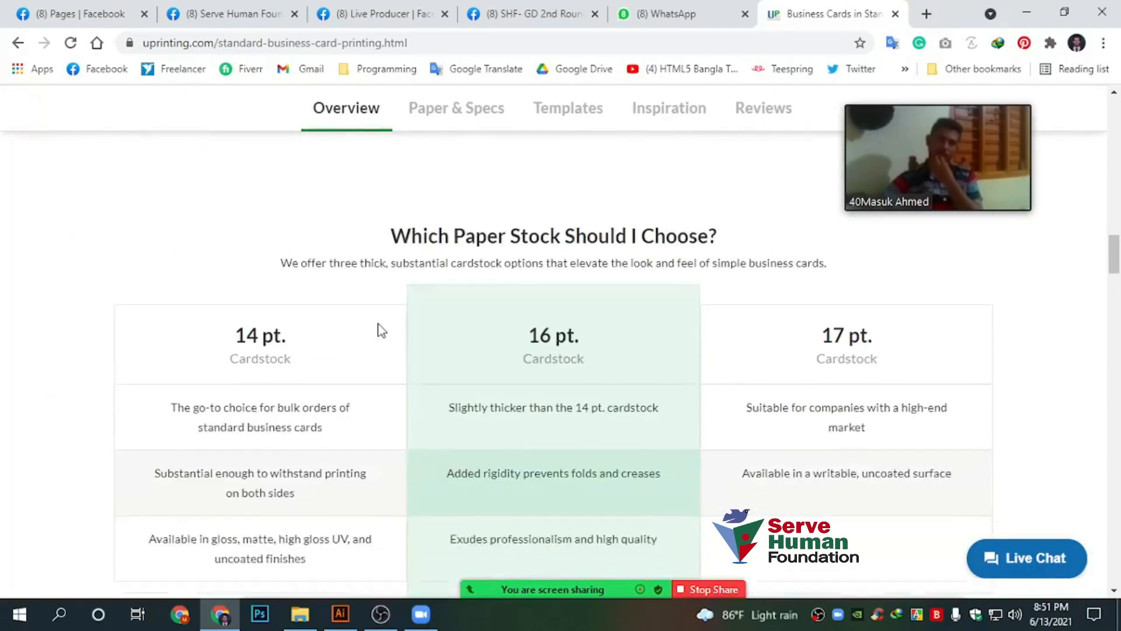
{"action": "scroll", "coordinate": [379, 330], "scroll_direction": "down", "scroll_amount": 15}
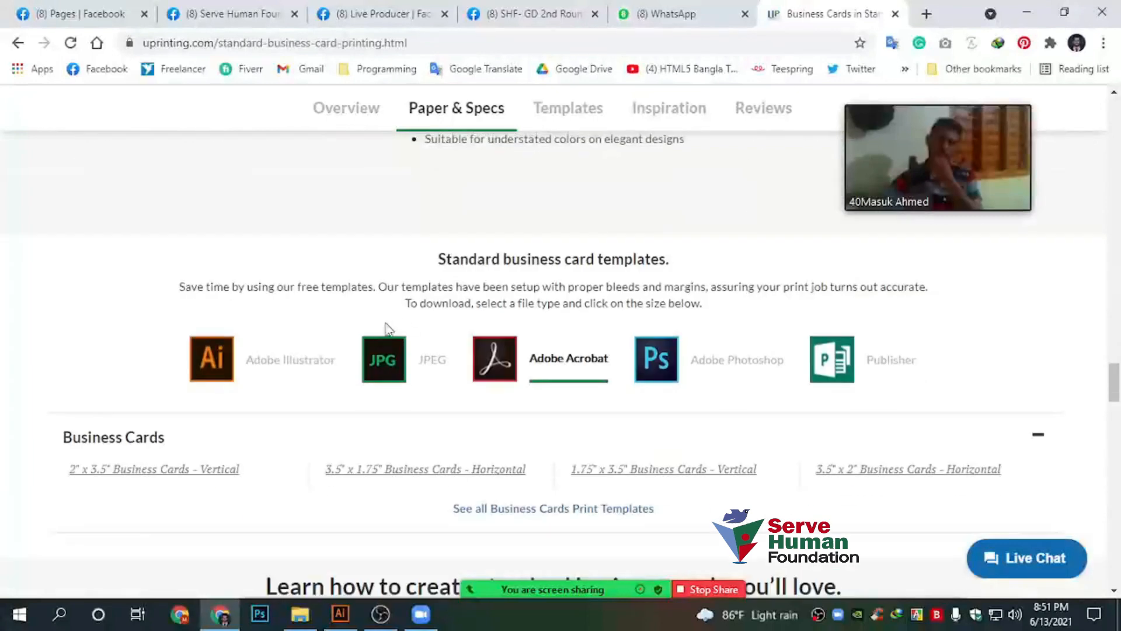
{"action": "scroll", "coordinate": [439, 312], "scroll_direction": "up", "scroll_amount": 3}
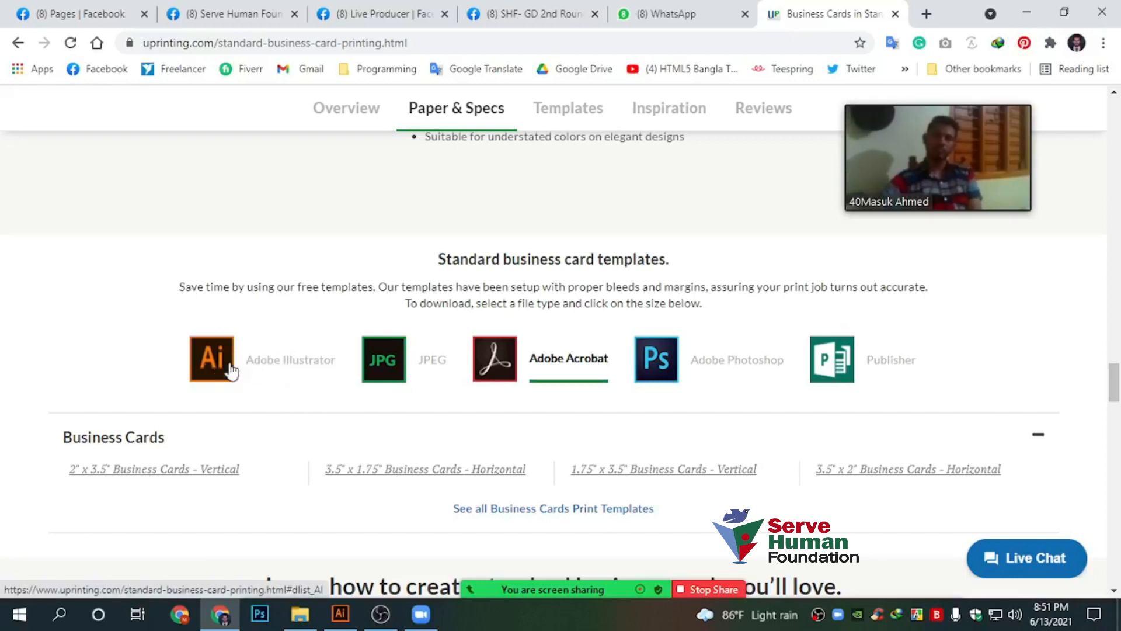
{"action": "left_click", "coordinate": [310, 368]}
{"action": "scroll", "coordinate": [292, 374], "scroll_direction": "down", "scroll_amount": 1}
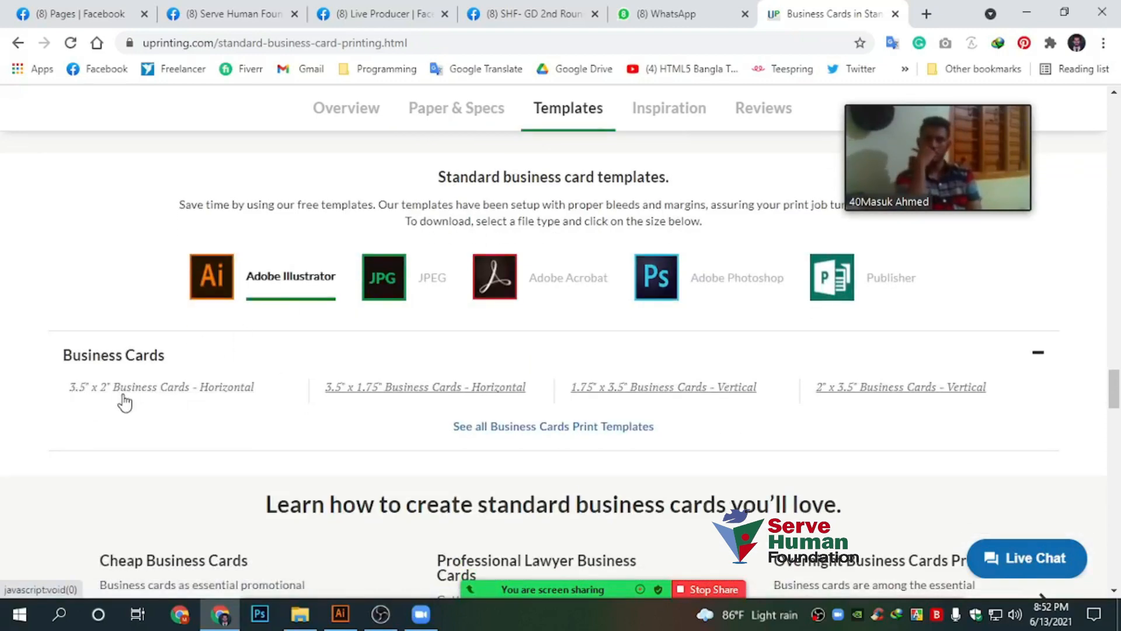
{"action": "left_click", "coordinate": [217, 390]}
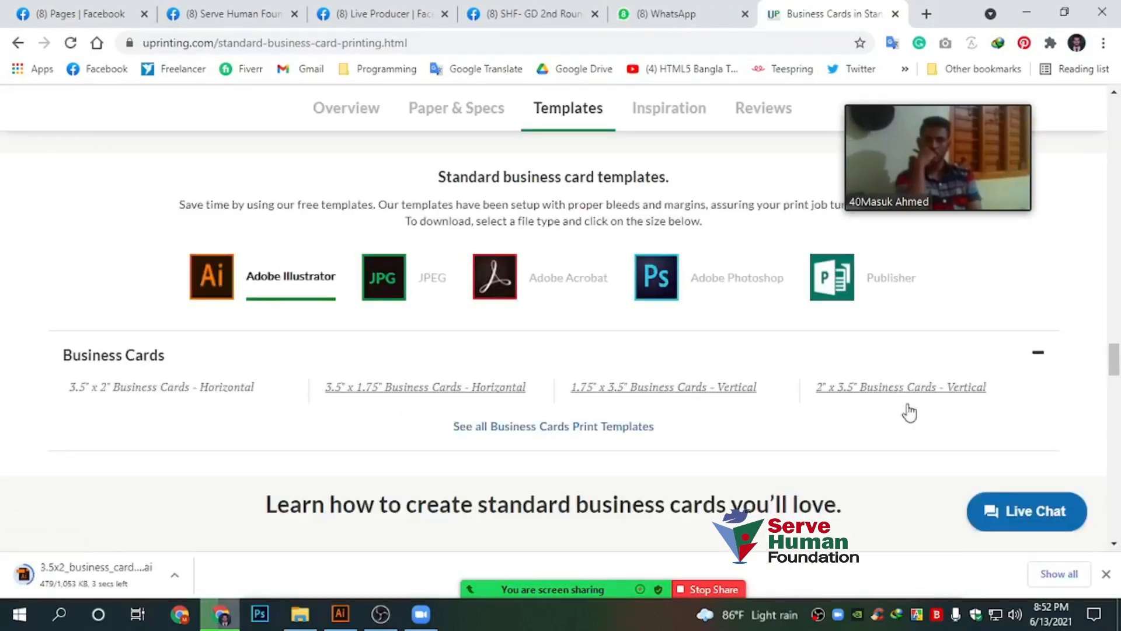
Open the downloaded 3.5x2_business_cards_41.ai template, dismissing New Document and the color warning
{"action": "left_click", "coordinate": [100, 576]}
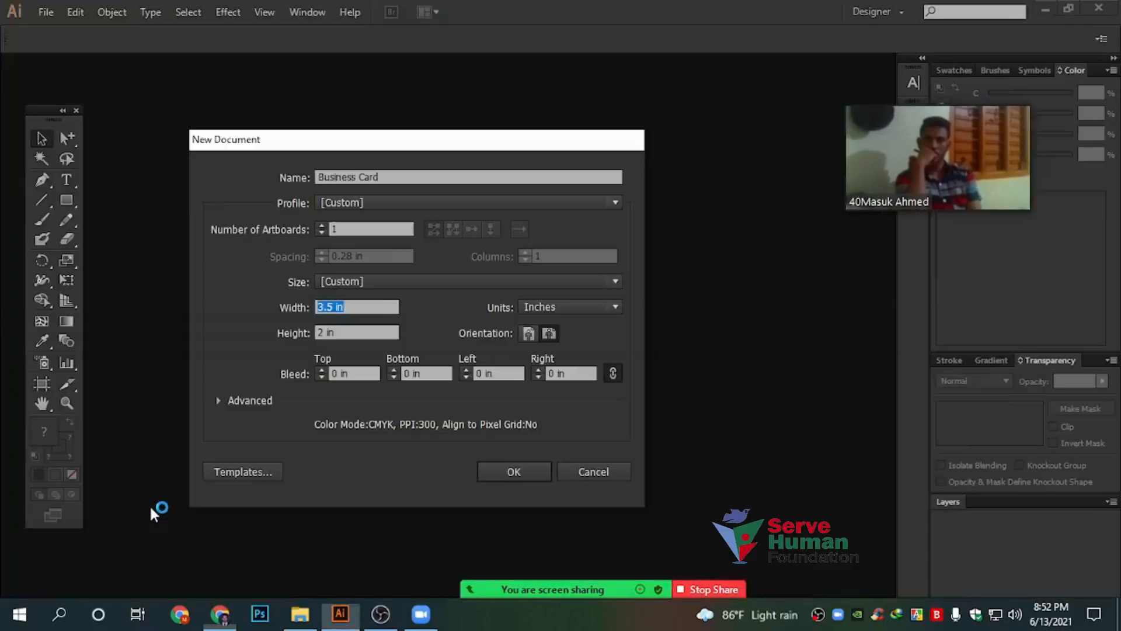
{"action": "left_click", "coordinate": [603, 470]}
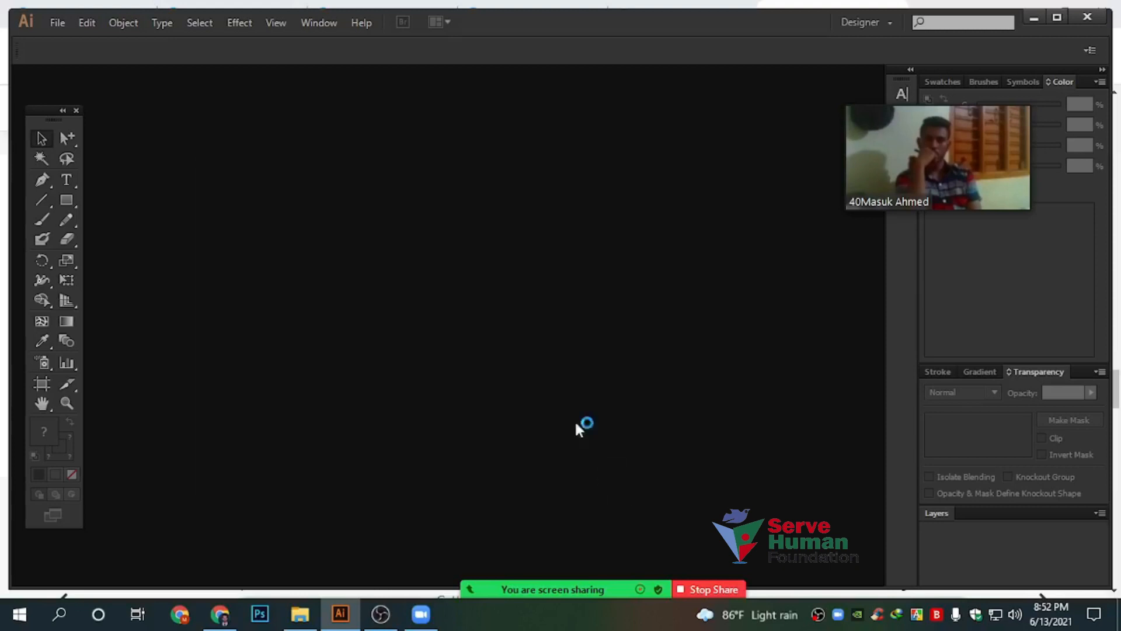
{"action": "left_click", "coordinate": [642, 329]}
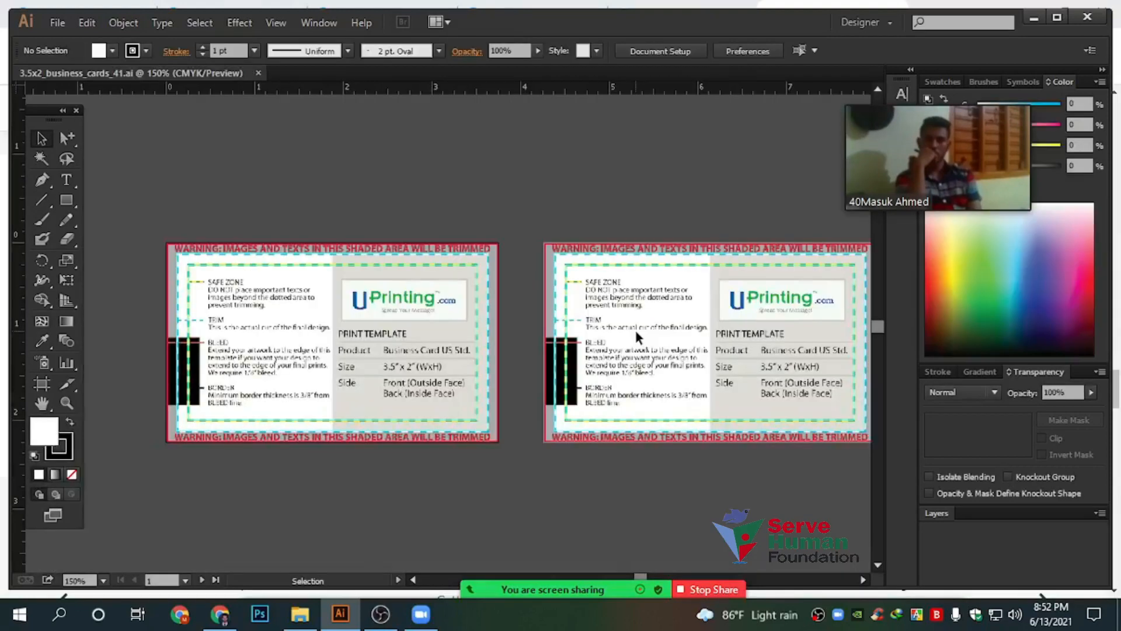
Zoom in and try selecting the template's bleed and safe-zone guides
{"action": "scroll", "coordinate": [516, 275], "scroll_direction": "up", "scroll_amount": 3}
{"action": "scroll", "coordinate": [516, 280], "scroll_direction": "down", "scroll_amount": 3}
{"action": "key", "text": "space"}
{"action": "scroll", "coordinate": [515, 303], "scroll_direction": "up", "scroll_amount": 4}
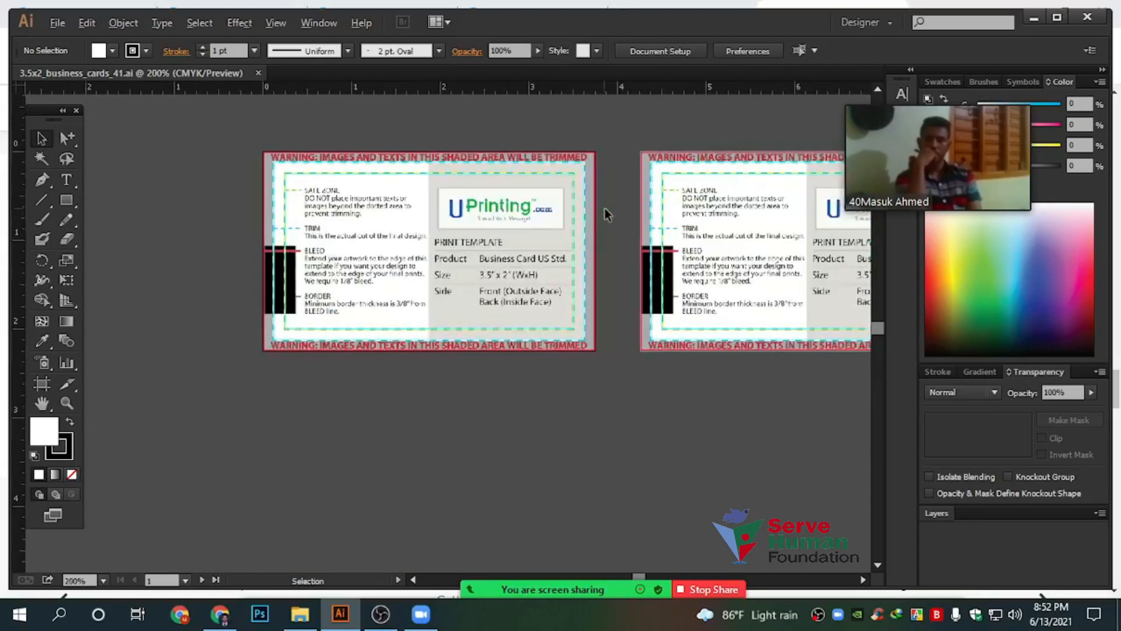
{"action": "scroll", "coordinate": [563, 279], "scroll_direction": "up", "scroll_amount": 2}
{"action": "left_click_drag", "start_coordinate": [555, 252], "coordinate": [574, 309]}
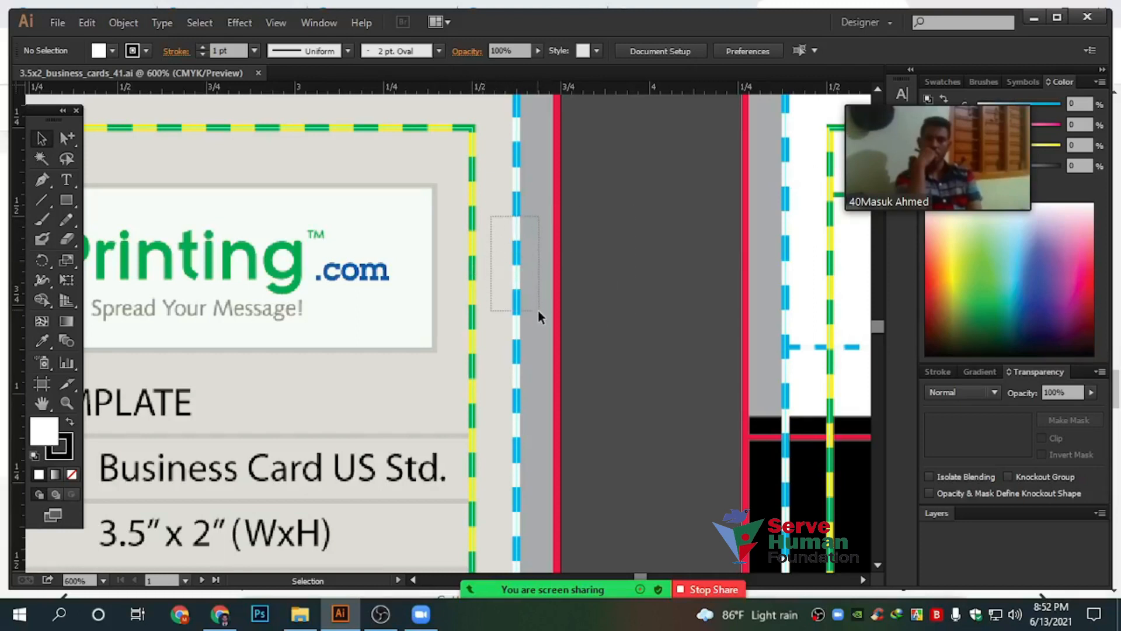
{"action": "scroll", "coordinate": [538, 309], "scroll_direction": "down", "scroll_amount": 3}
{"action": "scroll", "coordinate": [408, 351], "scroll_direction": "left", "scroll_amount": 5}
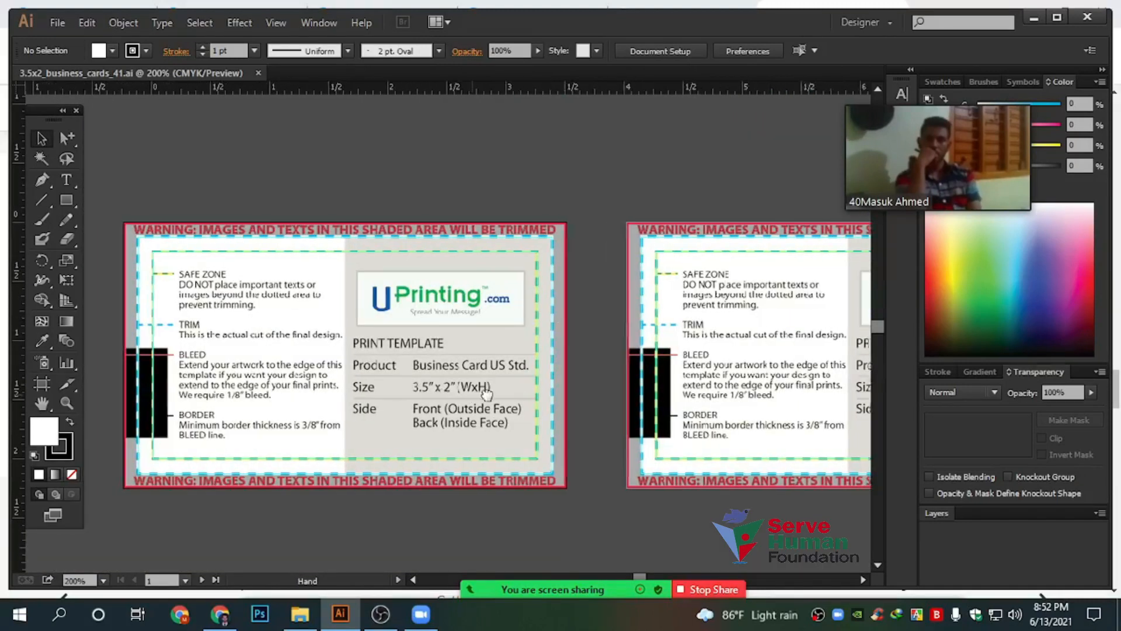
{"action": "scroll", "coordinate": [331, 300], "scroll_direction": "up", "scroll_amount": 2}
{"action": "scroll", "coordinate": [430, 329], "scroll_direction": "up", "scroll_amount": 3}
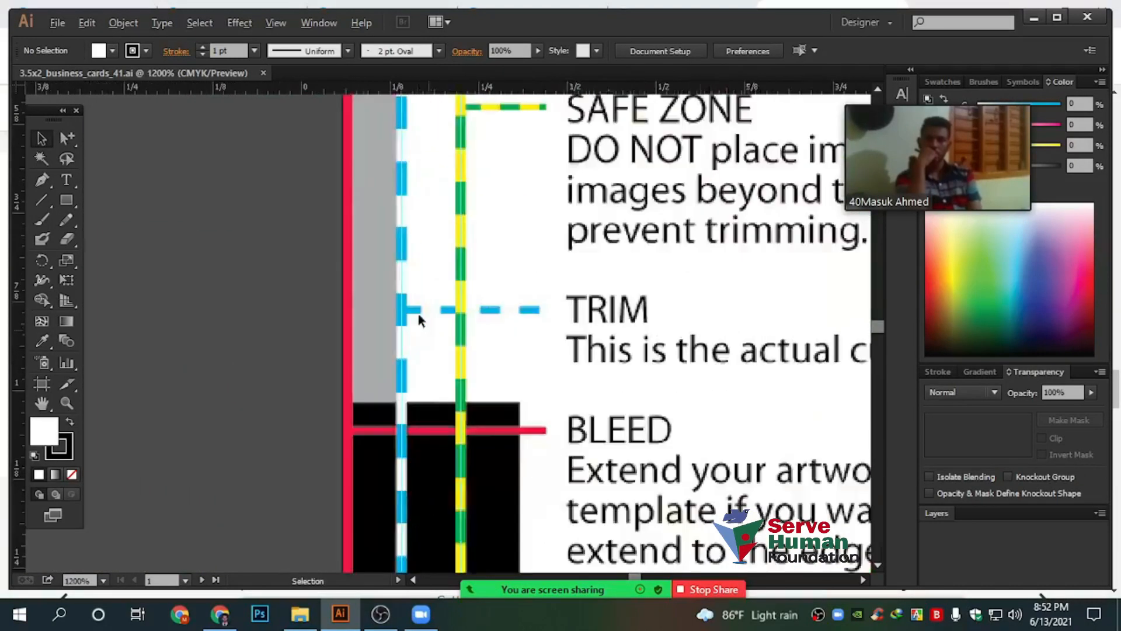
{"action": "scroll", "coordinate": [421, 425], "scroll_direction": "down", "scroll_amount": 2}
{"action": "left_click_drag", "start_coordinate": [448, 296], "coordinate": [519, 381]}
{"action": "scroll", "coordinate": [518, 380], "scroll_direction": "down", "scroll_amount": 6}
{"action": "scroll", "coordinate": [519, 385], "scroll_direction": "down", "scroll_amount": 3}
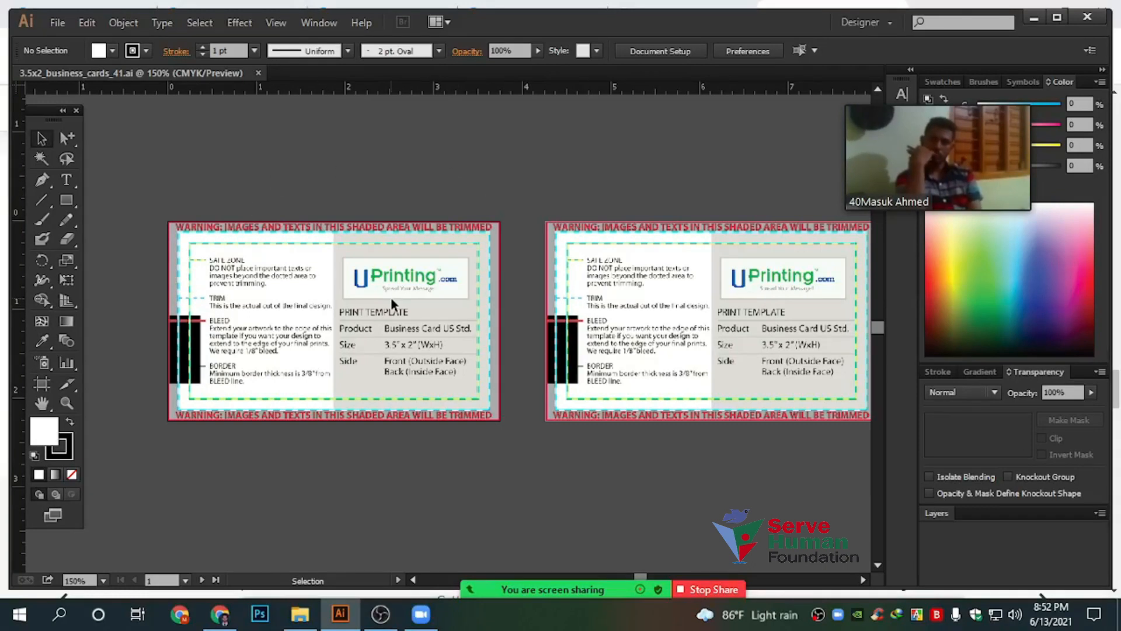
Start a new document named Business Card at 3.5 in by 2 in
{"action": "key", "text": "ctrl+n"}
{"action": "type", "text": "Buse"}
{"action": "key", "text": "BackSpace"}
{"action": "type", "text": "ine"}
{"action": "type", "text": "se"}
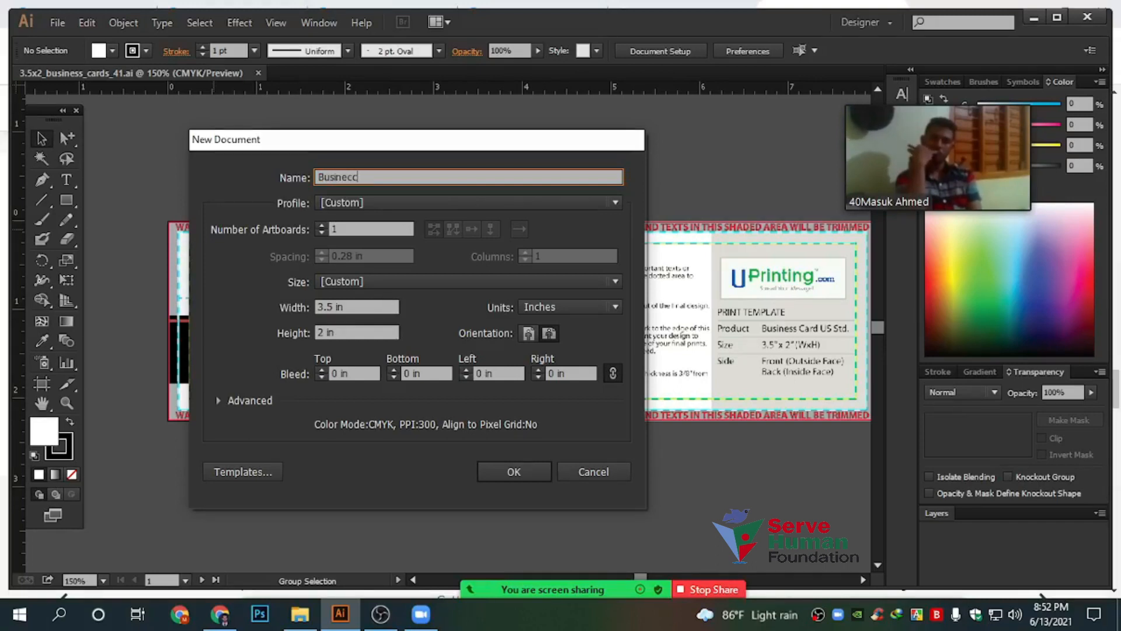
{"action": "key", "text": "BackSpace"}
{"action": "key", "text": "BackSpace"}
{"action": "key", "text": "BackSpace"}
{"action": "type", "text": "ss Car"}
{"action": "key", "text": "Tab"}
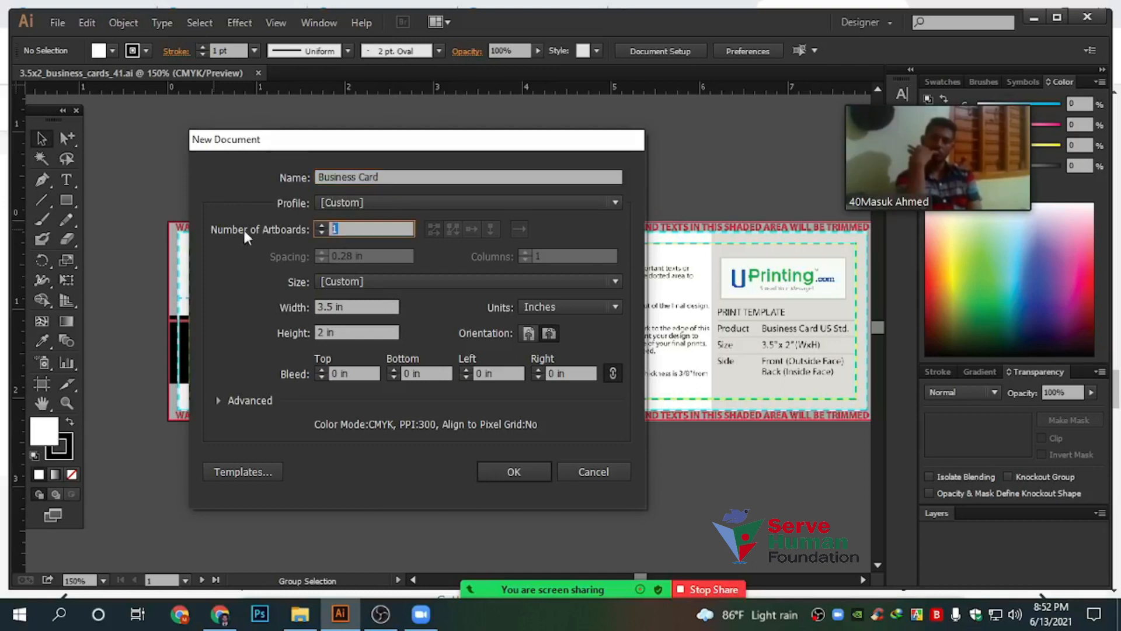
{"action": "left_click", "coordinate": [348, 306]}
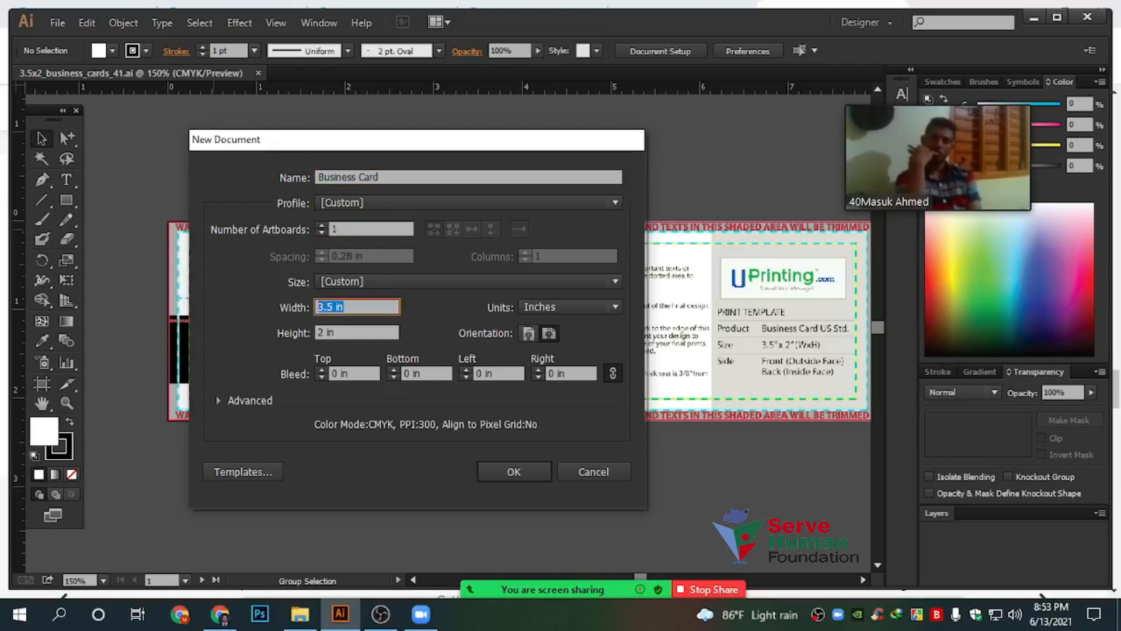
{"action": "left_click", "coordinate": [217, 400]}
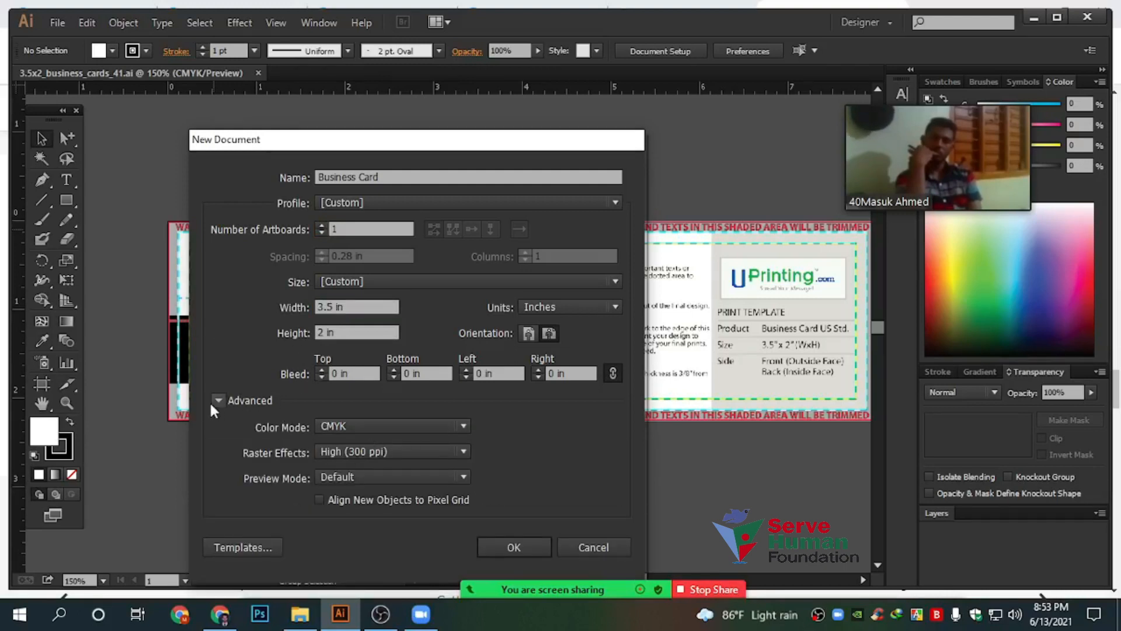
{"action": "left_click", "coordinate": [213, 402]}
Enter a 0.125 in top bleed and toggle the bleed link setting
{"action": "left_click", "coordinate": [353, 373]}
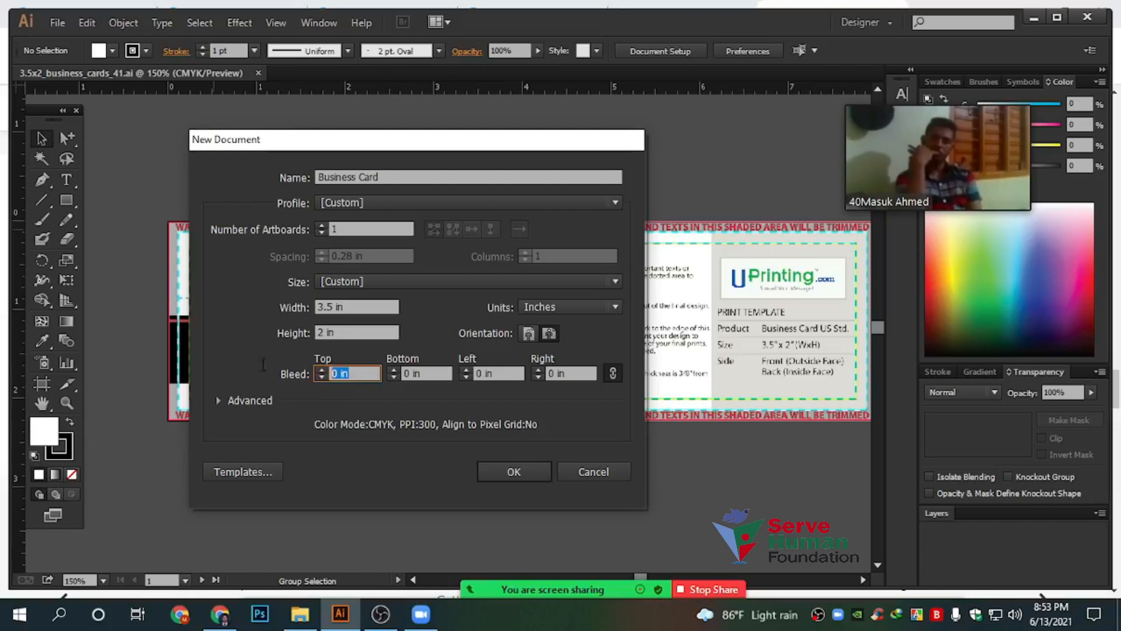
{"action": "left_click_drag", "start_coordinate": [351, 141], "coordinate": [321, 130]}
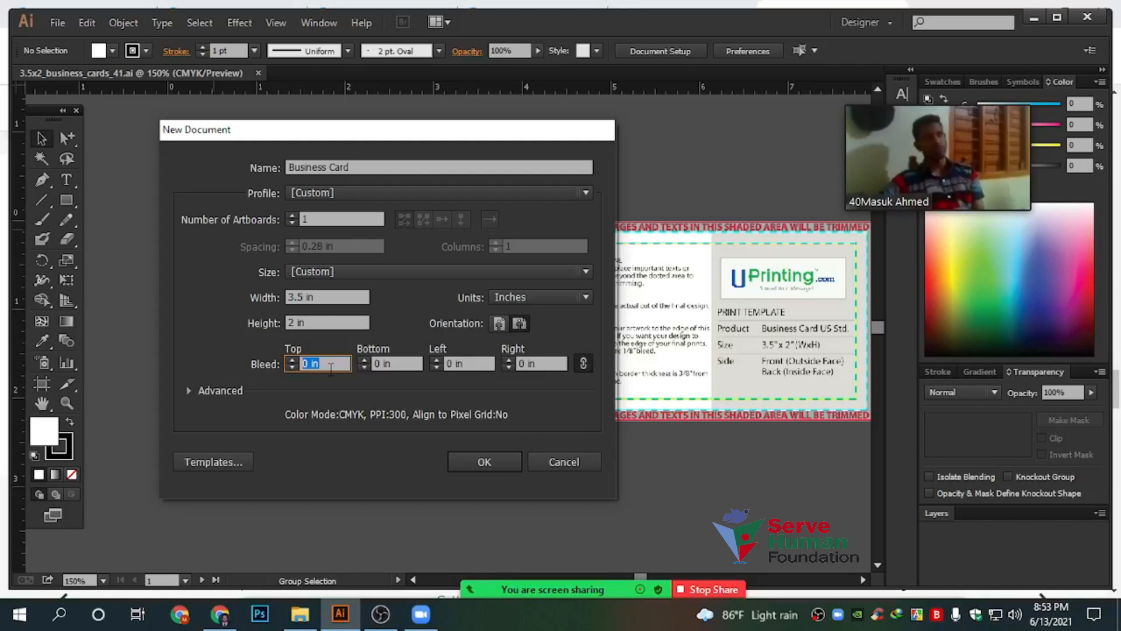
{"action": "type", "text": ".125"}
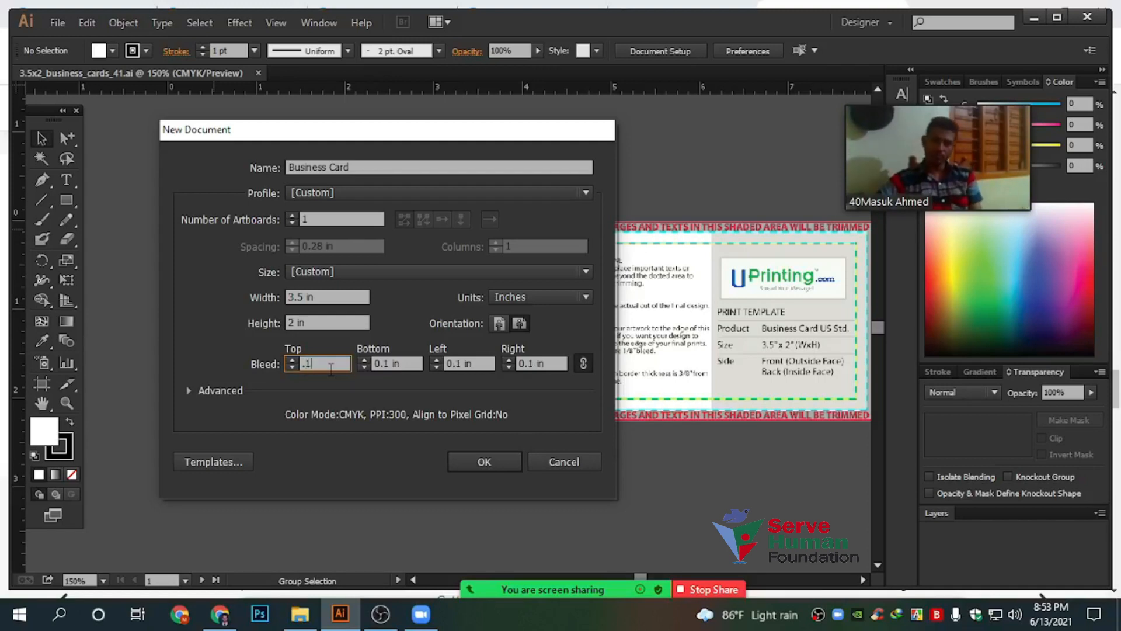
{"action": "left_click", "coordinate": [377, 363]}
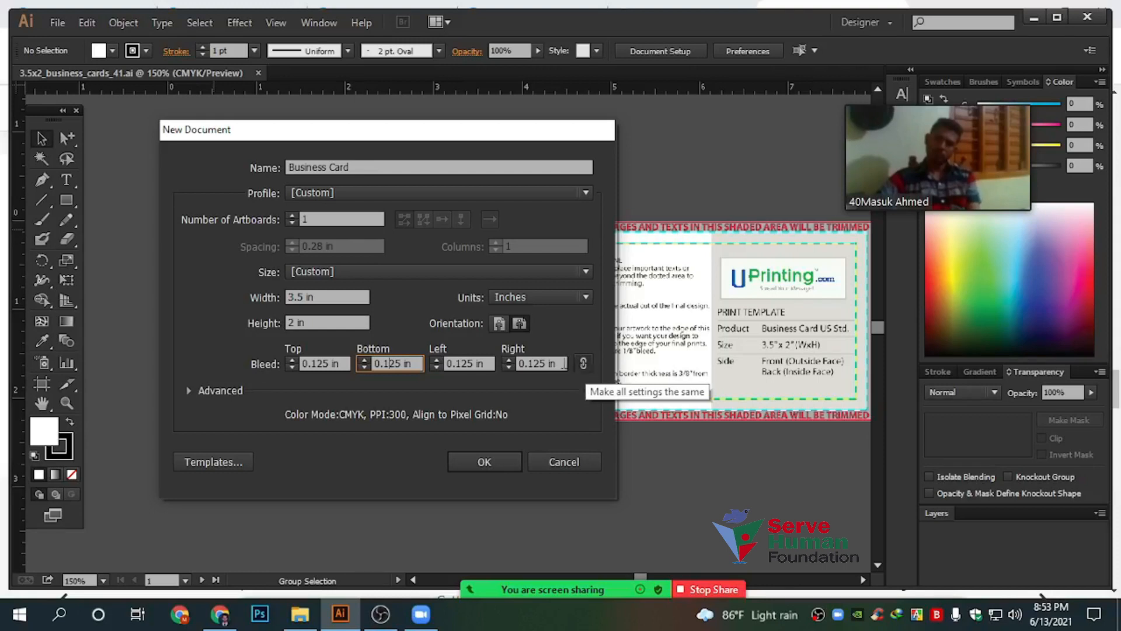
{"action": "left_click", "coordinate": [582, 365]}
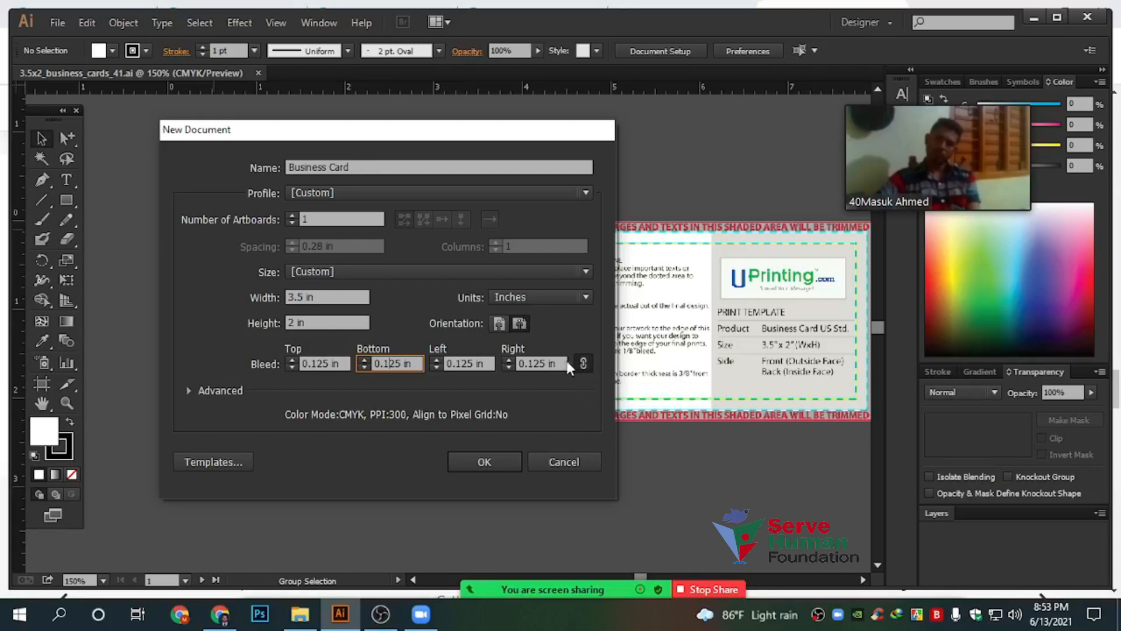
{"action": "left_click", "coordinate": [552, 363]}
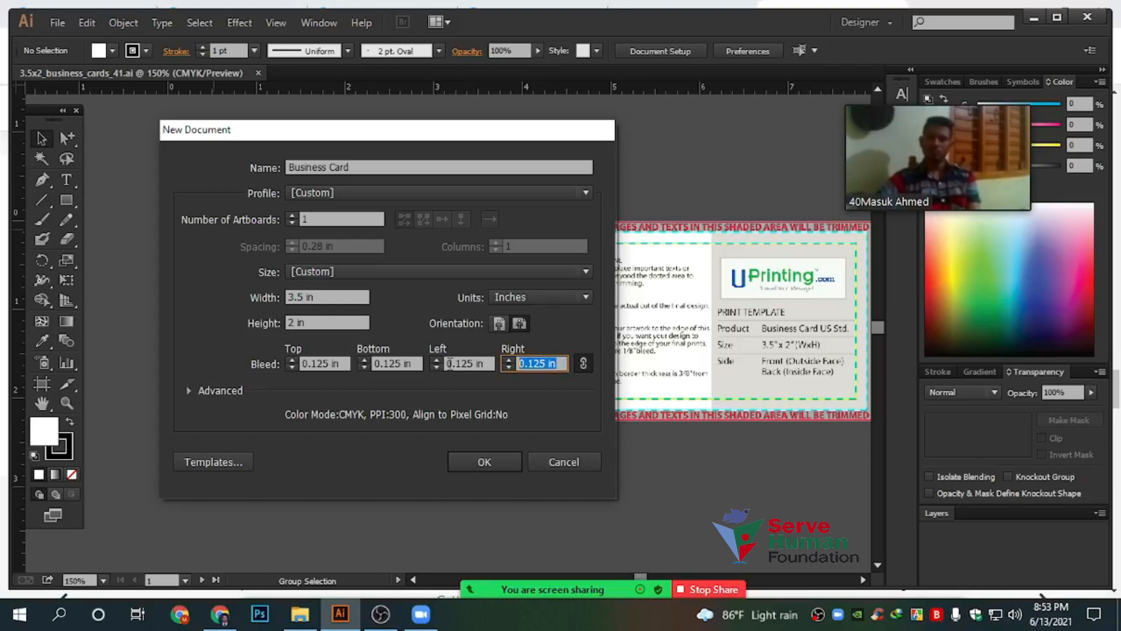
{"action": "left_click", "coordinate": [582, 363]}
{"action": "left_click", "coordinate": [305, 363]}
{"action": "left_click", "coordinate": [587, 369]}
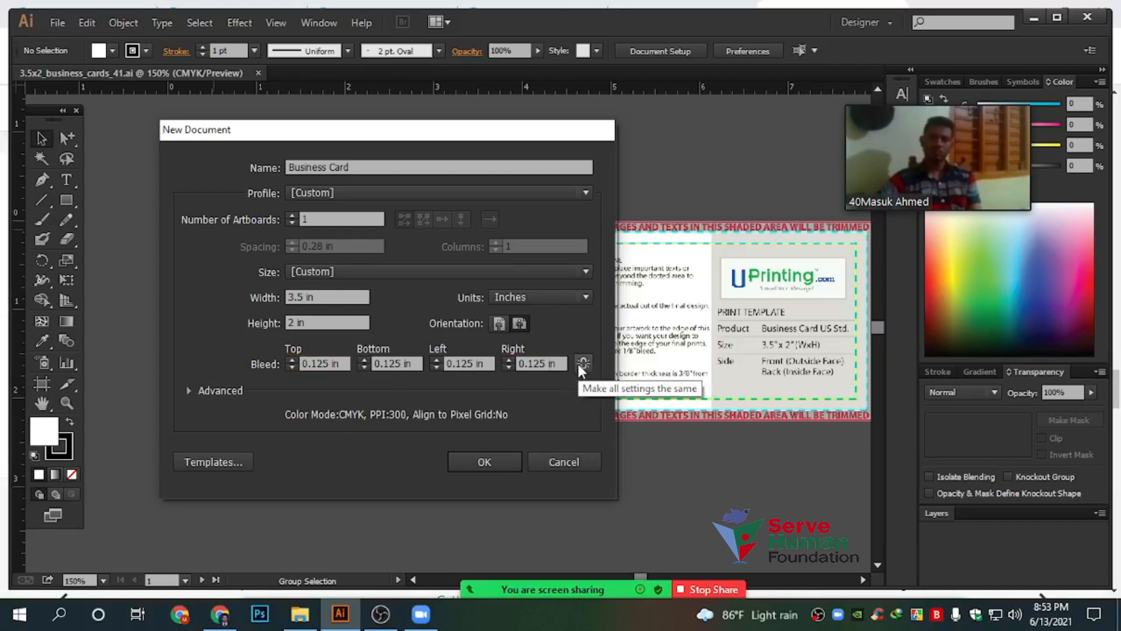
Link the bleeds at 0.125 in on every side and create the document
{"action": "left_click", "coordinate": [557, 364]}
{"action": "type", "text": "1"}
{"action": "left_click", "coordinate": [461, 363]}
{"action": "left_click", "coordinate": [542, 363]}
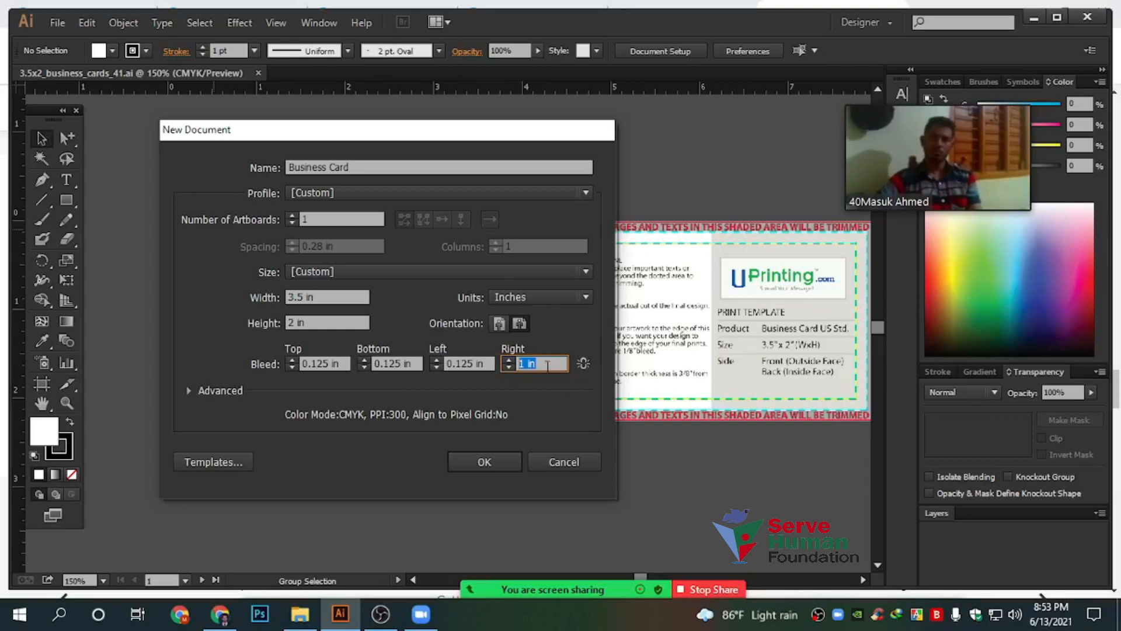
{"action": "left_click", "coordinate": [585, 366]}
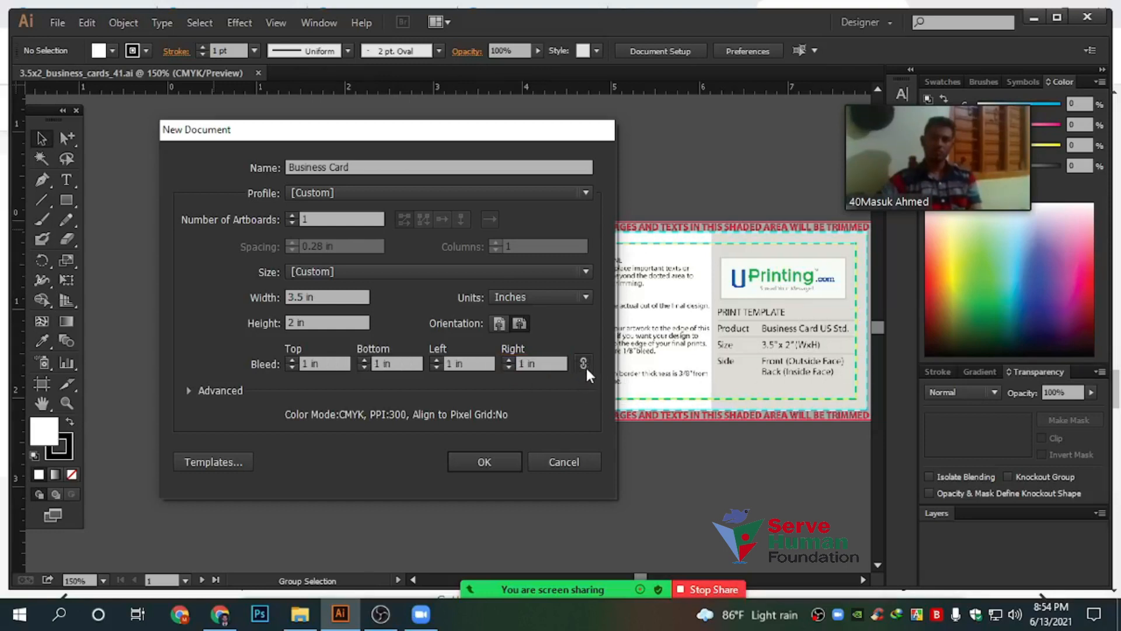
{"action": "left_click", "coordinate": [328, 364]}
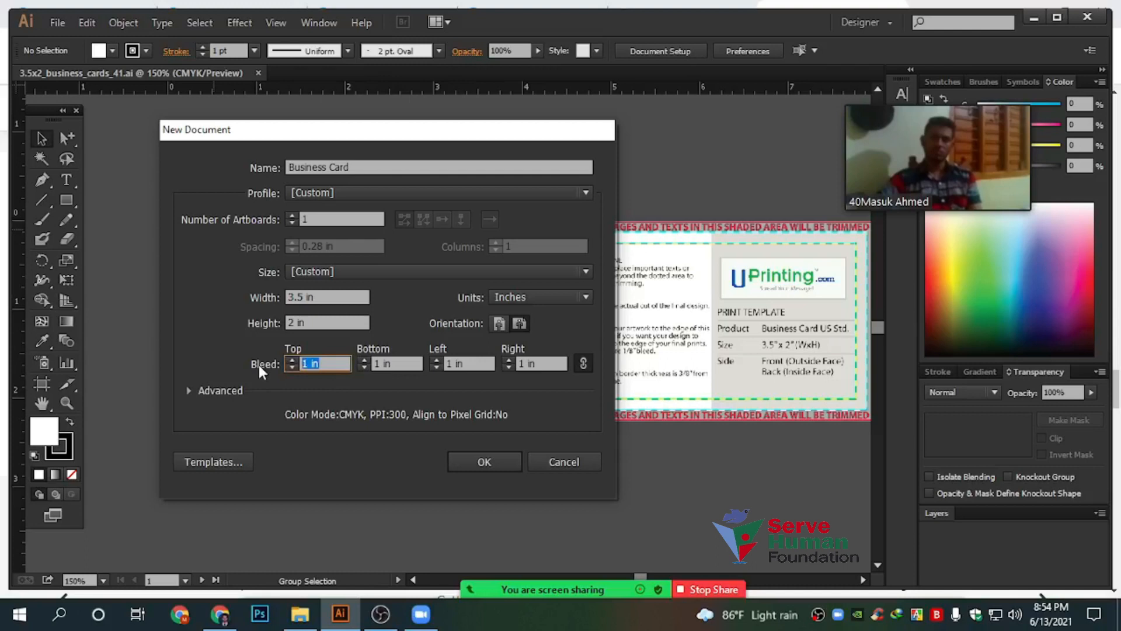
{"action": "type", "text": ".125"}
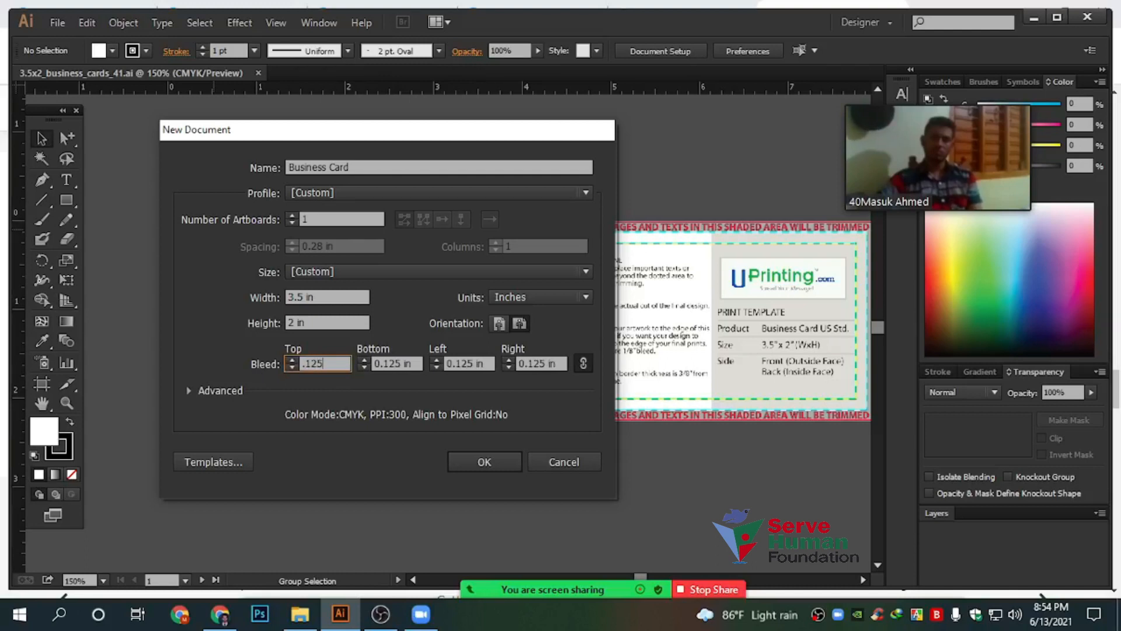
{"action": "left_click", "coordinate": [496, 462]}
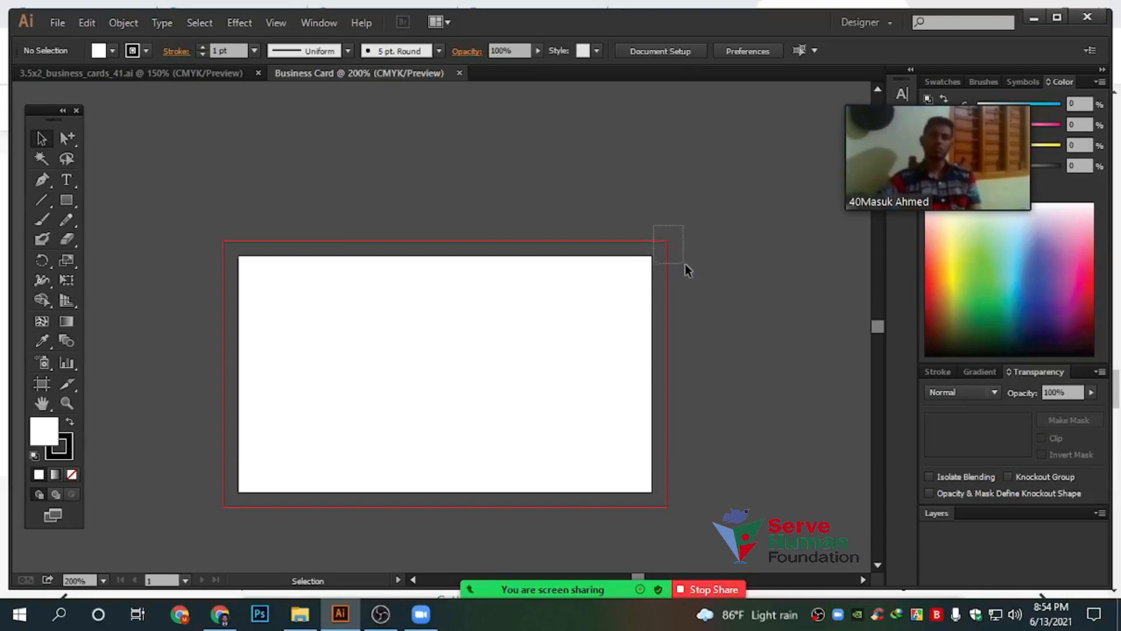
{"action": "left_click_drag", "start_coordinate": [688, 270], "coordinate": [680, 271]}
{"action": "scroll", "coordinate": [670, 270], "scroll_direction": "up", "scroll_amount": 3}
{"action": "left_click_drag", "start_coordinate": [592, 228], "coordinate": [610, 378]}
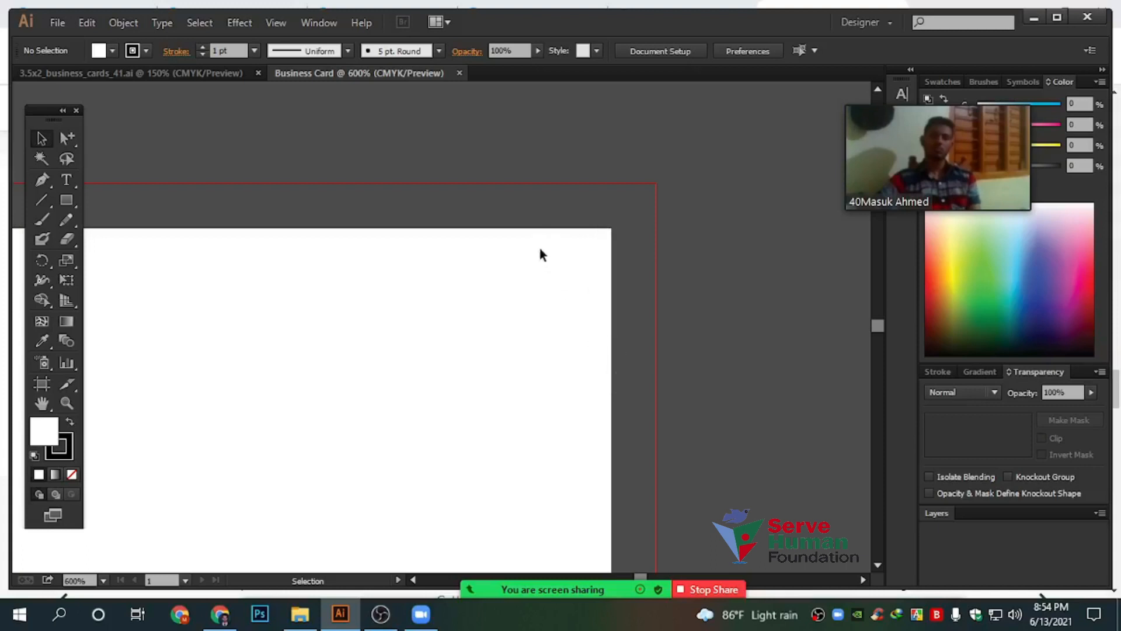
{"action": "left_click_drag", "start_coordinate": [538, 228], "coordinate": [612, 371]}
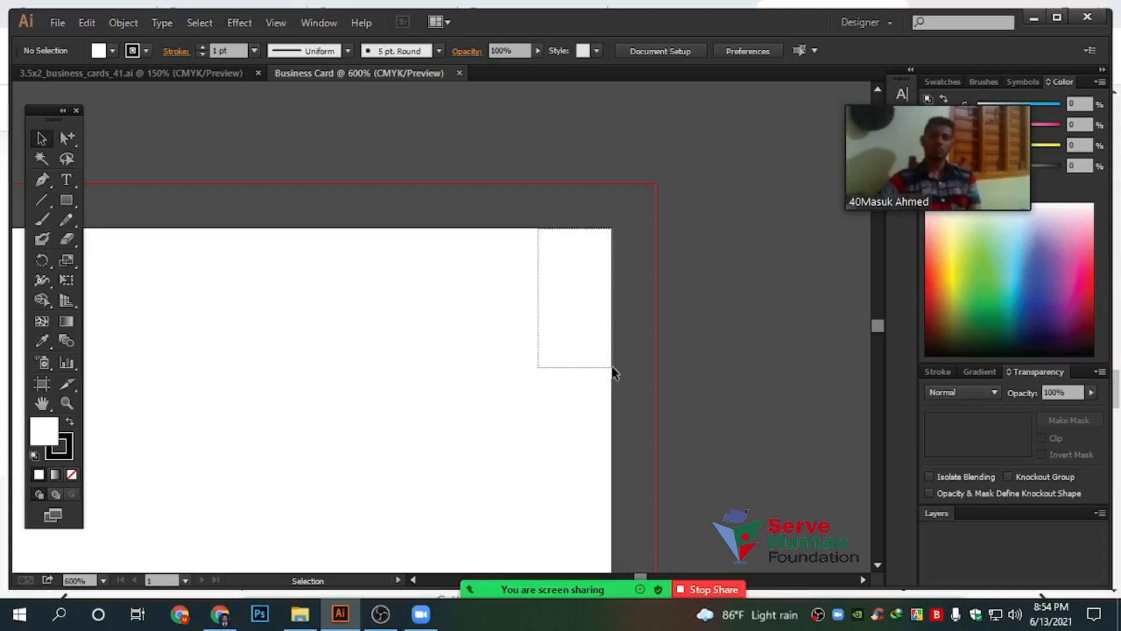
{"action": "left_click_drag", "start_coordinate": [613, 372], "coordinate": [612, 372]}
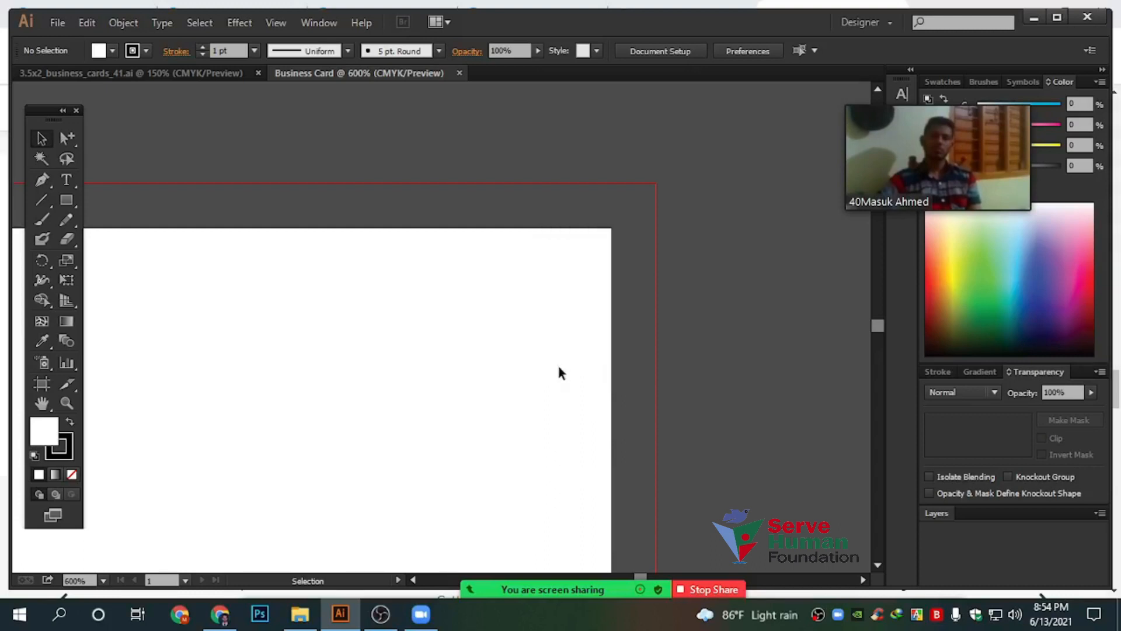
{"action": "scroll", "coordinate": [519, 369], "scroll_direction": "down", "scroll_amount": 4}
{"action": "left_click_drag", "start_coordinate": [499, 428], "coordinate": [486, 316]}
{"action": "left_click_drag", "start_coordinate": [407, 293], "coordinate": [568, 303]}
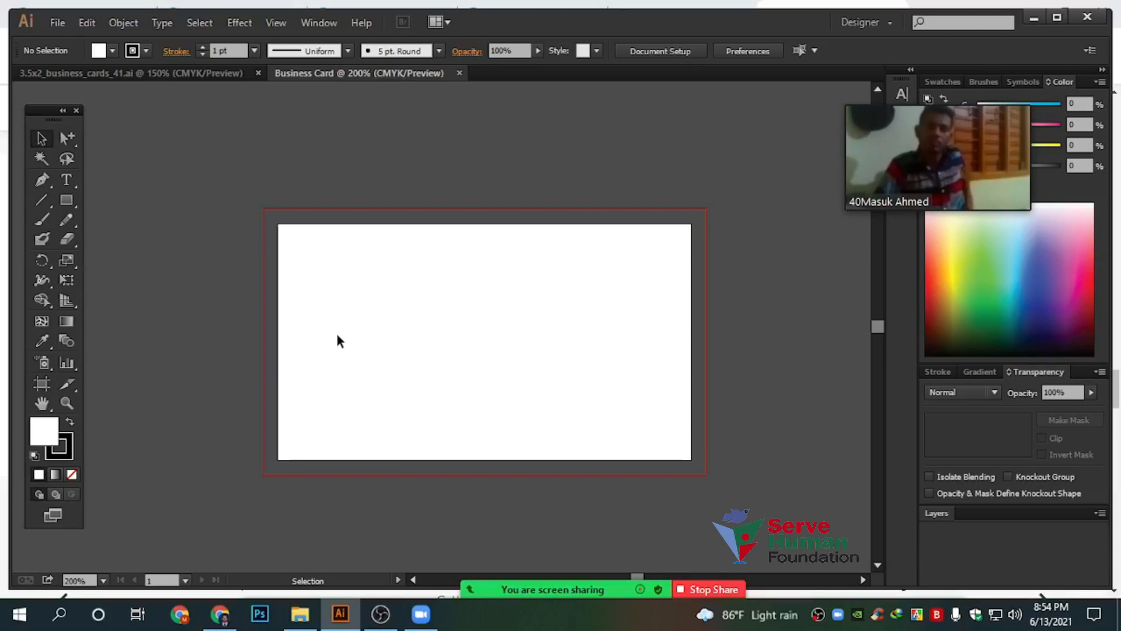
{"action": "left_click_drag", "start_coordinate": [239, 187], "coordinate": [275, 219]}
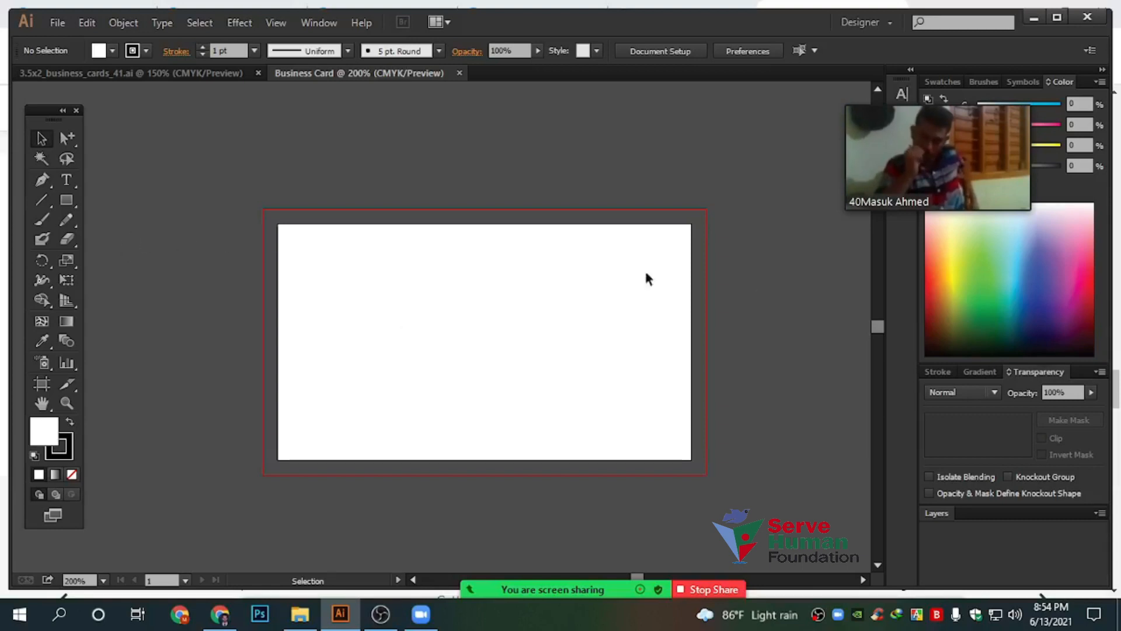
Draw a 3.5 in × 2 in rectangle with the Rectangle tool
{"action": "left_click", "coordinate": [65, 200]}
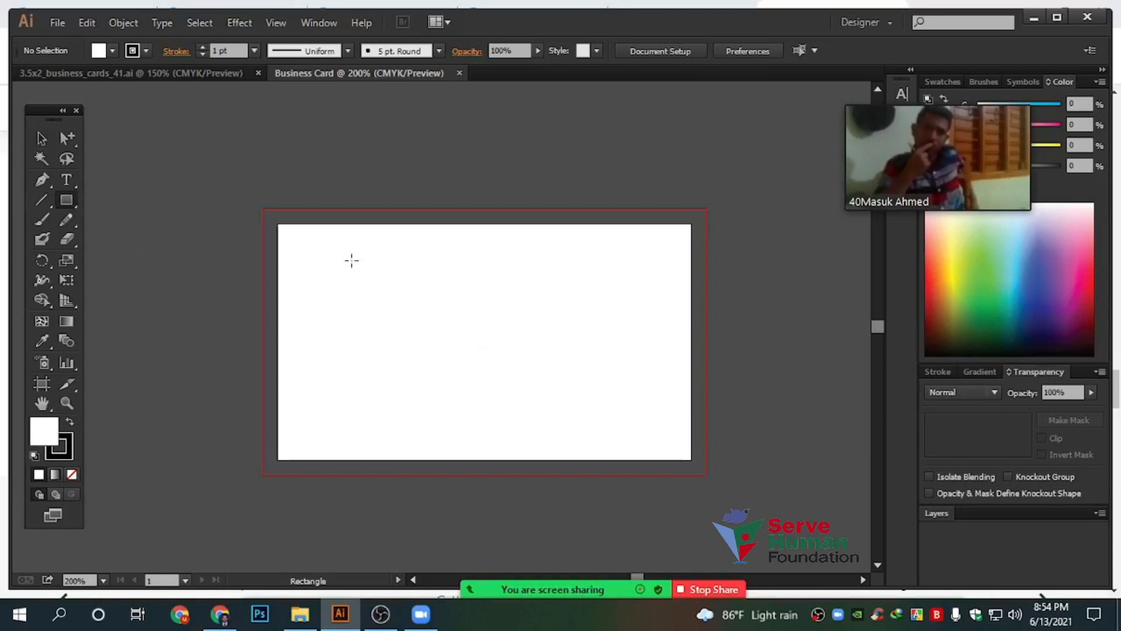
{"action": "left_click_drag", "start_coordinate": [72, 202], "coordinate": [111, 200]}
{"action": "left_click", "coordinate": [318, 268]}
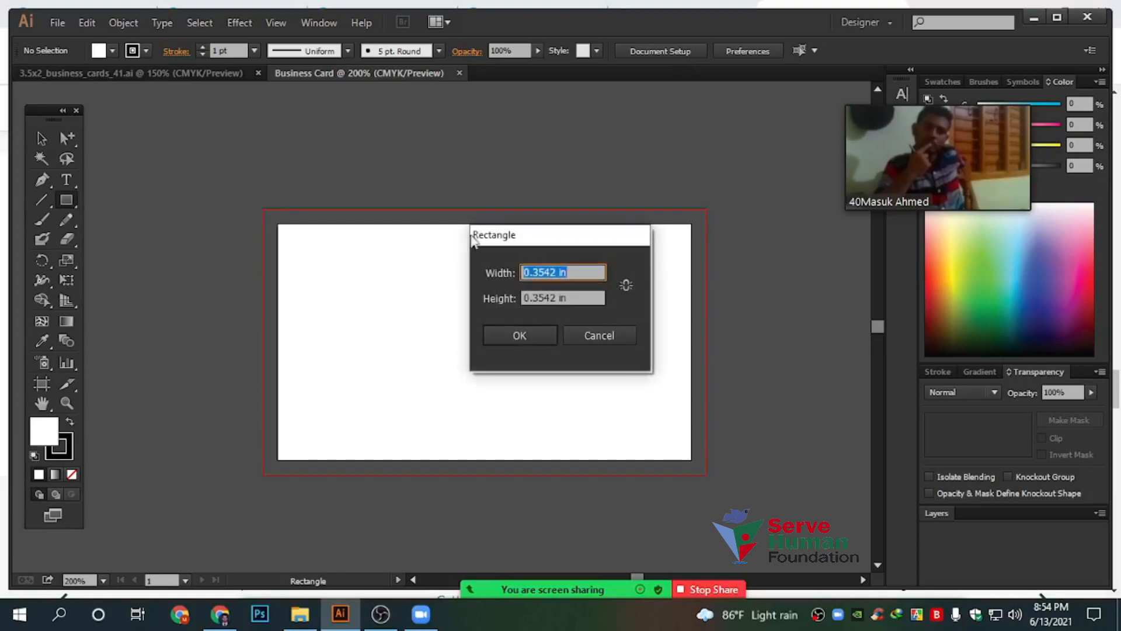
{"action": "left_click_drag", "start_coordinate": [514, 235], "coordinate": [384, 239]}
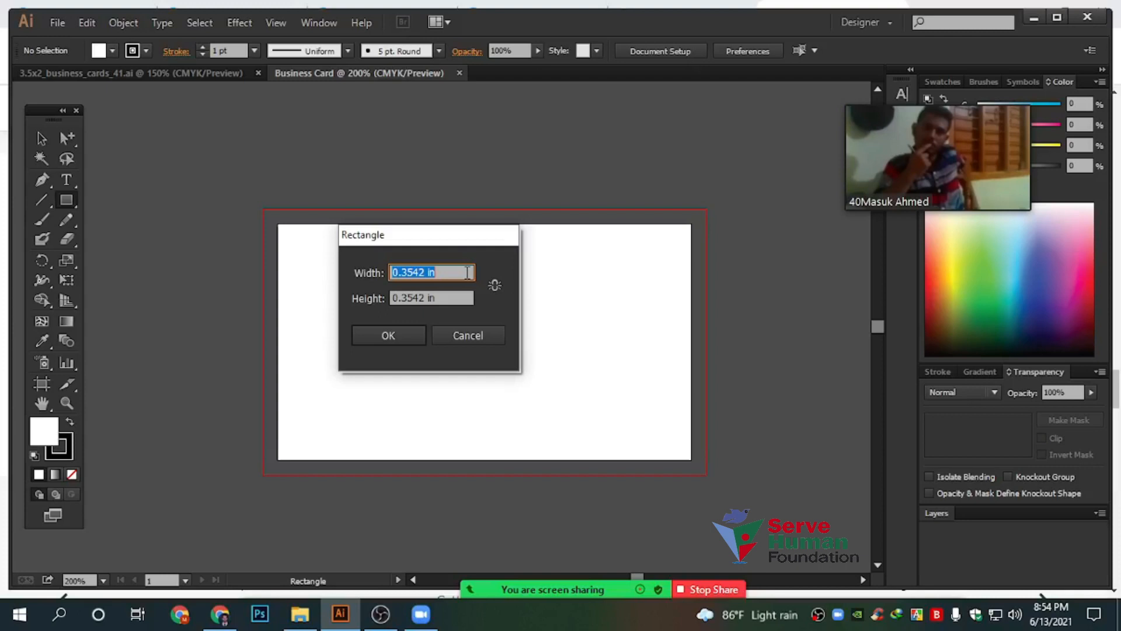
{"action": "type", "text": "3.5"}
{"action": "key", "text": "Tab"}
{"action": "type", "text": "2"}
{"action": "key", "text": "Return"}
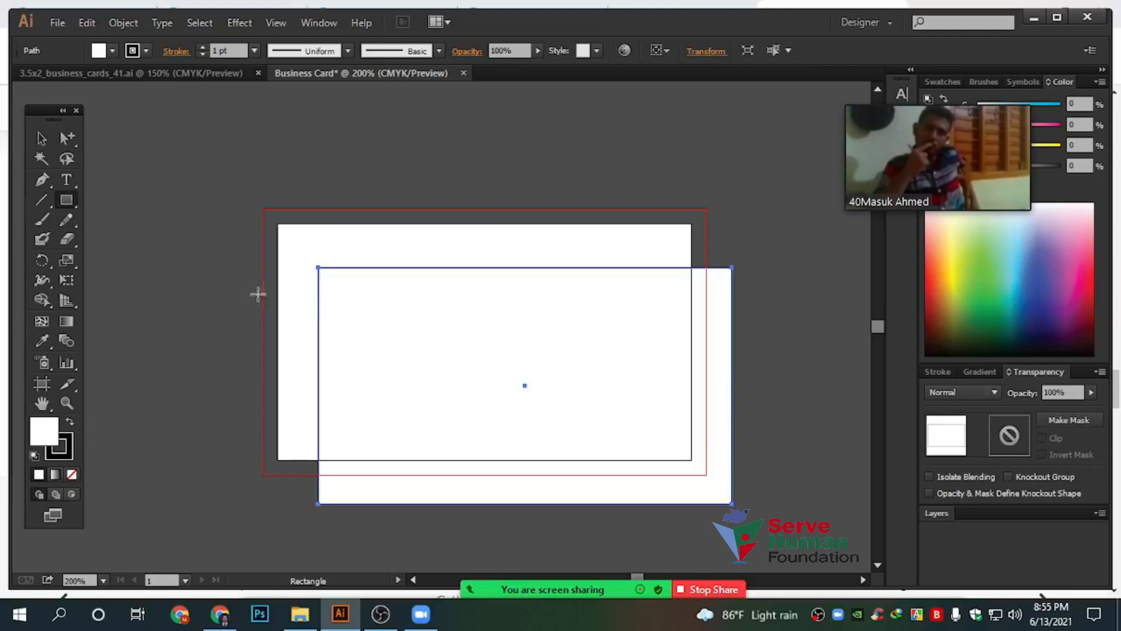
Give the rectangle no fill and a cyan C100 stroke
{"action": "left_click", "coordinate": [41, 140]}
{"action": "left_click_drag", "start_coordinate": [942, 159], "coordinate": [791, 158]}
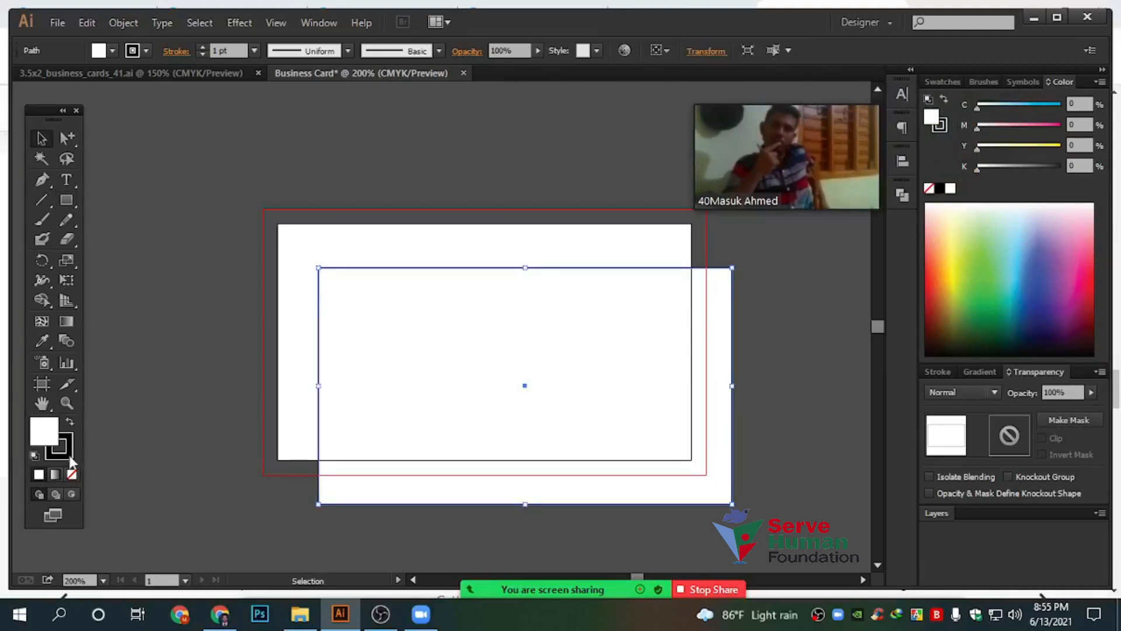
{"action": "left_click", "coordinate": [72, 474]}
{"action": "left_click", "coordinate": [67, 444]}
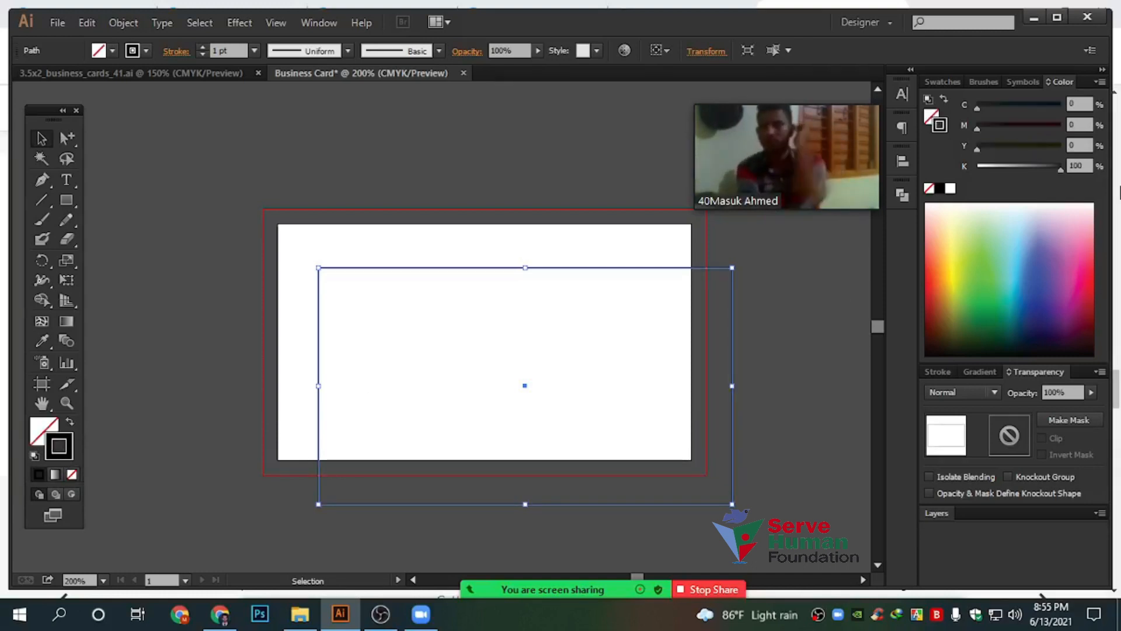
{"action": "left_click_drag", "start_coordinate": [1041, 167], "coordinate": [975, 167]}
{"action": "left_click_drag", "start_coordinate": [987, 106], "coordinate": [1073, 106]}
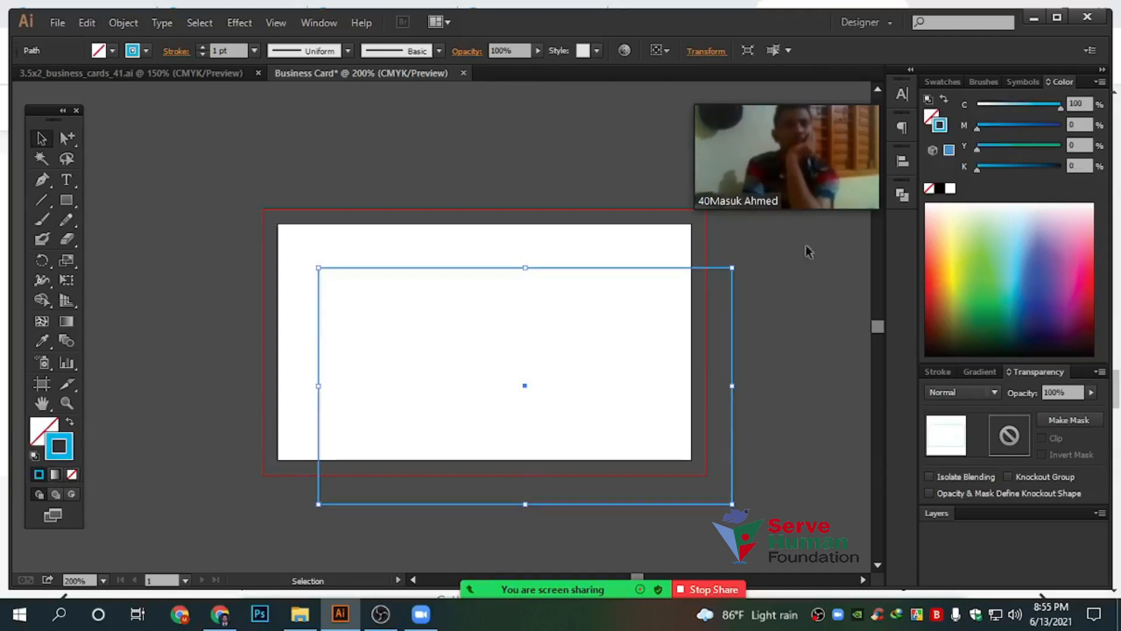
{"action": "left_click", "coordinate": [808, 251]}
Snap the cyan rectangle to the artboard's top-left corner so it matches the trim edge
{"action": "scroll", "coordinate": [290, 253], "scroll_direction": "up", "scroll_amount": 3, "text": "alt"}
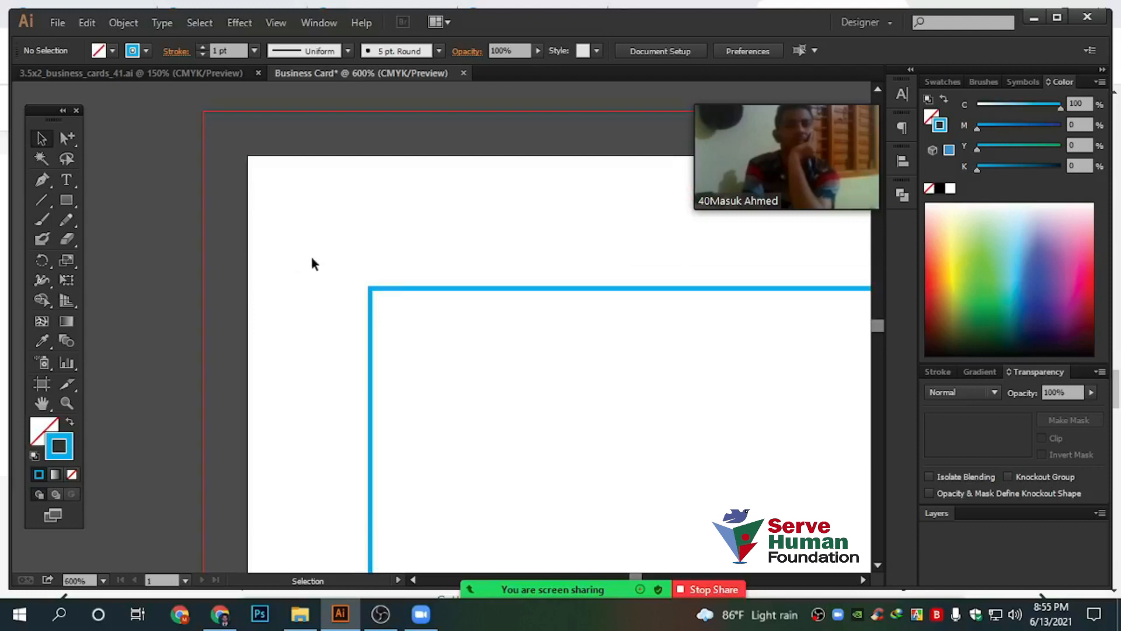
{"action": "left_click_drag", "start_coordinate": [383, 289], "coordinate": [266, 160]}
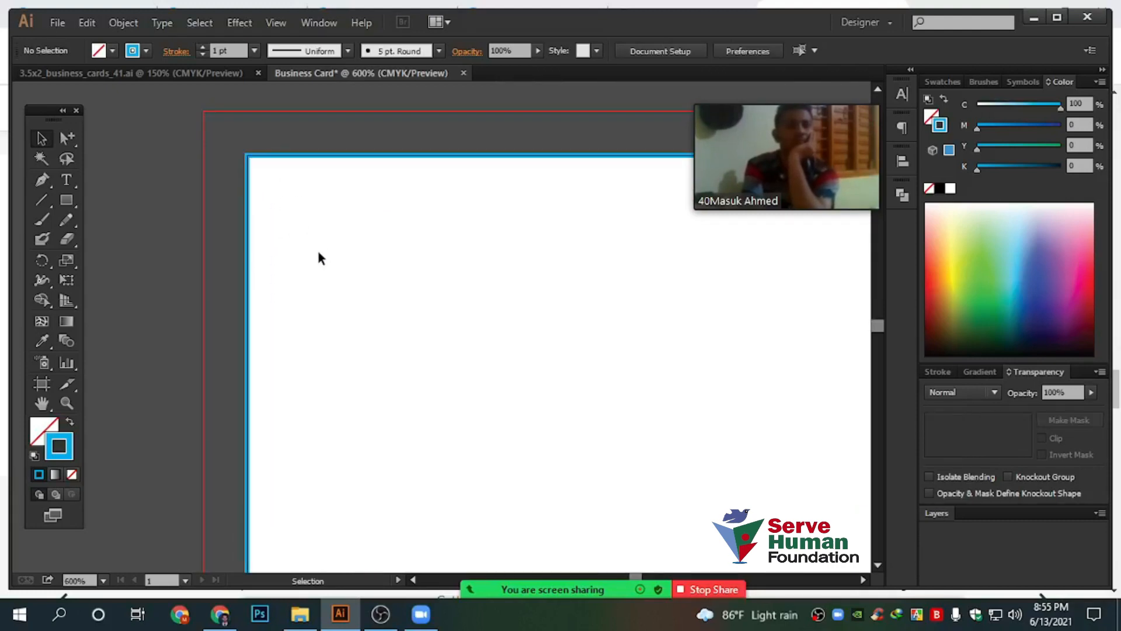
{"action": "scroll", "coordinate": [310, 249], "scroll_direction": "down", "scroll_amount": 4, "text": "alt"}
{"action": "left_click_drag", "start_coordinate": [391, 146], "coordinate": [598, 323]}
{"action": "scroll", "coordinate": [628, 240], "scroll_direction": "up", "scroll_amount": 6, "text": "alt"}
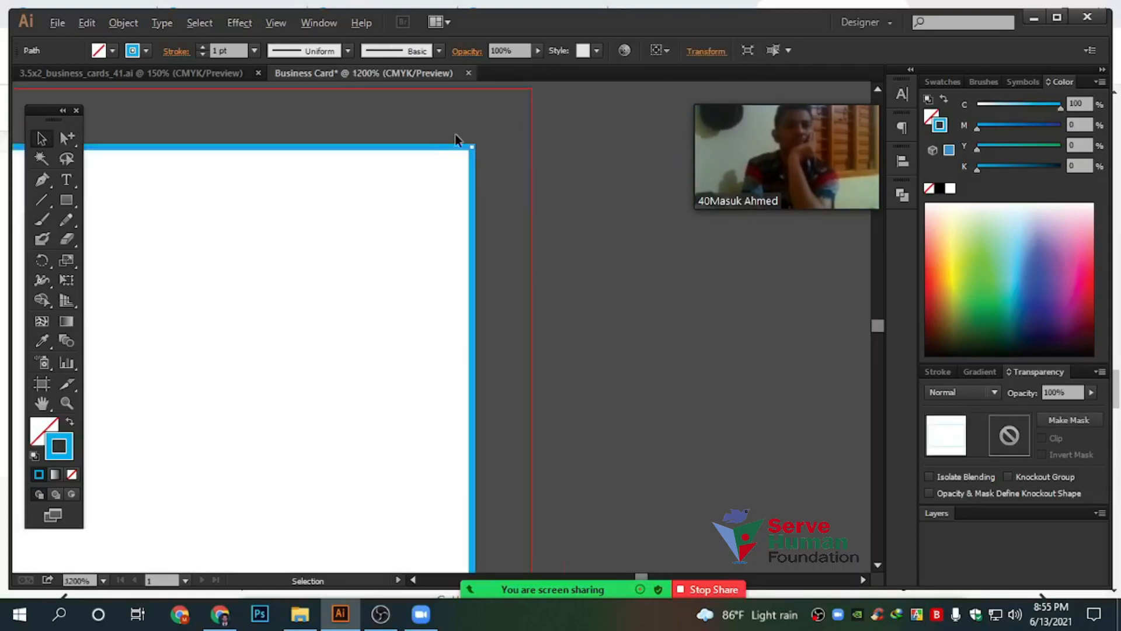
{"action": "scroll", "coordinate": [454, 134], "scroll_direction": "up", "scroll_amount": 5, "text": "alt"}
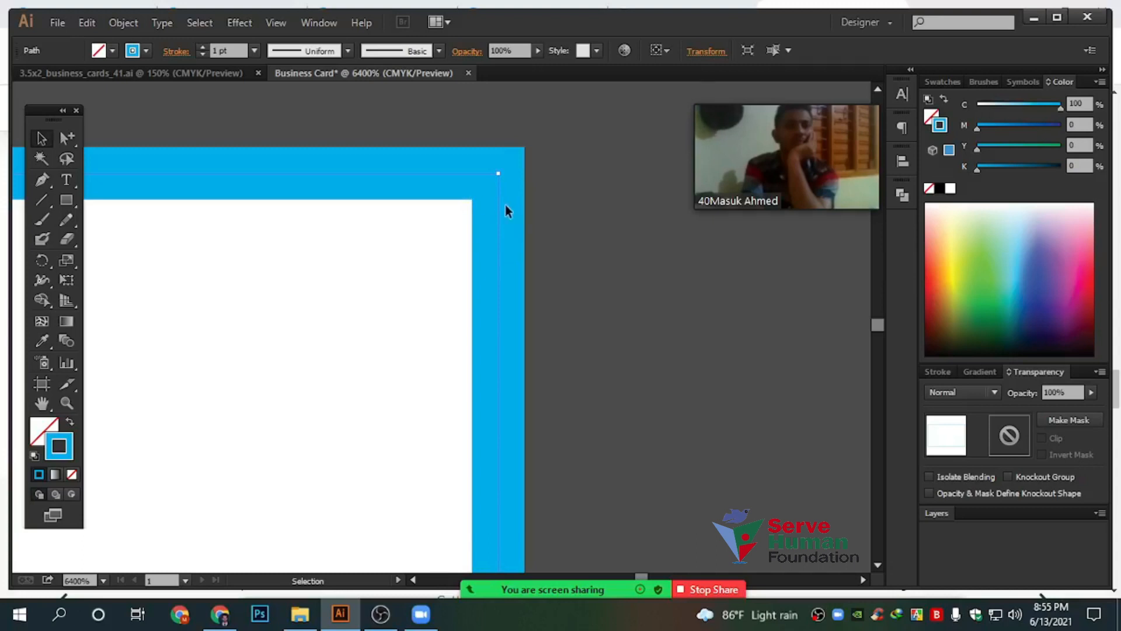
{"action": "scroll", "coordinate": [550, 328], "scroll_direction": "down", "scroll_amount": 6, "text": "alt"}
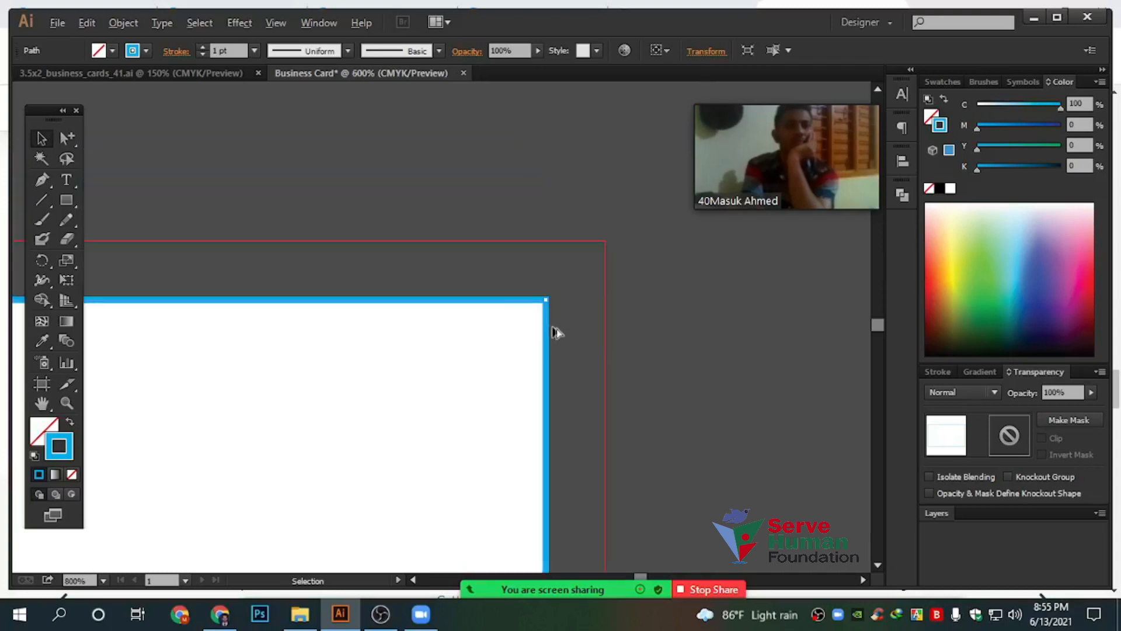
{"action": "scroll", "coordinate": [645, 142], "scroll_direction": "down", "scroll_amount": 2, "text": "alt"}
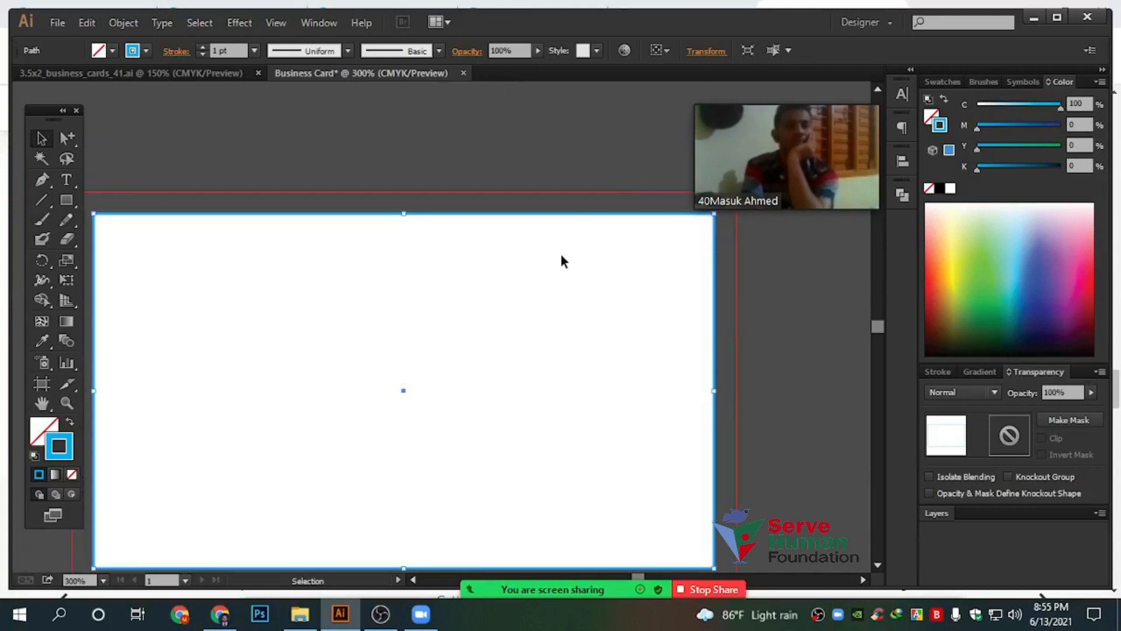
{"action": "scroll", "coordinate": [562, 260], "scroll_direction": "down", "scroll_amount": 1, "text": "alt"}
{"action": "left_click_drag", "start_coordinate": [293, 139], "coordinate": [459, 315]}
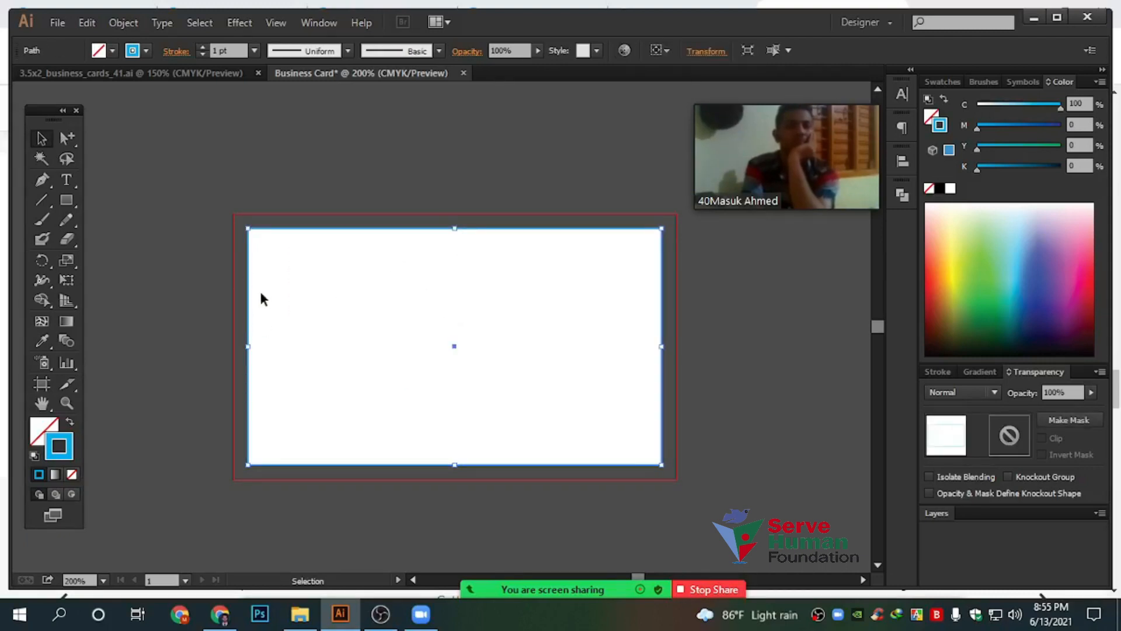
Open Object > Path > Offset Path and preview a 0.125 in offset around the card
{"action": "left_click", "coordinate": [119, 25]}
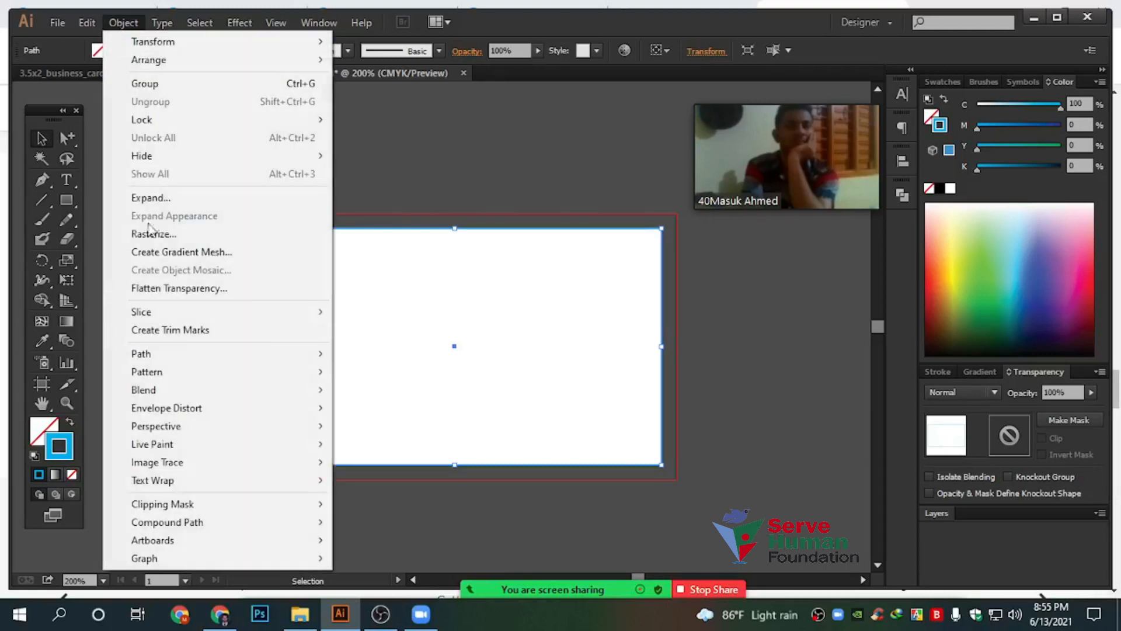
{"action": "mouse_move", "coordinate": [175, 353]}
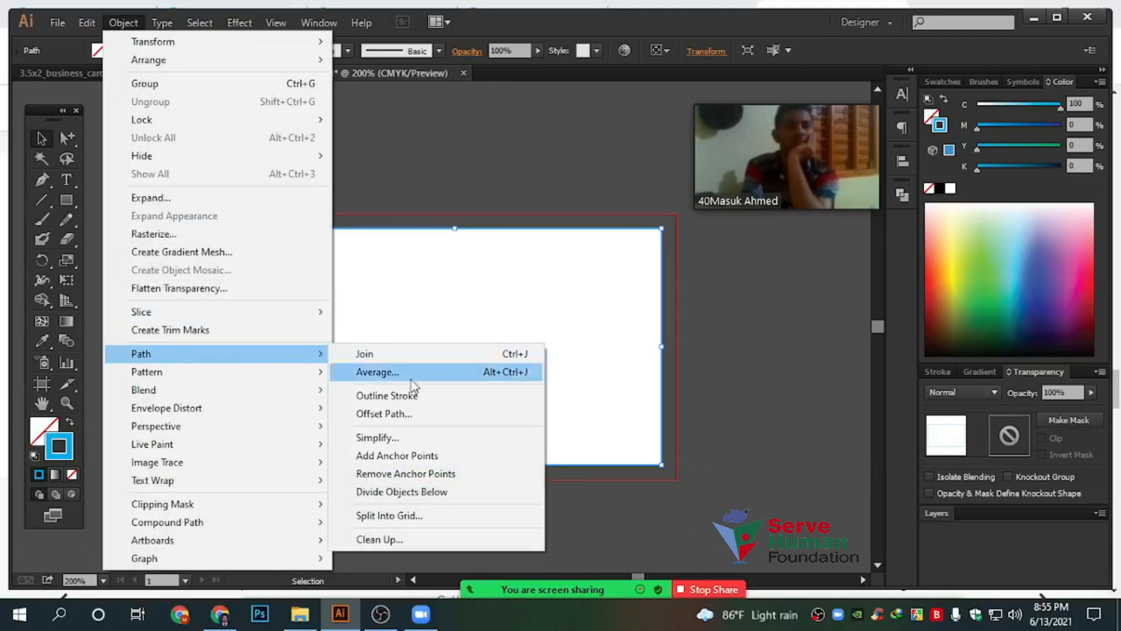
{"action": "left_click", "coordinate": [397, 416]}
{"action": "left_click_drag", "start_coordinate": [616, 351], "coordinate": [743, 248]}
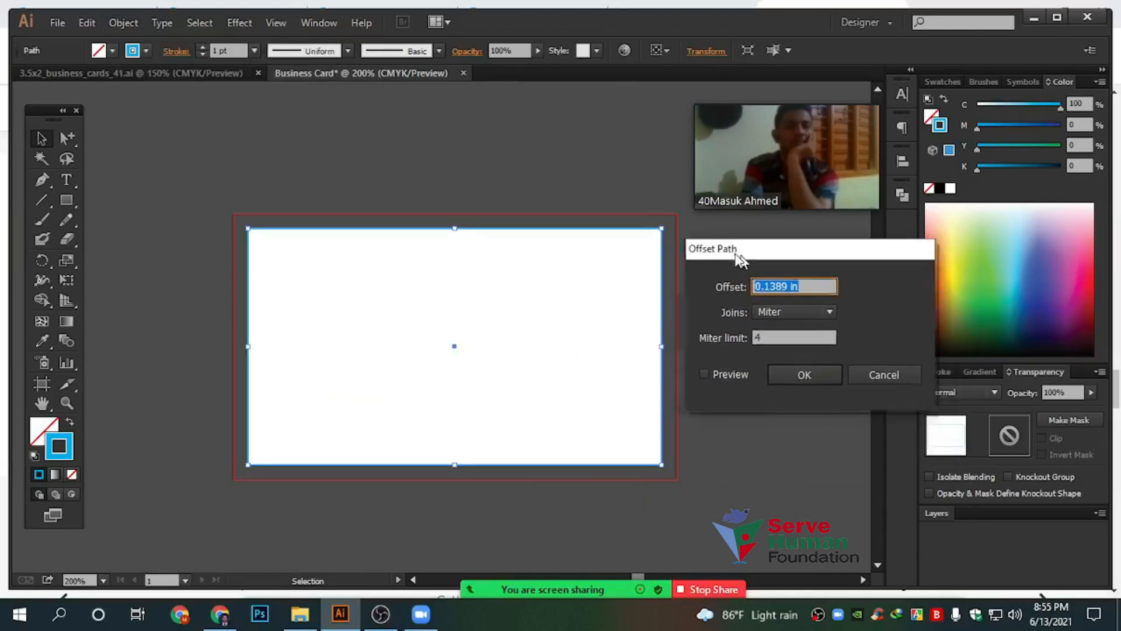
{"action": "left_click", "coordinate": [719, 372]}
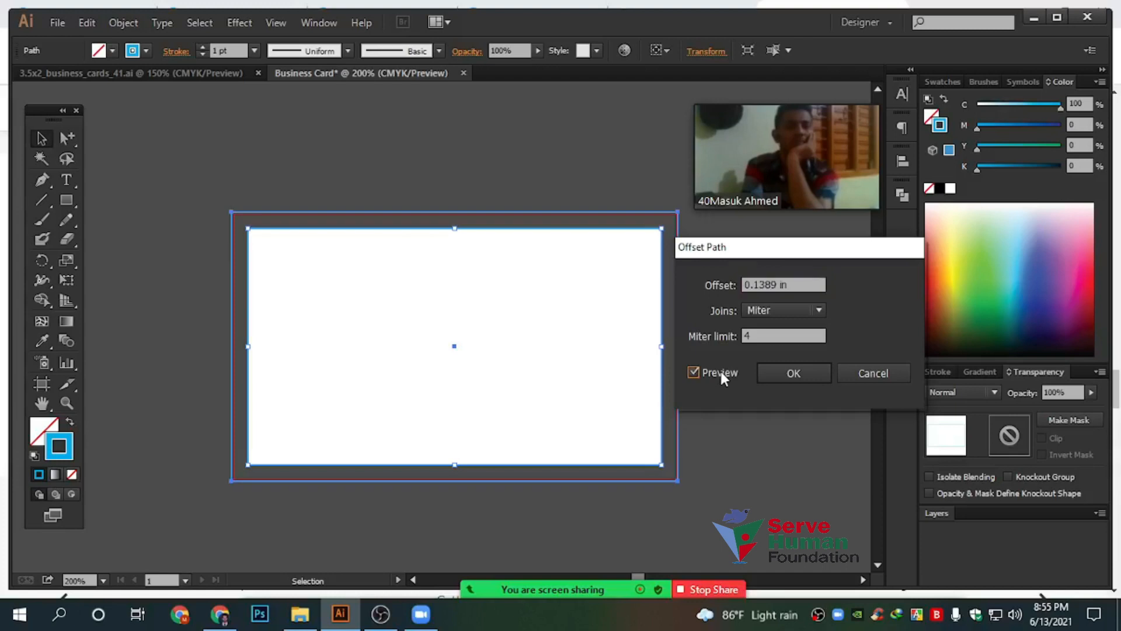
{"action": "left_click", "coordinate": [803, 285]}
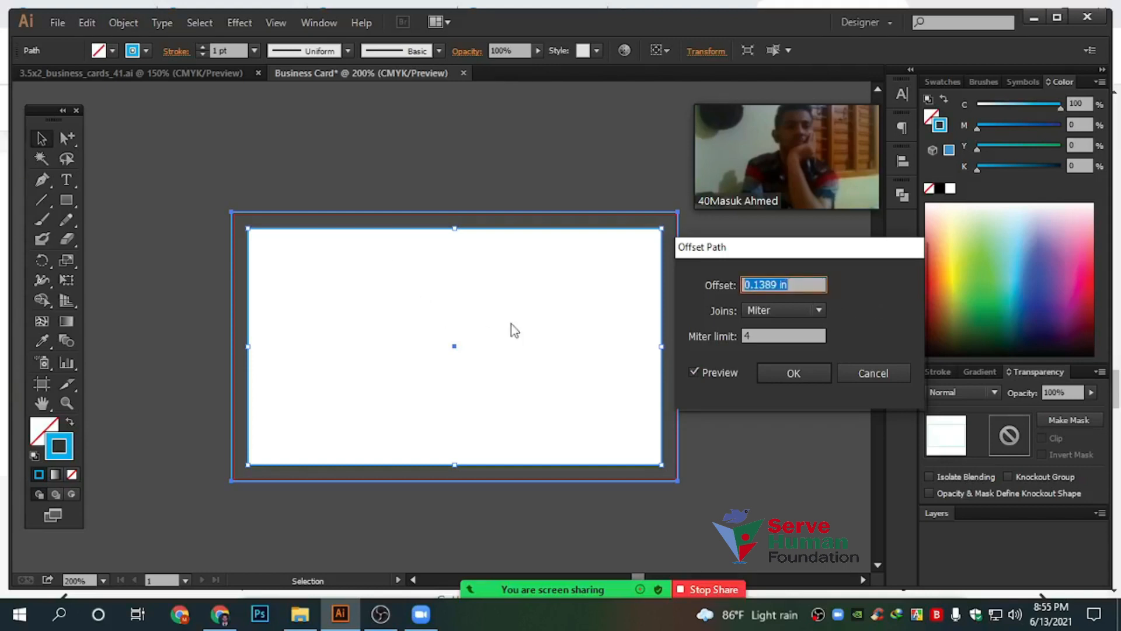
{"action": "type", "text": ".125"}
{"action": "left_click", "coordinate": [718, 371]}
{"action": "left_click", "coordinate": [717, 371]}
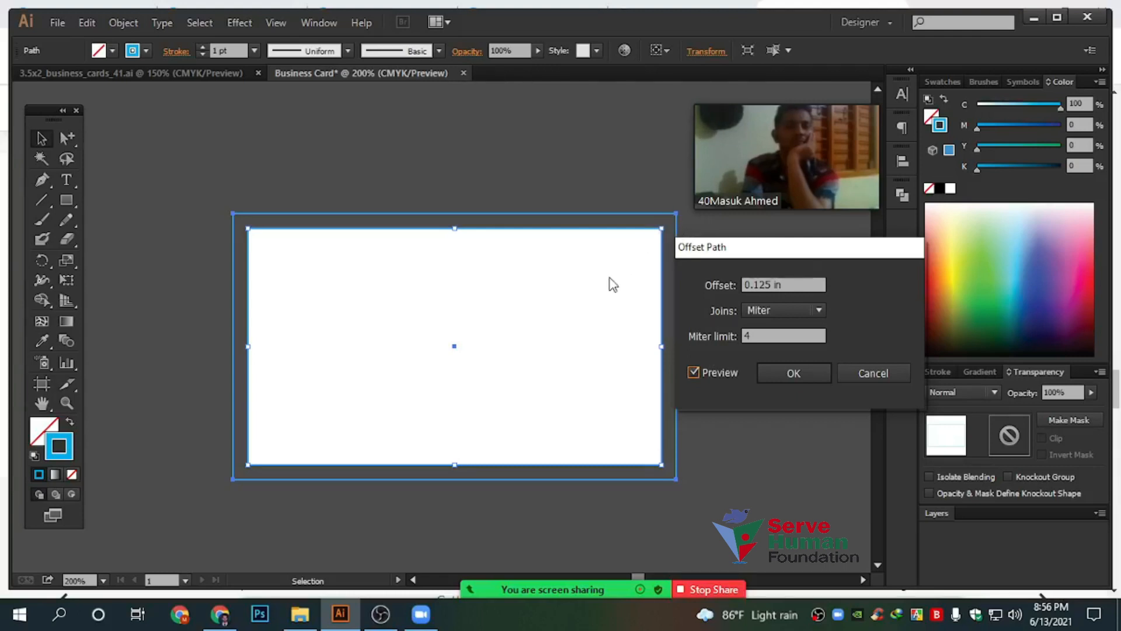
Change the offset to -0.125 in, apply it, and select the outer card rectangle
{"action": "left_click", "coordinate": [787, 283]}
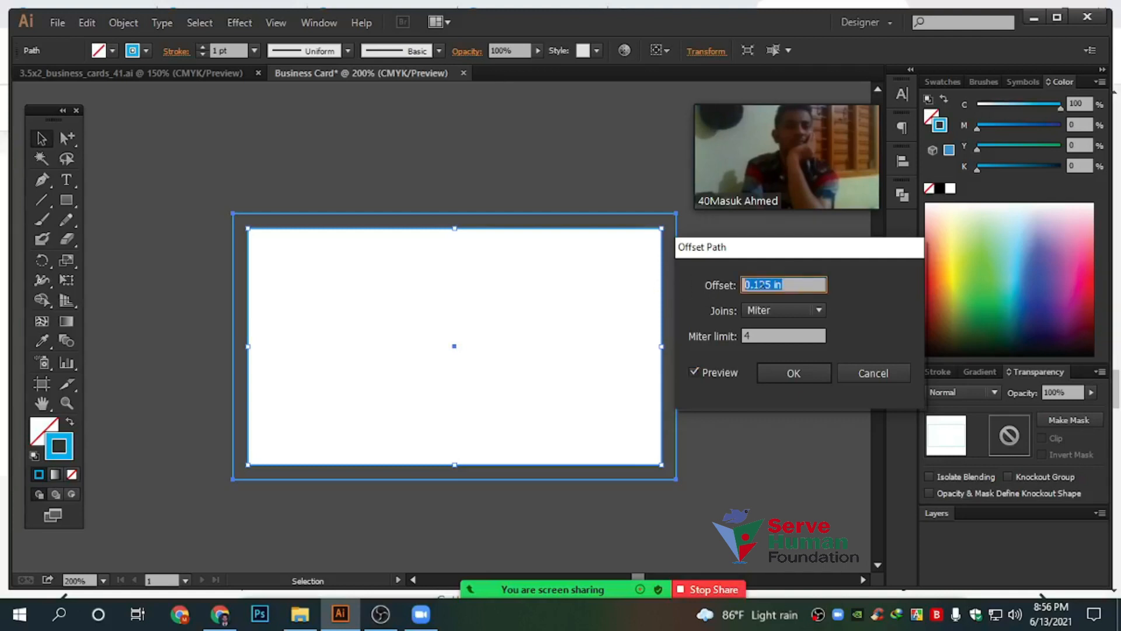
{"action": "left_click", "coordinate": [801, 286]}
{"action": "left_click", "coordinate": [745, 286]}
{"action": "type", "text": "-"}
{"action": "left_click", "coordinate": [711, 372]}
{"action": "left_click", "coordinate": [712, 371]}
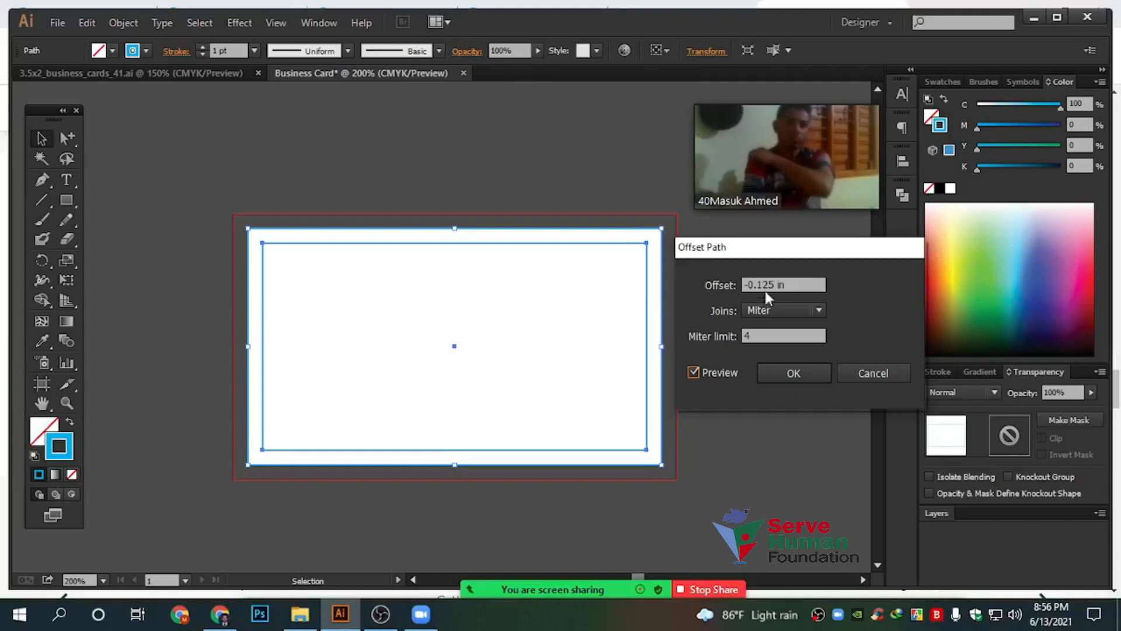
{"action": "left_click", "coordinate": [795, 372]}
{"action": "left_click", "coordinate": [570, 267]}
{"action": "left_click", "coordinate": [661, 230]}
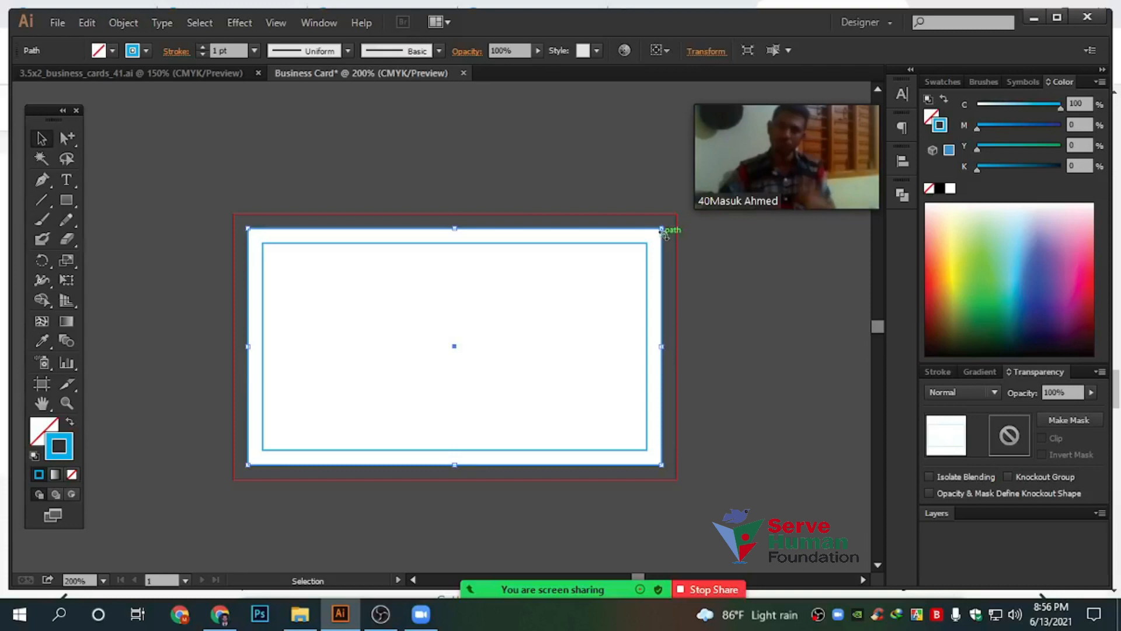
Drag the outer card-sized rectangle off the artboard to the upper left
{"action": "left_click_drag", "start_coordinate": [661, 230], "coordinate": [182, 113]}
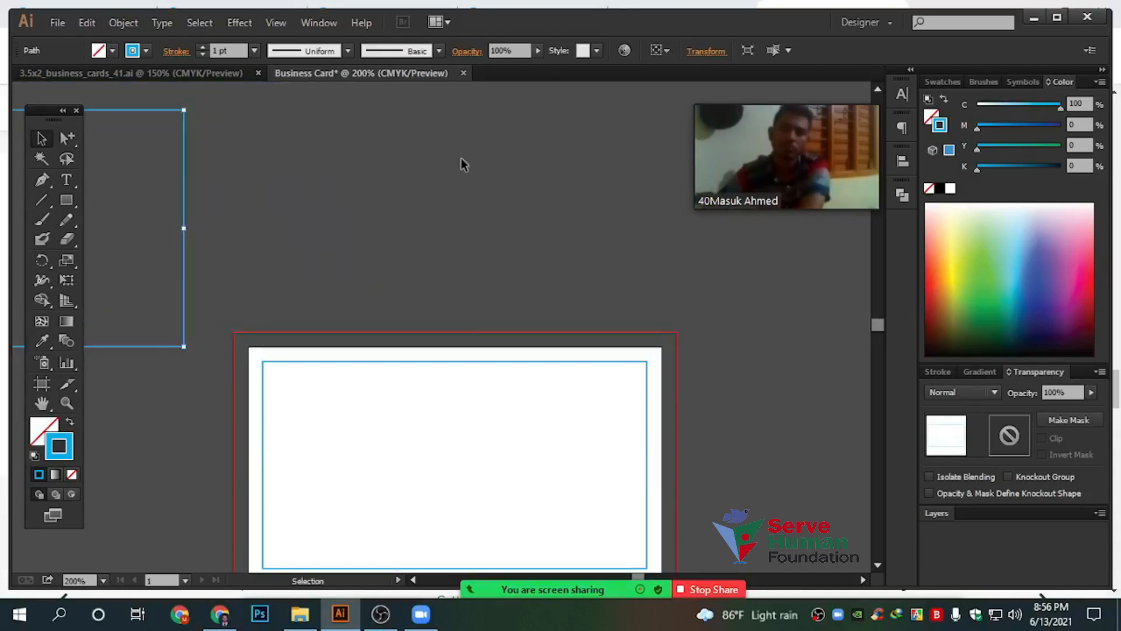
{"action": "left_click", "coordinate": [461, 157]}
{"action": "scroll", "coordinate": [461, 157], "scroll_direction": "down", "scroll_amount": 2}
{"action": "scroll", "coordinate": [298, 228], "scroll_direction": "up", "scroll_amount": 3}
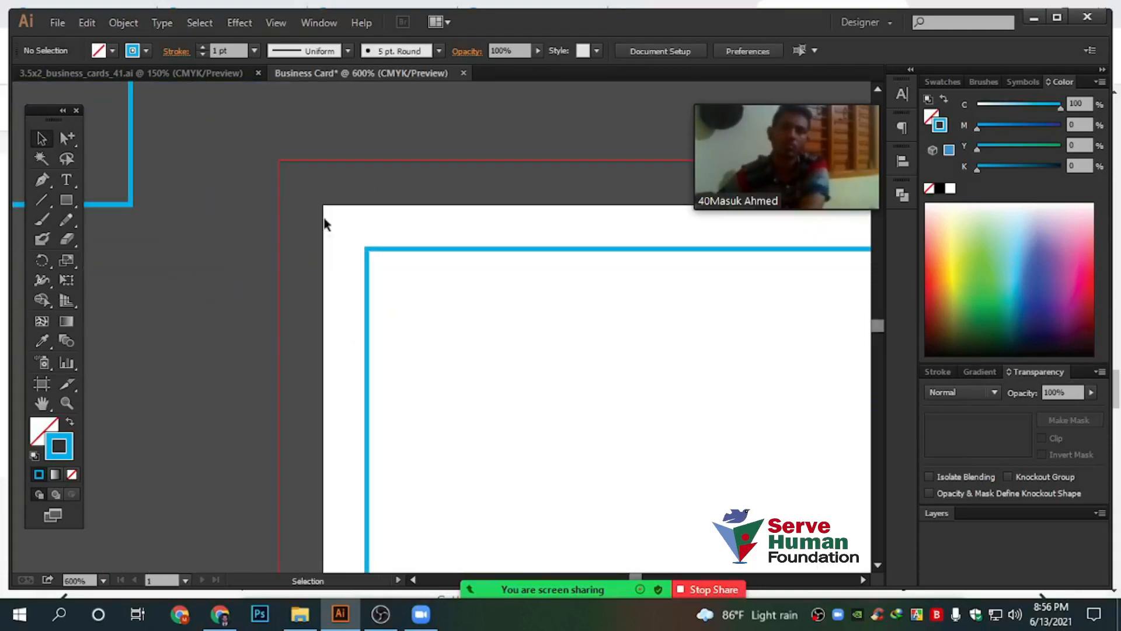
{"action": "left_click_drag", "start_coordinate": [253, 119], "coordinate": [487, 381]}
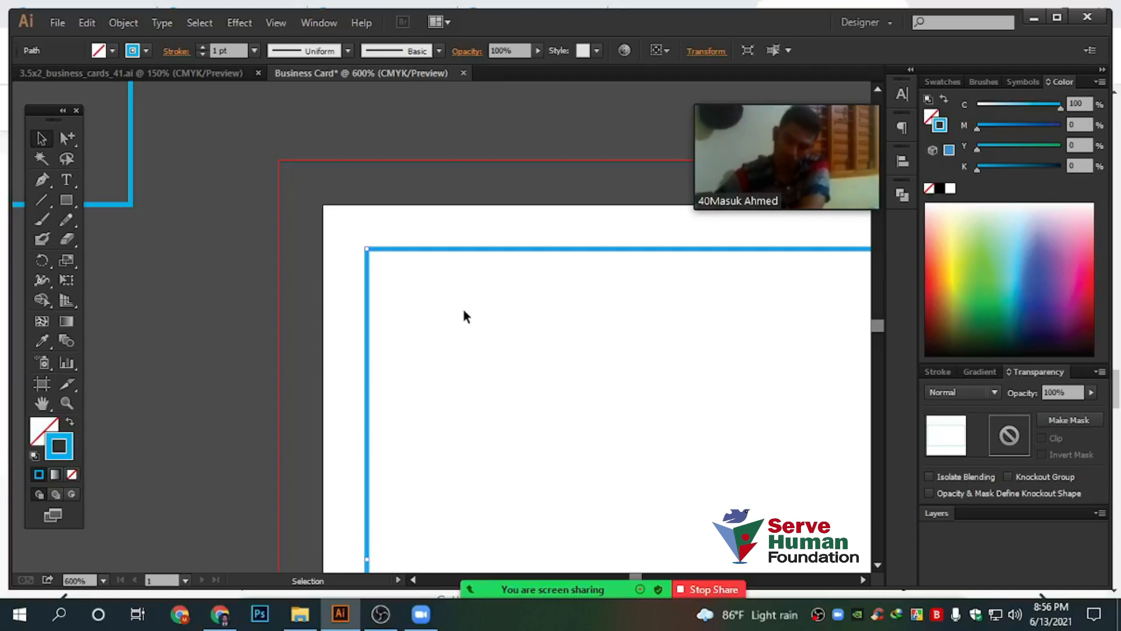
{"action": "scroll", "coordinate": [463, 316], "scroll_direction": "down", "scroll_amount": 2}
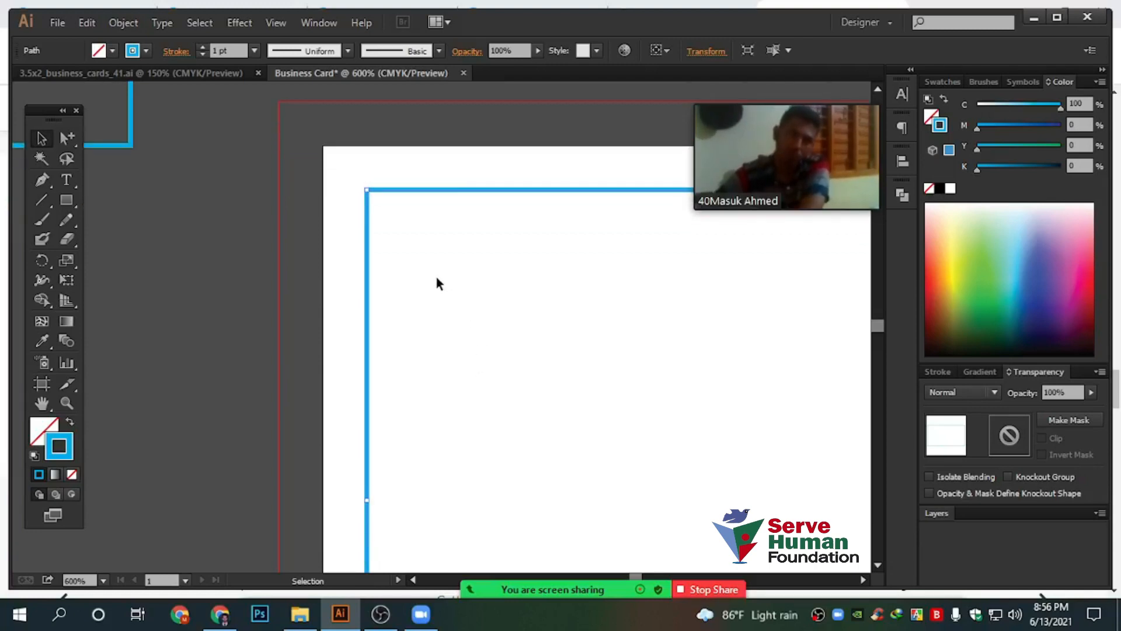
{"action": "scroll", "coordinate": [436, 283], "scroll_direction": "down", "scroll_amount": 2}
{"action": "left_click_drag", "start_coordinate": [597, 335], "coordinate": [395, 361]}
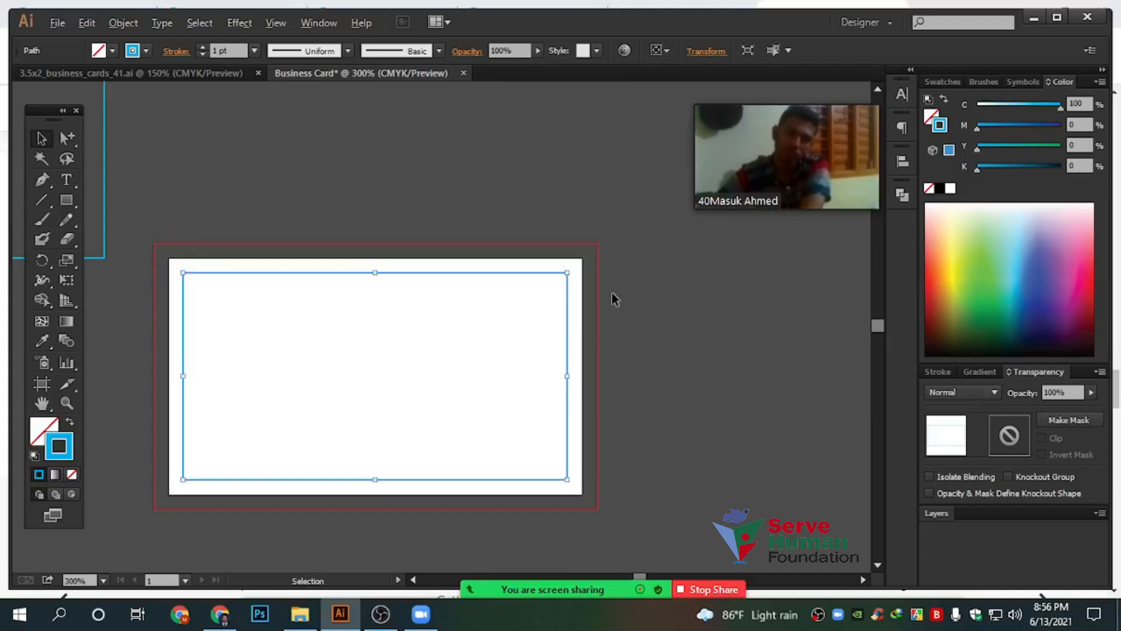
{"action": "scroll", "coordinate": [612, 292], "scroll_direction": "up", "scroll_amount": 2}
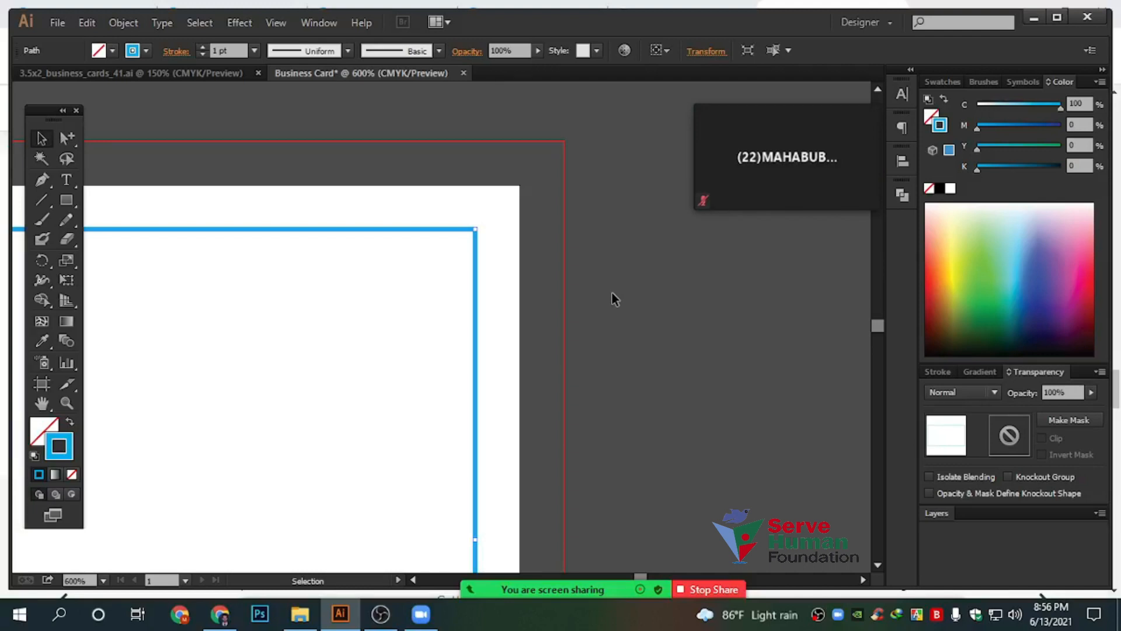
Marquee-select and deselect to confirm the inset rectangle remains on the card
{"action": "left_click_drag", "start_coordinate": [503, 213], "coordinate": [542, 306]}
{"action": "left_click_drag", "start_coordinate": [425, 283], "coordinate": [482, 365]}
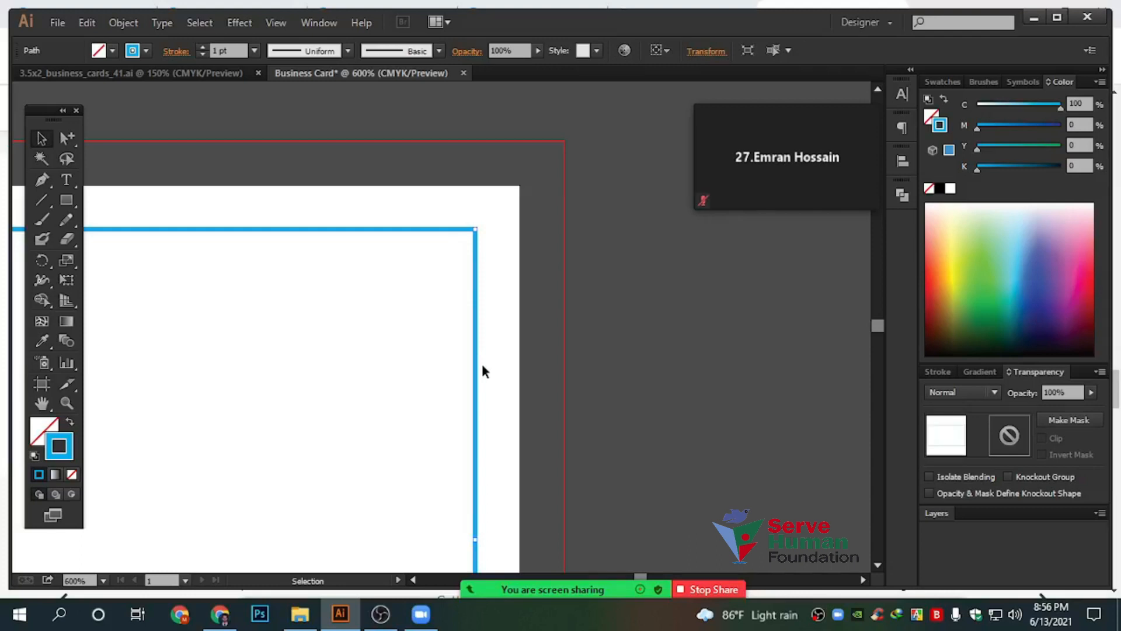
{"action": "left_click_drag", "start_coordinate": [560, 189], "coordinate": [623, 404]}
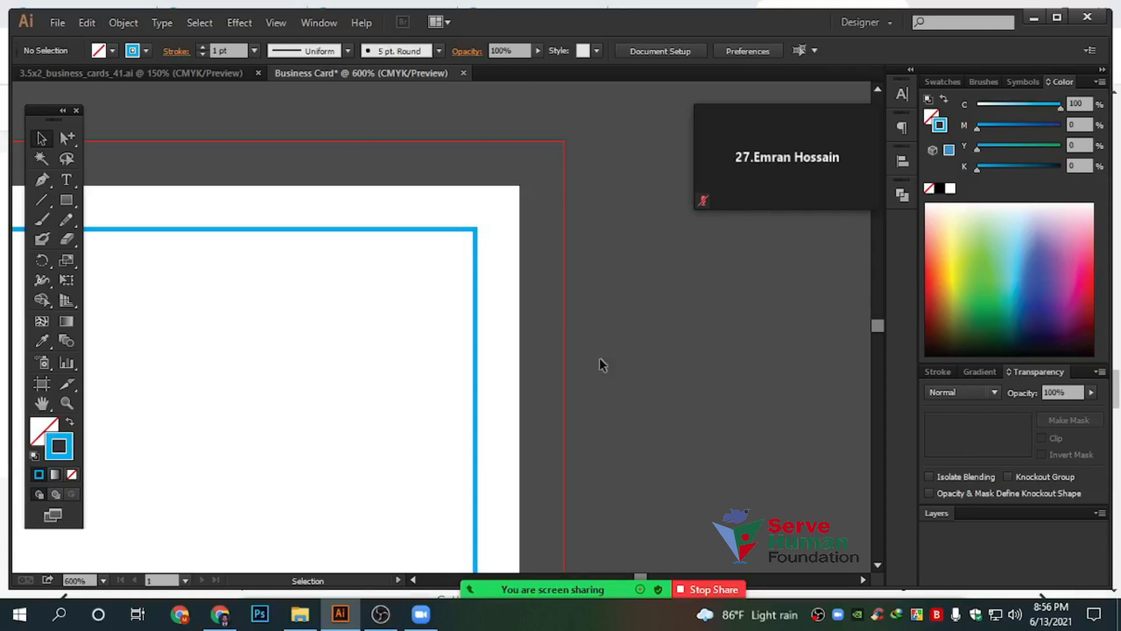
{"action": "left_click_drag", "start_coordinate": [337, 107], "coordinate": [578, 370]}
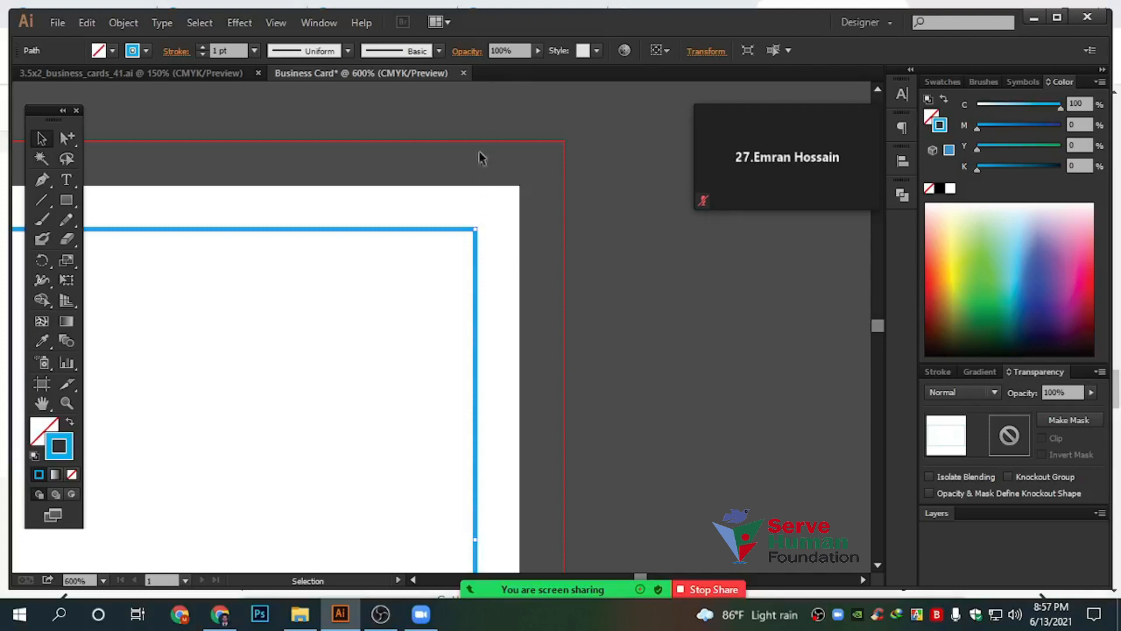
{"action": "scroll", "coordinate": [493, 245], "scroll_direction": "up", "scroll_amount": 1}
{"action": "left_click_drag", "start_coordinate": [518, 142], "coordinate": [625, 312]}
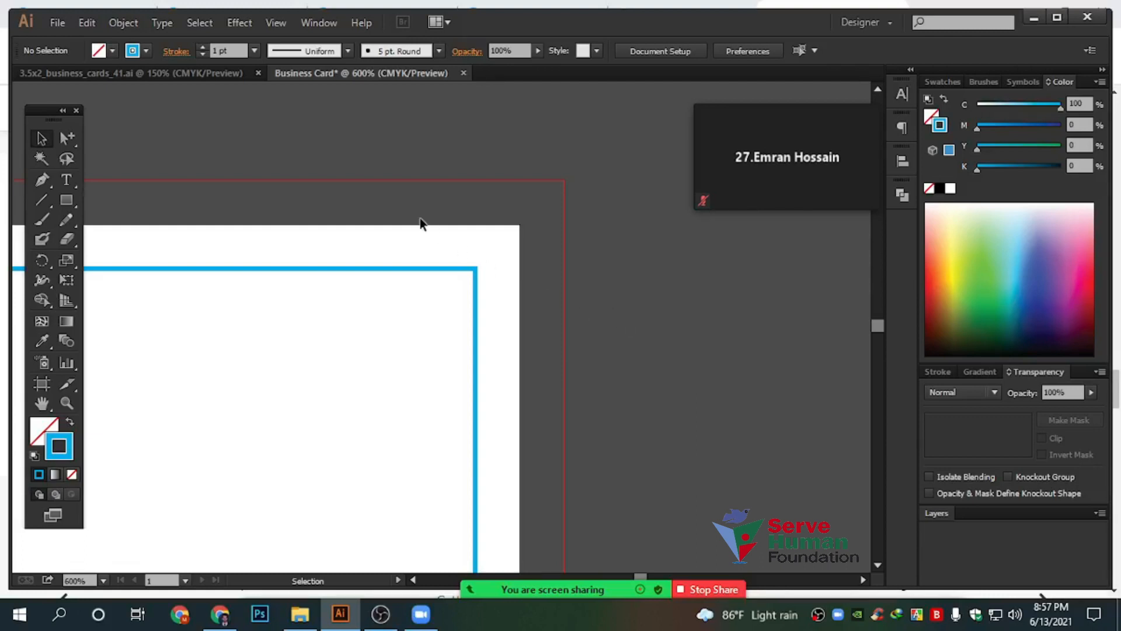
{"action": "left_click_drag", "start_coordinate": [376, 134], "coordinate": [446, 193]}
{"action": "left_click_drag", "start_coordinate": [524, 155], "coordinate": [619, 274]}
{"action": "left_click_drag", "start_coordinate": [529, 160], "coordinate": [627, 280]}
{"action": "scroll", "coordinate": [510, 274], "scroll_direction": "up", "scroll_amount": 3}
Set the stroke weight to 0.1 pt, undoing each Paintbrush test stroke along the card's edge
{"action": "left_click", "coordinate": [43, 216]}
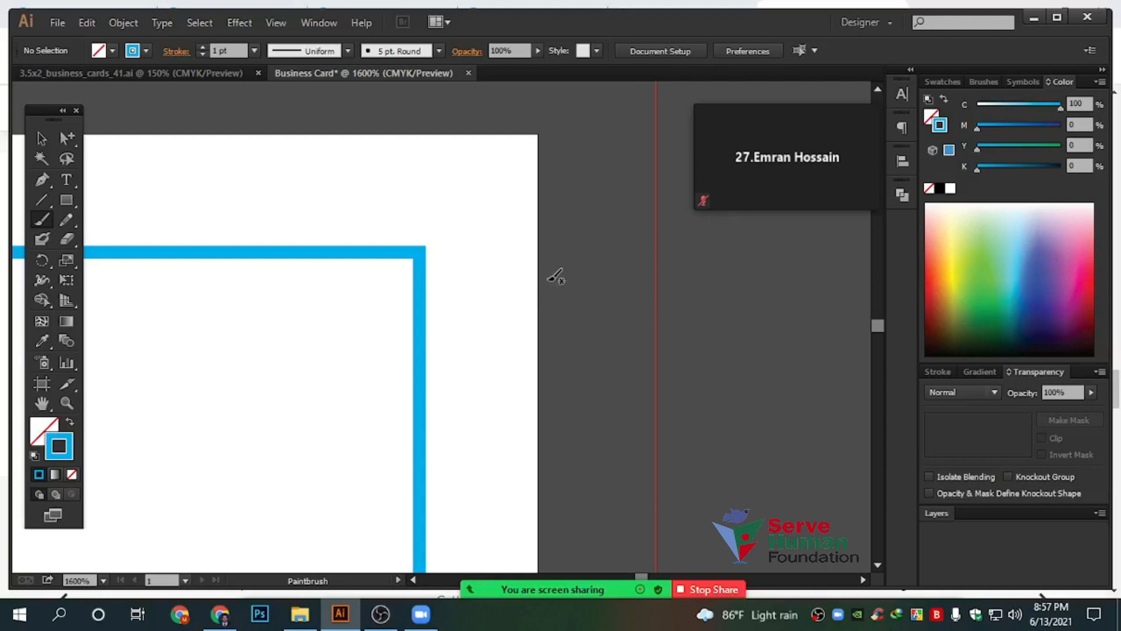
{"action": "left_click_drag", "start_coordinate": [561, 257], "coordinate": [568, 349]}
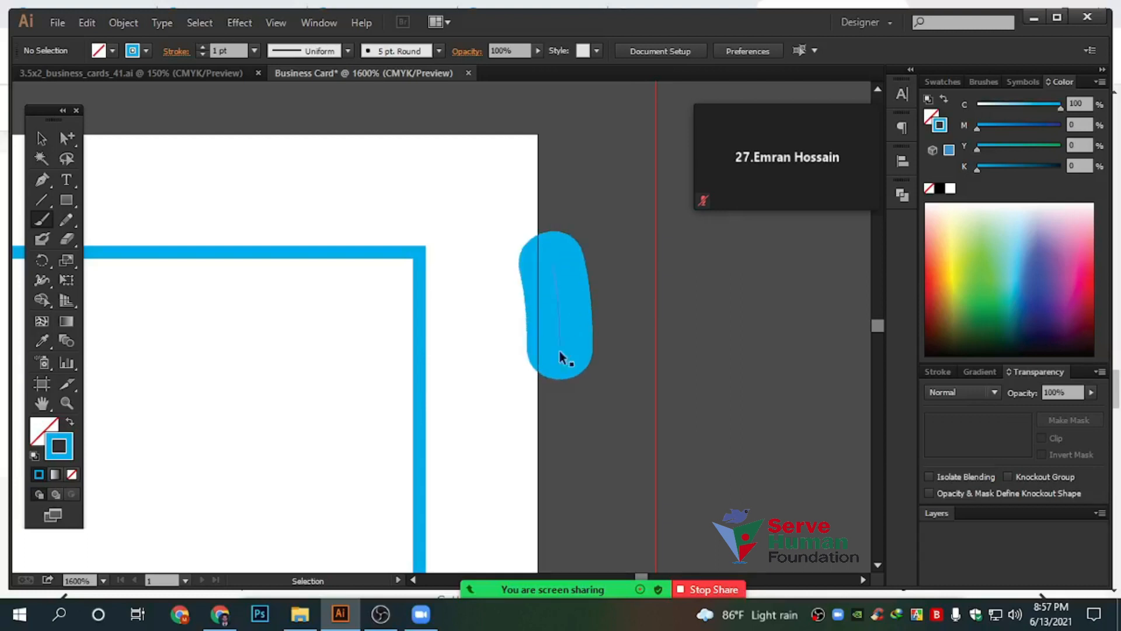
{"action": "key", "text": "ctrl+z"}
{"action": "left_click", "coordinate": [235, 50]}
{"action": "type", "text": "0.1"}
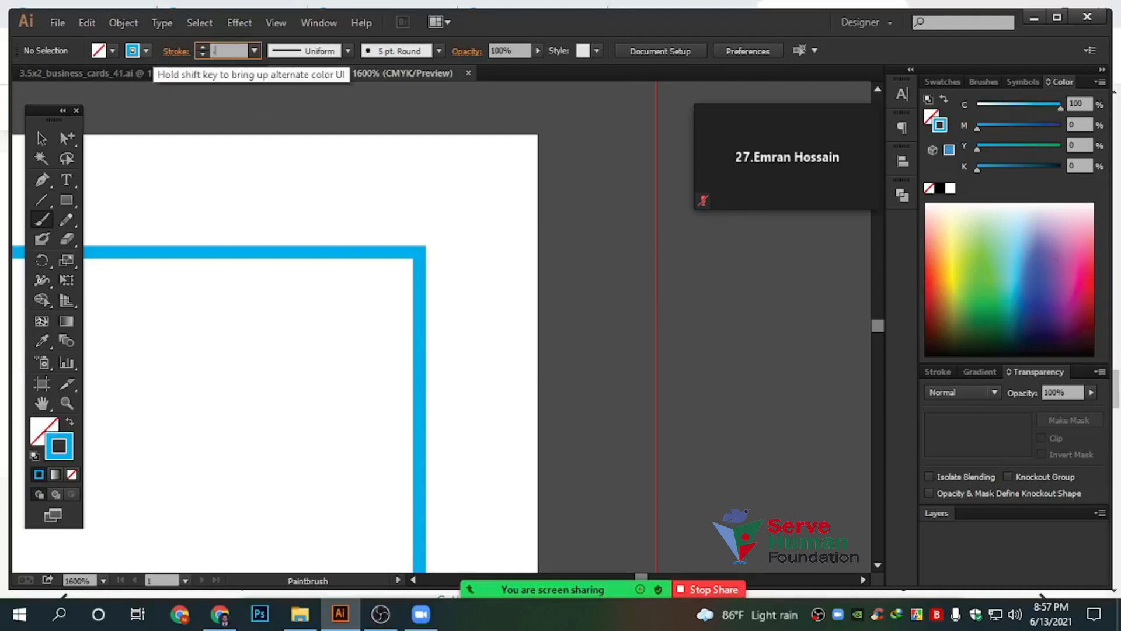
{"action": "key", "text": "Return"}
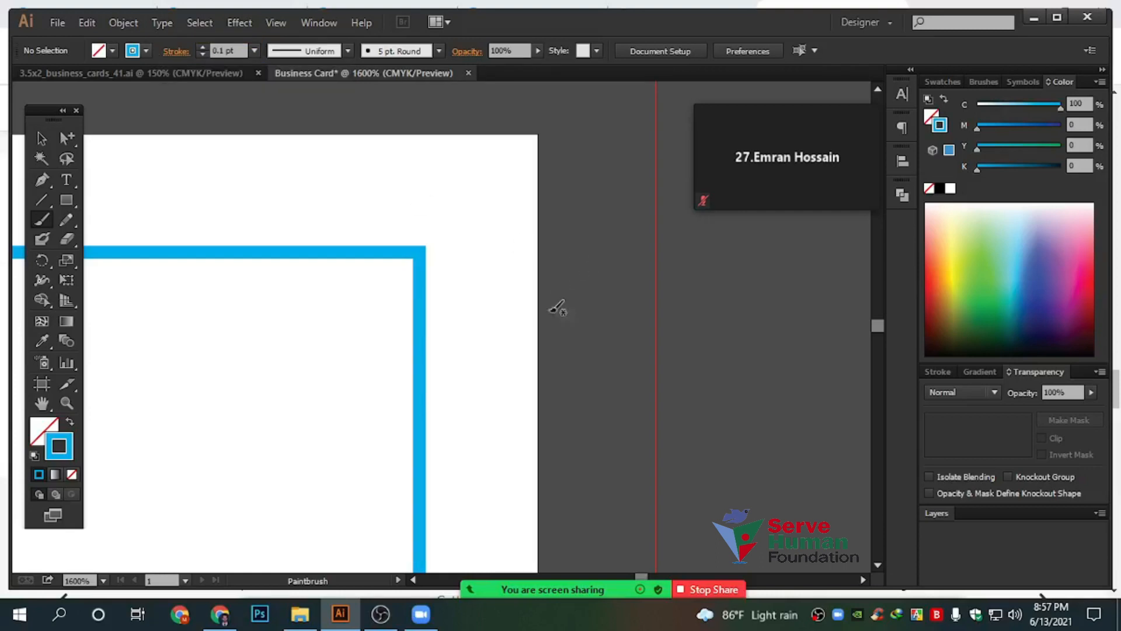
{"action": "left_click_drag", "start_coordinate": [555, 231], "coordinate": [546, 415]}
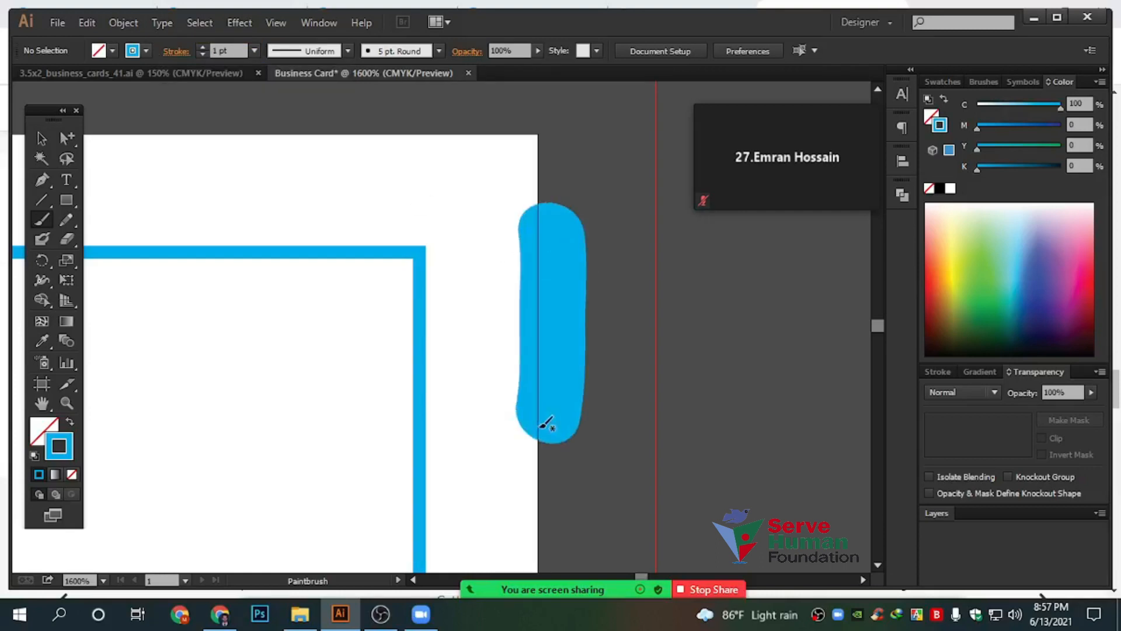
{"action": "key", "text": "ctrl+z"}
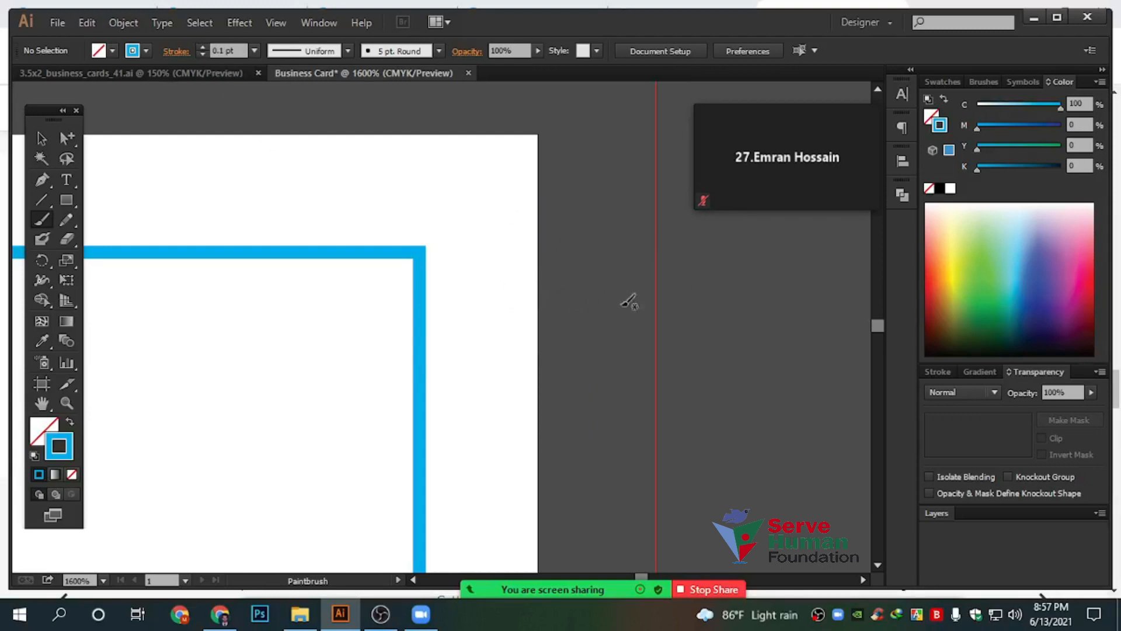
{"action": "left_click", "coordinate": [41, 138]}
{"action": "left_click_drag", "start_coordinate": [687, 194], "coordinate": [493, 454]}
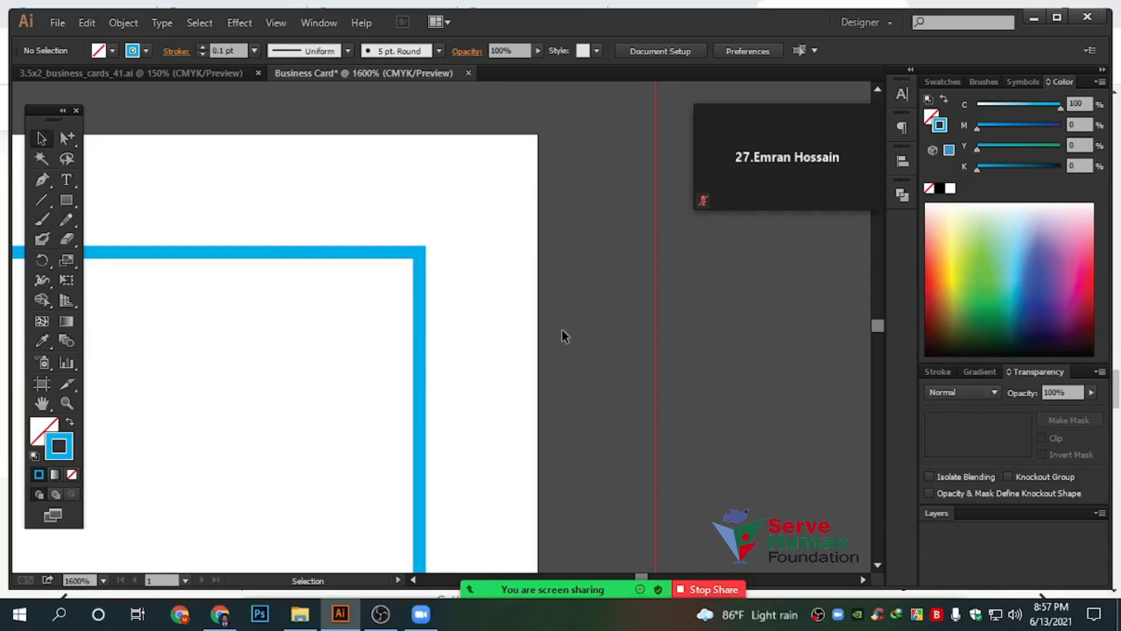
Drag marquees across the strip beside the card's right edge to inspect it
{"action": "left_click_drag", "start_coordinate": [583, 259], "coordinate": [608, 489]}
{"action": "left_click_drag", "start_coordinate": [611, 227], "coordinate": [704, 454]}
{"action": "scroll", "coordinate": [558, 401], "scroll_direction": "down", "scroll_amount": 3}
{"action": "scroll", "coordinate": [552, 388], "scroll_direction": "up", "scroll_amount": 5}
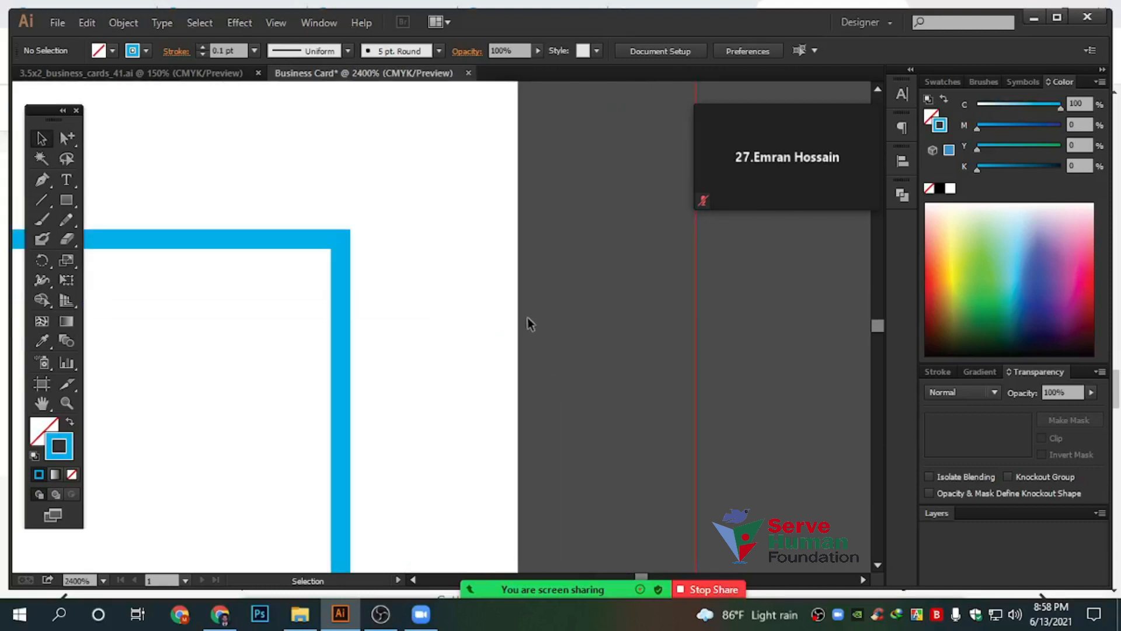
{"action": "left_click_drag", "start_coordinate": [428, 230], "coordinate": [456, 481]}
{"action": "left_click_drag", "start_coordinate": [562, 228], "coordinate": [590, 510]}
{"action": "left_click_drag", "start_coordinate": [411, 216], "coordinate": [432, 488]}
{"action": "left_click_drag", "start_coordinate": [475, 276], "coordinate": [468, 476]}
Draw a tall narrow rectangle near the card's right edge with the Rectangle tool
{"action": "left_click", "coordinate": [67, 199]}
{"action": "left_click_drag", "start_coordinate": [382, 120], "coordinate": [471, 515]}
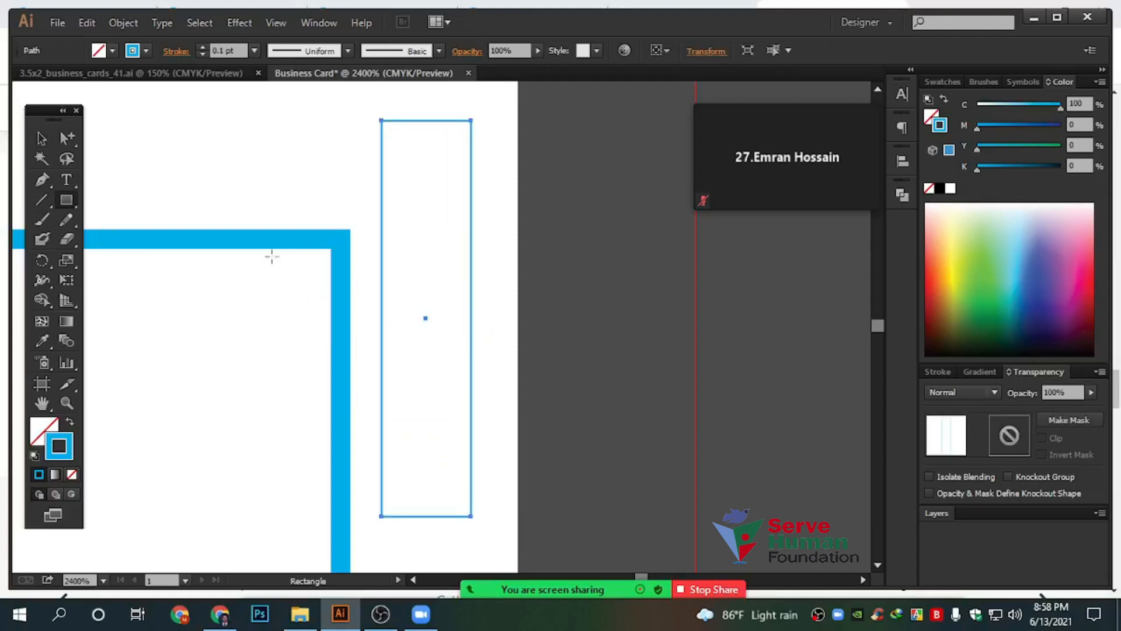
{"action": "left_click", "coordinate": [42, 138]}
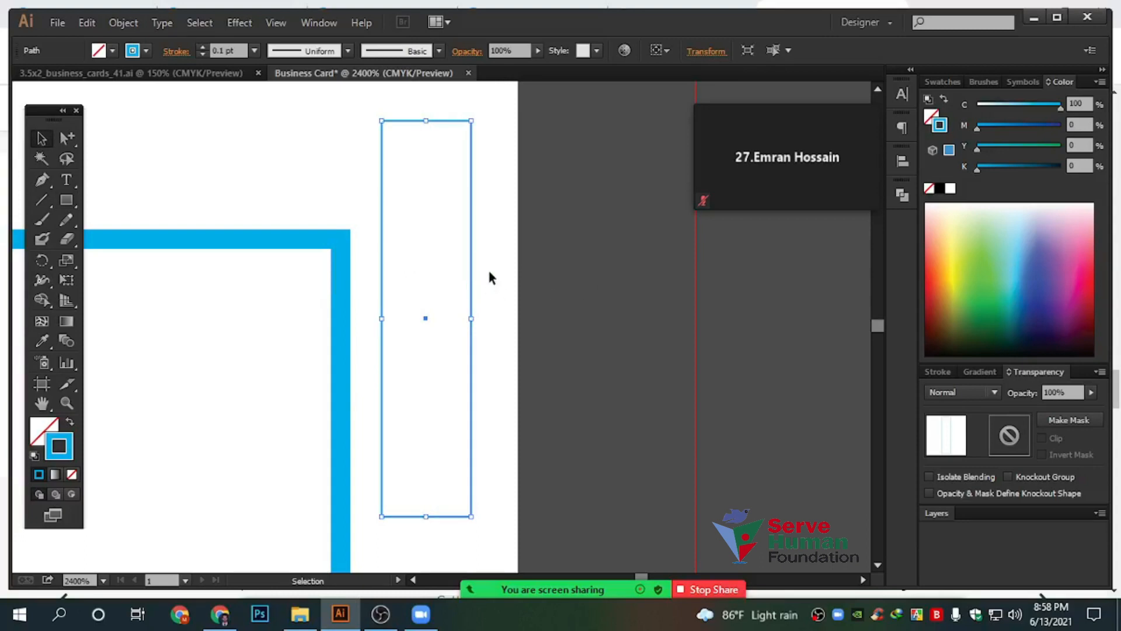
{"action": "left_click_drag", "start_coordinate": [476, 224], "coordinate": [518, 306]}
{"action": "scroll", "coordinate": [470, 211], "scroll_direction": "up", "scroll_amount": 3}
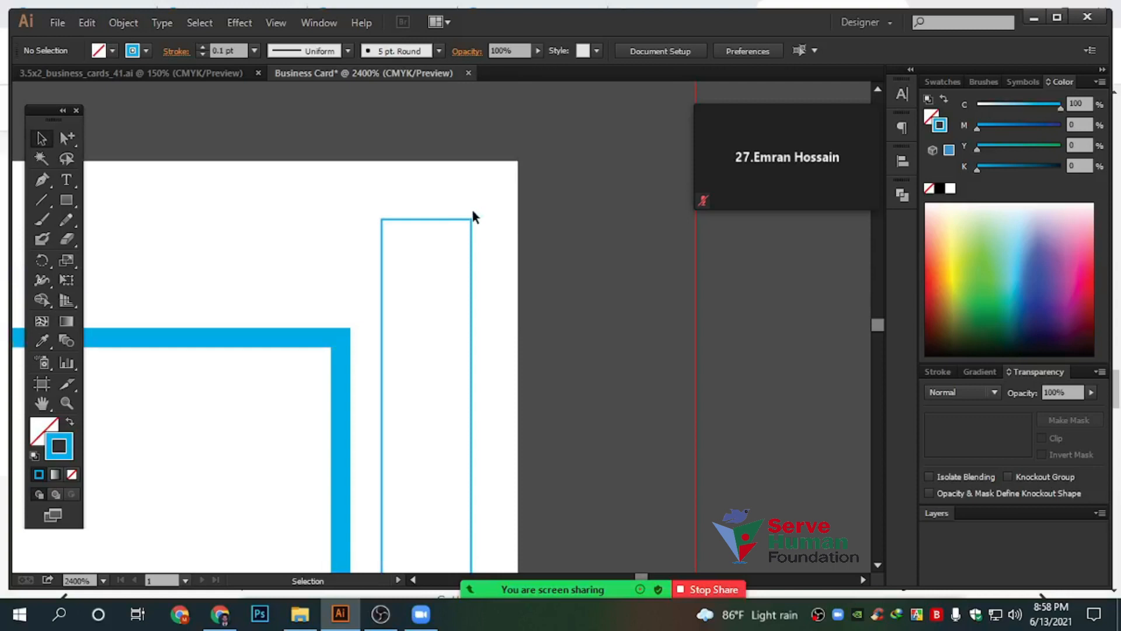
{"action": "left_click_drag", "start_coordinate": [479, 220], "coordinate": [490, 248]}
{"action": "scroll", "coordinate": [494, 310], "scroll_direction": "down", "scroll_amount": 2}
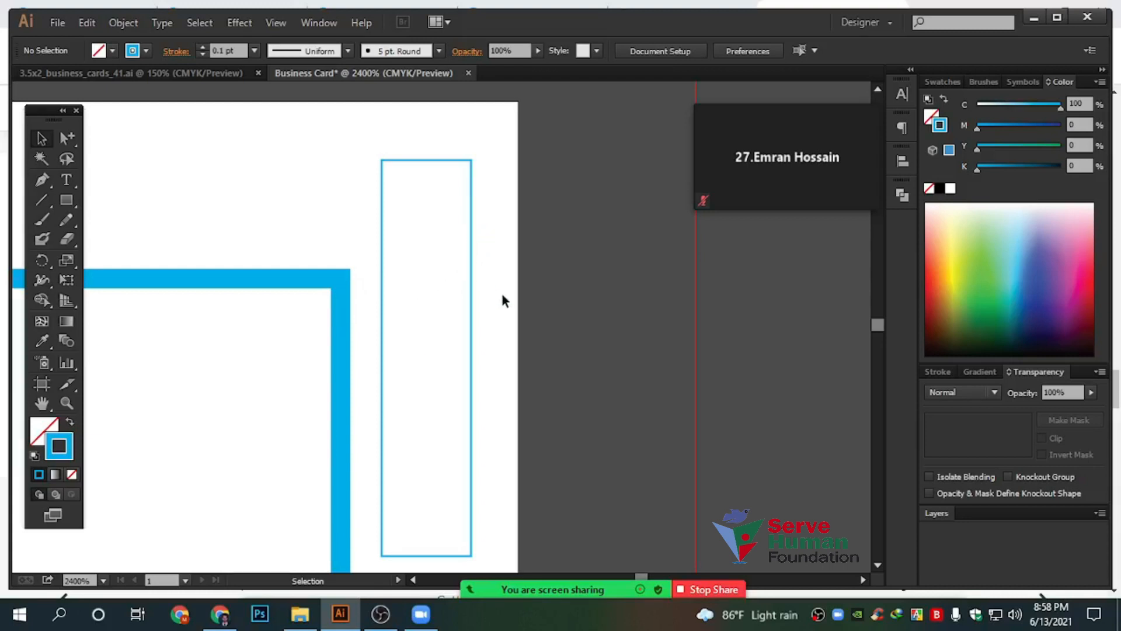
Search the web for 'business card' in Chrome
{"action": "left_click", "coordinate": [220, 614]}
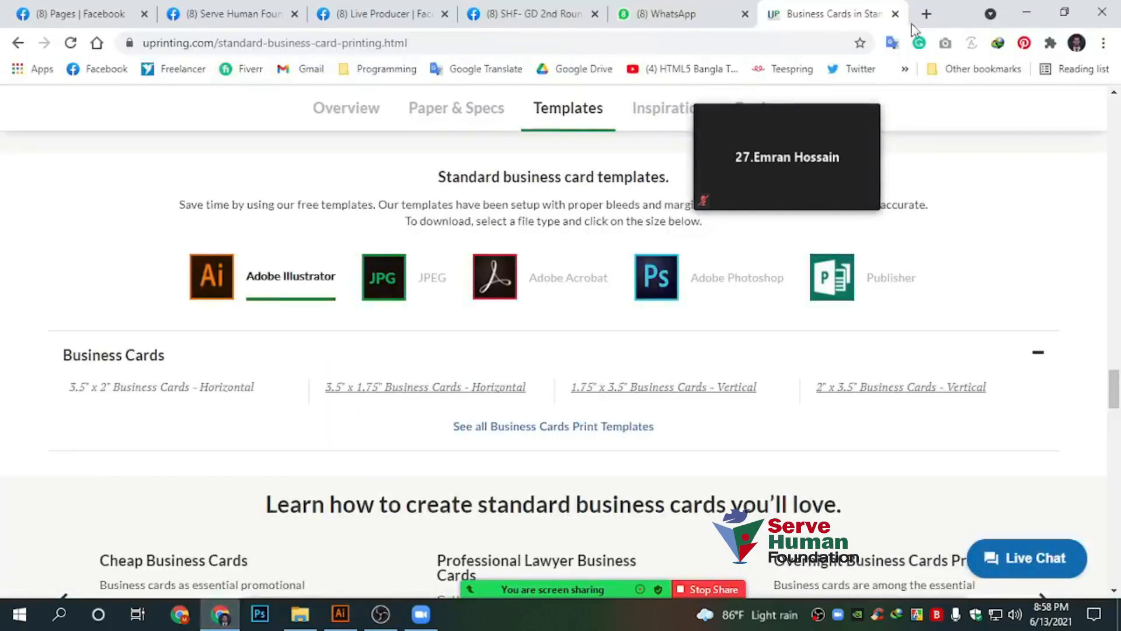
{"action": "left_click", "coordinate": [575, 51]}
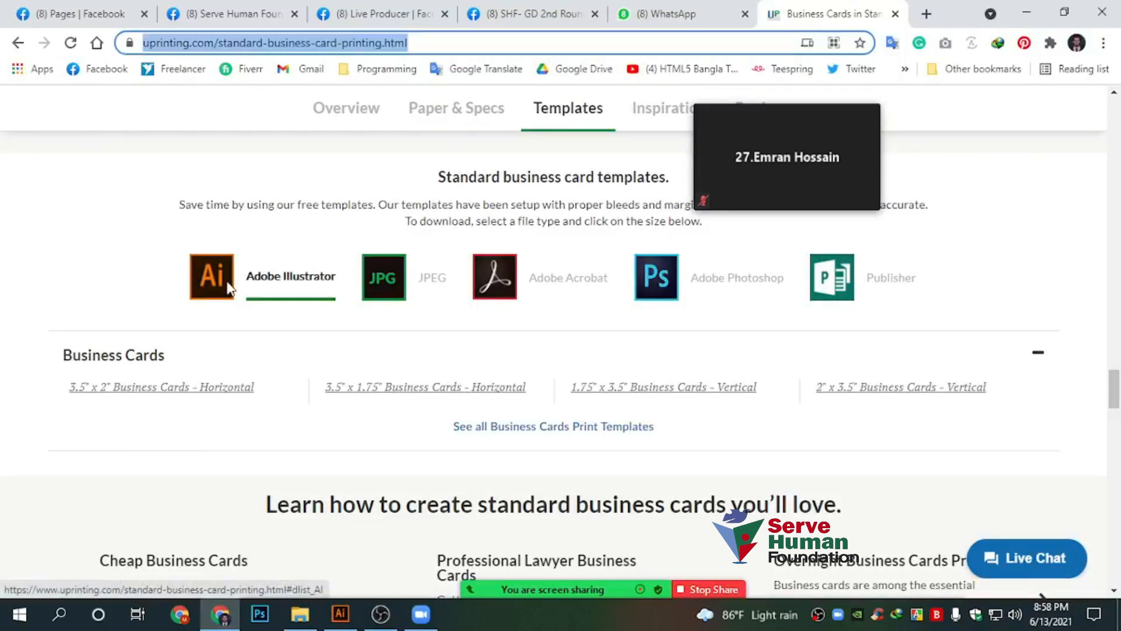
{"action": "type", "text": "busin"}
{"action": "key", "text": "BackSpace"}
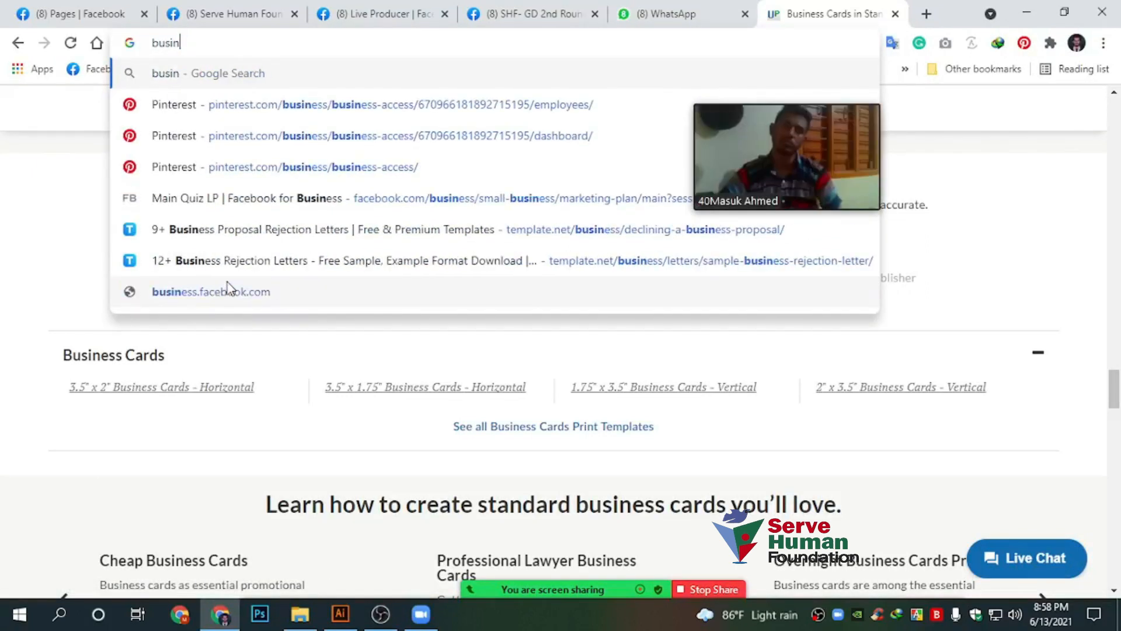
{"action": "type", "text": "ess card"}
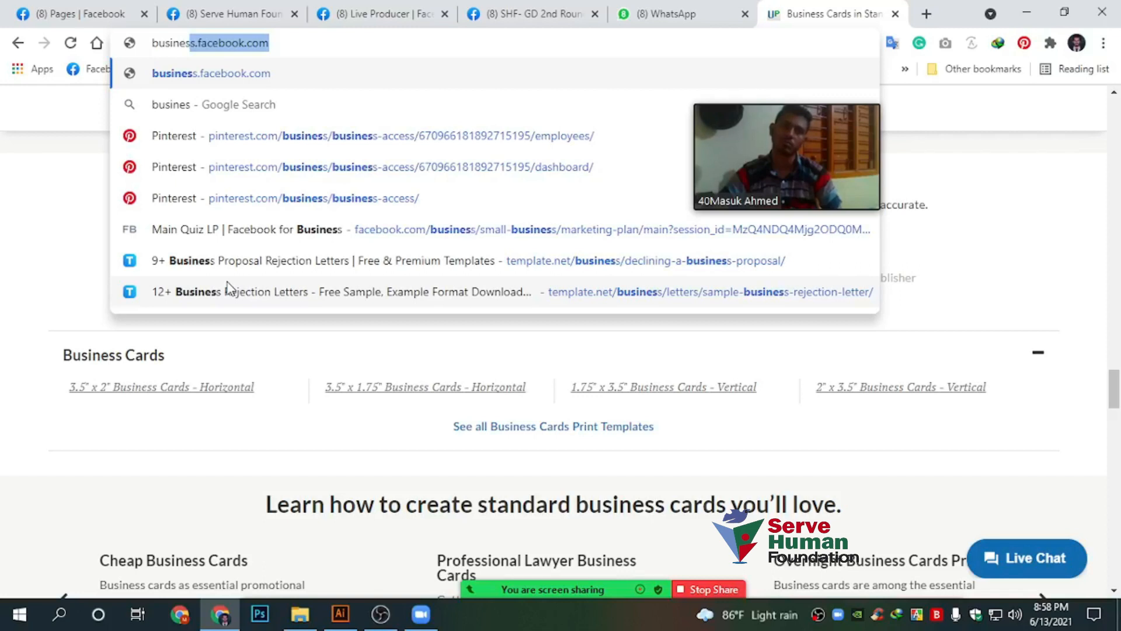
{"action": "key", "text": "BackSpace"}
{"action": "type", "text": "s card"}
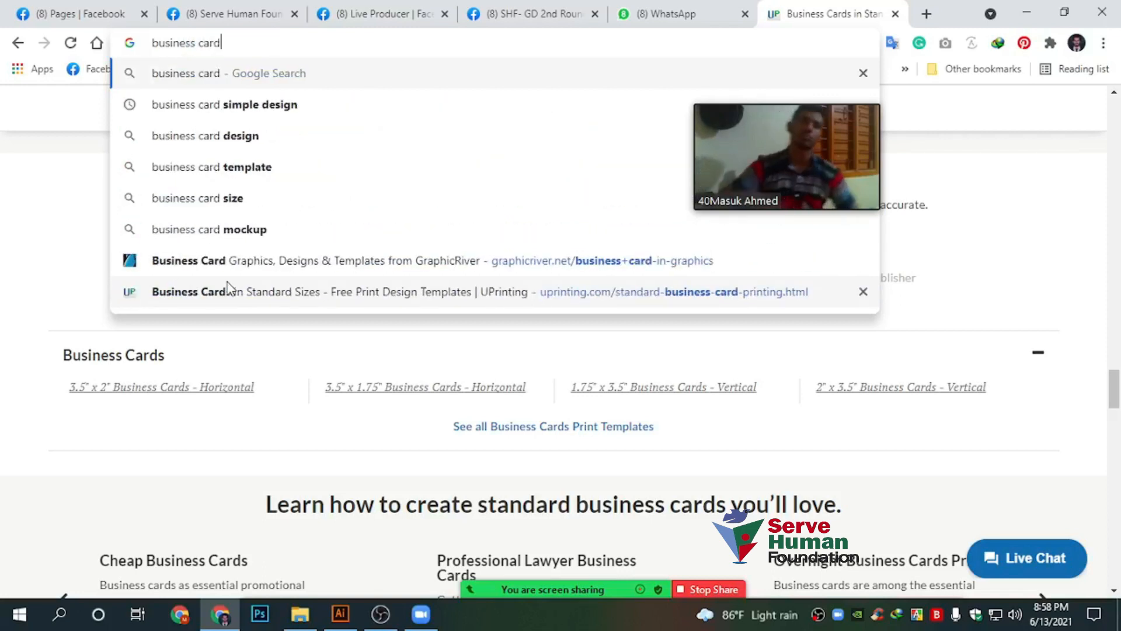
{"action": "key", "text": "Return"}
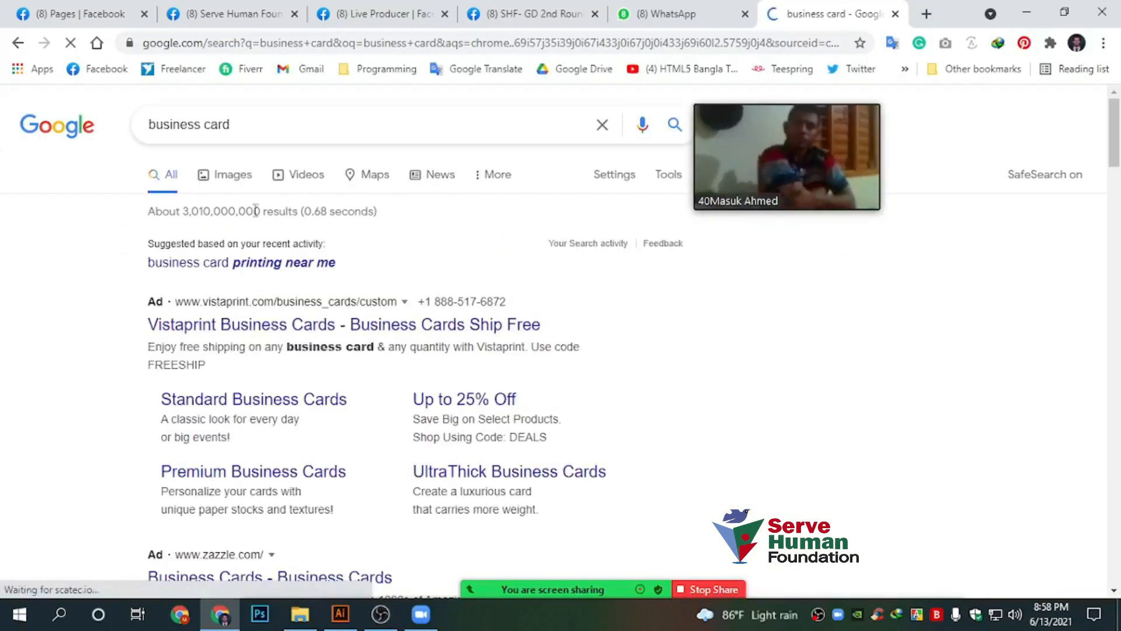
In image results, open the third business card design's image in a new tab
{"action": "left_click", "coordinate": [238, 181]}
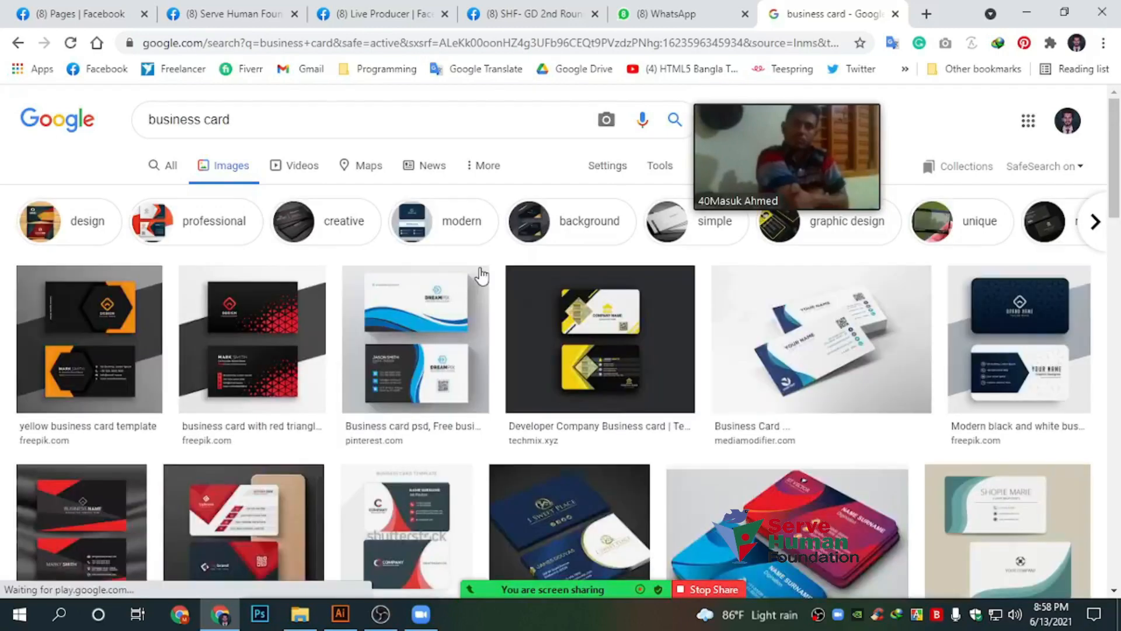
{"action": "left_click", "coordinate": [477, 279]}
{"action": "left_click_drag", "start_coordinate": [787, 178], "coordinate": [420, 211]}
{"action": "right_click", "coordinate": [782, 316]}
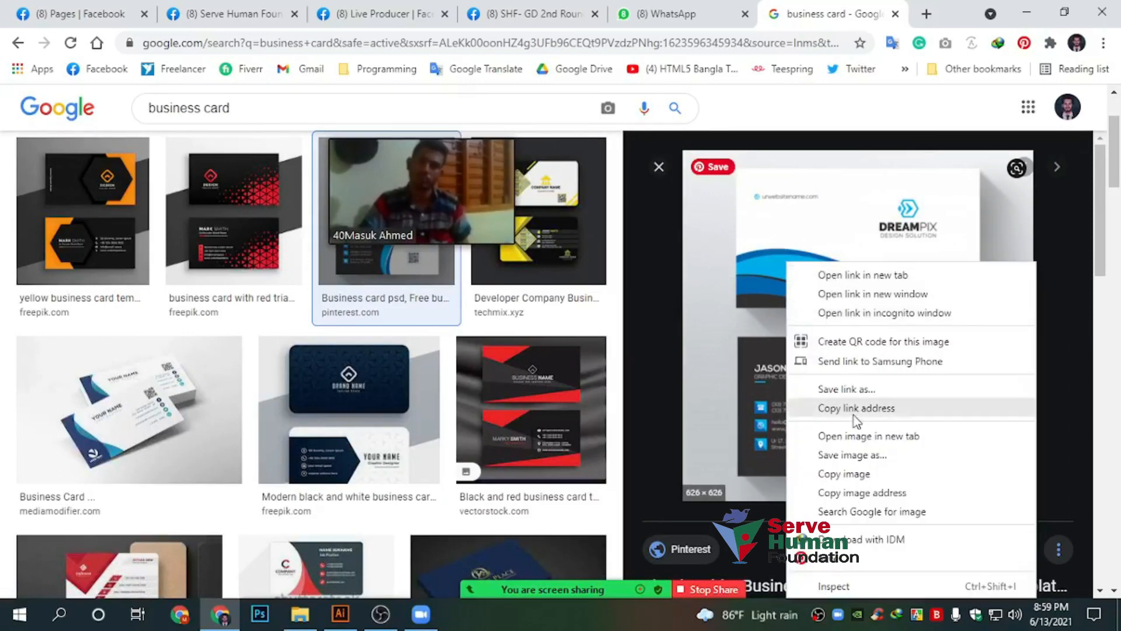
{"action": "left_click", "coordinate": [859, 436]}
View the blue-wave card image at full size and scroll through its layout
{"action": "left_click", "coordinate": [841, 14]}
{"action": "left_click_drag", "start_coordinate": [408, 176], "coordinate": [790, 221]}
{"action": "key", "text": "ctrl+plus"}
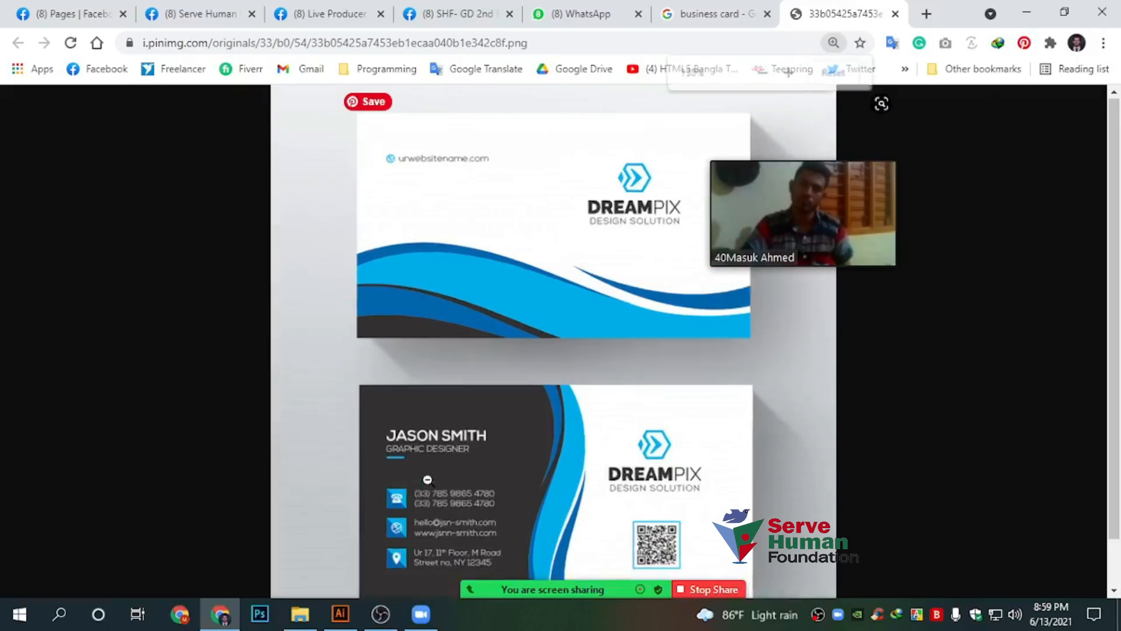
{"action": "left_click", "coordinate": [428, 479]}
{"action": "scroll", "coordinate": [427, 477], "scroll_direction": "down", "scroll_amount": 10}
{"action": "scroll", "coordinate": [428, 477], "scroll_direction": "down", "scroll_amount": 3}
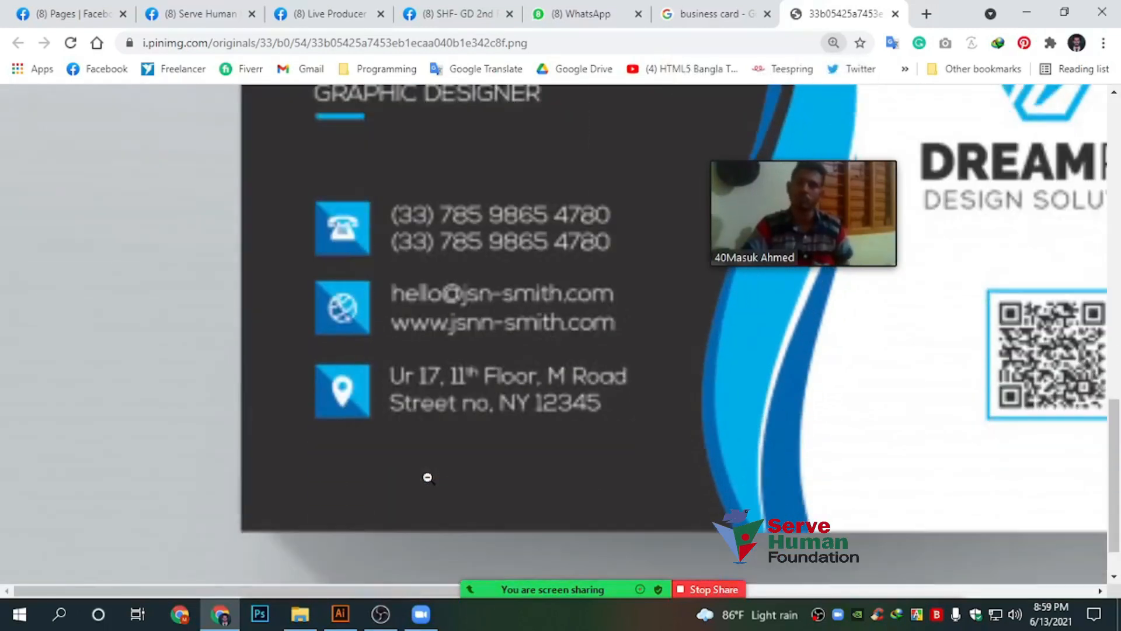
{"action": "scroll", "coordinate": [338, 253], "scroll_direction": "up", "scroll_amount": 2}
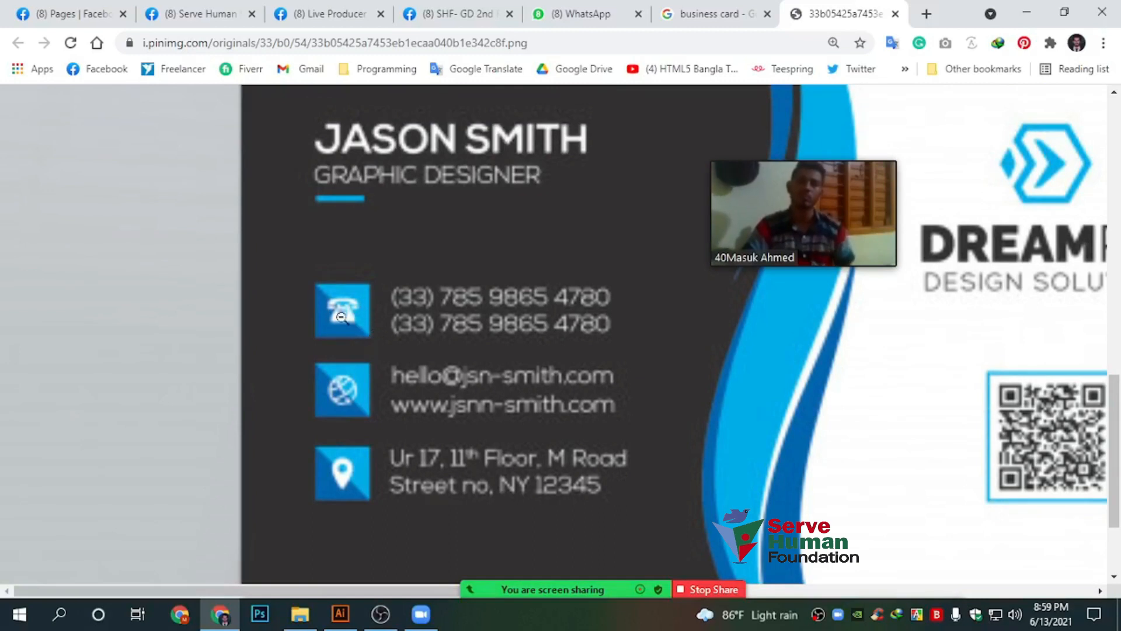
{"action": "scroll", "coordinate": [352, 290], "scroll_direction": "up", "scroll_amount": 2}
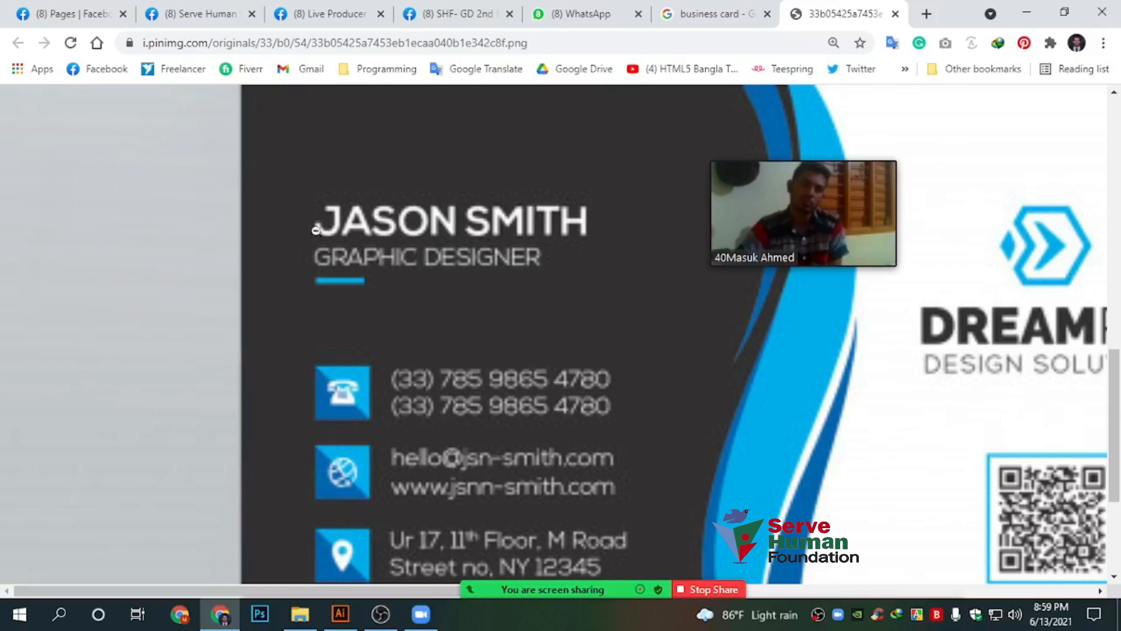
{"action": "scroll", "coordinate": [328, 370], "scroll_direction": "down", "scroll_amount": 2}
{"action": "scroll", "coordinate": [620, 403], "scroll_direction": "up", "scroll_amount": 4}
{"action": "scroll", "coordinate": [620, 403], "scroll_direction": "down", "scroll_amount": 2}
{"action": "scroll", "coordinate": [620, 403], "scroll_direction": "down", "scroll_amount": 3}
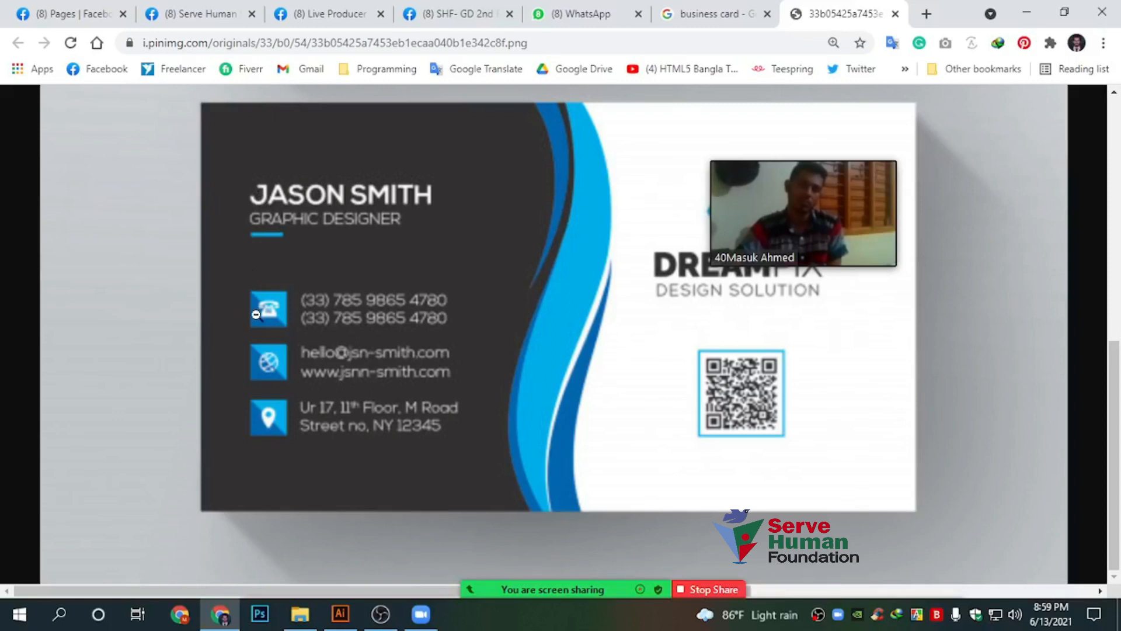
{"action": "scroll", "coordinate": [255, 314], "scroll_direction": "up", "scroll_amount": 7}
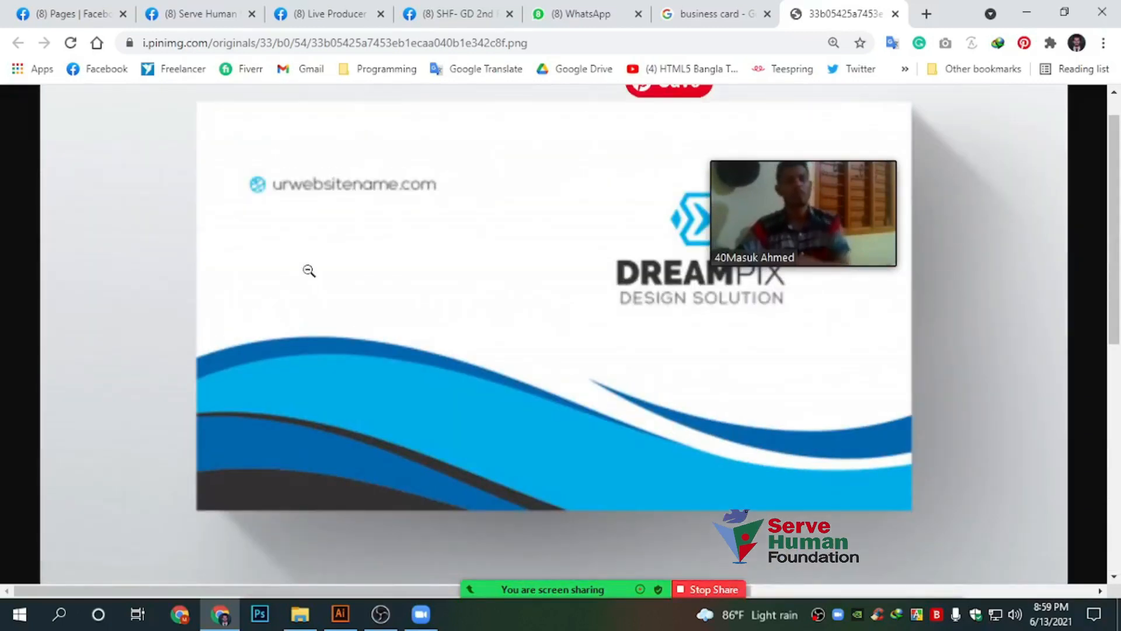
{"action": "scroll", "coordinate": [306, 292], "scroll_direction": "down", "scroll_amount": 5}
{"action": "scroll", "coordinate": [306, 291], "scroll_direction": "down", "scroll_amount": 3}
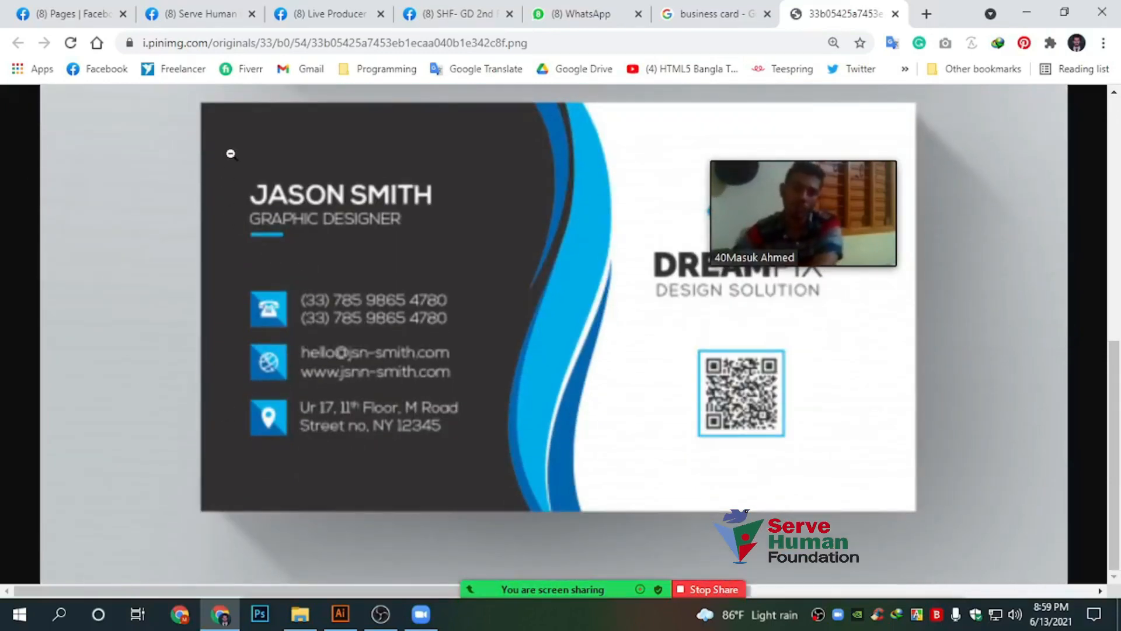
{"action": "left_click", "coordinate": [340, 614]}
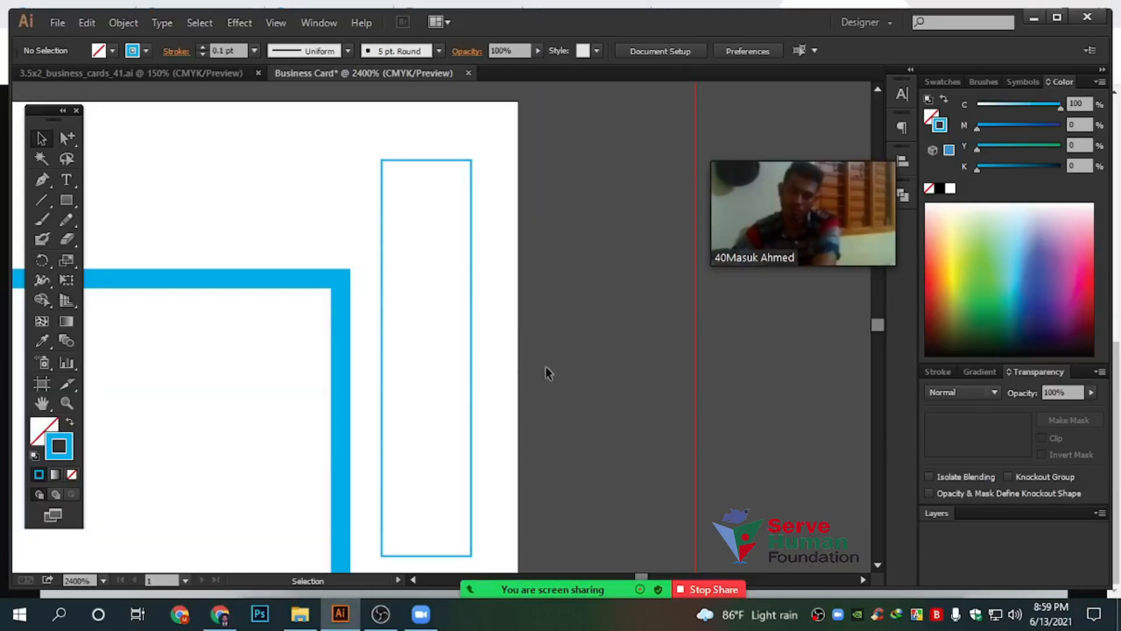
Delete the narrow blue rectangle, zoom out, and reselect the border frame
{"action": "left_click", "coordinate": [459, 349]}
{"action": "key", "text": "Delete"}
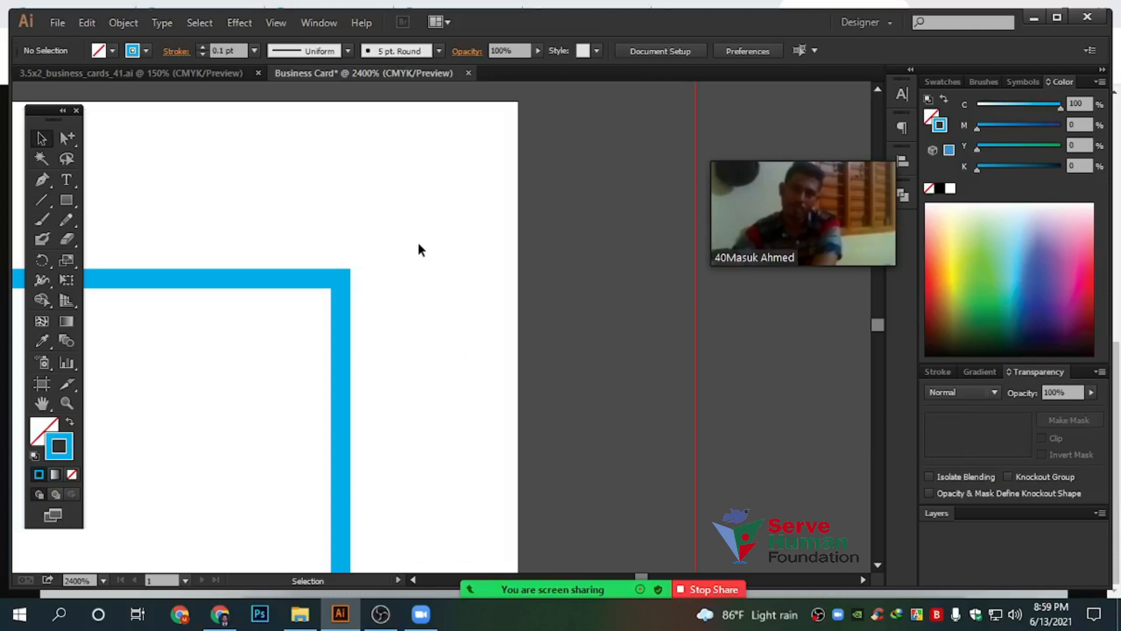
{"action": "key", "text": "ctrl+minus"}
{"action": "key", "text": "ctrl+minus"}
{"action": "key", "text": "ctrl+minus"}
{"action": "key", "text": "ctrl+minus"}
{"action": "left_click_drag", "start_coordinate": [420, 182], "coordinate": [515, 390]}
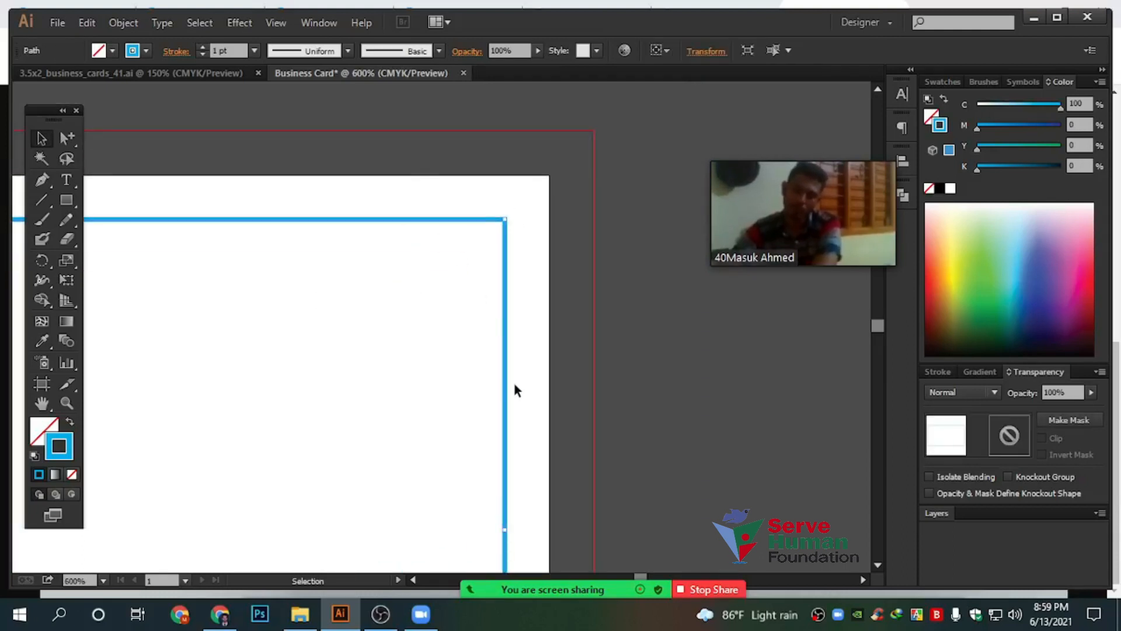
{"action": "left_click", "coordinate": [220, 614]}
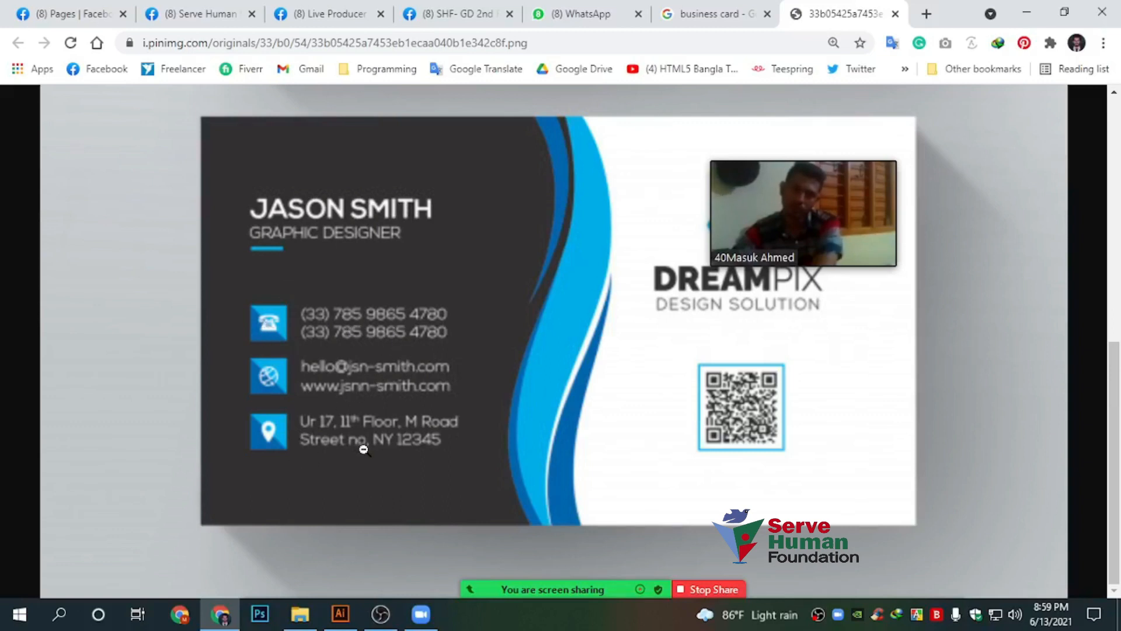
Scroll and enlarge the reference card image, then go back to the Business Card document
{"action": "scroll", "coordinate": [748, 397], "scroll_direction": "up", "scroll_amount": 2}
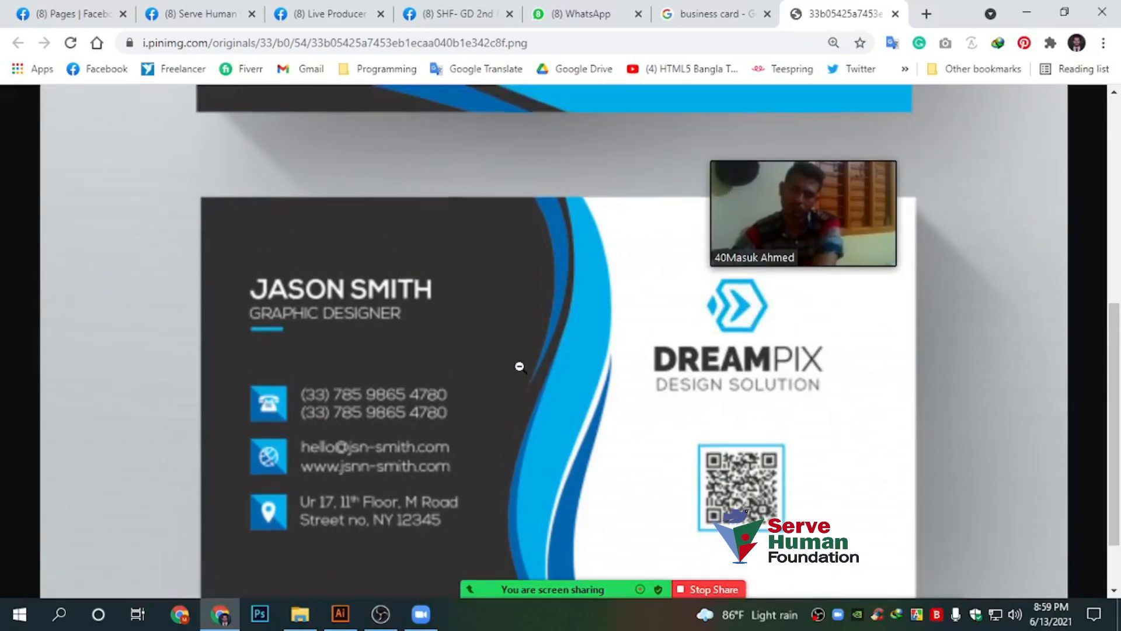
{"action": "scroll", "coordinate": [533, 385], "scroll_direction": "down", "scroll_amount": 2}
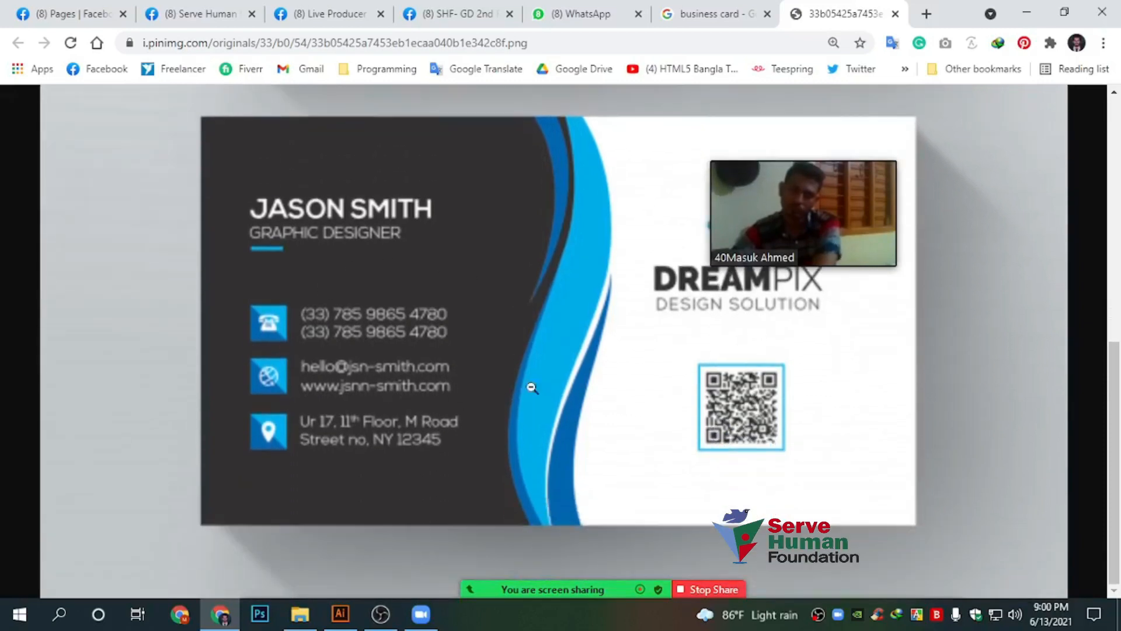
{"action": "left_click", "coordinate": [341, 613]}
{"action": "left_click_drag", "start_coordinate": [462, 175], "coordinate": [536, 330]}
{"action": "left_click", "coordinate": [221, 612]}
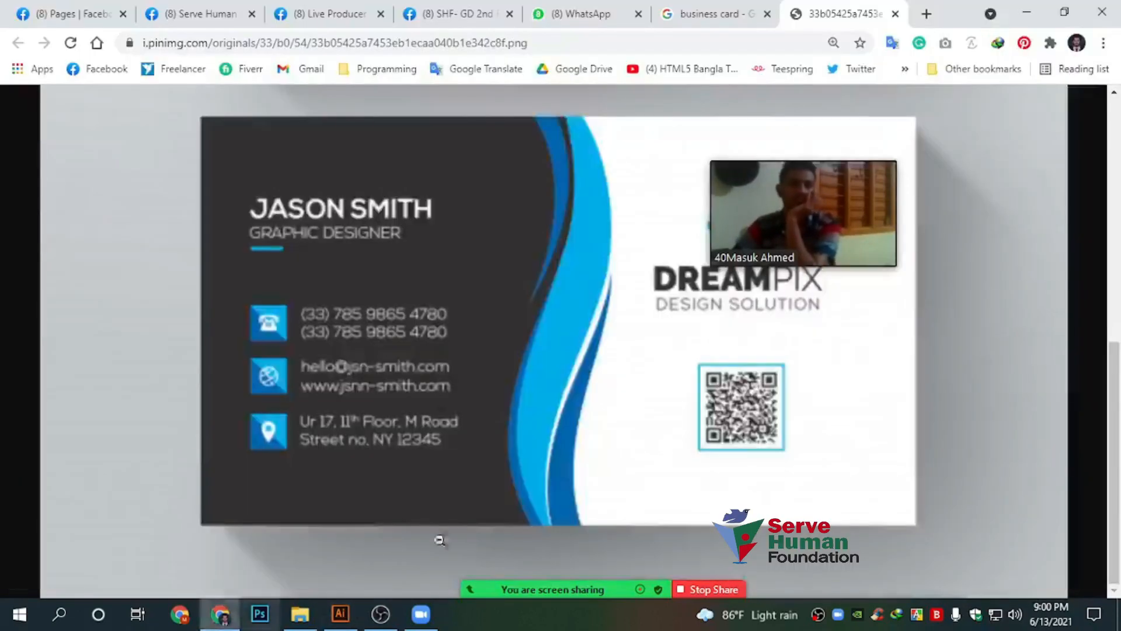
{"action": "left_click", "coordinate": [661, 431]}
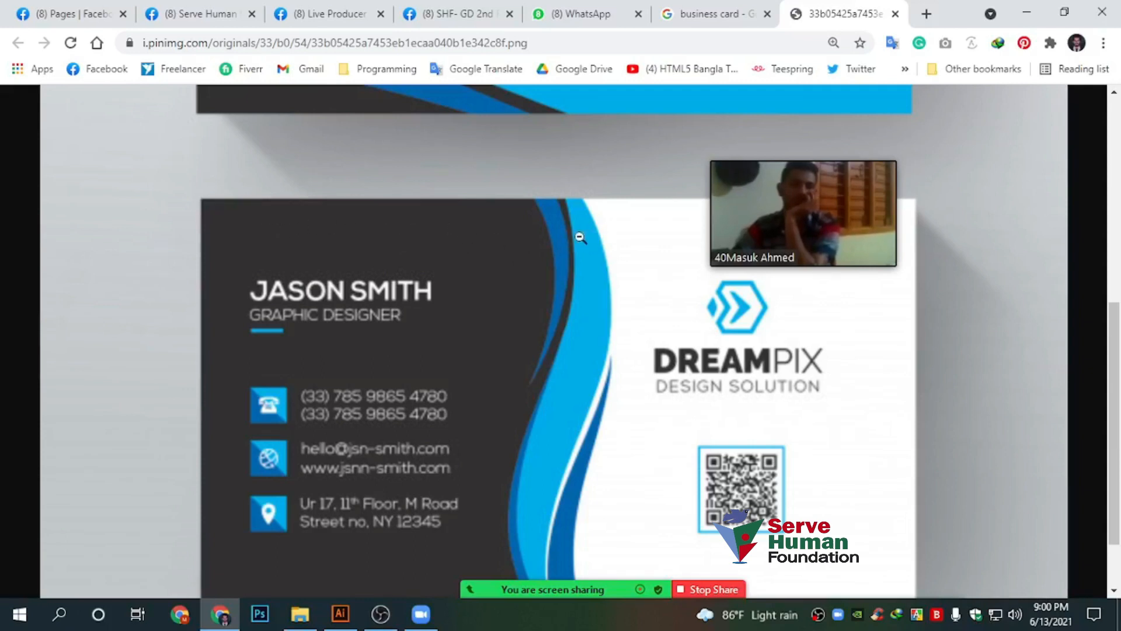
{"action": "left_click", "coordinate": [344, 618]}
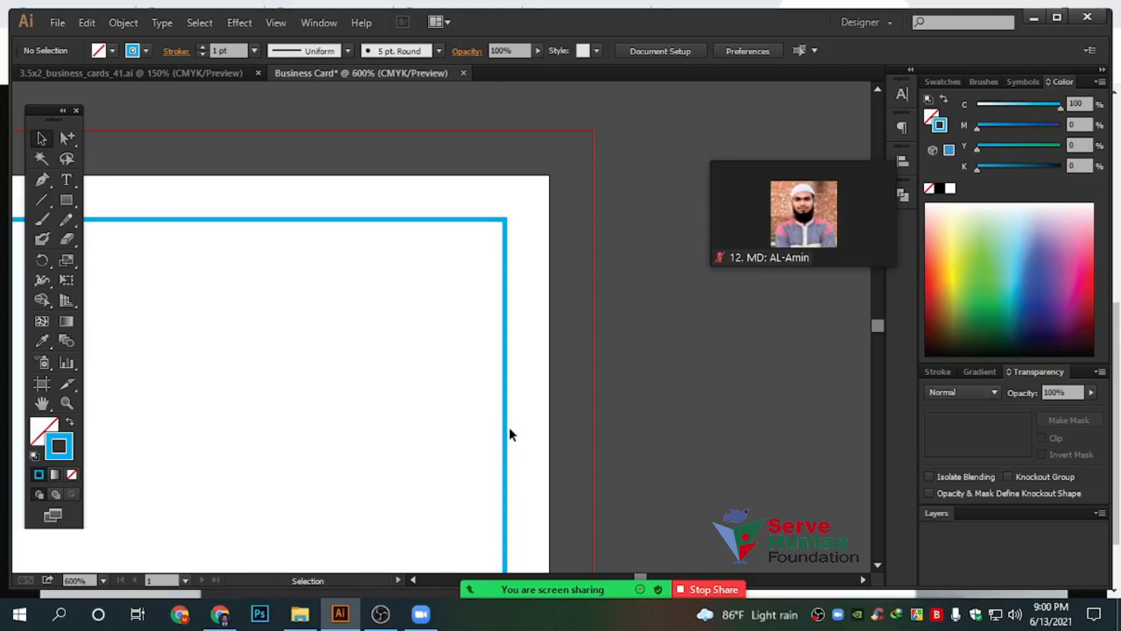
Pan to the card's top-left corner and marquee-select the blue border rectangle
{"action": "scroll", "coordinate": [603, 380], "scroll_direction": "down", "scroll_amount": 4}
{"action": "left_click_drag", "start_coordinate": [652, 415], "coordinate": [691, 392]}
{"action": "scroll", "coordinate": [329, 354], "scroll_direction": "up", "scroll_amount": 2}
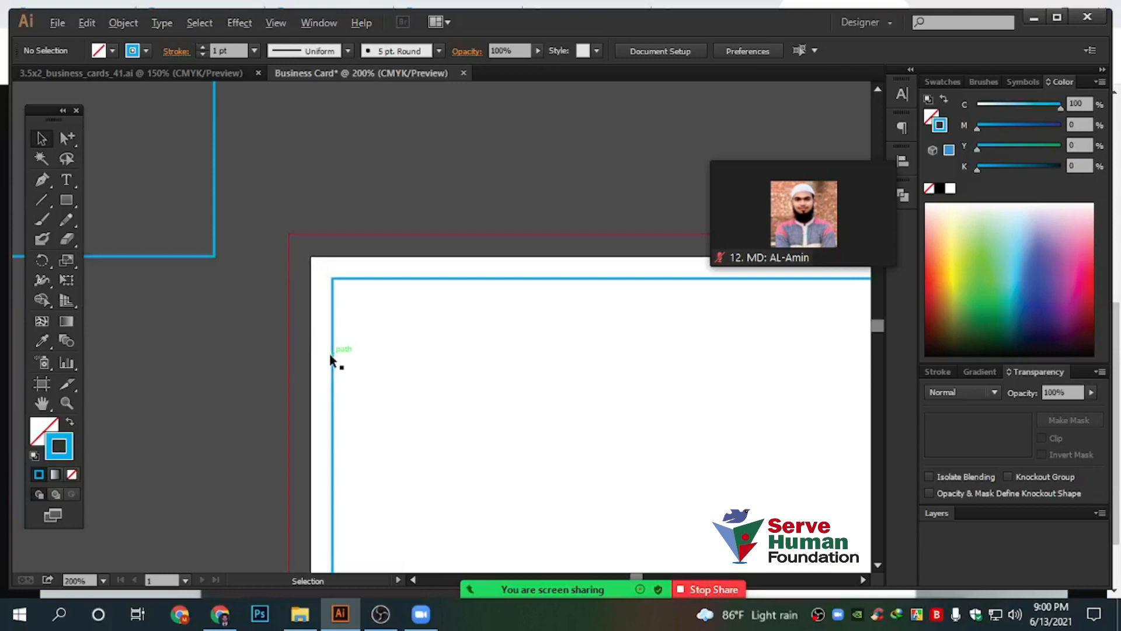
{"action": "scroll", "coordinate": [329, 353], "scroll_direction": "down", "scroll_amount": 2}
{"action": "left_click_drag", "start_coordinate": [532, 412], "coordinate": [421, 342]}
{"action": "scroll", "coordinate": [583, 380], "scroll_direction": "up", "scroll_amount": 1}
{"action": "left_click_drag", "start_coordinate": [583, 381], "coordinate": [420, 288]}
{"action": "scroll", "coordinate": [498, 303], "scroll_direction": "up", "scroll_amount": 2}
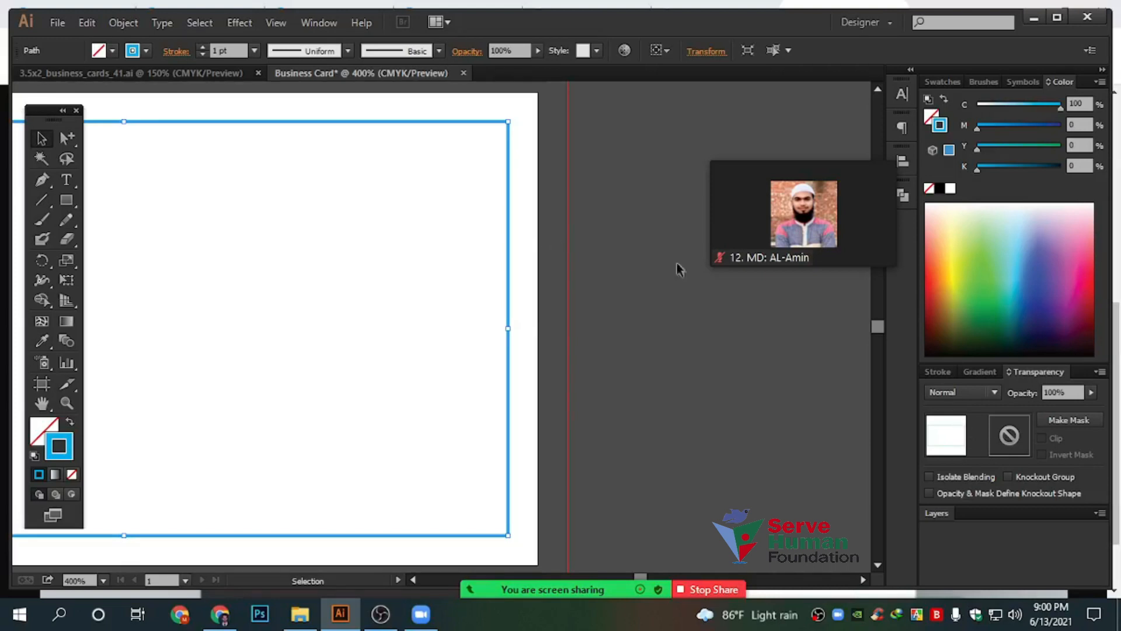
Lock the border rectangle with Ctrl+2 and confirm a marquee no longer selects it
{"action": "left_click", "coordinate": [123, 23]}
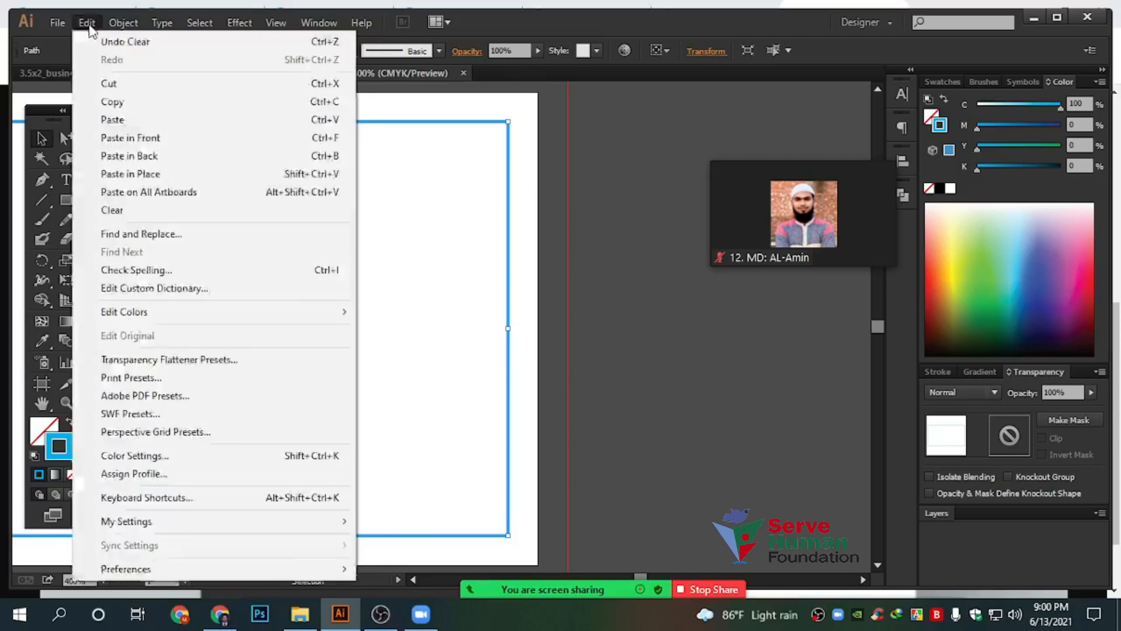
{"action": "left_click", "coordinate": [87, 23]}
{"action": "key", "text": "ctrl"}
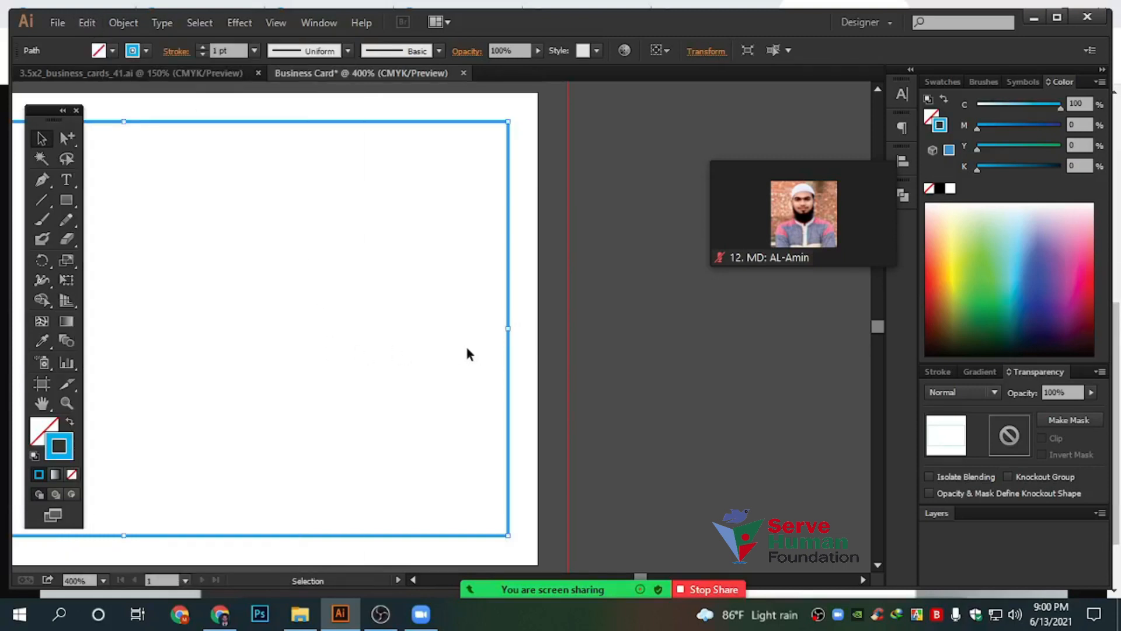
{"action": "key", "text": "ctrl+2"}
{"action": "left_click_drag", "start_coordinate": [438, 231], "coordinate": [587, 431]}
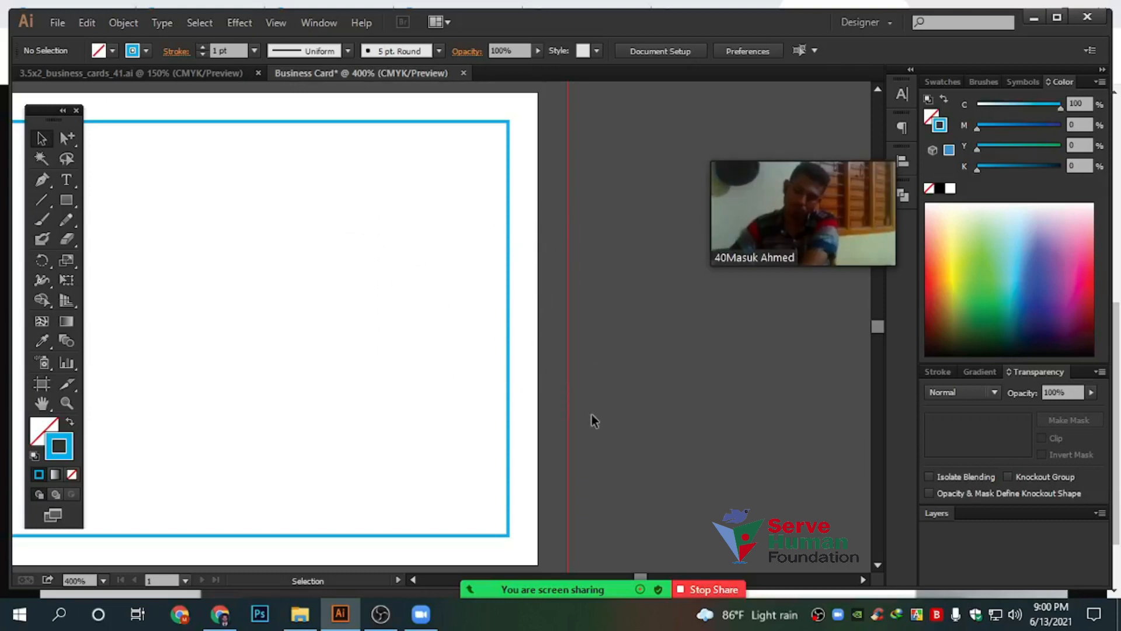
{"action": "scroll", "coordinate": [592, 414], "scroll_direction": "down", "scroll_amount": 2}
{"action": "left_click_drag", "start_coordinate": [455, 365], "coordinate": [501, 308]}
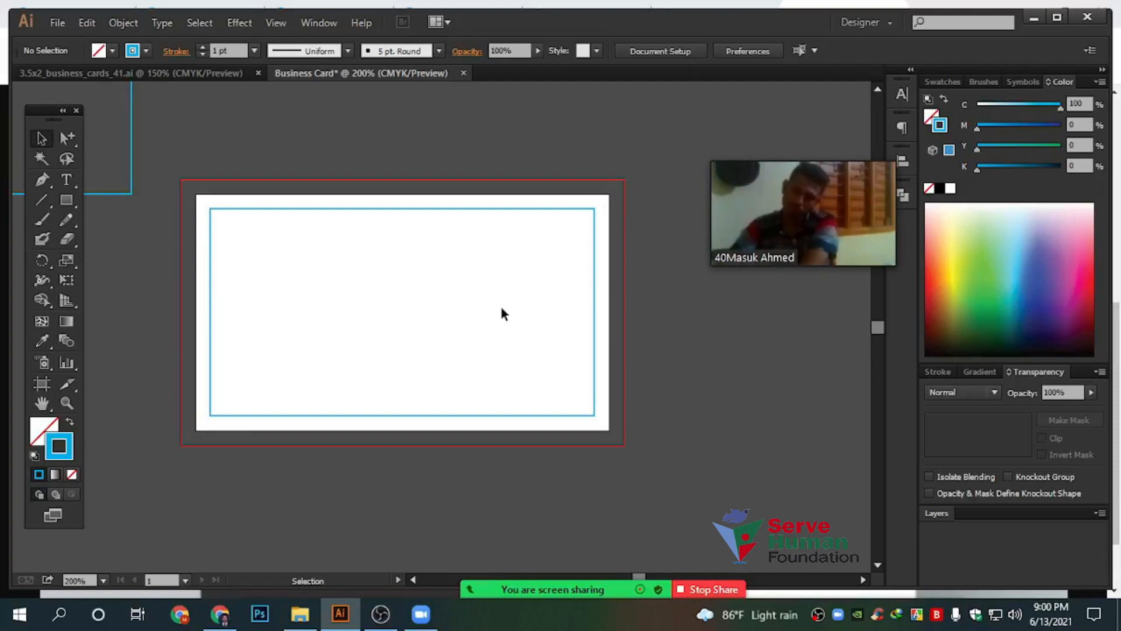
{"action": "scroll", "coordinate": [424, 322], "scroll_direction": "up", "scroll_amount": 2}
{"action": "left_click_drag", "start_coordinate": [261, 270], "coordinate": [420, 312]}
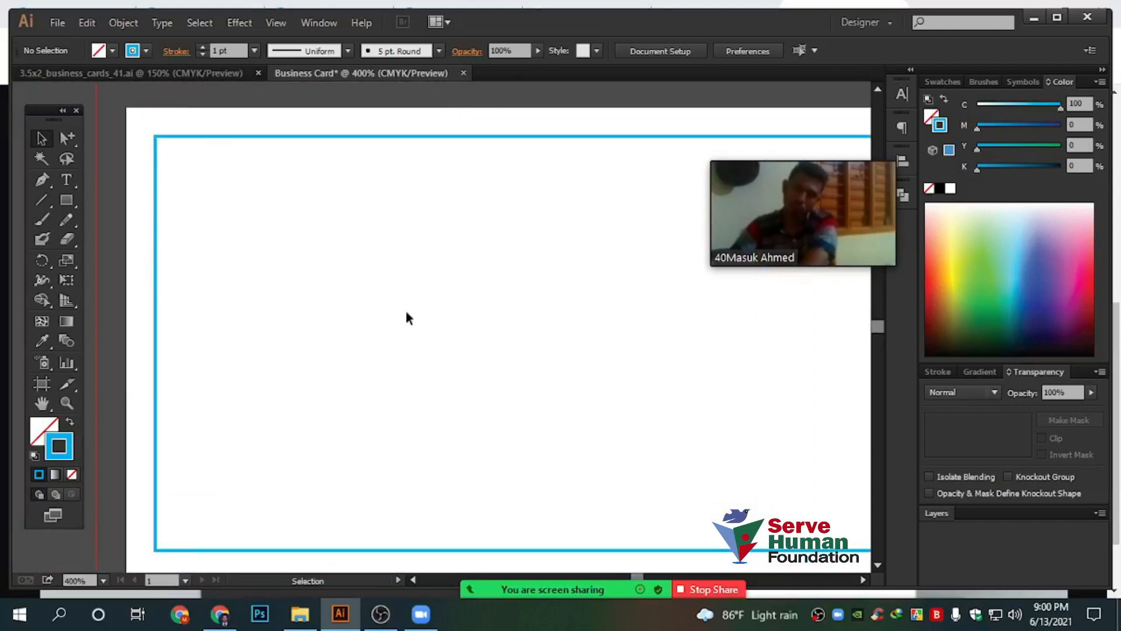
Draw a hexagon with the Polygon tool near the top-left and rotate it point-up
{"action": "left_click", "coordinate": [66, 200]}
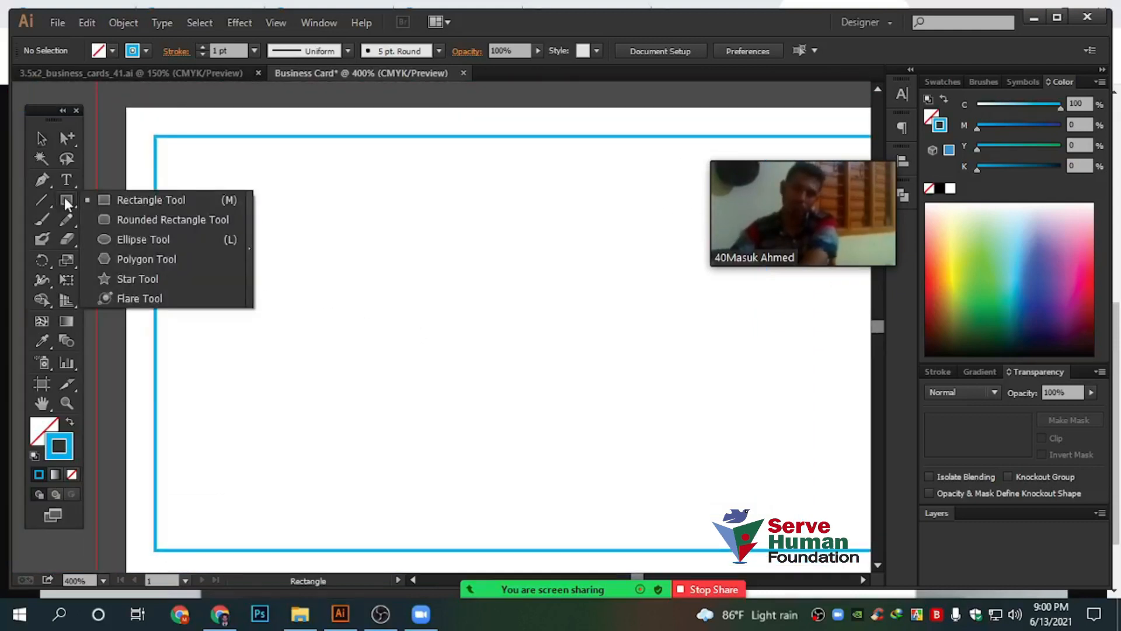
{"action": "left_click", "coordinate": [140, 259]}
{"action": "mouse_move", "coordinate": [334, 239]}
{"action": "left_mouse_down"}
{"action": "mouse_move", "coordinate": [388, 305]}
{"action": "mouse_move", "coordinate": [385, 293]}
{"action": "left_mouse_up"}
{"action": "left_click", "coordinate": [42, 138]}
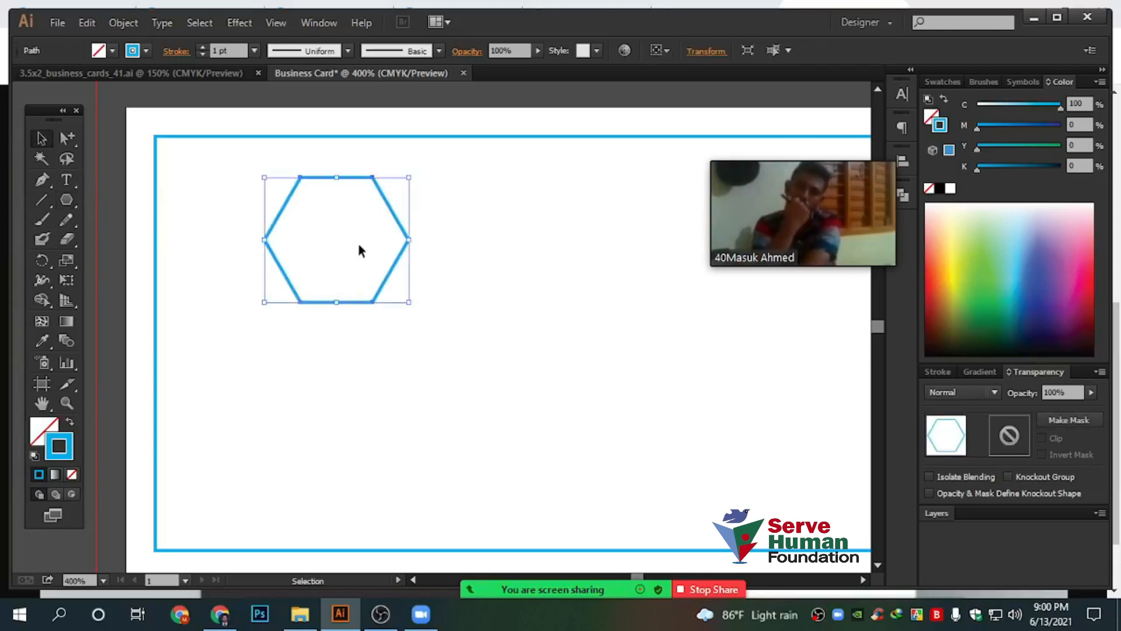
{"action": "left_click_drag", "start_coordinate": [390, 205], "coordinate": [458, 288]}
{"action": "key", "text": "ctrl+plus"}
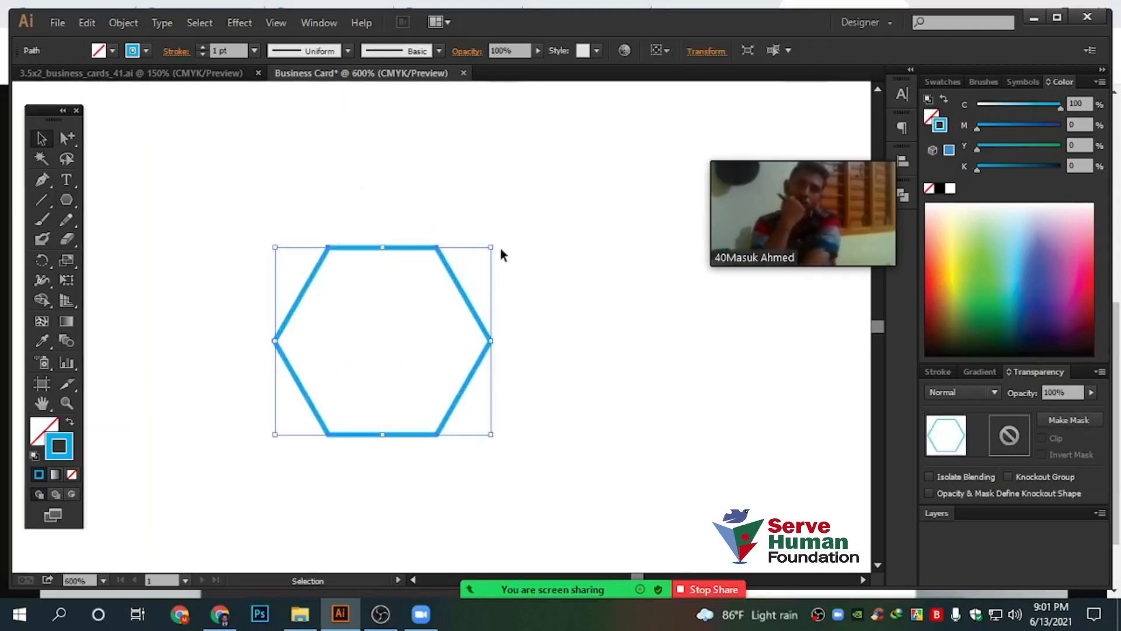
{"action": "left_click_drag", "start_coordinate": [496, 243], "coordinate": [515, 448]}
{"action": "left_click", "coordinate": [579, 398]}
Select the hexagon and give it a cyan 1 pt stroke with no fill
{"action": "scroll", "coordinate": [448, 413], "scroll_direction": "up", "scroll_amount": 1}
{"action": "key", "text": "space"}
{"action": "left_click_drag", "start_coordinate": [541, 340], "coordinate": [526, 365]}
{"action": "left_click_drag", "start_coordinate": [220, 153], "coordinate": [548, 399]}
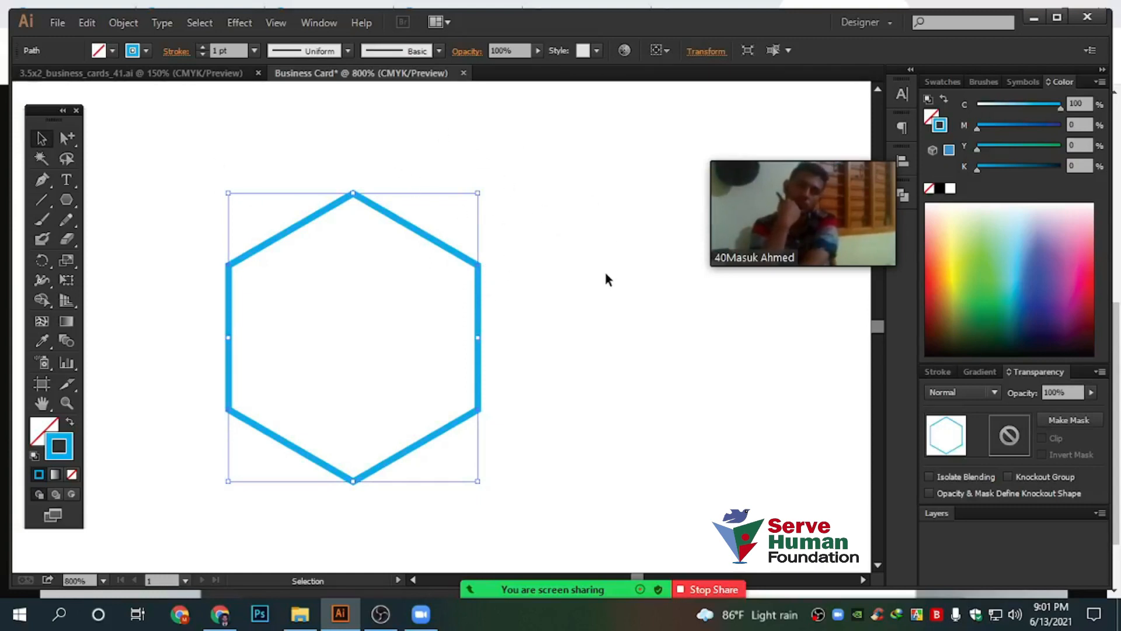
{"action": "left_click_drag", "start_coordinate": [835, 240], "coordinate": [808, 162]}
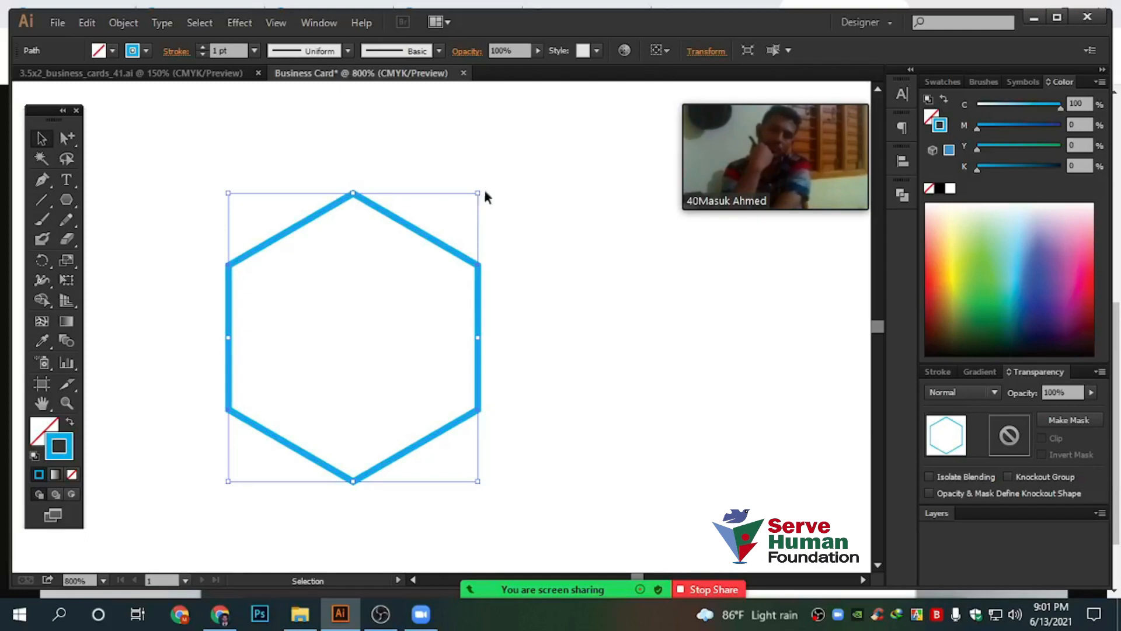
{"action": "left_click", "coordinate": [415, 488]}
{"action": "scroll", "coordinate": [525, 404], "scroll_direction": "up", "scroll_amount": 1}
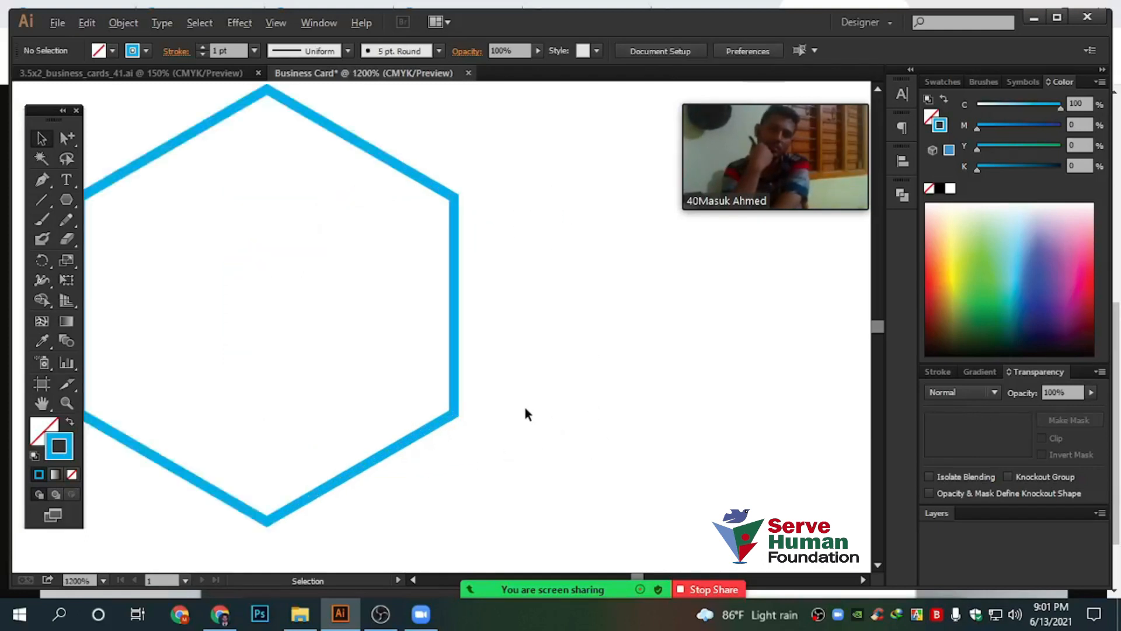
{"action": "scroll", "coordinate": [524, 414], "scroll_direction": "down", "scroll_amount": 2}
{"action": "left_click_drag", "start_coordinate": [565, 469], "coordinate": [220, 247]}
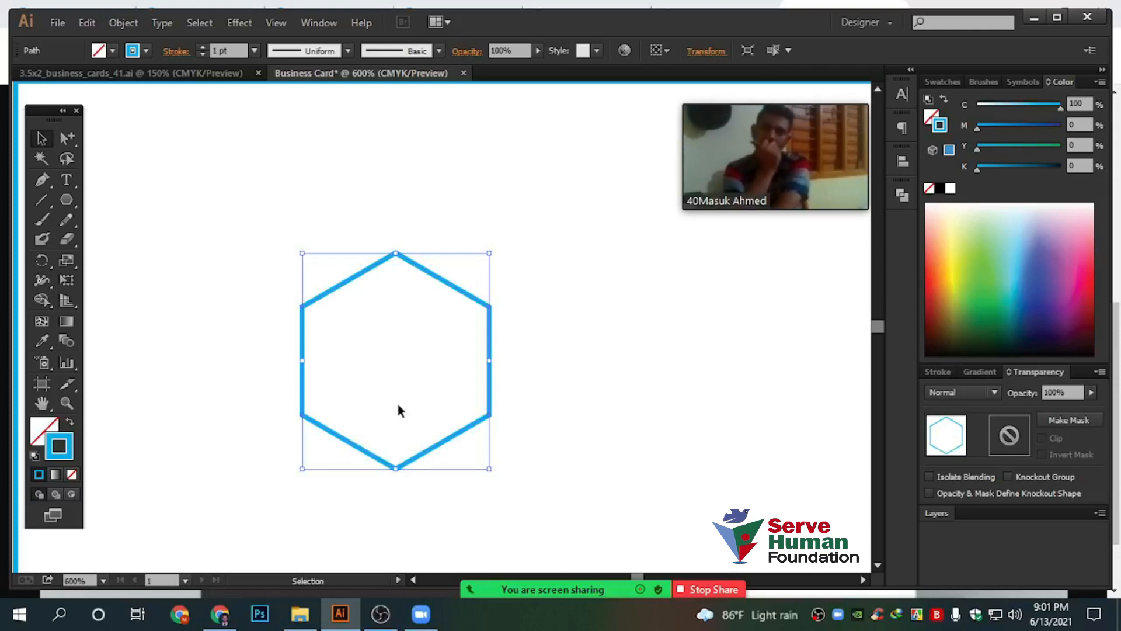
{"action": "scroll", "coordinate": [369, 322], "scroll_direction": "up", "scroll_amount": 1}
{"action": "scroll", "coordinate": [447, 366], "scroll_direction": "down", "scroll_amount": 1}
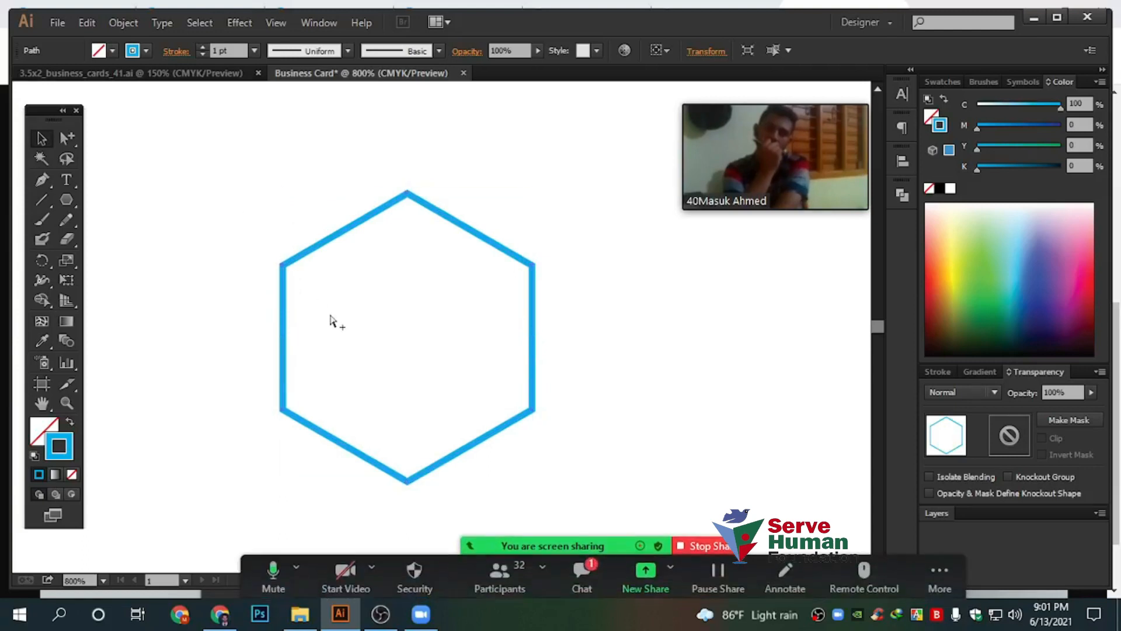
Scale a copy of the hexagon down so it sits inside the original
{"action": "left_click_drag", "start_coordinate": [530, 195], "coordinate": [501, 229]}
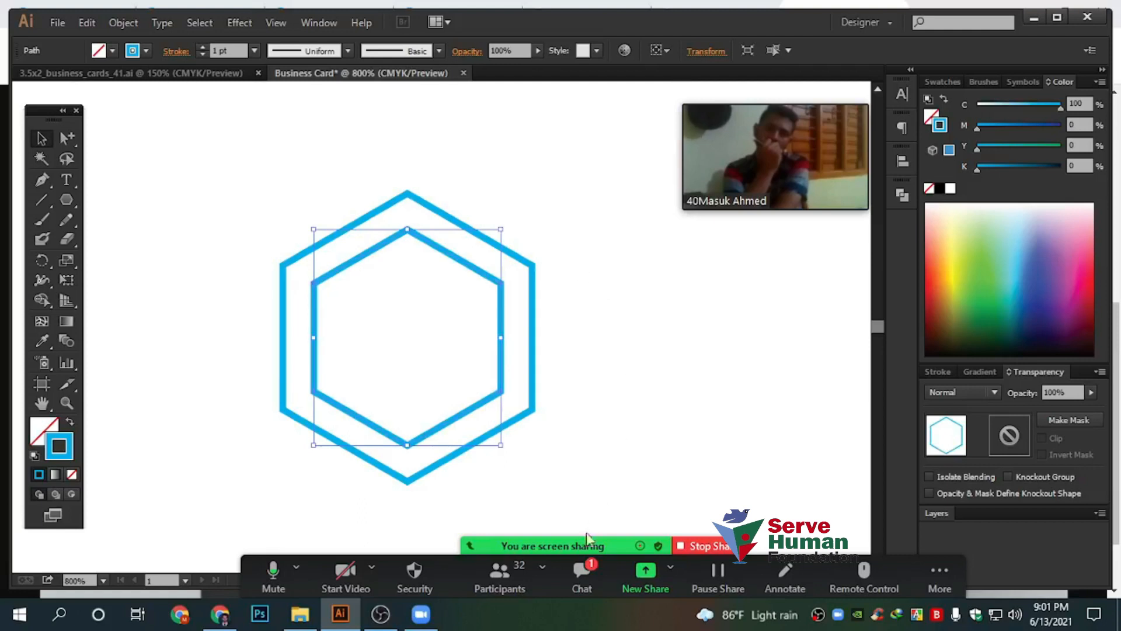
{"action": "left_click", "coordinate": [581, 575]}
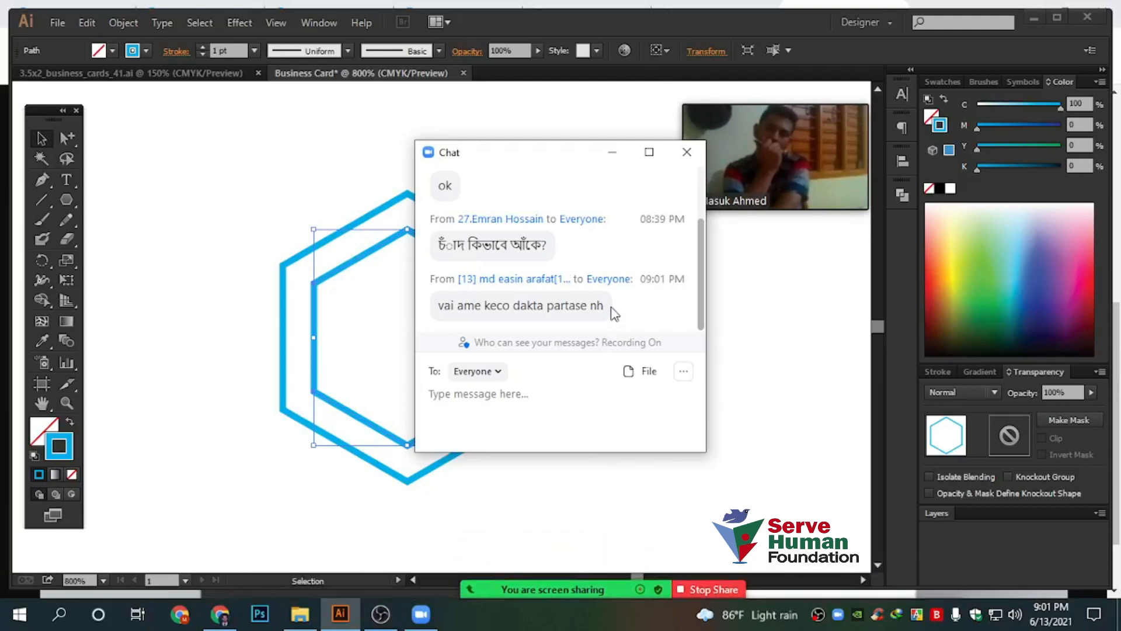
{"action": "left_click", "coordinate": [612, 152]}
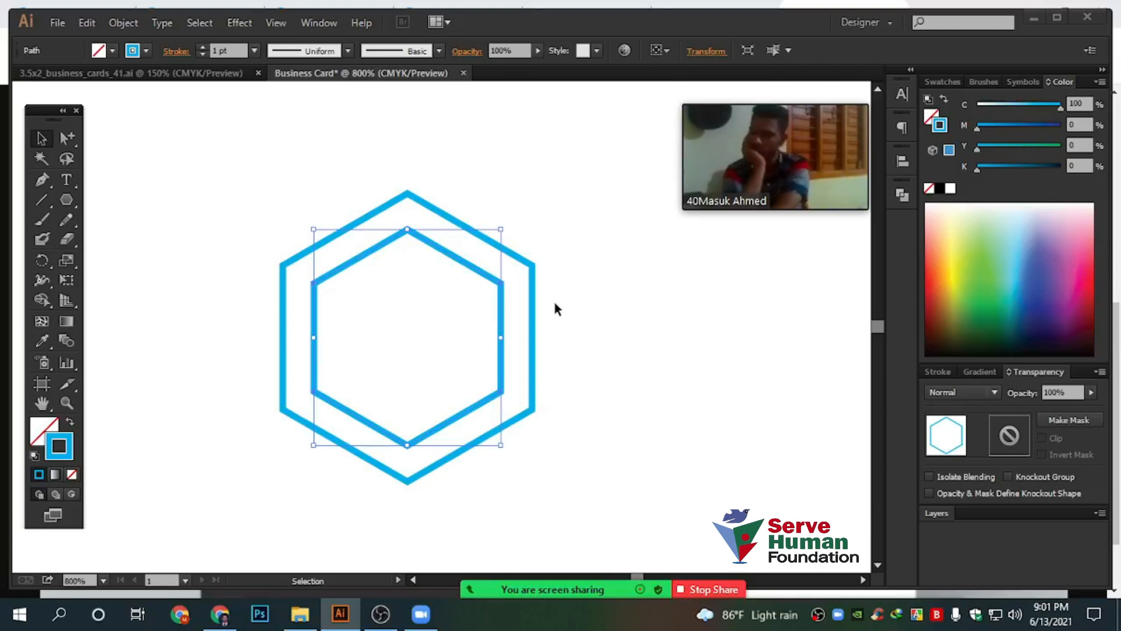
{"action": "scroll", "coordinate": [506, 229], "scroll_direction": "up", "scroll_amount": 1}
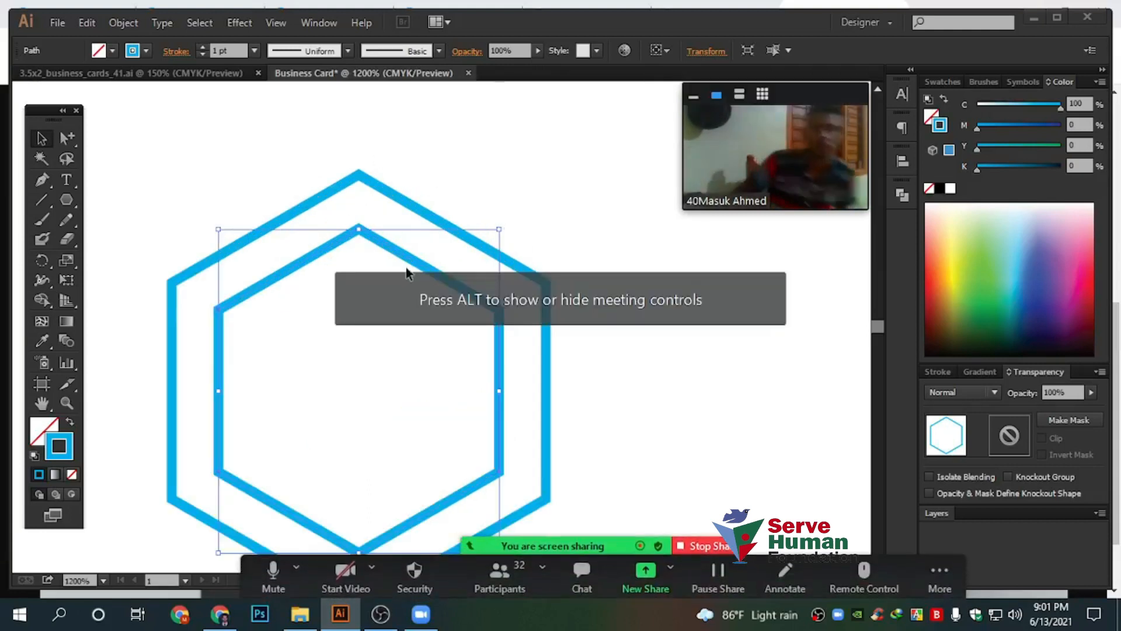
{"action": "scroll", "coordinate": [345, 174], "scroll_direction": "down", "scroll_amount": 1}
{"action": "scroll", "coordinate": [345, 181], "scroll_direction": "down", "scroll_amount": 1}
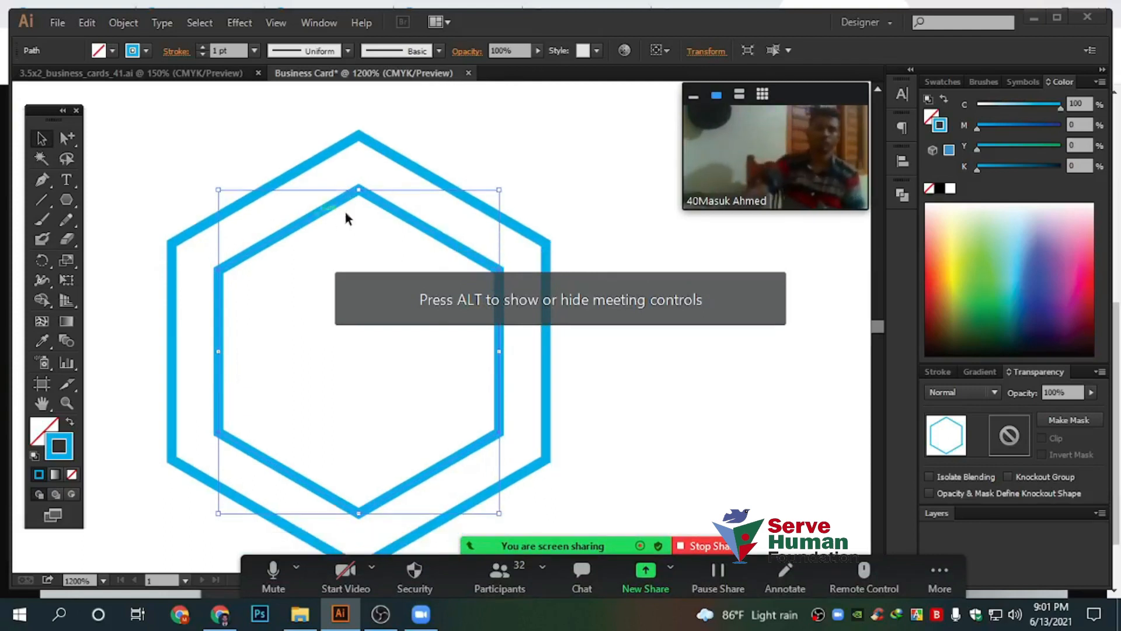
Set the inner hexagon's stroke weight to 3 pt
{"action": "left_click", "coordinate": [202, 47]}
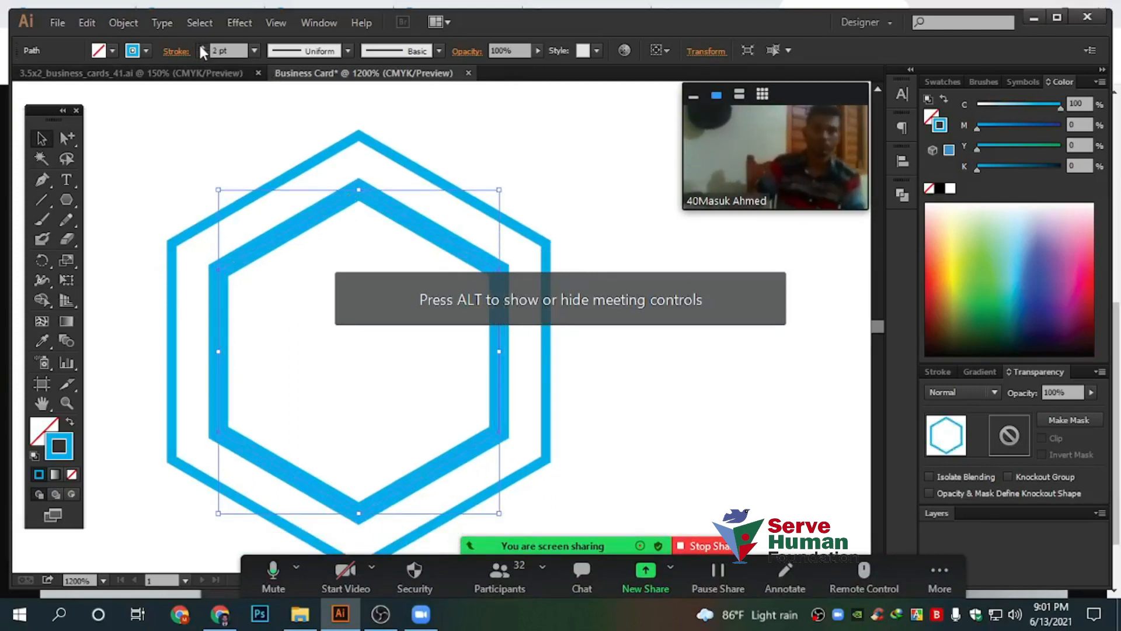
{"action": "left_click", "coordinate": [201, 47]}
{"action": "left_click", "coordinate": [202, 46]}
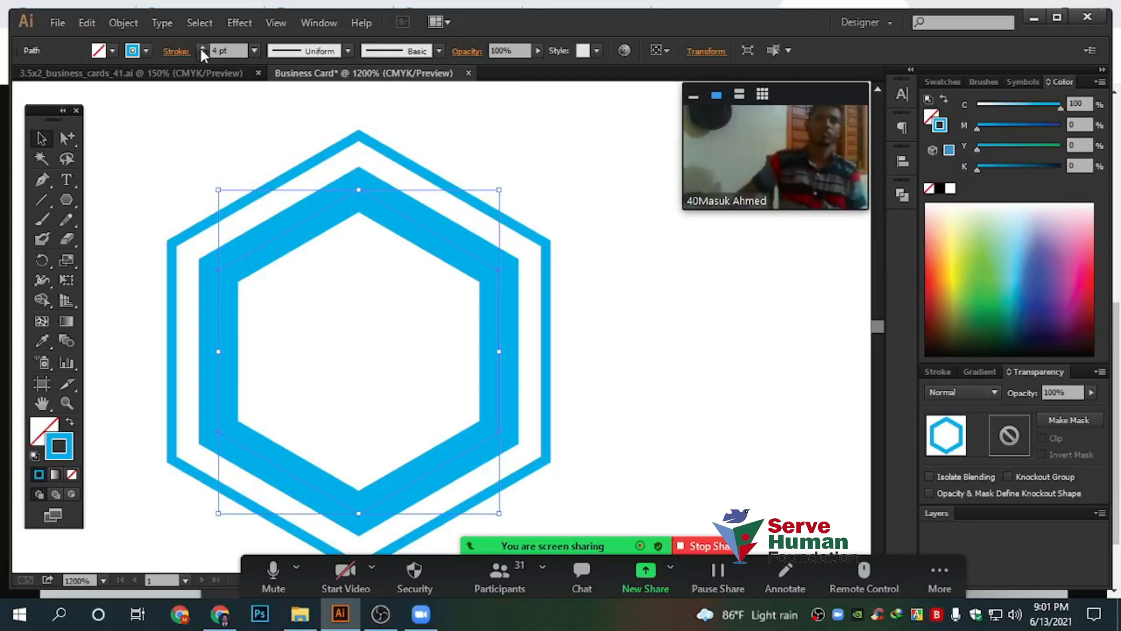
{"action": "left_click", "coordinate": [202, 53]}
Enlarge the outer hexagon around the inner one, then select both hexagons
{"action": "left_click", "coordinate": [517, 208]}
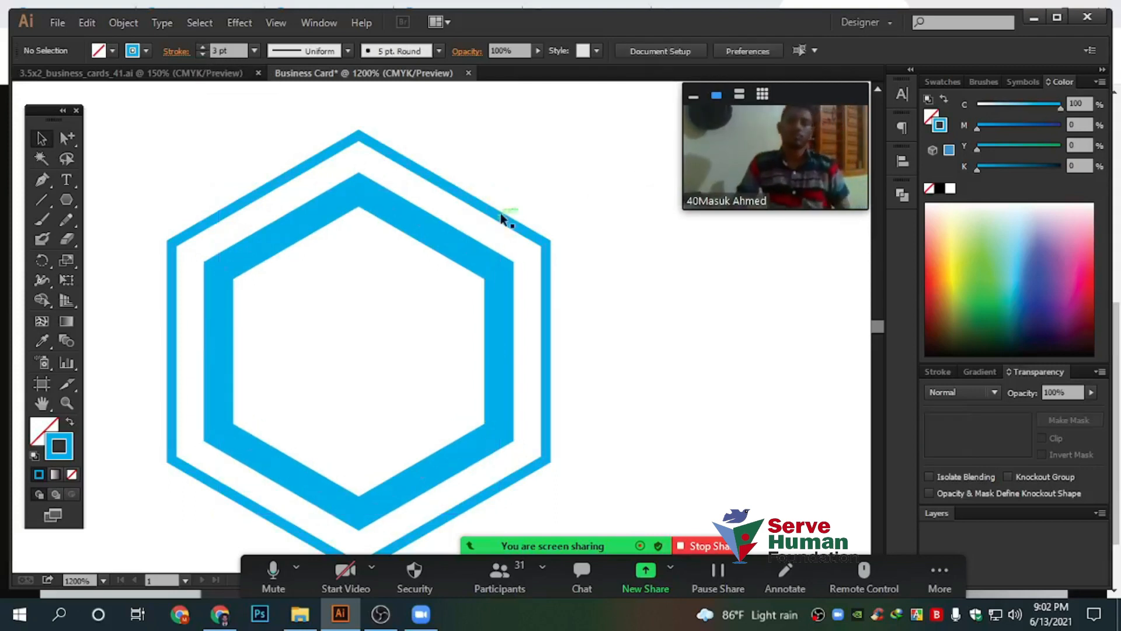
{"action": "left_click", "coordinate": [501, 214]}
{"action": "left_click_drag", "start_coordinate": [549, 132], "coordinate": [581, 201]}
{"action": "left_click", "coordinate": [597, 304]}
{"action": "scroll", "coordinate": [606, 310], "scroll_direction": "down", "scroll_amount": 1}
{"action": "left_click_drag", "start_coordinate": [634, 305], "coordinate": [560, 232]}
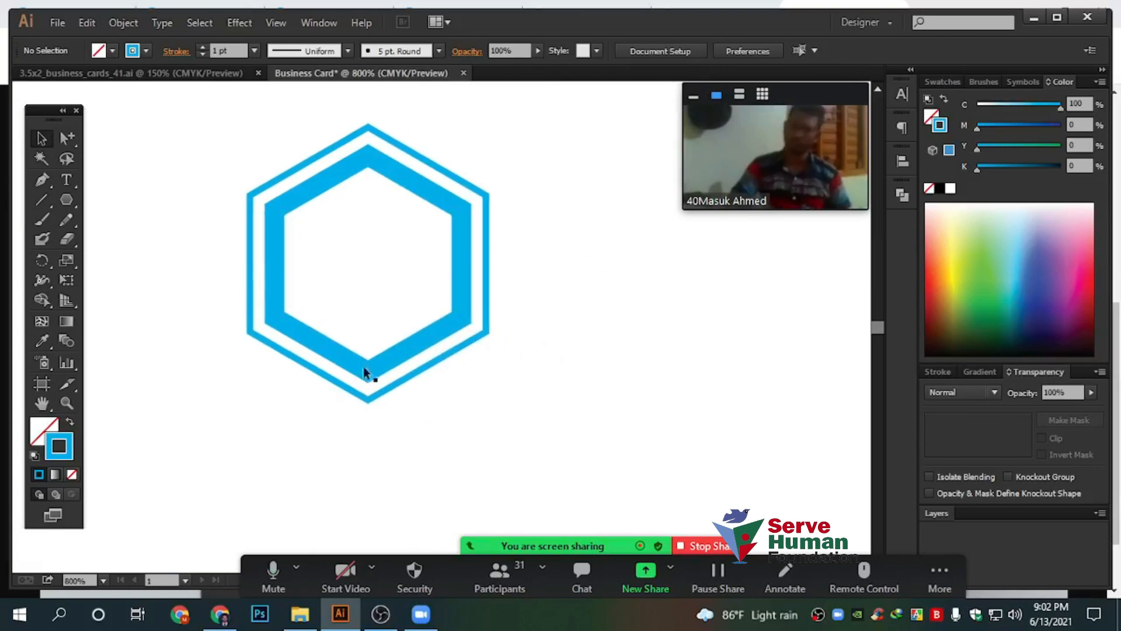
{"action": "left_click_drag", "start_coordinate": [378, 437], "coordinate": [351, 330]}
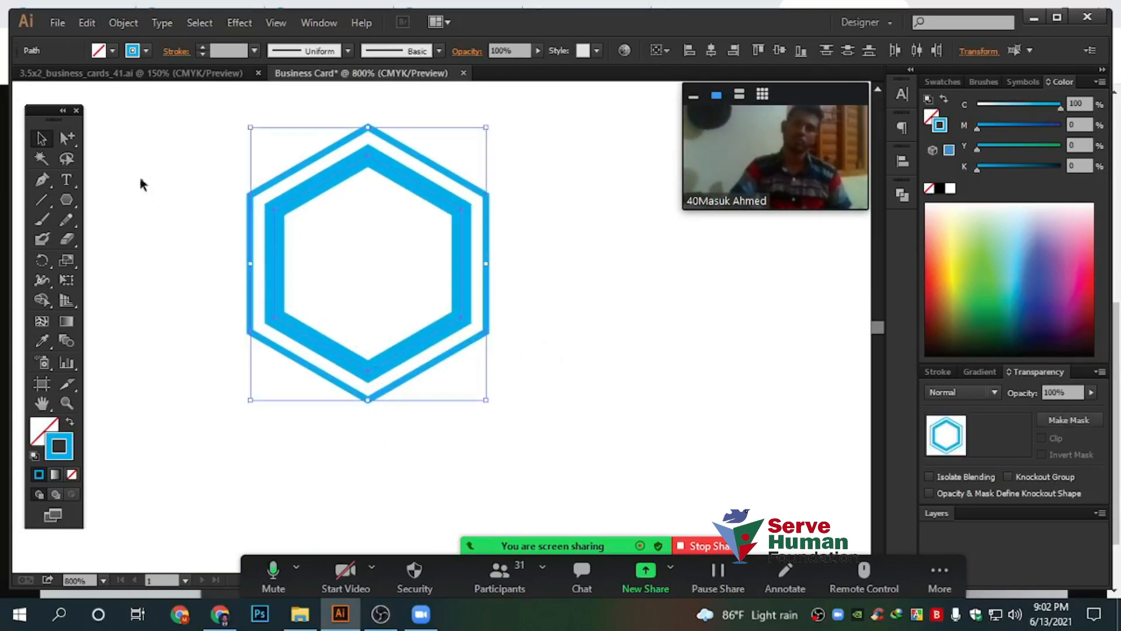
Delete the bottom anchor points of the outer and inner hexagons to open their bases
{"action": "left_click_drag", "start_coordinate": [67, 143], "coordinate": [153, 143]}
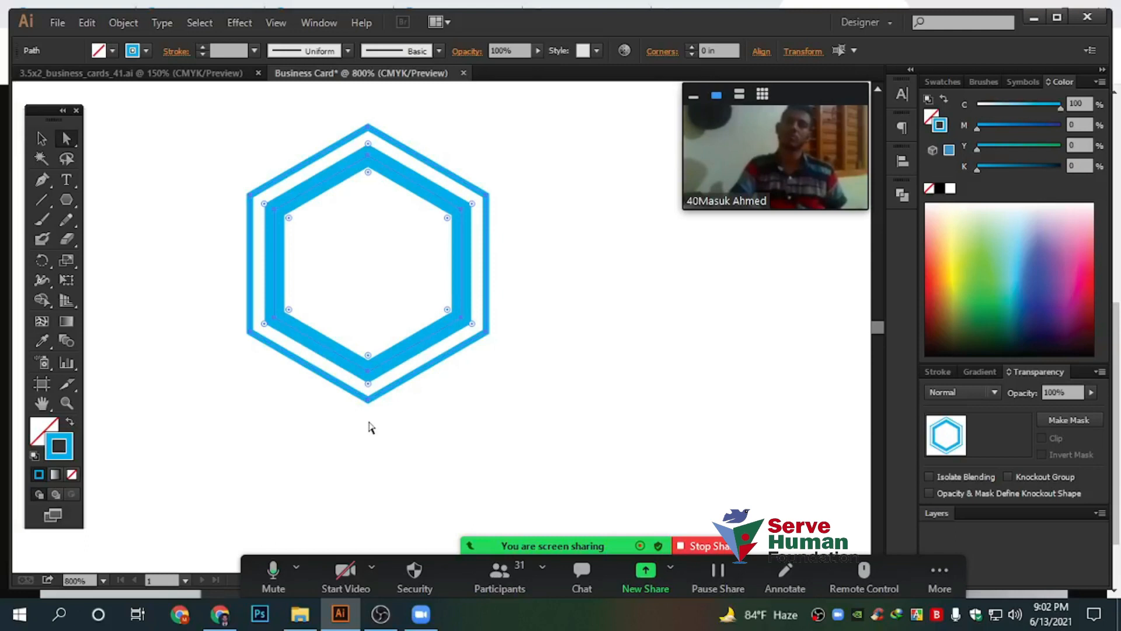
{"action": "left_click", "coordinate": [368, 355]}
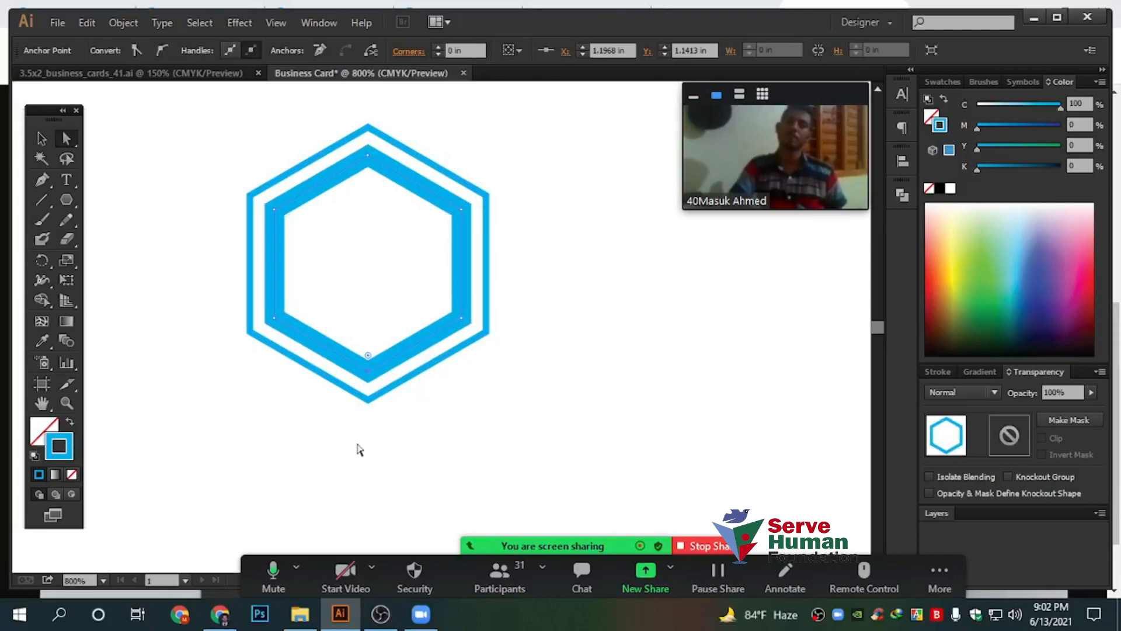
{"action": "left_click", "coordinate": [372, 400]}
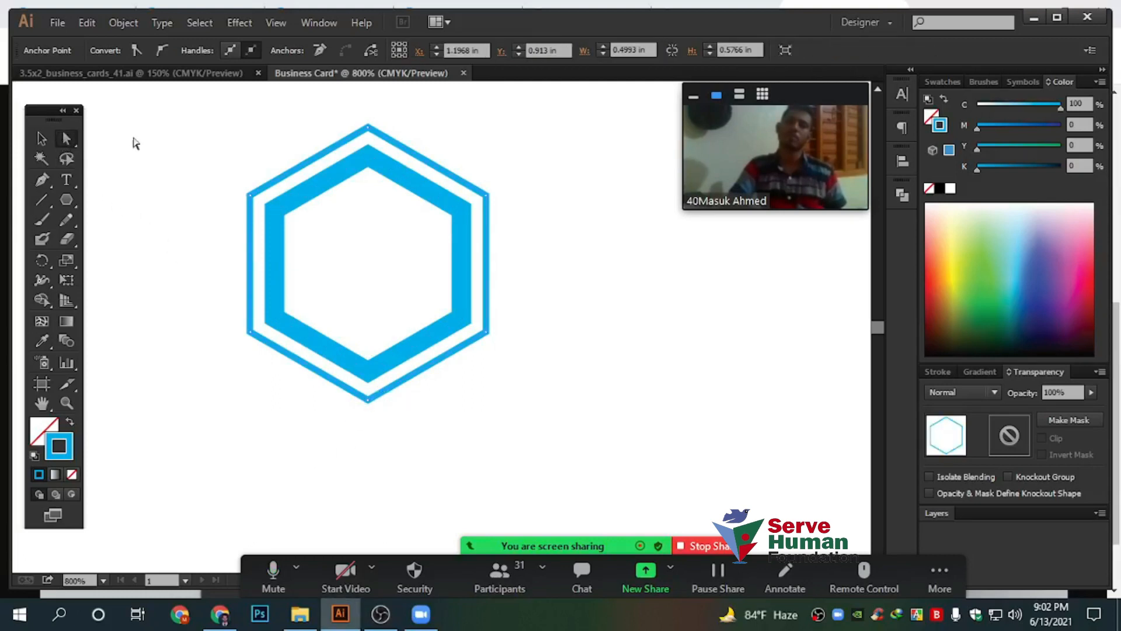
{"action": "left_click", "coordinate": [369, 400]}
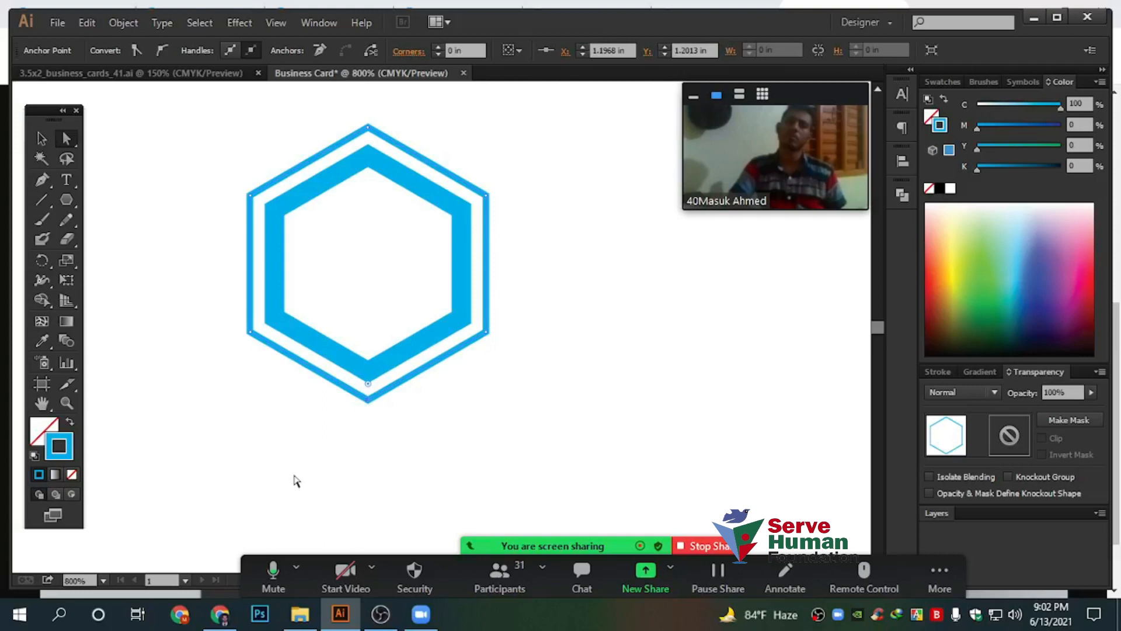
{"action": "key", "text": "Delete"}
{"action": "left_click_drag", "start_coordinate": [385, 417], "coordinate": [330, 320]}
{"action": "key", "text": "Delete"}
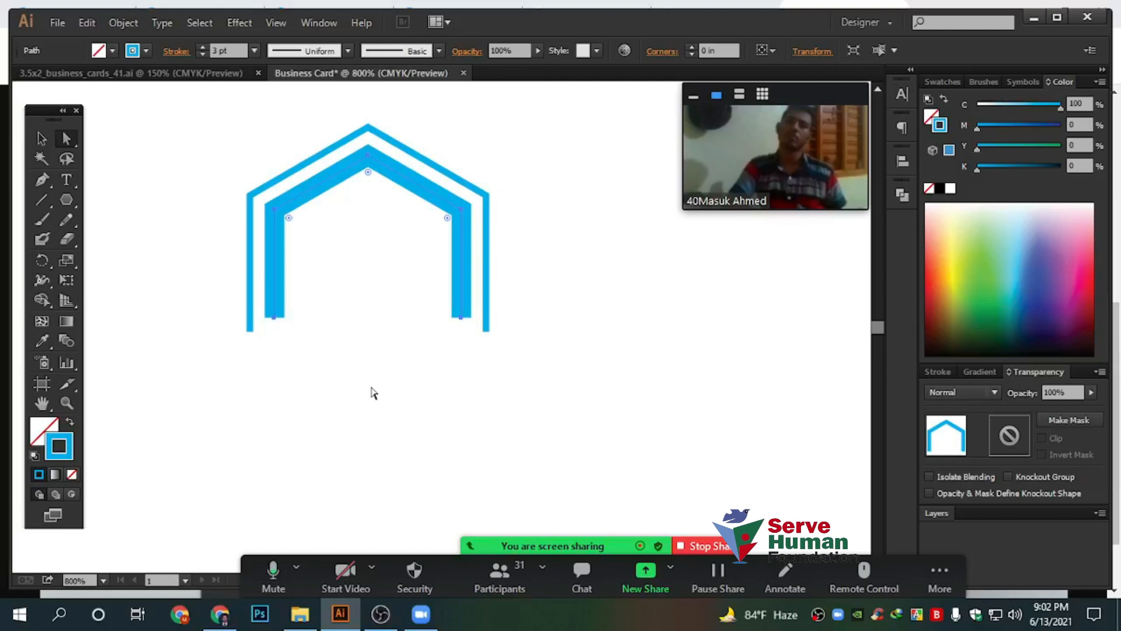
Raise the end of the outer right wall so all the wall ends sit level
{"action": "scroll", "coordinate": [169, 255], "scroll_direction": "up", "scroll_amount": 2}
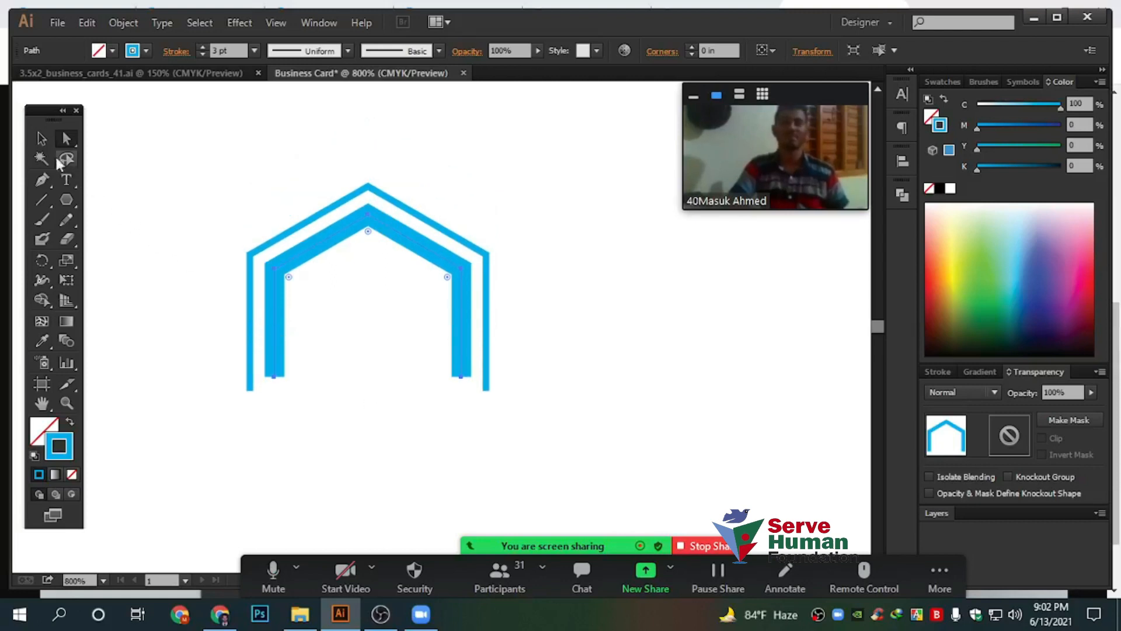
{"action": "left_click_drag", "start_coordinate": [559, 450], "coordinate": [221, 384]}
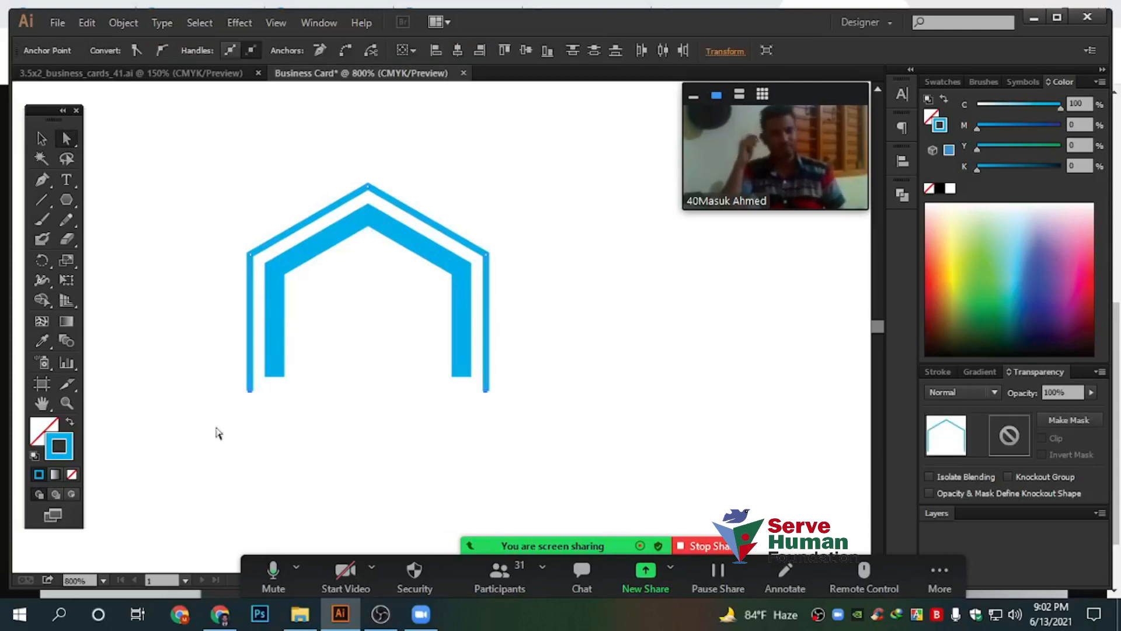
{"action": "scroll", "coordinate": [461, 399], "scroll_direction": "up", "scroll_amount": 2}
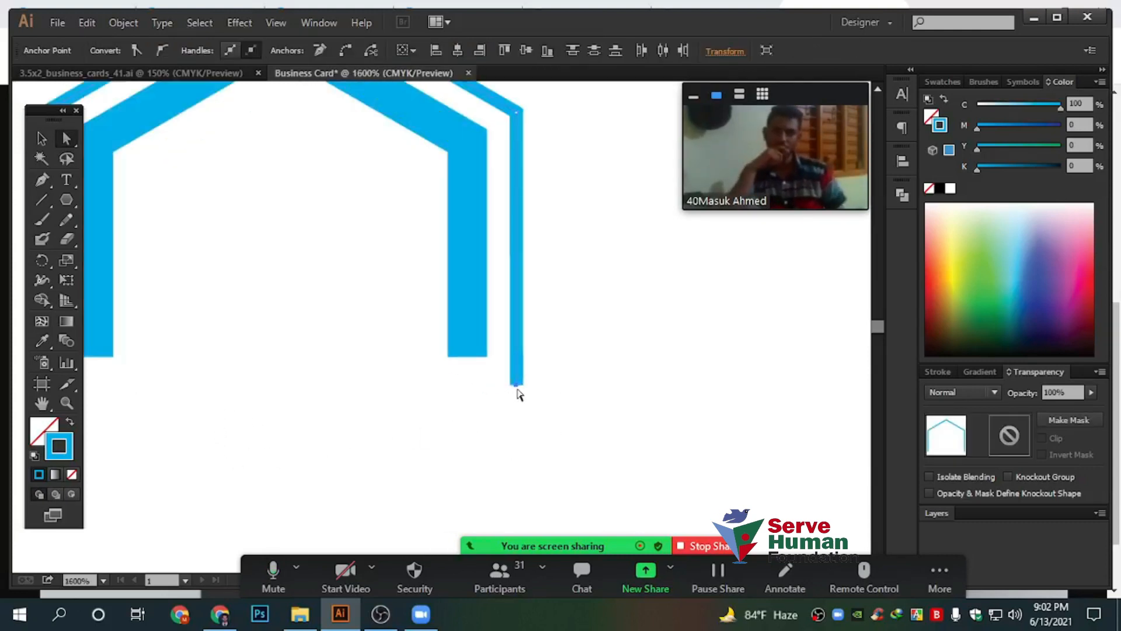
{"action": "scroll", "coordinate": [529, 414], "scroll_direction": "down", "scroll_amount": 2}
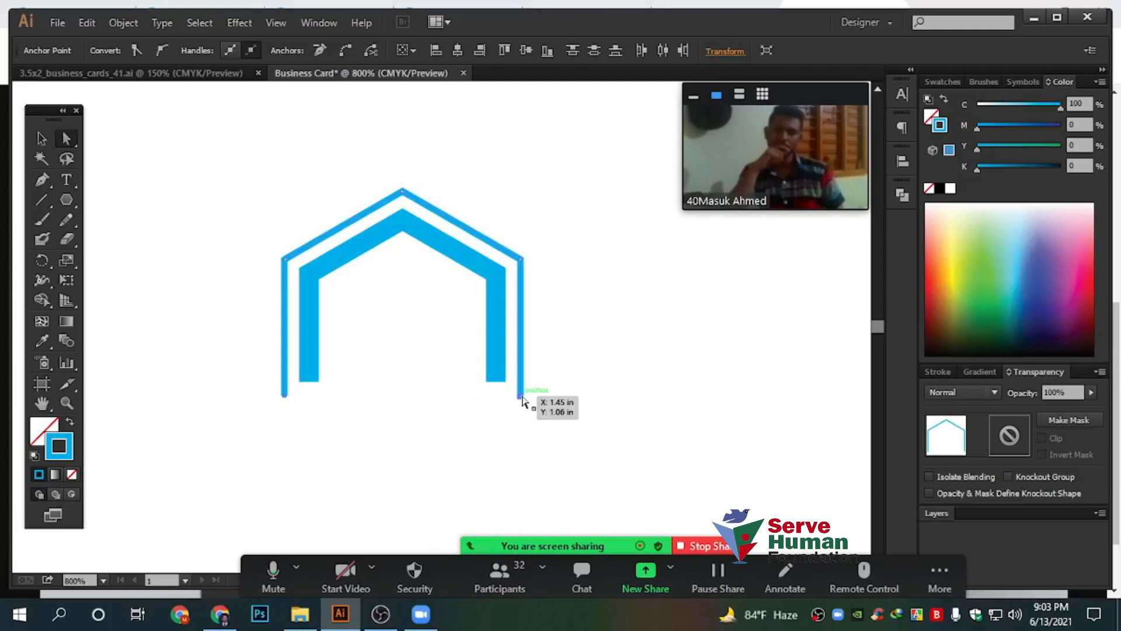
{"action": "left_click_drag", "start_coordinate": [521, 395], "coordinate": [513, 380]}
{"action": "left_click", "coordinate": [503, 440]}
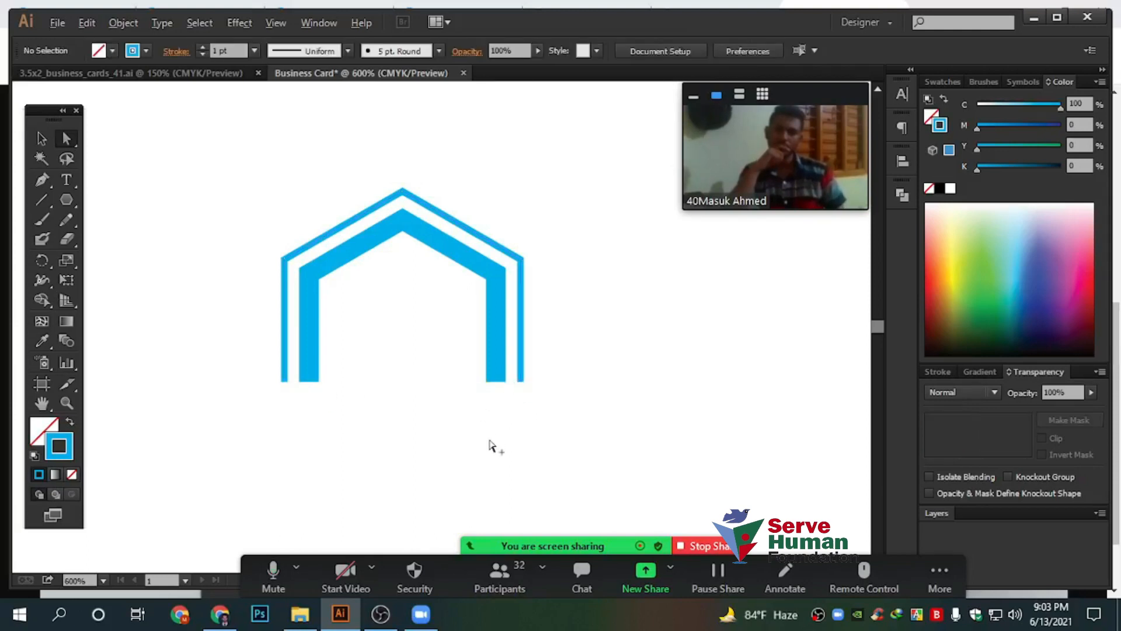
Draw a filled square window inside the house and duplicate it into a 2×2 grid
{"action": "scroll", "coordinate": [490, 448], "scroll_direction": "down", "scroll_amount": 1}
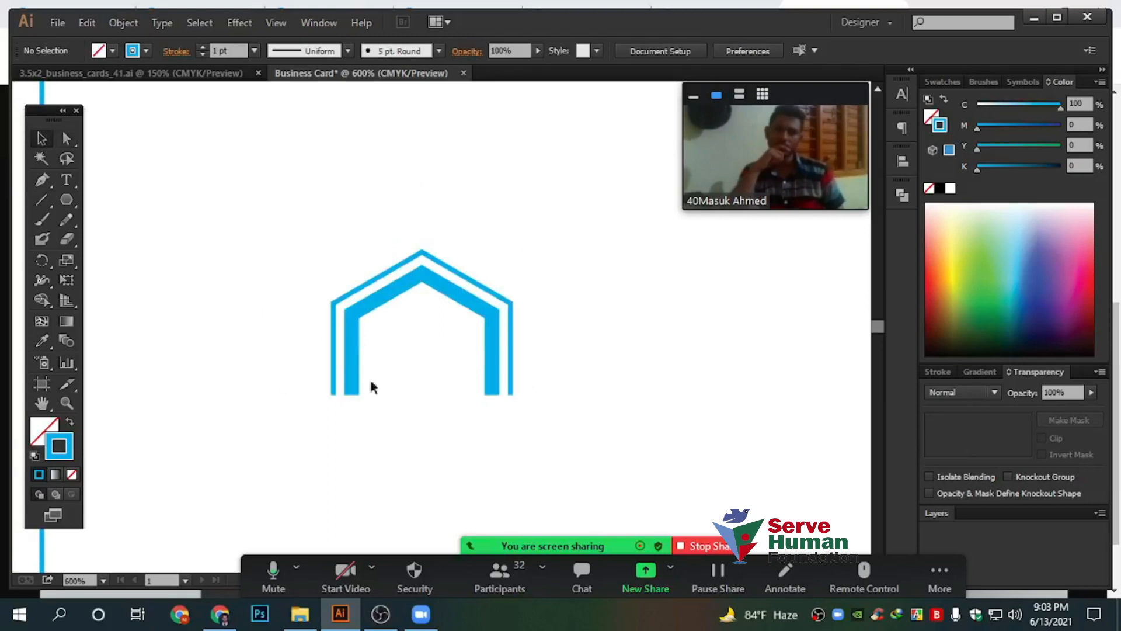
{"action": "scroll", "coordinate": [400, 387], "scroll_direction": "up", "scroll_amount": 3}
{"action": "left_click_drag", "start_coordinate": [66, 199], "coordinate": [125, 199]}
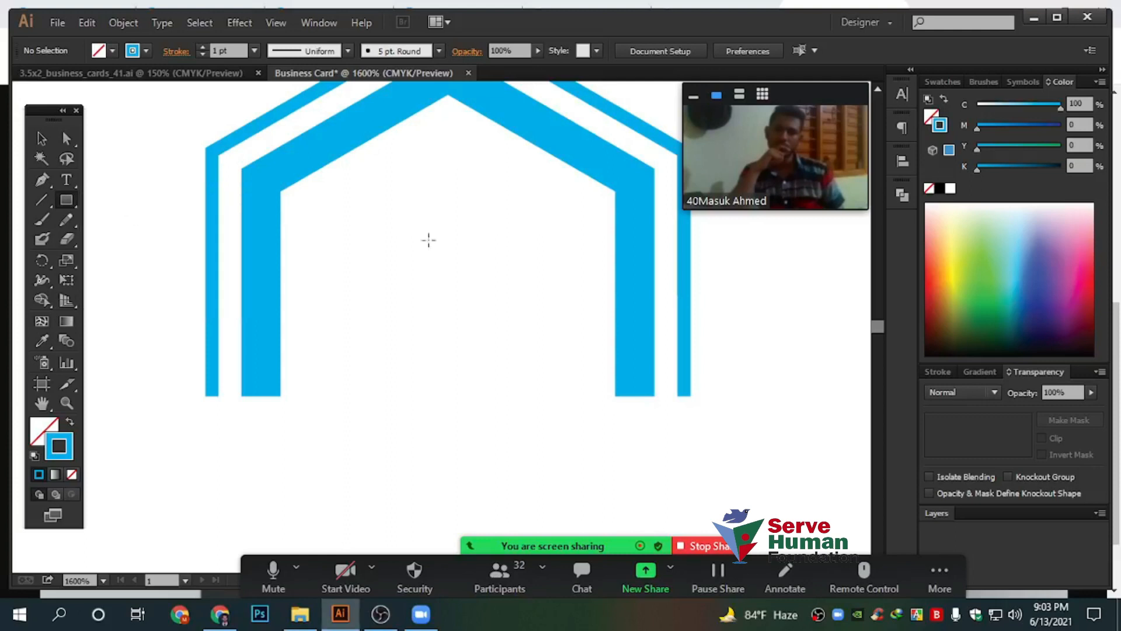
{"action": "left_click_drag", "start_coordinate": [339, 214], "coordinate": [422, 298]}
{"action": "key", "text": "v"}
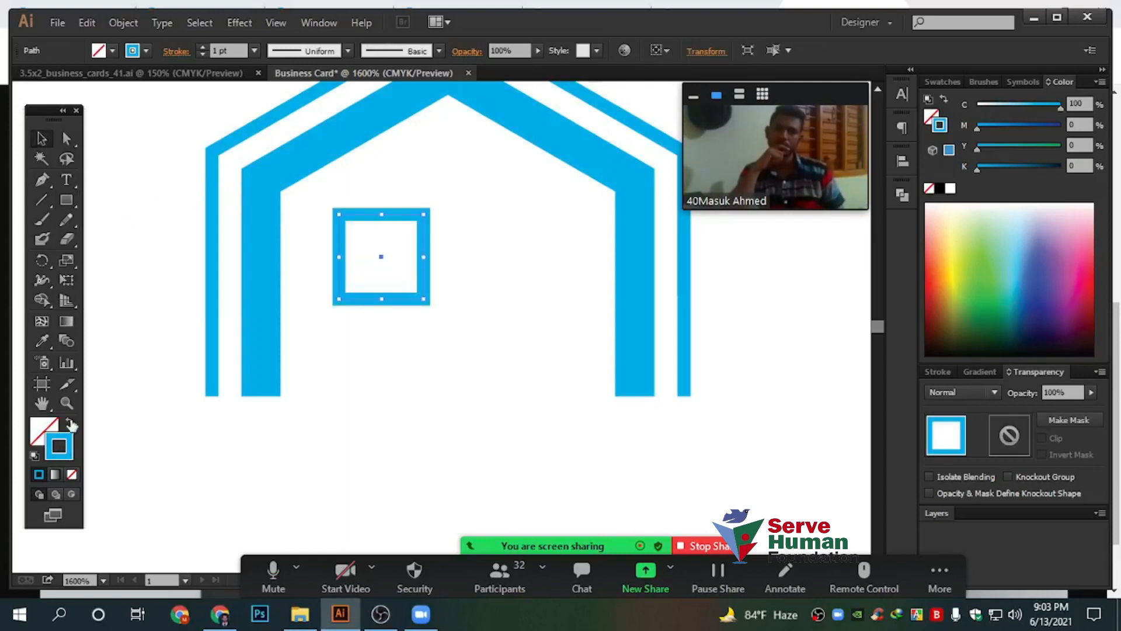
{"action": "left_click", "coordinate": [70, 422]}
{"action": "left_click_drag", "start_coordinate": [390, 236], "coordinate": [497, 236]}
{"action": "left_click_drag", "start_coordinate": [482, 373], "coordinate": [355, 223]}
{"action": "left_click_drag", "start_coordinate": [496, 252], "coordinate": [505, 349]}
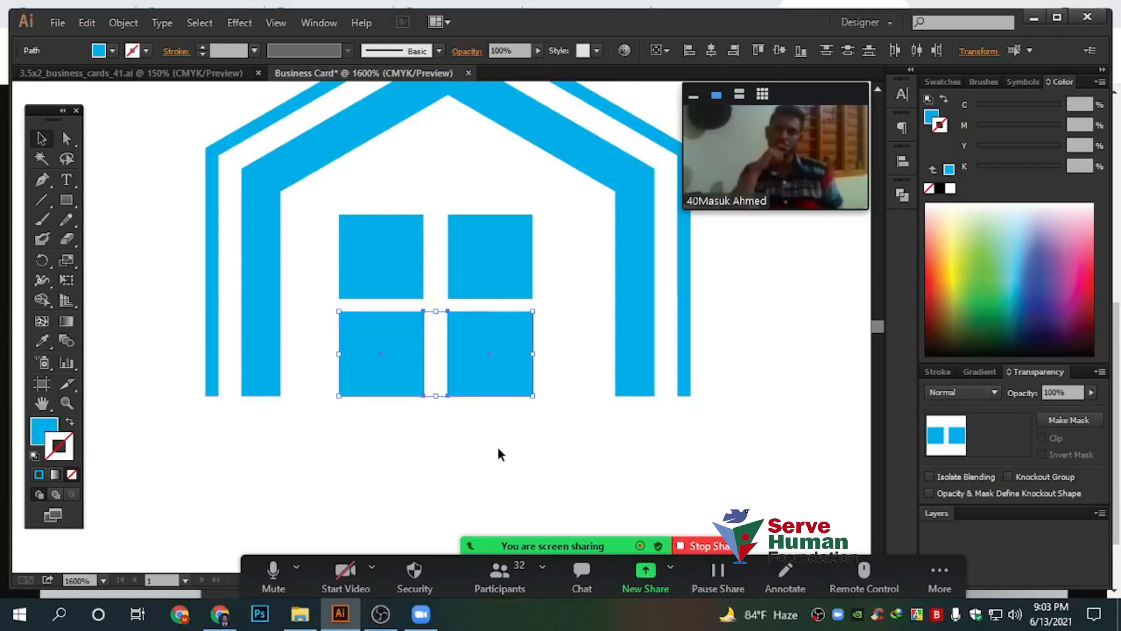
{"action": "left_click", "coordinate": [498, 451]}
Nudge the bottom row of window squares slightly down
{"action": "scroll", "coordinate": [466, 415], "scroll_direction": "up", "scroll_amount": 2}
{"action": "left_click_drag", "start_coordinate": [553, 444], "coordinate": [250, 251]}
{"action": "scroll", "coordinate": [461, 225], "scroll_direction": "up", "scroll_amount": 1}
{"action": "left_click_drag", "start_coordinate": [479, 233], "coordinate": [475, 243]}
{"action": "scroll", "coordinate": [412, 265], "scroll_direction": "down", "scroll_amount": 2}
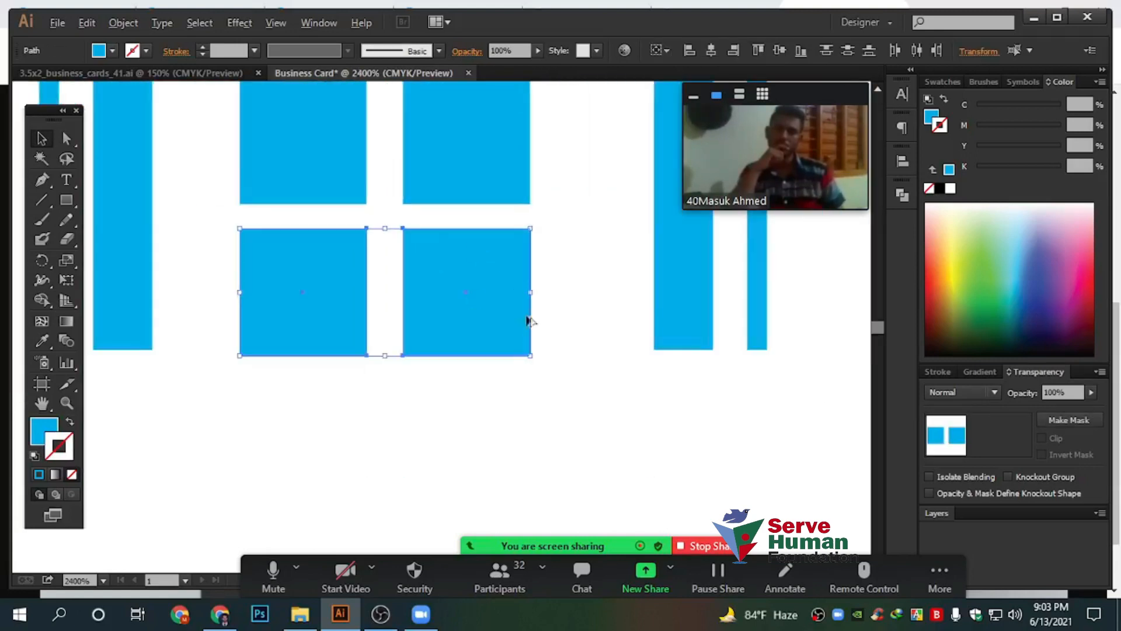
{"action": "scroll", "coordinate": [437, 270], "scroll_direction": "up", "scroll_amount": 3}
{"action": "left_click", "coordinate": [415, 228], "text": "shift"}
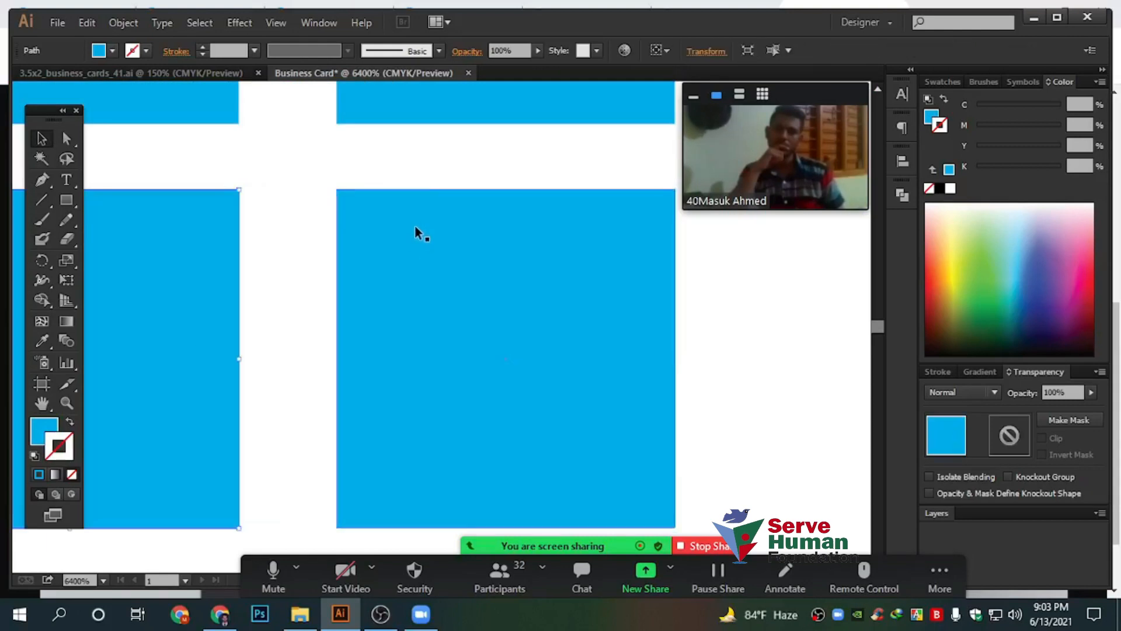
{"action": "left_click_drag", "start_coordinate": [203, 139], "coordinate": [397, 229]}
{"action": "left_click_drag", "start_coordinate": [187, 170], "coordinate": [438, 247]}
{"action": "left_click", "coordinate": [422, 175]}
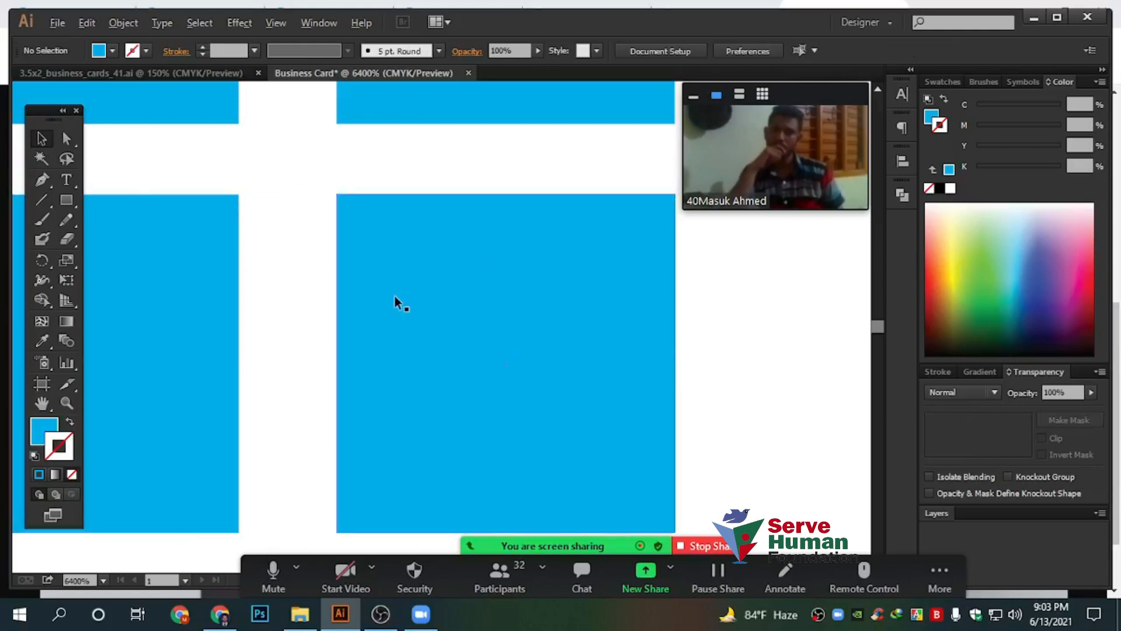
{"action": "scroll", "coordinate": [394, 297], "scroll_direction": "down", "scroll_amount": 3}
{"action": "scroll", "coordinate": [398, 300], "scroll_direction": "down", "scroll_amount": 1}
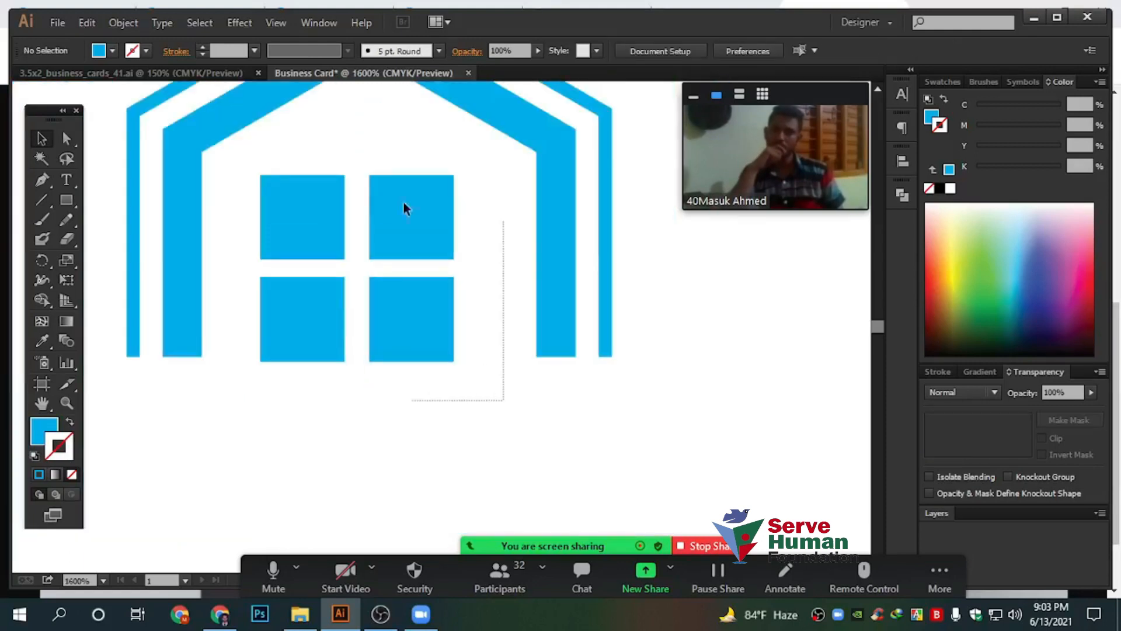
Nudge the right-hand column of window squares slightly left
{"action": "left_click", "coordinate": [404, 202]}
{"action": "scroll", "coordinate": [380, 220], "scroll_direction": "up", "scroll_amount": 1}
{"action": "scroll", "coordinate": [381, 220], "scroll_direction": "up", "scroll_amount": 1}
{"action": "left_click", "coordinate": [395, 218], "text": "shift"}
{"action": "left_click_drag", "start_coordinate": [266, 247], "coordinate": [440, 461]}
{"action": "left_click_drag", "start_coordinate": [441, 302], "coordinate": [434, 302]}
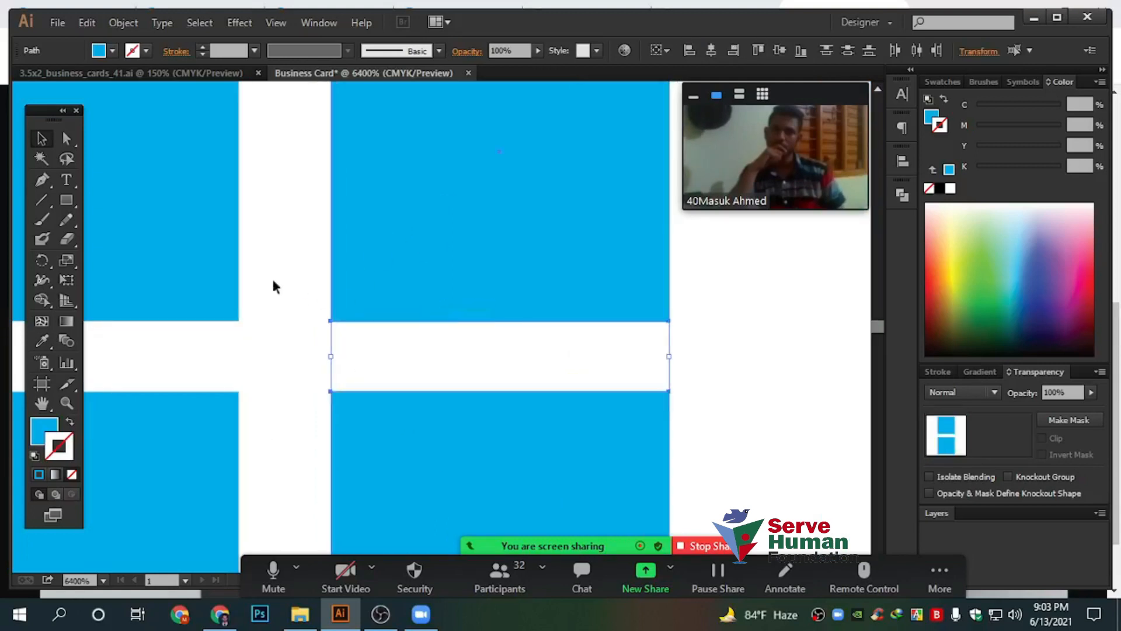
{"action": "left_click", "coordinate": [274, 292]}
{"action": "scroll", "coordinate": [277, 342], "scroll_direction": "down", "scroll_amount": 1}
{"action": "scroll", "coordinate": [338, 338], "scroll_direction": "down", "scroll_amount": 1}
Group the four window squares into a single object
{"action": "left_click_drag", "start_coordinate": [508, 415], "coordinate": [97, 230]}
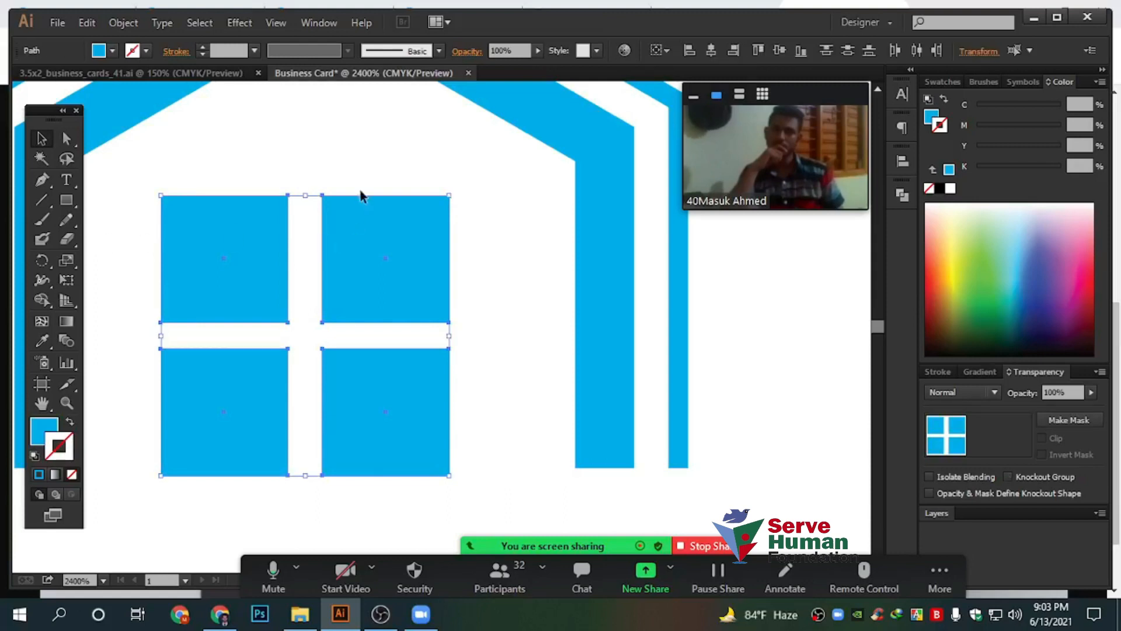
{"action": "right_click", "coordinate": [417, 255]}
{"action": "left_click", "coordinate": [520, 323]}
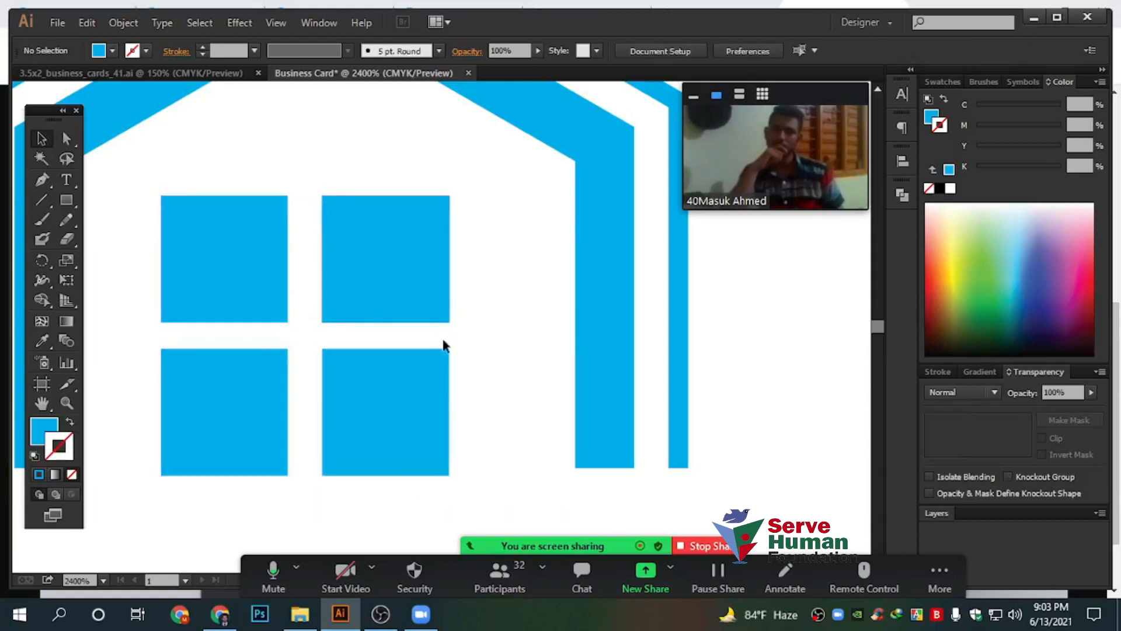
{"action": "scroll", "coordinate": [433, 327], "scroll_direction": "down", "scroll_amount": 1}
Marquee-select both house outlines and the window group, then open the Align panel
{"action": "left_click", "coordinate": [500, 210]}
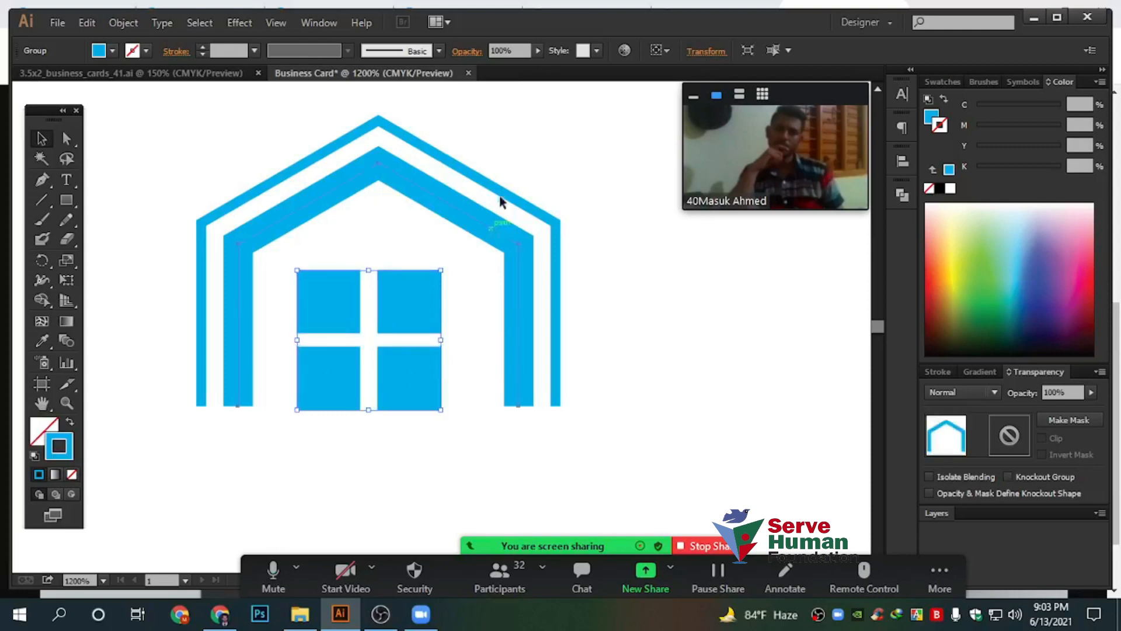
{"action": "left_click_drag", "start_coordinate": [436, 150], "coordinate": [351, 321]}
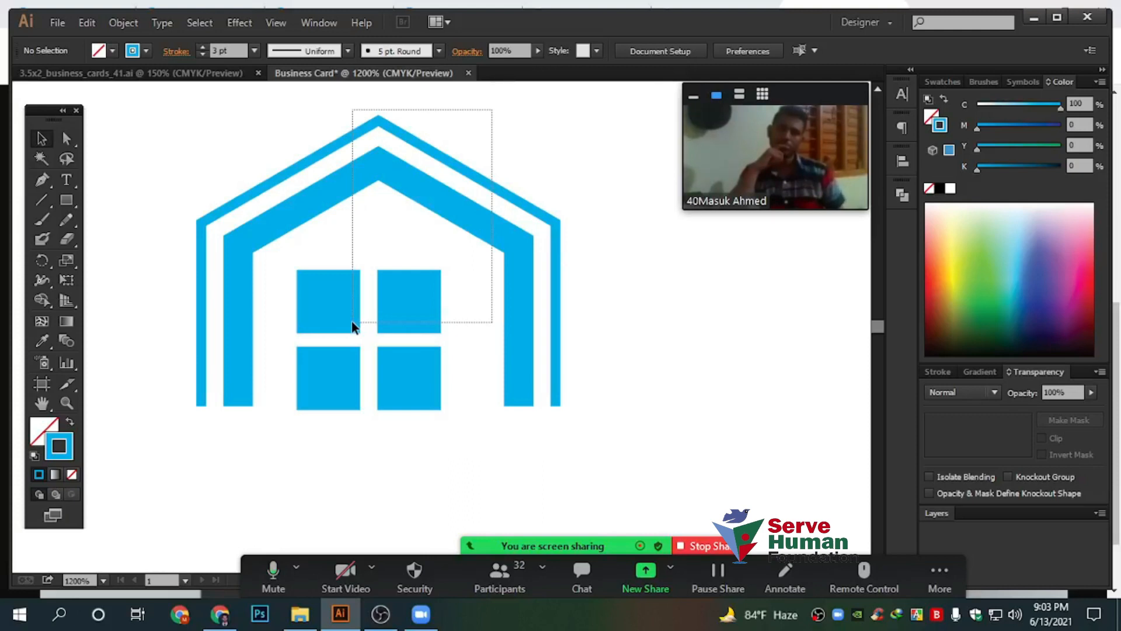
{"action": "left_click_drag", "start_coordinate": [352, 321], "coordinate": [351, 321]}
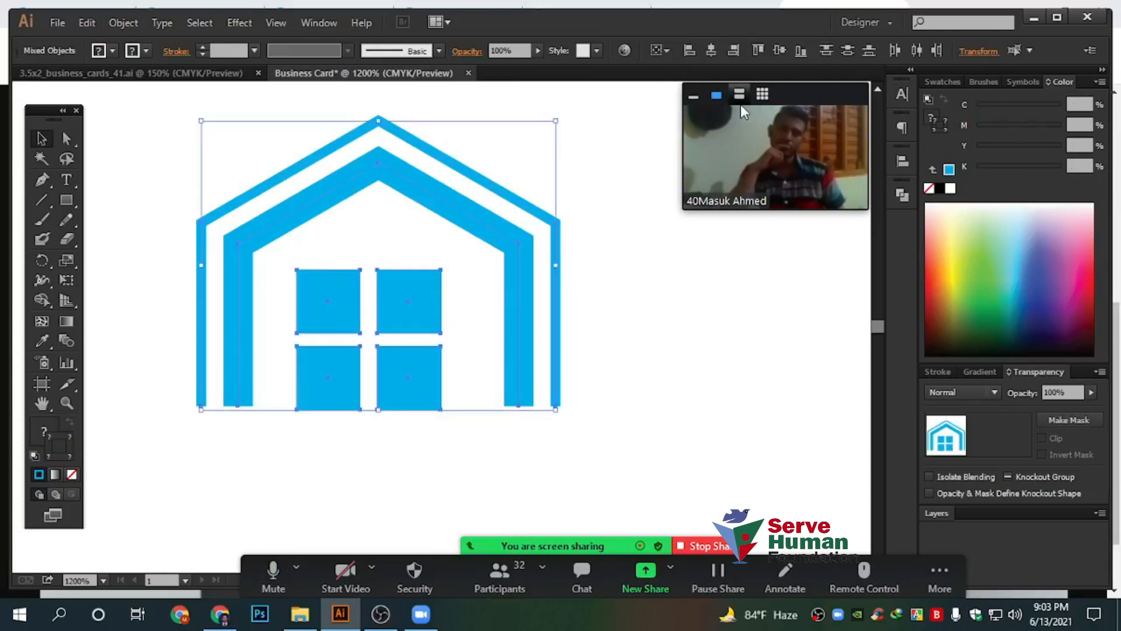
{"action": "left_click", "coordinate": [695, 97]}
{"action": "left_click_drag", "start_coordinate": [804, 101], "coordinate": [776, 438]}
{"action": "left_click", "coordinate": [902, 159]}
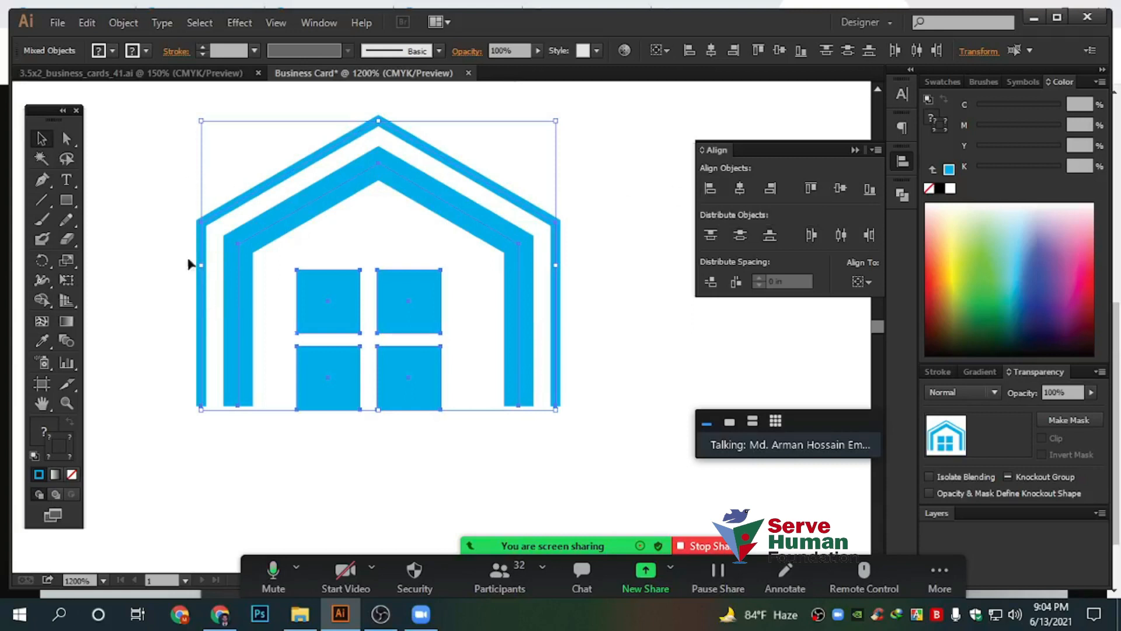
Try left and right alignment on the house shapes, then reselect them all
{"action": "left_click", "coordinate": [711, 187]}
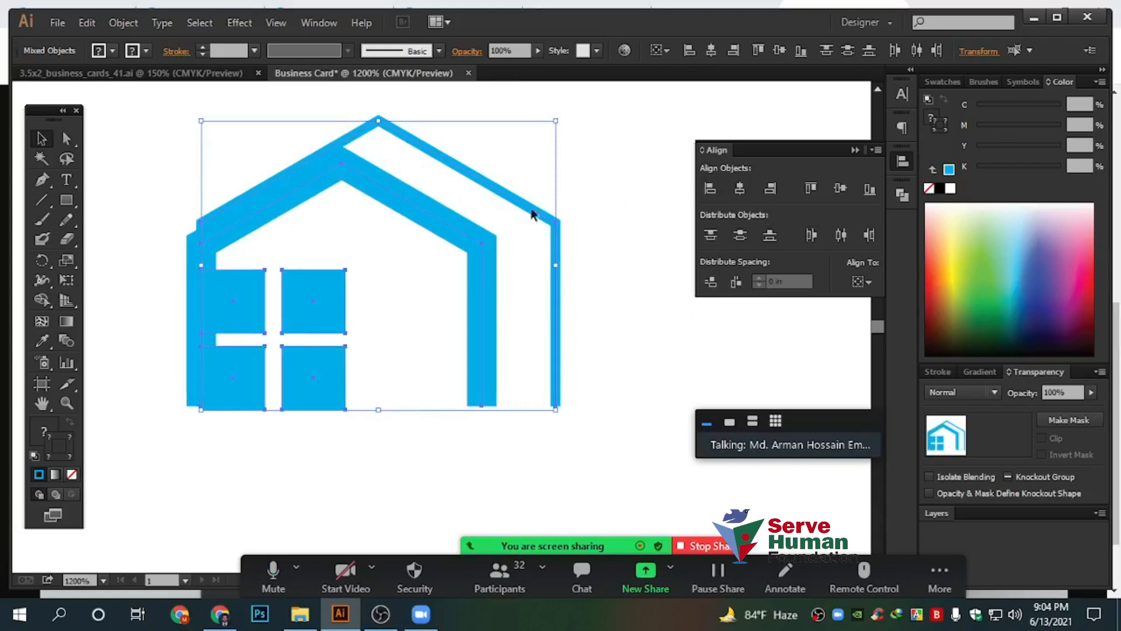
{"action": "left_click_drag", "start_coordinate": [180, 155], "coordinate": [245, 502]}
{"action": "left_click", "coordinate": [771, 188]}
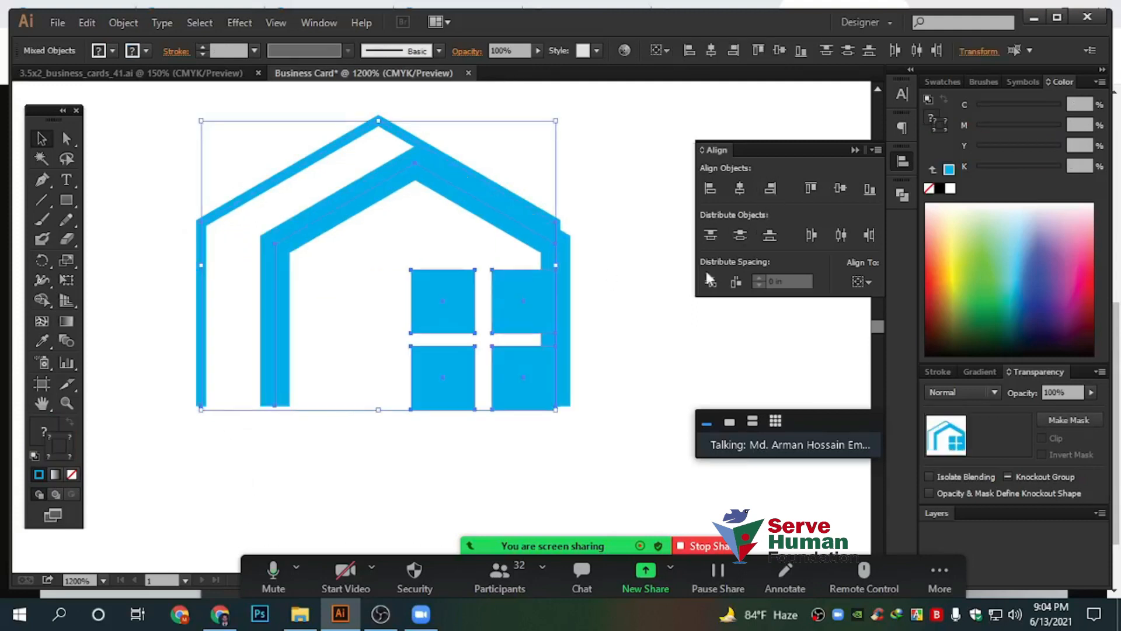
{"action": "left_click", "coordinate": [636, 287]}
{"action": "left_click_drag", "start_coordinate": [589, 473], "coordinate": [462, 181]}
{"action": "left_click", "coordinate": [584, 146]}
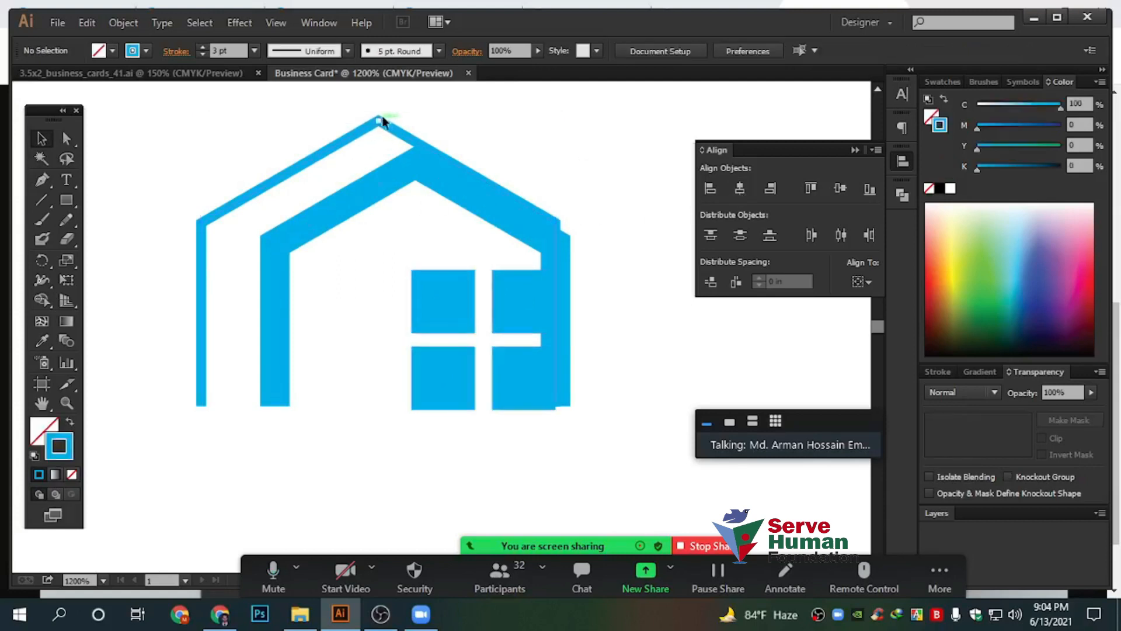
{"action": "left_click_drag", "start_coordinate": [601, 470], "coordinate": [417, 158]}
Center the house shapes horizontally on each other and align their bottoms
{"action": "left_click", "coordinate": [750, 190]}
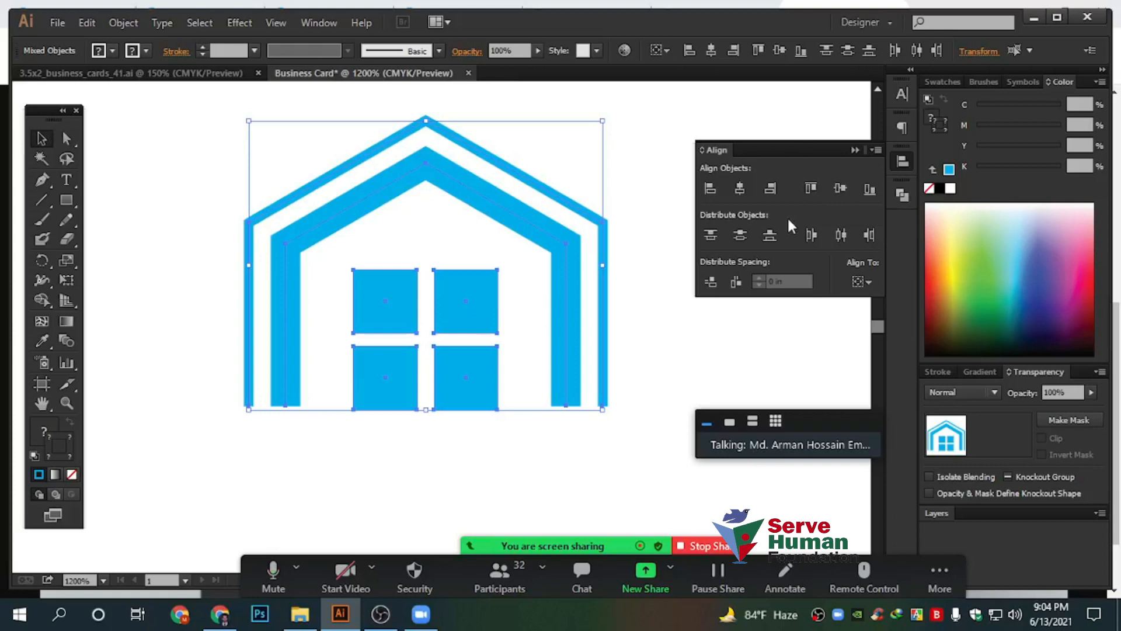
{"action": "left_click", "coordinate": [811, 187]}
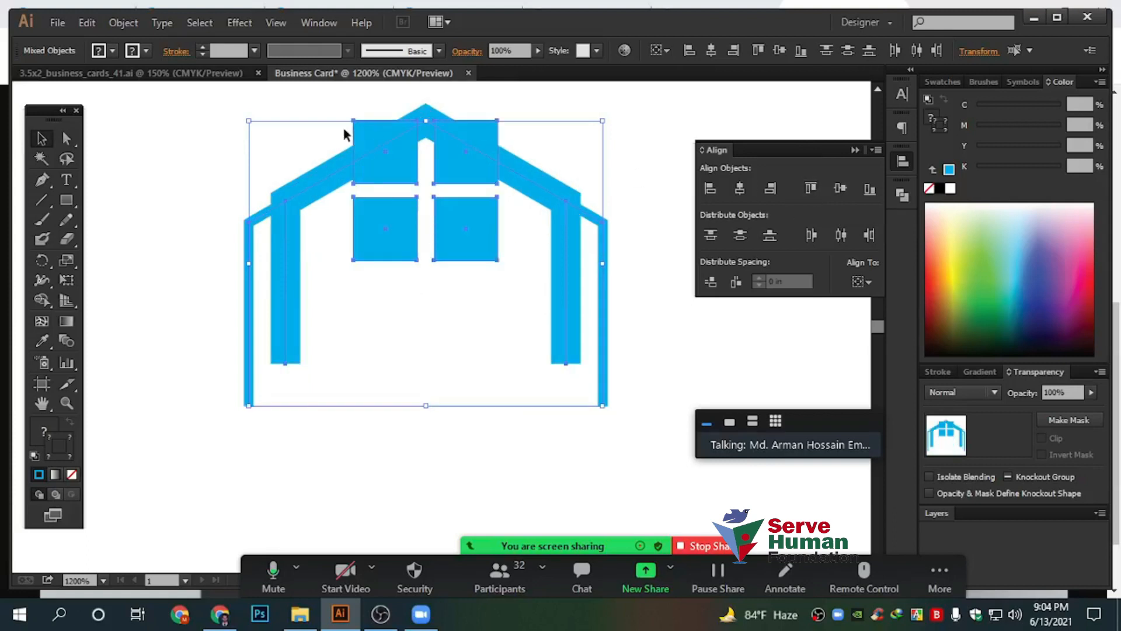
{"action": "left_click", "coordinate": [840, 193]}
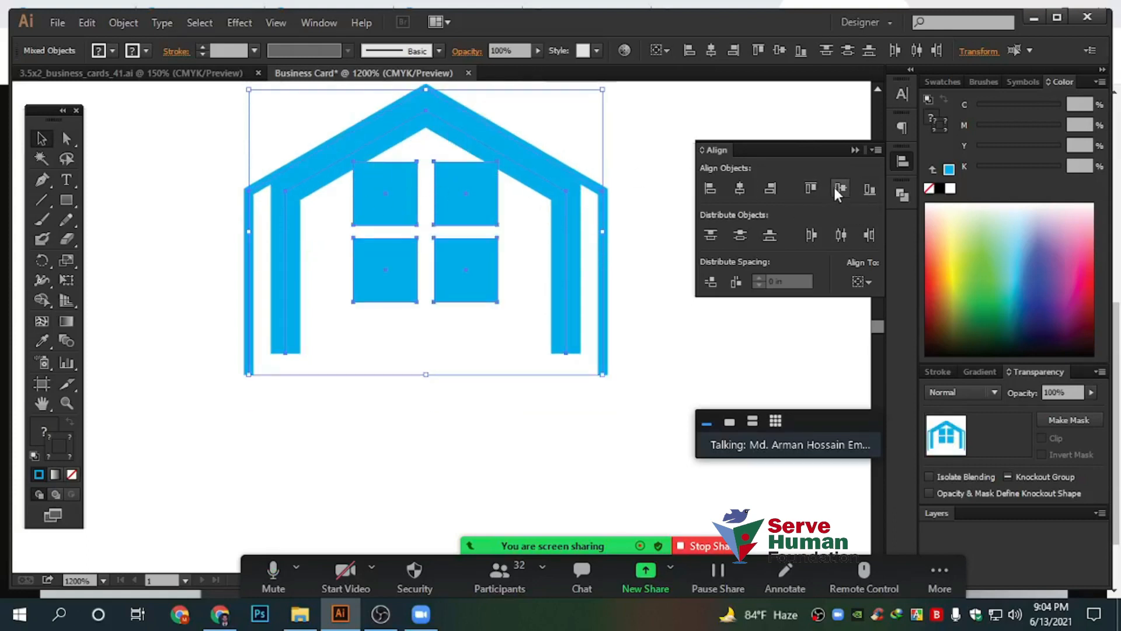
{"action": "left_click", "coordinate": [866, 193]}
{"action": "left_click", "coordinate": [268, 263]}
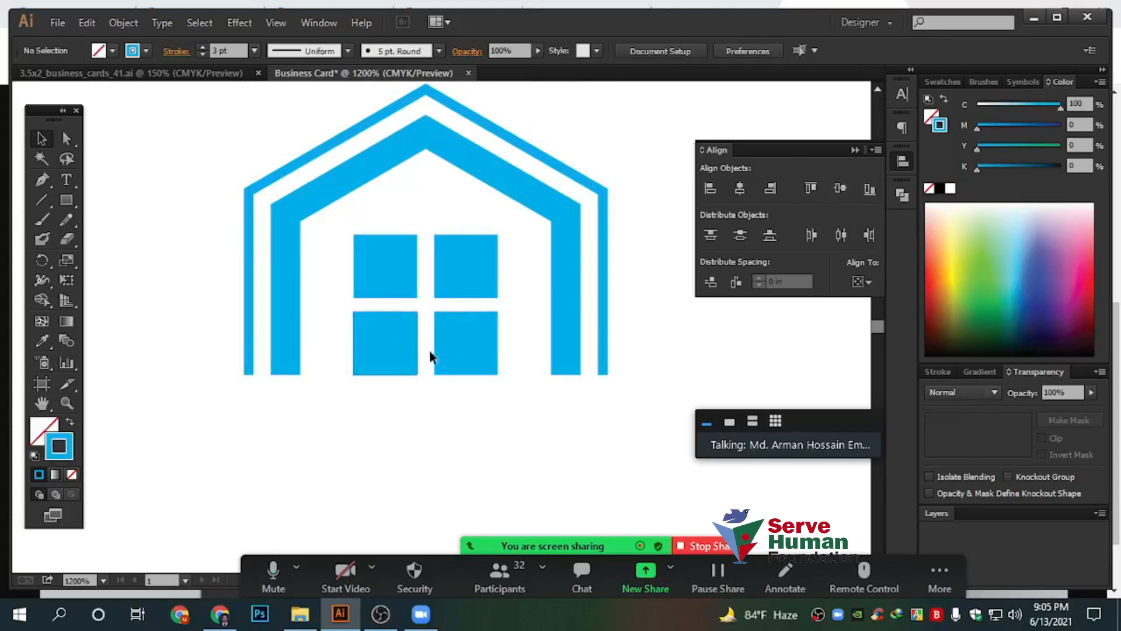
{"action": "left_click_drag", "start_coordinate": [323, 219], "coordinate": [627, 437]}
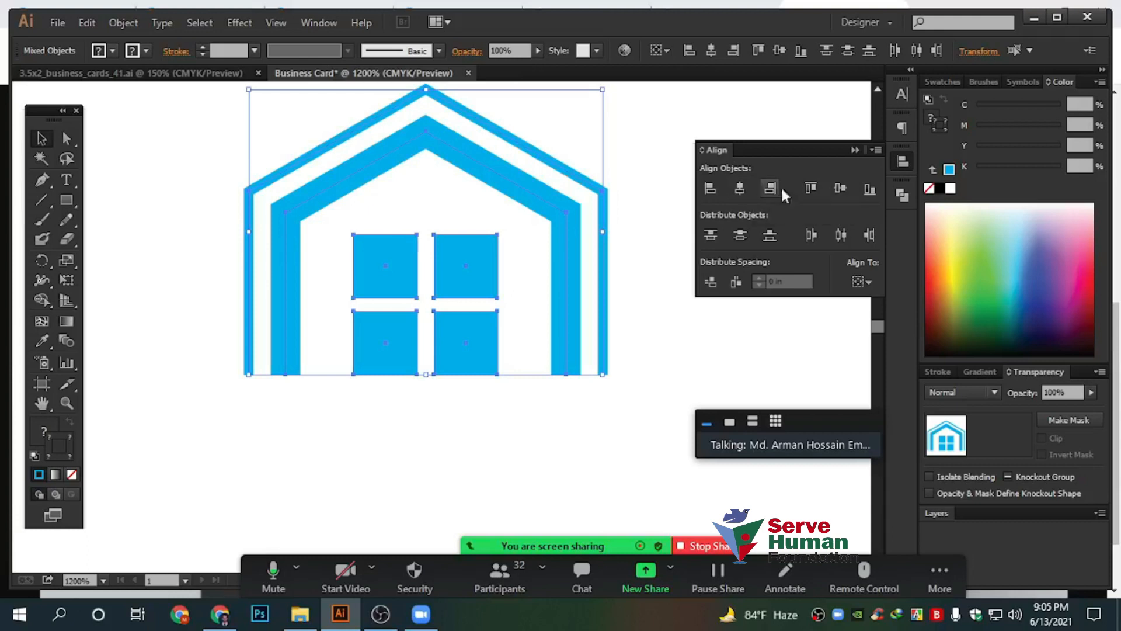
{"action": "left_click", "coordinate": [870, 188]}
Group the whole house logo and move it slightly left
{"action": "left_click", "coordinate": [439, 436]}
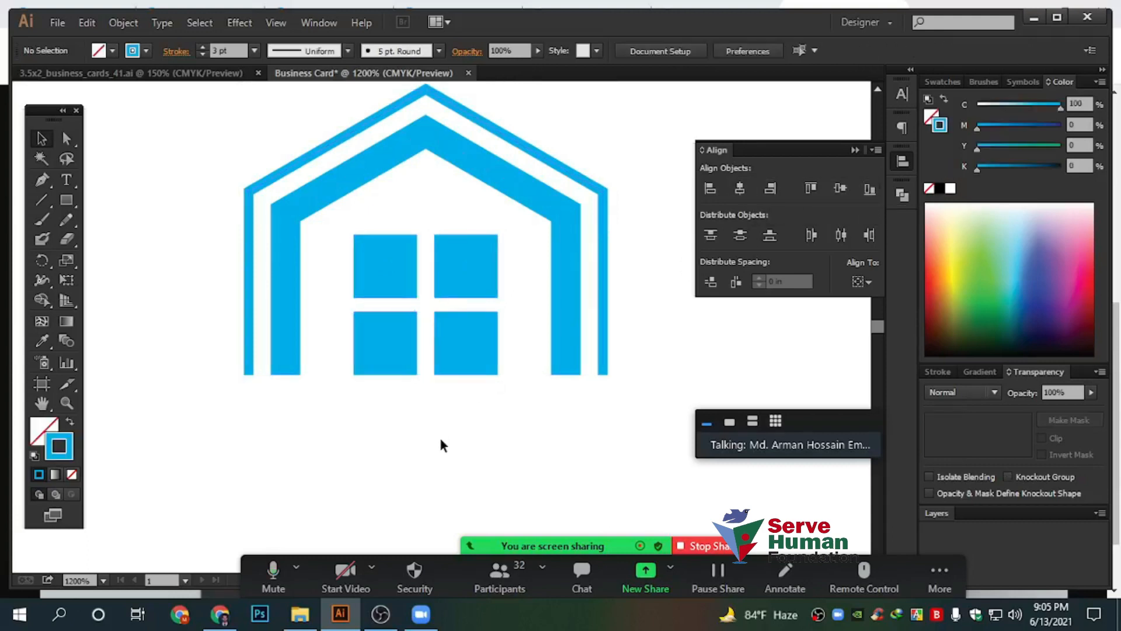
{"action": "left_click_drag", "start_coordinate": [258, 221], "coordinate": [631, 485]}
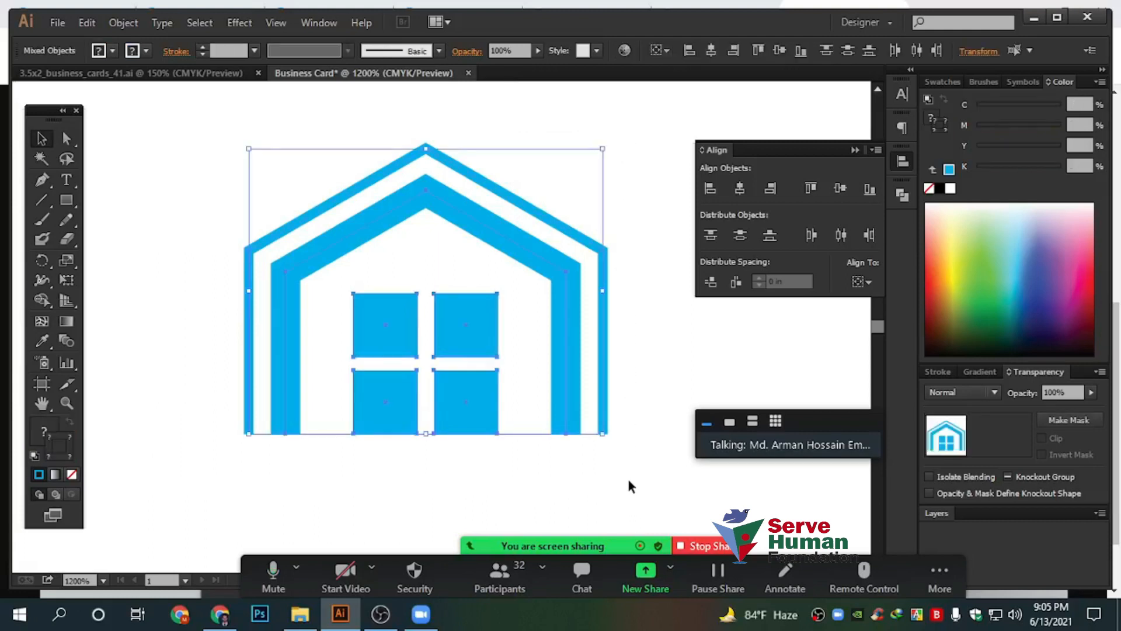
{"action": "right_click", "coordinate": [464, 339]}
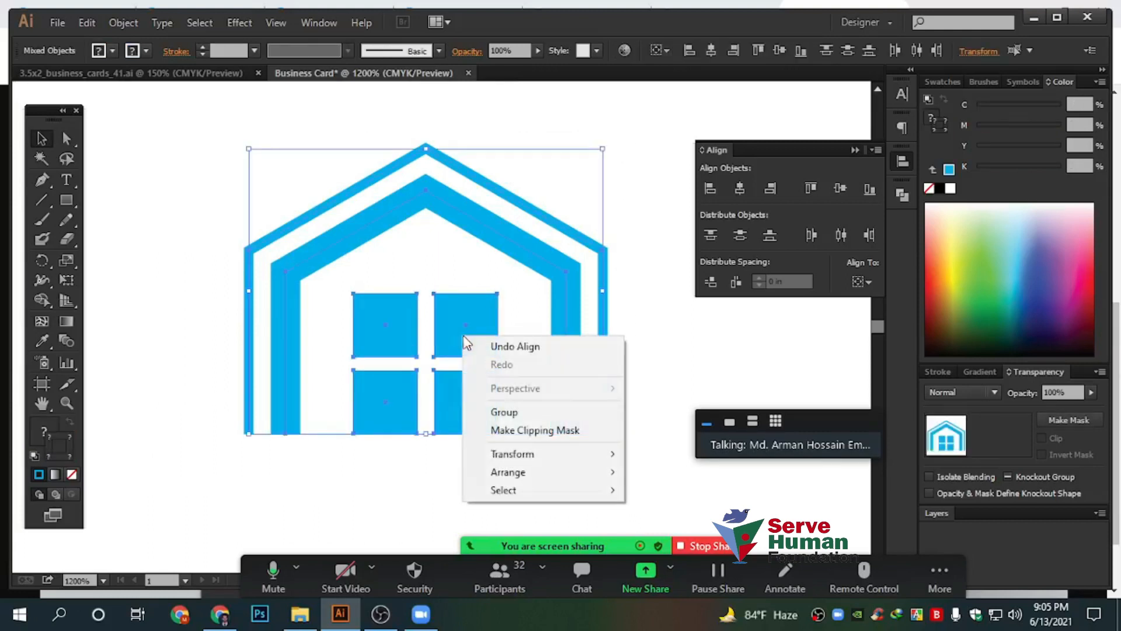
{"action": "left_click", "coordinate": [508, 414]}
{"action": "left_click", "coordinate": [627, 377]}
{"action": "left_click_drag", "start_coordinate": [475, 345], "coordinate": [398, 350]}
Zoom out to show the whole card with the house logo centred in view
{"action": "left_click", "coordinate": [532, 359]}
{"action": "scroll", "coordinate": [535, 361], "scroll_direction": "down", "scroll_amount": 4}
{"action": "left_click_drag", "start_coordinate": [670, 375], "coordinate": [551, 350]}
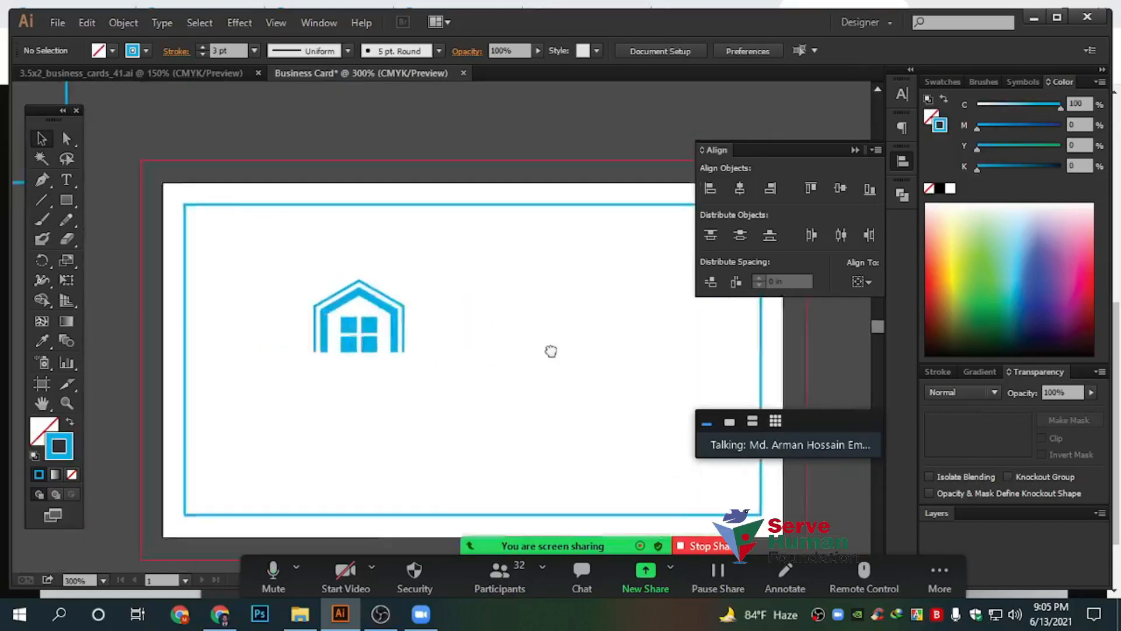
{"action": "scroll", "coordinate": [363, 348], "scroll_direction": "up", "scroll_amount": 3}
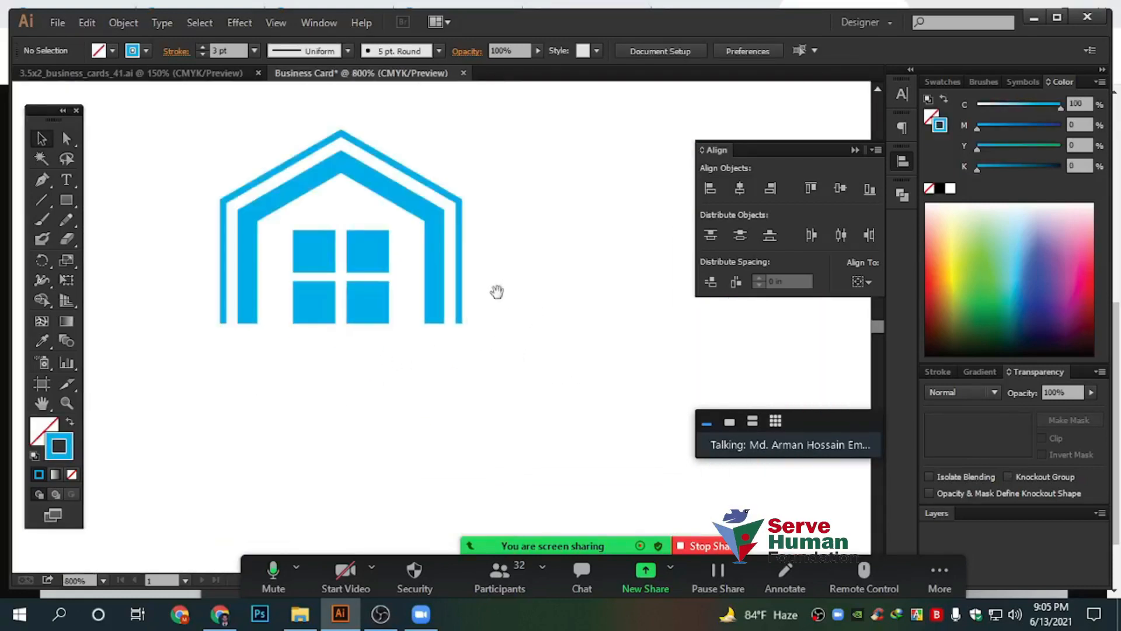
{"action": "left_click_drag", "start_coordinate": [496, 292], "coordinate": [550, 329]}
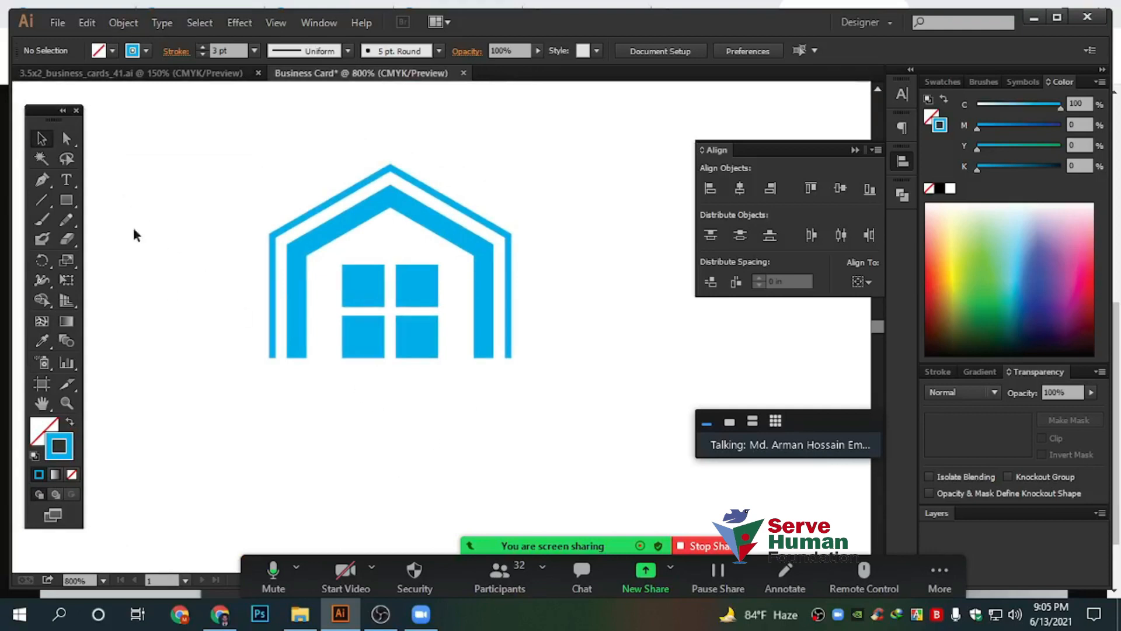
Type 'Real Estate' below the house logo and select all the text
{"action": "left_click", "coordinate": [64, 180]}
{"action": "left_click", "coordinate": [302, 453]}
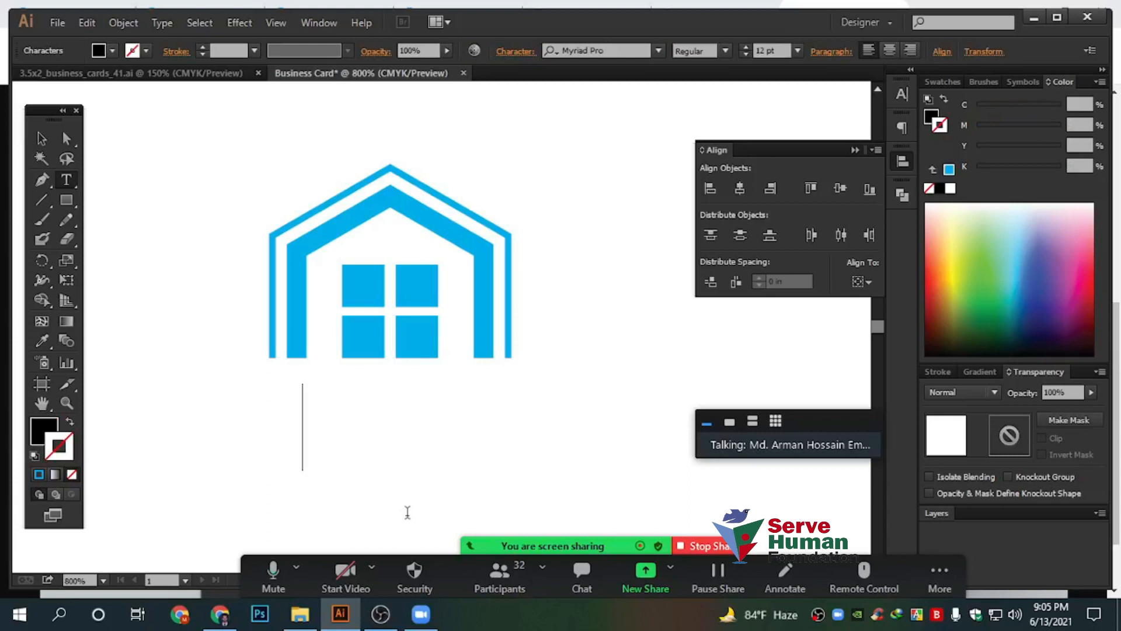
{"action": "type", "text": "REal"}
{"action": "key", "text": "BackSpace"}
{"action": "key", "text": "BackSpace"}
{"action": "key", "text": "BackSpace"}
{"action": "key", "text": "BackSpace"}
{"action": "type", "text": "ea"}
{"action": "key", "text": "BackSpace"}
{"action": "key", "text": "BackSpace"}
{"action": "type", "text": "REa"}
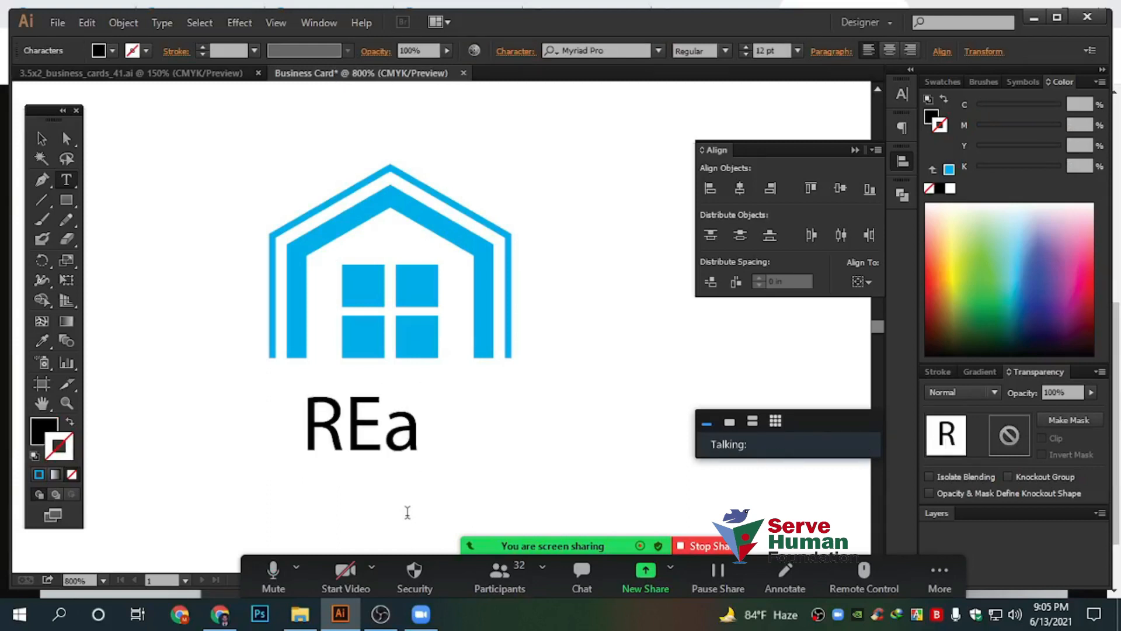
{"action": "key", "text": "BackSpace"}
{"action": "key", "text": "BackSpace"}
{"action": "type", "text": "eal Est"}
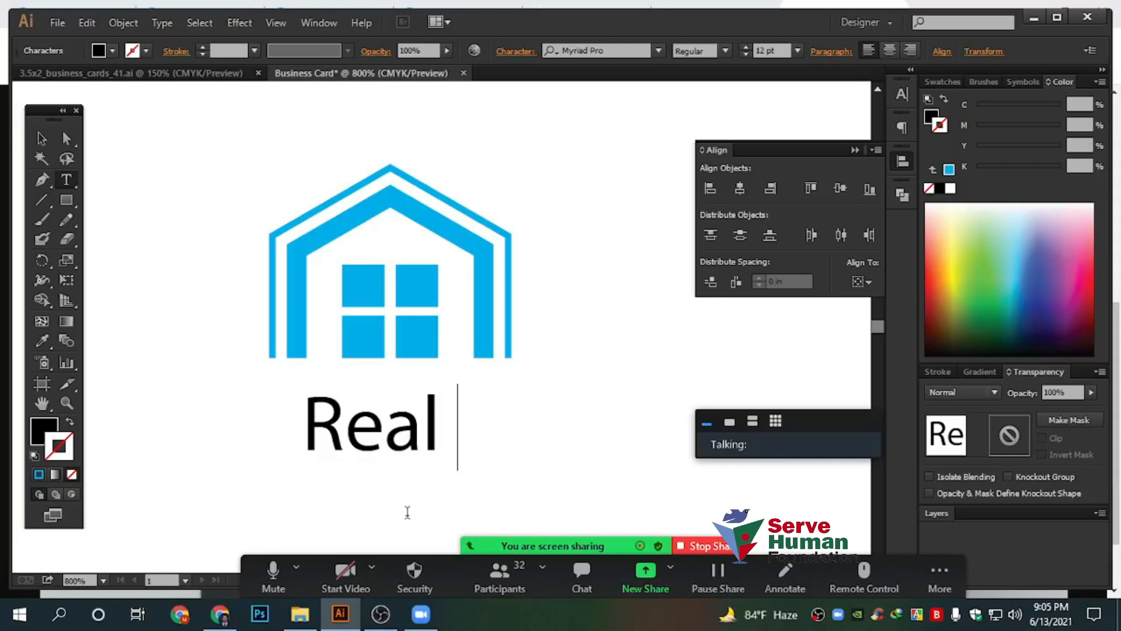
{"action": "type", "text": "ate"}
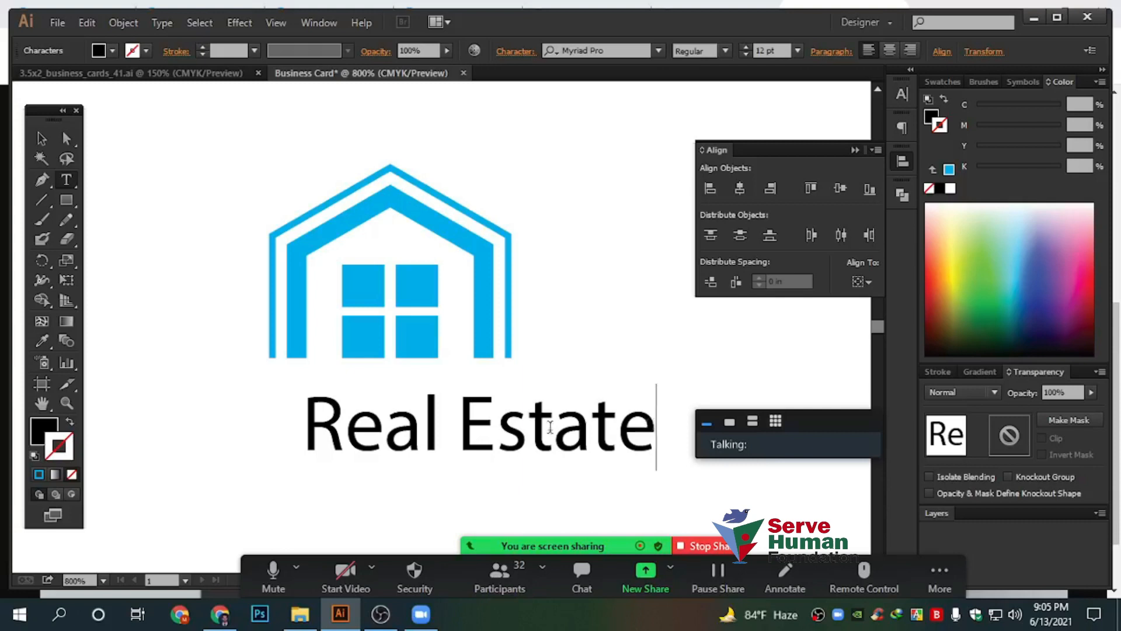
{"action": "key", "text": "ctrl+a"}
{"action": "key", "text": "ctrl+c"}
Search Google Images for 'Real Estate' in Chrome, then return to the Illustrator card
{"action": "left_click", "coordinate": [220, 613]}
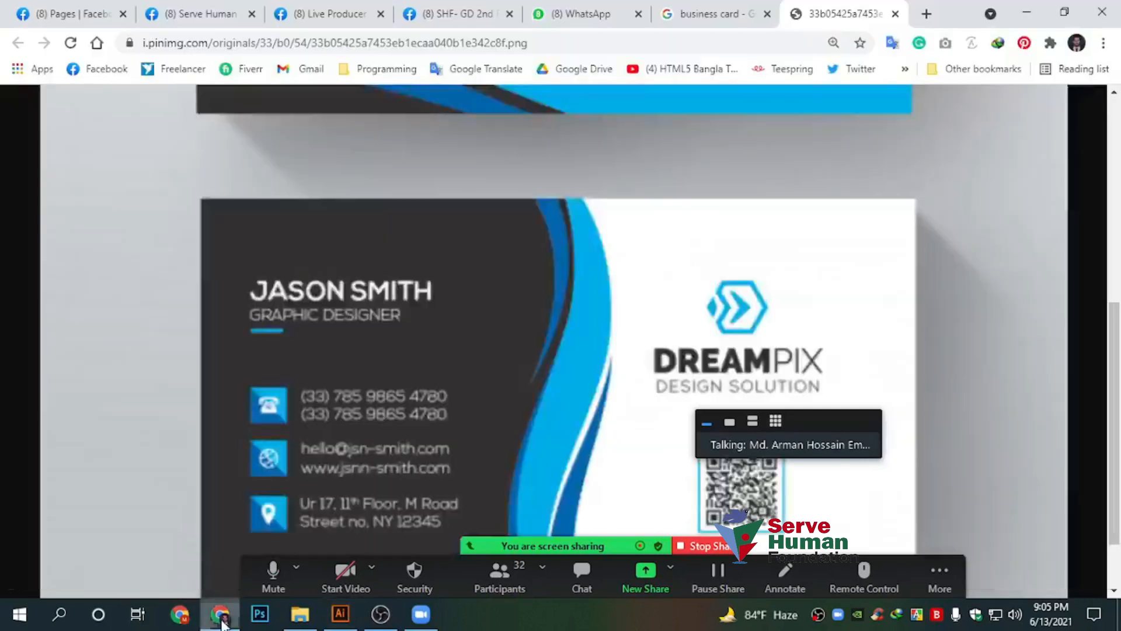
{"action": "left_click", "coordinate": [784, 40]}
{"action": "key", "text": "ctrl+v"}
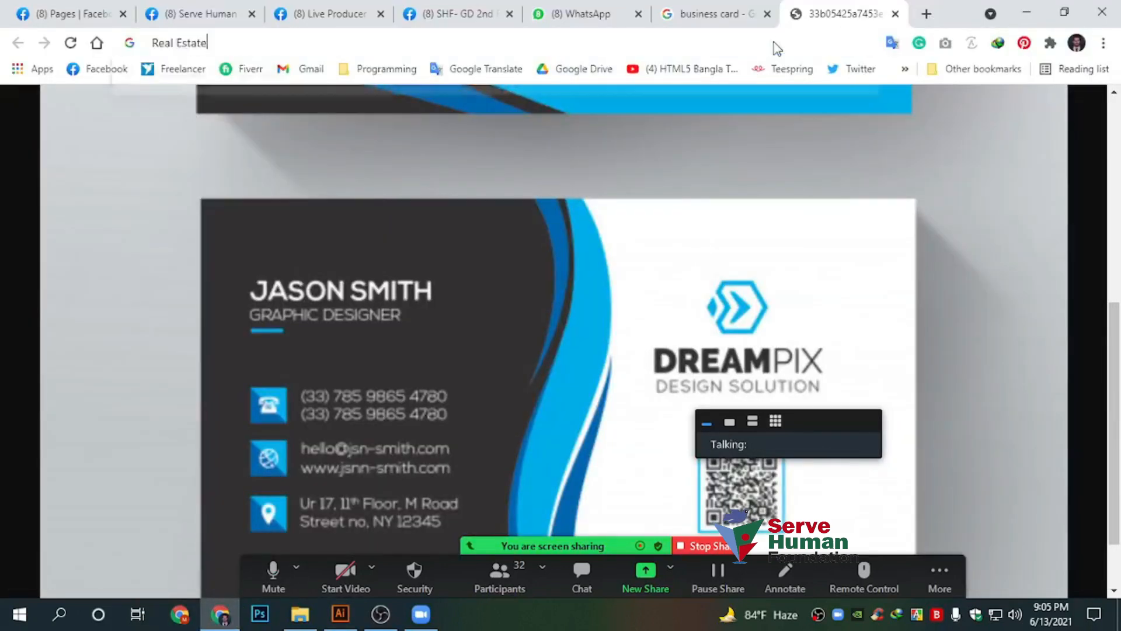
{"action": "key", "text": "Return"}
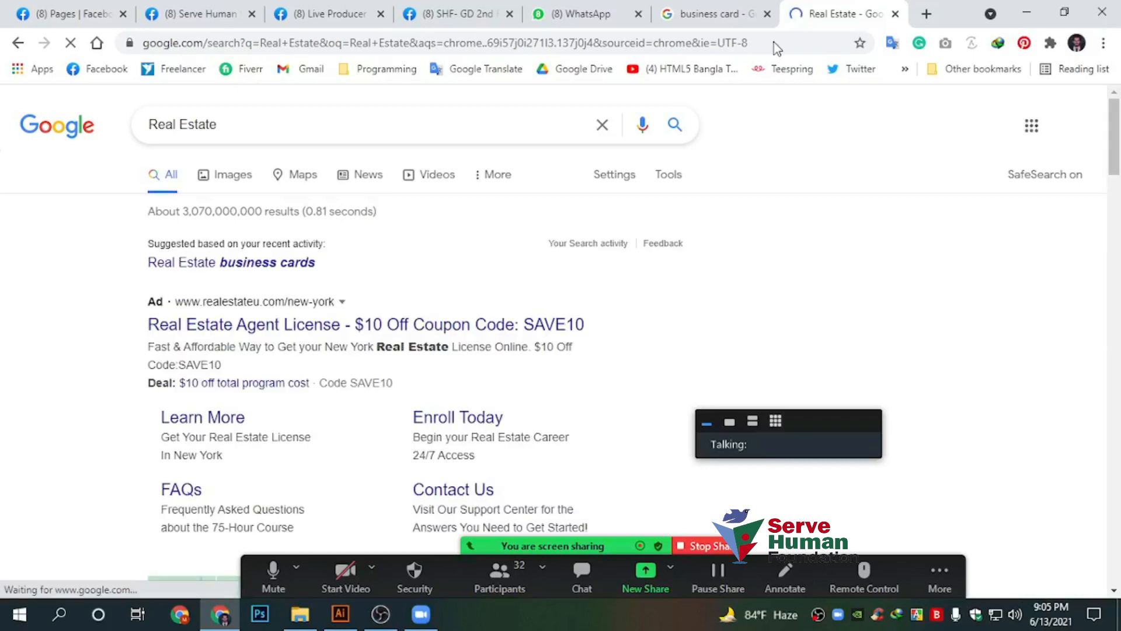
{"action": "left_click", "coordinate": [227, 178]}
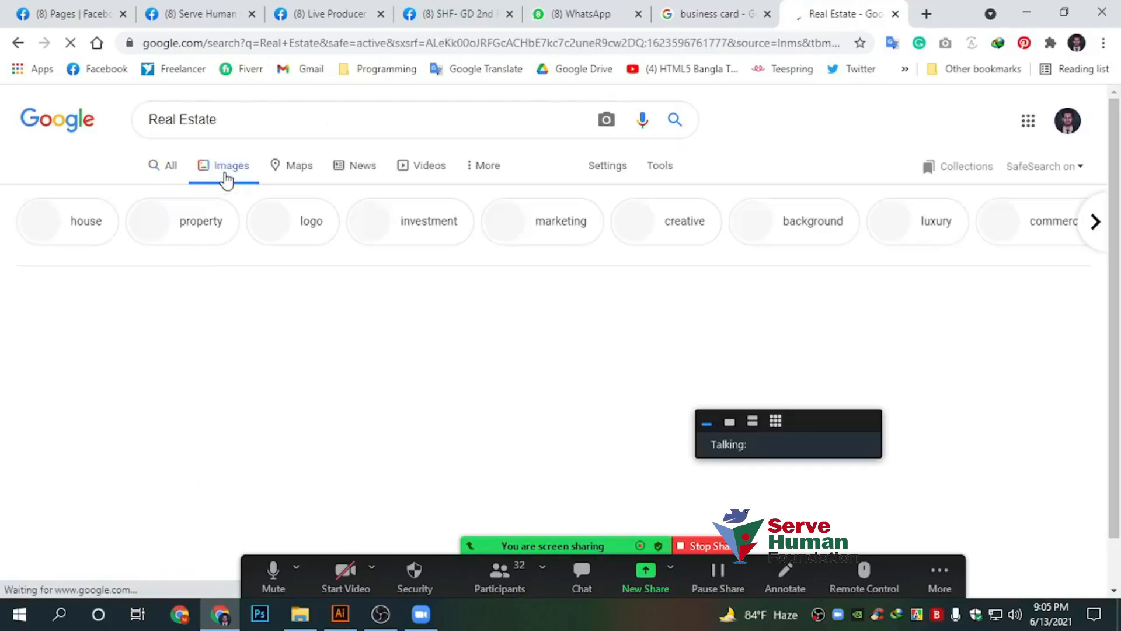
{"action": "scroll", "coordinate": [339, 350], "scroll_direction": "down", "scroll_amount": 5}
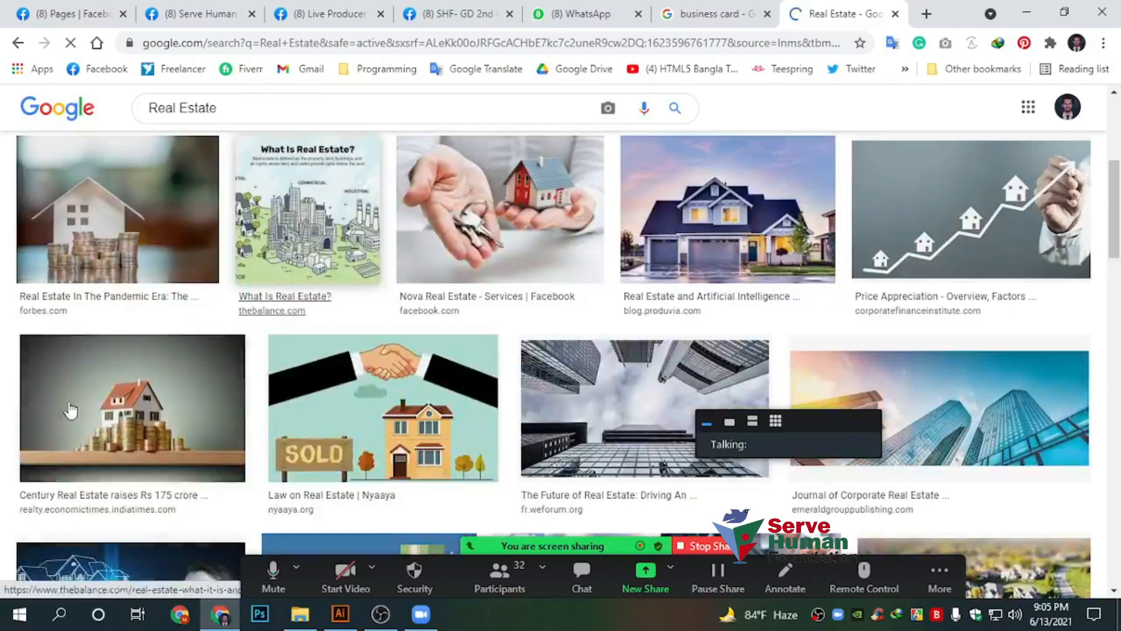
{"action": "left_click", "coordinate": [355, 623]}
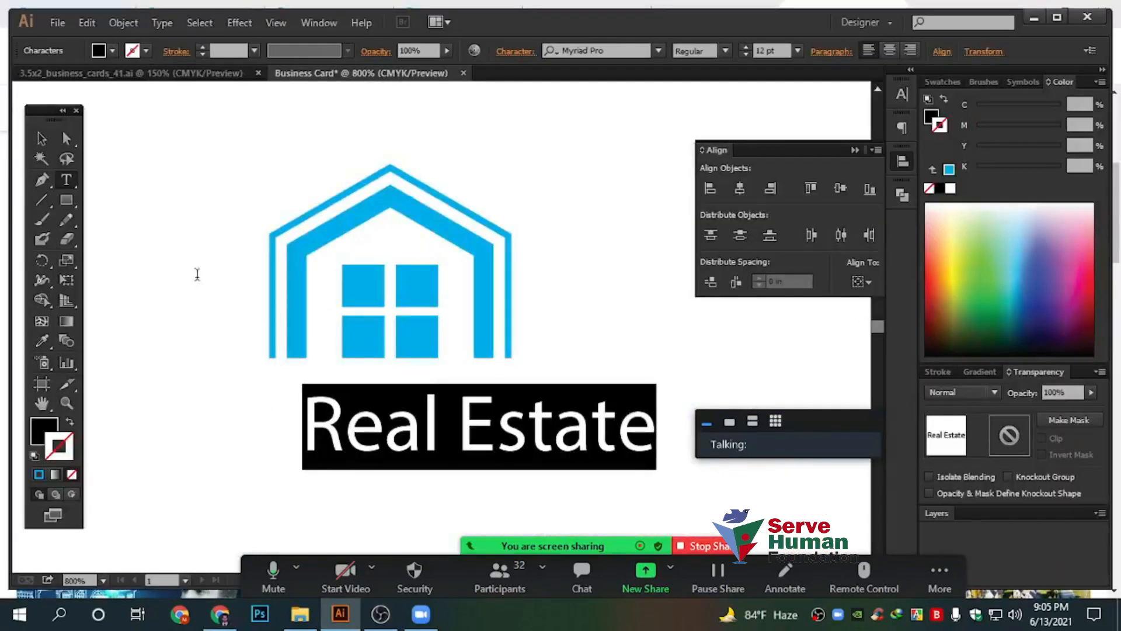
Move the Real Estate text so it sits centred beneath the house logo
{"action": "key", "text": "Escape"}
{"action": "left_click", "coordinate": [634, 337]}
{"action": "left_click_drag", "start_coordinate": [619, 344], "coordinate": [648, 310]}
{"action": "left_click_drag", "start_coordinate": [599, 390], "coordinate": [507, 388]}
{"action": "left_click_drag", "start_coordinate": [566, 491], "coordinate": [403, 175]}
{"action": "left_click", "coordinate": [654, 343]}
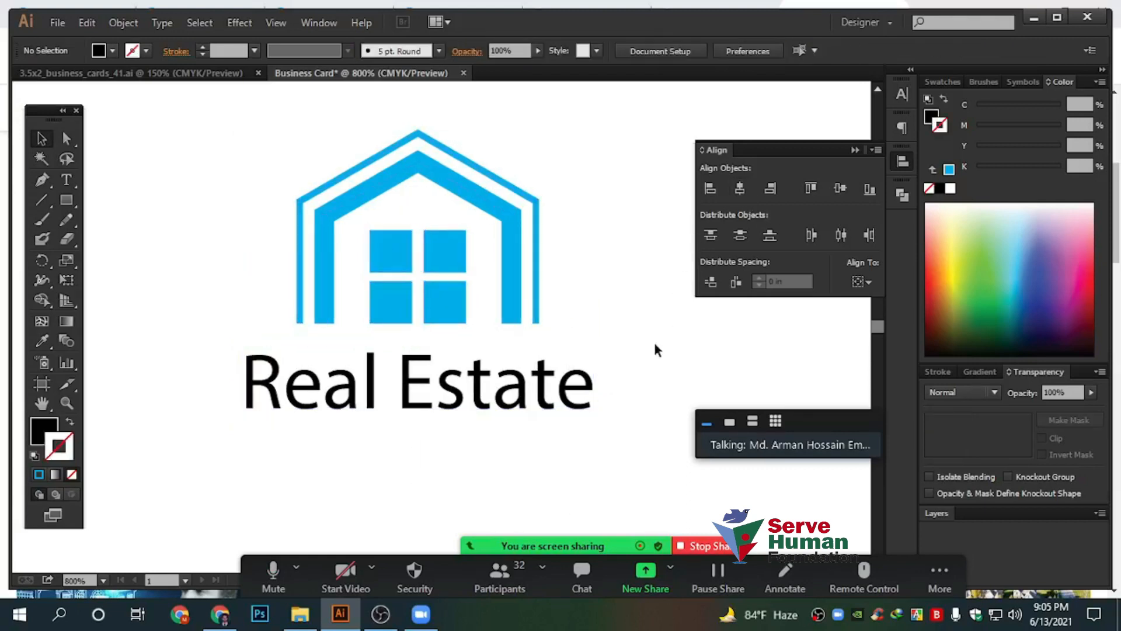
Try All Caps on the Real Estate text in the Character panel, then undo it
{"action": "left_click", "coordinate": [487, 387]}
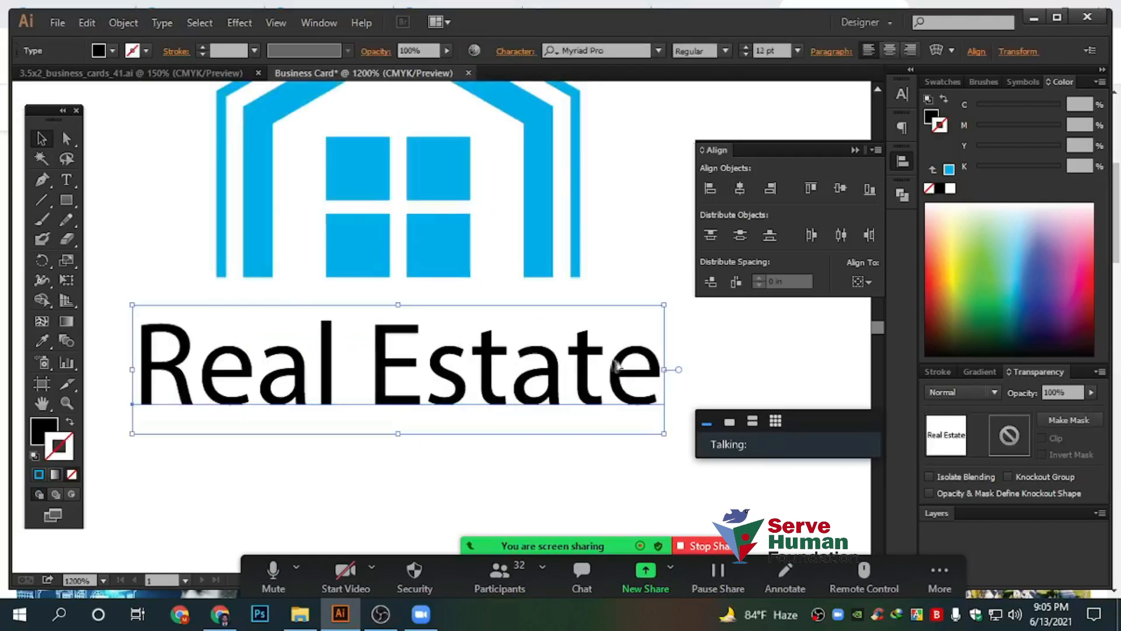
{"action": "scroll", "coordinate": [613, 361], "scroll_direction": "down", "scroll_amount": 3}
{"action": "left_click_drag", "start_coordinate": [618, 312], "coordinate": [530, 326]}
{"action": "left_click", "coordinate": [902, 160]}
{"action": "left_click", "coordinate": [899, 98]}
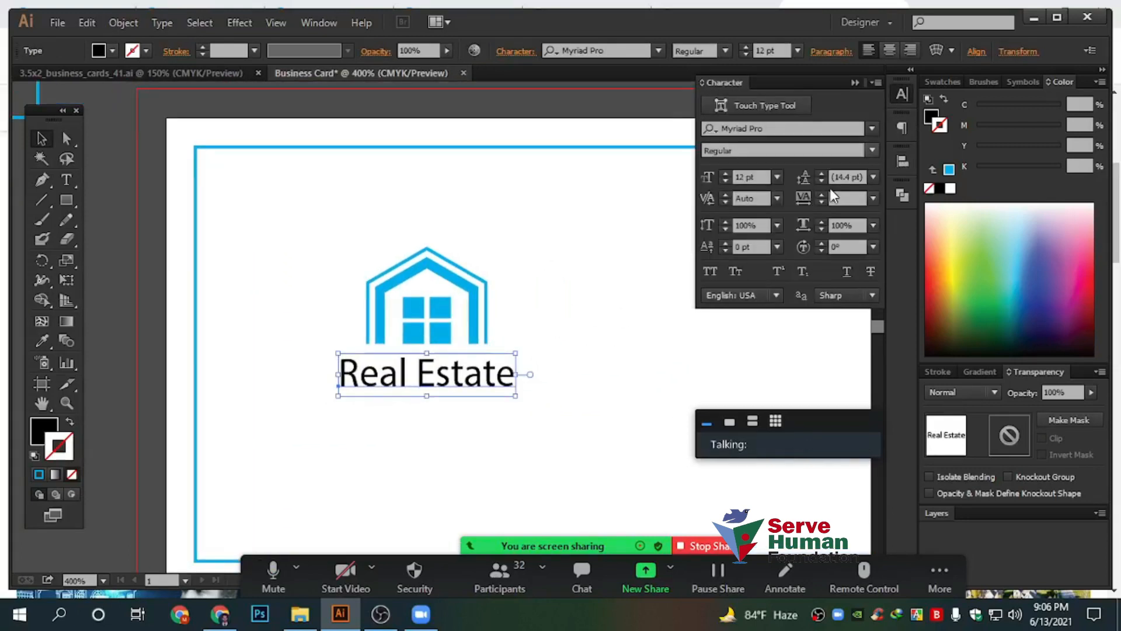
{"action": "left_click", "coordinate": [710, 272]}
{"action": "left_click", "coordinate": [543, 395]}
{"action": "scroll", "coordinate": [508, 397], "scroll_direction": "up", "scroll_amount": 1}
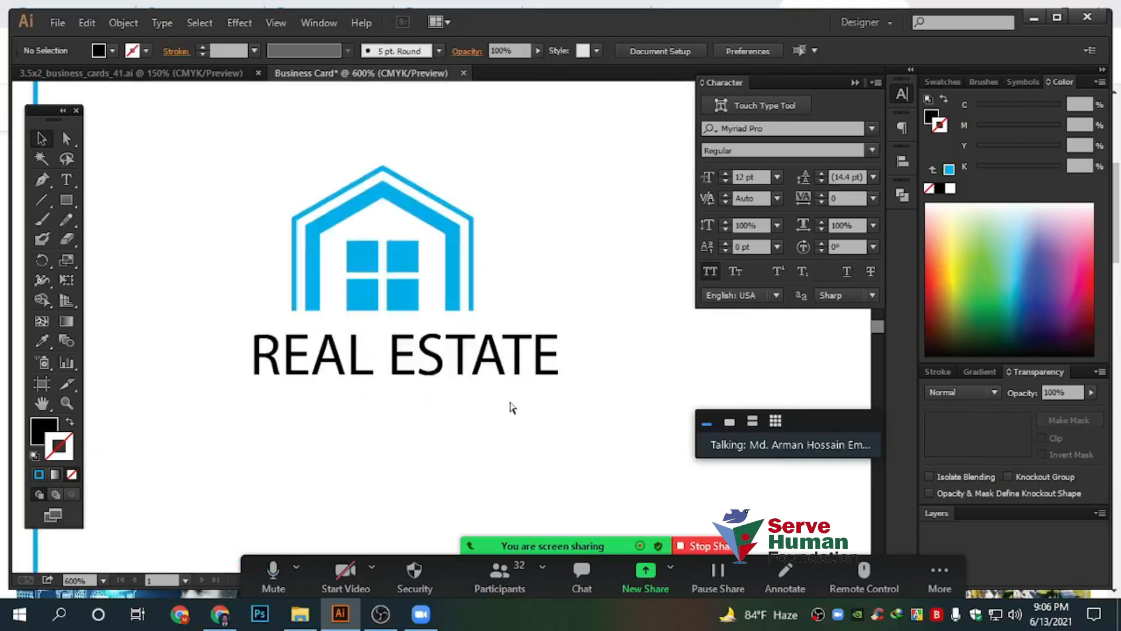
{"action": "key", "text": "ctrl+z"}
{"action": "key", "text": "ctrl+z"}
Change the font from Myriad Pro to Roboto with the Bold style
{"action": "left_click", "coordinate": [616, 52]}
{"action": "type", "text": "robo"}
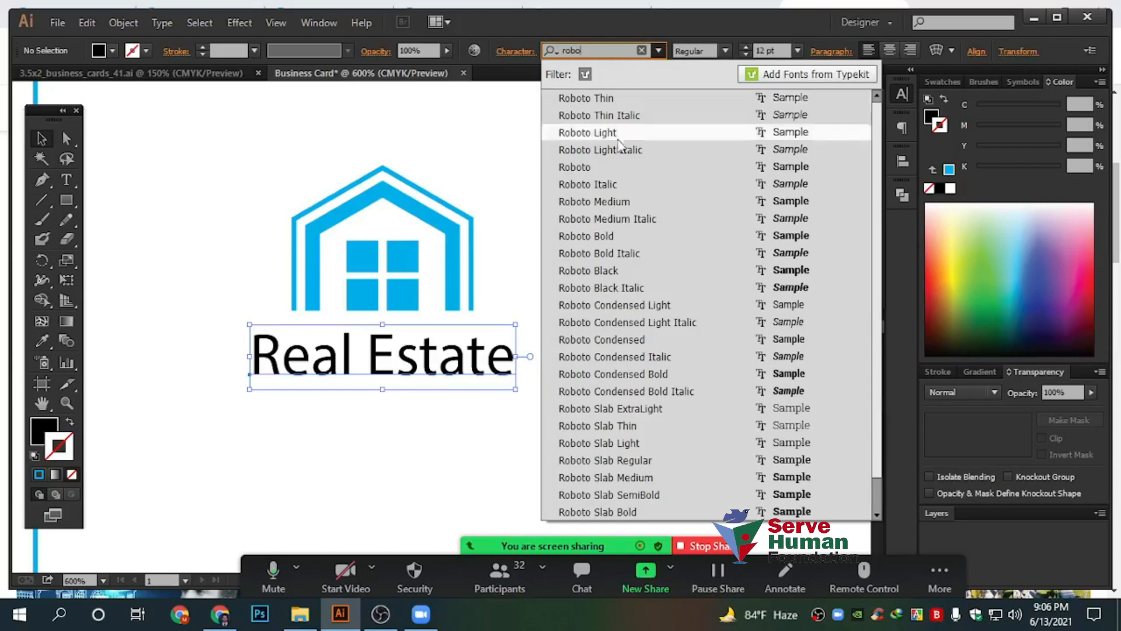
{"action": "left_click", "coordinate": [608, 167]}
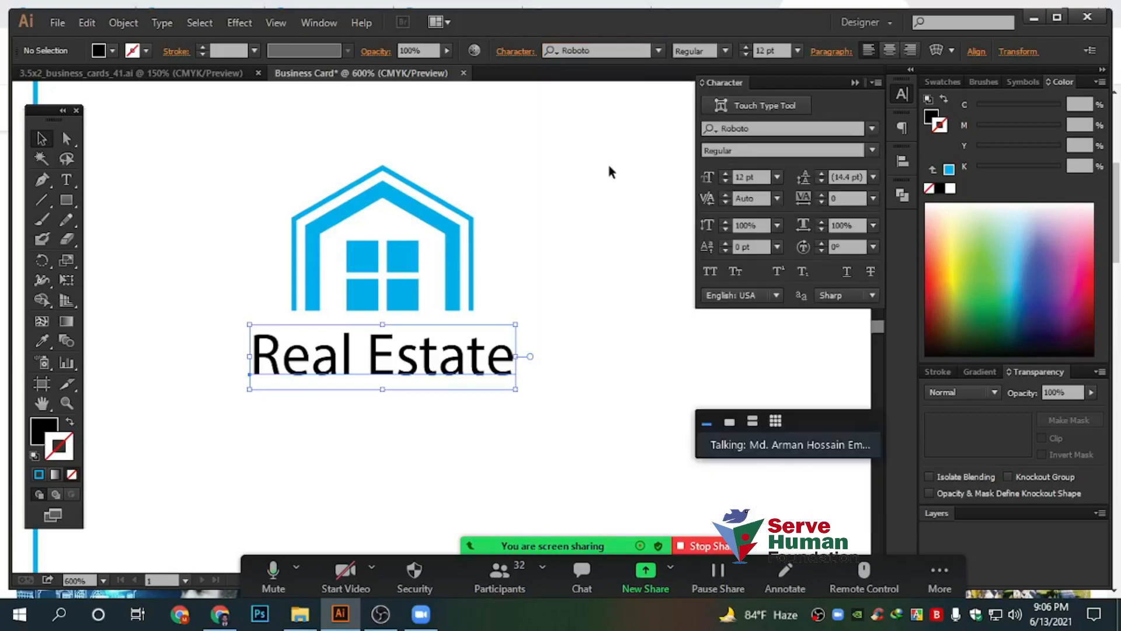
{"action": "left_click", "coordinate": [726, 51]}
{"action": "left_click", "coordinate": [704, 223]}
{"action": "left_click", "coordinate": [573, 288]}
Reselect the Real Estate text and apply Roboto Bold to it
{"action": "left_click", "coordinate": [458, 384]}
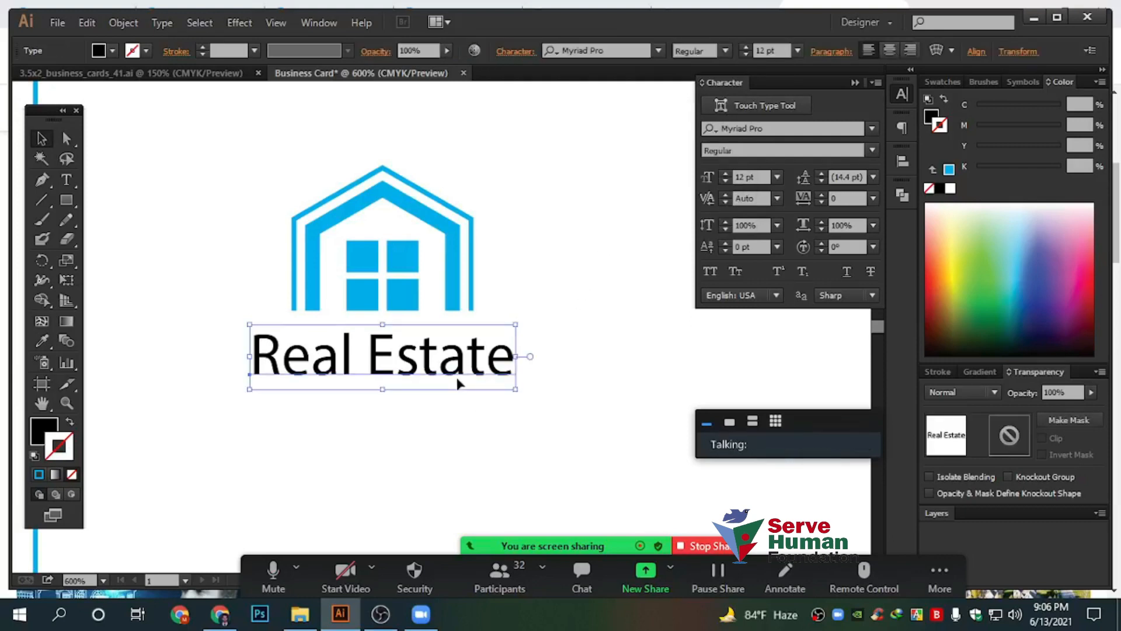
{"action": "left_click", "coordinate": [603, 51]}
{"action": "type", "text": "r"}
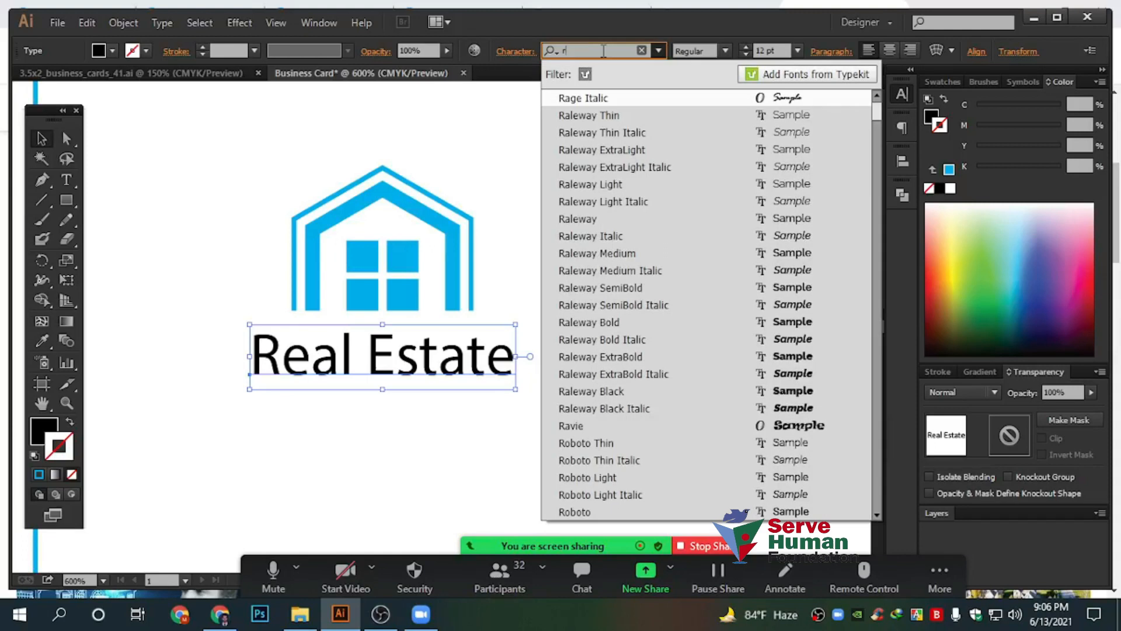
{"action": "type", "text": "obo"}
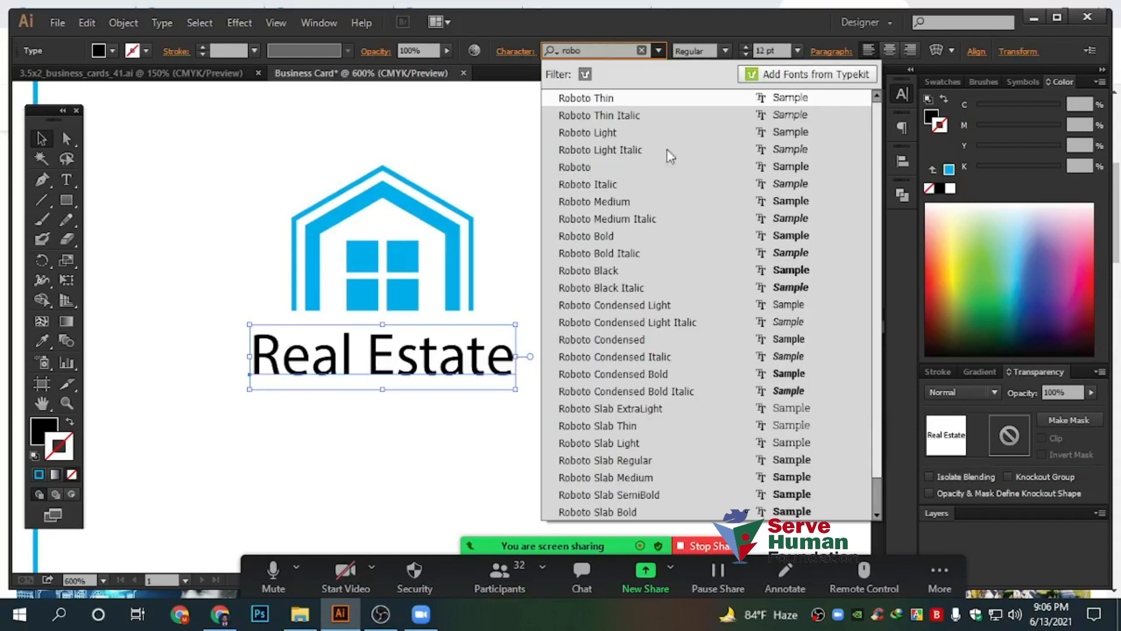
{"action": "left_click", "coordinate": [670, 236]}
{"action": "left_click", "coordinate": [670, 228]}
{"action": "scroll", "coordinate": [539, 302], "scroll_direction": "down", "scroll_amount": 1}
{"action": "scroll", "coordinate": [389, 378], "scroll_direction": "up", "scroll_amount": 1}
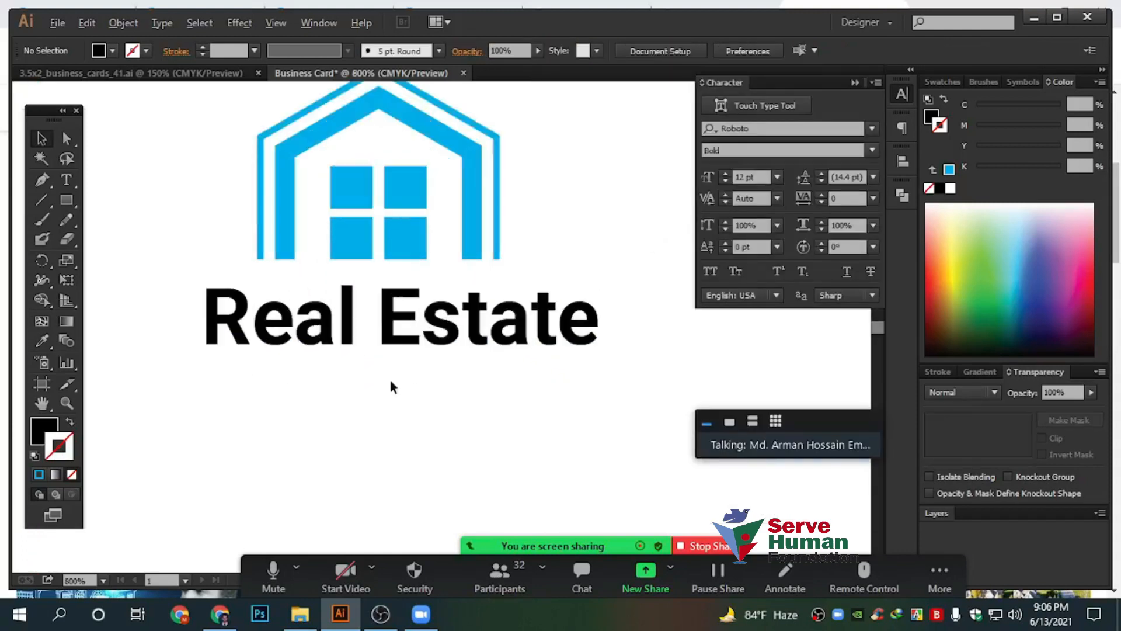
{"action": "left_click", "coordinate": [596, 322]}
Narrow the Real Estate text to the house width and centre it horizontally under the logo
{"action": "left_click_drag", "start_coordinate": [606, 325], "coordinate": [569, 324]}
{"action": "left_click_drag", "start_coordinate": [575, 400], "coordinate": [292, 140]}
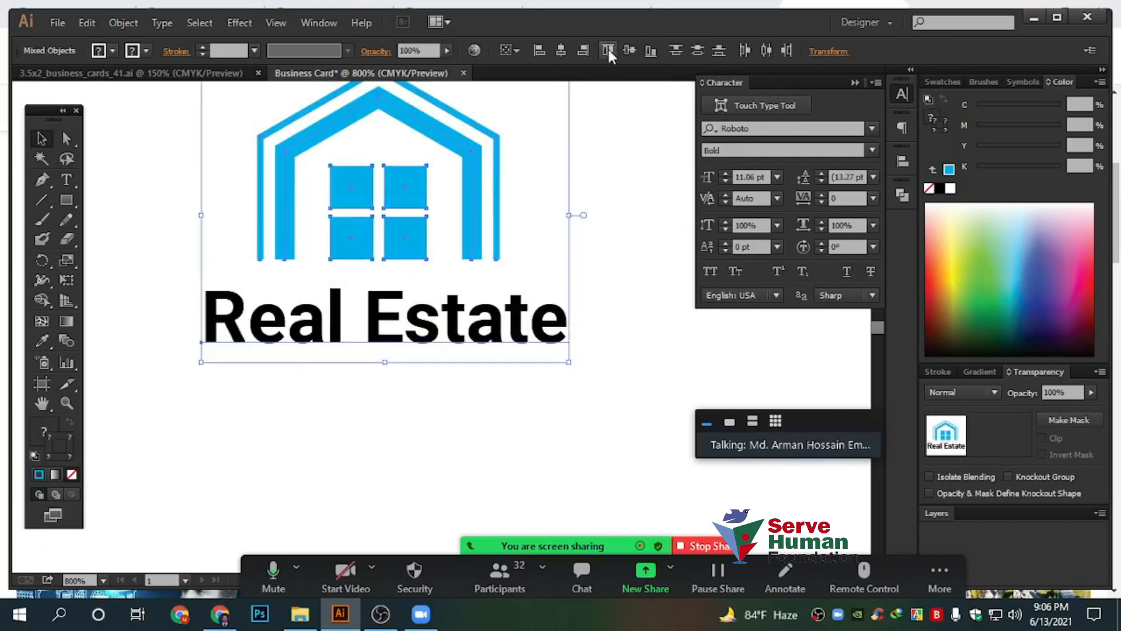
{"action": "left_click", "coordinate": [630, 49]}
{"action": "key", "text": "ctrl+z"}
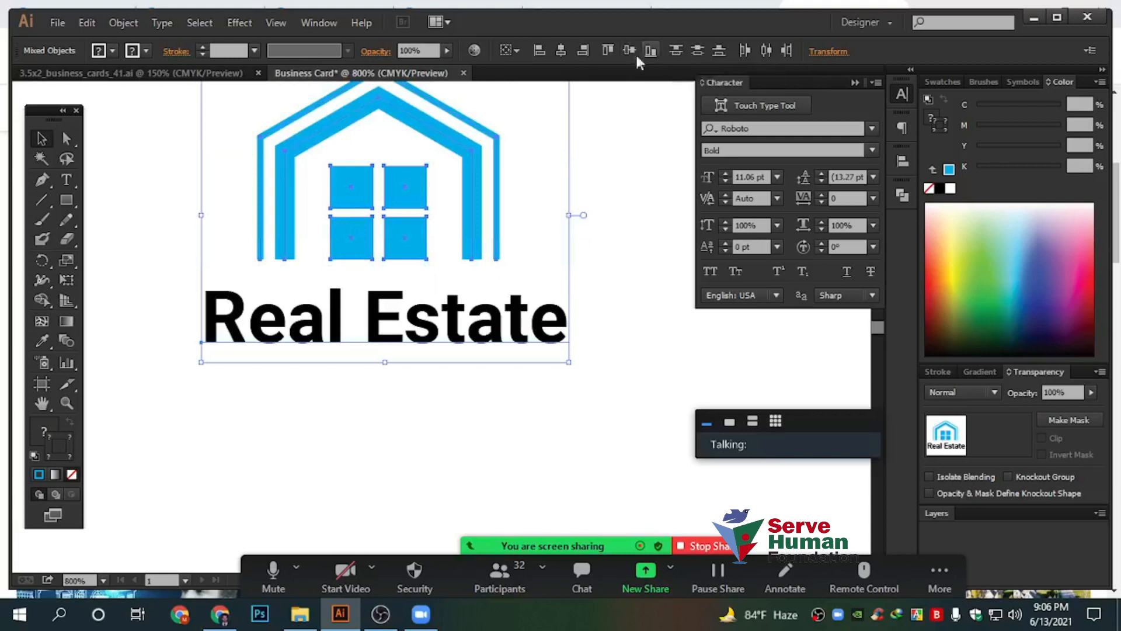
{"action": "left_click", "coordinate": [559, 51]}
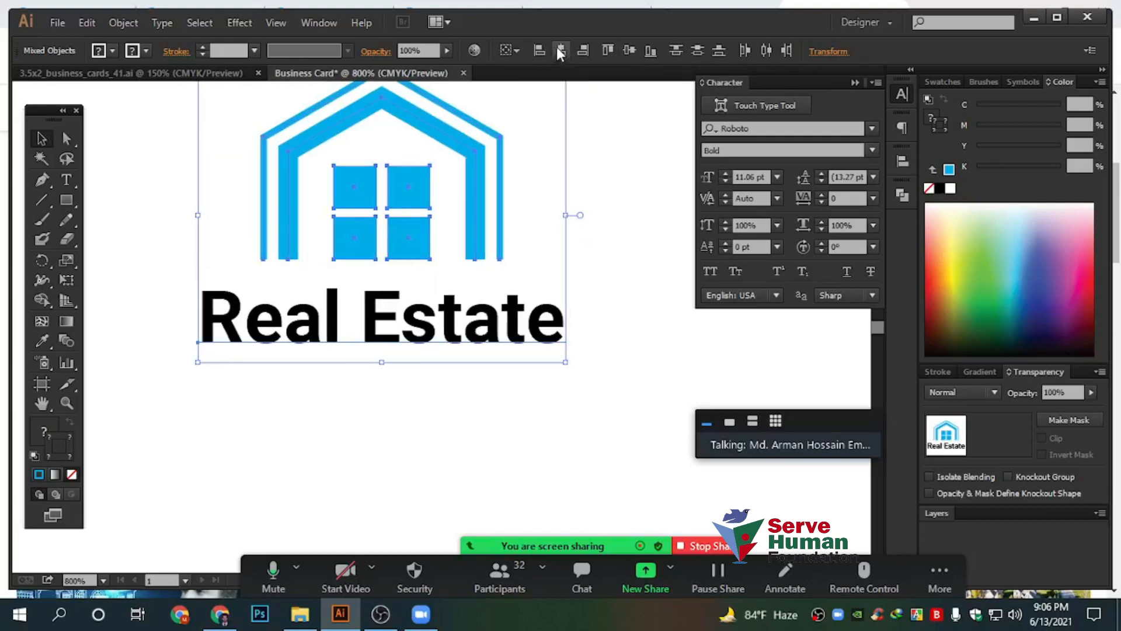
{"action": "left_click", "coordinate": [601, 155]}
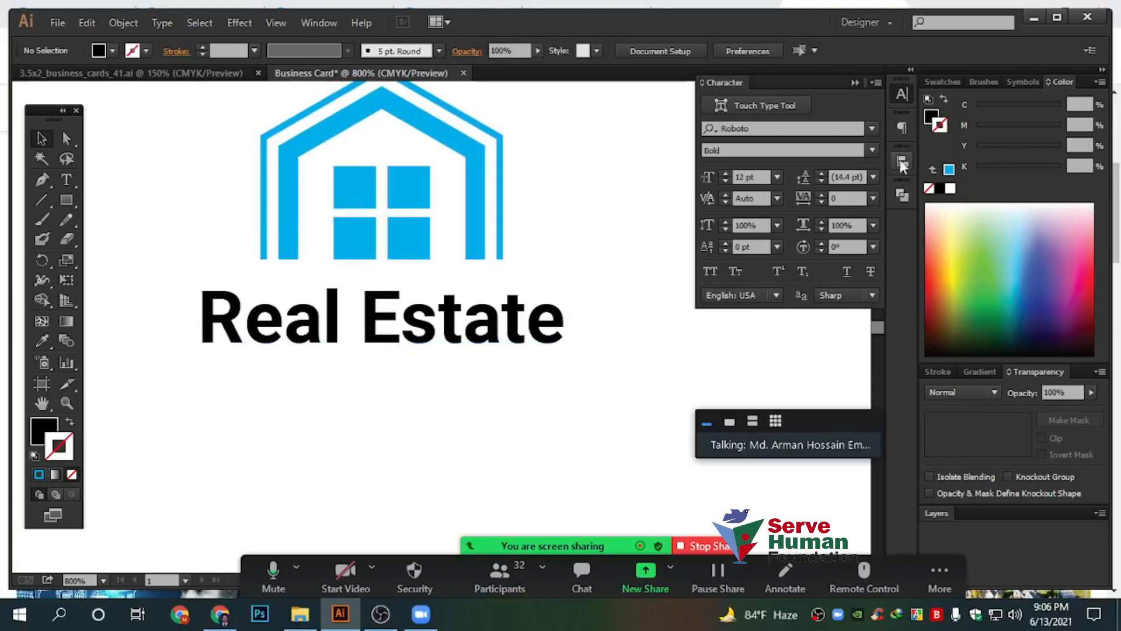
Frame the logo and select the house icon group
{"action": "left_click", "coordinate": [902, 163]}
{"action": "left_click", "coordinate": [855, 150]}
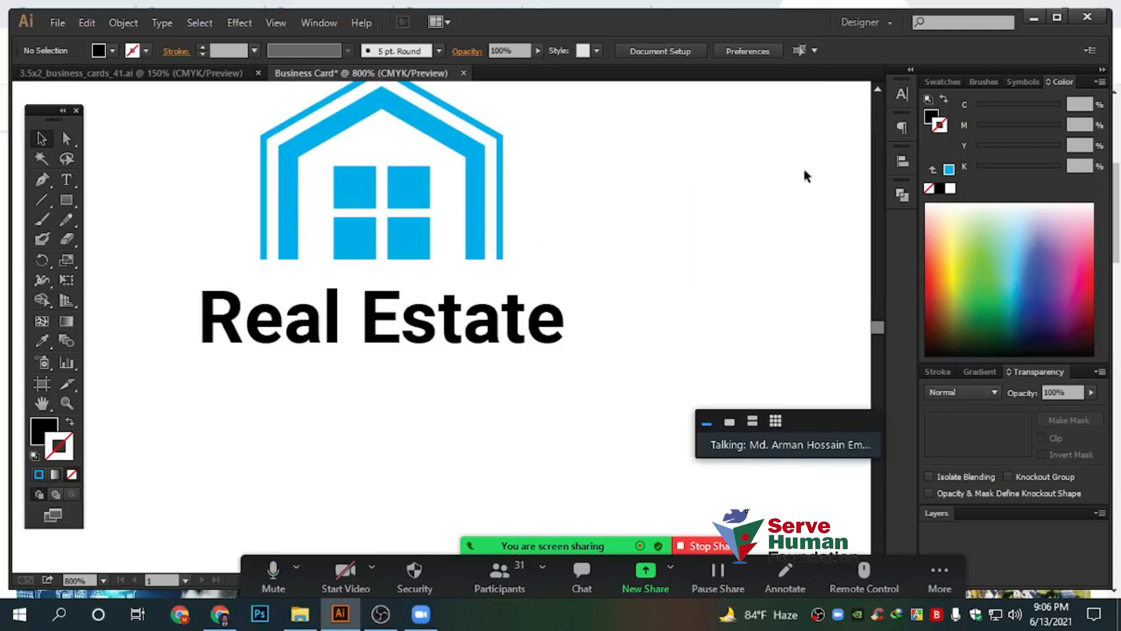
{"action": "left_click_drag", "start_coordinate": [608, 231], "coordinate": [594, 253]}
{"action": "scroll", "coordinate": [513, 391], "scroll_direction": "down", "scroll_amount": 3}
{"action": "left_click_drag", "start_coordinate": [604, 313], "coordinate": [493, 297]}
{"action": "scroll", "coordinate": [348, 348], "scroll_direction": "up", "scroll_amount": 2}
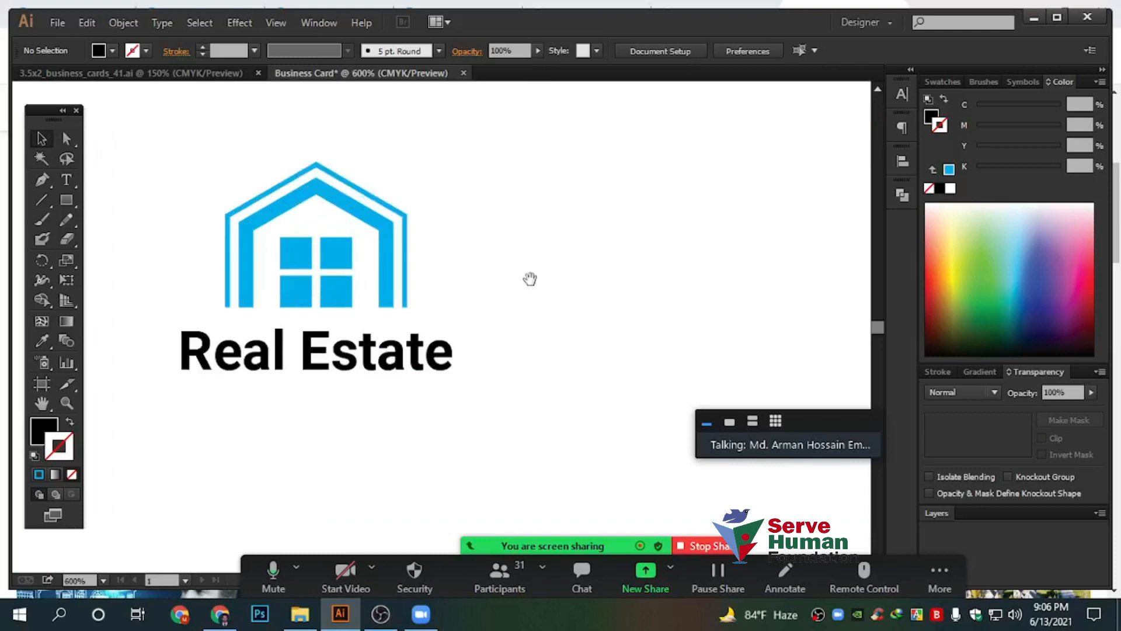
{"action": "left_click_drag", "start_coordinate": [195, 132], "coordinate": [487, 285]}
Colour the house's two outline paths a darker blue swatch
{"action": "left_click", "coordinate": [940, 85]}
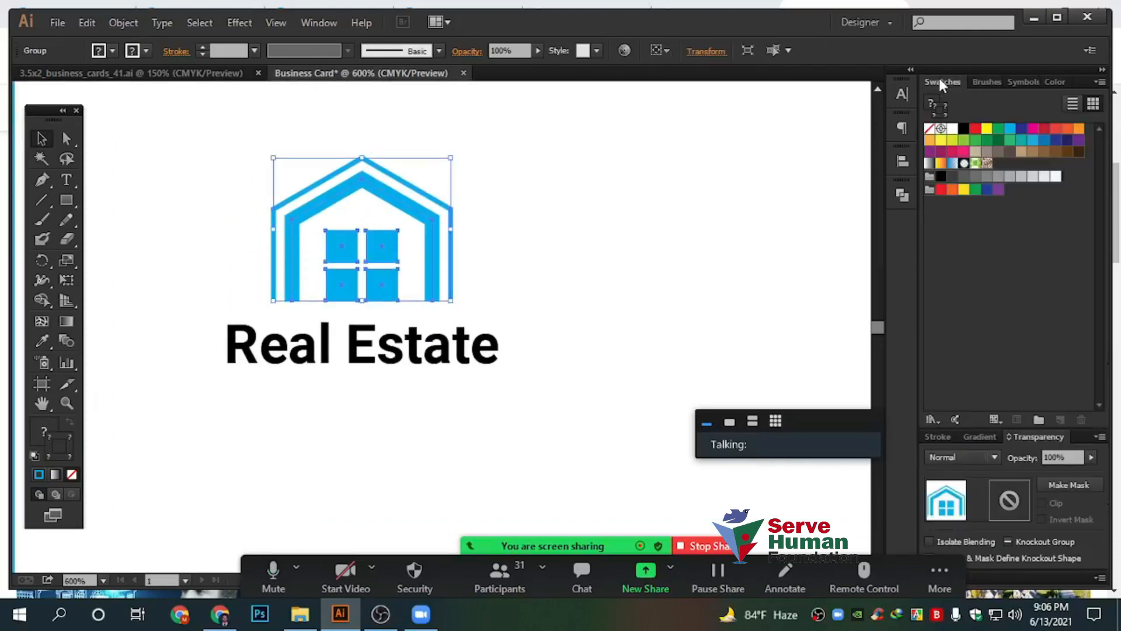
{"action": "left_click", "coordinate": [1044, 141]}
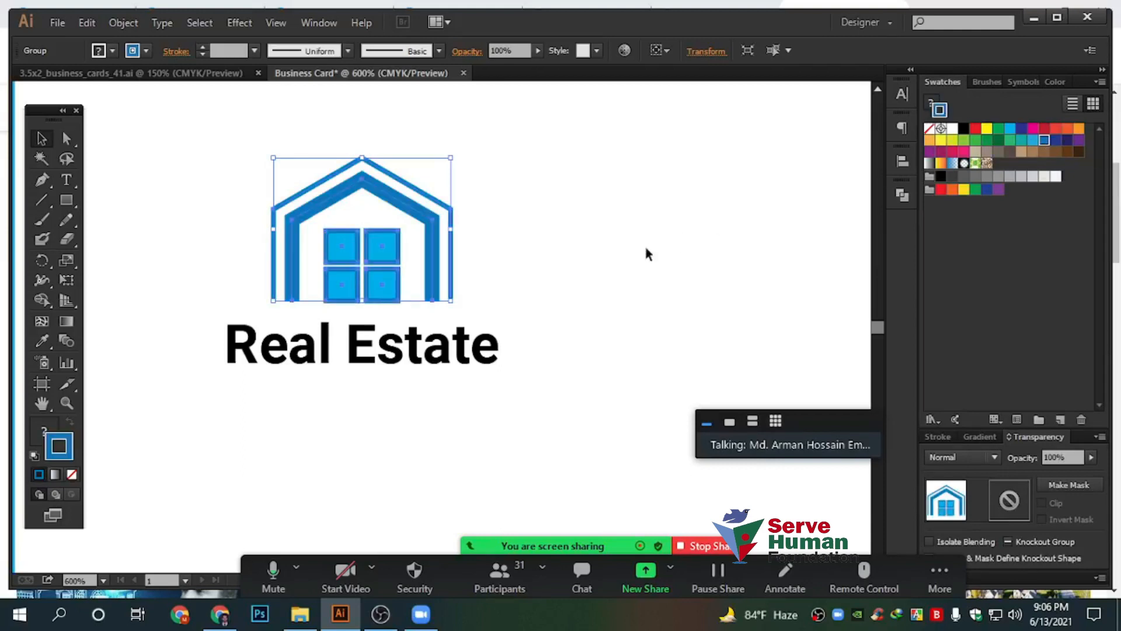
{"action": "key", "text": "ctrl+z"}
{"action": "left_click_drag", "start_coordinate": [541, 281], "coordinate": [415, 213]}
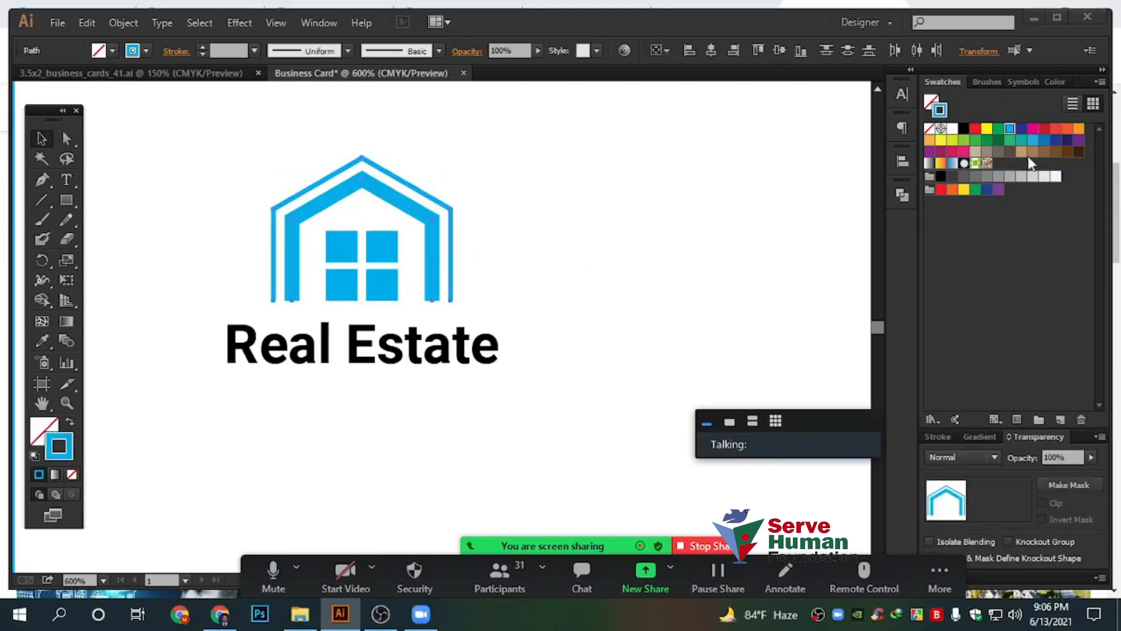
{"action": "left_click", "coordinate": [1046, 145]}
{"action": "left_click", "coordinate": [590, 276]}
Apply the same darker blue swatch to the four window squares
{"action": "scroll", "coordinate": [333, 302], "scroll_direction": "up", "scroll_amount": 2}
{"action": "left_click_drag", "start_coordinate": [289, 158], "coordinate": [484, 292]}
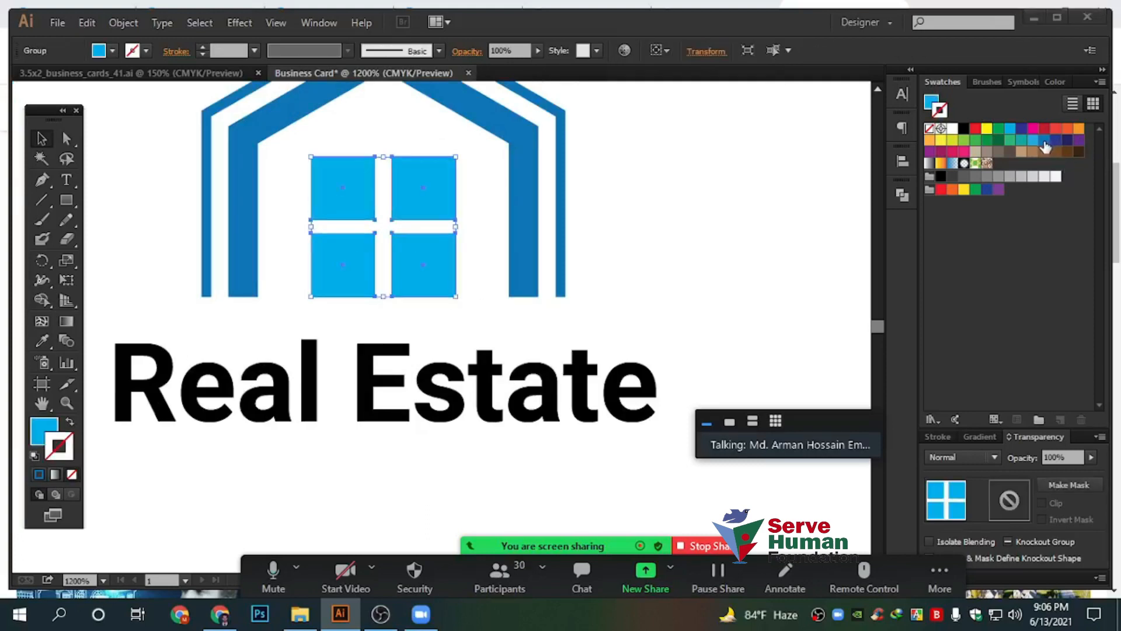
{"action": "left_click", "coordinate": [1054, 82]}
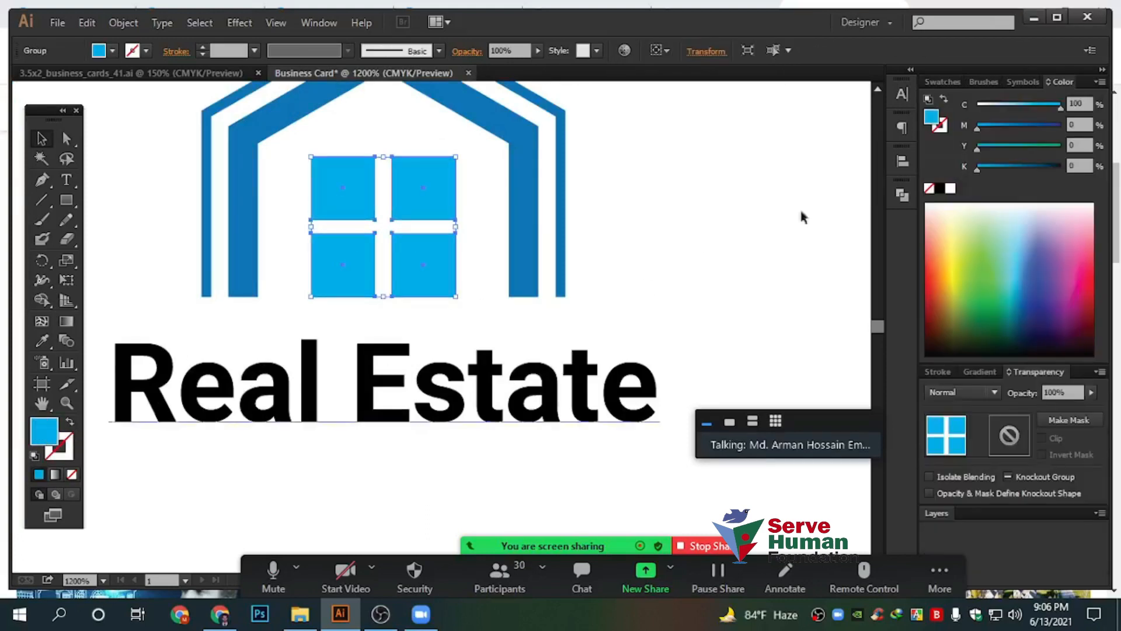
{"action": "left_click", "coordinate": [942, 82]}
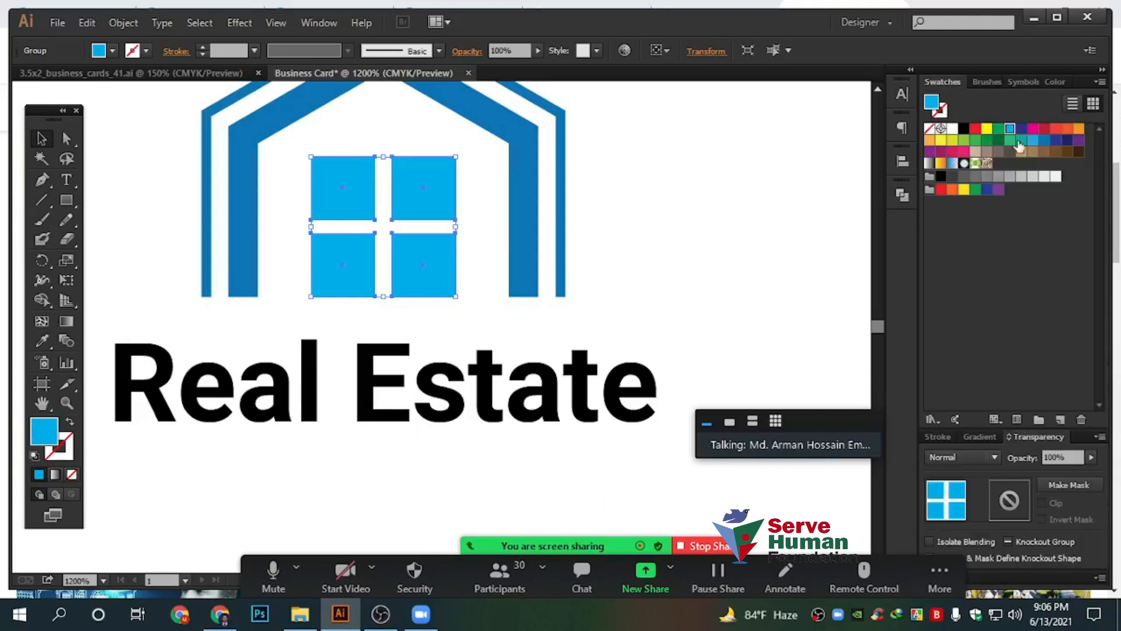
{"action": "left_click", "coordinate": [1045, 145]}
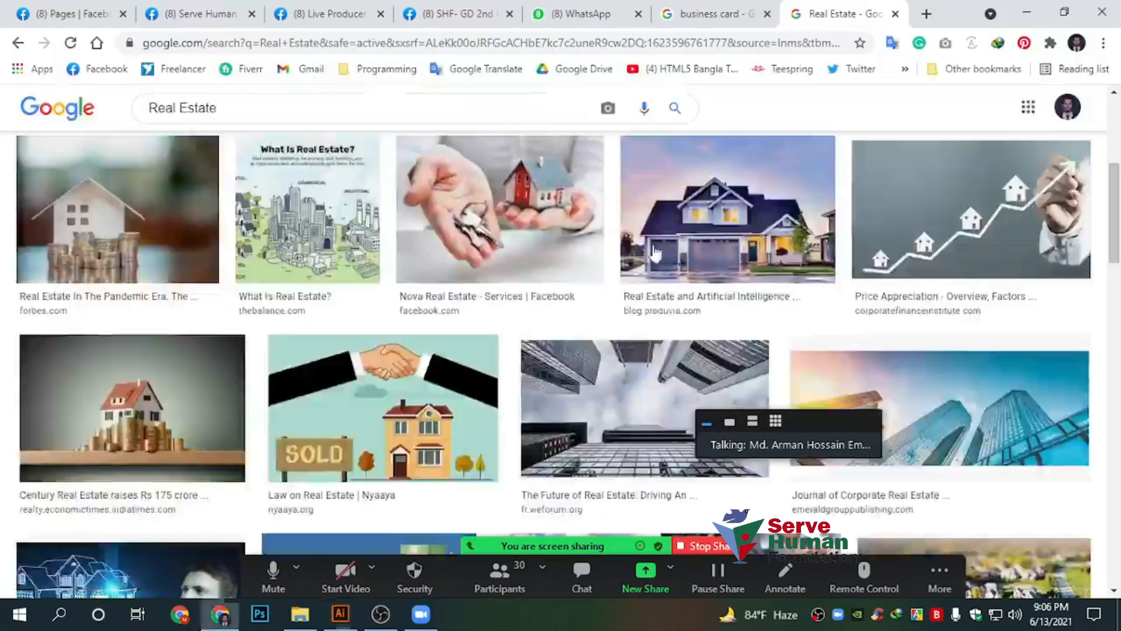
{"action": "left_click", "coordinate": [654, 252]}
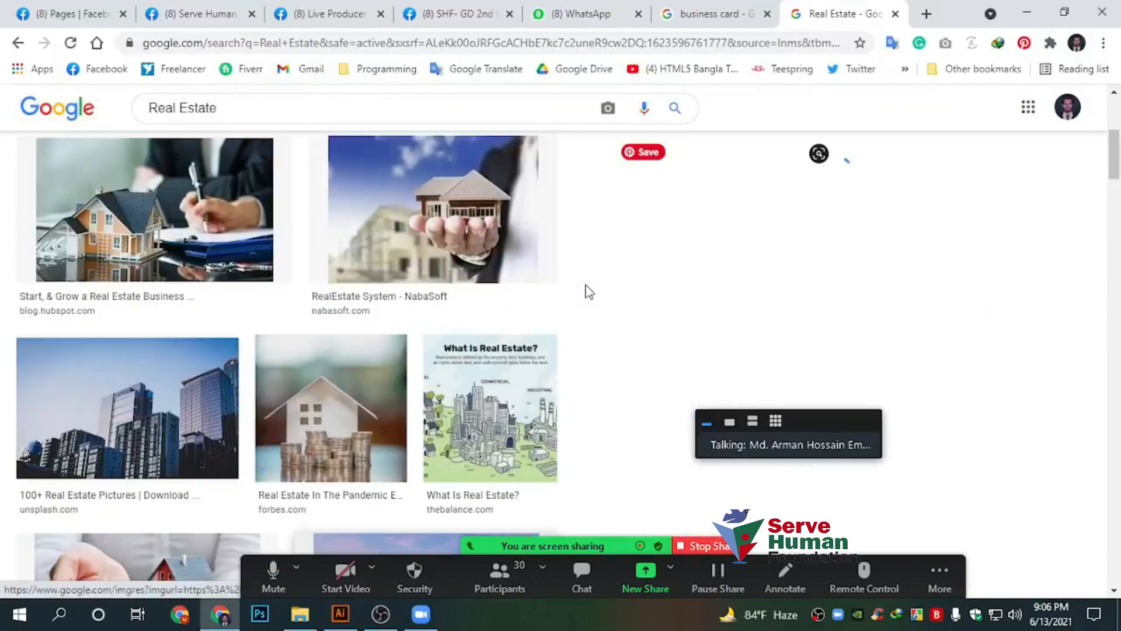
{"action": "key", "text": "alt+Tab"}
{"action": "left_click", "coordinate": [611, 285]}
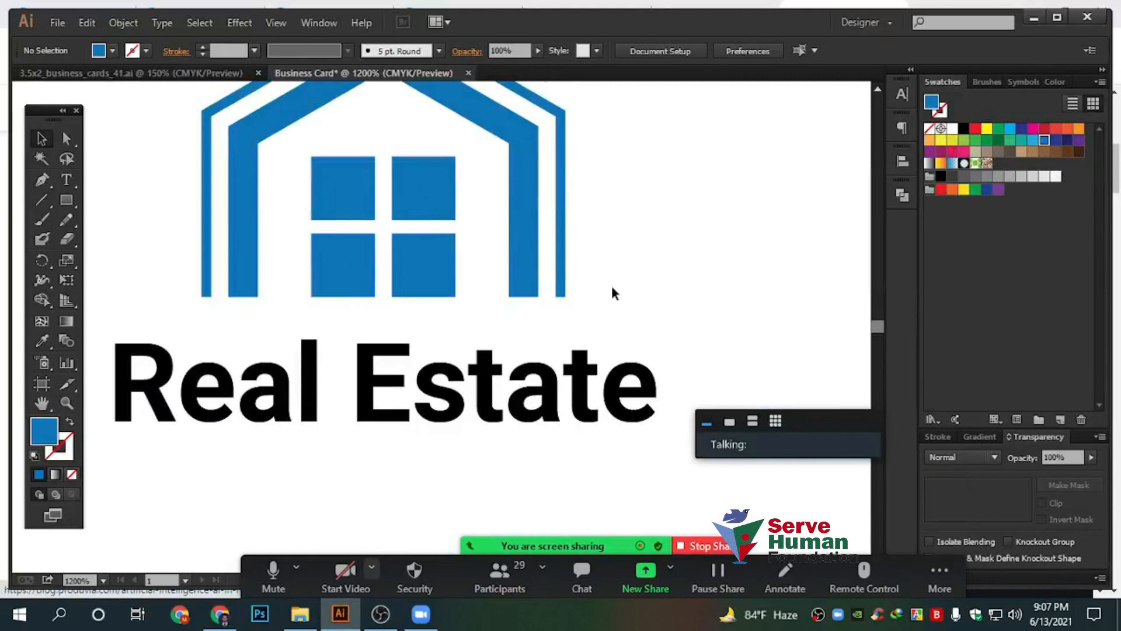
{"action": "scroll", "coordinate": [614, 285], "scroll_direction": "down", "scroll_amount": 2}
{"action": "left_click_drag", "start_coordinate": [753, 306], "coordinate": [665, 316]}
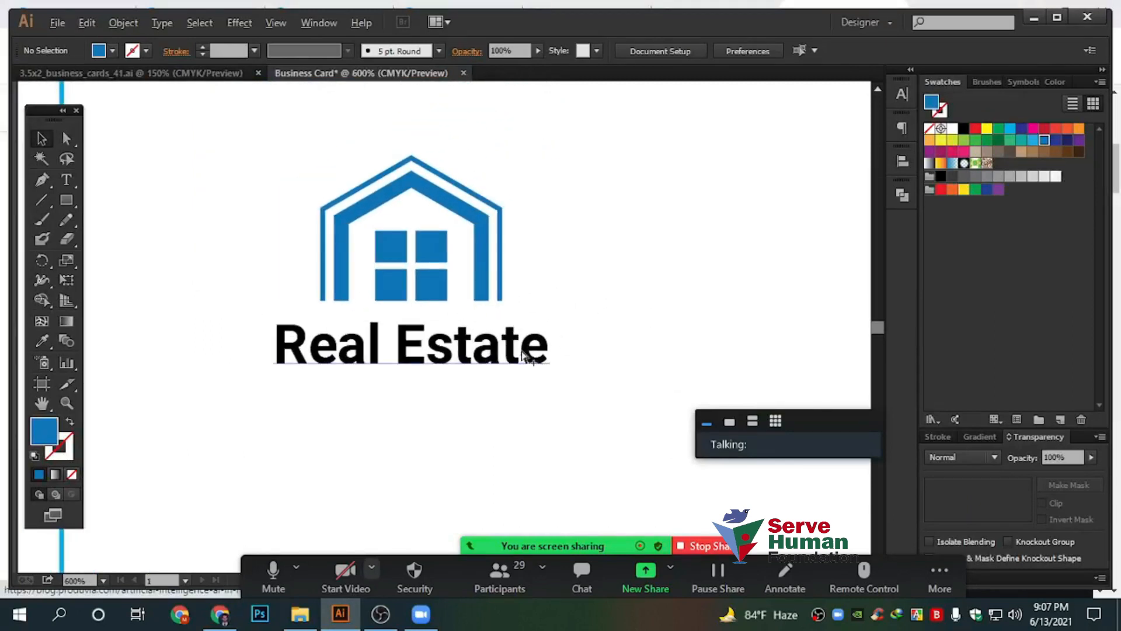
Colour the Real Estate text dark navy, about C85 M50 Y0 K69
{"action": "left_click", "coordinate": [532, 353]}
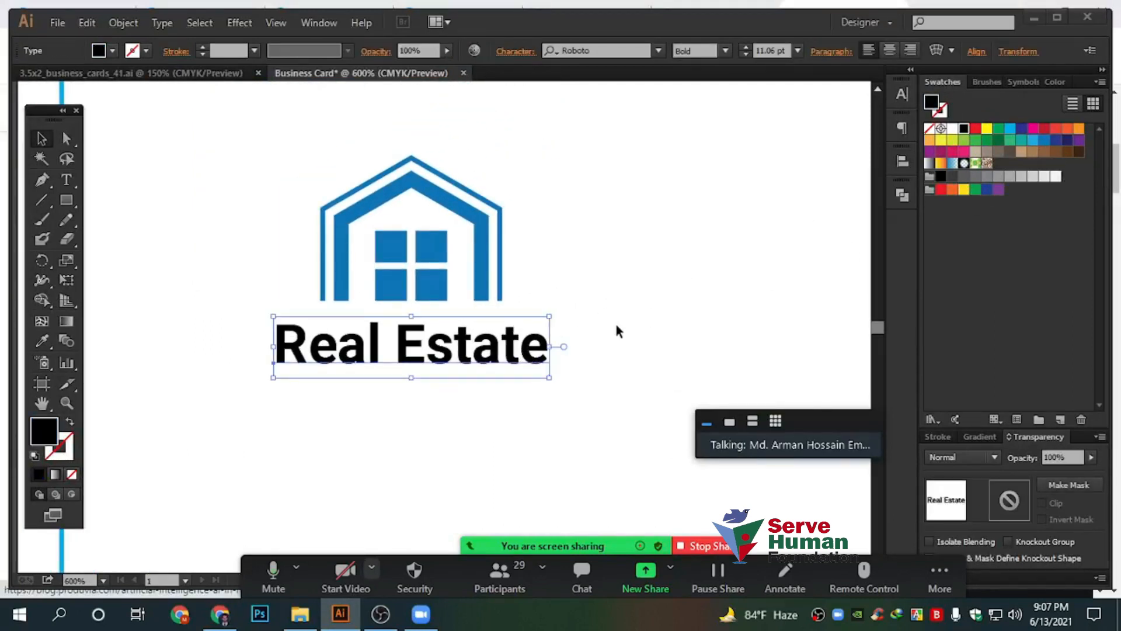
{"action": "left_click", "coordinate": [584, 368]}
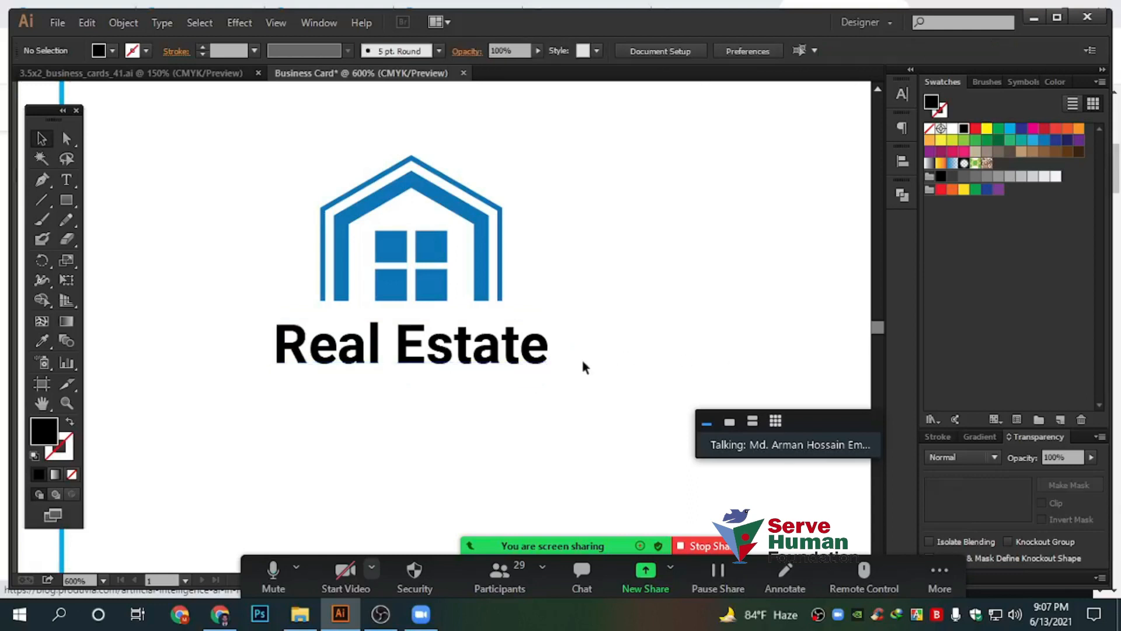
{"action": "left_click", "coordinate": [532, 354]}
{"action": "left_click", "coordinate": [1045, 141]}
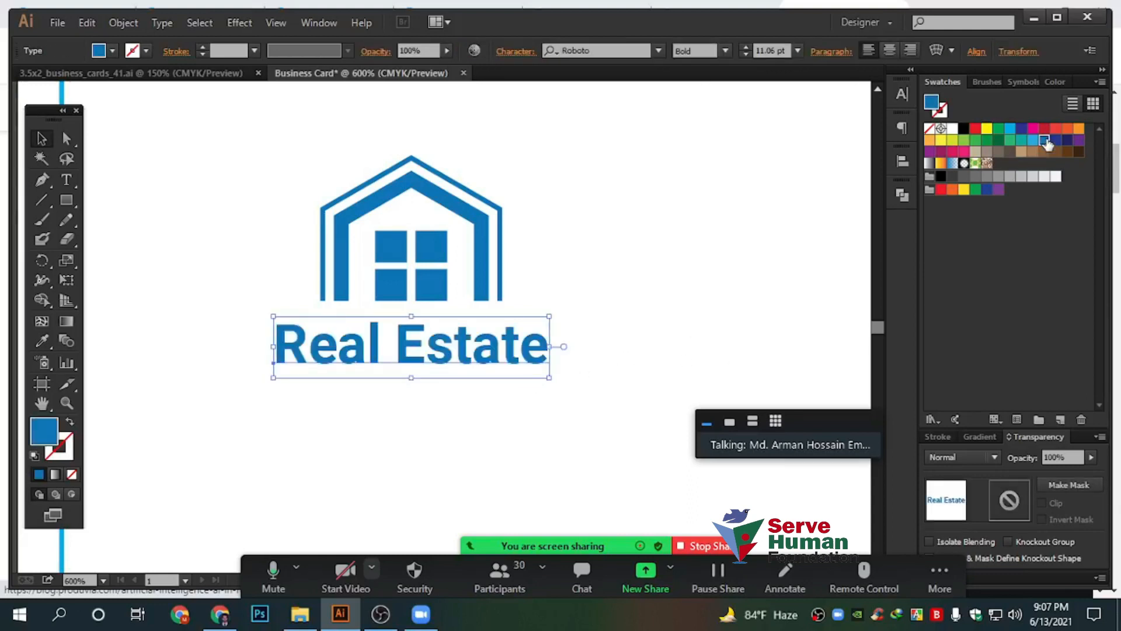
{"action": "left_click", "coordinate": [1053, 82]}
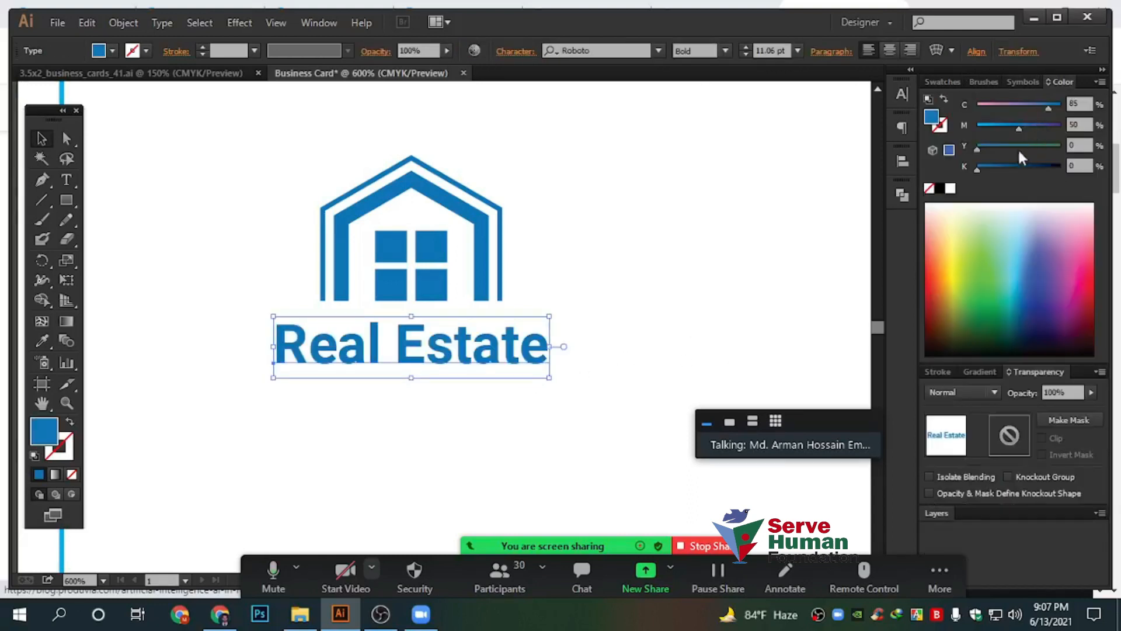
{"action": "left_click_drag", "start_coordinate": [976, 169], "coordinate": [1035, 168]}
{"action": "left_click", "coordinate": [631, 262]}
Select the house logo and Real Estate text together
{"action": "scroll", "coordinate": [616, 293], "scroll_direction": "down", "scroll_amount": 1}
{"action": "left_click_drag", "start_coordinate": [706, 307], "coordinate": [526, 320]}
{"action": "left_click", "coordinate": [370, 350]}
{"action": "left_click_drag", "start_coordinate": [456, 430], "coordinate": [141, 194]}
Group the logo and text and move the group toward the card centre
{"action": "key", "text": "ctrl+g"}
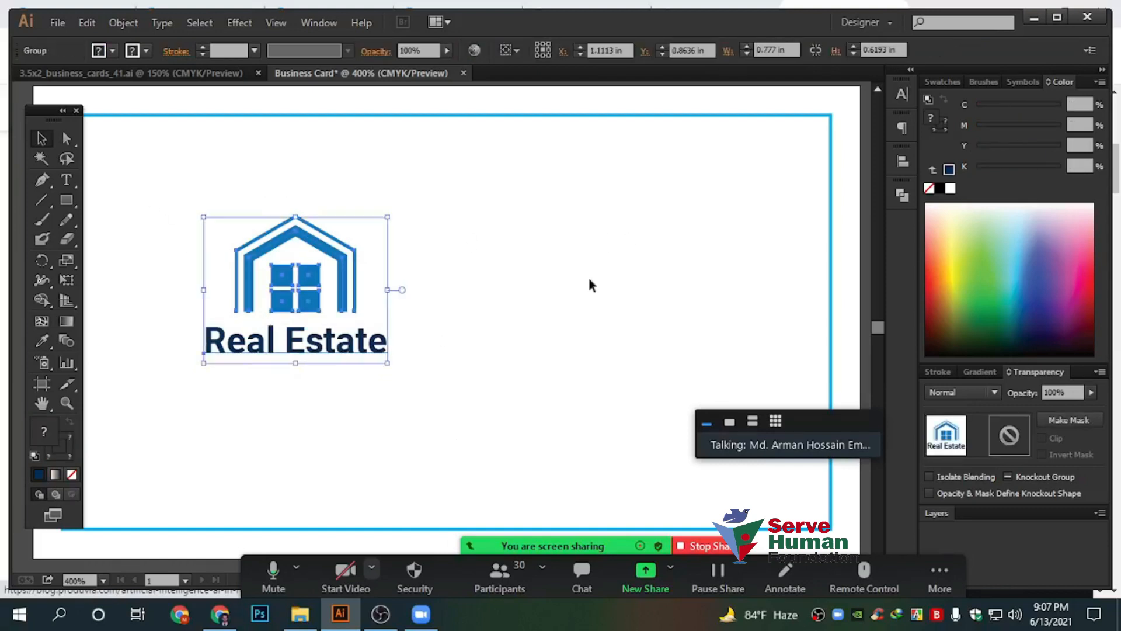
{"action": "left_click", "coordinate": [589, 278]}
{"action": "left_click_drag", "start_coordinate": [345, 269], "coordinate": [462, 313]}
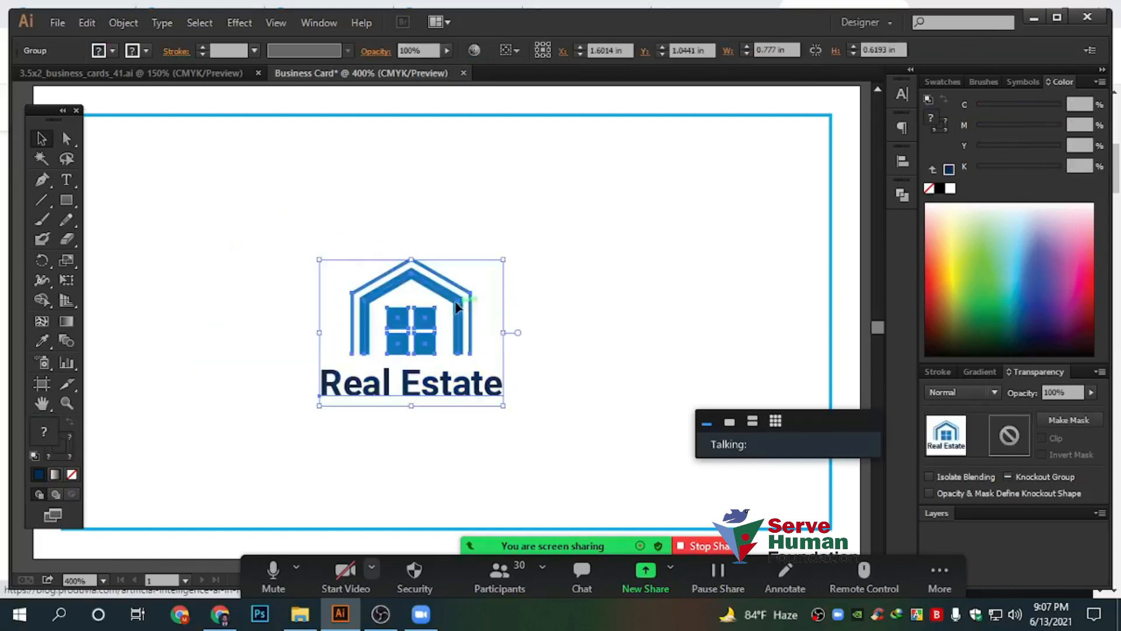
{"action": "left_click", "coordinate": [533, 300]}
{"action": "scroll", "coordinate": [388, 310], "scroll_direction": "up", "scroll_amount": 2}
{"action": "scroll", "coordinate": [389, 310], "scroll_direction": "up", "scroll_amount": 2}
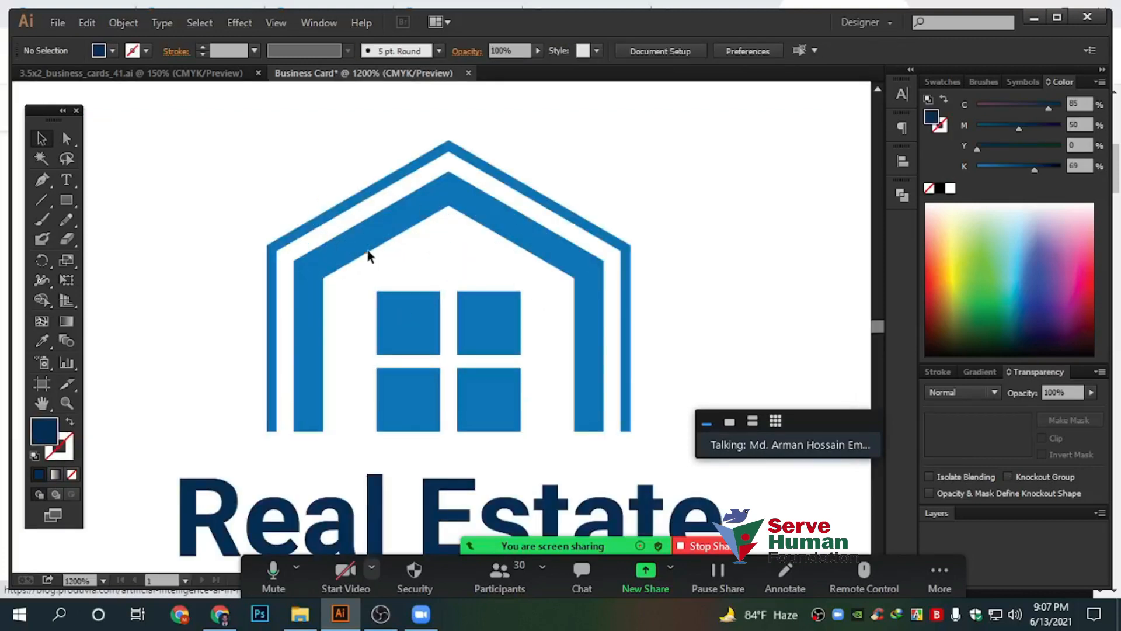
{"action": "scroll", "coordinate": [279, 254], "scroll_direction": "up", "scroll_amount": 2}
Scale the logo group up from its centre to about 2.47 × 1.97 in
{"action": "left_click", "coordinate": [293, 232]}
{"action": "scroll", "coordinate": [280, 242], "scroll_direction": "down", "scroll_amount": 3}
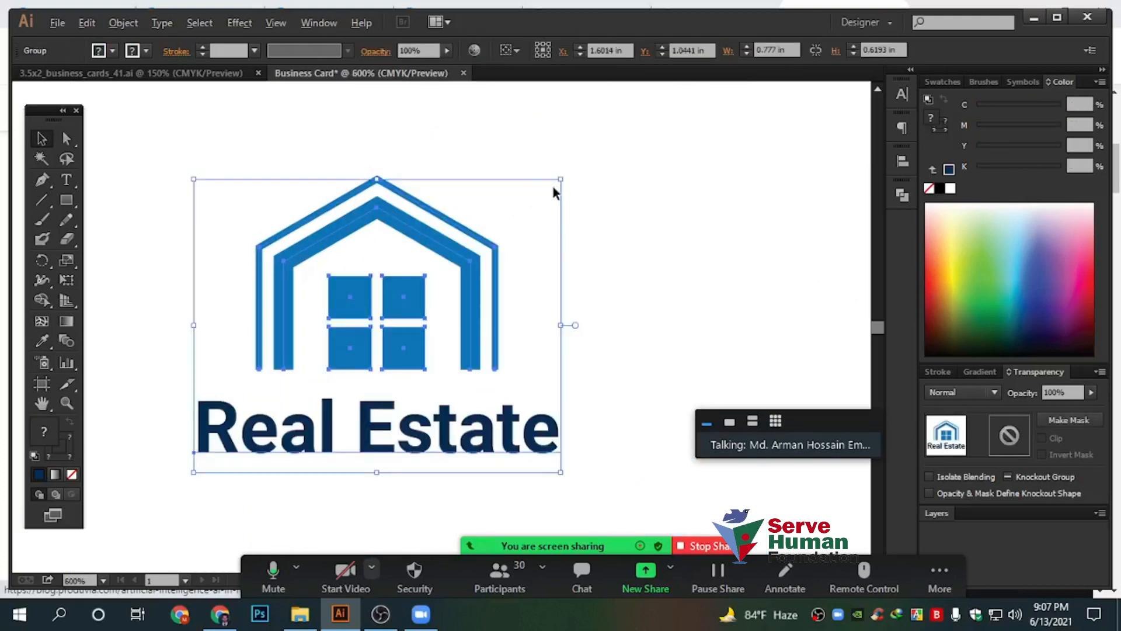
{"action": "scroll", "coordinate": [552, 187], "scroll_direction": "down", "scroll_amount": 4}
{"action": "left_click_drag", "start_coordinate": [555, 183], "coordinate": [740, 174]}
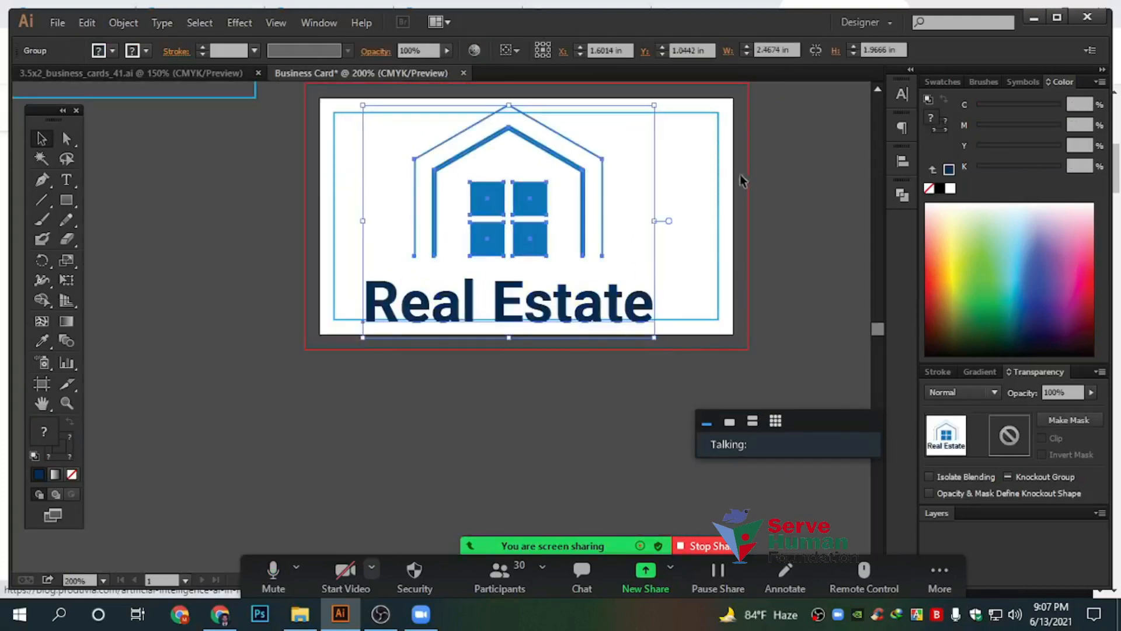
{"action": "left_click", "coordinate": [740, 174]}
{"action": "scroll", "coordinate": [582, 142], "scroll_direction": "up", "scroll_amount": 2}
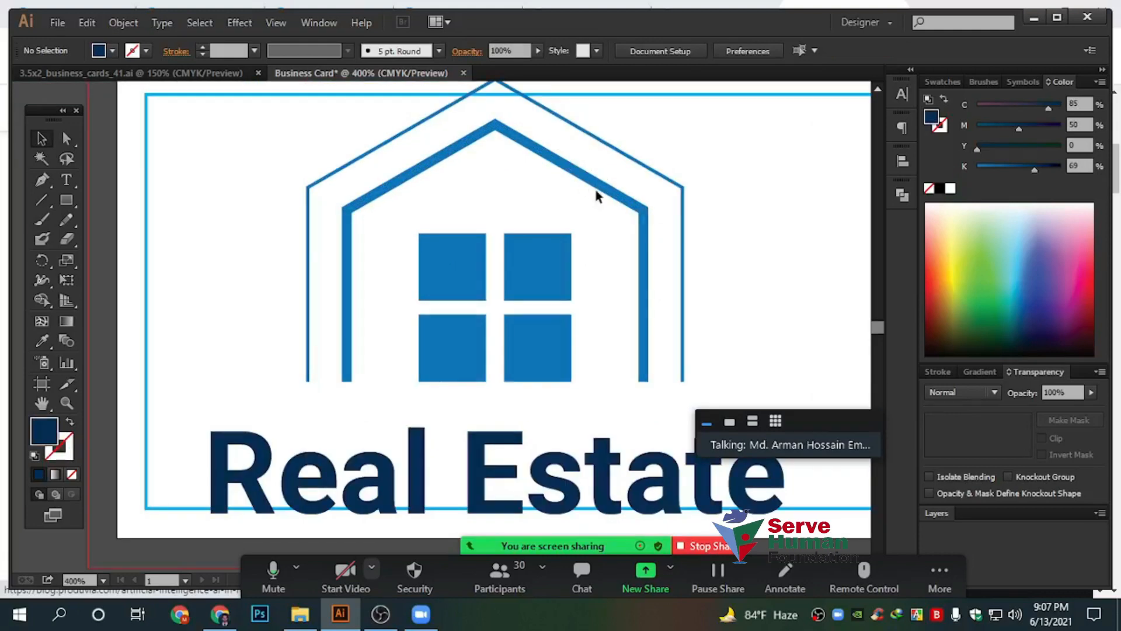
{"action": "scroll", "coordinate": [642, 195], "scroll_direction": "up", "scroll_amount": 2}
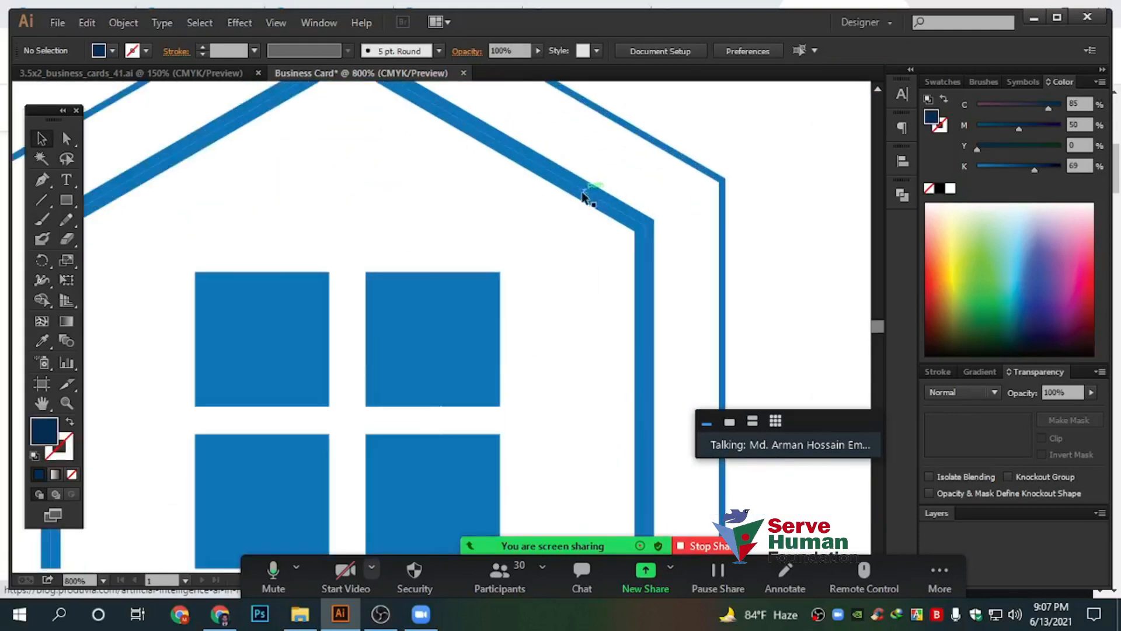
{"action": "scroll", "coordinate": [464, 292], "scroll_direction": "down", "scroll_amount": 1}
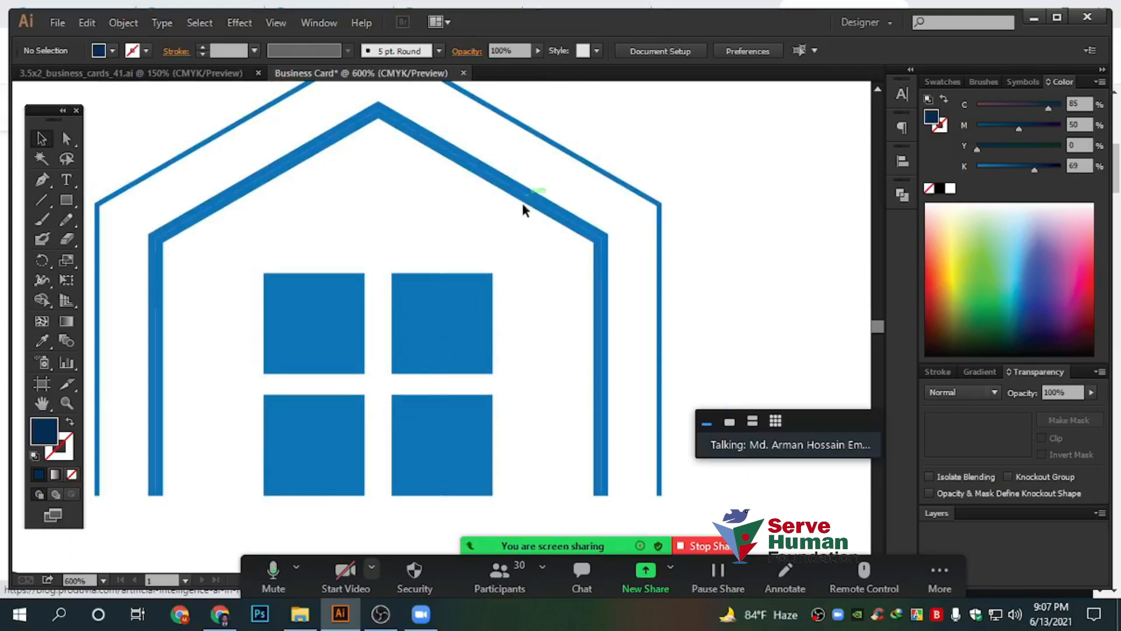
{"action": "scroll", "coordinate": [527, 206], "scroll_direction": "down", "scroll_amount": 3}
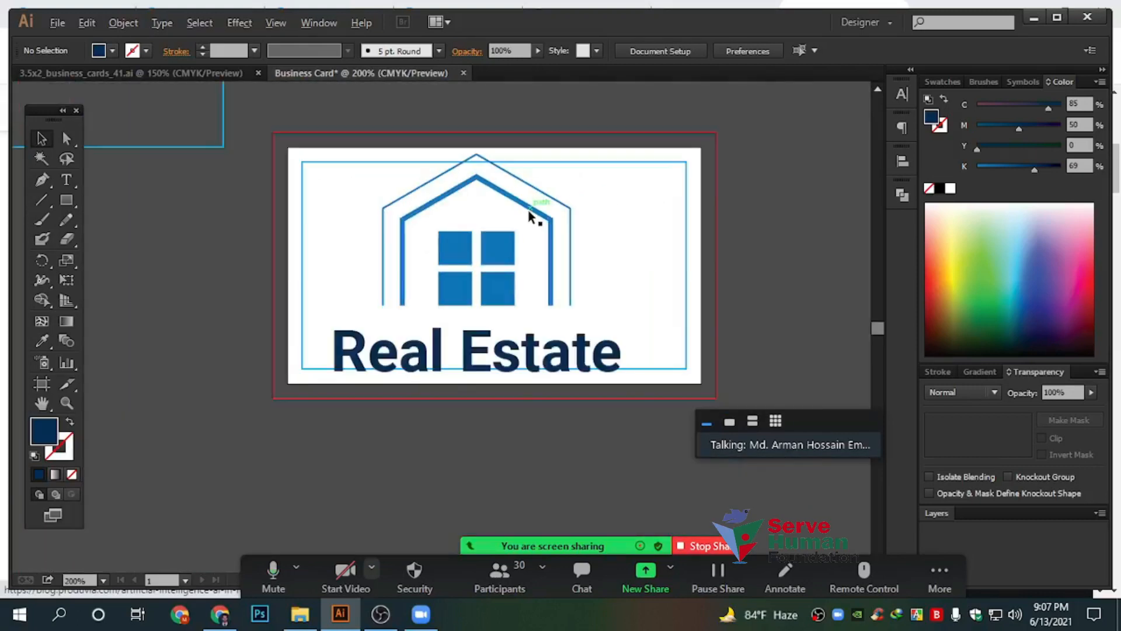
{"action": "scroll", "coordinate": [530, 216], "scroll_direction": "up", "scroll_amount": 1}
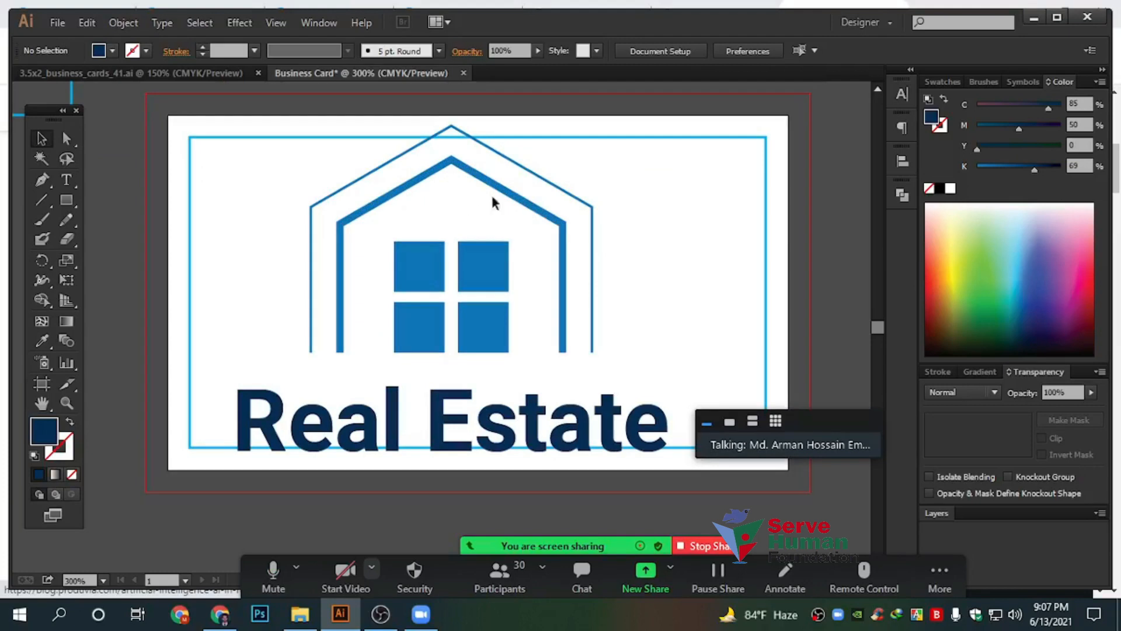
{"action": "left_click", "coordinate": [41, 201]}
{"action": "scroll", "coordinate": [97, 233], "scroll_direction": "down", "scroll_amount": 2}
{"action": "left_click_drag", "start_coordinate": [584, 202], "coordinate": [206, 232]}
{"action": "mouse_move", "coordinate": [311, 197]}
{"action": "left_mouse_down"}
{"action": "mouse_move", "coordinate": [656, 297]}
{"action": "mouse_move", "coordinate": [687, 322]}
{"action": "left_mouse_up"}
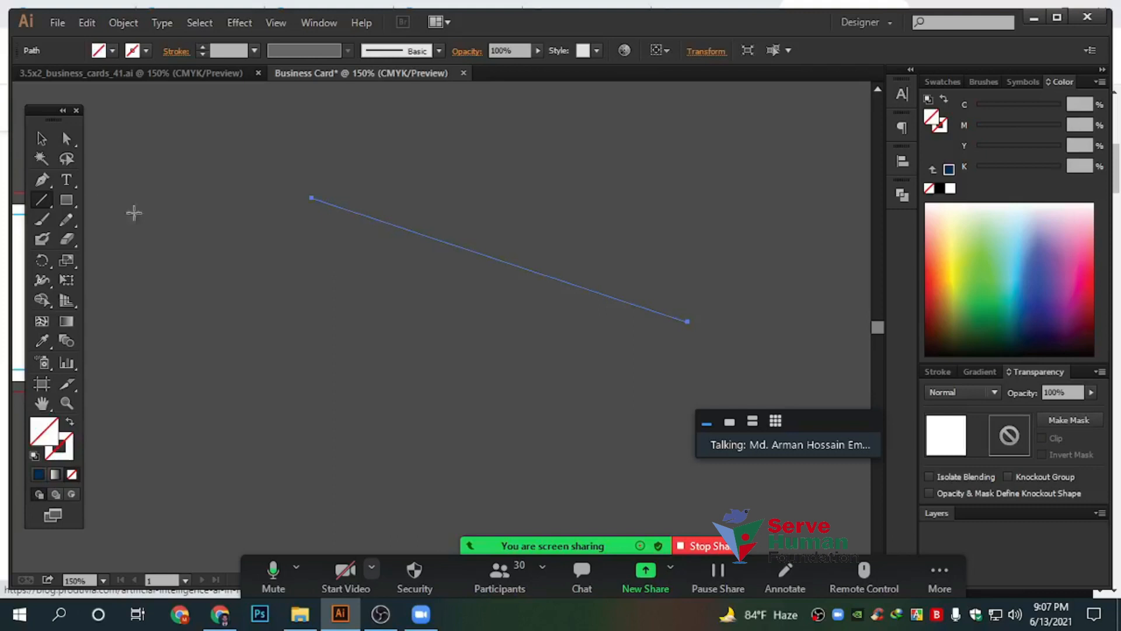
{"action": "left_click", "coordinate": [41, 139]}
{"action": "left_click", "coordinate": [58, 446]}
{"action": "left_click", "coordinate": [39, 475]}
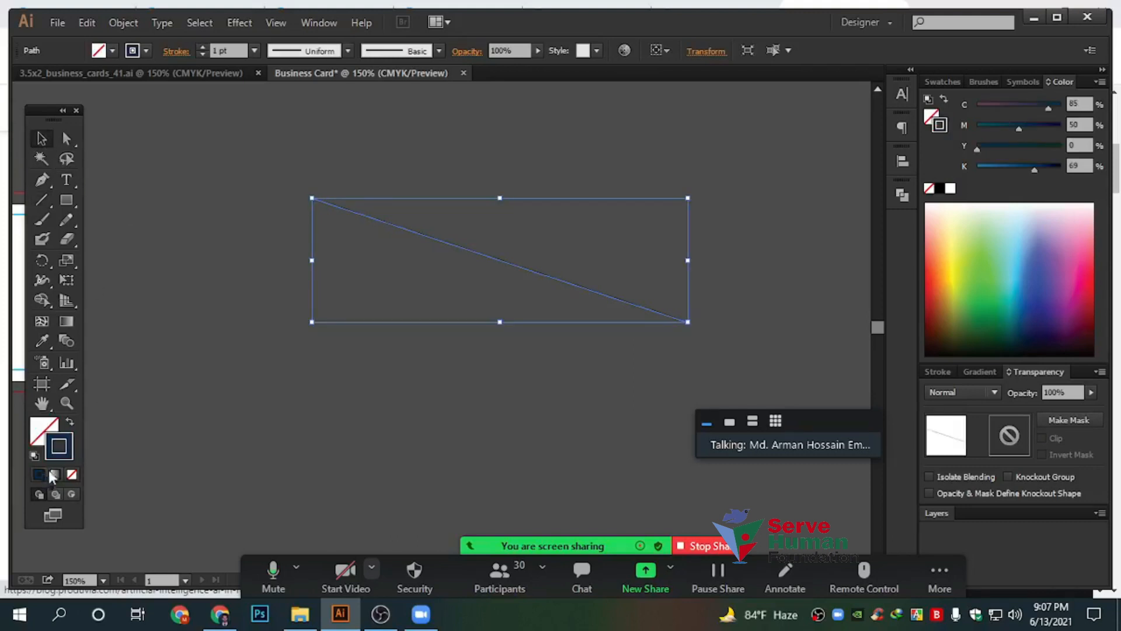
{"action": "left_click", "coordinate": [607, 363]}
{"action": "left_click_drag", "start_coordinate": [554, 325], "coordinate": [556, 323]}
{"action": "left_click_drag", "start_coordinate": [689, 324], "coordinate": [538, 282]}
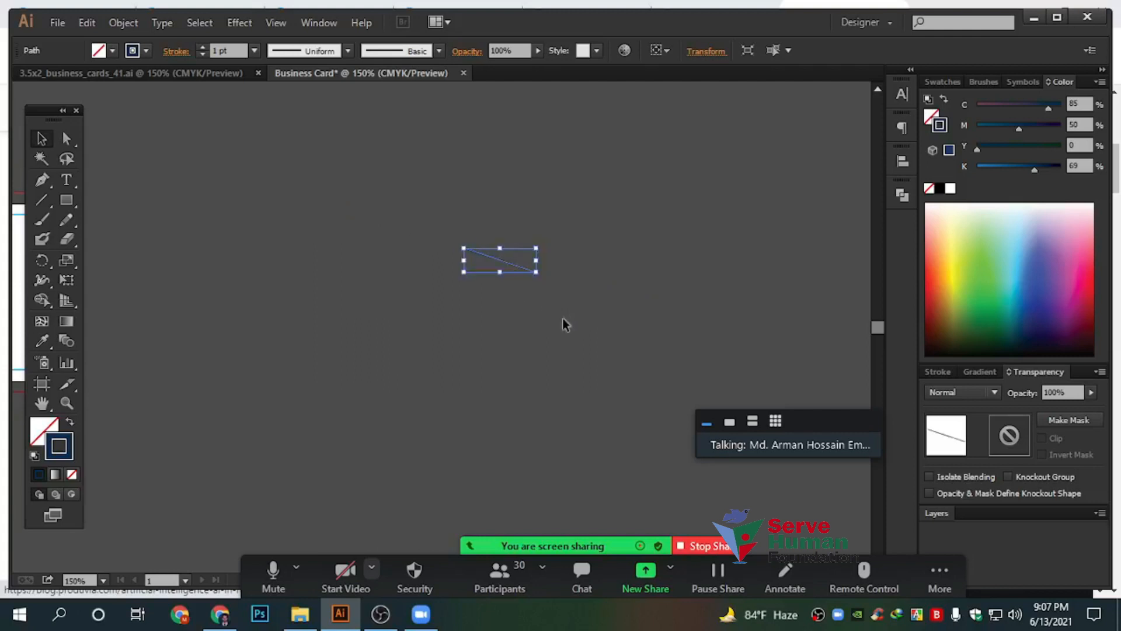
{"action": "left_click", "coordinate": [562, 318]}
{"action": "left_click_drag", "start_coordinate": [427, 212], "coordinate": [567, 325]}
{"action": "left_click_drag", "start_coordinate": [534, 272], "coordinate": [751, 342]}
{"action": "left_click", "coordinate": [453, 397]}
{"action": "left_click", "coordinate": [66, 200]}
{"action": "left_click_drag", "start_coordinate": [222, 356], "coordinate": [628, 363]}
{"action": "left_click", "coordinate": [39, 139]}
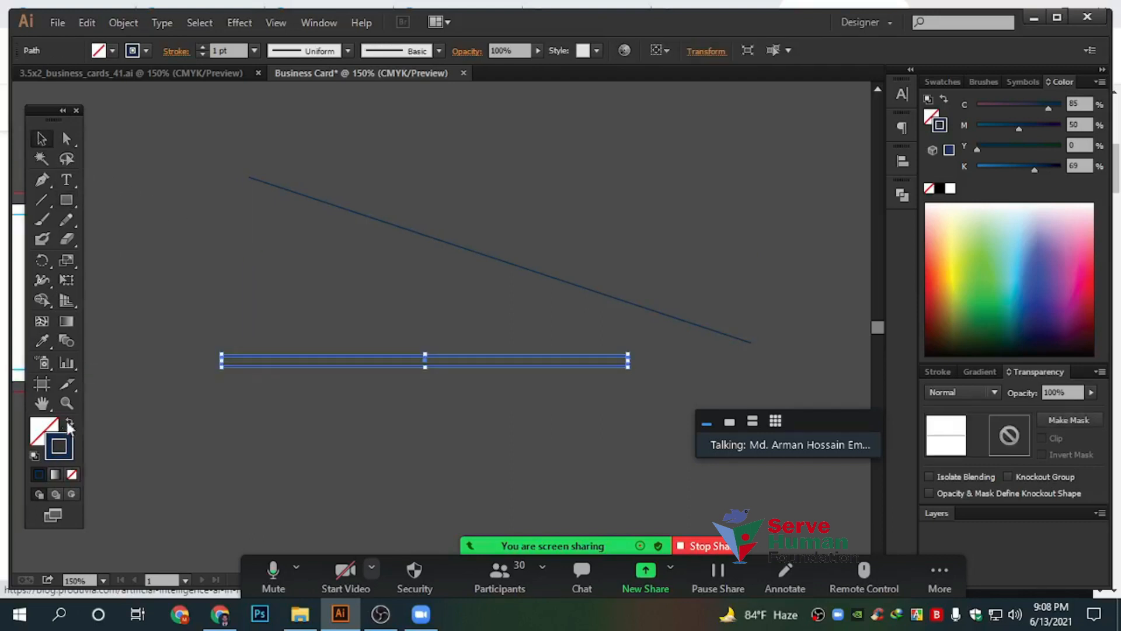
{"action": "left_click", "coordinate": [70, 423]}
{"action": "left_click", "coordinate": [338, 413]}
{"action": "left_click_drag", "start_coordinate": [261, 289], "coordinate": [382, 408]}
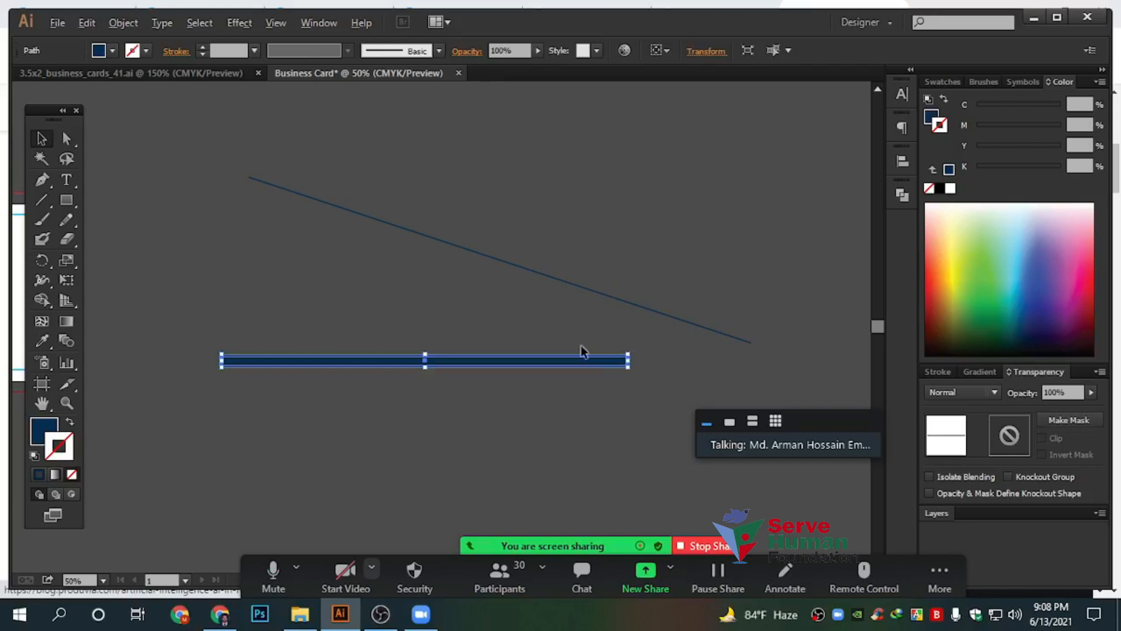
{"action": "scroll", "coordinate": [580, 350], "scroll_direction": "down", "scroll_amount": 3}
{"action": "left_click_drag", "start_coordinate": [600, 341], "coordinate": [854, 333]}
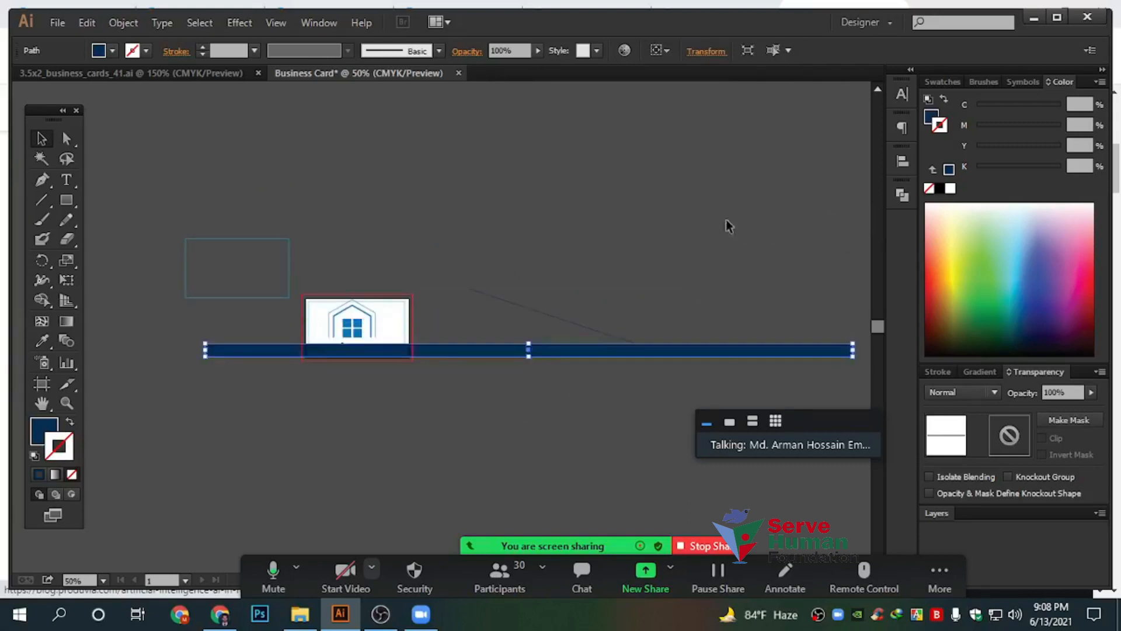
{"action": "left_click", "coordinate": [528, 393]}
{"action": "scroll", "coordinate": [528, 393], "scroll_direction": "up", "scroll_amount": 3}
{"action": "scroll", "coordinate": [508, 243], "scroll_direction": "down", "scroll_amount": 2}
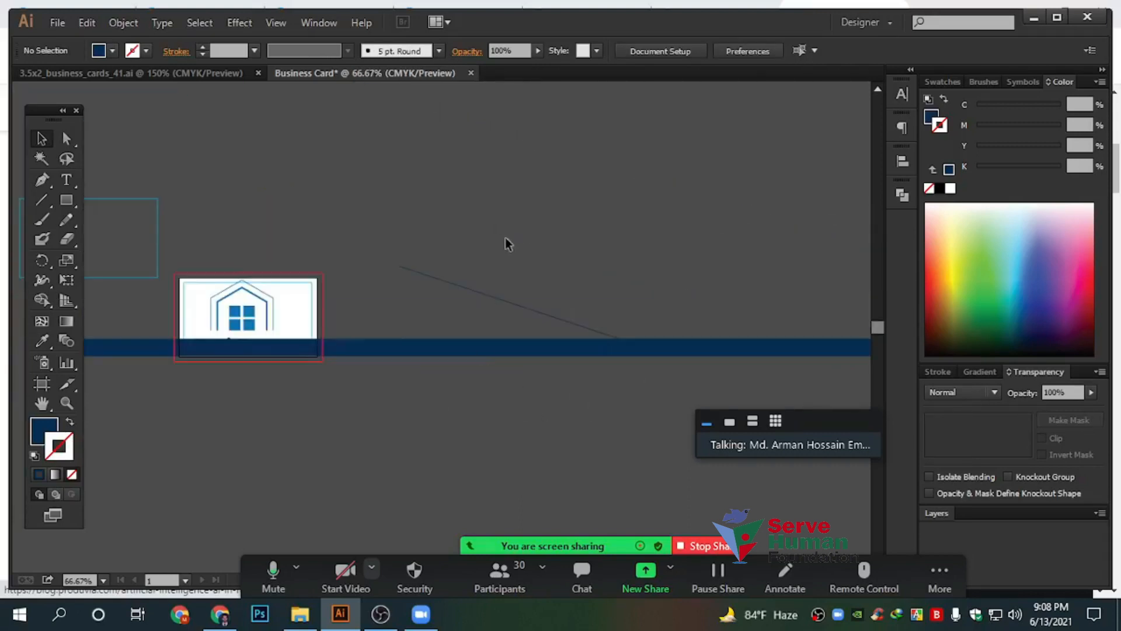
{"action": "left_click_drag", "start_coordinate": [508, 243], "coordinate": [380, 327]}
{"action": "scroll", "coordinate": [380, 327], "scroll_direction": "down", "scroll_amount": 2}
{"action": "left_click_drag", "start_coordinate": [501, 295], "coordinate": [724, 183]}
{"action": "left_click", "coordinate": [507, 220]}
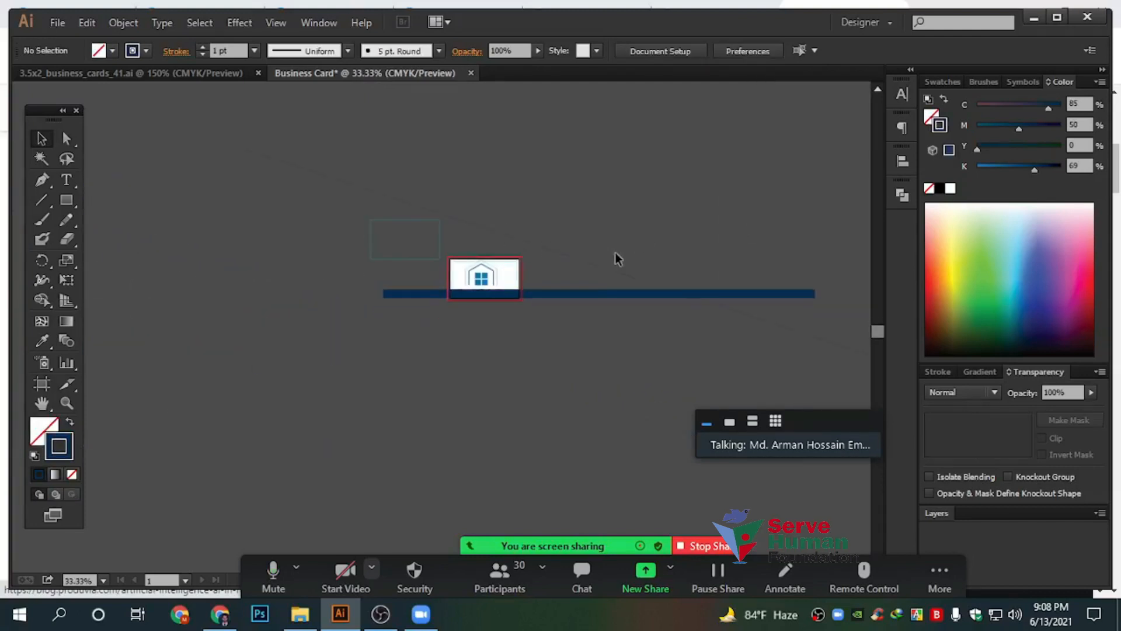
{"action": "scroll", "coordinate": [611, 253], "scroll_direction": "up", "scroll_amount": 3}
{"action": "left_click_drag", "start_coordinate": [476, 332], "coordinate": [455, 407]}
{"action": "left_click_drag", "start_coordinate": [590, 203], "coordinate": [525, 435]}
{"action": "key", "text": "Delete"}
{"action": "left_click_drag", "start_coordinate": [264, 361], "coordinate": [478, 340]}
Undo the scaling so the logo returns to about 0.78 × 0.62 in
{"action": "scroll", "coordinate": [416, 347], "scroll_direction": "up", "scroll_amount": 2}
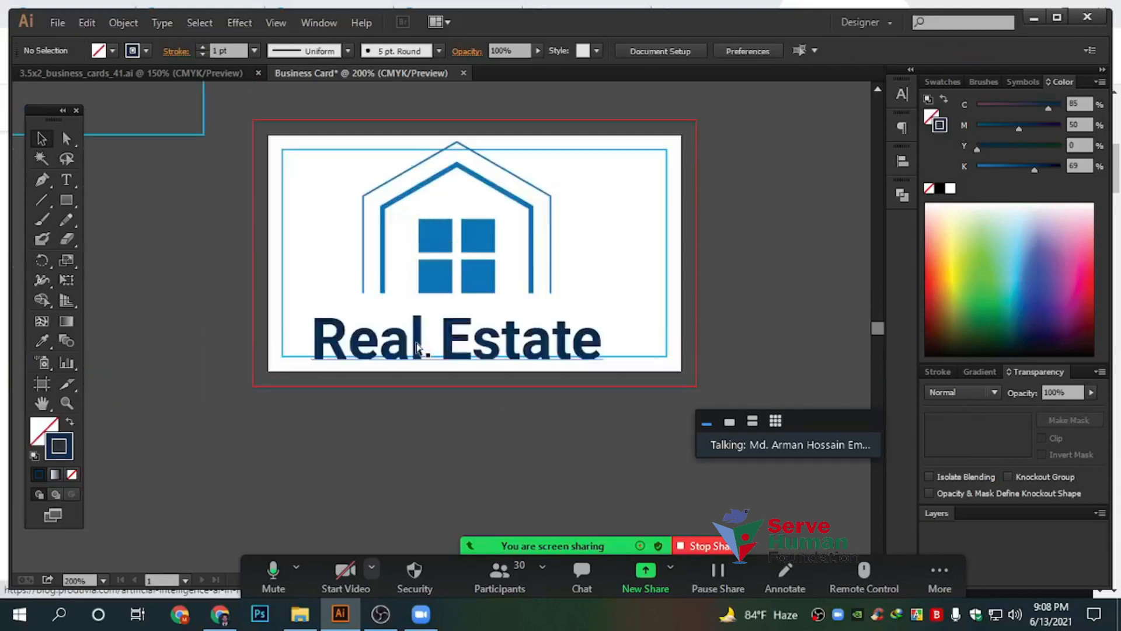
{"action": "key", "text": "ctrl+z"}
{"action": "key", "text": "ctrl+z"}
{"action": "key", "text": "ctrl+z"}
{"action": "key", "text": "ctrl+z"}
{"action": "key", "text": "ctrl+z"}
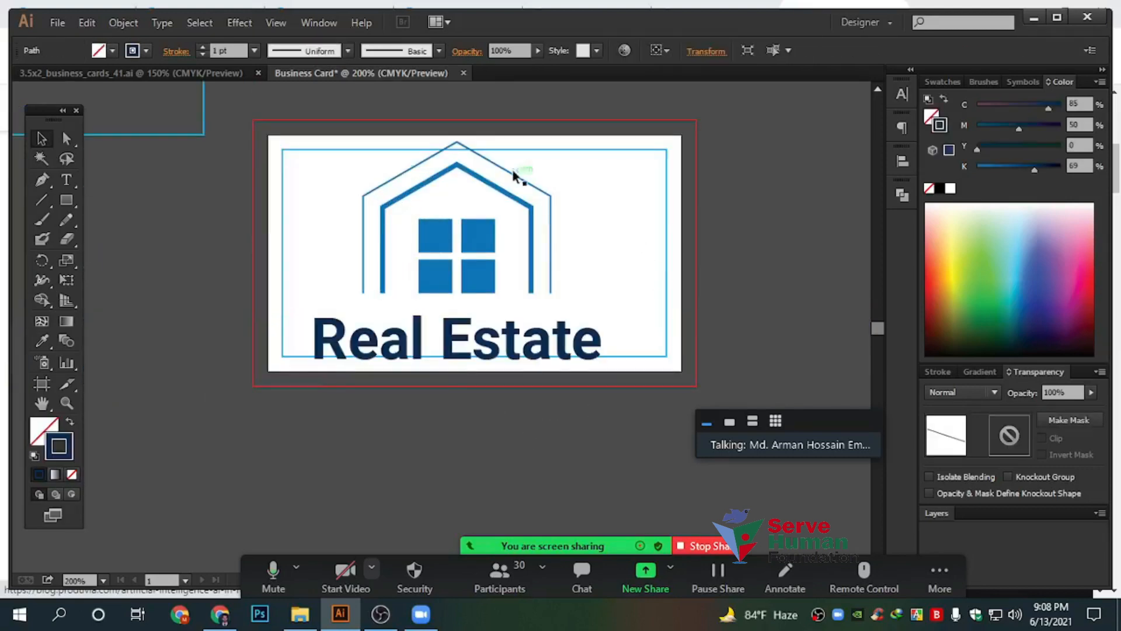
{"action": "key", "text": "ctrl+z"}
{"action": "key", "text": "ctrl+z"}
{"action": "key", "text": "ctrl+z"}
{"action": "key", "text": "ctrl+z"}
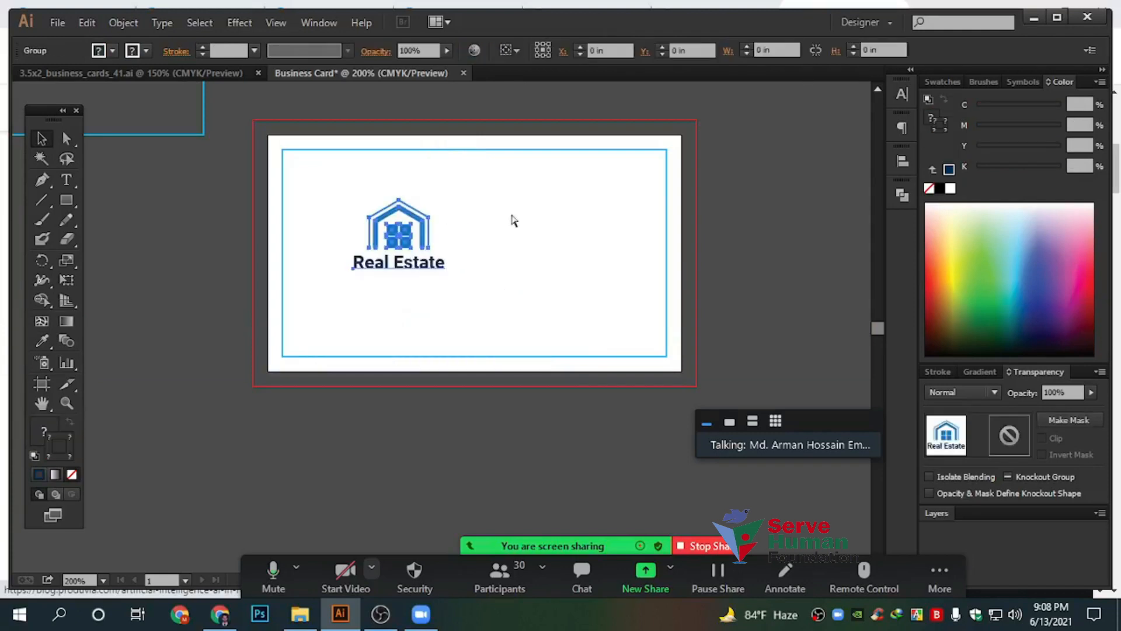
{"action": "scroll", "coordinate": [403, 231], "scroll_direction": "up", "scroll_amount": 4}
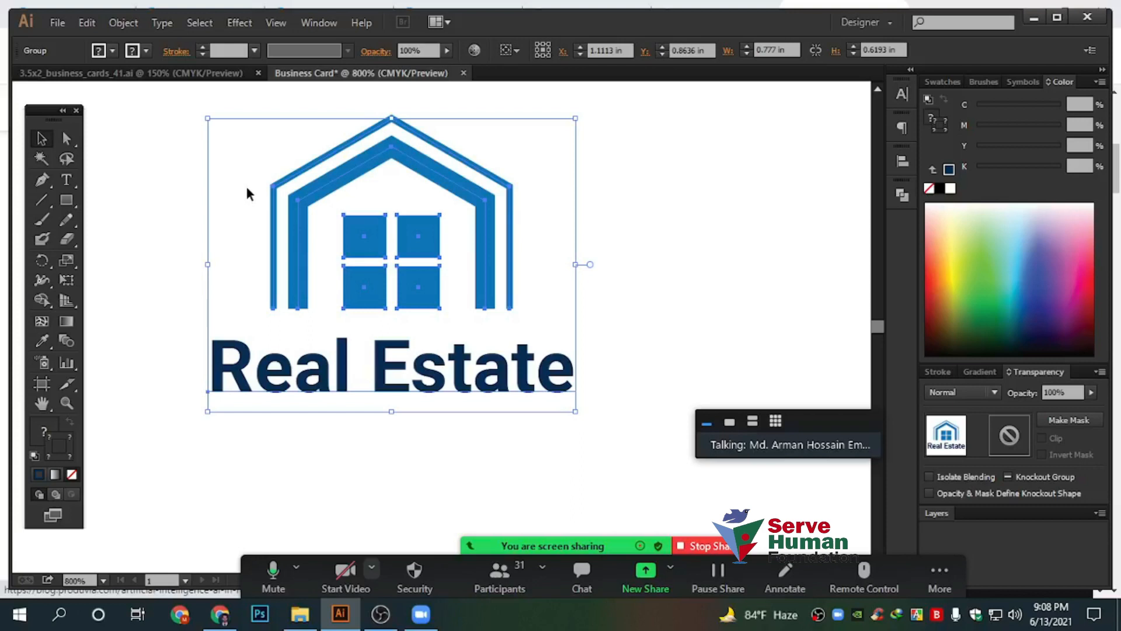
Expand the house logo and Real Estate text into plain shapes with Object > Expand
{"action": "left_click", "coordinate": [120, 23]}
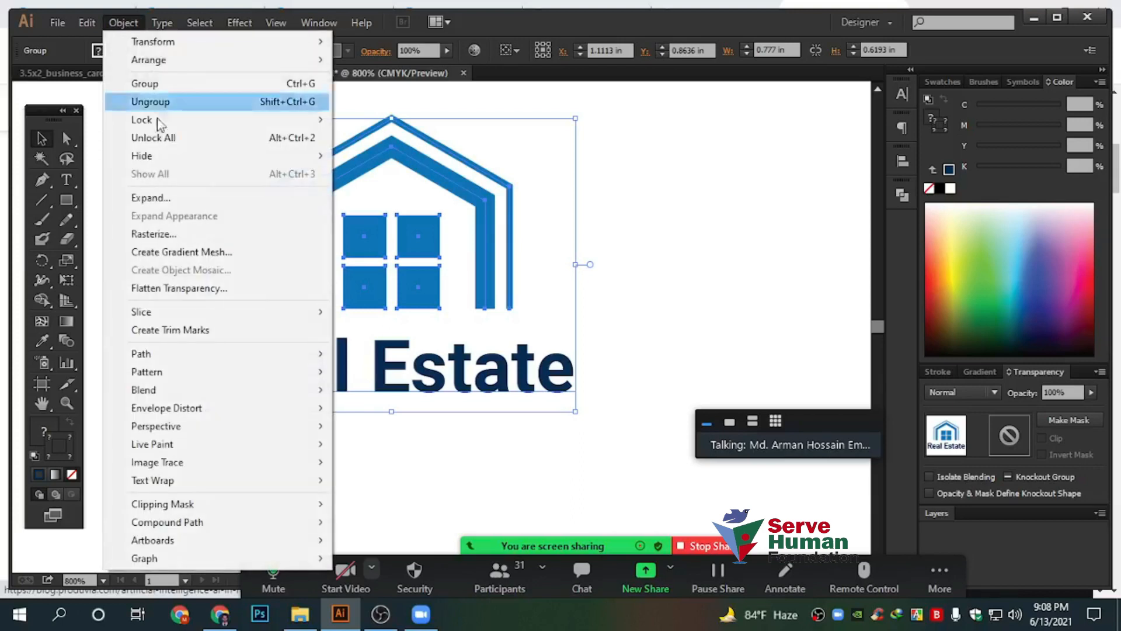
{"action": "left_click", "coordinate": [177, 198]}
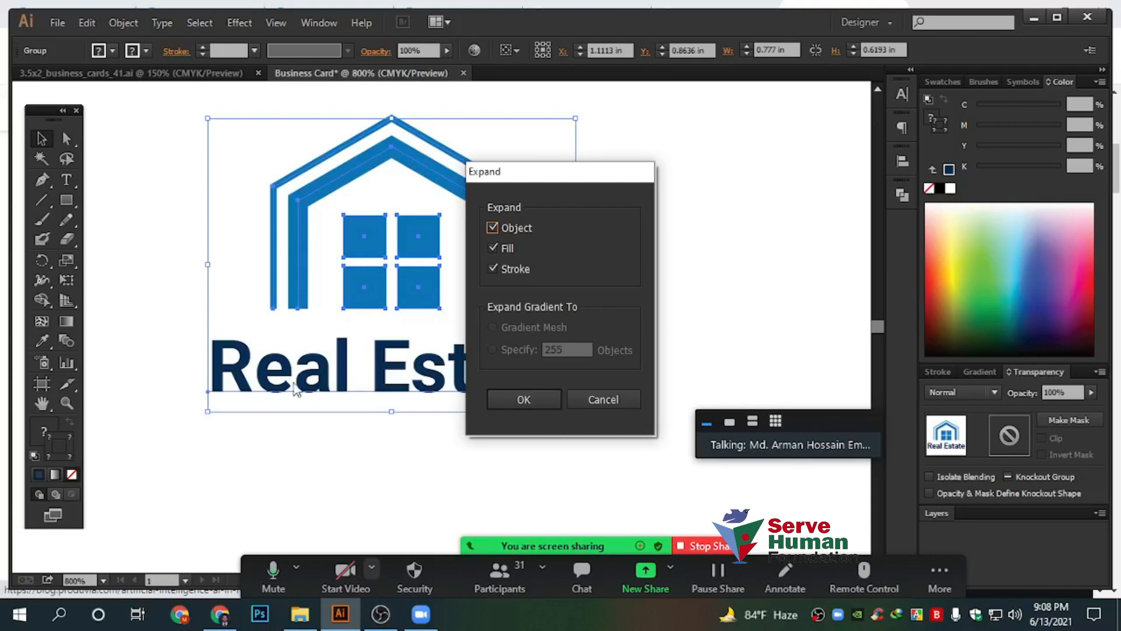
{"action": "left_click", "coordinate": [519, 394]}
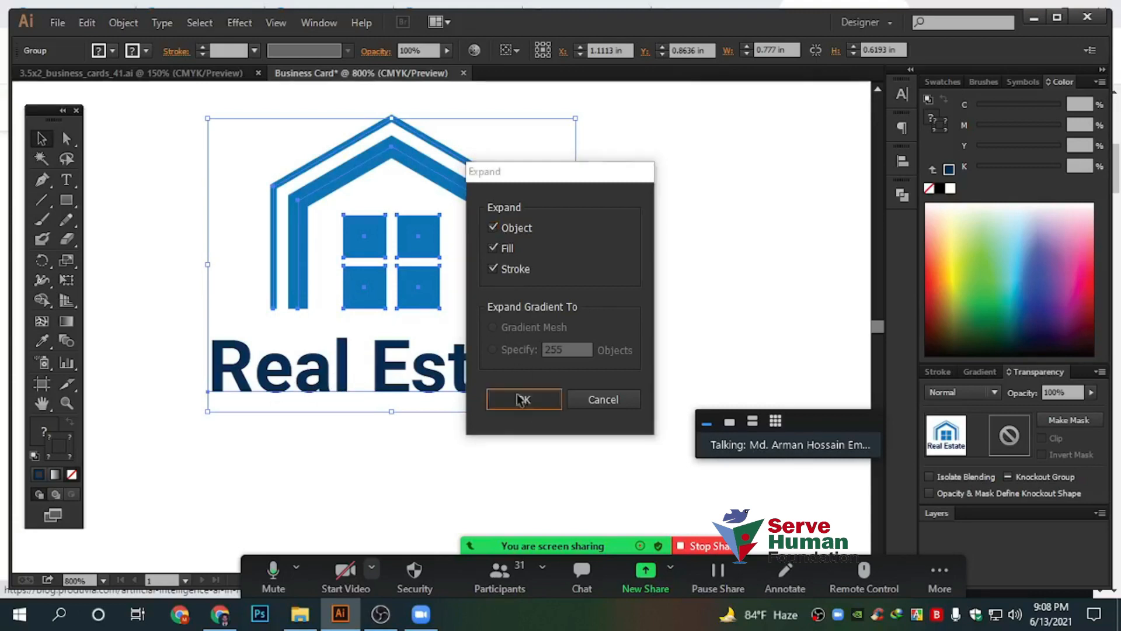
{"action": "left_click", "coordinate": [654, 314]}
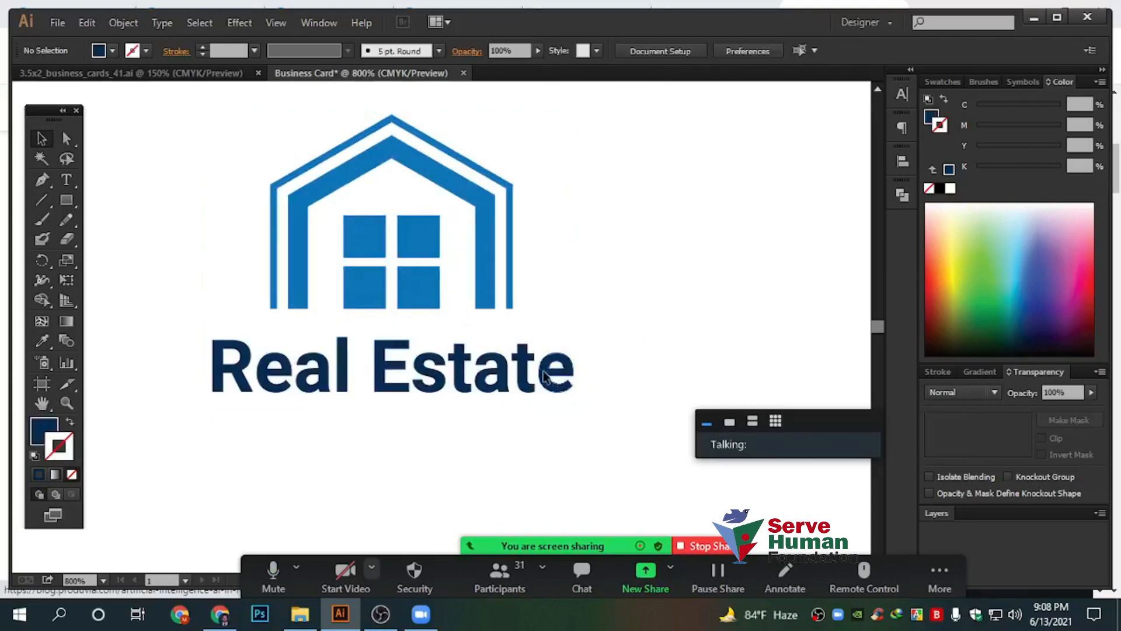
{"action": "left_click", "coordinate": [549, 379]}
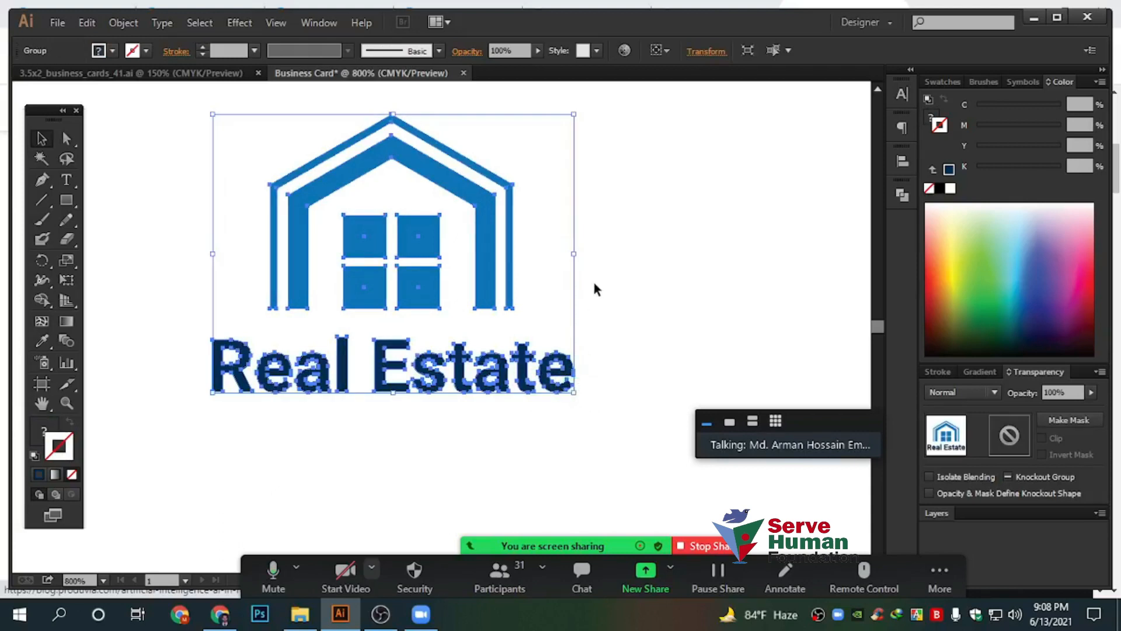
Enlarge the expanded house and Real Estate logo slightly at the card's upper left
{"action": "left_click_drag", "start_coordinate": [584, 268], "coordinate": [476, 192]}
{"action": "left_click", "coordinate": [637, 231]}
{"action": "scroll", "coordinate": [636, 231], "scroll_direction": "down", "scroll_amount": 2}
{"action": "left_click_drag", "start_coordinate": [745, 268], "coordinate": [479, 266]}
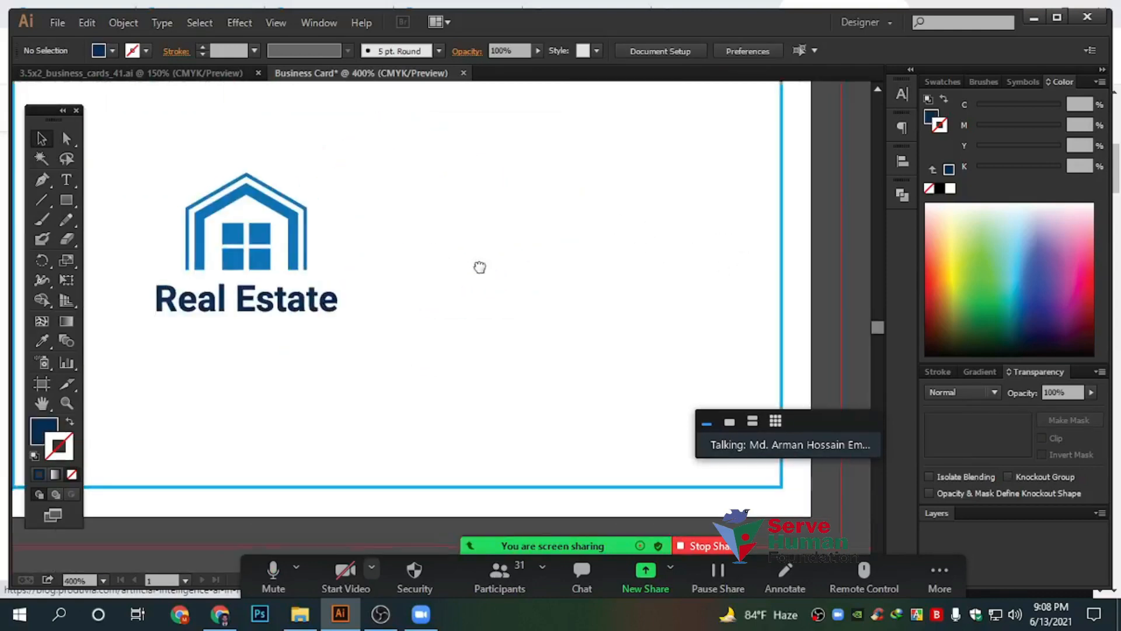
{"action": "left_click", "coordinate": [308, 241]}
{"action": "left_click_drag", "start_coordinate": [338, 188], "coordinate": [455, 158]}
{"action": "left_click", "coordinate": [514, 283]}
{"action": "scroll", "coordinate": [510, 286], "scroll_direction": "down", "scroll_amount": 2}
{"action": "left_click_drag", "start_coordinate": [468, 327], "coordinate": [372, 342]}
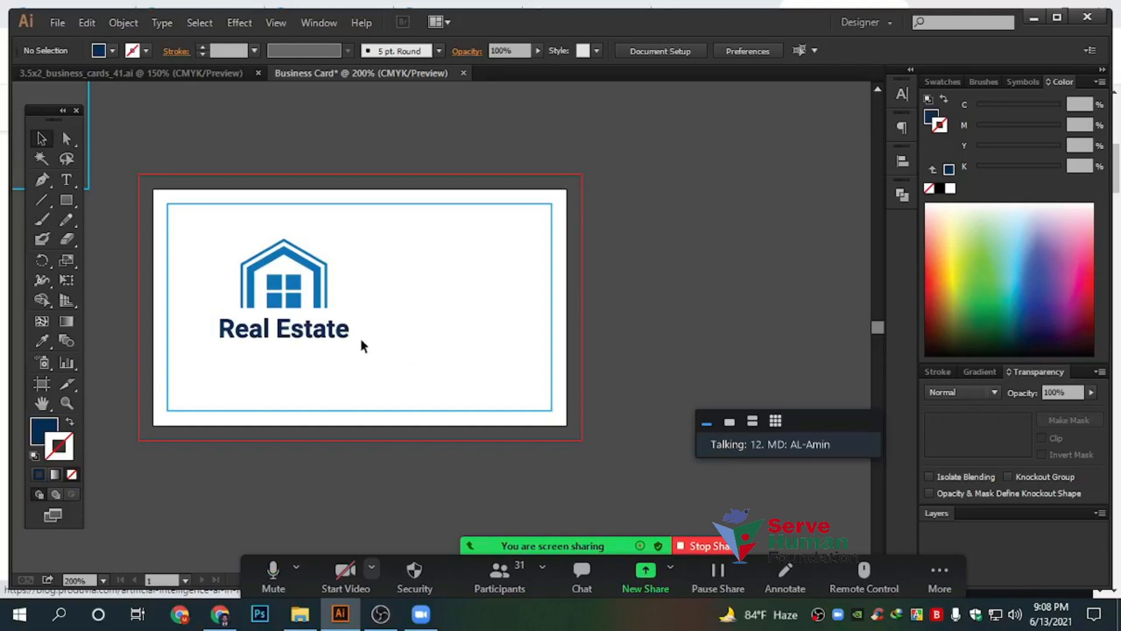
{"action": "scroll", "coordinate": [362, 327], "scroll_direction": "up", "scroll_amount": 3}
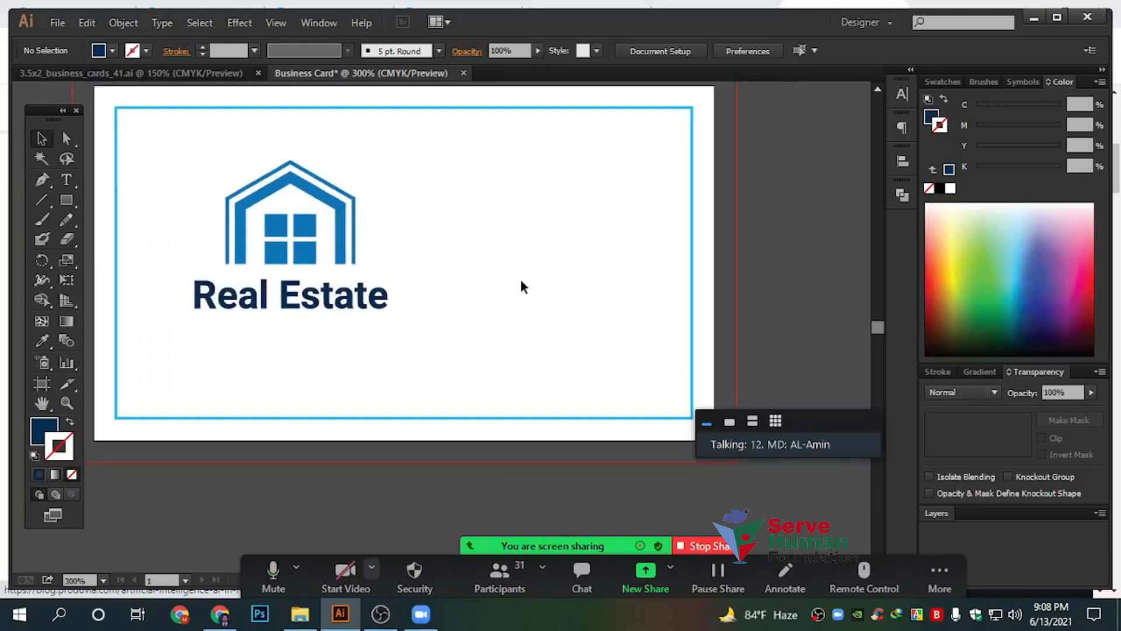
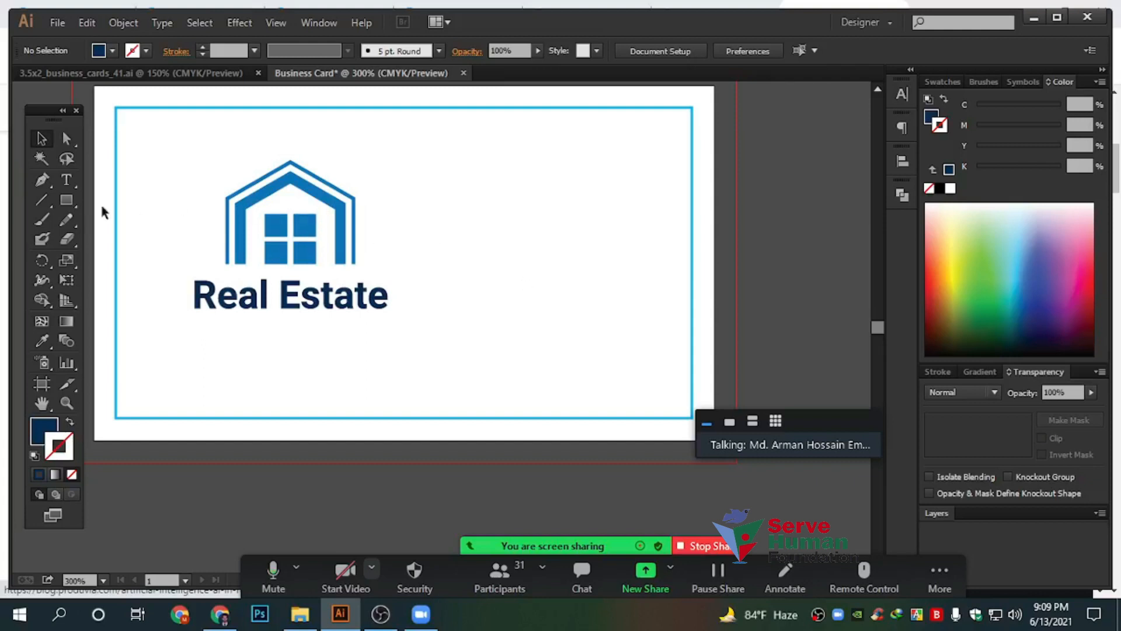
Draw a thin trial rectangle bar across the card
{"action": "left_click", "coordinate": [68, 200]}
{"action": "left_click_drag", "start_coordinate": [685, 196], "coordinate": [222, 260]}
{"action": "left_click_drag", "start_coordinate": [172, 213], "coordinate": [724, 215]}
{"action": "key", "text": "v"}
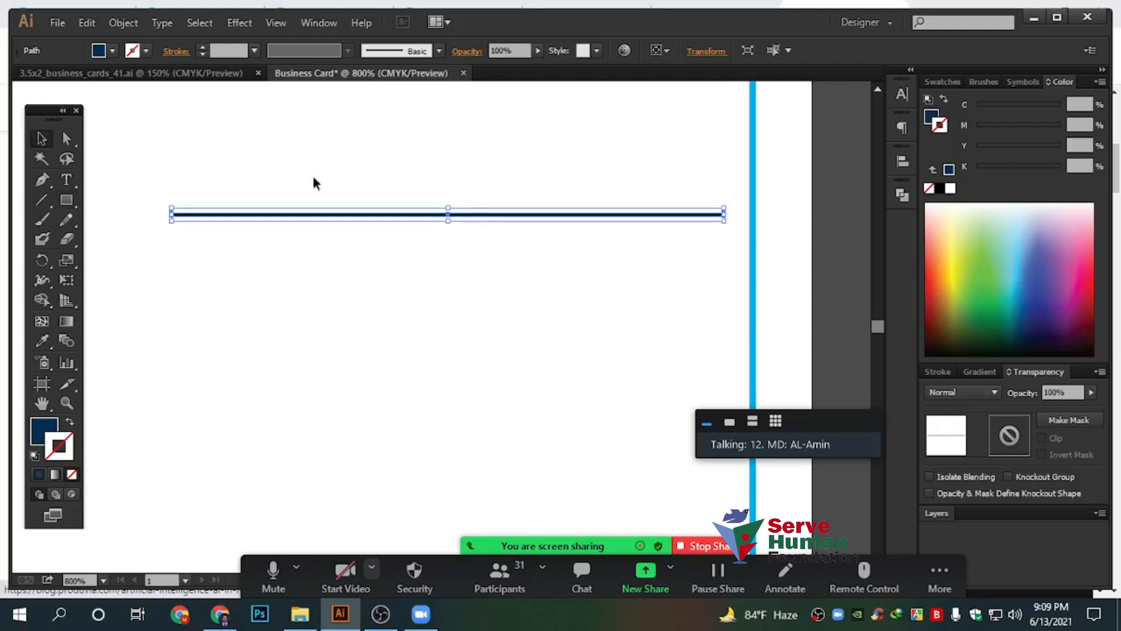
{"action": "left_click", "coordinate": [482, 194]}
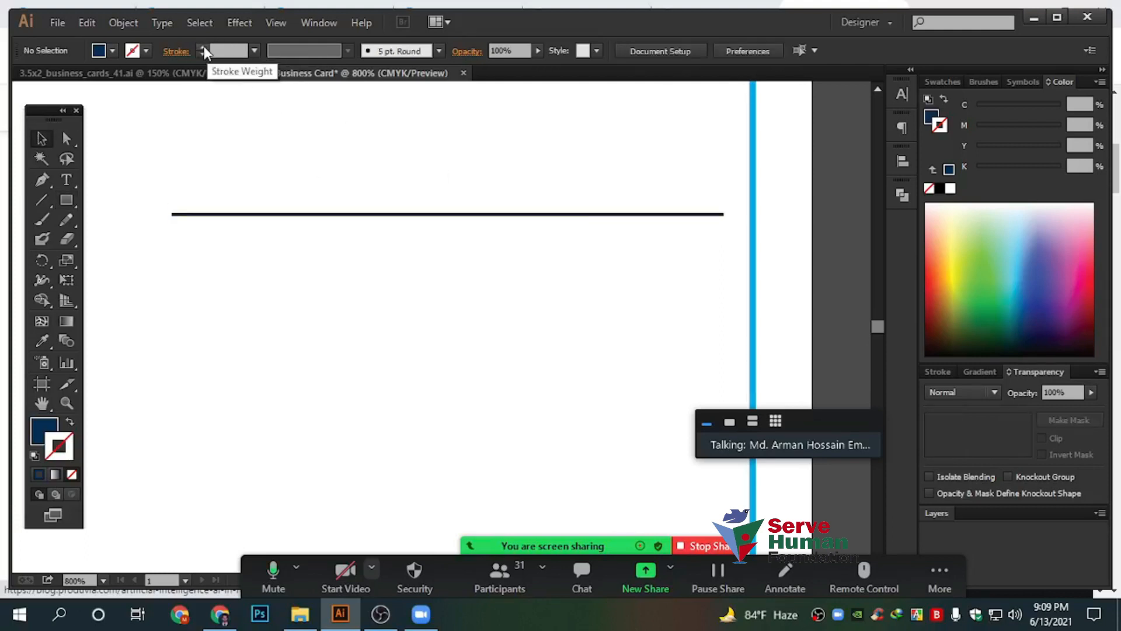
Add a dark-blue trial line under the bar and nudge the bar up slightly
{"action": "left_click", "coordinate": [41, 199]}
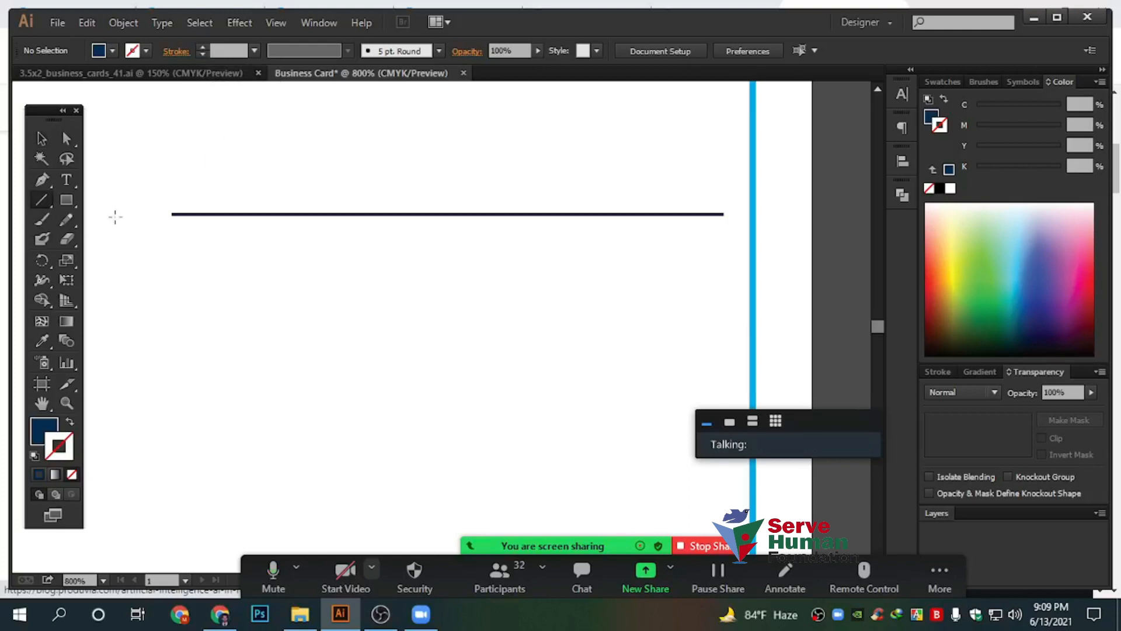
{"action": "left_click_drag", "start_coordinate": [171, 236], "coordinate": [724, 254]}
{"action": "left_click", "coordinate": [41, 139]}
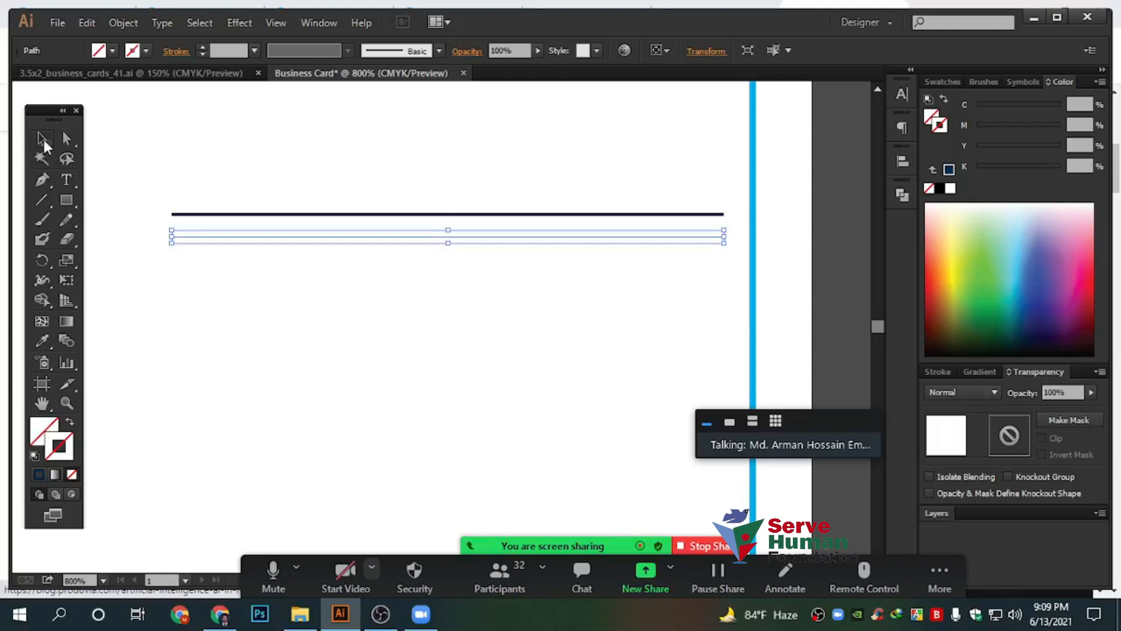
{"action": "left_click", "coordinate": [38, 474]}
{"action": "left_click", "coordinate": [265, 376]}
{"action": "left_click", "coordinate": [380, 215]}
{"action": "scroll", "coordinate": [413, 219], "scroll_direction": "up", "scroll_amount": 3}
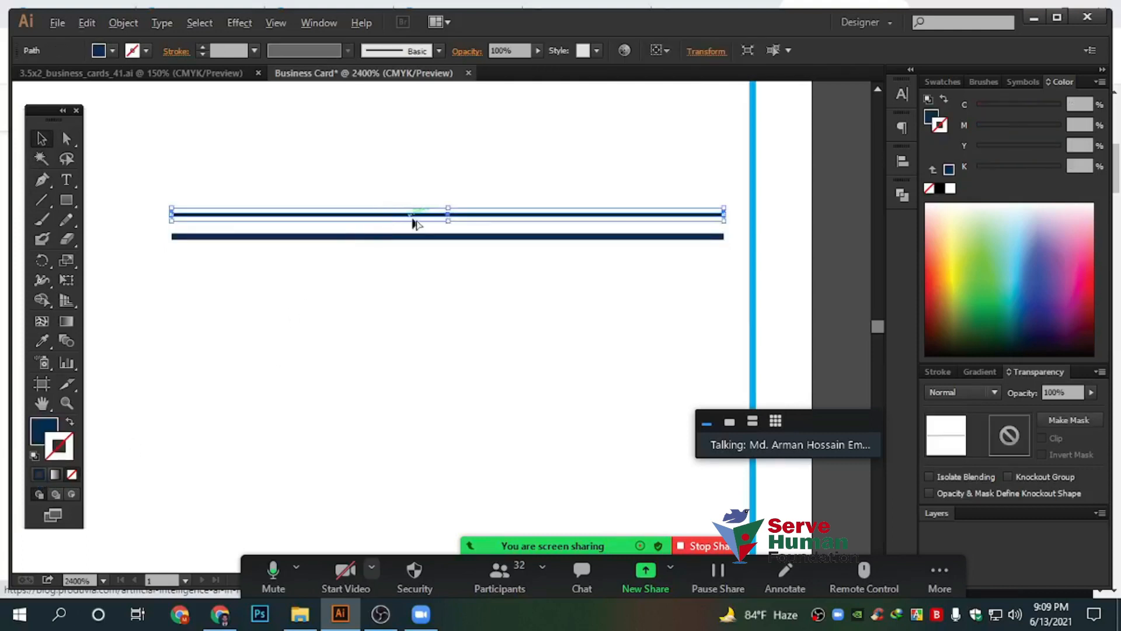
{"action": "left_click_drag", "start_coordinate": [516, 228], "coordinate": [516, 215]}
Stretch both trial bars to about four times their width
{"action": "scroll", "coordinate": [427, 305], "scroll_direction": "down", "scroll_amount": 5}
{"action": "left_click", "coordinate": [526, 373]}
{"action": "left_click_drag", "start_coordinate": [567, 372], "coordinate": [394, 239]}
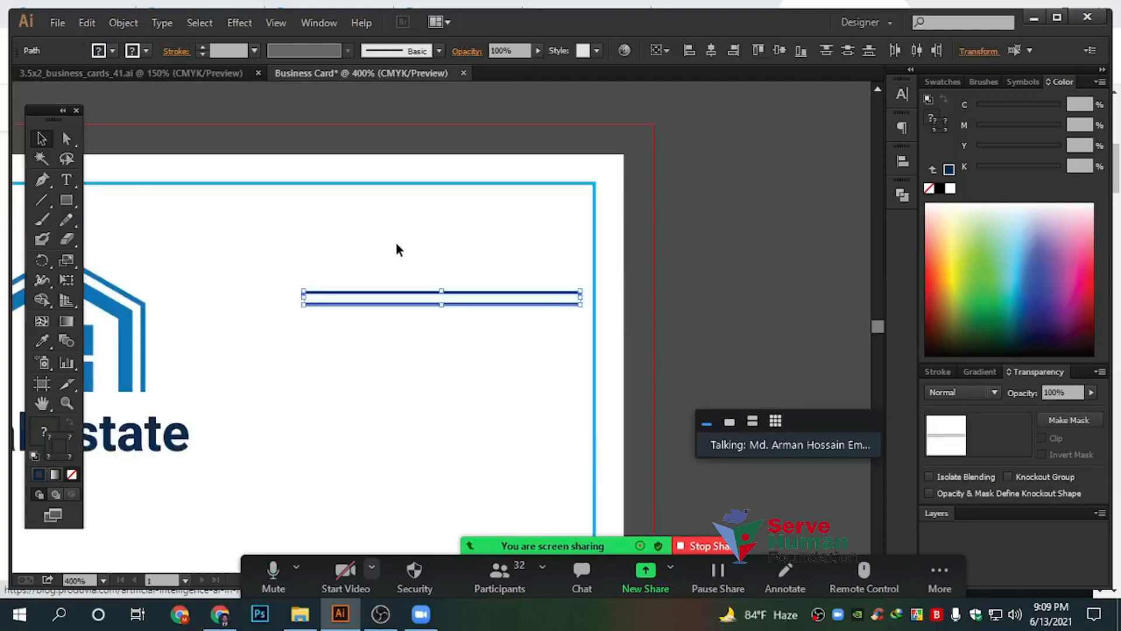
{"action": "scroll", "coordinate": [394, 241], "scroll_direction": "down", "scroll_amount": 3}
{"action": "left_click_drag", "start_coordinate": [463, 271], "coordinate": [773, 496]}
{"action": "left_click", "coordinate": [586, 315]}
{"action": "scroll", "coordinate": [458, 296], "scroll_direction": "up", "scroll_amount": 5}
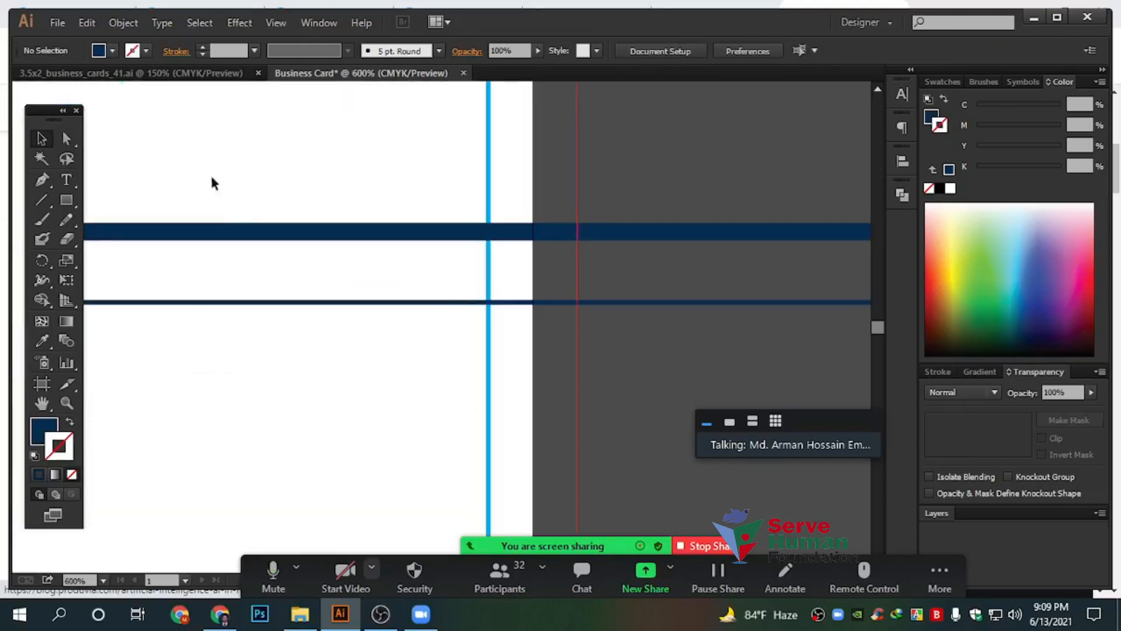
Raise the thin line's stroke weight to 4 pt
{"action": "left_click_drag", "start_coordinate": [272, 224], "coordinate": [521, 292]}
{"action": "left_click_drag", "start_coordinate": [351, 310], "coordinate": [480, 437]}
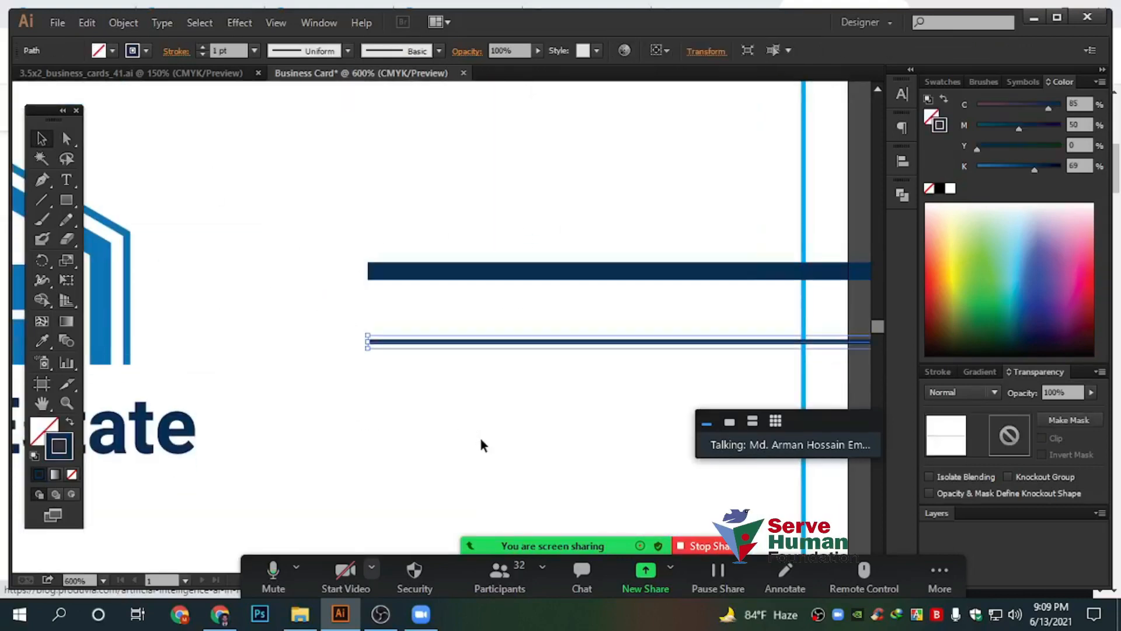
{"action": "left_click_drag", "start_coordinate": [328, 184], "coordinate": [483, 291]}
{"action": "left_click_drag", "start_coordinate": [321, 317], "coordinate": [536, 447]}
{"action": "left_click", "coordinate": [202, 46]}
{"action": "left_click", "coordinate": [202, 46]}
{"action": "left_click", "coordinate": [202, 47]}
Delete both dark trial bars from the card
{"action": "left_click", "coordinate": [365, 187]}
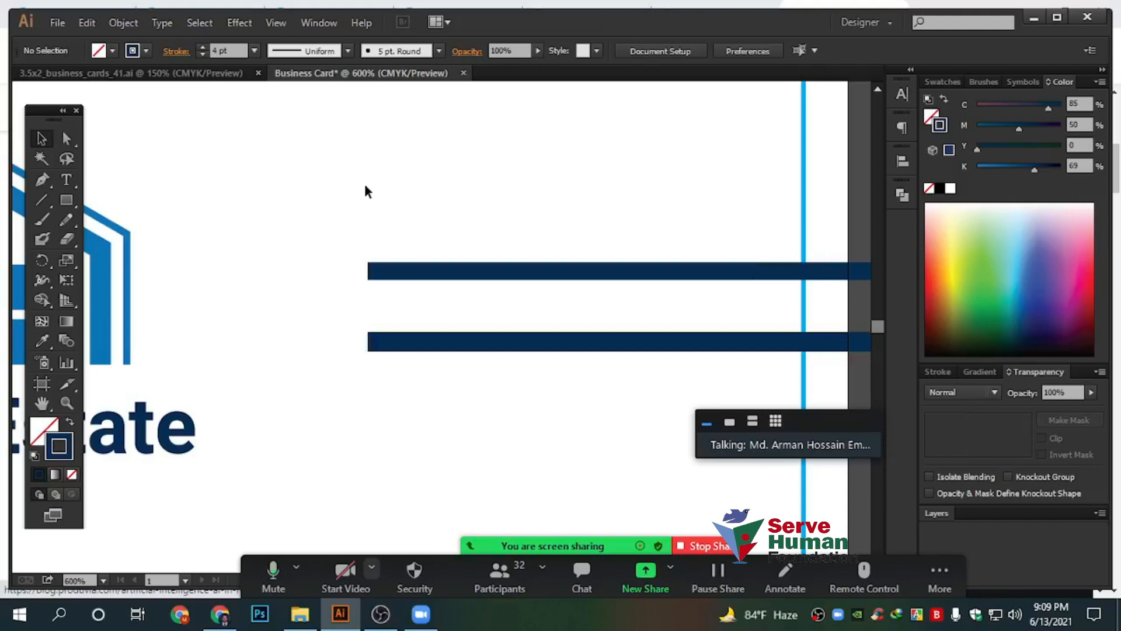
{"action": "left_click_drag", "start_coordinate": [363, 183], "coordinate": [668, 514]}
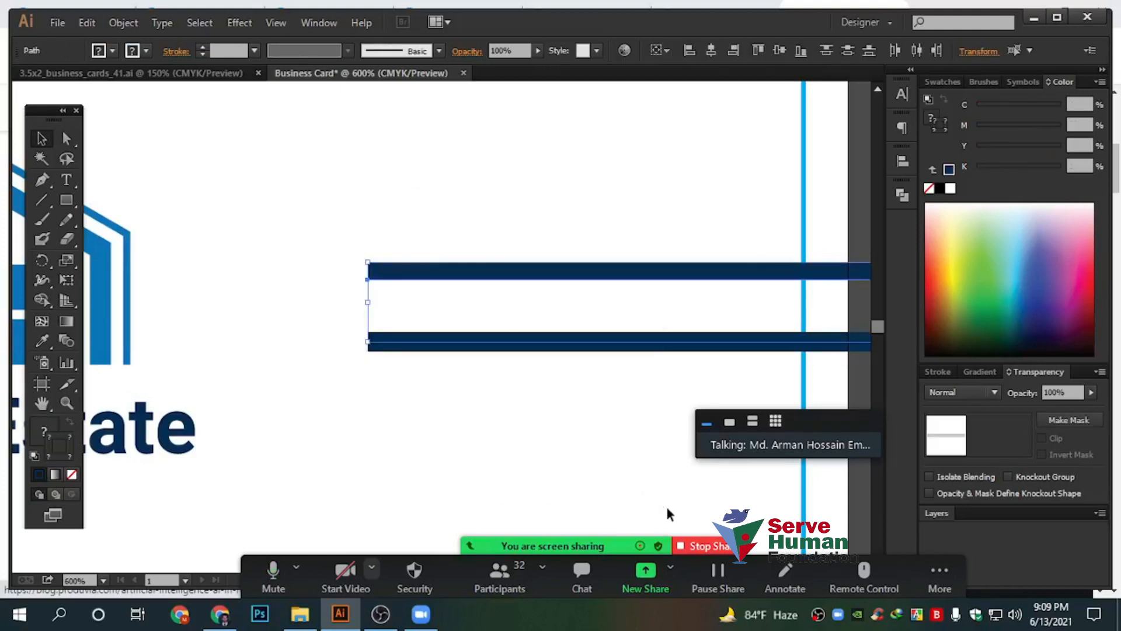
{"action": "key", "text": "Delete"}
Shrink the Real Estate logo proportionally and move it slightly right
{"action": "scroll", "coordinate": [384, 268], "scroll_direction": "down", "scroll_amount": 3}
{"action": "left_click_drag", "start_coordinate": [374, 317], "coordinate": [446, 240]}
{"action": "scroll", "coordinate": [376, 350], "scroll_direction": "up", "scroll_amount": 1}
{"action": "left_click_drag", "start_coordinate": [580, 259], "coordinate": [460, 286]}
{"action": "left_click", "coordinate": [575, 282]}
{"action": "left_click_drag", "start_coordinate": [602, 280], "coordinate": [456, 261]}
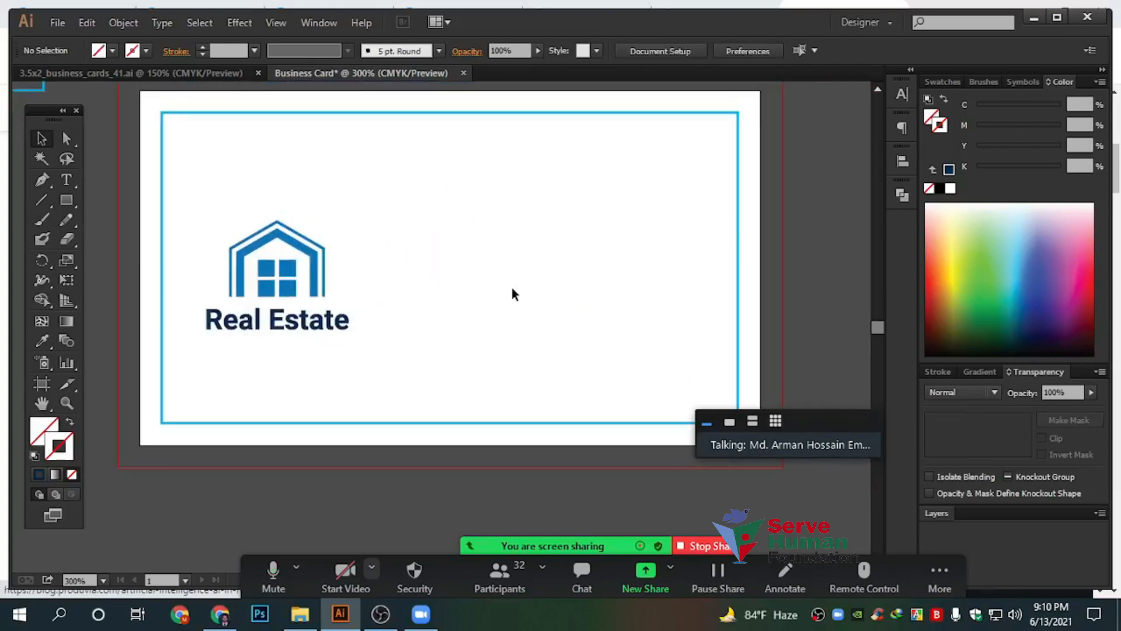
Open the Align panel and review its flyout menu and Align To choices without changing them
{"action": "left_click", "coordinate": [899, 161]}
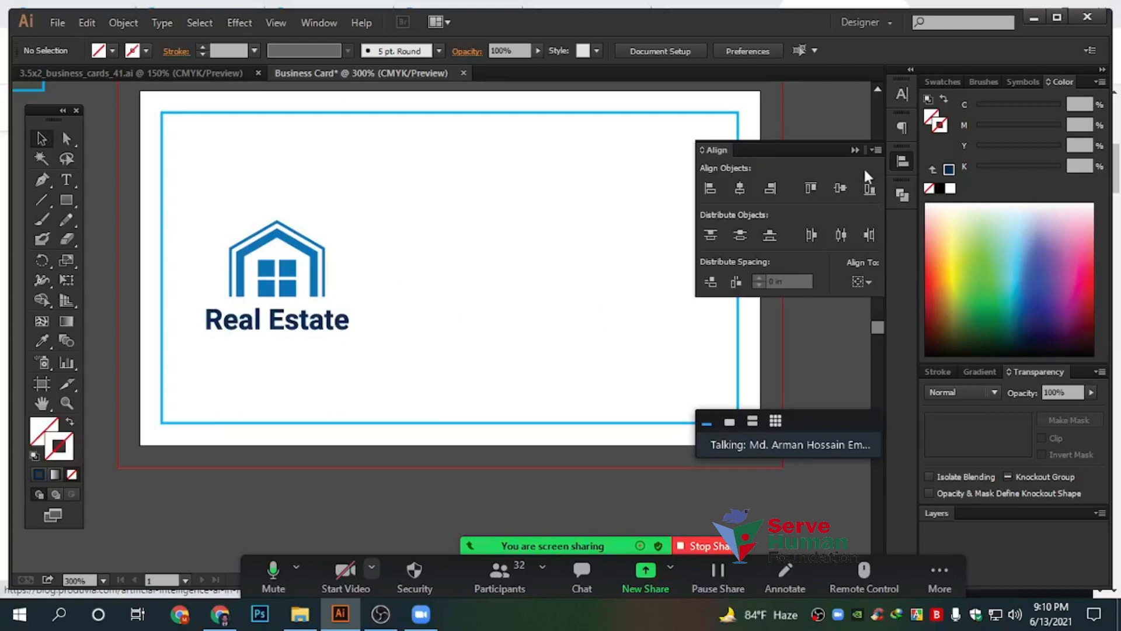
{"action": "left_click", "coordinate": [874, 149]}
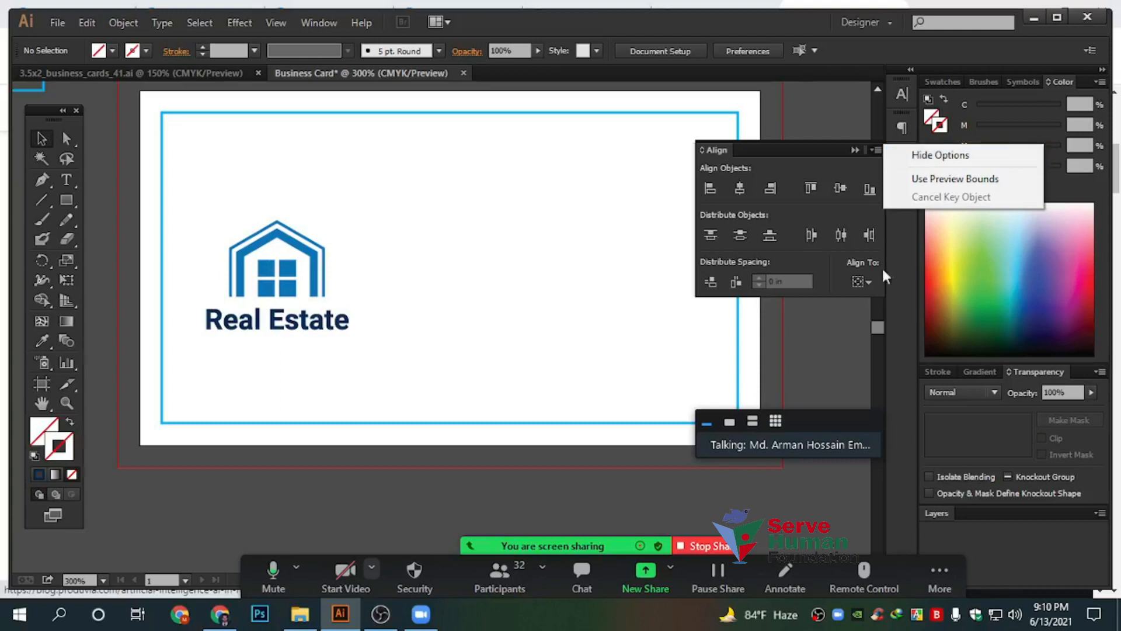
{"action": "left_click", "coordinate": [858, 282]}
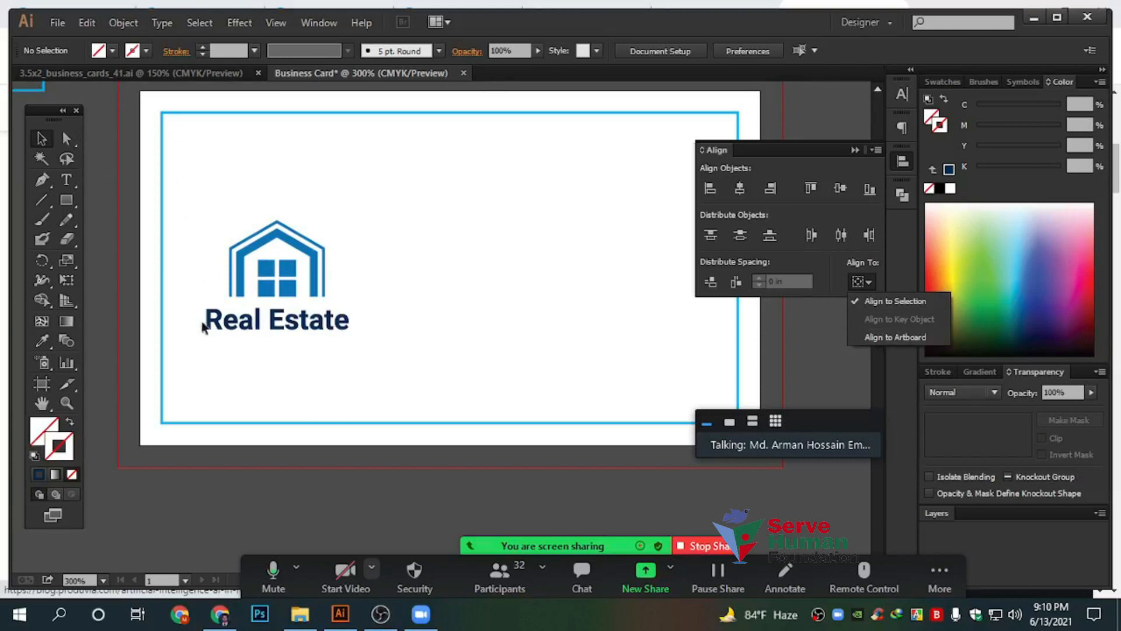
{"action": "left_click", "coordinate": [463, 308]}
Draw a navy-filled rectangle and move it up and right, beside the logo
{"action": "left_click", "coordinate": [70, 201]}
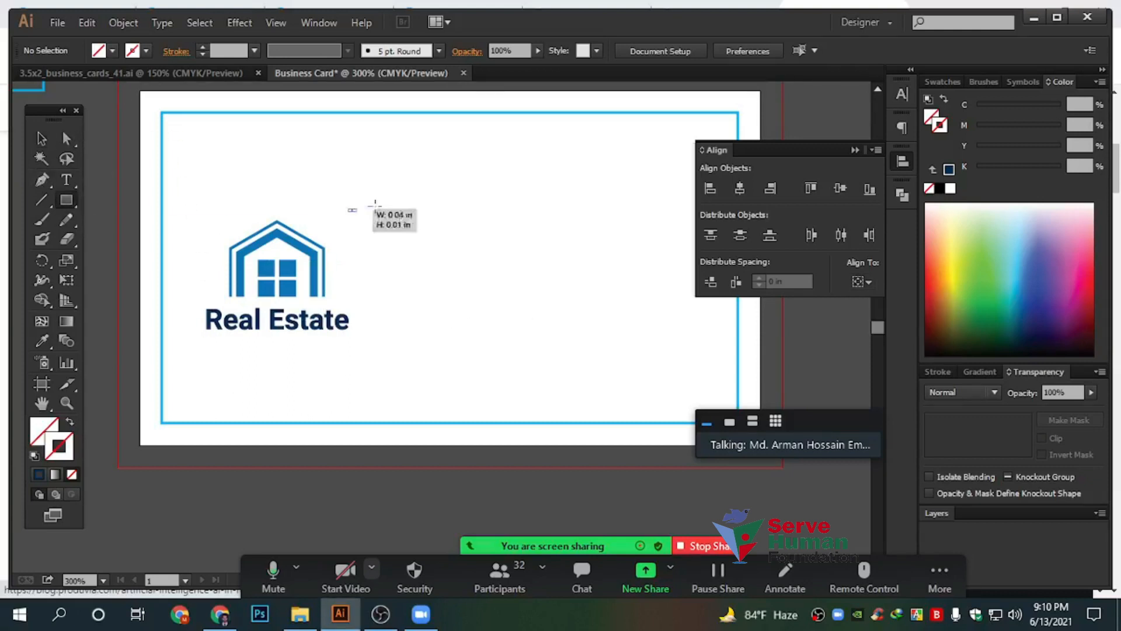
{"action": "left_click_drag", "start_coordinate": [349, 211], "coordinate": [485, 258]}
{"action": "key", "text": "v"}
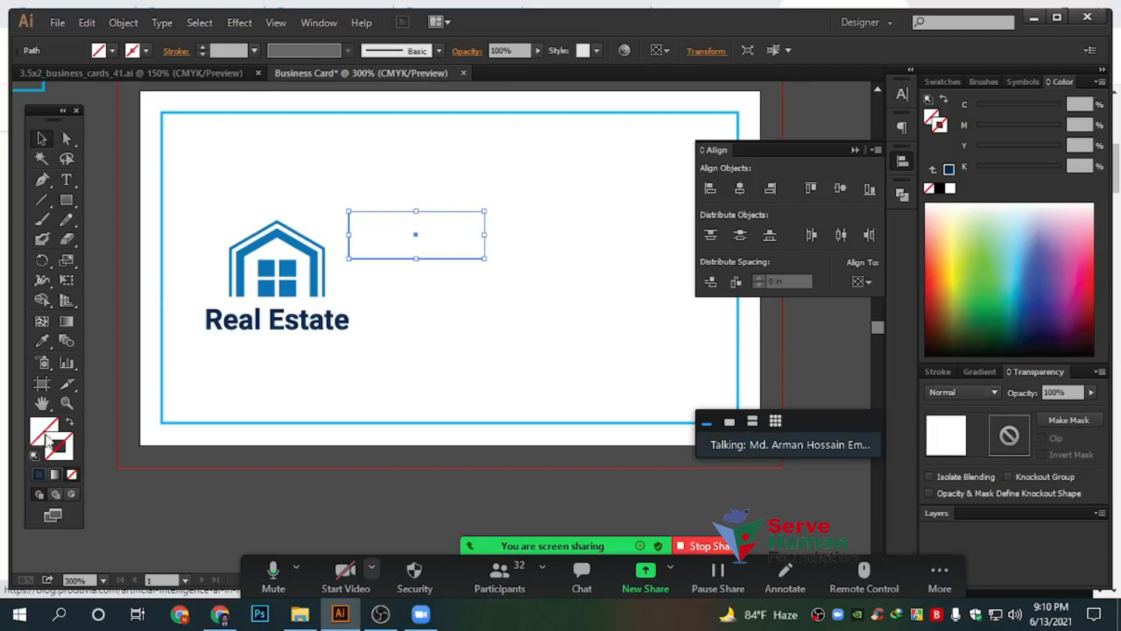
{"action": "left_click", "coordinate": [39, 474]}
{"action": "left_click", "coordinate": [426, 282]}
{"action": "left_click_drag", "start_coordinate": [417, 227], "coordinate": [444, 221]}
Vertically centre the logo and navy rectangle on each other
{"action": "left_click", "coordinate": [332, 325]}
{"action": "left_click", "coordinate": [446, 343]}
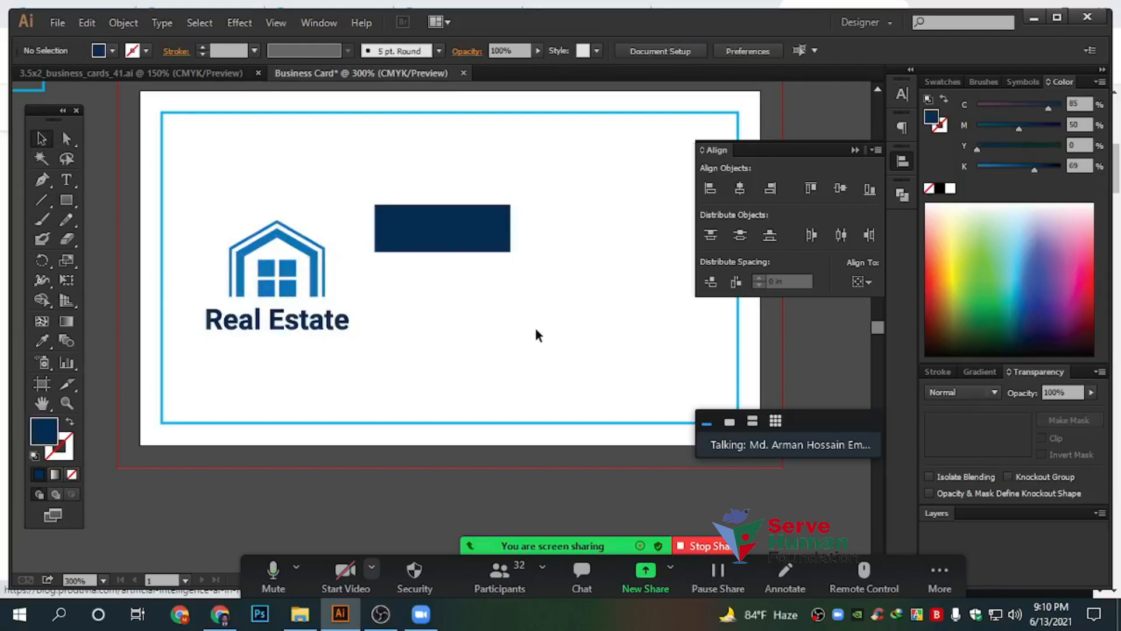
{"action": "left_click_drag", "start_coordinate": [253, 169], "coordinate": [449, 348]}
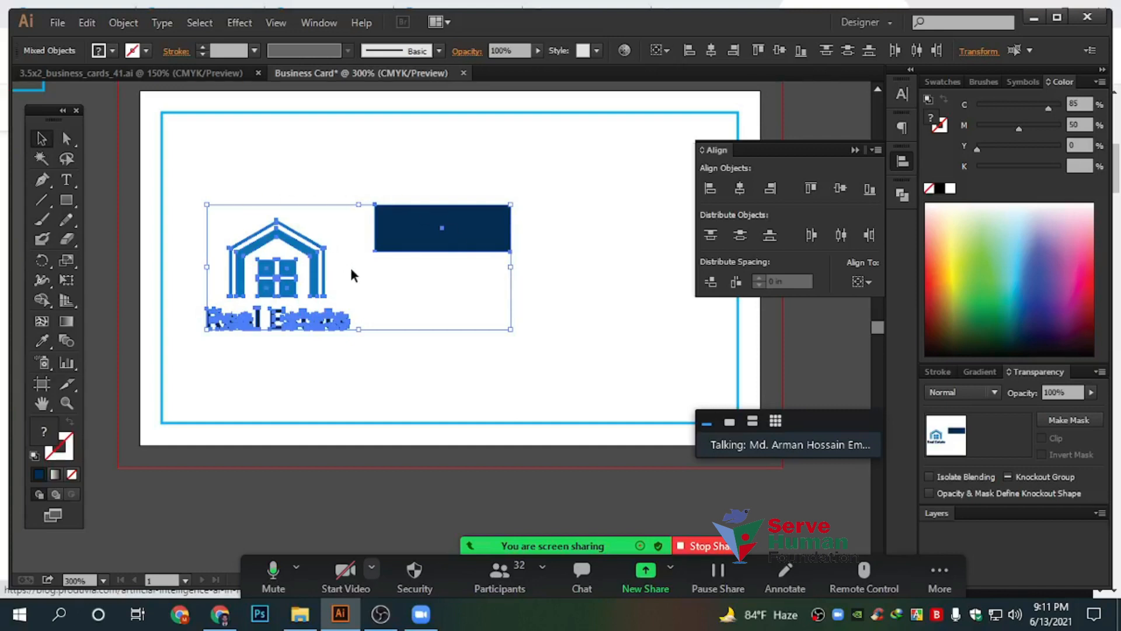
{"action": "left_click", "coordinate": [860, 282]}
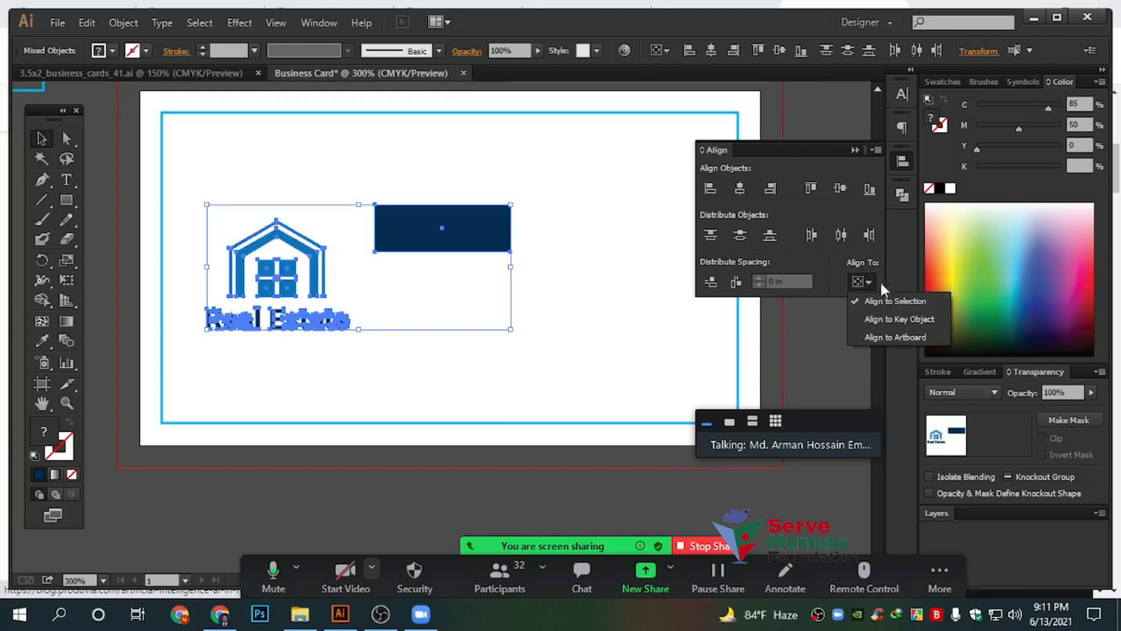
{"action": "left_click", "coordinate": [839, 190]}
{"action": "left_click", "coordinate": [839, 190]}
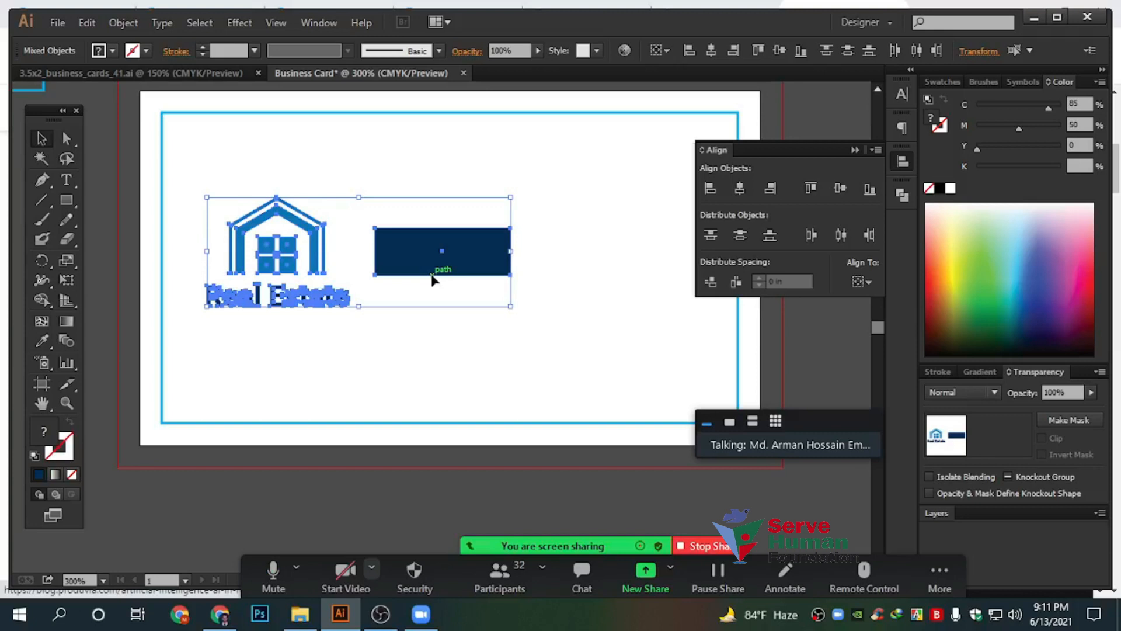
Set the Align To option to Align to Artboard
{"action": "scroll", "coordinate": [432, 279], "scroll_direction": "up", "scroll_amount": 2}
{"action": "left_click_drag", "start_coordinate": [393, 294], "coordinate": [397, 454]}
{"action": "scroll", "coordinate": [400, 430], "scroll_direction": "down", "scroll_amount": 4}
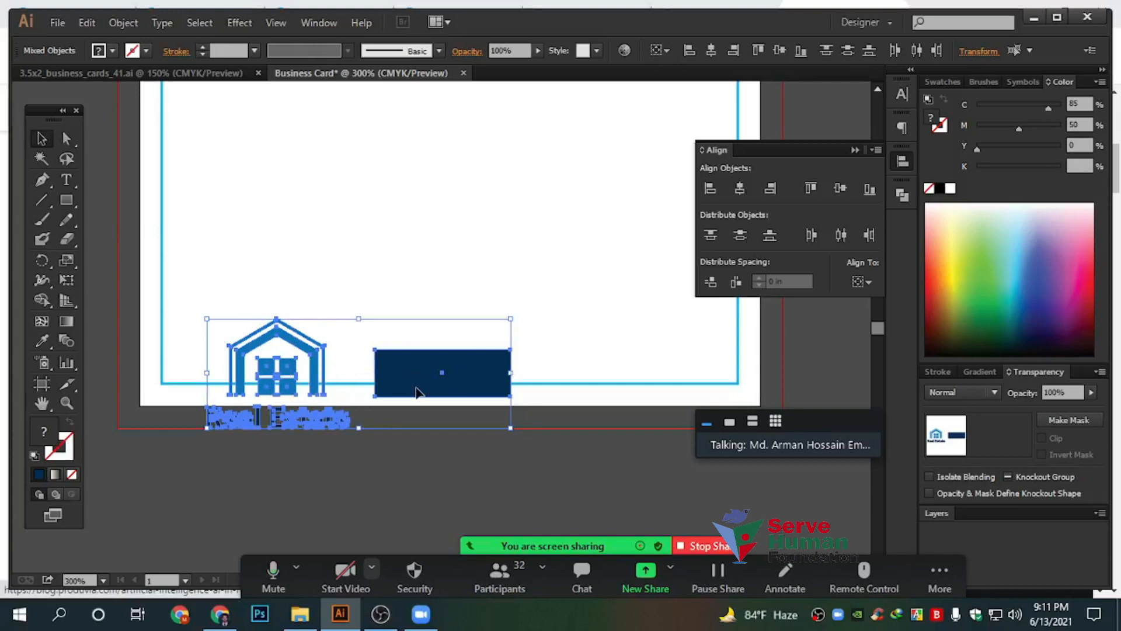
{"action": "scroll", "coordinate": [416, 379], "scroll_direction": "up", "scroll_amount": 2}
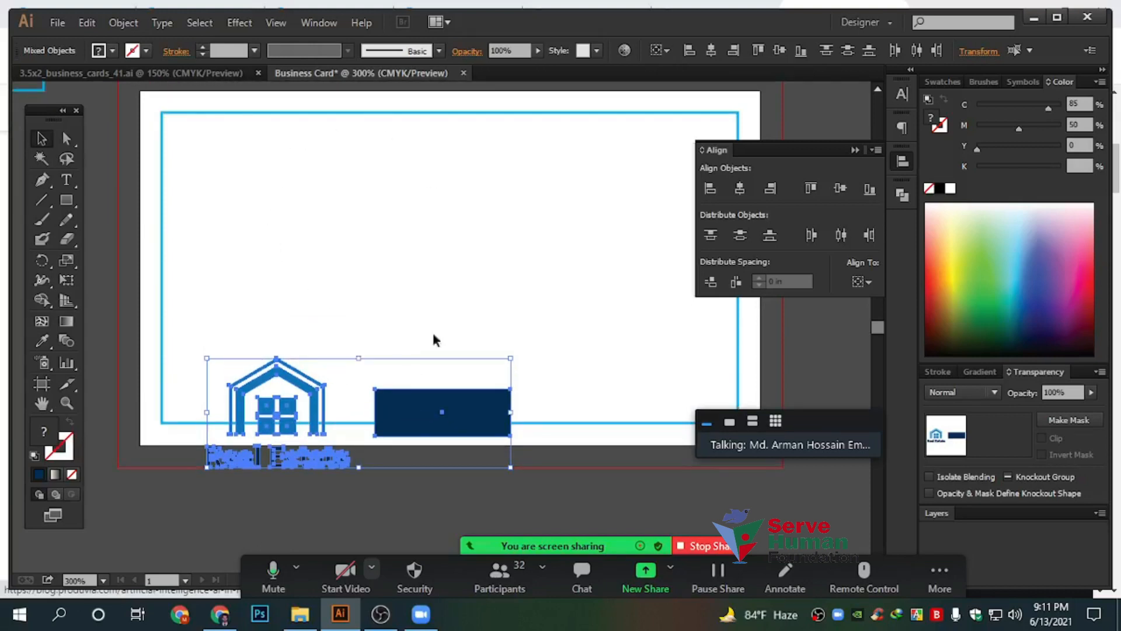
{"action": "scroll", "coordinate": [178, 268], "scroll_direction": "up", "scroll_amount": 1}
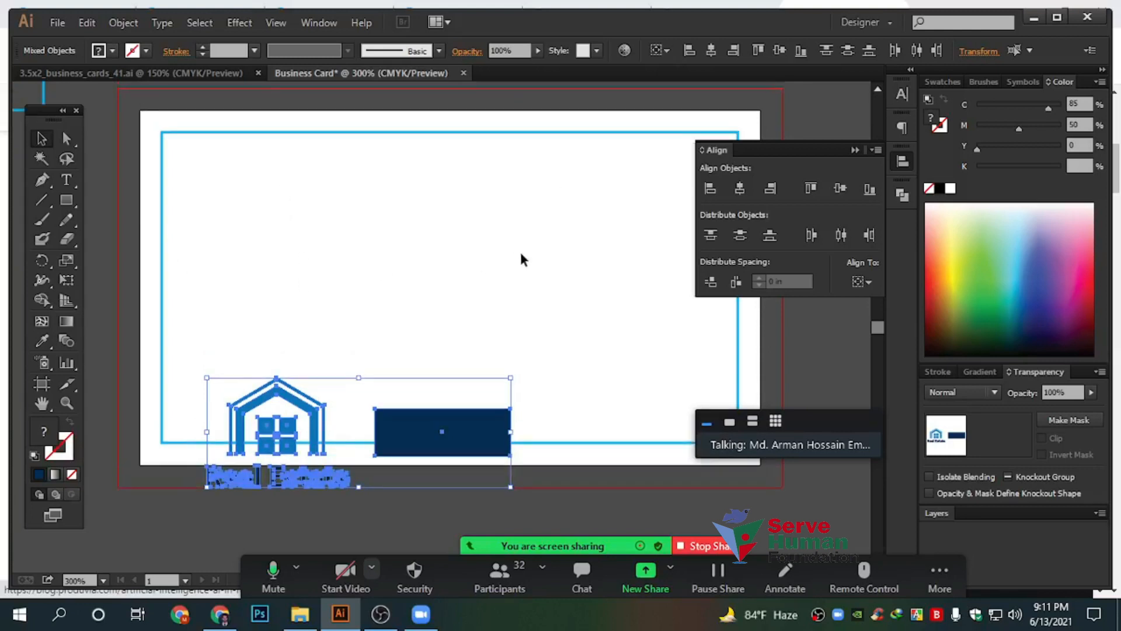
{"action": "left_click", "coordinate": [870, 278]}
{"action": "left_click", "coordinate": [891, 331]}
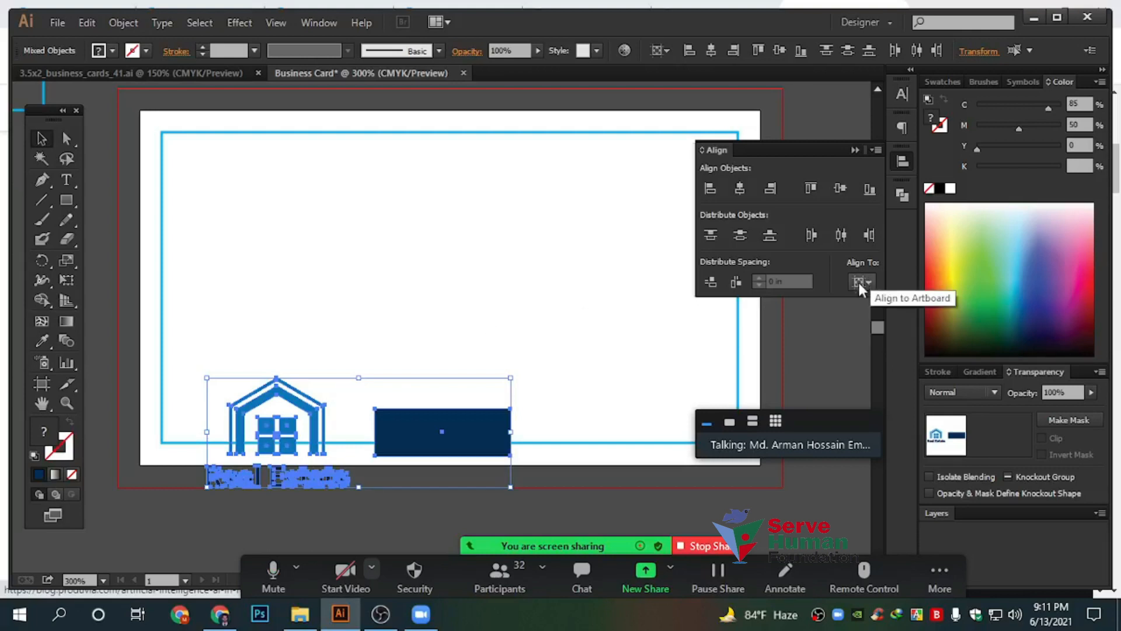
Vertically centre the logo and navy rectangle on the artboard
{"action": "left_click", "coordinate": [840, 188]}
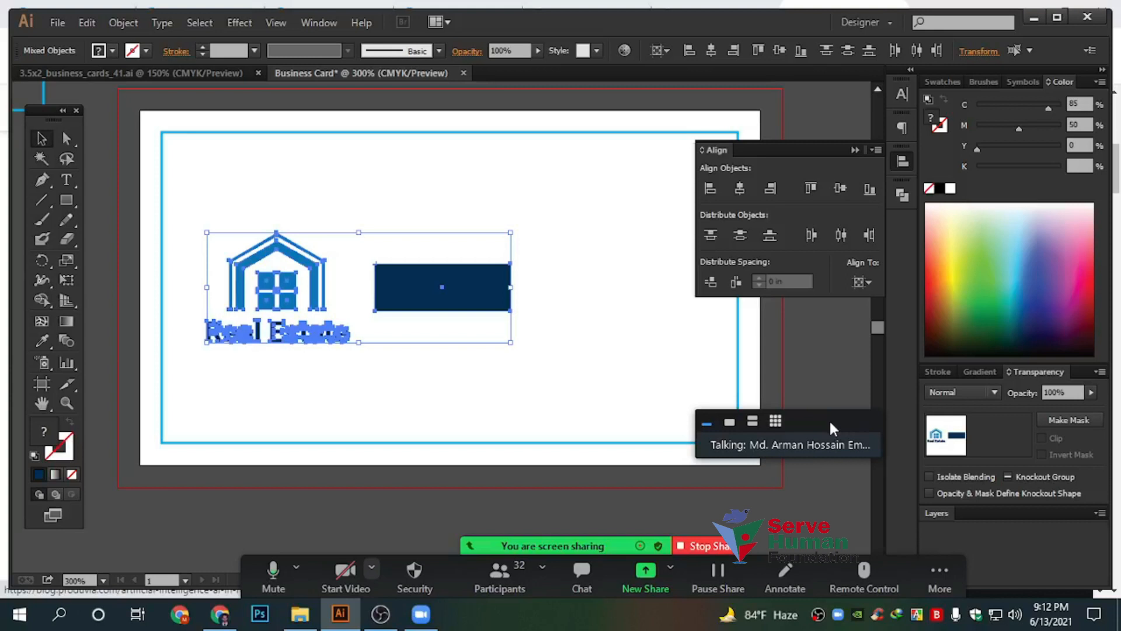
{"action": "left_click", "coordinate": [863, 284]}
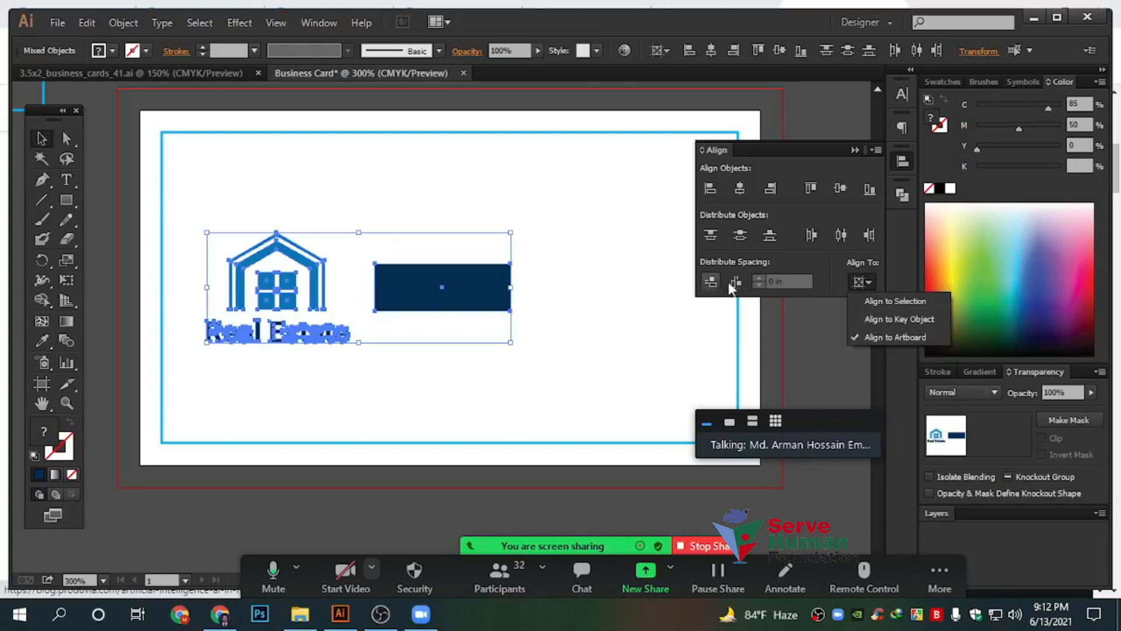
{"action": "left_click", "coordinate": [646, 287]}
Delete the trial navy rectangle and reselect the Real Estate logo
{"action": "left_click_drag", "start_coordinate": [394, 219], "coordinate": [541, 373]}
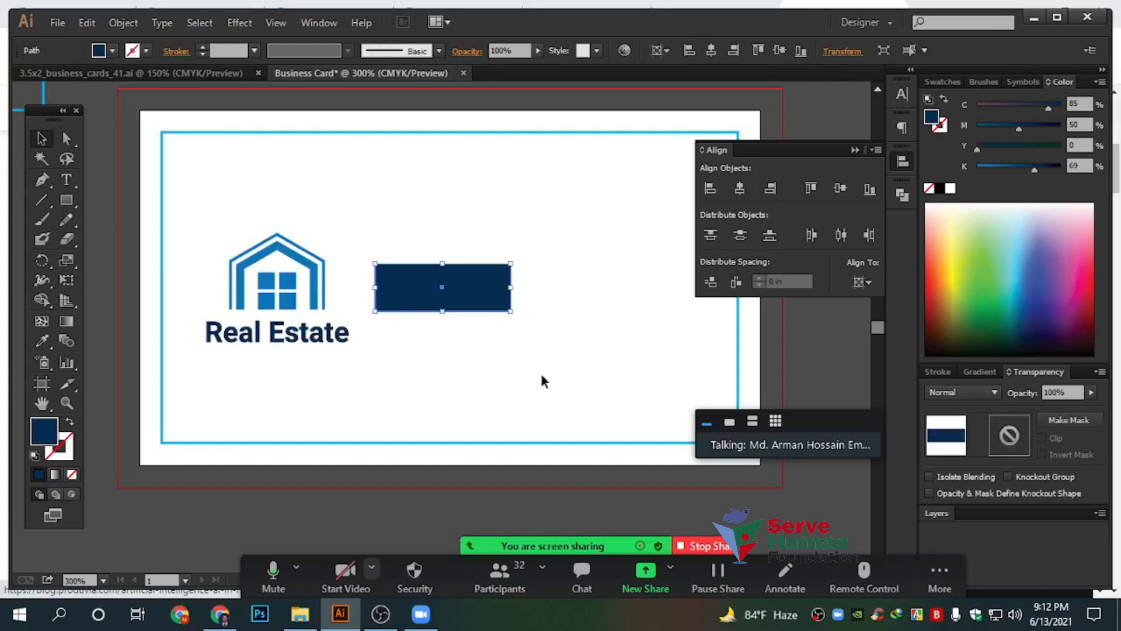
{"action": "key", "text": "Delete"}
{"action": "left_click_drag", "start_coordinate": [222, 206], "coordinate": [375, 380]}
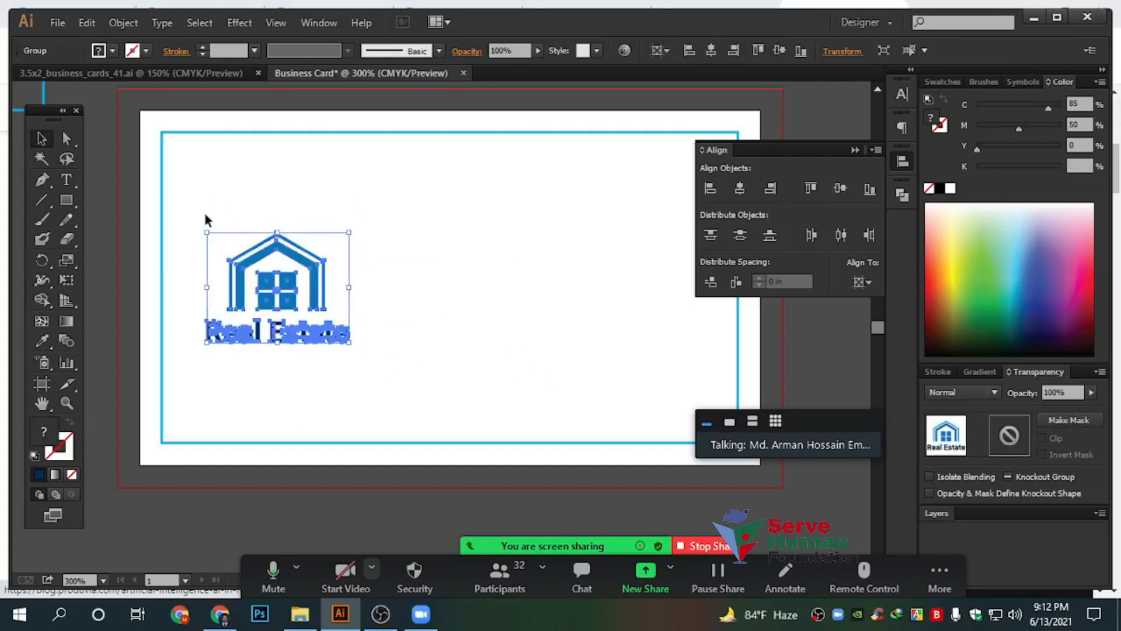
Pan around the card to reach the empty area beside the logo
{"action": "left_click", "coordinate": [387, 293]}
{"action": "left_click_drag", "start_coordinate": [390, 300], "coordinate": [513, 274]}
{"action": "left_click_drag", "start_coordinate": [537, 312], "coordinate": [484, 347]}
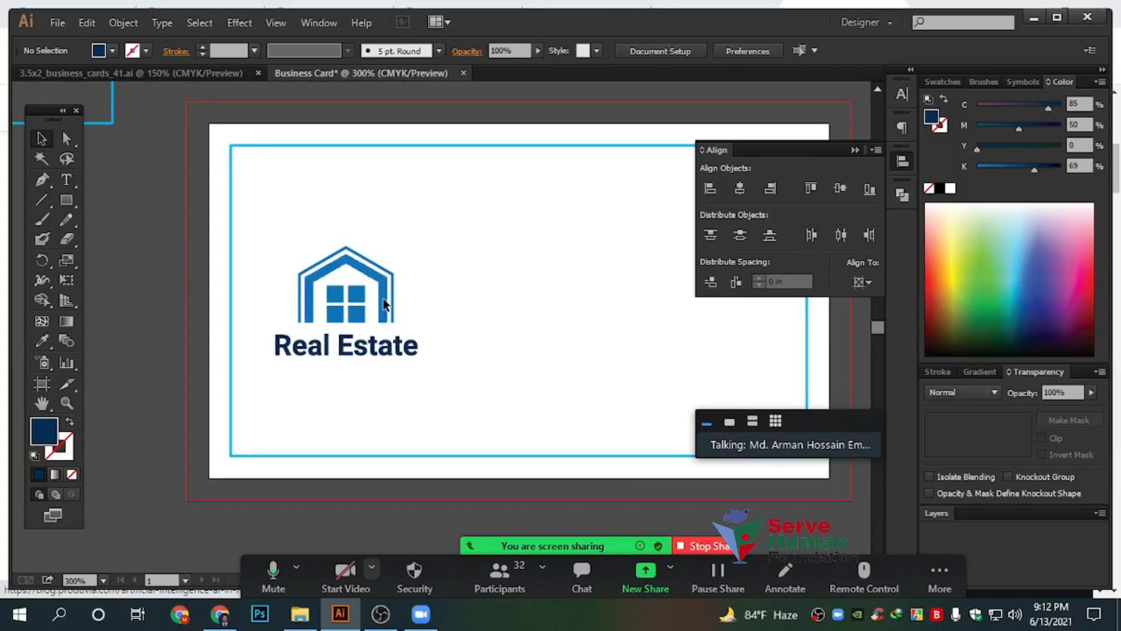
{"action": "left_click", "coordinate": [383, 299]}
{"action": "left_click", "coordinate": [475, 293]}
{"action": "left_click_drag", "start_coordinate": [522, 325], "coordinate": [420, 332]}
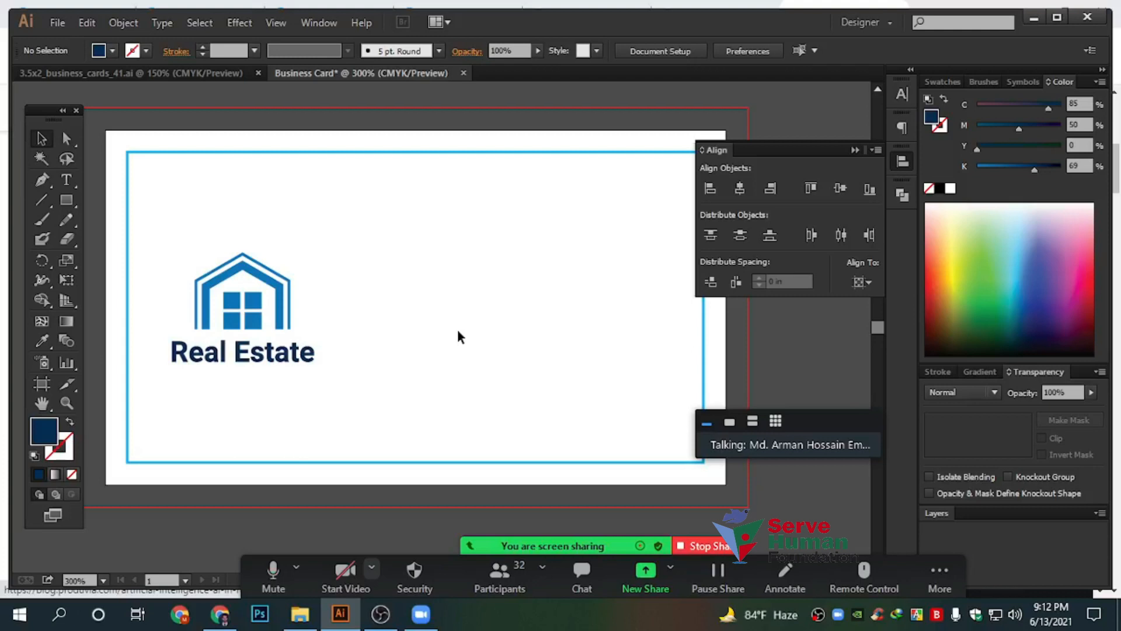
{"action": "scroll", "coordinate": [427, 337], "scroll_direction": "down", "scroll_amount": 1}
{"action": "left_click_drag", "start_coordinate": [534, 371], "coordinate": [478, 369]}
{"action": "scroll", "coordinate": [470, 321], "scroll_direction": "up", "scroll_amount": 1}
Type the cardholder's name as a new text line beside the logo
{"action": "left_click", "coordinate": [66, 179]}
{"action": "scroll", "coordinate": [444, 268], "scroll_direction": "up", "scroll_amount": 1}
{"action": "left_click_drag", "start_coordinate": [427, 262], "coordinate": [414, 366]}
{"action": "left_click", "coordinate": [353, 405]}
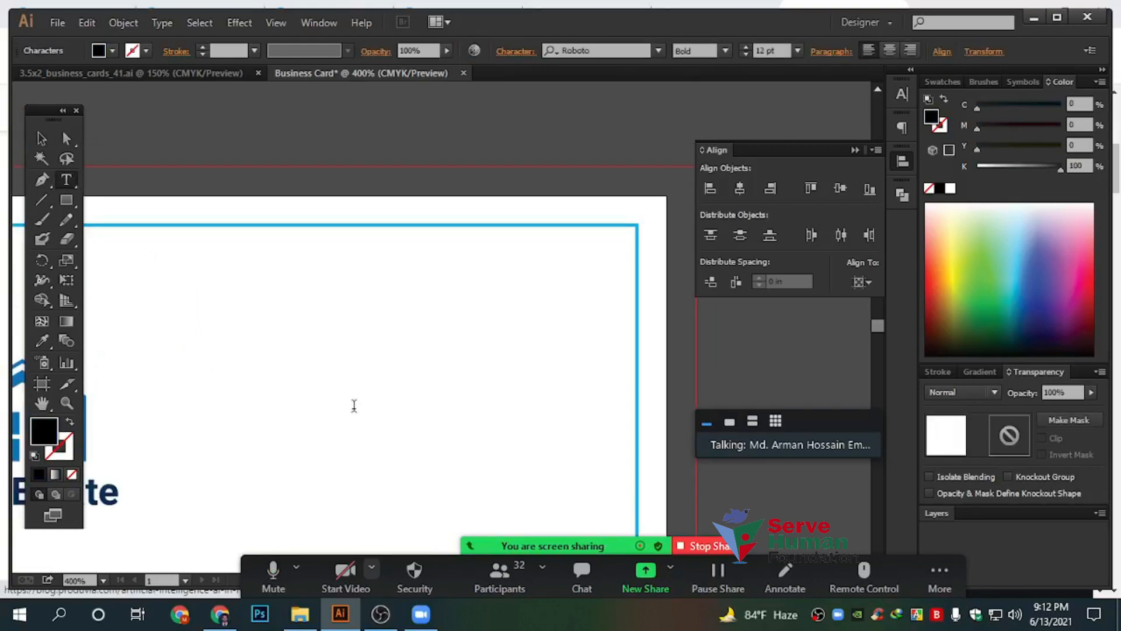
{"action": "key", "text": "BackSpace"}
{"action": "key", "text": "BackSpace"}
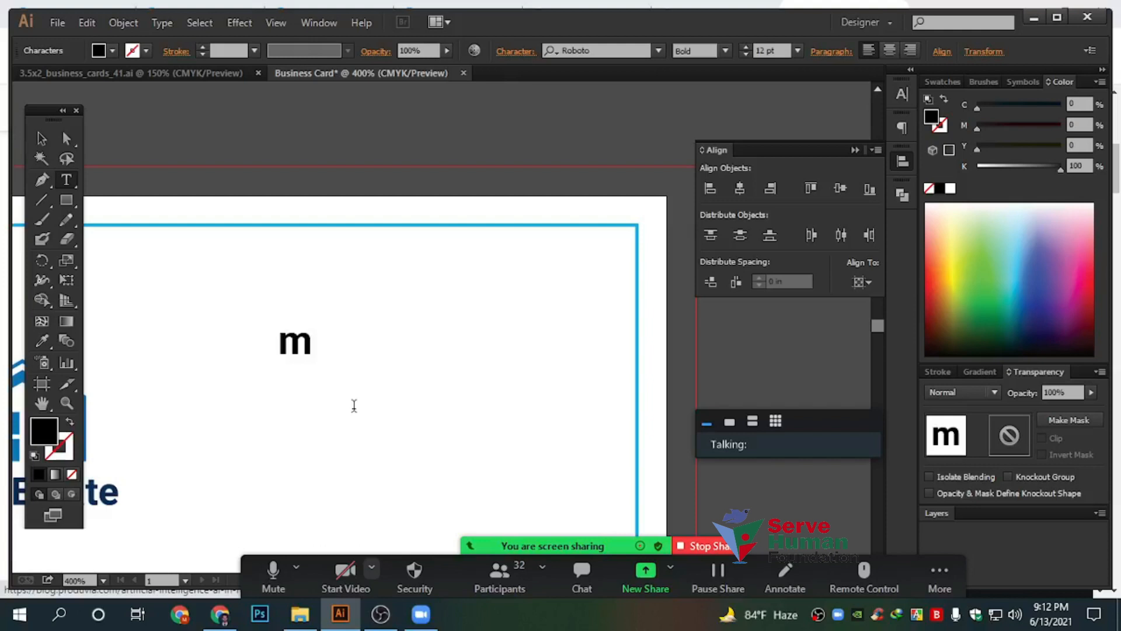
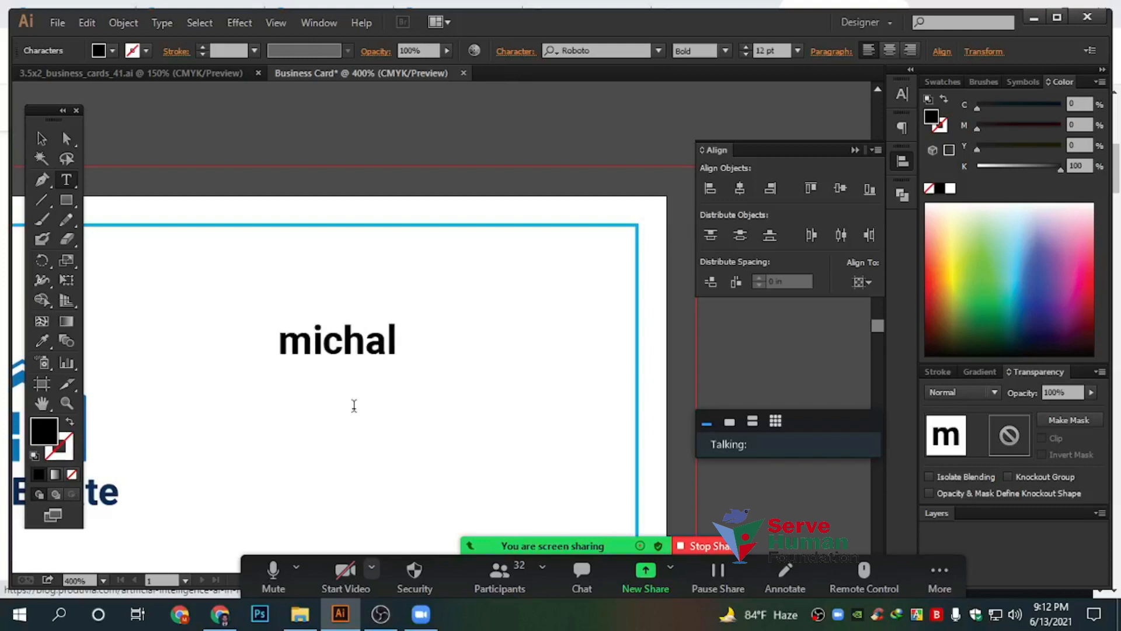
{"action": "type", "text": "hns"}
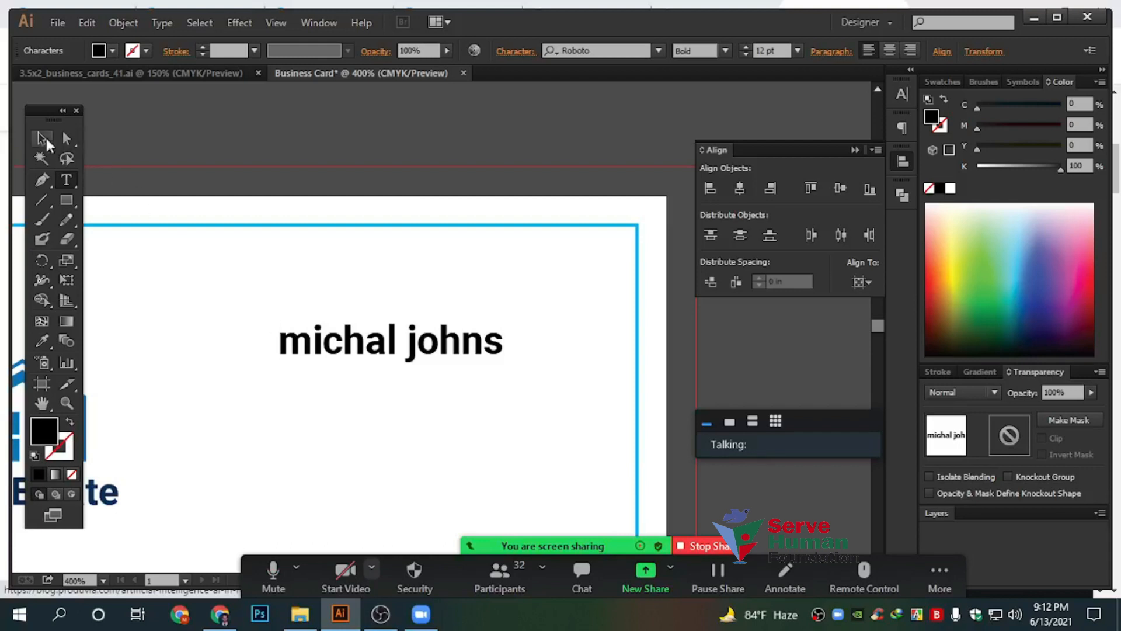
{"action": "key", "text": "Escape"}
Copy the name line below, retype it as 'Graphic Designer', shrink it slightly and zoom in
{"action": "scroll", "coordinate": [458, 241], "scroll_direction": "down", "scroll_amount": 2}
{"action": "left_click_drag", "start_coordinate": [439, 265], "coordinate": [435, 337]}
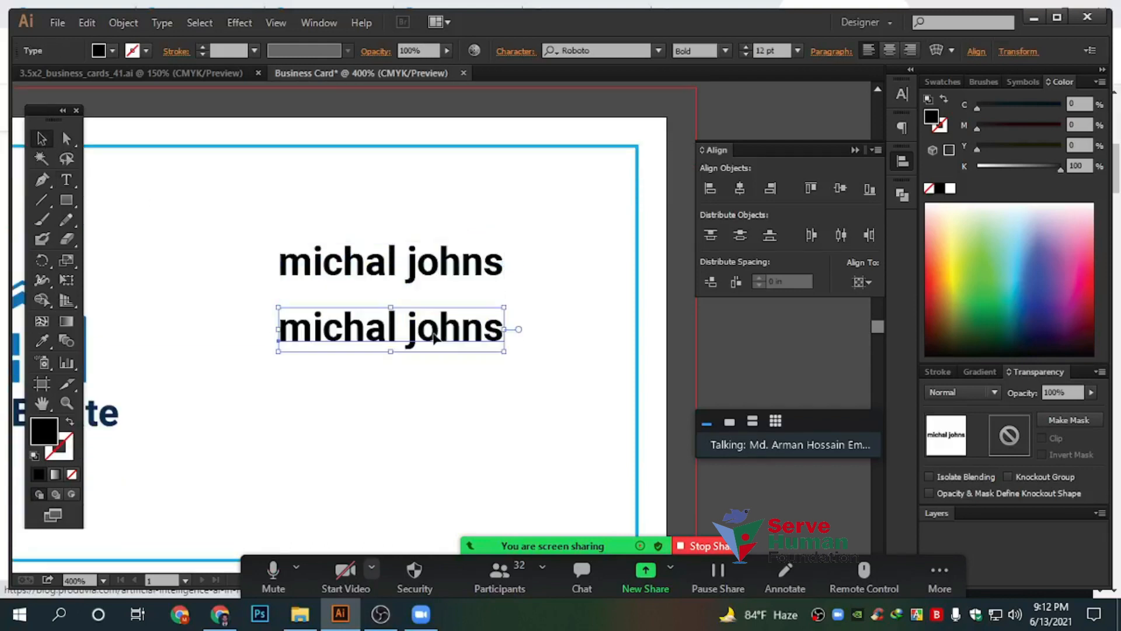
{"action": "double_click", "coordinate": [356, 333]}
{"action": "key", "text": "ctrl+a"}
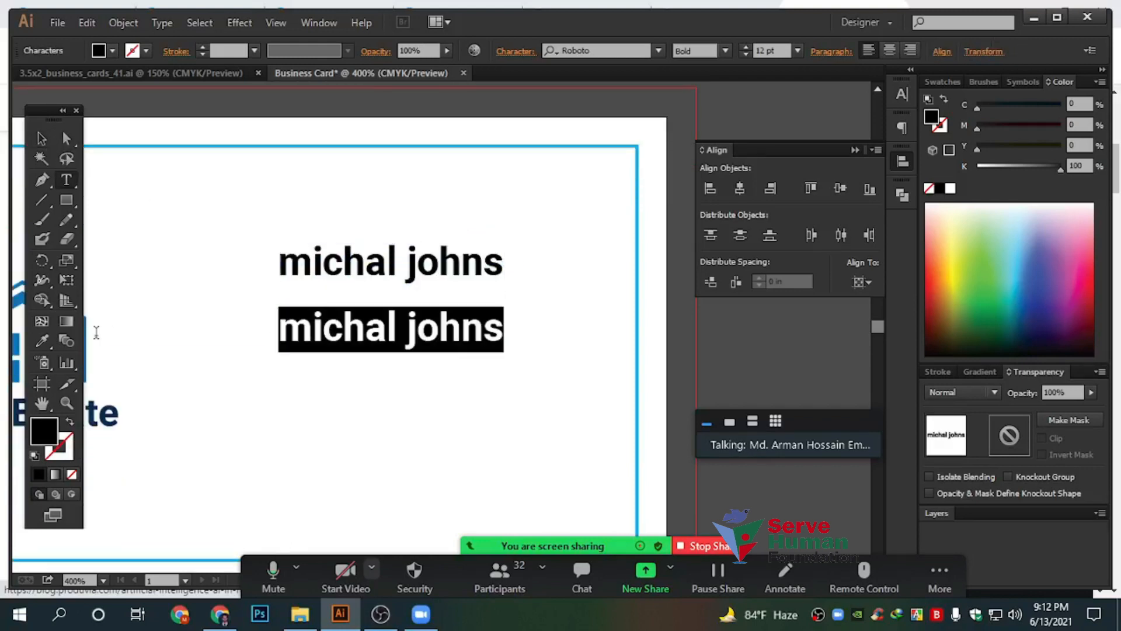
{"action": "type", "text": "Graphic"}
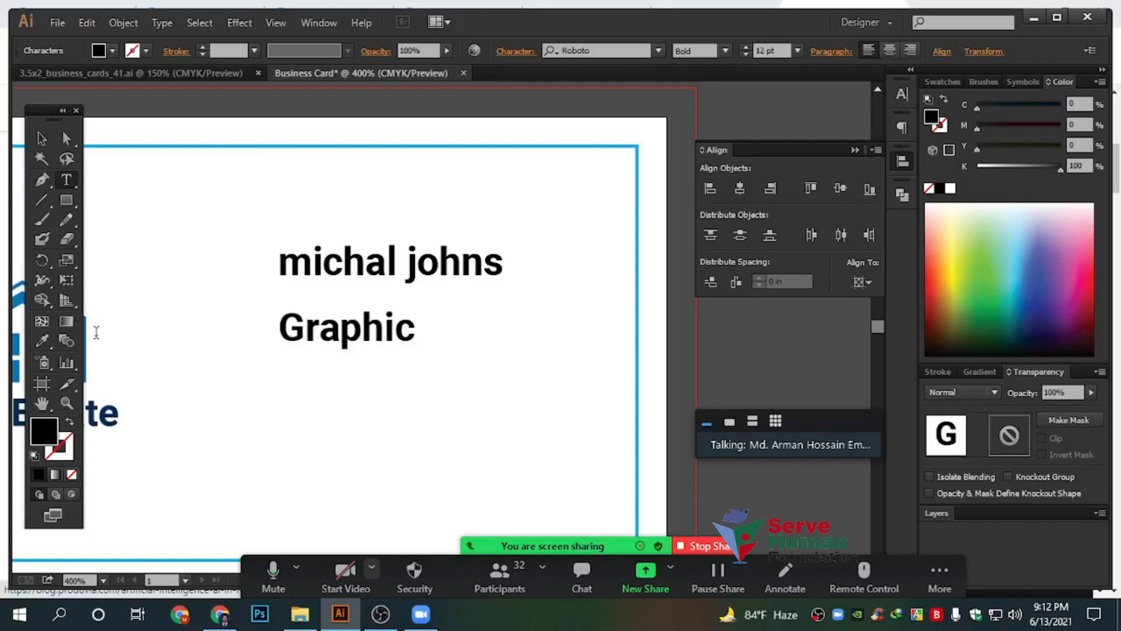
{"action": "type", "text": " Design"}
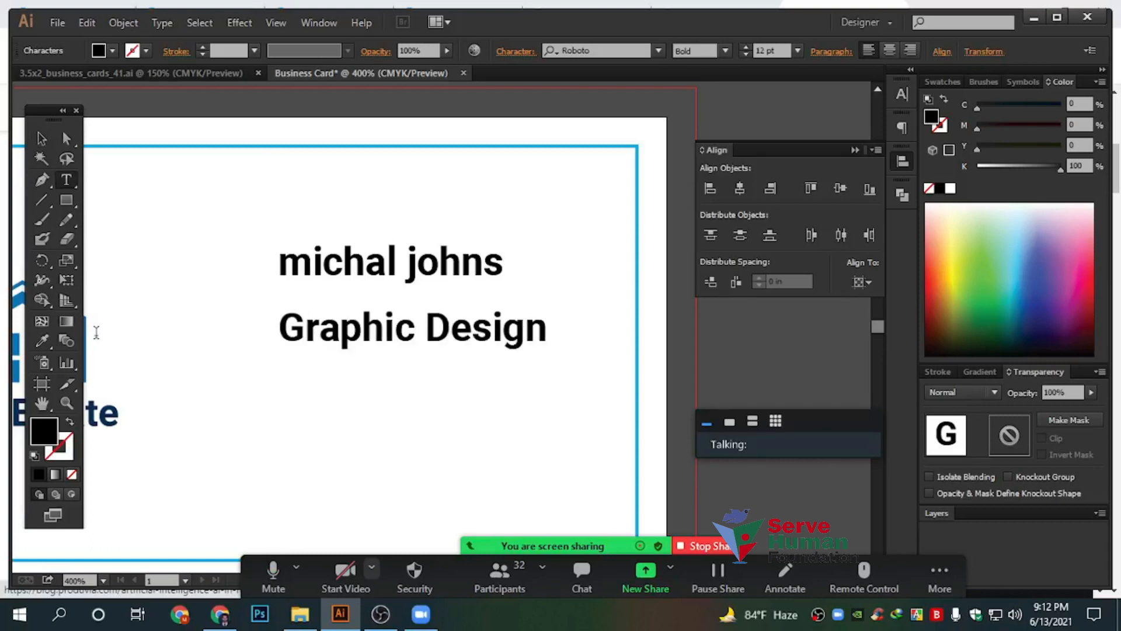
{"action": "type", "text": "er"}
{"action": "key", "text": "Escape"}
{"action": "left_click_drag", "start_coordinate": [583, 351], "coordinate": [546, 343]}
{"action": "left_click", "coordinate": [413, 401]}
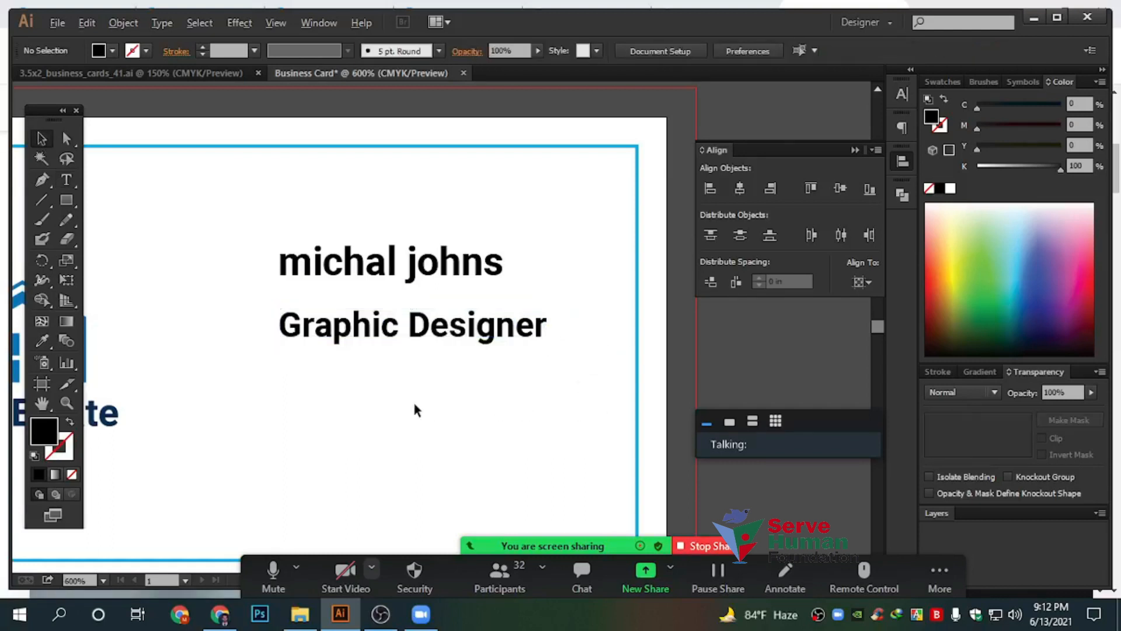
{"action": "key", "text": "ctrl+="}
Copy the title line below and replace its text with the phone number
{"action": "left_click_drag", "start_coordinate": [458, 223], "coordinate": [457, 396], "text": "alt"}
{"action": "scroll", "coordinate": [453, 383], "scroll_direction": "down", "scroll_amount": 1}
{"action": "double_click", "coordinate": [602, 349]}
{"action": "key", "text": "ctrl+a"}
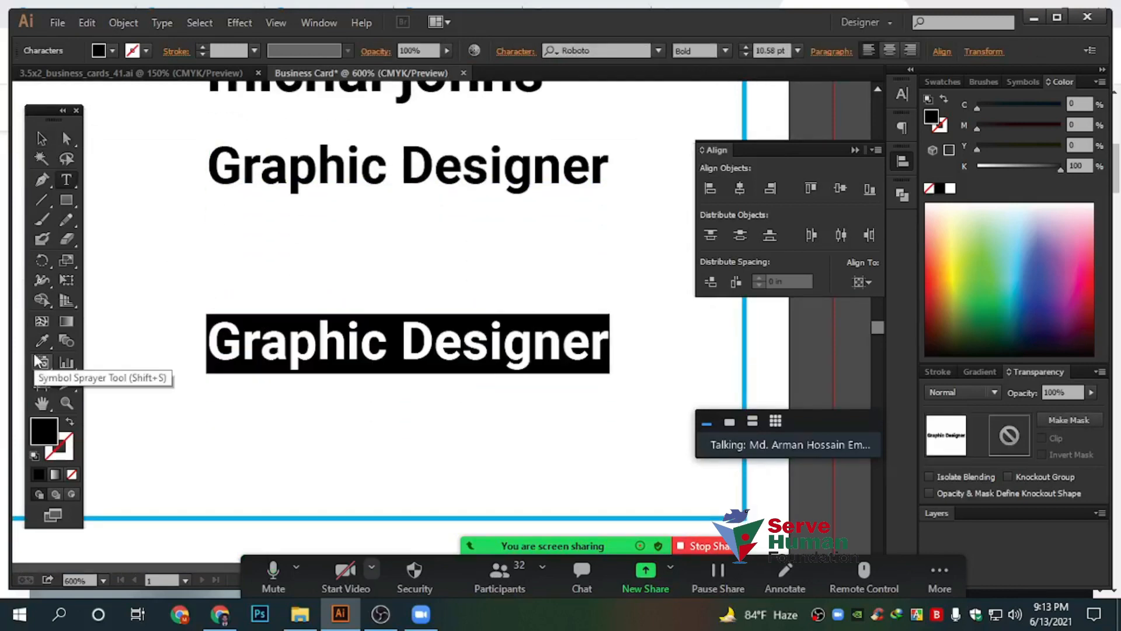
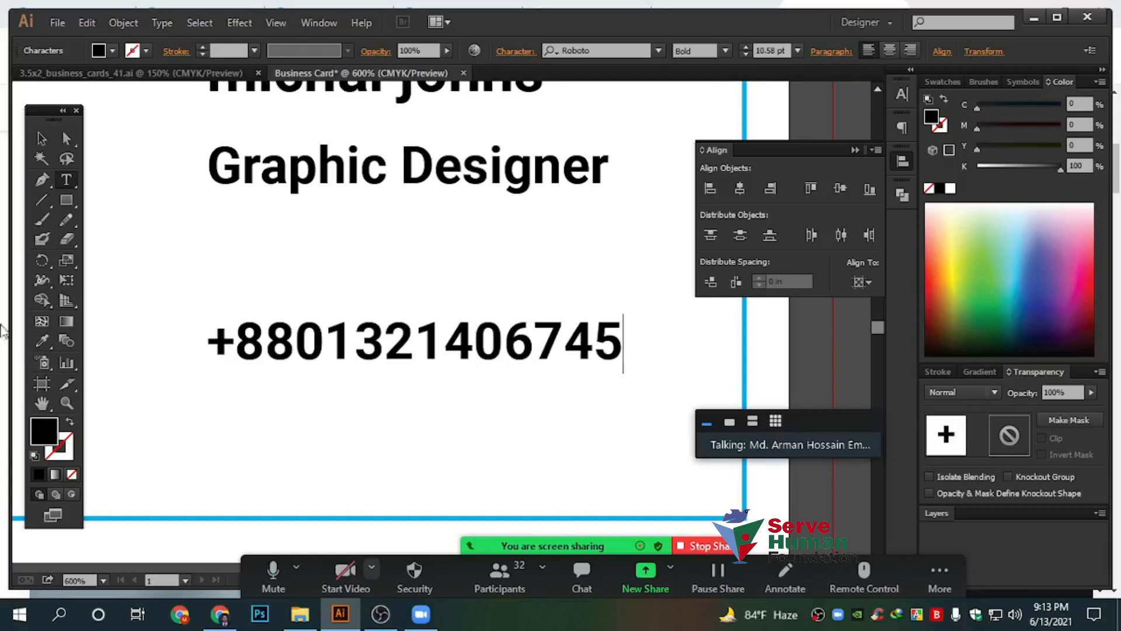
{"action": "left_click", "coordinate": [442, 343]}
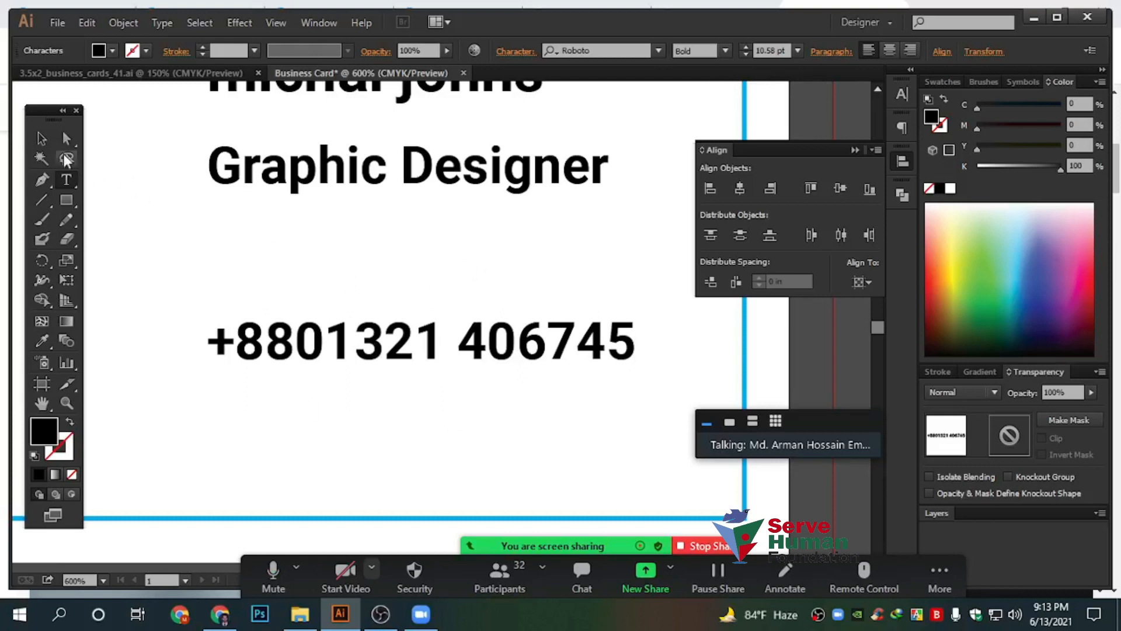
Move the phone line up under the title and start editing a new copy below it
{"action": "left_click", "coordinate": [42, 139]}
{"action": "left_click_drag", "start_coordinate": [324, 336], "coordinate": [324, 362]}
{"action": "double_click", "coordinate": [324, 362]}
{"action": "key", "text": "ctrl+a"}
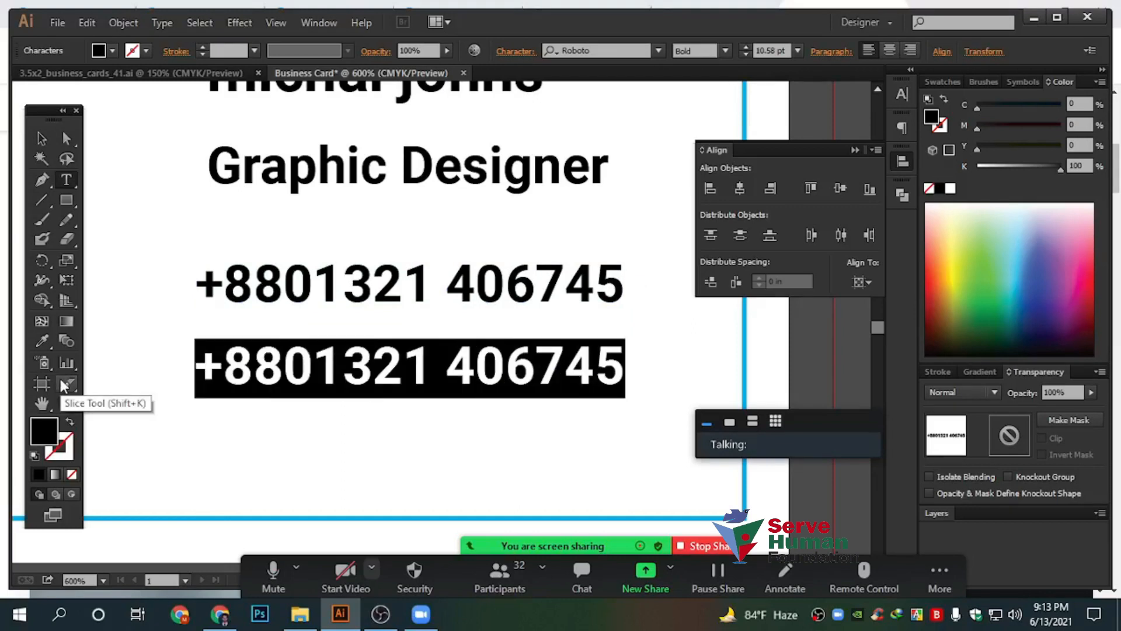
{"action": "type", "text": "www."}
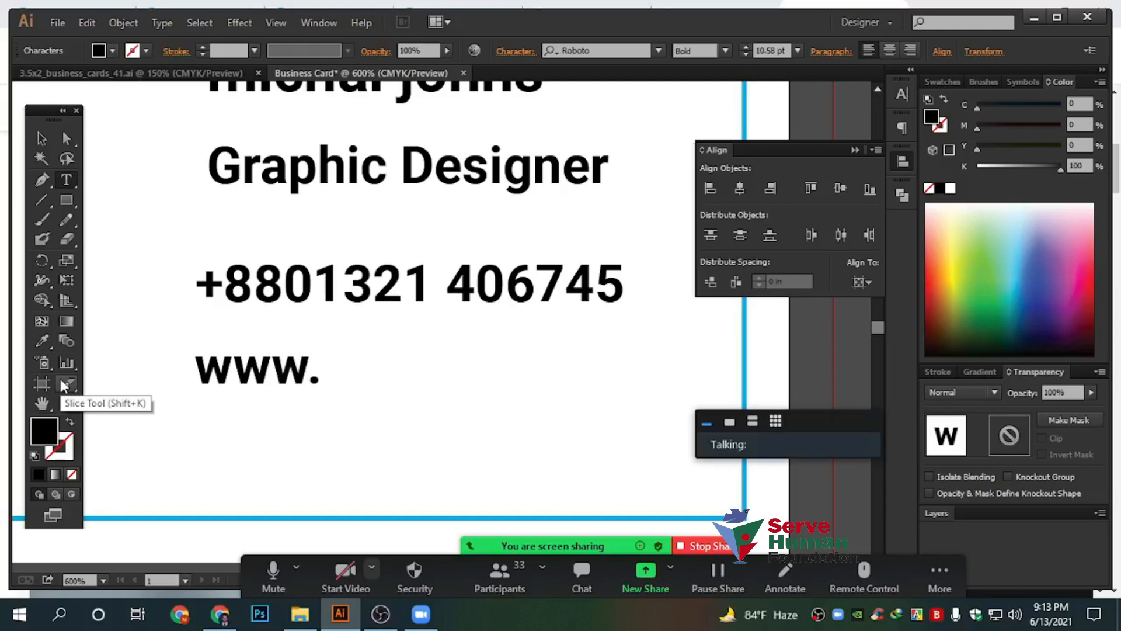
{"action": "type", "text": "facebook.com"}
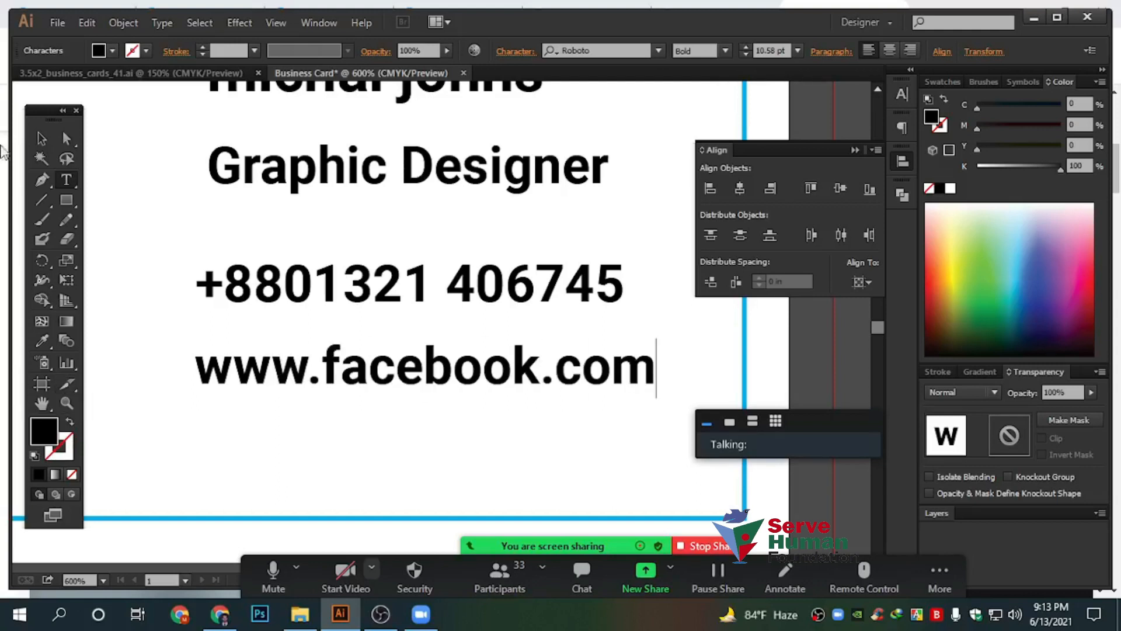
{"action": "left_click", "coordinate": [41, 140]}
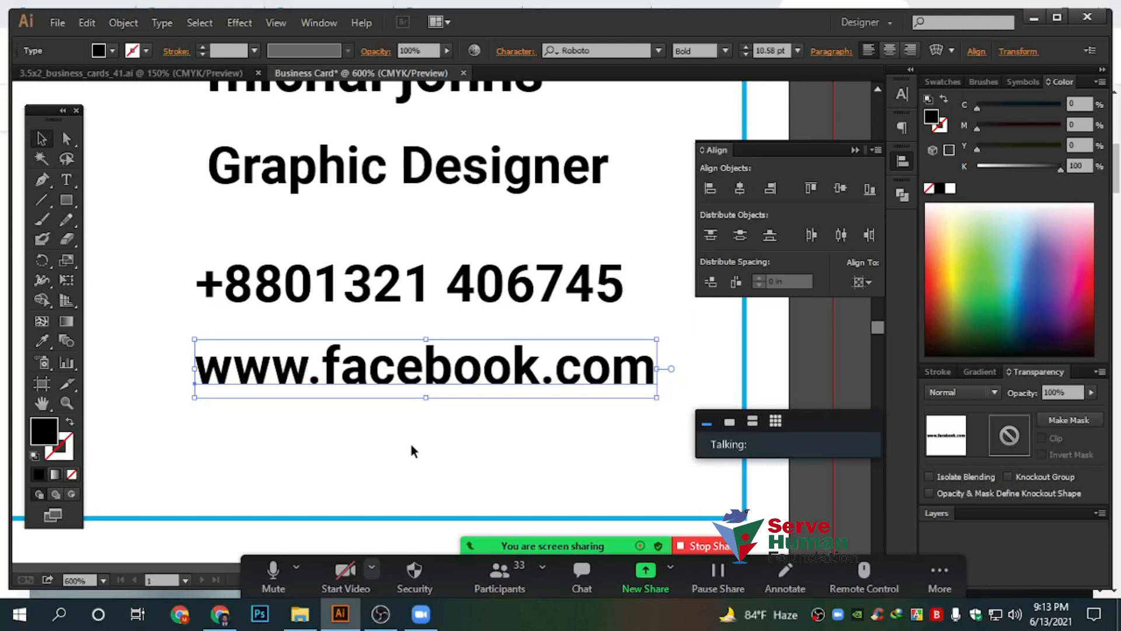
{"action": "scroll", "coordinate": [412, 452], "scroll_direction": "up", "scroll_amount": 3}
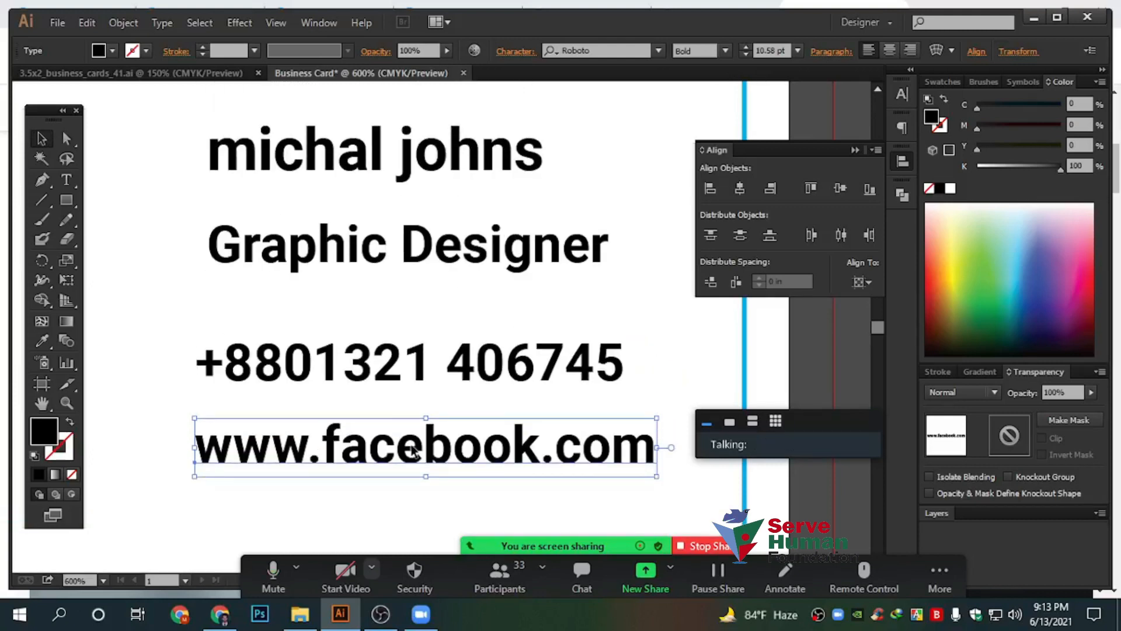
{"action": "scroll", "coordinate": [413, 452], "scroll_direction": "down", "scroll_amount": 4}
Add another copy below and retype it as the location address line
{"action": "left_click_drag", "start_coordinate": [453, 374], "coordinate": [453, 446]}
{"action": "key", "text": "t"}
{"action": "left_click_drag", "start_coordinate": [640, 428], "coordinate": [96, 427]}
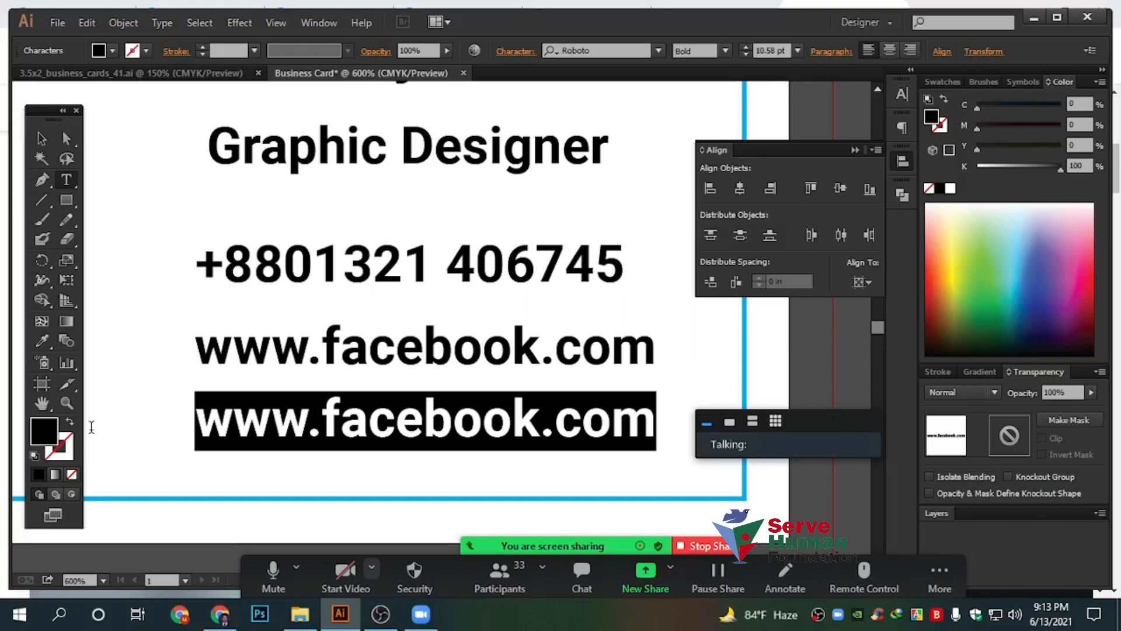
{"action": "type", "text": "MOth"}
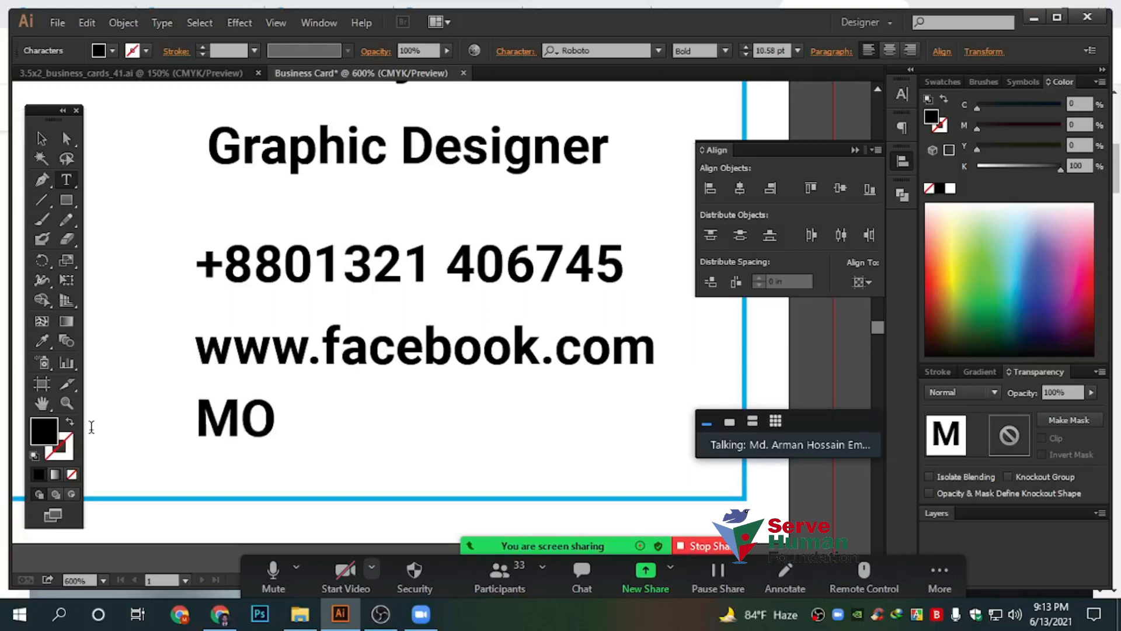
{"action": "key", "text": "BackSpace"}
{"action": "key", "text": "BackSpace"}
{"action": "key", "text": "BackSpace"}
{"action": "type", "text": "oti"}
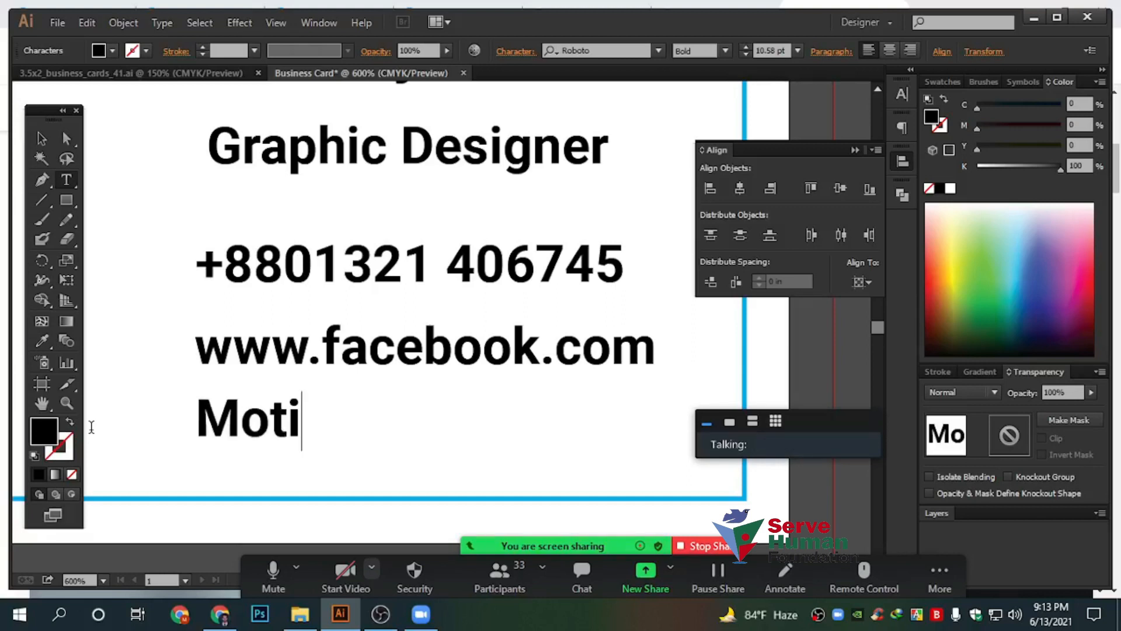
{"action": "type", "text": "jheel, Dahaka"}
{"action": "key", "text": "BackSpace"}
{"action": "key", "text": "BackSpace"}
{"action": "key", "text": "BackSpace"}
{"action": "key", "text": "BackSpace"}
{"action": "key", "text": "BackSpace"}
{"action": "type", "text": "haka"}
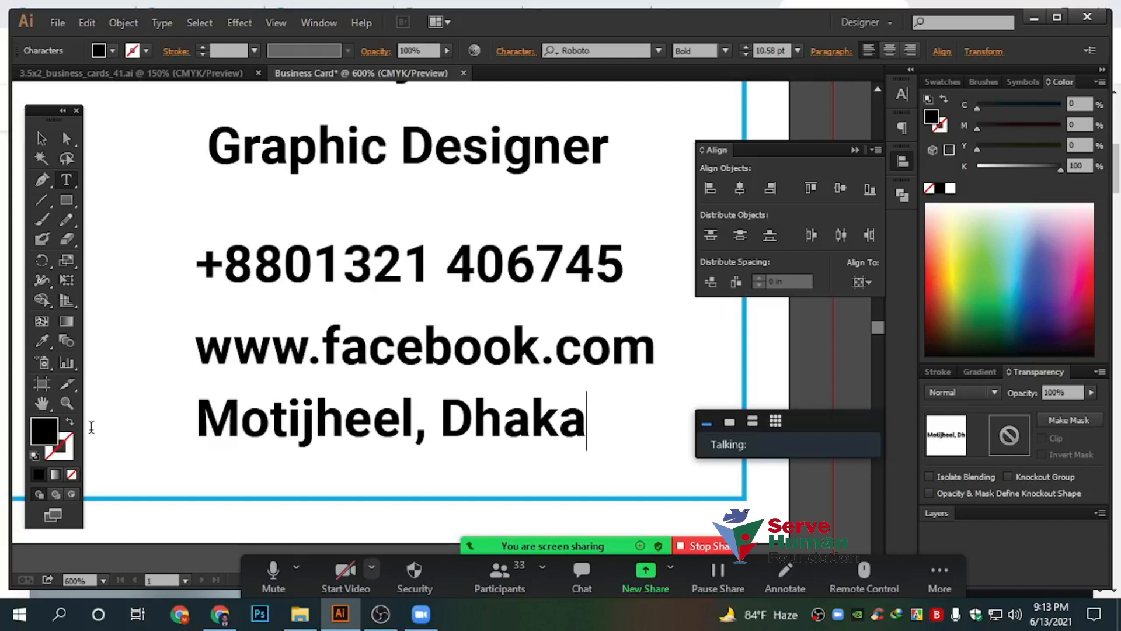
{"action": "type", "text": "-1000"}
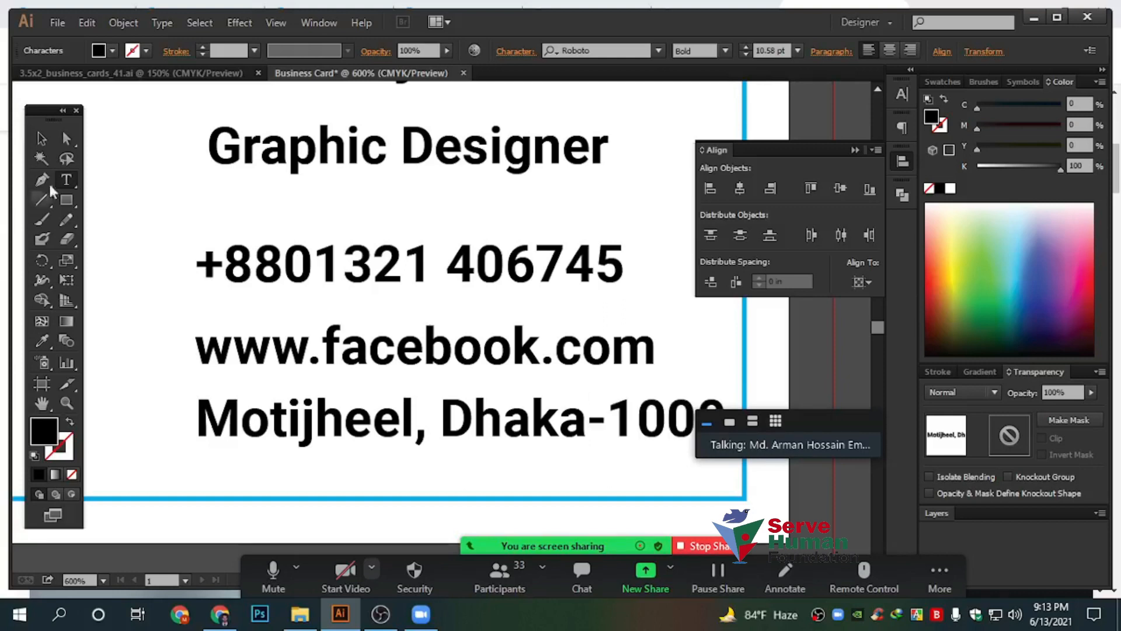
{"action": "left_click", "coordinate": [42, 141]}
{"action": "key", "text": "ctrl+minus"}
{"action": "key", "text": "ctrl+minus"}
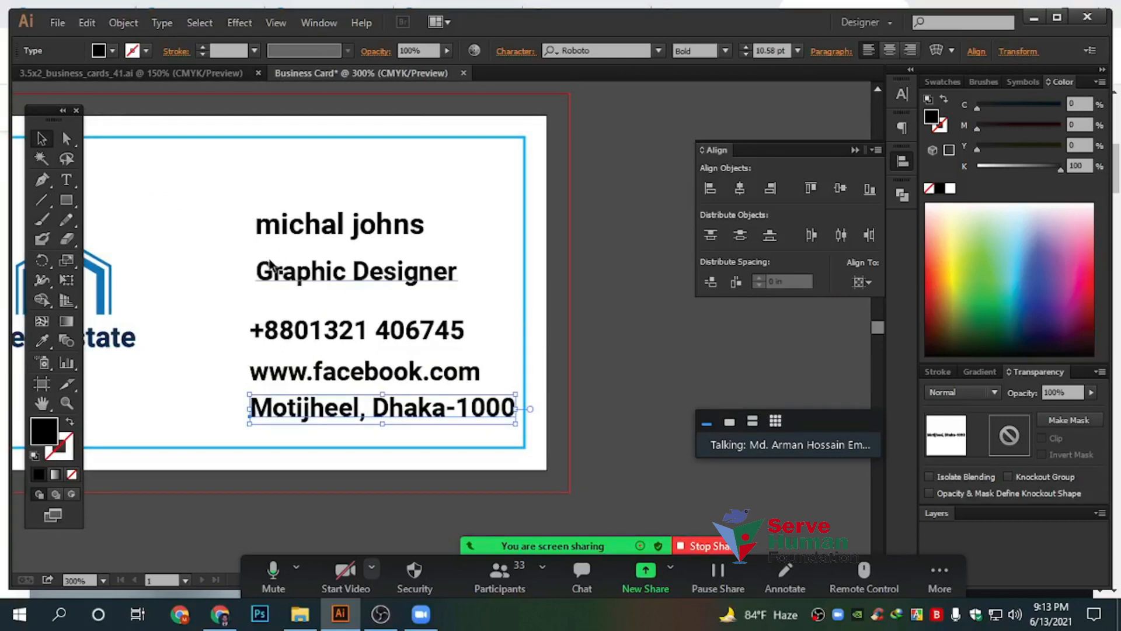
{"action": "key", "text": "ctrl+plus"}
{"action": "key", "text": "ctrl+plus"}
{"action": "scroll", "coordinate": [398, 378], "scroll_direction": "up", "scroll_amount": 2}
{"action": "left_click_drag", "start_coordinate": [398, 377], "coordinate": [412, 393]}
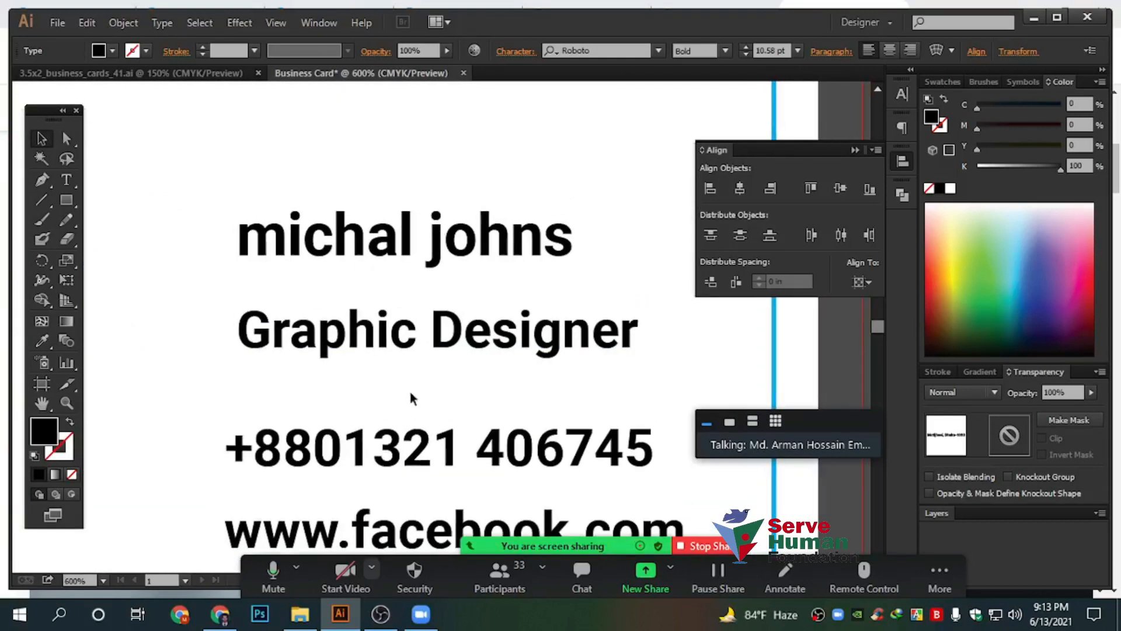
{"action": "left_click", "coordinate": [244, 234]}
{"action": "scroll", "coordinate": [244, 233], "scroll_direction": "down", "scroll_amount": 1}
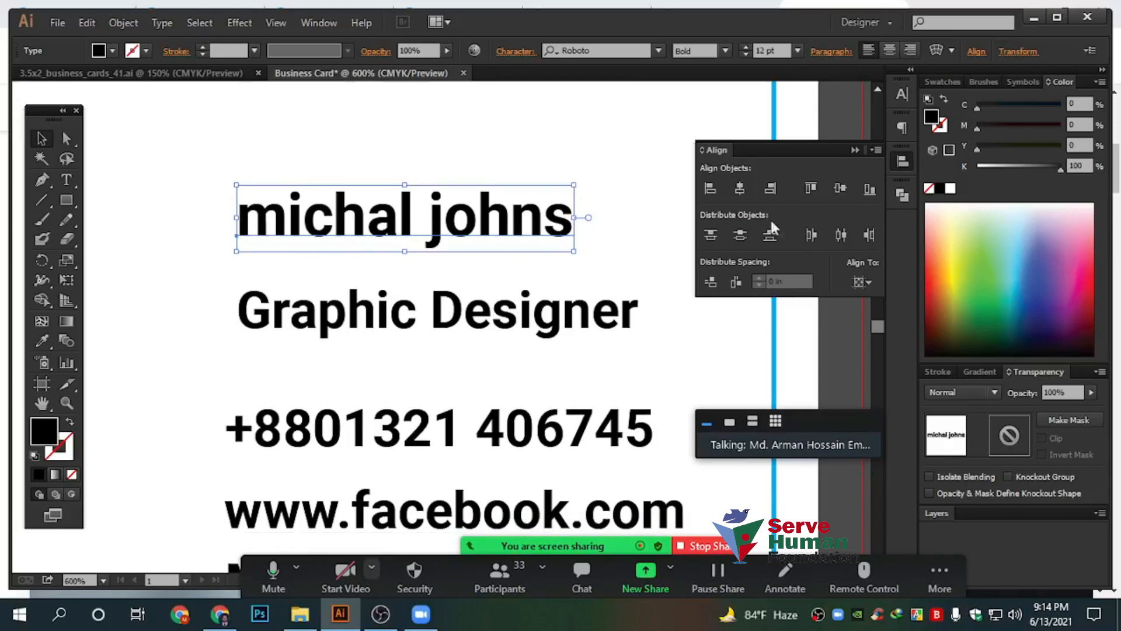
{"action": "left_click", "coordinate": [902, 162]}
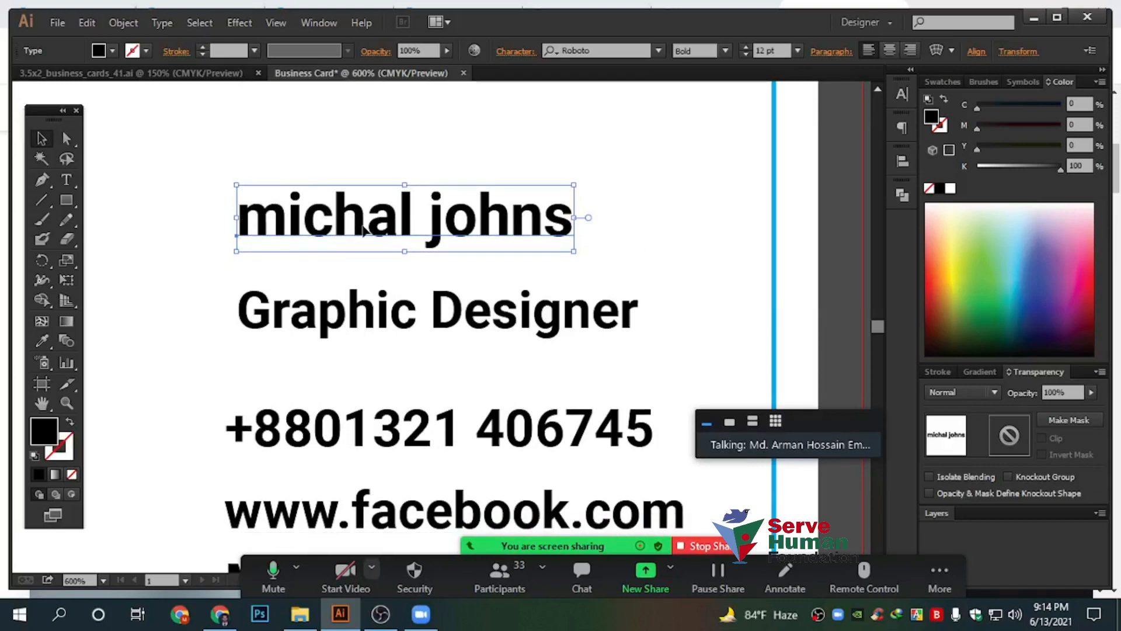
{"action": "left_click", "coordinate": [902, 96]}
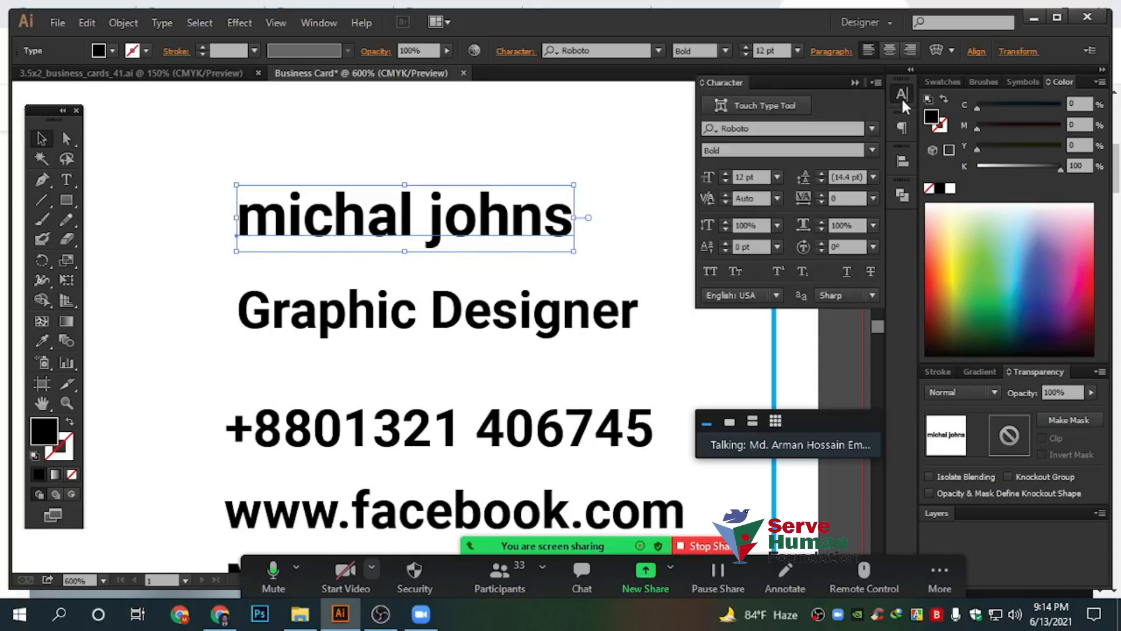
{"action": "left_click", "coordinate": [709, 270]}
{"action": "left_click", "coordinate": [471, 146]}
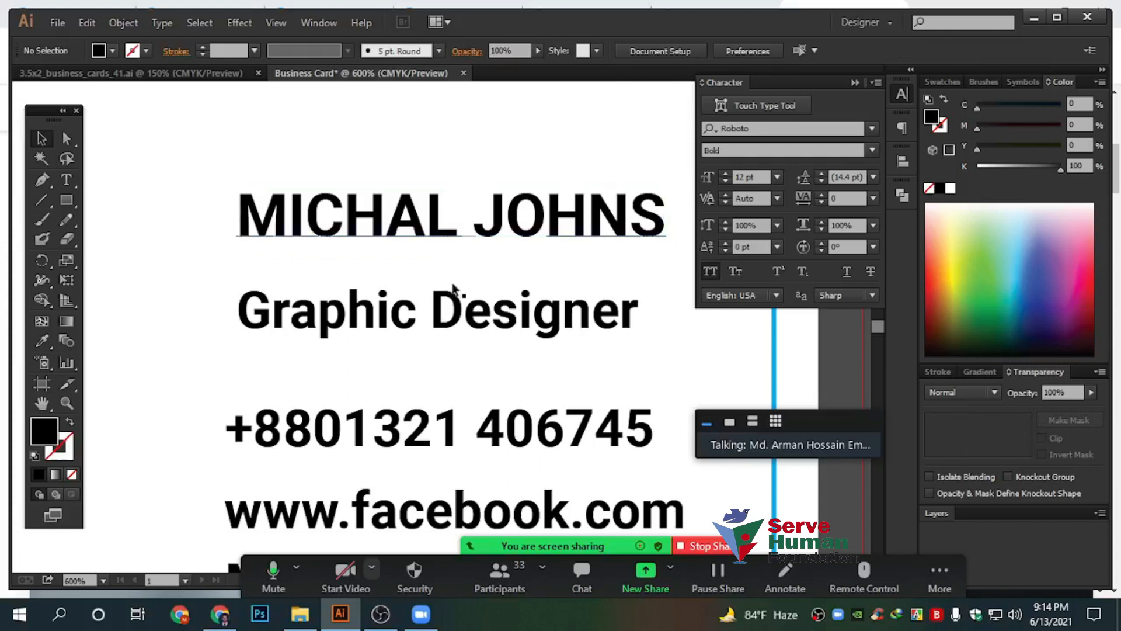
{"action": "left_click_drag", "start_coordinate": [453, 321], "coordinate": [449, 285]}
{"action": "left_click", "coordinate": [854, 83]}
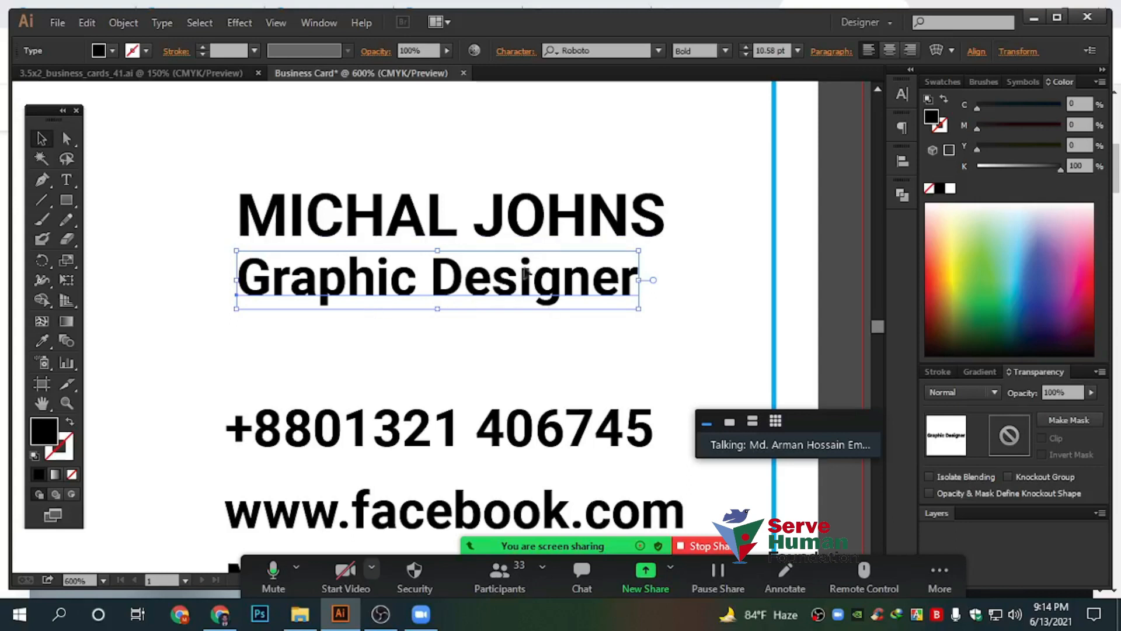
{"action": "left_click", "coordinate": [450, 230]}
{"action": "left_click", "coordinate": [570, 292]}
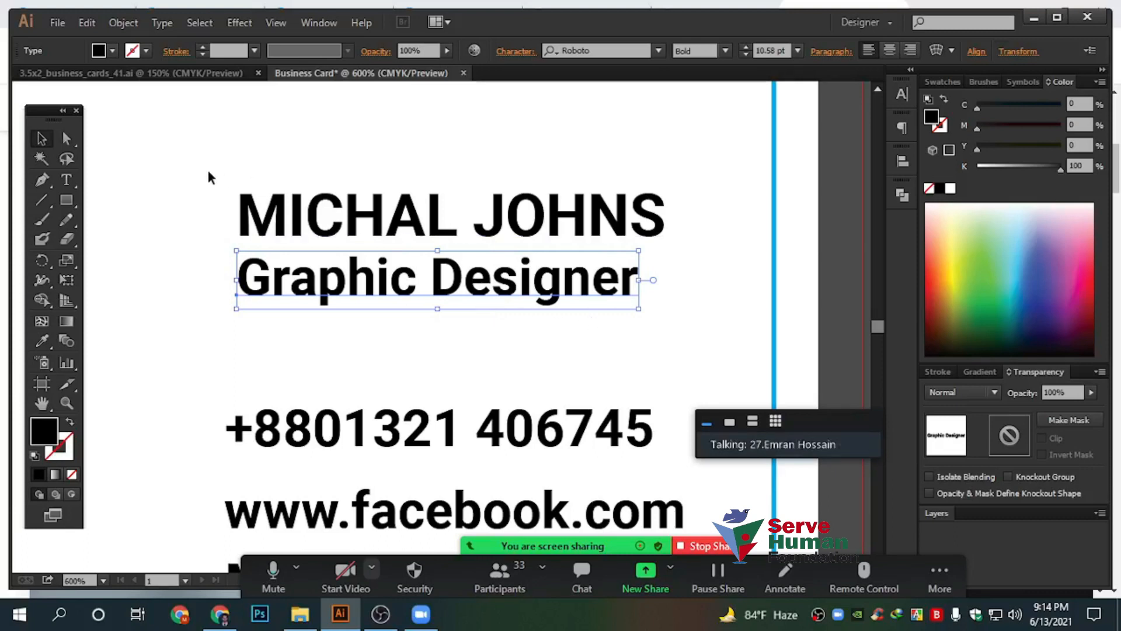
{"action": "left_click", "coordinate": [373, 222]}
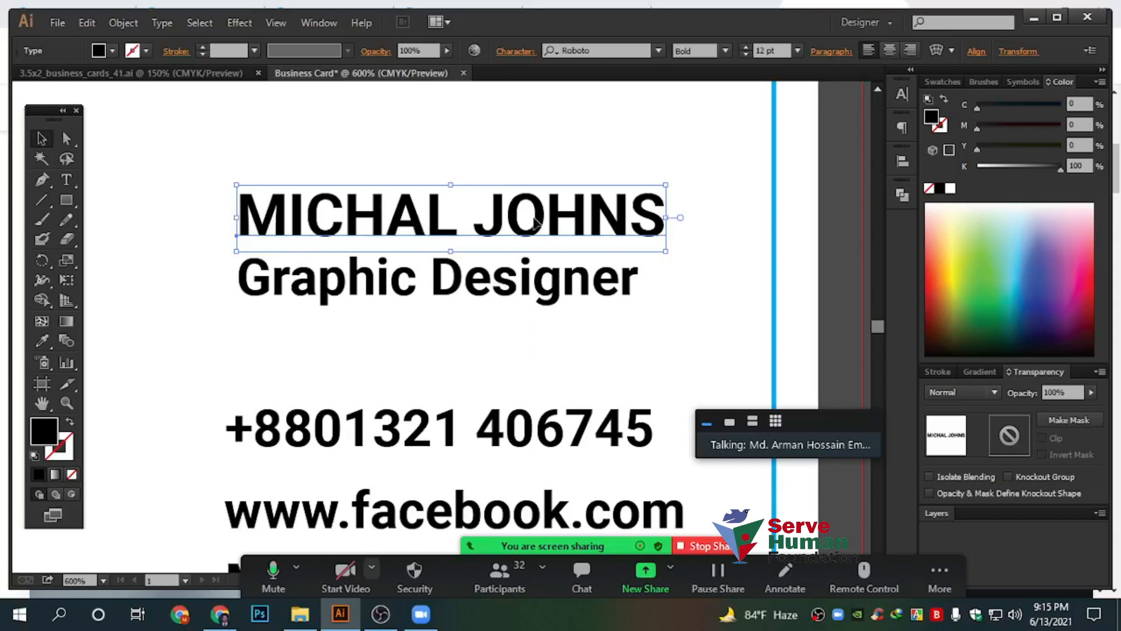
{"action": "left_click", "coordinate": [534, 279]}
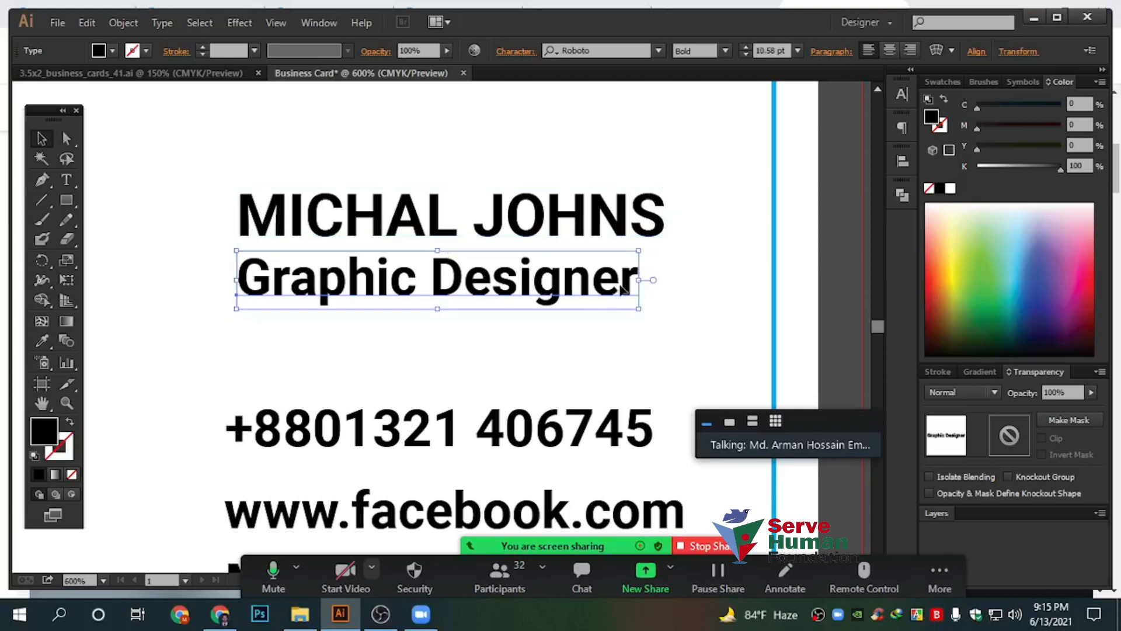
{"action": "left_click_drag", "start_coordinate": [641, 287], "coordinate": [835, 288]}
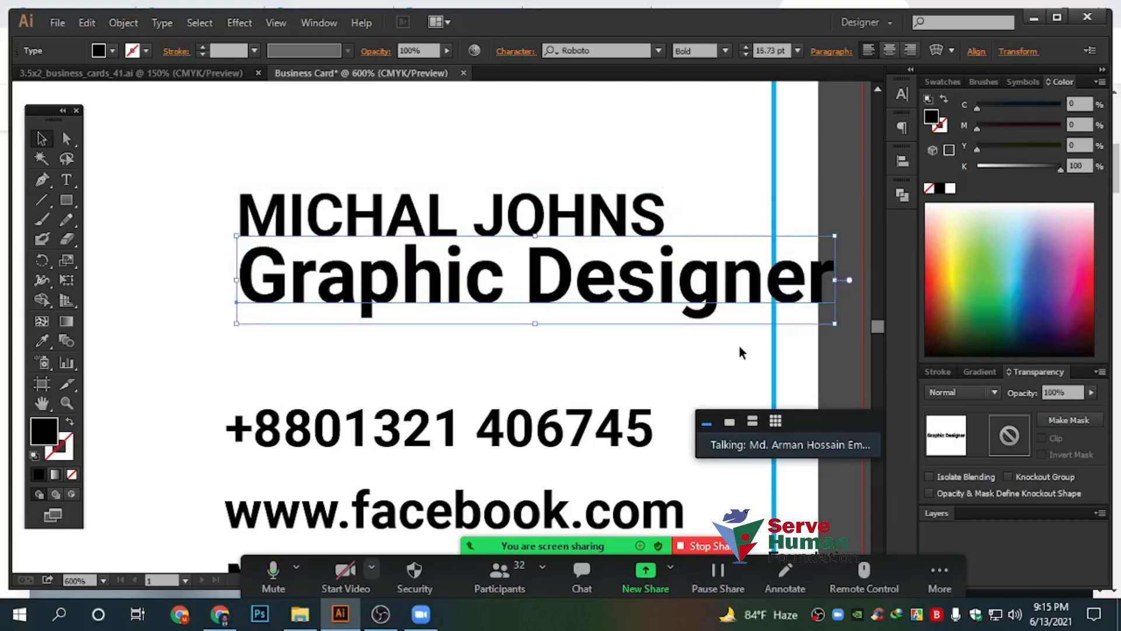
{"action": "left_click", "coordinate": [565, 226]}
{"action": "left_click", "coordinate": [691, 298]}
{"action": "scroll", "coordinate": [480, 331], "scroll_direction": "down", "scroll_amount": 3}
{"action": "left_click_drag", "start_coordinate": [320, 346], "coordinate": [398, 278]}
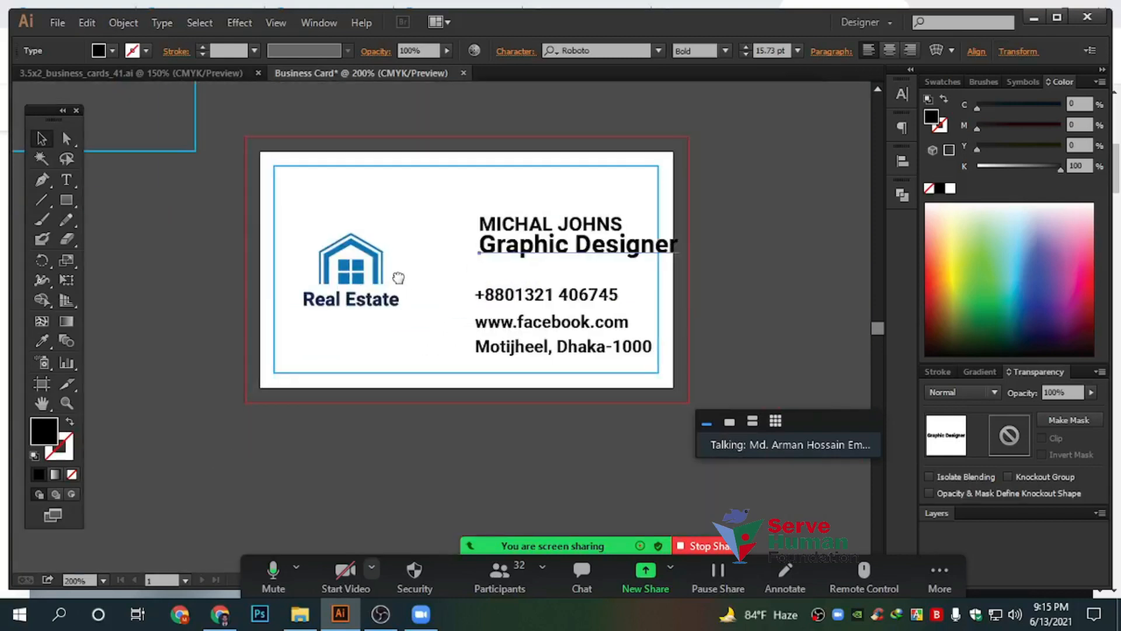
{"action": "scroll", "coordinate": [398, 278], "scroll_direction": "up", "scroll_amount": 3}
Pan around the card, checking the logo group and the name and title sizes
{"action": "left_click_drag", "start_coordinate": [213, 175], "coordinate": [340, 325]}
{"action": "left_click_drag", "start_coordinate": [465, 321], "coordinate": [363, 350]}
{"action": "scroll", "coordinate": [571, 238], "scroll_direction": "up", "scroll_amount": 2}
{"action": "left_click_drag", "start_coordinate": [415, 181], "coordinate": [608, 157]}
{"action": "left_click_drag", "start_coordinate": [510, 165], "coordinate": [537, 150]}
{"action": "left_click", "coordinate": [654, 223]}
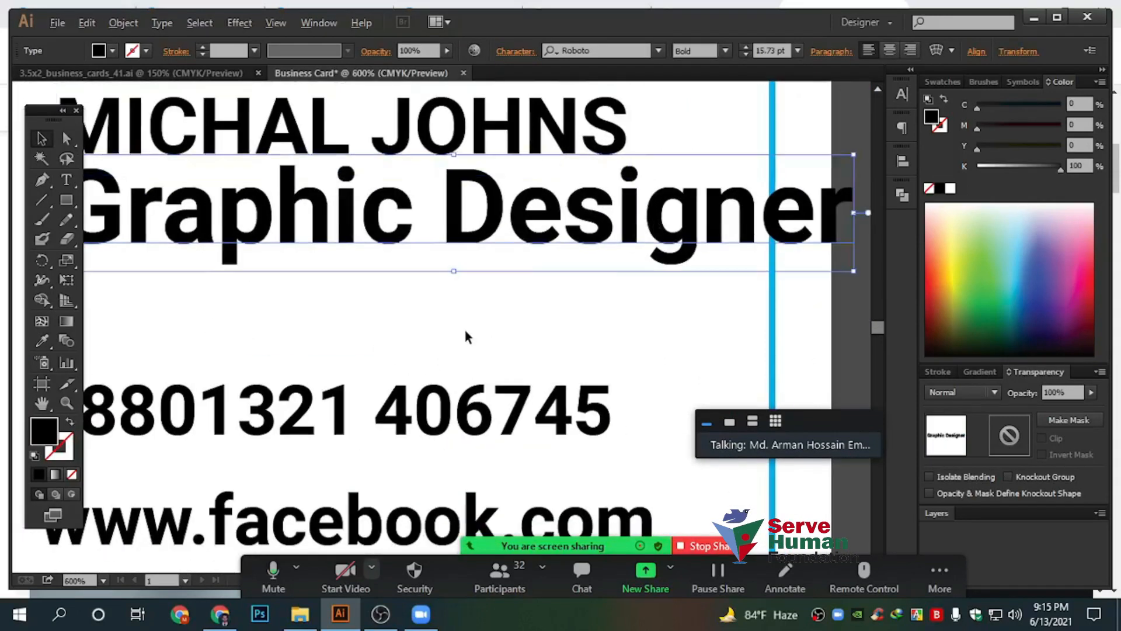
{"action": "scroll", "coordinate": [466, 338], "scroll_direction": "down", "scroll_amount": 4}
{"action": "scroll", "coordinate": [615, 335], "scroll_direction": "up", "scroll_amount": 1}
{"action": "scroll", "coordinate": [531, 256], "scroll_direction": "up", "scroll_amount": 2}
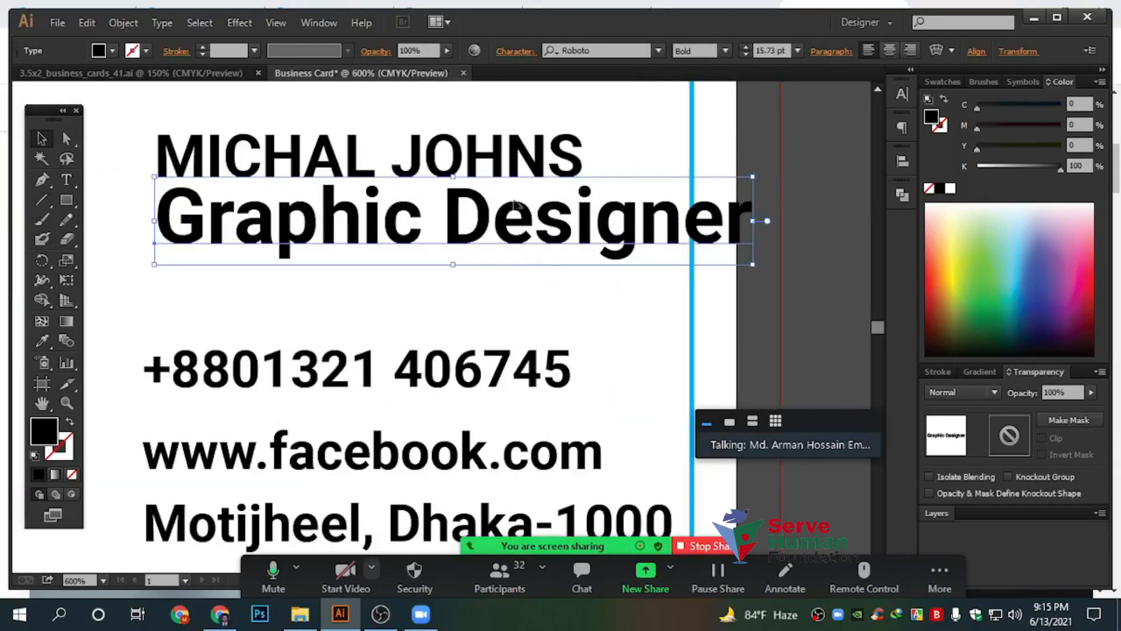
{"action": "scroll", "coordinate": [418, 318], "scroll_direction": "down", "scroll_amount": 2}
{"action": "left_click", "coordinate": [407, 303]}
{"action": "left_click", "coordinate": [418, 379]}
{"action": "left_click", "coordinate": [458, 459]}
{"action": "left_click", "coordinate": [563, 388]}
{"action": "left_click", "coordinate": [739, 273]}
Shrink the Graphic Designer title to about 11 pt
{"action": "scroll", "coordinate": [603, 343], "scroll_direction": "down", "scroll_amount": 2}
{"action": "left_click_drag", "start_coordinate": [663, 279], "coordinate": [620, 350]}
{"action": "scroll", "coordinate": [550, 350], "scroll_direction": "up", "scroll_amount": 2}
{"action": "left_click_drag", "start_coordinate": [552, 309], "coordinate": [652, 324]}
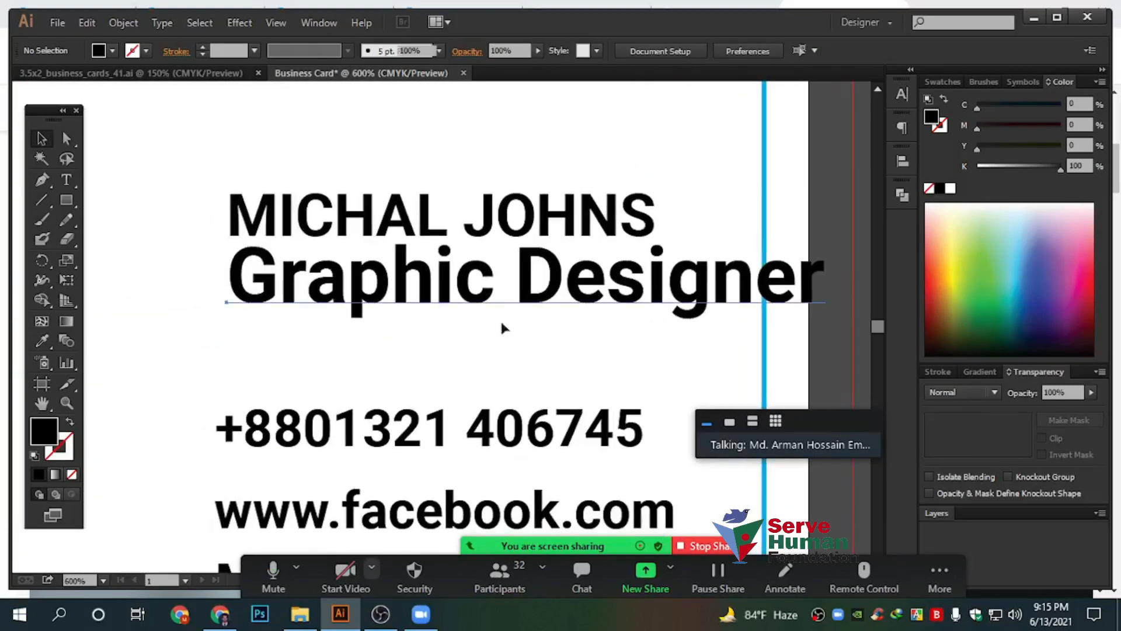
{"action": "left_click", "coordinate": [501, 318]}
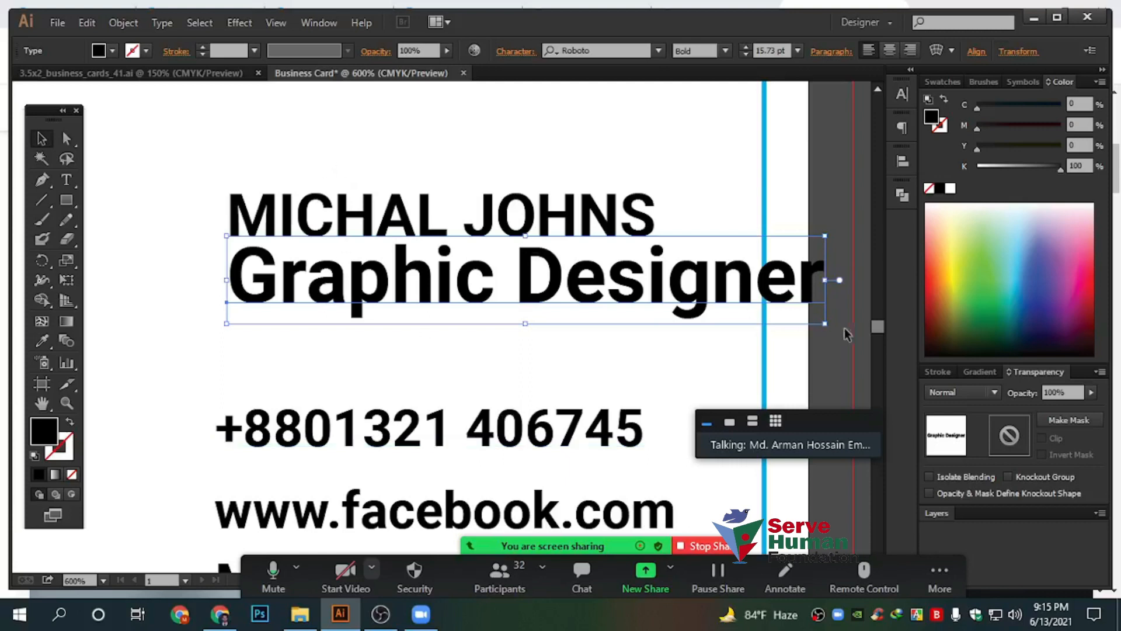
{"action": "left_click_drag", "start_coordinate": [828, 280], "coordinate": [654, 281]}
Give the Graphic Designer title the lighter Regular font style
{"action": "left_click", "coordinate": [543, 214]}
{"action": "left_click", "coordinate": [602, 284]}
{"action": "left_click", "coordinate": [726, 51]}
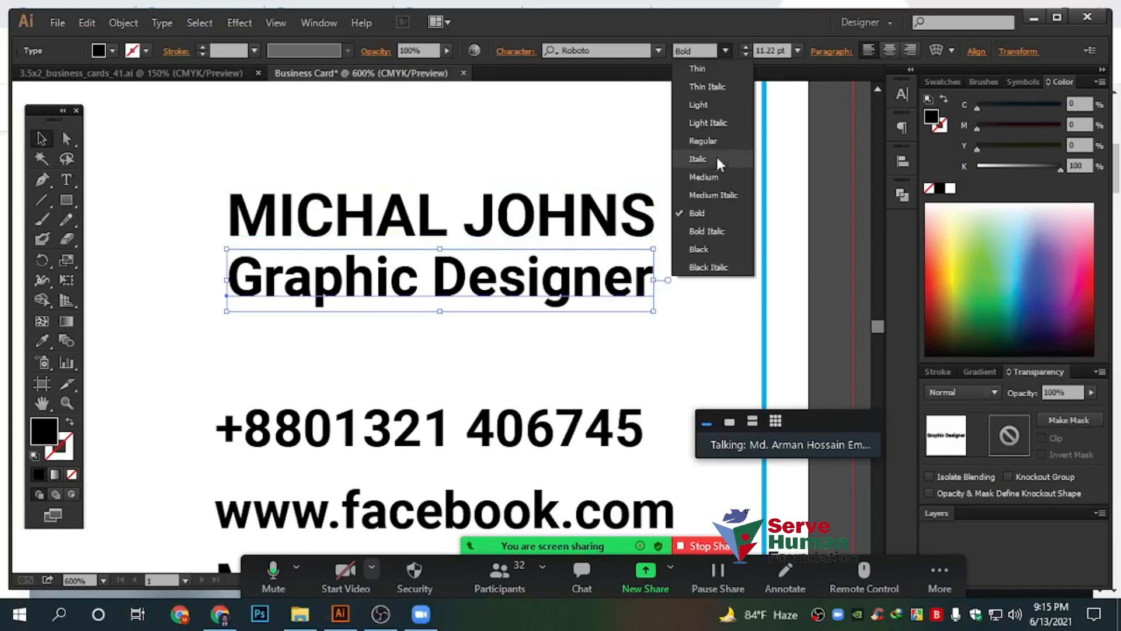
{"action": "key", "text": "Escape"}
{"action": "left_click", "coordinate": [729, 280]}
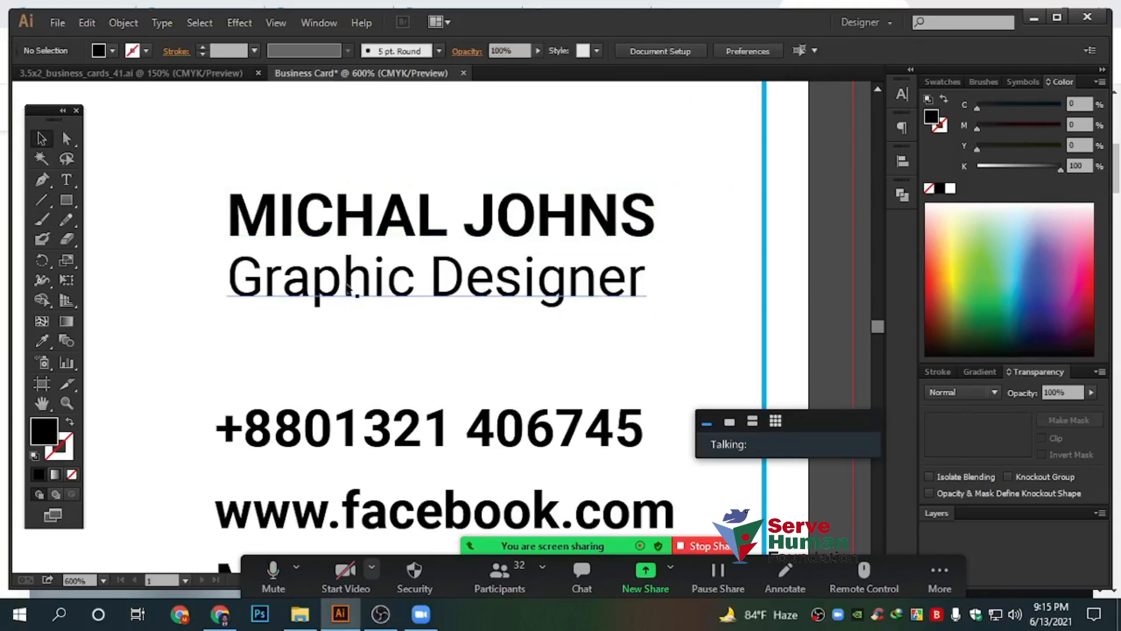
Narrow the title slightly to 9.84 pt, smaller than the bold name
{"action": "left_click", "coordinate": [601, 292]}
{"action": "left_click_drag", "start_coordinate": [648, 280], "coordinate": [594, 280]}
{"action": "left_click", "coordinate": [676, 337]}
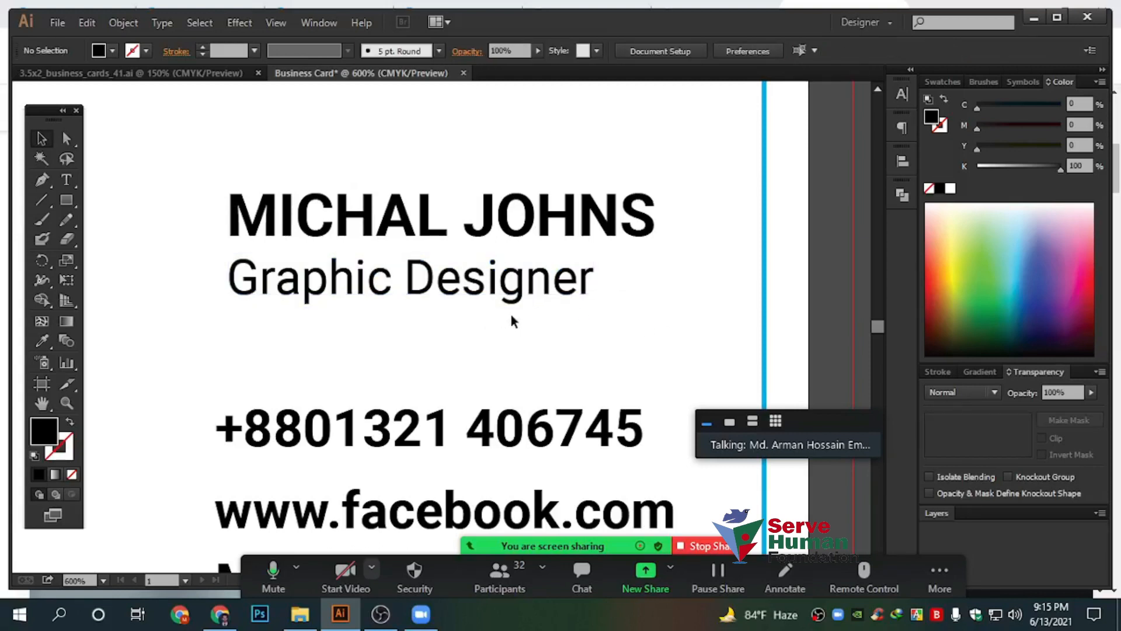
Move the house logo to the card's right and the text block toward the left
{"action": "scroll", "coordinate": [512, 317], "scroll_direction": "down", "scroll_amount": 2}
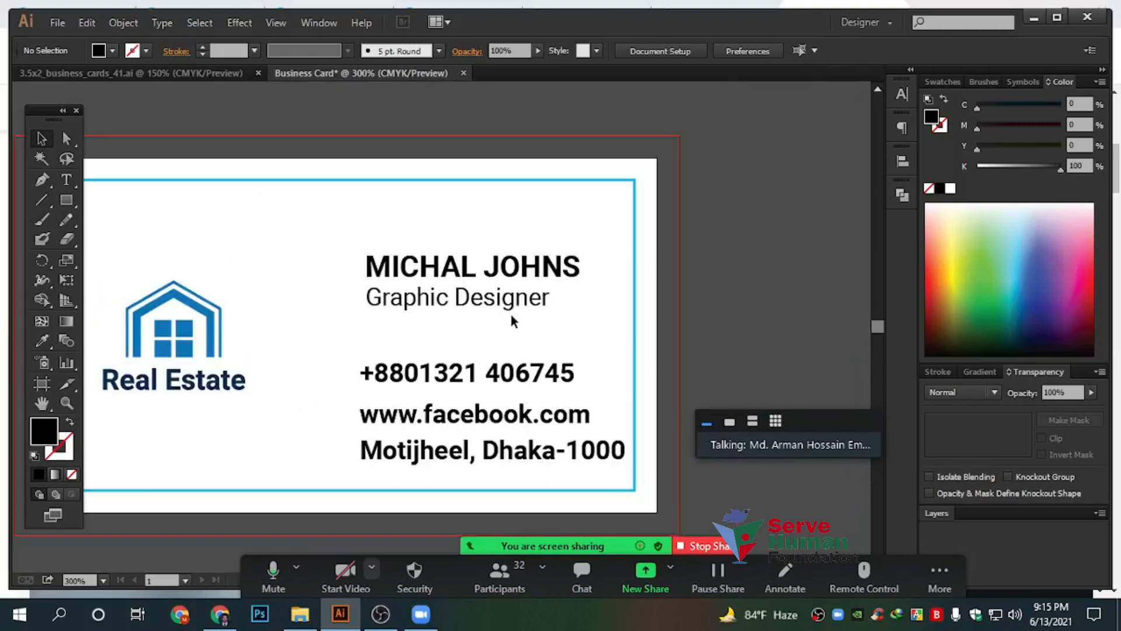
{"action": "left_click_drag", "start_coordinate": [240, 315], "coordinate": [822, 229]}
{"action": "left_click_drag", "start_coordinate": [455, 221], "coordinate": [455, 222]}
{"action": "left_click_drag", "start_coordinate": [581, 450], "coordinate": [344, 450]}
{"action": "left_click", "coordinate": [591, 317]}
{"action": "scroll", "coordinate": [245, 336], "scroll_direction": "up", "scroll_amount": 2}
{"action": "left_click_drag", "start_coordinate": [251, 340], "coordinate": [388, 363]}
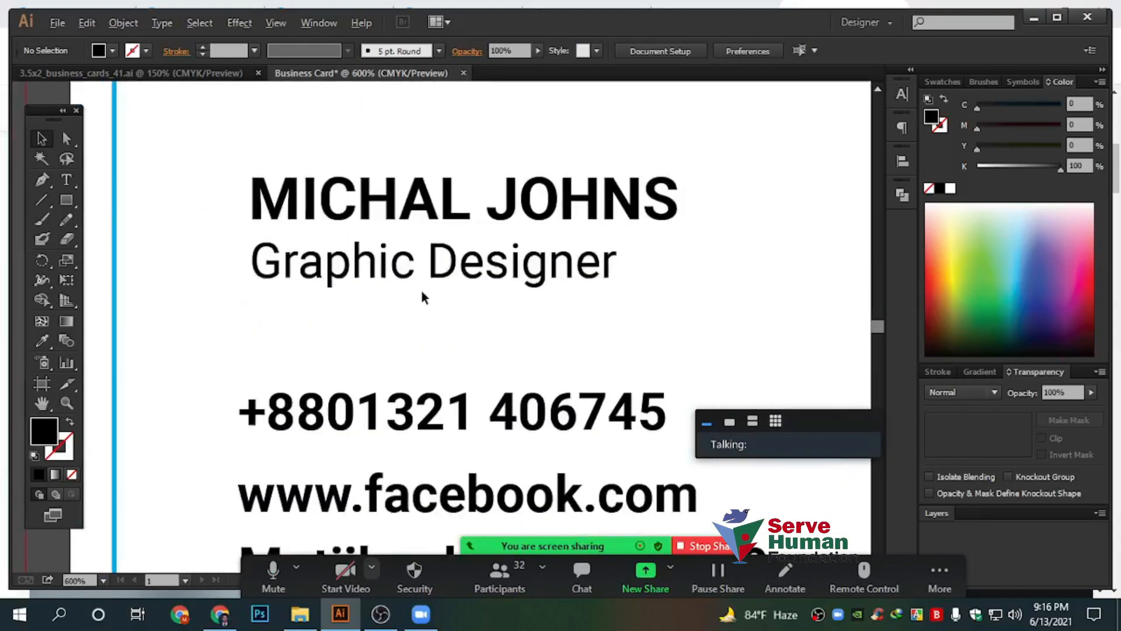
{"action": "scroll", "coordinate": [426, 280], "scroll_direction": "up", "scroll_amount": 1}
{"action": "left_click", "coordinate": [431, 265]}
{"action": "left_click", "coordinate": [498, 180]}
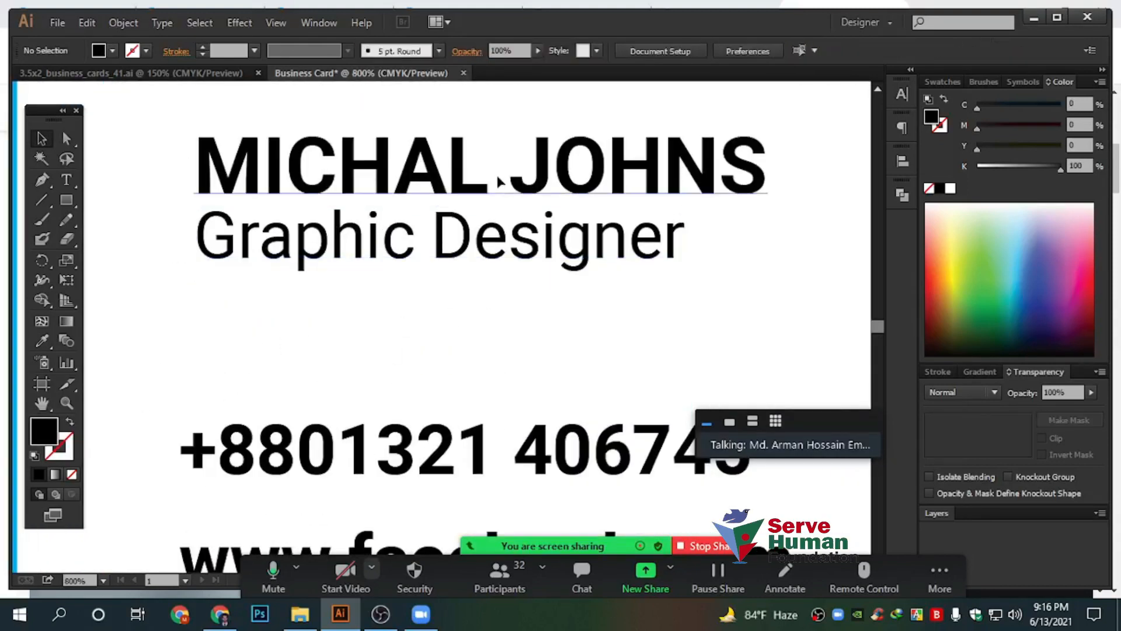
{"action": "scroll", "coordinate": [484, 248], "scroll_direction": "down", "scroll_amount": 3}
{"action": "left_click", "coordinate": [624, 295]}
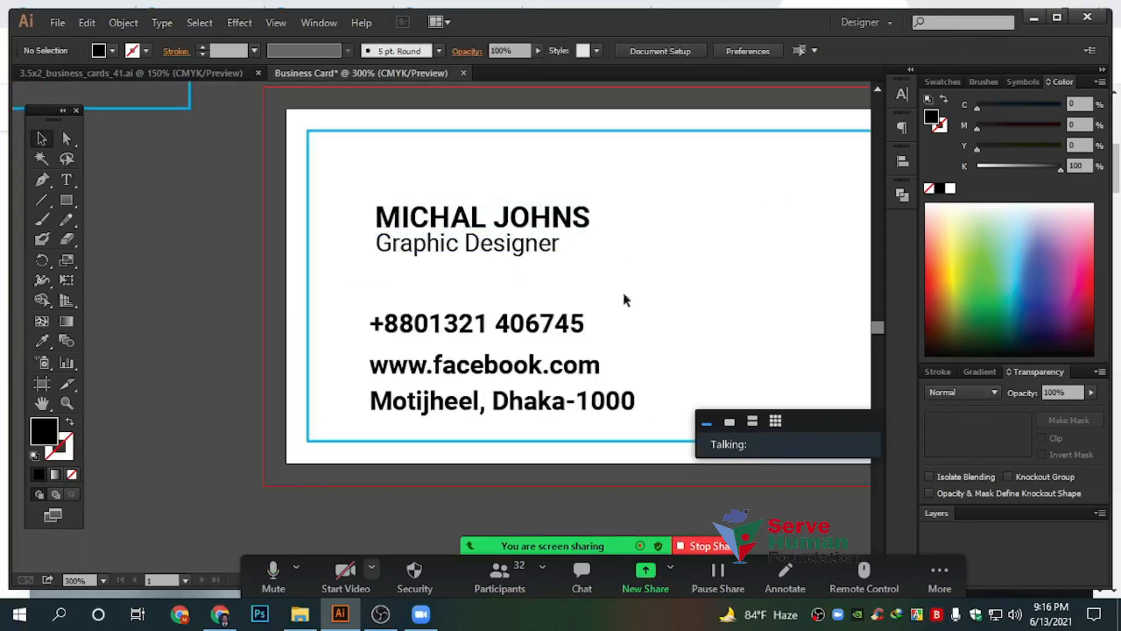
{"action": "left_click", "coordinate": [401, 213]}
{"action": "scroll", "coordinate": [574, 259], "scroll_direction": "up", "scroll_amount": 1}
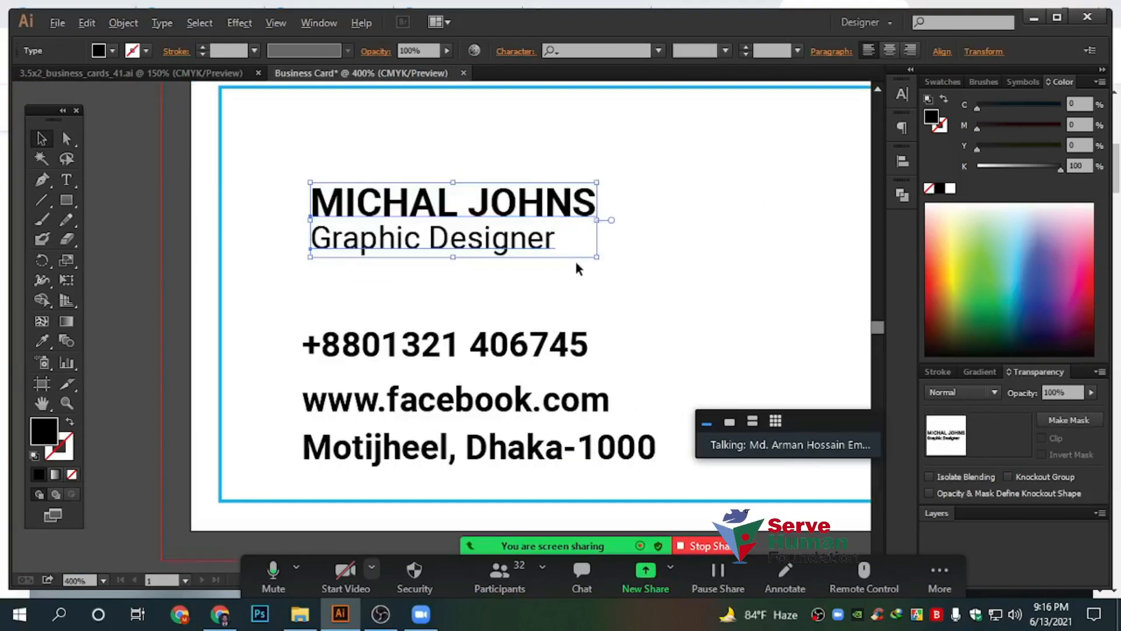
{"action": "left_click", "coordinate": [654, 284]}
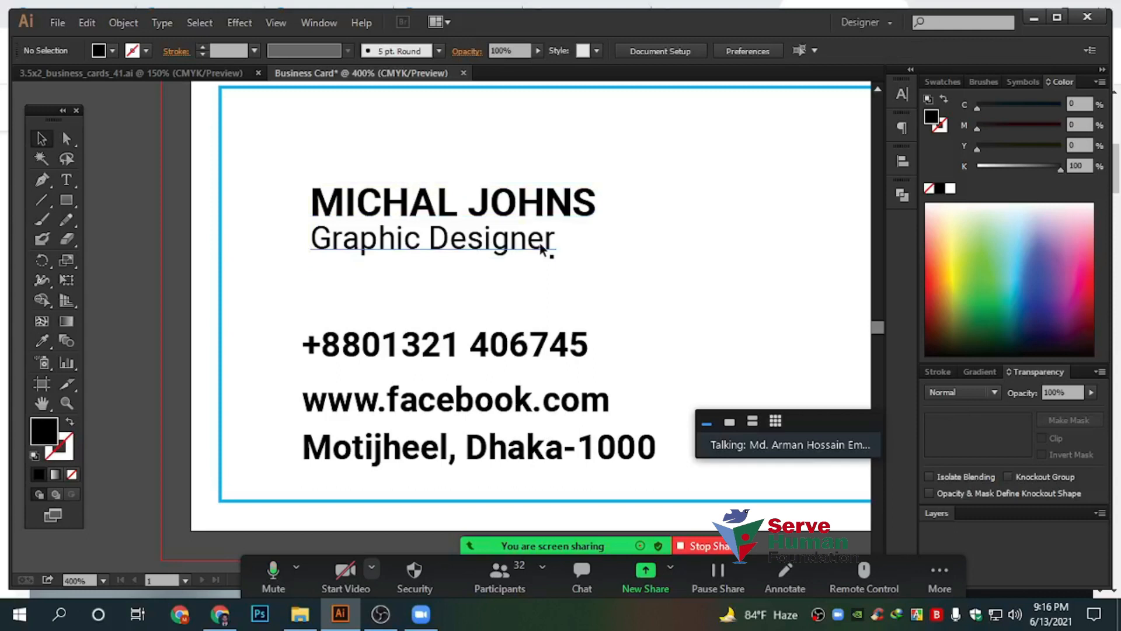
Set the contact lines to Medium font style and shrink them slightly
{"action": "scroll", "coordinate": [599, 235], "scroll_direction": "down", "scroll_amount": 1}
{"action": "left_click_drag", "start_coordinate": [462, 283], "coordinate": [584, 452]}
{"action": "left_click", "coordinate": [725, 51]}
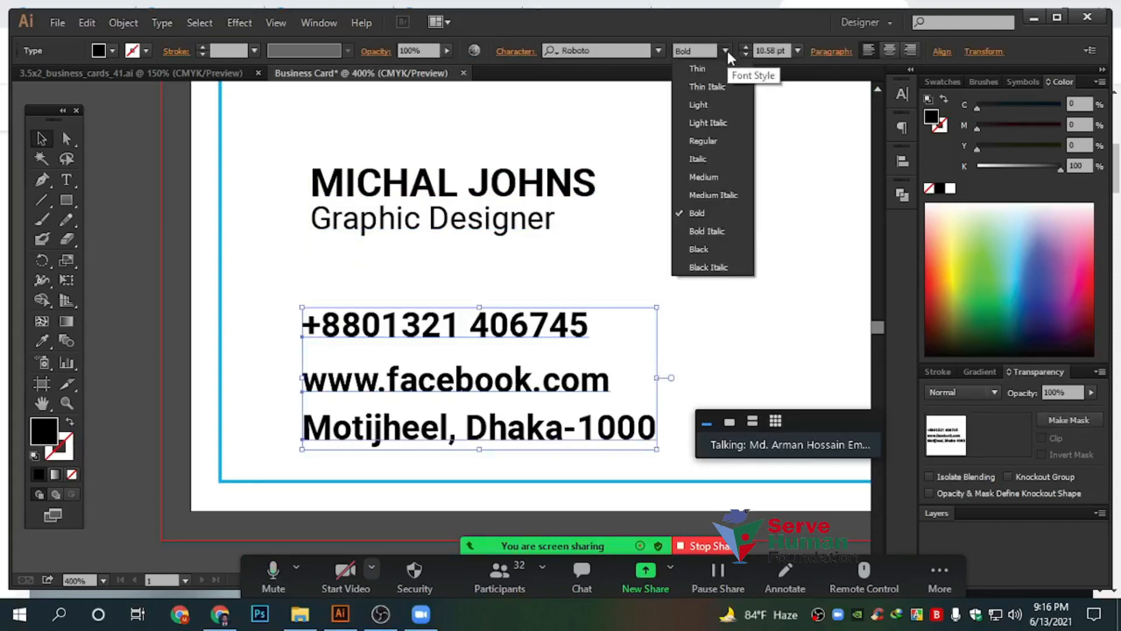
{"action": "left_click", "coordinate": [723, 140]}
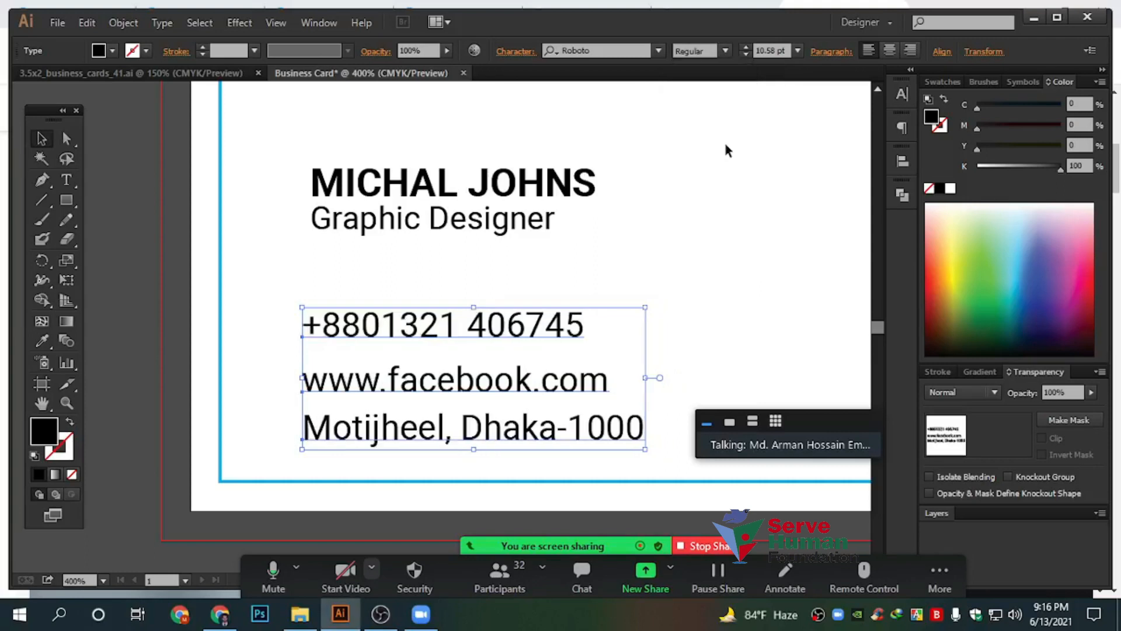
{"action": "left_click", "coordinate": [724, 51]}
{"action": "left_click", "coordinate": [724, 177]}
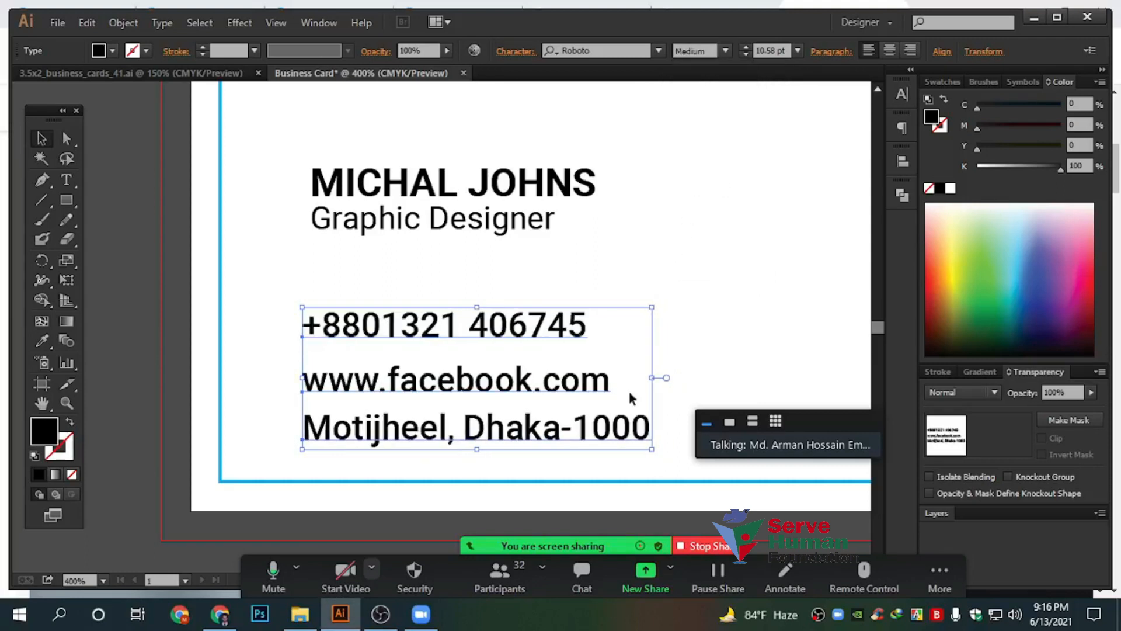
{"action": "left_click_drag", "start_coordinate": [654, 380], "coordinate": [589, 378]}
{"action": "left_click", "coordinate": [630, 306]}
Move the name and title up and to the left
{"action": "key", "text": "ctrl+minus"}
{"action": "key", "text": "ctrl+minus"}
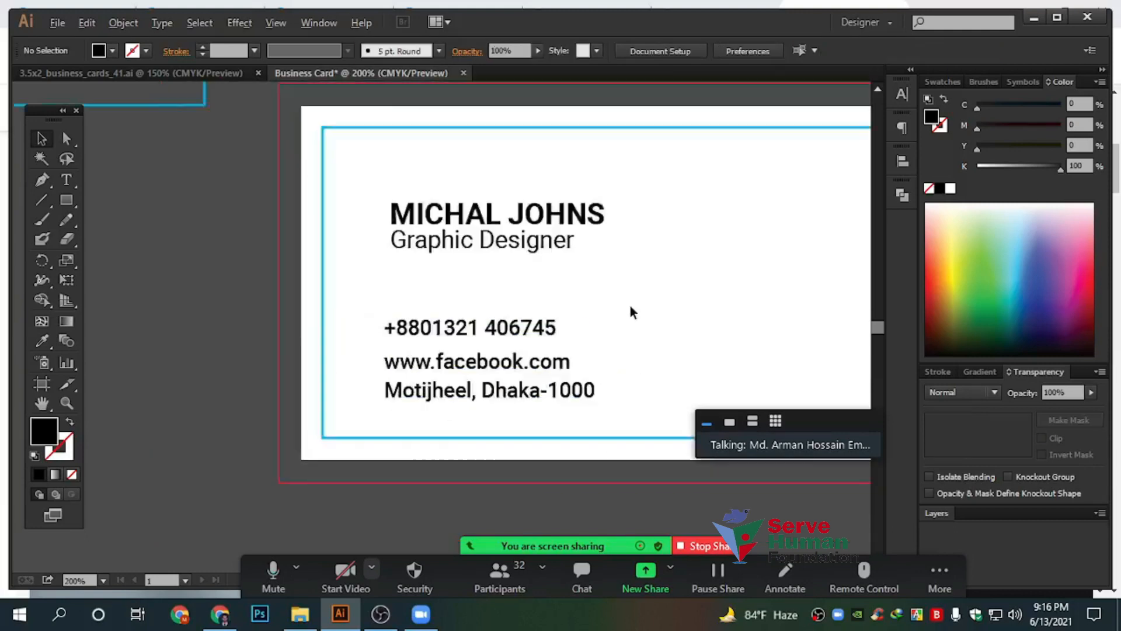
{"action": "key", "text": "ctrl+plus"}
{"action": "key", "text": "ctrl+plus"}
{"action": "left_click_drag", "start_coordinate": [472, 254], "coordinate": [416, 219]}
{"action": "left_click", "coordinate": [510, 300]}
{"action": "left_click_drag", "start_coordinate": [404, 373], "coordinate": [501, 273]}
{"action": "scroll", "coordinate": [512, 295], "scroll_direction": "up", "scroll_amount": 1}
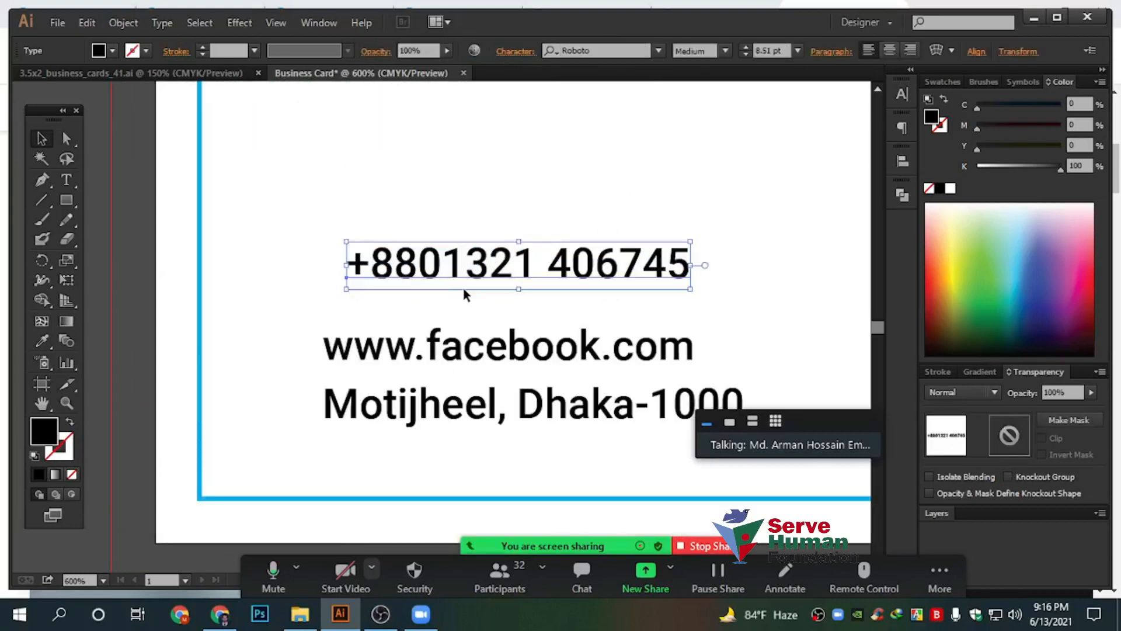
{"action": "scroll", "coordinate": [462, 289], "scroll_direction": "up", "scroll_amount": 1}
{"action": "left_click_drag", "start_coordinate": [446, 392], "coordinate": [461, 388]}
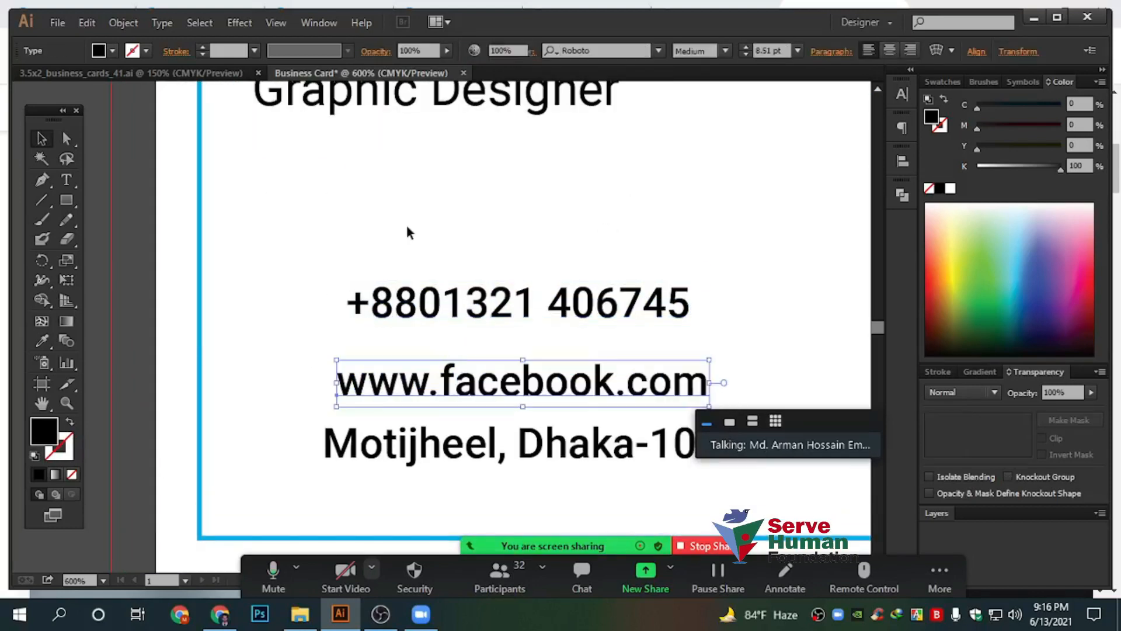
{"action": "left_click", "coordinate": [408, 230]}
Align the address and website lines with the phone number into a neat contact block
{"action": "scroll", "coordinate": [406, 228], "scroll_direction": "up", "scroll_amount": 2}
{"action": "left_click_drag", "start_coordinate": [267, 316], "coordinate": [317, 426]}
{"action": "scroll", "coordinate": [331, 398], "scroll_direction": "down", "scroll_amount": 1}
{"action": "scroll", "coordinate": [333, 413], "scroll_direction": "down", "scroll_amount": 1}
{"action": "left_click_drag", "start_coordinate": [250, 358], "coordinate": [301, 444]}
{"action": "left_click_drag", "start_coordinate": [385, 432], "coordinate": [411, 432]}
{"action": "left_click_drag", "start_coordinate": [396, 345], "coordinate": [406, 346]}
{"action": "scroll", "coordinate": [462, 204], "scroll_direction": "up", "scroll_amount": 1}
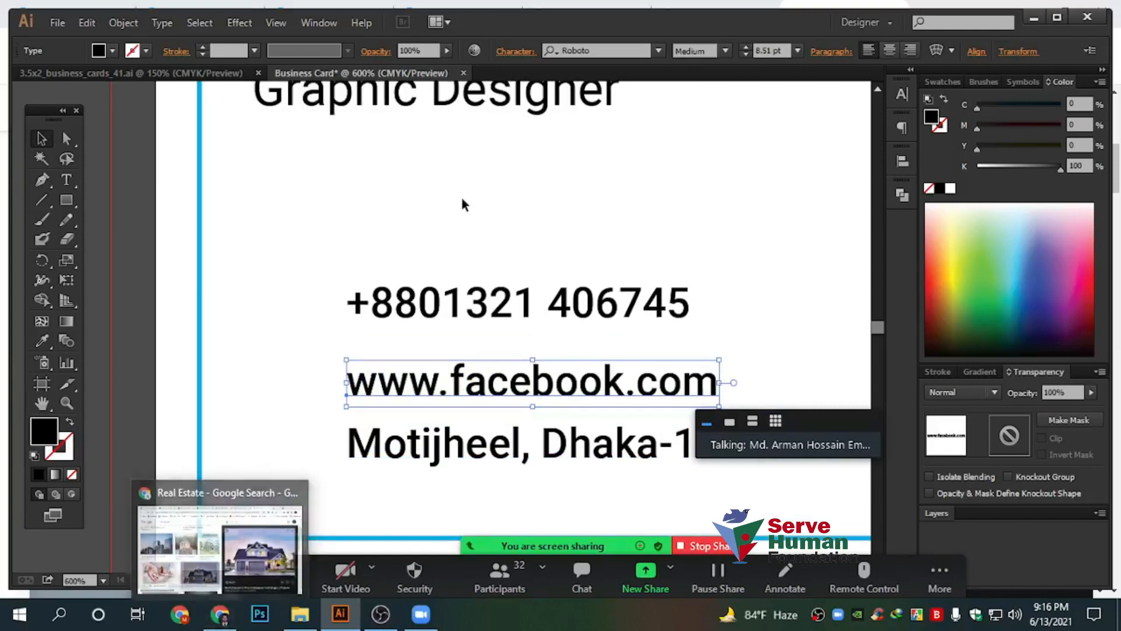
{"action": "left_click", "coordinate": [219, 613]}
Search Google Images for 'call icon vector'
{"action": "left_click", "coordinate": [794, 42]}
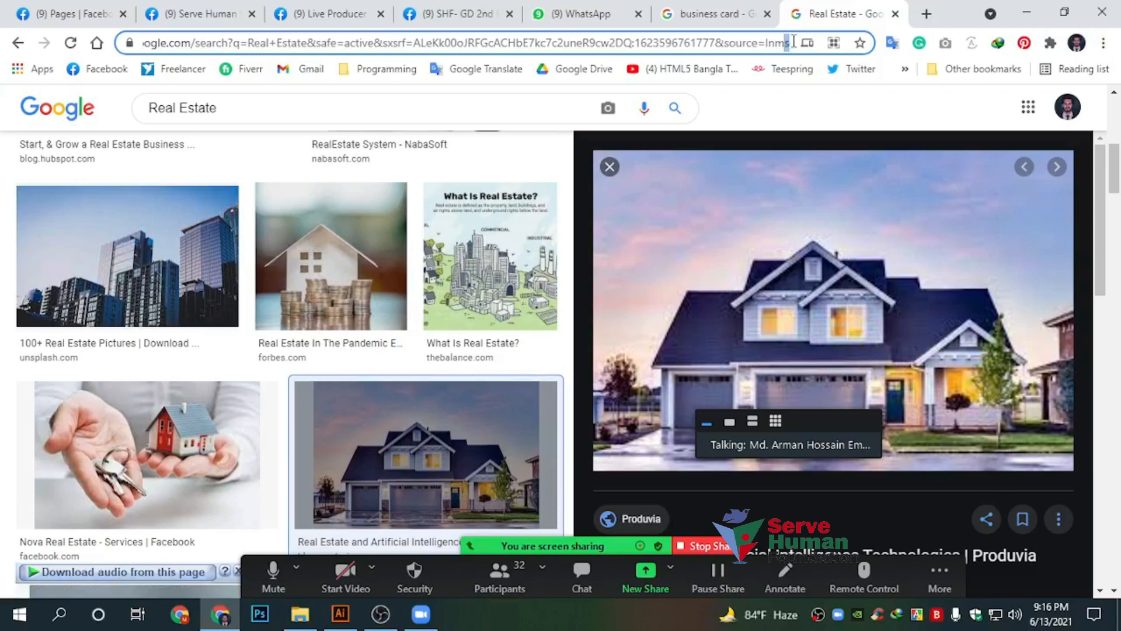
{"action": "key", "text": "ctrl+a"}
{"action": "type", "text": "call i"}
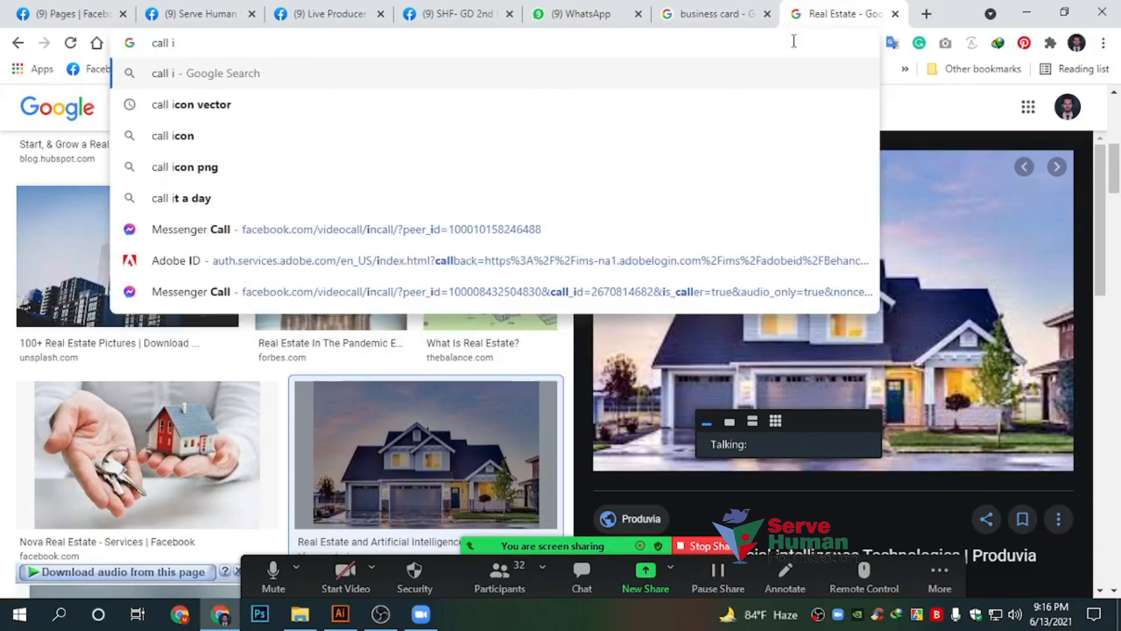
{"action": "key", "text": "Down"}
{"action": "key", "text": "Return"}
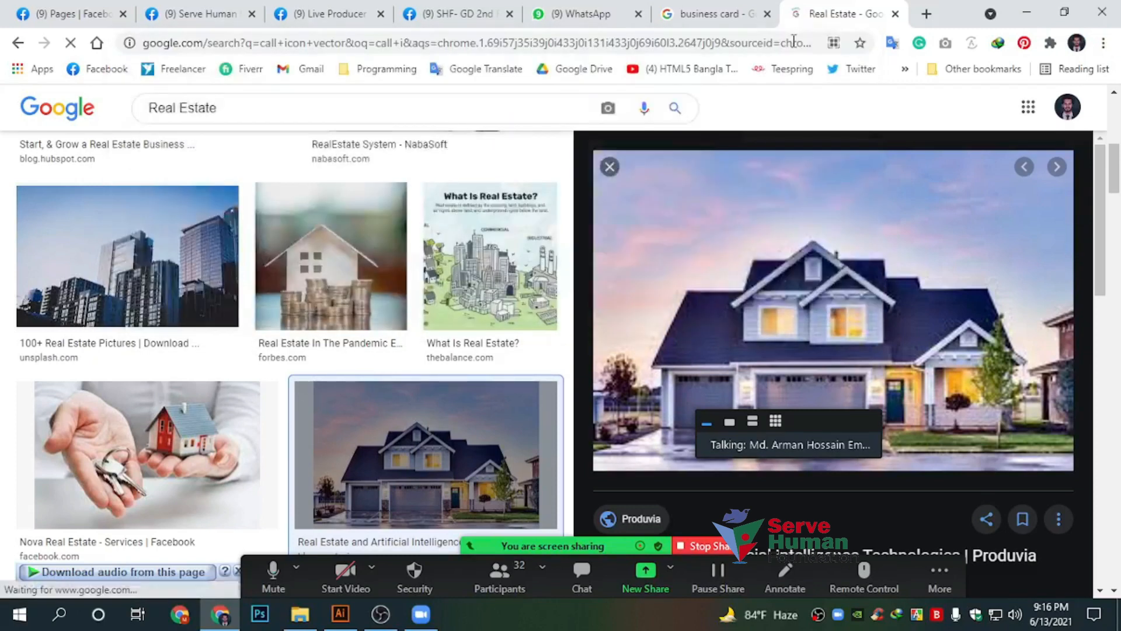
{"action": "left_click", "coordinate": [220, 178]}
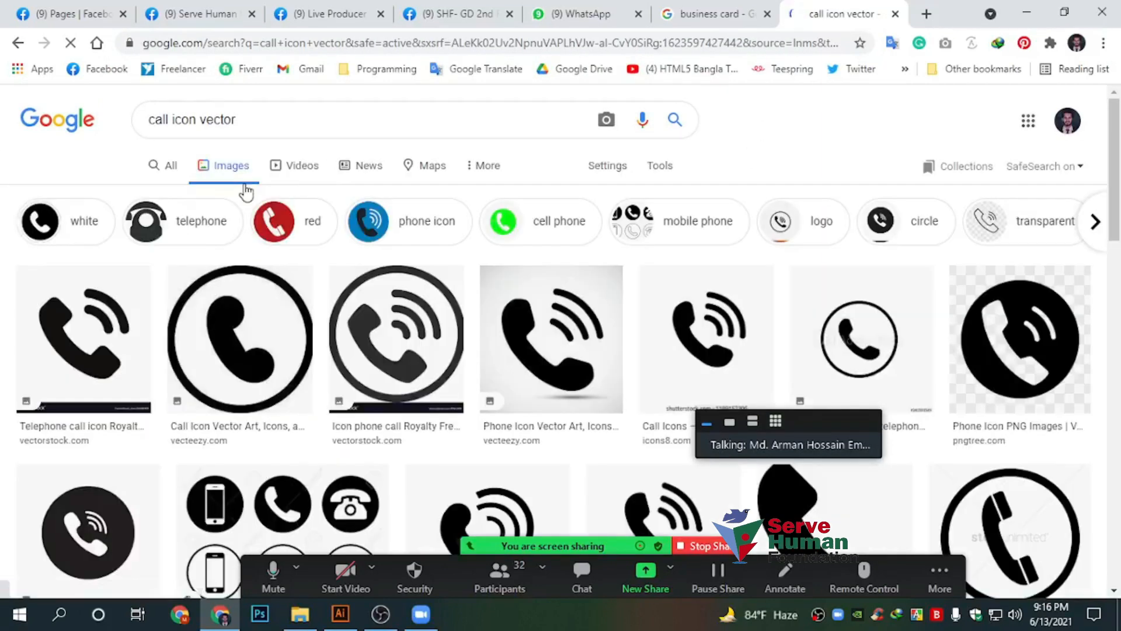
Copy the circled phone icon image and return to Illustrator
{"action": "left_click", "coordinate": [852, 331]}
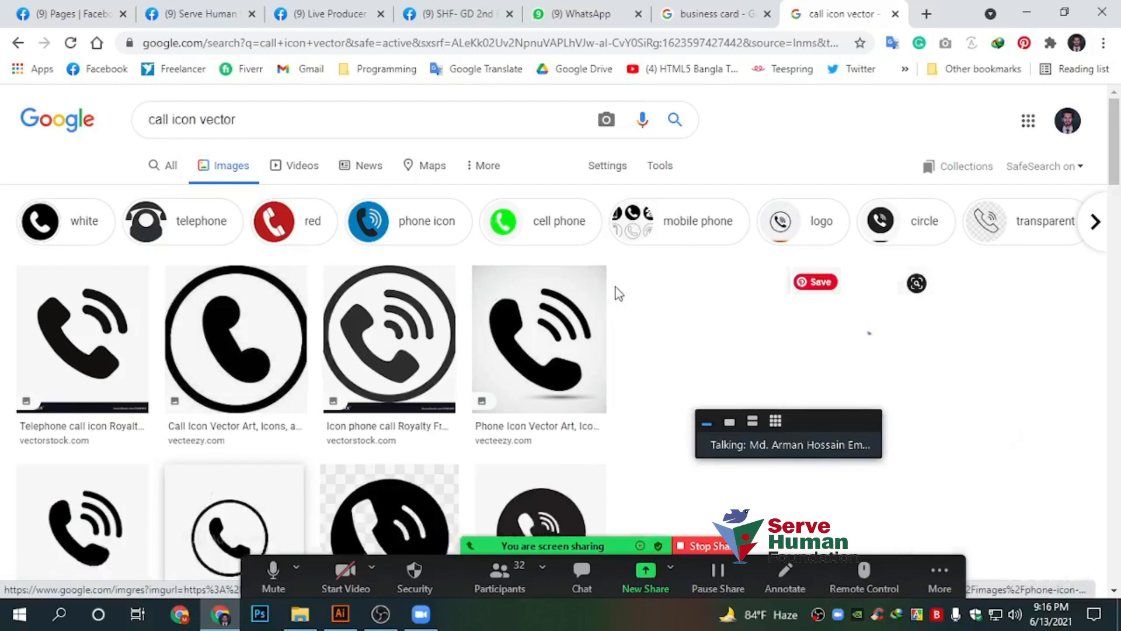
{"action": "right_click", "coordinate": [918, 276]}
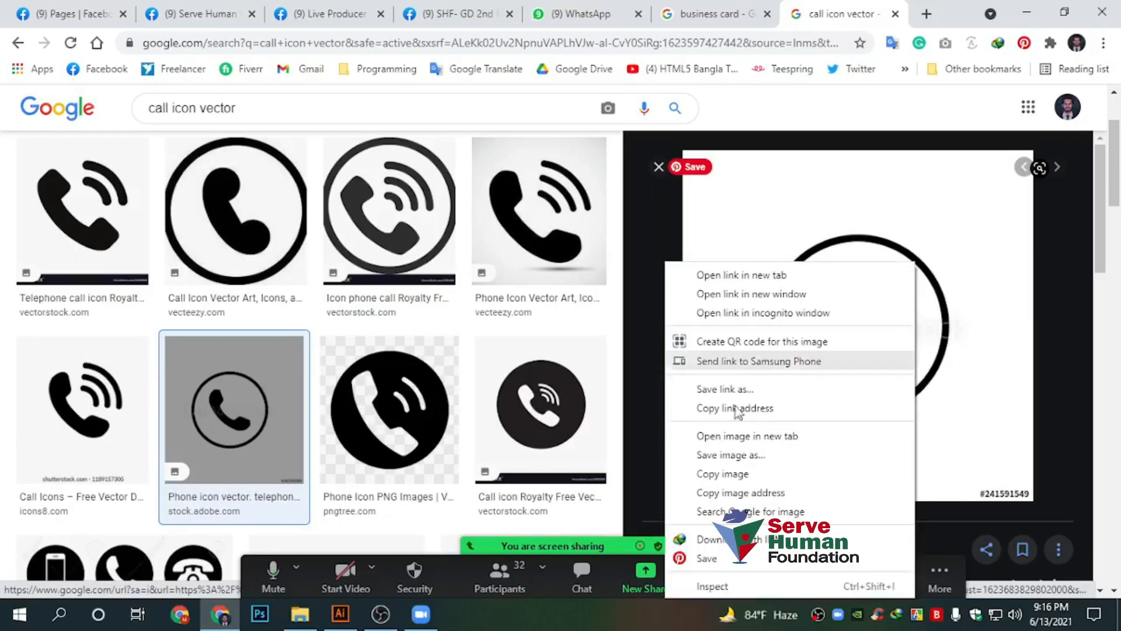
{"action": "left_click", "coordinate": [742, 474]}
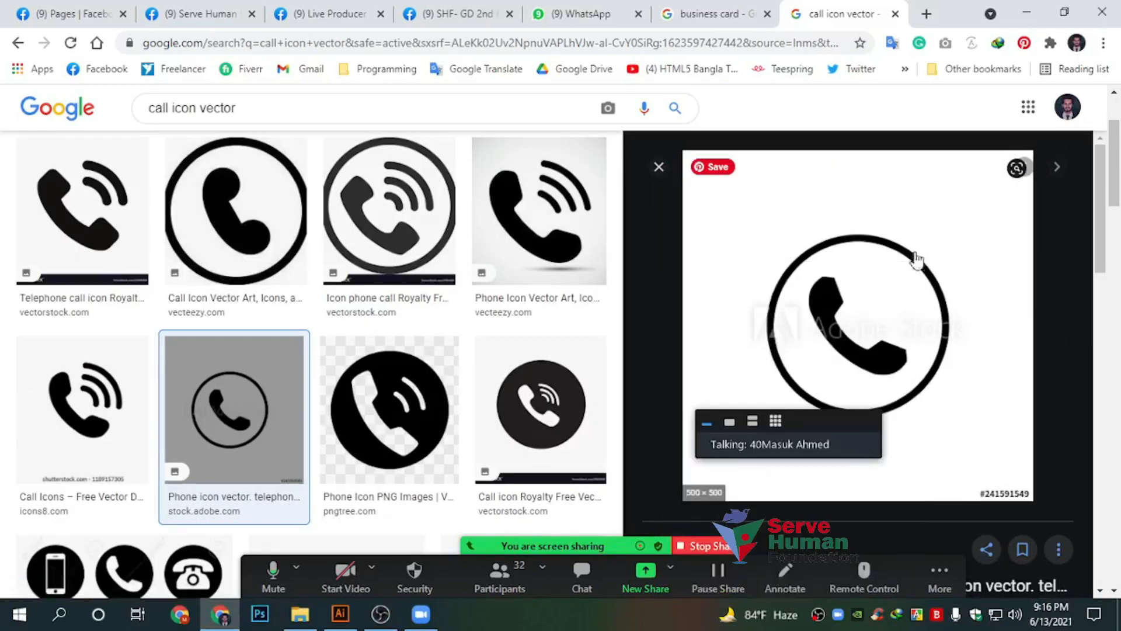
{"action": "left_click", "coordinate": [340, 621]}
Paste the copied phone image onto empty canvas and shrink it
{"action": "left_click_drag", "start_coordinate": [286, 357], "coordinate": [796, 101]}
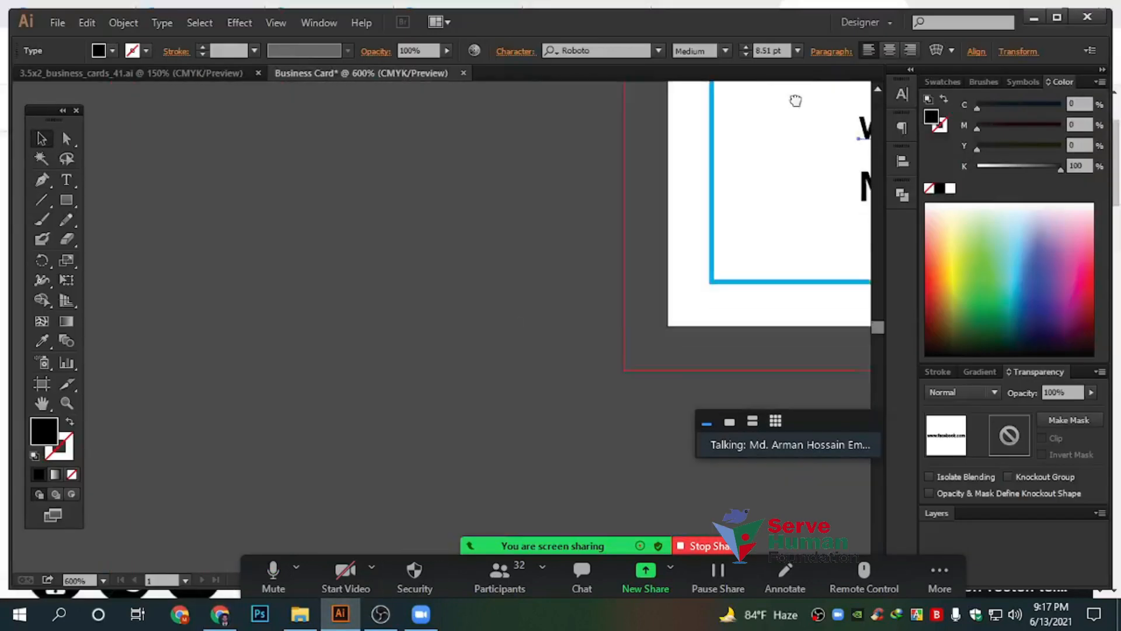
{"action": "left_click_drag", "start_coordinate": [410, 435], "coordinate": [677, 257]}
{"action": "left_click", "coordinate": [355, 344]}
{"action": "key", "text": "ctrl+v"}
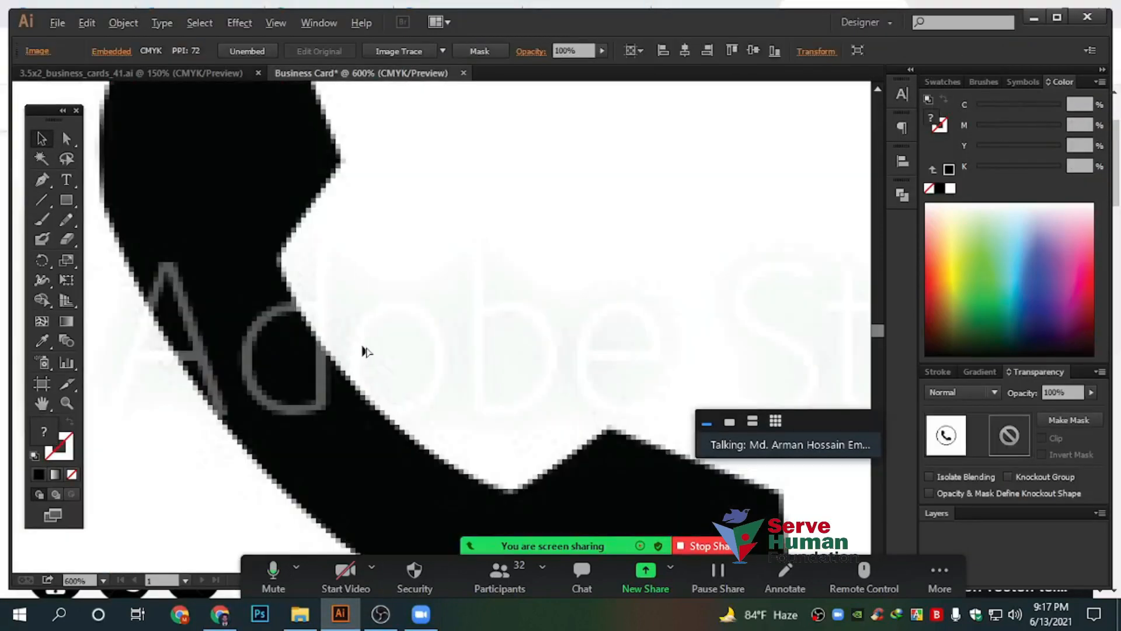
{"action": "key", "text": "ctrl+minus"}
{"action": "key", "text": "ctrl+minus"}
{"action": "key", "text": "ctrl+minus"}
{"action": "key", "text": "ctrl+minus"}
{"action": "key", "text": "ctrl+minus"}
{"action": "key", "text": "ctrl+minus"}
{"action": "key", "text": "ctrl+minus"}
{"action": "left_click_drag", "start_coordinate": [470, 241], "coordinate": [447, 345]}
{"action": "scroll", "coordinate": [313, 440], "scroll_direction": "up", "scroll_amount": 3, "text": "alt"}
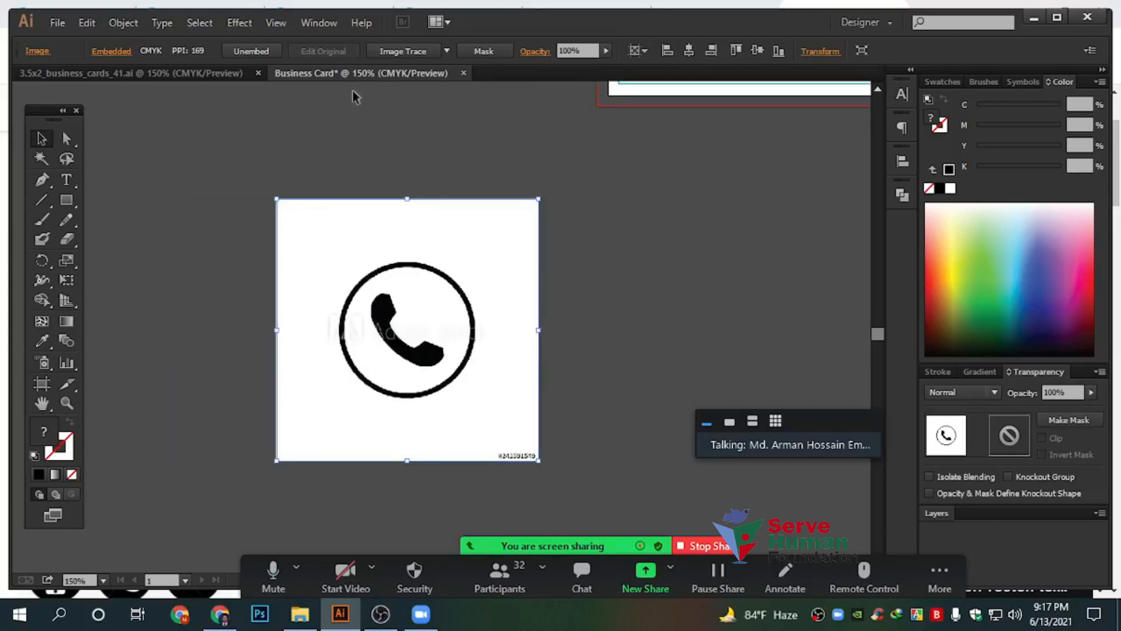
{"action": "scroll", "coordinate": [392, 327], "scroll_direction": "up", "scroll_amount": 2, "text": "alt"}
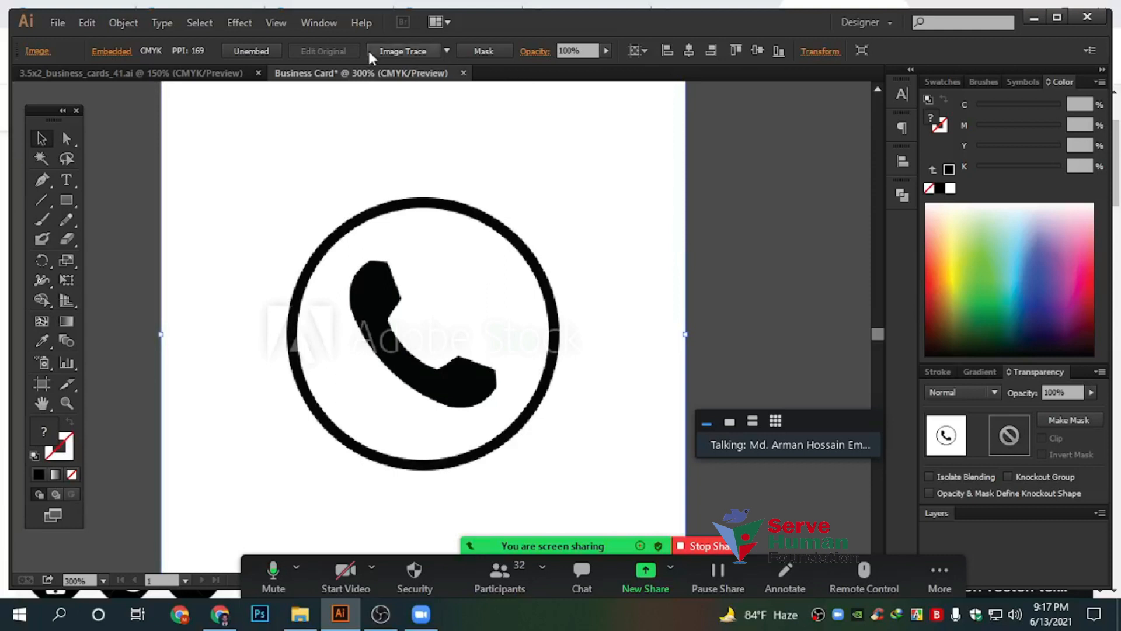
Image Trace the phone picture, expand it and ungroup the resulting paths
{"action": "left_click", "coordinate": [413, 49]}
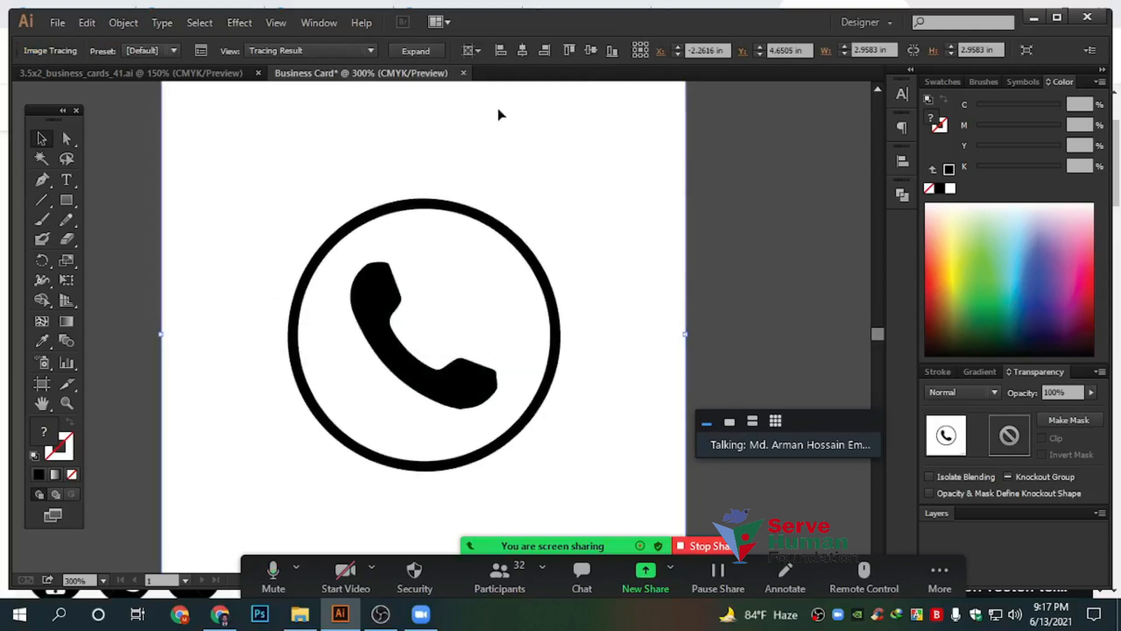
{"action": "left_click", "coordinate": [419, 53]}
{"action": "scroll", "coordinate": [555, 290], "scroll_direction": "down", "scroll_amount": 2}
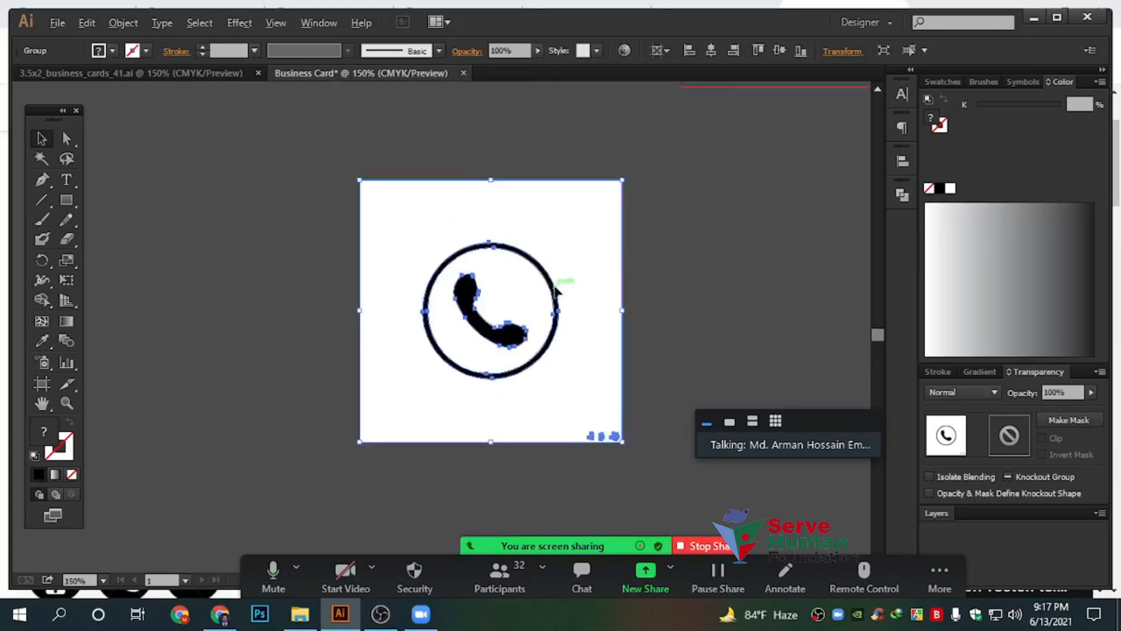
{"action": "right_click", "coordinate": [558, 251]}
{"action": "left_click", "coordinate": [623, 341]}
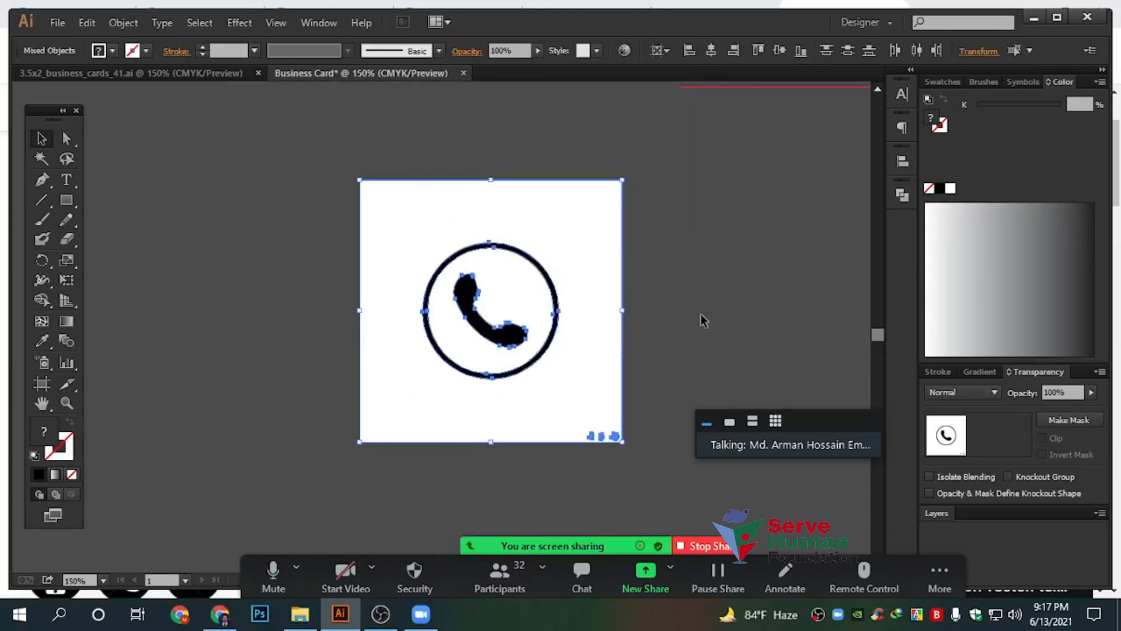
{"action": "left_click", "coordinate": [639, 494]}
Delete the white background and ring fills, then combine handset and ring with Ctrl+8
{"action": "left_click_drag", "start_coordinate": [640, 494], "coordinate": [368, 430]}
{"action": "key", "text": "Delete"}
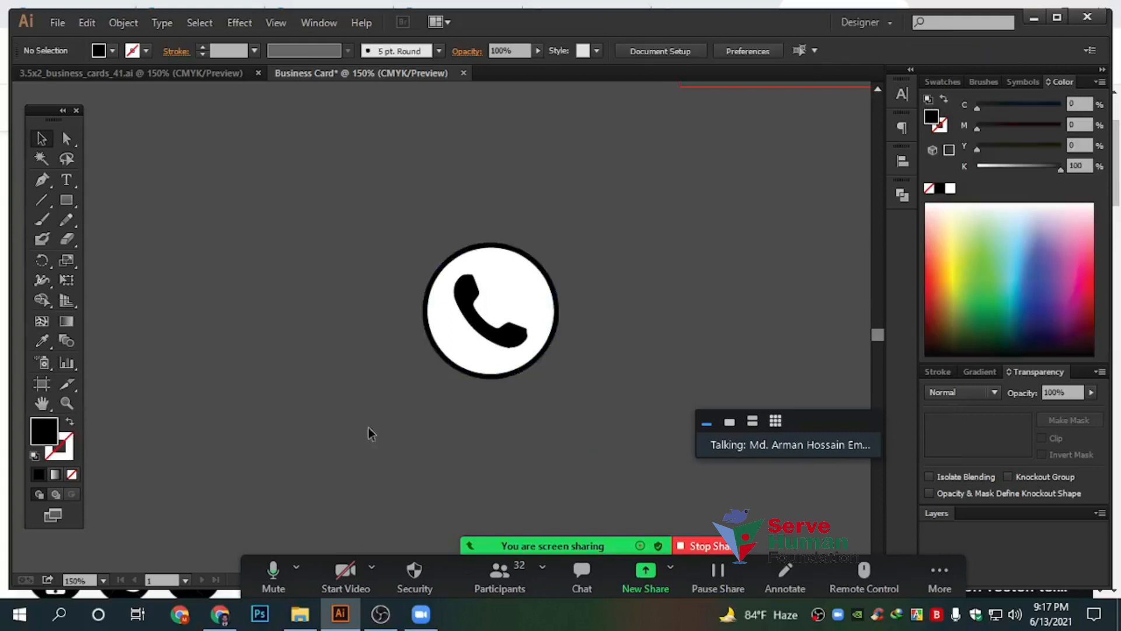
{"action": "left_click", "coordinate": [535, 312]}
{"action": "key", "text": "Delete"}
{"action": "left_click", "coordinate": [507, 334]}
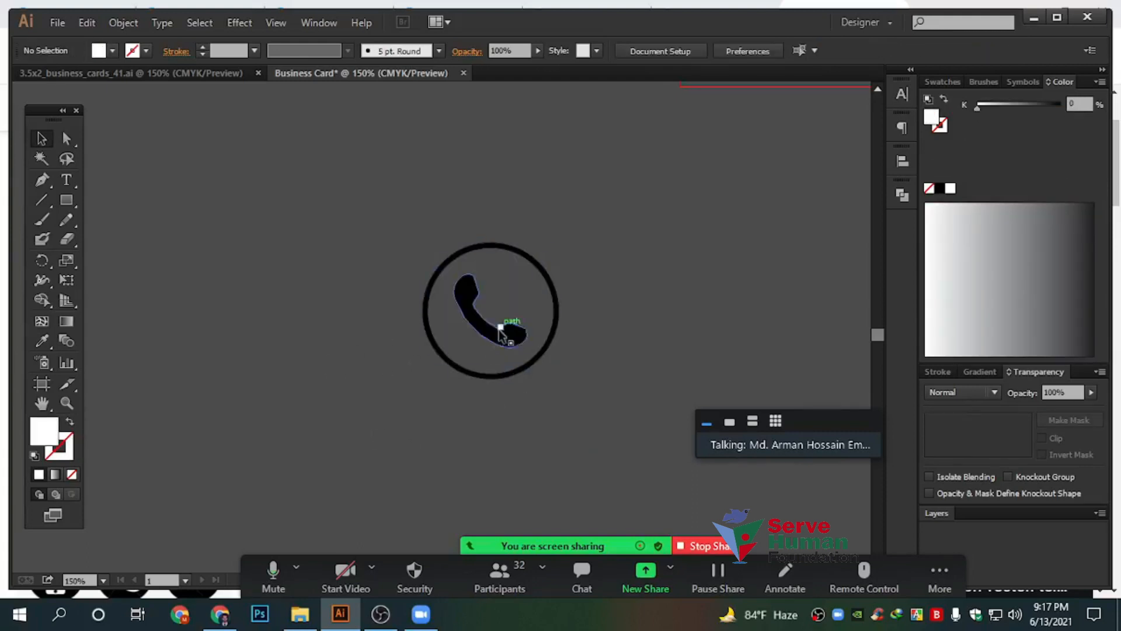
{"action": "left_click", "coordinate": [558, 322], "text": "shift"}
{"action": "key", "text": "ctrl+8"}
Select the whole phone icon and move it toward the business card
{"action": "key", "text": "ctrl+equal"}
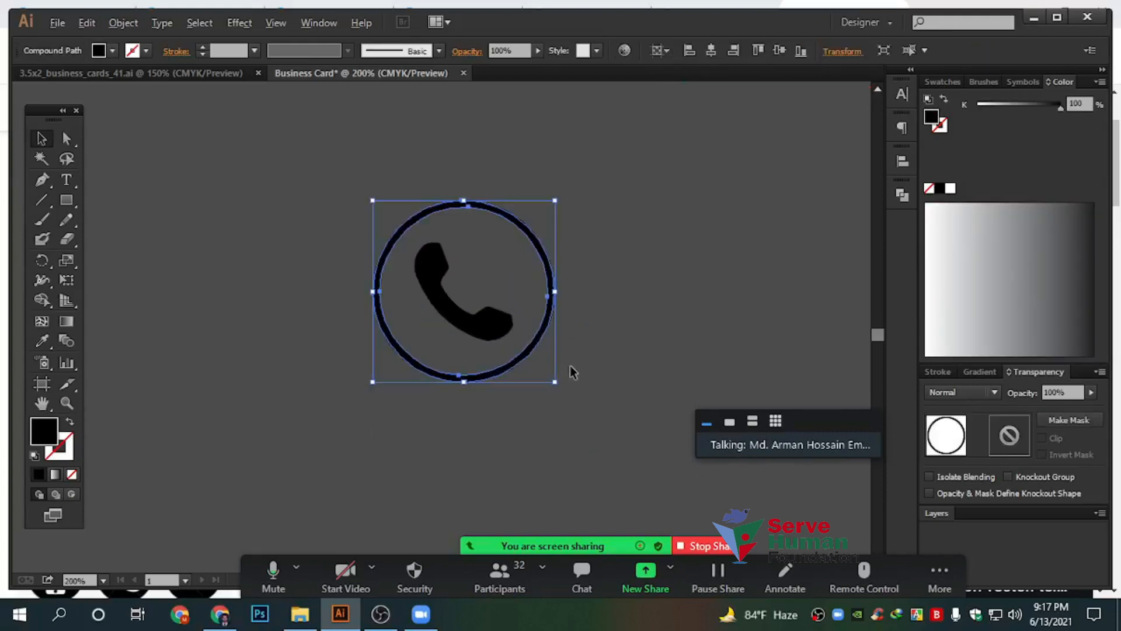
{"action": "left_click", "coordinate": [627, 328]}
{"action": "left_click_drag", "start_coordinate": [597, 412], "coordinate": [300, 243]}
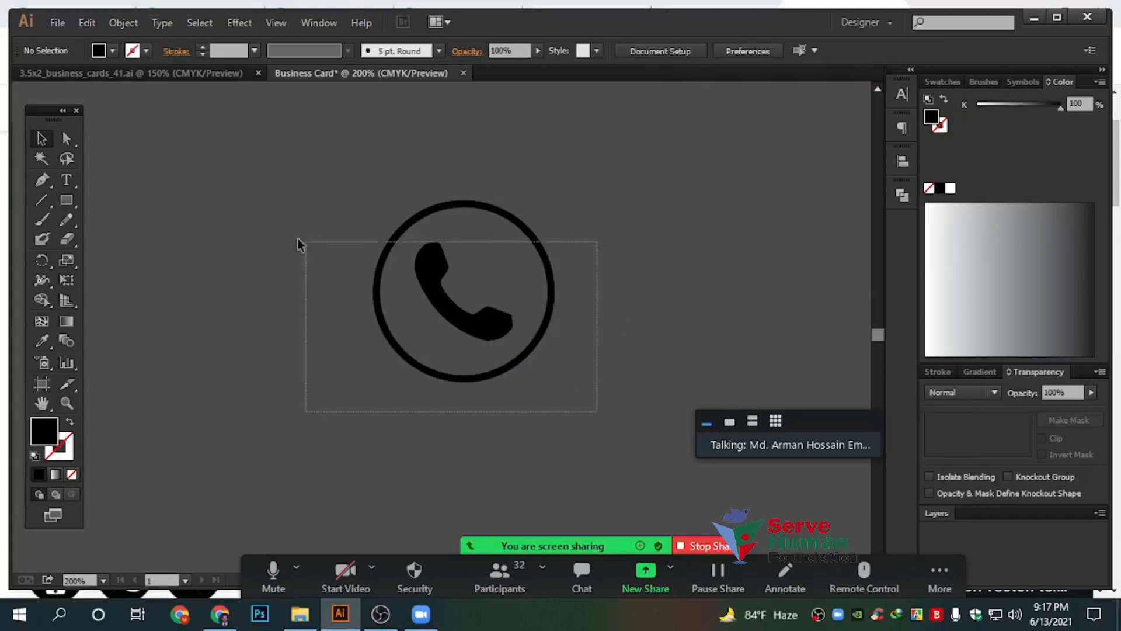
{"action": "key", "text": "ctrl+minus"}
{"action": "left_click_drag", "start_coordinate": [423, 312], "coordinate": [629, 194]}
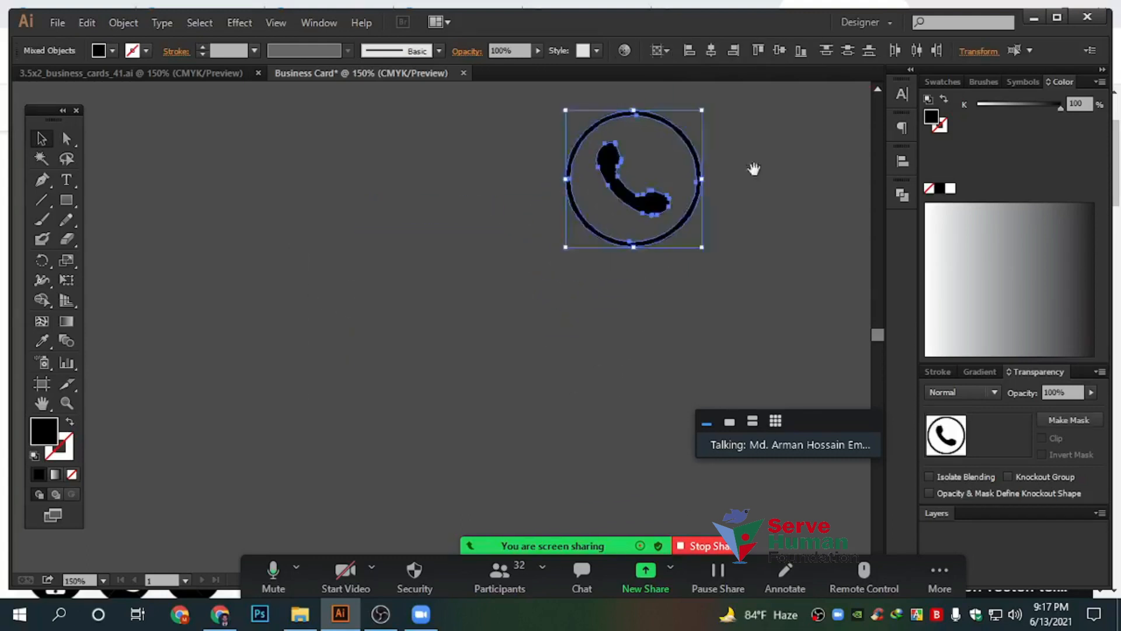
{"action": "left_click_drag", "start_coordinate": [753, 167], "coordinate": [435, 329]}
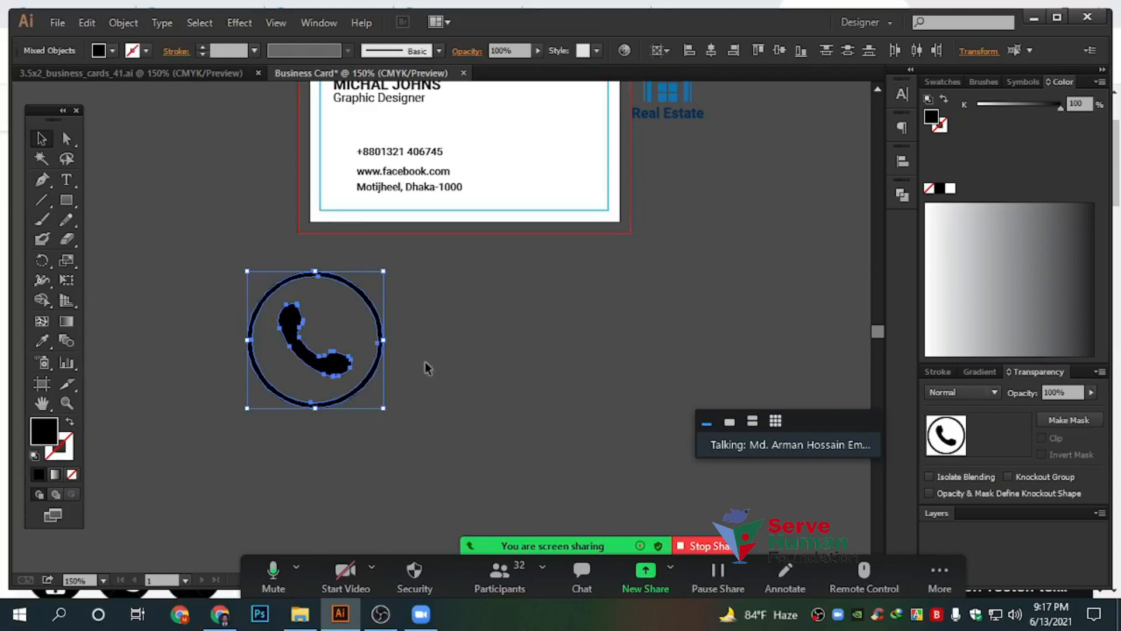
Scale the phone icon down and place it beside the phone number line
{"action": "scroll", "coordinate": [313, 343], "scroll_direction": "up", "scroll_amount": 1}
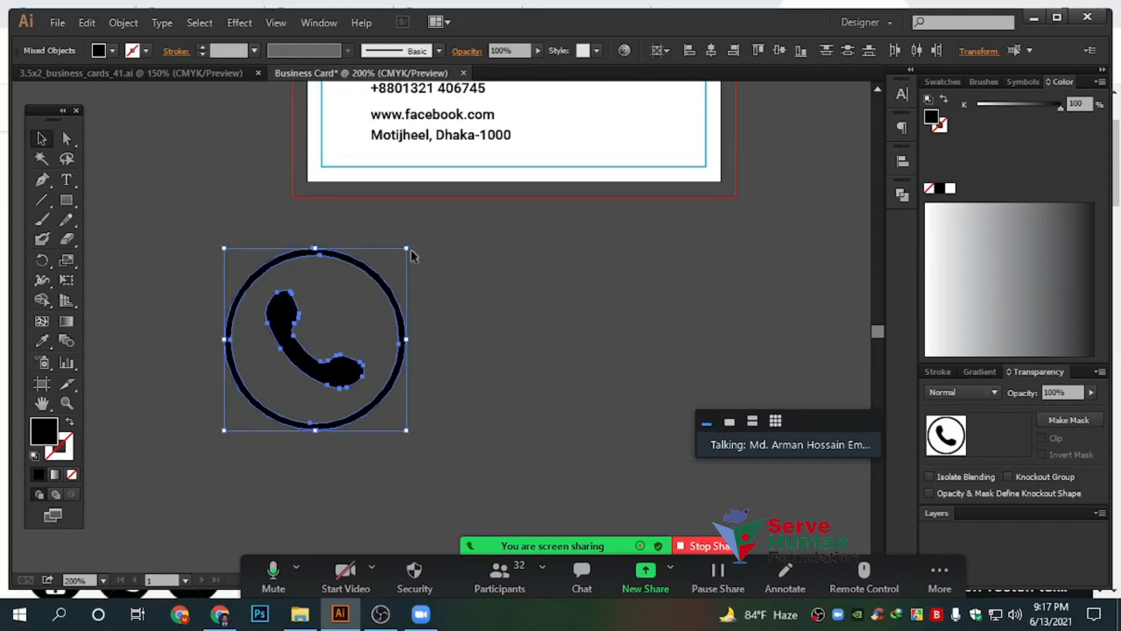
{"action": "left_click_drag", "start_coordinate": [409, 250], "coordinate": [349, 305]}
{"action": "left_click_drag", "start_coordinate": [316, 359], "coordinate": [582, 308]}
{"action": "scroll", "coordinate": [600, 273], "scroll_direction": "up", "scroll_amount": 2}
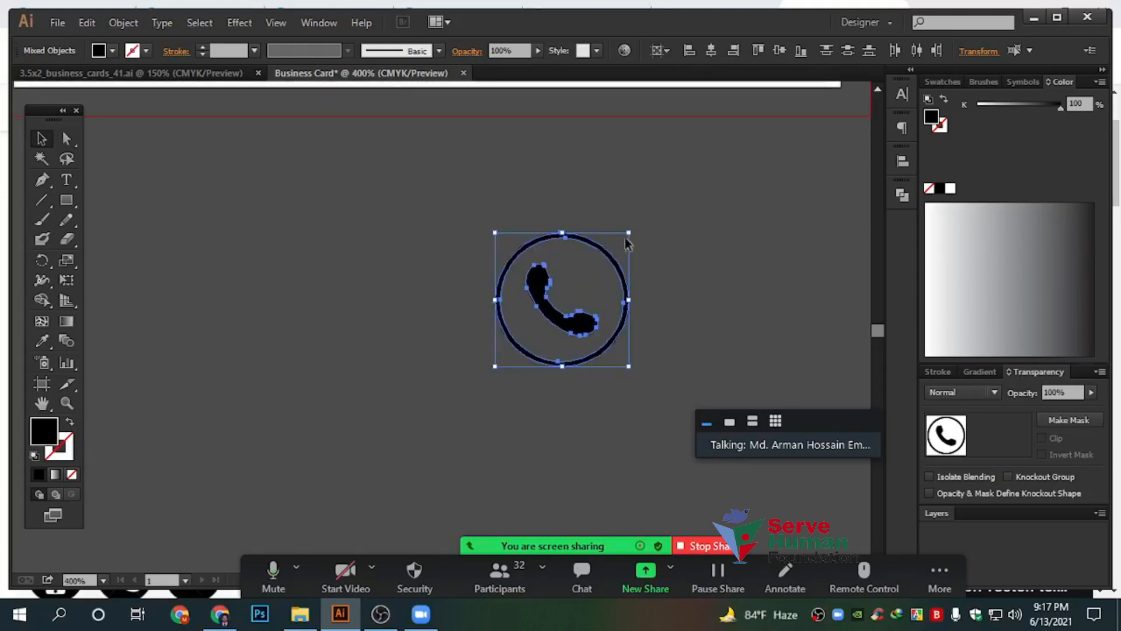
{"action": "left_click_drag", "start_coordinate": [633, 233], "coordinate": [636, 373]}
{"action": "left_click", "coordinate": [594, 362]}
{"action": "scroll", "coordinate": [546, 397], "scroll_direction": "down", "scroll_amount": 2}
{"action": "left_click_drag", "start_coordinate": [605, 450], "coordinate": [646, 243]}
{"action": "scroll", "coordinate": [532, 283], "scroll_direction": "up", "scroll_amount": 1}
{"action": "left_click", "coordinate": [416, 402]}
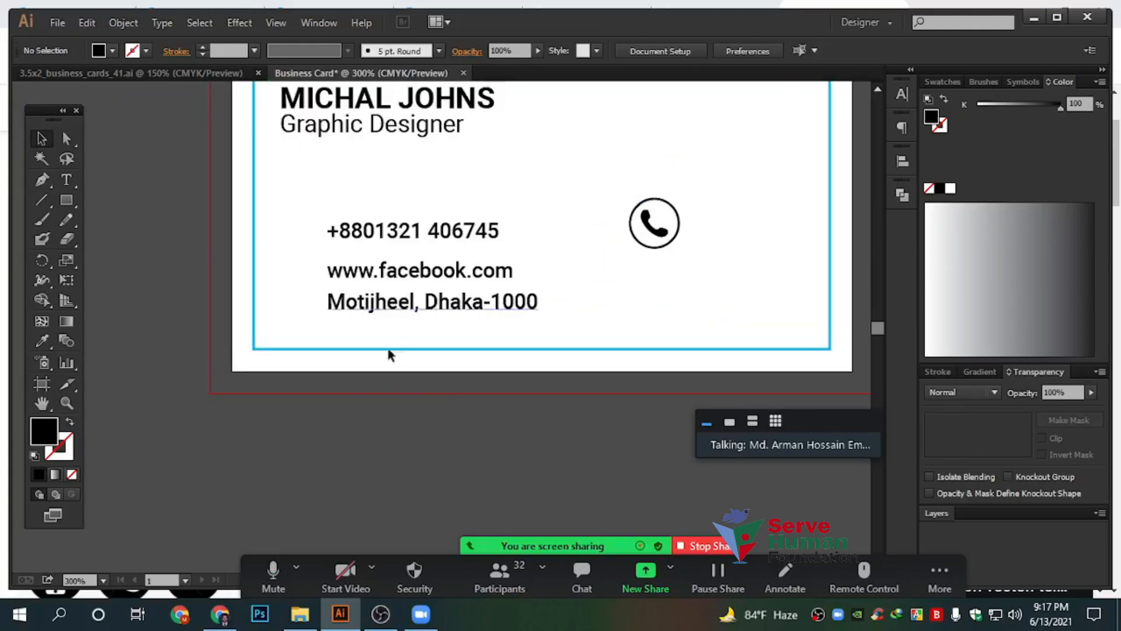
Change the image search to 'web icon vector'
{"action": "left_click", "coordinate": [211, 616]}
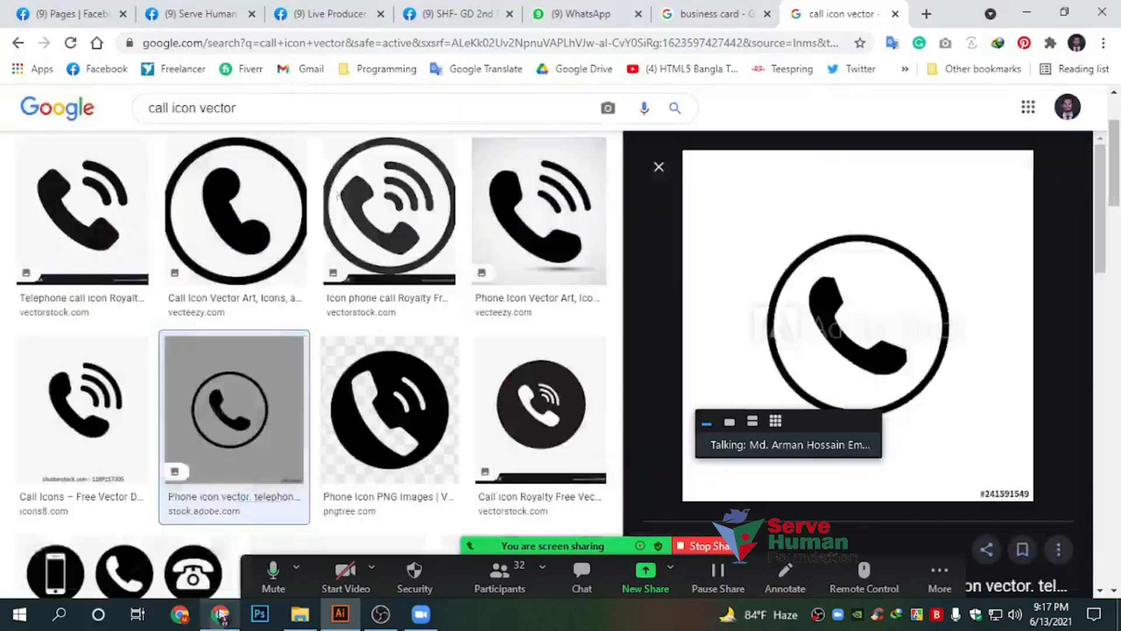
{"action": "double_click", "coordinate": [161, 108]}
{"action": "type", "text": "web"}
{"action": "key", "text": "Return"}
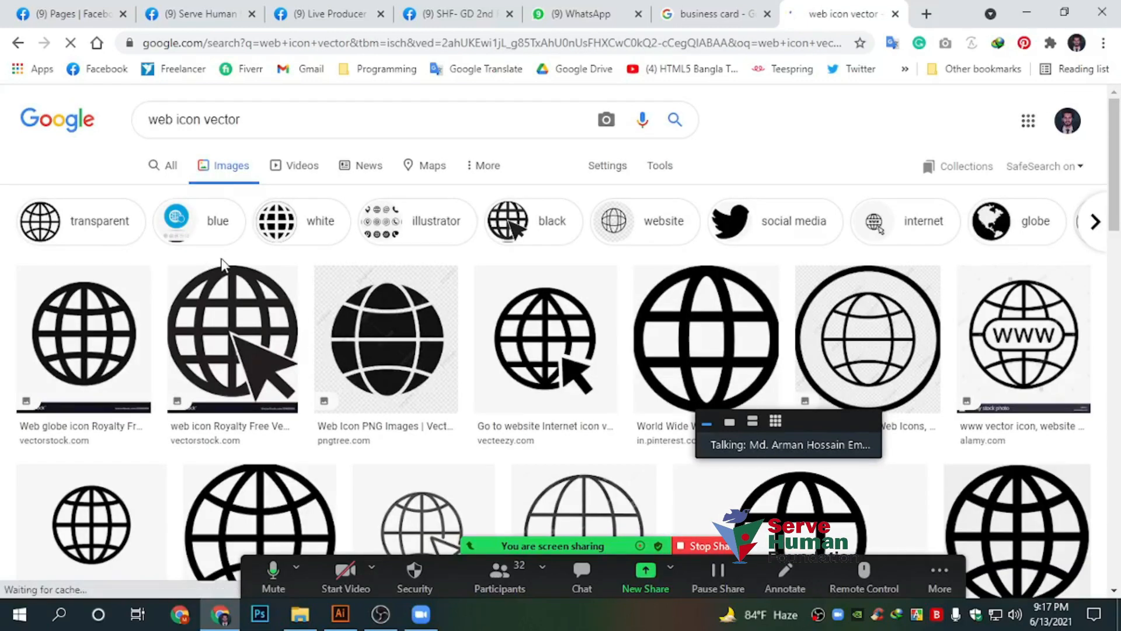
{"action": "scroll", "coordinate": [222, 264], "scroll_direction": "down", "scroll_amount": 1}
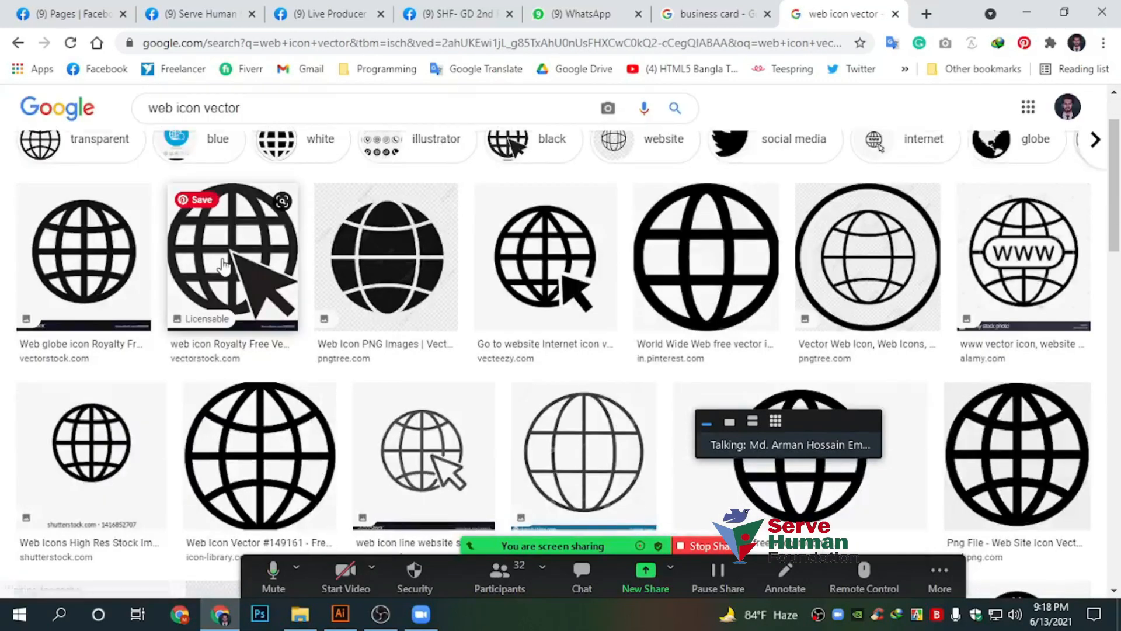
Copy the globe-with-arrow icon image and return to Illustrator
{"action": "left_click", "coordinate": [707, 283]}
{"action": "right_click", "coordinate": [879, 263]}
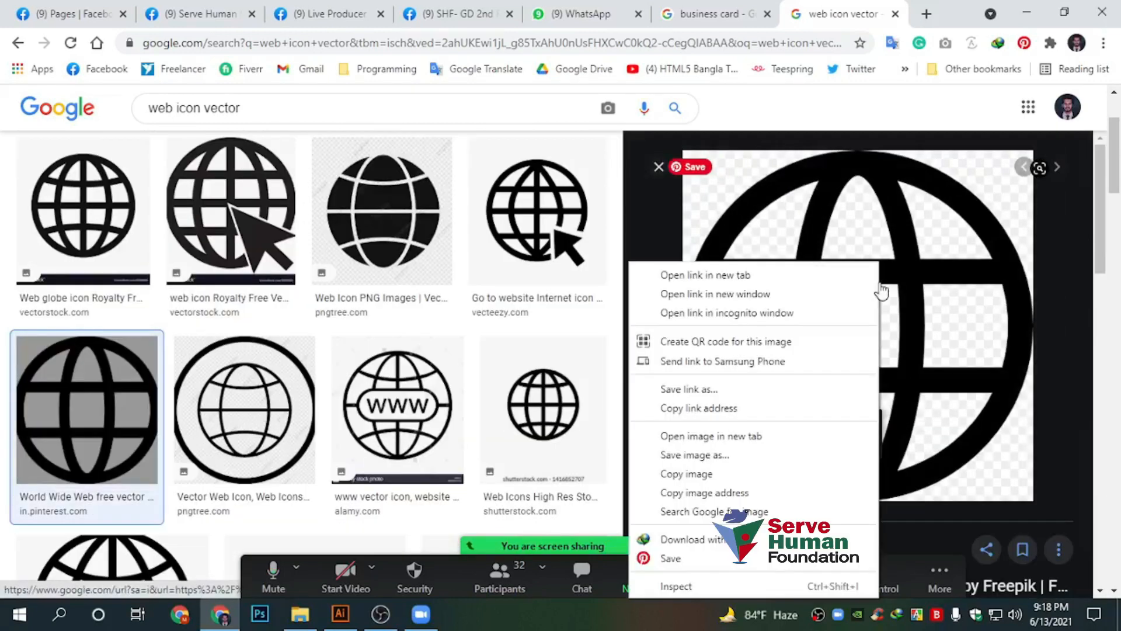
{"action": "left_click", "coordinate": [549, 225]}
{"action": "left_click", "coordinate": [549, 224]}
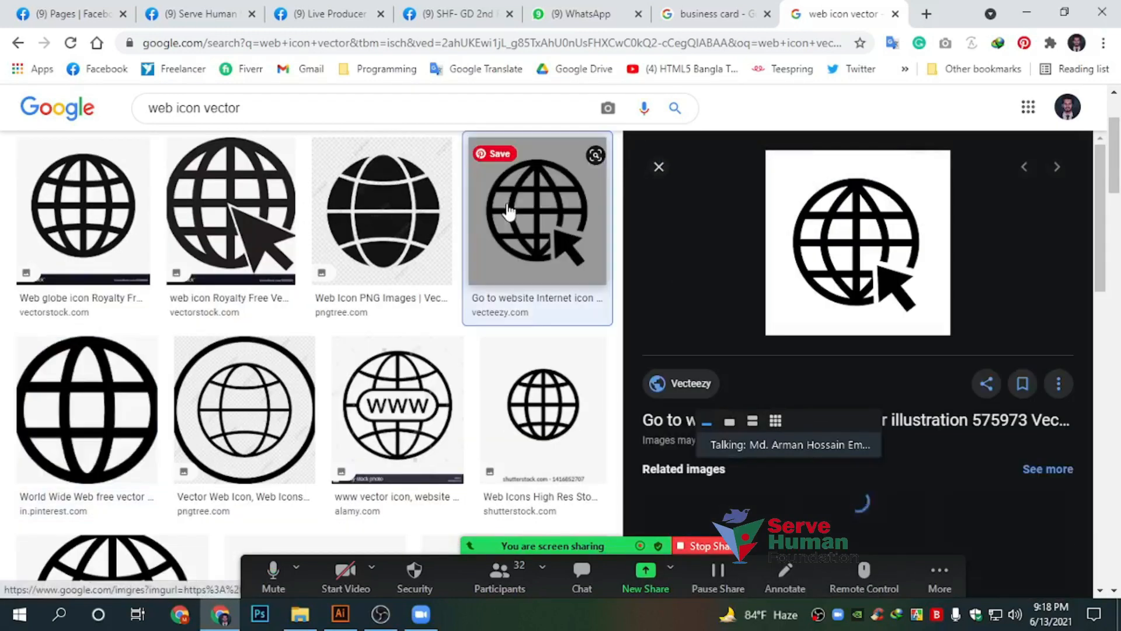
{"action": "right_click", "coordinate": [841, 235]}
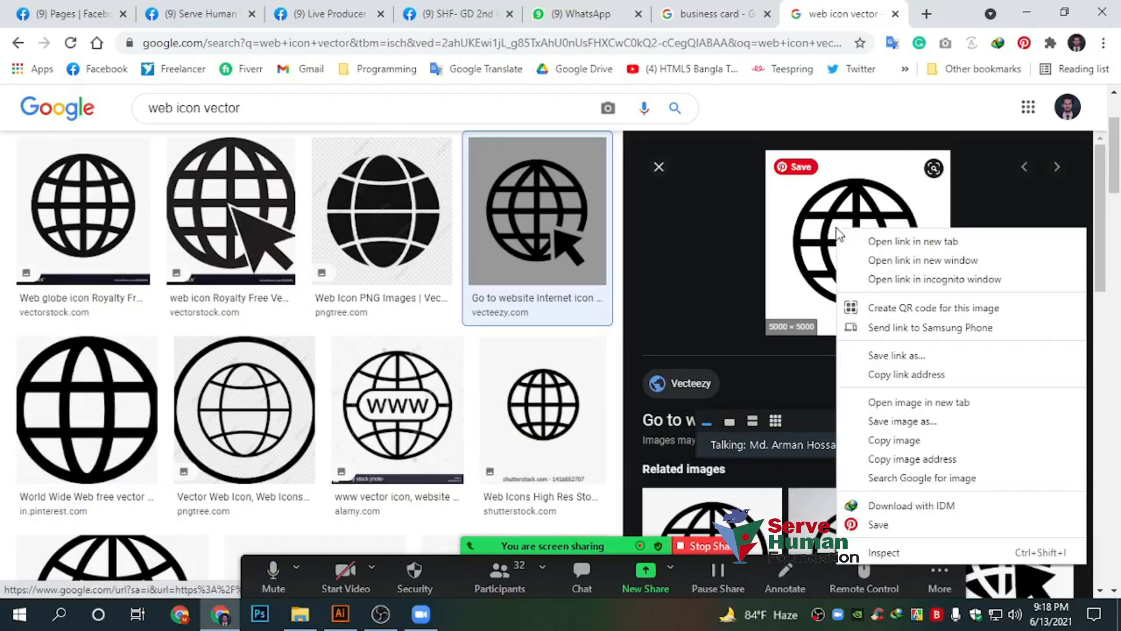
{"action": "left_click", "coordinate": [871, 439]}
{"action": "left_click", "coordinate": [340, 613]}
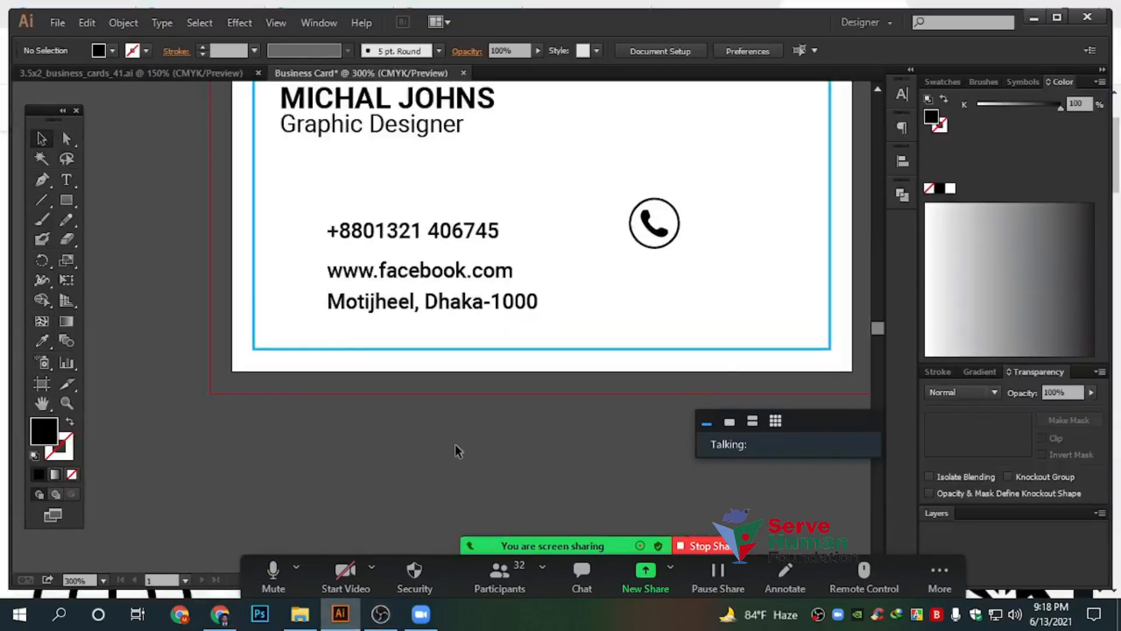
Paste the globe image, image-trace it, expand the tracing and ungroup the resulting paths
{"action": "key", "text": "ctrl+v"}
{"action": "scroll", "coordinate": [468, 438], "scroll_direction": "down", "scroll_amount": 2}
{"action": "left_click_drag", "start_coordinate": [516, 369], "coordinate": [266, 402]}
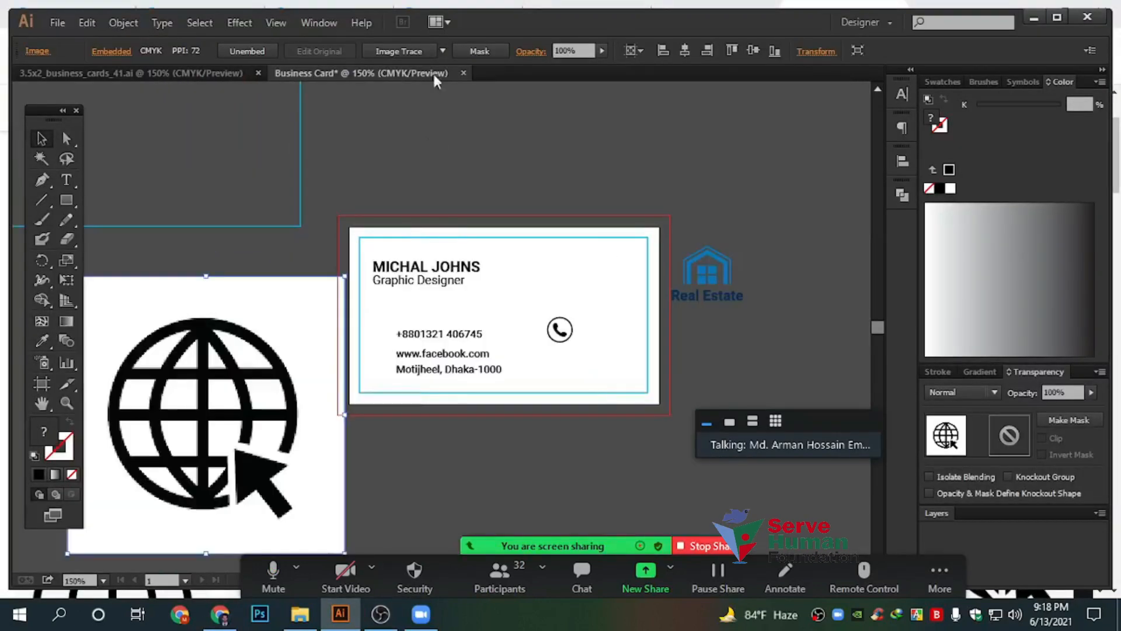
{"action": "left_click", "coordinate": [392, 56]}
{"action": "left_click_drag", "start_coordinate": [395, 244], "coordinate": [665, 146]}
{"action": "left_click_drag", "start_coordinate": [546, 284], "coordinate": [471, 322]}
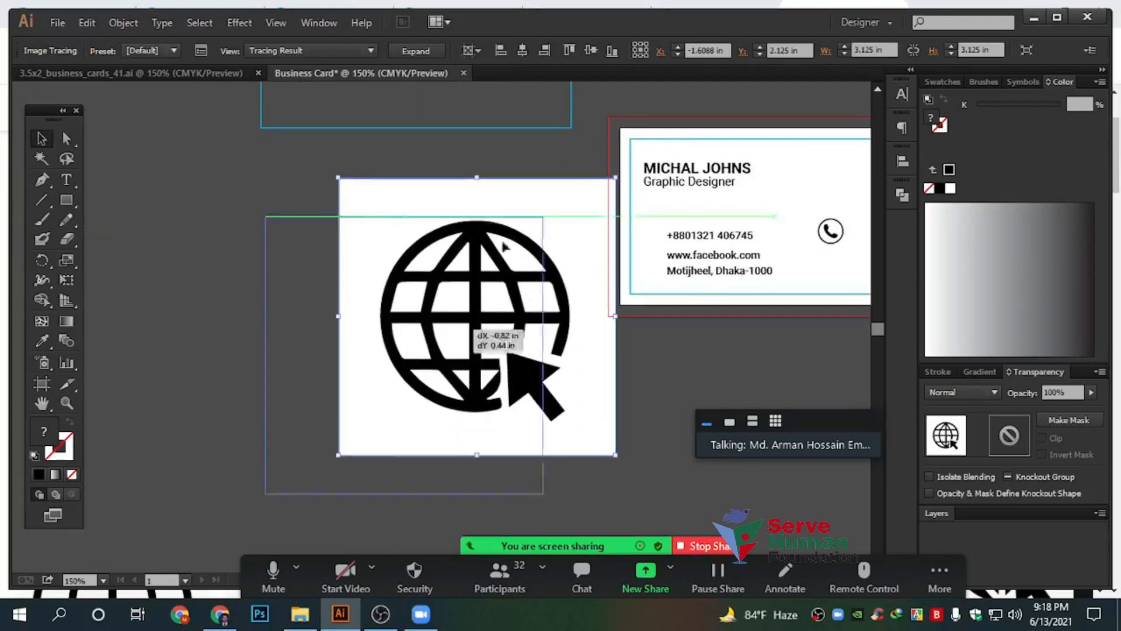
{"action": "left_click", "coordinate": [424, 55]}
{"action": "right_click", "coordinate": [459, 263]}
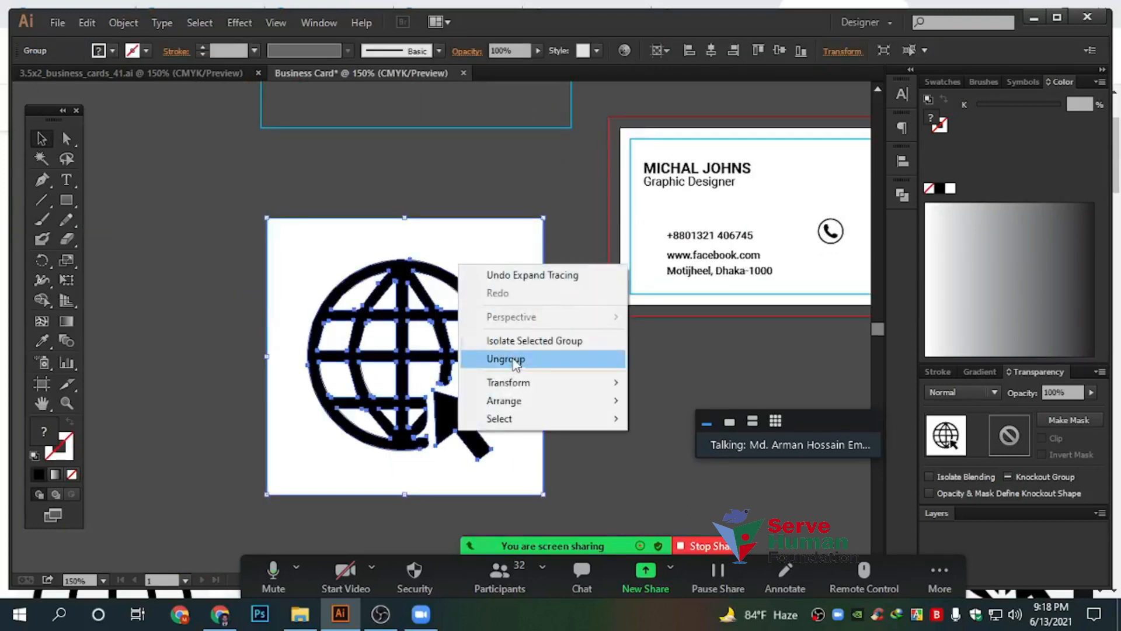
{"action": "left_click", "coordinate": [502, 359]}
Delete the white background square and the twelve white cells inside the globe
{"action": "left_click", "coordinate": [503, 269]}
{"action": "key", "text": "Delete"}
{"action": "left_click", "coordinate": [467, 337]}
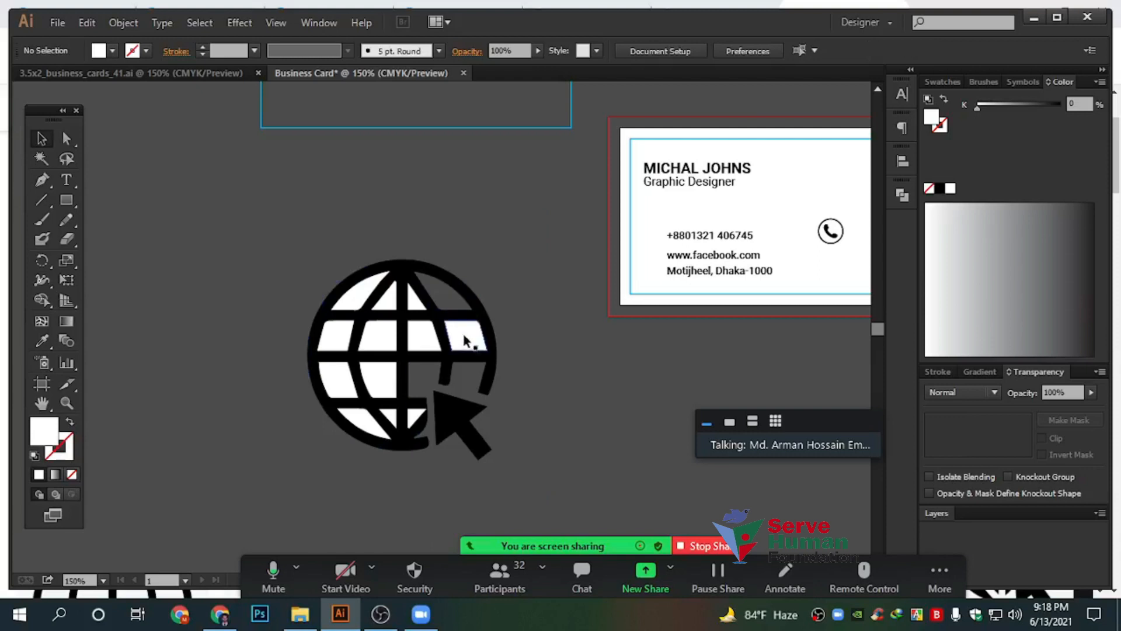
{"action": "key", "text": "Delete"}
{"action": "left_click", "coordinate": [421, 339]}
{"action": "key", "text": "Delete"}
{"action": "left_click", "coordinate": [416, 305]}
{"action": "key", "text": "Delete"}
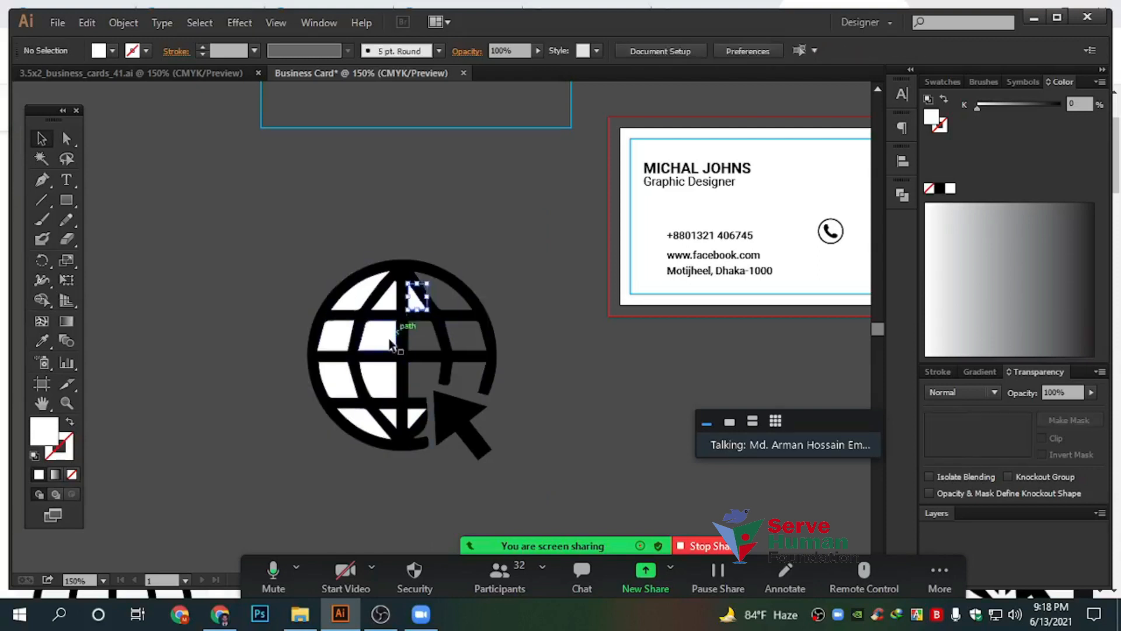
{"action": "left_click", "coordinate": [385, 337]}
{"action": "key", "text": "Delete"}
{"action": "left_click", "coordinate": [390, 300]}
{"action": "key", "text": "Delete"}
{"action": "left_click", "coordinate": [366, 291]}
{"action": "key", "text": "Delete"}
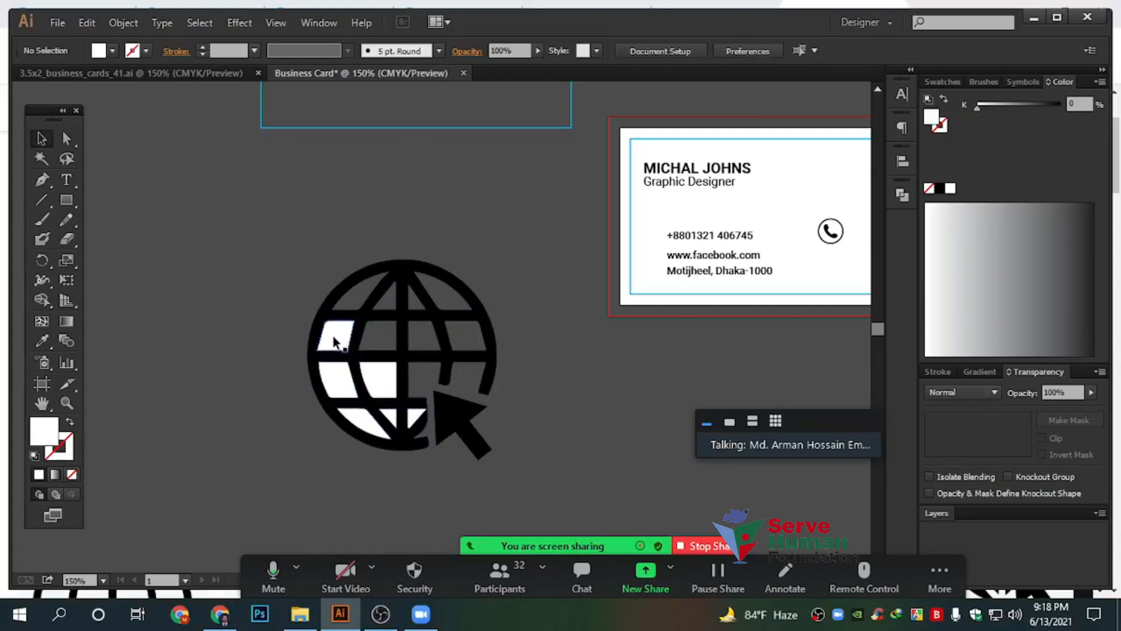
{"action": "left_click", "coordinate": [334, 339]}
{"action": "key", "text": "Delete"}
{"action": "left_click", "coordinate": [340, 382]}
{"action": "key", "text": "Delete"}
{"action": "left_click", "coordinate": [380, 382]}
{"action": "key", "text": "Delete"}
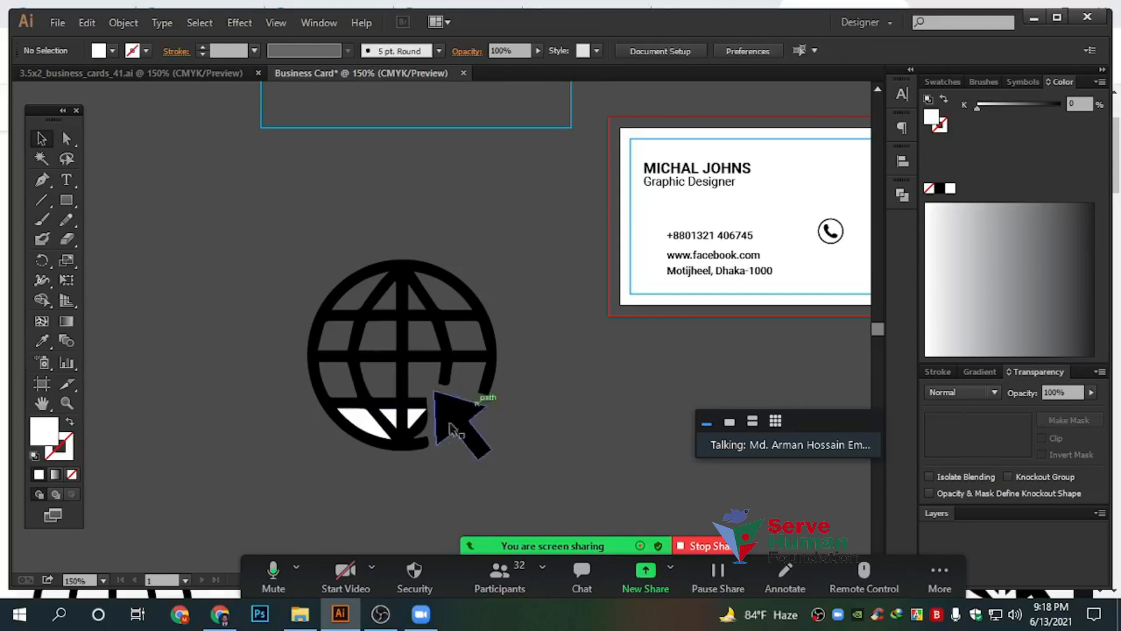
{"action": "left_click", "coordinate": [414, 417]}
{"action": "key", "text": "Delete"}
{"action": "left_click", "coordinate": [390, 418]}
{"action": "key", "text": "Delete"}
{"action": "left_click", "coordinate": [373, 421]}
{"action": "key", "text": "Delete"}
Group the remaining globe parts and scale the group down to small icon size
{"action": "left_click_drag", "start_coordinate": [533, 490], "coordinate": [153, 202]}
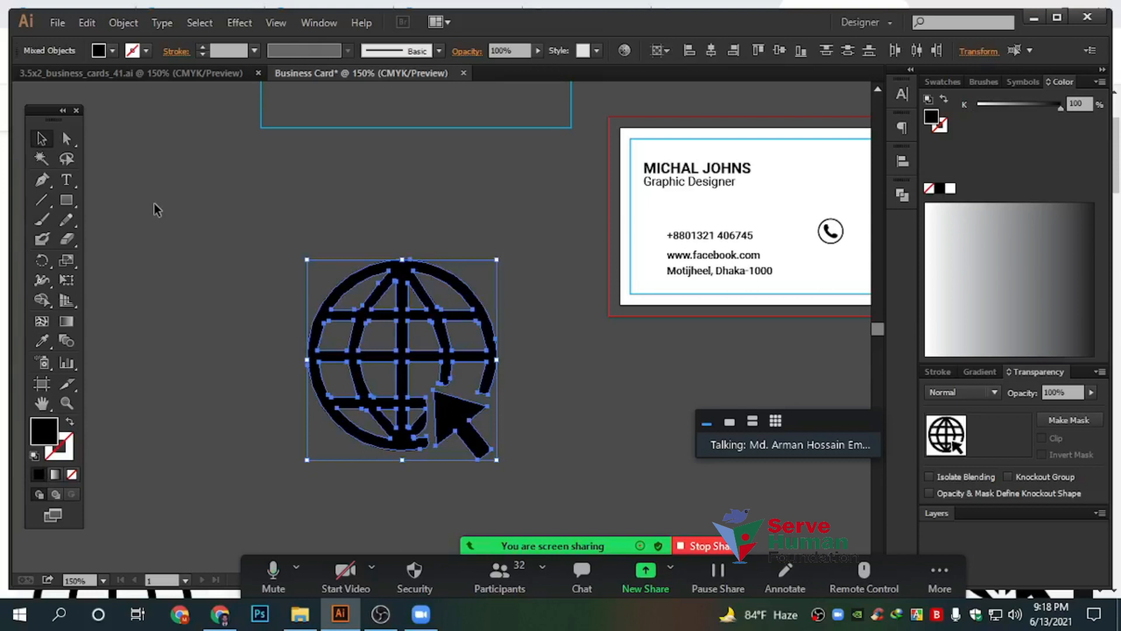
{"action": "key", "text": "ctrl+g"}
{"action": "left_click", "coordinate": [405, 229]}
{"action": "scroll", "coordinate": [560, 295], "scroll_direction": "up", "scroll_amount": 2}
{"action": "left_click_drag", "start_coordinate": [561, 284], "coordinate": [694, 163]}
{"action": "left_click_drag", "start_coordinate": [624, 362], "coordinate": [522, 250]}
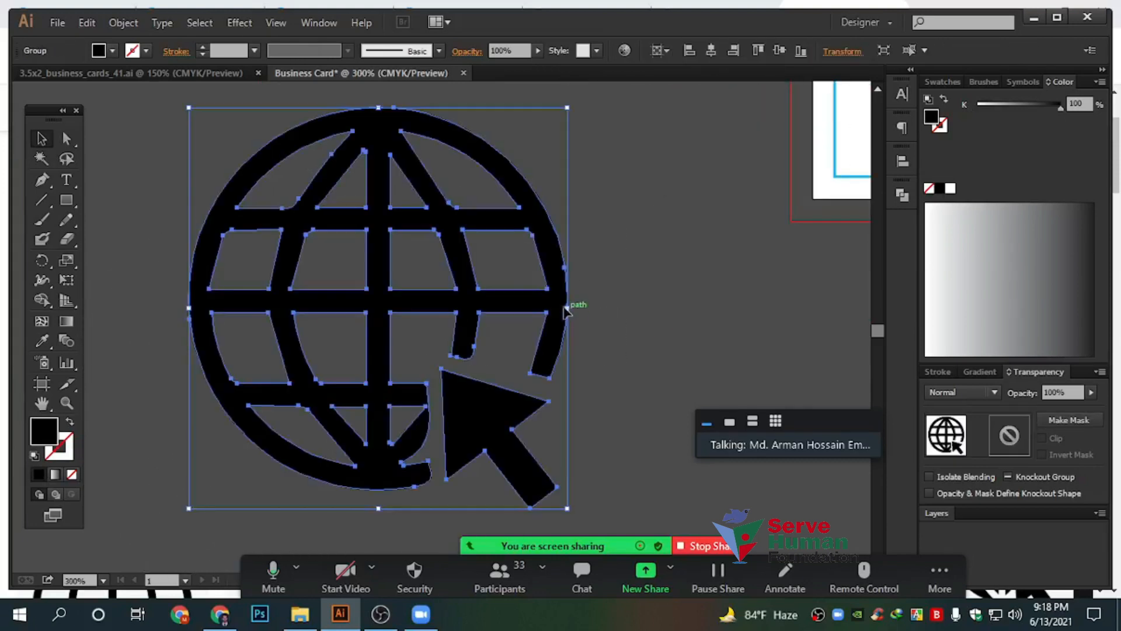
{"action": "left_click_drag", "start_coordinate": [570, 308], "coordinate": [289, 292]}
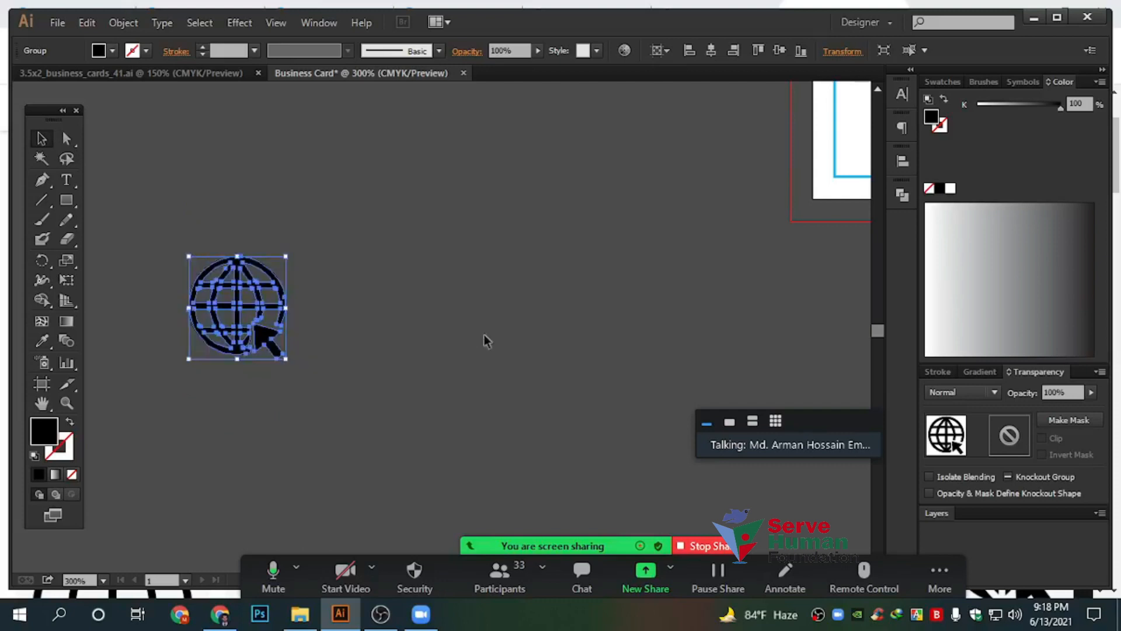
{"action": "left_click", "coordinate": [479, 341]}
Position the small globe icon on the card beside the phone icon
{"action": "scroll", "coordinate": [451, 339], "scroll_direction": "down", "scroll_amount": 2}
{"action": "left_click_drag", "start_coordinate": [363, 323], "coordinate": [643, 281]}
{"action": "left_click_drag", "start_coordinate": [746, 302], "coordinate": [480, 378]}
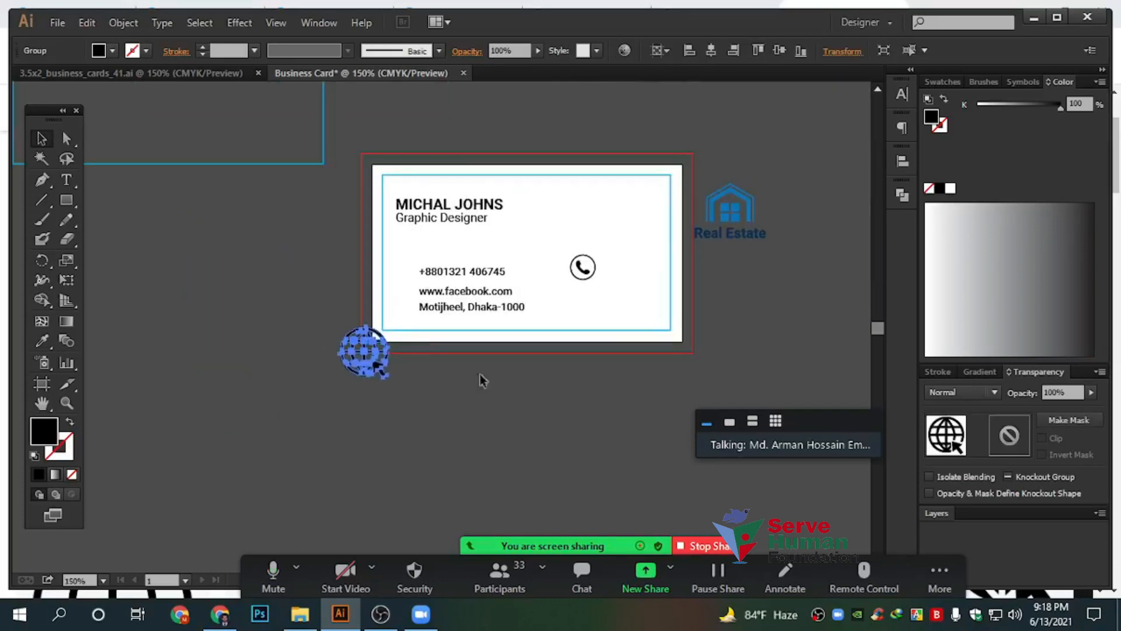
{"action": "left_click_drag", "start_coordinate": [385, 359], "coordinate": [630, 303]}
{"action": "left_click", "coordinate": [503, 356]}
{"action": "scroll", "coordinate": [503, 356], "scroll_direction": "up", "scroll_amount": 1}
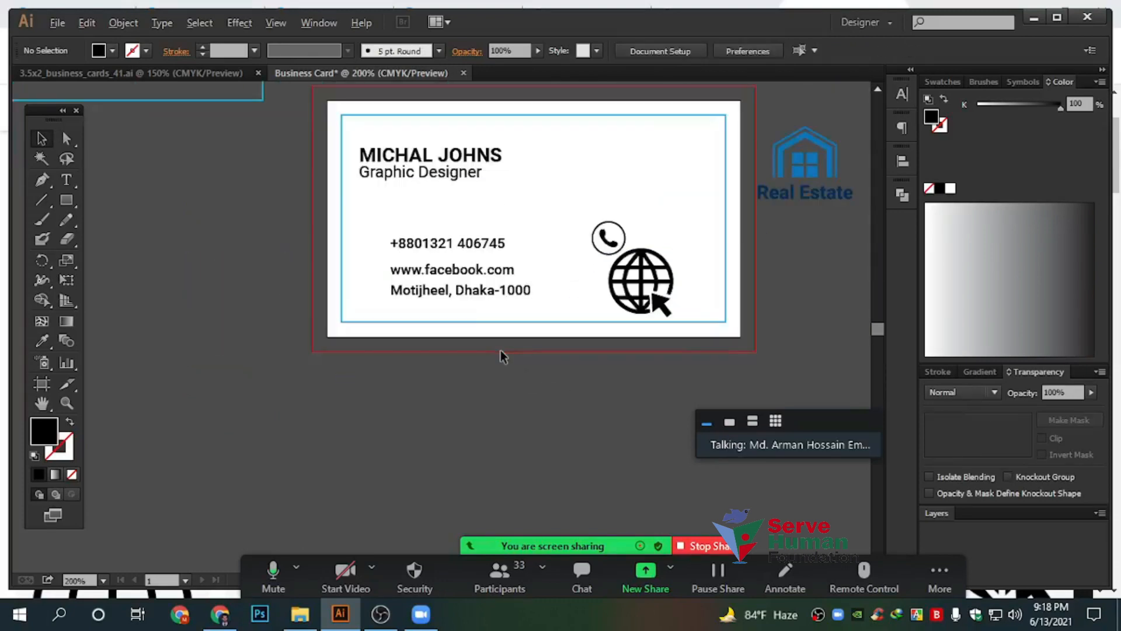
{"action": "scroll", "coordinate": [409, 294], "scroll_direction": "up", "scroll_amount": 3}
{"action": "left_click_drag", "start_coordinate": [496, 446], "coordinate": [411, 346]}
Draw a black filled square below the card with the Rectangle tool
{"action": "left_click", "coordinate": [66, 200]}
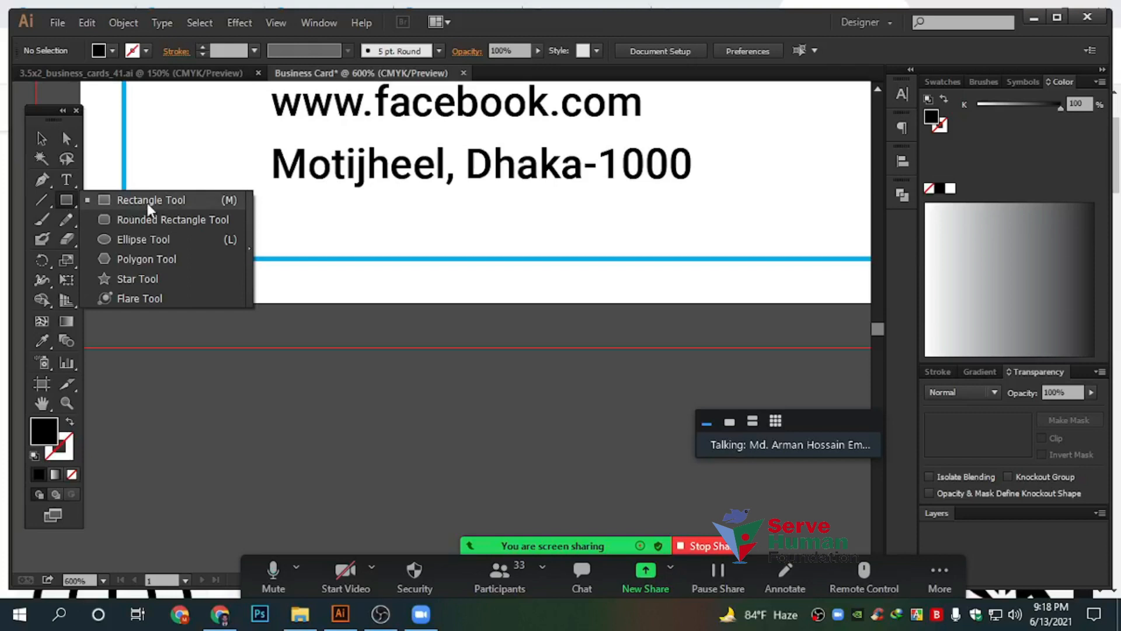
{"action": "left_click", "coordinate": [148, 201]}
{"action": "scroll", "coordinate": [438, 329], "scroll_direction": "down", "scroll_amount": 3}
{"action": "mouse_move", "coordinate": [210, 265]}
{"action": "left_mouse_down"}
{"action": "mouse_move", "coordinate": [430, 429]}
{"action": "mouse_move", "coordinate": [439, 494]}
{"action": "left_mouse_up"}
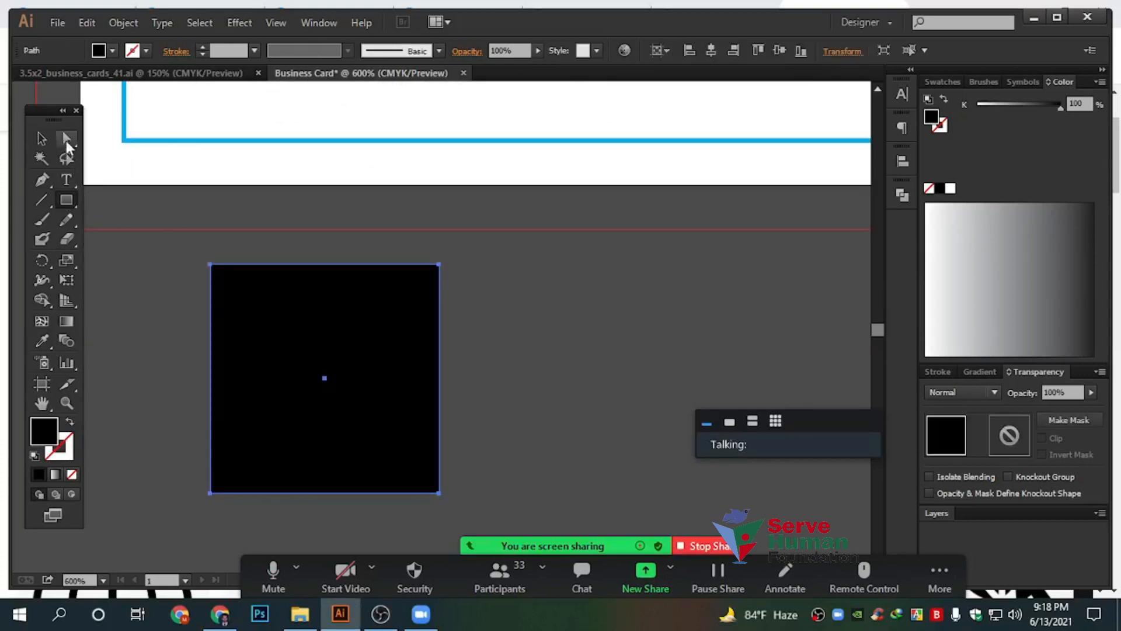
Move the black square onto the card's bottom edge, shifting it further right
{"action": "left_click", "coordinate": [66, 140]}
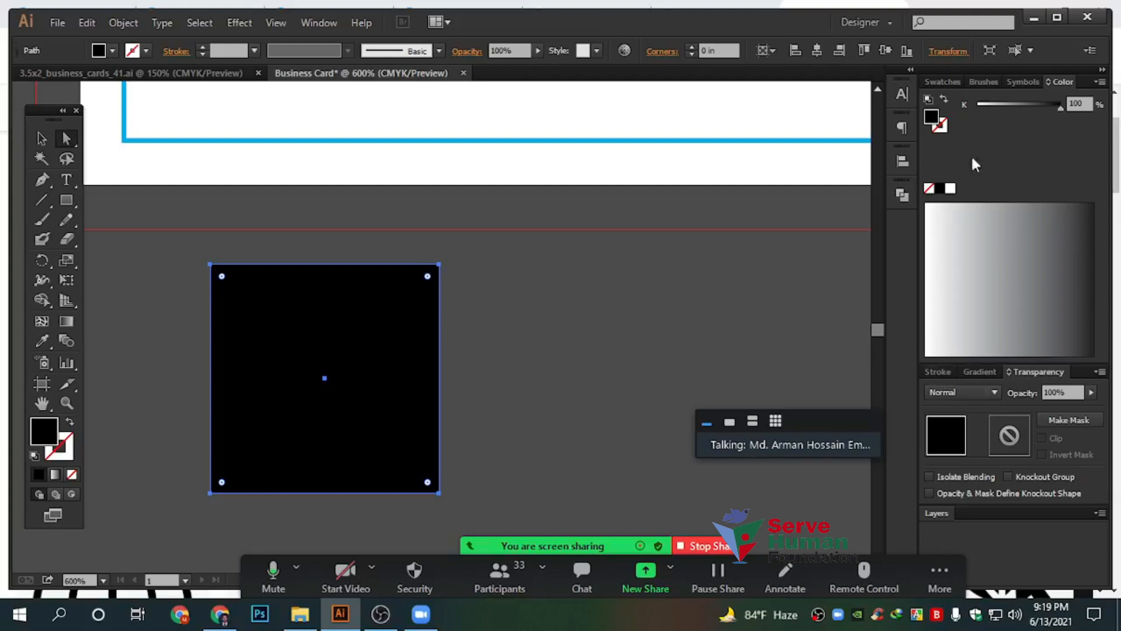
{"action": "left_click", "coordinate": [901, 158]}
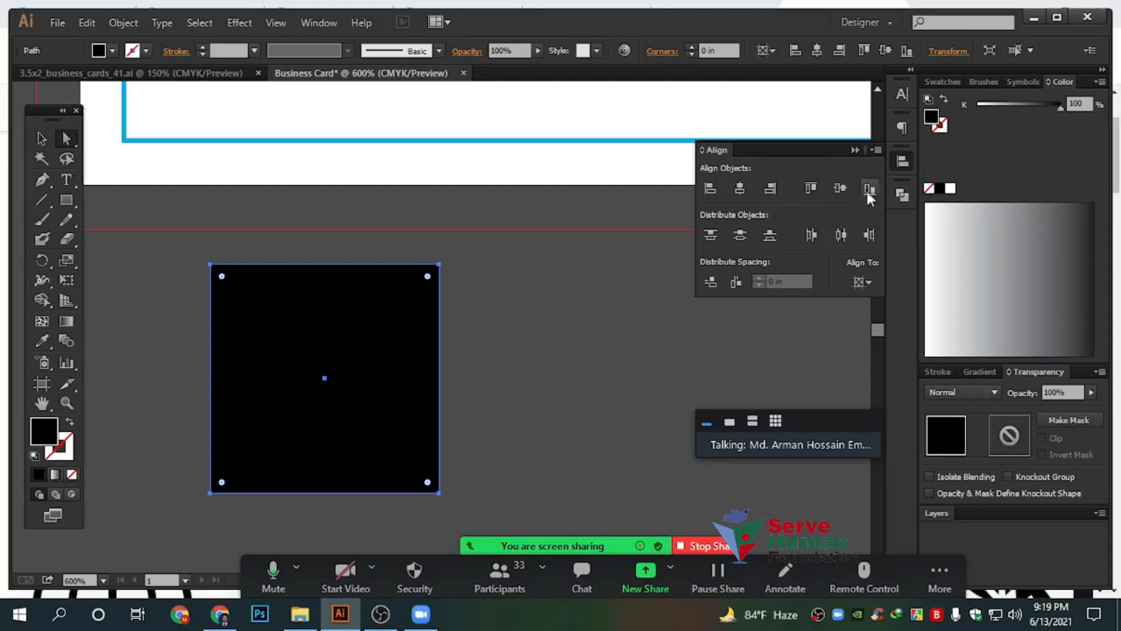
{"action": "left_click", "coordinate": [902, 162]}
{"action": "left_click", "coordinate": [41, 139]}
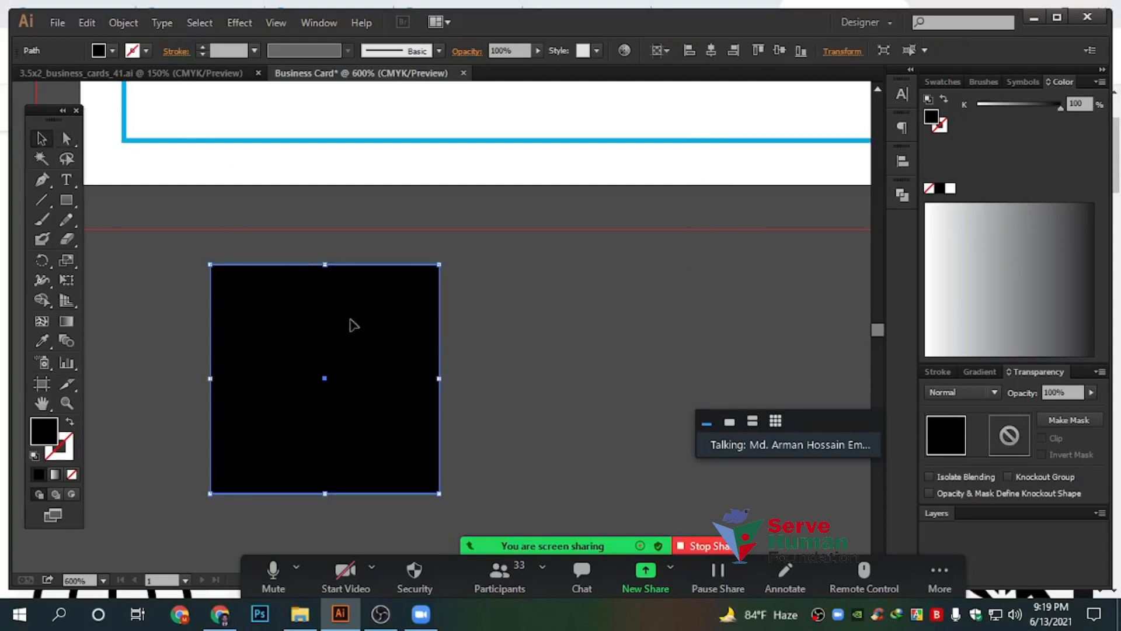
{"action": "scroll", "coordinate": [462, 332], "scroll_direction": "down", "scroll_amount": 3}
{"action": "left_click_drag", "start_coordinate": [504, 270], "coordinate": [425, 358]}
{"action": "scroll", "coordinate": [222, 133], "scroll_direction": "up", "scroll_amount": 1}
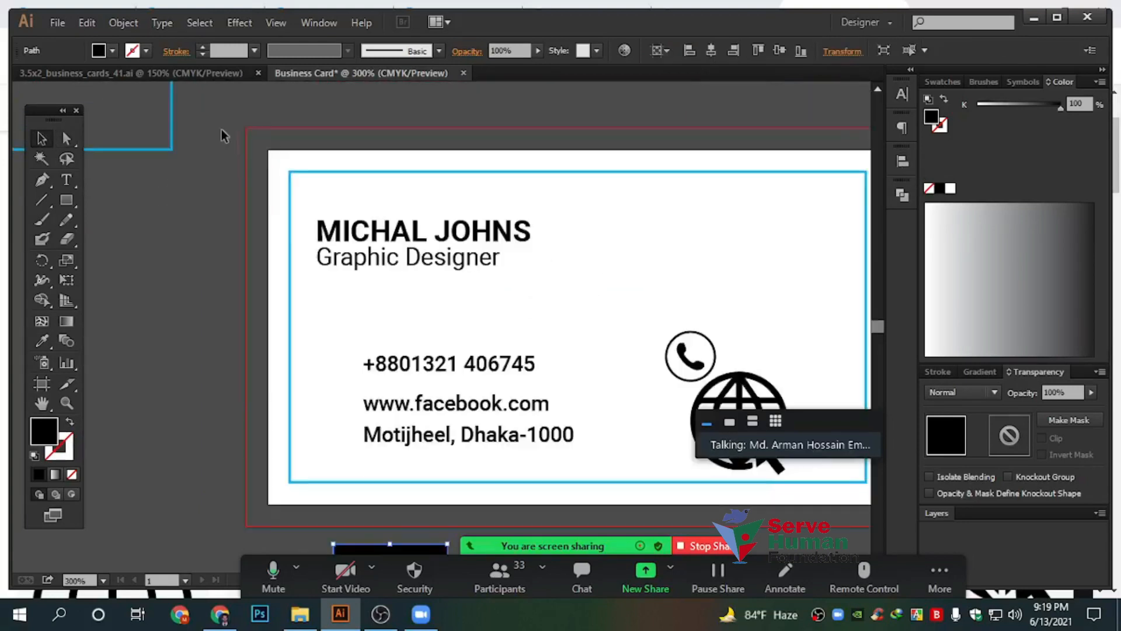
{"action": "scroll", "coordinate": [282, 207], "scroll_direction": "up", "scroll_amount": 2}
{"action": "left_click_drag", "start_coordinate": [219, 133], "coordinate": [322, 246]}
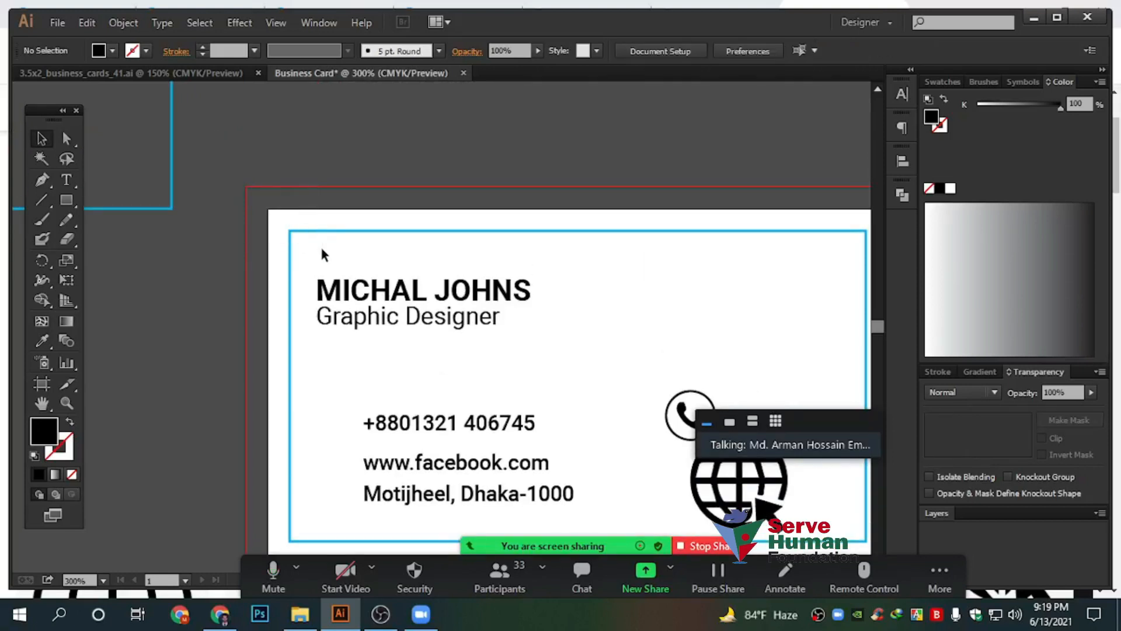
{"action": "scroll", "coordinate": [320, 244], "scroll_direction": "down", "scroll_amount": 5}
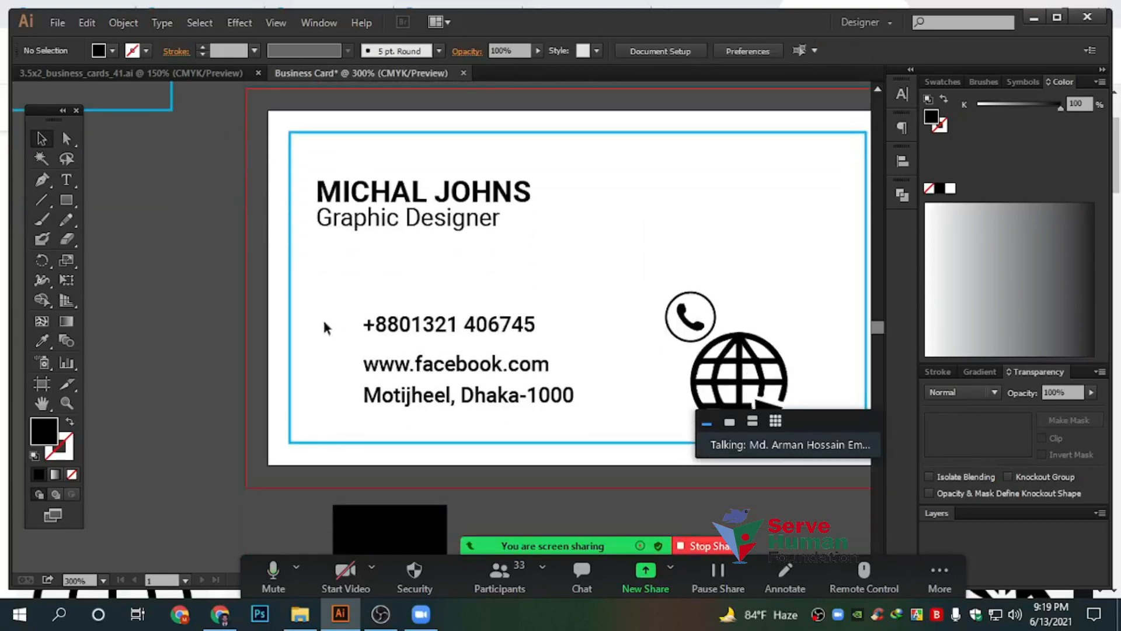
{"action": "left_click_drag", "start_coordinate": [327, 430], "coordinate": [327, 431]}
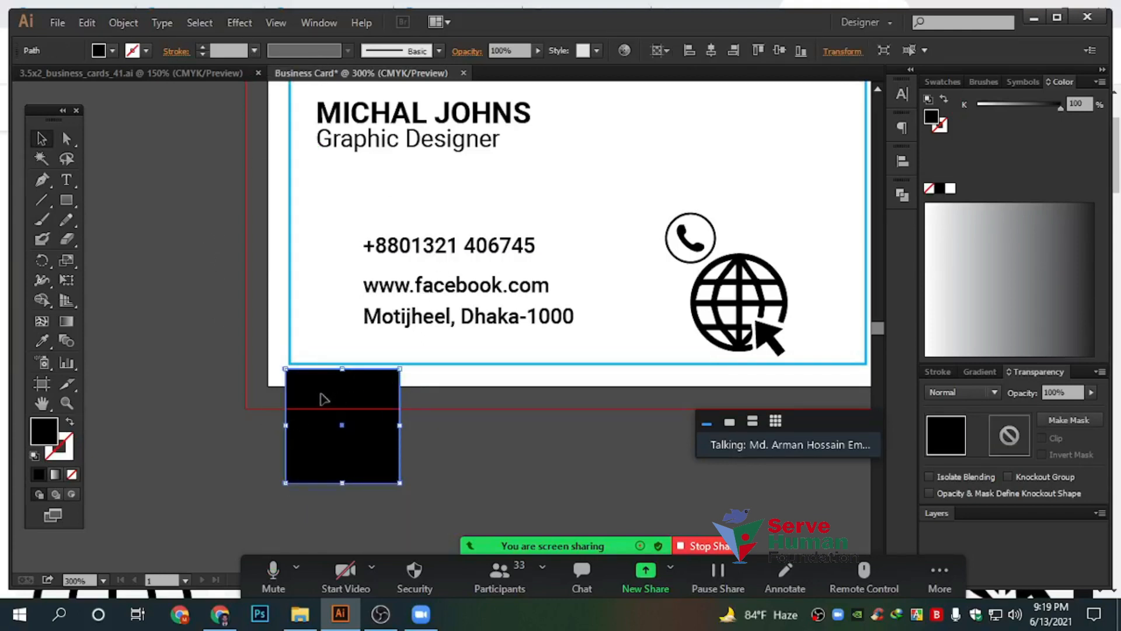
{"action": "left_click_drag", "start_coordinate": [321, 398], "coordinate": [528, 380]}
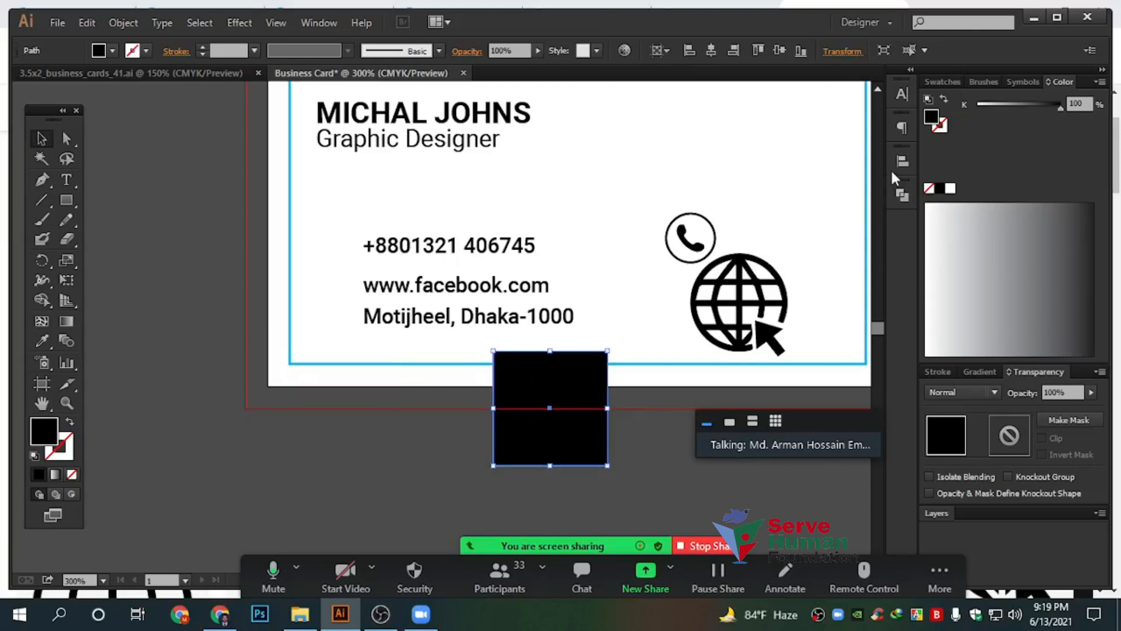
Check the alignment options and nudge the tool palette slightly to the right
{"action": "left_click", "coordinate": [900, 162]}
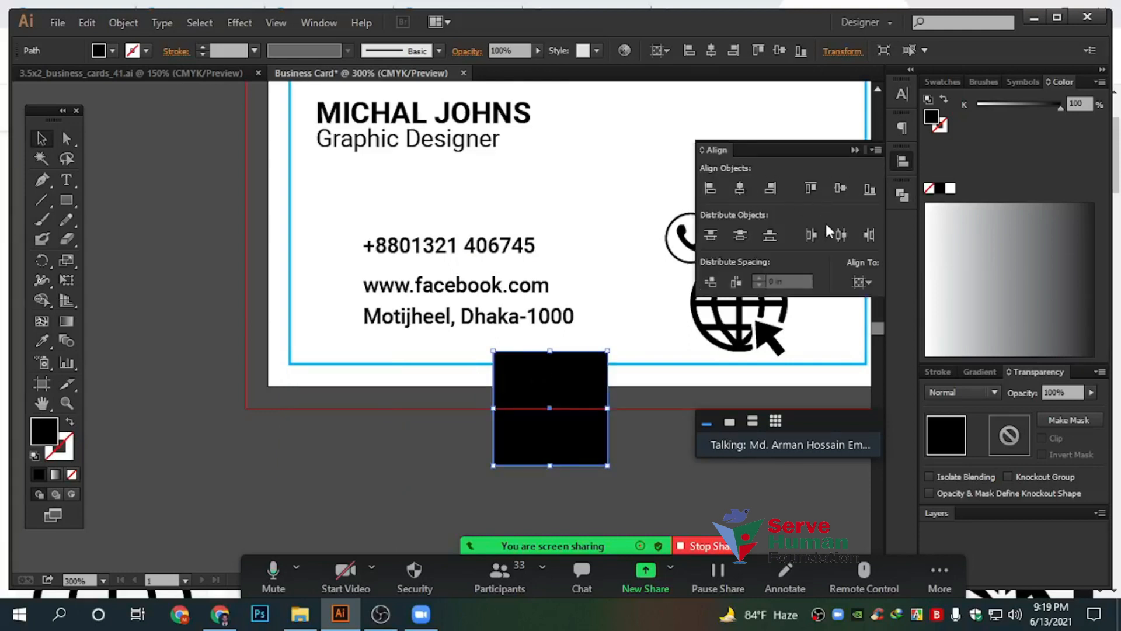
{"action": "left_click", "coordinate": [855, 151]}
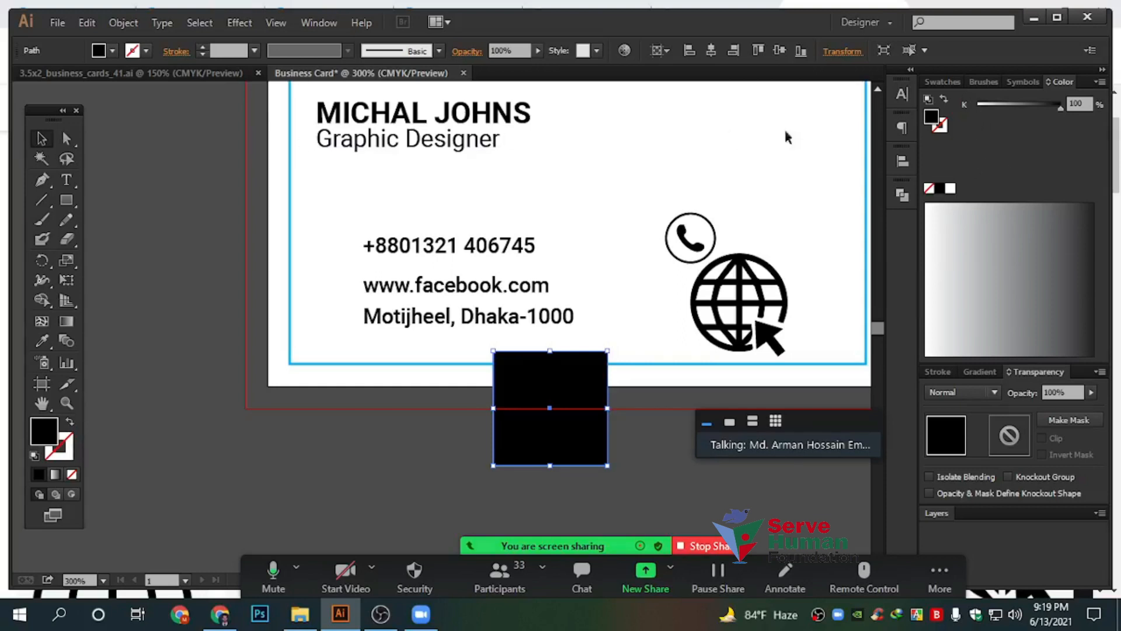
{"action": "left_click", "coordinate": [310, 25]}
{"action": "left_click", "coordinate": [310, 25]}
{"action": "left_click_drag", "start_coordinate": [47, 109], "coordinate": [61, 103]}
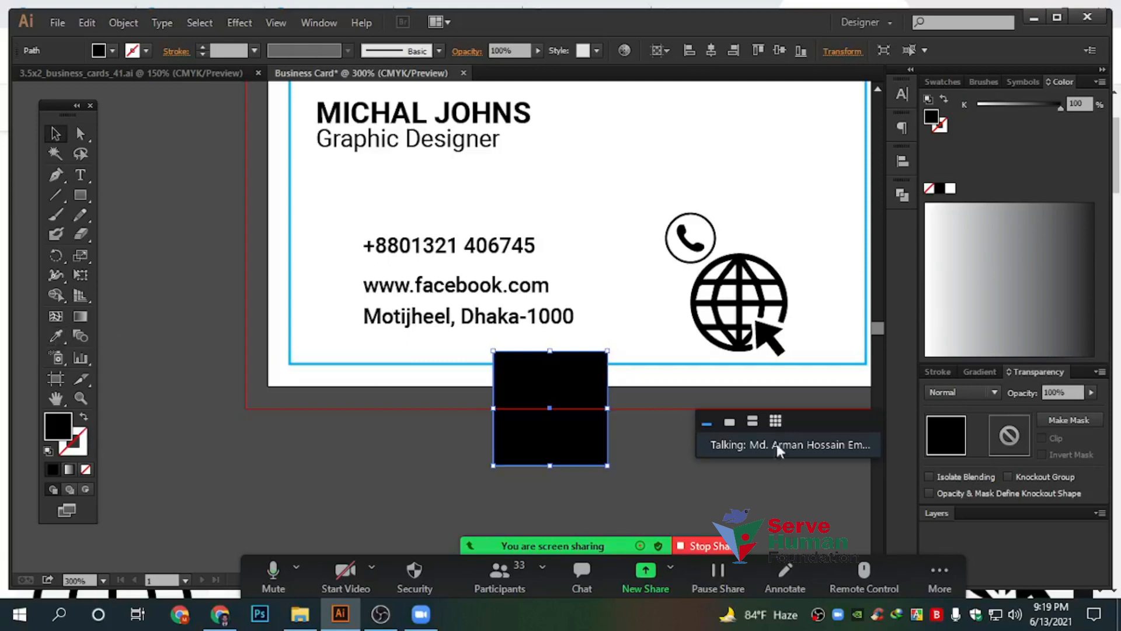
{"action": "left_click_drag", "start_coordinate": [832, 320], "coordinate": [738, 351]}
Move the square off the card, try a 45° rotation, undo it and delete the square
{"action": "scroll", "coordinate": [508, 415], "scroll_direction": "down", "scroll_amount": 3}
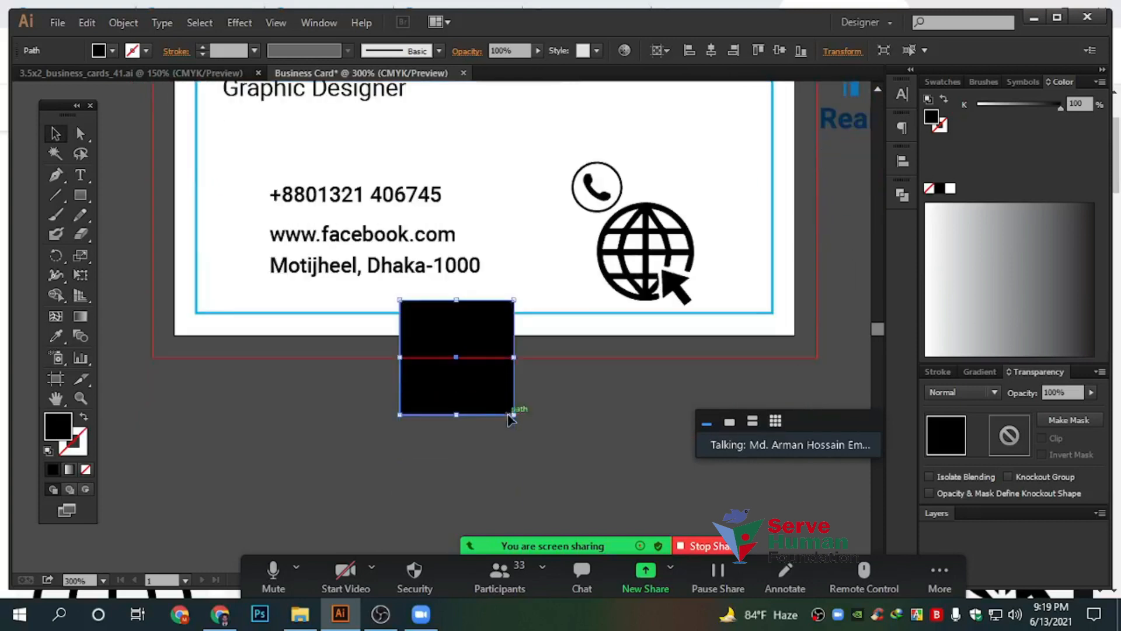
{"action": "left_click_drag", "start_coordinate": [484, 353], "coordinate": [392, 415]}
{"action": "left_click_drag", "start_coordinate": [461, 438], "coordinate": [495, 376]}
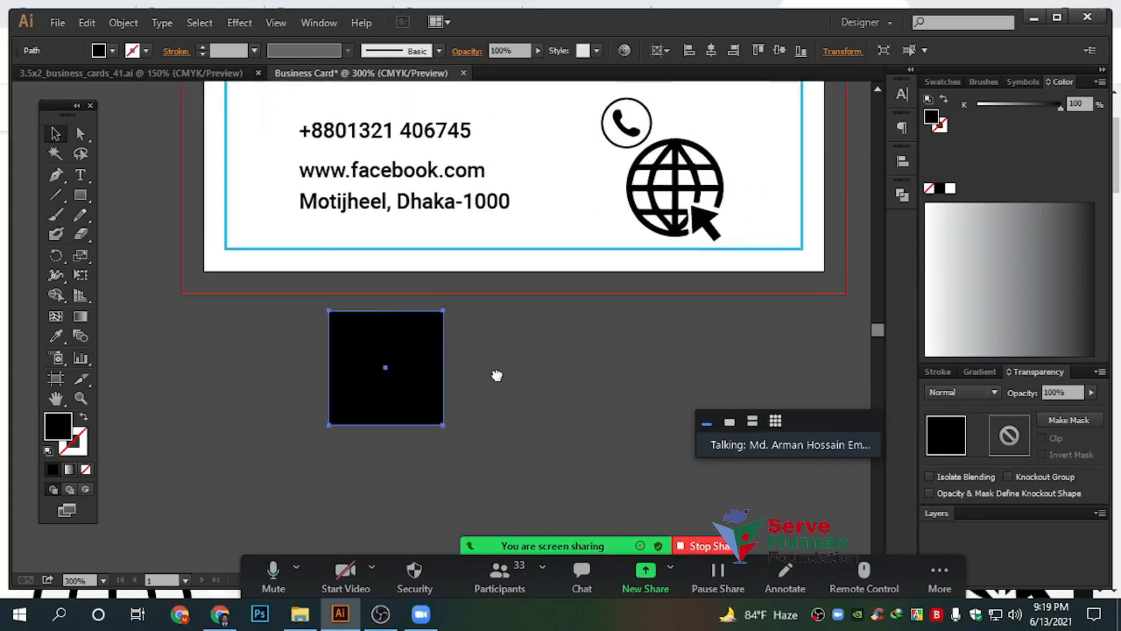
{"action": "scroll", "coordinate": [414, 359], "scroll_direction": "up", "scroll_amount": 2}
{"action": "scroll", "coordinate": [409, 361], "scroll_direction": "up", "scroll_amount": 1}
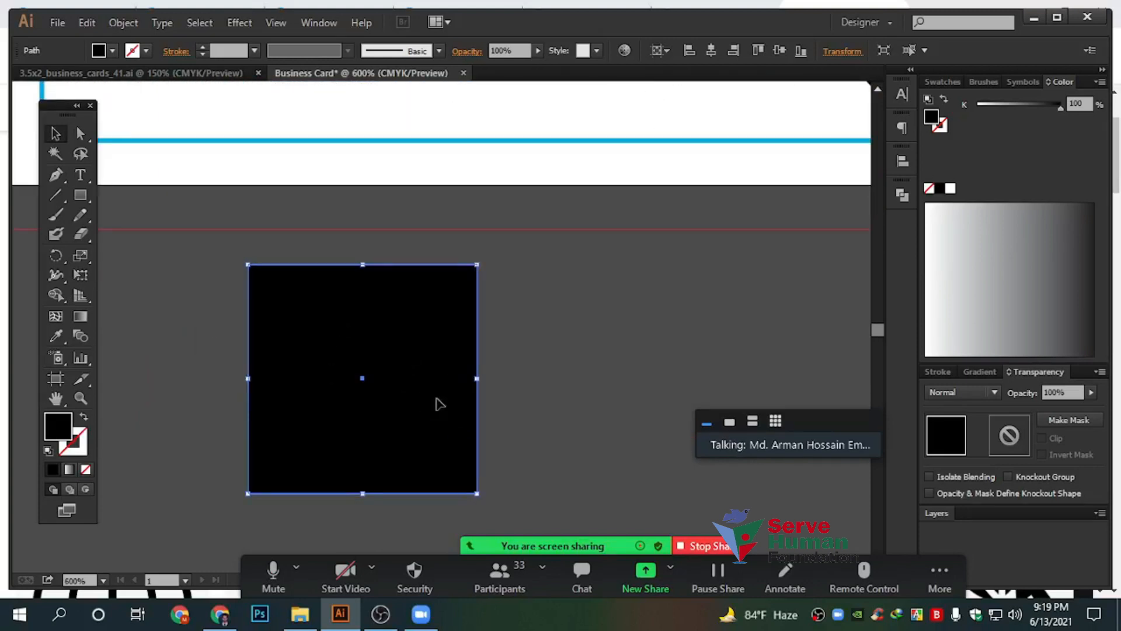
{"action": "scroll", "coordinate": [439, 403], "scroll_direction": "up", "scroll_amount": 3}
{"action": "scroll", "coordinate": [439, 403], "scroll_direction": "down", "scroll_amount": 3}
{"action": "left_click_drag", "start_coordinate": [483, 258], "coordinate": [338, 227]}
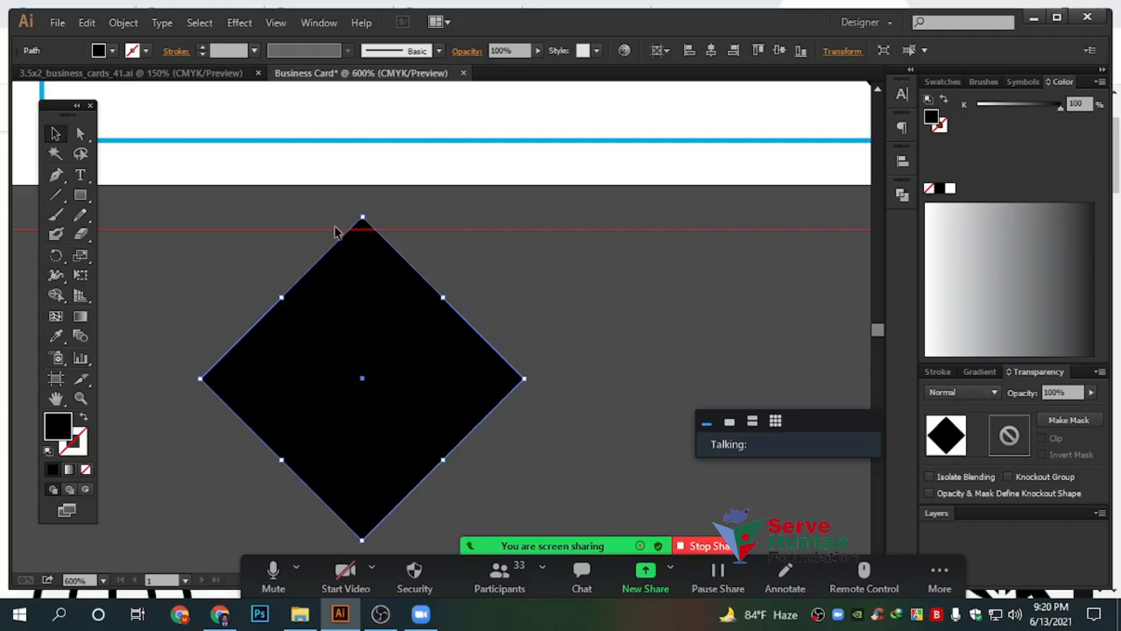
{"action": "key", "text": "ctrl+z"}
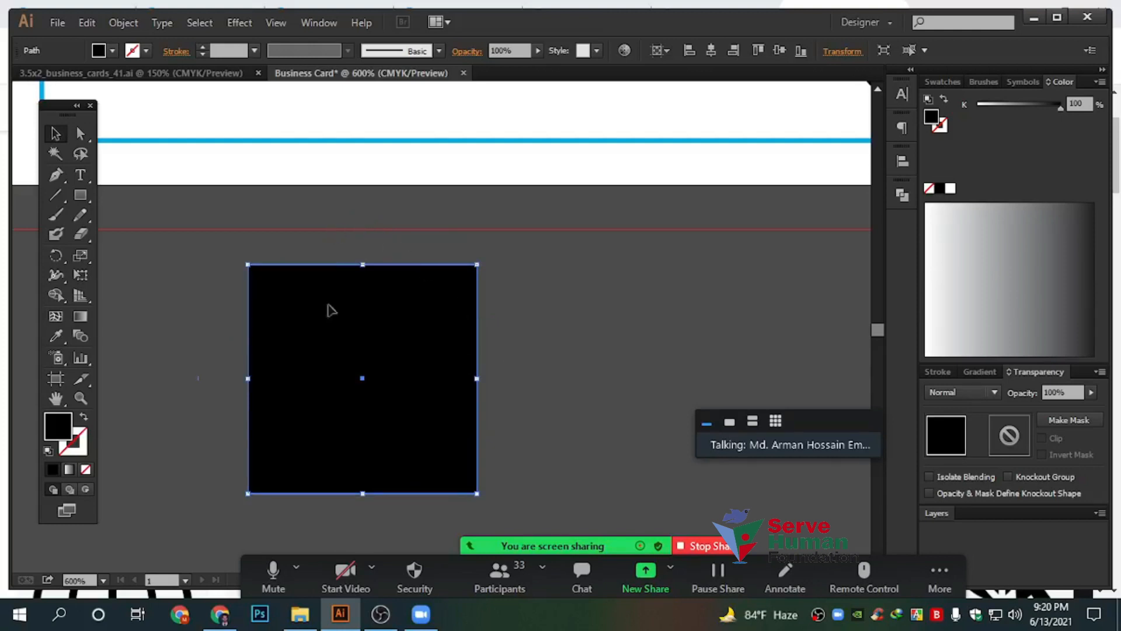
{"action": "key", "text": "Delete"}
Draw a triangle with the Polygon tool and rotate it 180° to point downward
{"action": "left_click_drag", "start_coordinate": [82, 193], "coordinate": [156, 274]}
{"action": "left_click_drag", "start_coordinate": [268, 333], "coordinate": [355, 388]}
{"action": "left_click", "coordinate": [55, 133]}
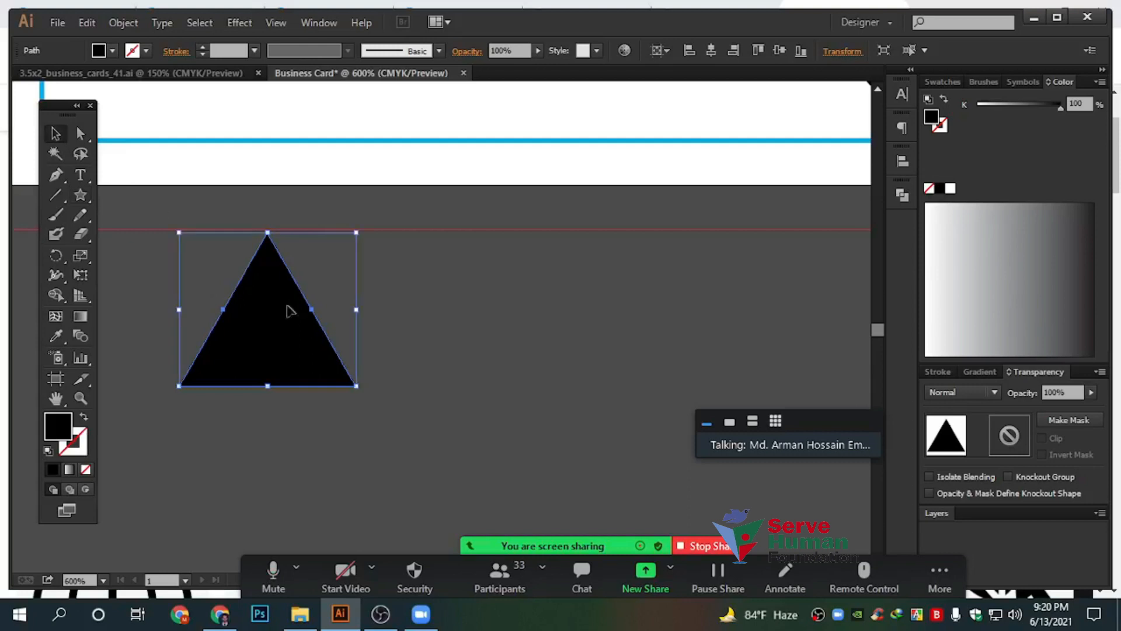
{"action": "left_click_drag", "start_coordinate": [288, 309], "coordinate": [355, 371]}
{"action": "left_click_drag", "start_coordinate": [428, 289], "coordinate": [212, 441]}
Round the triangle's top corners into a teardrop map-pin shape
{"action": "left_click", "coordinate": [81, 133]}
{"action": "left_click_drag", "start_coordinate": [204, 269], "coordinate": [499, 334]}
{"action": "left_click_drag", "start_coordinate": [408, 312], "coordinate": [200, 358]}
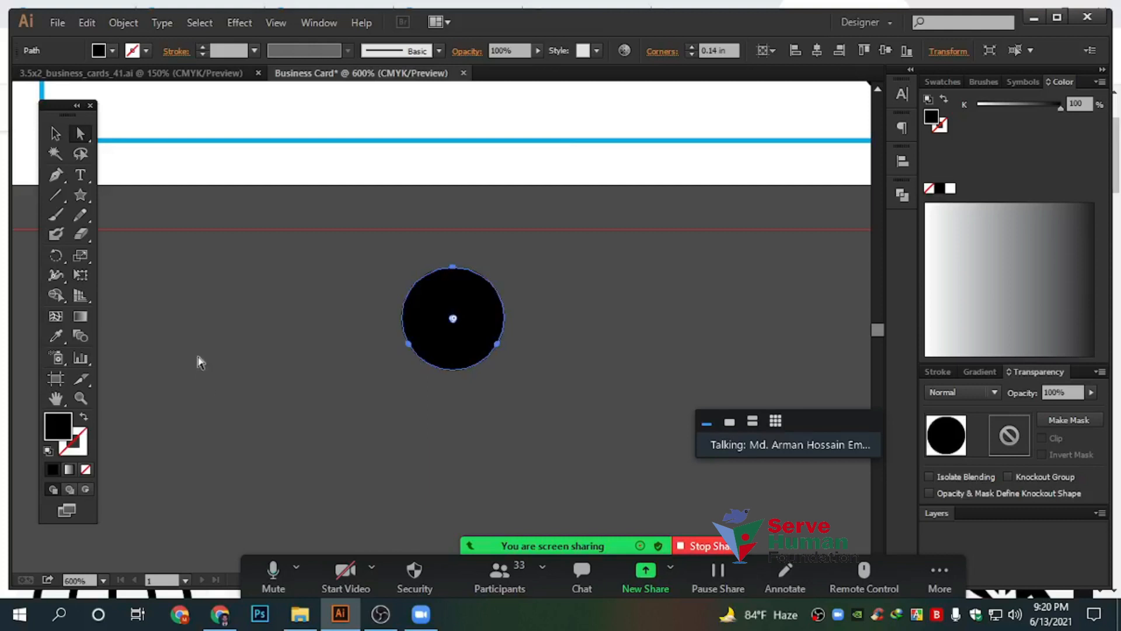
{"action": "key", "text": "ctrl+z"}
{"action": "left_click_drag", "start_coordinate": [303, 235], "coordinate": [163, 450]}
{"action": "left_click", "coordinate": [55, 134]}
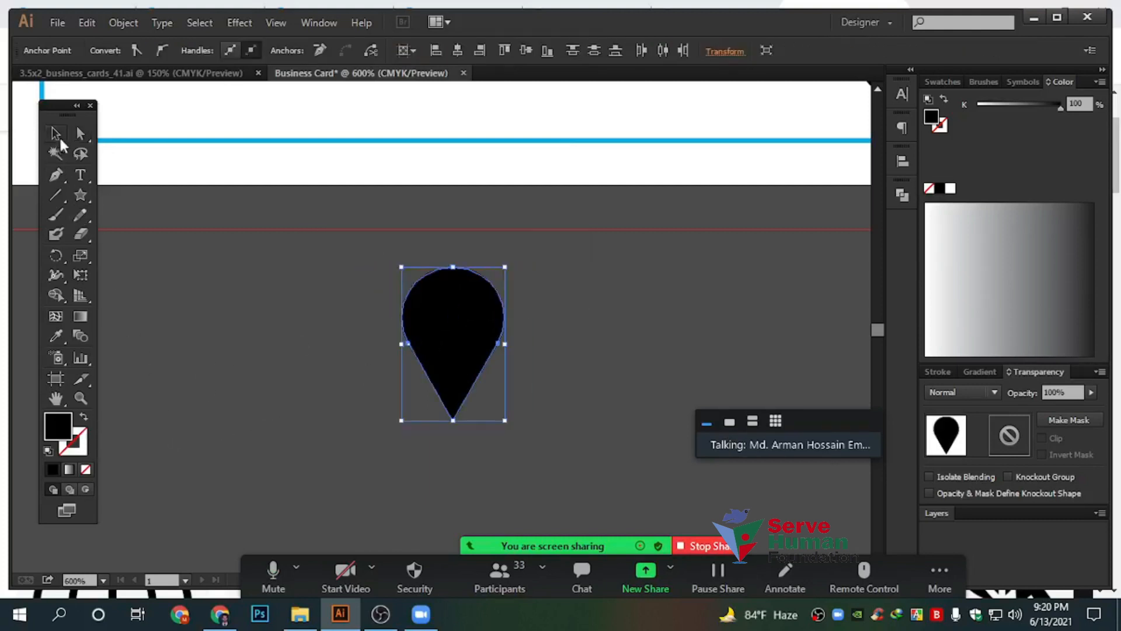
{"action": "left_click", "coordinate": [586, 272]}
{"action": "scroll", "coordinate": [471, 323], "scroll_direction": "up", "scroll_amount": 2}
Draw a small white-filled circle inside the pin's head
{"action": "scroll", "coordinate": [202, 255], "scroll_direction": "up", "scroll_amount": 1}
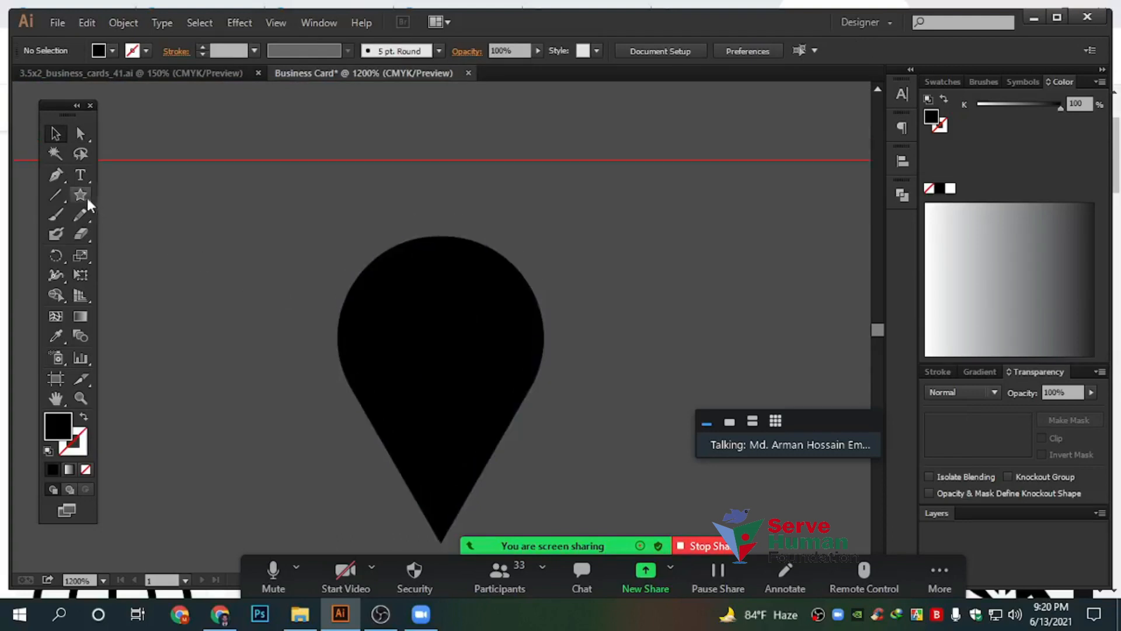
{"action": "left_click", "coordinate": [82, 194]}
{"action": "left_click", "coordinate": [138, 234]}
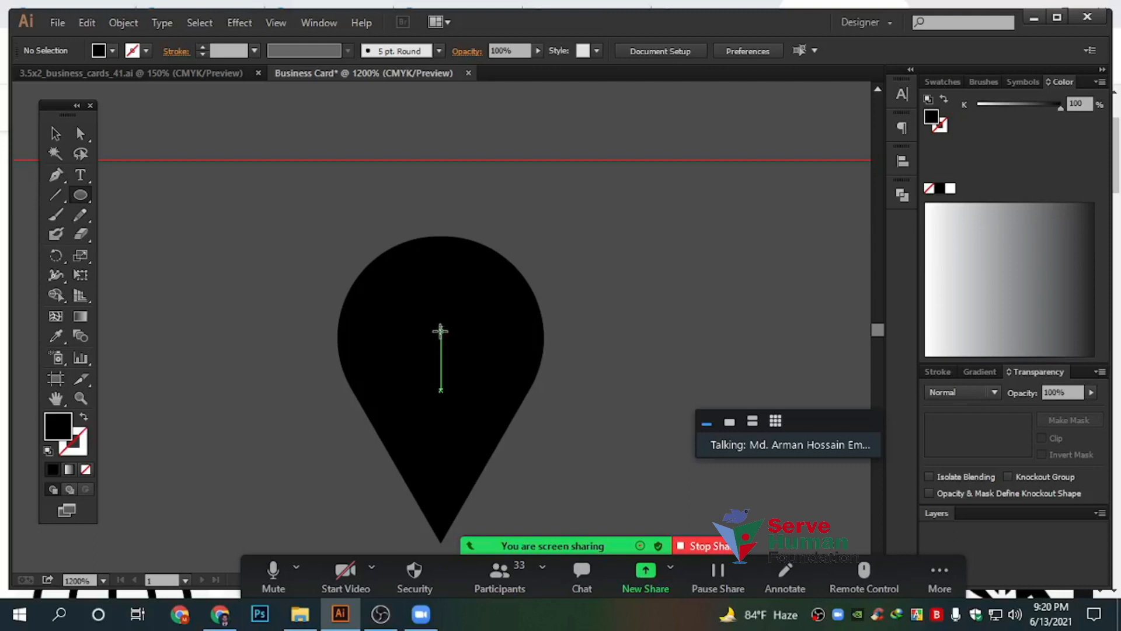
{"action": "left_click_drag", "start_coordinate": [440, 340], "coordinate": [492, 387]}
{"action": "left_click", "coordinate": [56, 134]}
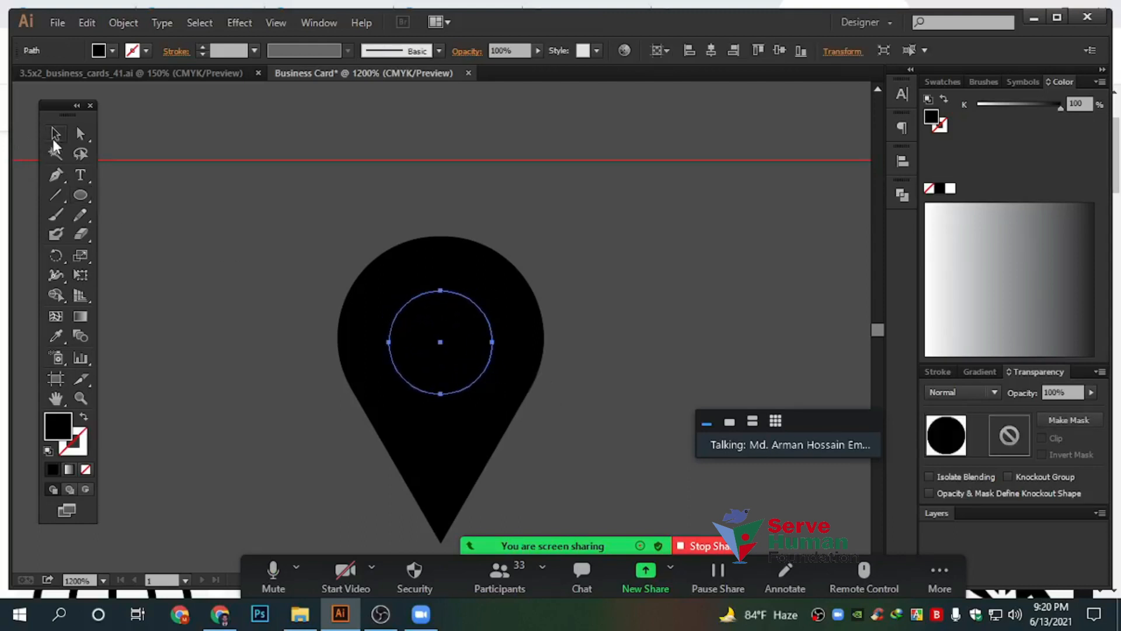
{"action": "left_click", "coordinate": [942, 82]}
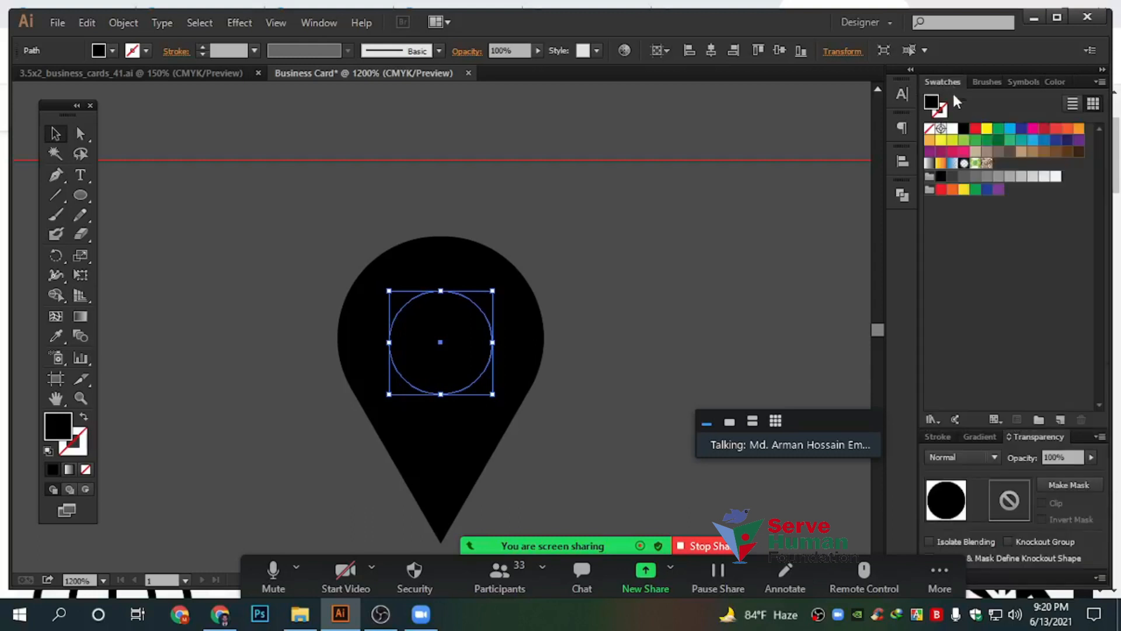
{"action": "left_click", "coordinate": [953, 129]}
{"action": "left_click", "coordinate": [625, 291]}
Select the pin and circle and apply Pathfinder Divide
{"action": "left_click_drag", "start_coordinate": [649, 293], "coordinate": [570, 241]}
{"action": "left_click_drag", "start_coordinate": [551, 459], "coordinate": [231, 205]}
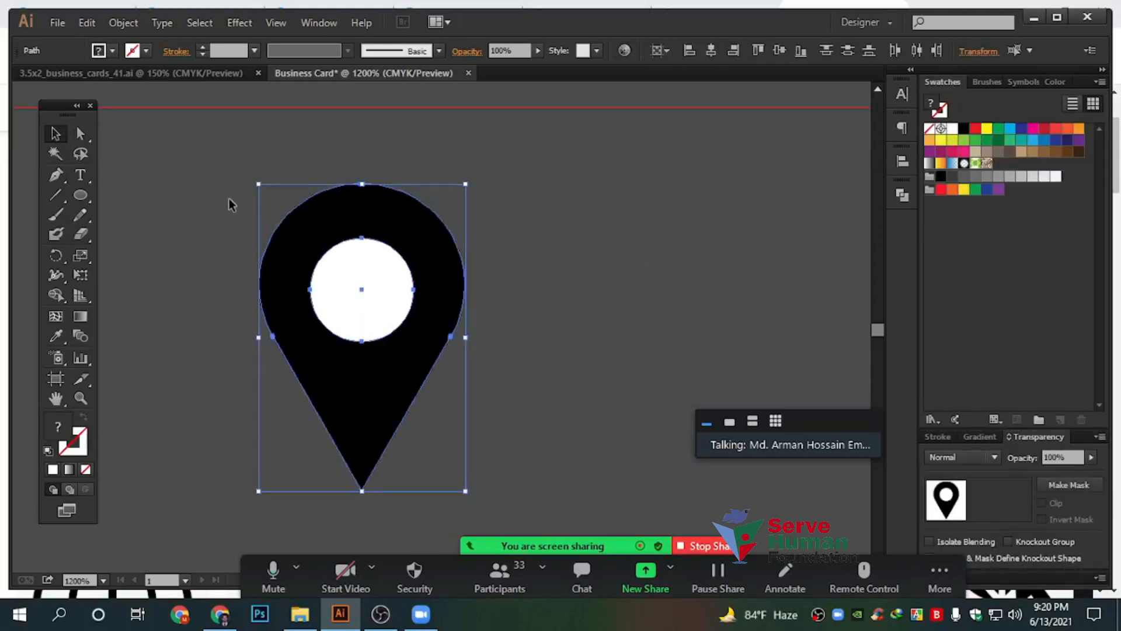
{"action": "left_click", "coordinate": [901, 194]}
{"action": "left_click", "coordinate": [714, 262]}
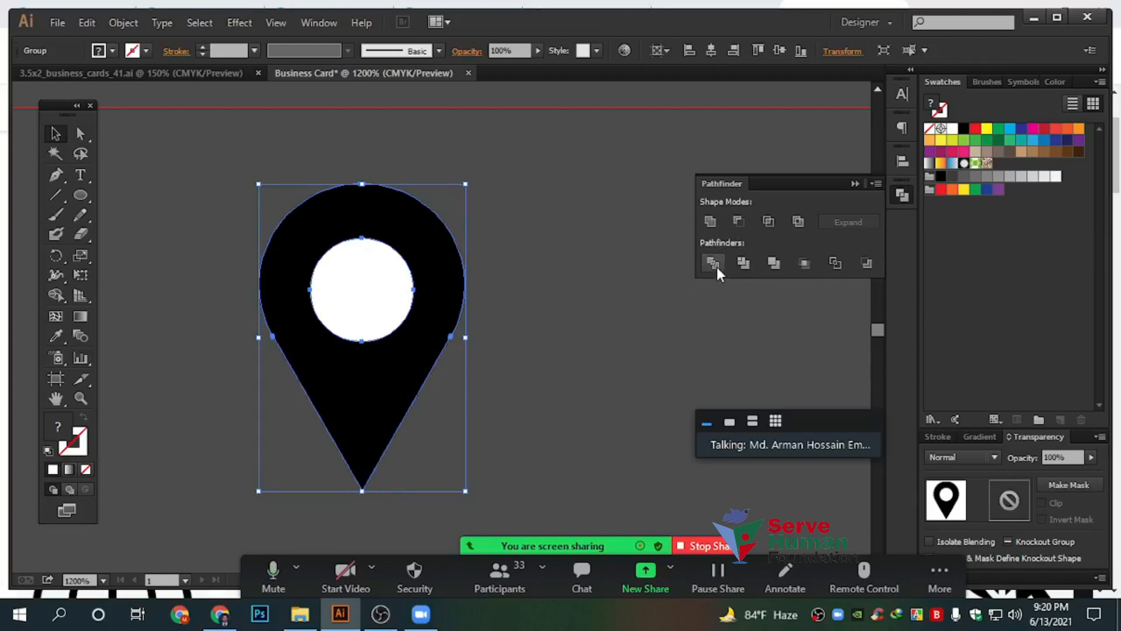
Ungroup the divided pieces, move the white circle aside and delete it
{"action": "left_click", "coordinate": [541, 342]}
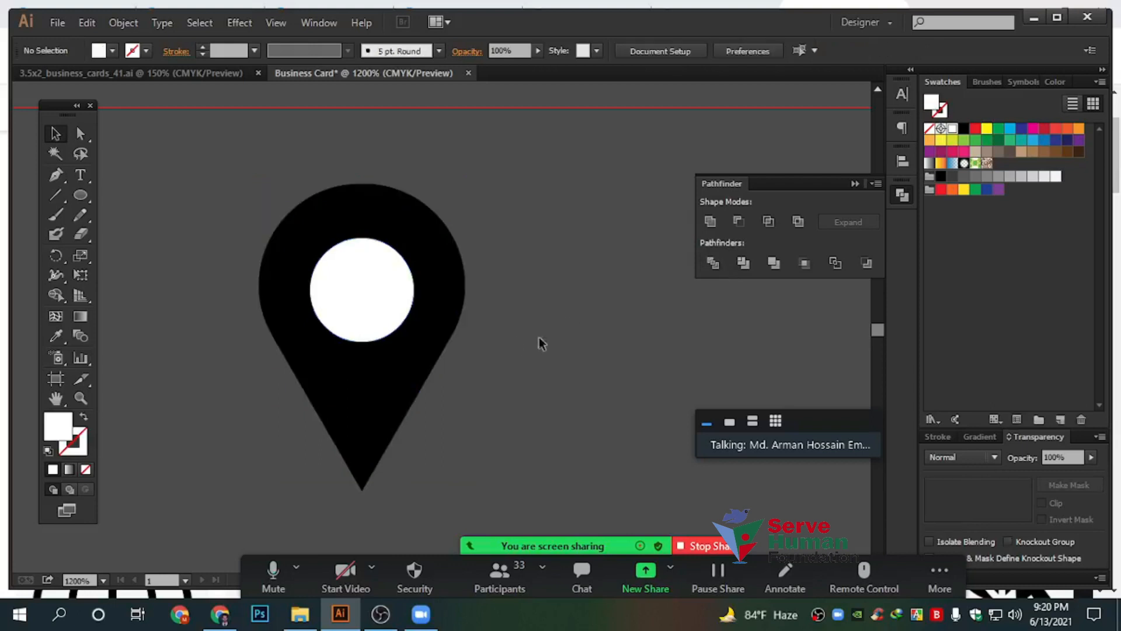
{"action": "left_click", "coordinate": [386, 273]}
{"action": "right_click", "coordinate": [357, 270]}
{"action": "left_click", "coordinate": [403, 365]}
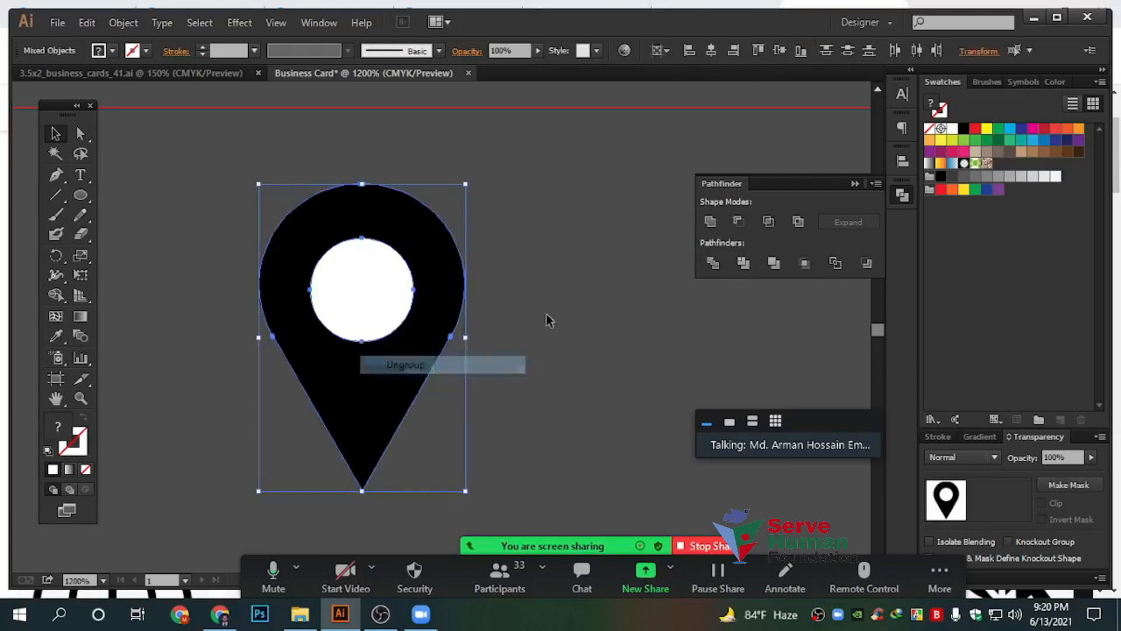
{"action": "left_click", "coordinate": [545, 317]}
{"action": "left_click_drag", "start_coordinate": [366, 272], "coordinate": [632, 317]}
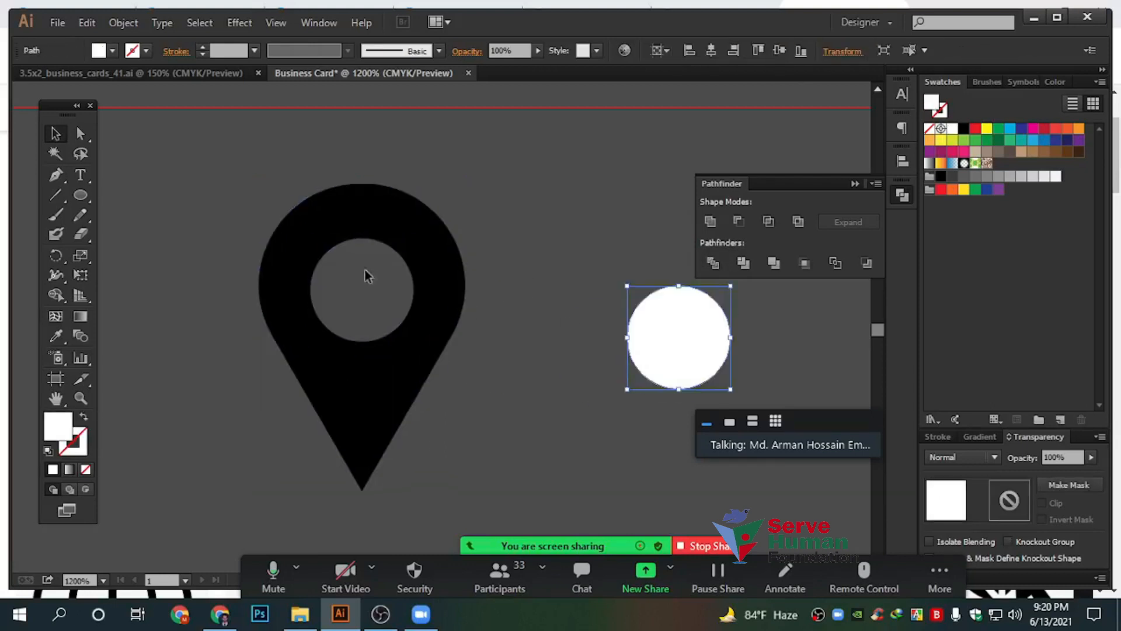
{"action": "left_click", "coordinate": [366, 299]}
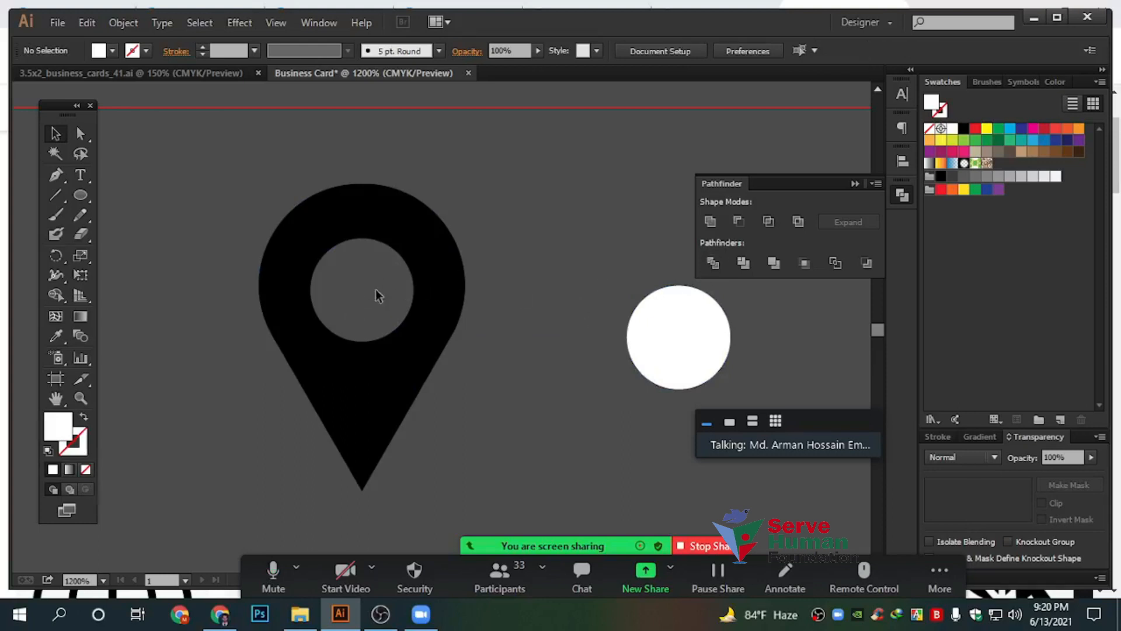
{"action": "left_click_drag", "start_coordinate": [580, 256], "coordinate": [733, 358]}
{"action": "key", "text": "Delete"}
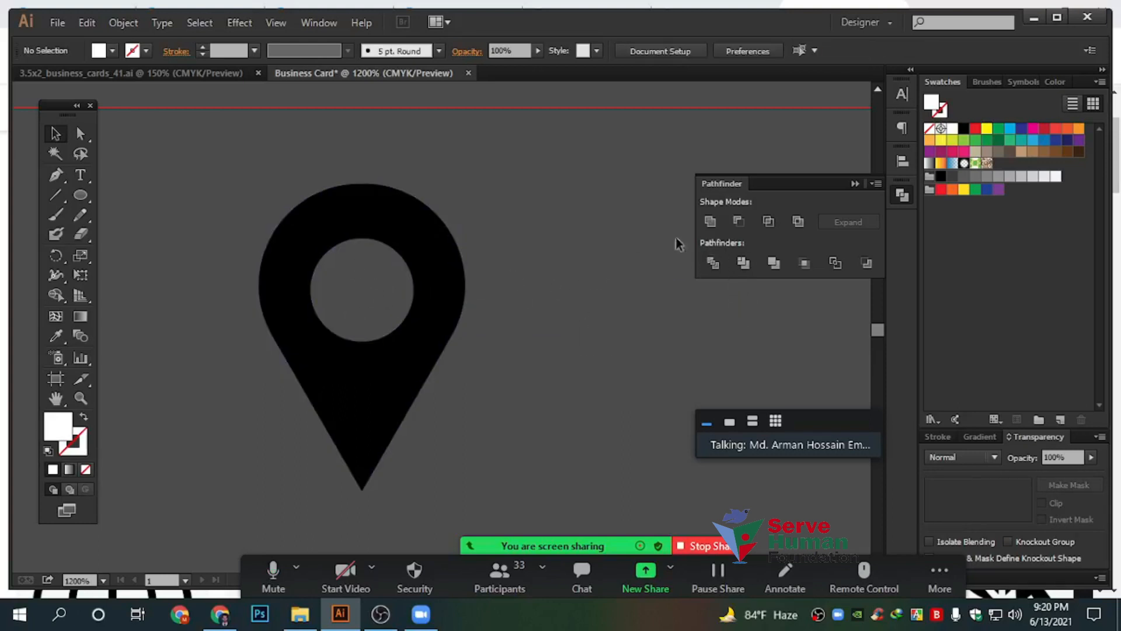
{"action": "scroll", "coordinate": [517, 348], "scroll_direction": "down", "scroll_amount": 3}
Place the pin on the card and delete the circle ring around the phone icon
{"action": "scroll", "coordinate": [390, 436], "scroll_direction": "up", "scroll_amount": 3}
{"action": "left_click_drag", "start_coordinate": [362, 437], "coordinate": [438, 366]}
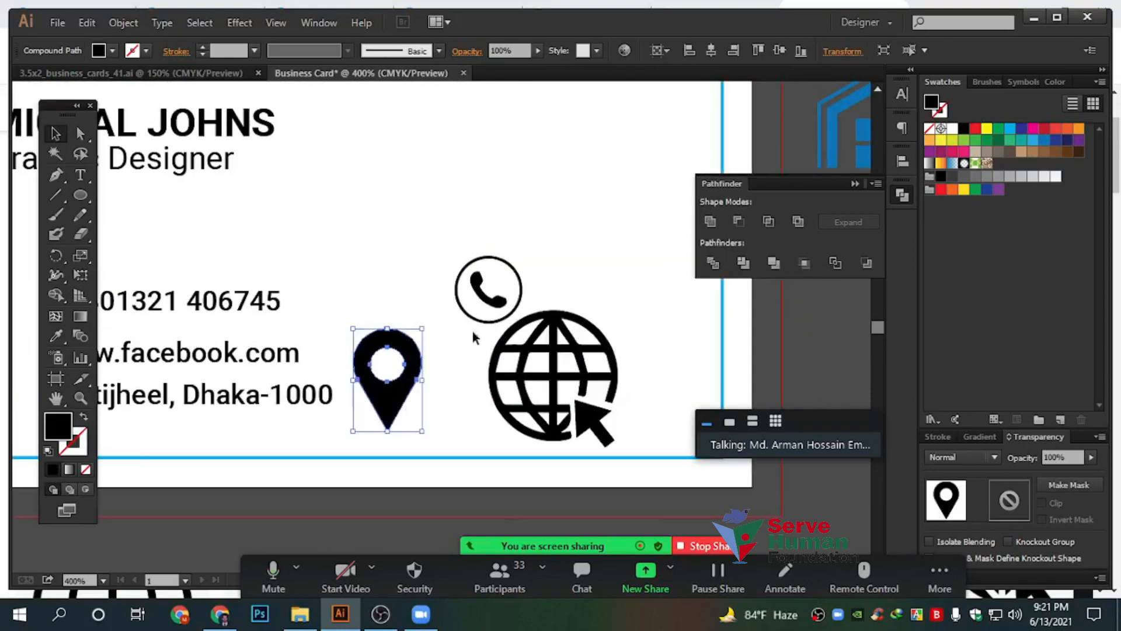
{"action": "right_click", "coordinate": [521, 278]}
{"action": "left_click", "coordinate": [565, 273]}
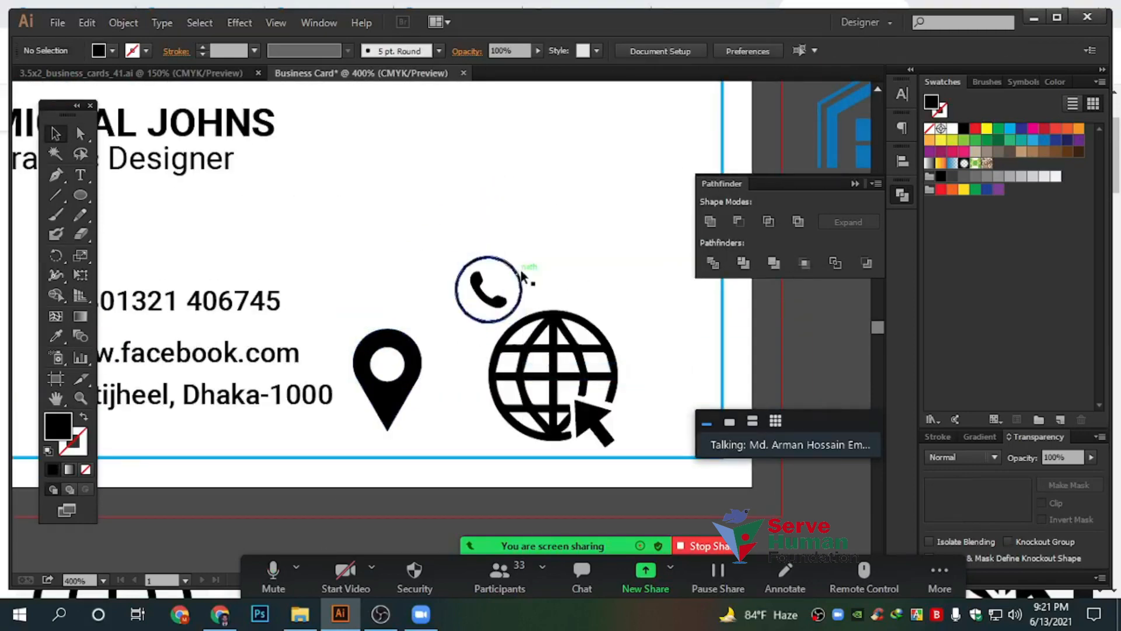
{"action": "key", "text": "Delete"}
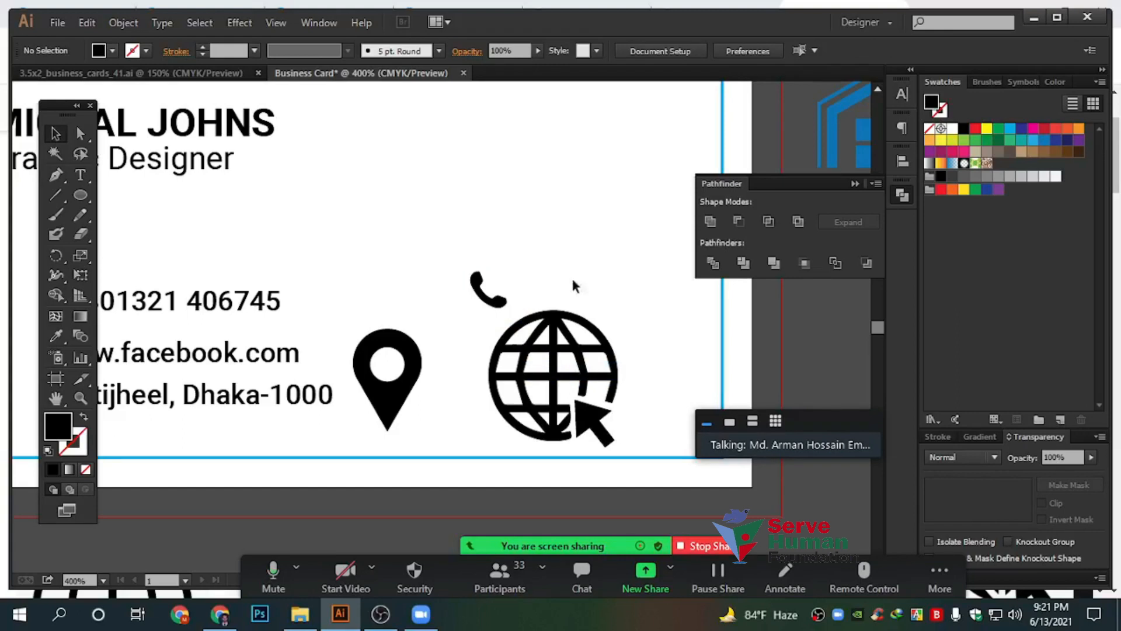
Move the globe and pin icons up beside the phone icon
{"action": "left_click_drag", "start_coordinate": [563, 330], "coordinate": [576, 203]}
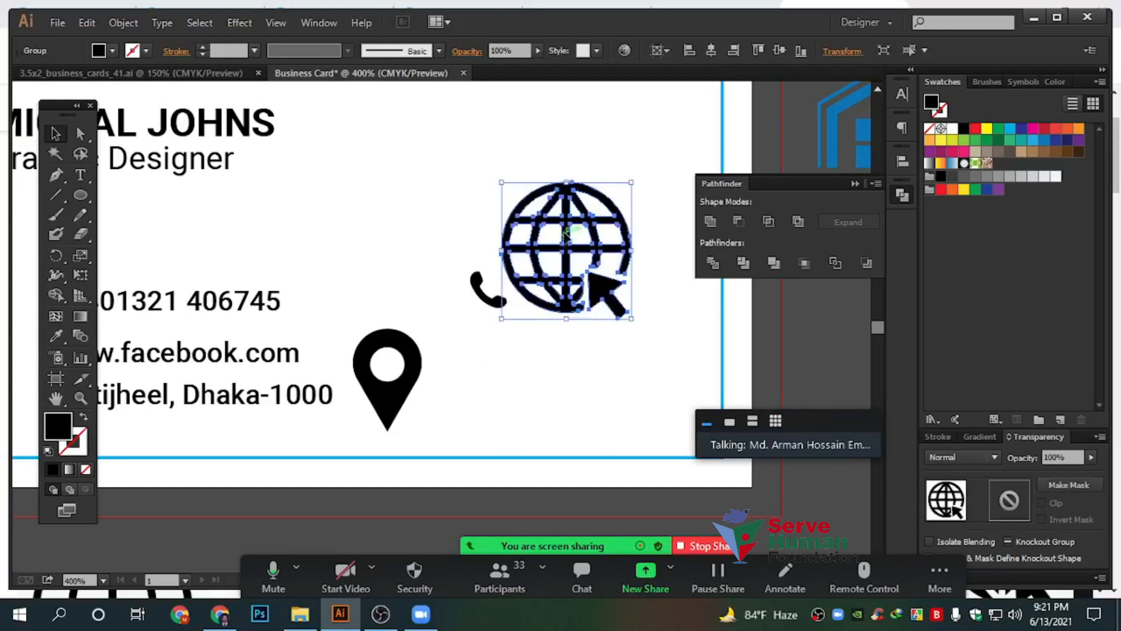
{"action": "left_click_drag", "start_coordinate": [565, 245], "coordinate": [565, 205]}
{"action": "left_click_drag", "start_coordinate": [412, 343], "coordinate": [423, 216]}
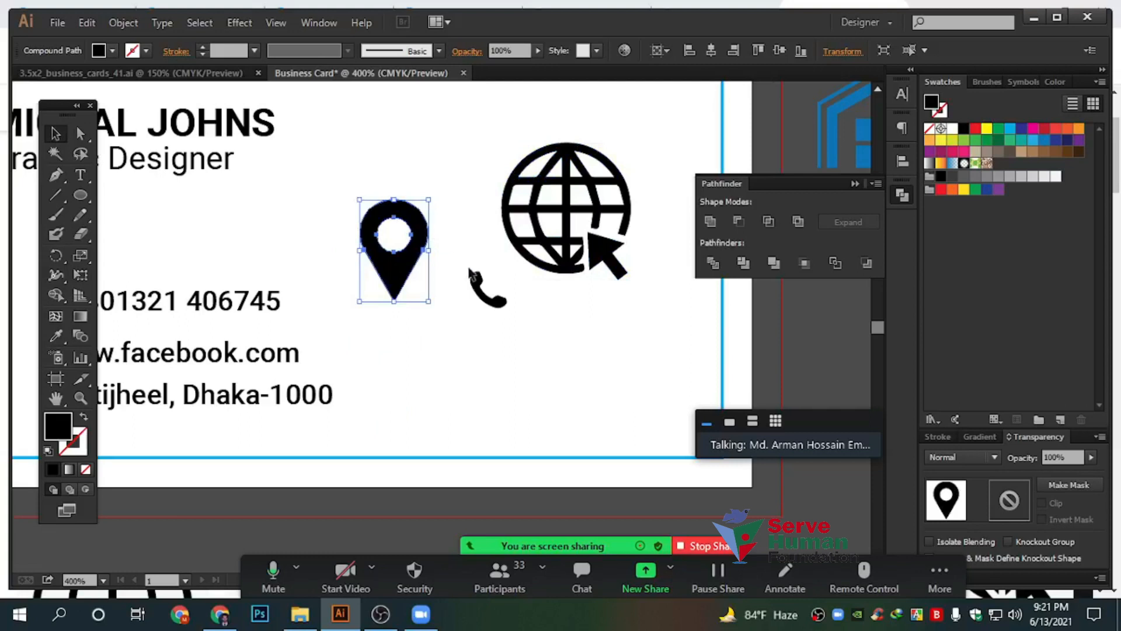
{"action": "scroll", "coordinate": [506, 288], "scroll_direction": "up", "scroll_amount": 1}
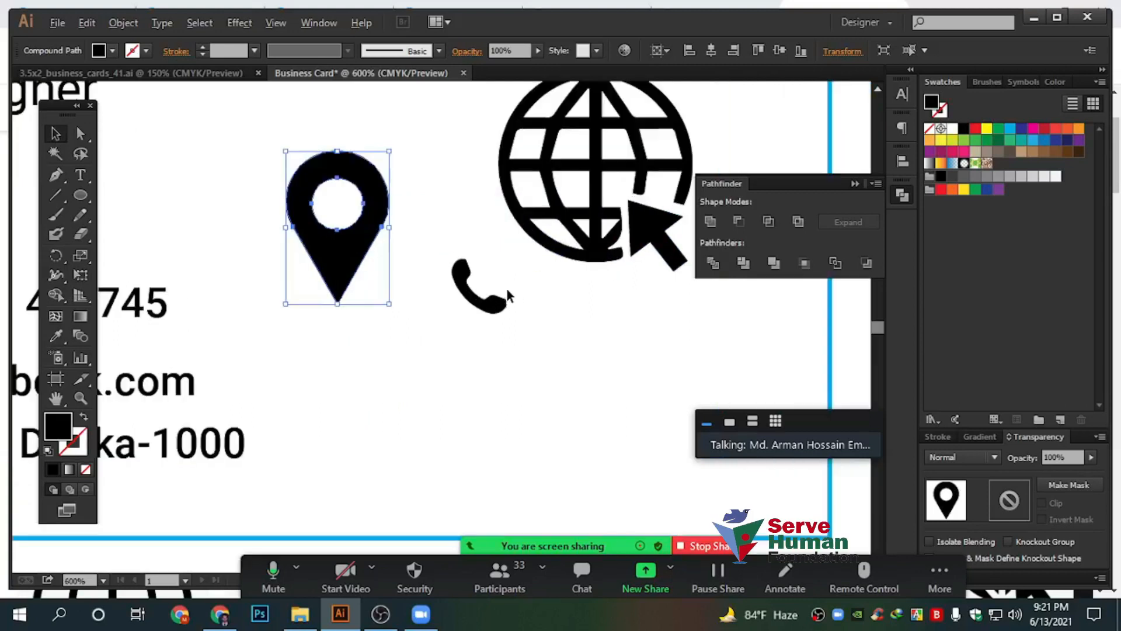
{"action": "left_click", "coordinate": [559, 234]}
{"action": "left_click", "coordinate": [328, 240]}
Draw a small black square below the icons with the Rectangle tool
{"action": "scroll", "coordinate": [178, 277], "scroll_direction": "down", "scroll_amount": 3}
{"action": "left_click_drag", "start_coordinate": [86, 197], "coordinate": [130, 201]}
{"action": "left_click_drag", "start_coordinate": [388, 293], "coordinate": [484, 388]}
Swap the helper square's fill and stroke so it shows only an outline frame
{"action": "left_click", "coordinate": [56, 133]}
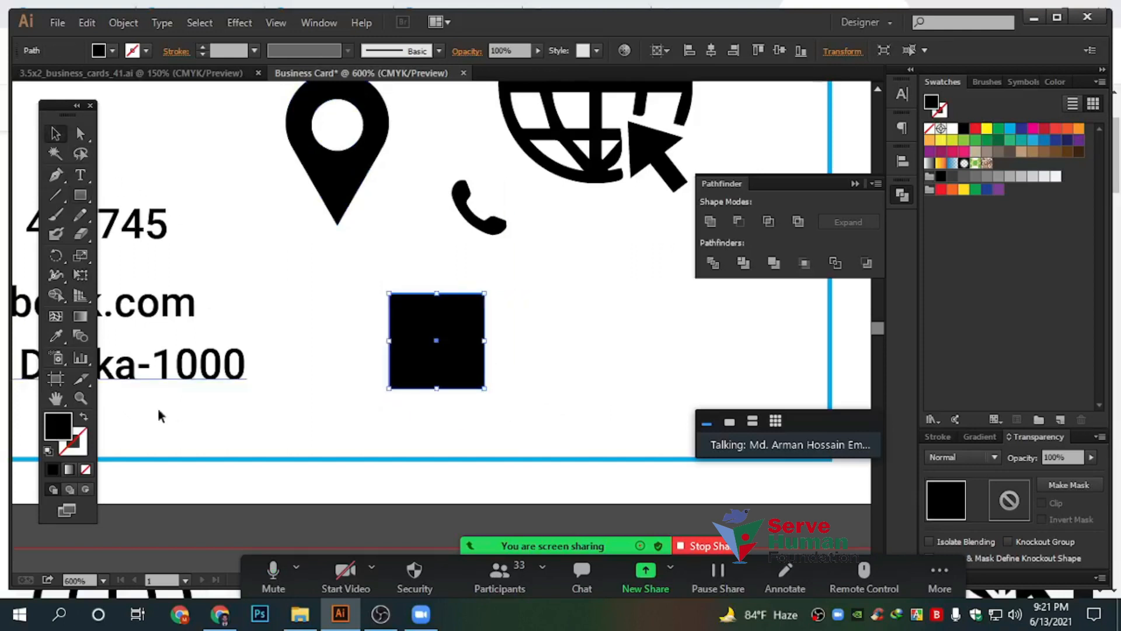
{"action": "left_click", "coordinate": [83, 417]}
{"action": "left_click", "coordinate": [82, 431]}
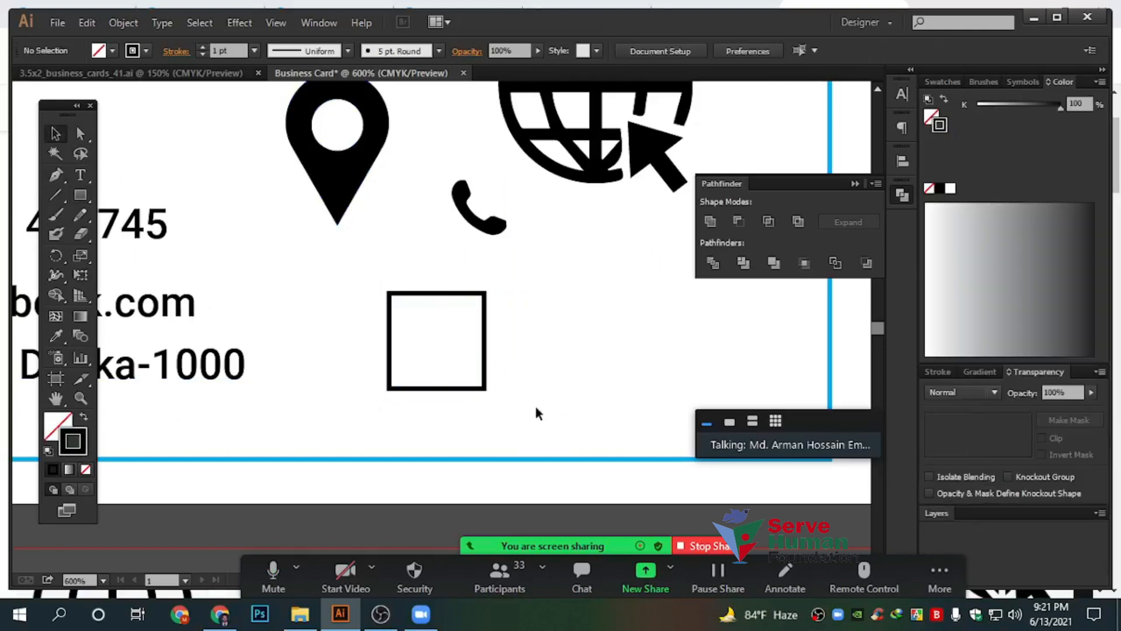
{"action": "key", "text": "ctrl+w"}
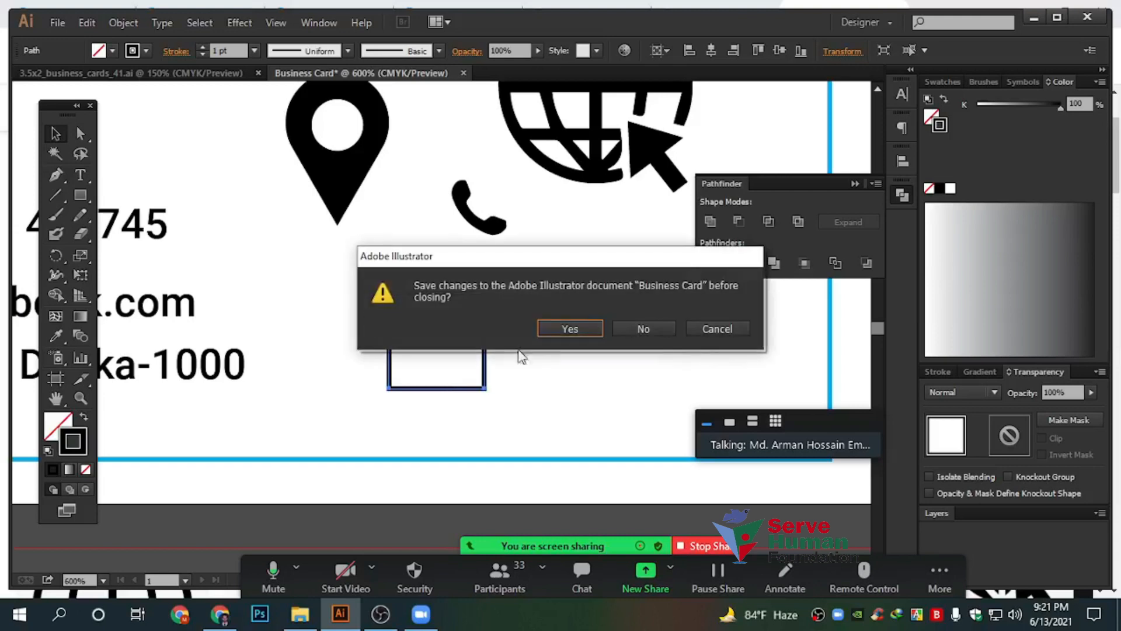
{"action": "left_click", "coordinate": [713, 332]}
{"action": "left_click", "coordinate": [520, 380]}
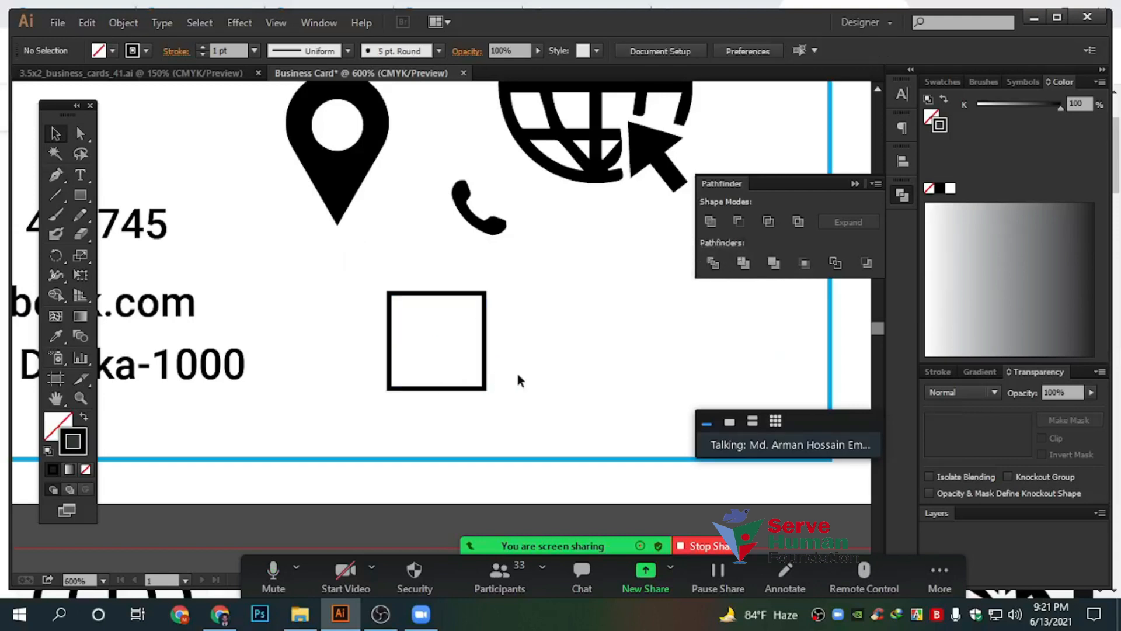
{"action": "scroll", "coordinate": [487, 348], "scroll_direction": "up", "scroll_amount": 1}
Scale the pin icon to fit inside the square, then move it to the upper left
{"action": "left_click_drag", "start_coordinate": [307, 112], "coordinate": [435, 338]}
{"action": "scroll", "coordinate": [434, 338], "scroll_direction": "up", "scroll_amount": 1}
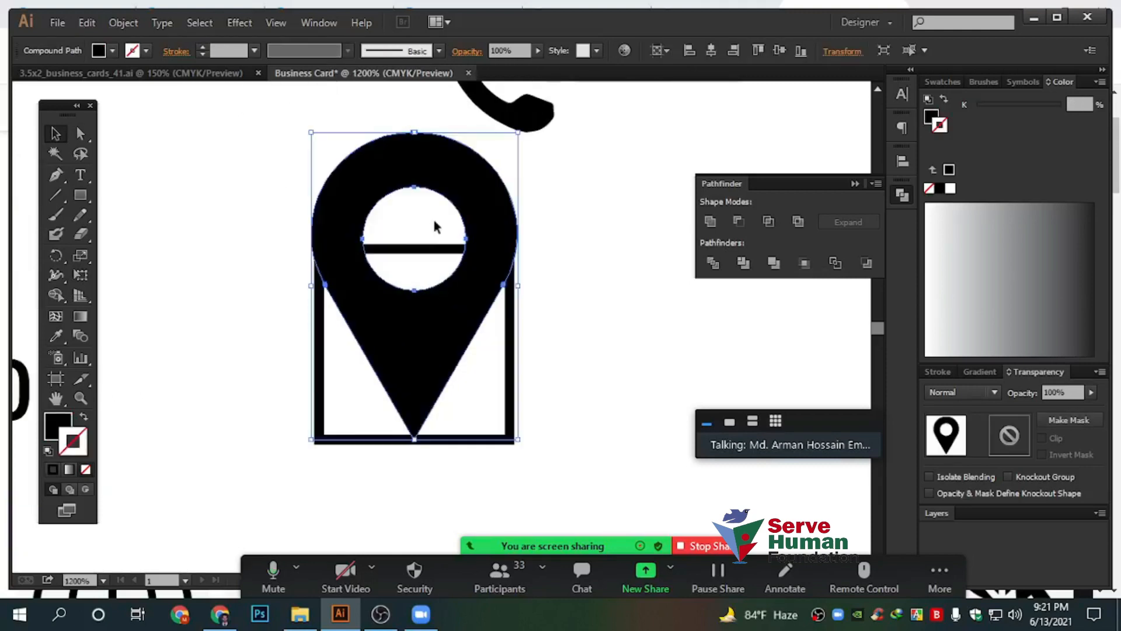
{"action": "left_click_drag", "start_coordinate": [415, 143], "coordinate": [415, 261]}
{"action": "left_click", "coordinate": [578, 350]}
{"action": "left_click_drag", "start_coordinate": [464, 319], "coordinate": [252, 195]}
Scale the phone icon to fill the square and place it below the pin
{"action": "left_click_drag", "start_coordinate": [505, 122], "coordinate": [459, 363]}
{"action": "left_click_drag", "start_coordinate": [402, 329], "coordinate": [347, 330]}
{"action": "left_click_drag", "start_coordinate": [481, 386], "coordinate": [483, 415]}
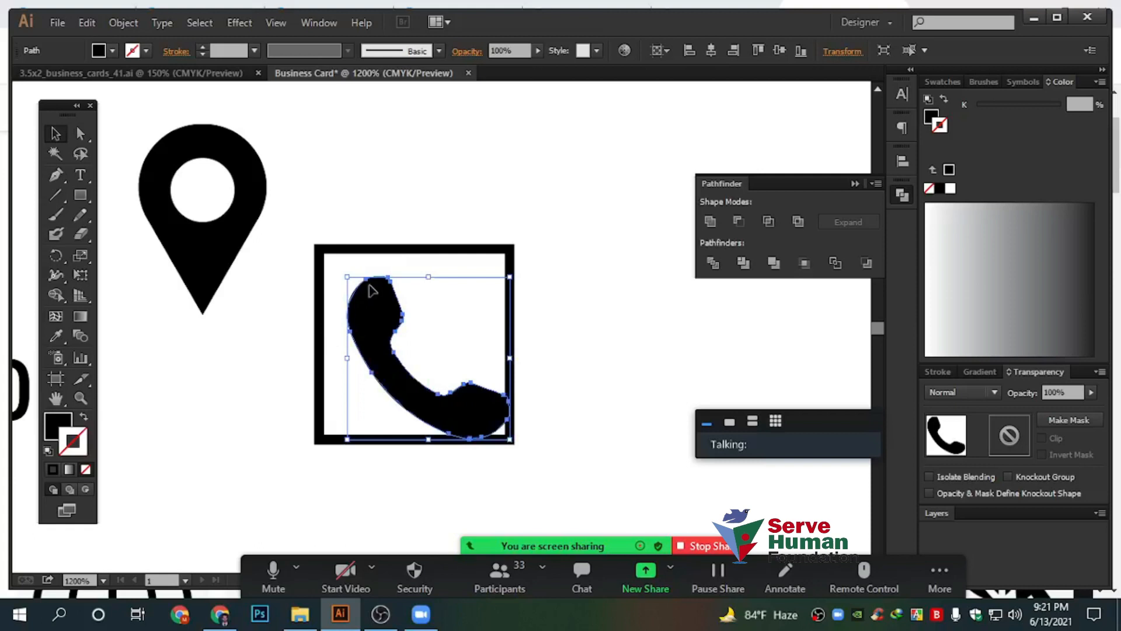
{"action": "left_click_drag", "start_coordinate": [350, 281], "coordinate": [314, 253]}
{"action": "left_click_drag", "start_coordinate": [358, 302], "coordinate": [176, 425]}
{"action": "left_click_drag", "start_coordinate": [518, 183], "coordinate": [504, 342]}
Shrink the globe icon to fit the square and centre it inside
{"action": "scroll", "coordinate": [633, 242], "scroll_direction": "down", "scroll_amount": 1}
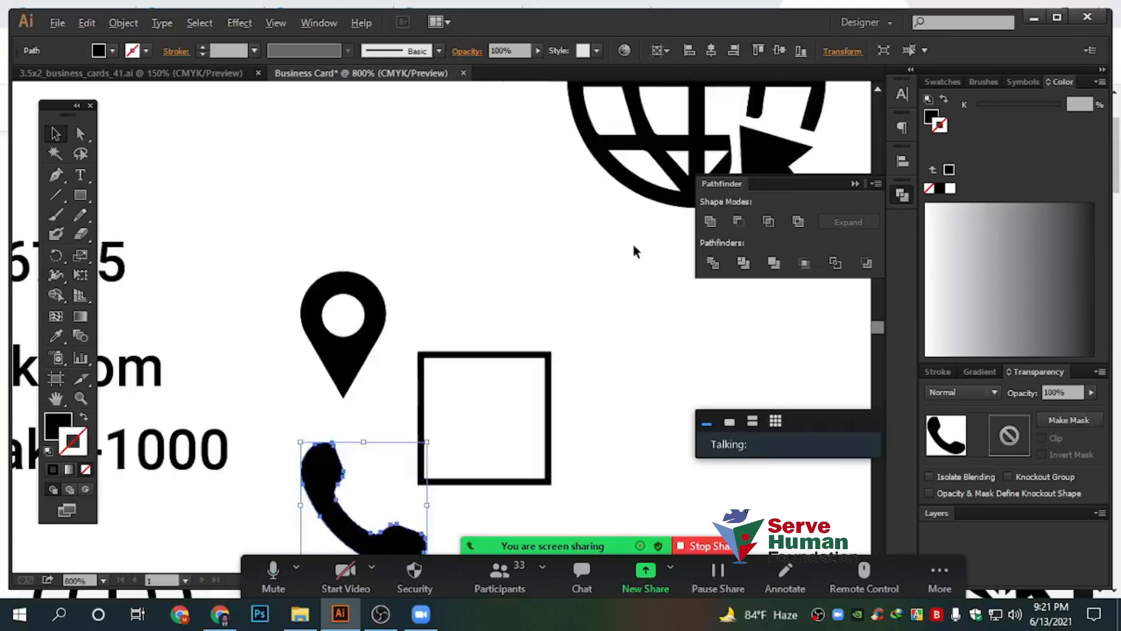
{"action": "left_click_drag", "start_coordinate": [632, 241], "coordinate": [447, 209]}
{"action": "left_click_drag", "start_coordinate": [523, 169], "coordinate": [339, 444]}
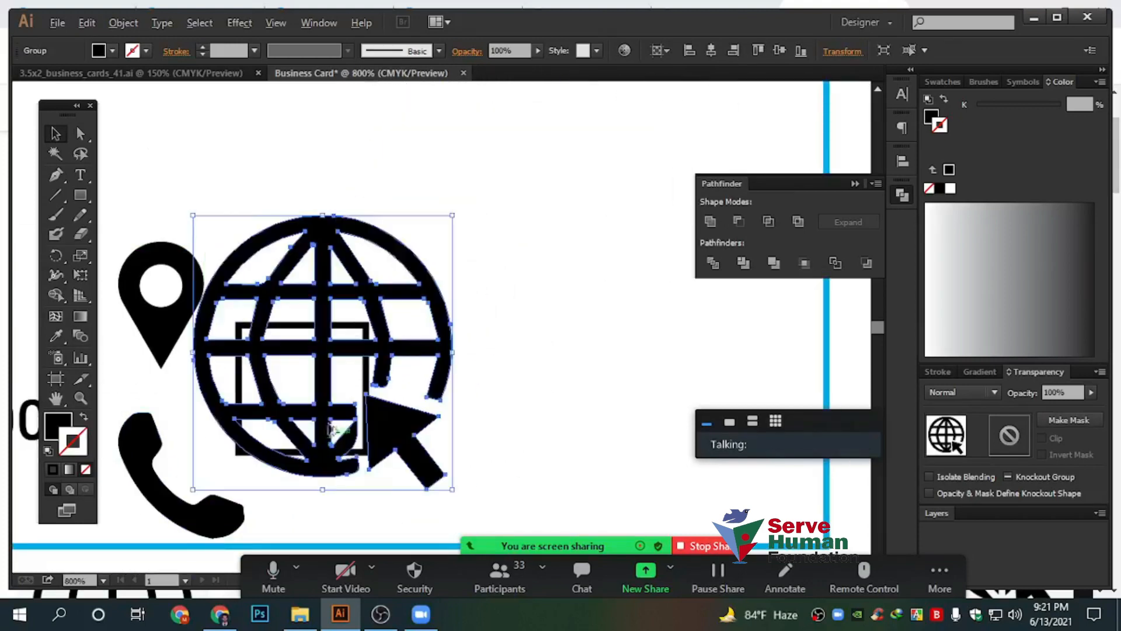
{"action": "scroll", "coordinate": [338, 443], "scroll_direction": "up", "scroll_amount": 1}
{"action": "left_click_drag", "start_coordinate": [514, 117], "coordinate": [413, 258]}
{"action": "left_click_drag", "start_coordinate": [483, 380], "coordinate": [647, 288]}
{"action": "left_click_drag", "start_coordinate": [515, 279], "coordinate": [551, 382]}
{"action": "left_click", "coordinate": [598, 382]}
Delete the helper square frame
{"action": "scroll", "coordinate": [545, 388], "scroll_direction": "down", "scroll_amount": 1}
{"action": "scroll", "coordinate": [578, 292], "scroll_direction": "up", "scroll_amount": 1}
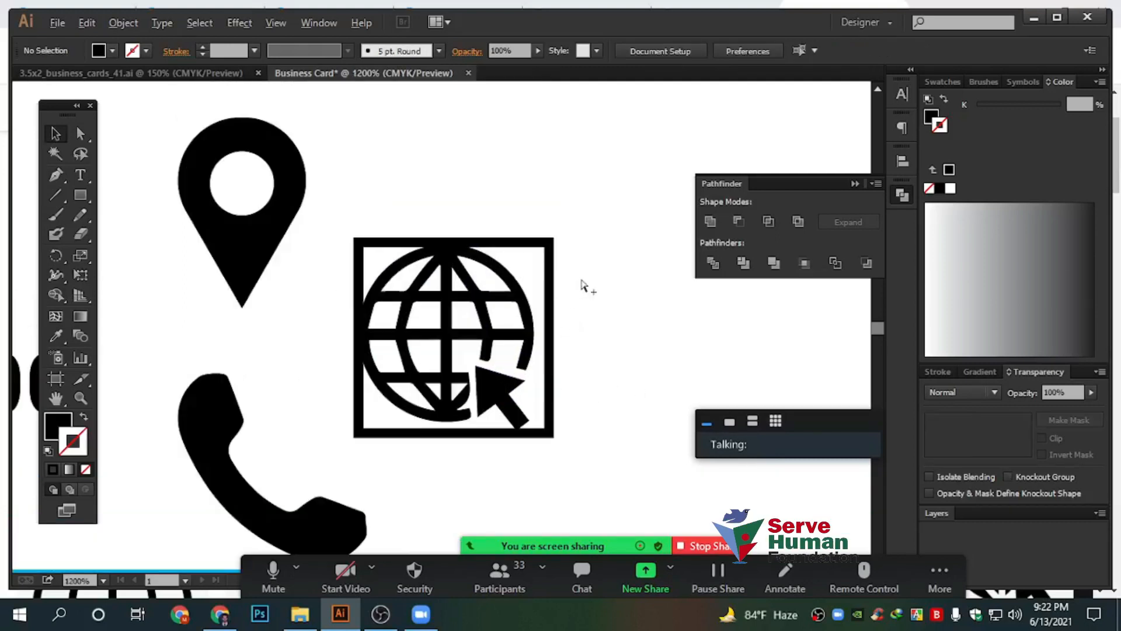
{"action": "left_click", "coordinate": [553, 257]}
{"action": "key", "text": "Delete"}
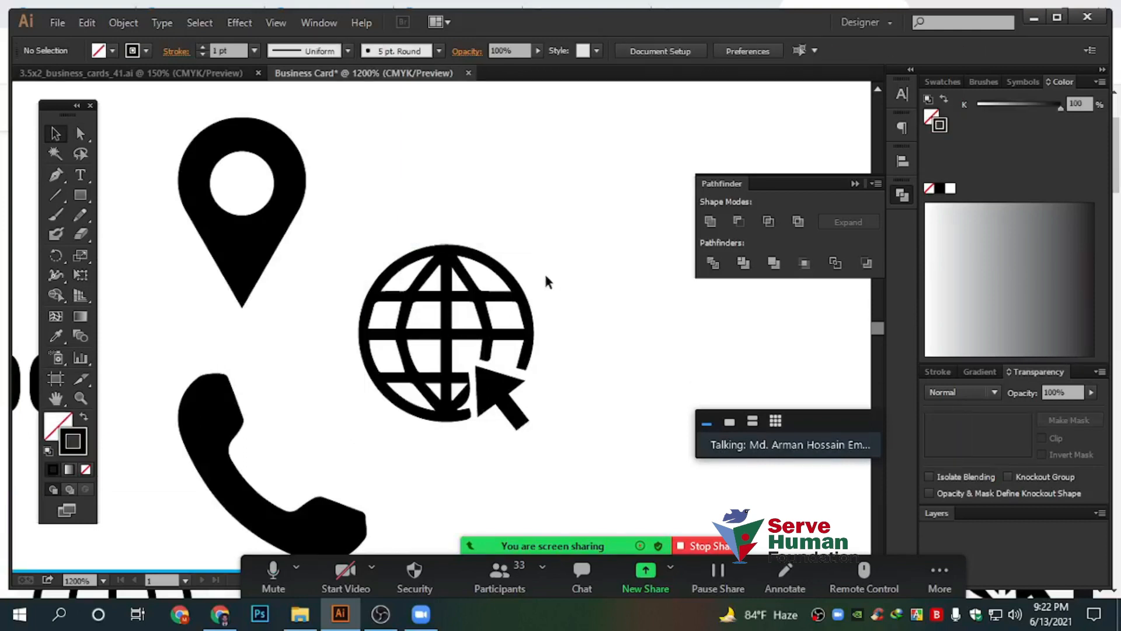
{"action": "scroll", "coordinate": [515, 265], "scroll_direction": "down", "scroll_amount": 3}
{"action": "left_click_drag", "start_coordinate": [597, 267], "coordinate": [620, 426]}
Stack the pin, globe and phone icons in a column beside the contact lines
{"action": "left_click_drag", "start_coordinate": [440, 230], "coordinate": [619, 440]}
{"action": "left_click", "coordinate": [618, 440]}
{"action": "left_click_drag", "start_coordinate": [386, 295], "coordinate": [710, 306]}
{"action": "left_click_drag", "start_coordinate": [507, 352], "coordinate": [643, 341]}
{"action": "left_click_drag", "start_coordinate": [664, 295], "coordinate": [302, 351]}
{"action": "left_click_drag", "start_coordinate": [741, 343], "coordinate": [304, 294]}
{"action": "left_click_drag", "start_coordinate": [672, 374], "coordinate": [309, 237]}
Shrink the three icons into a small stack, making the phone icon smaller still
{"action": "left_click", "coordinate": [521, 198]}
{"action": "left_click_drag", "start_coordinate": [520, 198], "coordinate": [658, 214]}
{"action": "left_click_drag", "start_coordinate": [367, 173], "coordinate": [436, 356]}
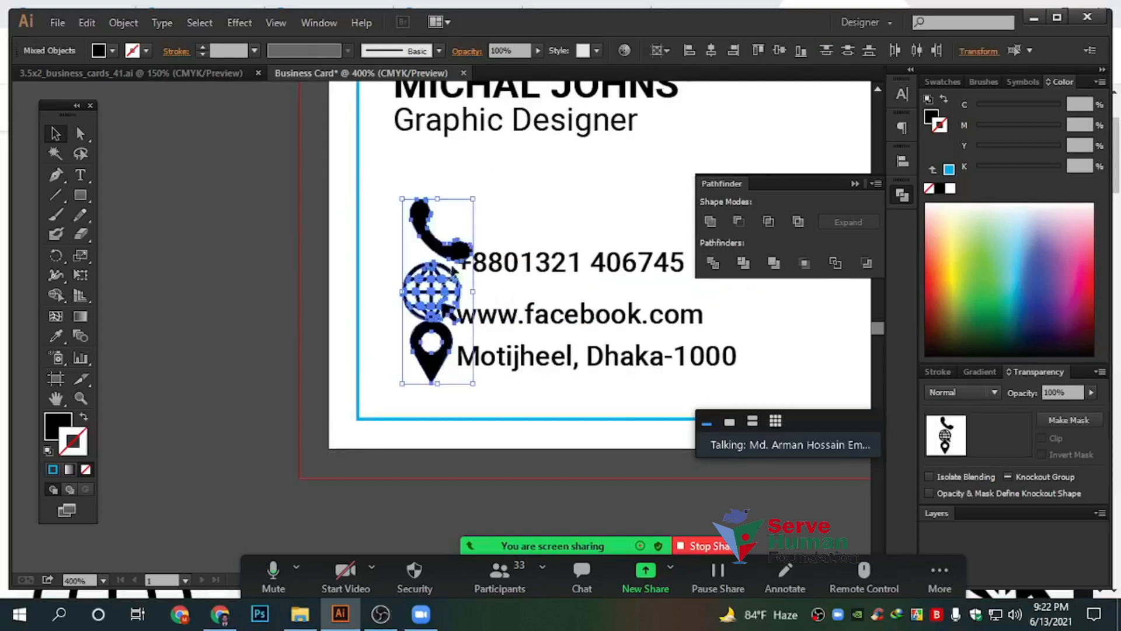
{"action": "left_click_drag", "start_coordinate": [472, 199], "coordinate": [422, 325]}
{"action": "left_click", "coordinate": [430, 250]}
{"action": "scroll", "coordinate": [431, 348], "scroll_direction": "up", "scroll_amount": 3}
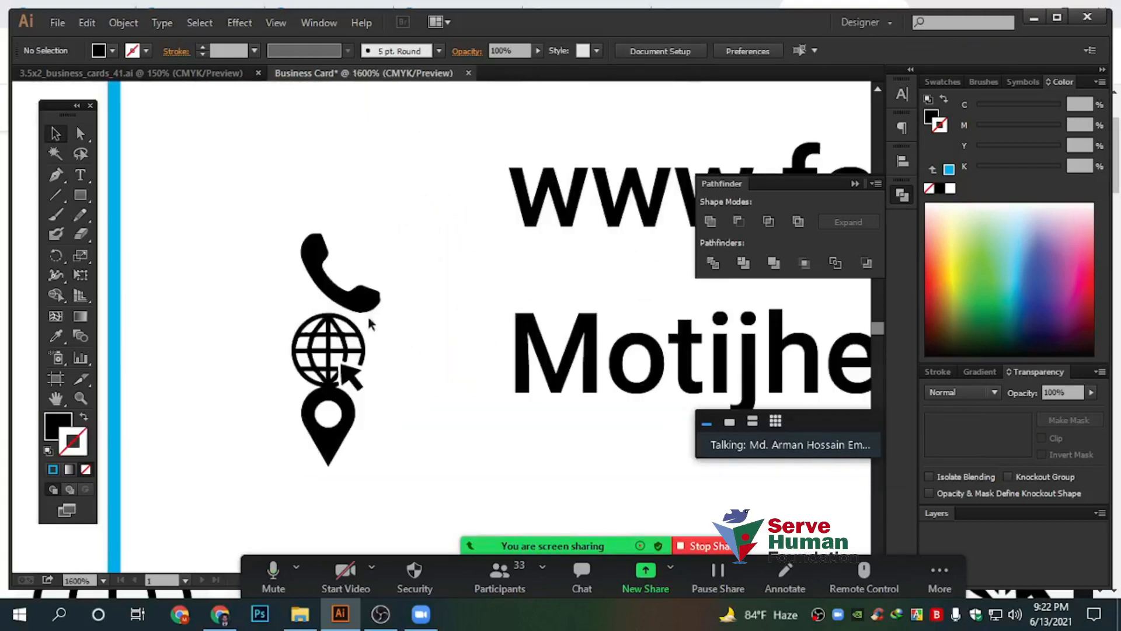
{"action": "left_click", "coordinate": [373, 301]}
{"action": "left_click_drag", "start_coordinate": [381, 311], "coordinate": [383, 209]}
{"action": "left_click", "coordinate": [399, 335]}
{"action": "scroll", "coordinate": [410, 315], "scroll_direction": "down", "scroll_amount": 1}
{"action": "left_click_drag", "start_coordinate": [398, 305], "coordinate": [397, 296]}
{"action": "left_click_drag", "start_coordinate": [358, 404], "coordinate": [390, 363]}
{"action": "left_click", "coordinate": [469, 354]}
{"action": "key", "text": "ctrl+minus"}
{"action": "left_click_drag", "start_coordinate": [478, 364], "coordinate": [377, 362]}
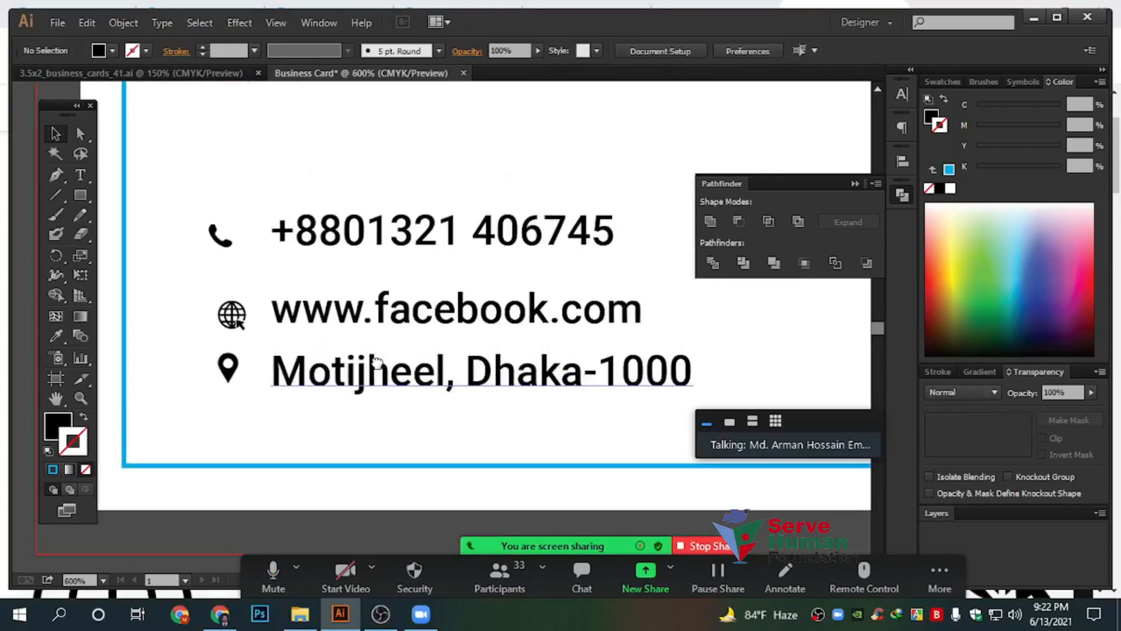
Left-align the three contact text lines using the Align panel
{"action": "left_click", "coordinate": [903, 196]}
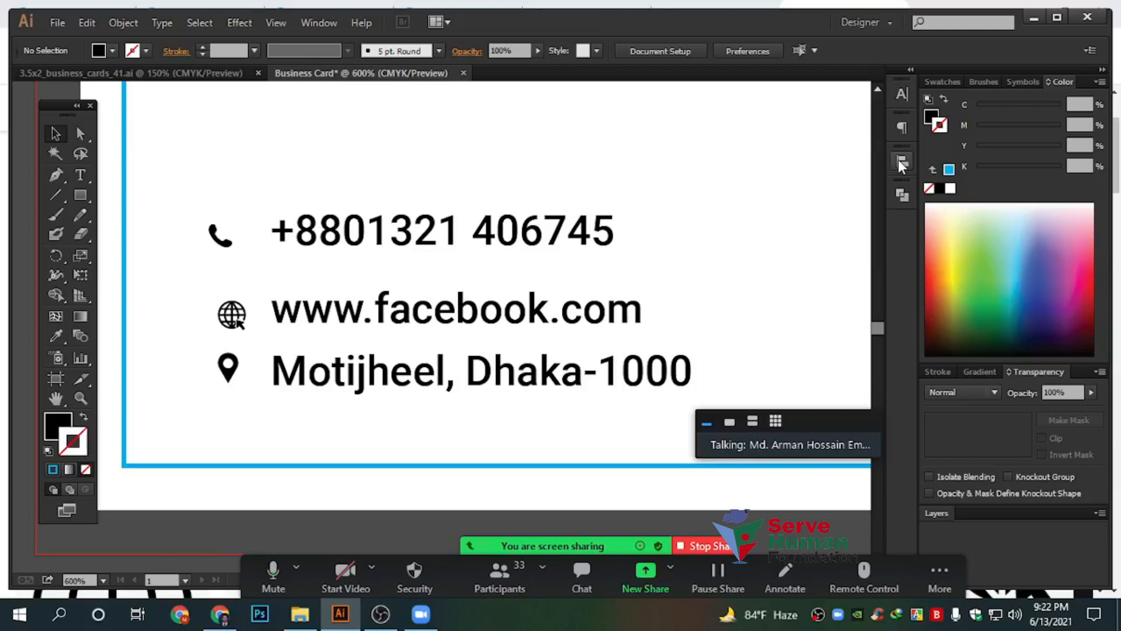
{"action": "left_click", "coordinate": [901, 160]}
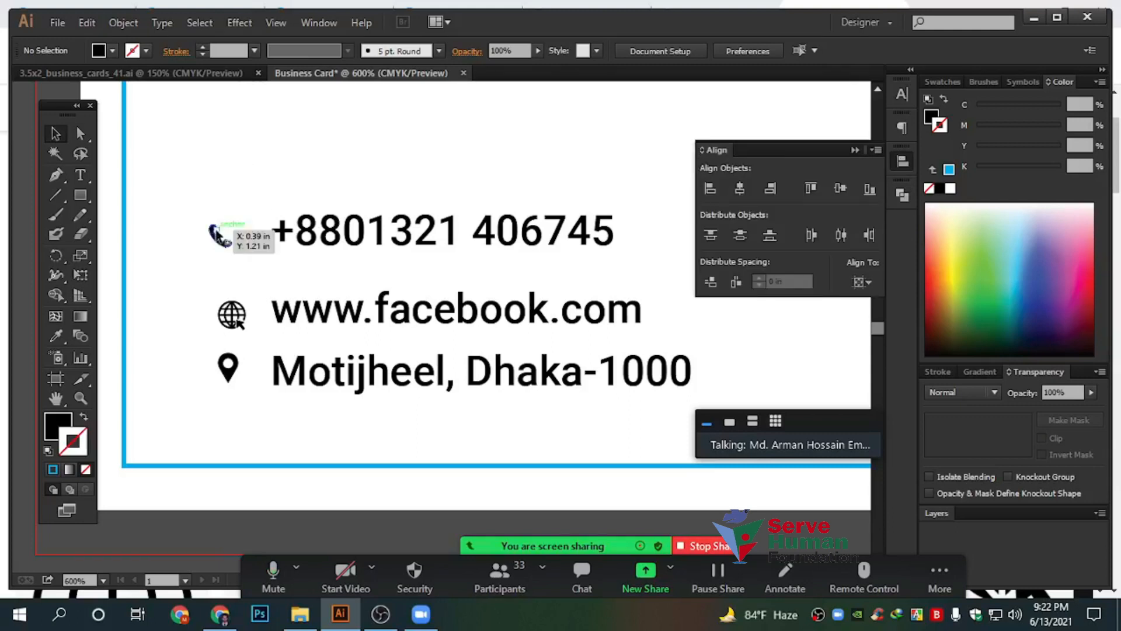
{"action": "left_click_drag", "start_coordinate": [371, 143], "coordinate": [493, 462]}
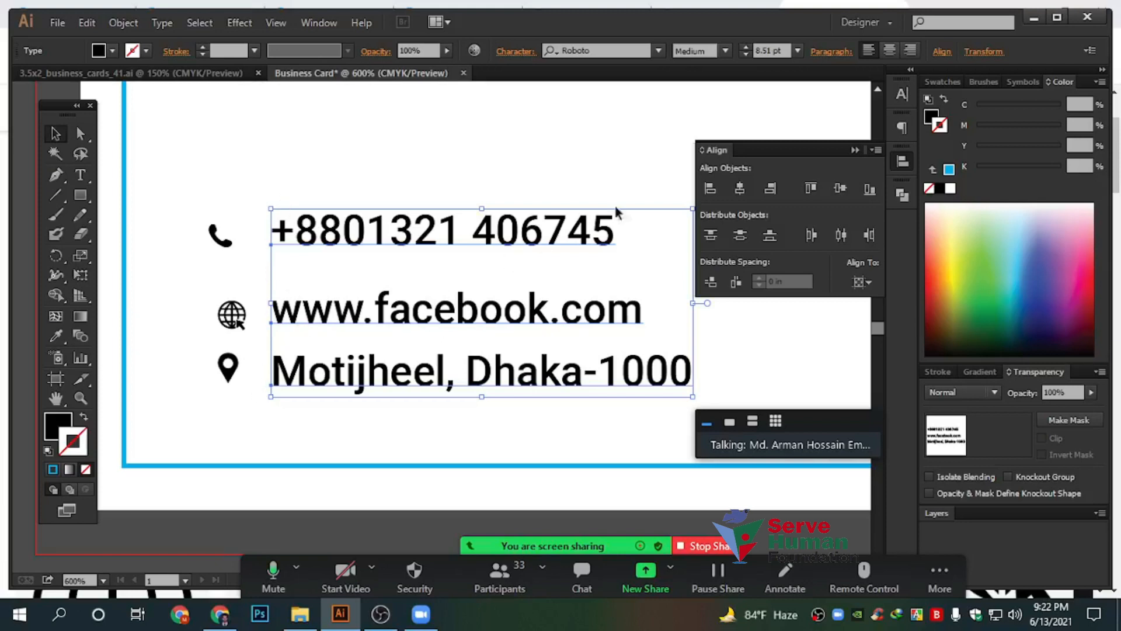
{"action": "left_click", "coordinate": [709, 189]}
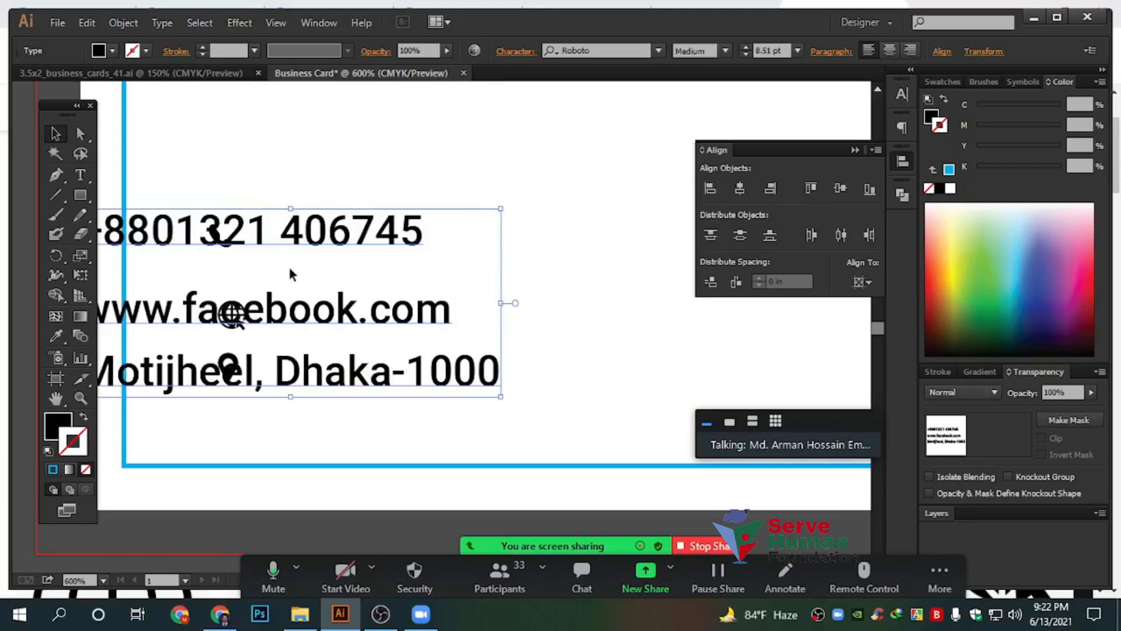
Undo the left alignment, set alignment relative to the selection, and move the text block right
{"action": "key", "text": "ctrl+z"}
{"action": "left_click", "coordinate": [863, 282]}
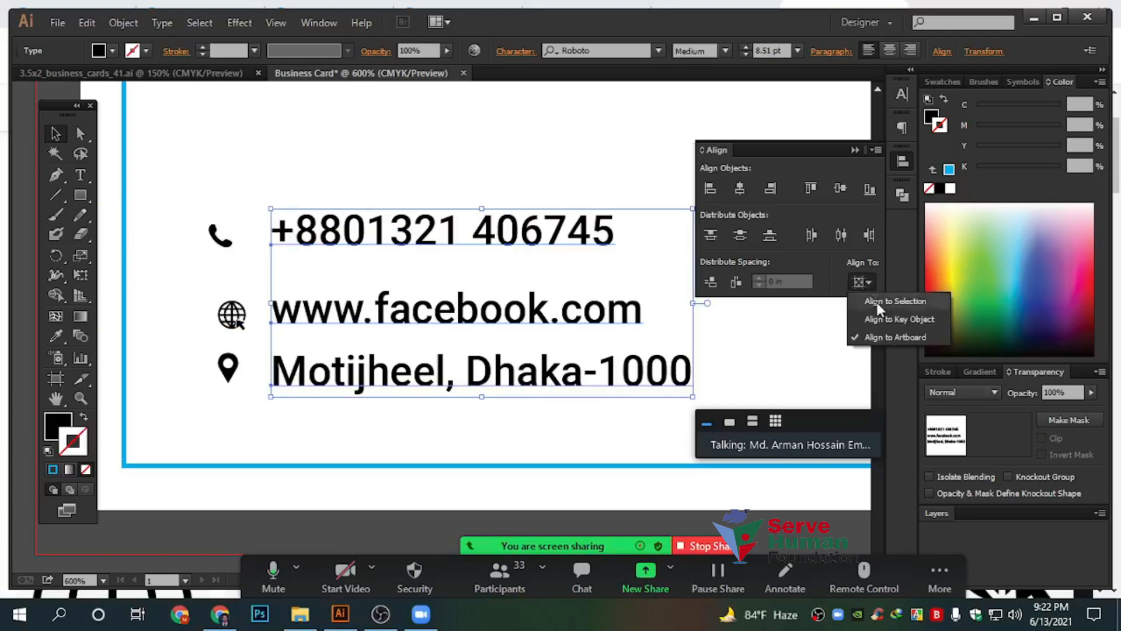
{"action": "left_click", "coordinate": [877, 302]}
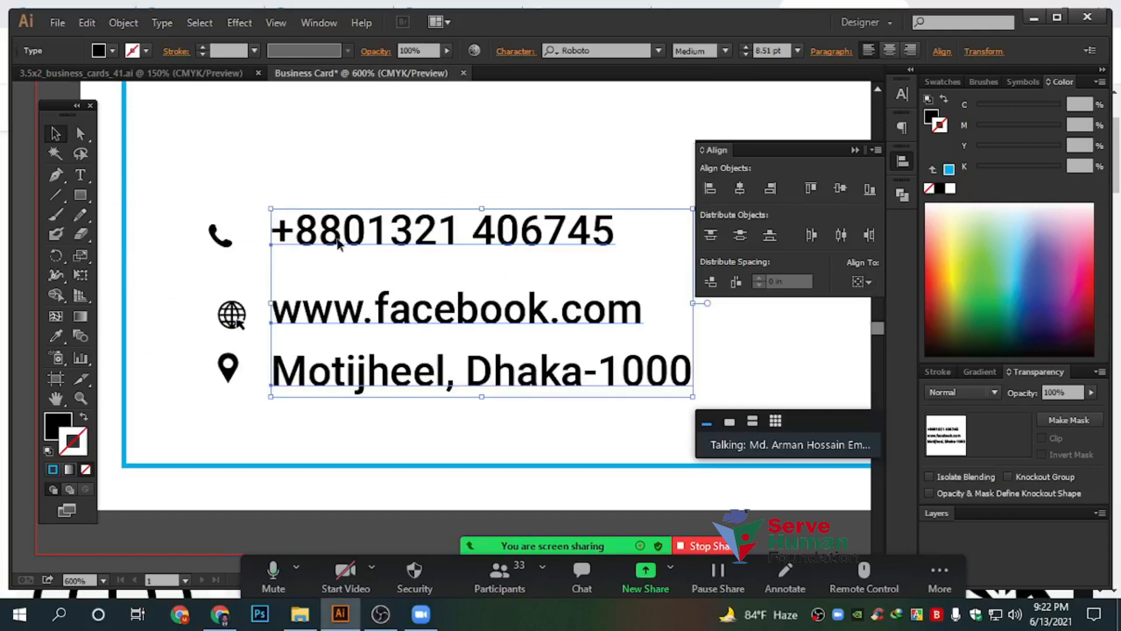
{"action": "left_click_drag", "start_coordinate": [339, 244], "coordinate": [438, 249]}
{"action": "left_click", "coordinate": [415, 202]}
Centre the three icons on one vertical axis and vertically centre the phone icon on its number
{"action": "left_click_drag", "start_coordinate": [168, 177], "coordinate": [257, 420]}
{"action": "left_click", "coordinate": [740, 188]}
{"action": "left_click", "coordinate": [288, 206]}
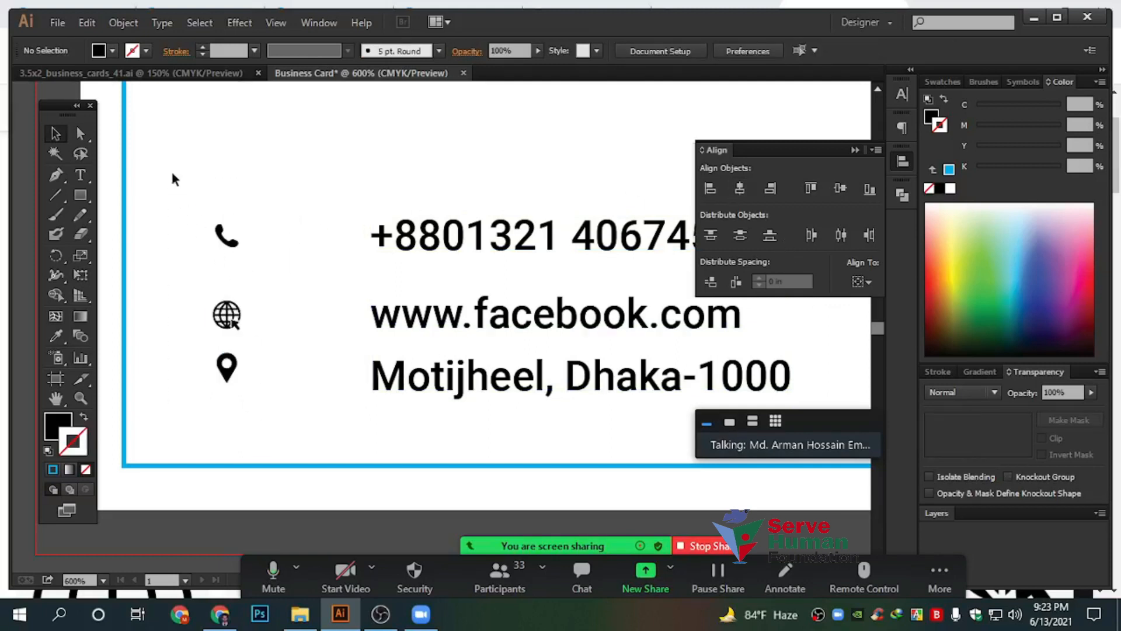
{"action": "left_click_drag", "start_coordinate": [178, 195], "coordinate": [497, 255]}
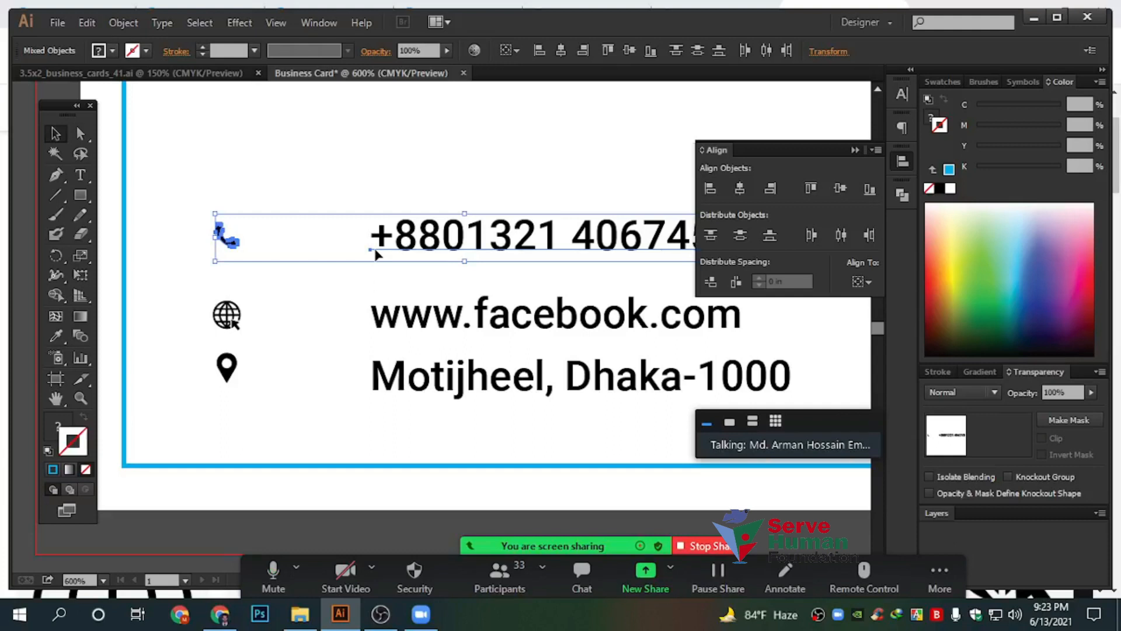
{"action": "left_click", "coordinate": [846, 185]}
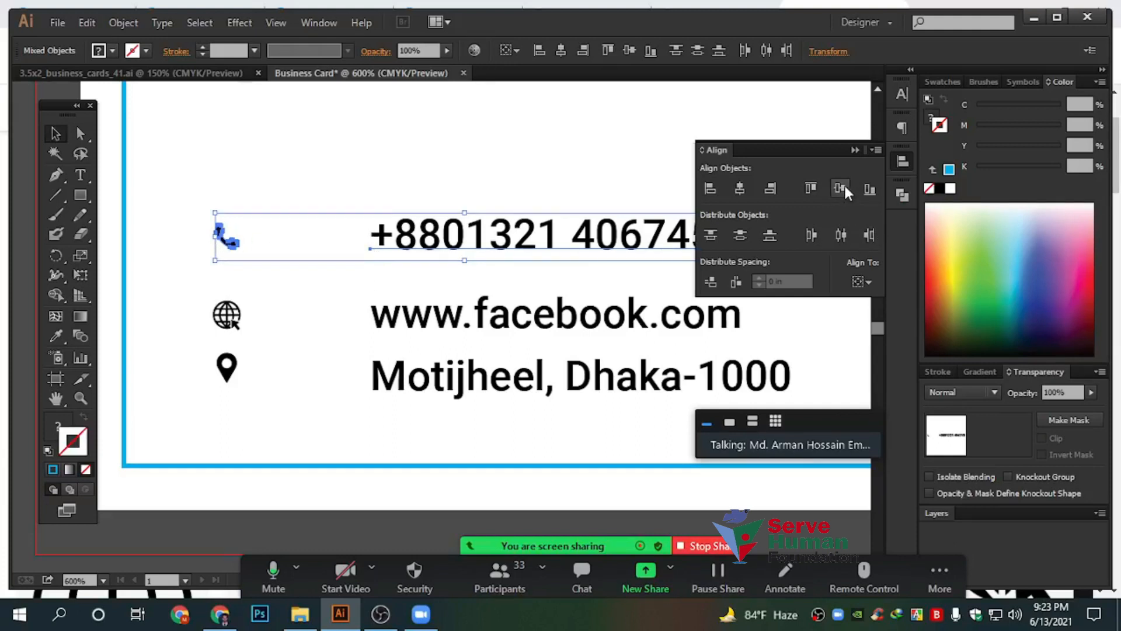
{"action": "left_click", "coordinate": [412, 170]}
Vertically centre the pin icon on the Motijheel address and shift the text toward the icons
{"action": "left_click_drag", "start_coordinate": [200, 289], "coordinate": [426, 326]}
{"action": "left_click_drag", "start_coordinate": [445, 433], "coordinate": [182, 383]}
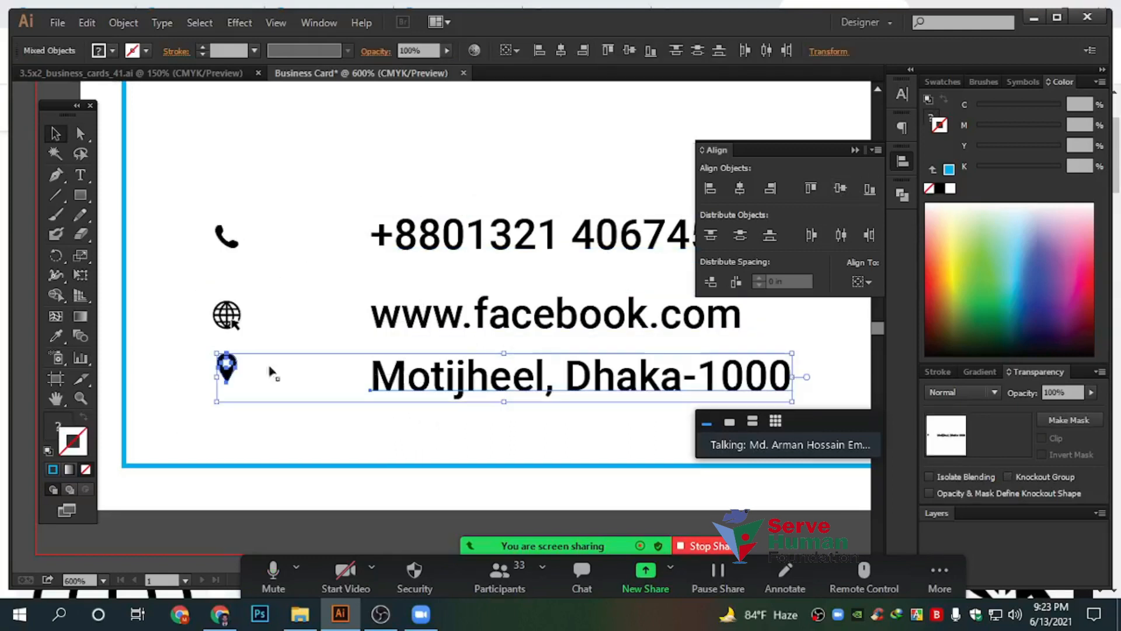
{"action": "left_click", "coordinate": [840, 188]}
{"action": "left_click", "coordinate": [384, 218]}
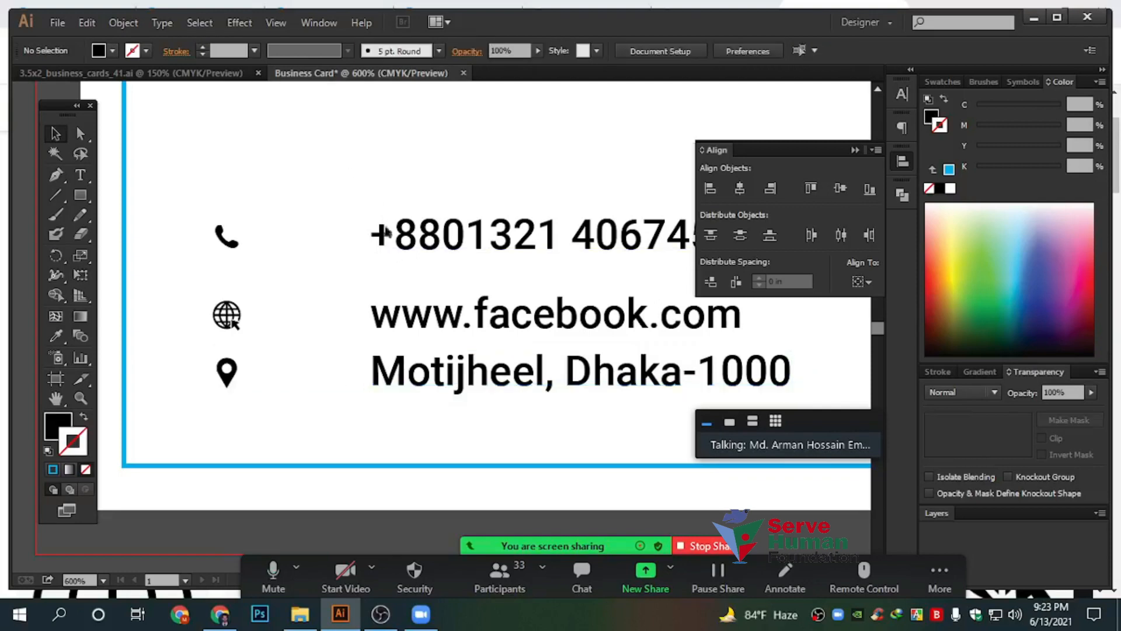
{"action": "left_click", "coordinate": [384, 233]}
{"action": "left_click_drag", "start_coordinate": [507, 327], "coordinate": [388, 327]}
Nudge the contact text block slightly to the right
{"action": "left_click", "coordinate": [413, 453]}
{"action": "scroll", "coordinate": [174, 258], "scroll_direction": "up", "scroll_amount": 2}
{"action": "scroll", "coordinate": [328, 339], "scroll_direction": "down", "scroll_amount": 2}
{"action": "left_click_drag", "start_coordinate": [383, 165], "coordinate": [478, 457]}
{"action": "left_click_drag", "start_coordinate": [450, 421], "coordinate": [462, 418]}
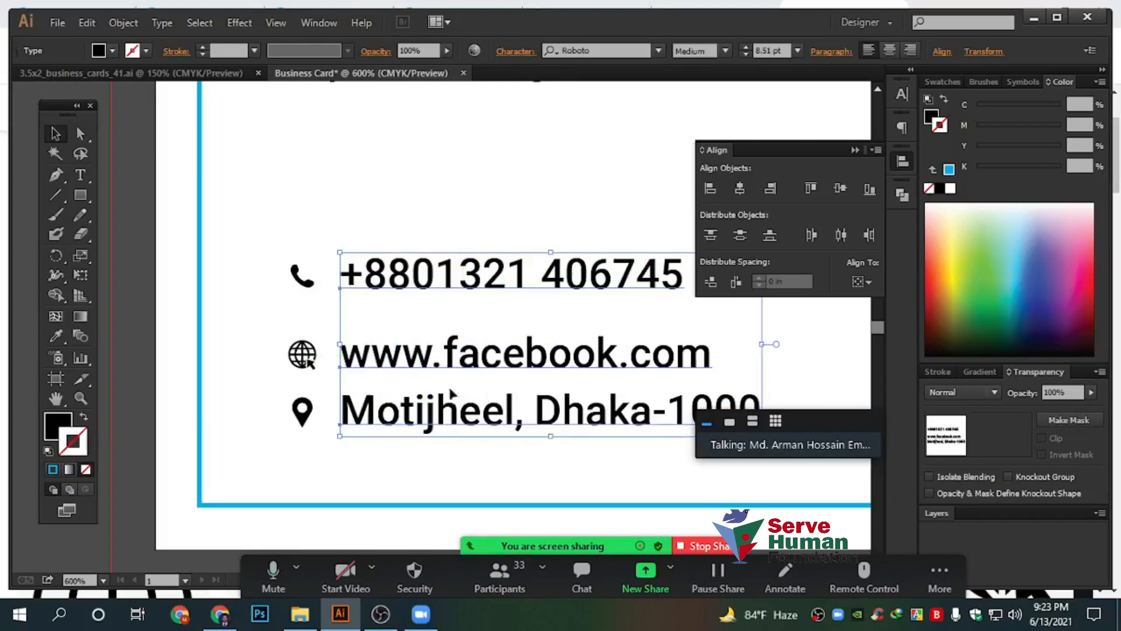
{"action": "left_click", "coordinate": [349, 207]}
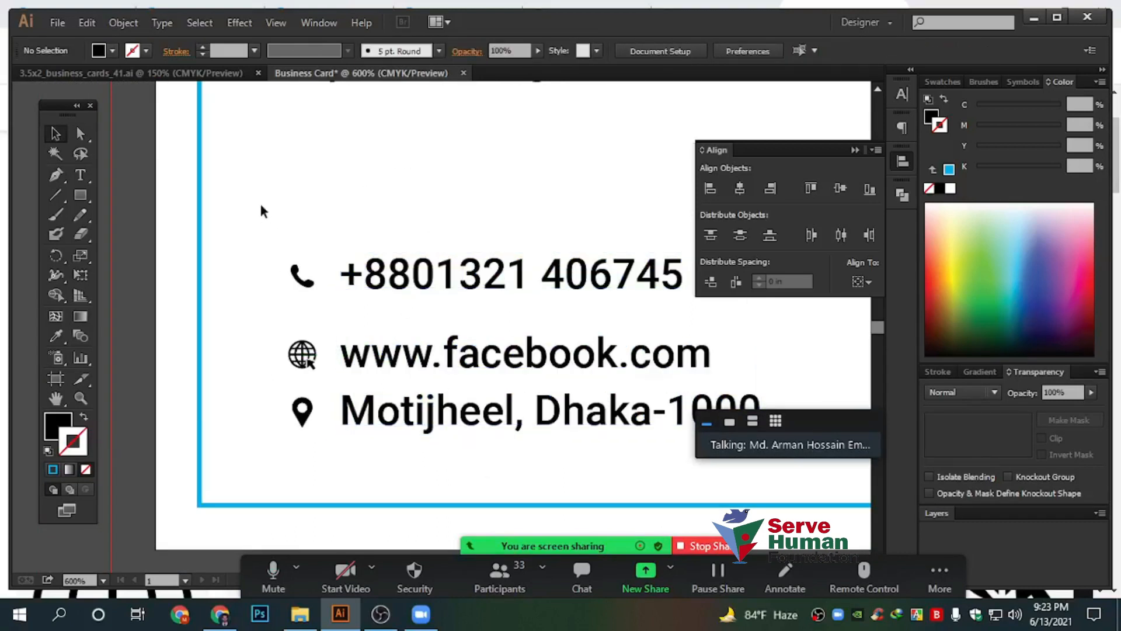
Group each icon with its text line using Ctrl+G and confirm the three rows are groups
{"action": "left_click_drag", "start_coordinate": [307, 231], "coordinate": [426, 295]}
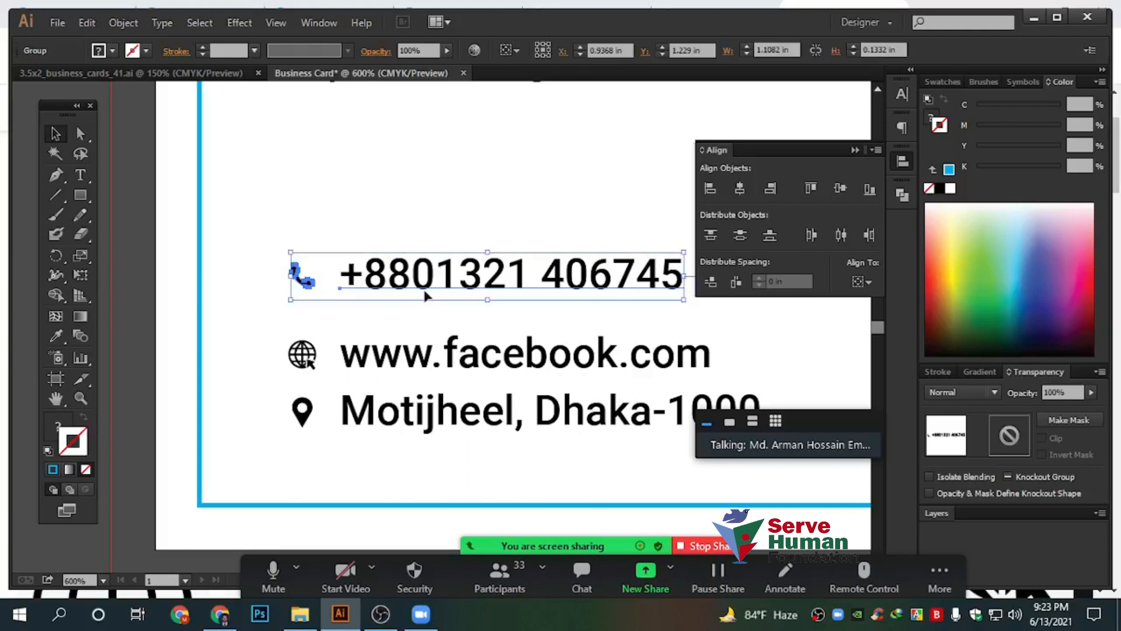
{"action": "left_click", "coordinate": [283, 204]}
{"action": "left_click_drag", "start_coordinate": [261, 332], "coordinate": [421, 359]}
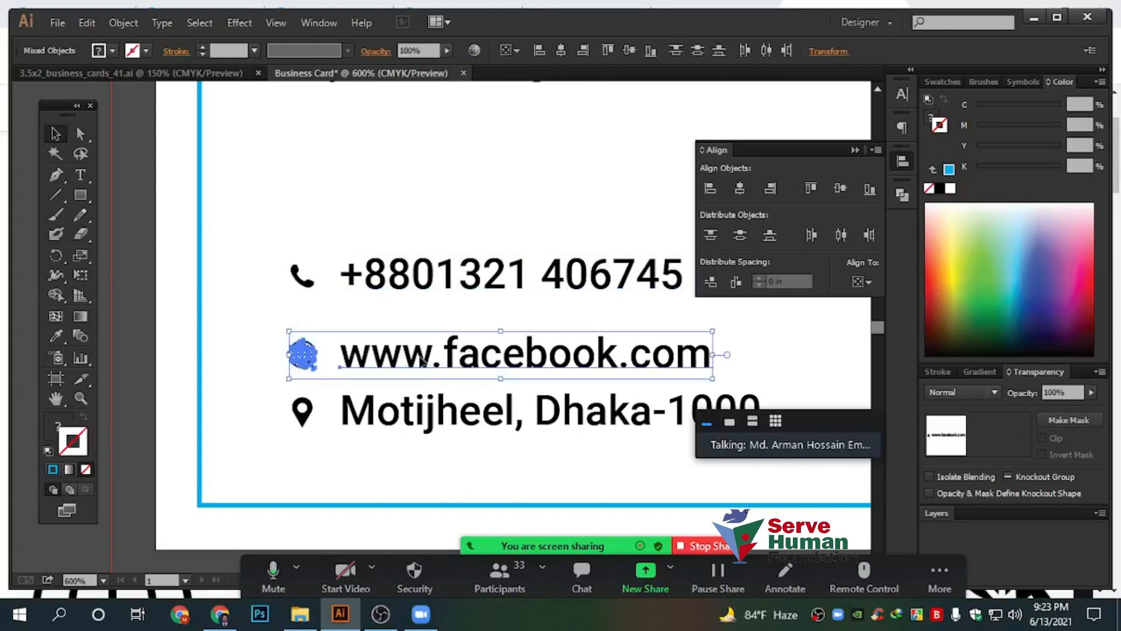
{"action": "key", "text": "ctrl+g"}
{"action": "left_click_drag", "start_coordinate": [297, 424], "coordinate": [257, 405]}
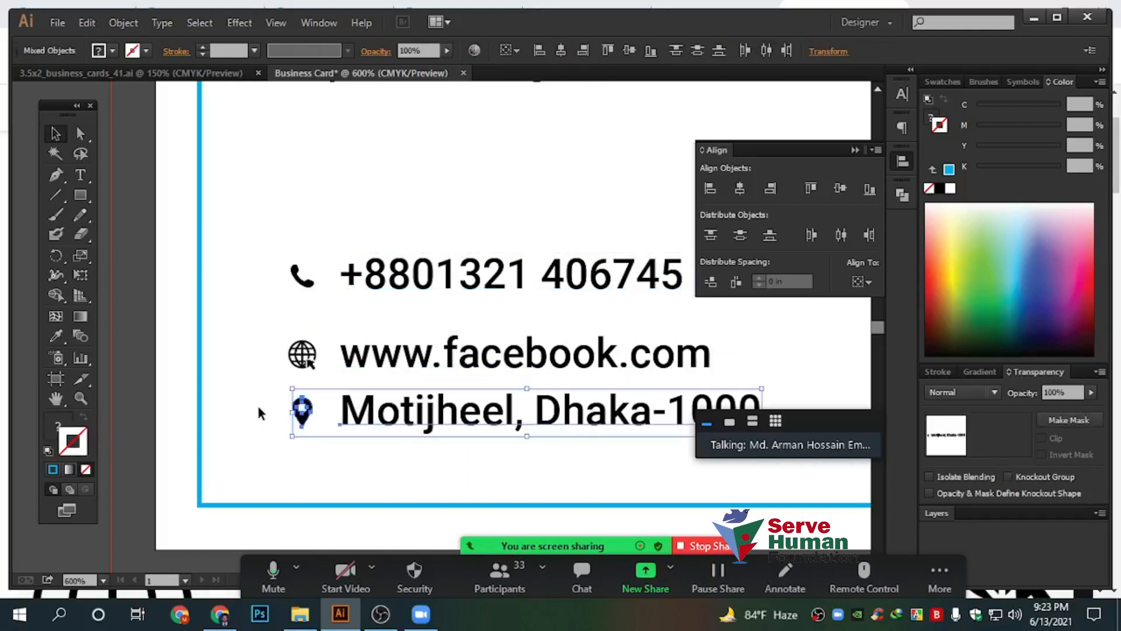
{"action": "left_click", "coordinate": [352, 208]}
{"action": "left_click", "coordinate": [393, 283]}
{"action": "left_click", "coordinate": [413, 365]}
{"action": "left_click", "coordinate": [404, 413]}
{"action": "left_click", "coordinate": [359, 197]}
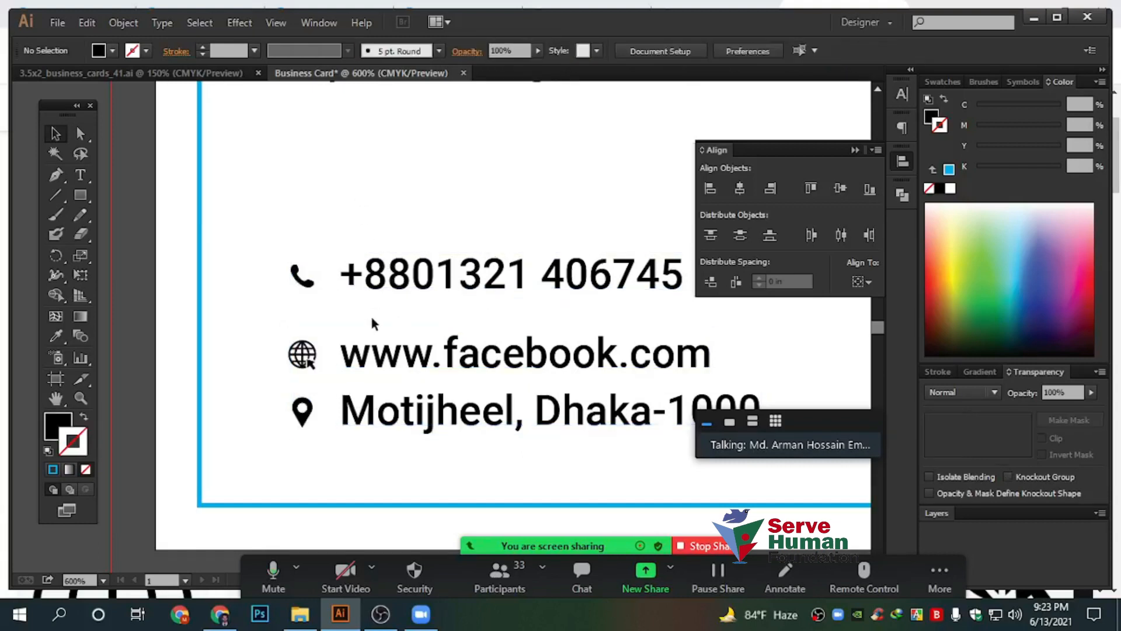
Try repositioning the phone row, then undo the move
{"action": "left_click", "coordinate": [377, 283]}
{"action": "left_click", "coordinate": [397, 361]}
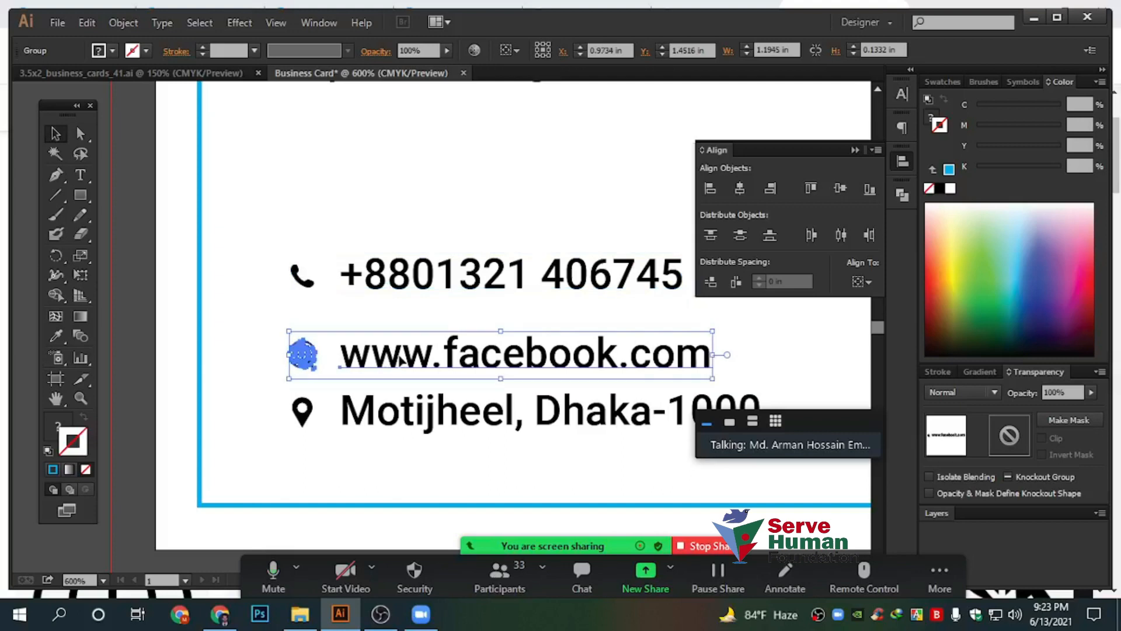
{"action": "left_click", "coordinate": [393, 394]}
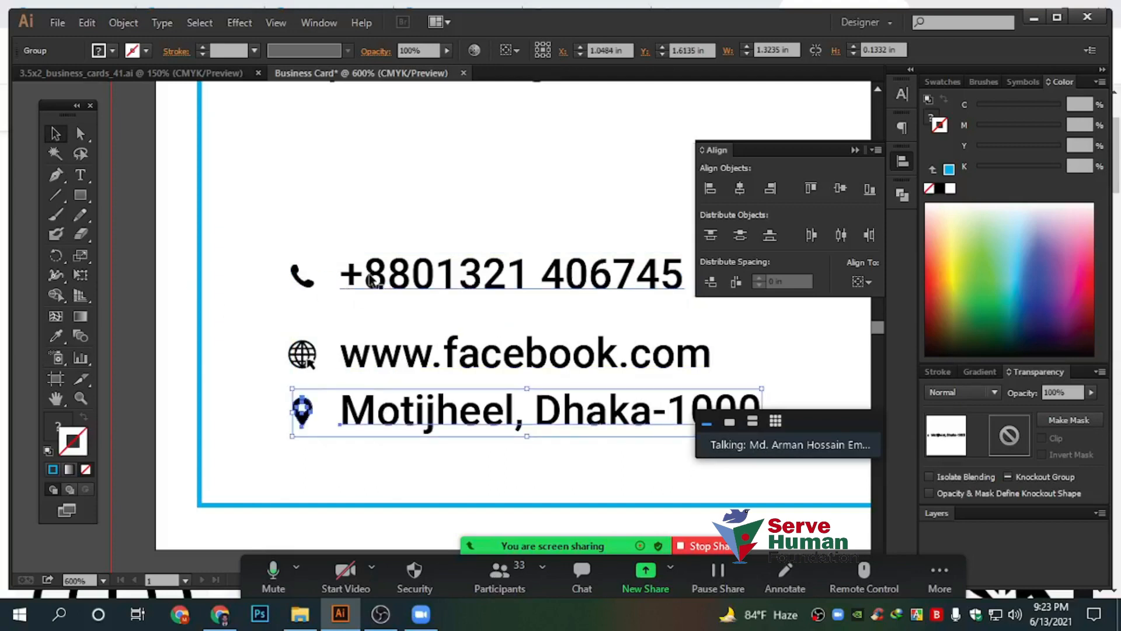
{"action": "left_click_drag", "start_coordinate": [390, 283], "coordinate": [390, 308]}
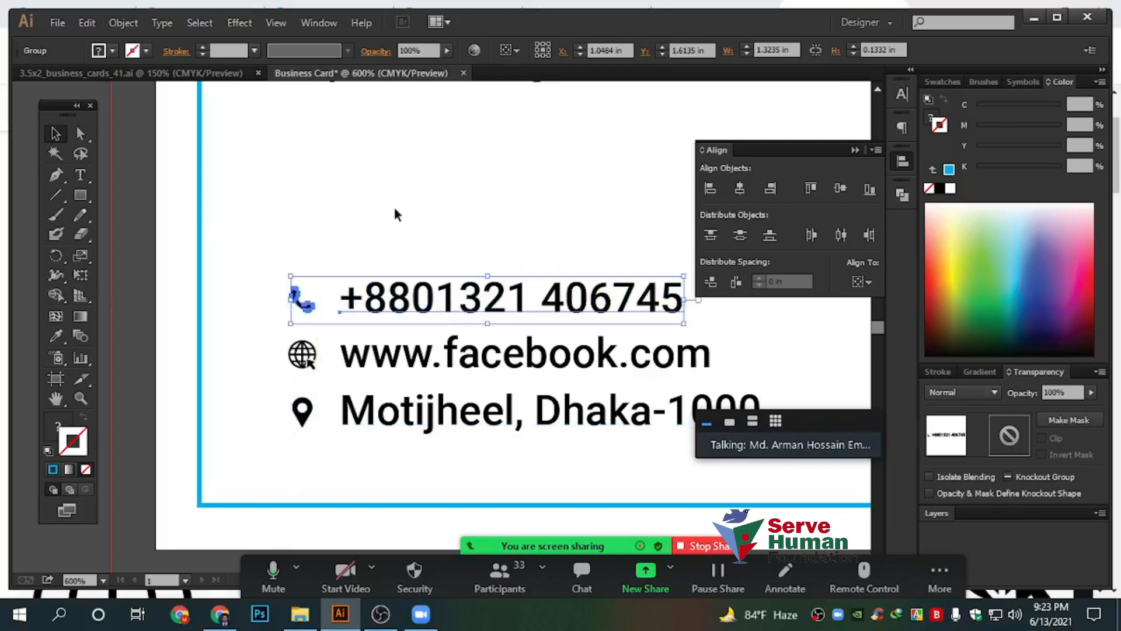
{"action": "left_click", "coordinate": [396, 215]}
{"action": "left_click_drag", "start_coordinate": [296, 204], "coordinate": [443, 450]}
{"action": "left_click", "coordinate": [419, 202]}
{"action": "left_click_drag", "start_coordinate": [415, 291], "coordinate": [411, 232]}
{"action": "left_click_drag", "start_coordinate": [331, 168], "coordinate": [487, 461]}
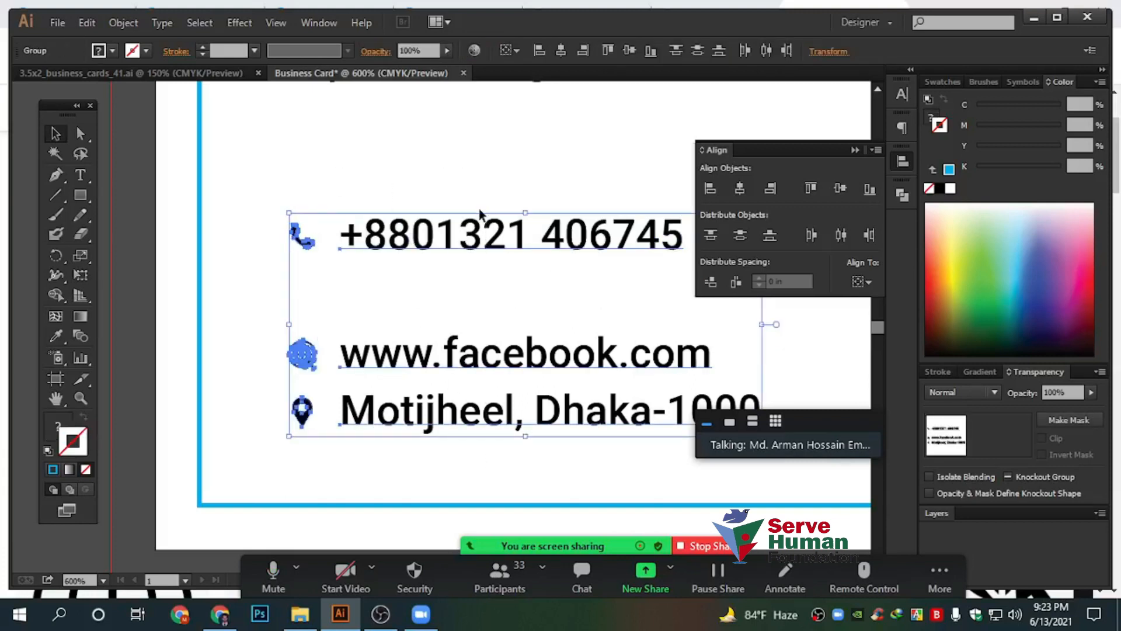
{"action": "key", "text": "ctrl+z"}
Move the website row up snugly beneath the phone number
{"action": "left_click_drag", "start_coordinate": [333, 220], "coordinate": [491, 465]}
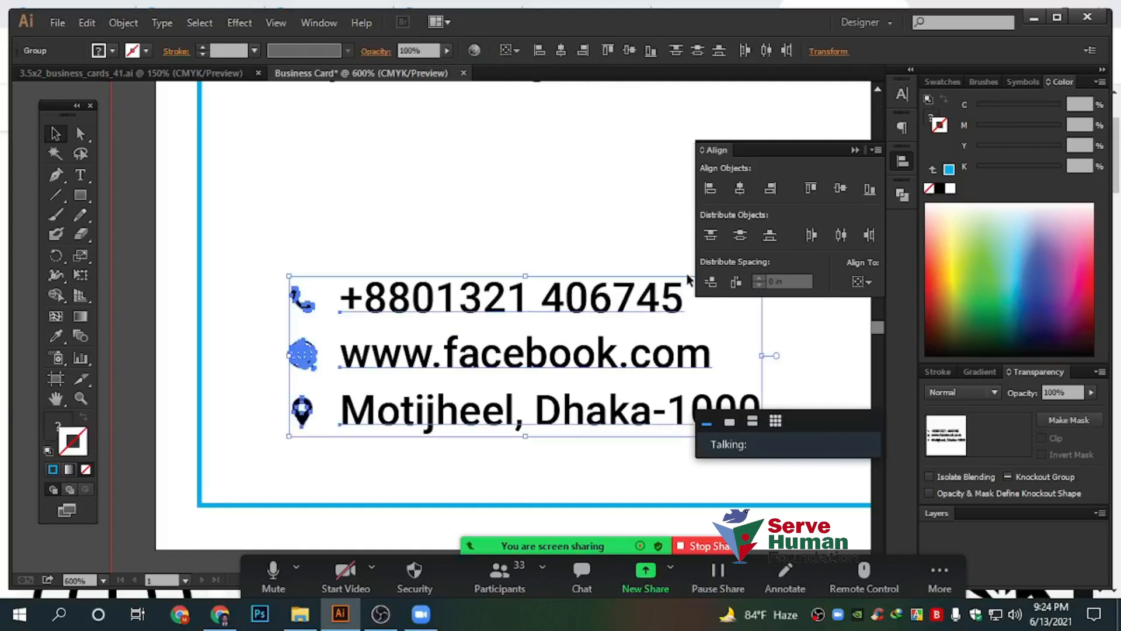
{"action": "left_click", "coordinate": [465, 228]}
{"action": "left_click_drag", "start_coordinate": [412, 365], "coordinate": [413, 351]}
{"action": "left_click", "coordinate": [415, 233]}
{"action": "left_click_drag", "start_coordinate": [362, 202], "coordinate": [515, 471]}
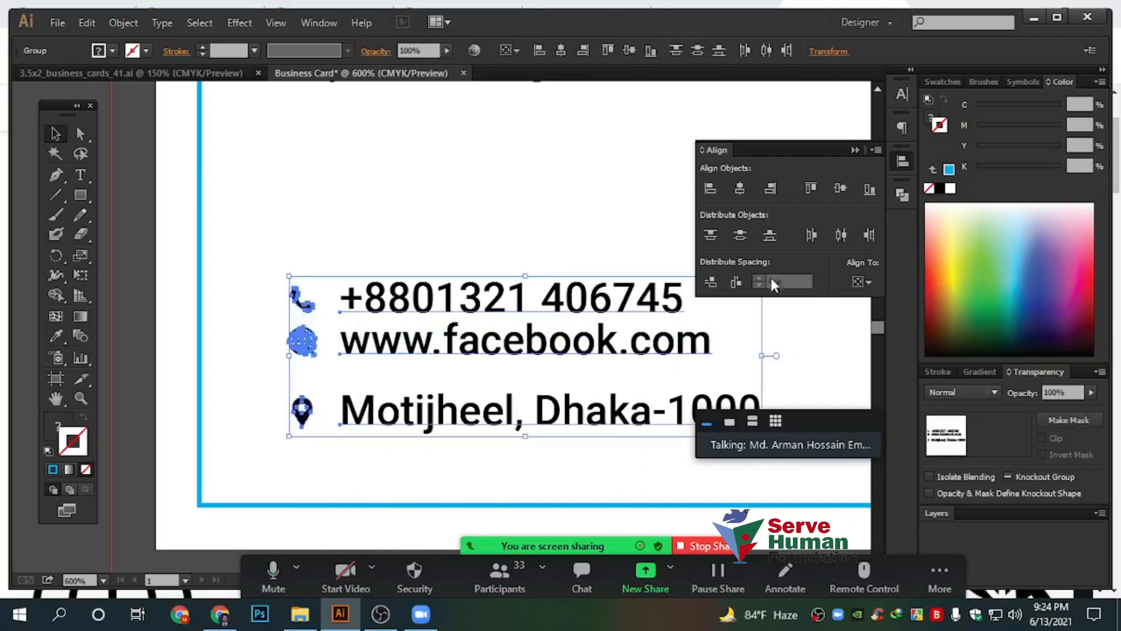
Apply Vertical Distribute Space to the three rows, then test moving the phone row and undo
{"action": "left_click", "coordinate": [712, 280]}
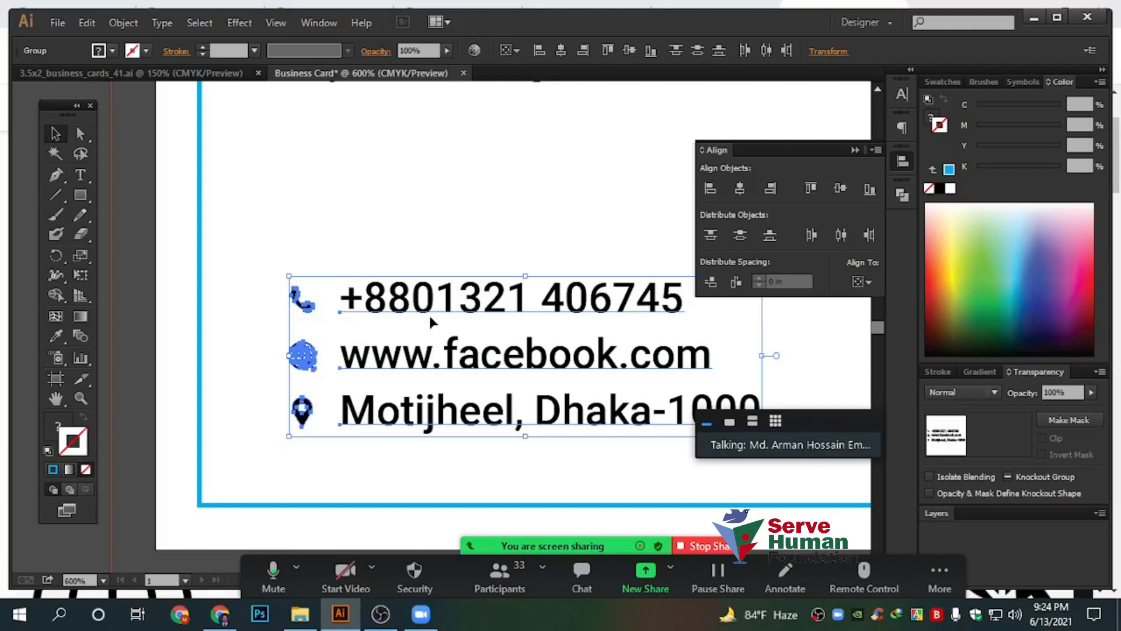
{"action": "left_click", "coordinate": [374, 302]}
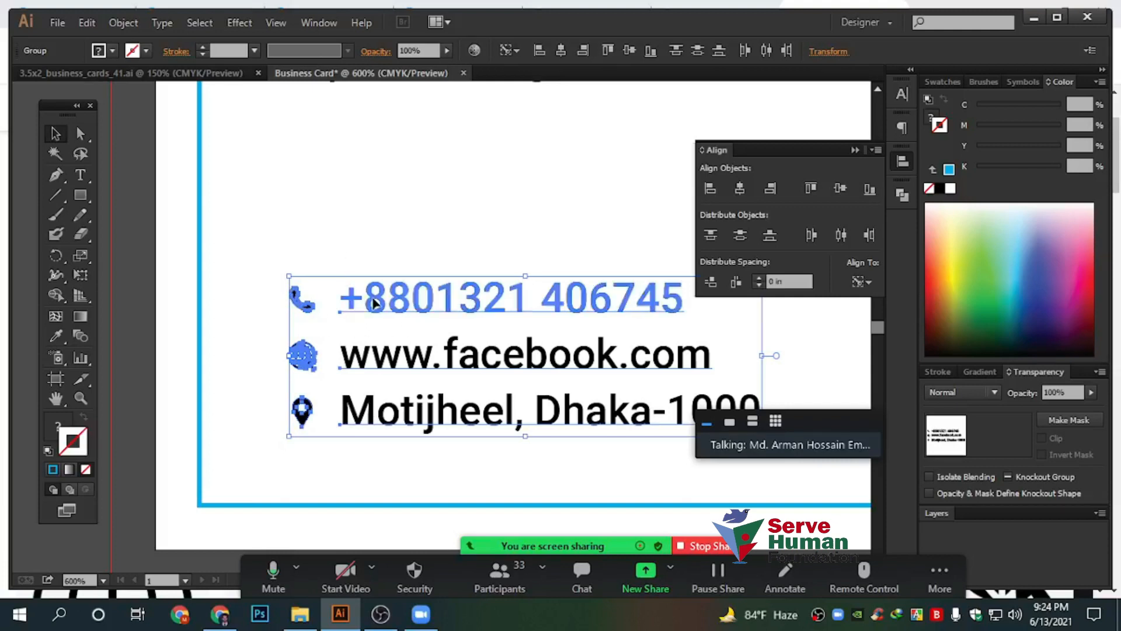
{"action": "left_click", "coordinate": [374, 261]}
{"action": "left_click", "coordinate": [407, 308]}
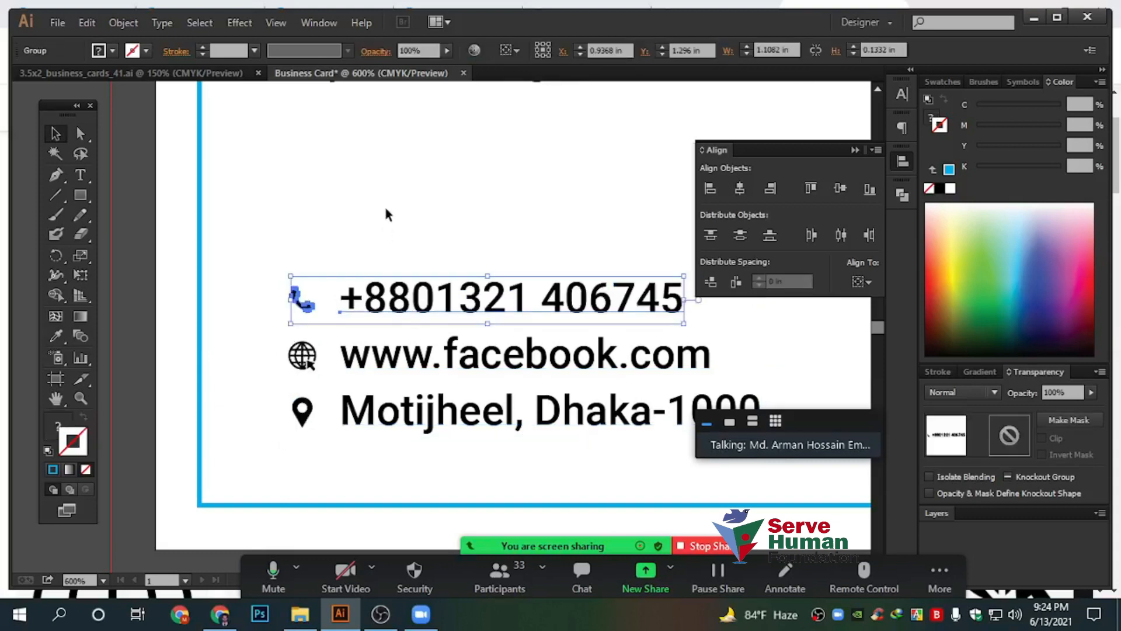
{"action": "left_click", "coordinate": [407, 423]}
{"action": "left_click", "coordinate": [407, 376]}
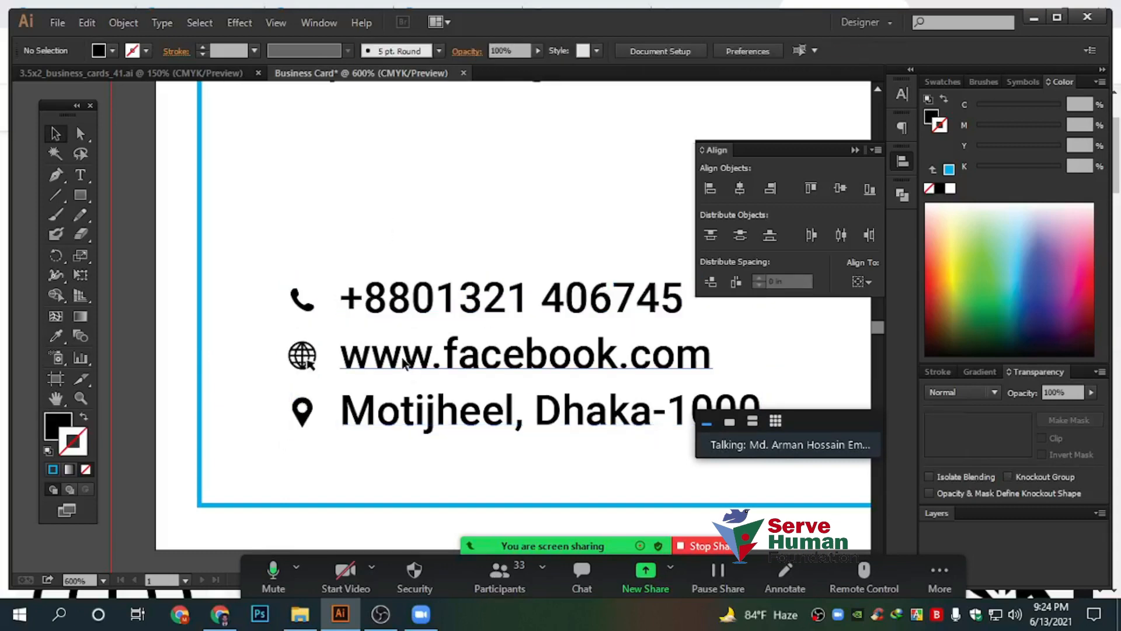
{"action": "left_click", "coordinate": [407, 363]}
{"action": "left_click_drag", "start_coordinate": [408, 310], "coordinate": [424, 201]}
{"action": "key", "text": "ctrl+z"}
{"action": "left_click", "coordinate": [426, 178]}
Add a test copy of the phone row above and distribute the four rows evenly
{"action": "left_click", "coordinate": [447, 305]}
{"action": "left_click", "coordinate": [447, 209]}
{"action": "left_click", "coordinate": [466, 304]}
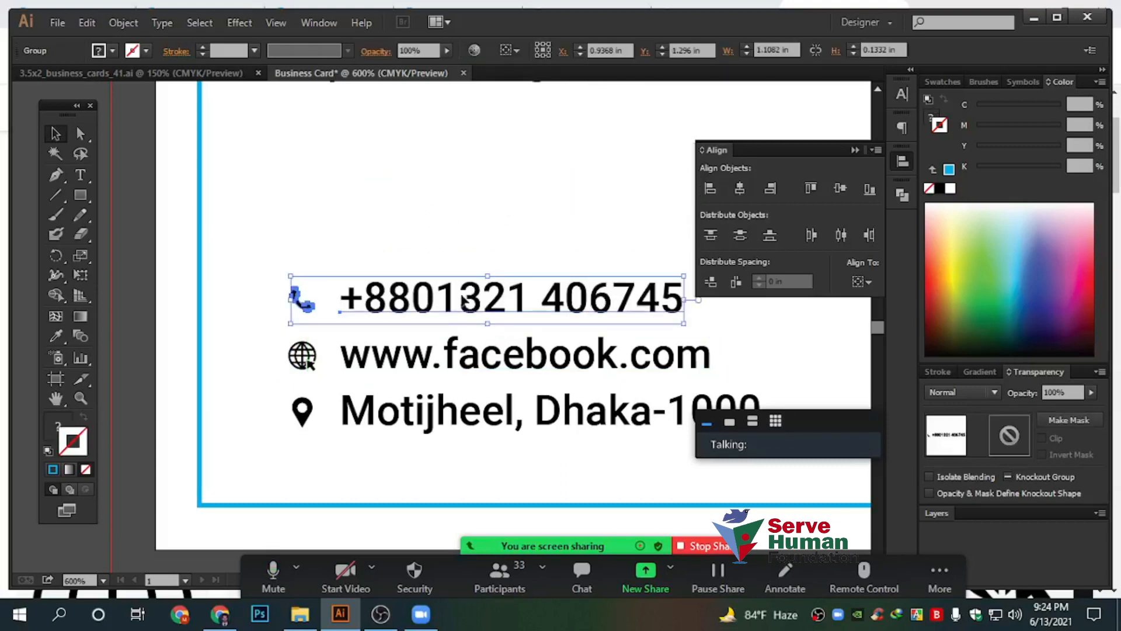
{"action": "left_click_drag", "start_coordinate": [469, 285], "coordinate": [470, 162]}
{"action": "left_click", "coordinate": [464, 225]}
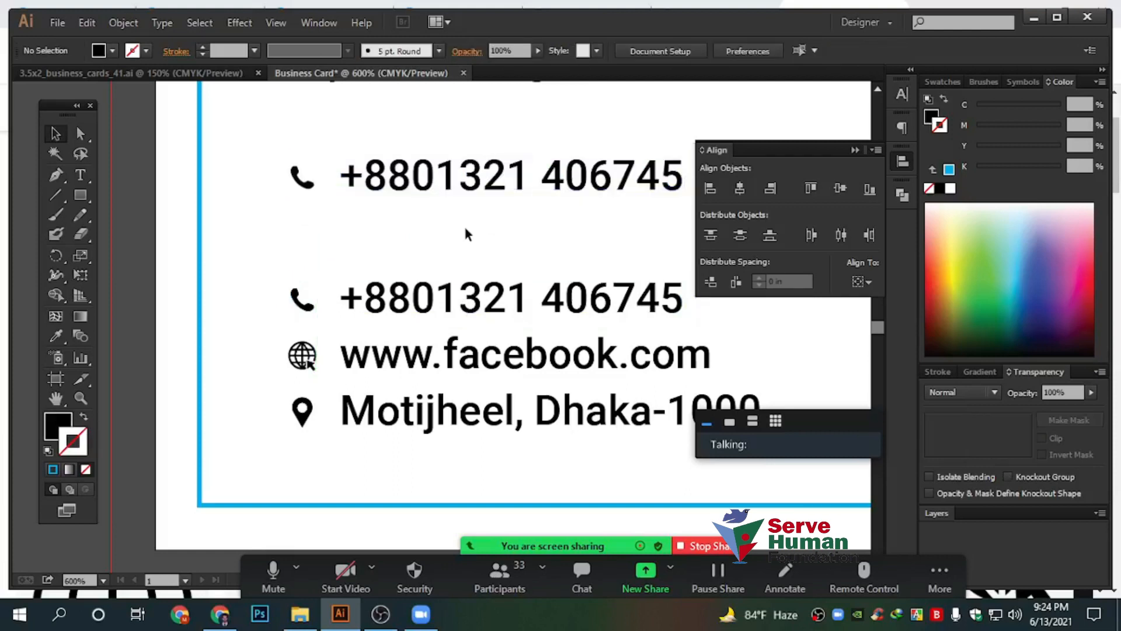
{"action": "left_click_drag", "start_coordinate": [471, 300], "coordinate": [471, 231]}
{"action": "left_click_drag", "start_coordinate": [501, 357], "coordinate": [501, 377]}
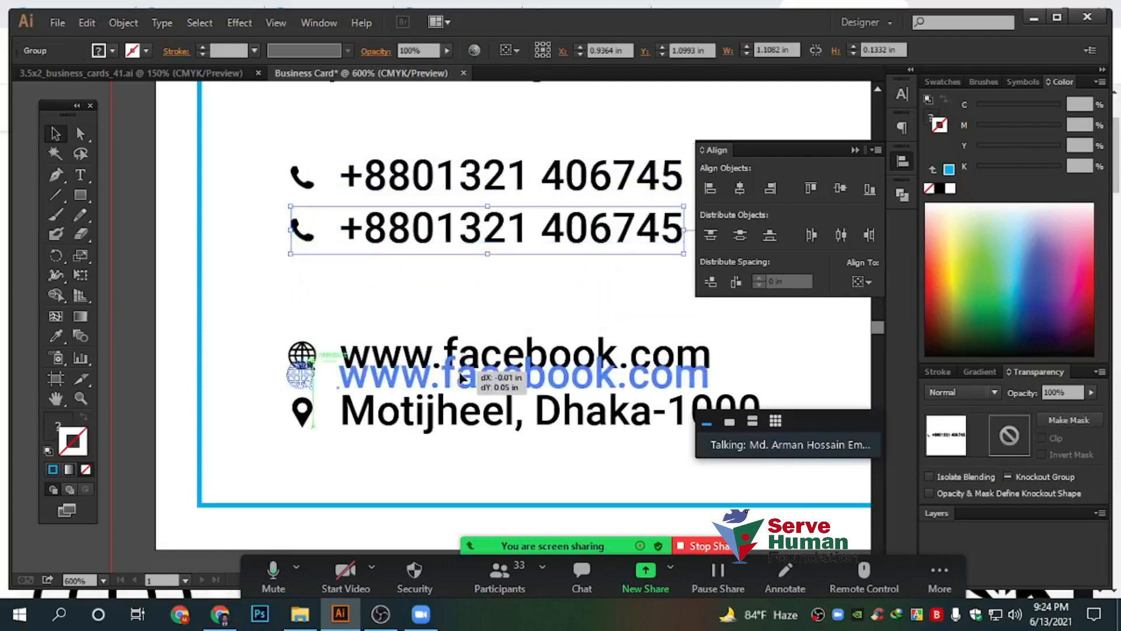
{"action": "left_click_drag", "start_coordinate": [373, 376], "coordinate": [377, 367]}
{"action": "left_click_drag", "start_coordinate": [385, 314], "coordinate": [435, 427]}
{"action": "left_click", "coordinate": [711, 281]}
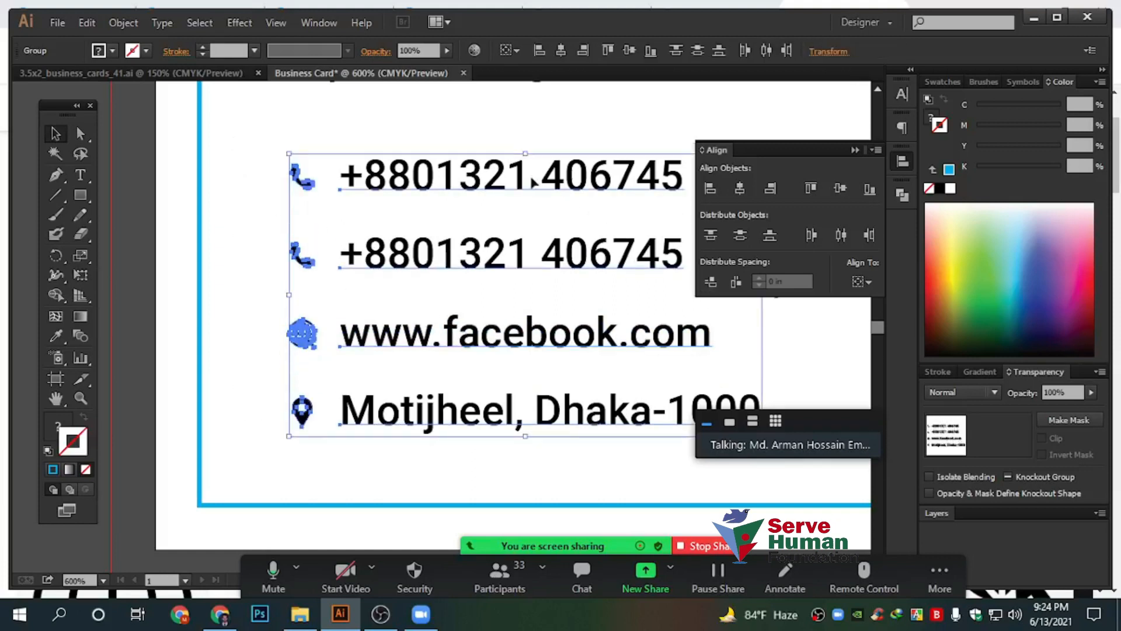
Delete the extra phone row and evenly space the remaining three contact rows
{"action": "left_click_drag", "start_coordinate": [226, 226], "coordinate": [468, 360]}
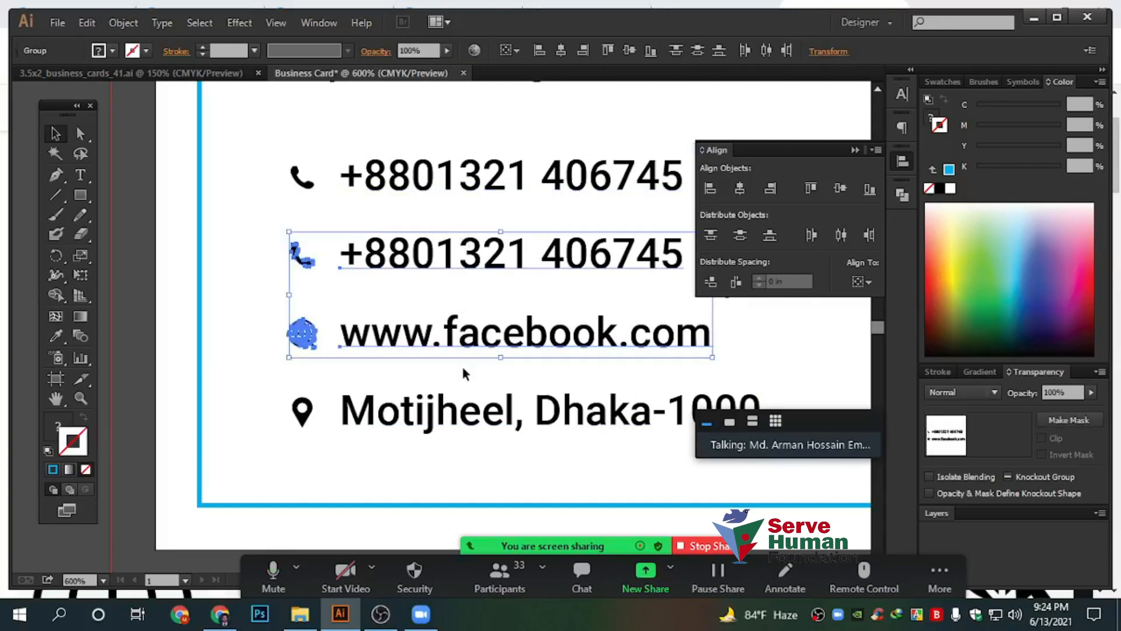
{"action": "left_click", "coordinate": [470, 195]}
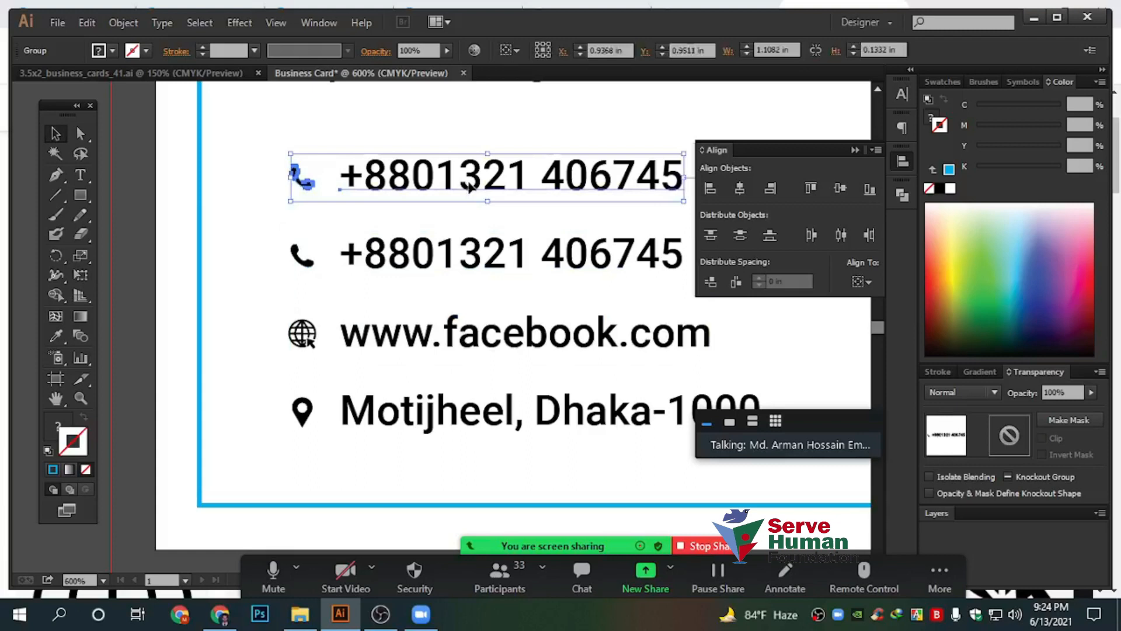
{"action": "key", "text": "Delete"}
{"action": "left_click_drag", "start_coordinate": [469, 257], "coordinate": [472, 307]}
{"action": "left_click_drag", "start_coordinate": [414, 357], "coordinate": [413, 383]}
{"action": "left_click_drag", "start_coordinate": [420, 212], "coordinate": [528, 409]}
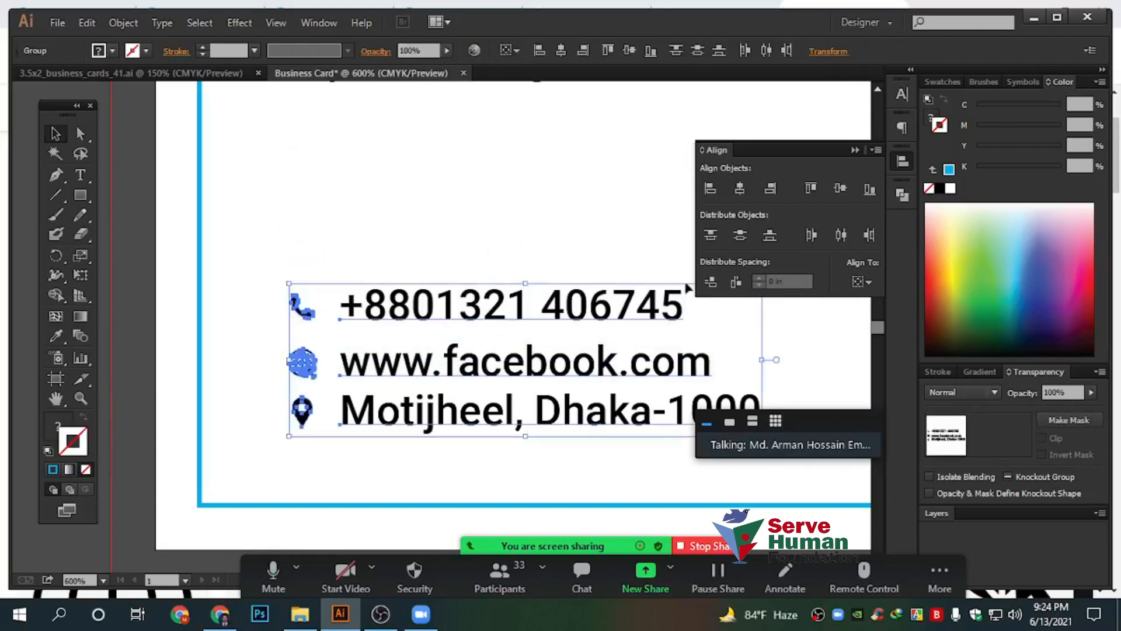
{"action": "left_click", "coordinate": [711, 281]}
{"action": "left_click", "coordinate": [407, 255]}
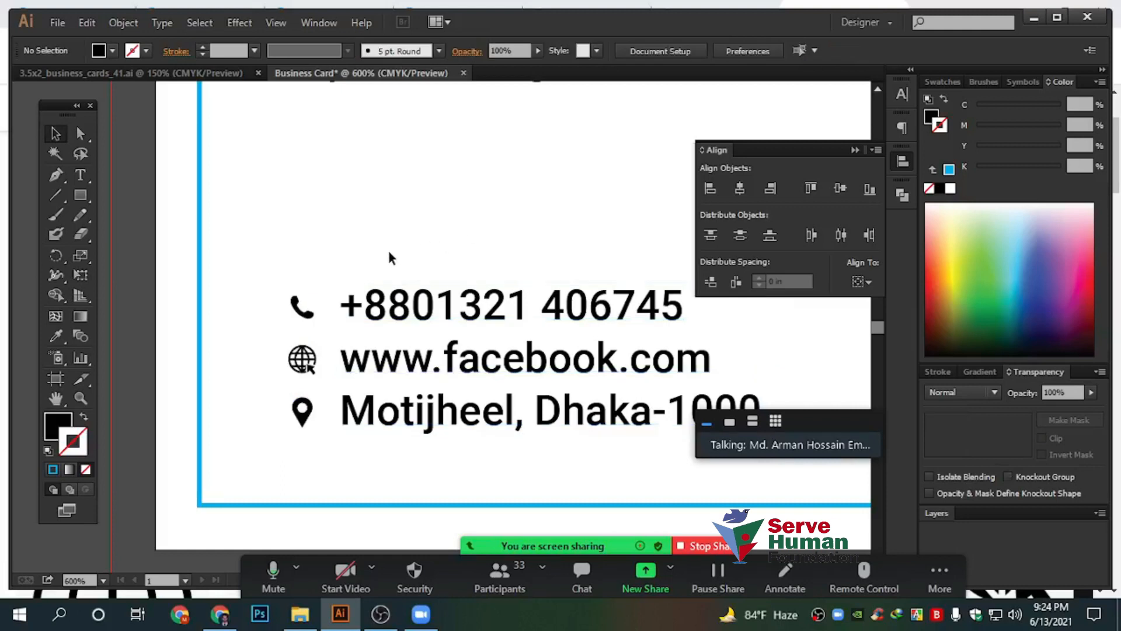
Select the name, title and contact lines together and left-align them
{"action": "scroll", "coordinate": [387, 248], "scroll_direction": "down", "scroll_amount": 2}
{"action": "left_click_drag", "start_coordinate": [276, 255], "coordinate": [453, 444]}
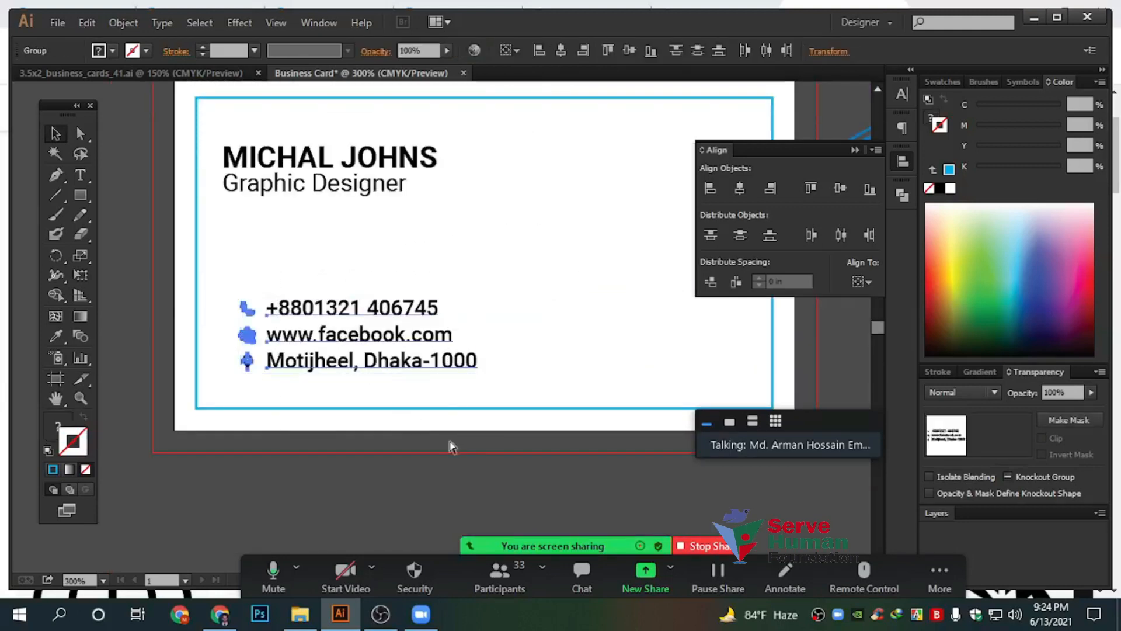
{"action": "left_click", "coordinate": [587, 350]}
{"action": "scroll", "coordinate": [524, 373], "scroll_direction": "down", "scroll_amount": 1}
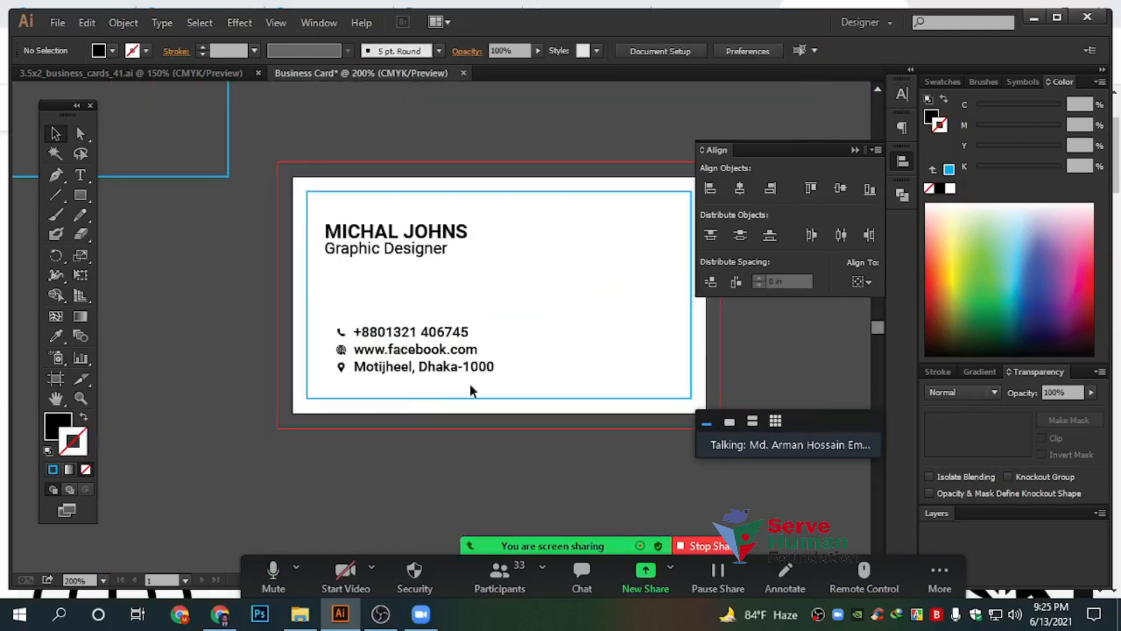
{"action": "scroll", "coordinate": [415, 385], "scroll_direction": "up", "scroll_amount": 2}
{"action": "left_click_drag", "start_coordinate": [214, 200], "coordinate": [424, 427]}
{"action": "left_click", "coordinate": [502, 181]}
{"action": "scroll", "coordinate": [506, 185], "scroll_direction": "up", "scroll_amount": 1}
{"action": "left_click_drag", "start_coordinate": [541, 244], "coordinate": [235, 117]}
{"action": "left_click", "coordinate": [413, 276]}
{"action": "left_click", "coordinate": [404, 415]}
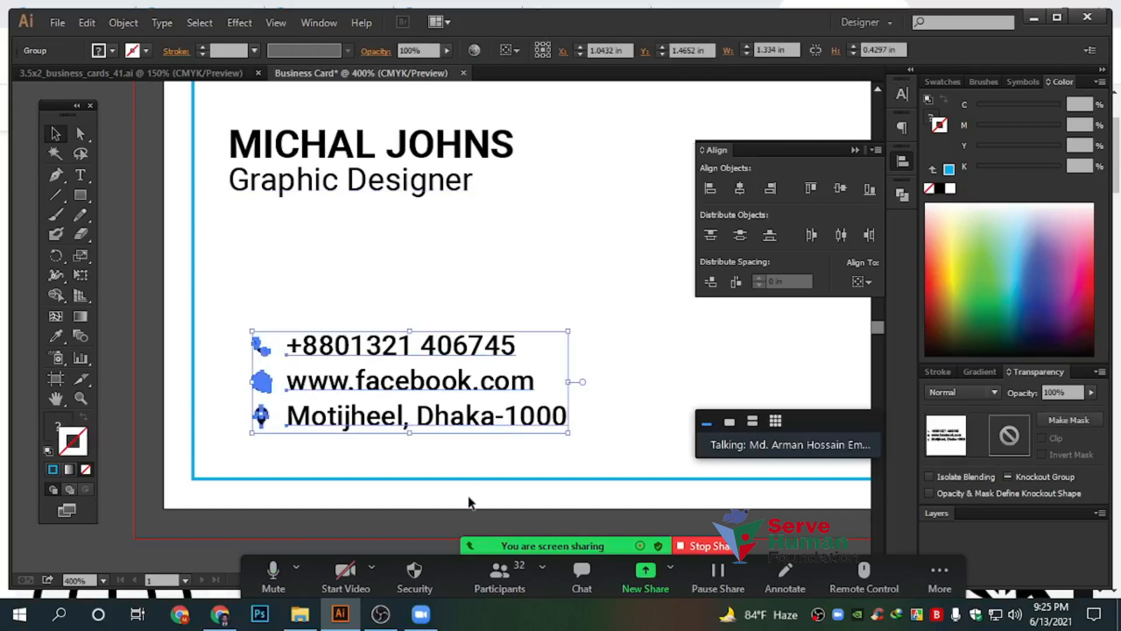
{"action": "left_click_drag", "start_coordinate": [435, 403], "coordinate": [349, 172]}
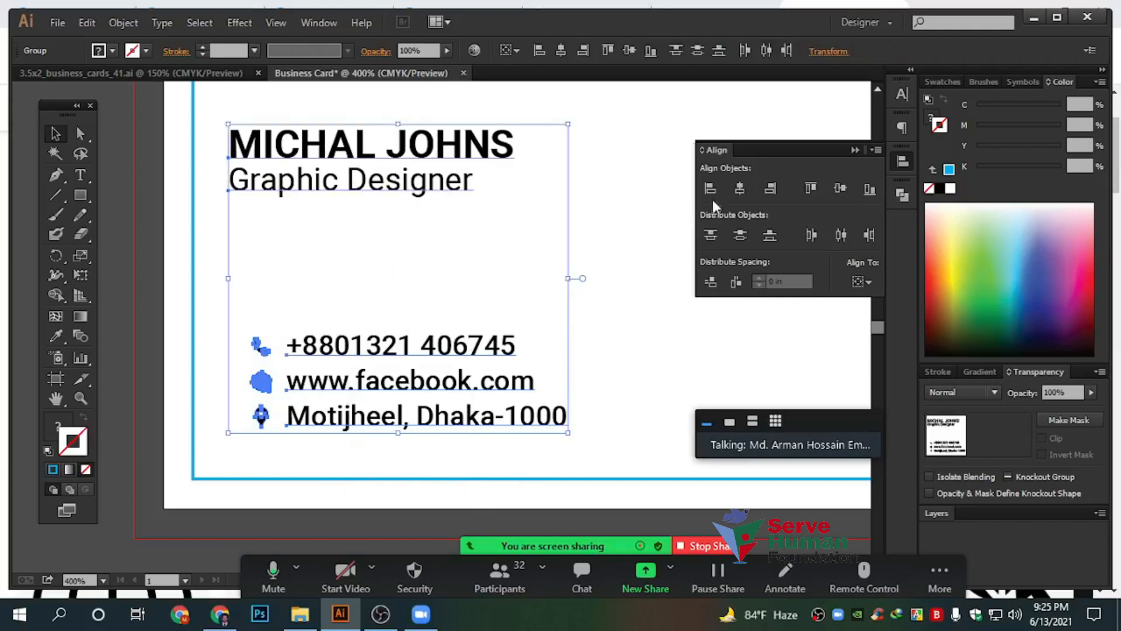
{"action": "left_click", "coordinate": [710, 188]}
{"action": "left_click", "coordinate": [352, 244]}
Move the contact lines up beneath the title, then nudge the text block down slightly
{"action": "left_click_drag", "start_coordinate": [332, 353], "coordinate": [331, 285]}
{"action": "left_click", "coordinate": [496, 298]}
{"action": "scroll", "coordinate": [497, 297], "scroll_direction": "down", "scroll_amount": 2}
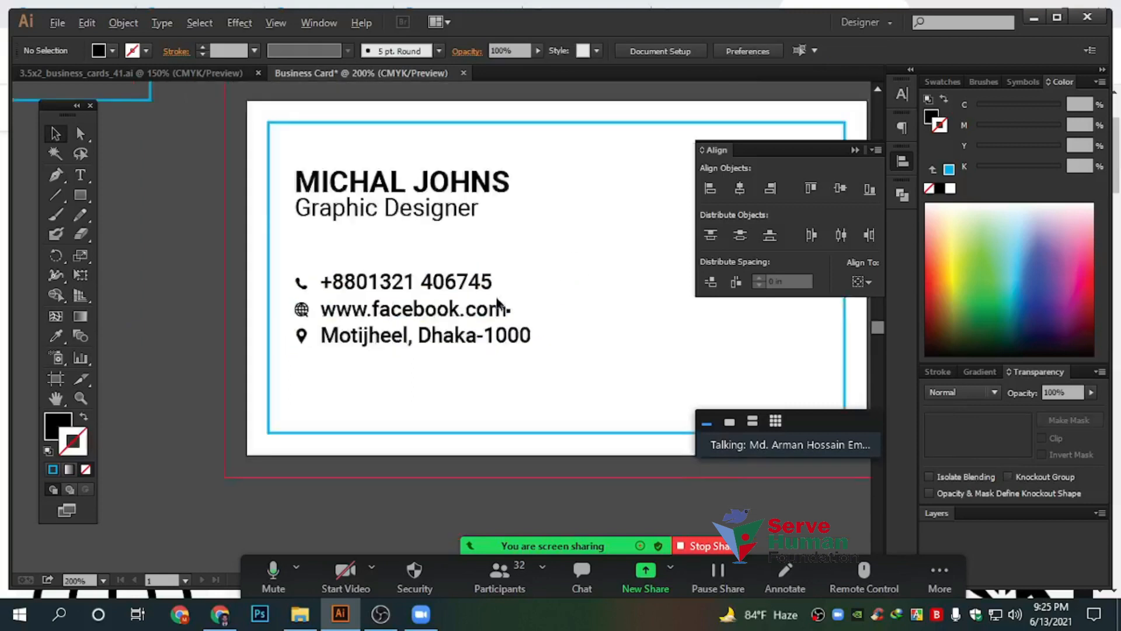
{"action": "scroll", "coordinate": [499, 309], "scroll_direction": "down", "scroll_amount": 1}
{"action": "scroll", "coordinate": [385, 350], "scroll_direction": "up", "scroll_amount": 2}
{"action": "left_click_drag", "start_coordinate": [489, 360], "coordinate": [352, 231]}
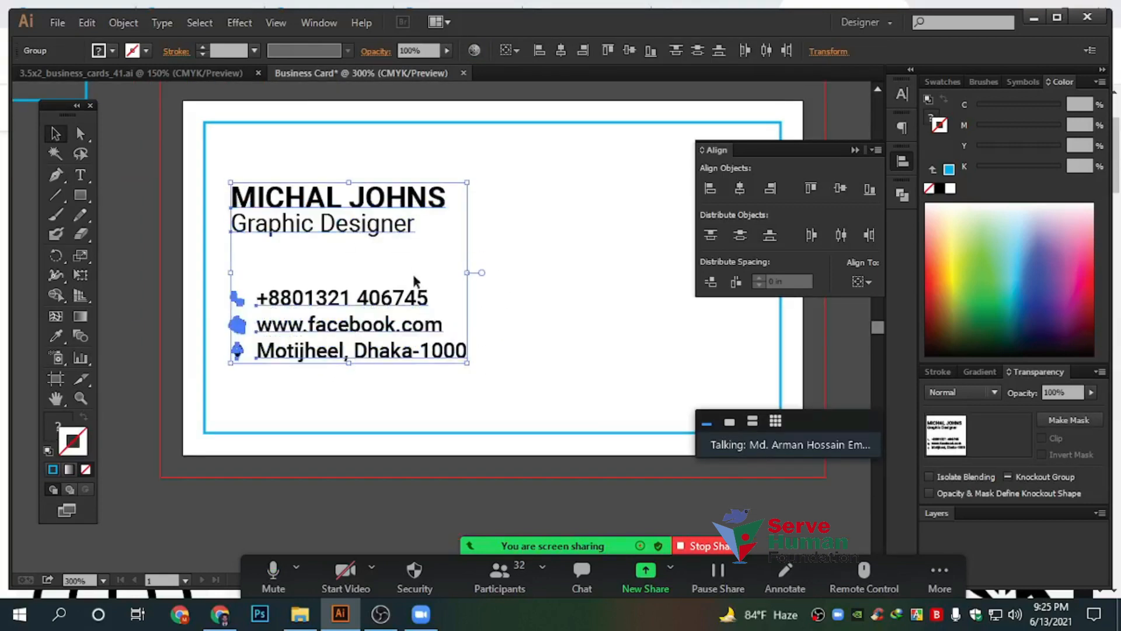
{"action": "left_click", "coordinate": [478, 335]}
{"action": "scroll", "coordinate": [480, 345], "scroll_direction": "down", "scroll_amount": 1}
Place the Real Estate logo in the card's top-right corner, shrunk to about 0.6 in wide
{"action": "left_click_drag", "start_coordinate": [583, 332], "coordinate": [476, 355]}
{"action": "left_click", "coordinate": [660, 283]}
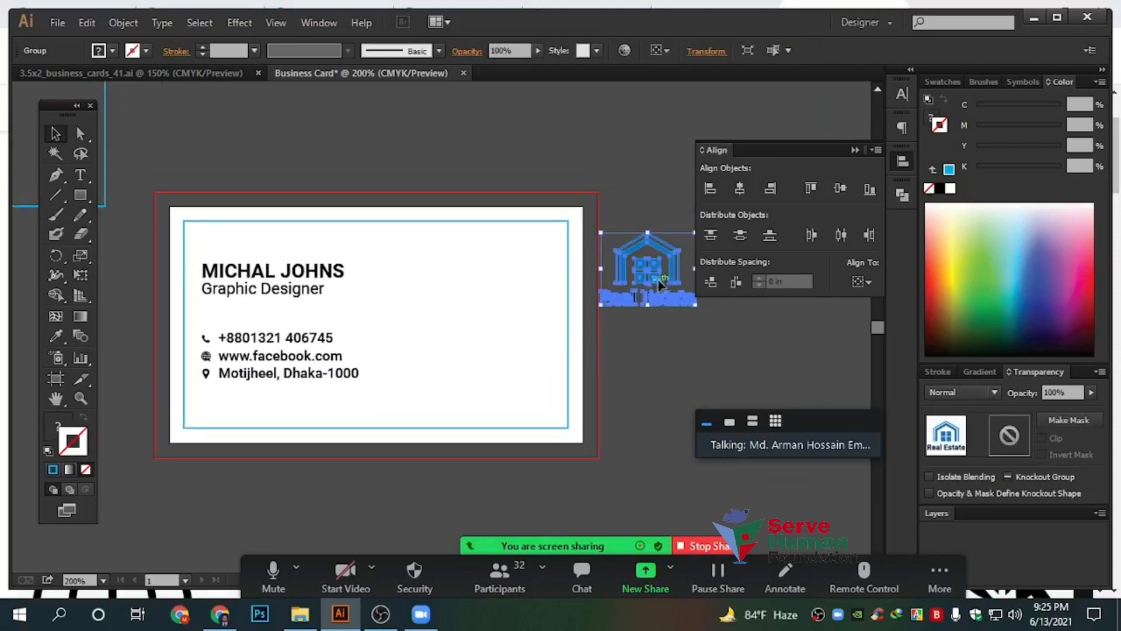
{"action": "left_click_drag", "start_coordinate": [537, 289], "coordinate": [516, 282]}
{"action": "left_click_drag", "start_coordinate": [460, 308], "coordinate": [479, 290]}
Recolour the name line with the Eyedropper to match the dark blue of Real Estate
{"action": "left_click", "coordinate": [535, 325]}
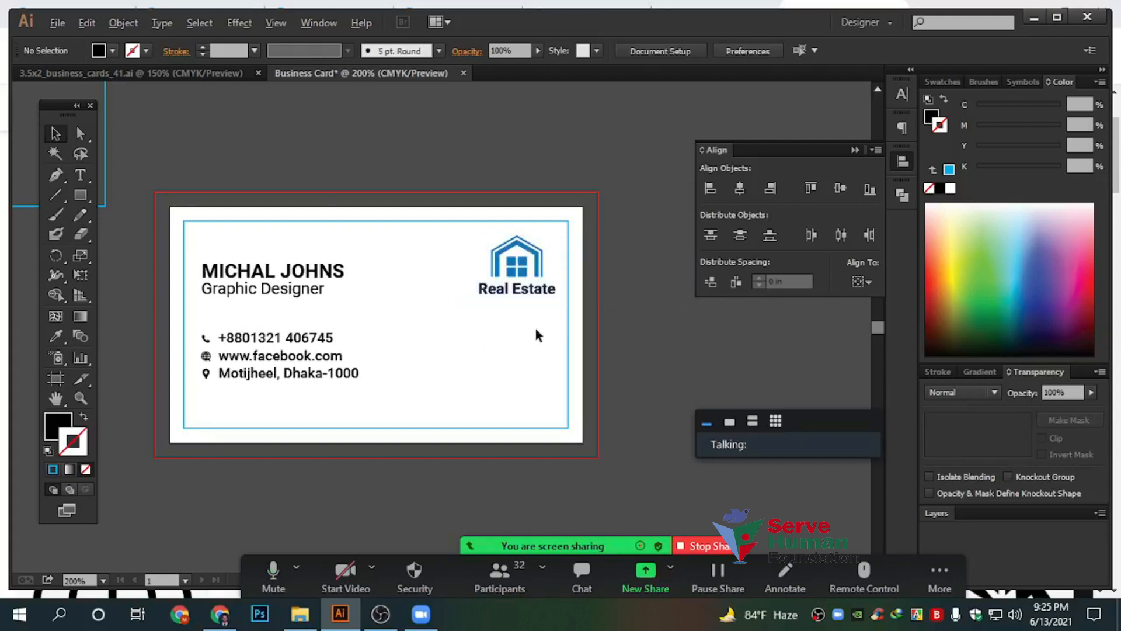
{"action": "scroll", "coordinate": [536, 325], "scroll_direction": "up", "scroll_amount": 1}
{"action": "left_click", "coordinate": [545, 277]}
{"action": "left_click", "coordinate": [360, 355]}
{"action": "left_click_drag", "start_coordinate": [398, 333], "coordinate": [576, 361]}
{"action": "left_click_drag", "start_coordinate": [162, 212], "coordinate": [390, 292]}
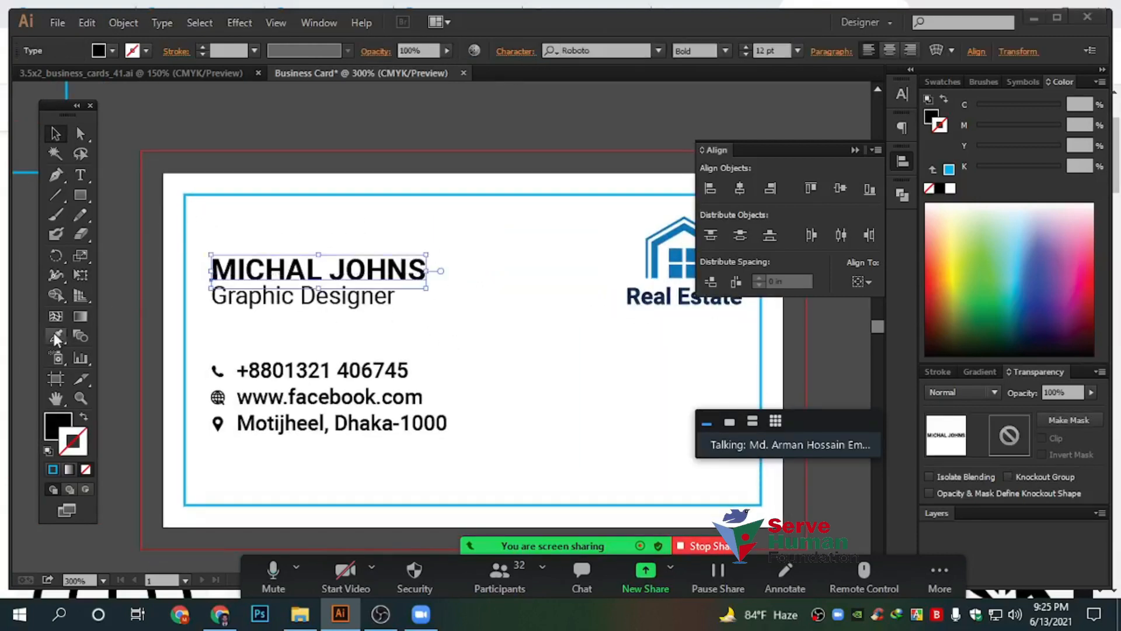
{"action": "left_click", "coordinate": [671, 292]}
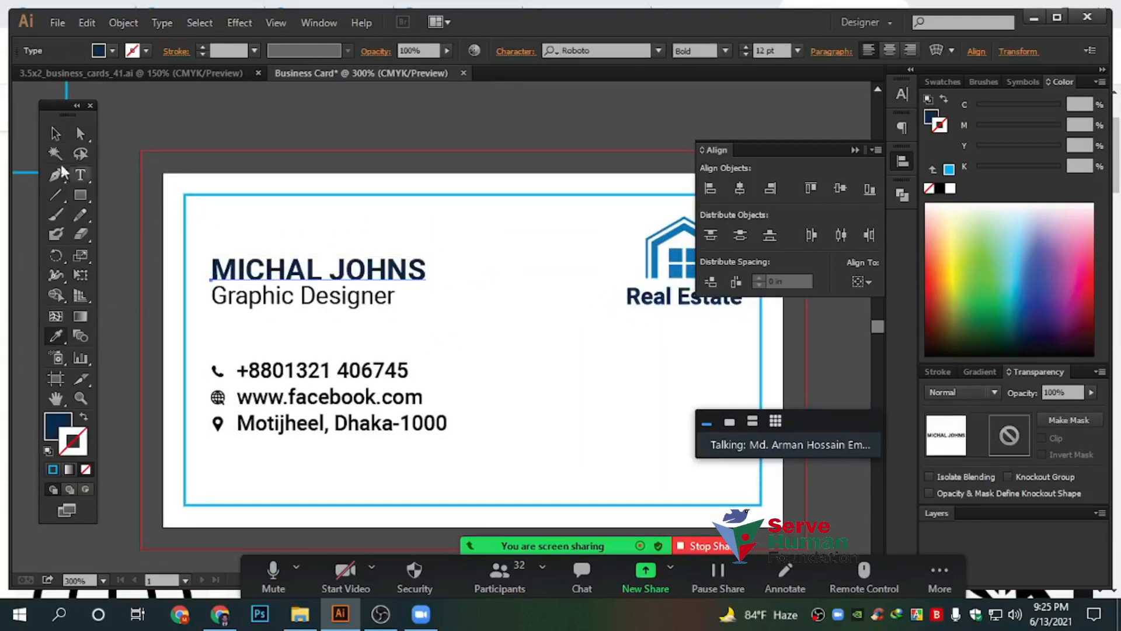
{"action": "left_click", "coordinate": [56, 133]}
{"action": "left_click", "coordinate": [286, 185]}
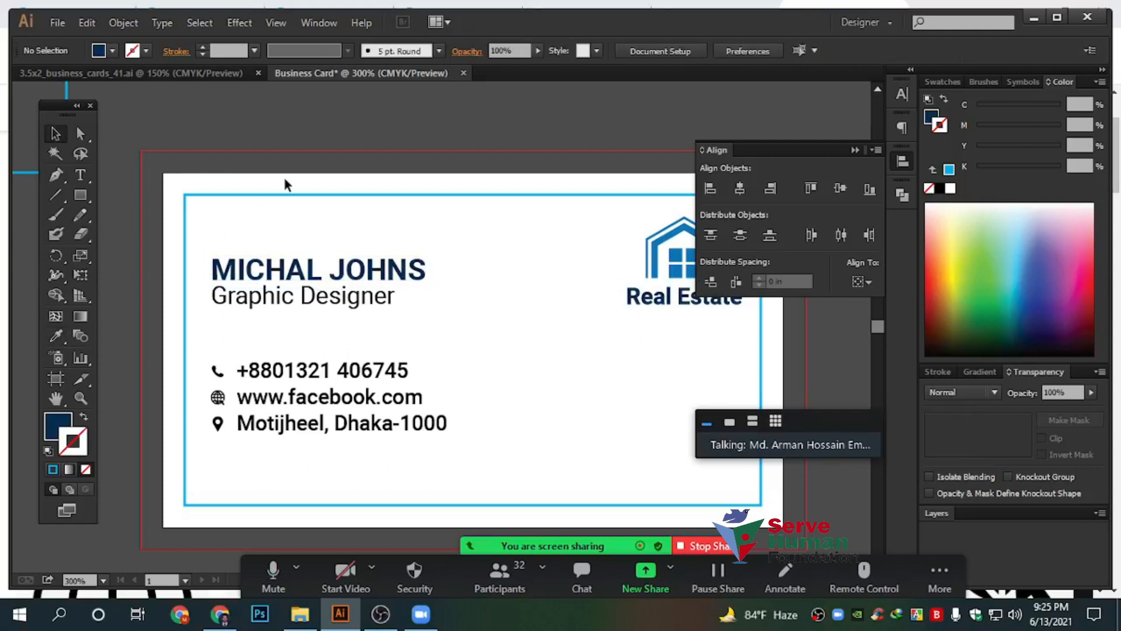
Enlarge the Real Estate logo and vertically centre it on the artboard
{"action": "scroll", "coordinate": [483, 283], "scroll_direction": "down", "scroll_amount": 1}
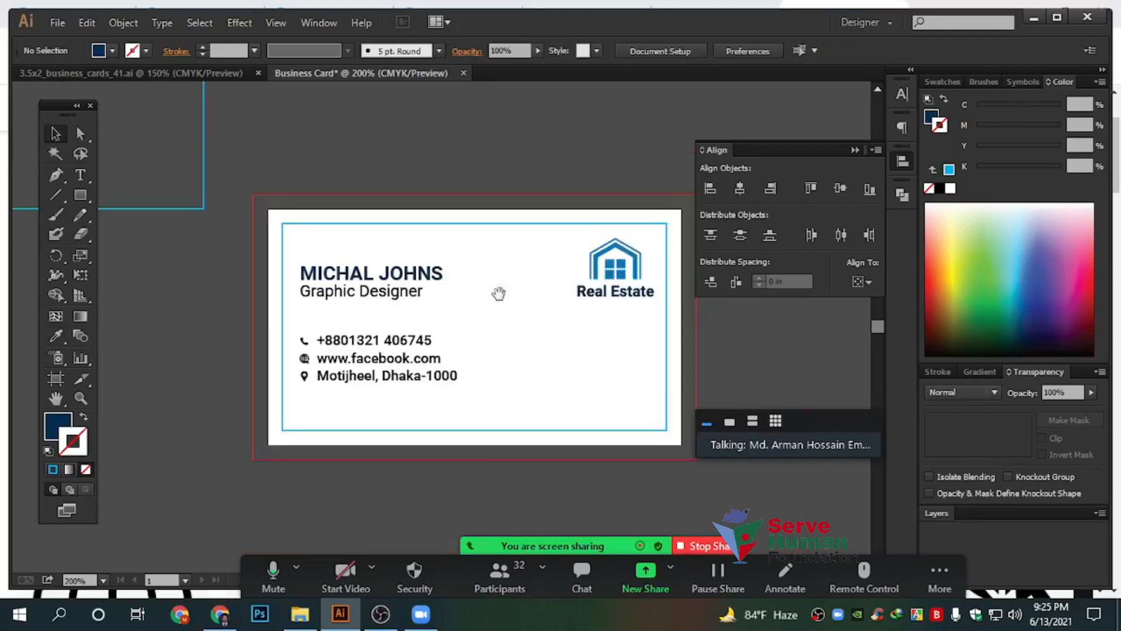
{"action": "left_click_drag", "start_coordinate": [498, 292], "coordinate": [366, 272]}
{"action": "left_click_drag", "start_coordinate": [370, 315], "coordinate": [457, 313]}
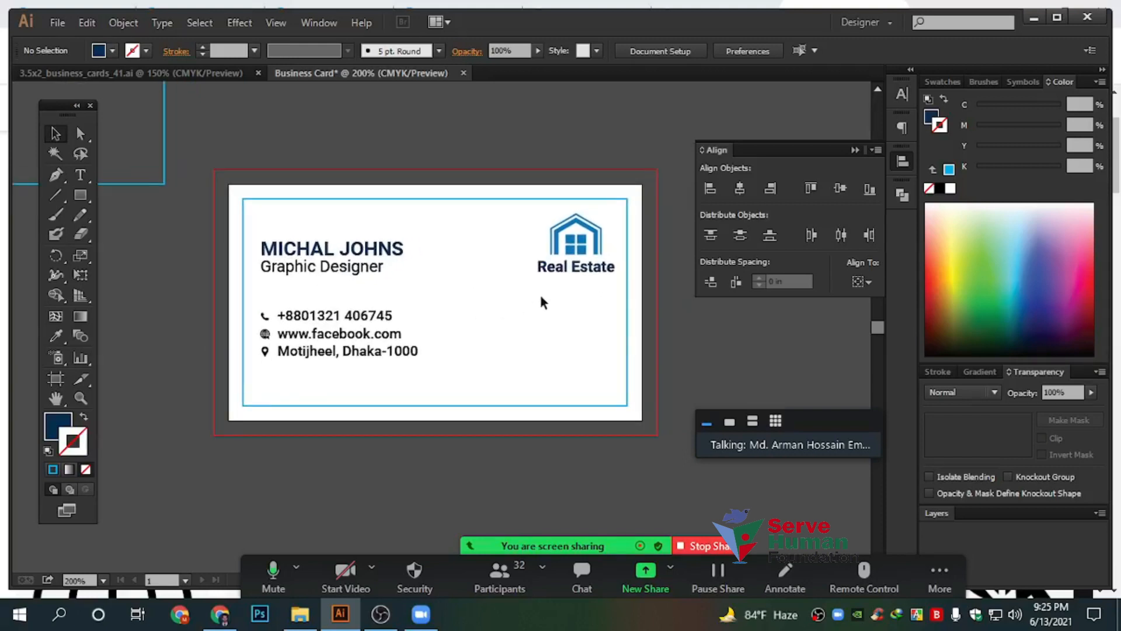
{"action": "left_click", "coordinate": [583, 269]}
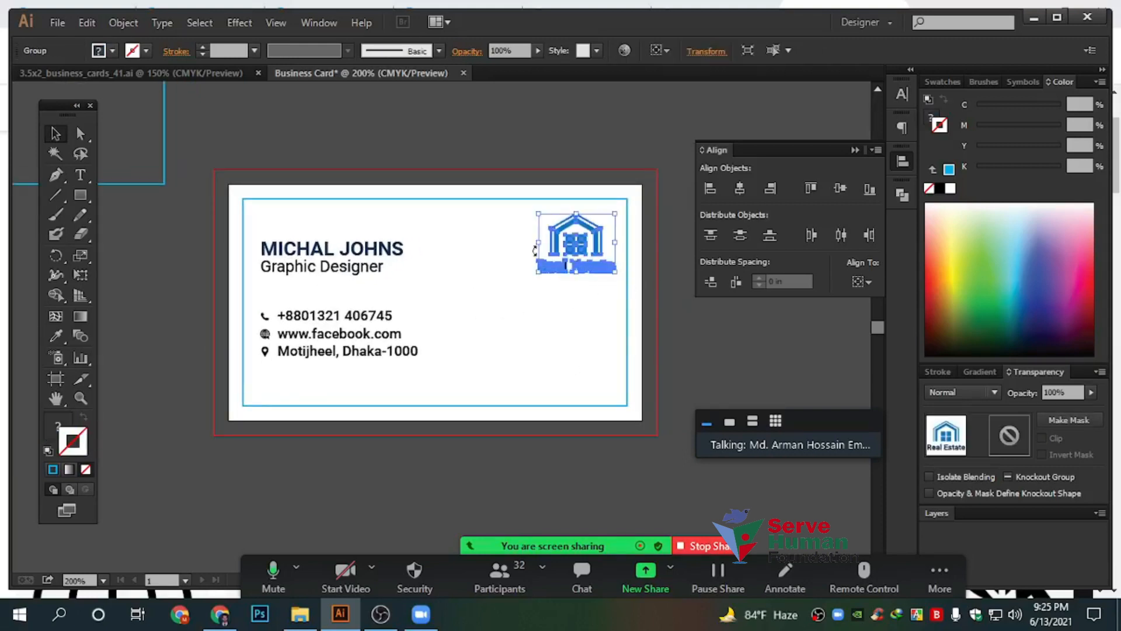
{"action": "left_click_drag", "start_coordinate": [538, 247], "coordinate": [494, 243]}
{"action": "left_click", "coordinate": [862, 281]}
{"action": "left_click", "coordinate": [881, 337]}
{"action": "left_click", "coordinate": [841, 188]}
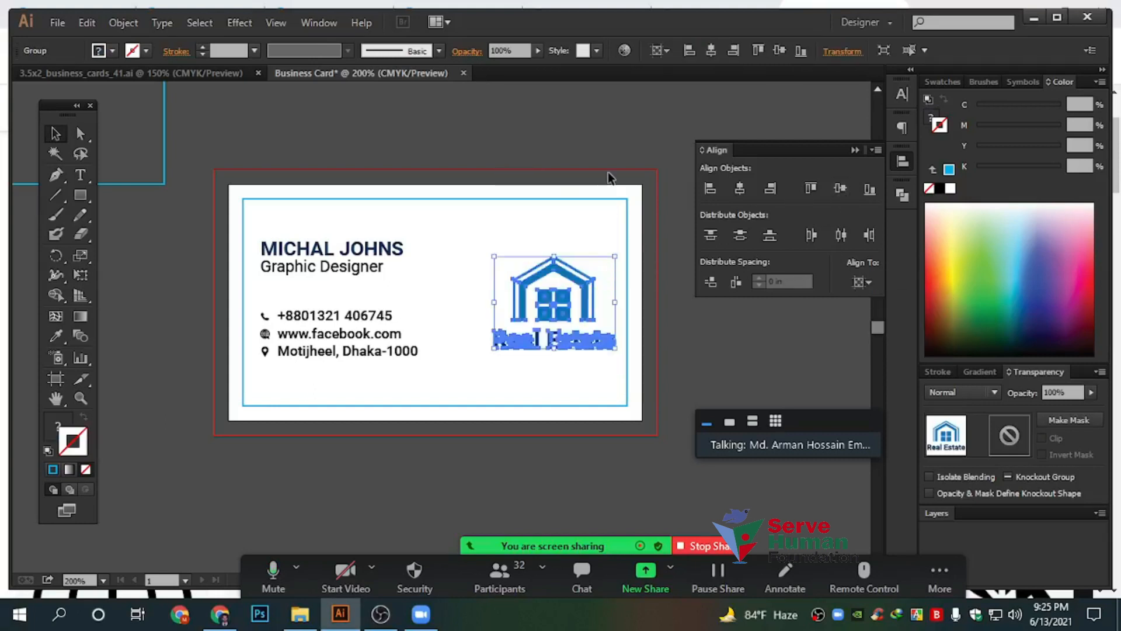
{"action": "left_click", "coordinate": [609, 175]}
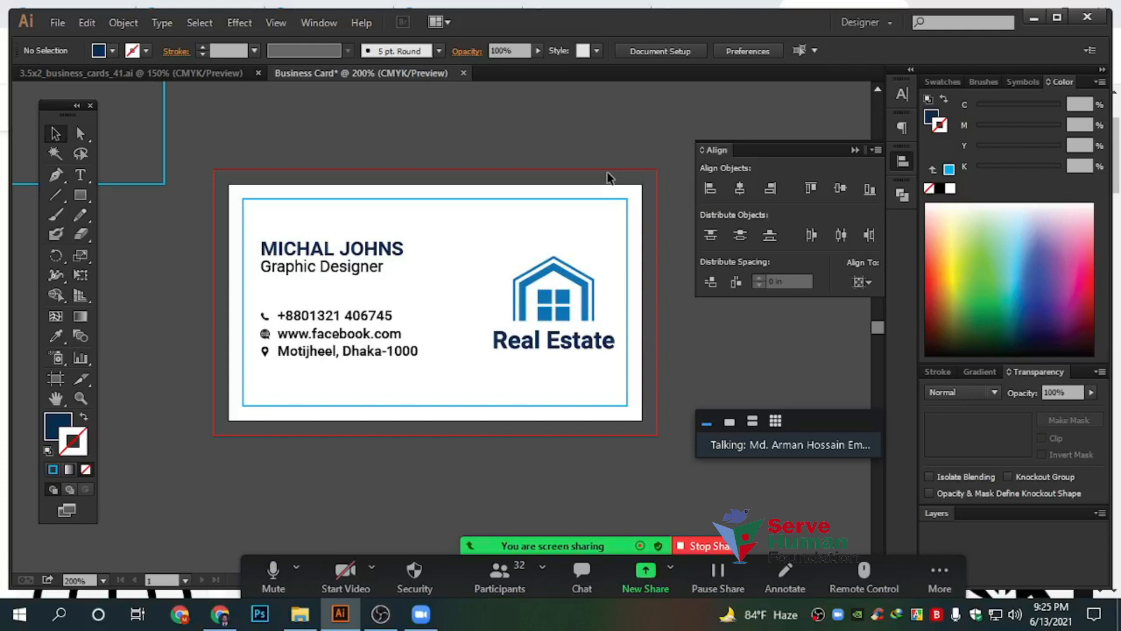
Select all of the card's text, icons and logo
{"action": "scroll", "coordinate": [456, 253], "scroll_direction": "down", "scroll_amount": 1}
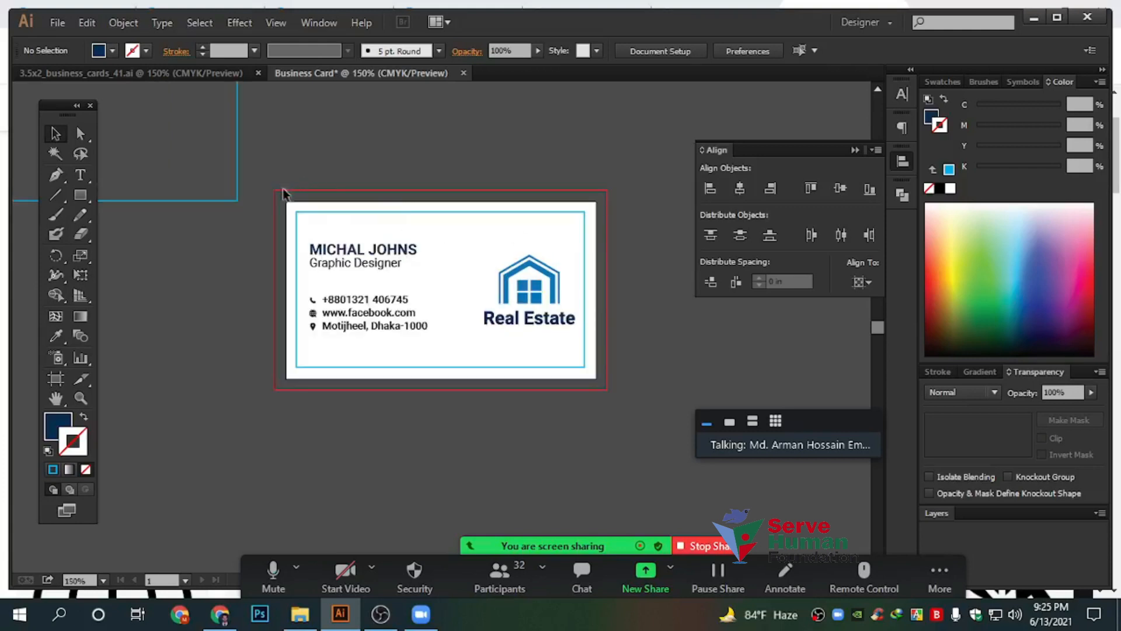
{"action": "scroll", "coordinate": [286, 224], "scroll_direction": "up", "scroll_amount": 2}
{"action": "scroll", "coordinate": [259, 199], "scroll_direction": "down", "scroll_amount": 1}
{"action": "scroll", "coordinate": [297, 279], "scroll_direction": "up", "scroll_amount": 3}
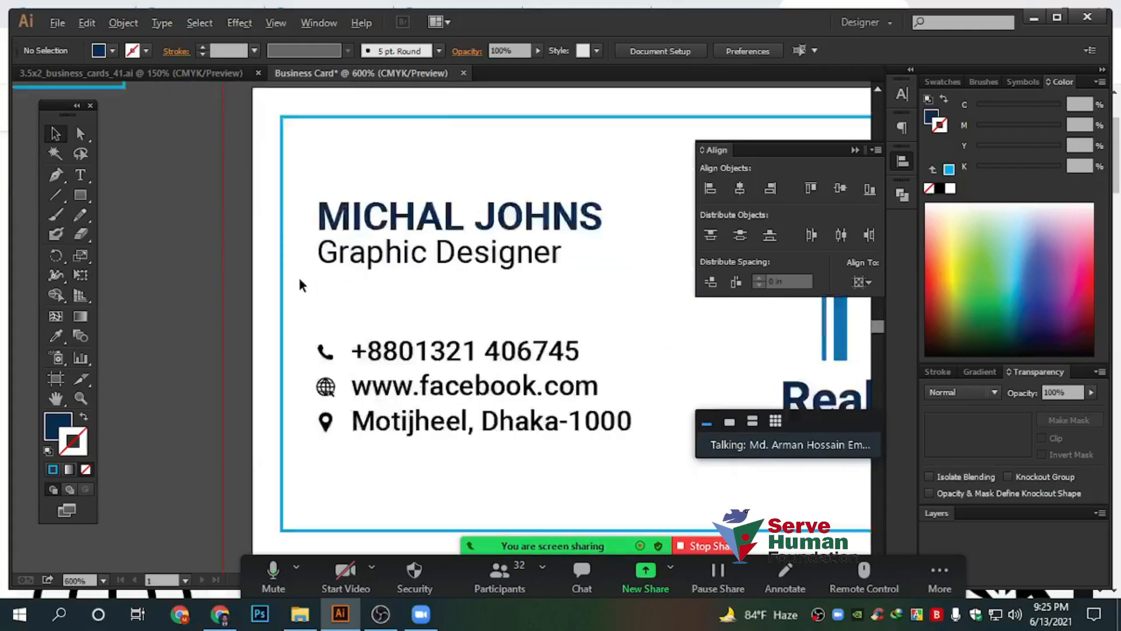
{"action": "left_click", "coordinate": [328, 252]}
{"action": "scroll", "coordinate": [315, 247], "scroll_direction": "down", "scroll_amount": 2}
{"action": "left_click_drag", "start_coordinate": [603, 344], "coordinate": [747, 377]}
{"action": "left_click_drag", "start_coordinate": [435, 369], "coordinate": [250, 364]}
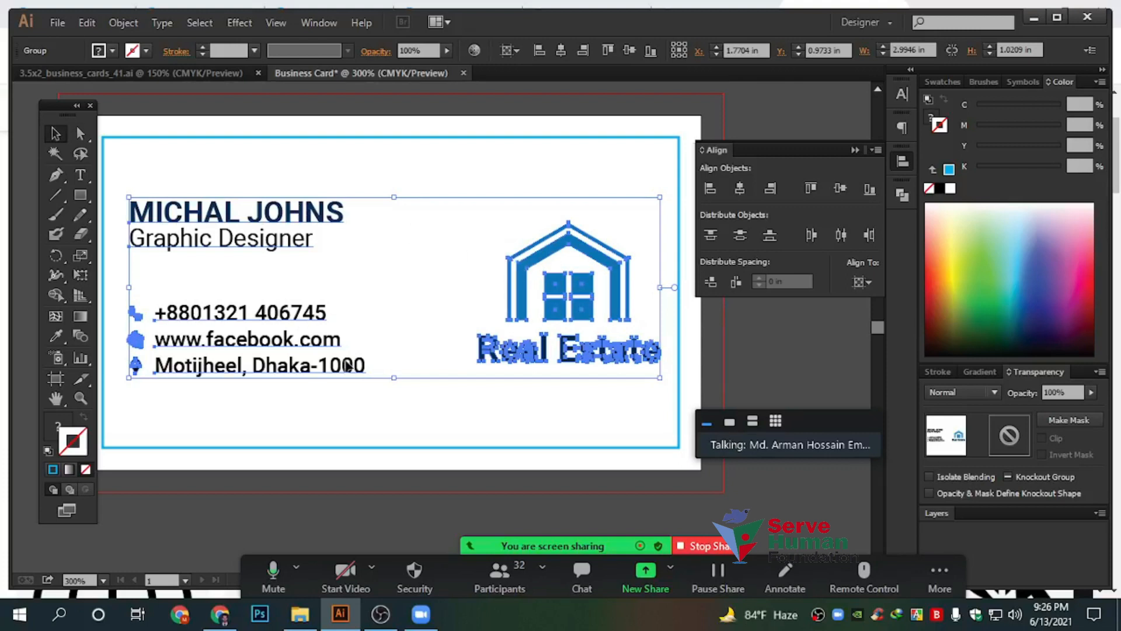
Shift the card contents left and down, then undo that move
{"action": "left_click_drag", "start_coordinate": [341, 154], "coordinate": [342, 154]}
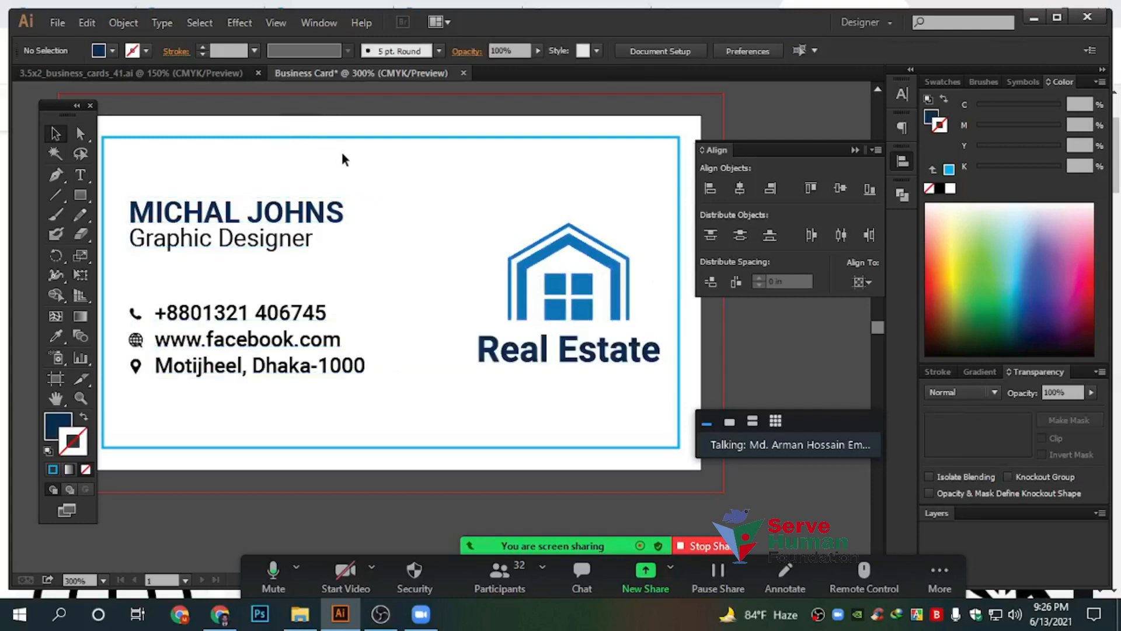
{"action": "left_click_drag", "start_coordinate": [263, 165], "coordinate": [419, 173]}
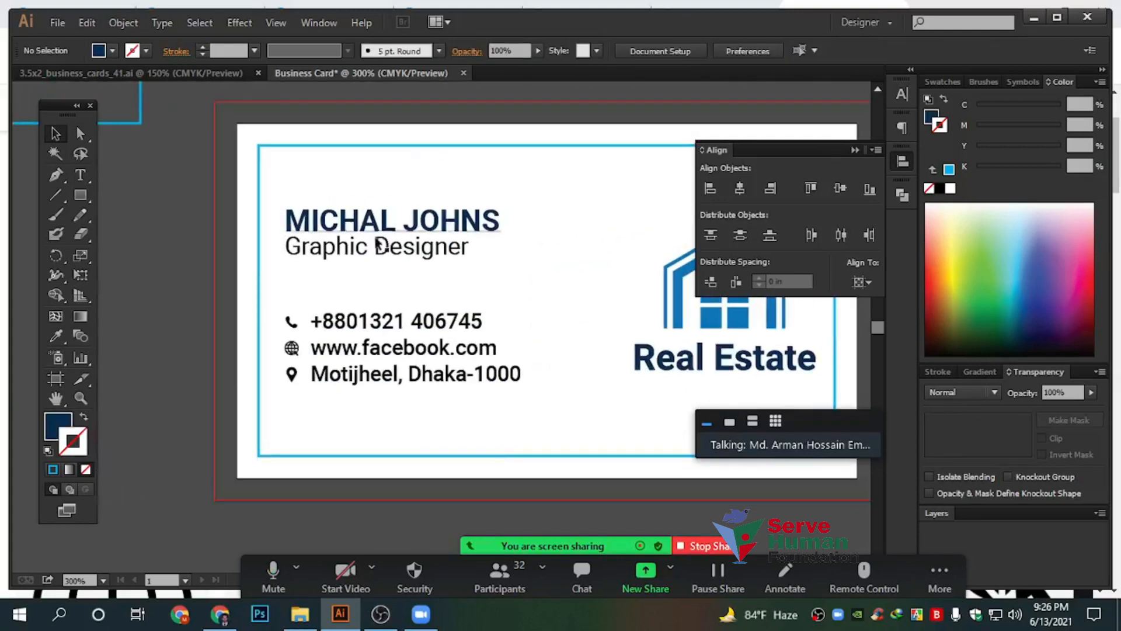
{"action": "left_click_drag", "start_coordinate": [373, 251], "coordinate": [341, 258]}
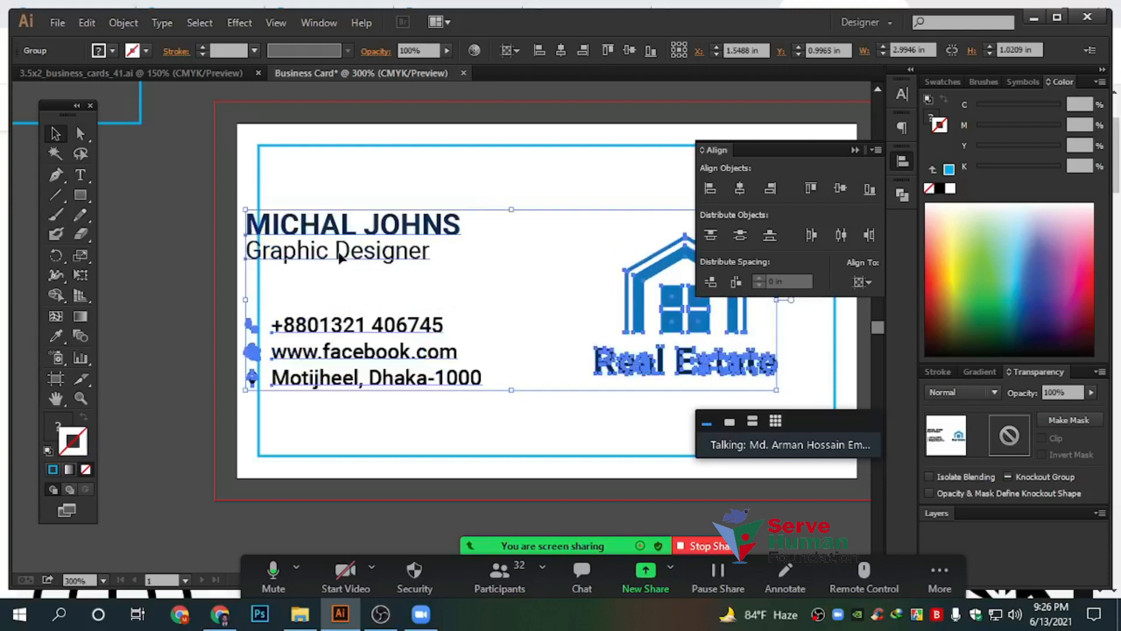
{"action": "left_click", "coordinate": [225, 275]}
{"action": "key", "text": "ctrl+z"}
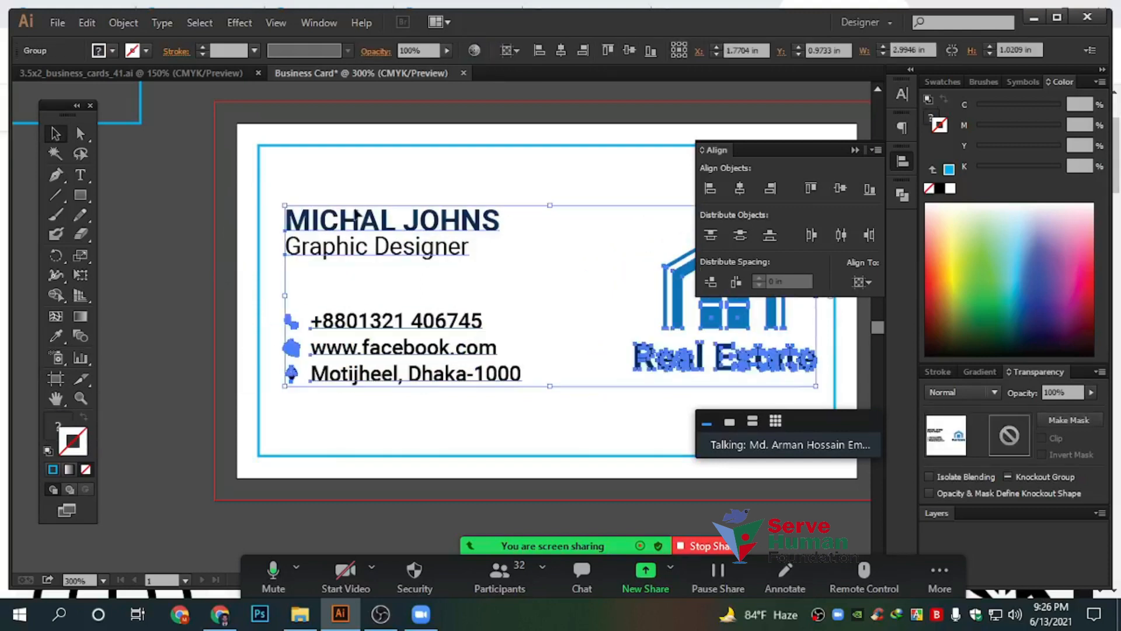
{"action": "left_click", "coordinate": [298, 163]}
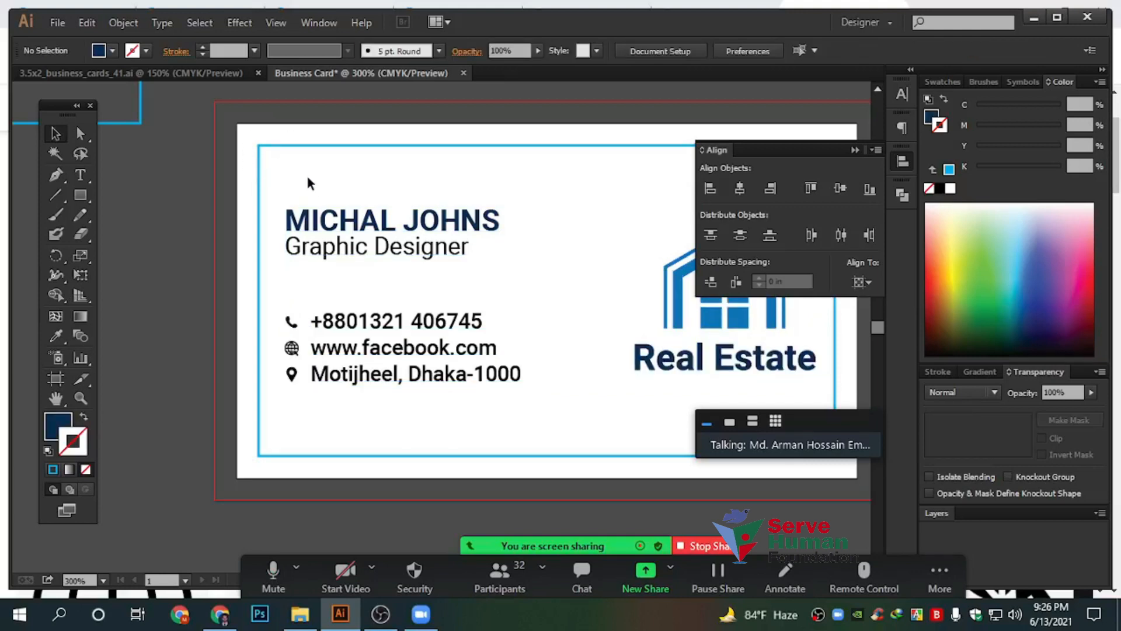
{"action": "scroll", "coordinate": [312, 186], "scroll_direction": "down", "scroll_amount": 2}
{"action": "left_click_drag", "start_coordinate": [426, 192], "coordinate": [440, 344]}
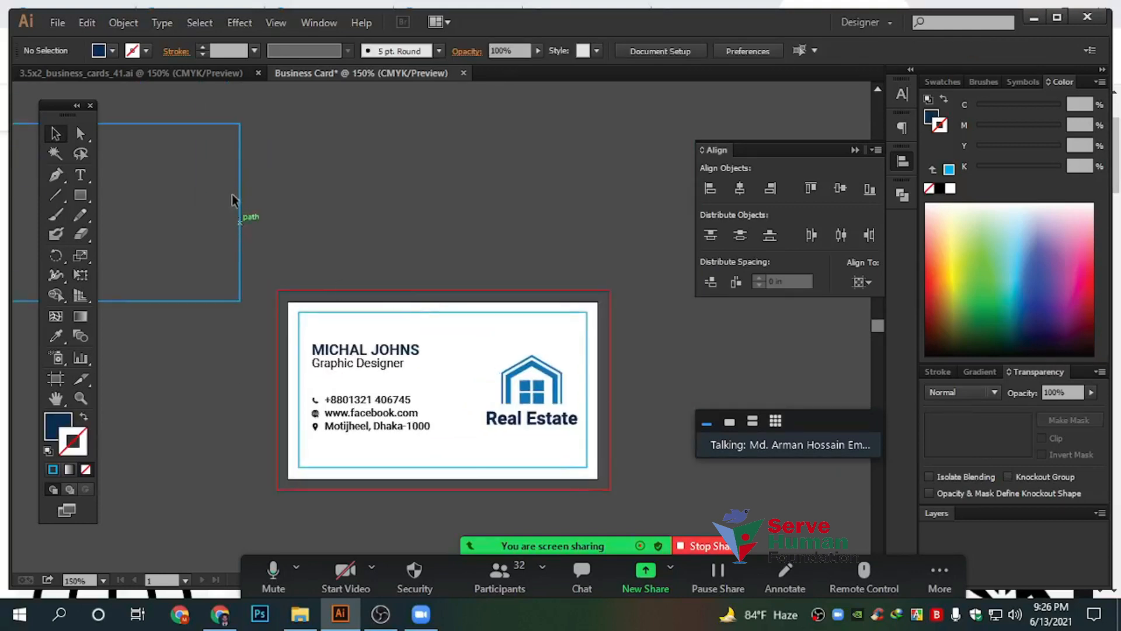
Centre the spare blue rectangle horizontally and vertically on the artboard
{"action": "left_click_drag", "start_coordinate": [238, 175], "coordinate": [591, 295]}
{"action": "left_click", "coordinate": [862, 284]}
{"action": "left_click", "coordinate": [884, 335]}
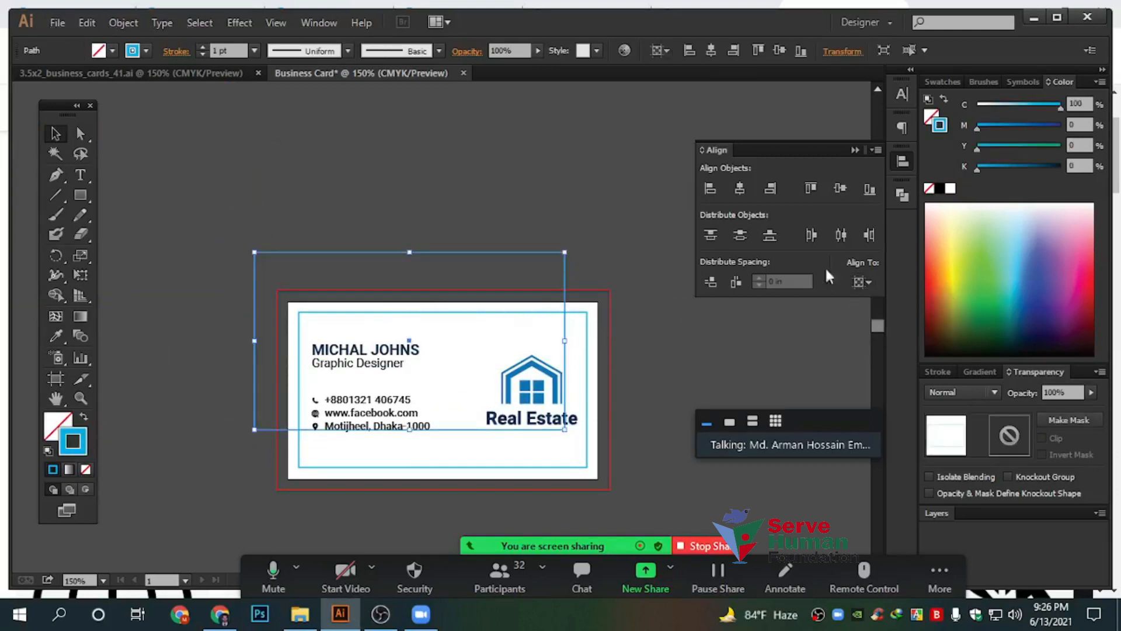
{"action": "left_click", "coordinate": [736, 189]}
{"action": "left_click", "coordinate": [840, 188]}
{"action": "left_click", "coordinate": [600, 320]}
Create a 0.125 in outward Offset Path copy of the outer blue rectangle
{"action": "scroll", "coordinate": [601, 320], "scroll_direction": "up", "scroll_amount": 2}
{"action": "left_click", "coordinate": [597, 289]}
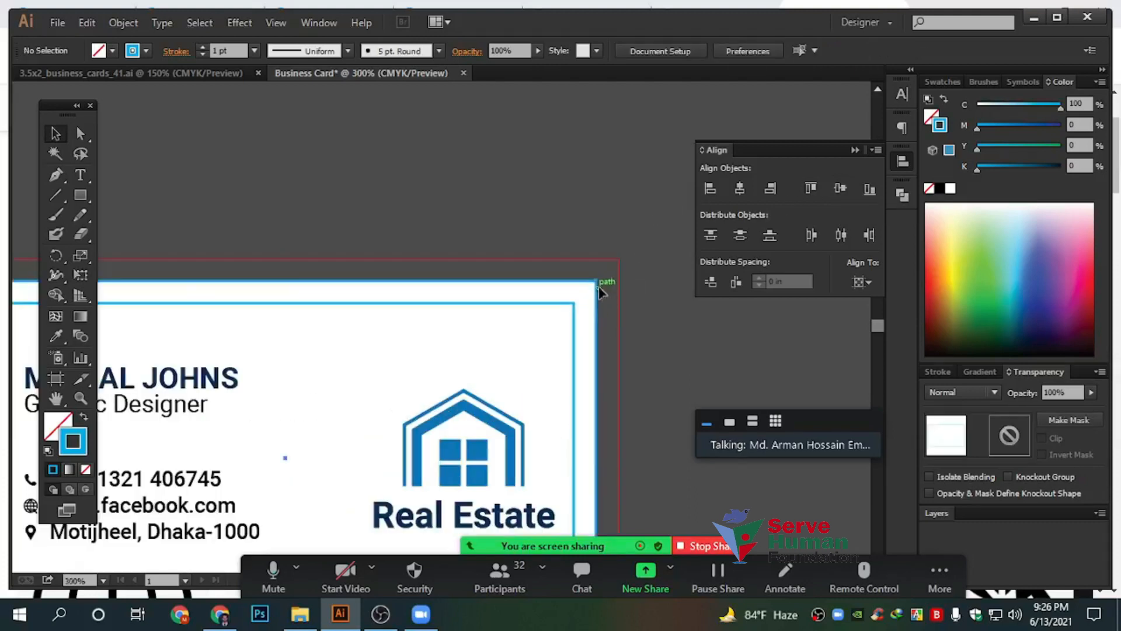
{"action": "scroll", "coordinate": [615, 285], "scroll_direction": "down", "scroll_amount": 1}
{"action": "left_click_drag", "start_coordinate": [641, 286], "coordinate": [574, 208]}
{"action": "scroll", "coordinate": [577, 215], "scroll_direction": "up", "scroll_amount": 2}
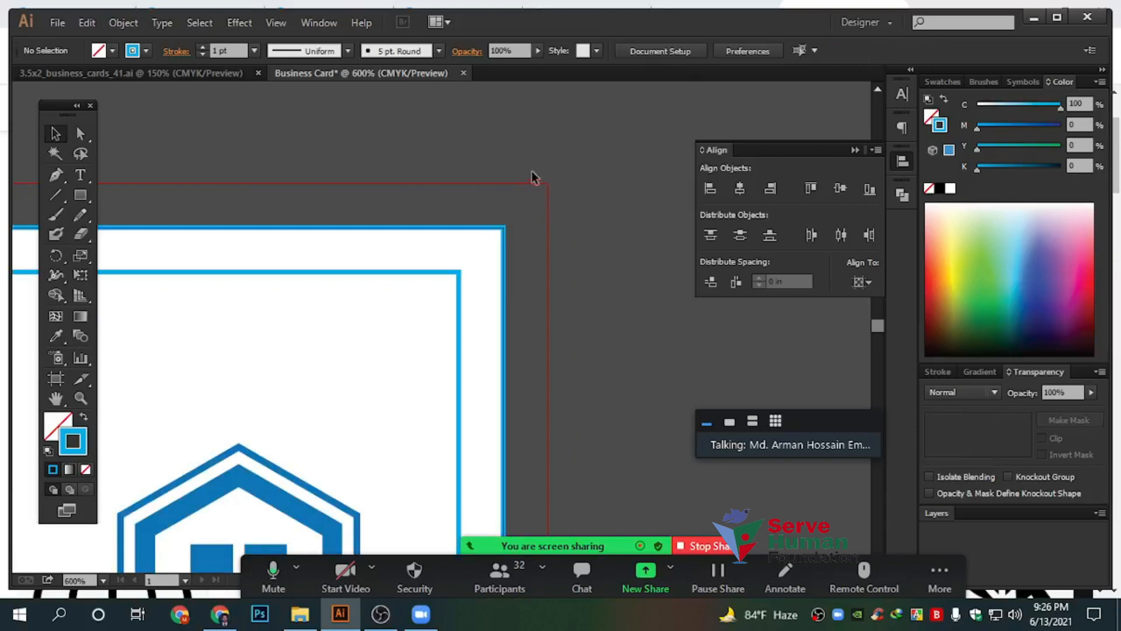
{"action": "left_click", "coordinate": [502, 229]}
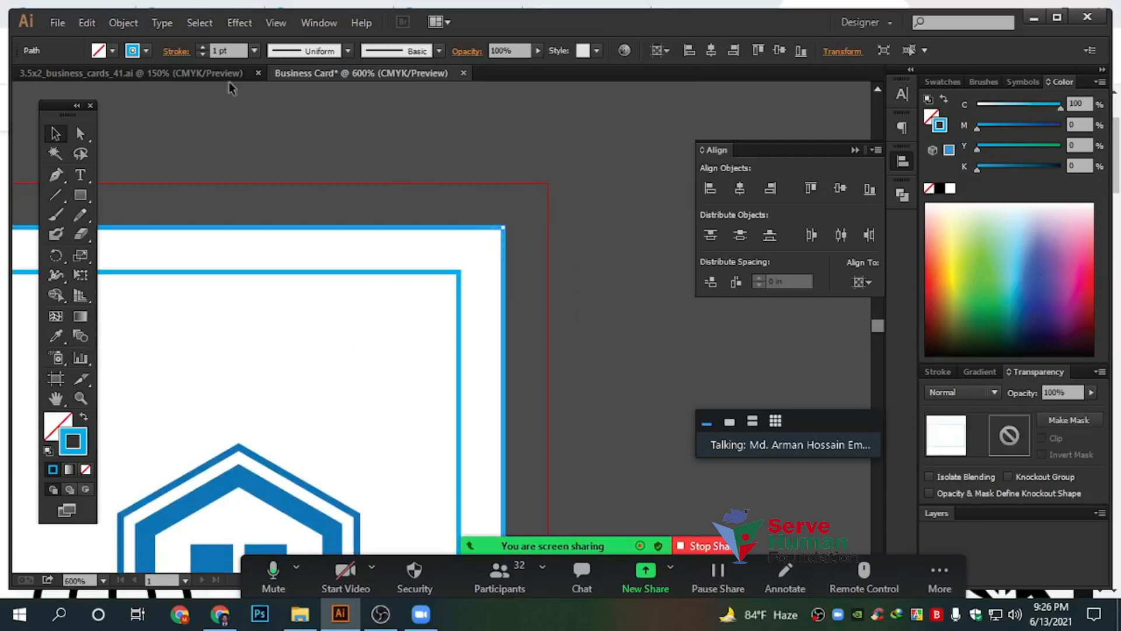
{"action": "left_click", "coordinate": [134, 26]}
{"action": "mouse_move", "coordinate": [199, 351]}
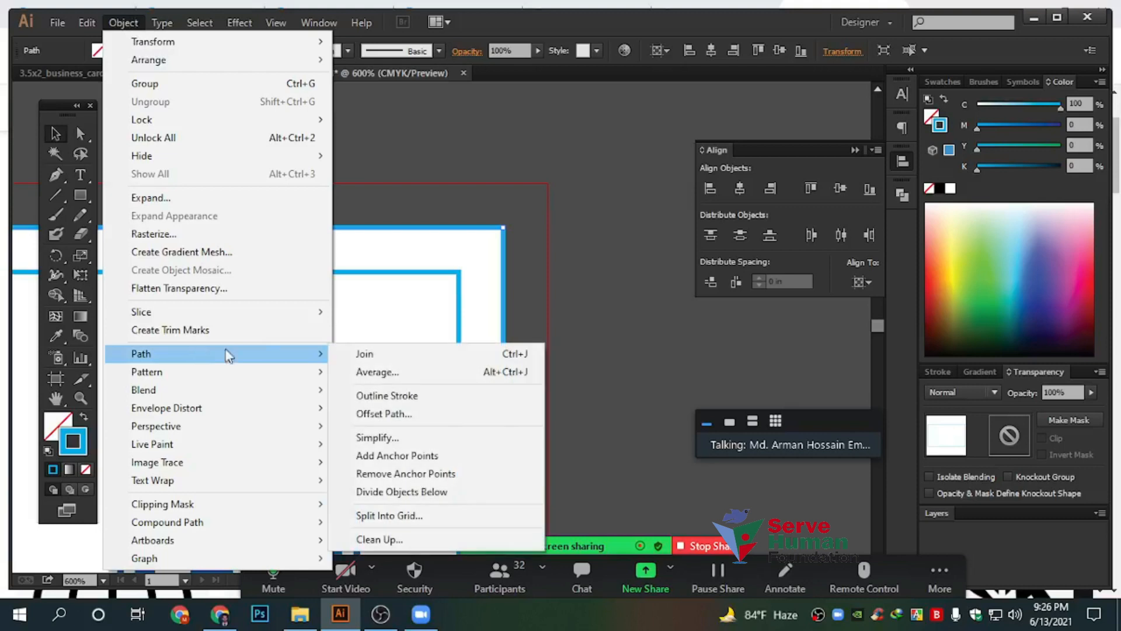
{"action": "left_click", "coordinate": [402, 414]}
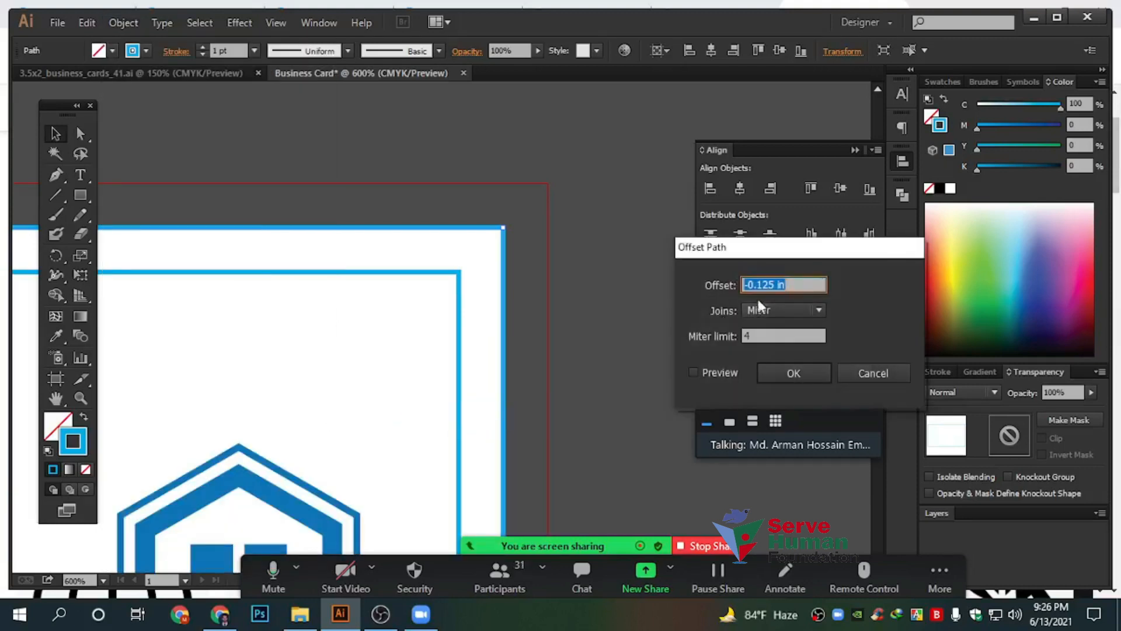
{"action": "left_click", "coordinate": [749, 285]}
{"action": "key", "text": "BackSpace"}
{"action": "left_click", "coordinate": [793, 373]}
{"action": "left_click", "coordinate": [590, 260]}
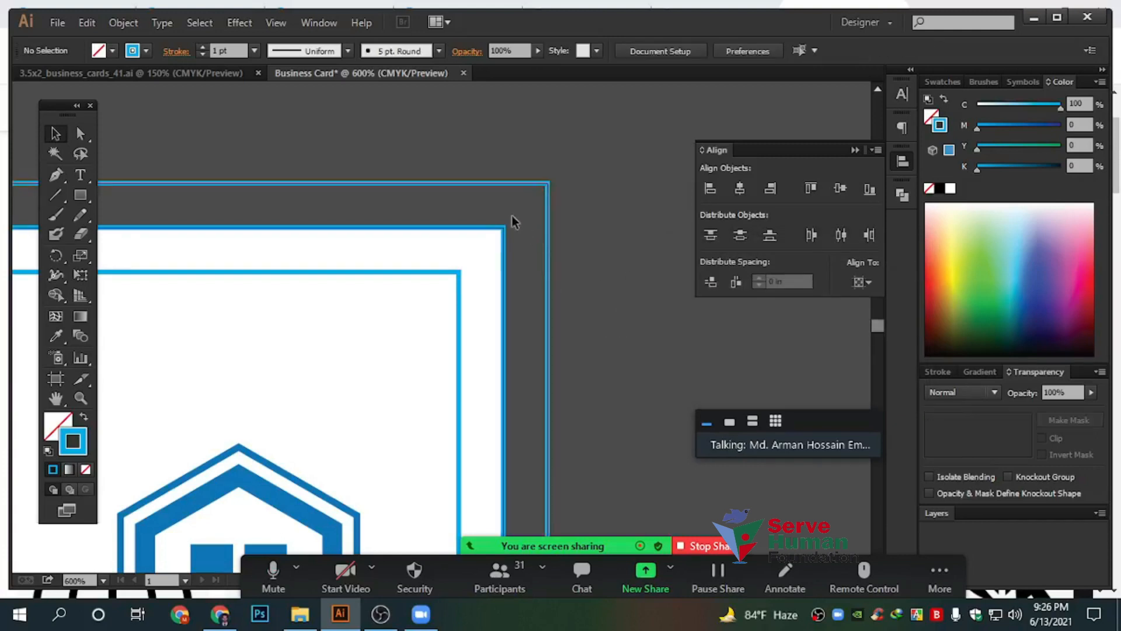
Swap the background rectangle's fill and stroke so it has no outline
{"action": "scroll", "coordinate": [555, 287], "scroll_direction": "down", "scroll_amount": 2}
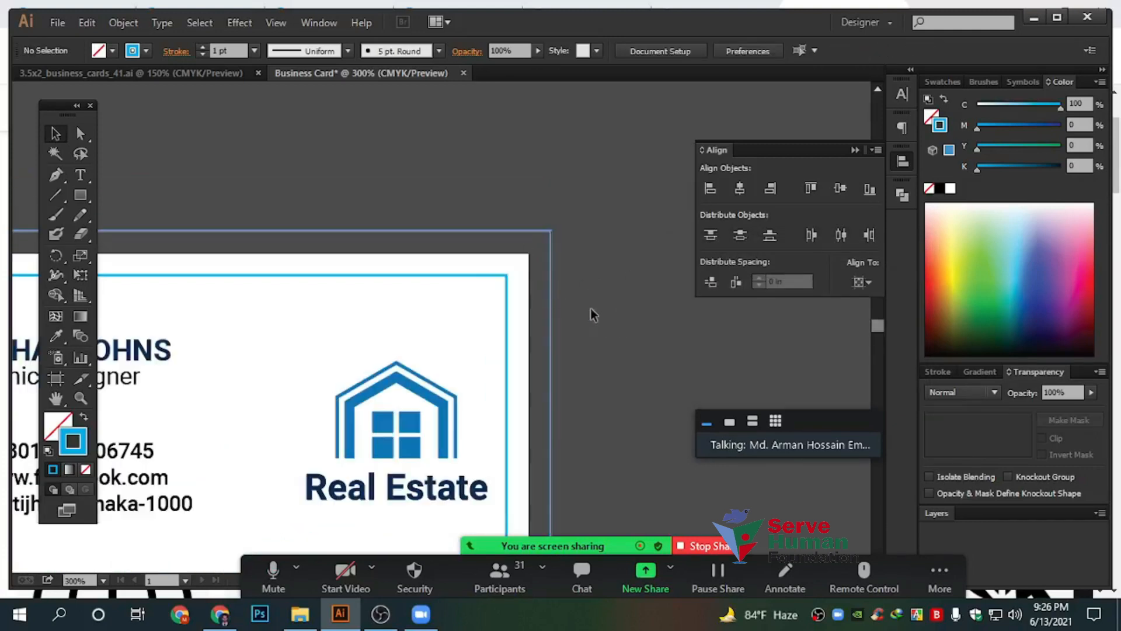
{"action": "left_click", "coordinate": [542, 232]}
{"action": "left_click", "coordinate": [952, 187]}
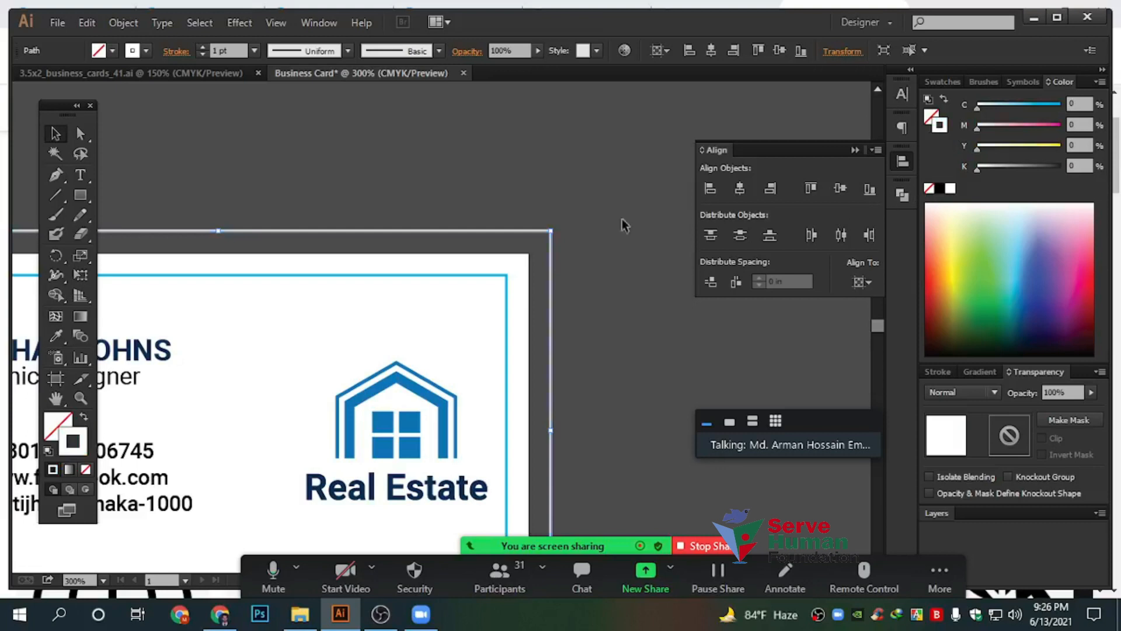
{"action": "left_click", "coordinate": [83, 416]}
{"action": "left_click", "coordinate": [62, 425]}
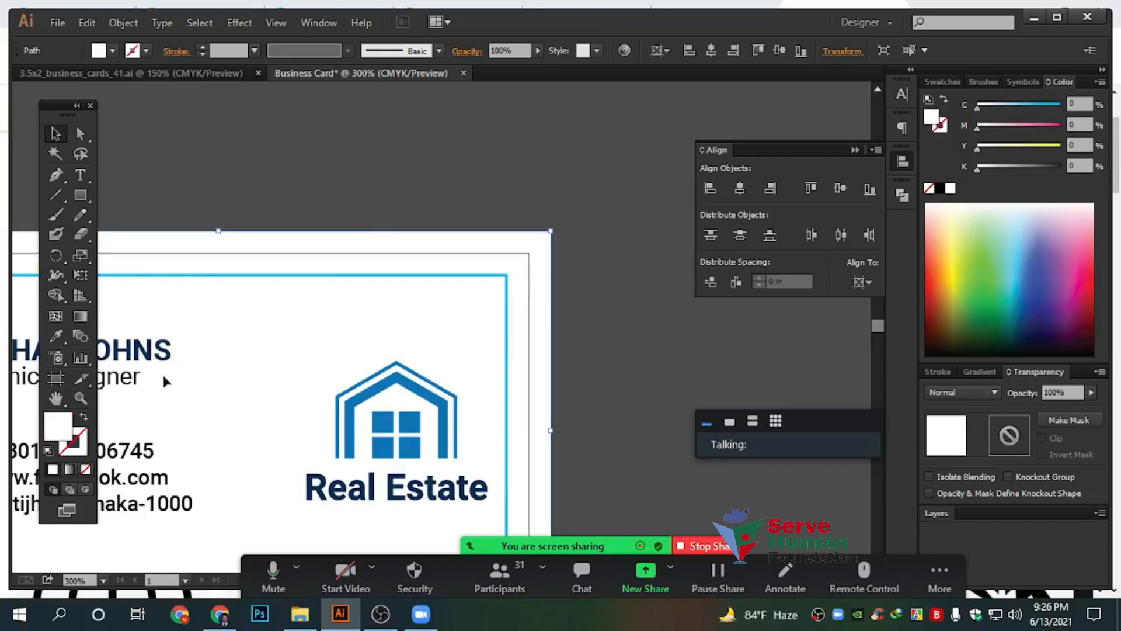
{"action": "left_click", "coordinate": [367, 225]}
Tint the background rectangle's fill light blue, about 12% cyan
{"action": "scroll", "coordinate": [369, 236], "scroll_direction": "down", "scroll_amount": 1}
{"action": "scroll", "coordinate": [369, 240], "scroll_direction": "down", "scroll_amount": 1}
{"action": "left_click", "coordinate": [459, 235]}
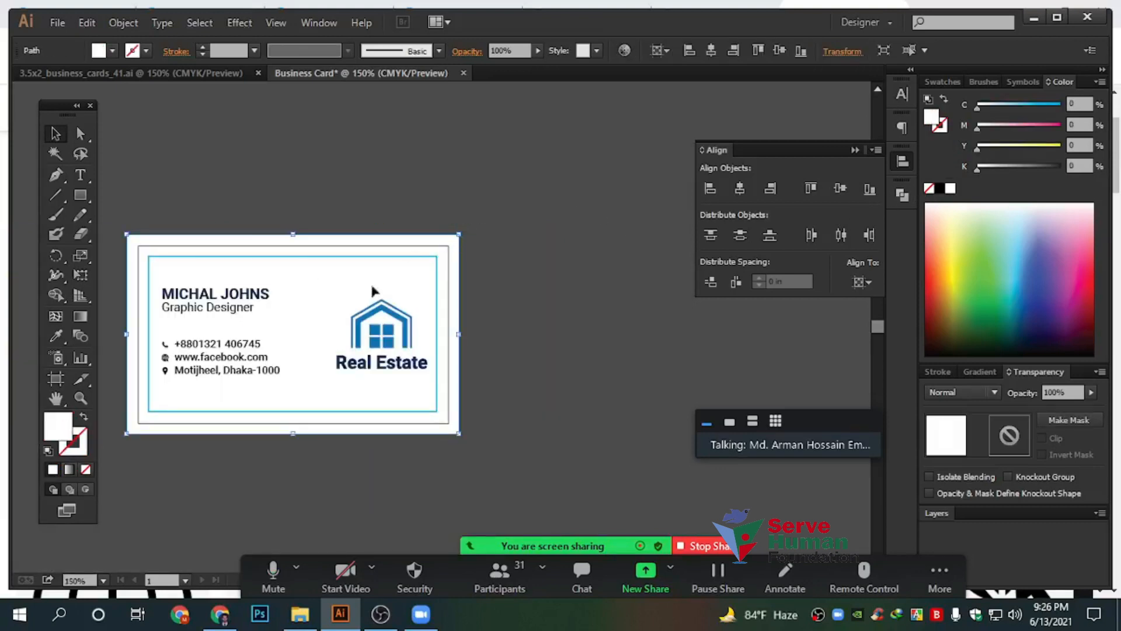
{"action": "left_click", "coordinate": [986, 111]}
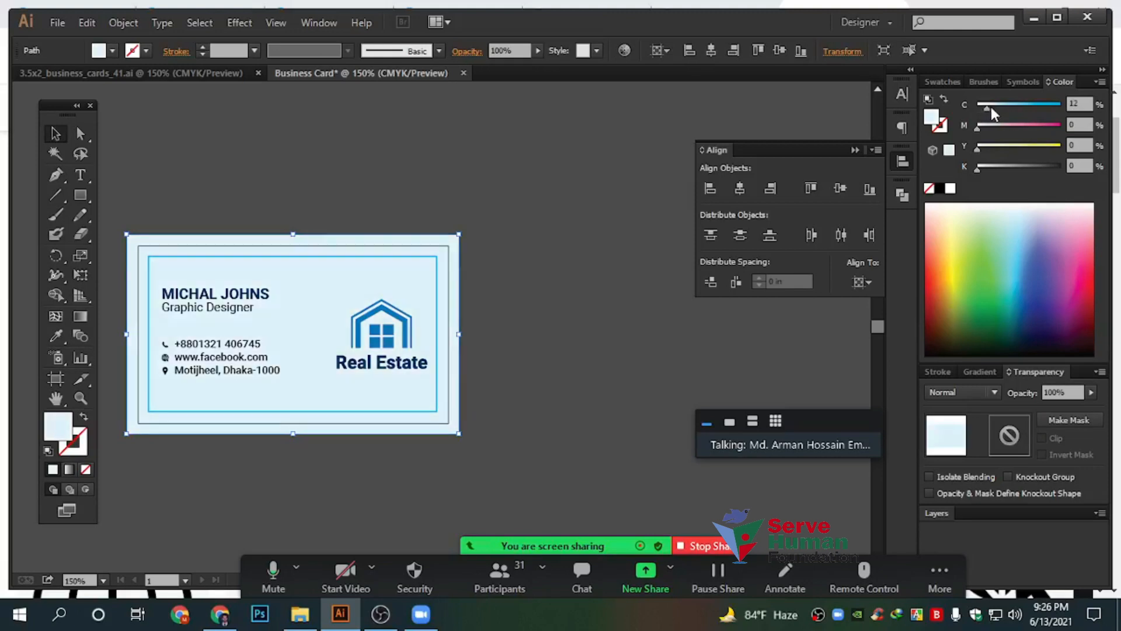
{"action": "left_click", "coordinate": [455, 164]}
Close the alignment options and pan around to review the card and Real Estate logo
{"action": "left_click_drag", "start_coordinate": [456, 164], "coordinate": [684, 150]}
{"action": "left_click", "coordinate": [854, 150]}
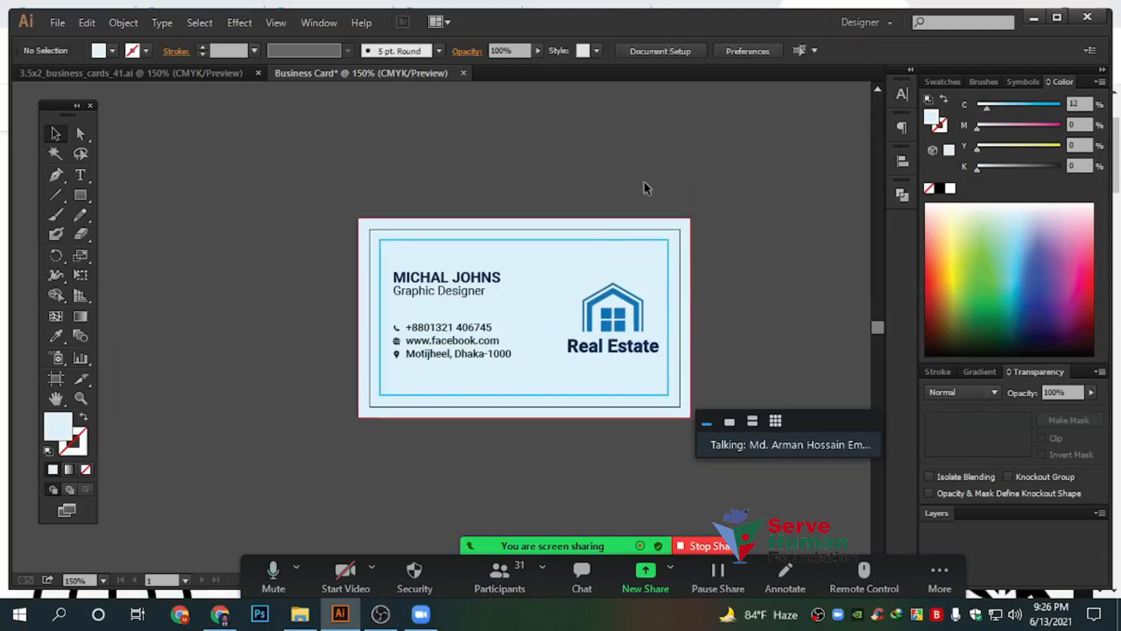
{"action": "scroll", "coordinate": [642, 188], "scroll_direction": "up", "scroll_amount": 2}
{"action": "scroll", "coordinate": [740, 143], "scroll_direction": "down", "scroll_amount": 2}
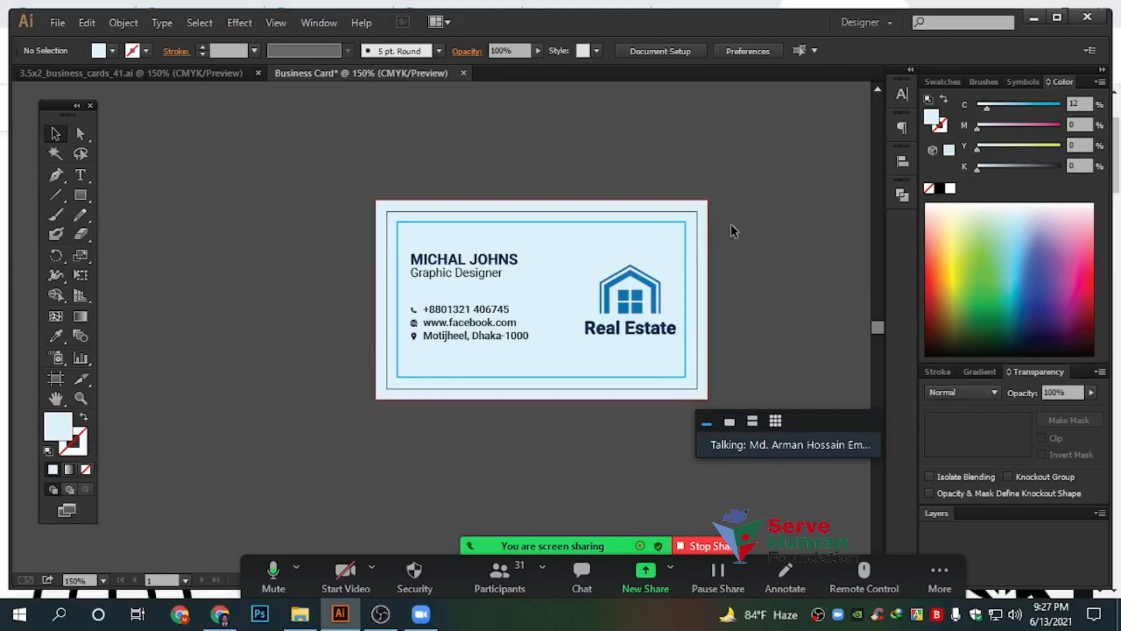
{"action": "scroll", "coordinate": [739, 231], "scroll_direction": "up", "scroll_amount": 1}
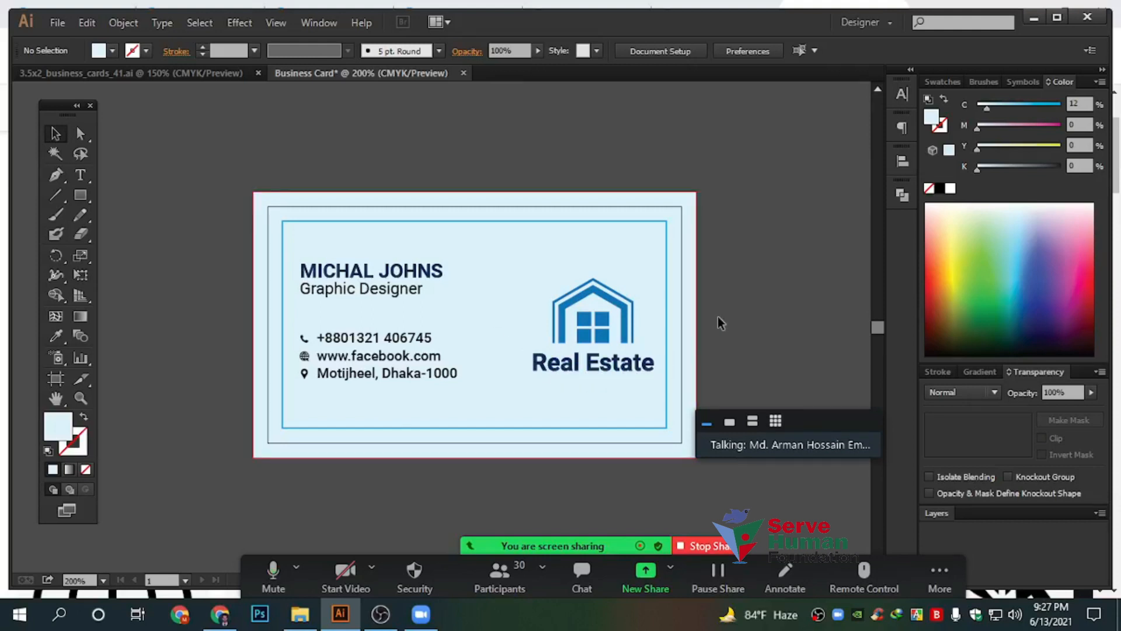
{"action": "left_click_drag", "start_coordinate": [745, 308], "coordinate": [681, 281]}
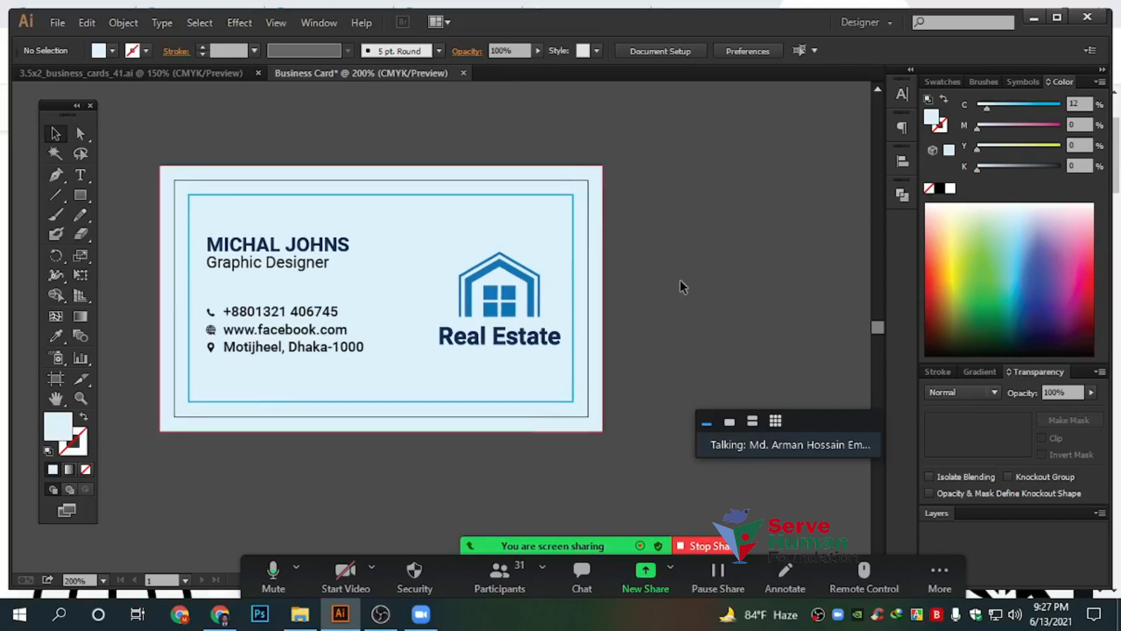
{"action": "scroll", "coordinate": [566, 309], "scroll_direction": "up", "scroll_amount": 2}
{"action": "scroll", "coordinate": [628, 306], "scroll_direction": "down", "scroll_amount": 2}
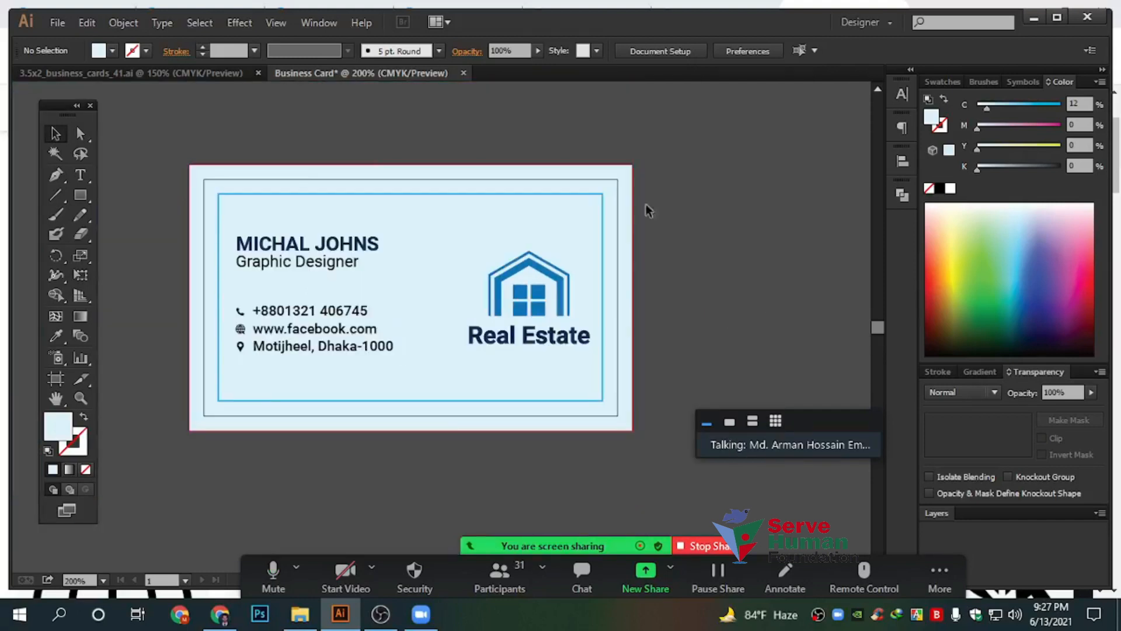
{"action": "scroll", "coordinate": [130, 170], "scroll_direction": "up", "scroll_amount": 3}
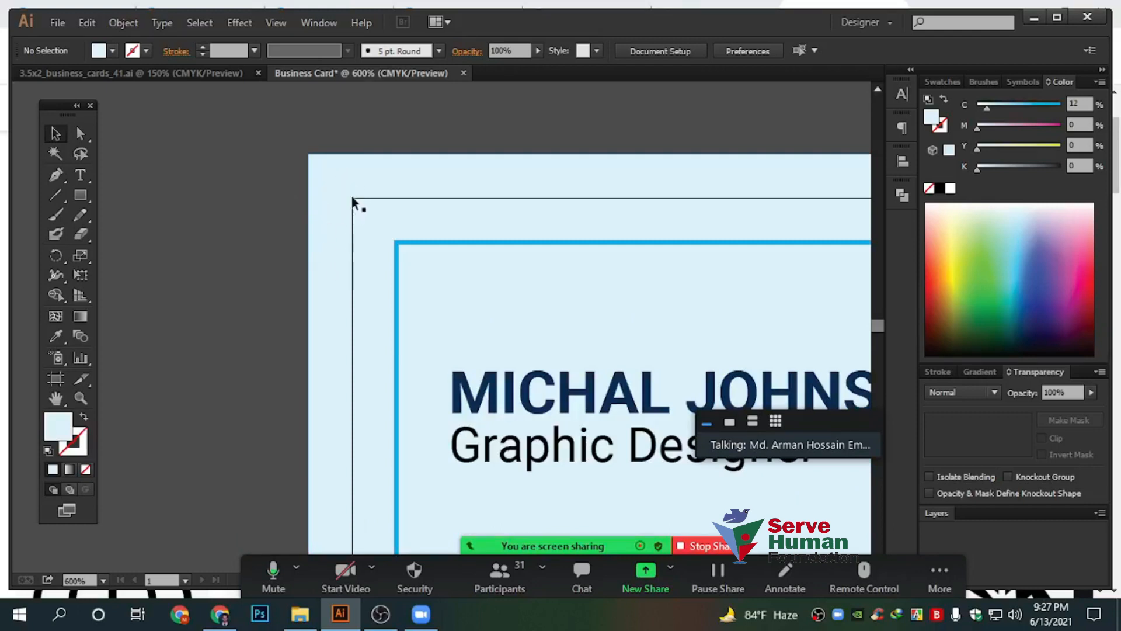
{"action": "scroll", "coordinate": [468, 320], "scroll_direction": "down", "scroll_amount": 2}
{"action": "left_click_drag", "start_coordinate": [664, 168], "coordinate": [307, 95]}
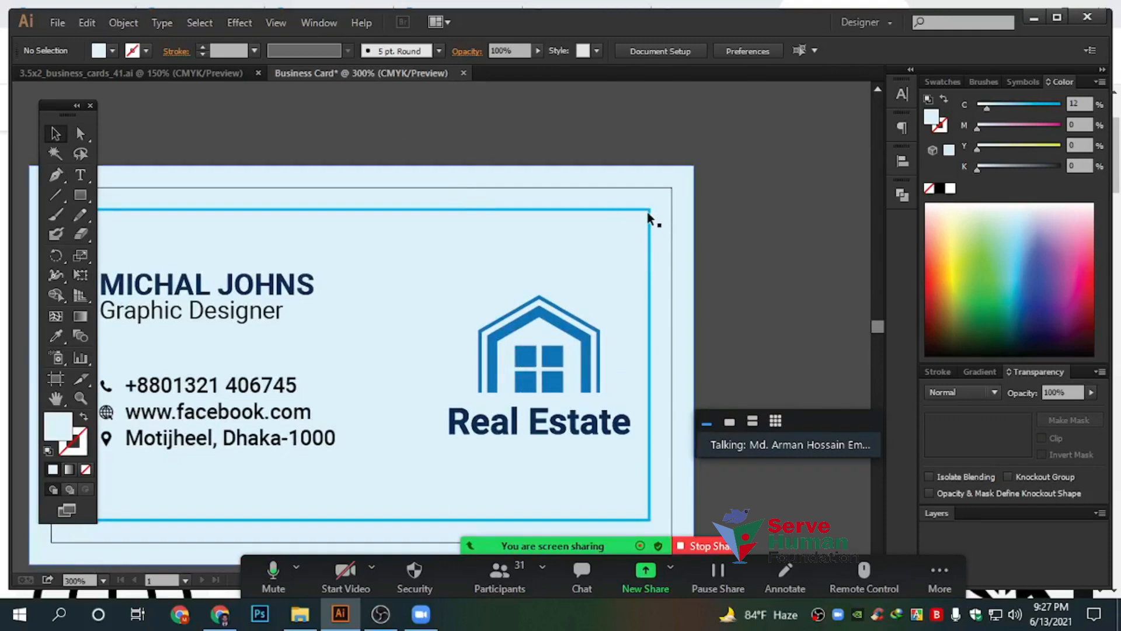
Delete the inner cyan border rectangle, leaving only the thin dark border
{"action": "left_click", "coordinate": [649, 261]}
{"action": "left_click", "coordinate": [745, 255]}
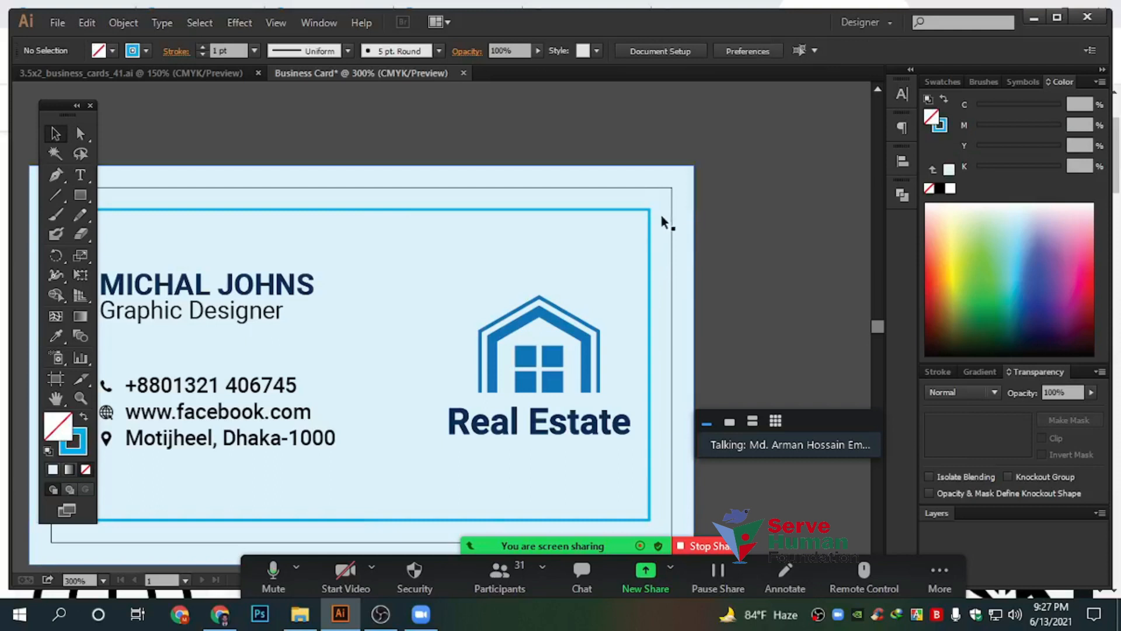
{"action": "left_click", "coordinate": [649, 213]}
{"action": "key", "text": "Delete"}
{"action": "scroll", "coordinate": [763, 251], "scroll_direction": "down", "scroll_amount": 1}
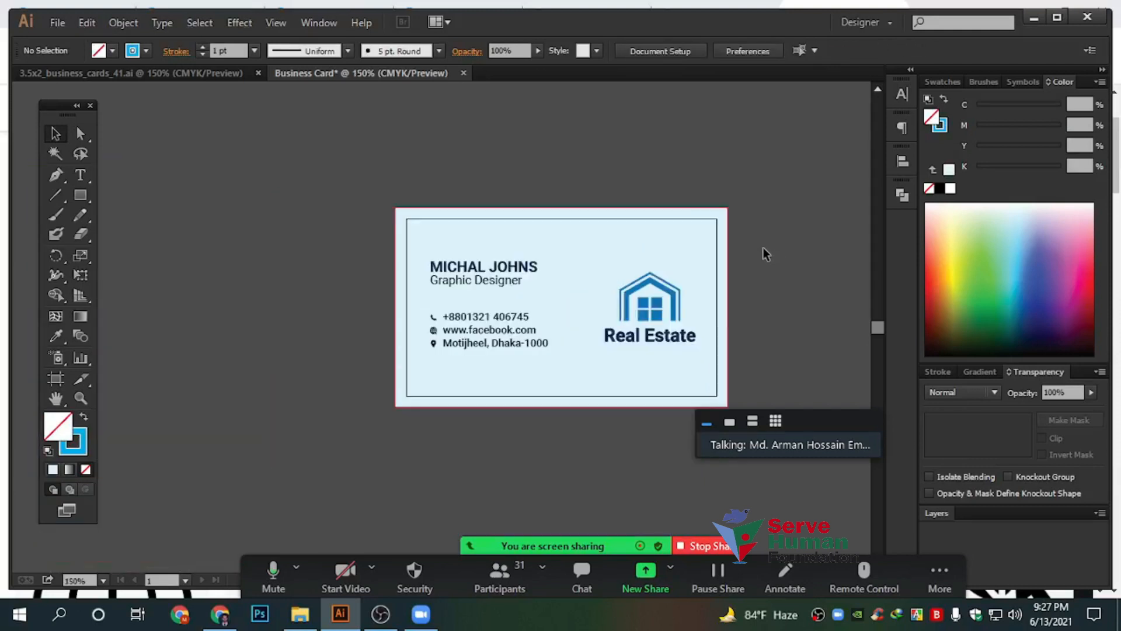
{"action": "scroll", "coordinate": [722, 252], "scroll_direction": "right", "scroll_amount": 2}
{"action": "scroll", "coordinate": [620, 265], "scroll_direction": "up", "scroll_amount": 1}
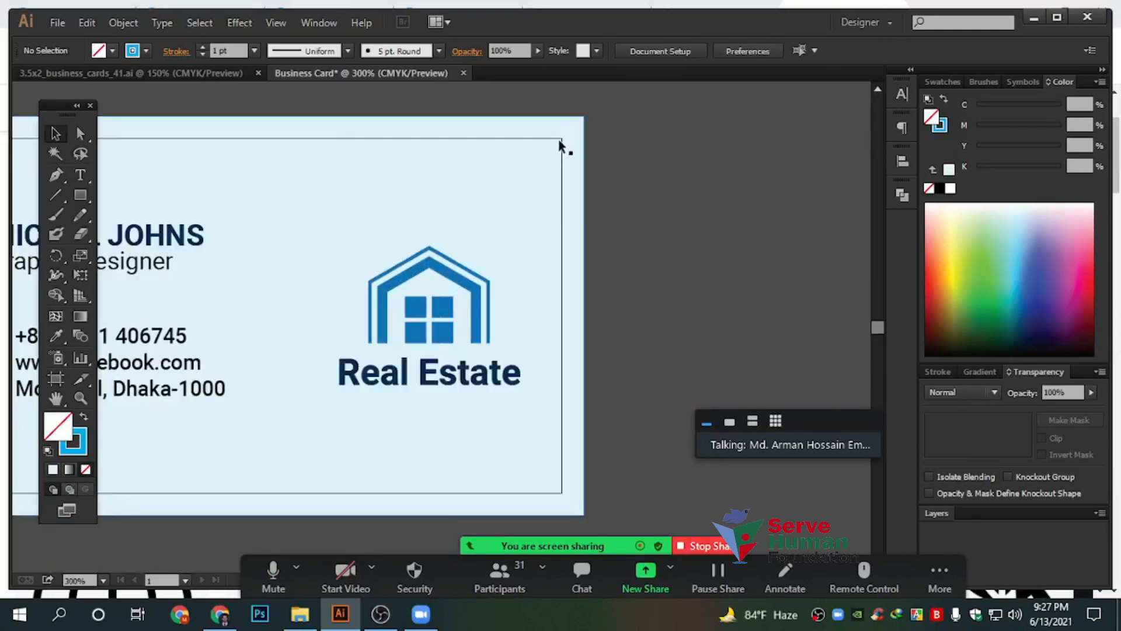
{"action": "scroll", "coordinate": [531, 417], "scroll_direction": "down", "scroll_amount": 1}
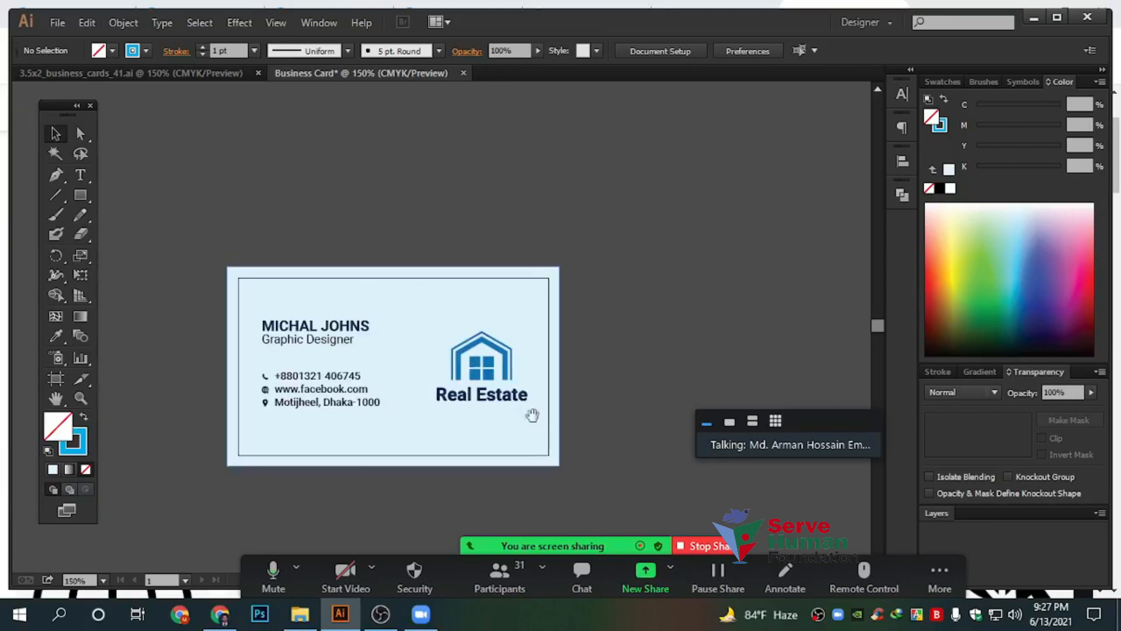
{"action": "scroll", "coordinate": [669, 343], "scroll_direction": "left", "scroll_amount": 2}
{"action": "scroll", "coordinate": [581, 393], "scroll_direction": "up", "scroll_amount": 2}
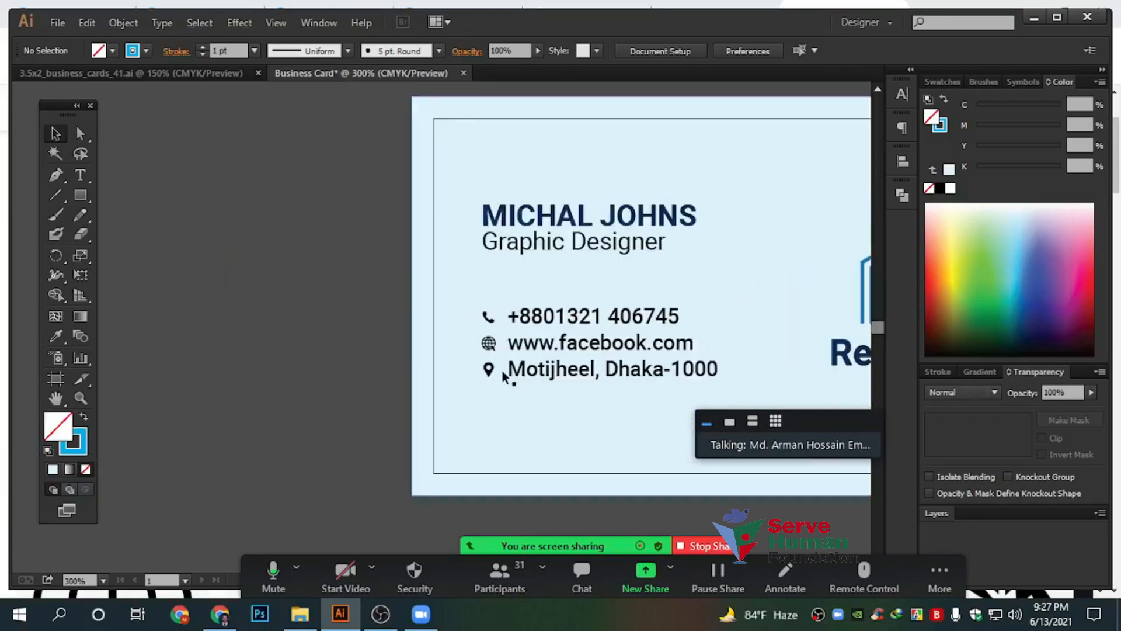
{"action": "scroll", "coordinate": [510, 355], "scroll_direction": "right", "scroll_amount": 2}
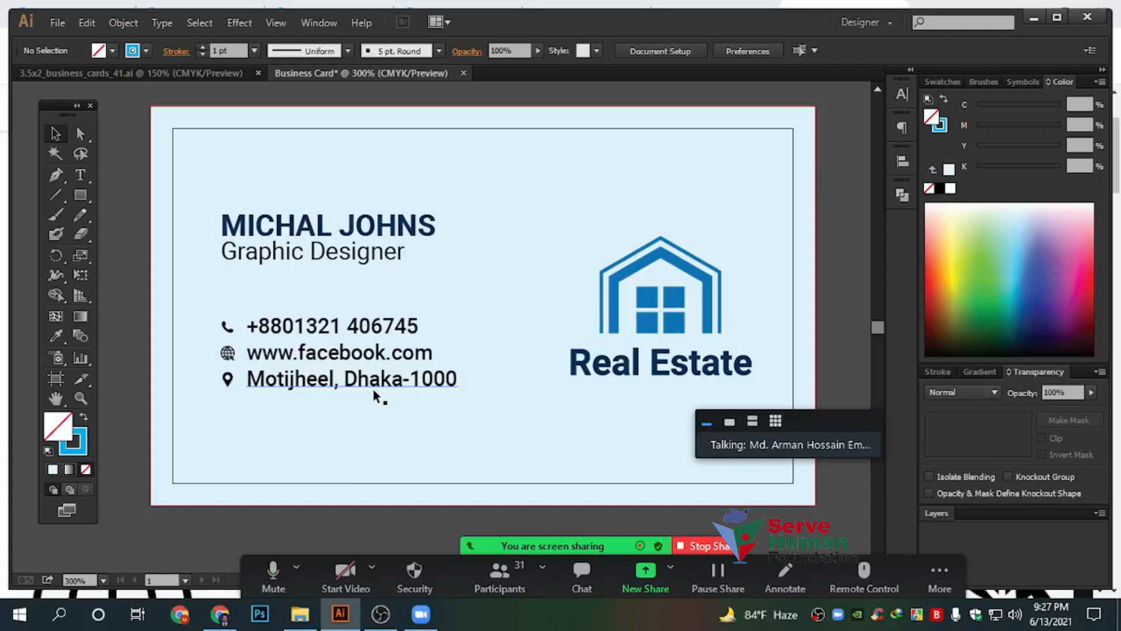
{"action": "scroll", "coordinate": [374, 393], "scroll_direction": "down", "scroll_amount": 1}
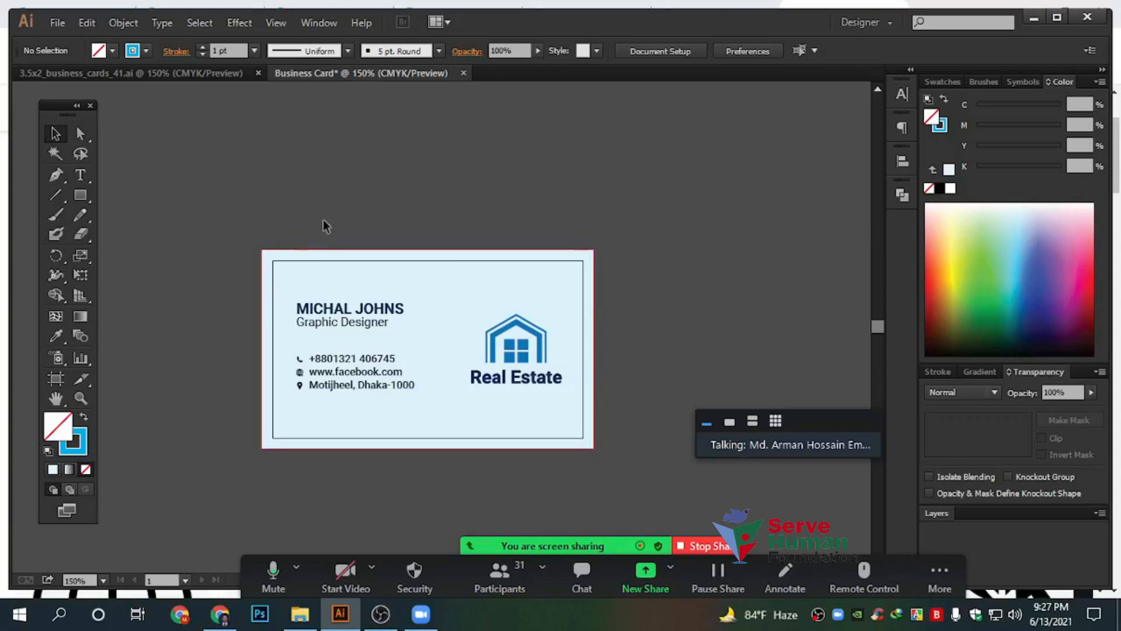
{"action": "scroll", "coordinate": [268, 256], "scroll_direction": "up", "scroll_amount": 2}
{"action": "scroll", "coordinate": [269, 259], "scroll_direction": "down", "scroll_amount": 4}
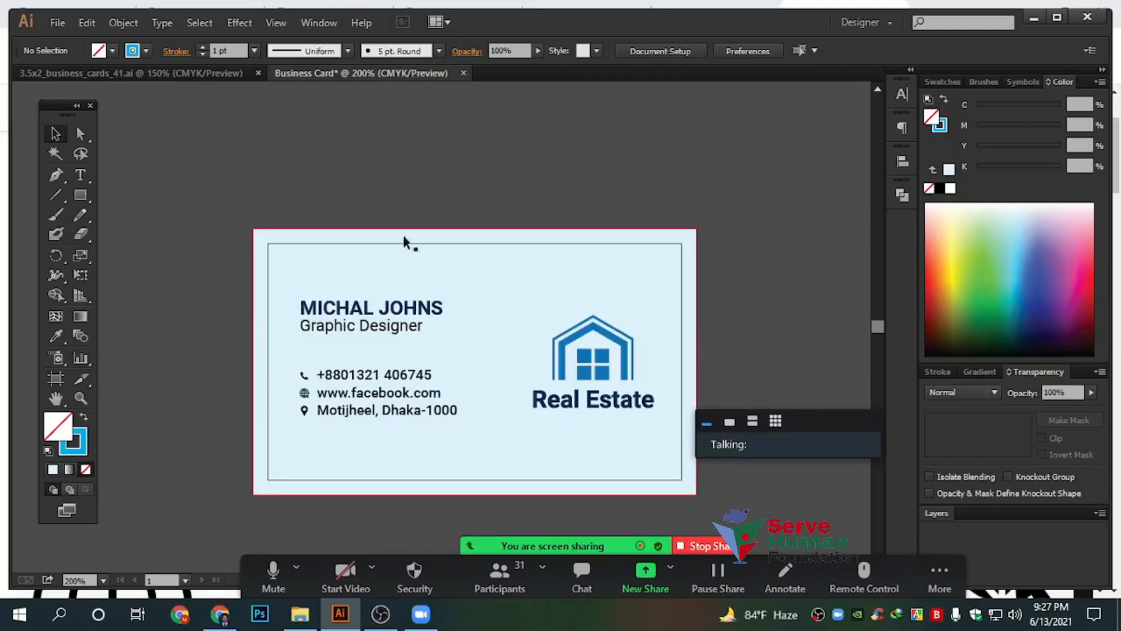
Show and enlarge the Zoom participants list, then stop sharing the screen
{"action": "left_click", "coordinate": [499, 575]}
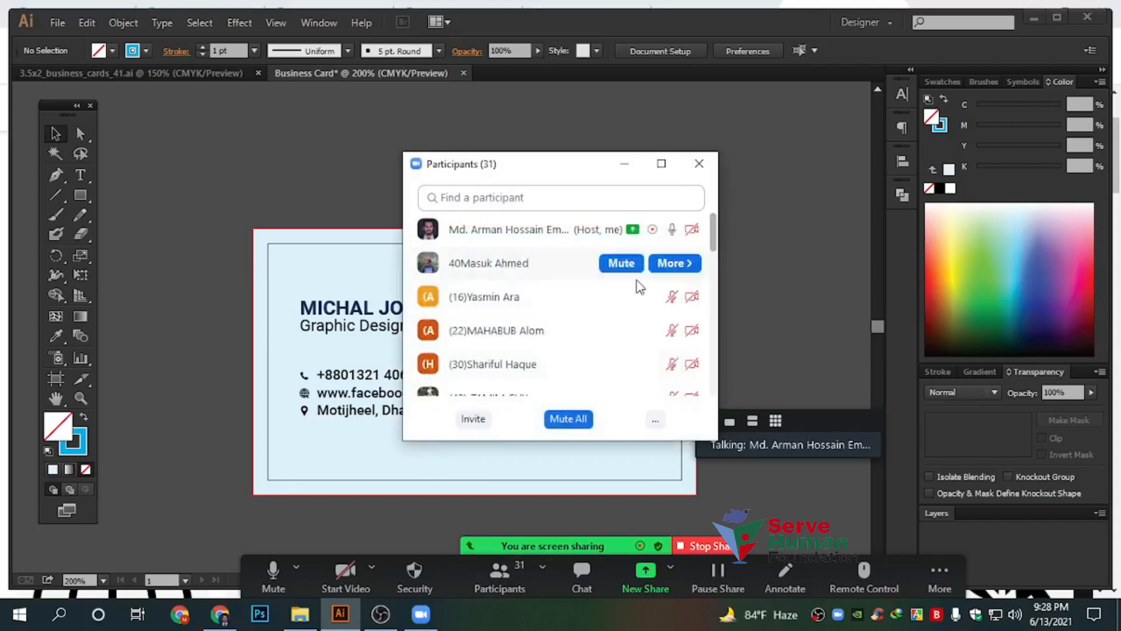
{"action": "scroll", "coordinate": [546, 339], "scroll_direction": "down", "scroll_amount": 2}
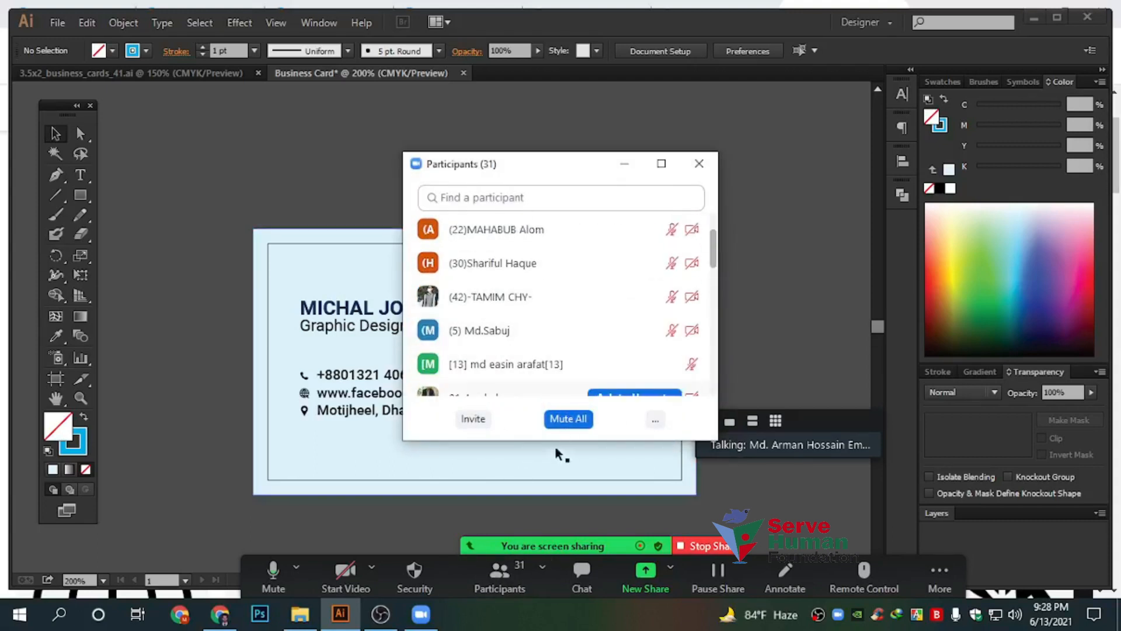
{"action": "left_click_drag", "start_coordinate": [564, 440], "coordinate": [562, 534]}
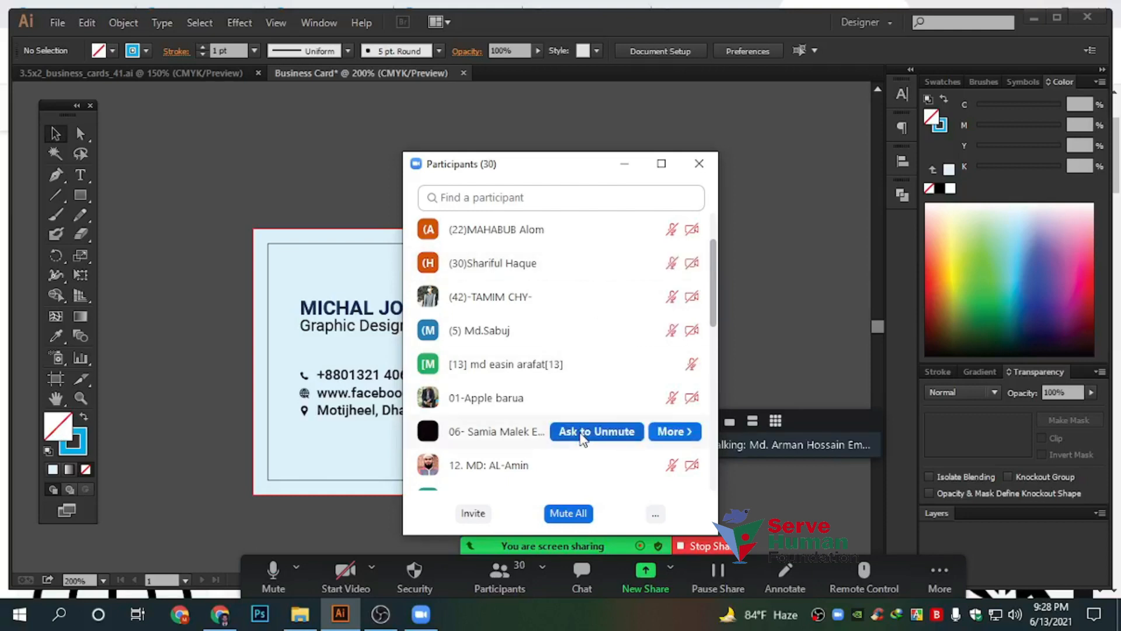
{"action": "scroll", "coordinate": [563, 364], "scroll_direction": "up", "scroll_amount": 3}
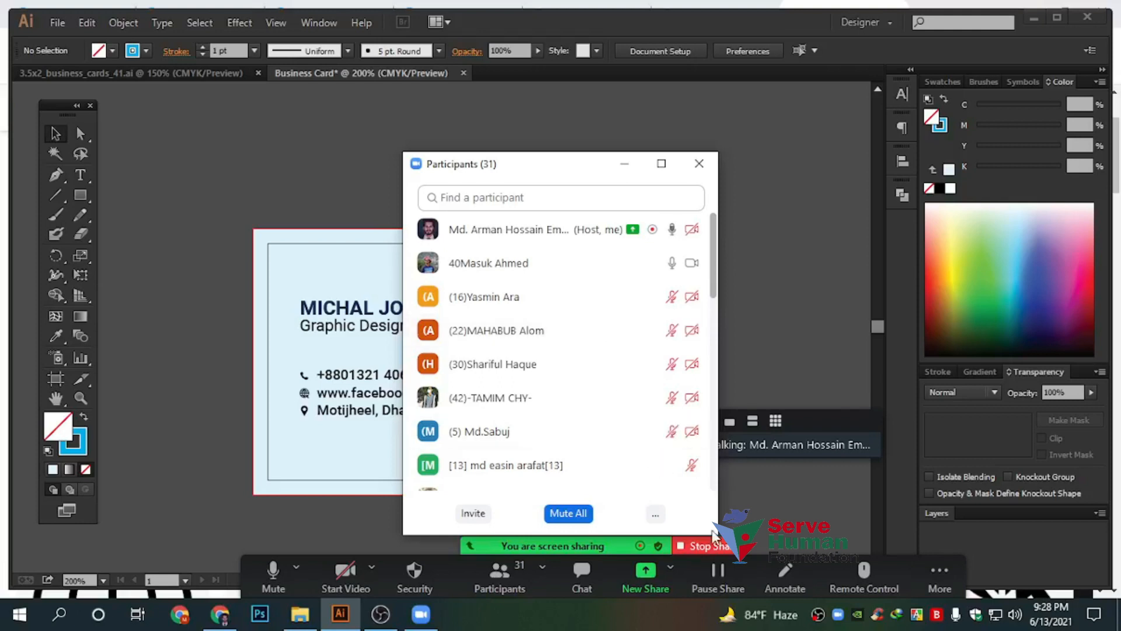
{"action": "left_click", "coordinate": [709, 546]}
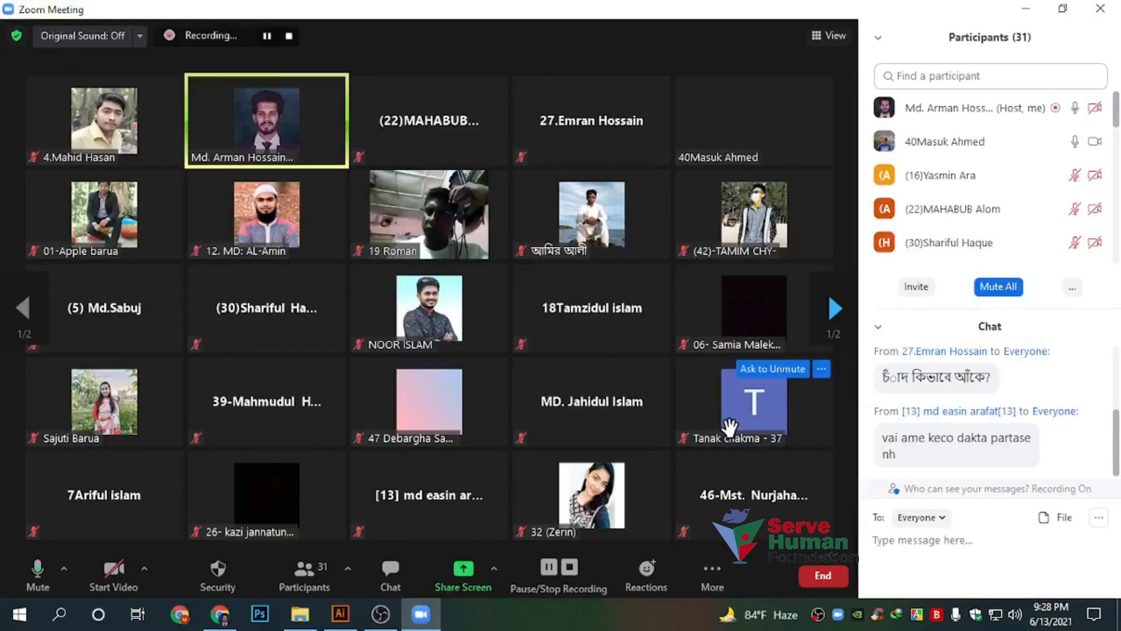
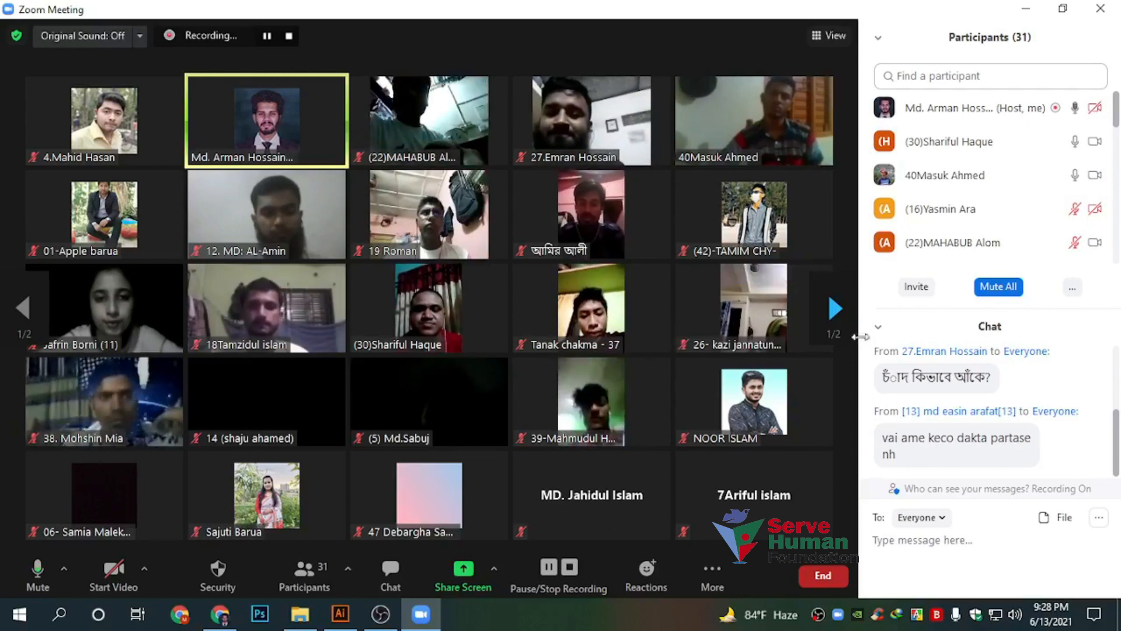
Page through the Zoom participant gallery, then bring up the share-window picker
{"action": "left_click", "coordinate": [835, 308]}
{"action": "left_click", "coordinate": [24, 308]}
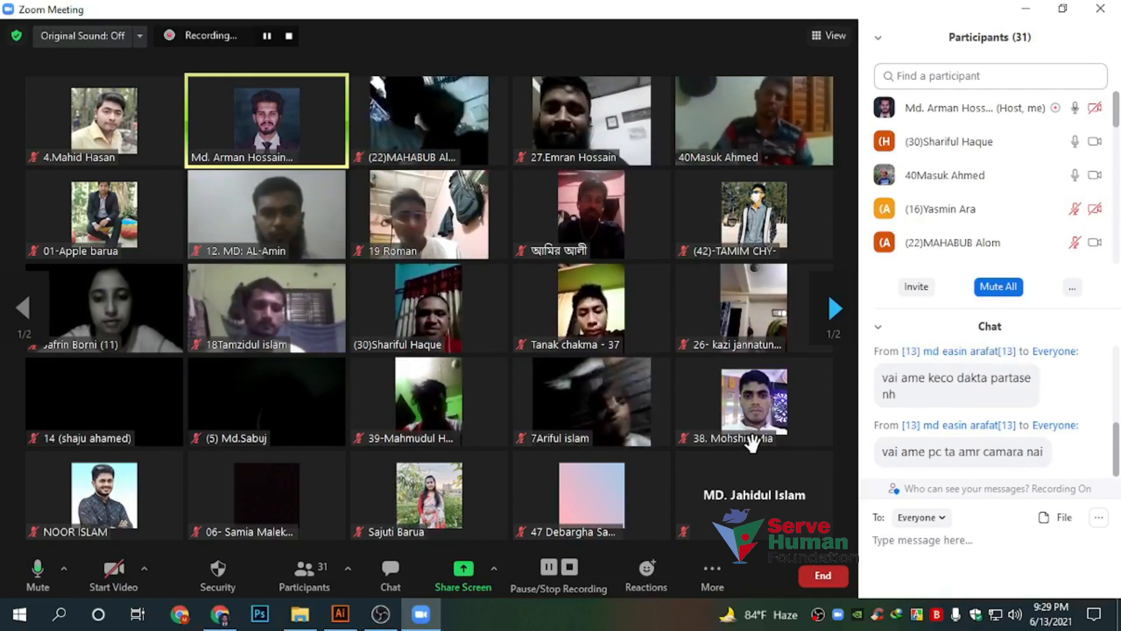
{"action": "scroll", "coordinate": [993, 243], "scroll_direction": "down", "scroll_amount": 3}
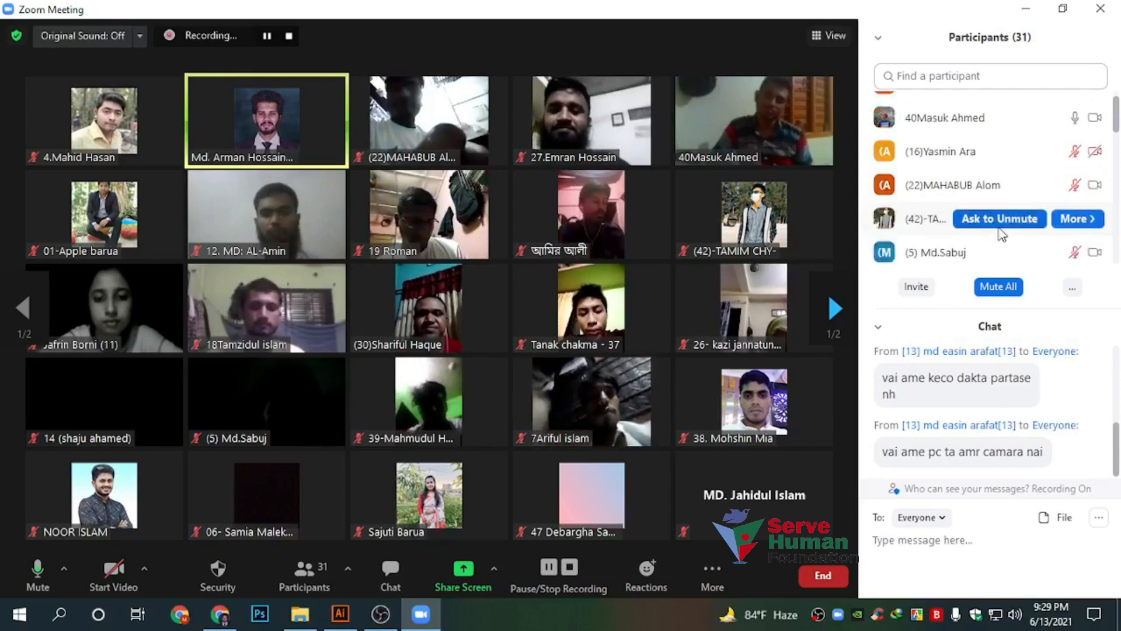
{"action": "scroll", "coordinate": [992, 187], "scroll_direction": "down", "scroll_amount": 3}
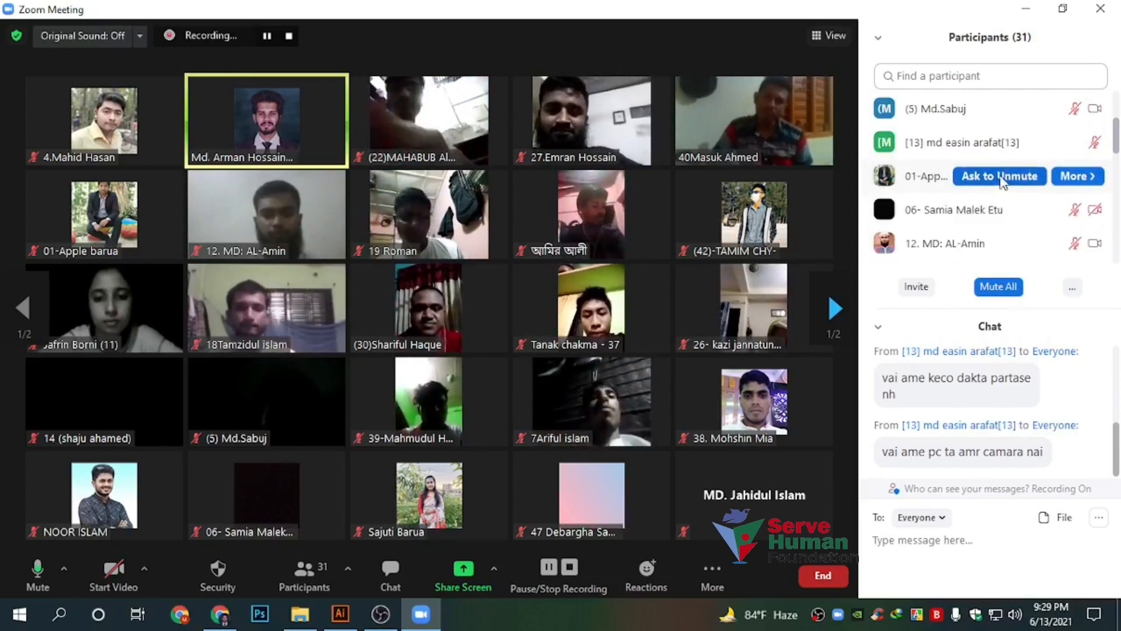
{"action": "mouse_move", "coordinate": [741, 417]}
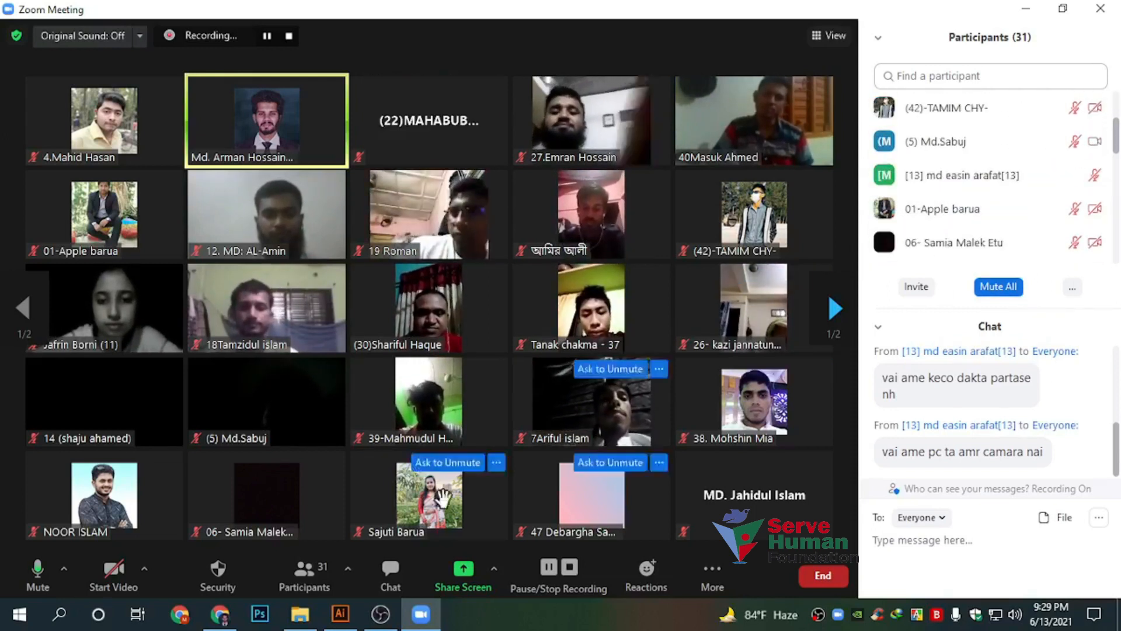
{"action": "left_click", "coordinate": [494, 568]}
{"action": "left_click", "coordinate": [459, 576]}
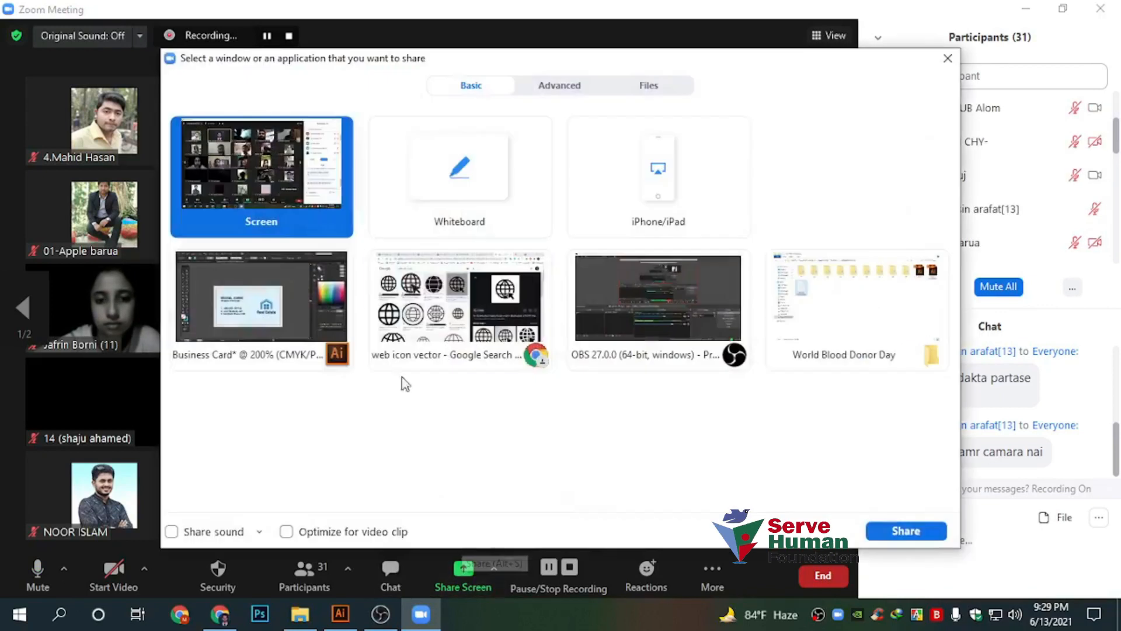
Share the Illustrator window, move Zoom's video panel aside, and marquee-select the whole business card
{"action": "left_click", "coordinate": [905, 530]}
{"action": "scroll", "coordinate": [233, 243], "scroll_direction": "down", "scroll_amount": 2}
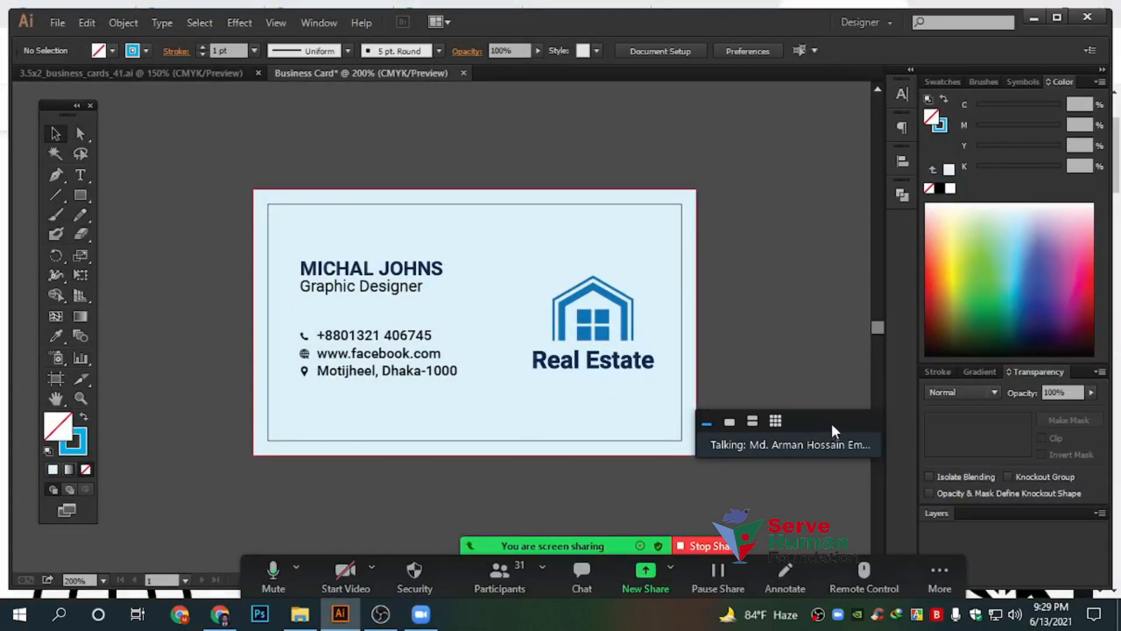
{"action": "left_click_drag", "start_coordinate": [833, 430], "coordinate": [861, 421]}
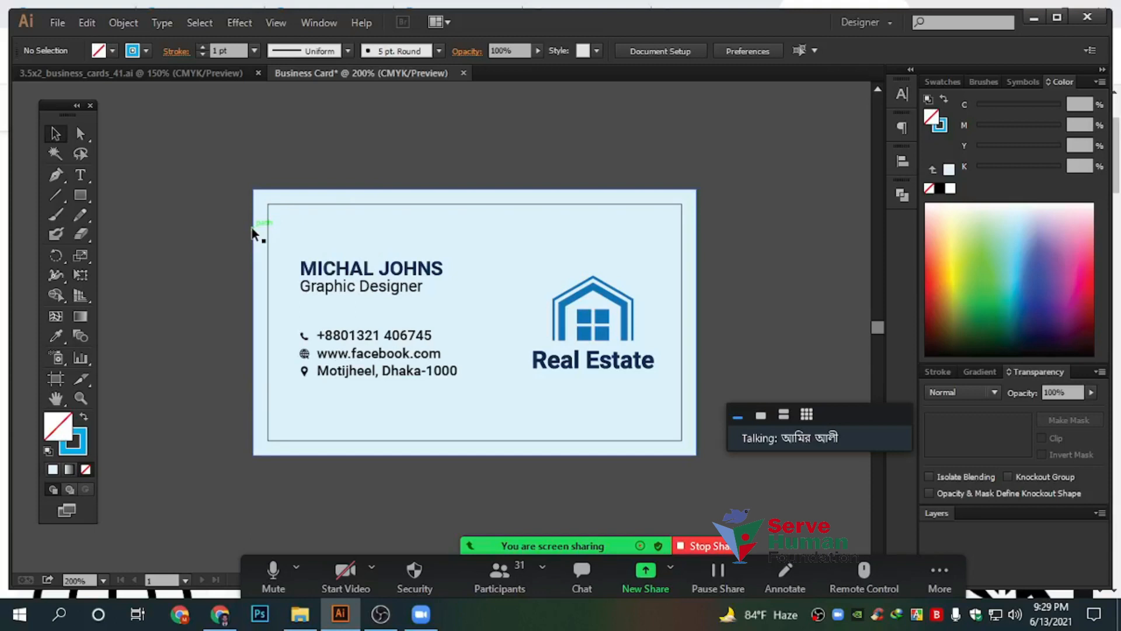
{"action": "left_click_drag", "start_coordinate": [309, 229], "coordinate": [712, 500]}
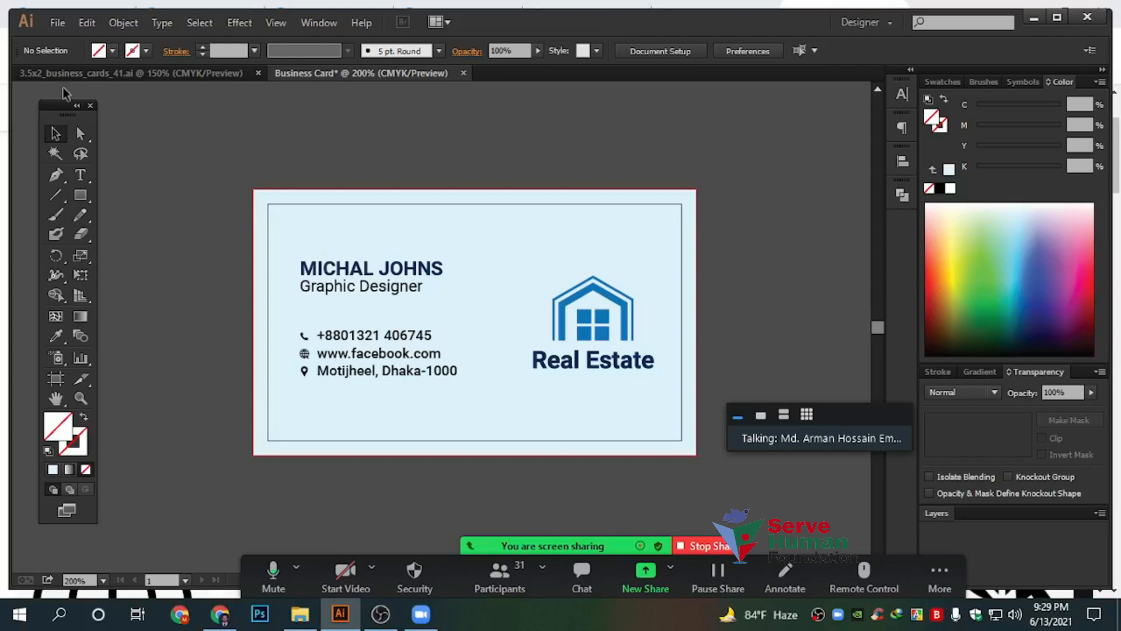
{"action": "left_click", "coordinate": [56, 23]}
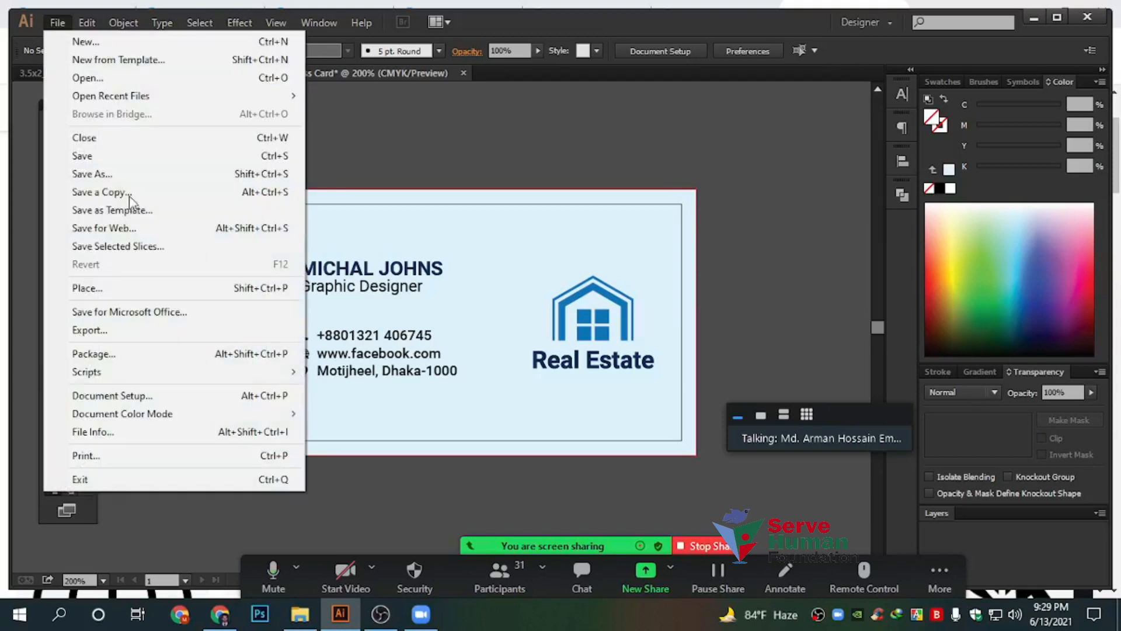
Preview the card's Save for Web JPEG export enlarged to 300% (756 × 432 px)
{"action": "left_click", "coordinate": [134, 226]}
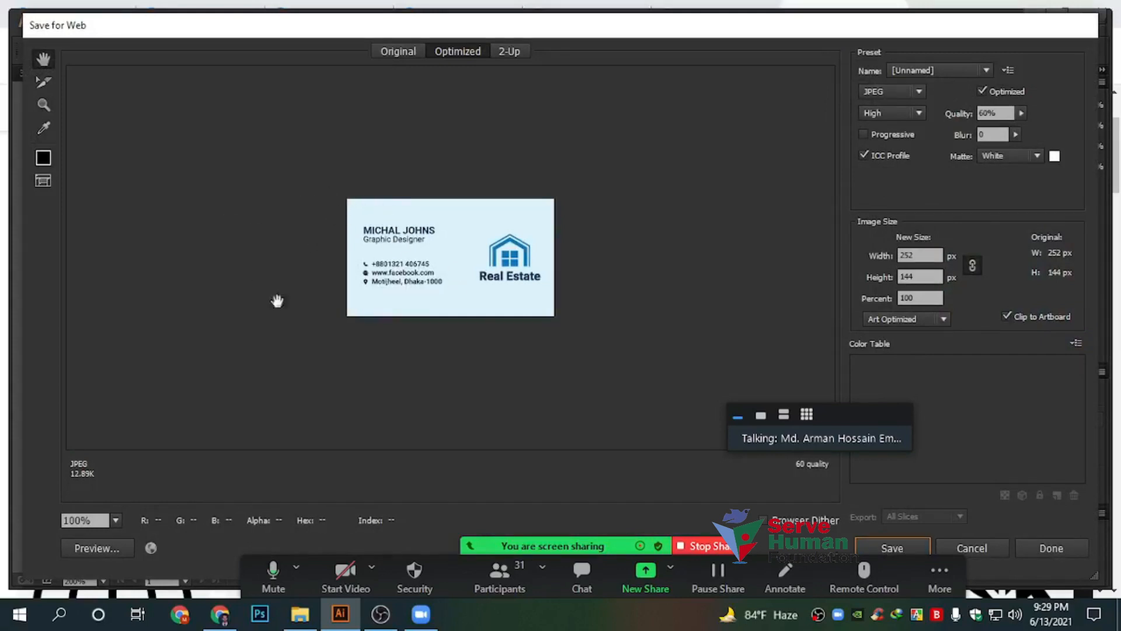
{"action": "left_click_drag", "start_coordinate": [837, 418], "coordinate": [699, 103]}
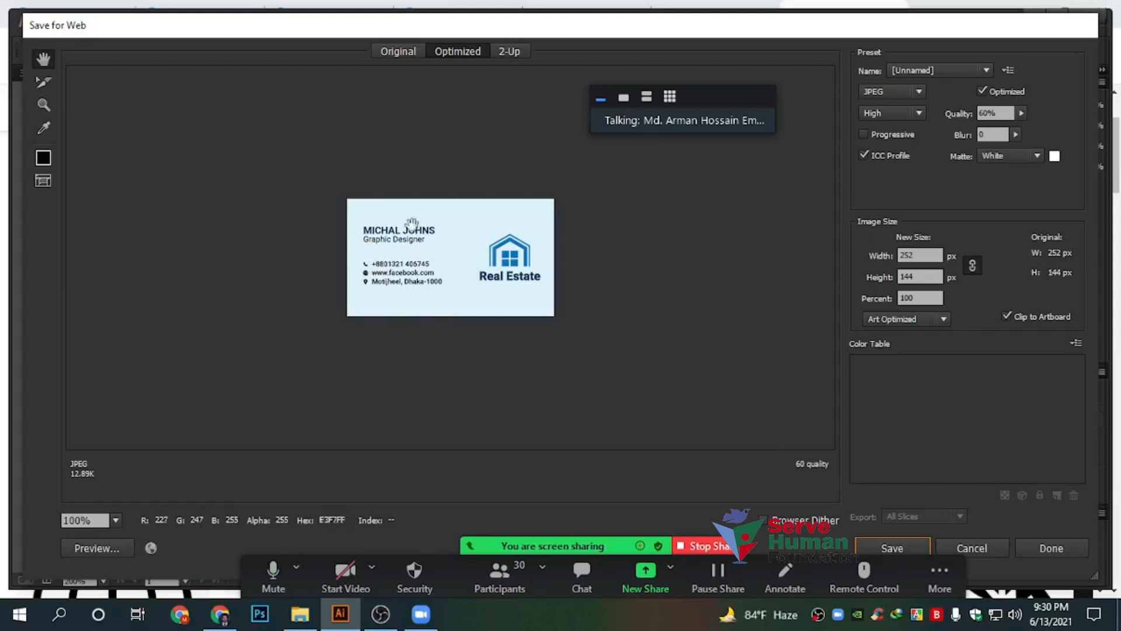
{"action": "left_click", "coordinate": [909, 297]}
{"action": "left_click_drag", "start_coordinate": [863, 296], "coordinate": [693, 294]}
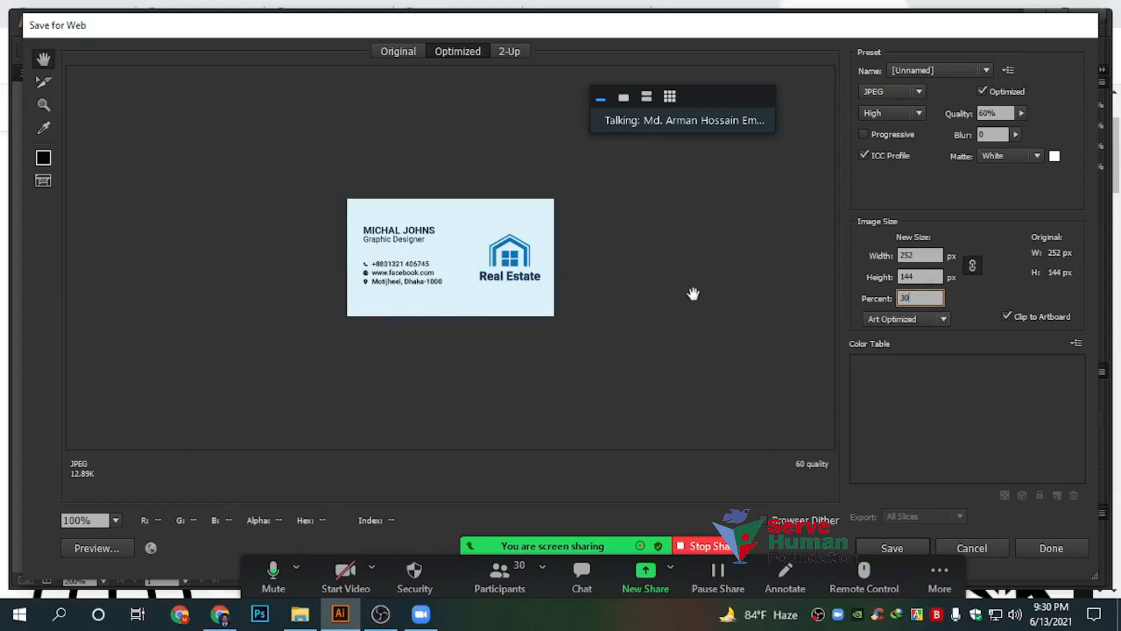
{"action": "key", "text": "Tab"}
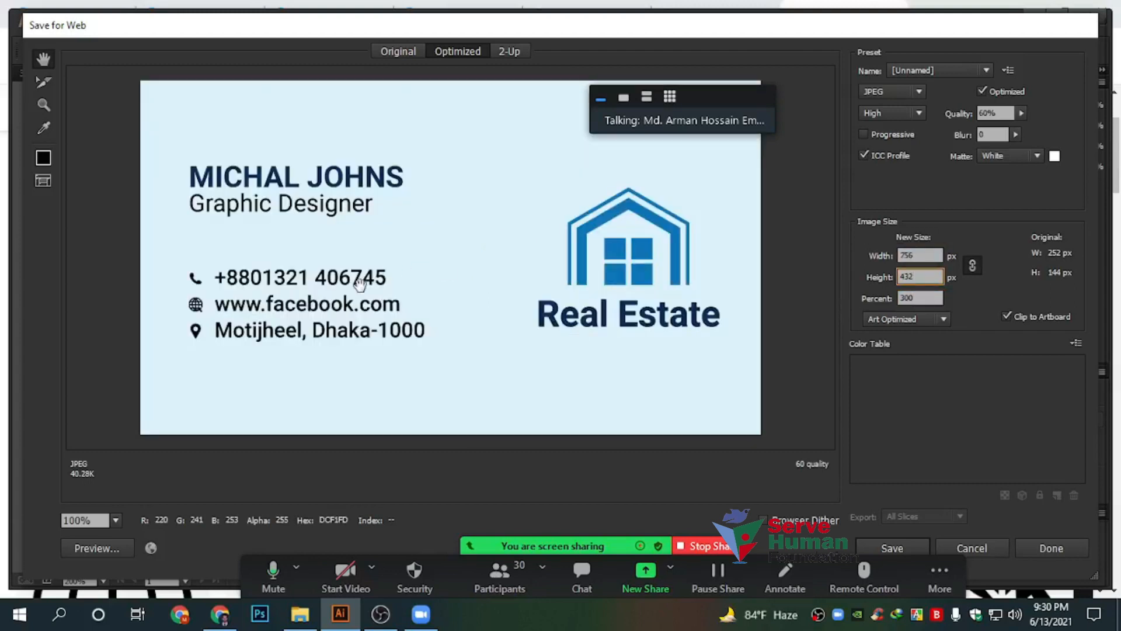
Re-share the Illustrator window with the meeting and close the Save for Web dialog
{"action": "left_click", "coordinate": [708, 548]}
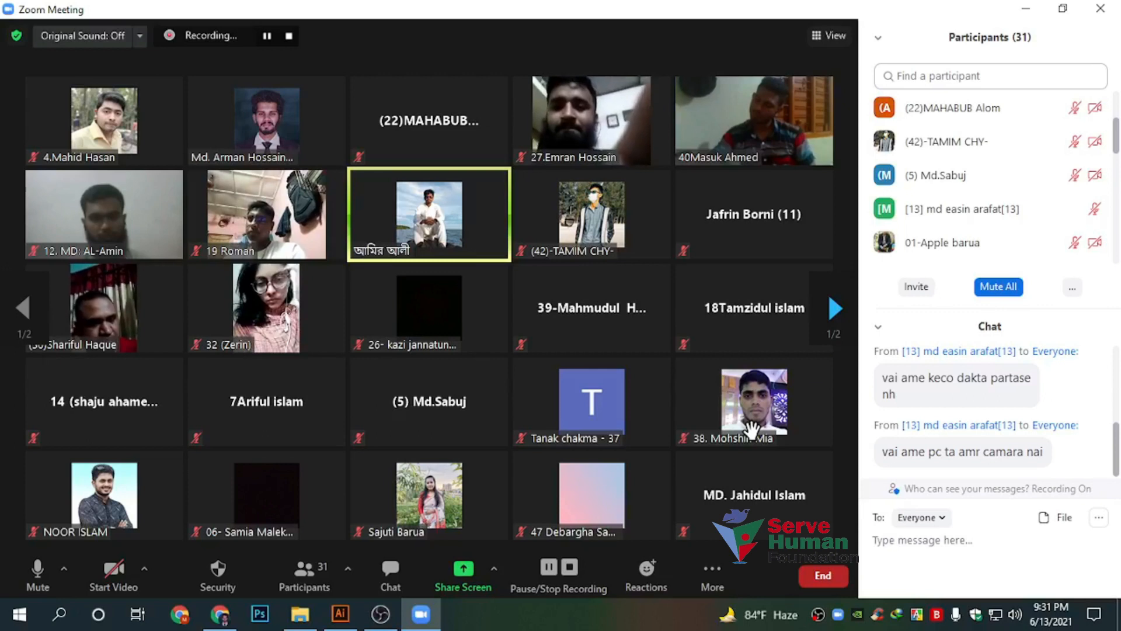
{"action": "left_click", "coordinate": [464, 571]}
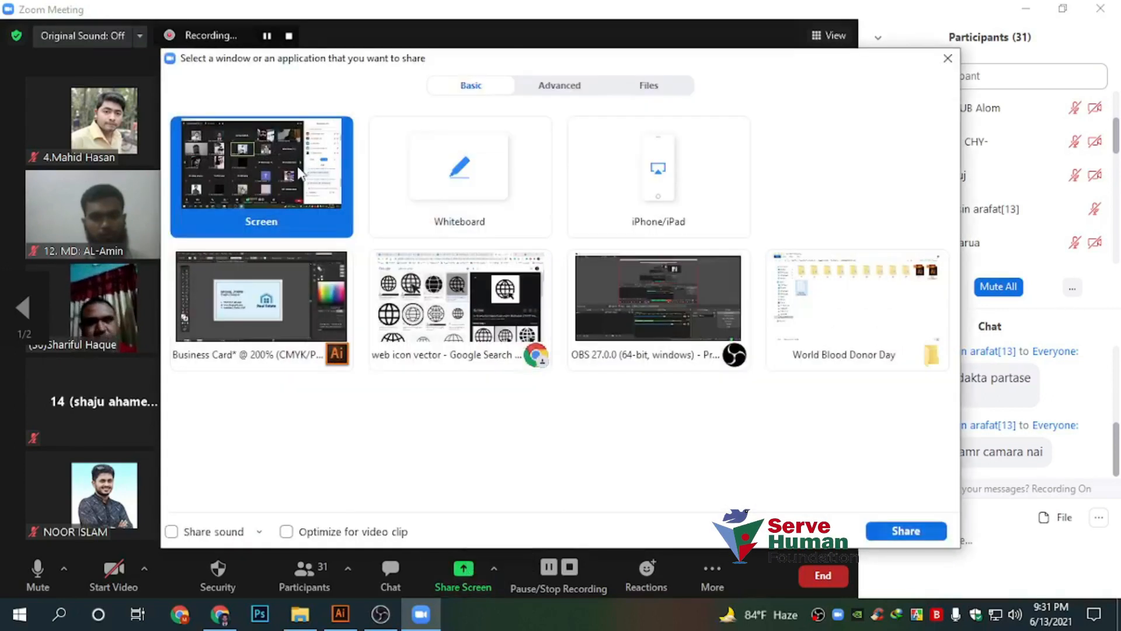
{"action": "left_click", "coordinate": [910, 531]}
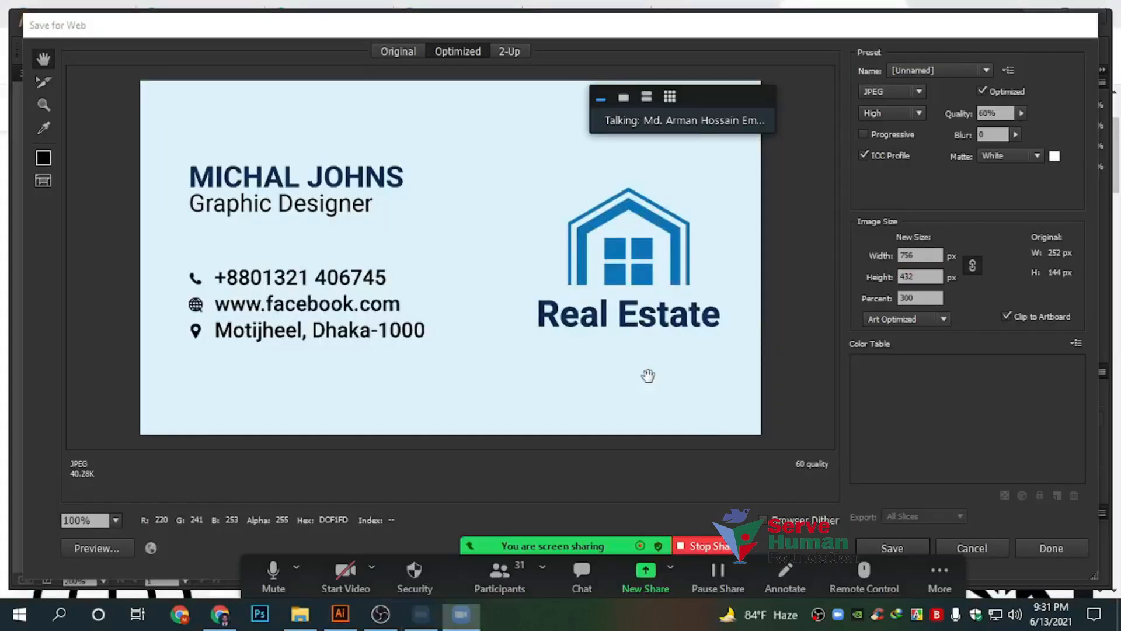
{"action": "left_click", "coordinate": [964, 548]}
Move the entire real-estate card off the artboard, leaving it empty
{"action": "left_click", "coordinate": [354, 276]}
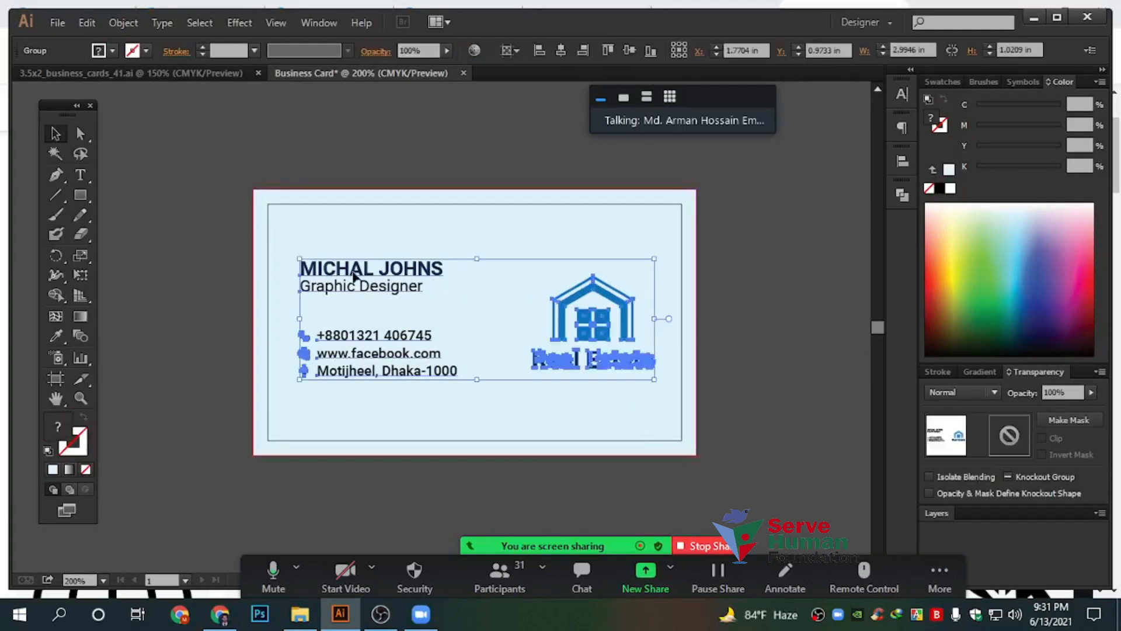
{"action": "scroll", "coordinate": [390, 287], "scroll_direction": "down", "scroll_amount": 2}
{"action": "scroll", "coordinate": [390, 289], "scroll_direction": "up", "scroll_amount": 2}
{"action": "scroll", "coordinate": [285, 264], "scroll_direction": "down", "scroll_amount": 3}
{"action": "left_click_drag", "start_coordinate": [208, 173], "coordinate": [490, 385]}
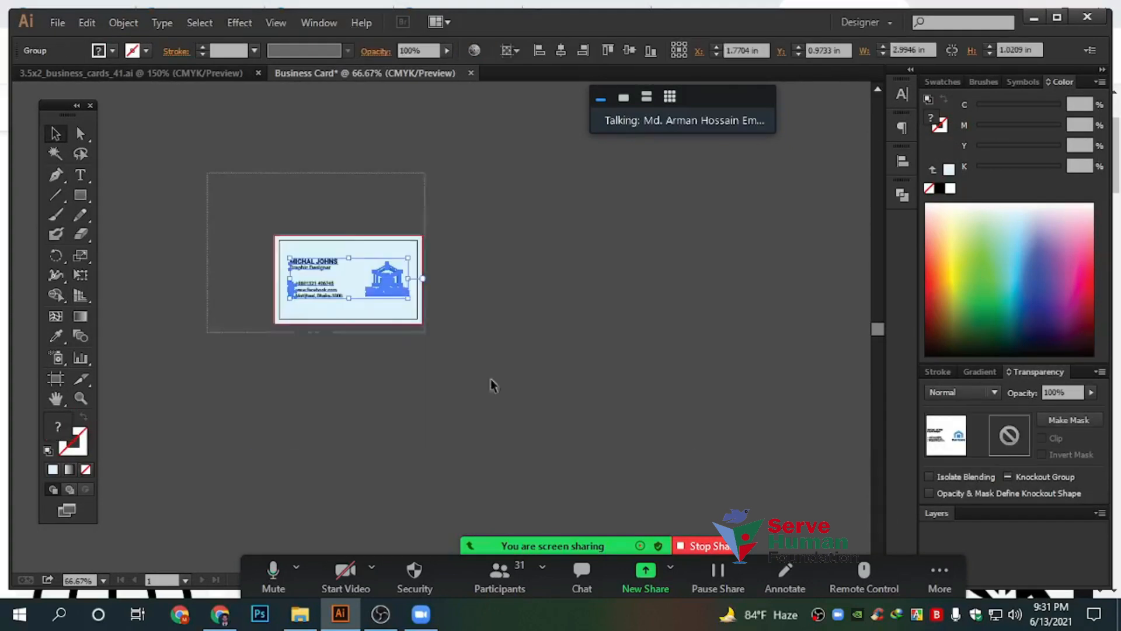
{"action": "left_click_drag", "start_coordinate": [401, 289], "coordinate": [607, 342]}
{"action": "left_click", "coordinate": [320, 279]}
{"action": "scroll", "coordinate": [310, 279], "scroll_direction": "up", "scroll_amount": 3}
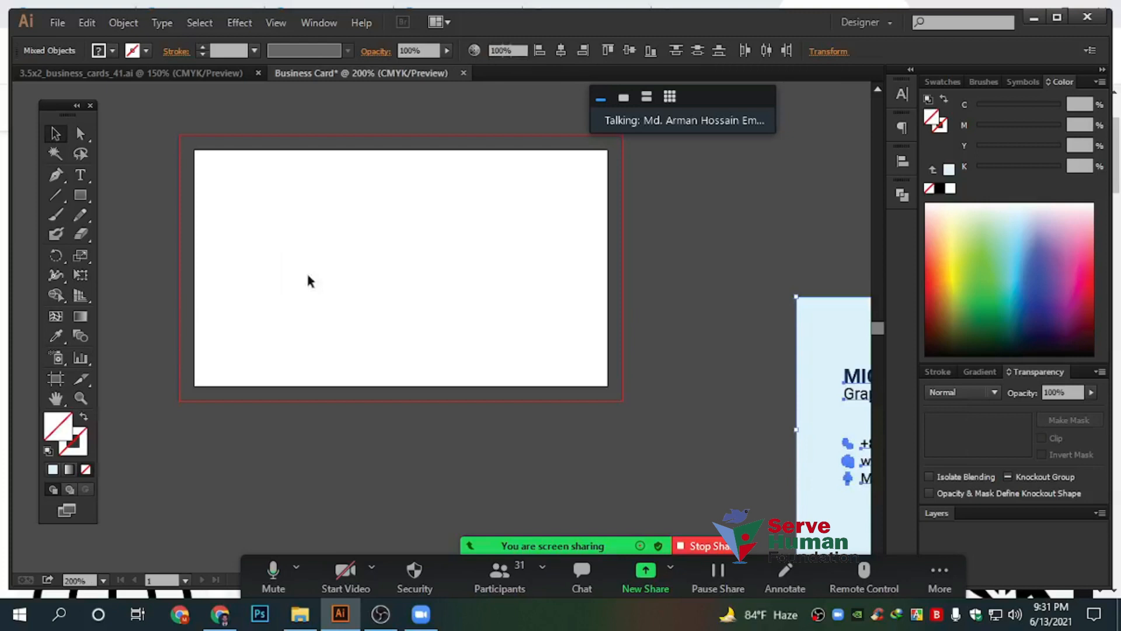
Type the participant's name in capitals as a heading on the artboard
{"action": "left_click", "coordinate": [80, 175]}
{"action": "scroll", "coordinate": [233, 205], "scroll_direction": "up", "scroll_amount": 1}
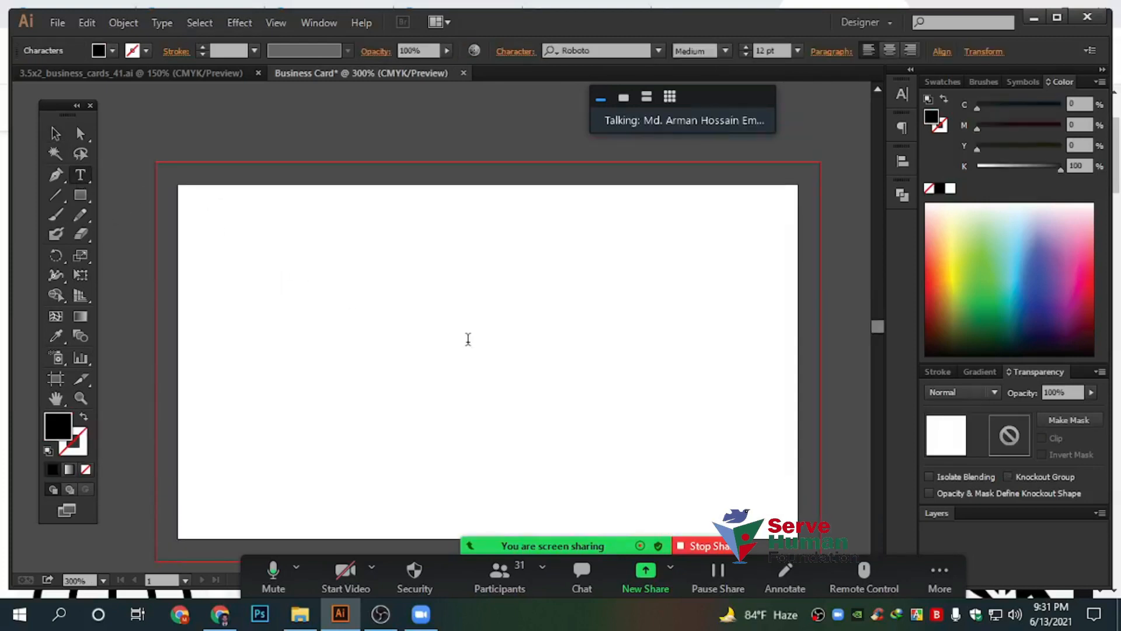
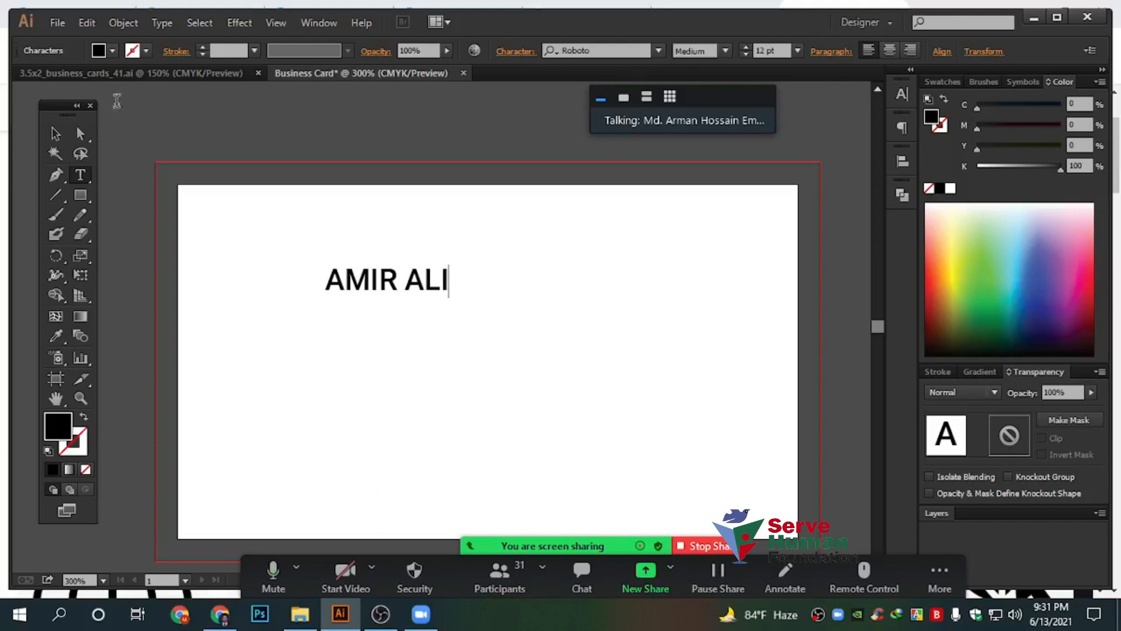
{"action": "left_click", "coordinate": [56, 133]}
{"action": "scroll", "coordinate": [491, 195], "scroll_direction": "down", "scroll_amount": 1}
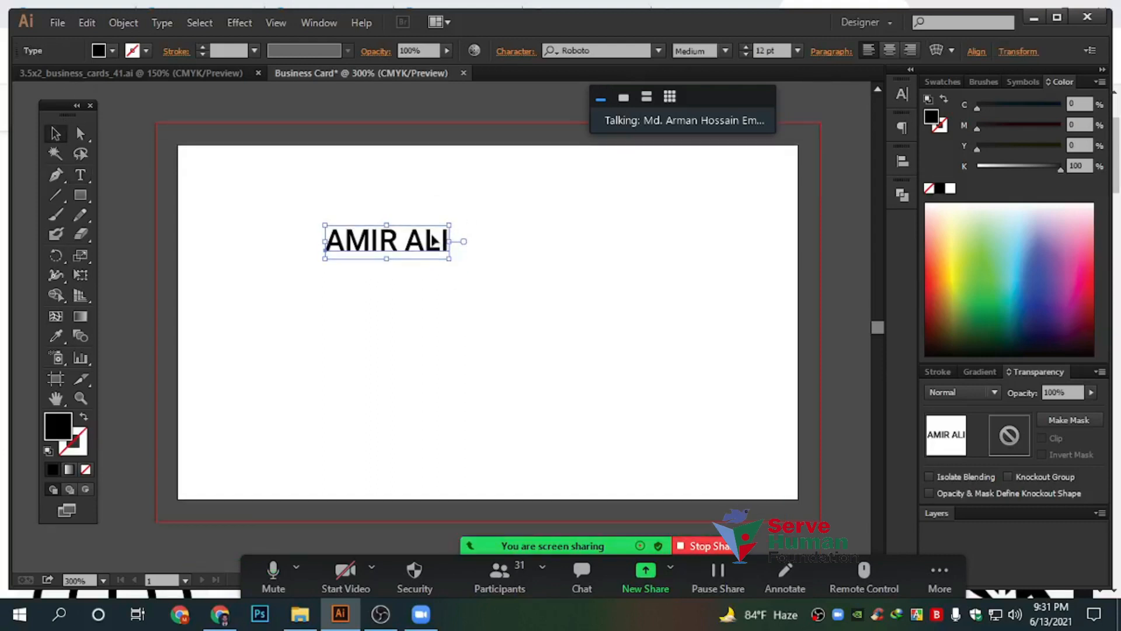
Duplicate the name text below it and retype the copy as 'GRAPHIC DESIGNER'
{"action": "left_click_drag", "start_coordinate": [429, 241], "coordinate": [3, 316]}
{"action": "double_click", "coordinate": [396, 299]}
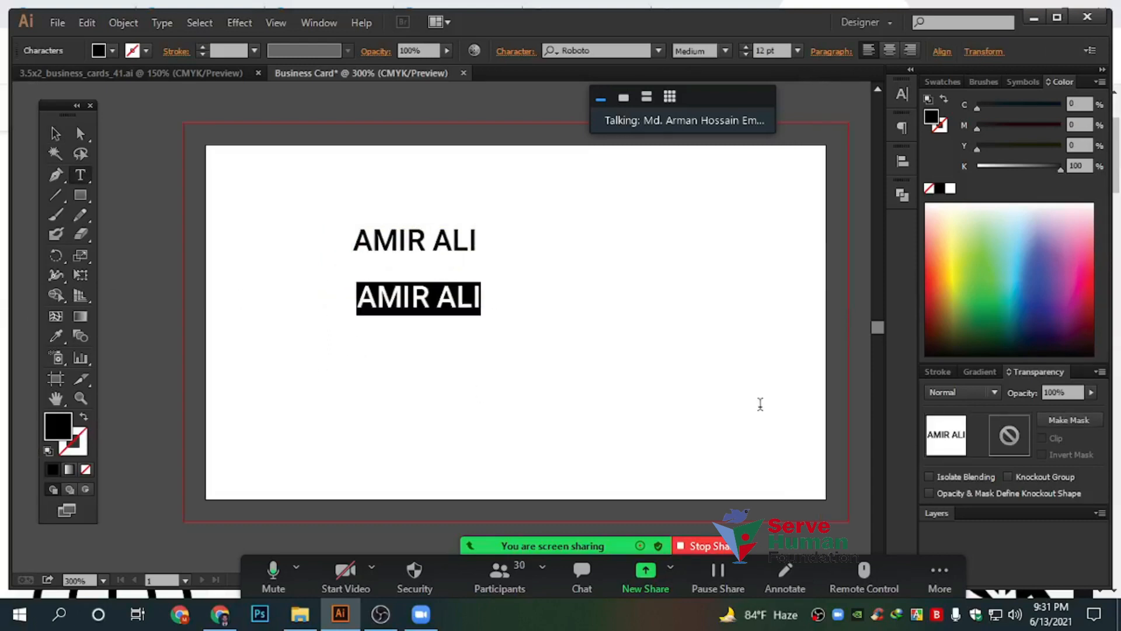
{"action": "type", "text": "GRAPHIC DESIN"}
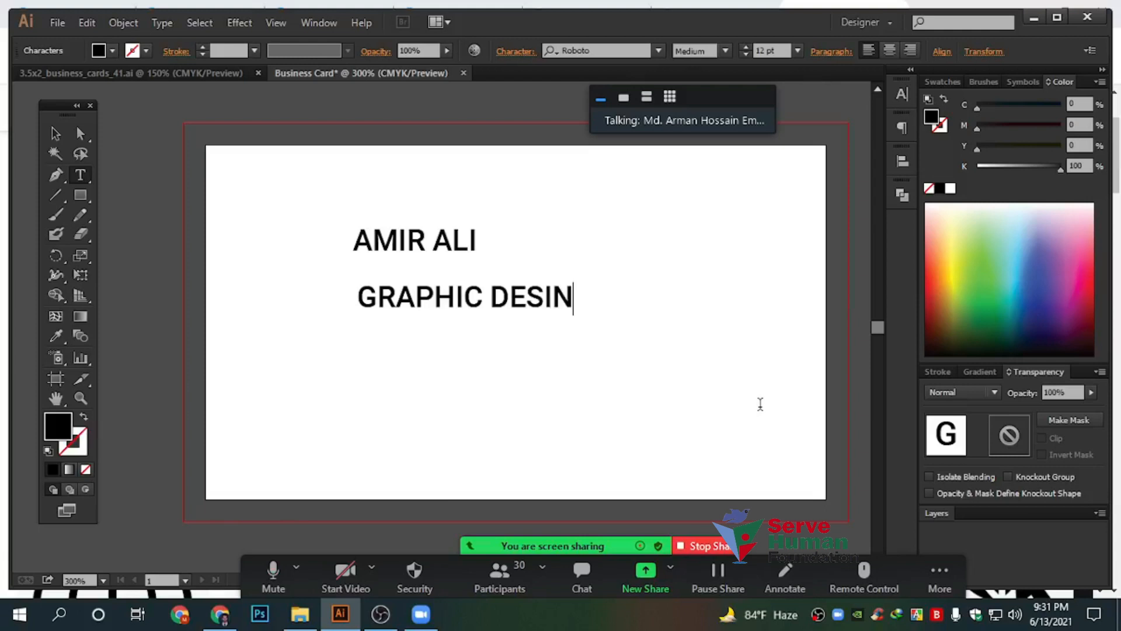
{"action": "key", "text": "BackSpace"}
{"action": "type", "text": "GNER"}
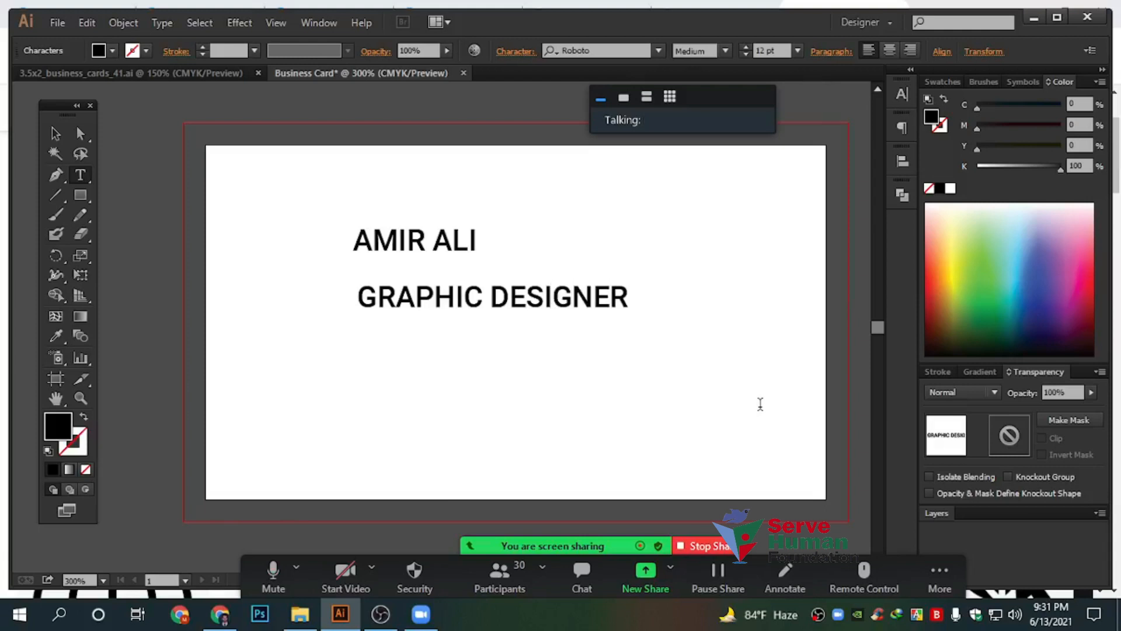
{"action": "left_click", "coordinate": [55, 134]}
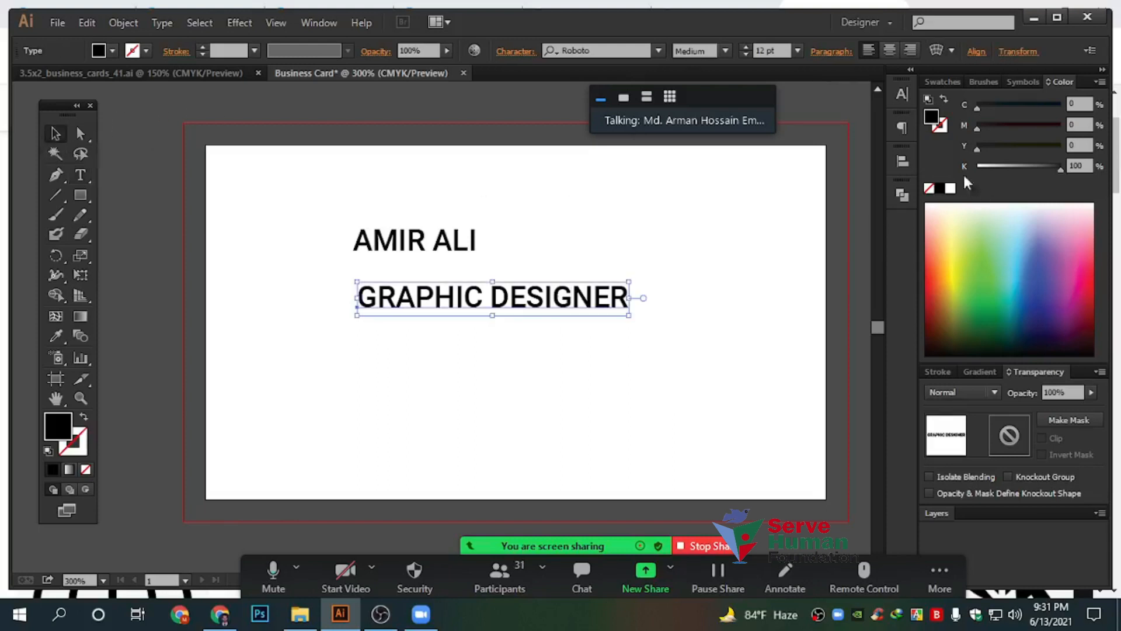
Turn off All Caps on the title, shrink it, and place it beneath the name
{"action": "left_click", "coordinate": [902, 95]}
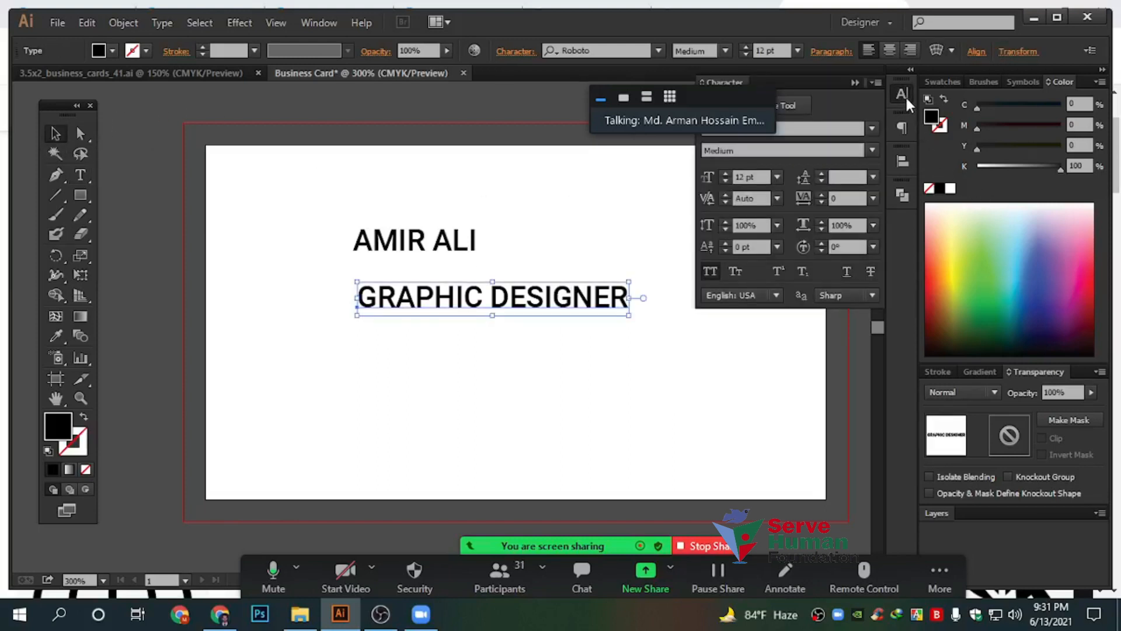
{"action": "left_click", "coordinate": [708, 270]}
{"action": "left_click_drag", "start_coordinate": [585, 315], "coordinate": [481, 294]}
{"action": "left_click", "coordinate": [453, 304]}
{"action": "left_click_drag", "start_coordinate": [414, 286], "coordinate": [469, 277]}
{"action": "left_click", "coordinate": [431, 267]}
{"action": "left_click", "coordinate": [494, 319]}
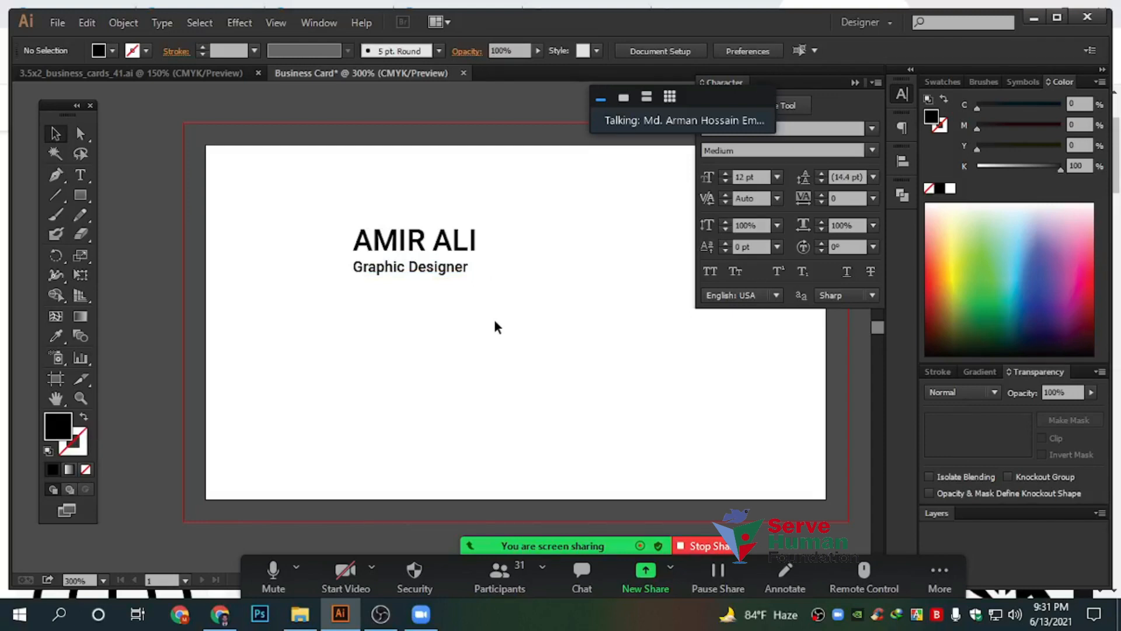
Delete the stray duplicate copy of the Graphic Designer title
{"action": "left_click_drag", "start_coordinate": [299, 178], "coordinate": [511, 308]}
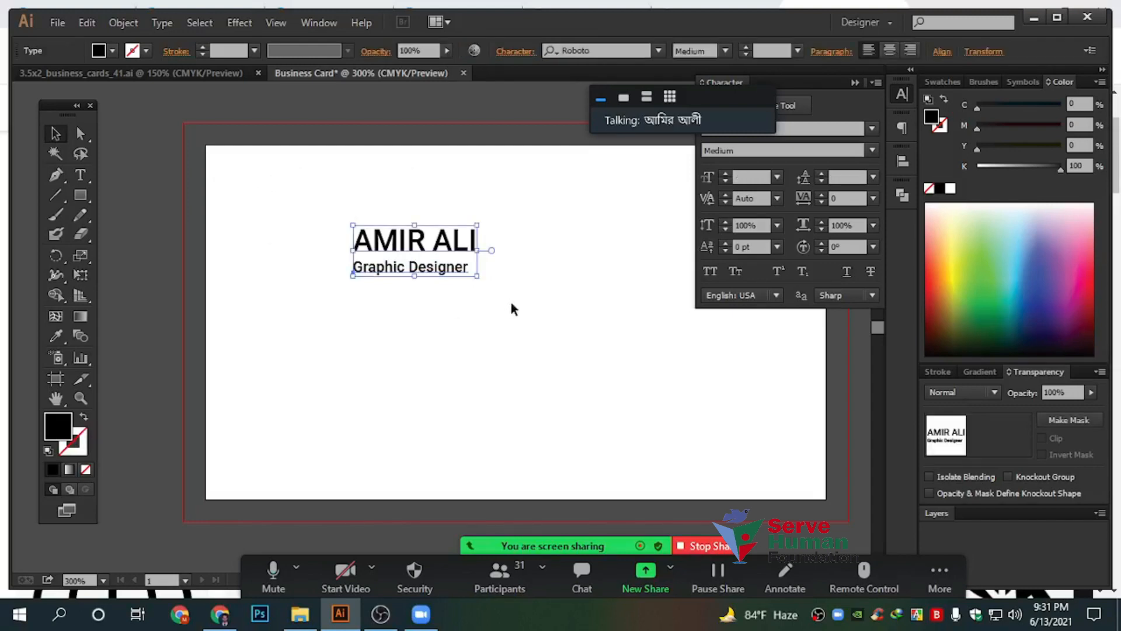
{"action": "left_click", "coordinate": [512, 309]}
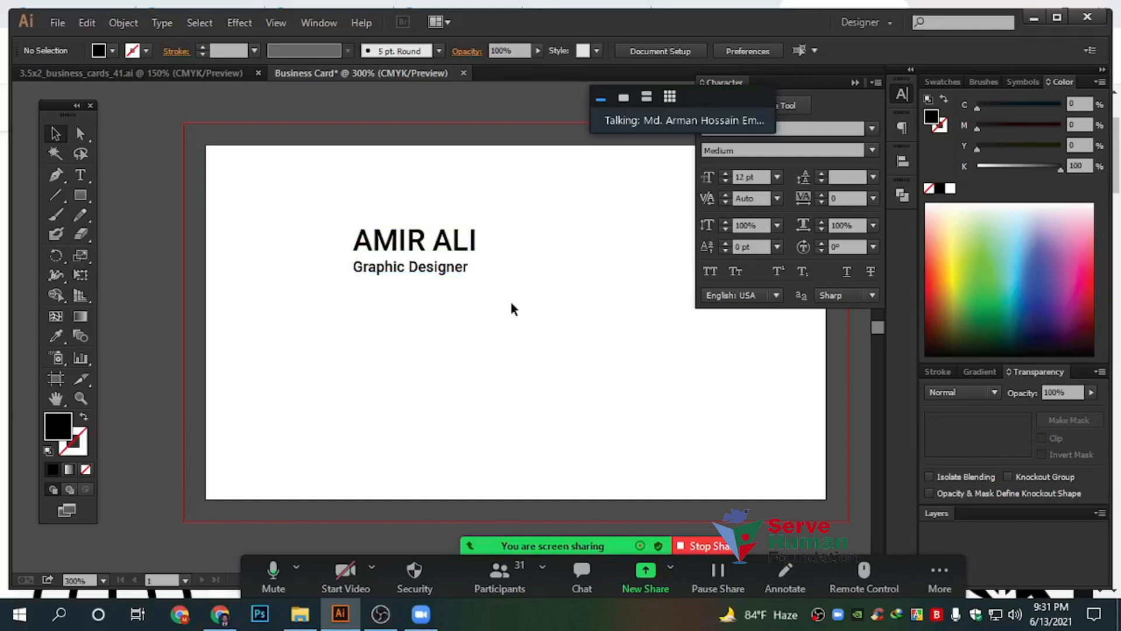
{"action": "left_click", "coordinate": [442, 273]}
{"action": "left_click_drag", "start_coordinate": [446, 280], "coordinate": [594, 370]}
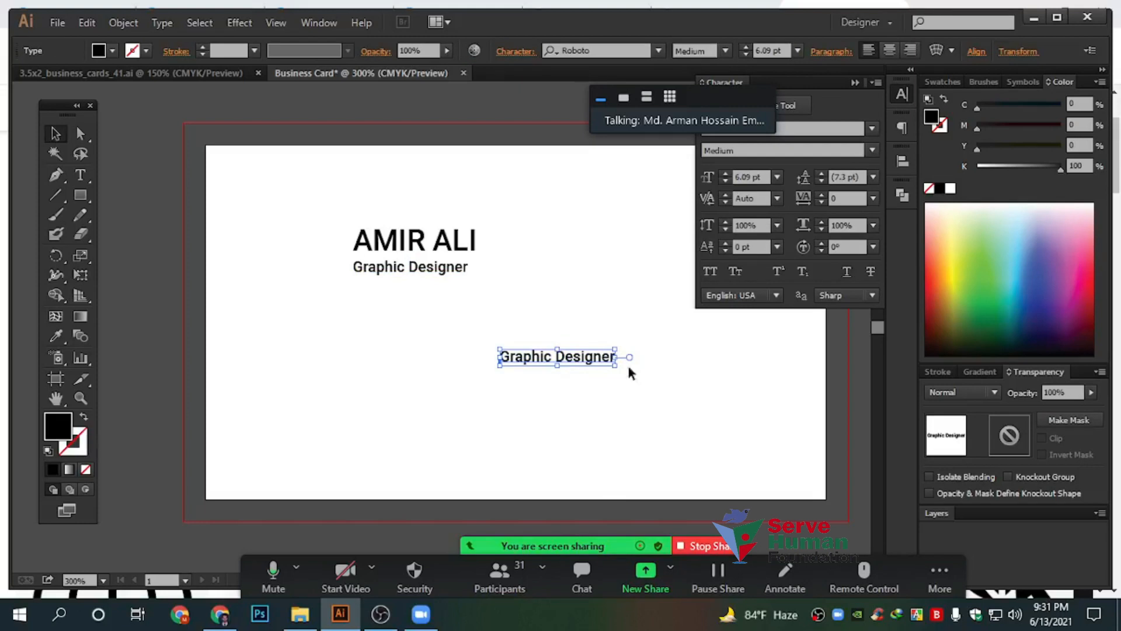
{"action": "left_click_drag", "start_coordinate": [523, 308], "coordinate": [655, 428]}
{"action": "key", "text": "Delete"}
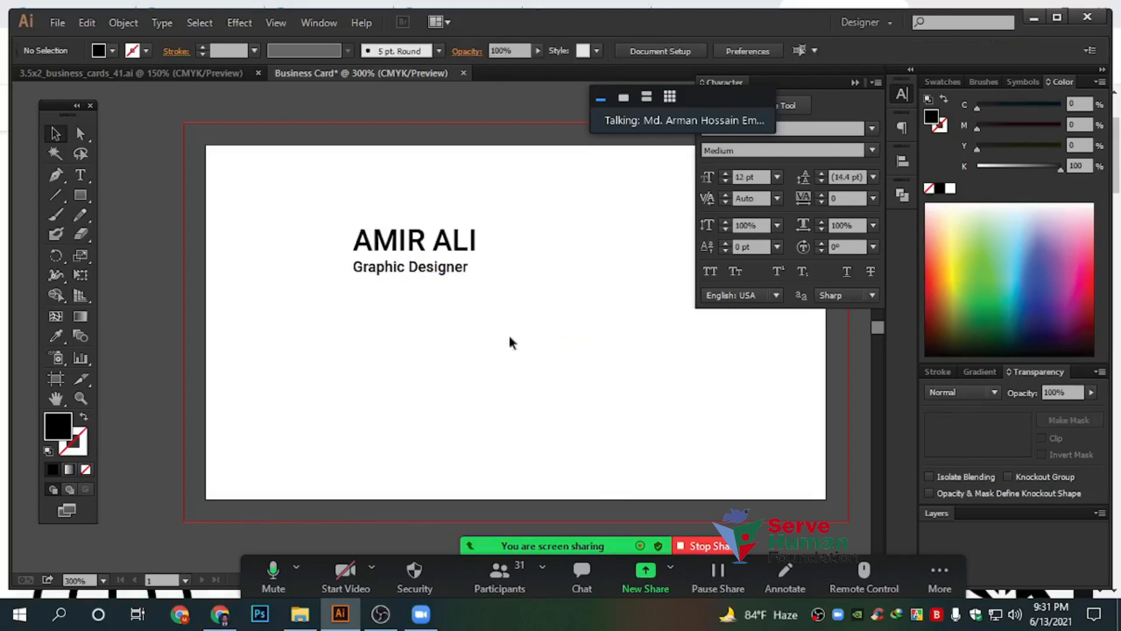
Select all of the Graphic Designer text and check its font style settings
{"action": "double_click", "coordinate": [419, 271]}
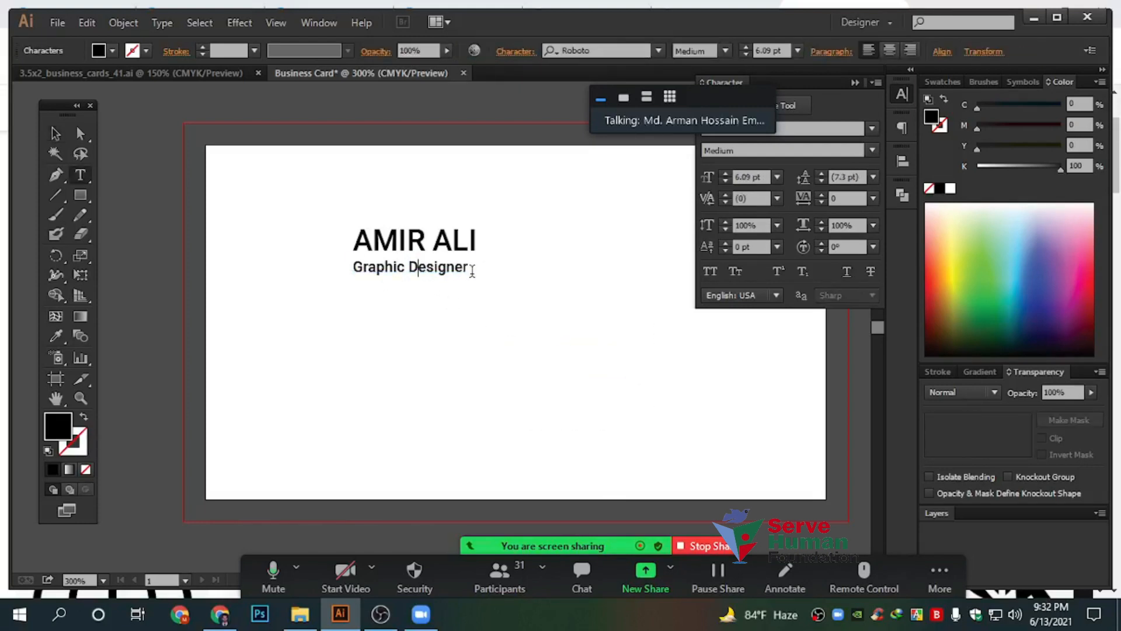
{"action": "left_click_drag", "start_coordinate": [468, 272], "coordinate": [251, 269]}
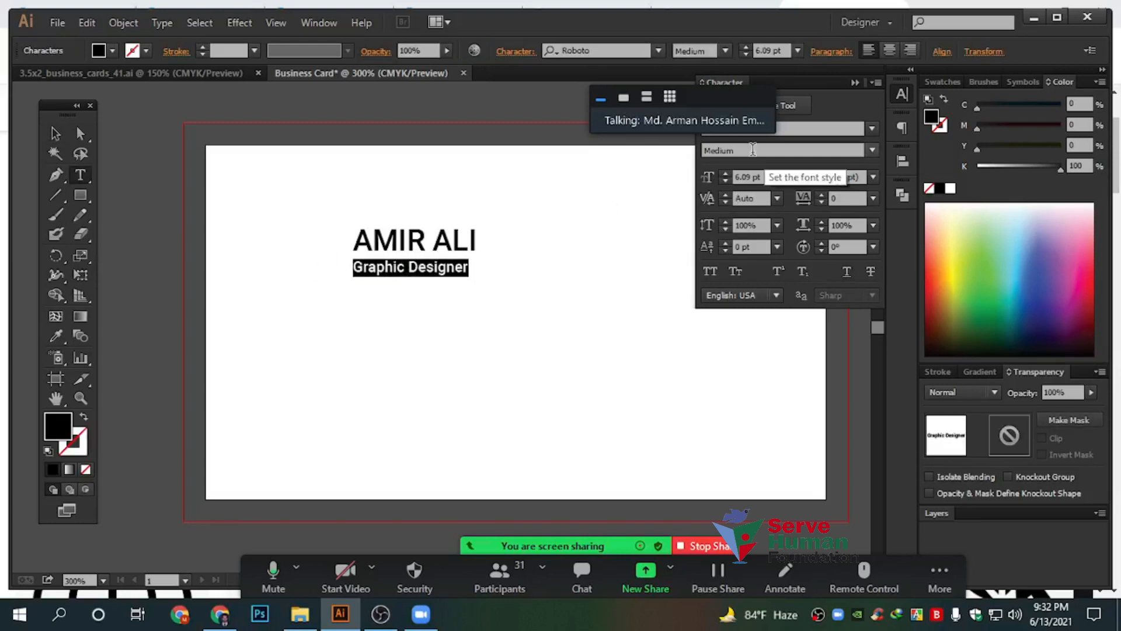
{"action": "left_click", "coordinate": [793, 153]}
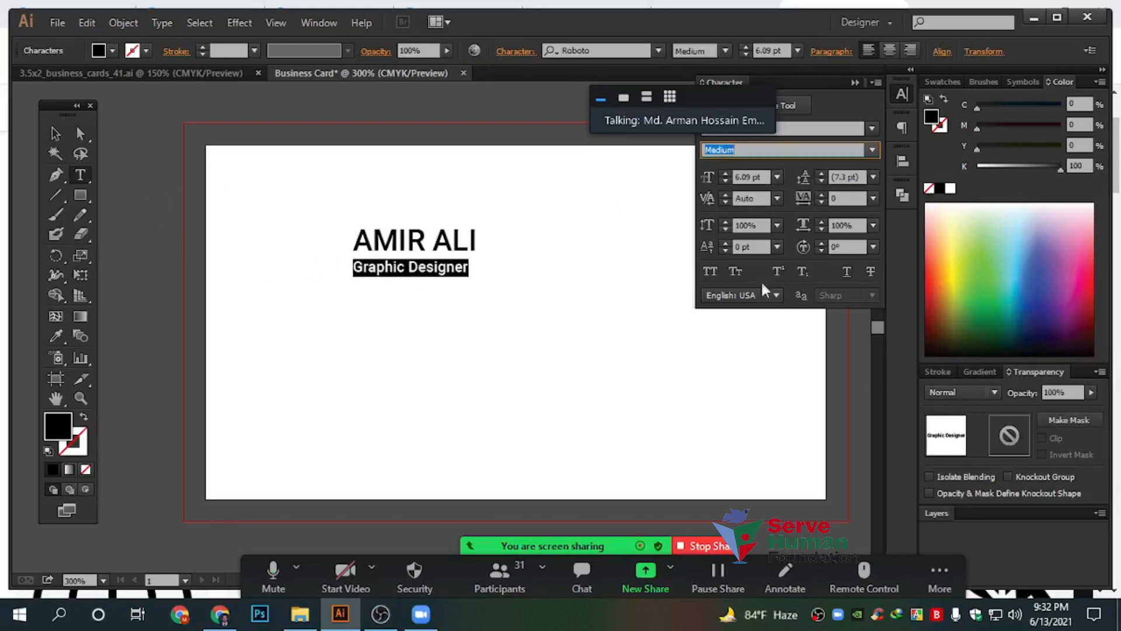
{"action": "left_click", "coordinate": [56, 133]}
{"action": "left_click", "coordinate": [592, 353]}
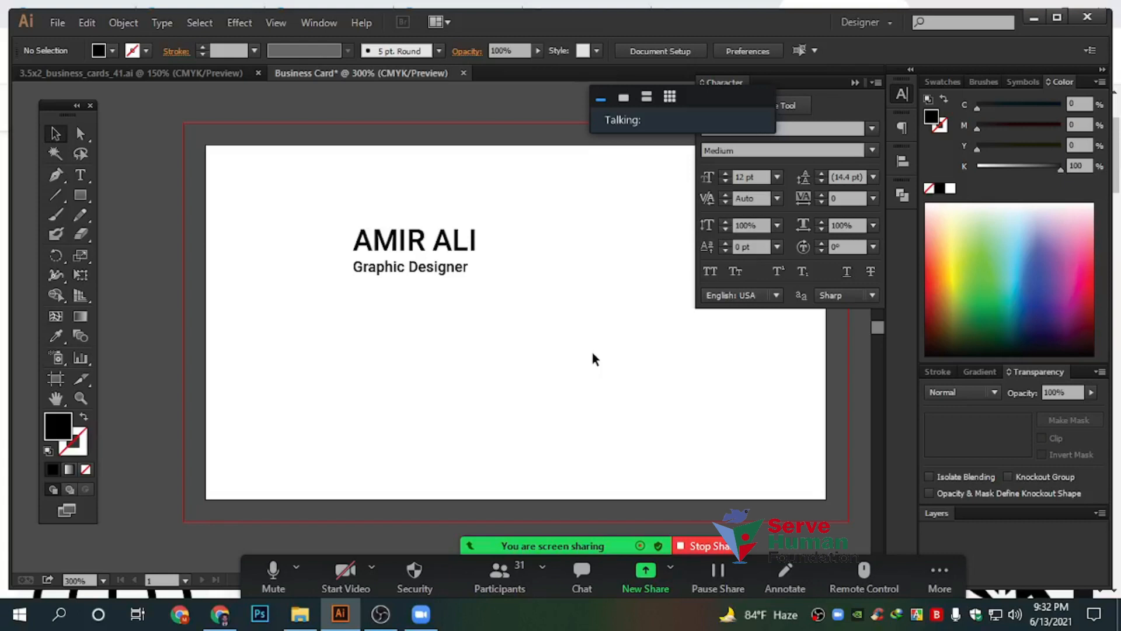
Zoom out and pan to bring the blue Real Estate sample card into view
{"action": "key", "text": "ctrl+minus"}
{"action": "key", "text": "ctrl+minus"}
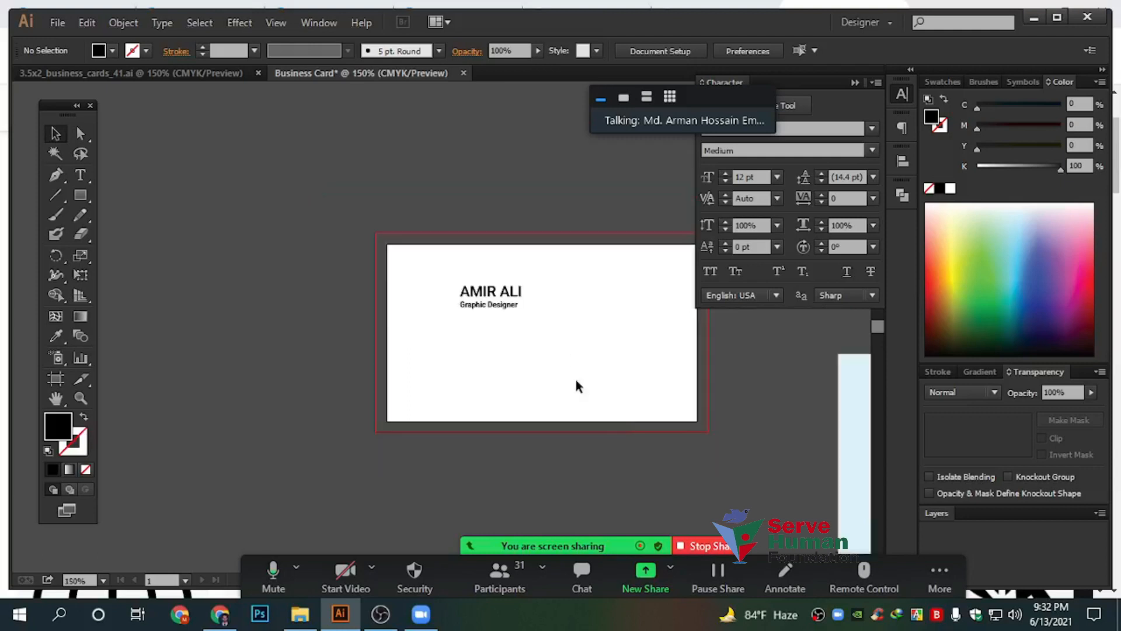
{"action": "left_click_drag", "start_coordinate": [576, 379], "coordinate": [201, 232]}
{"action": "left_click", "coordinate": [578, 264]}
{"action": "key", "text": "ctrl+plus"}
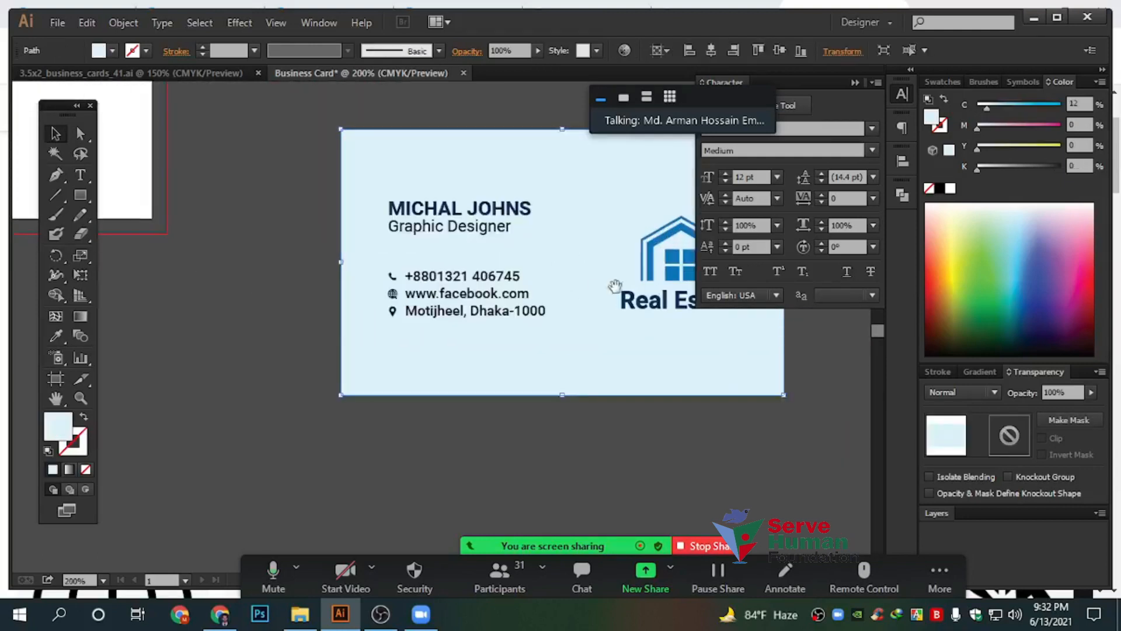
{"action": "left_click_drag", "start_coordinate": [624, 347], "coordinate": [468, 347]}
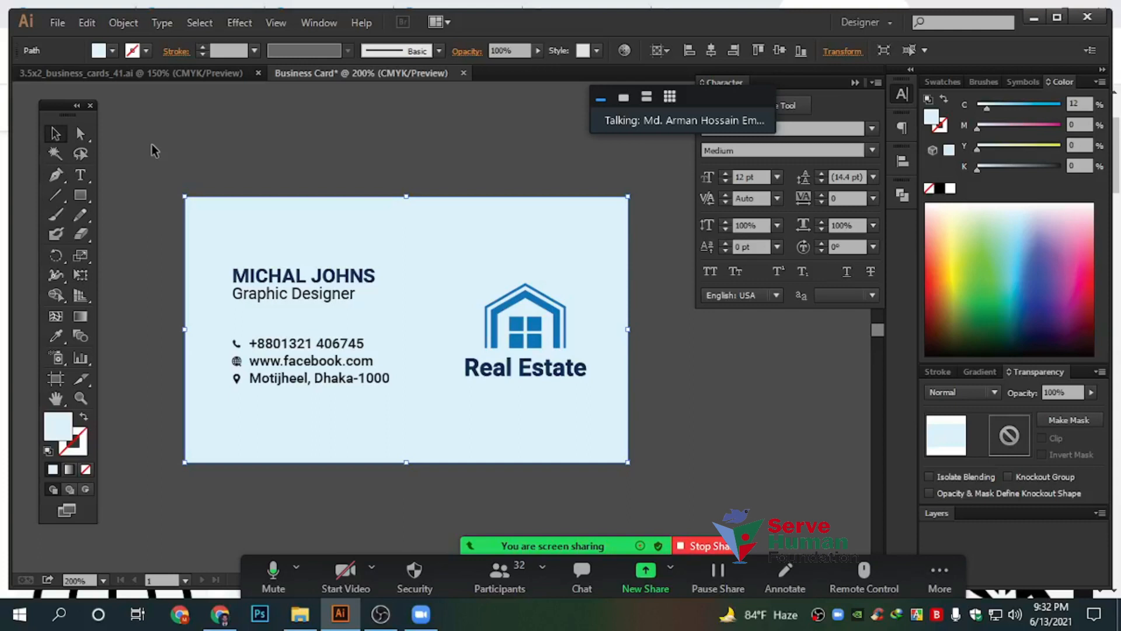
Marquee-select all of the Real Estate card, then zoom out to show both cards side by side
{"action": "left_click_drag", "start_coordinate": [147, 133], "coordinate": [768, 500]}
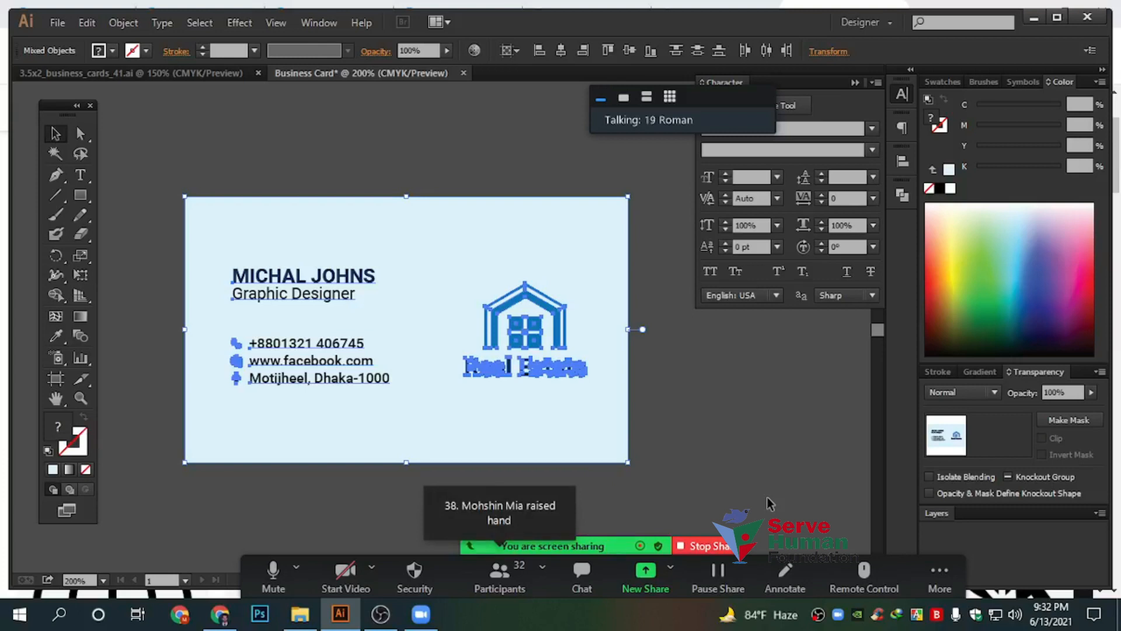
{"action": "scroll", "coordinate": [451, 339], "scroll_direction": "down", "scroll_amount": 3}
{"action": "left_click_drag", "start_coordinate": [422, 283], "coordinate": [516, 327]}
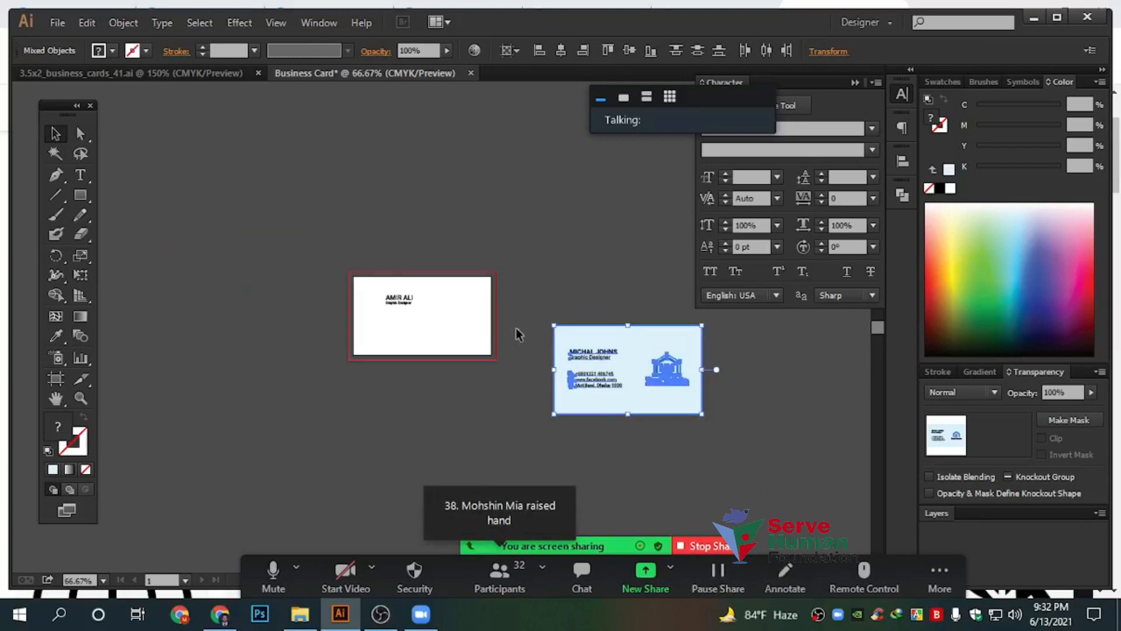
{"action": "left_click", "coordinate": [701, 547]}
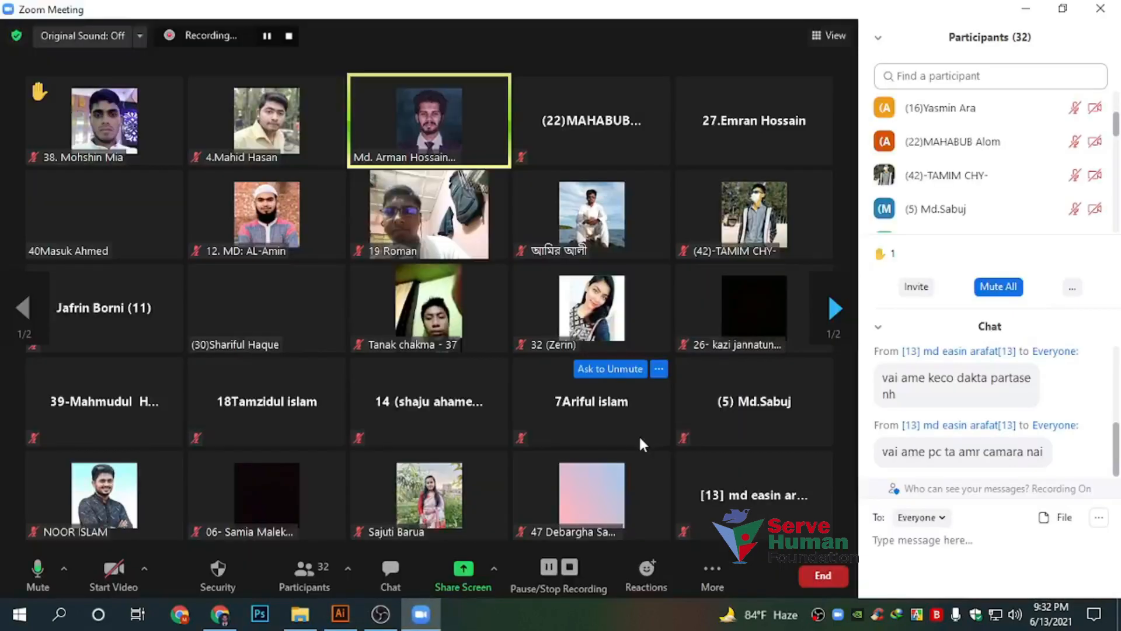
{"action": "left_click", "coordinate": [879, 327]}
{"action": "left_click", "coordinate": [902, 348]}
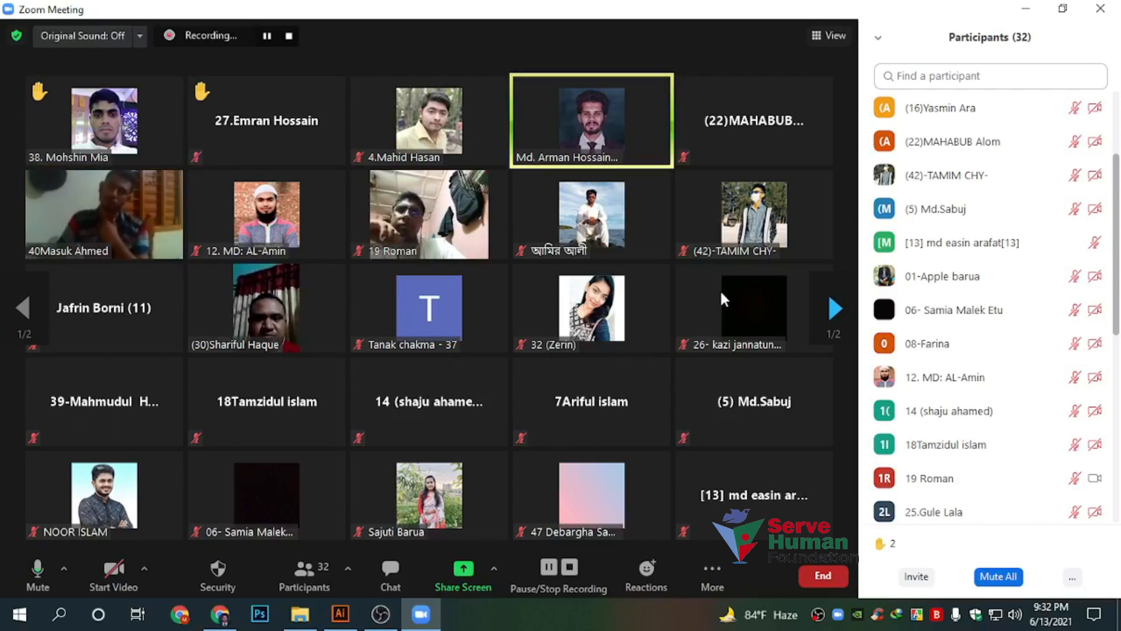
{"action": "left_click", "coordinate": [463, 572]}
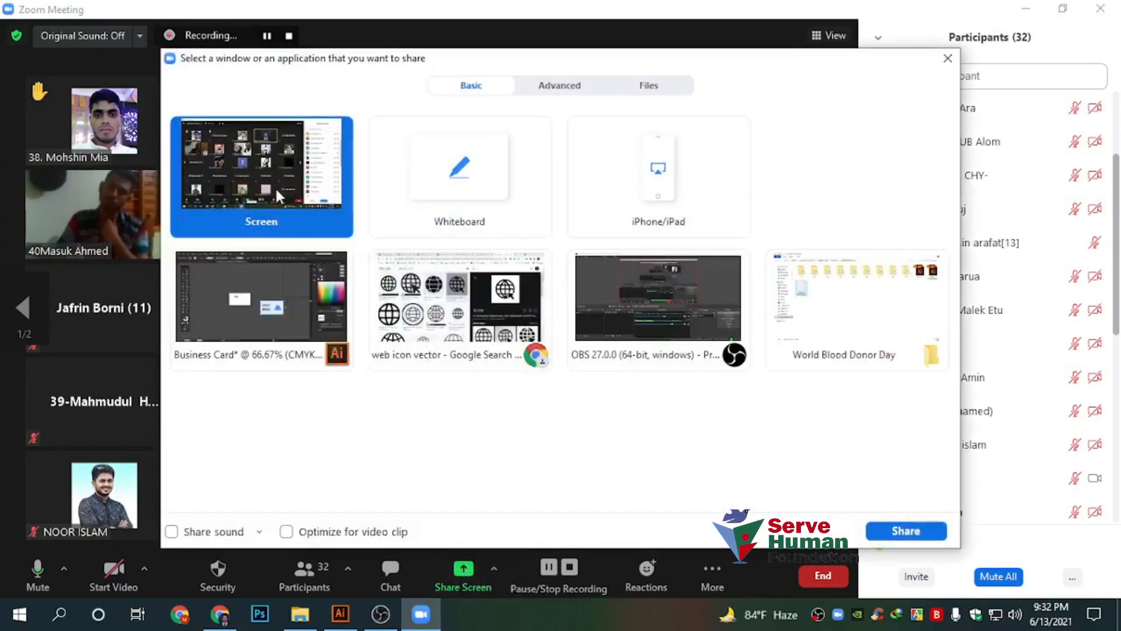
{"action": "left_click", "coordinate": [906, 531]}
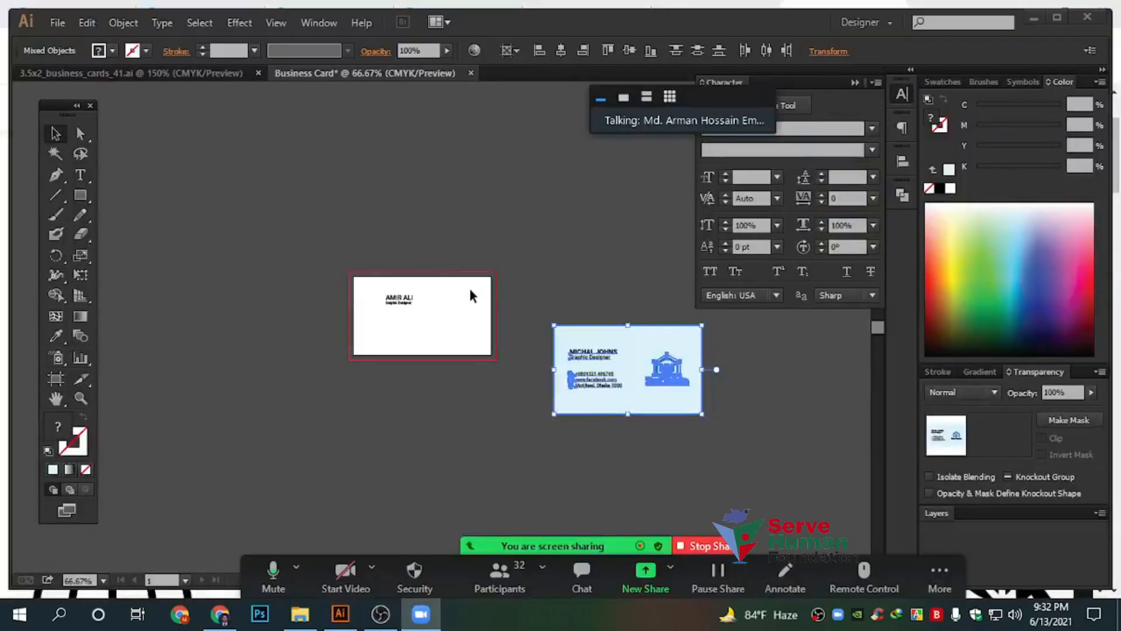
Place a text point above the white card and try Myriad Pro Condensed as its font
{"action": "left_click", "coordinate": [80, 175]}
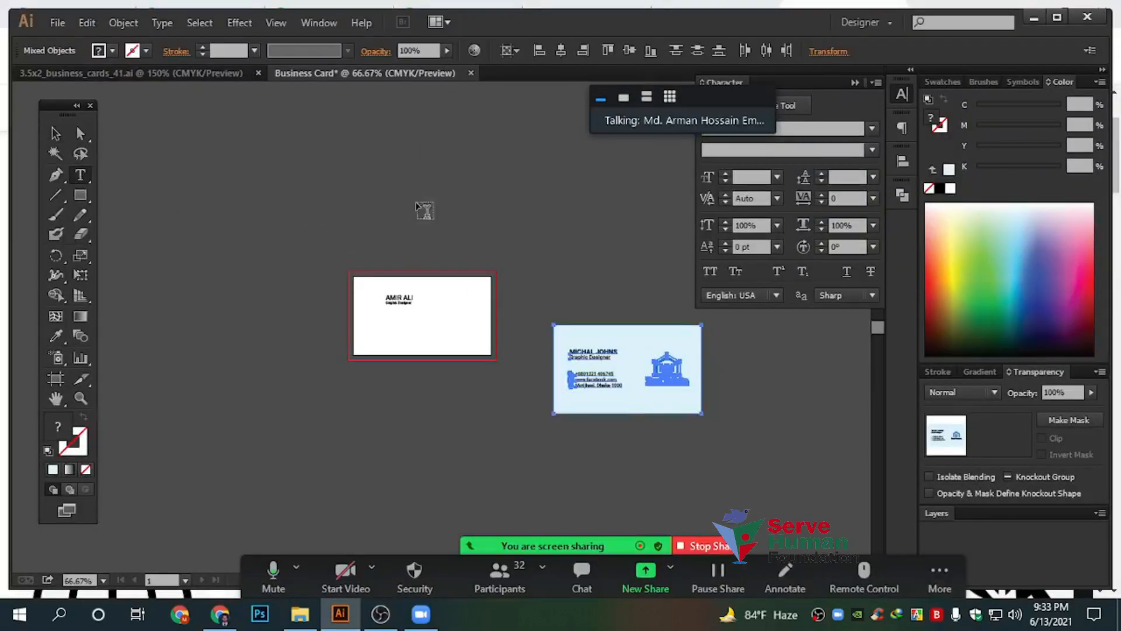
{"action": "left_click", "coordinate": [385, 183]}
{"action": "left_click", "coordinate": [599, 53]}
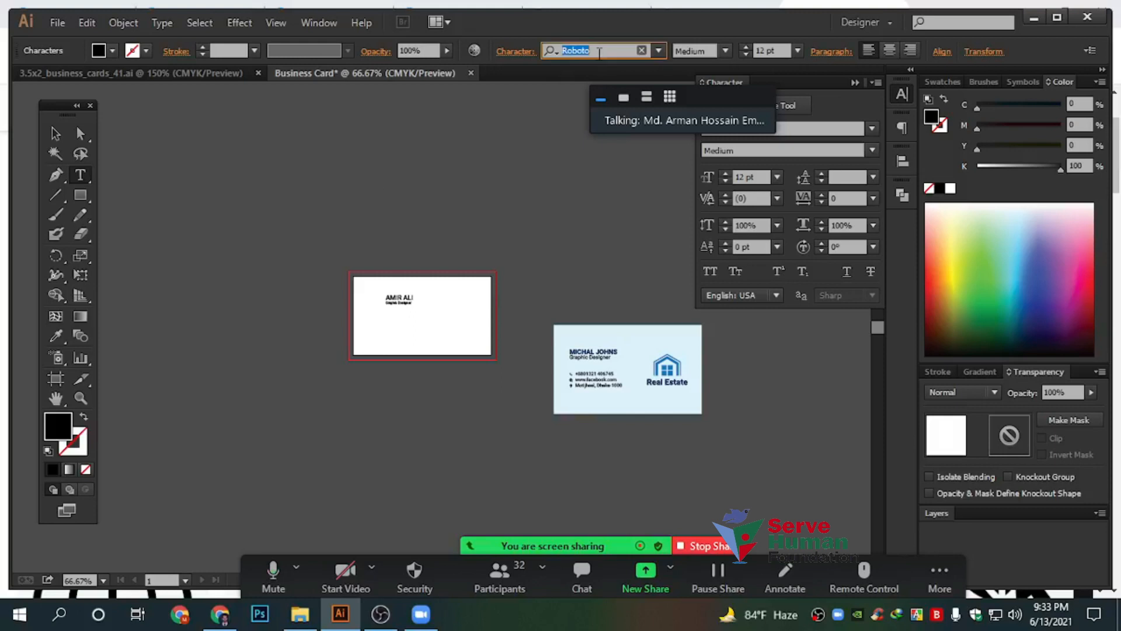
{"action": "type", "text": "mydl"}
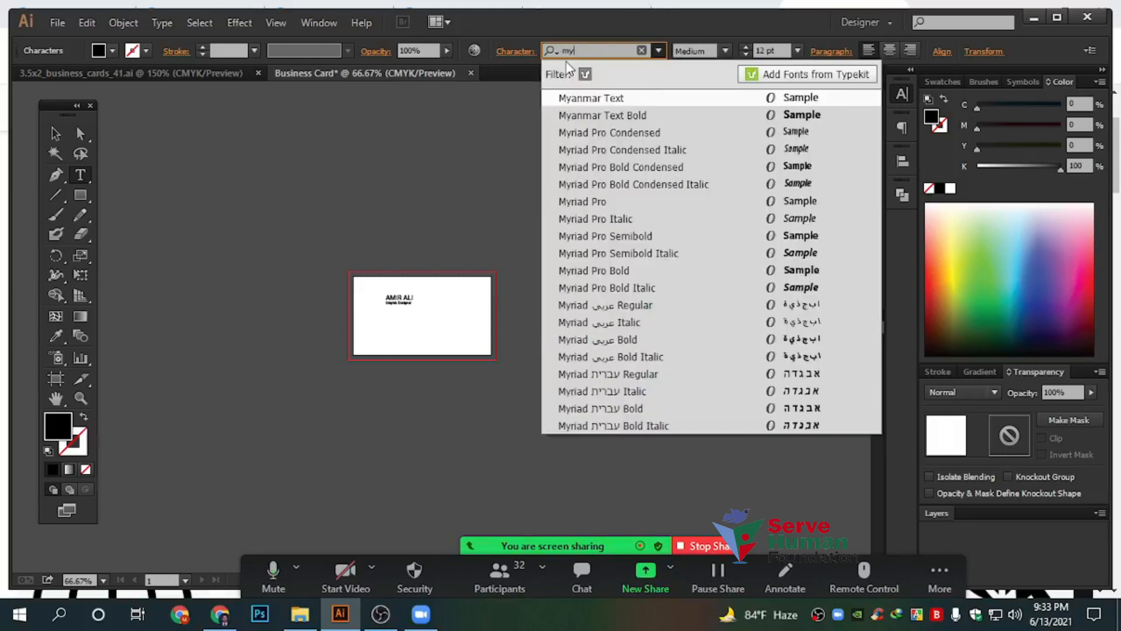
{"action": "key", "text": "BackSpace"}
{"action": "key", "text": "BackSpace"}
{"action": "key", "text": "Down"}
{"action": "key", "text": "Down"}
{"action": "key", "text": "Return"}
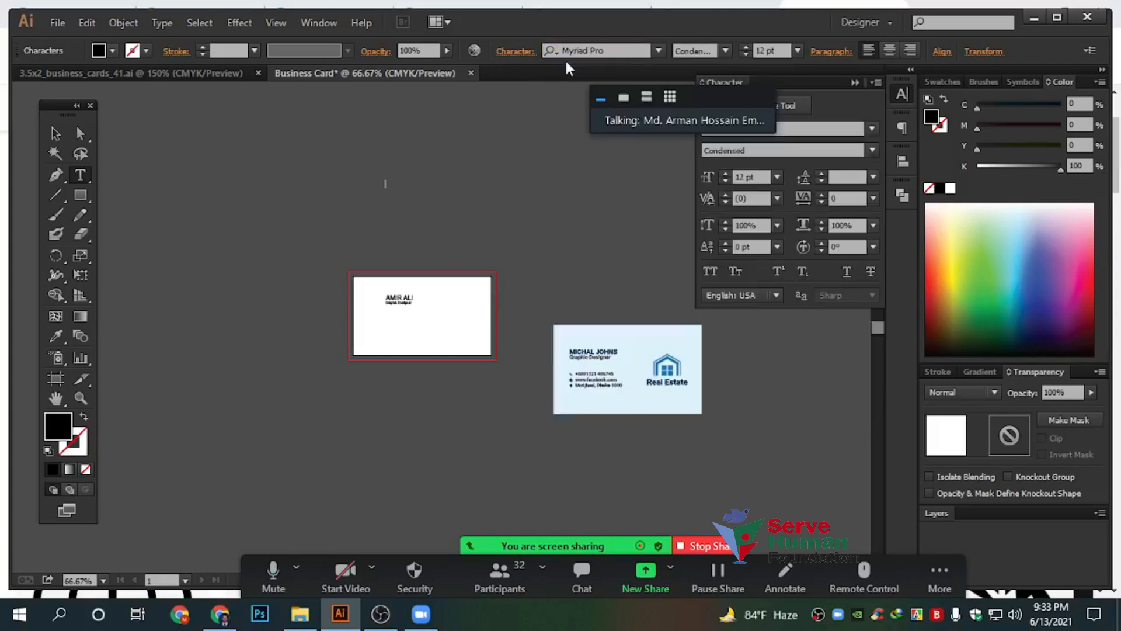
{"action": "left_click", "coordinate": [725, 51]}
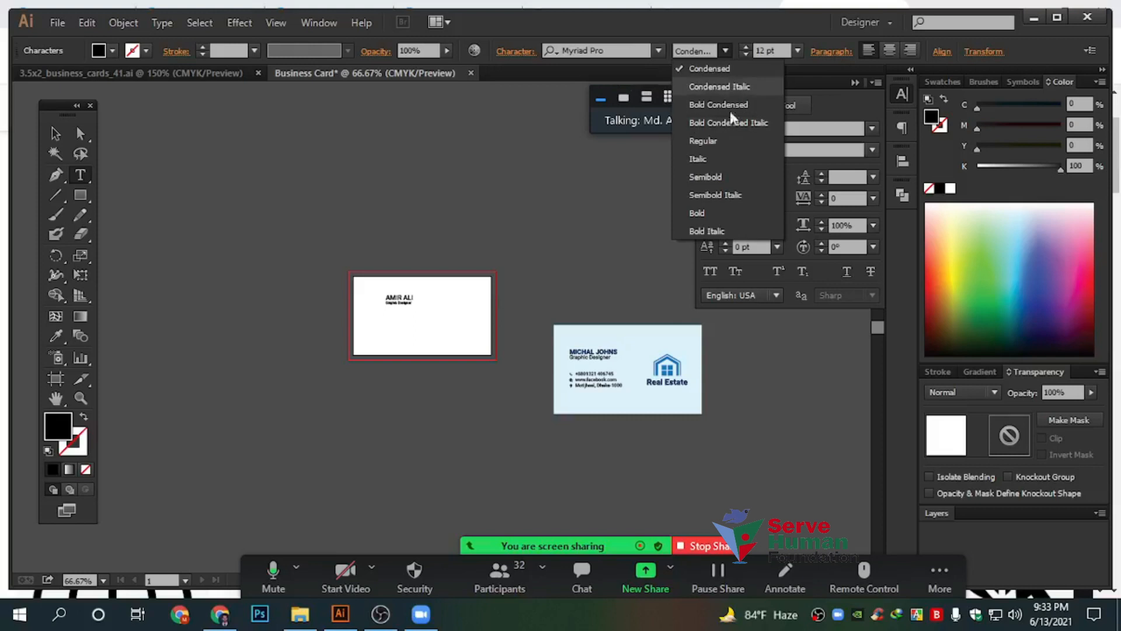
Search the font field for Calibri, apply Calibri Light, and finish editing the text
{"action": "left_click", "coordinate": [619, 51]}
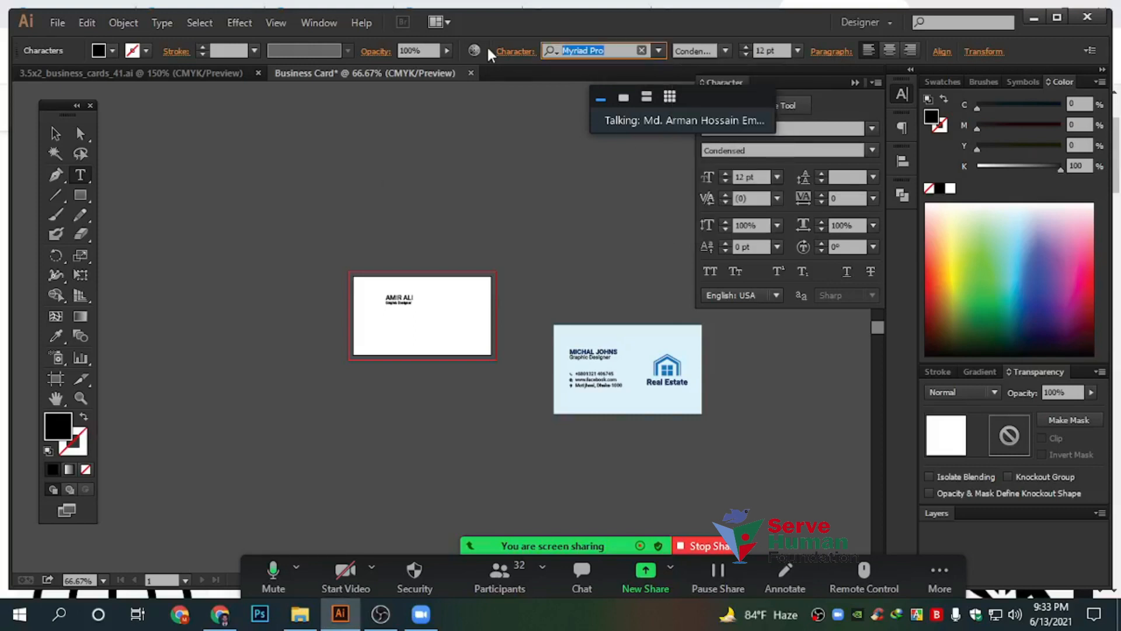
{"action": "type", "text": "va"}
{"action": "key", "text": "BackSpace"}
{"action": "key", "text": "BackSpace"}
{"action": "type", "text": "calb"}
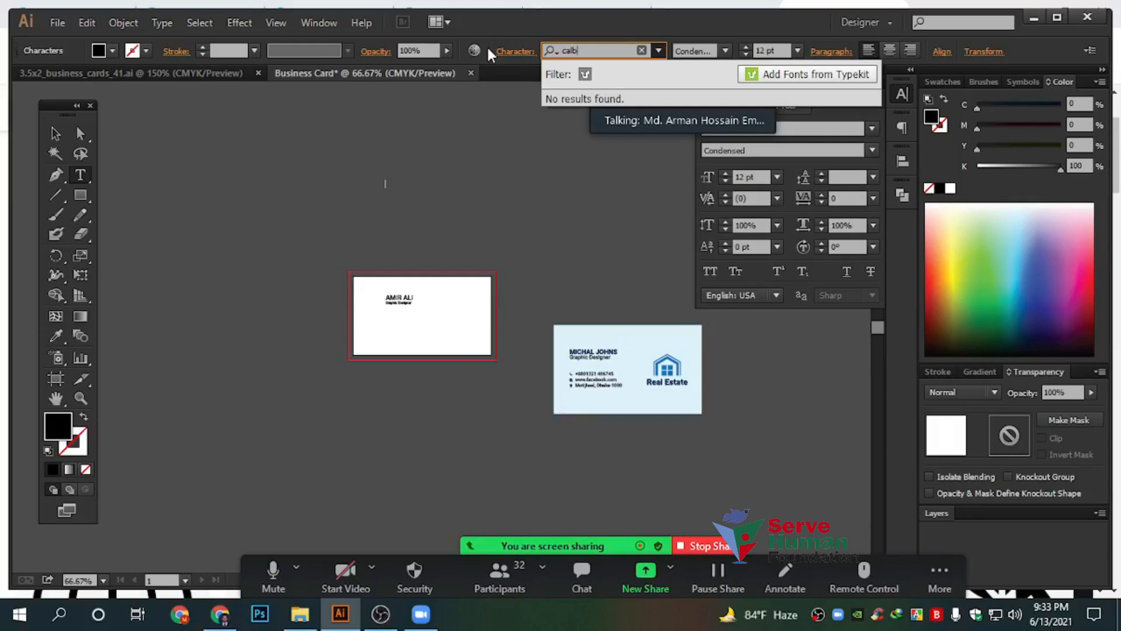
{"action": "type", "text": "ri"}
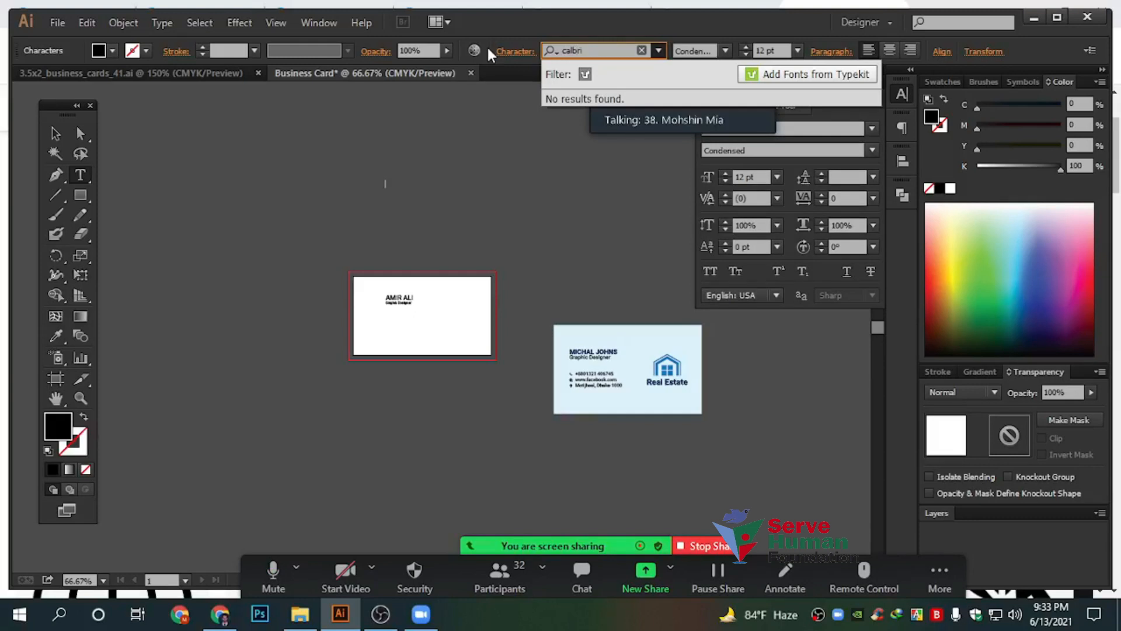
{"action": "key", "text": "BackSpace"}
{"action": "key", "text": "BackSpace"}
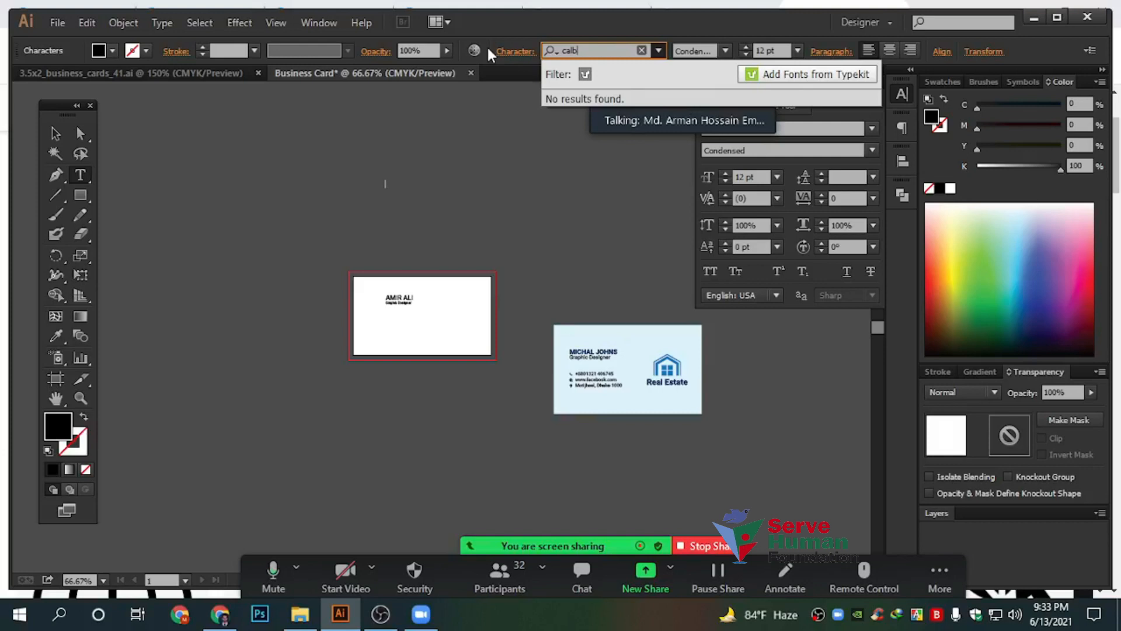
{"action": "key", "text": "BackSpace"}
{"action": "key", "text": "BackSpace"}
{"action": "key", "text": "BackSpace"}
{"action": "key", "text": "BackSpace"}
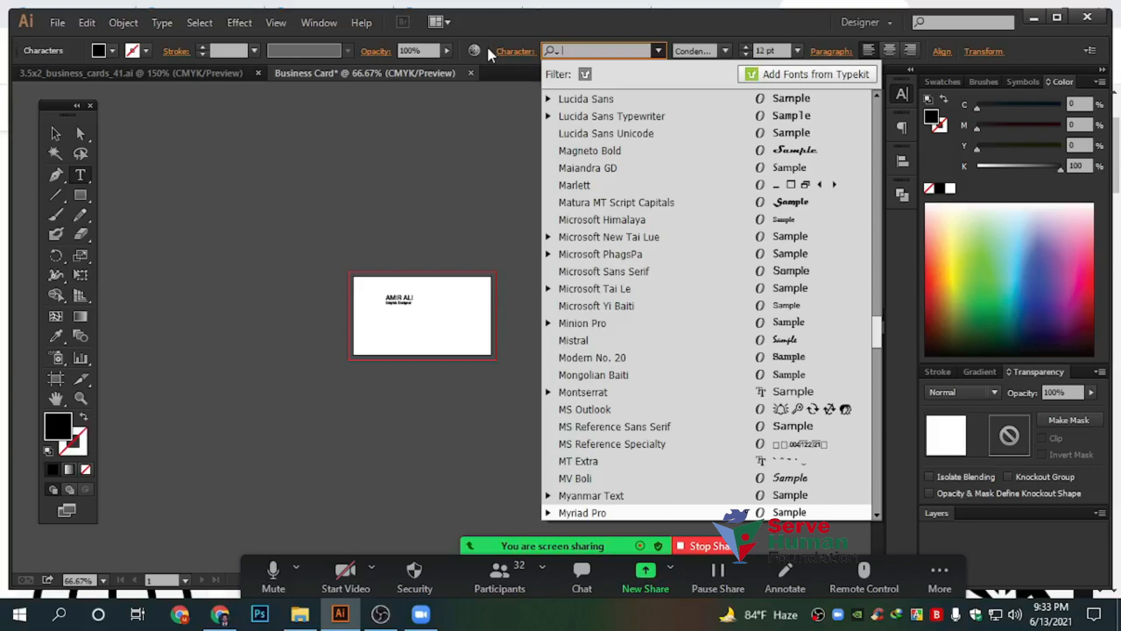
{"action": "type", "text": "calbi"}
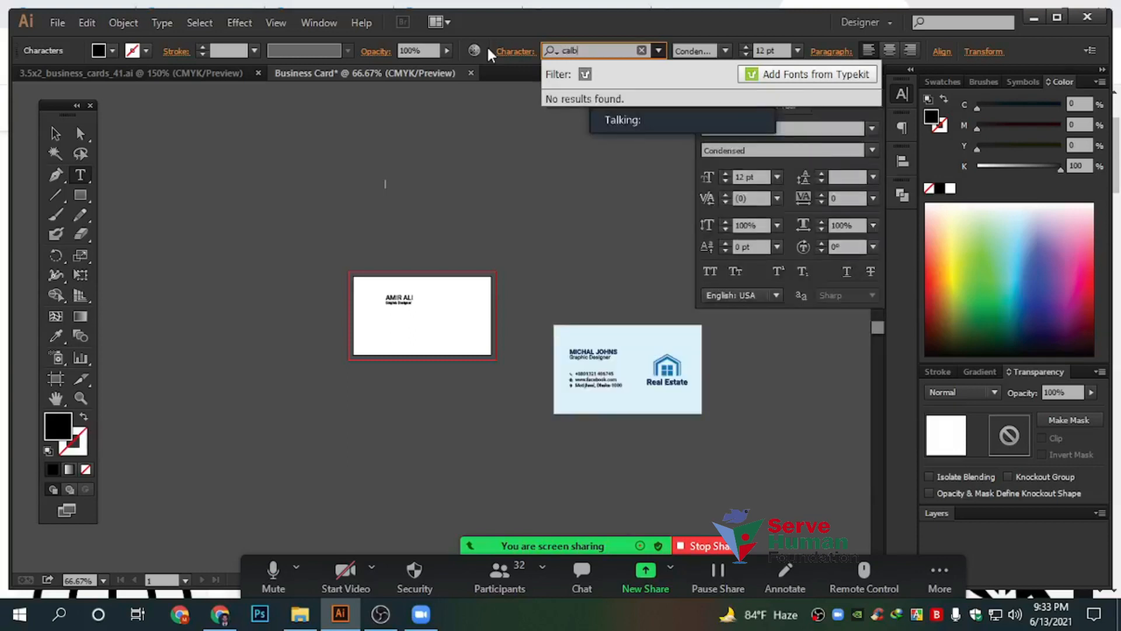
{"action": "key", "text": "BackSpace"}
{"action": "type", "text": "i"}
{"action": "key", "text": "Return"}
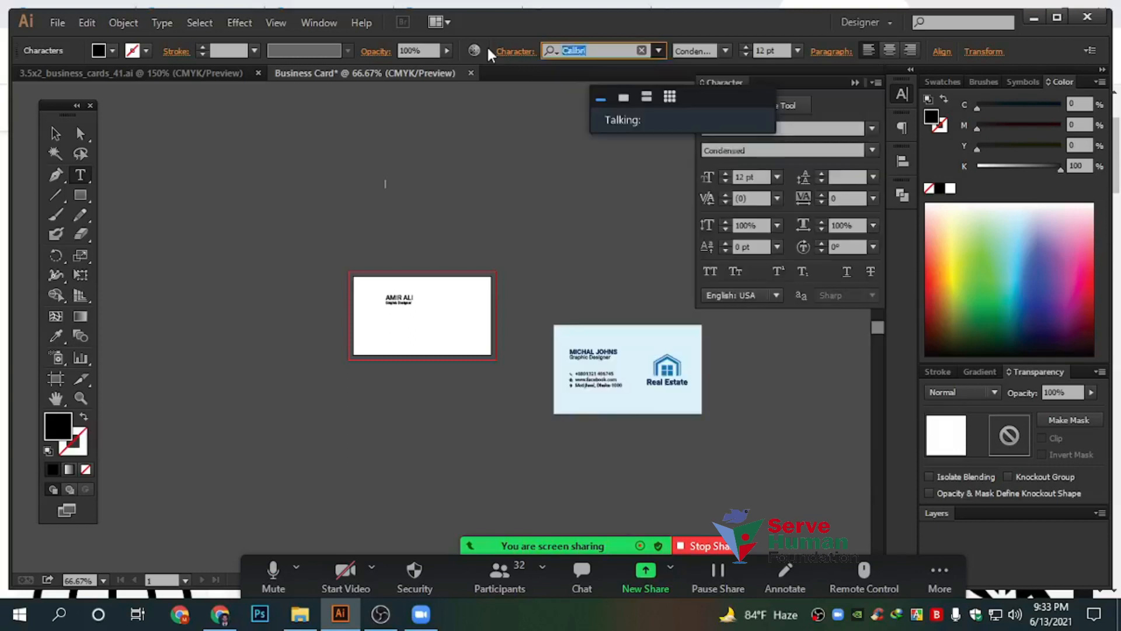
{"action": "left_click", "coordinate": [52, 136]}
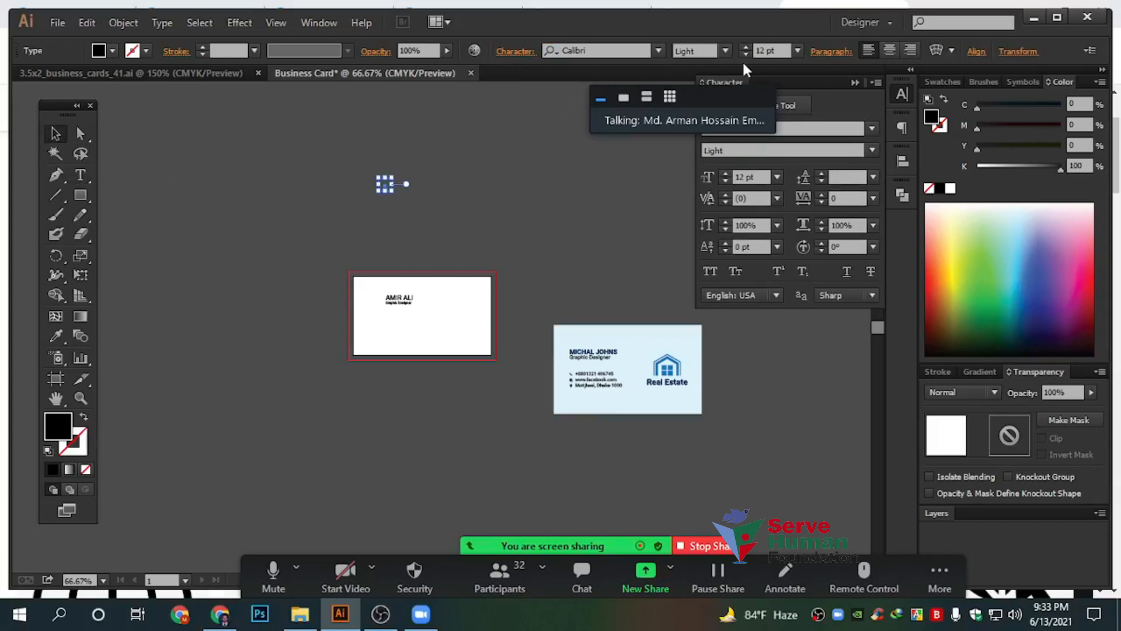
Browse the Agency FB and Arial styles in the font list and keep Arial Regular
{"action": "left_click", "coordinate": [658, 51]}
{"action": "scroll", "coordinate": [626, 177], "scroll_direction": "up", "scroll_amount": 10}
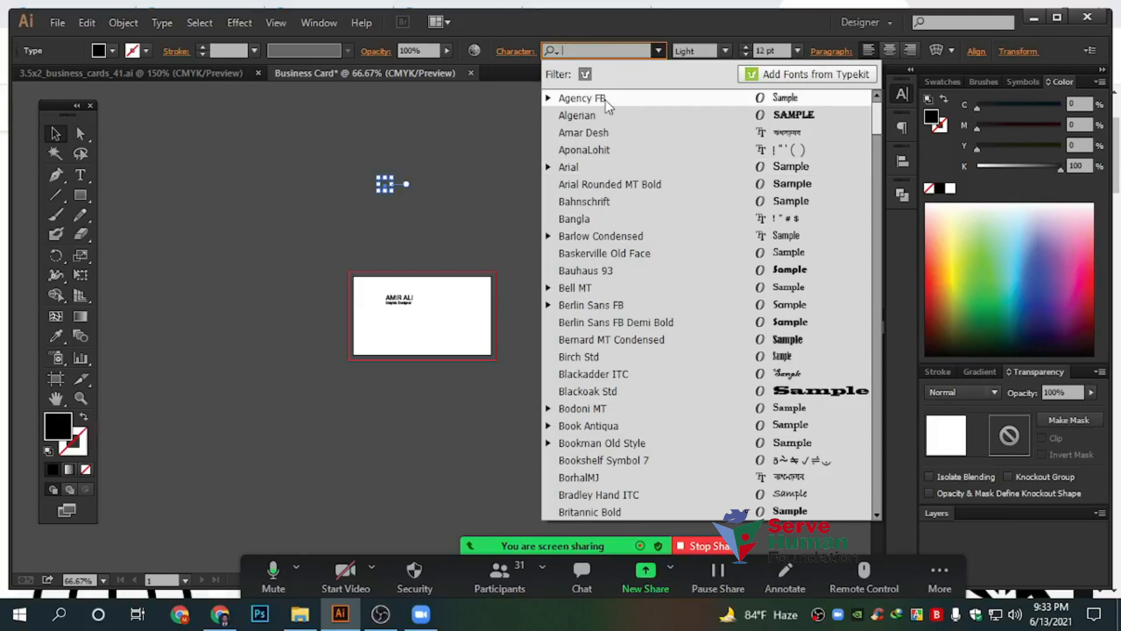
{"action": "left_click", "coordinate": [549, 99]}
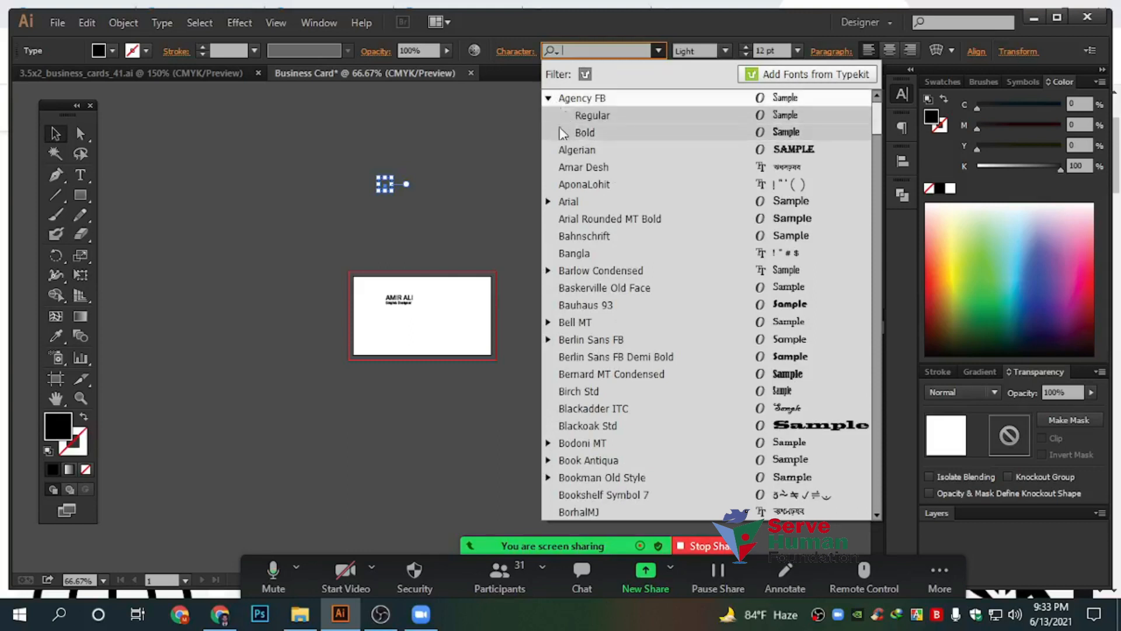
{"action": "left_click", "coordinate": [548, 98]}
{"action": "left_click", "coordinate": [548, 167]}
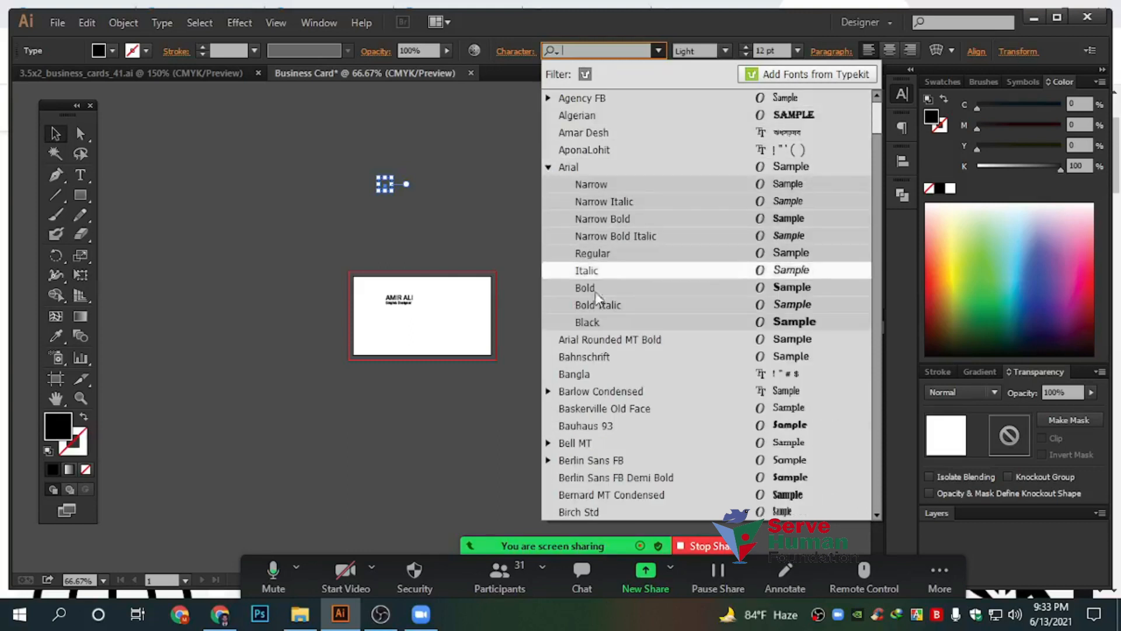
{"action": "left_click", "coordinate": [542, 171]}
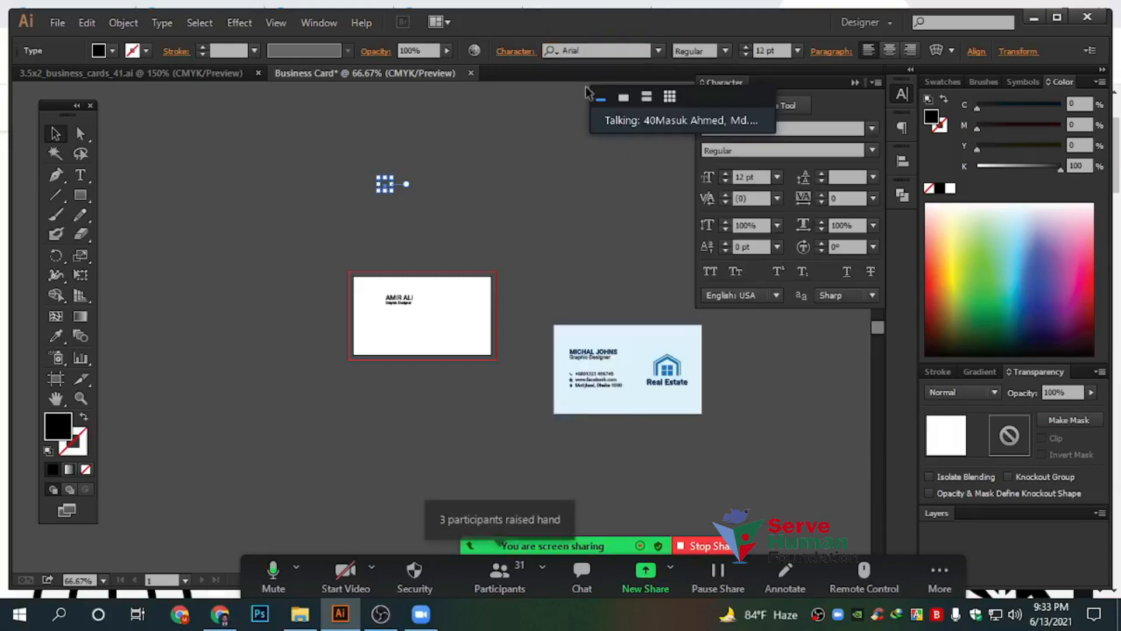
Scroll through the font families without changing the font, then open Zoom's participants list
{"action": "left_click", "coordinate": [657, 51]}
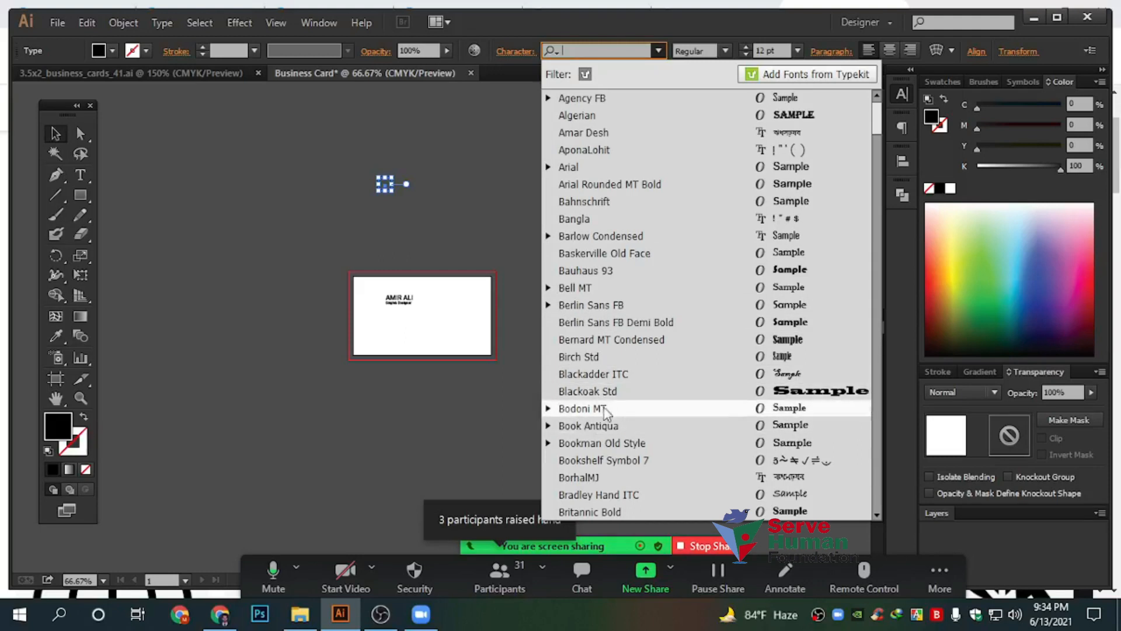
{"action": "scroll", "coordinate": [637, 414], "scroll_direction": "down", "scroll_amount": 2}
{"action": "scroll", "coordinate": [632, 411], "scroll_direction": "down", "scroll_amount": 12}
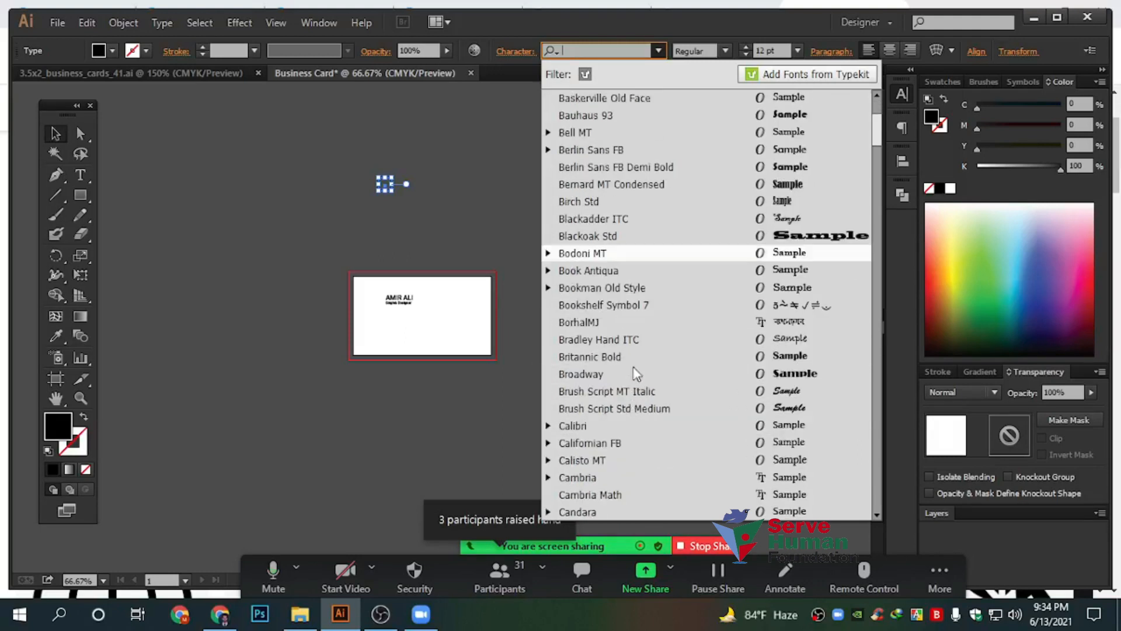
{"action": "scroll", "coordinate": [591, 353], "scroll_direction": "down", "scroll_amount": 12}
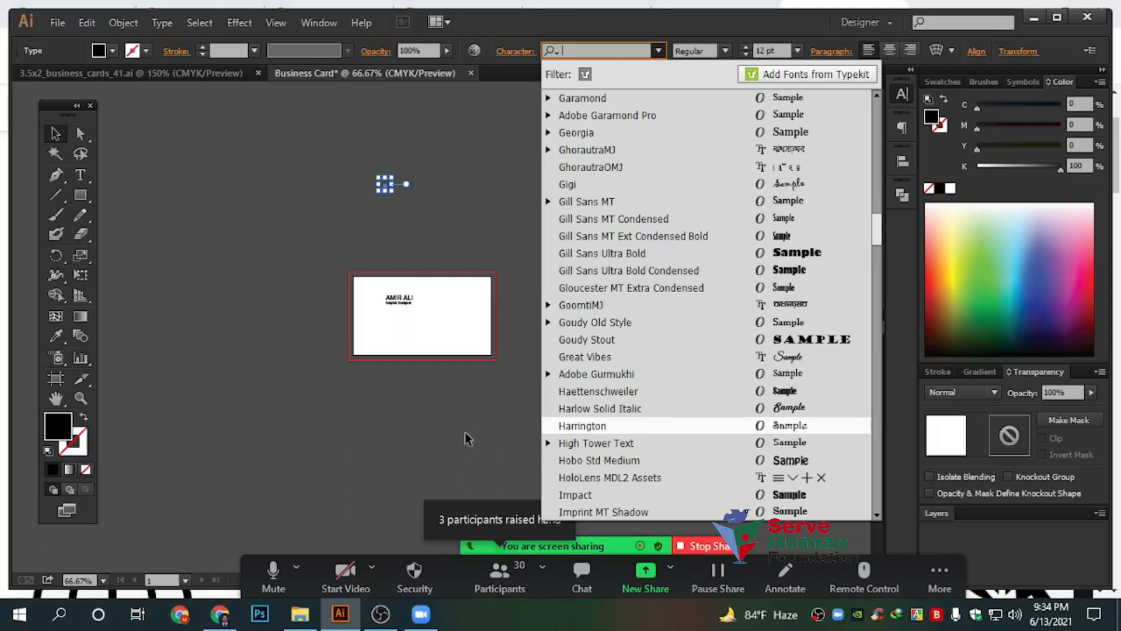
{"action": "left_click", "coordinate": [468, 439]}
{"action": "left_click", "coordinate": [500, 575]}
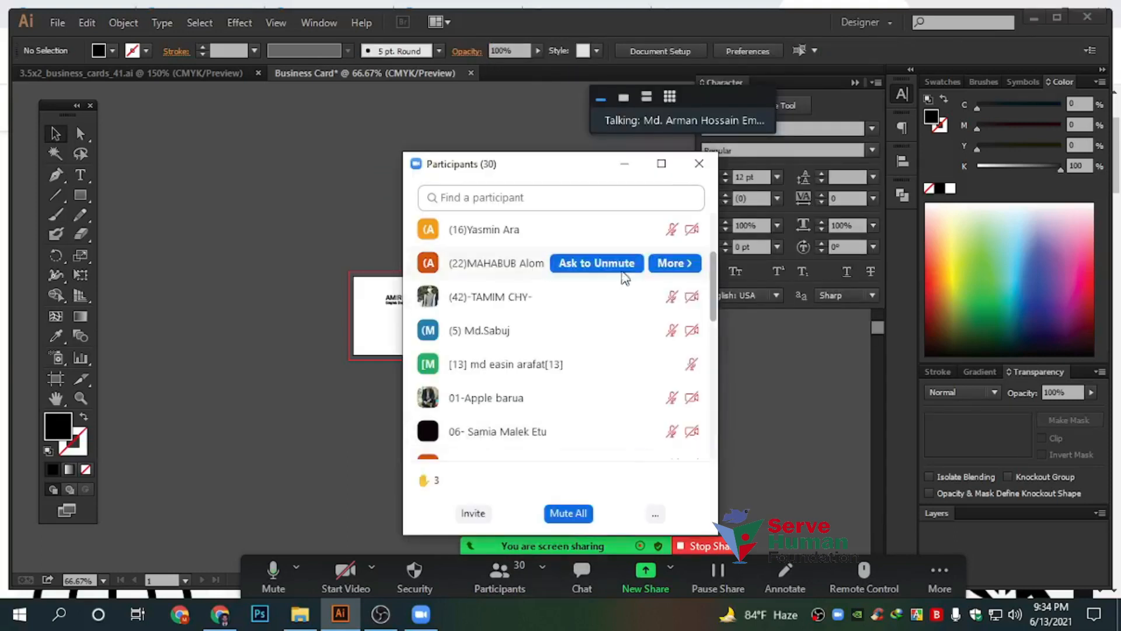
Scroll Zoom's participants list to the top to check for raised hands
{"action": "scroll", "coordinate": [563, 325], "scroll_direction": "up", "scroll_amount": 5}
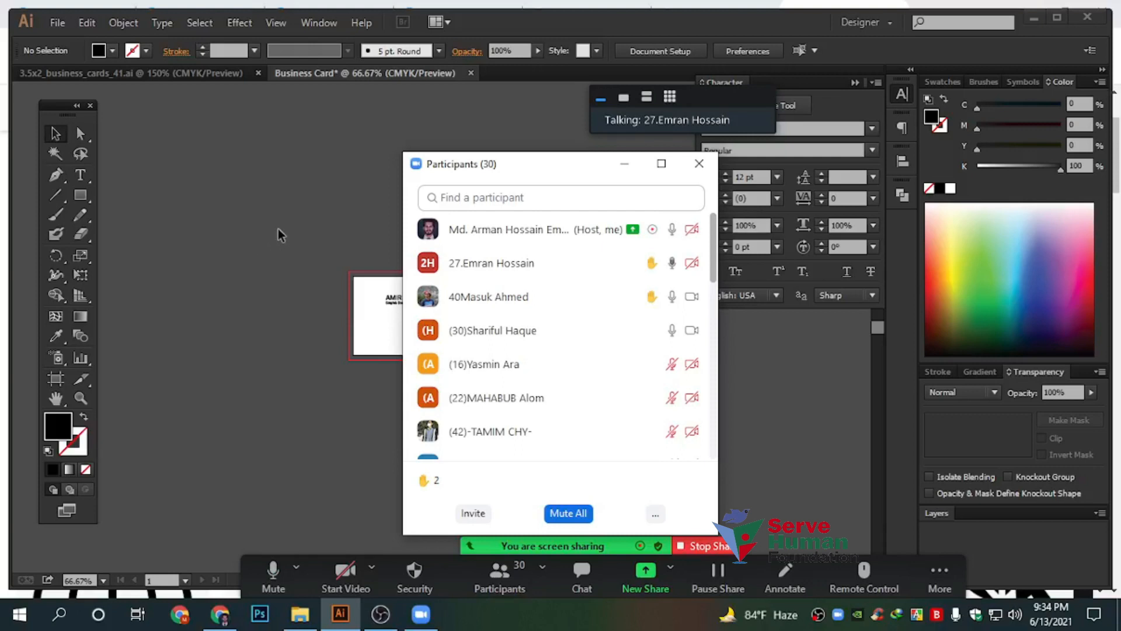
Close the participants window and delete the name text and the second card
{"action": "left_click", "coordinate": [620, 166]}
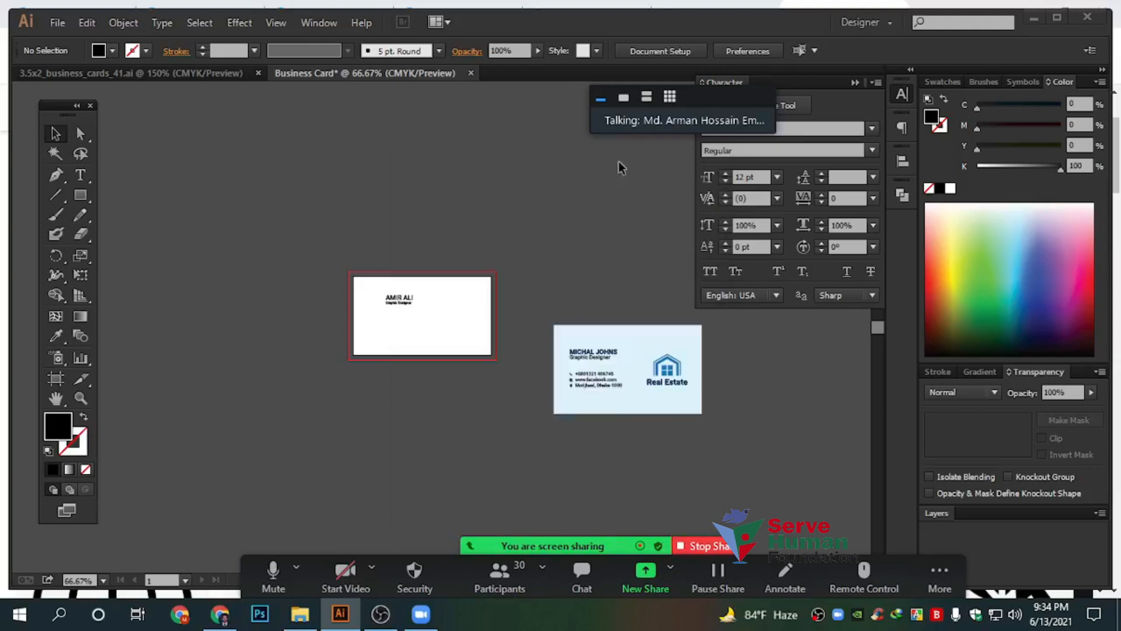
{"action": "left_click_drag", "start_coordinate": [264, 187], "coordinate": [696, 438]}
{"action": "left_click", "coordinate": [401, 349]}
{"action": "left_click_drag", "start_coordinate": [310, 210], "coordinate": [722, 448]}
{"action": "key", "text": "Delete"}
{"action": "scroll", "coordinate": [472, 324], "scroll_direction": "up", "scroll_amount": 3}
{"action": "left_click_drag", "start_coordinate": [454, 399], "coordinate": [412, 412]}
Draw a black circle with the Ellipse Tool on the card's left side
{"action": "left_click", "coordinate": [86, 195]}
{"action": "left_click_drag", "start_coordinate": [87, 193], "coordinate": [146, 236]}
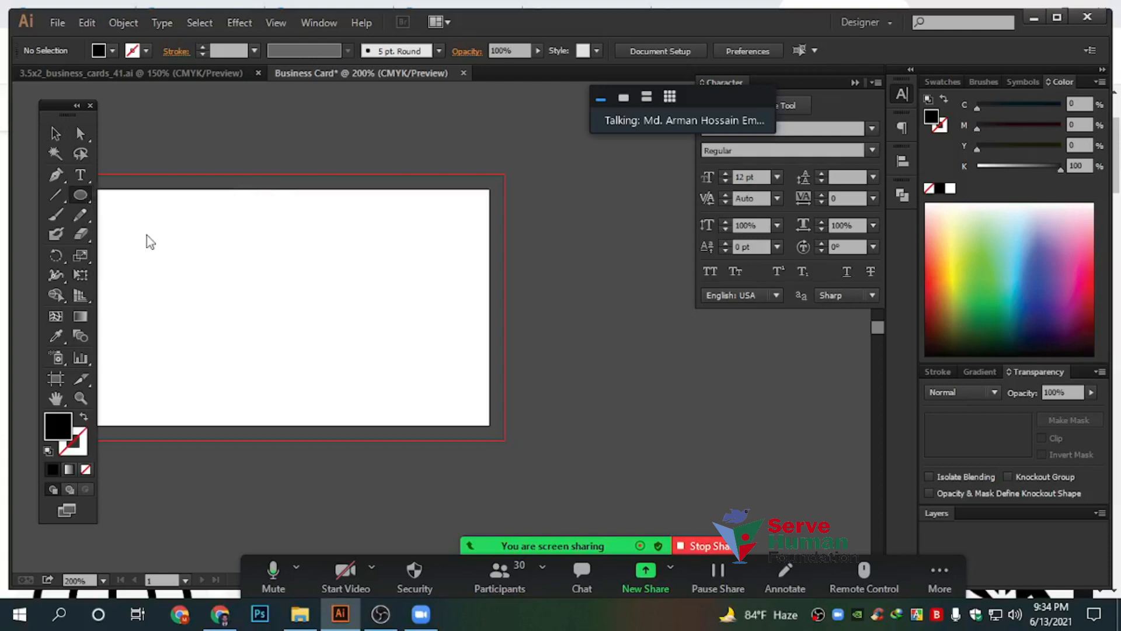
{"action": "left_click_drag", "start_coordinate": [215, 274], "coordinate": [303, 338]}
{"action": "left_click", "coordinate": [56, 133]}
{"action": "left_click", "coordinate": [381, 284]}
{"action": "left_click_drag", "start_coordinate": [266, 244], "coordinate": [273, 265]}
{"action": "left_click", "coordinate": [413, 299]}
{"action": "key", "text": "space"}
{"action": "left_click_drag", "start_coordinate": [413, 292], "coordinate": [523, 324]}
Copy the circle up and right, set the copy's fill to white (K 0), and shrink it slightly
{"action": "left_click", "coordinate": [349, 350]}
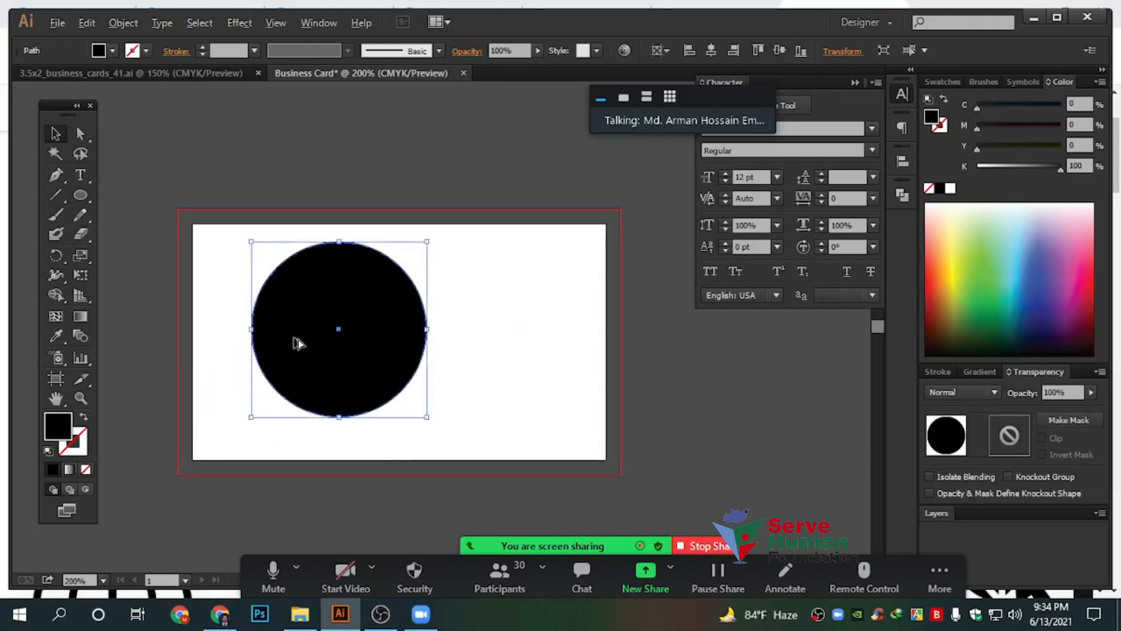
{"action": "scroll", "coordinate": [298, 340], "scroll_direction": "up", "scroll_amount": 1}
{"action": "scroll", "coordinate": [260, 405], "scroll_direction": "up", "scroll_amount": 1}
{"action": "scroll", "coordinate": [261, 408], "scroll_direction": "down", "scroll_amount": 1}
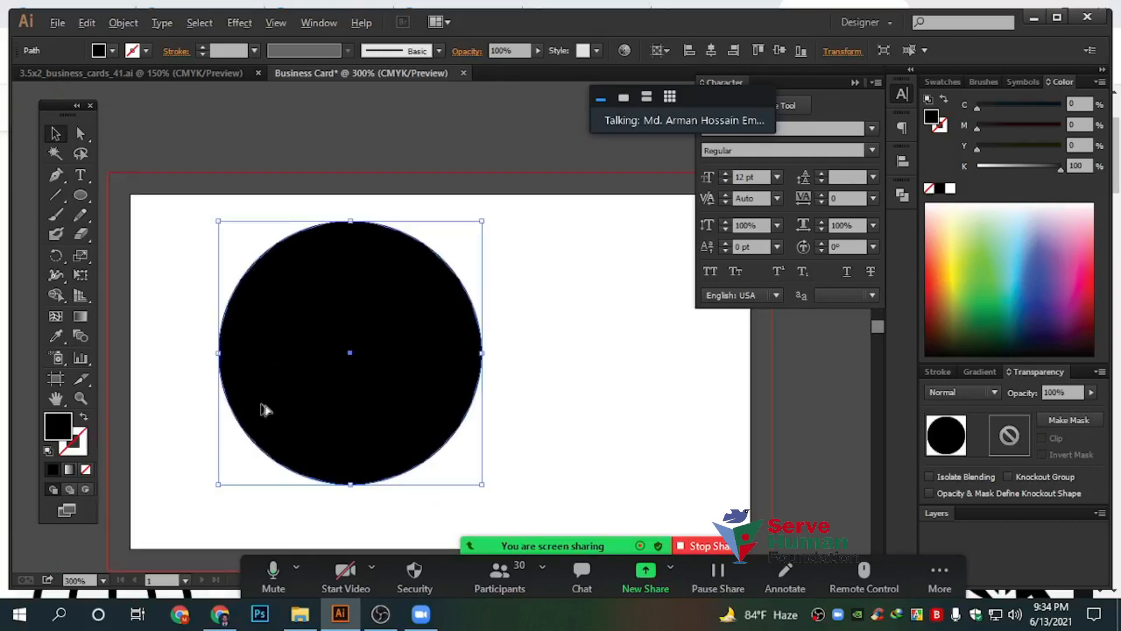
{"action": "left_click_drag", "start_coordinate": [257, 397], "coordinate": [294, 366]}
{"action": "left_click_drag", "start_coordinate": [1060, 168], "coordinate": [977, 166]}
{"action": "left_click", "coordinate": [666, 432]}
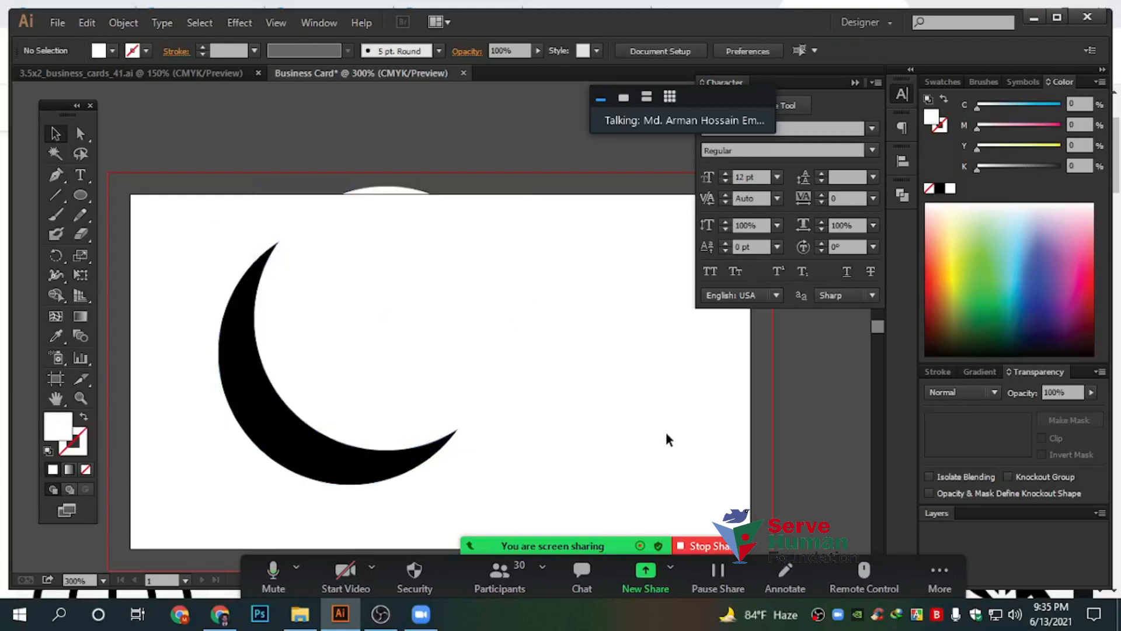
{"action": "left_click", "coordinate": [260, 353]}
{"action": "scroll", "coordinate": [300, 430], "scroll_direction": "up", "scroll_amount": 1}
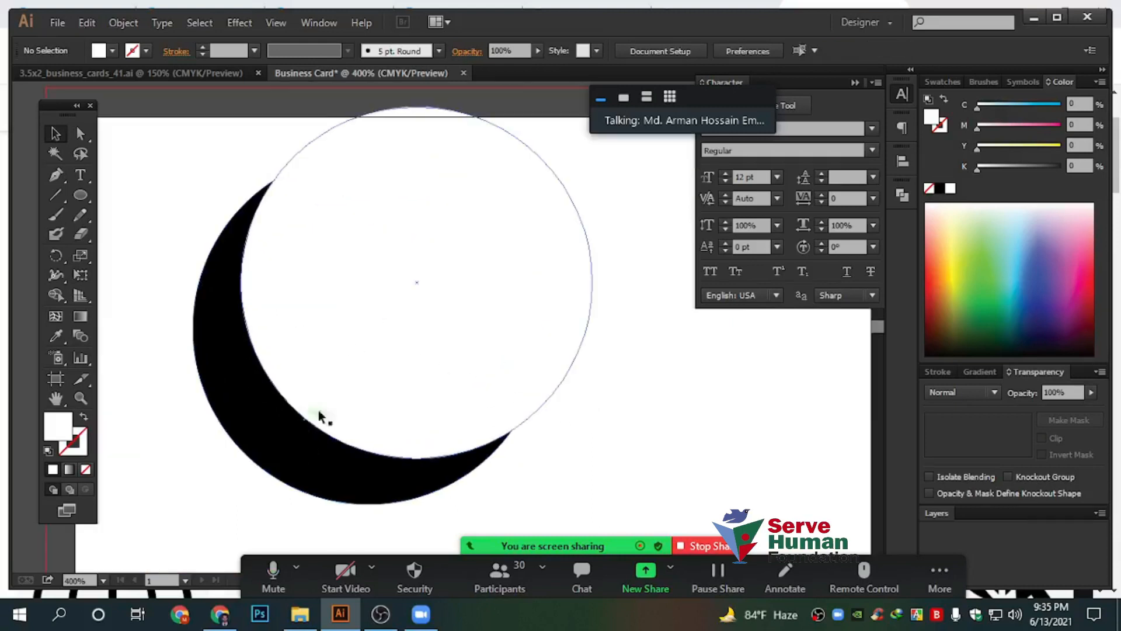
{"action": "scroll", "coordinate": [585, 268], "scroll_direction": "up", "scroll_amount": 2}
{"action": "left_click_drag", "start_coordinate": [592, 186], "coordinate": [554, 229]}
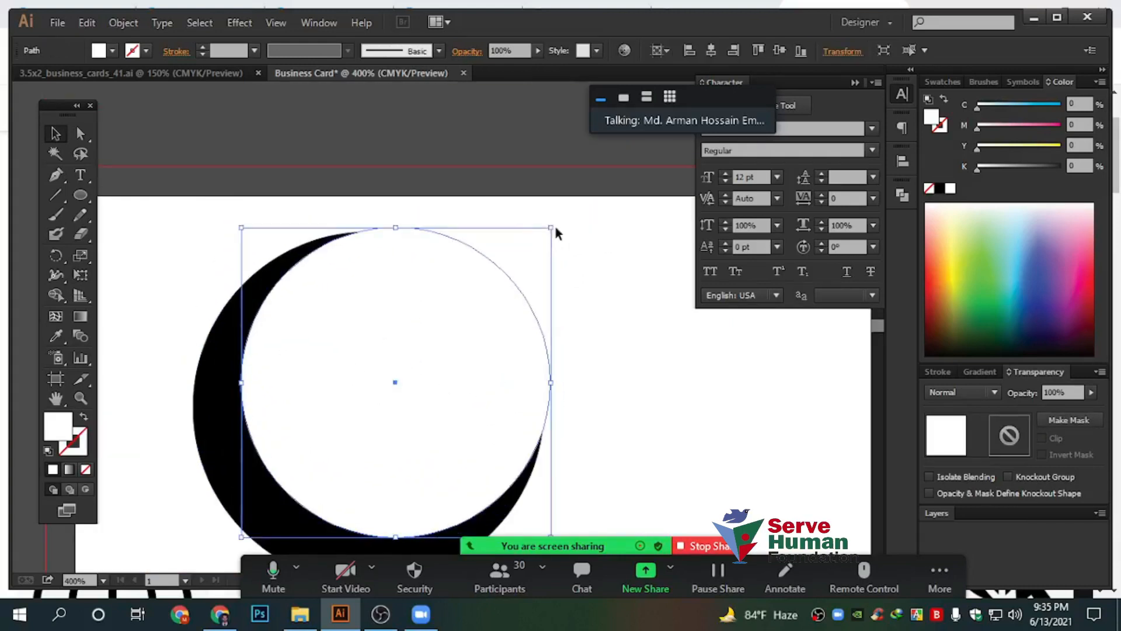
{"action": "left_click", "coordinate": [615, 339]}
{"action": "scroll", "coordinate": [604, 359], "scroll_direction": "down", "scroll_amount": 2}
Move both circles left of the card, select them together, and open Pathfinder
{"action": "left_click_drag", "start_coordinate": [677, 476], "coordinate": [197, 227]}
{"action": "left_click", "coordinate": [401, 230]}
{"action": "left_click_drag", "start_coordinate": [398, 228], "coordinate": [613, 300]}
{"action": "scroll", "coordinate": [303, 379], "scroll_direction": "up", "scroll_amount": 2}
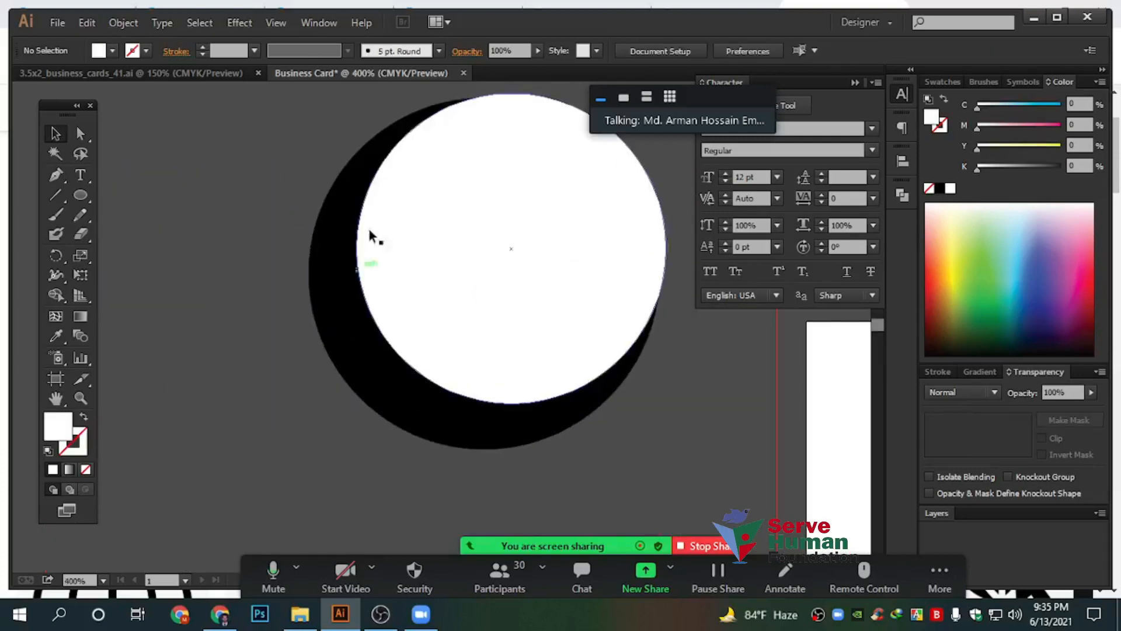
{"action": "left_click_drag", "start_coordinate": [579, 219], "coordinate": [409, 287]}
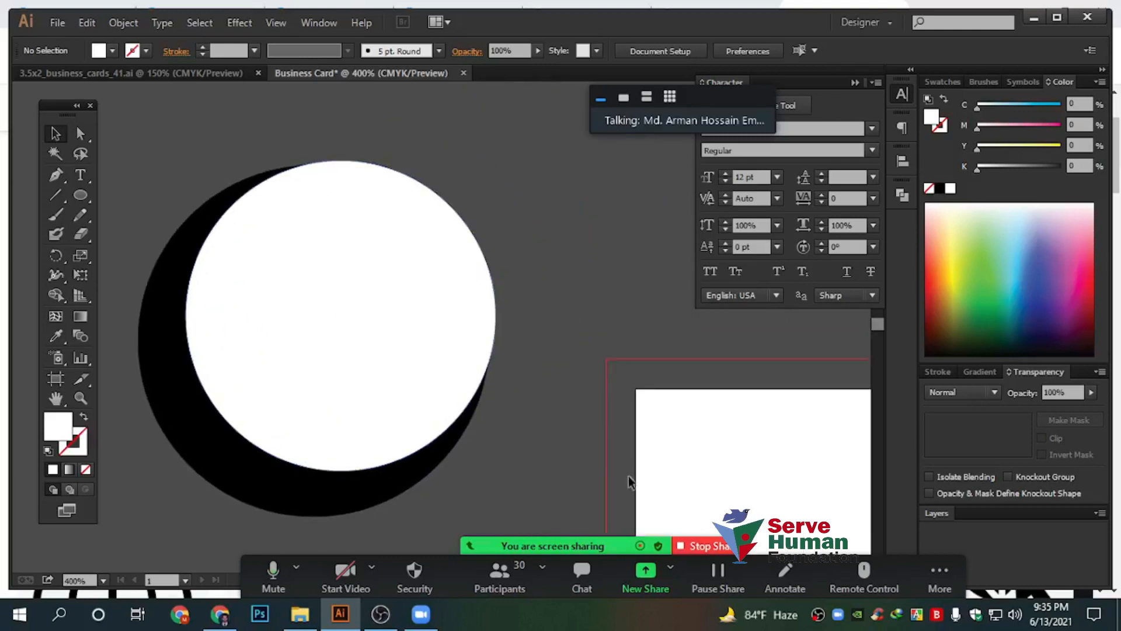
{"action": "left_click_drag", "start_coordinate": [609, 468], "coordinate": [220, 210]}
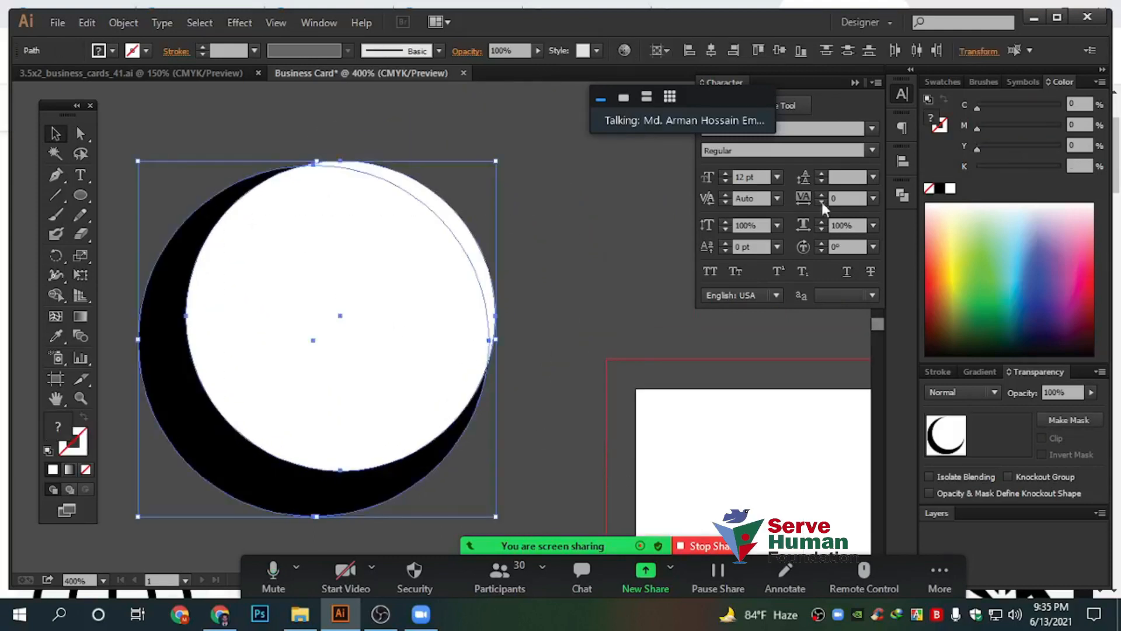
{"action": "left_click", "coordinate": [902, 193]}
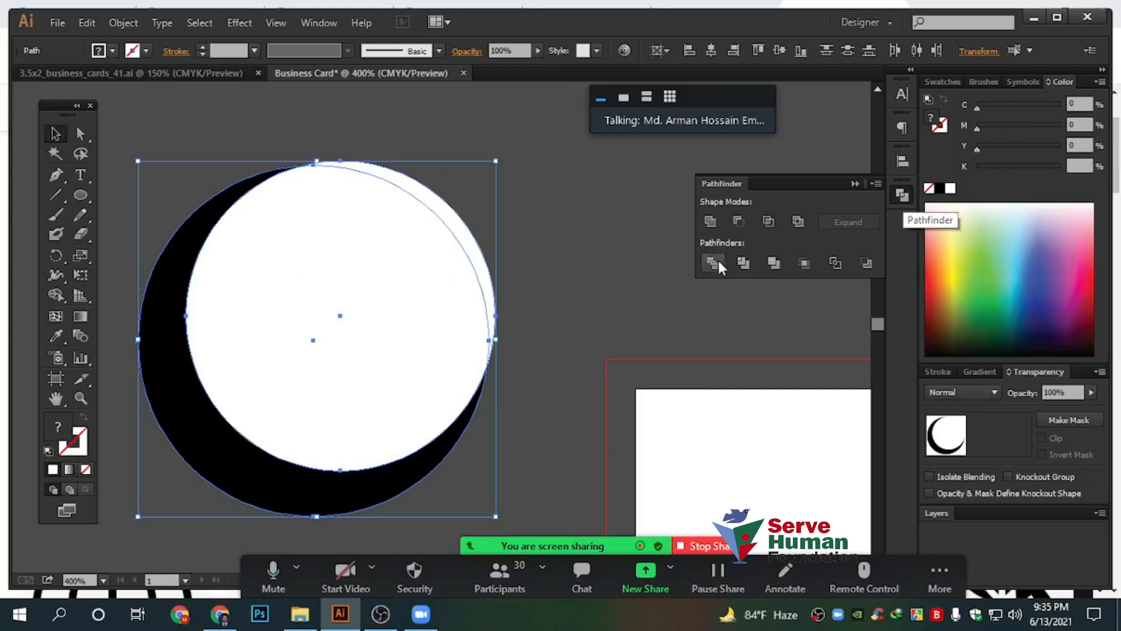
Divide the overlapping circles, ungroup the pieces and delete the white circle, leaving the crescent
{"action": "left_click", "coordinate": [714, 261]}
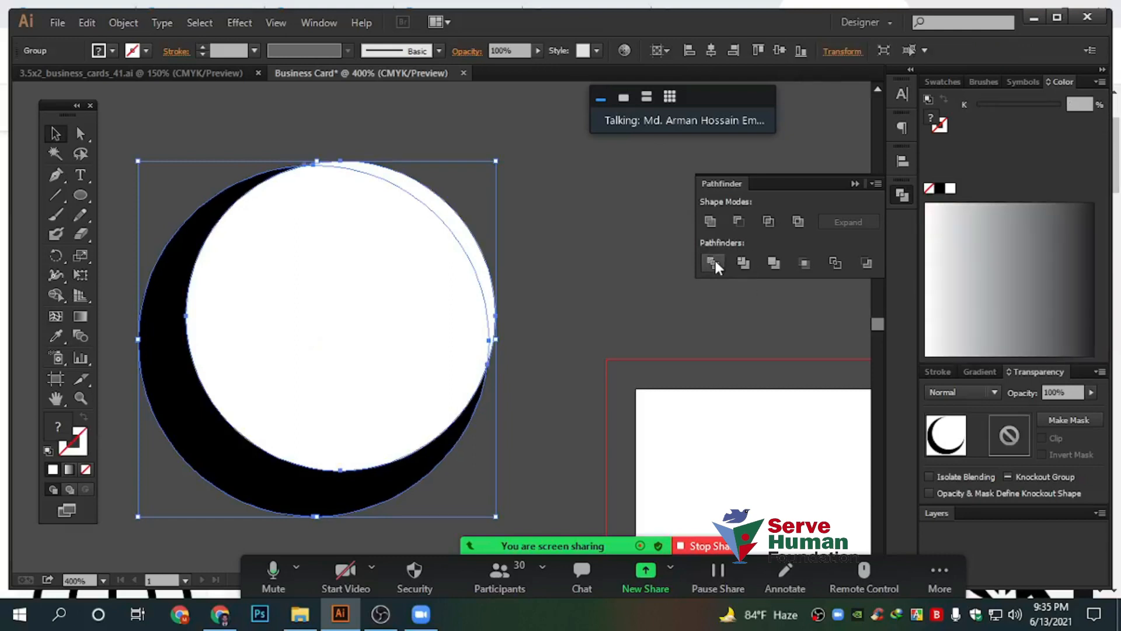
{"action": "left_click", "coordinate": [609, 240]}
{"action": "right_click", "coordinate": [362, 263]}
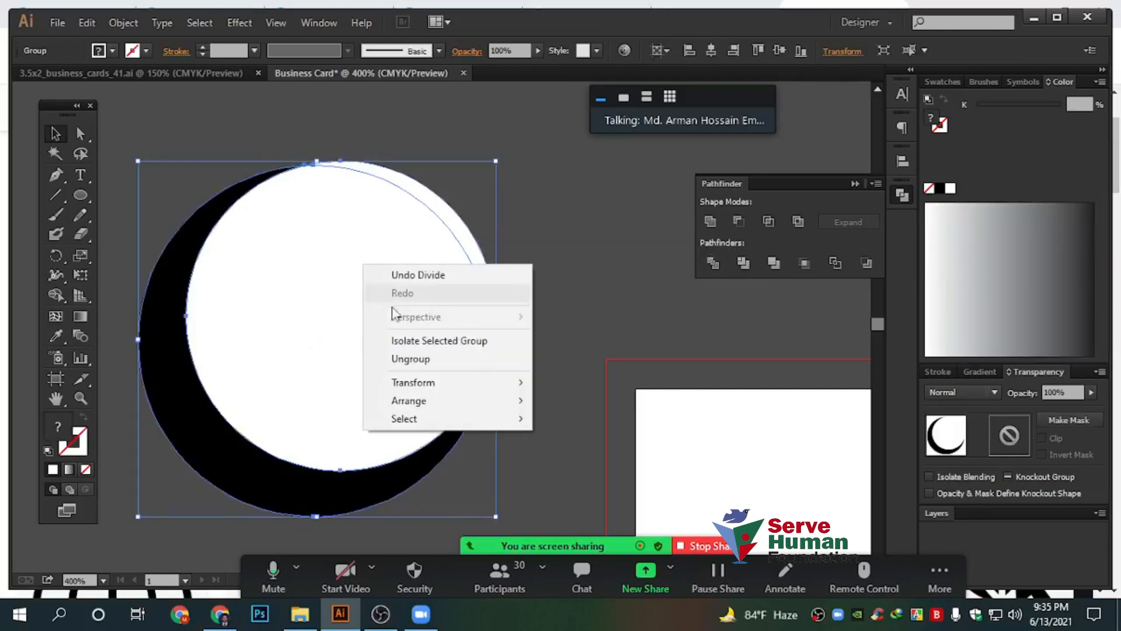
{"action": "left_click", "coordinate": [410, 358]}
{"action": "left_click", "coordinate": [609, 278]}
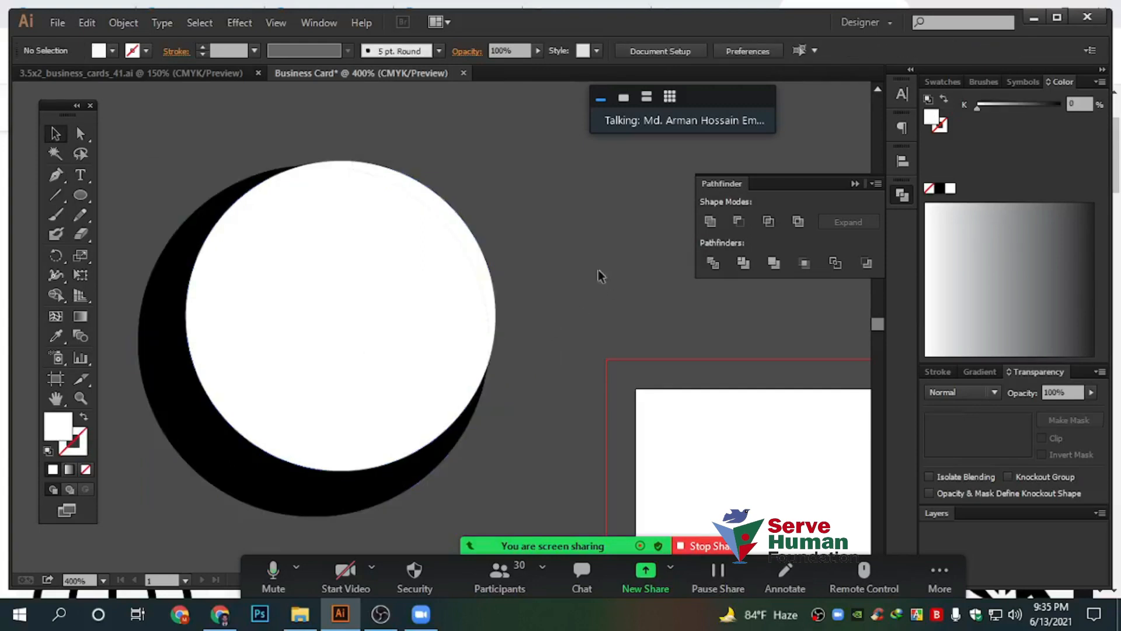
{"action": "left_click", "coordinate": [336, 297]}
{"action": "key", "text": "Delete"}
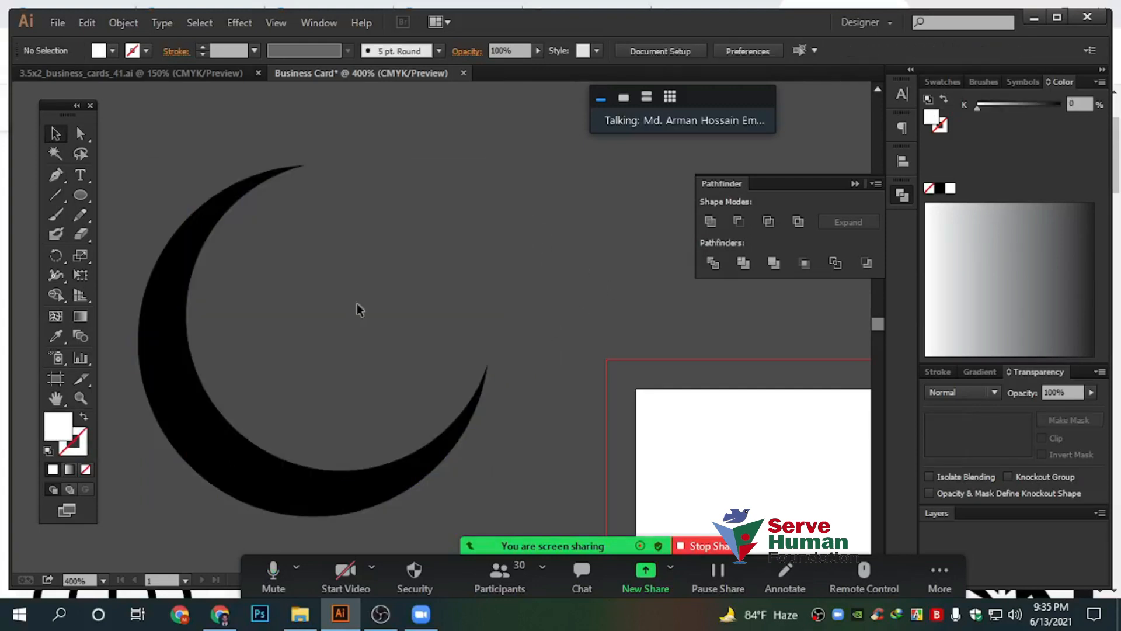
Drag the black crescent over onto the business card
{"action": "left_click_drag", "start_coordinate": [215, 270], "coordinate": [700, 409]}
{"action": "left_click_drag", "start_coordinate": [715, 376], "coordinate": [204, 190]}
{"action": "left_click_drag", "start_coordinate": [427, 462], "coordinate": [594, 490]}
{"action": "scroll", "coordinate": [520, 466], "scroll_direction": "down", "scroll_amount": 2}
{"action": "scroll", "coordinate": [521, 467], "scroll_direction": "down", "scroll_amount": 1}
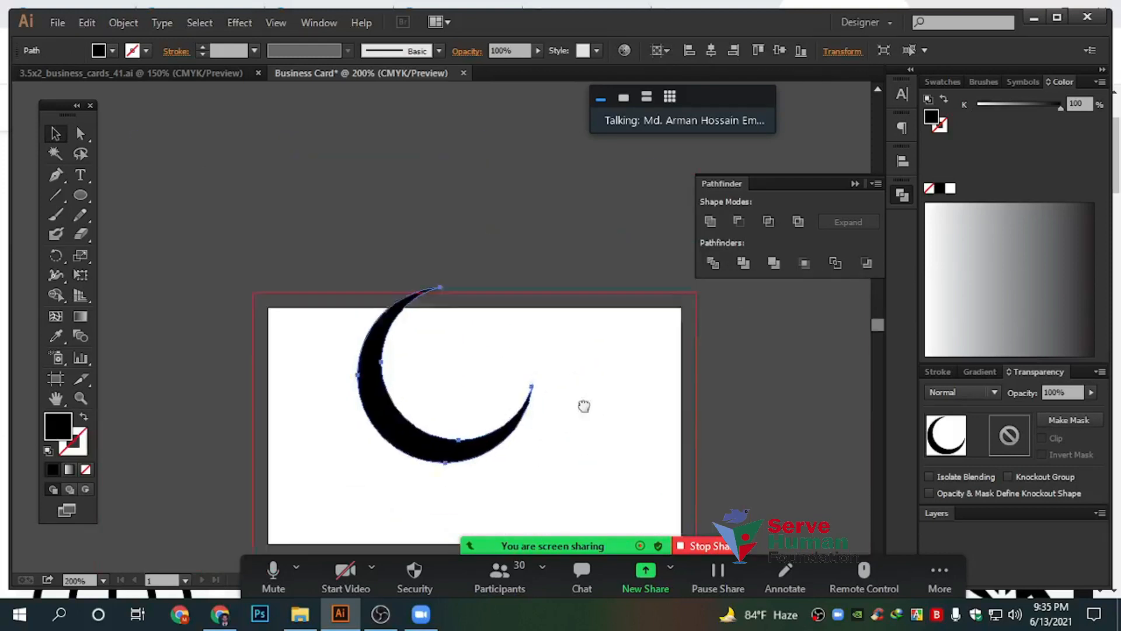
{"action": "scroll", "coordinate": [583, 406], "scroll_direction": "right", "scroll_amount": 1}
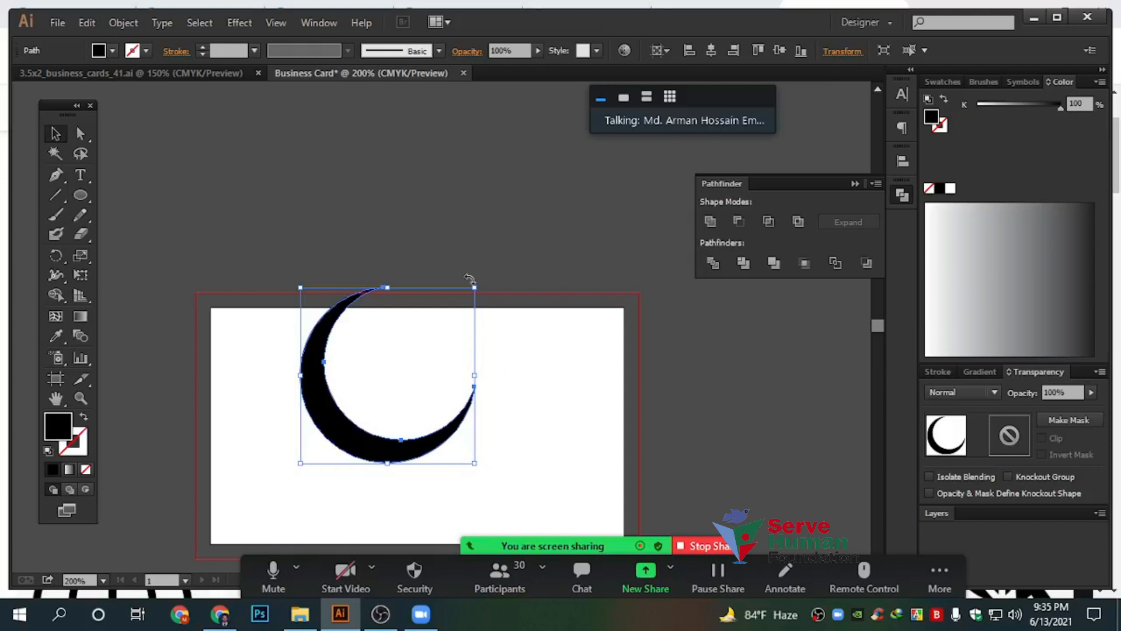
Shrink the crescent to about 0.86 in, nudge it left and down, and reselect it
{"action": "left_click_drag", "start_coordinate": [473, 288], "coordinate": [399, 341]}
{"action": "left_click_drag", "start_coordinate": [334, 452], "coordinate": [314, 464]}
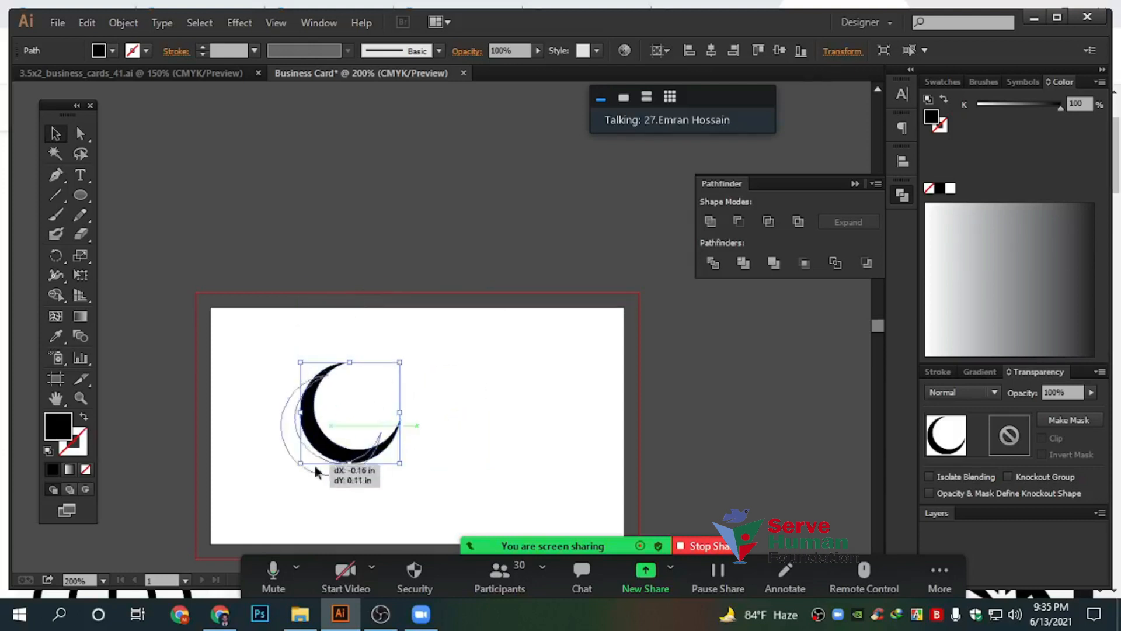
{"action": "left_click", "coordinate": [457, 450]}
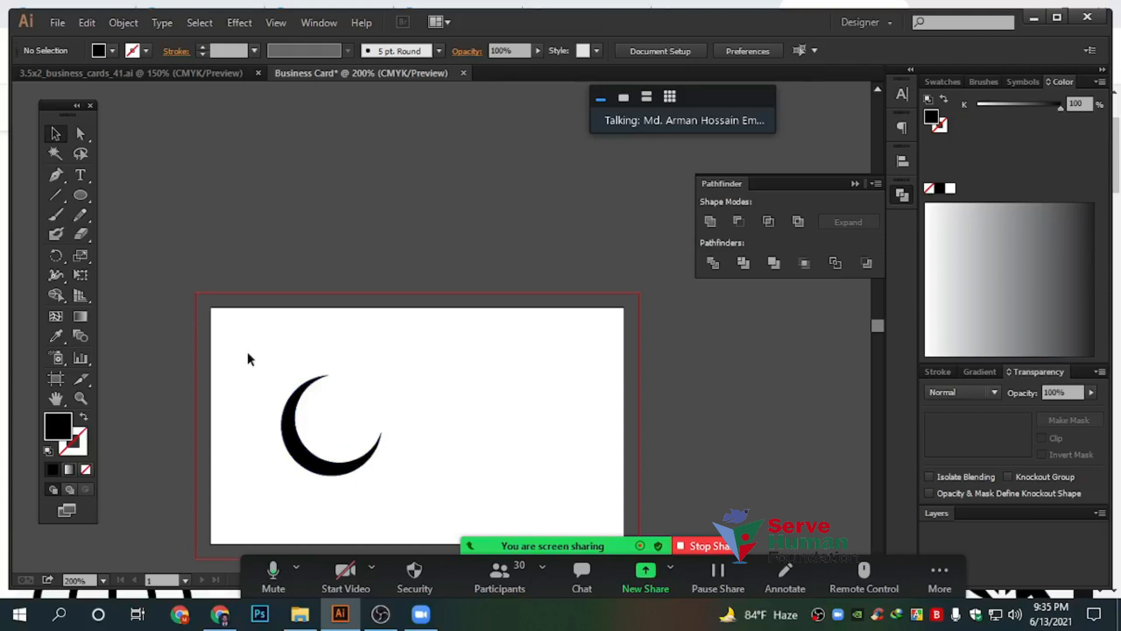
{"action": "left_click_drag", "start_coordinate": [279, 371], "coordinate": [446, 485]}
{"action": "scroll", "coordinate": [447, 486], "scroll_direction": "down", "scroll_amount": 3}
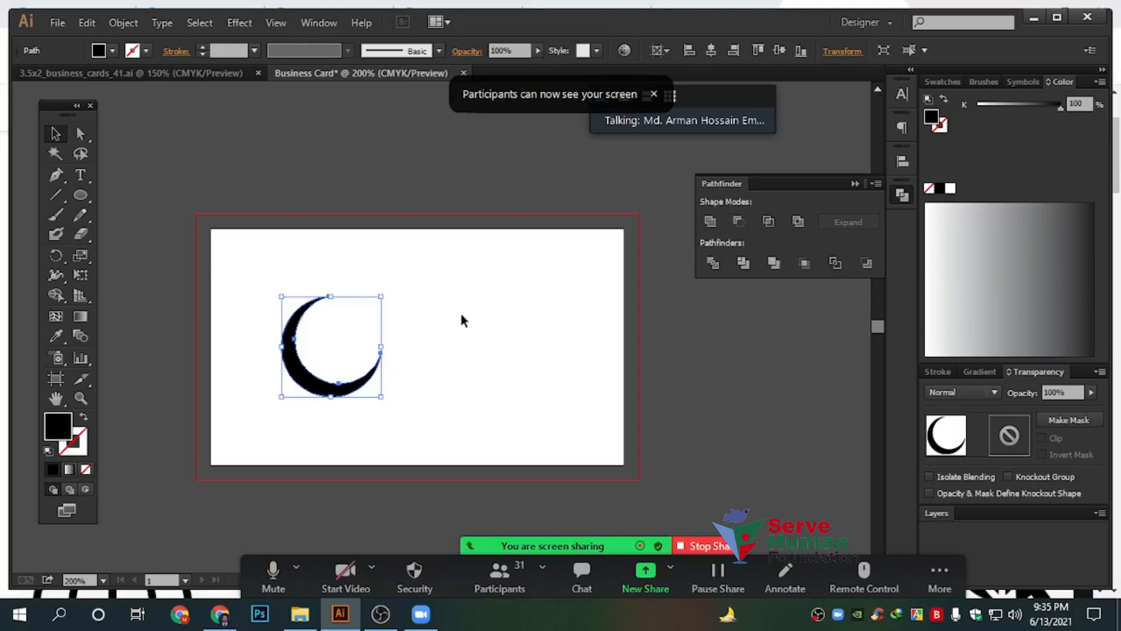
{"action": "left_click_drag", "start_coordinate": [229, 237], "coordinate": [475, 461]}
Delete the crescent, zoom in on the blank card, and stop sharing the screen
{"action": "key", "text": "Delete"}
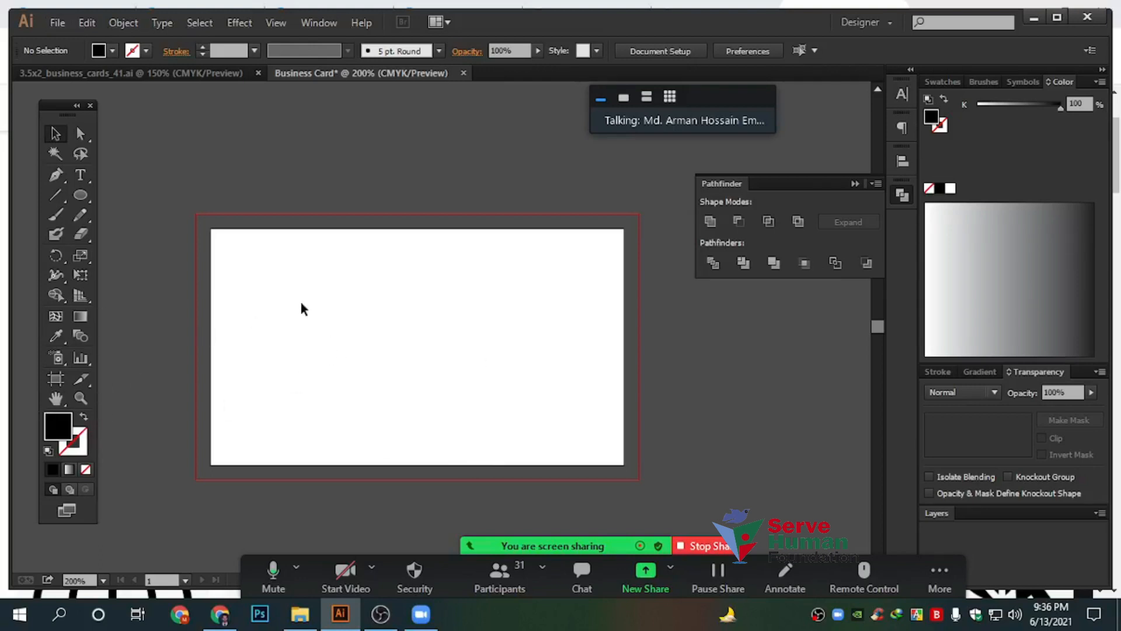
{"action": "key", "text": "ctrl+equal"}
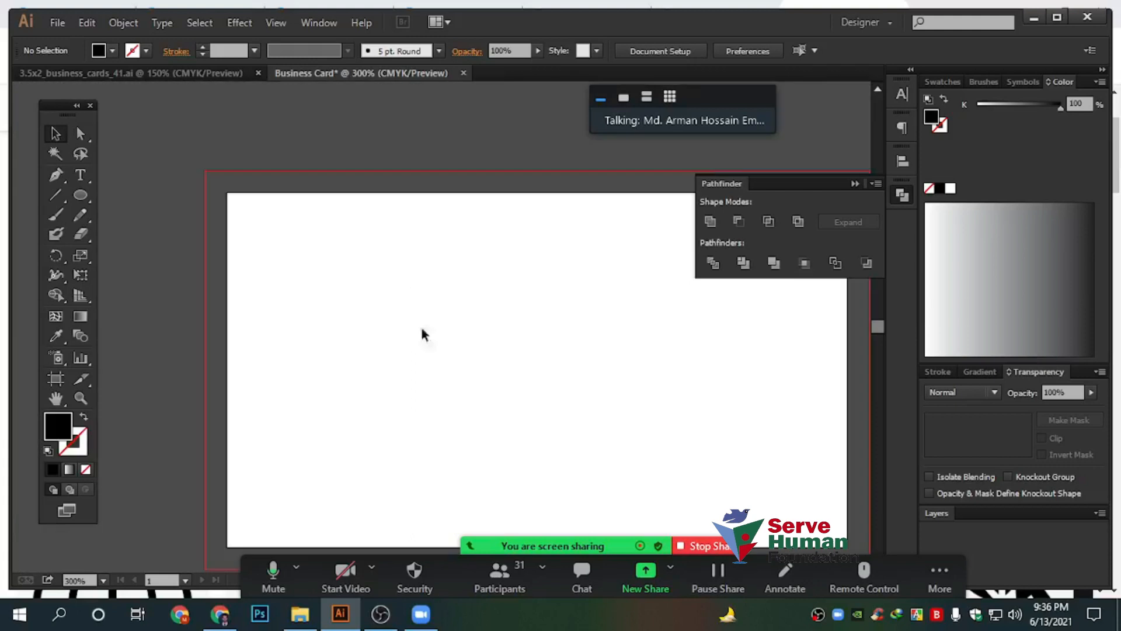
{"action": "key", "text": "ctrl+equal"}
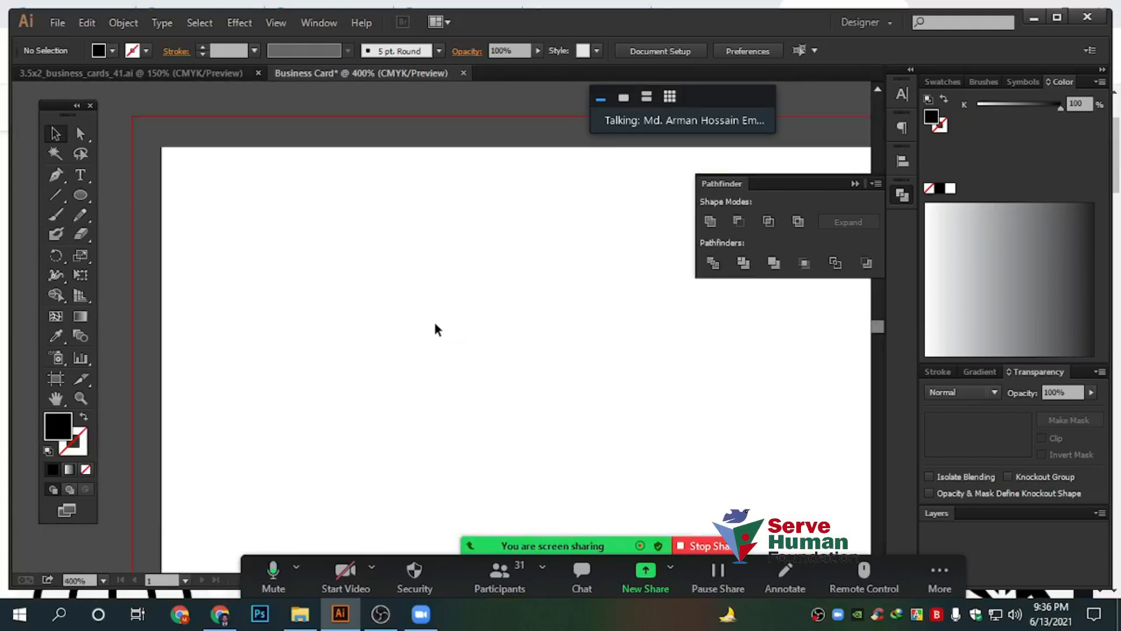
{"action": "scroll", "coordinate": [435, 324], "scroll_direction": "down", "scroll_amount": 5}
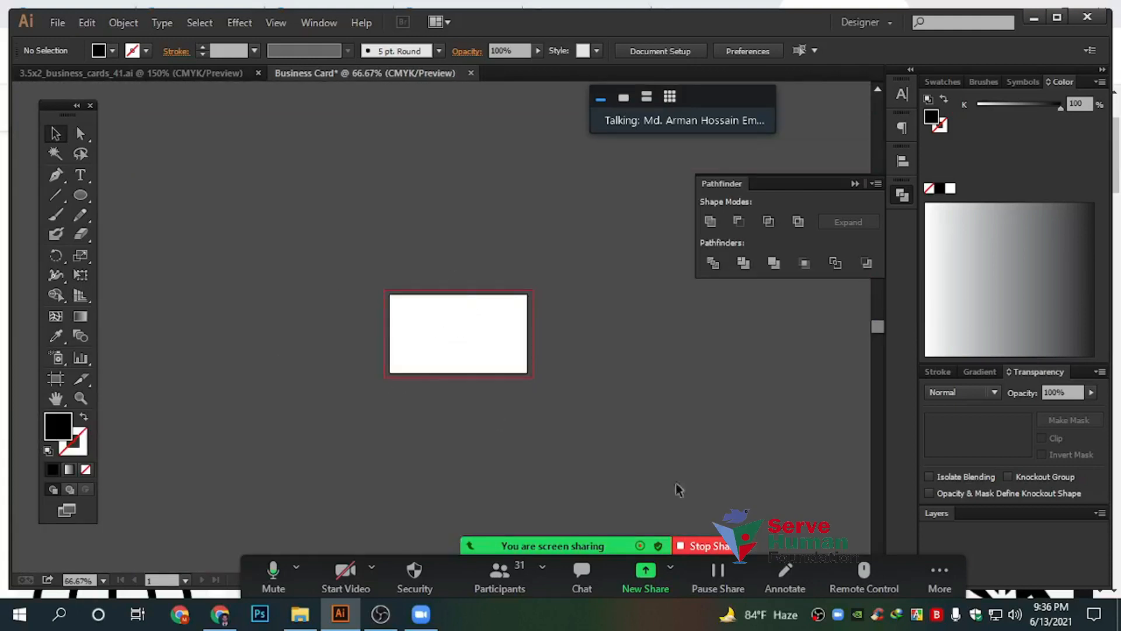
{"action": "left_click", "coordinate": [718, 552]}
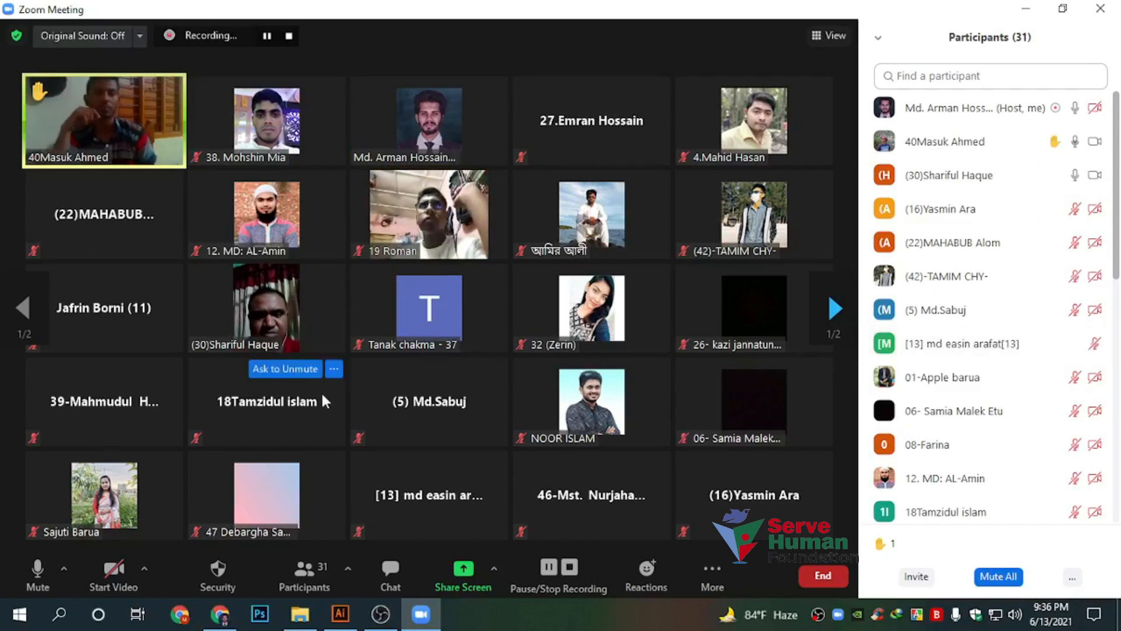
Close the window chooser and enable 'Multiple participants can share simultaneously' in Zoom
{"action": "left_click", "coordinate": [463, 573]}
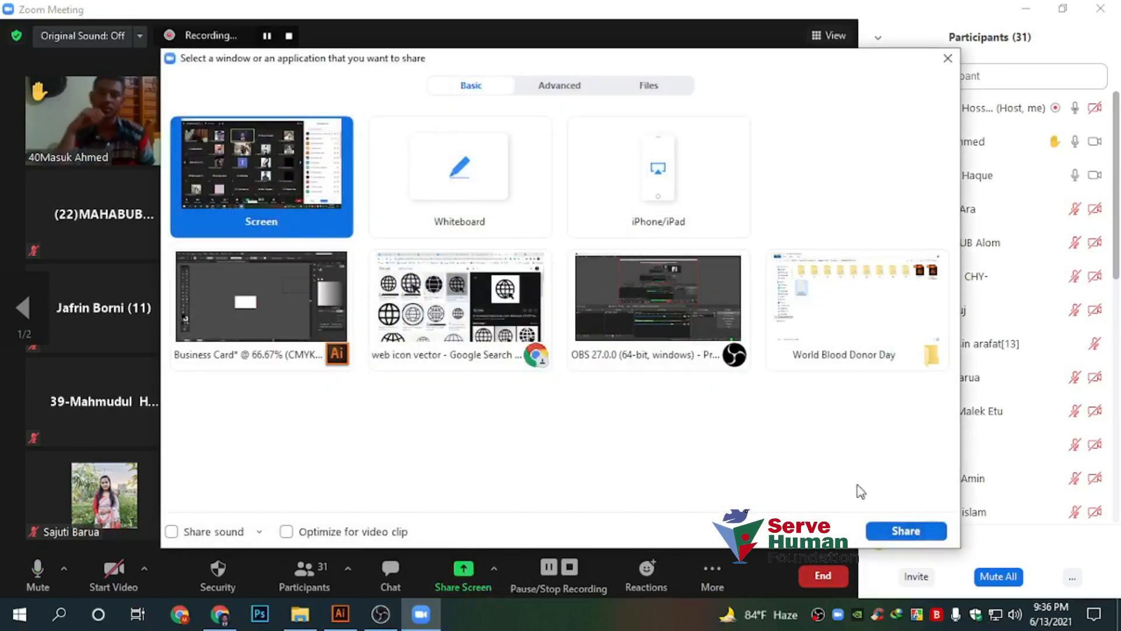
{"action": "left_click", "coordinate": [947, 58]}
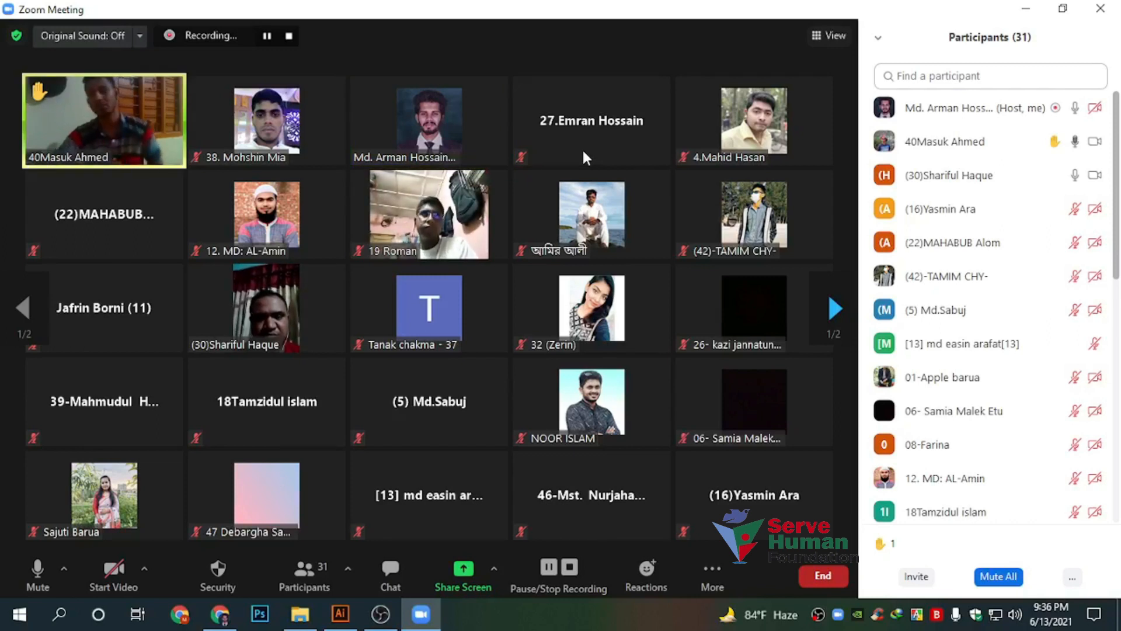
{"action": "left_click", "coordinate": [495, 566]}
{"action": "left_click", "coordinate": [538, 507]}
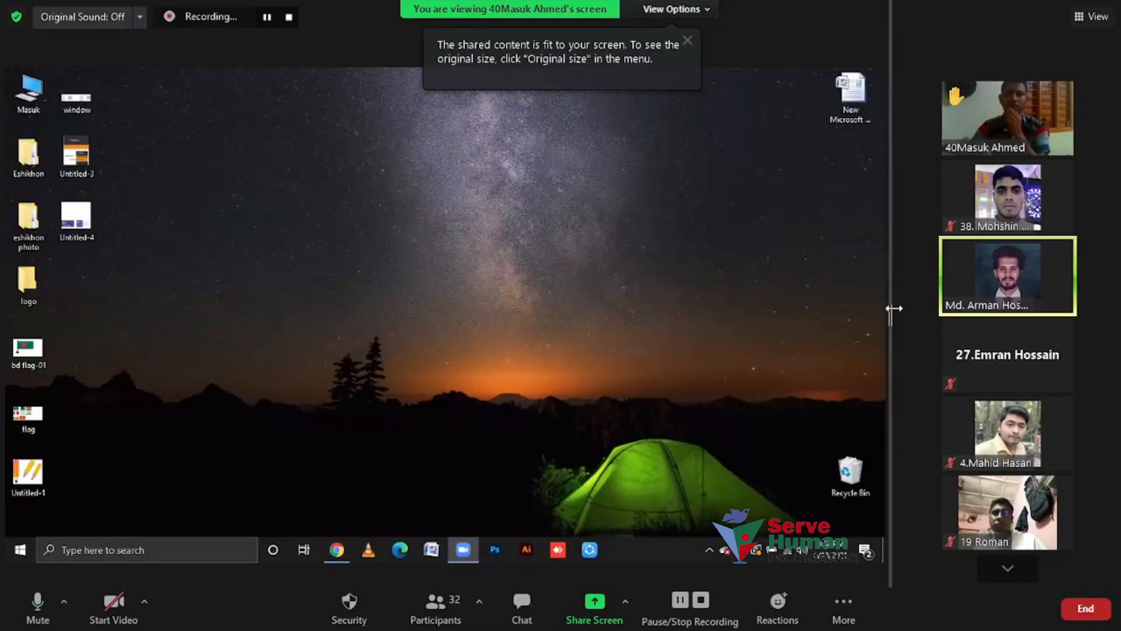
Drag the divider right to widen the shared screen and narrow the video strip
{"action": "left_click_drag", "start_coordinate": [894, 308], "coordinate": [982, 311]}
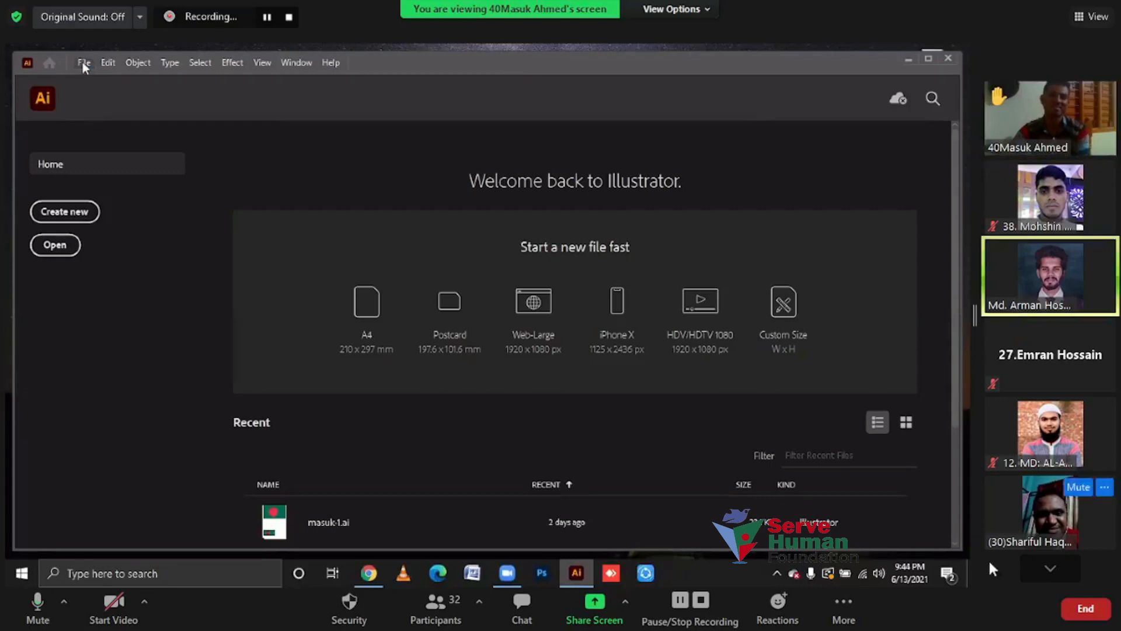
Page forward through the participant gallery, then back to the first page
{"action": "left_click", "coordinate": [1036, 572]}
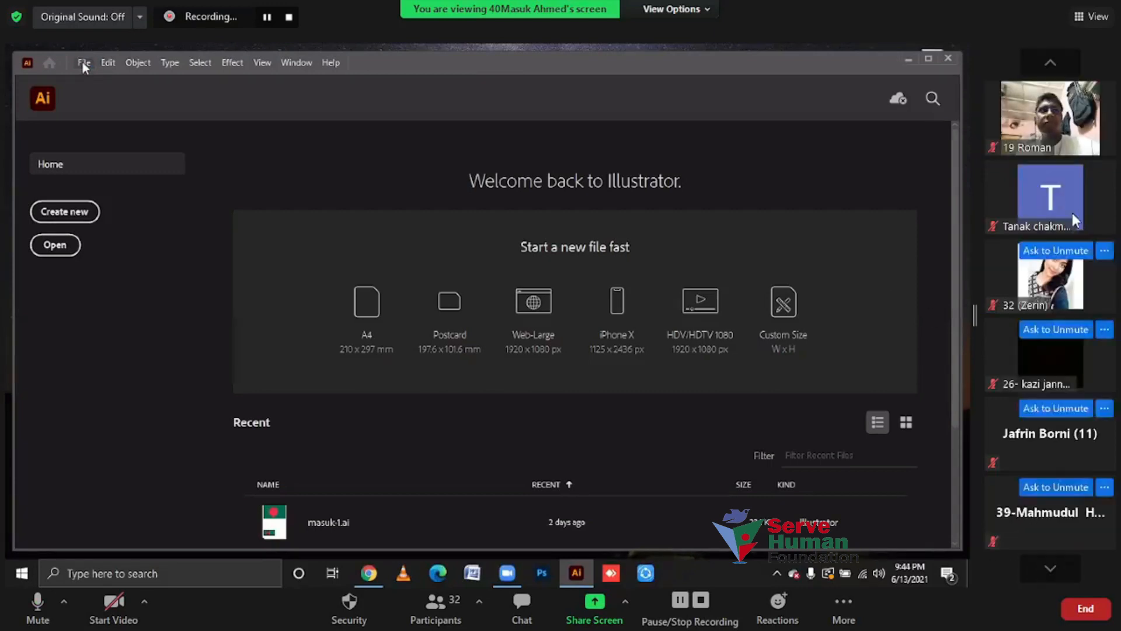
{"action": "mouse_move", "coordinate": [1039, 108]}
{"action": "left_click", "coordinate": [1050, 62]}
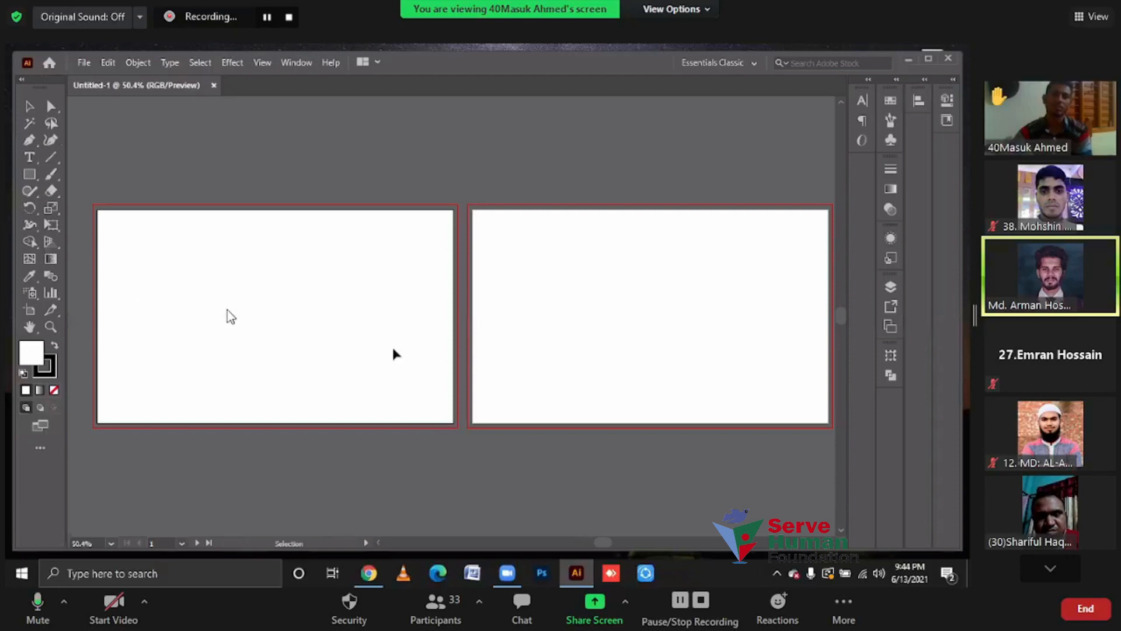
Draw a square on the left artboard with the Rectangle tool
{"action": "left_click", "coordinate": [30, 175]}
{"action": "left_click", "coordinate": [100, 174]}
{"action": "left_click_drag", "start_coordinate": [164, 259], "coordinate": [315, 395]}
{"action": "left_click", "coordinate": [29, 105]}
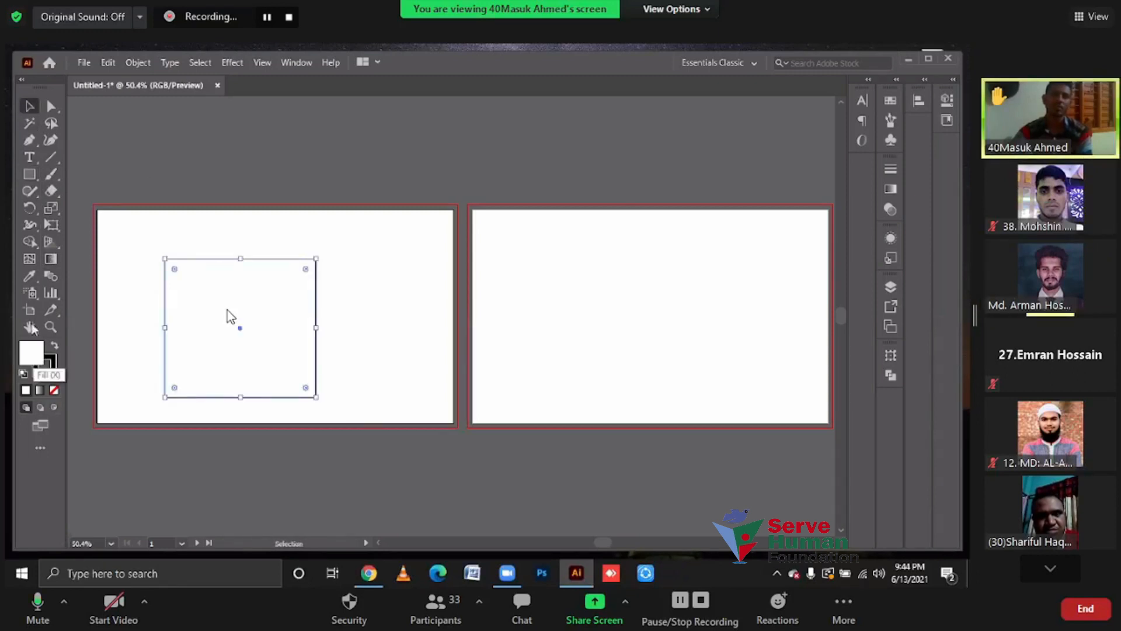
Fill the square with red and bring up the File > Export menu
{"action": "left_click", "coordinate": [30, 277]}
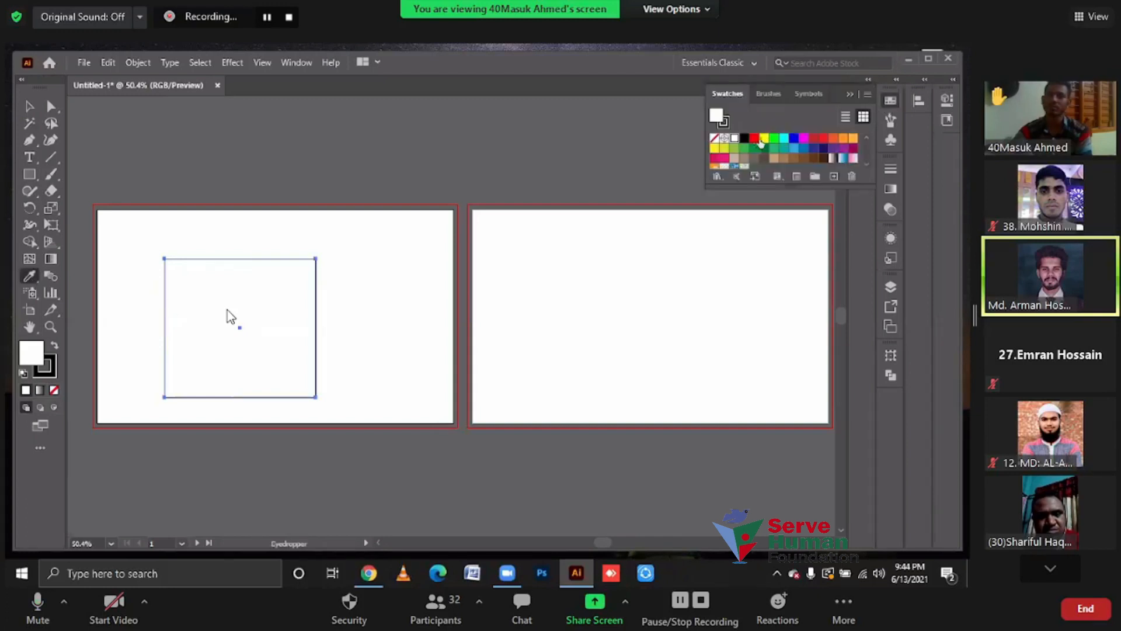
{"action": "left_click", "coordinate": [754, 138]}
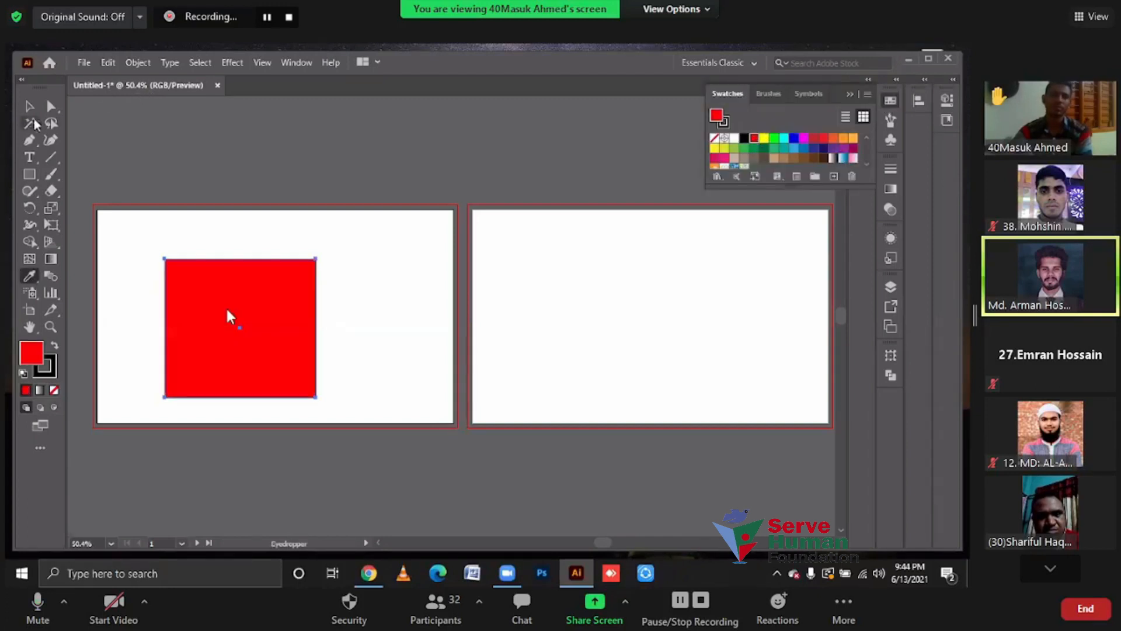
{"action": "left_click", "coordinate": [29, 107]}
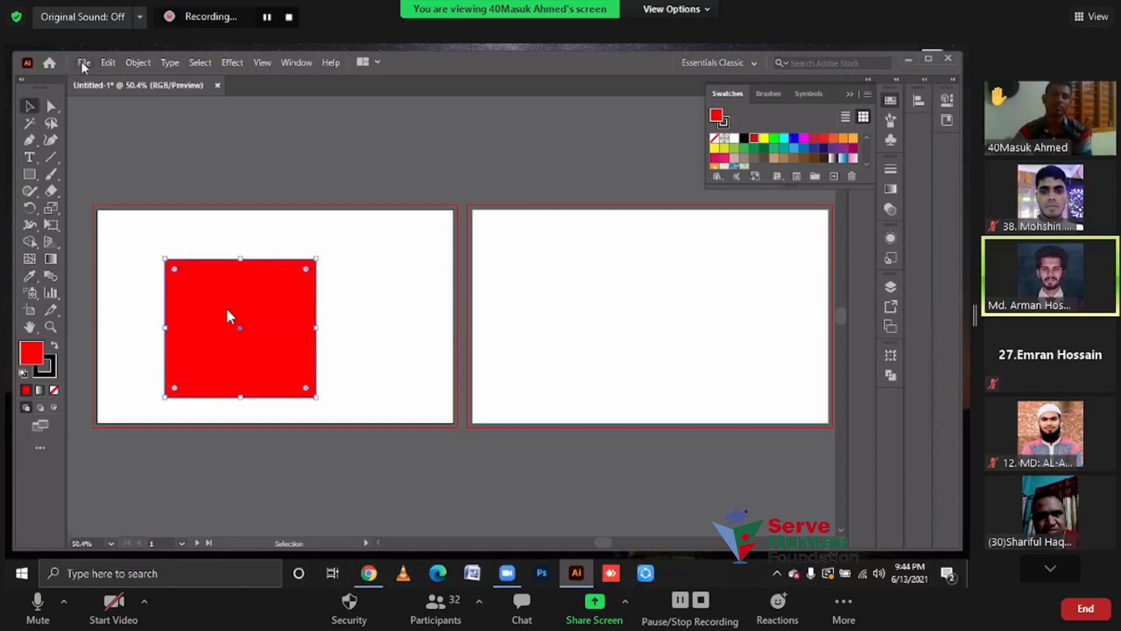
{"action": "left_click", "coordinate": [94, 63]}
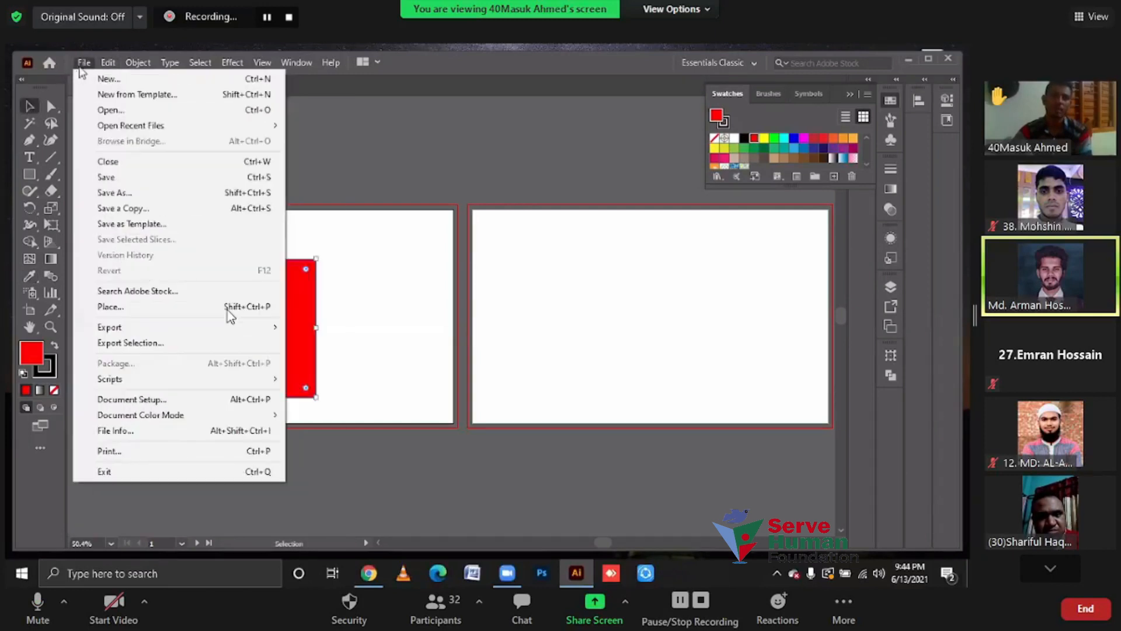
{"action": "mouse_move", "coordinate": [123, 329]}
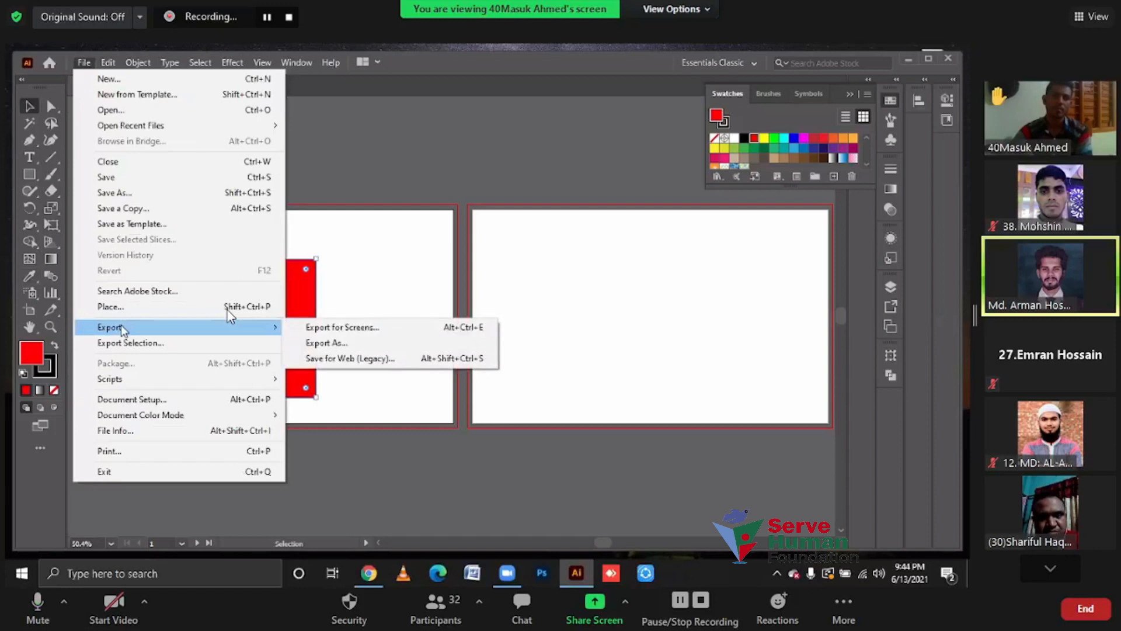
Set the Save for Web (Legacy) format to JPEG, then stop the participant's screen share
{"action": "left_click", "coordinate": [337, 359]}
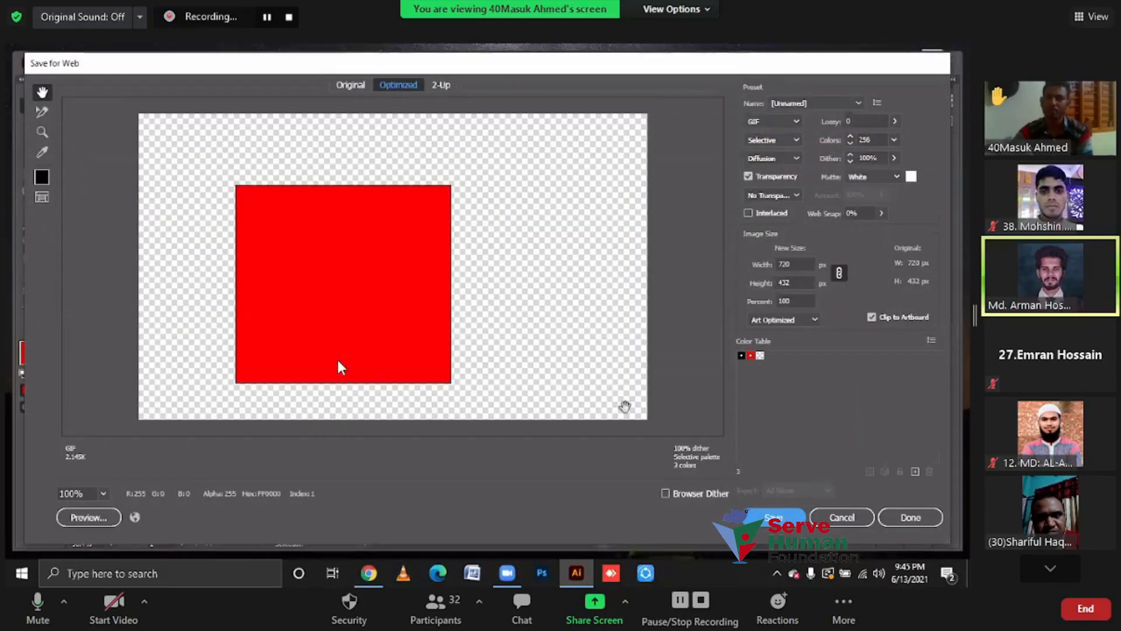
{"action": "left_click", "coordinate": [772, 121]}
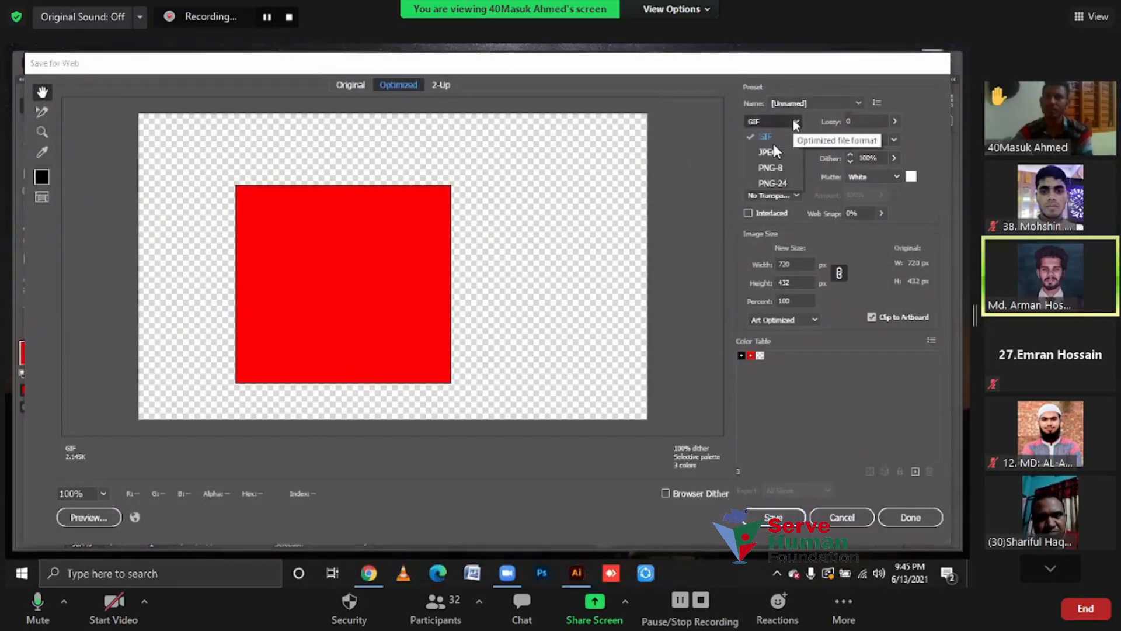
{"action": "left_click", "coordinate": [767, 152]}
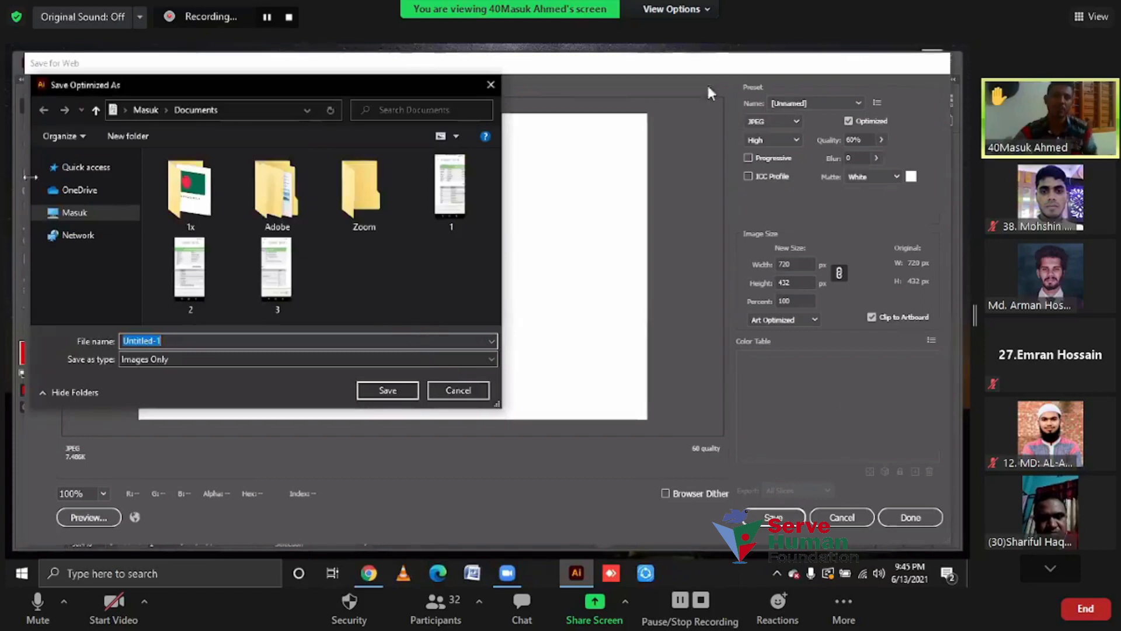
{"action": "left_click", "coordinate": [671, 9]}
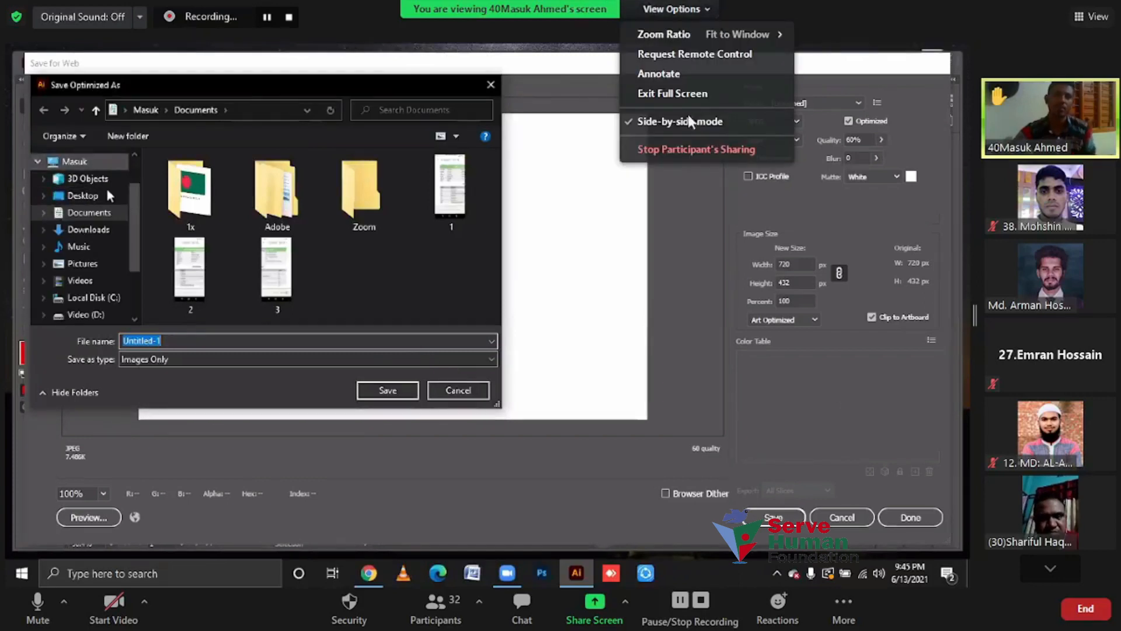
{"action": "left_click", "coordinate": [688, 150]}
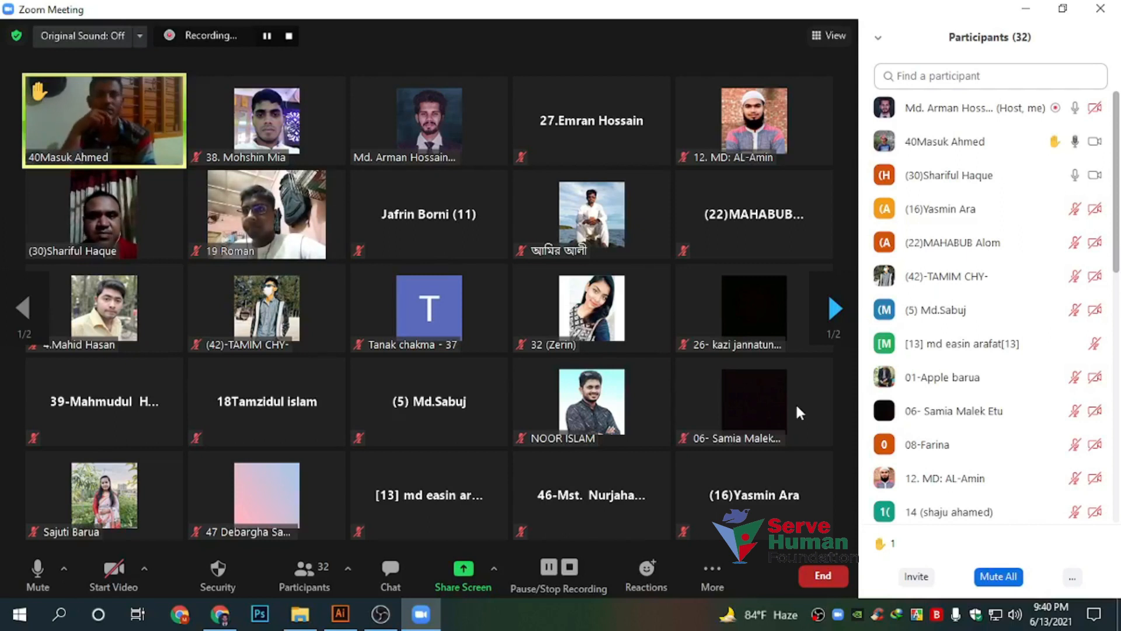
Search Google for 'india' in Chrome
{"action": "left_click", "coordinate": [220, 614]}
{"action": "left_click", "coordinate": [750, 38]}
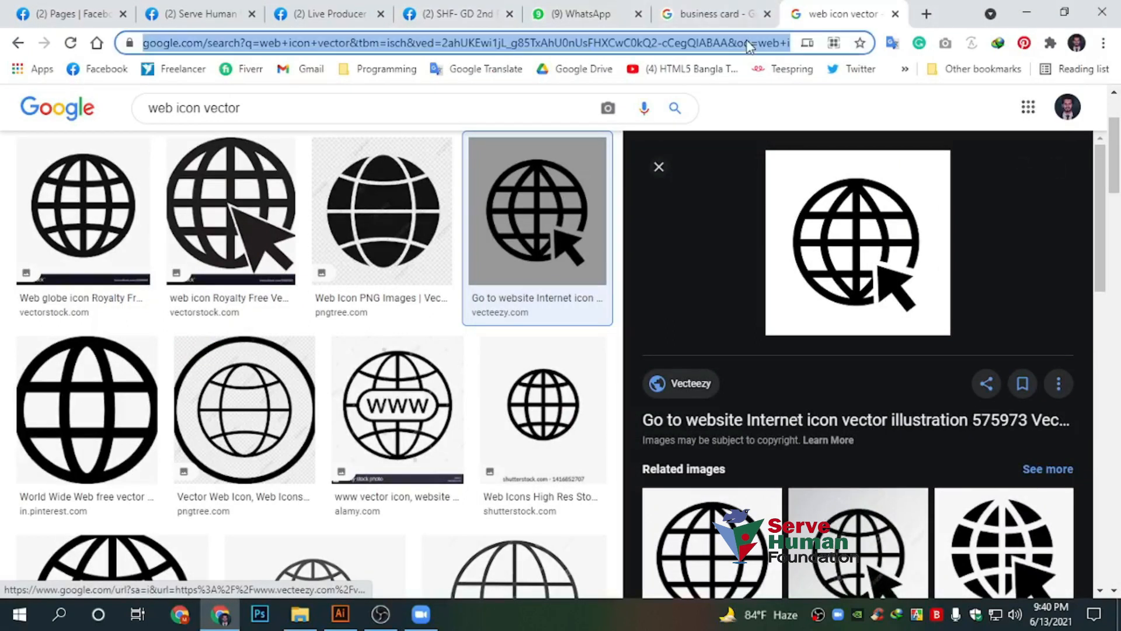
{"action": "type", "text": "india"}
{"action": "key", "text": "Return"}
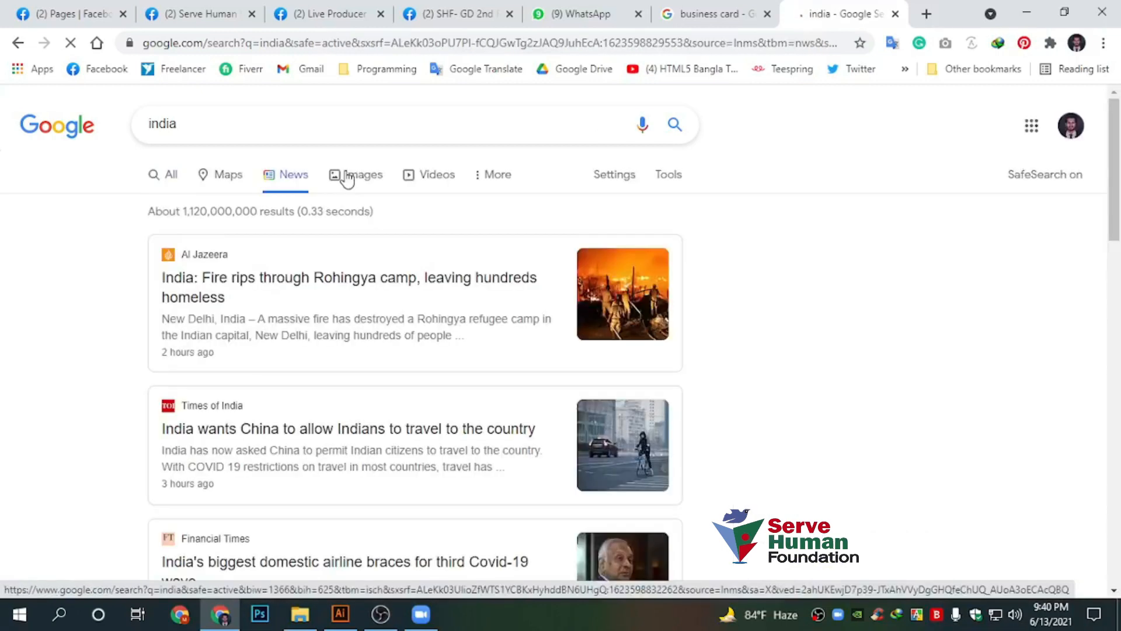
Share the whole screen in the Zoom meeting
{"action": "left_click", "coordinate": [340, 615]}
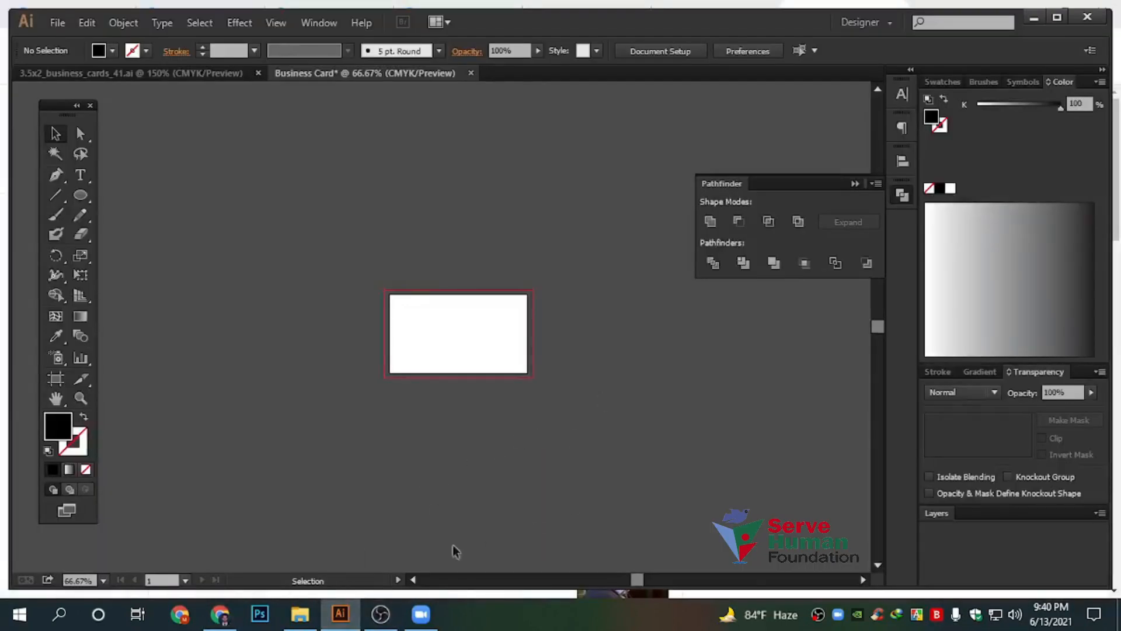
{"action": "left_click", "coordinate": [420, 615]}
{"action": "left_click", "coordinate": [463, 571]}
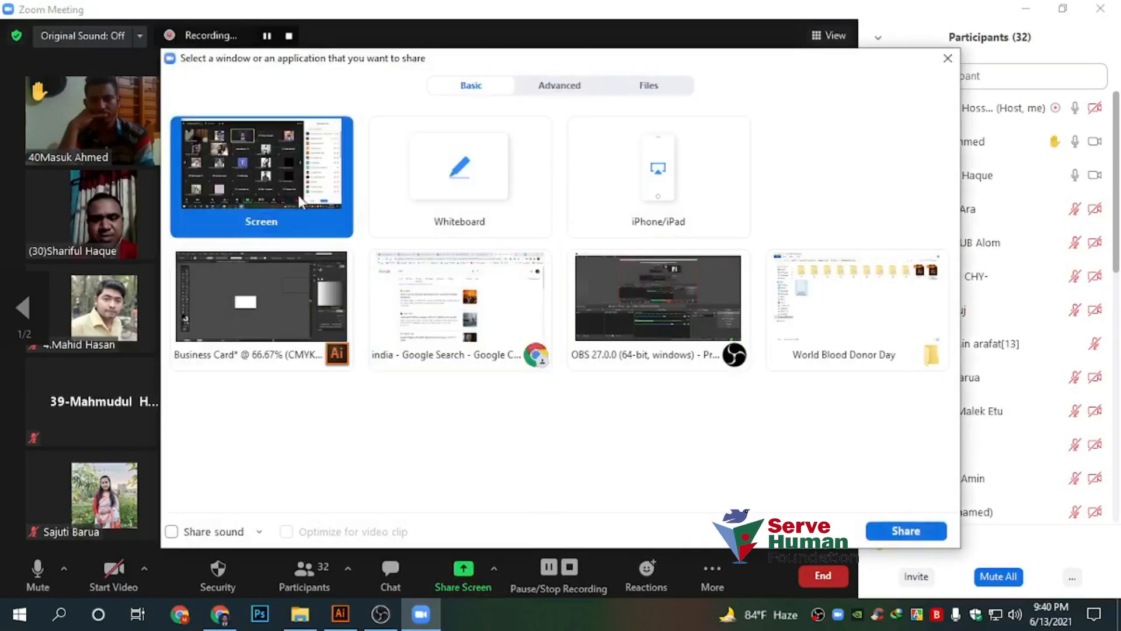
{"action": "left_click", "coordinate": [909, 529]}
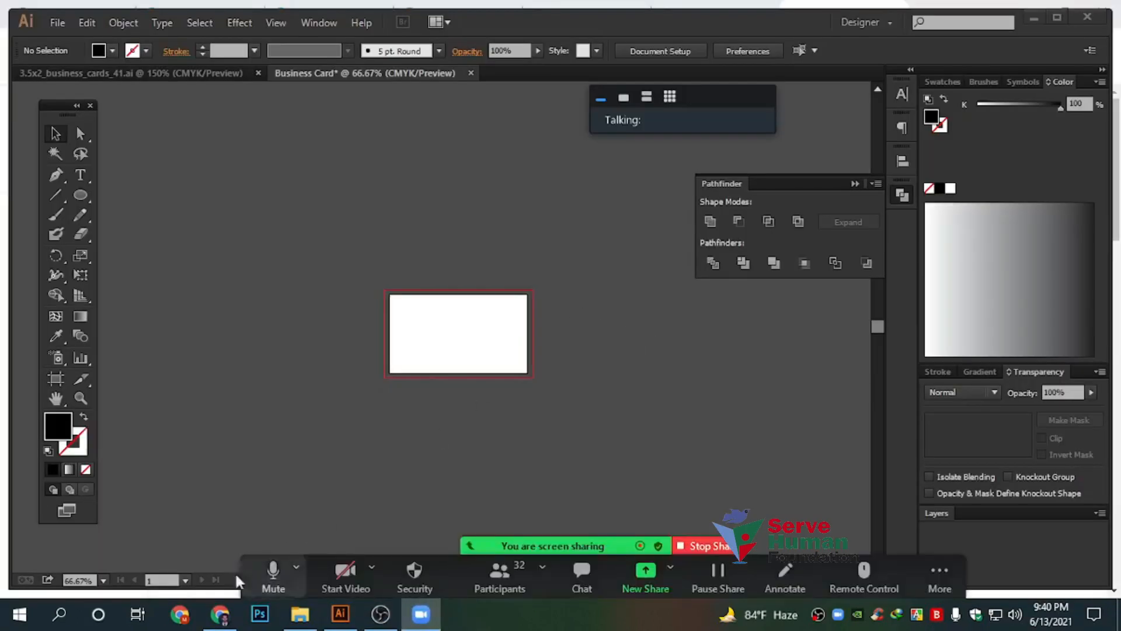
Open image results for india and preview the Indian flag from Wikipedia
{"action": "left_click", "coordinate": [219, 614]}
{"action": "left_click", "coordinate": [369, 176]}
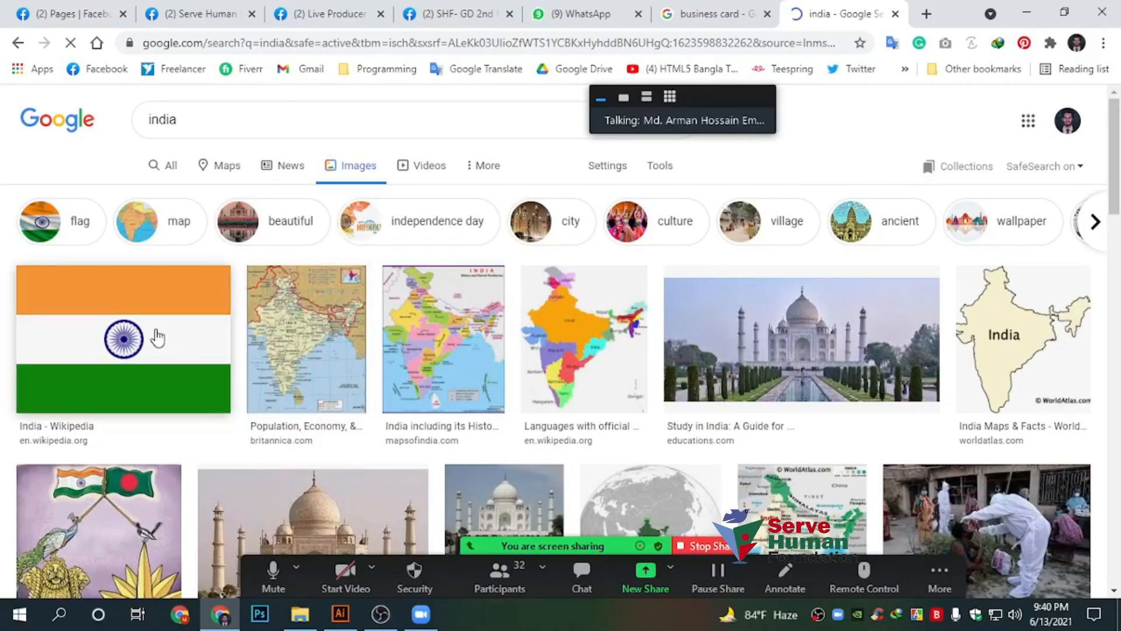
{"action": "left_click", "coordinate": [156, 335]}
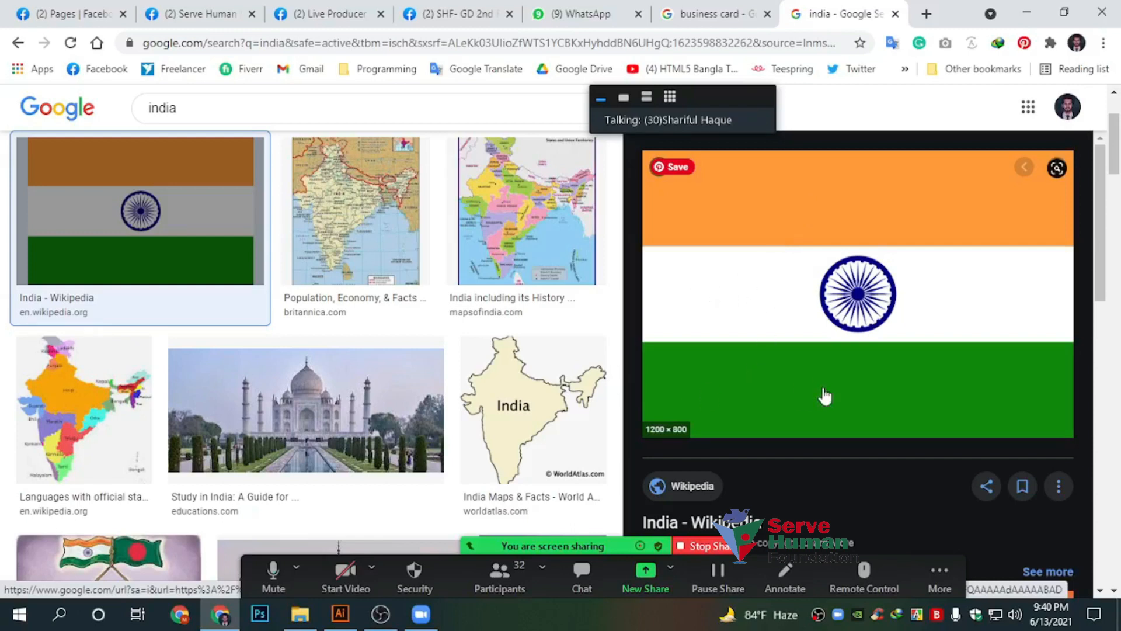
{"action": "left_click", "coordinate": [340, 613]}
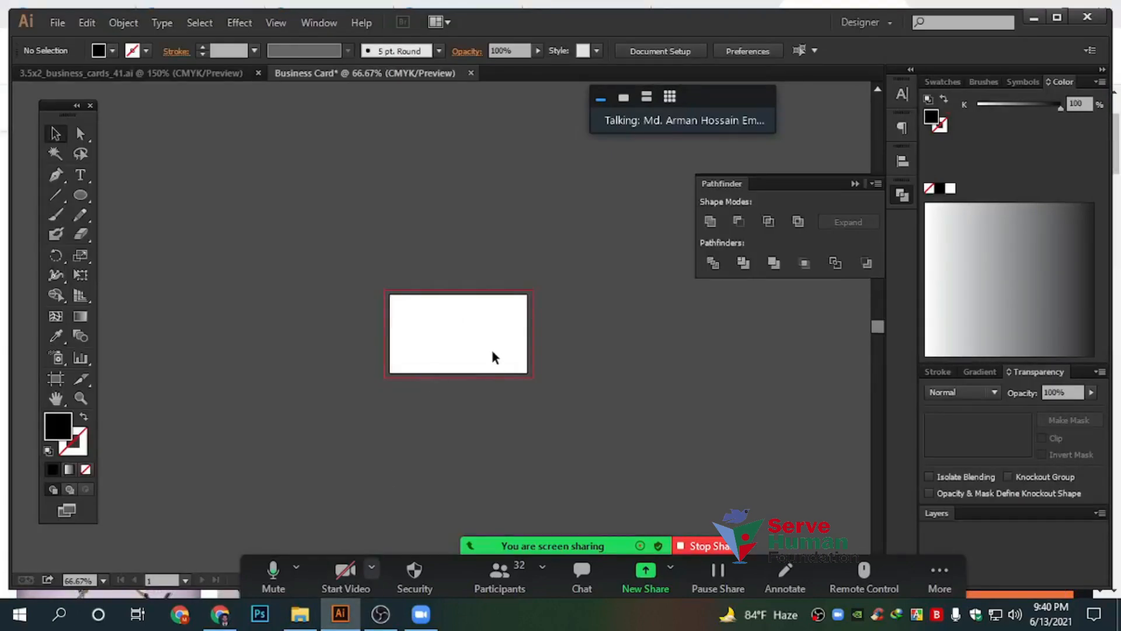
Draw three black horizontal bands stacked across the card
{"action": "scroll", "coordinate": [491, 348], "scroll_direction": "up", "scroll_amount": 4}
{"action": "left_click_drag", "start_coordinate": [438, 337], "coordinate": [540, 369]}
{"action": "scroll", "coordinate": [538, 374], "scroll_direction": "down", "scroll_amount": 2}
{"action": "left_click_drag", "start_coordinate": [79, 198], "coordinate": [138, 196]}
{"action": "left_click_drag", "start_coordinate": [306, 268], "coordinate": [545, 374]}
{"action": "left_click", "coordinate": [55, 134]}
{"action": "scroll", "coordinate": [467, 358], "scroll_direction": "up", "scroll_amount": 1}
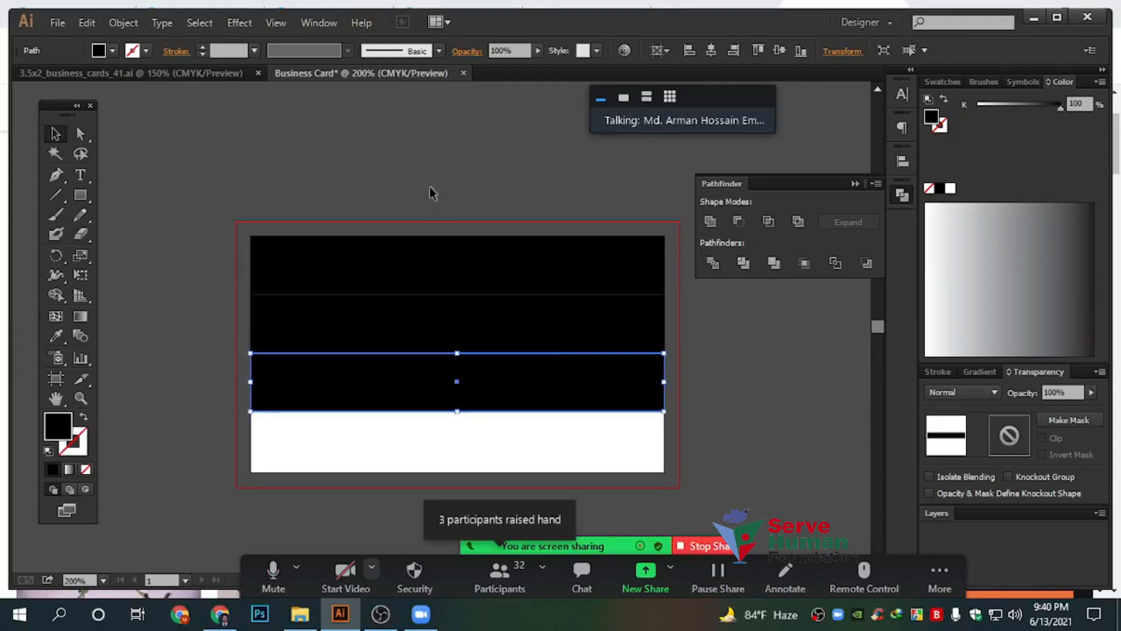
{"action": "left_click", "coordinate": [403, 163]}
{"action": "scroll", "coordinate": [312, 375], "scroll_direction": "up", "scroll_amount": 4}
{"action": "scroll", "coordinate": [444, 362], "scroll_direction": "down", "scroll_amount": 3}
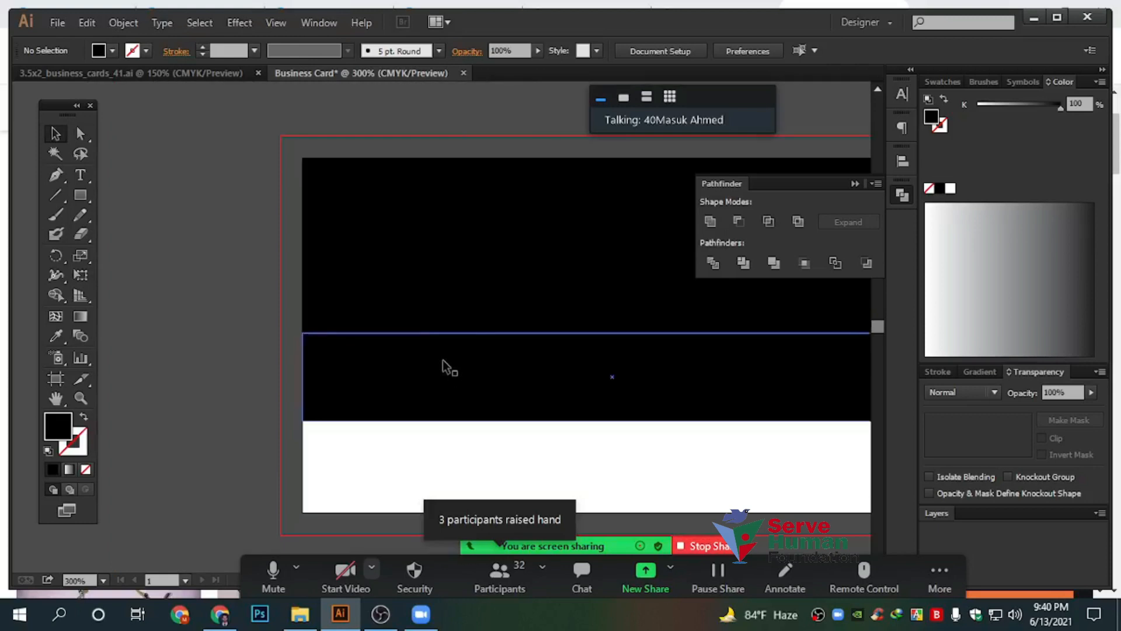
Stretch all three bands down to fill the whole card, then select the top band
{"action": "left_click_drag", "start_coordinate": [212, 140], "coordinate": [461, 442]}
{"action": "scroll", "coordinate": [485, 397], "scroll_direction": "down", "scroll_amount": 1}
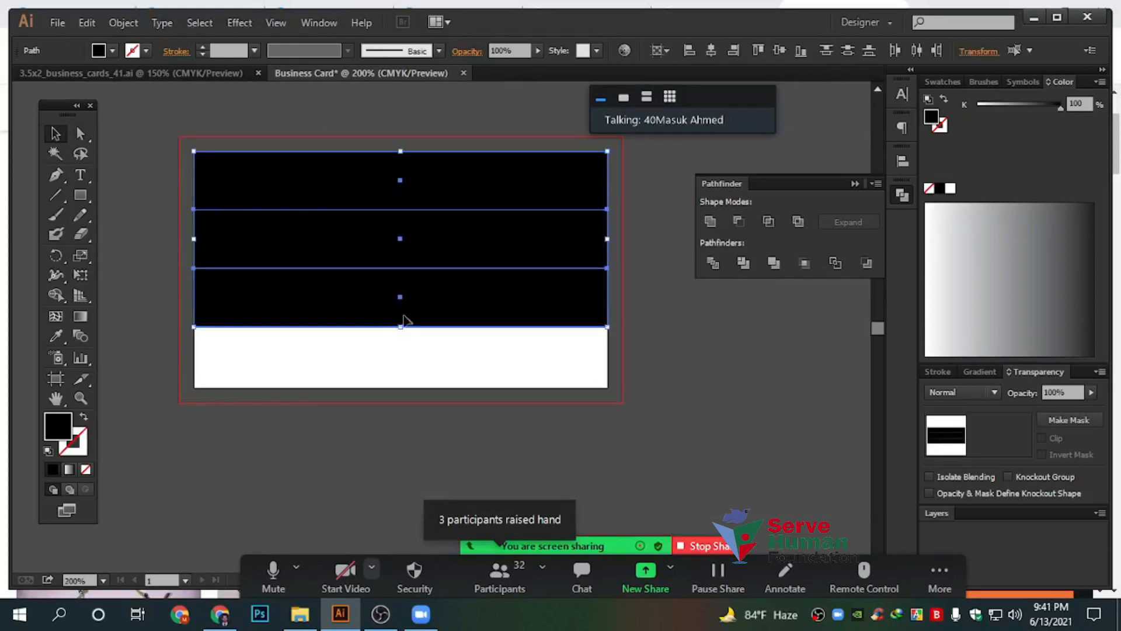
{"action": "left_click_drag", "start_coordinate": [401, 327], "coordinate": [401, 388]}
{"action": "left_click", "coordinate": [508, 453]}
{"action": "scroll", "coordinate": [580, 436], "scroll_direction": "down", "scroll_amount": 1}
{"action": "left_click", "coordinate": [481, 277]}
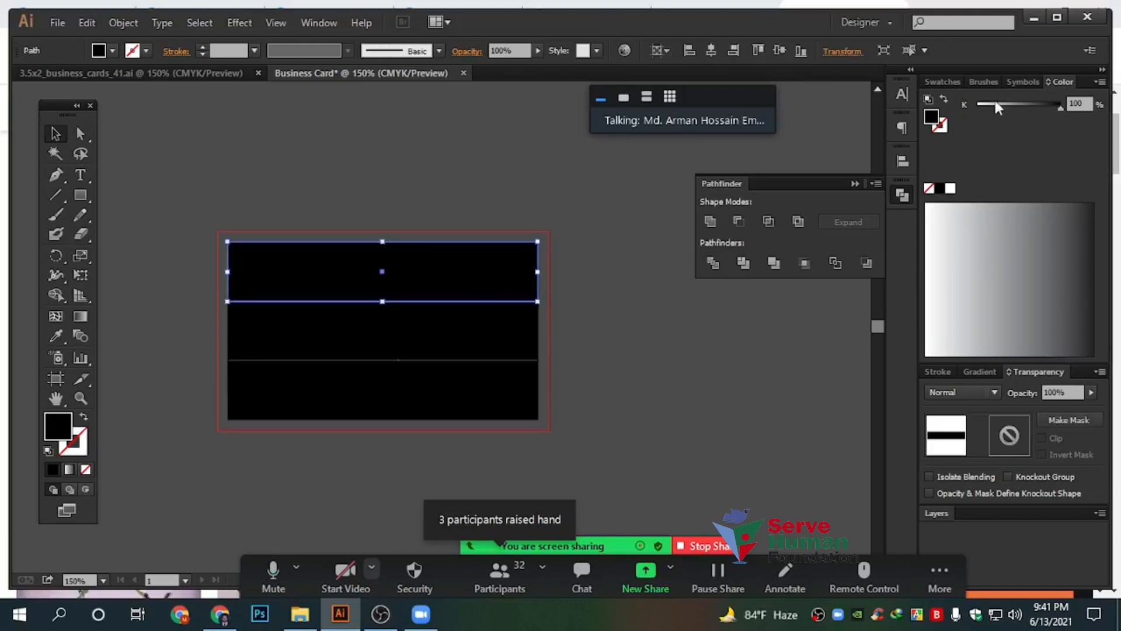
Show the Swatches panel and open the context menu on the India flag image in Chrome
{"action": "left_click", "coordinate": [942, 82]}
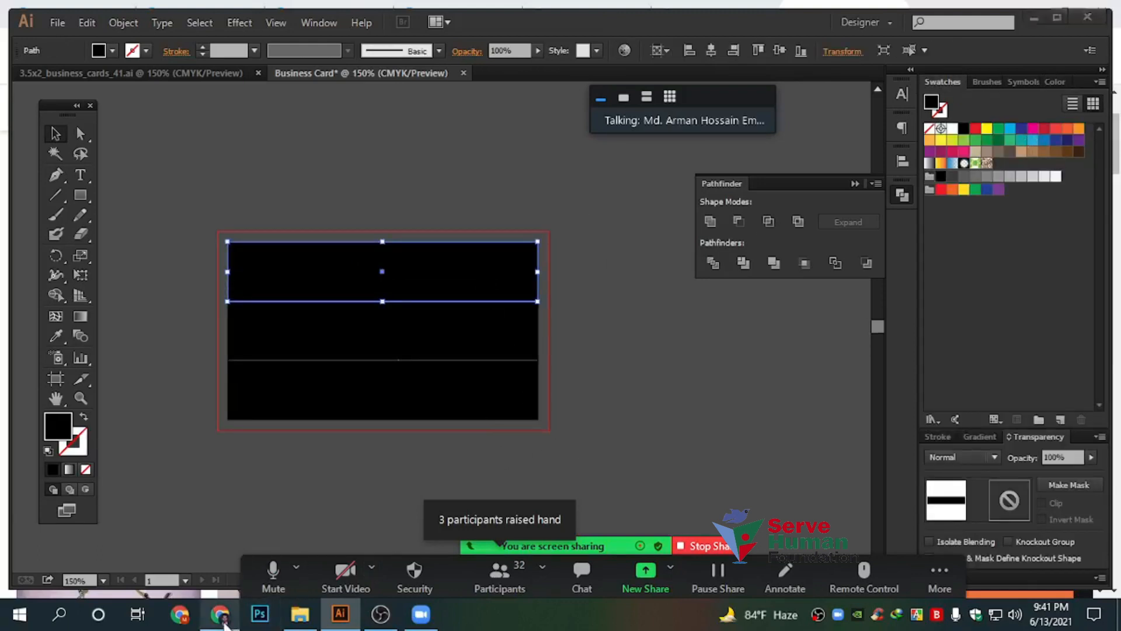
{"action": "left_click", "coordinate": [220, 614]}
{"action": "right_click", "coordinate": [749, 285]}
Copy the India flag image, paste it into Illustrator and shrink it above the card
{"action": "left_click", "coordinate": [795, 471]}
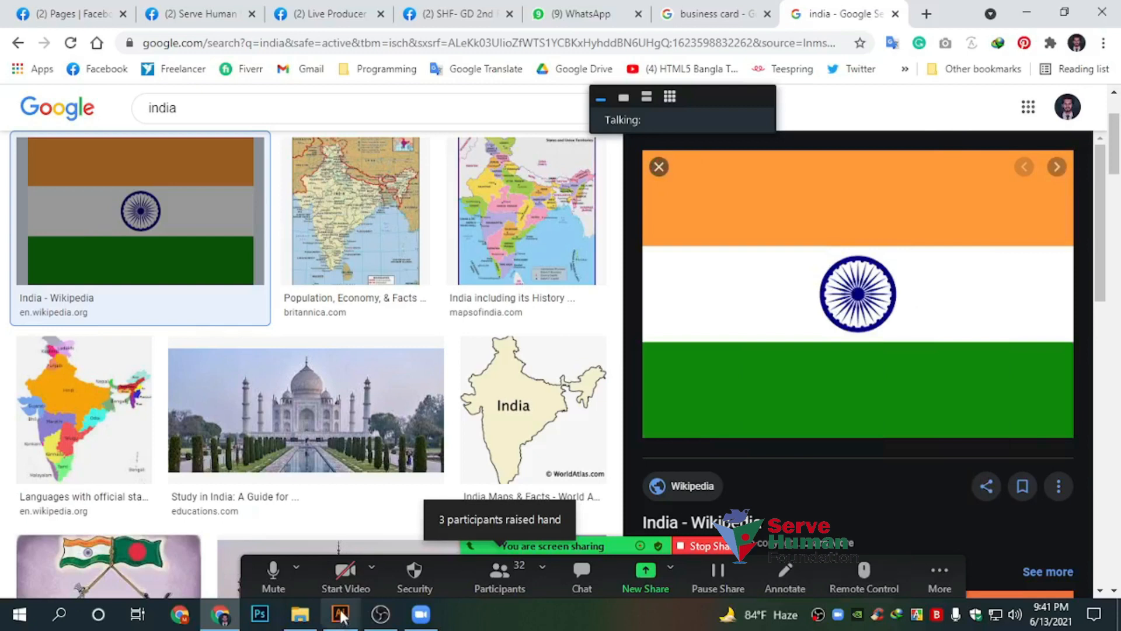
{"action": "left_click", "coordinate": [341, 614]}
{"action": "left_click_drag", "start_coordinate": [360, 347], "coordinate": [604, 330]}
{"action": "left_click", "coordinate": [254, 270]}
{"action": "key", "text": "ctrl+v"}
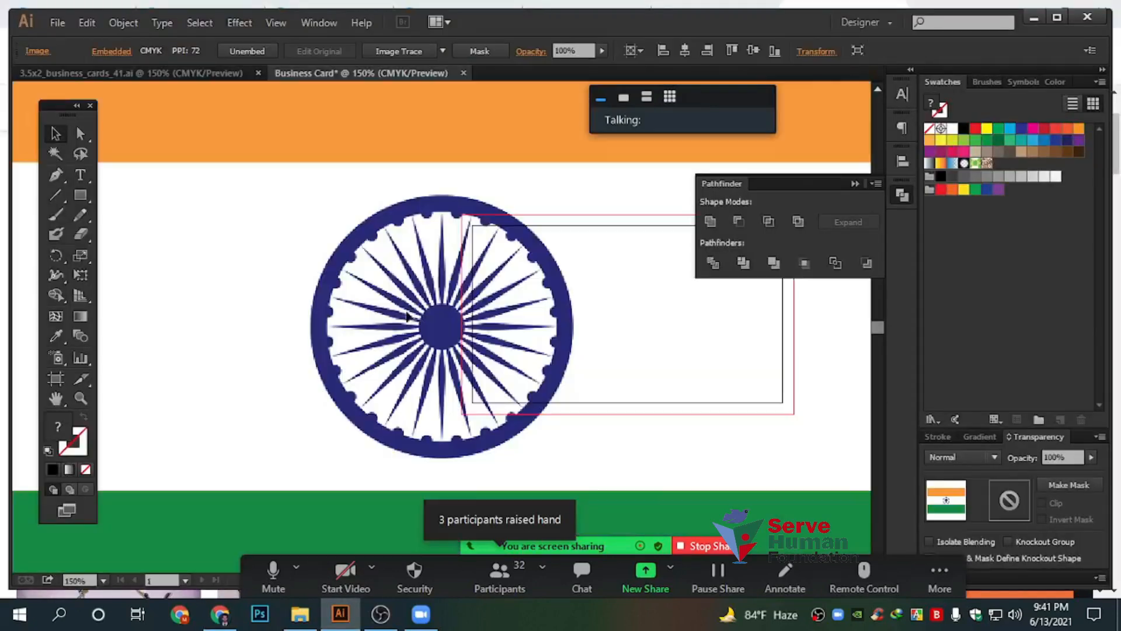
{"action": "left_click_drag", "start_coordinate": [415, 301], "coordinate": [420, 373]}
{"action": "scroll", "coordinate": [498, 407], "scroll_direction": "down", "scroll_amount": 3}
{"action": "left_click_drag", "start_coordinate": [687, 372], "coordinate": [486, 279]}
{"action": "scroll", "coordinate": [537, 357], "scroll_direction": "up", "scroll_amount": 2}
Fill the top band with the flag's orange and the middle band with white
{"action": "left_click", "coordinate": [537, 374]}
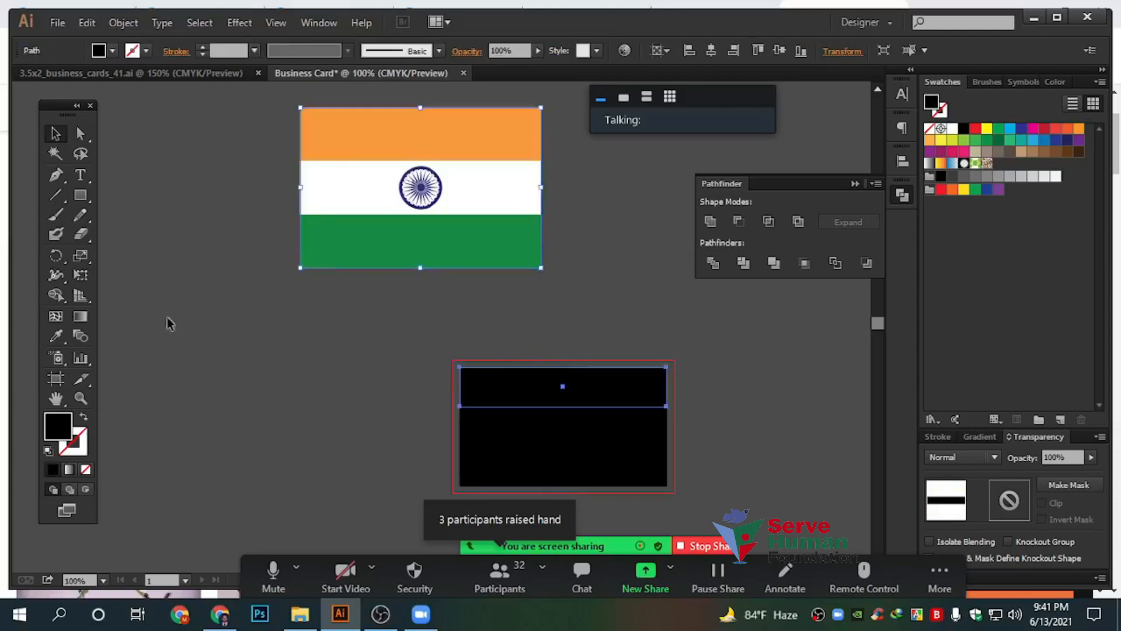
{"action": "left_click", "coordinate": [56, 335]}
{"action": "left_click", "coordinate": [355, 133]}
{"action": "left_click", "coordinate": [56, 134]}
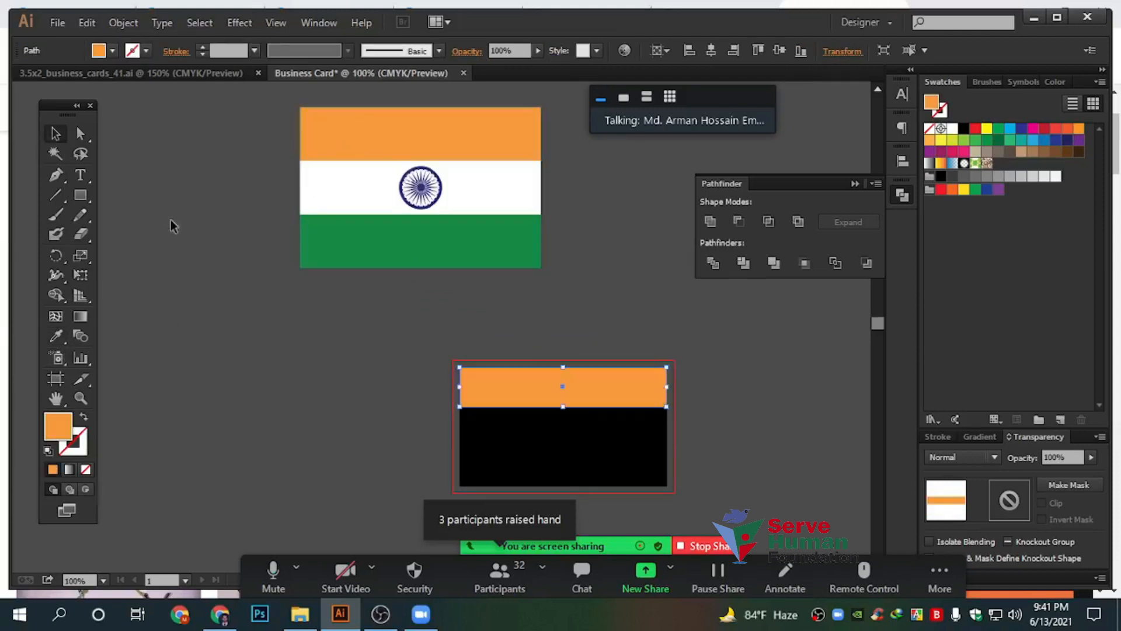
{"action": "left_click", "coordinate": [170, 226]}
{"action": "left_click_drag", "start_coordinate": [471, 437], "coordinate": [412, 393]}
{"action": "left_click", "coordinate": [416, 393]}
{"action": "left_click", "coordinate": [953, 129]}
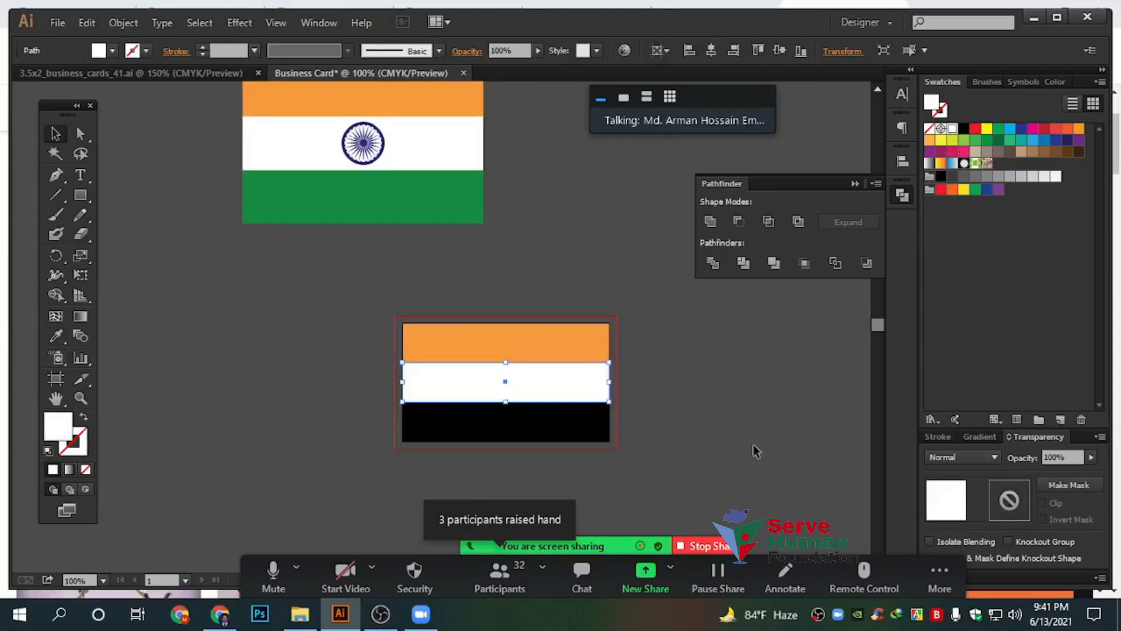
Fill the bottom band with the flag's green using the Eyedropper
{"action": "left_click_drag", "start_coordinate": [567, 455], "coordinate": [531, 433]}
{"action": "left_click", "coordinate": [515, 406]}
{"action": "left_click", "coordinate": [56, 337]}
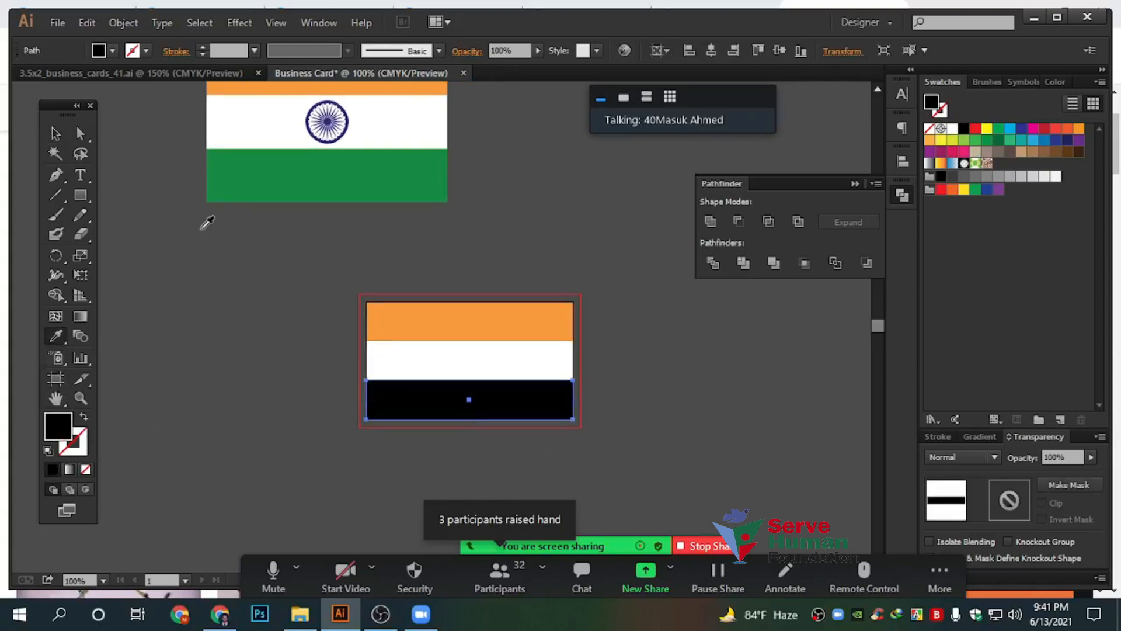
{"action": "left_click", "coordinate": [226, 183]}
{"action": "left_click", "coordinate": [56, 134]}
{"action": "left_click", "coordinate": [325, 300]}
Select the flag image and the striped card together and delete them
{"action": "scroll", "coordinate": [325, 300], "scroll_direction": "up", "scroll_amount": 3}
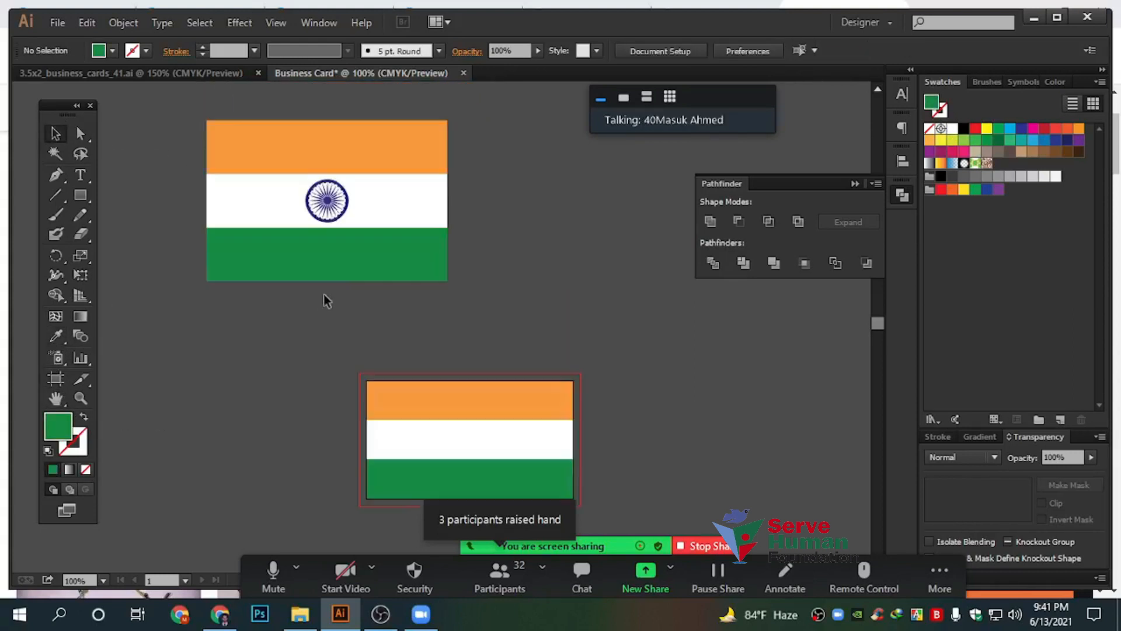
{"action": "left_click_drag", "start_coordinate": [588, 518], "coordinate": [175, 108]}
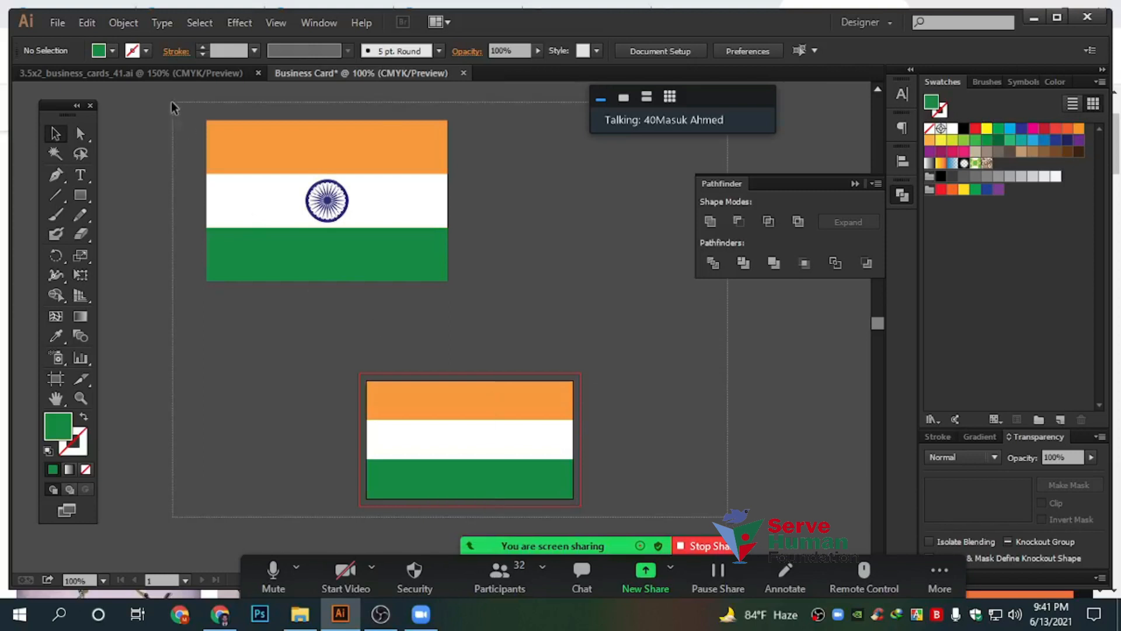
{"action": "key", "text": "Delete"}
{"action": "left_click_drag", "start_coordinate": [359, 379], "coordinate": [593, 439]}
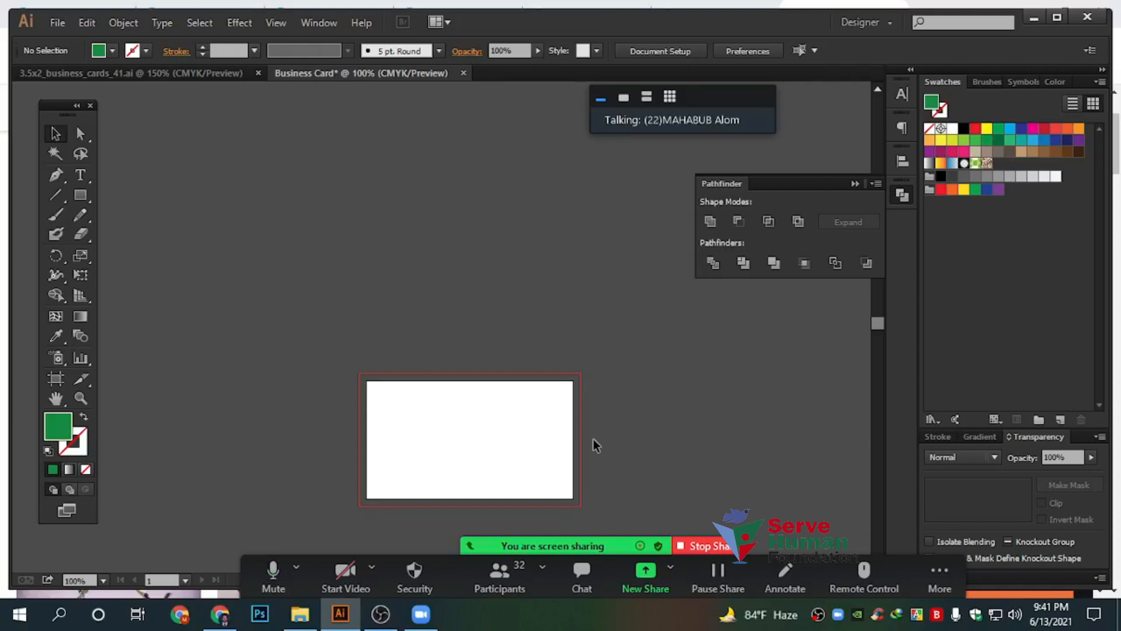
{"action": "key", "text": "alt+s"}
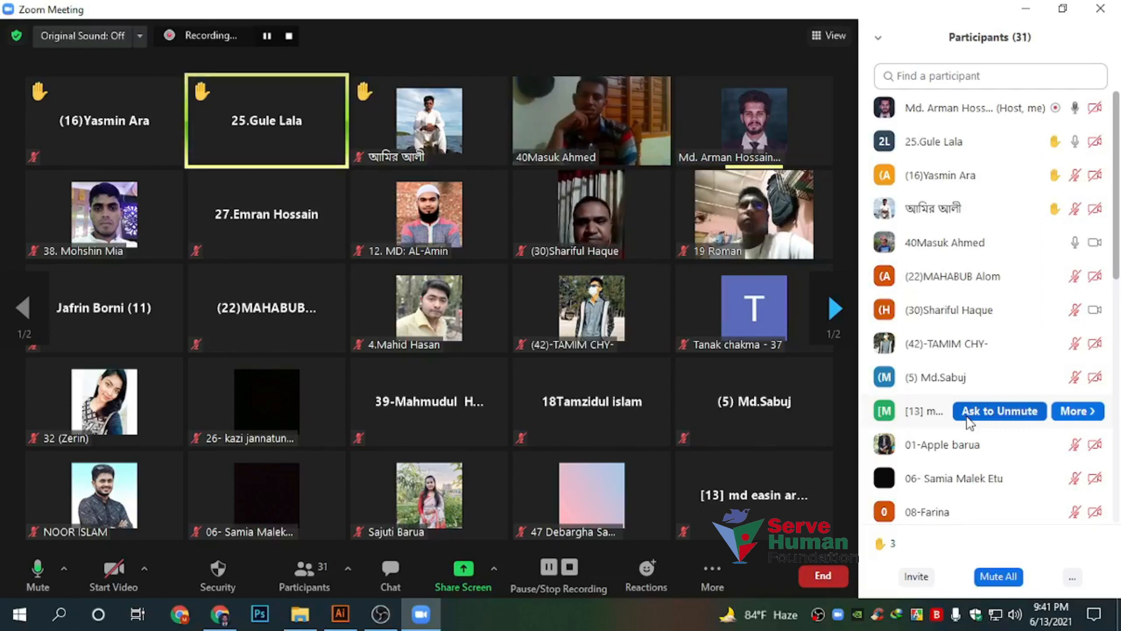
{"action": "left_click", "coordinate": [463, 575]}
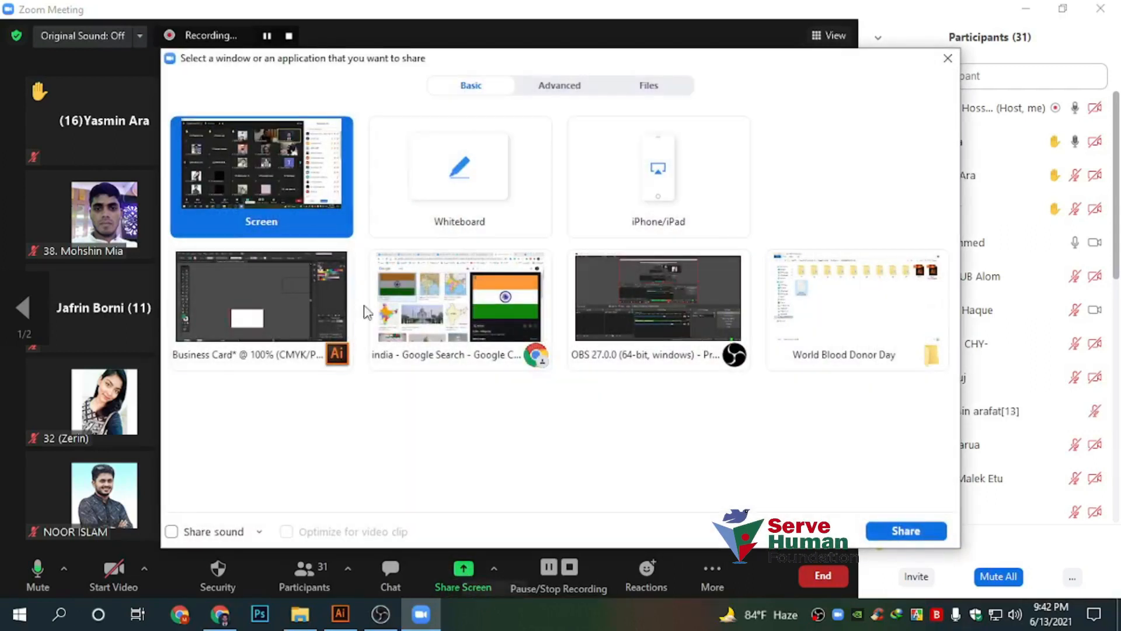
{"action": "left_click", "coordinate": [902, 530]}
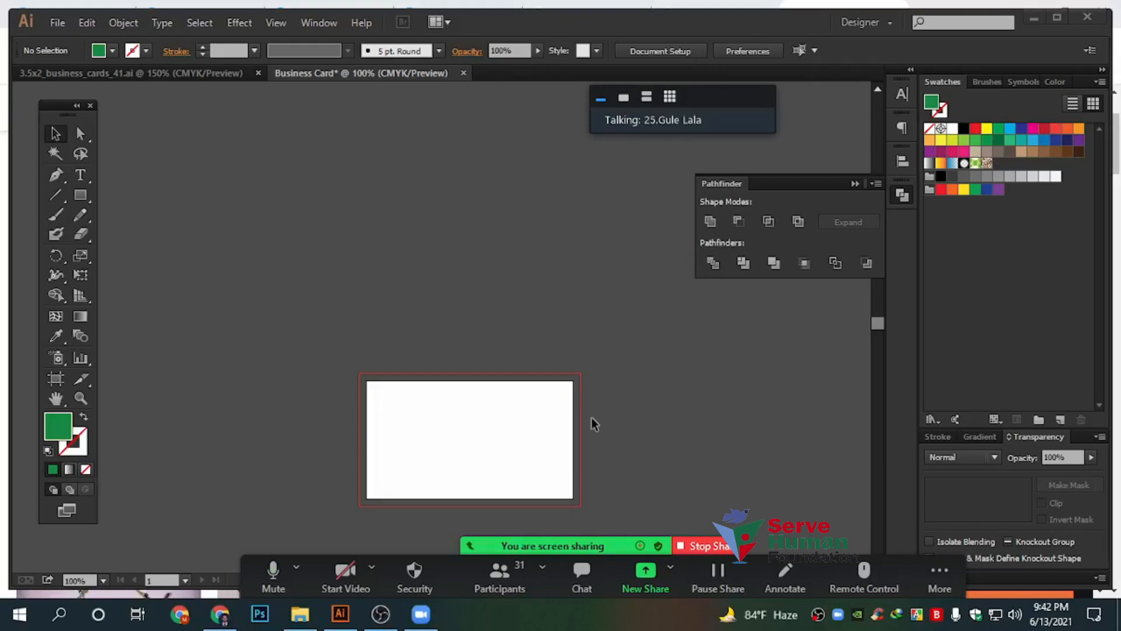
{"action": "scroll", "coordinate": [591, 418], "scroll_direction": "down", "scroll_amount": 2}
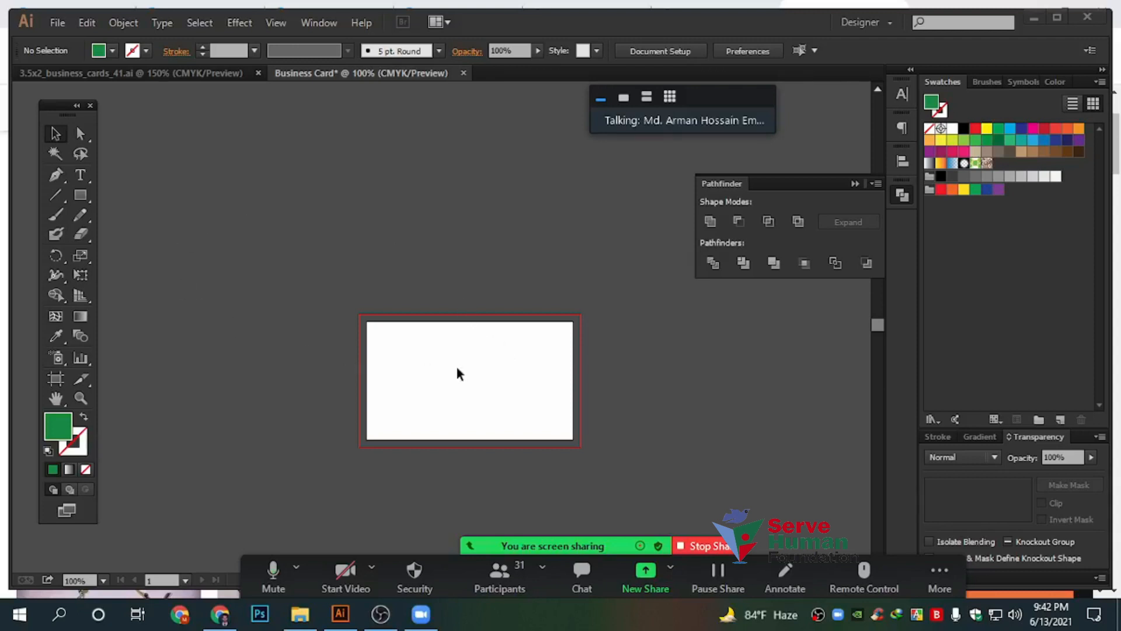
Type the participant's name on the card and scale the text up to 51 pt
{"action": "left_click", "coordinate": [80, 174]}
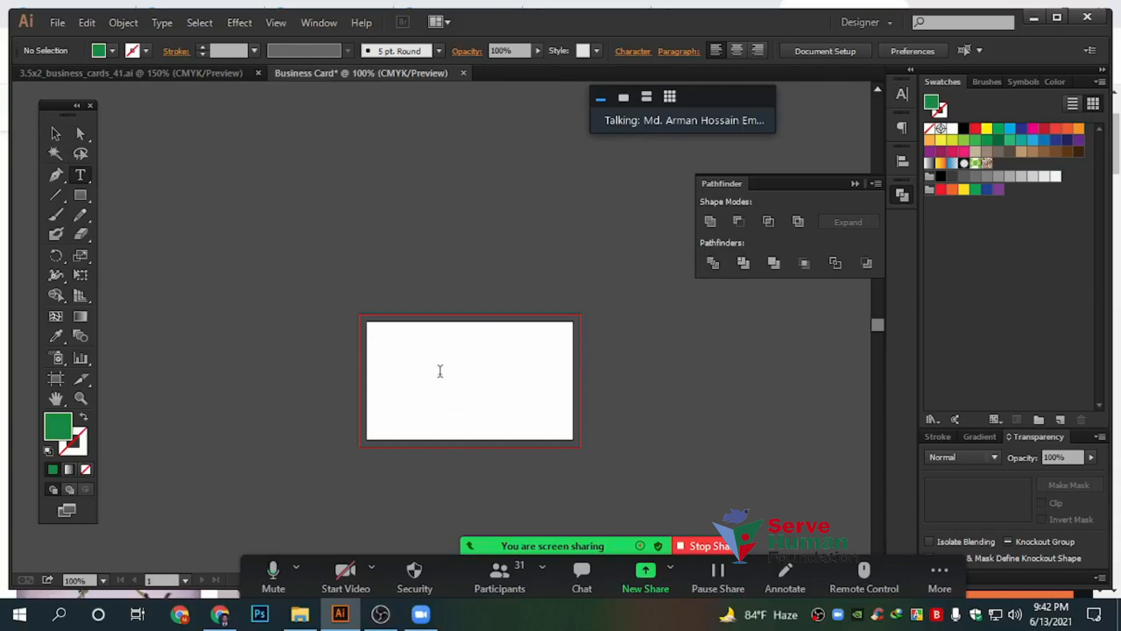
{"action": "left_click", "coordinate": [441, 371]}
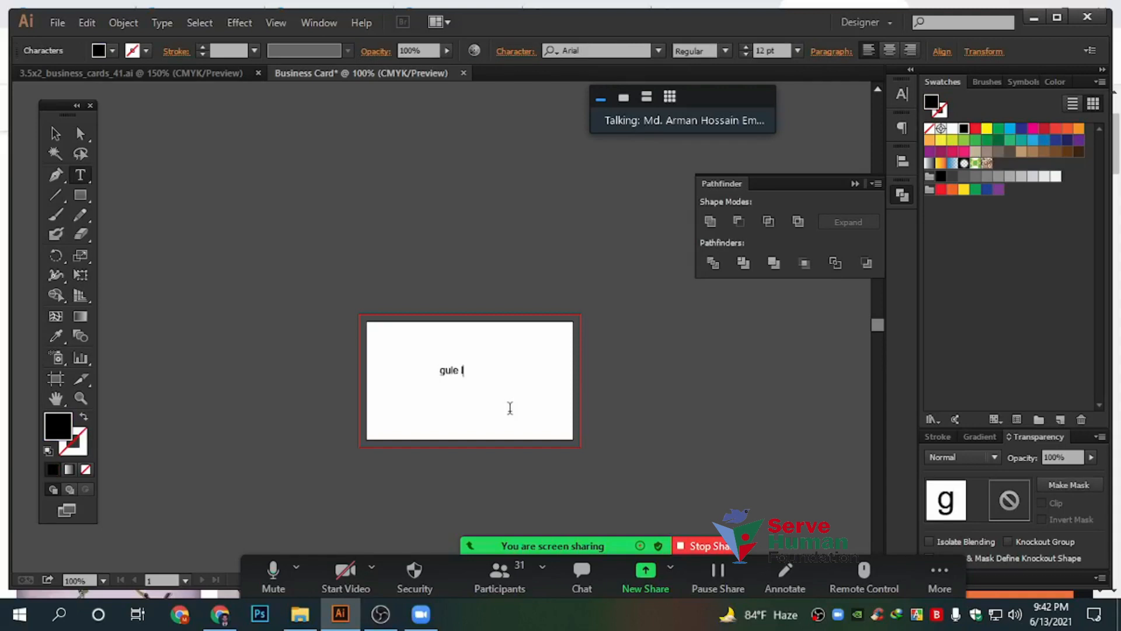
{"action": "type", "text": "lala"}
{"action": "left_click", "coordinate": [55, 133]}
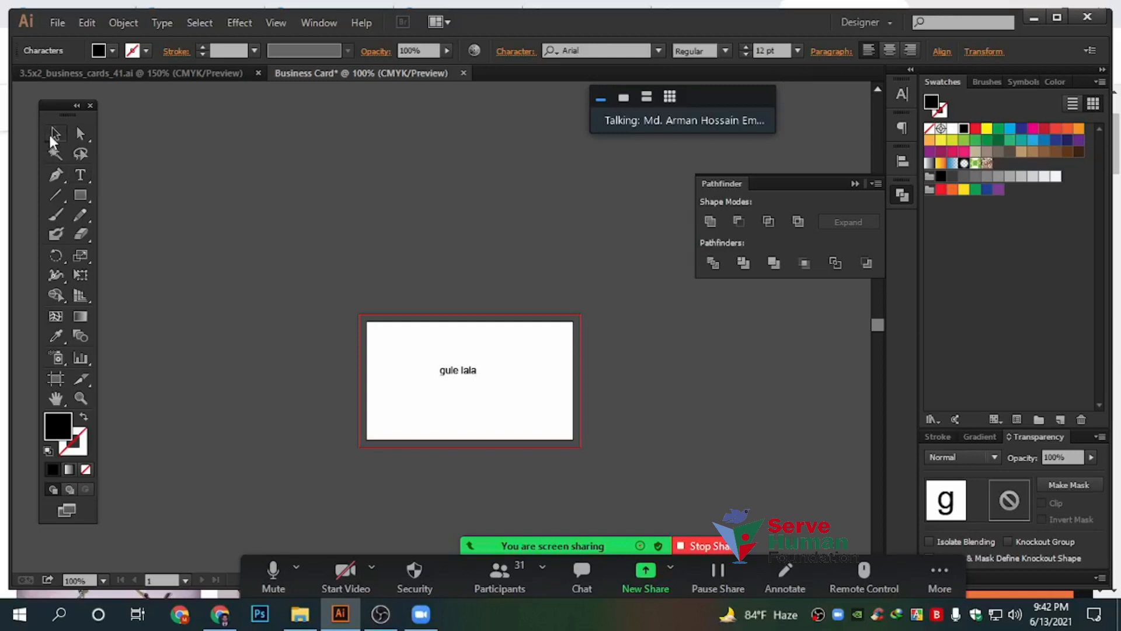
{"action": "left_click_drag", "start_coordinate": [480, 365], "coordinate": [536, 346]}
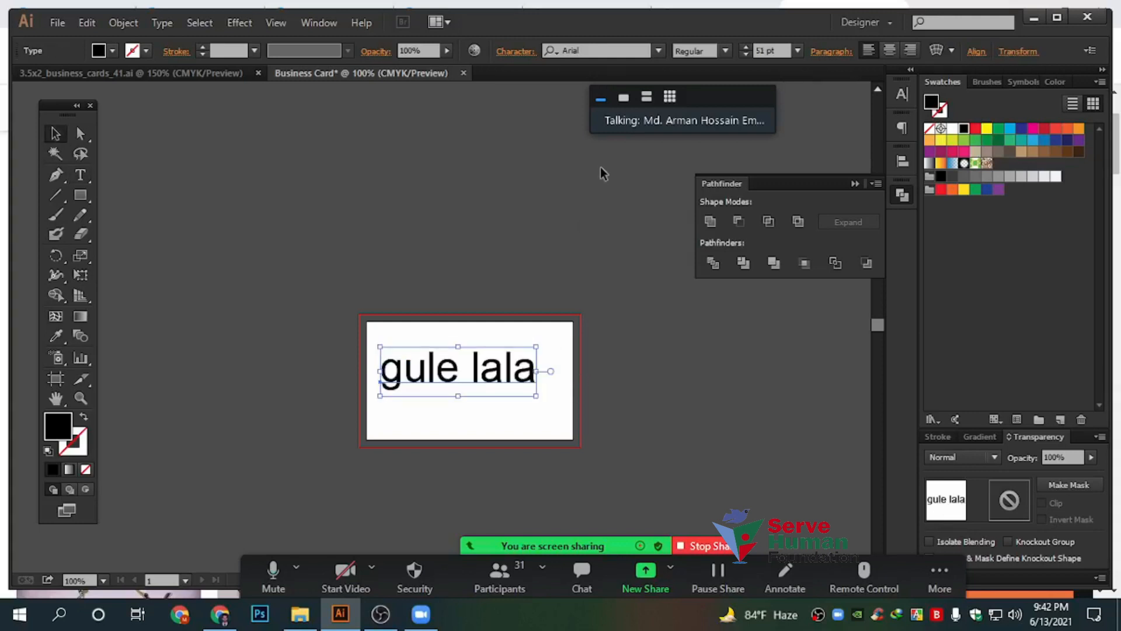
Change the name's font to Bauhaus 93 after briefly trying Bangla
{"action": "left_click", "coordinate": [658, 50]}
{"action": "left_click", "coordinate": [658, 50]}
{"action": "left_click", "coordinate": [726, 52]}
{"action": "left_click", "coordinate": [658, 51]}
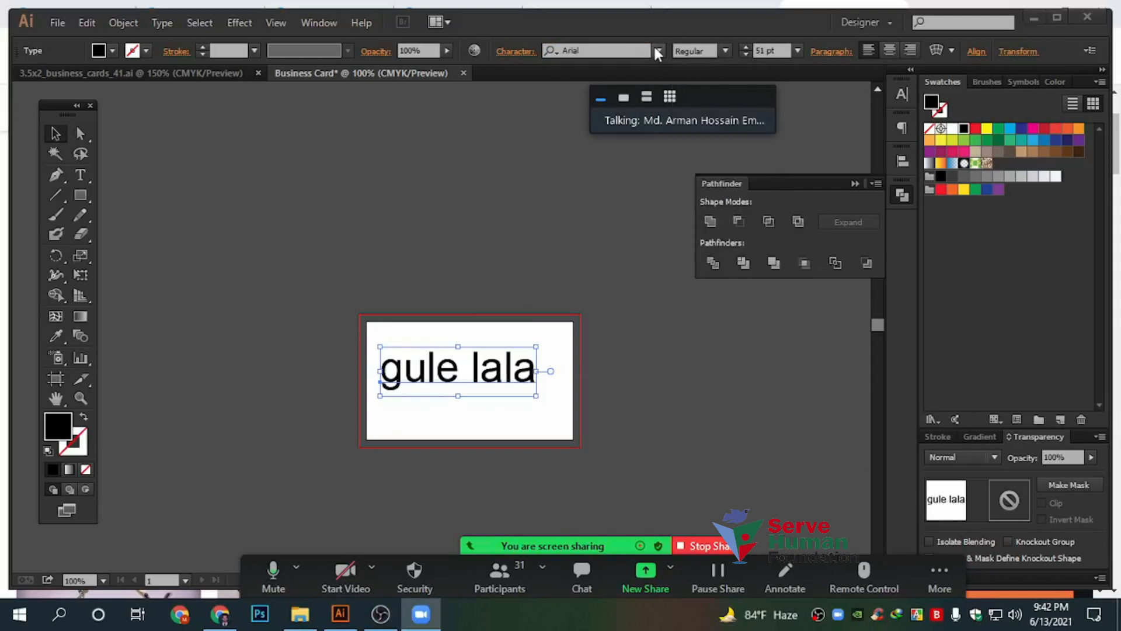
{"action": "left_click", "coordinate": [659, 52]}
{"action": "left_click", "coordinate": [581, 151]}
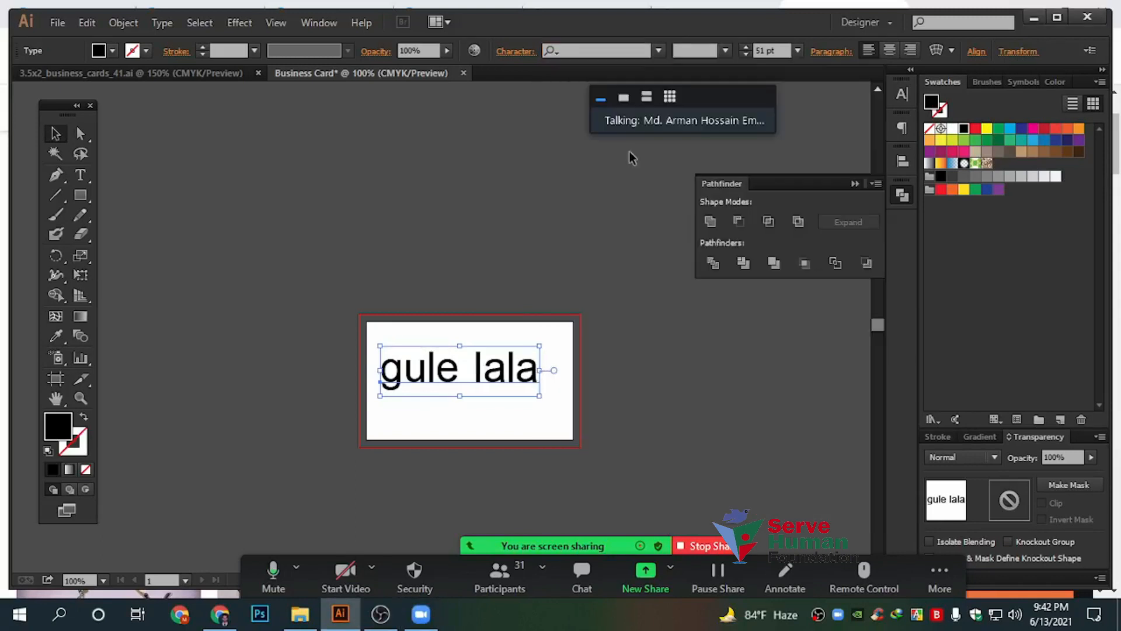
{"action": "left_click", "coordinate": [659, 51]}
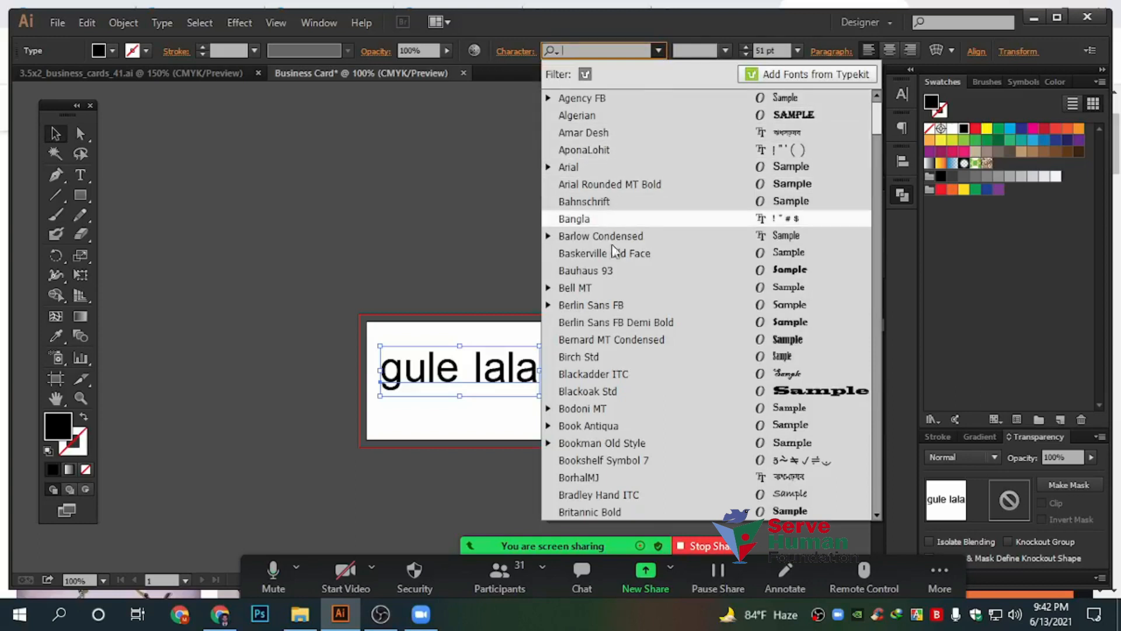
{"action": "left_click", "coordinate": [622, 271]}
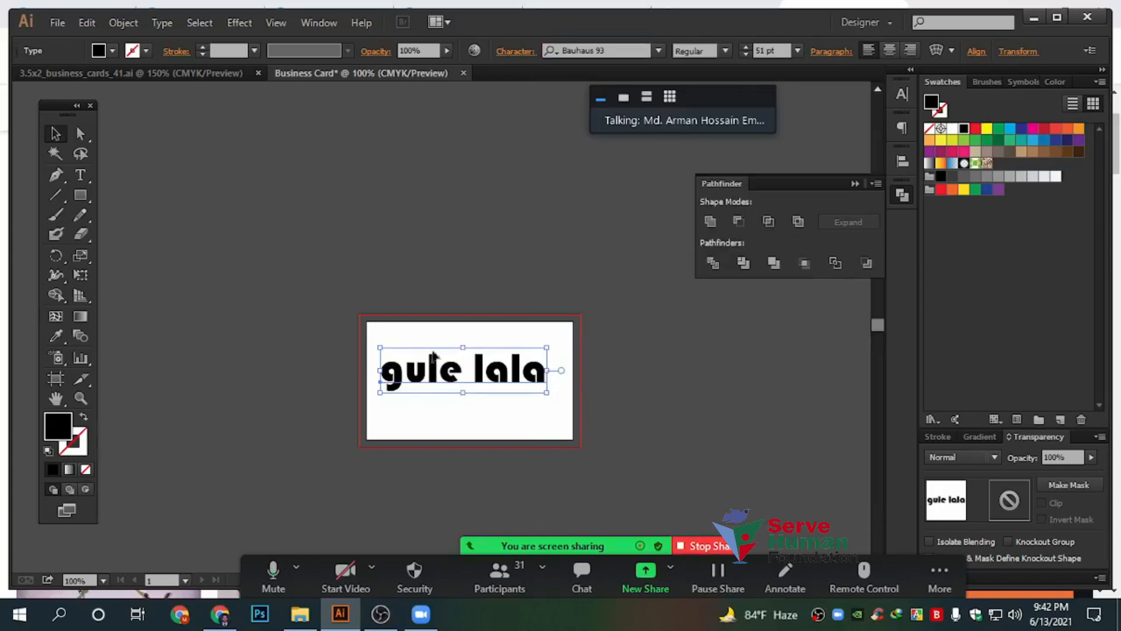
Look through the Bauhaus 93 and Gadugi font styles, then delete the name text object
{"action": "left_click", "coordinate": [725, 50]}
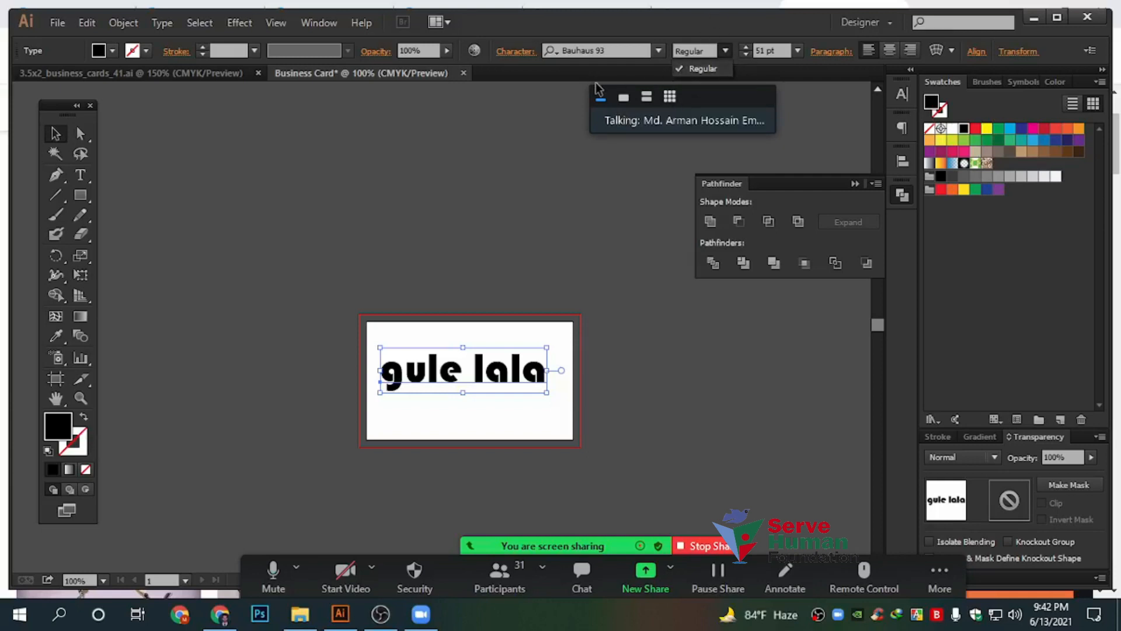
{"action": "left_click", "coordinate": [659, 51]}
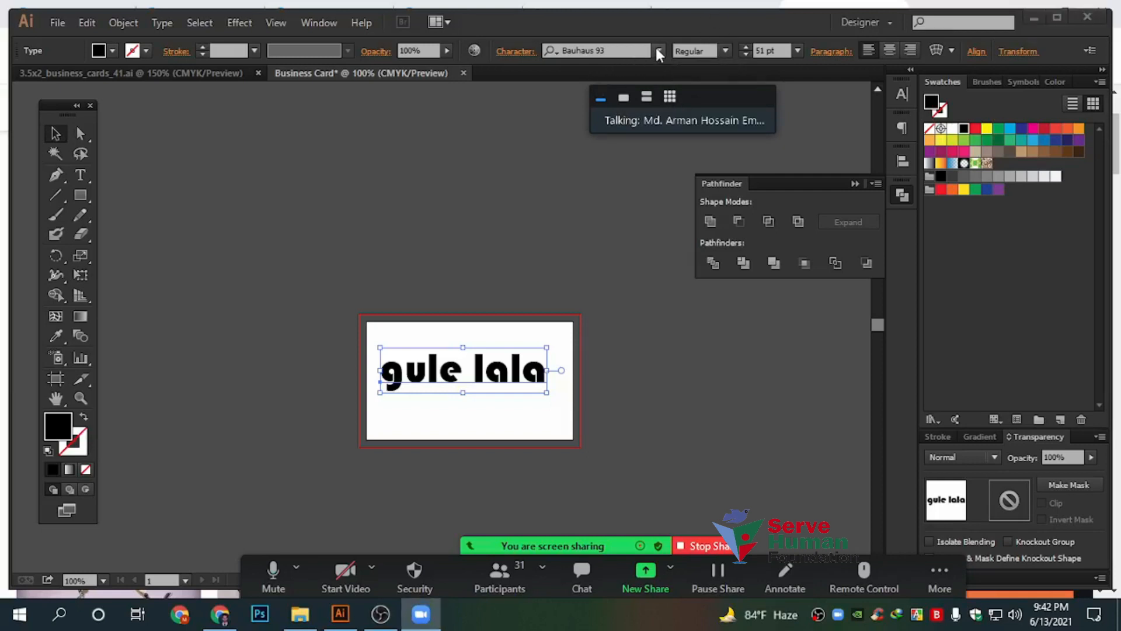
{"action": "left_click", "coordinate": [658, 53]}
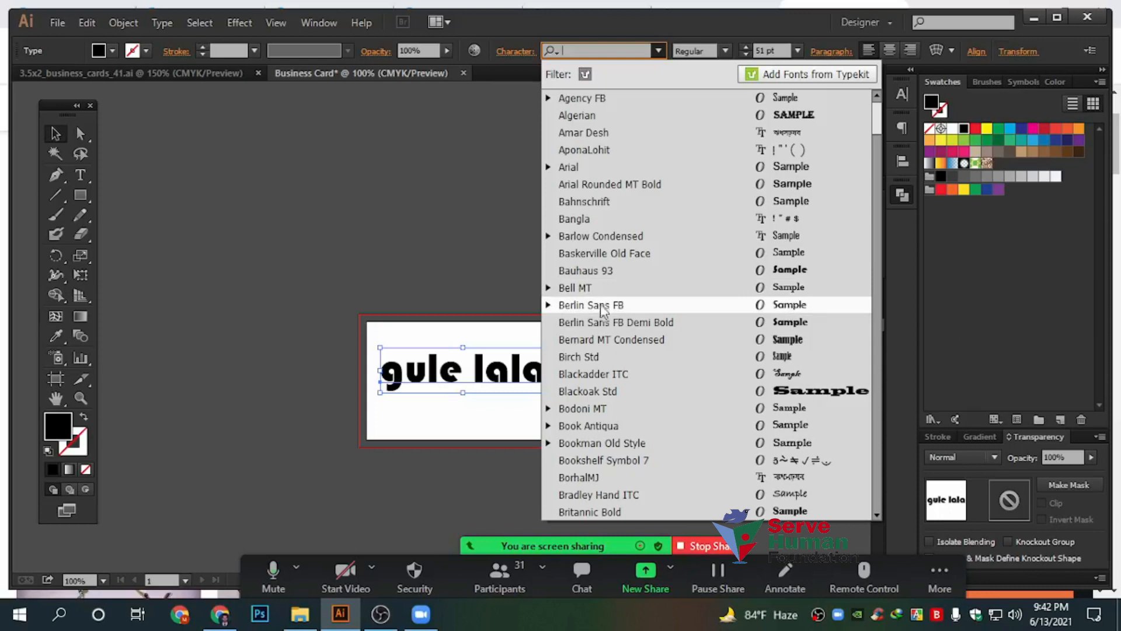
{"action": "scroll", "coordinate": [642, 338], "scroll_direction": "down", "scroll_amount": 20}
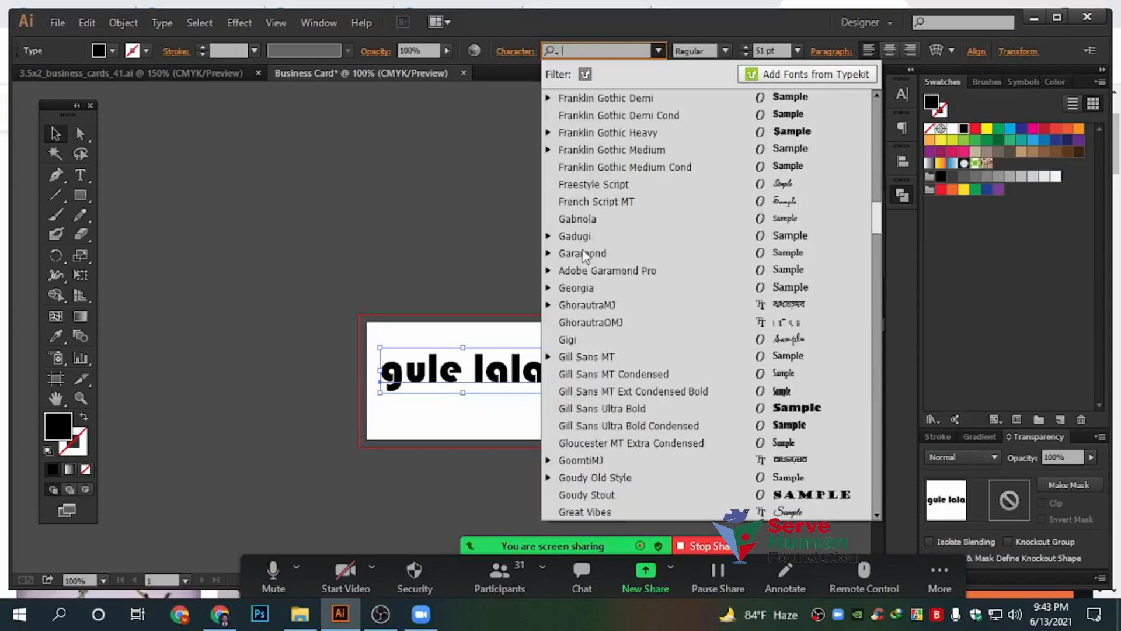
{"action": "left_click", "coordinate": [548, 237]}
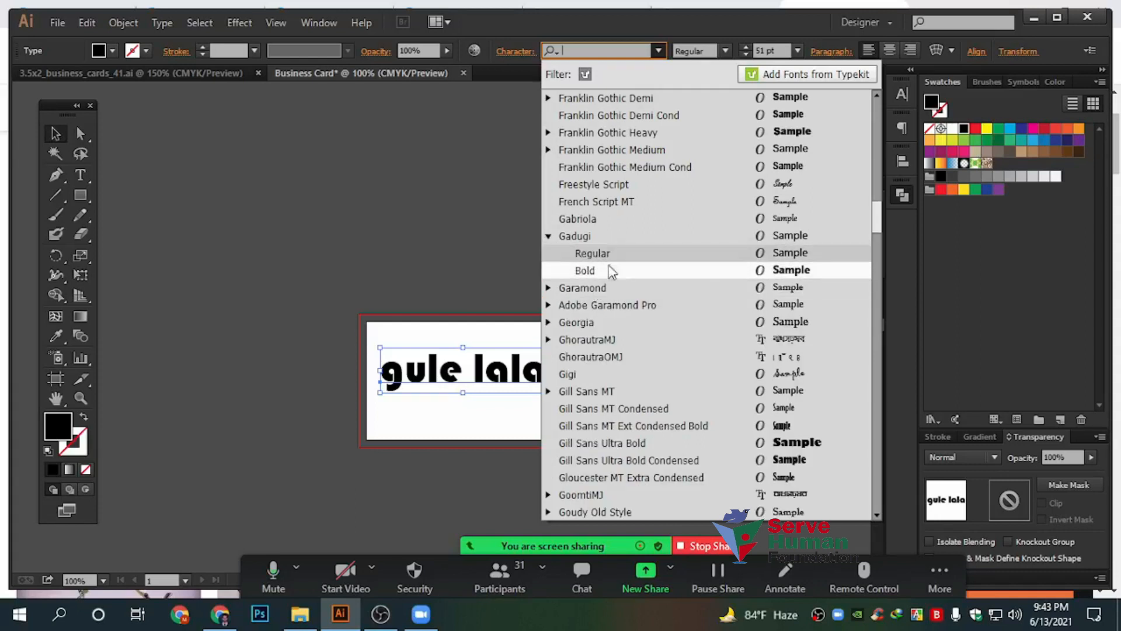
{"action": "left_click_drag", "start_coordinate": [296, 231], "coordinate": [615, 448]}
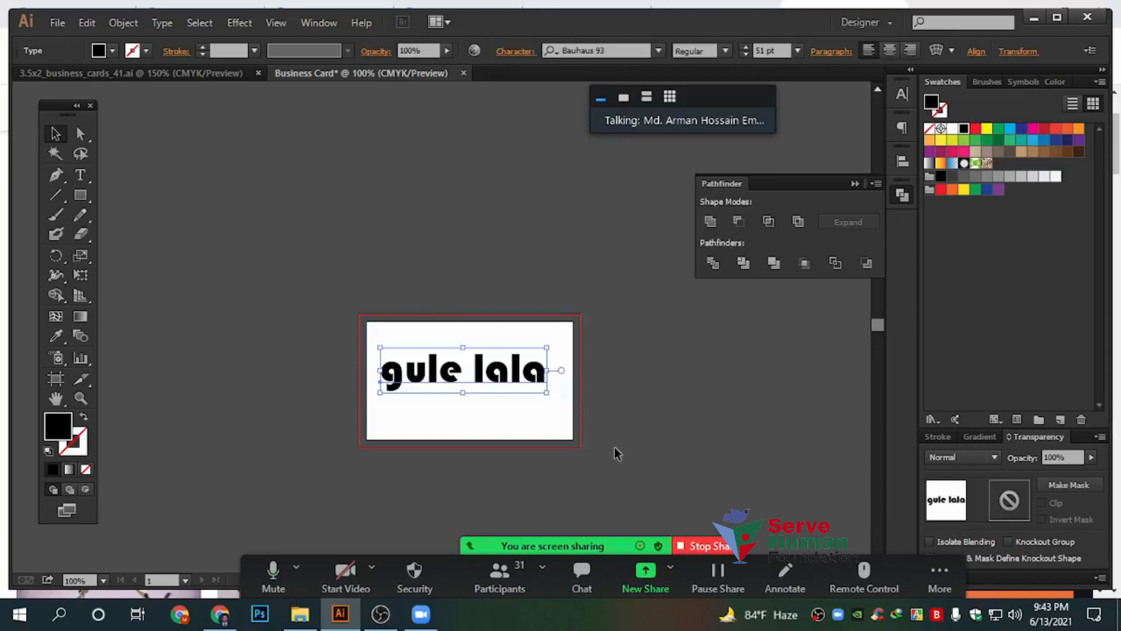
{"action": "key", "text": "Delete"}
Stop the Zoom share, switch to Chrome's 'india' image results, and select the address bar
{"action": "left_click", "coordinate": [708, 545]}
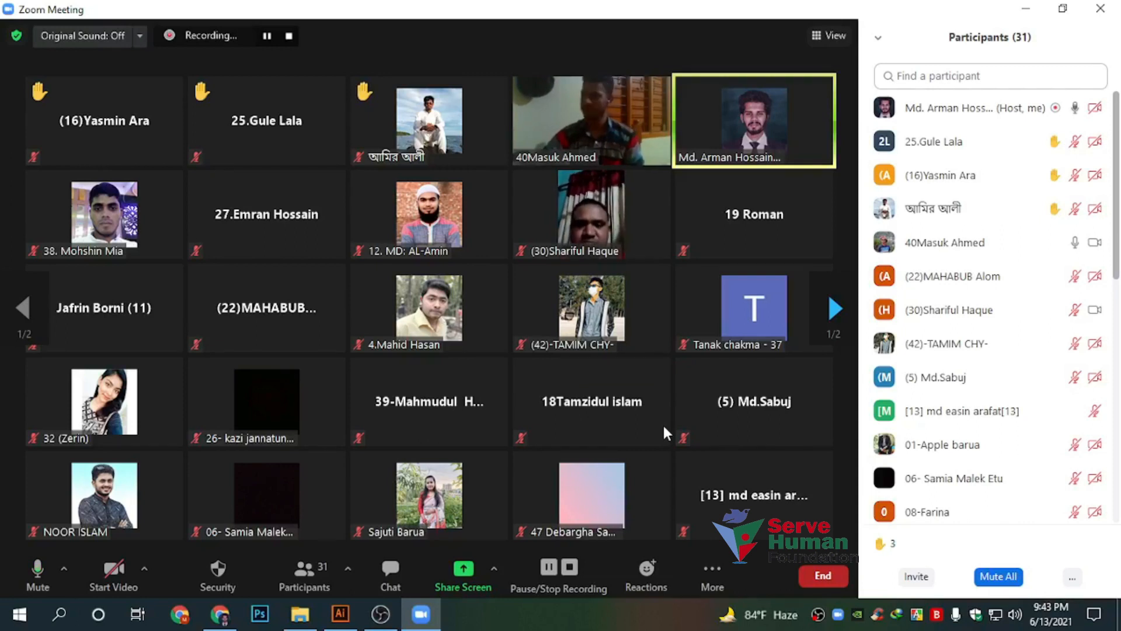
{"action": "mouse_move", "coordinate": [627, 461]}
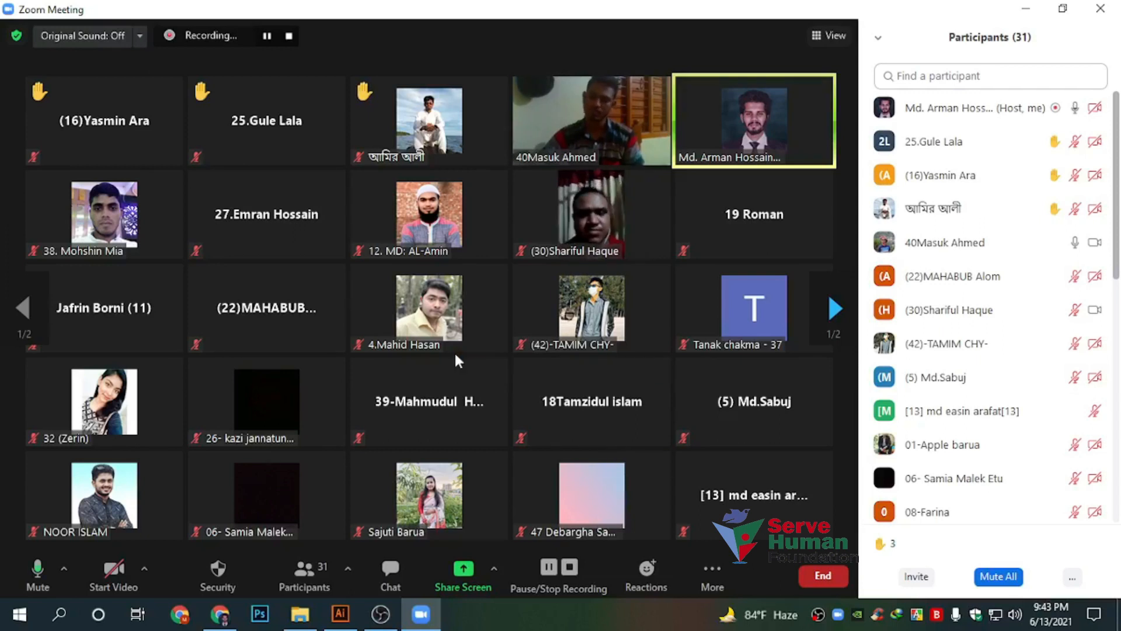
{"action": "mouse_move", "coordinate": [453, 331]}
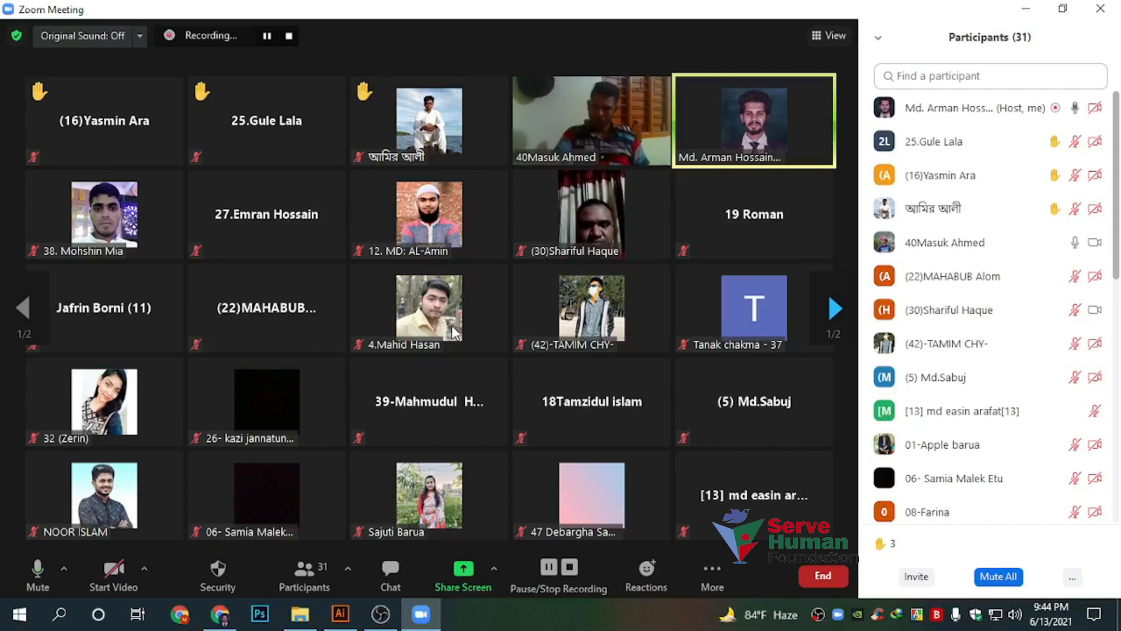
{"action": "left_click", "coordinate": [219, 613]}
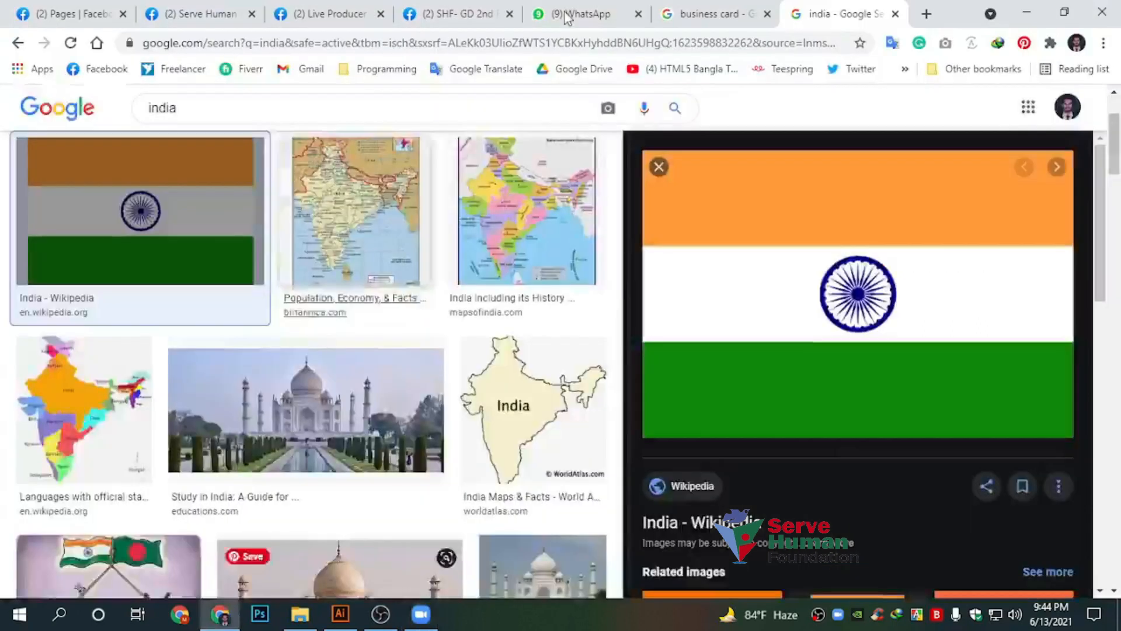
{"action": "left_click", "coordinate": [773, 47]}
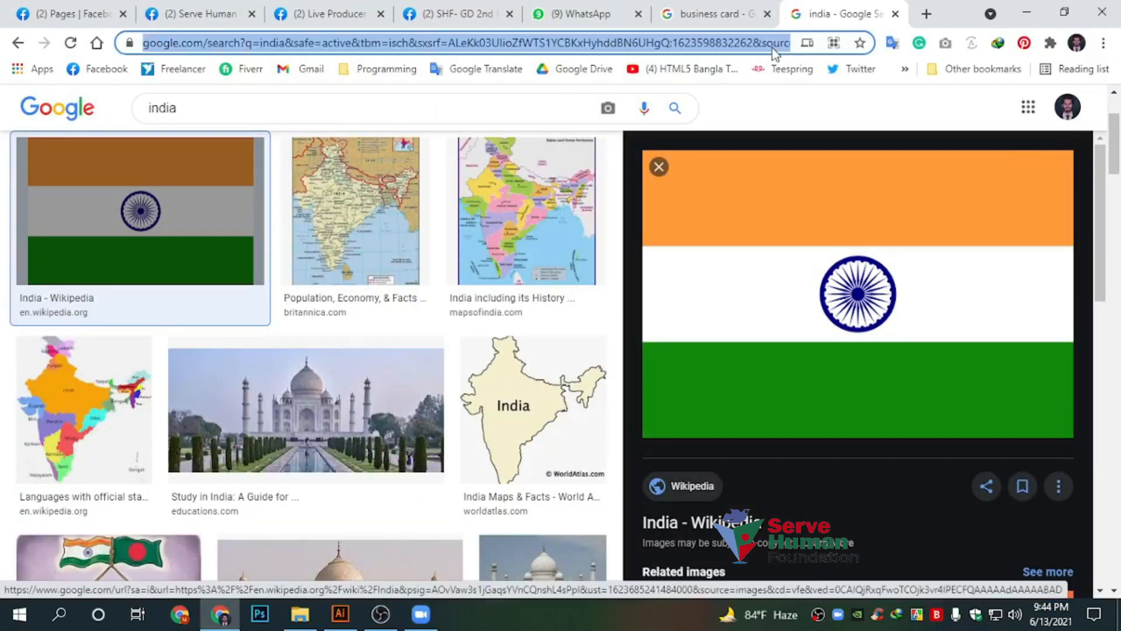